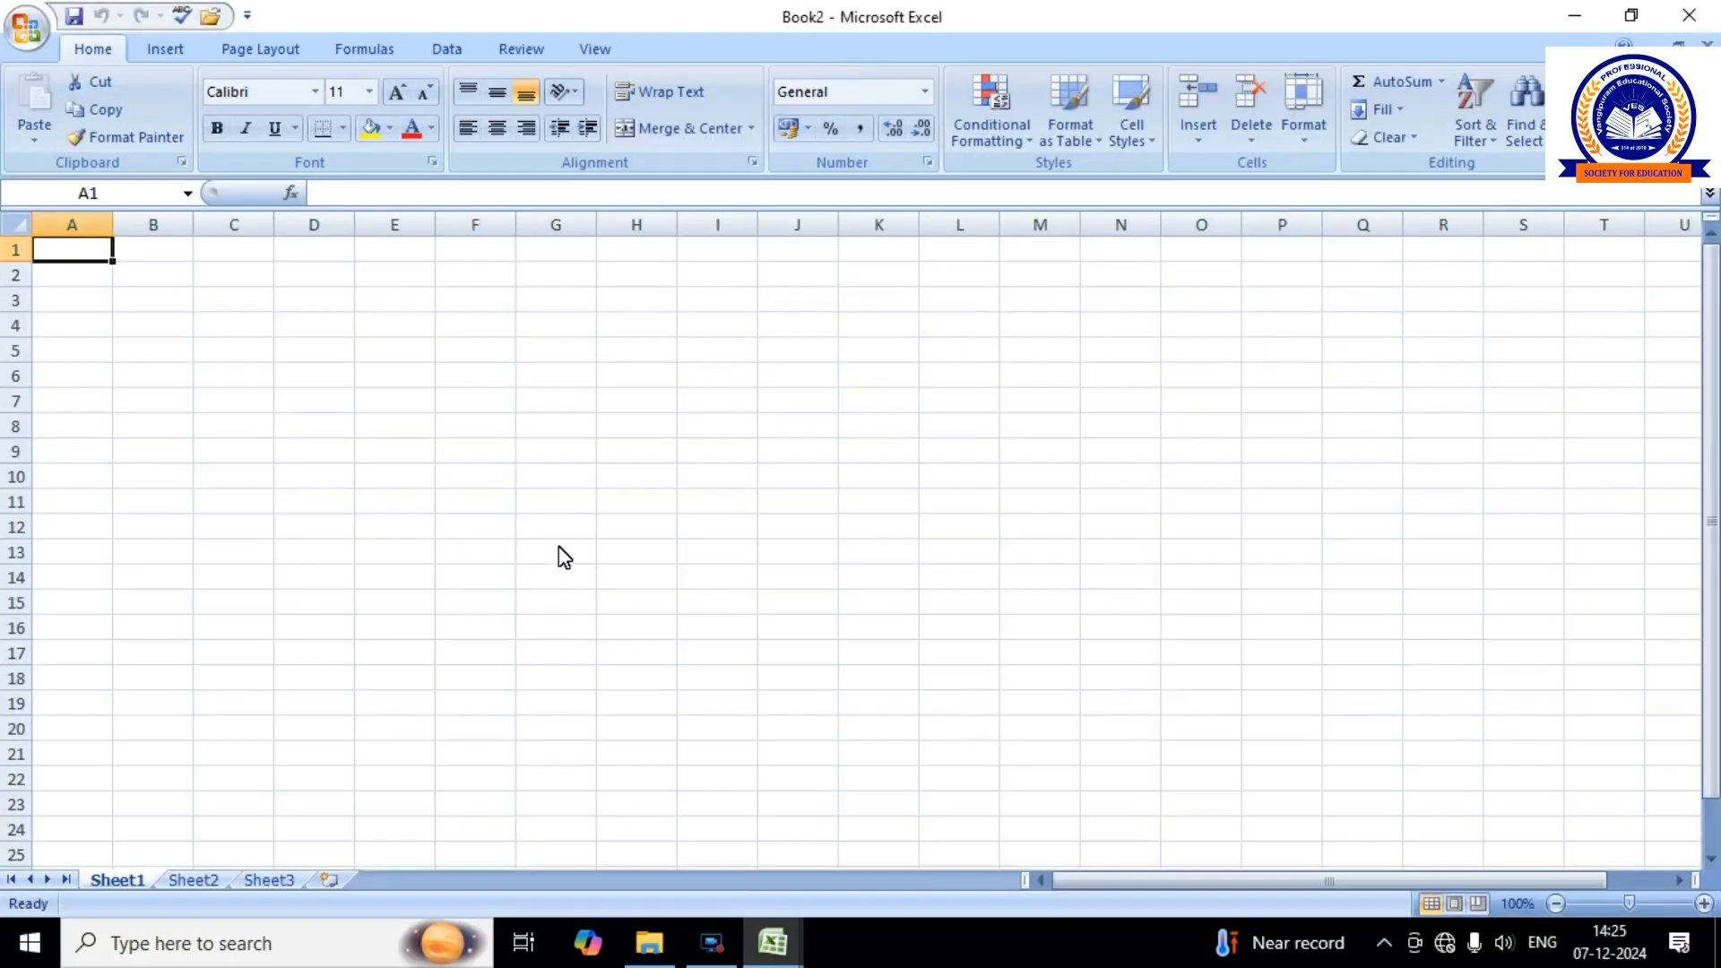
Launch Excel with the Windows Run command "excel" to get a new blank workbook.
key(super+r)
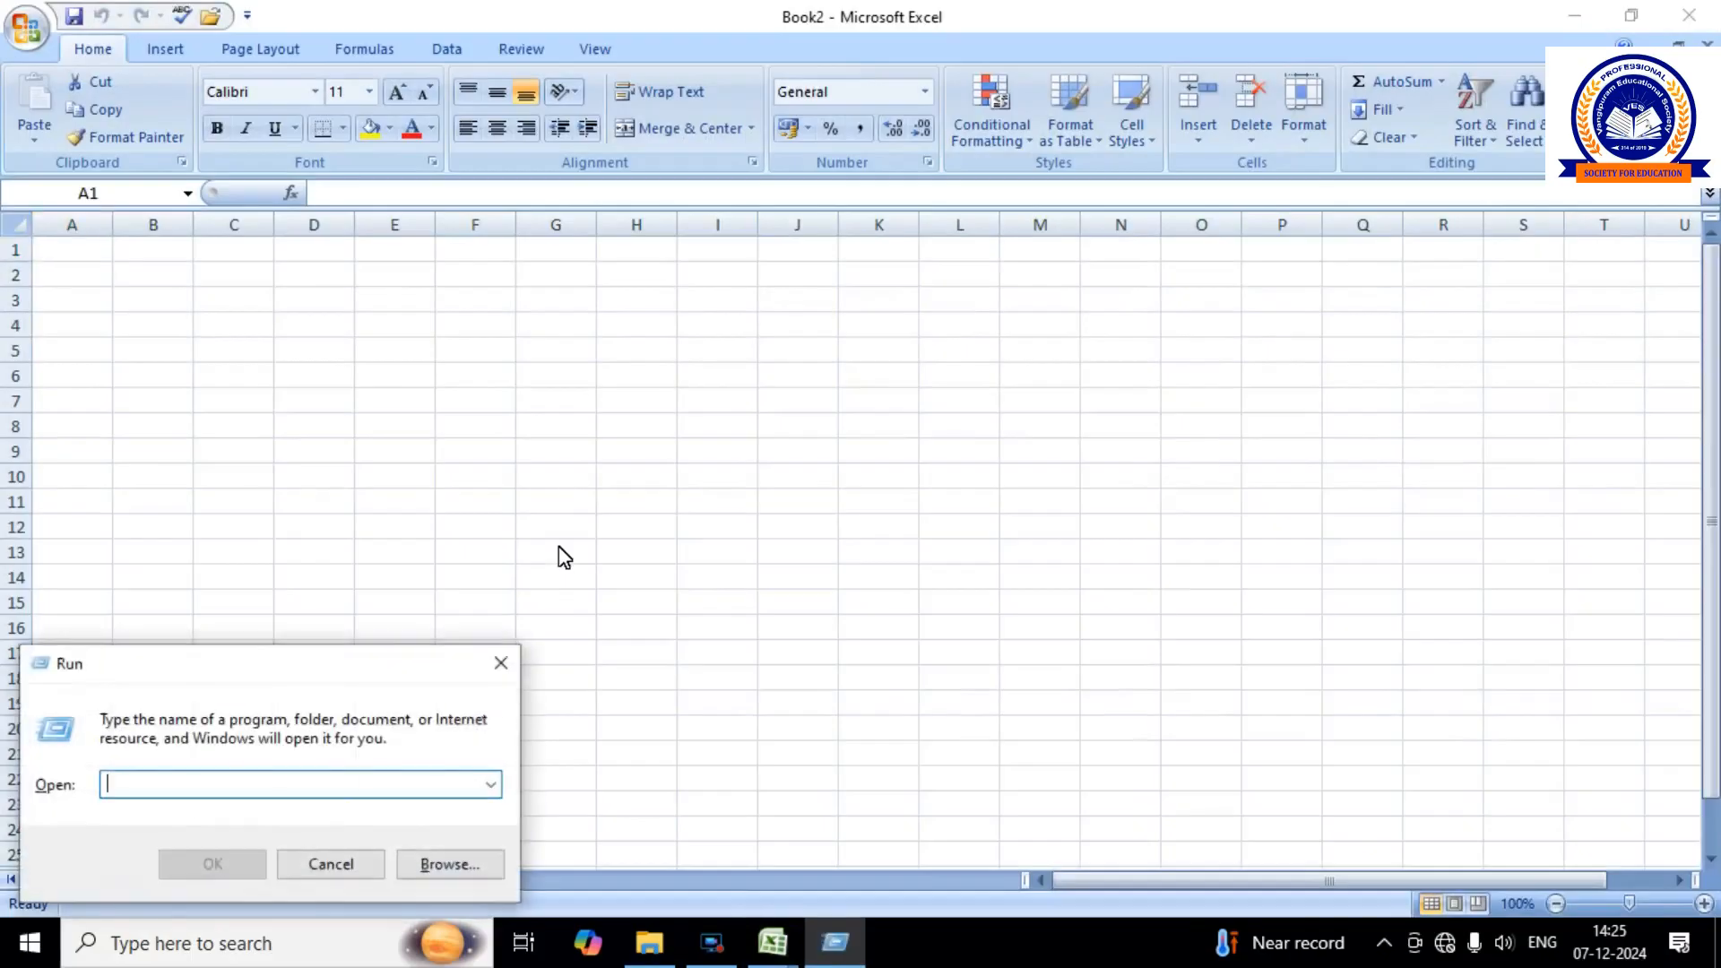
text(excel)
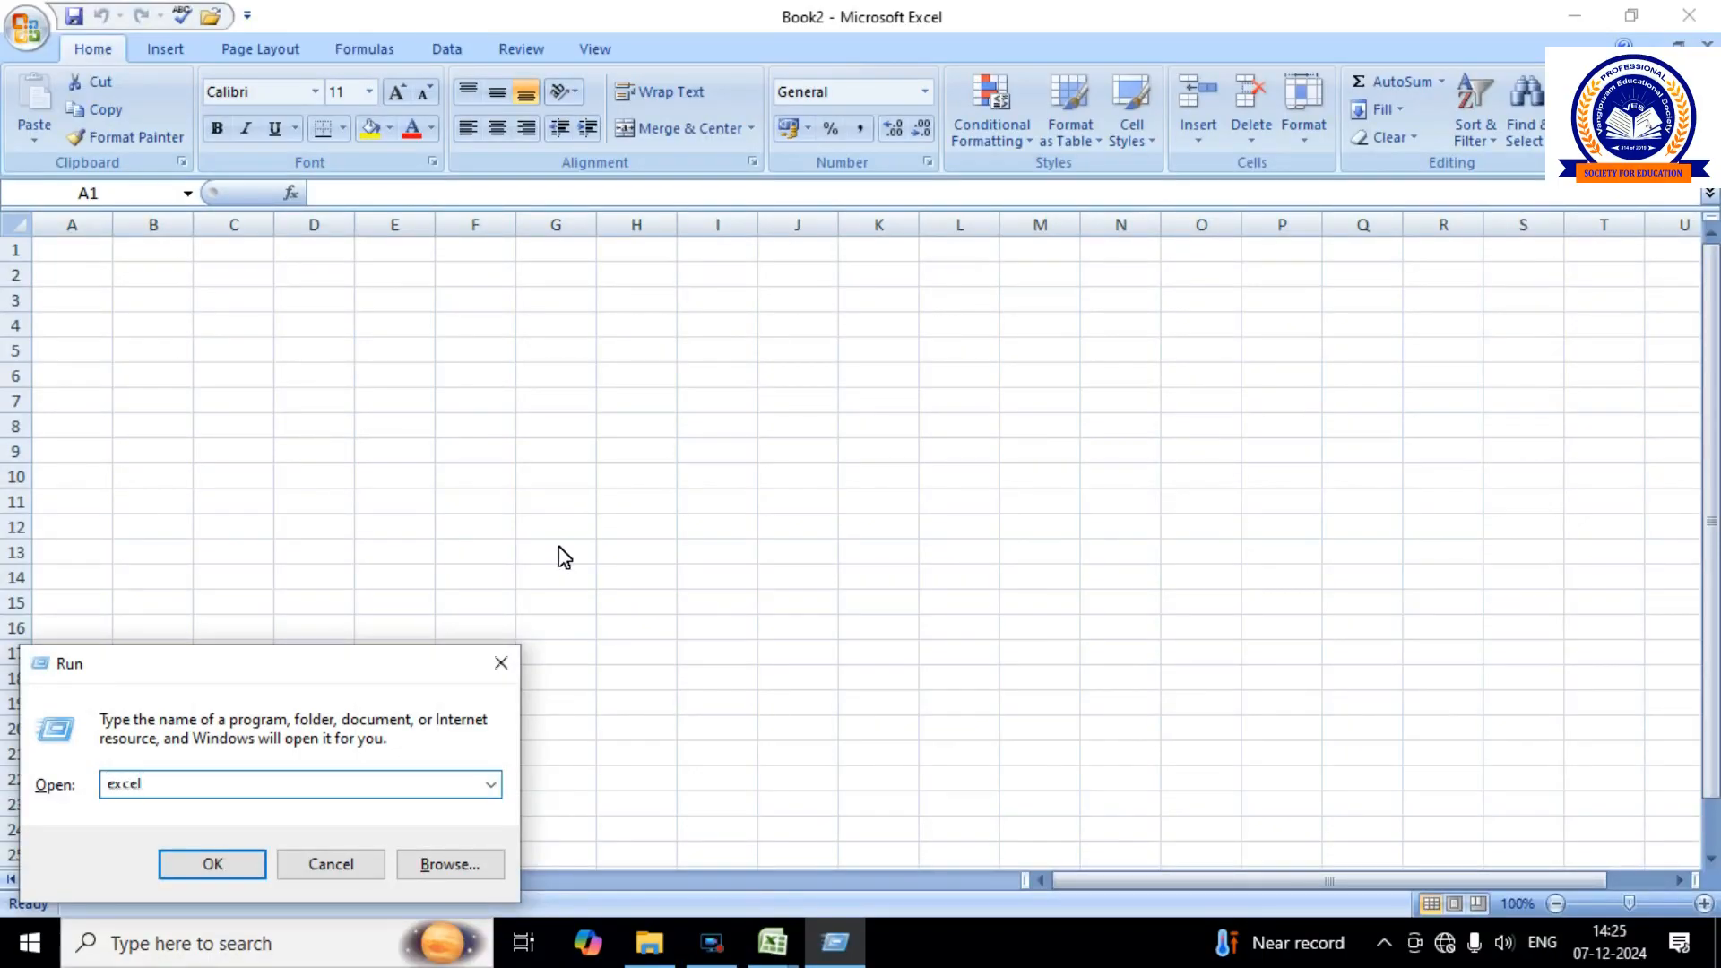
key(Return)
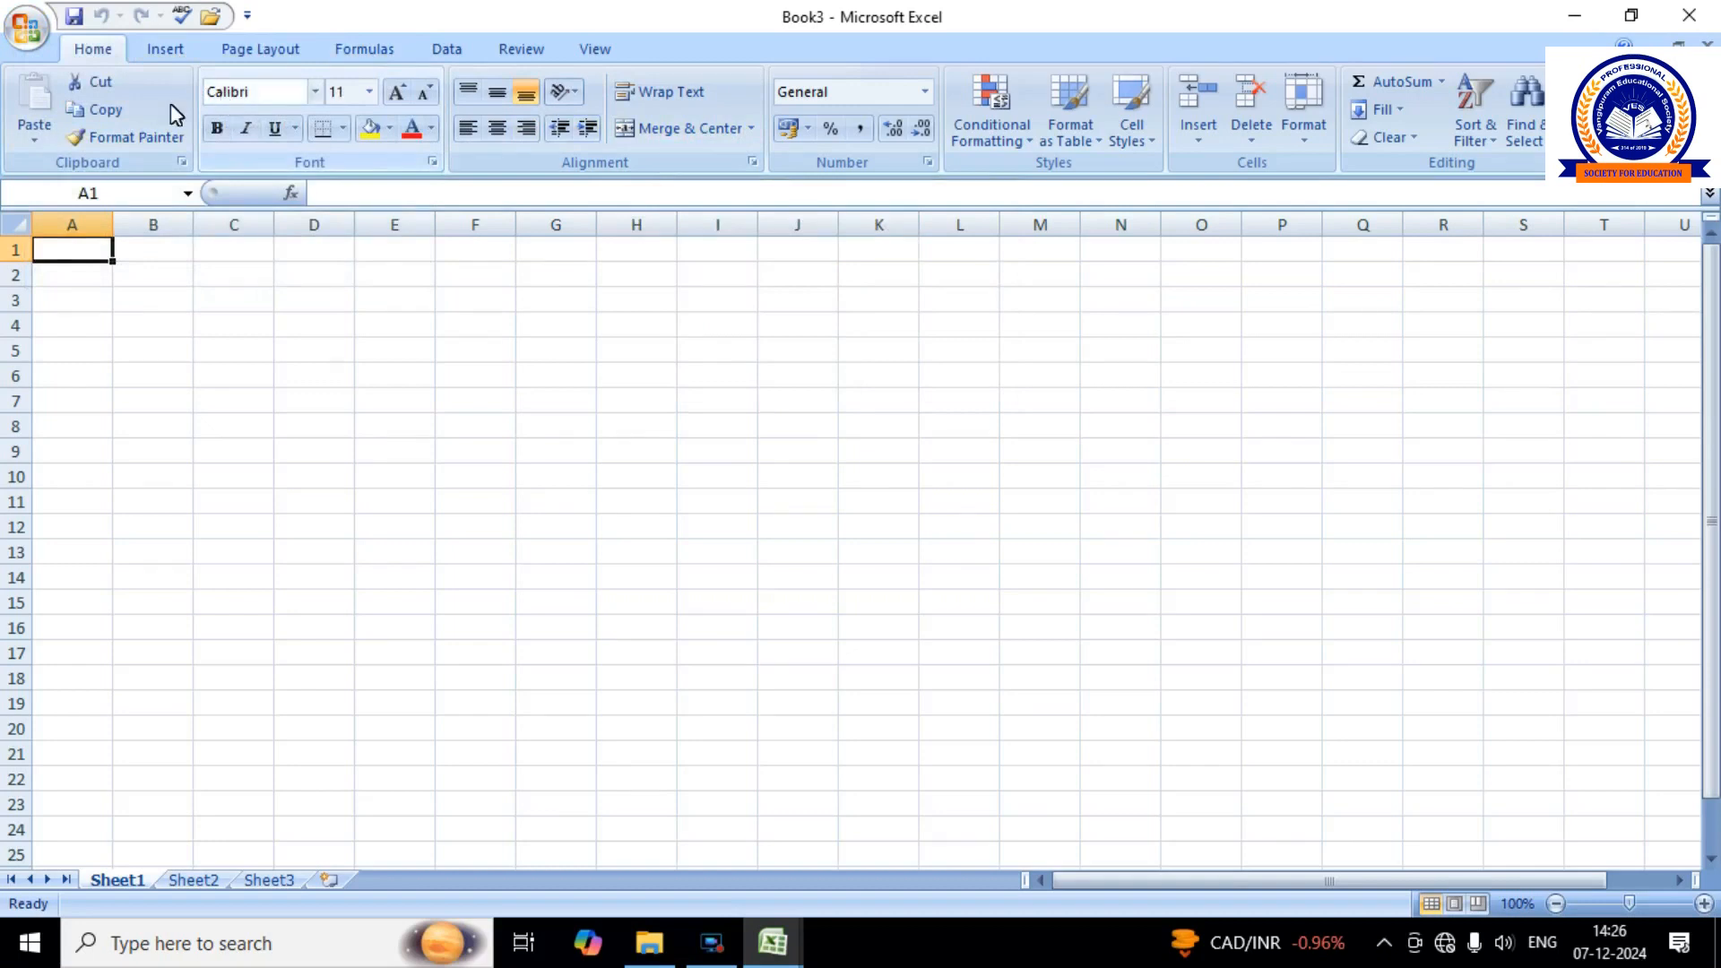
Select every cell of Sheet1 at once, and return the selection to cell A1.
click(20, 224)
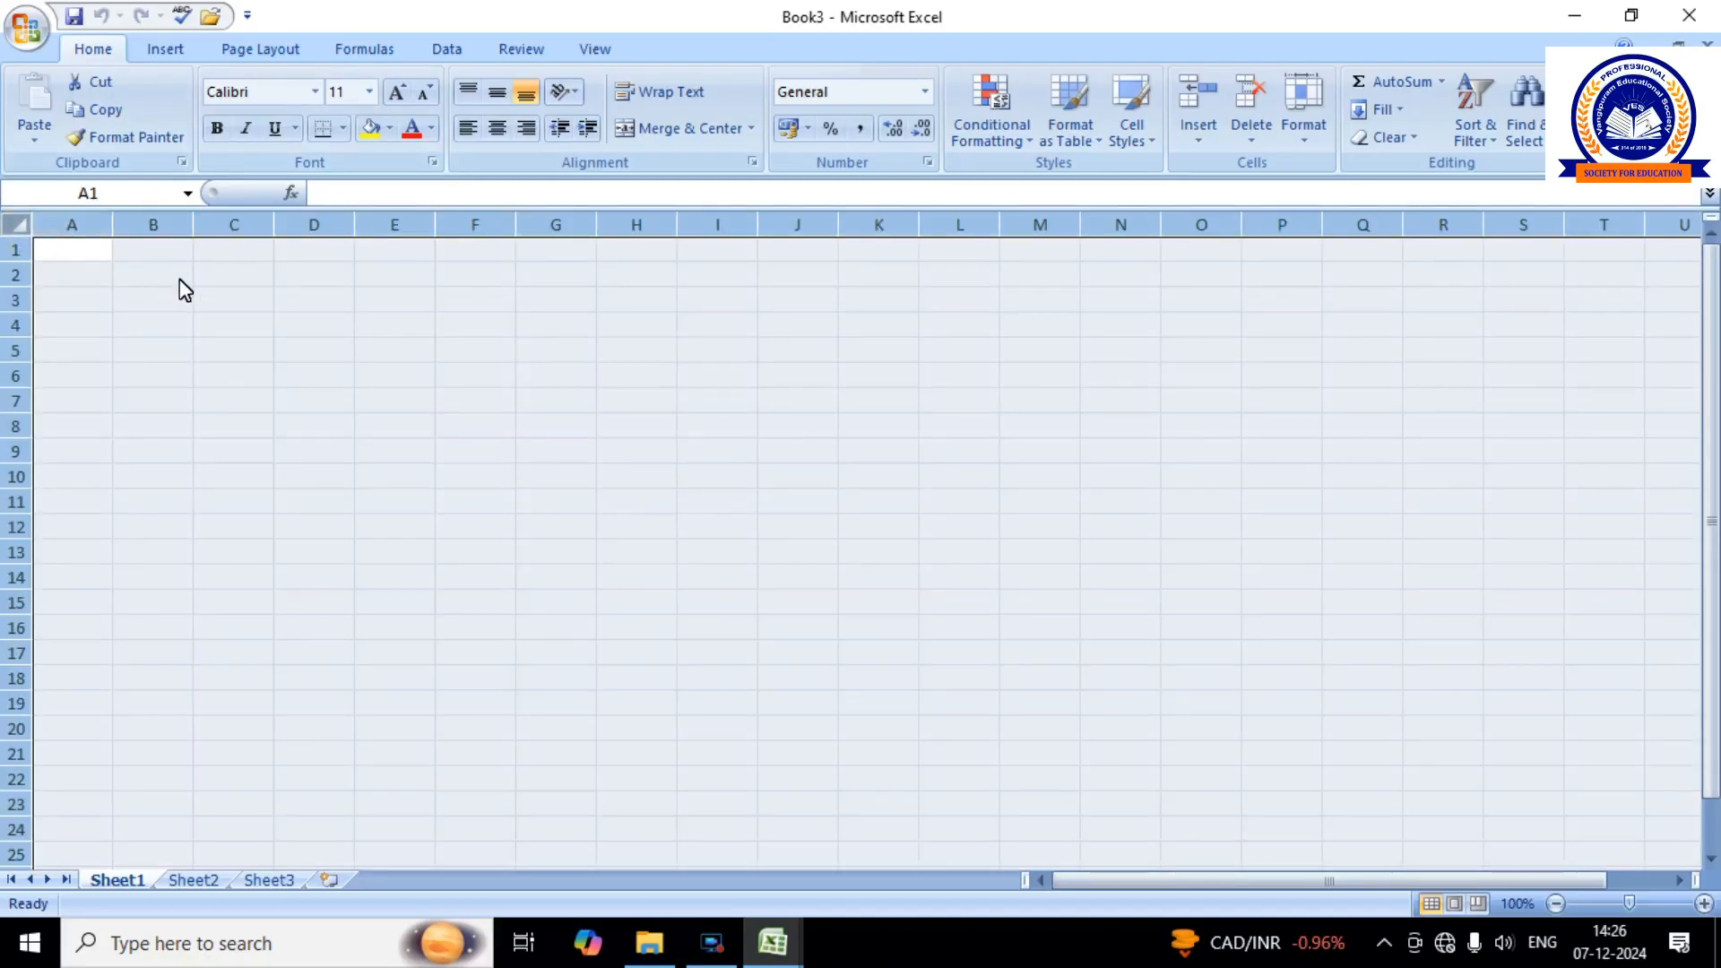
click(100, 257)
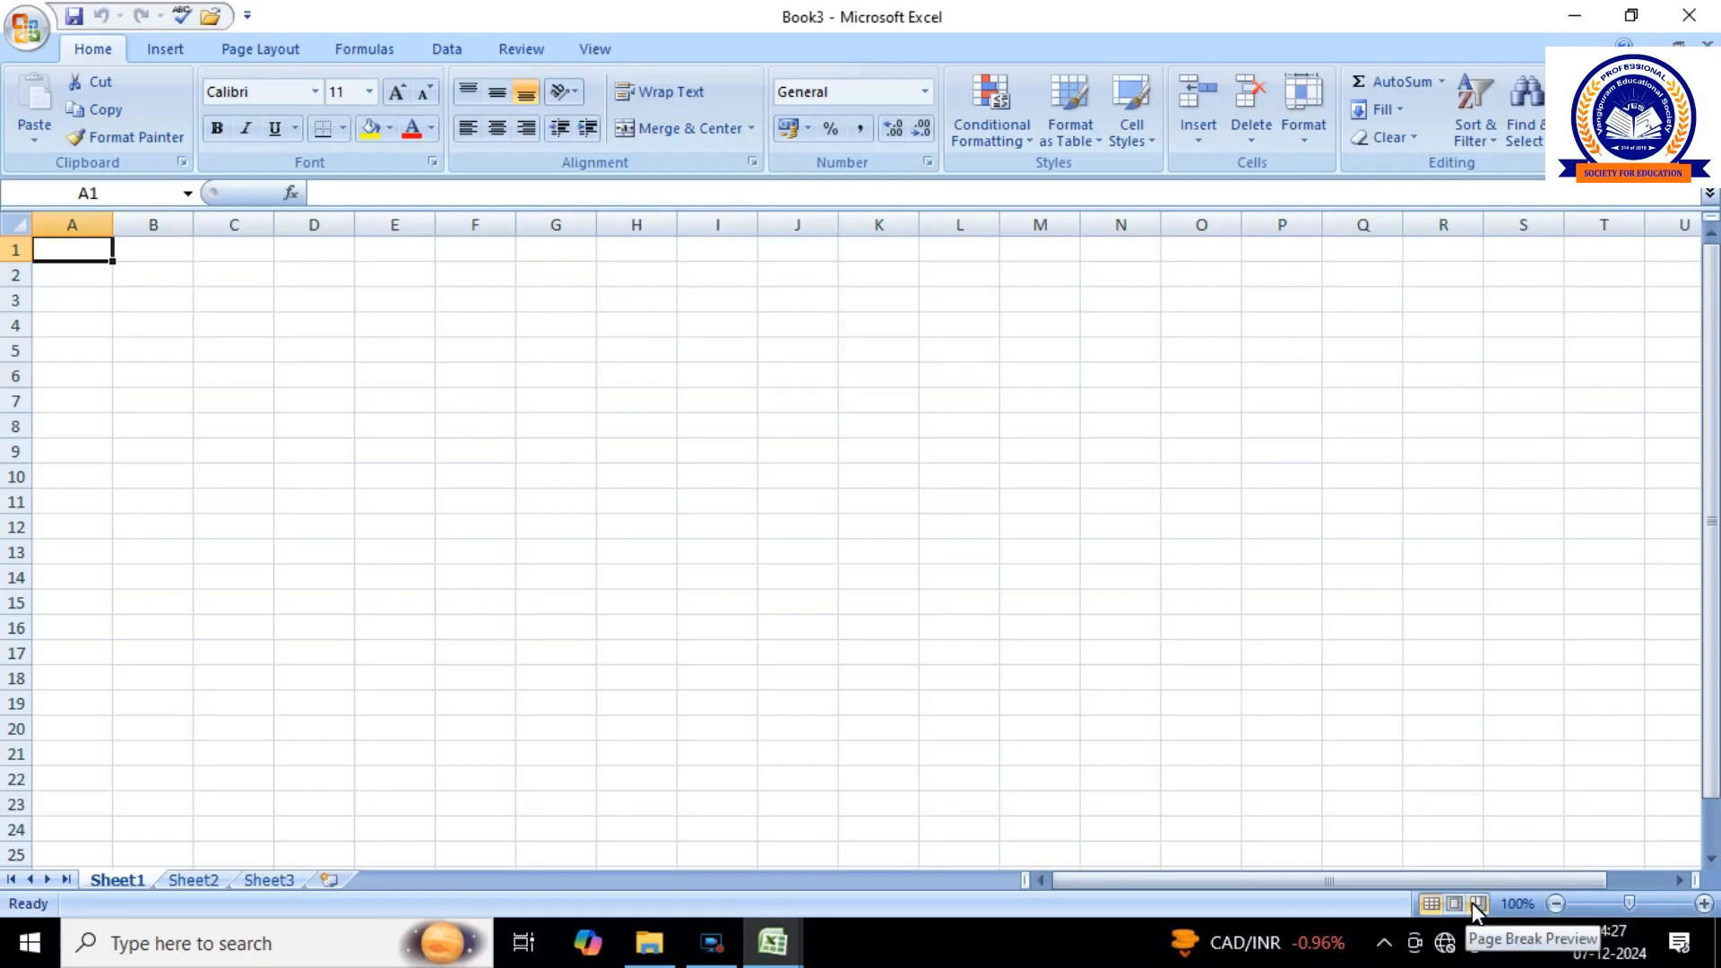
Zoom the worksheet out to 70% and restore the zoom to 100%.
click(1555, 904)
click(1555, 904)
click(1555, 903)
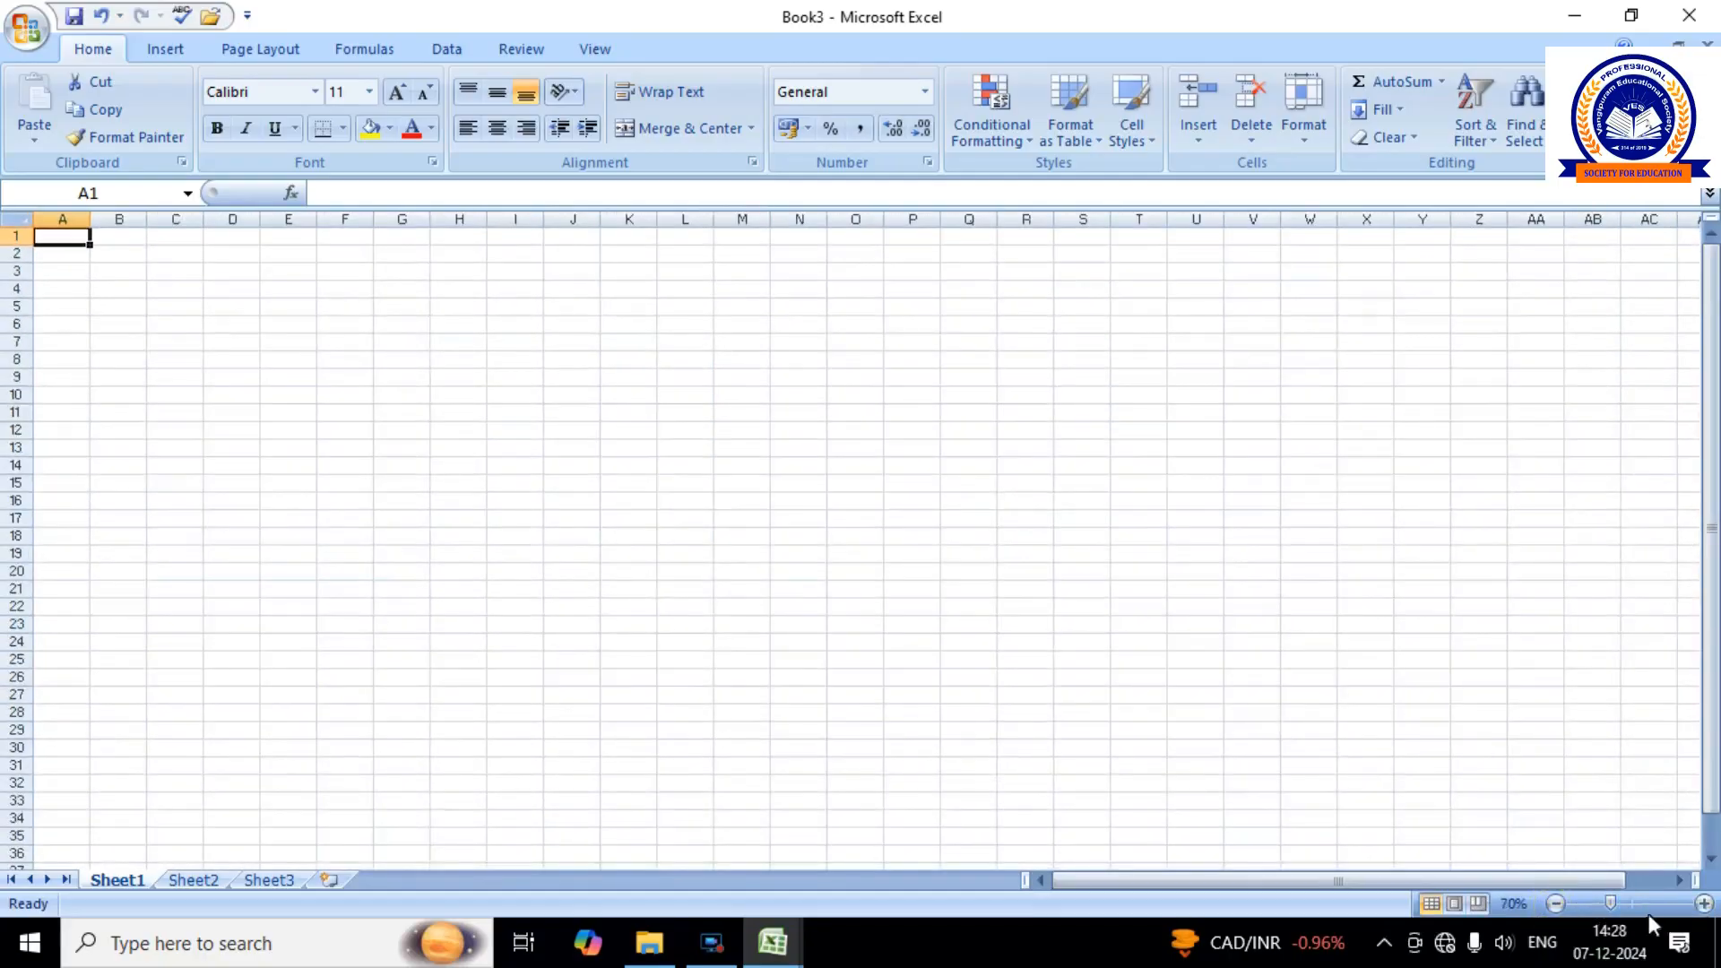
drag(1611, 903, 1627, 905)
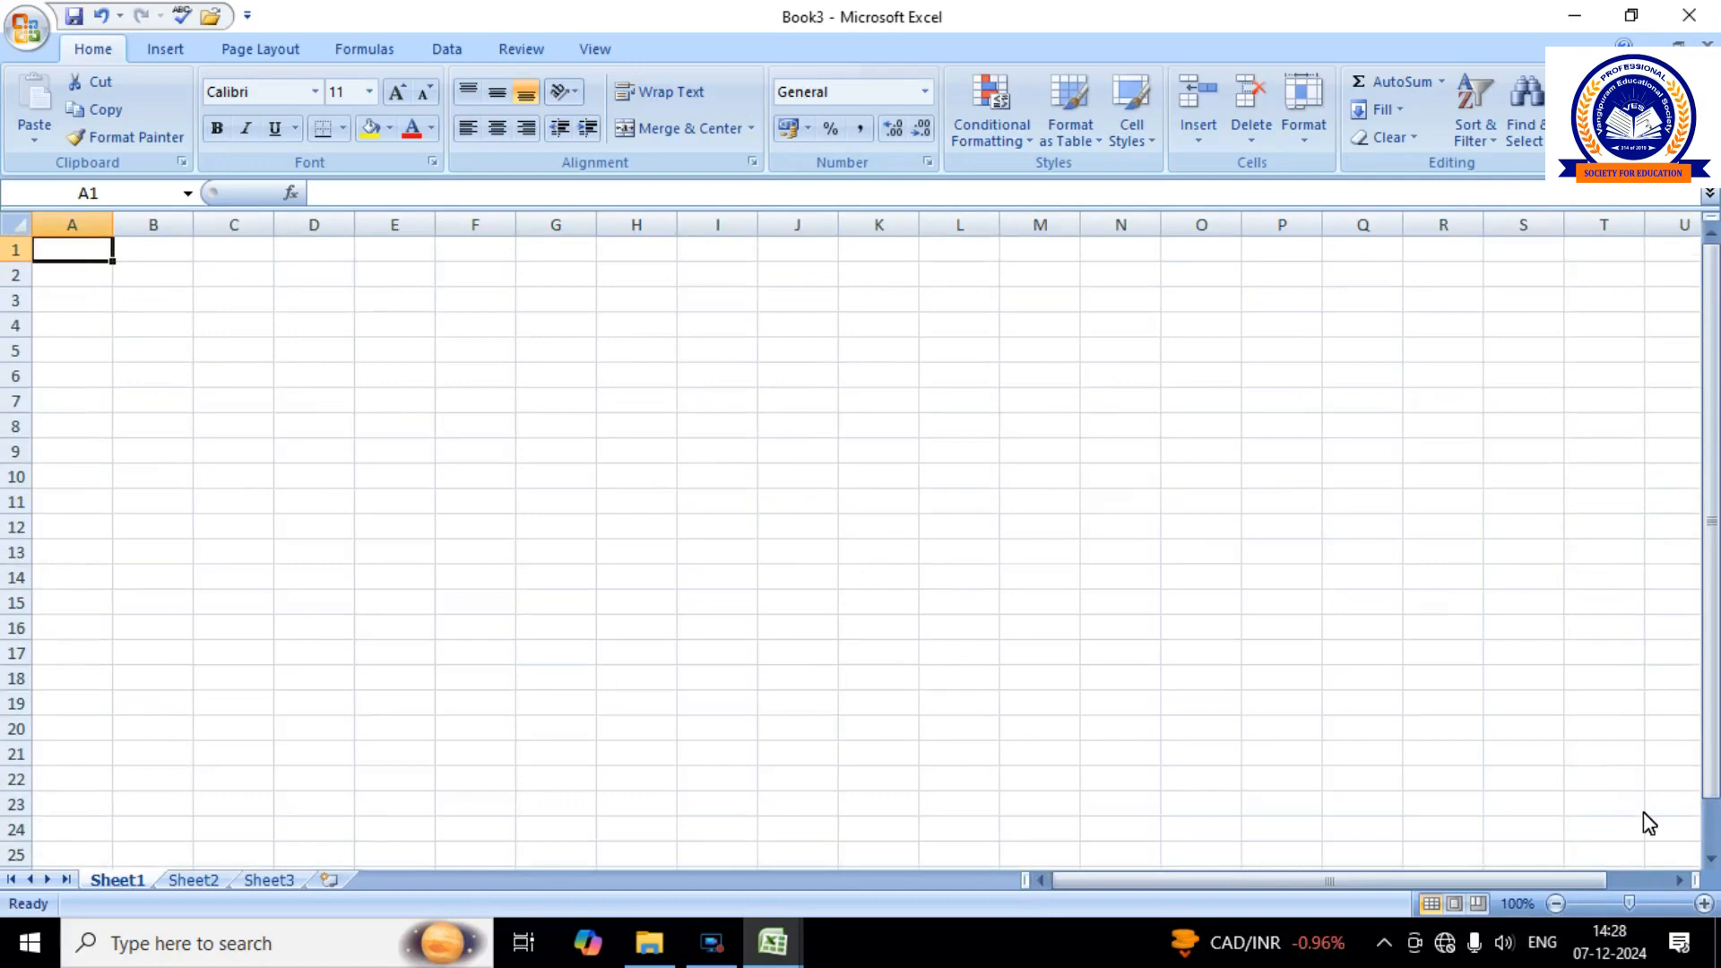
drag(1629, 905, 1629, 905)
mouse_move(1259, 885)
mouse_down()
mouse_move(1356, 888)
mouse_move(1237, 891)
mouse_move(1390, 891)
mouse_move(1240, 883)
mouse_up()
drag(1708, 664, 1710, 631)
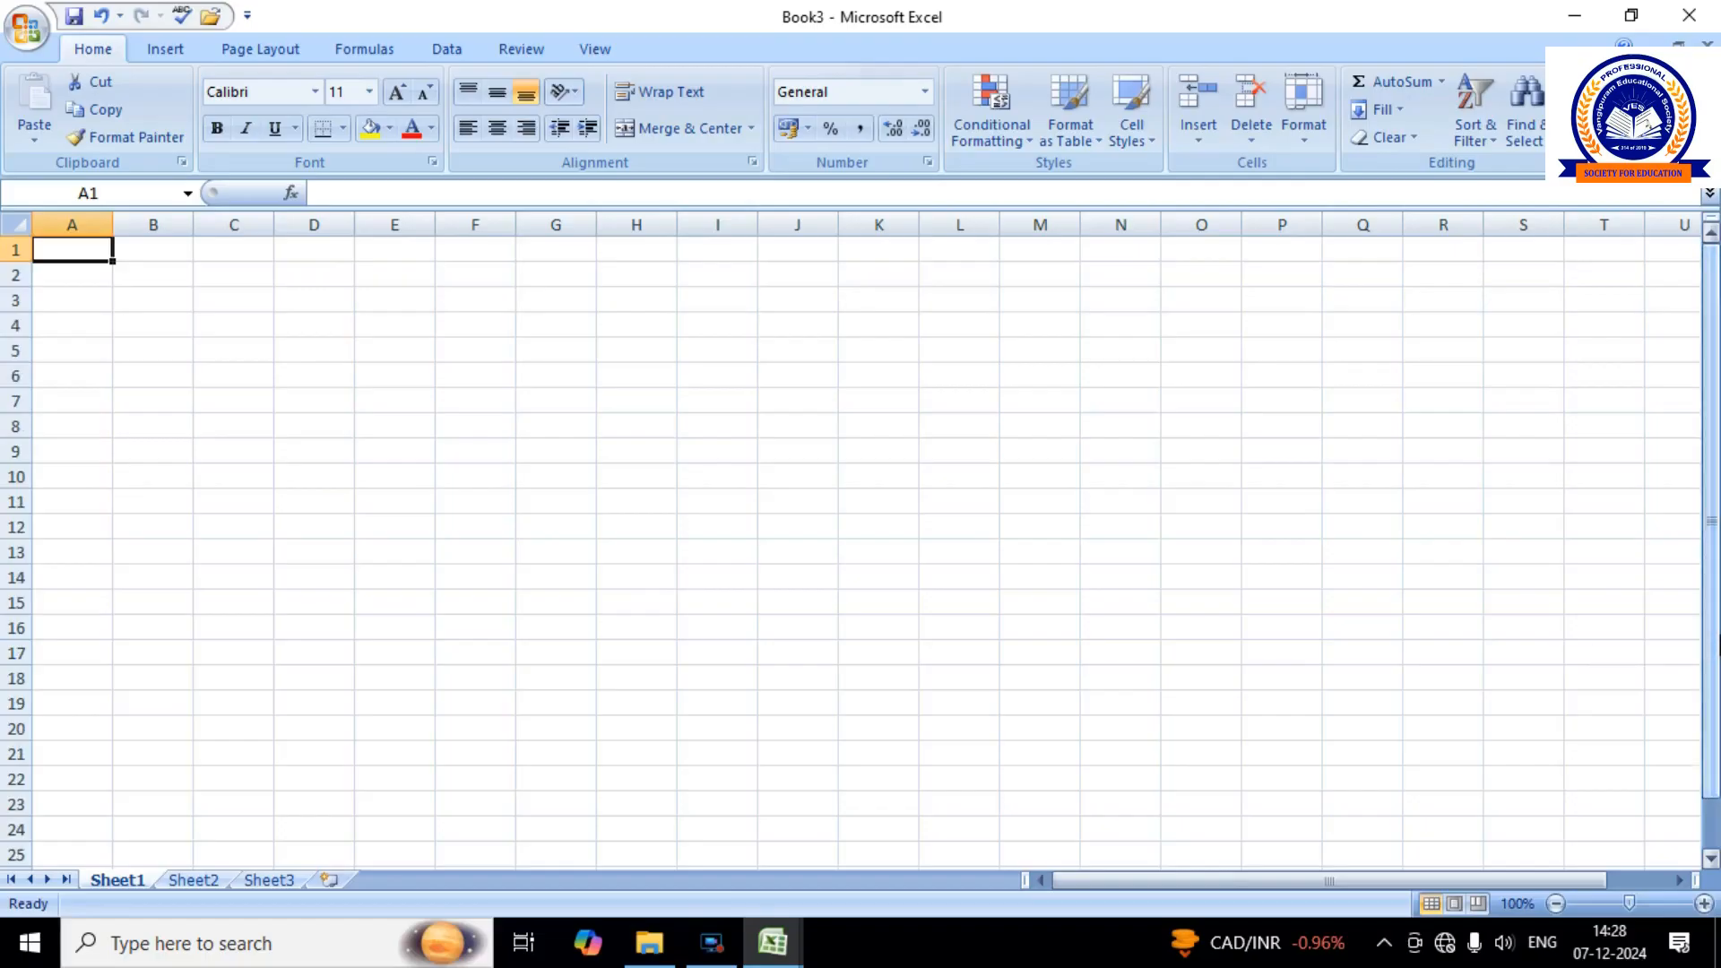
Select the whole columns J to M, and the whole rows 1 to 10.
mouse_move(821, 225)
mouse_down()
mouse_move(829, 258)
mouse_move(872, 280)
mouse_move(1028, 255)
mouse_up()
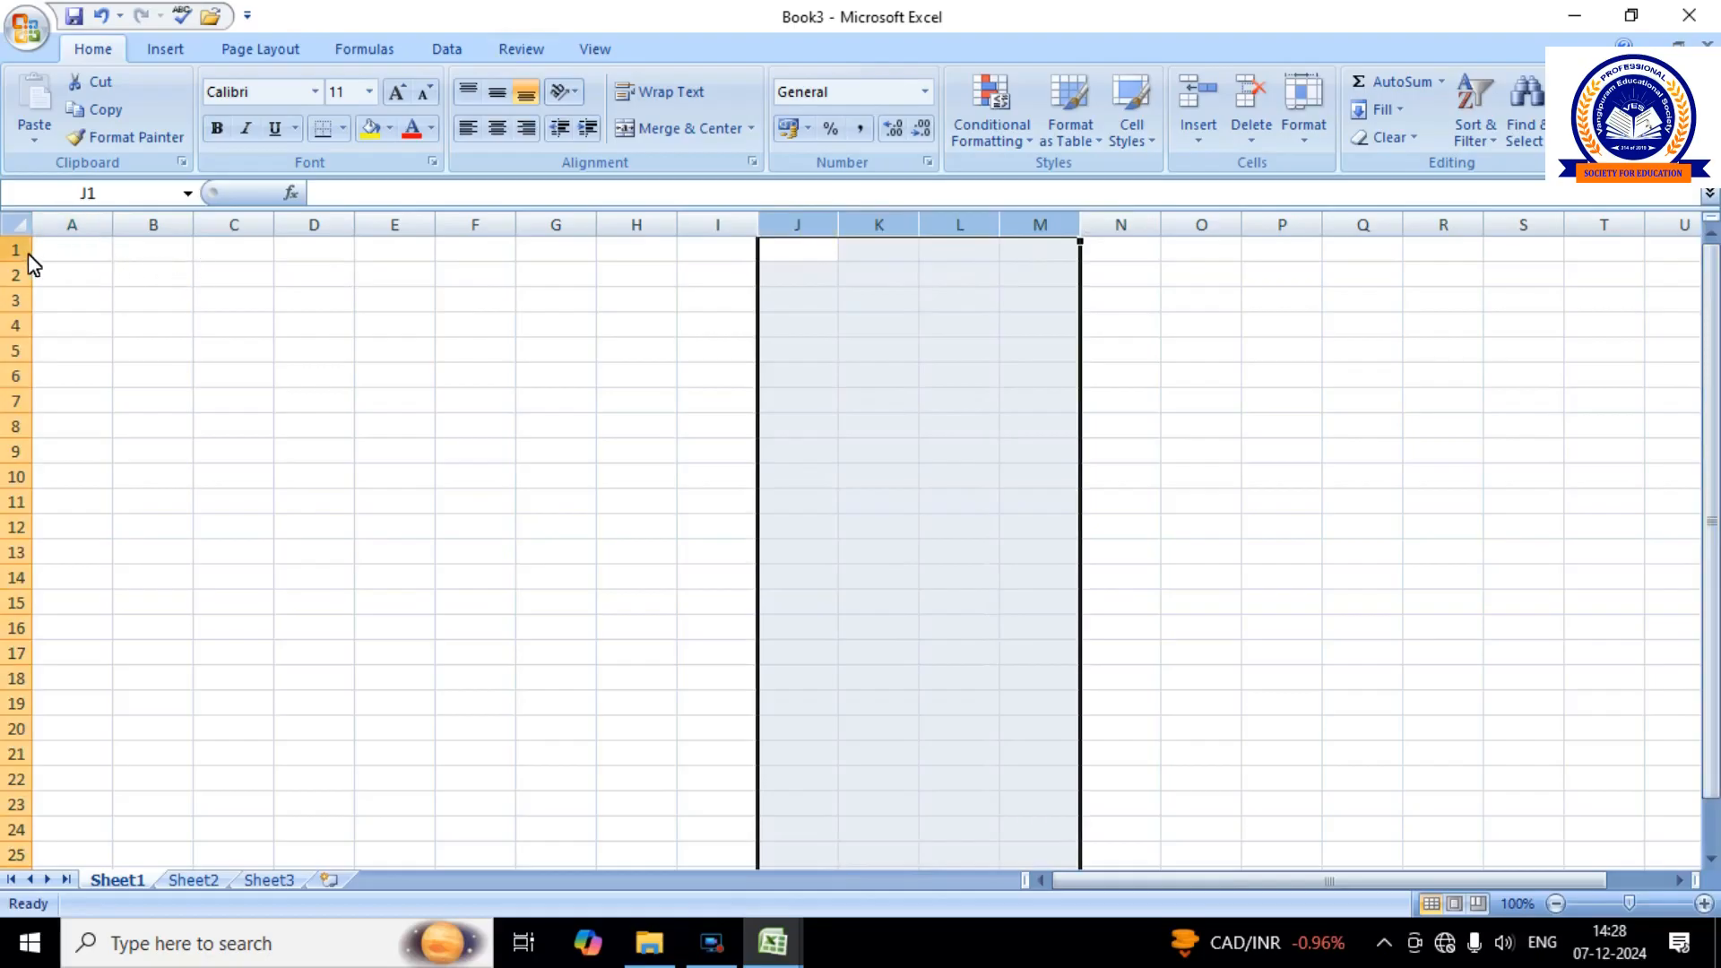
drag(22, 252, 50, 481)
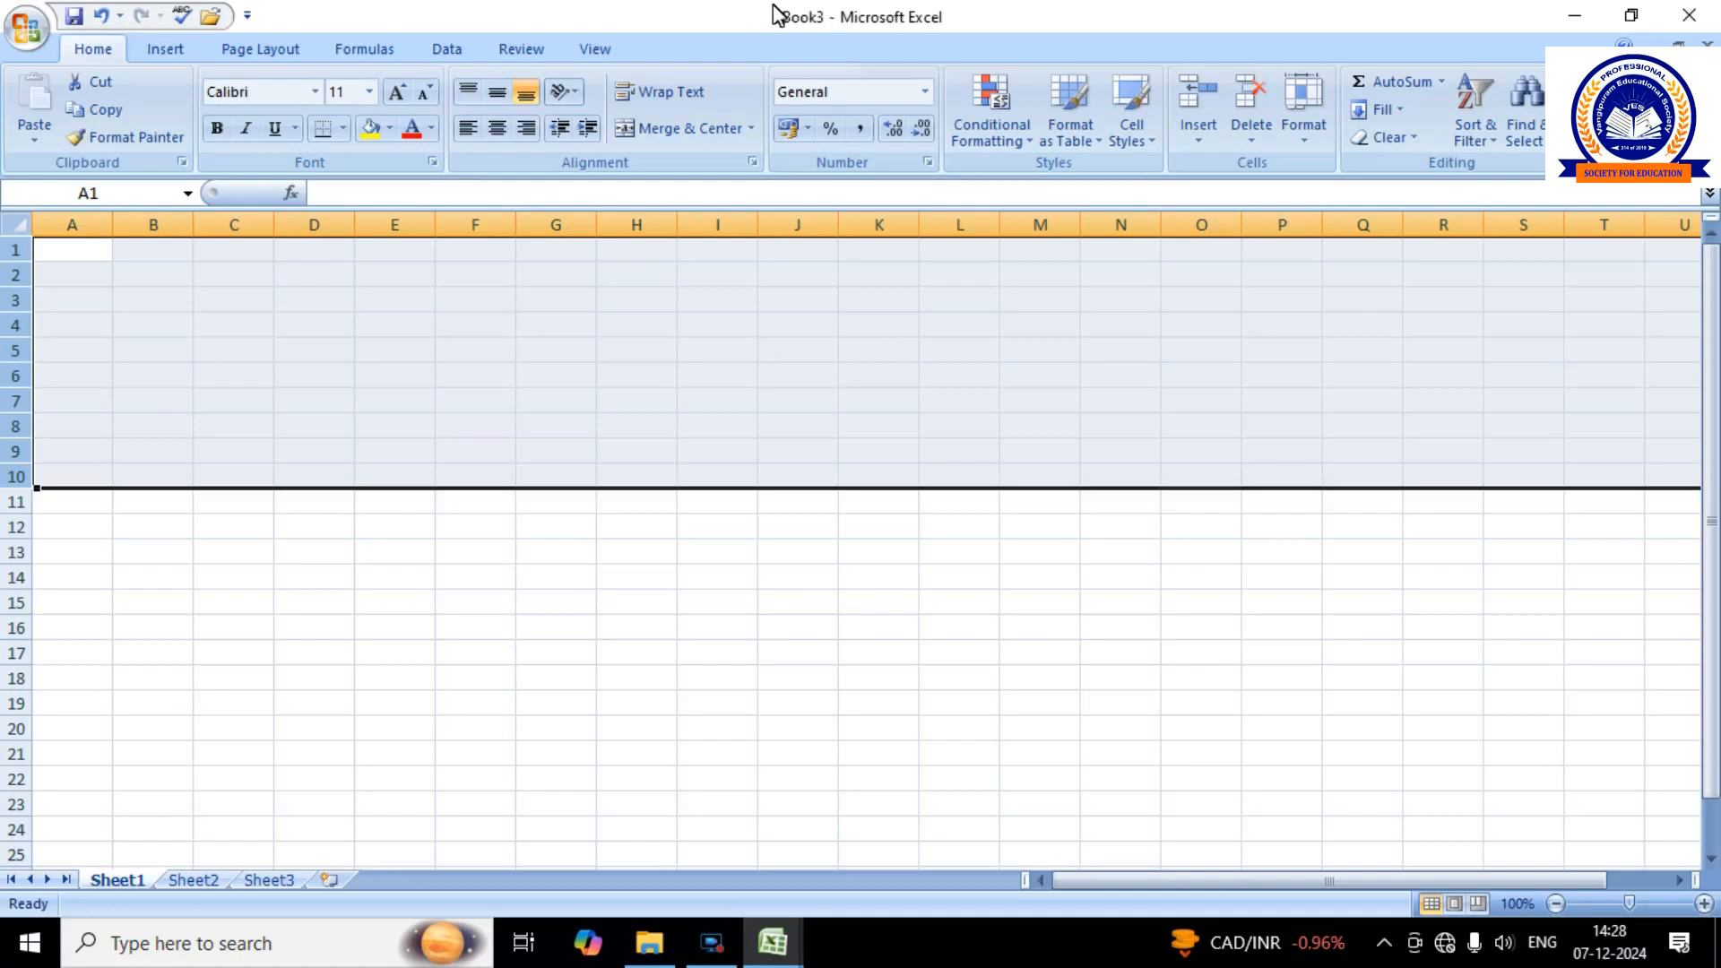
View Sheet2 and Sheet3, add two new worksheets to the workbook, and return to Sheet1.
click(192, 879)
click(269, 880)
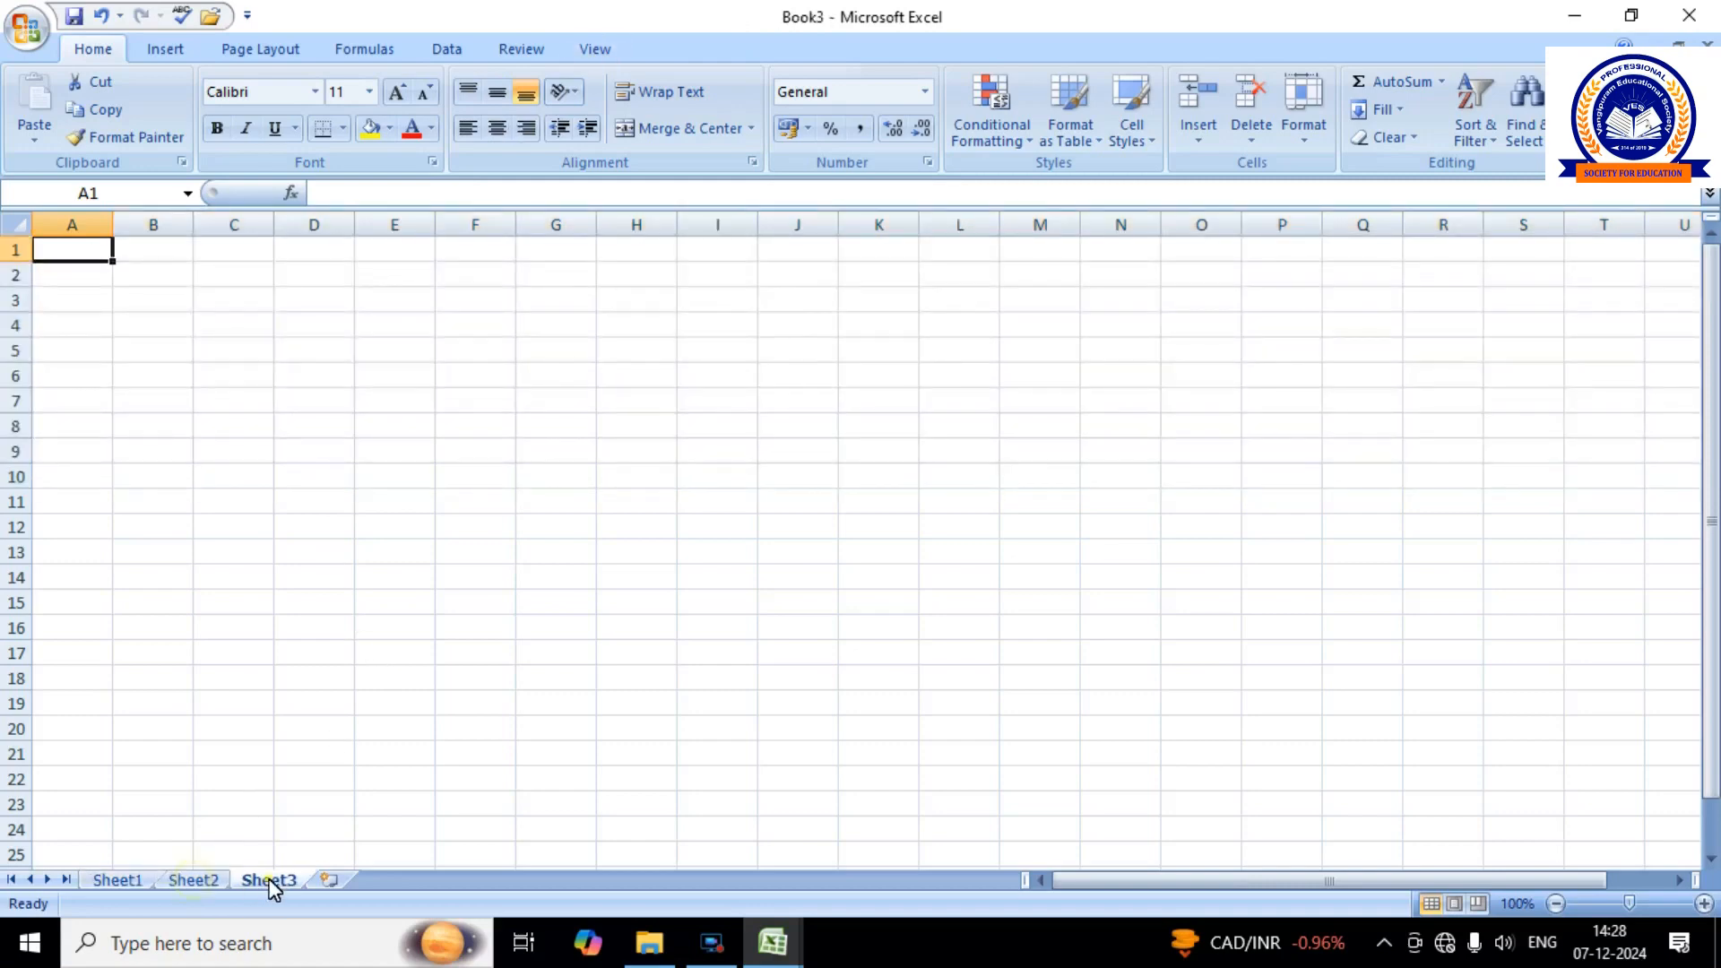
click(330, 879)
click(405, 879)
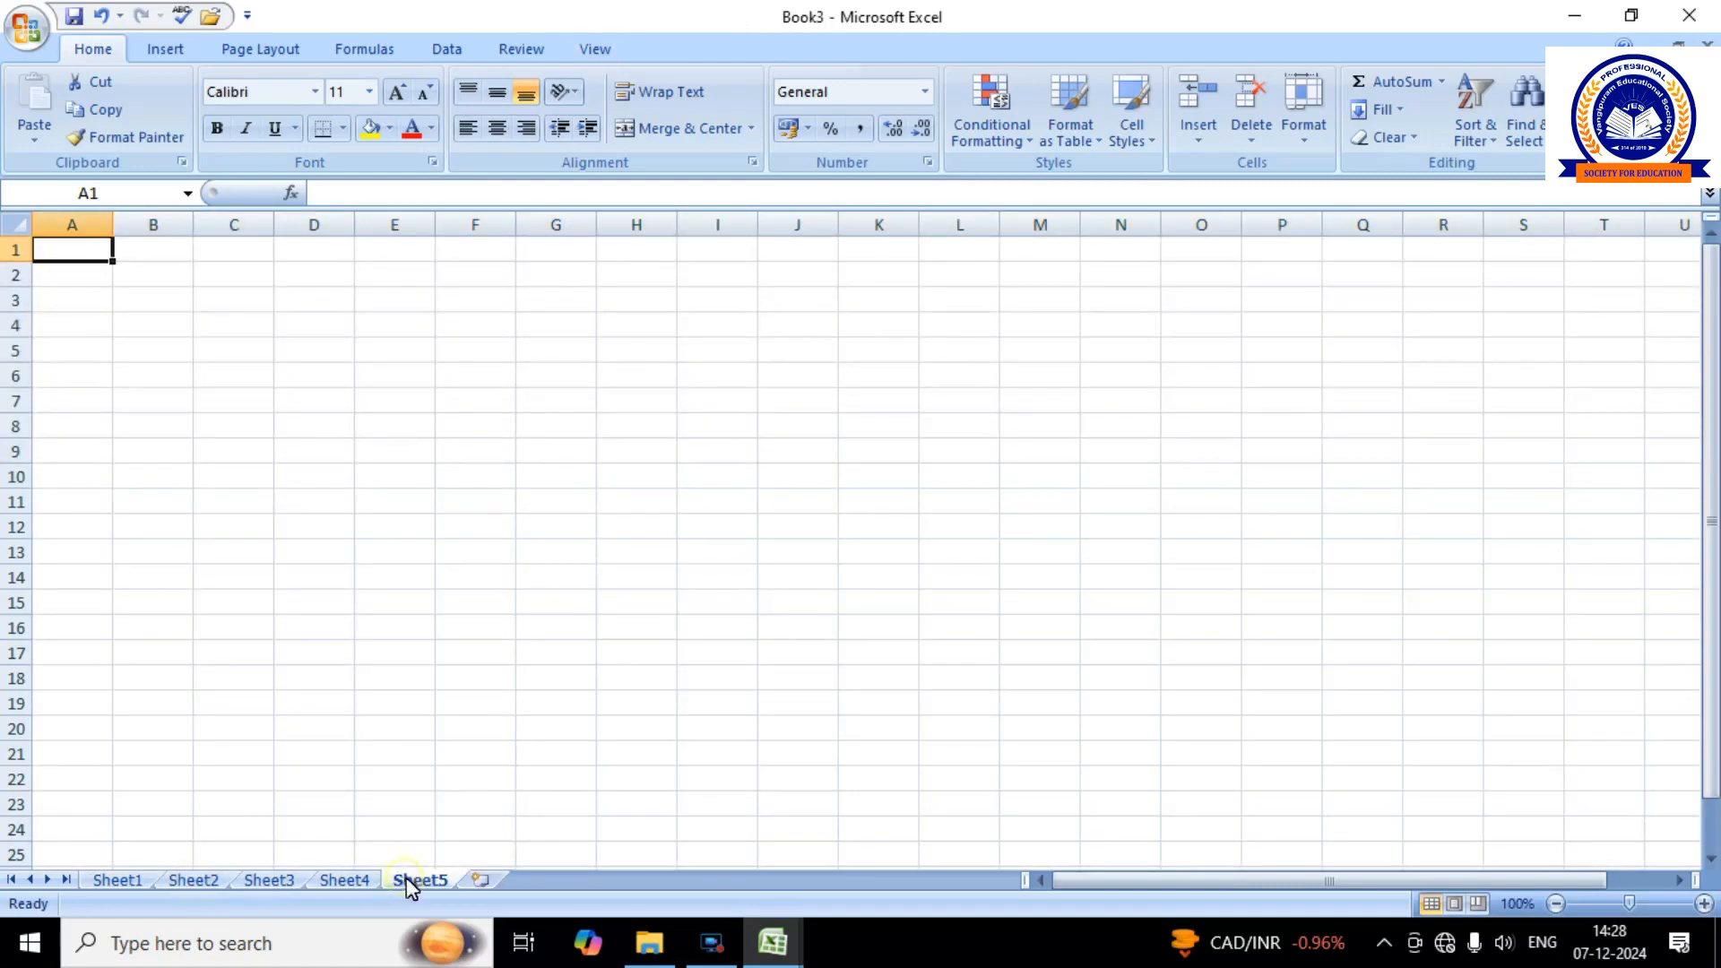
click(108, 879)
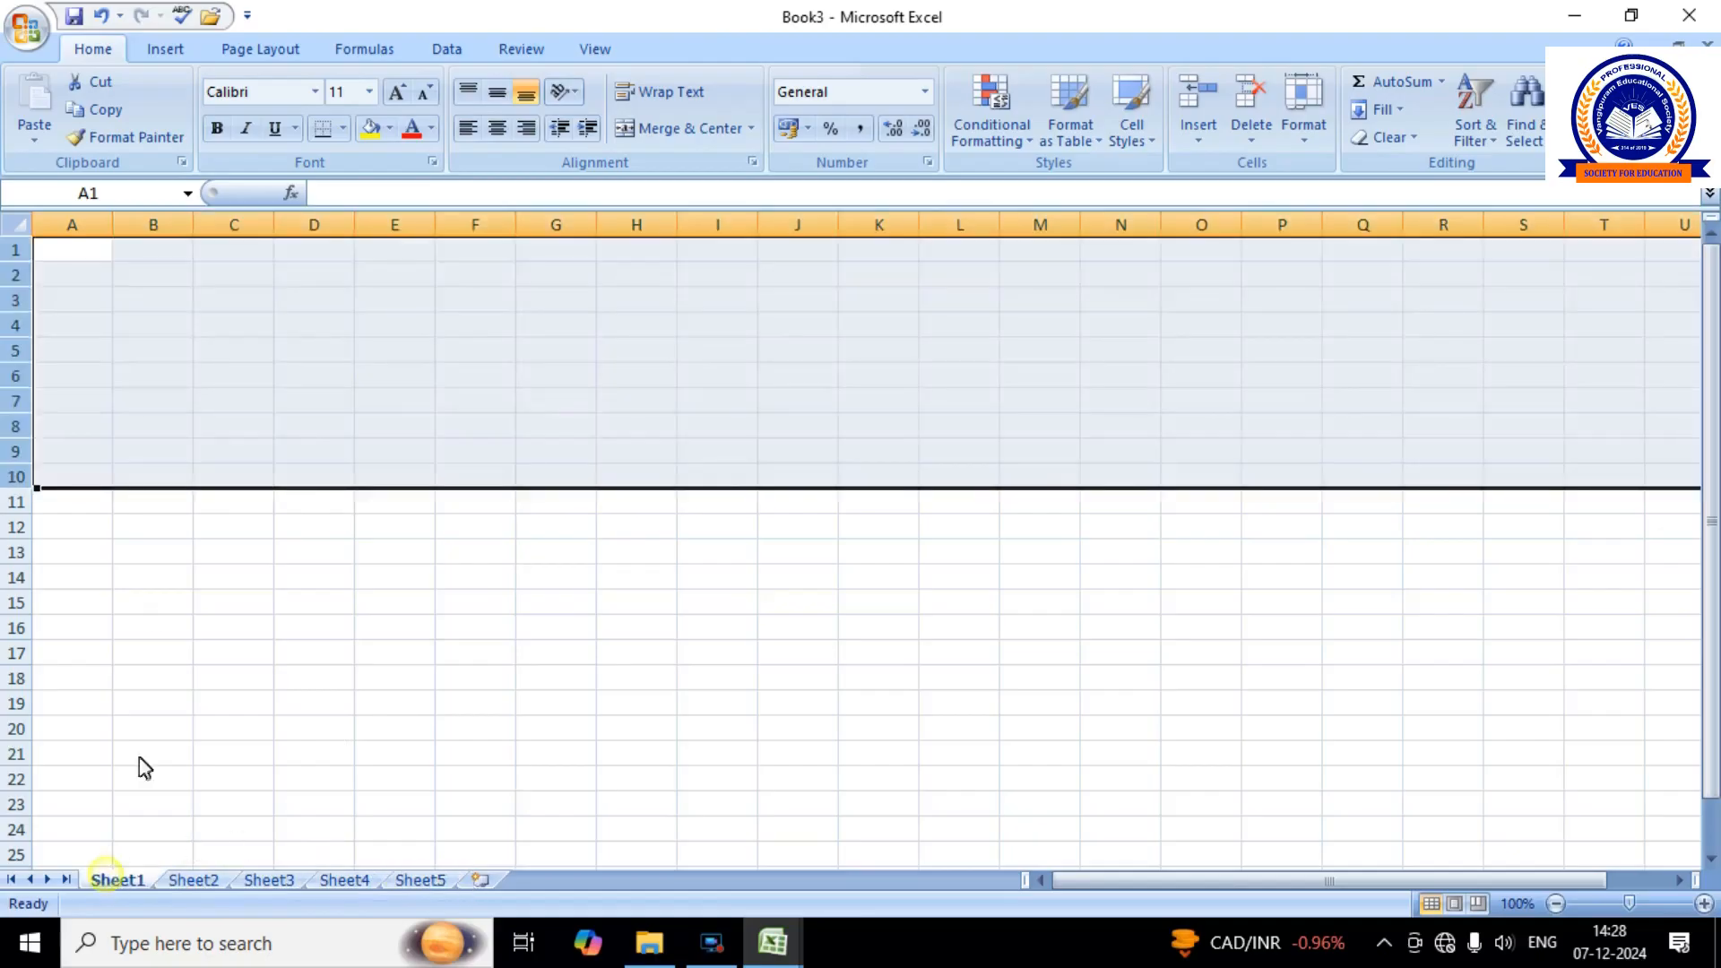
From cell A1, examine the worksheet's last row and last column, returning to the start each time.
click(82, 260)
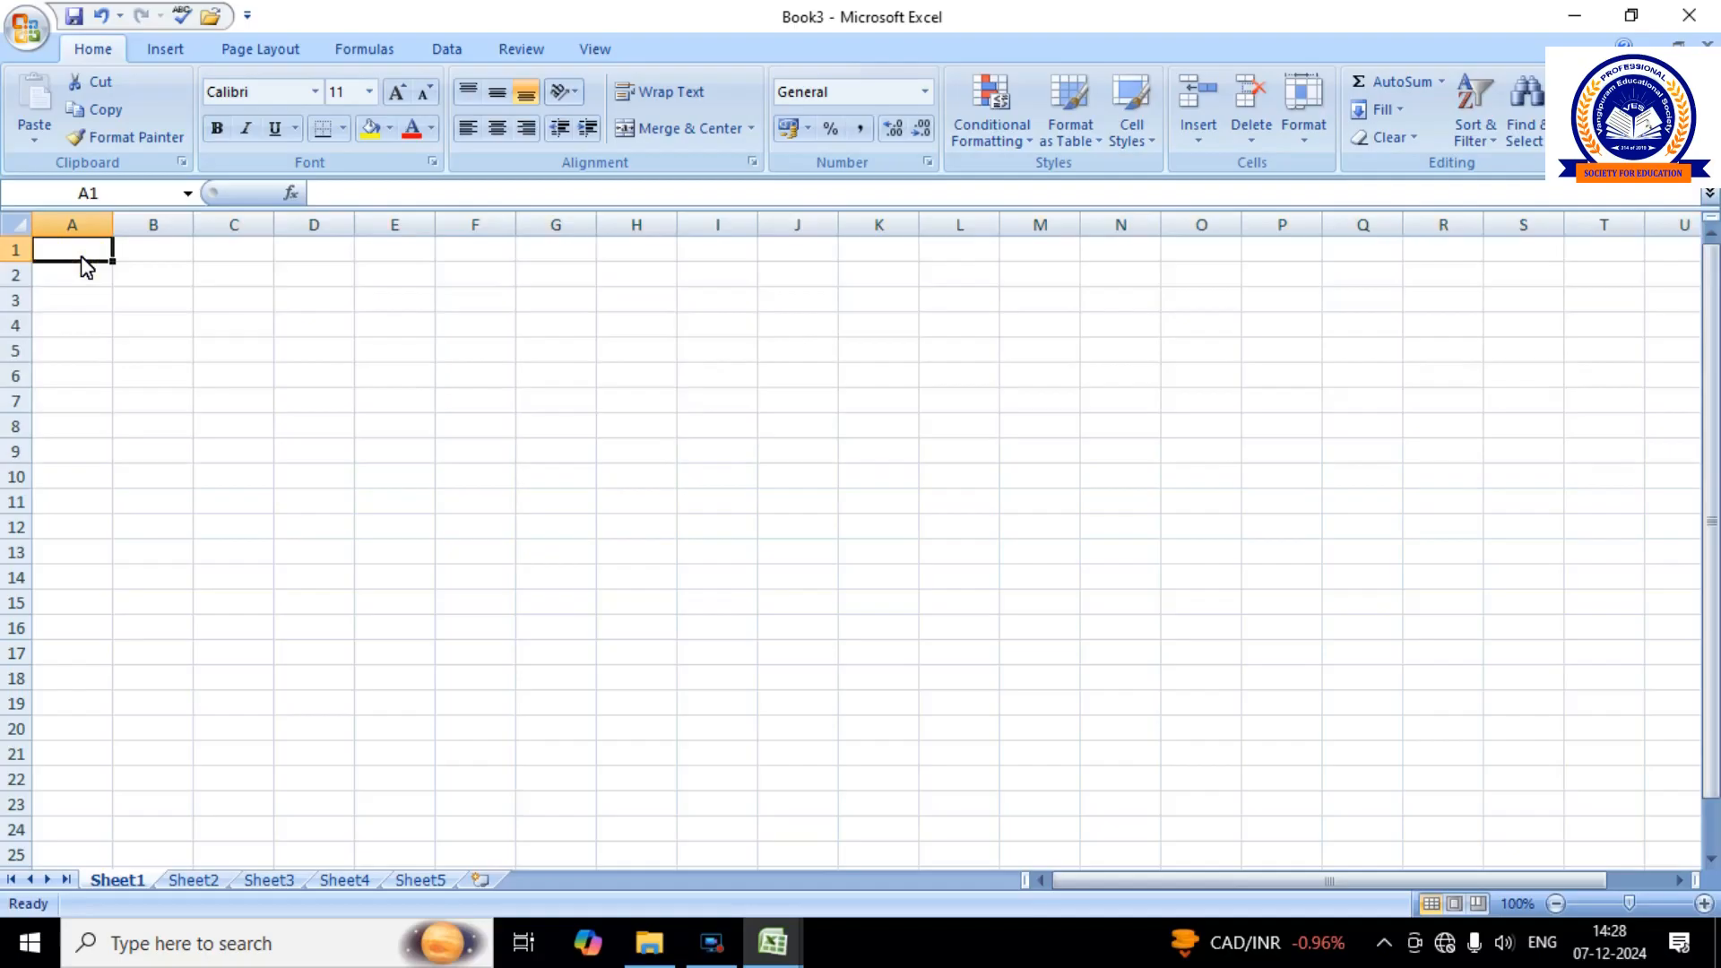
key(ctrl+Down)
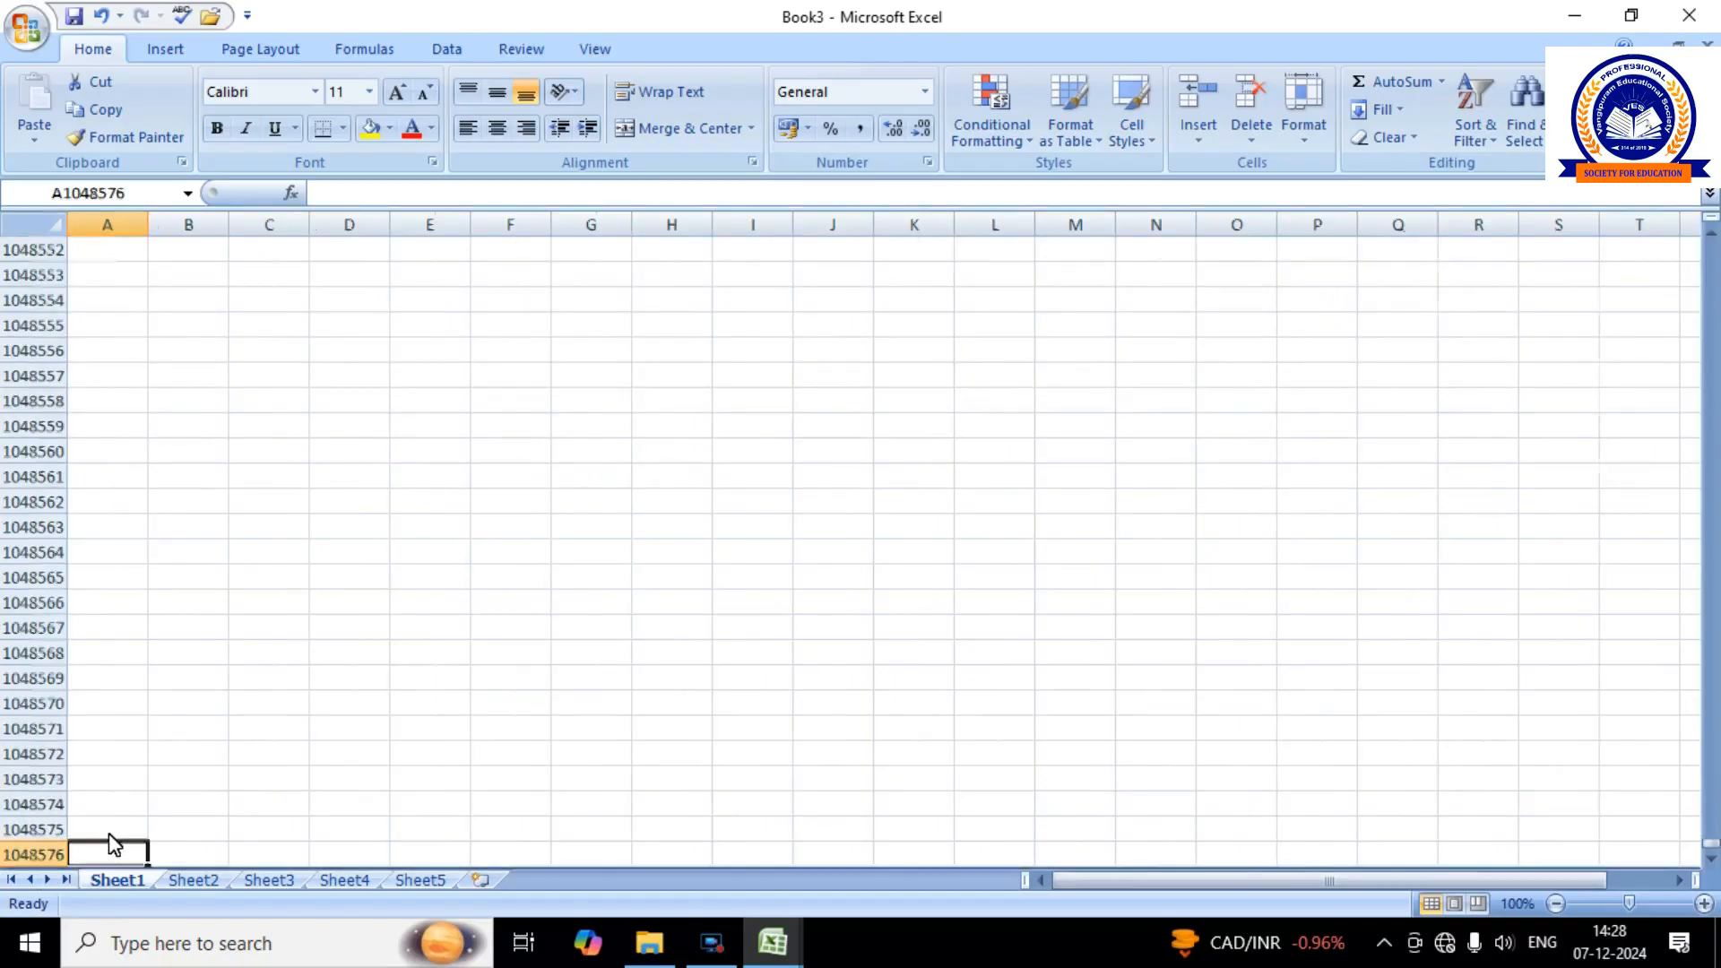
key(ctrl+Home)
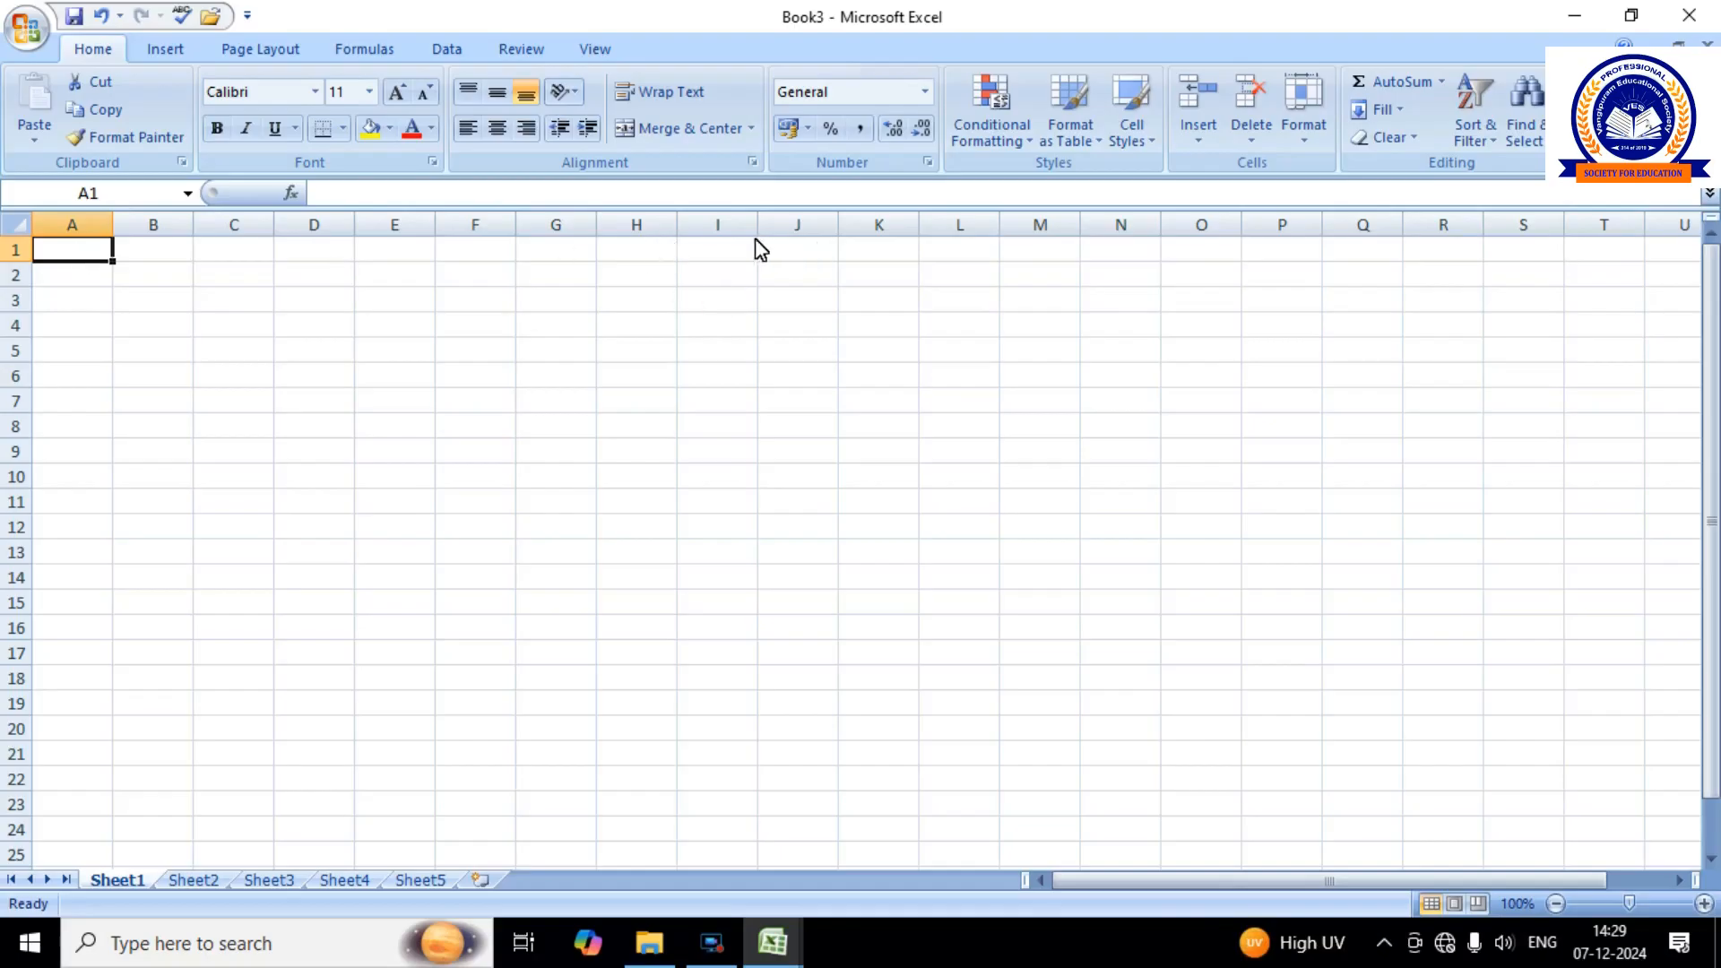
key(ctrl+Right)
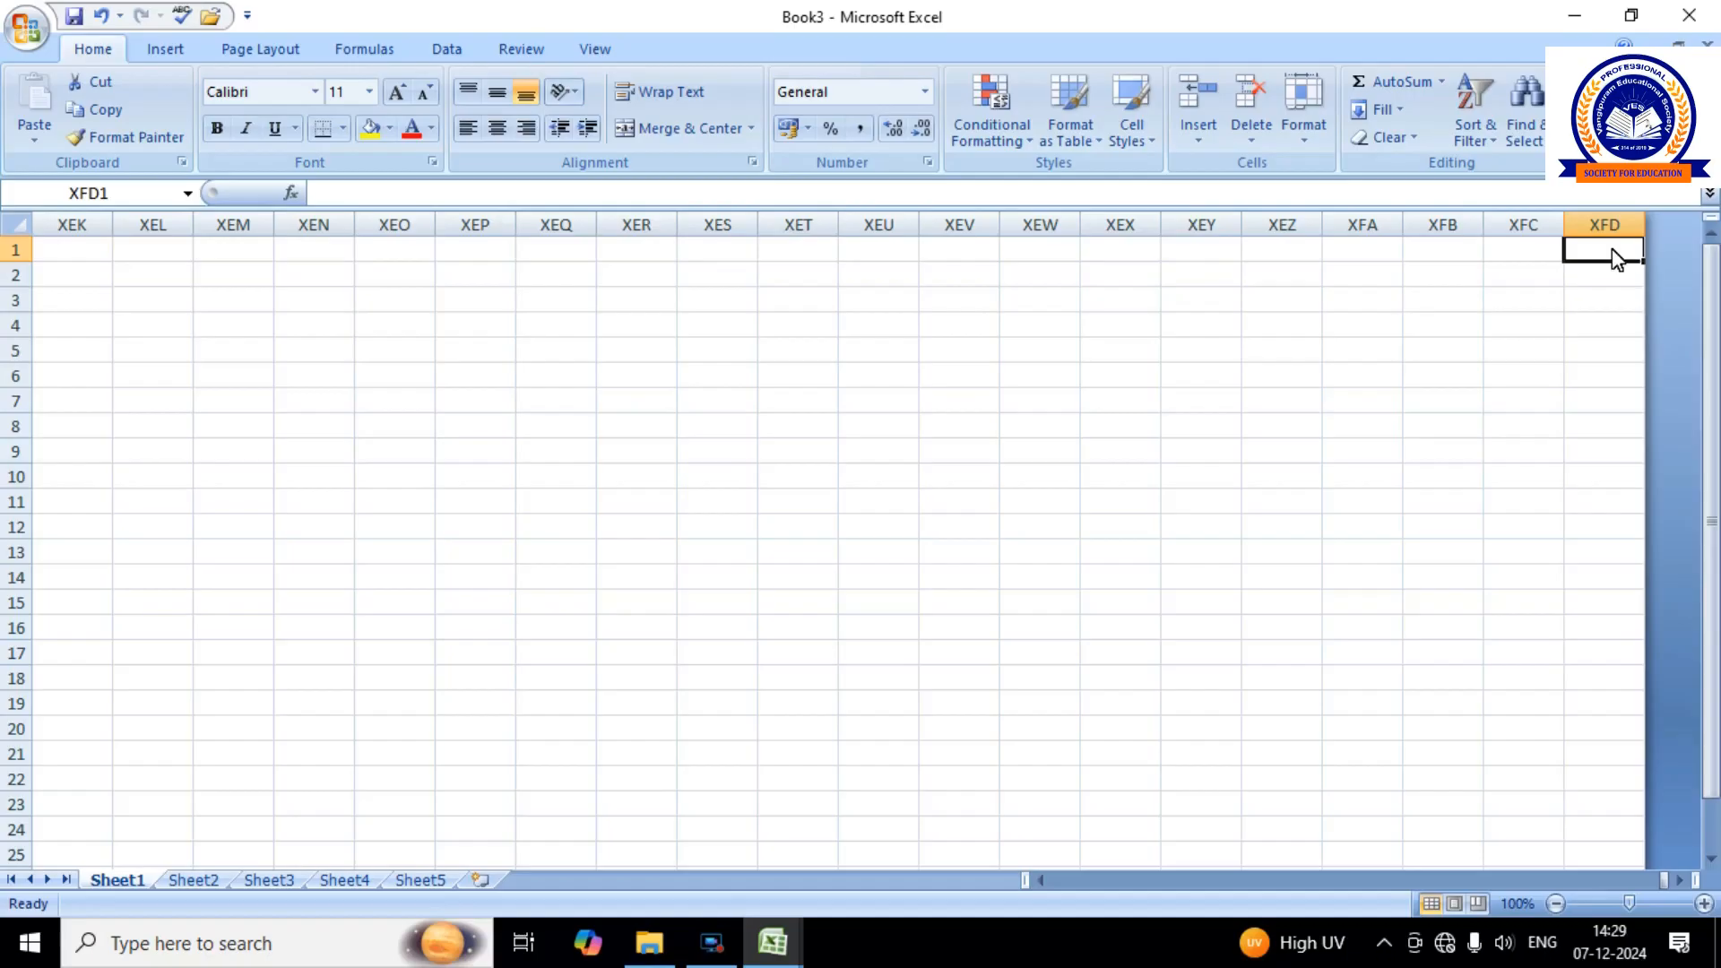
key(ctrl+Left)
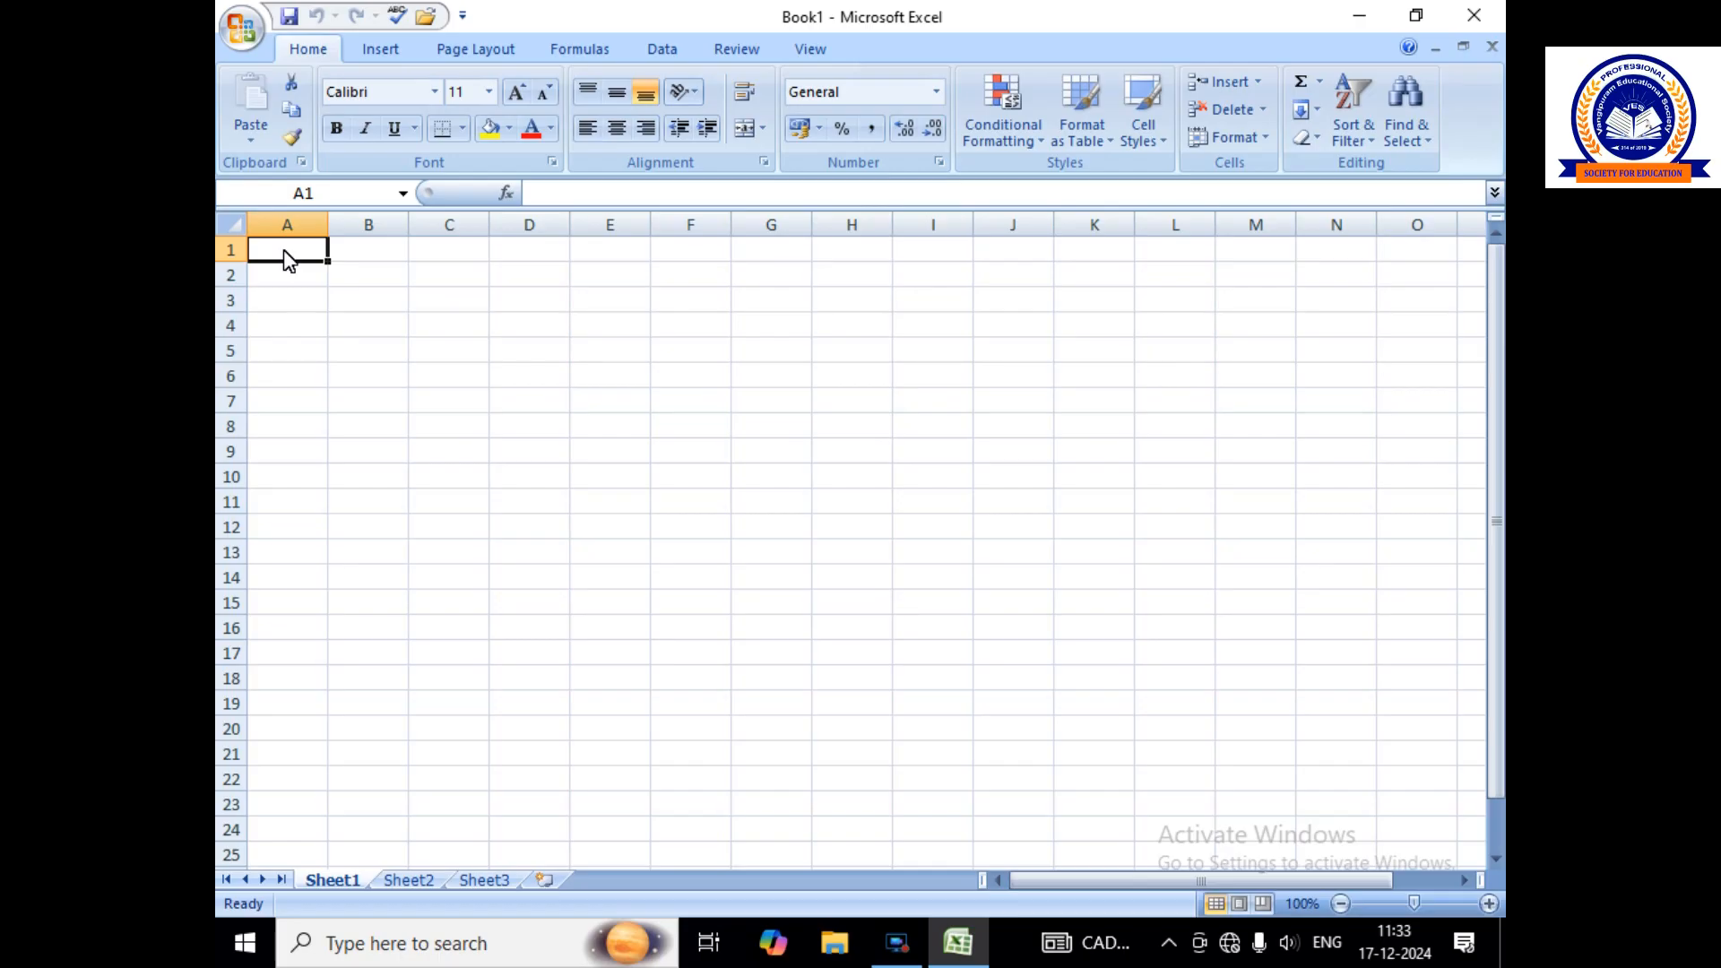
Enter the headings "PR COMPUTER SOLUTIONS" in A1, "KADAPA" in A2 and "STUDENTS MARKS MEMO" in A3.
text(PR)
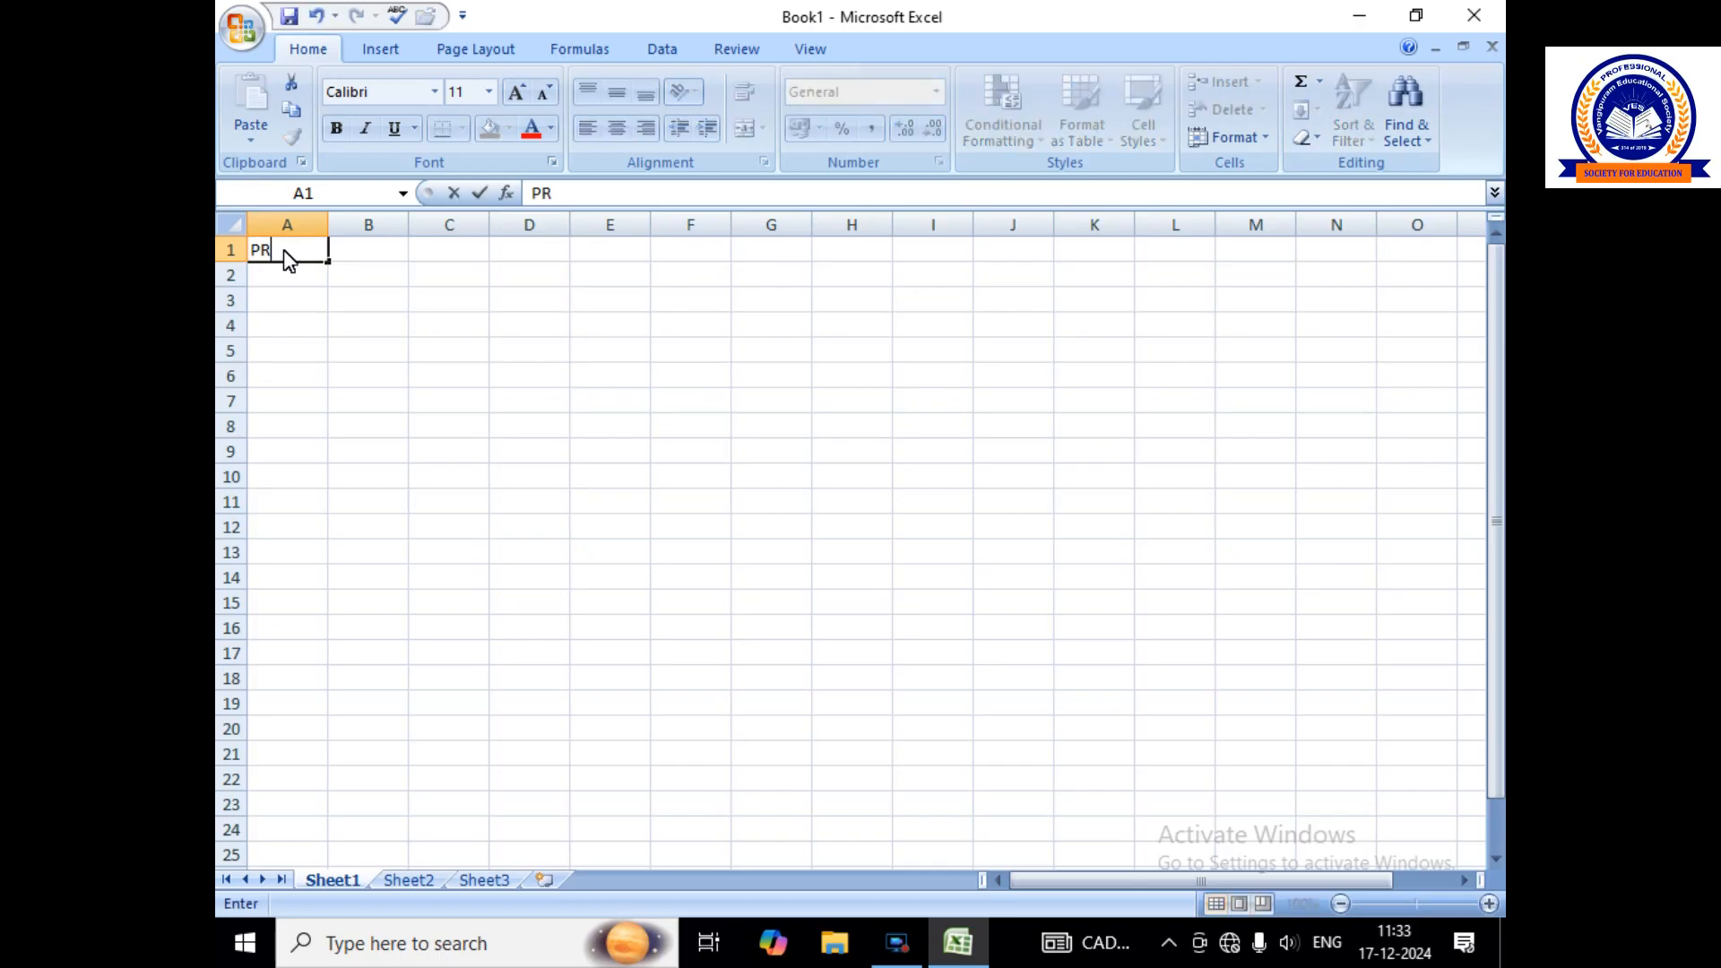
text( COMPUTER SO)
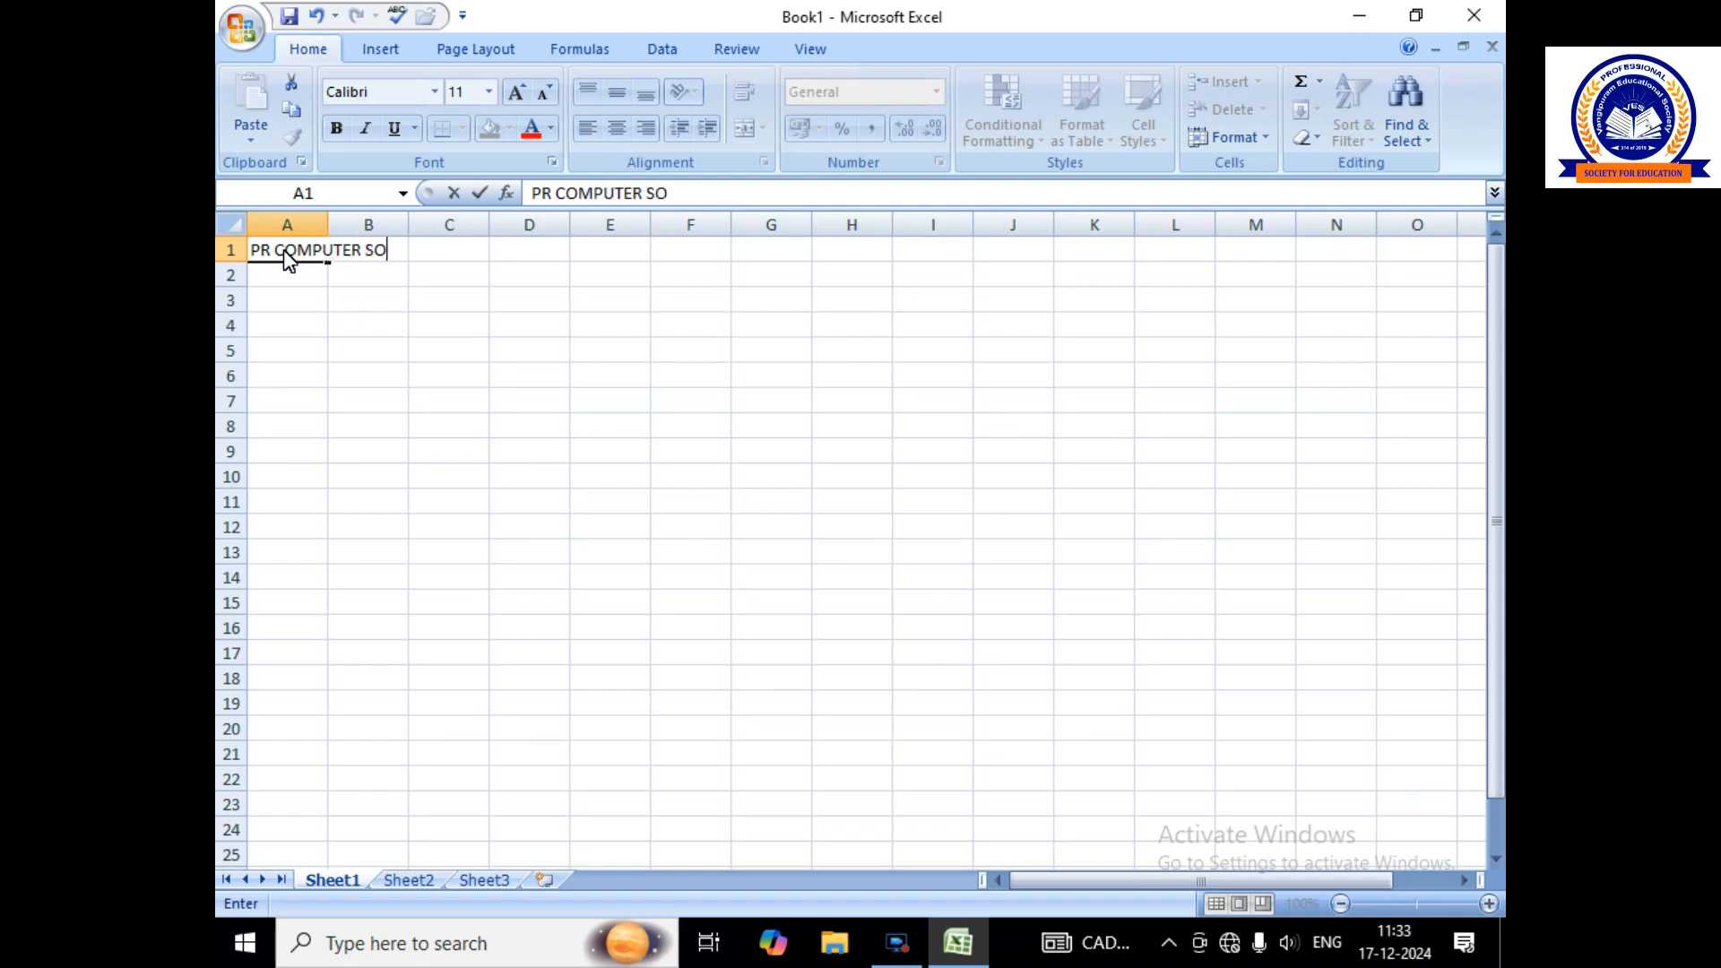
text(LUTIONS)
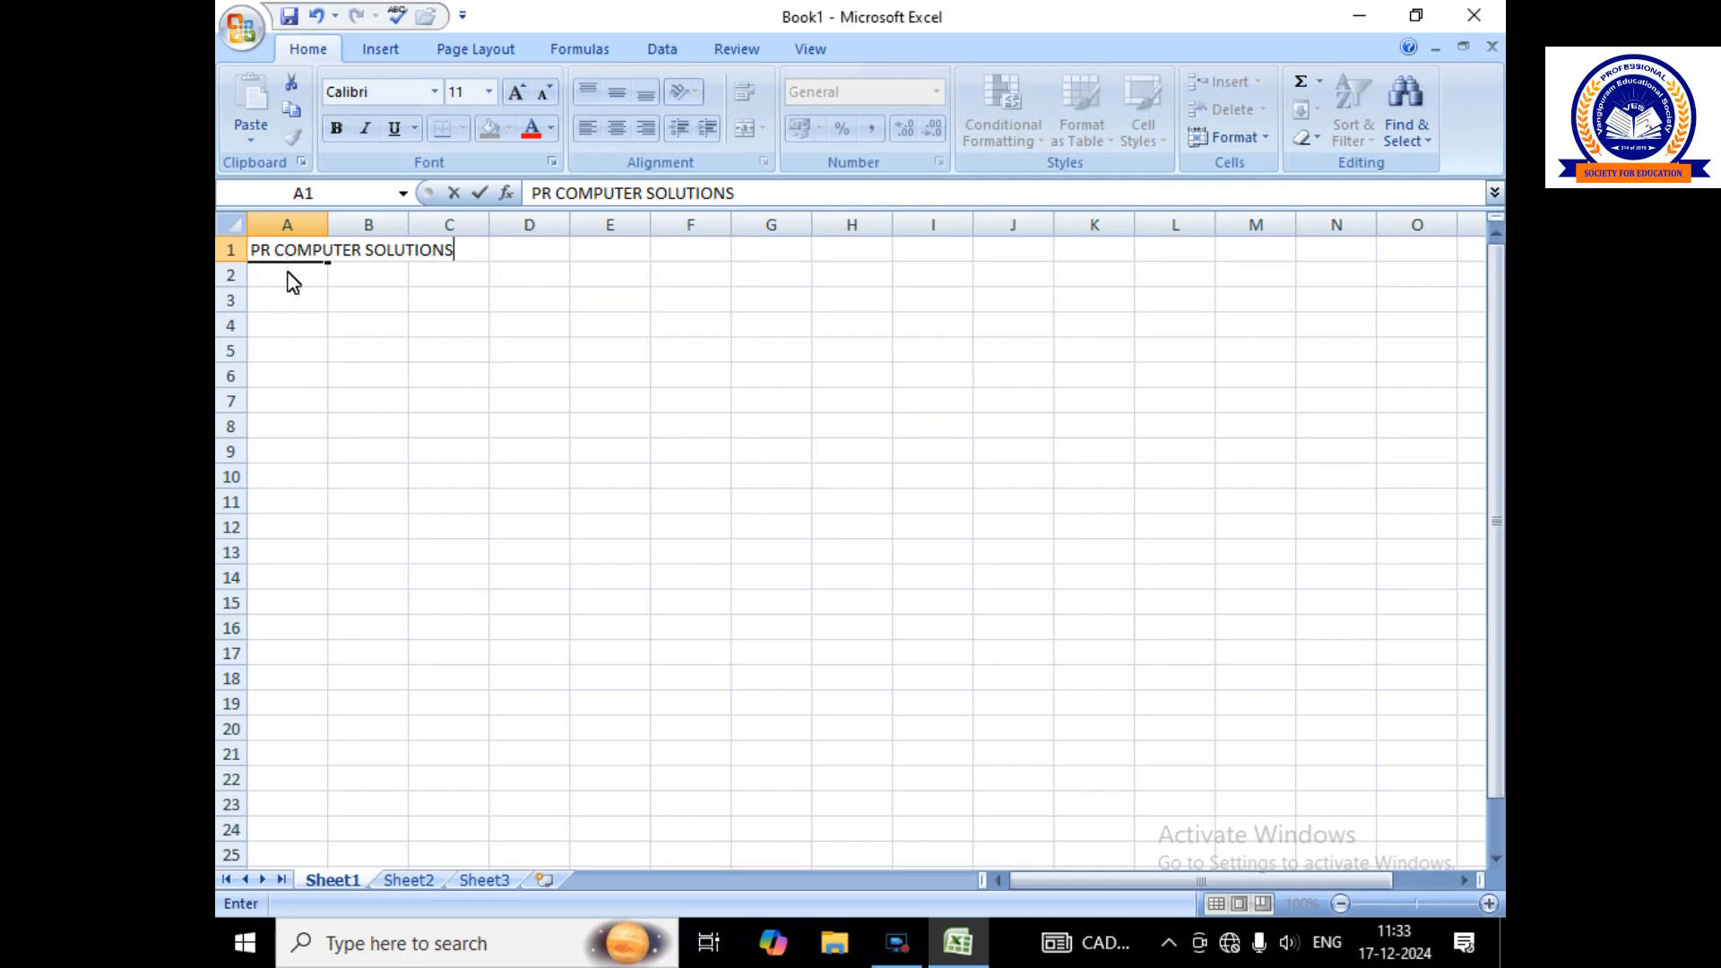
click(288, 277)
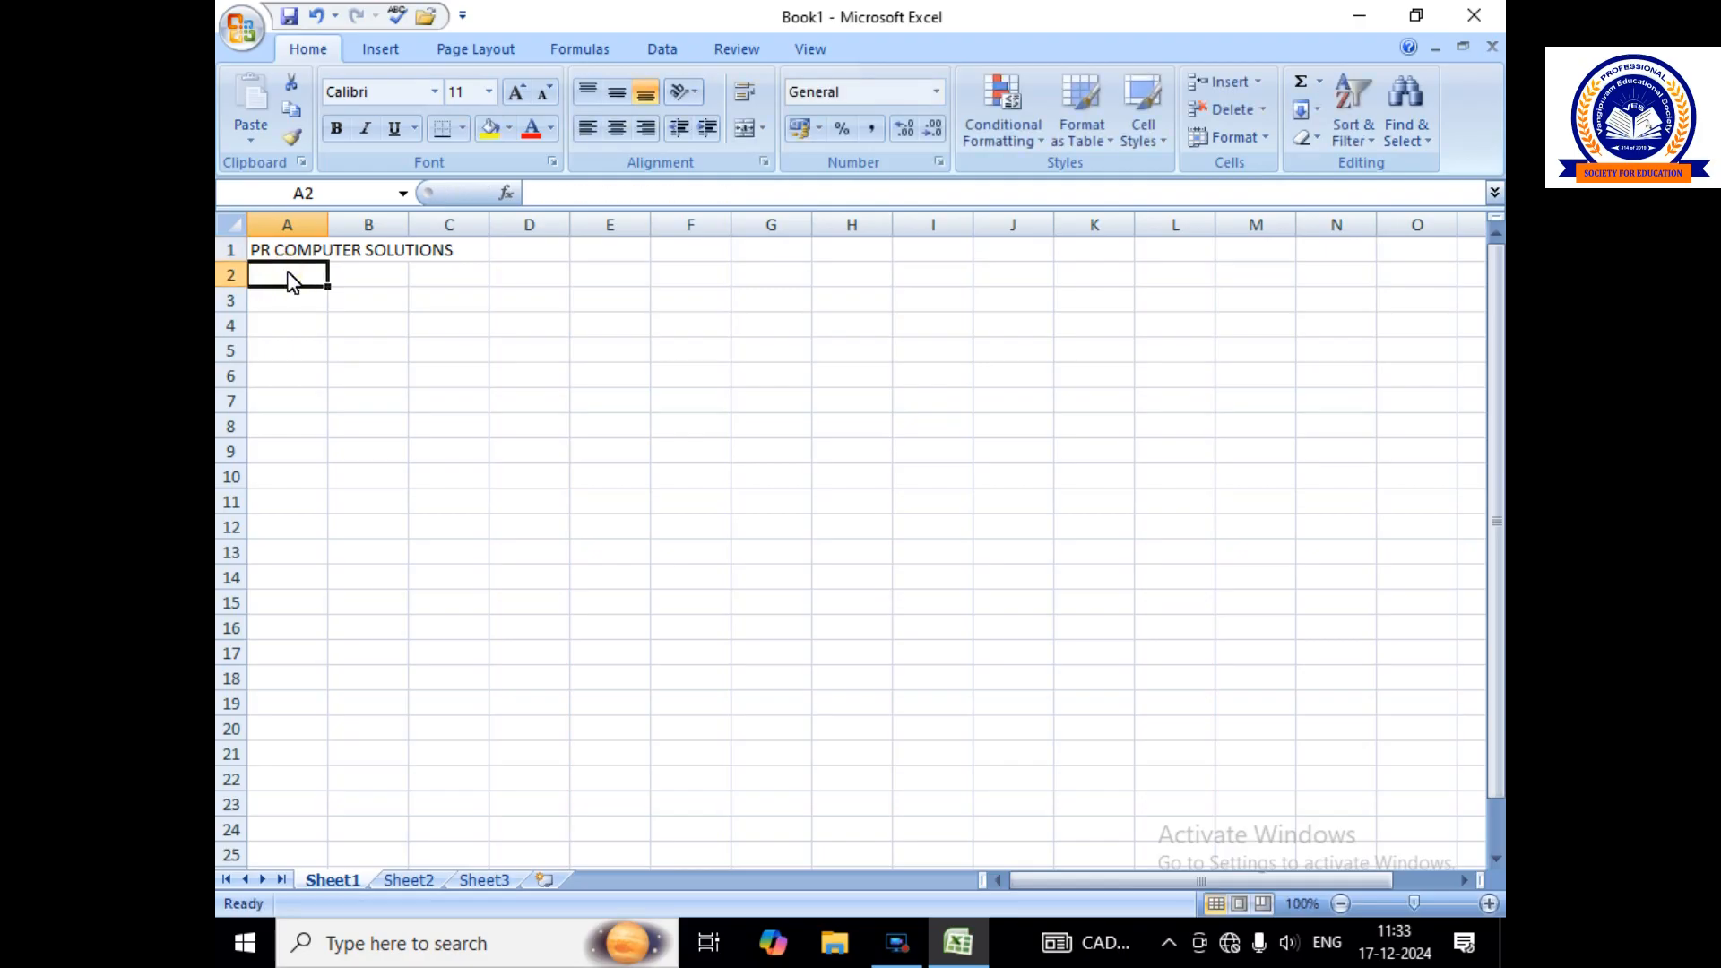
text(KADAPA)
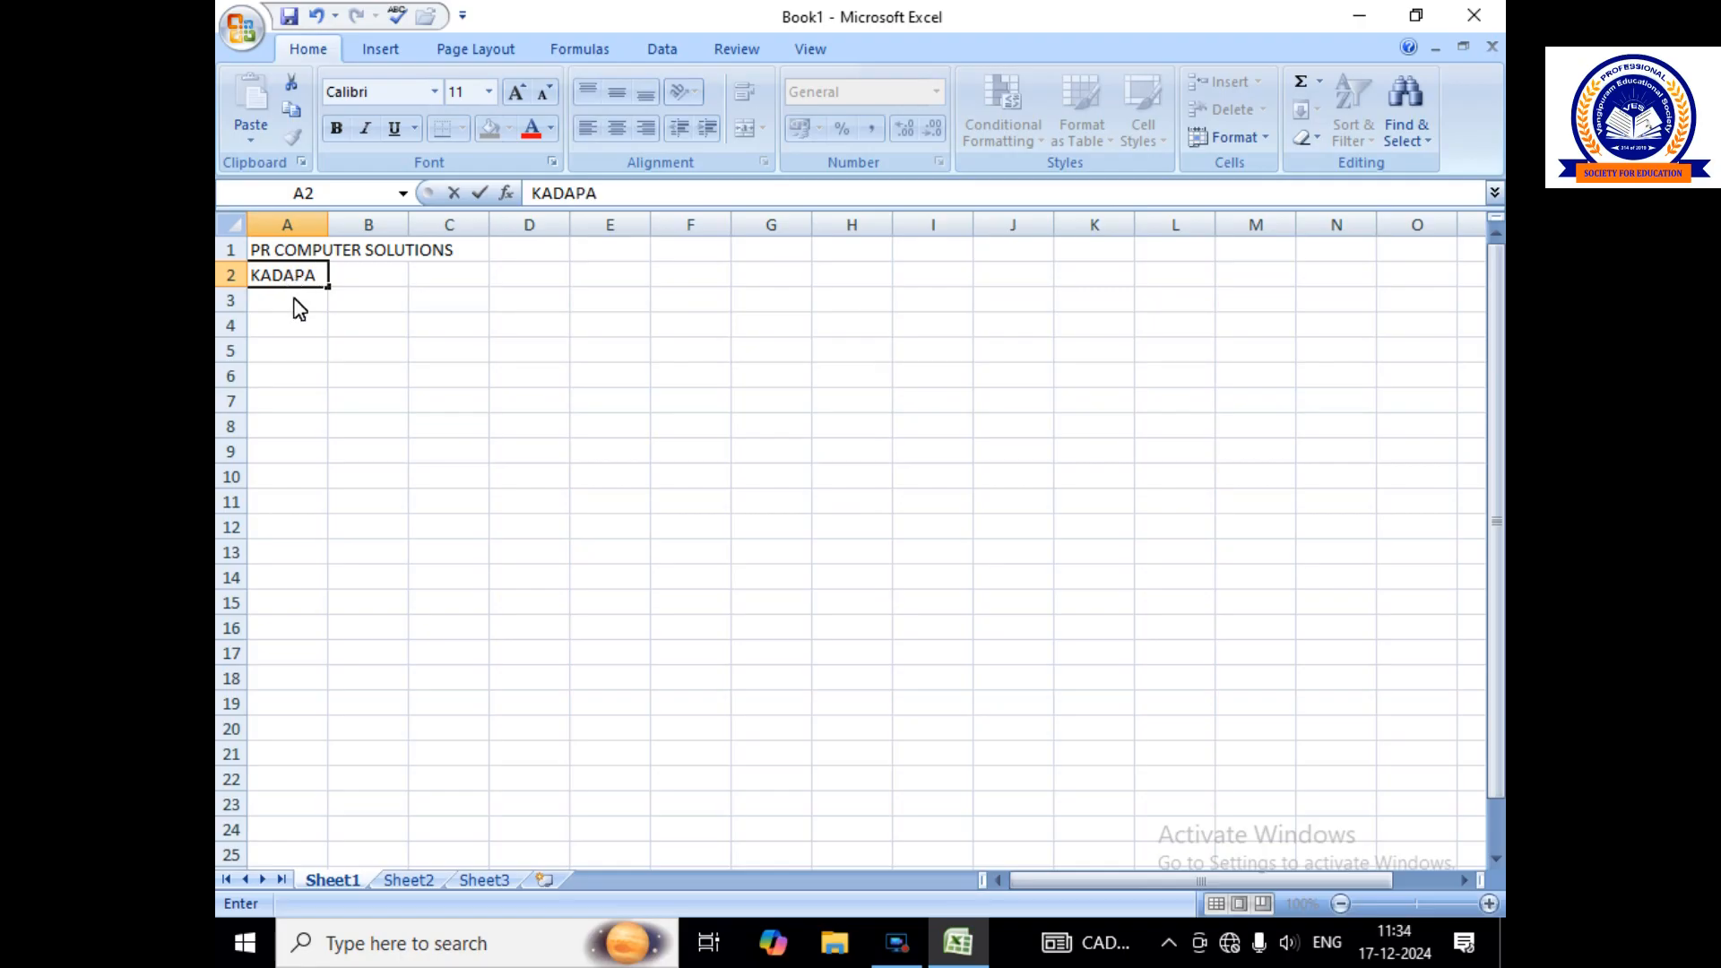
click(296, 305)
text(S)
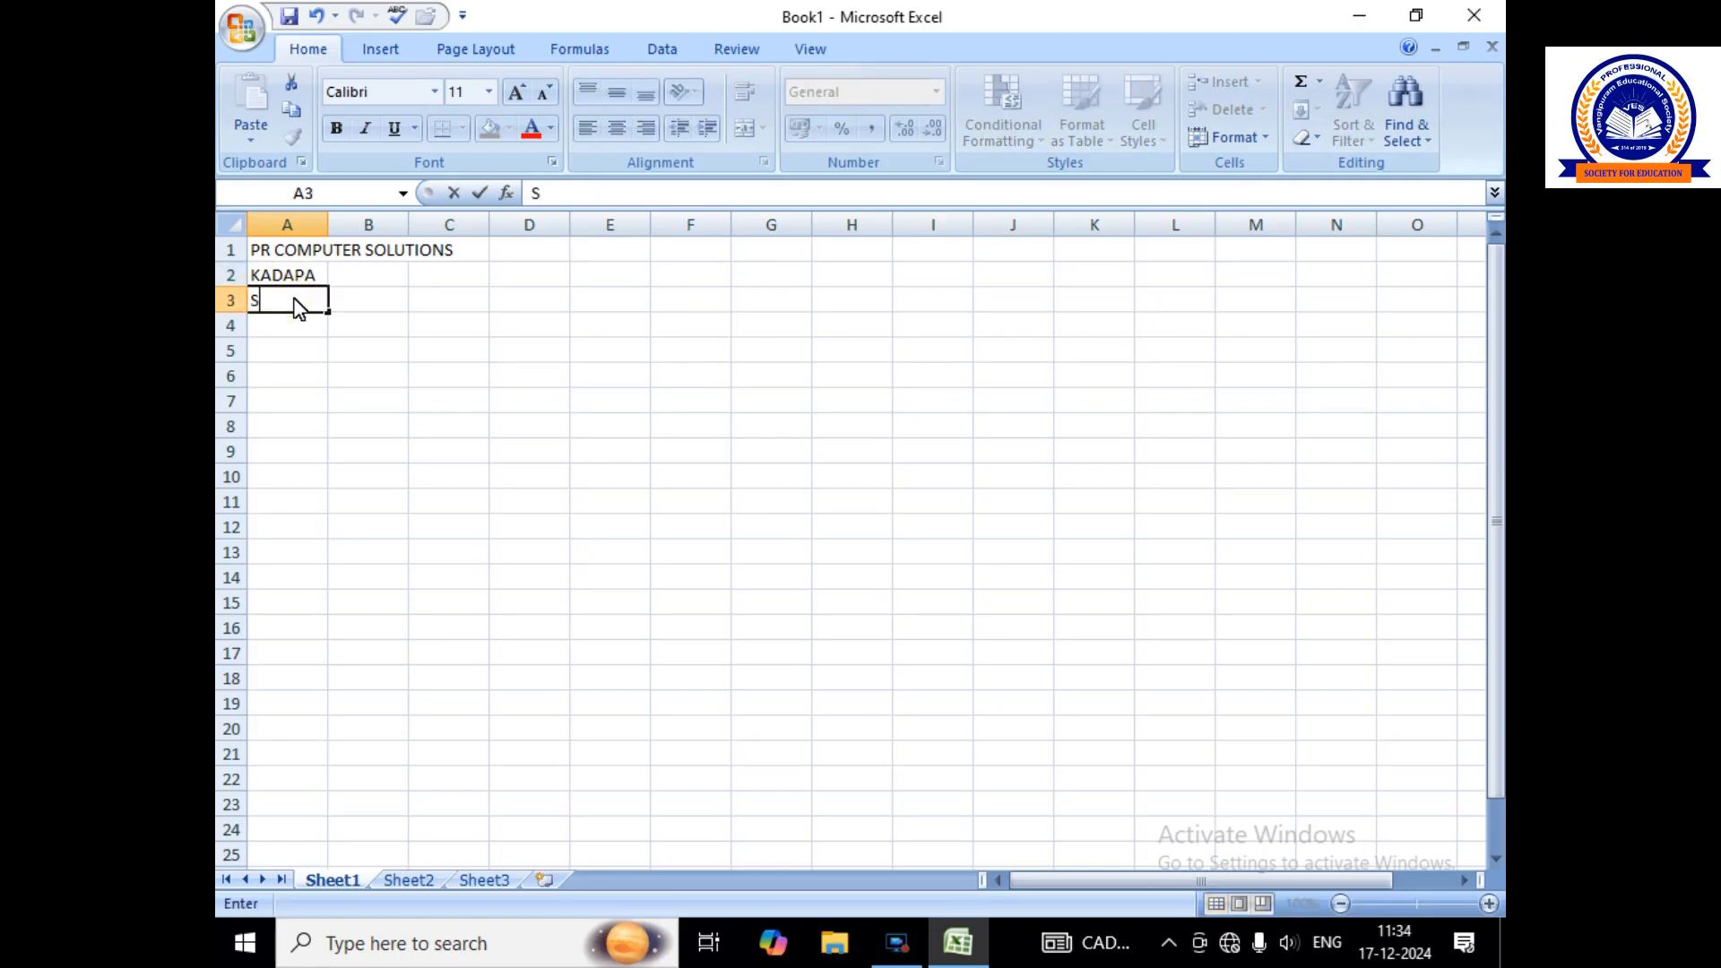
text(TUDENTS MARKS MEMO)
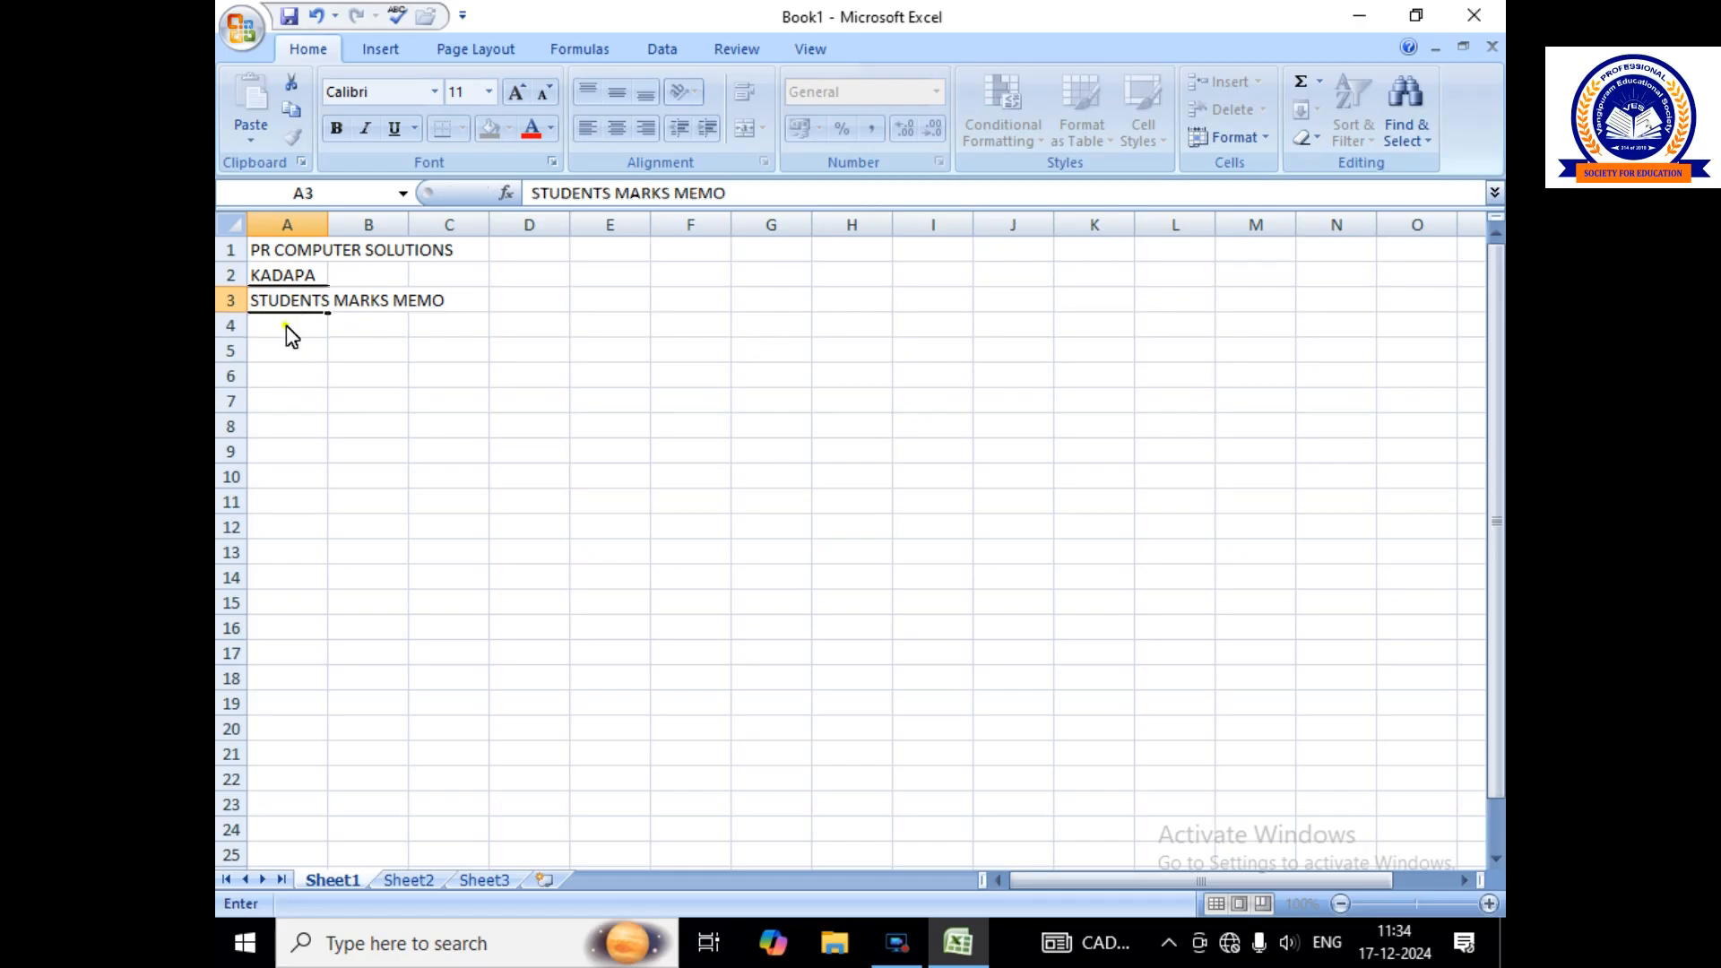
Enter the column headers "S.NO" in A4 and "NAME OF THE CANDIDATE" in B4.
click(291, 336)
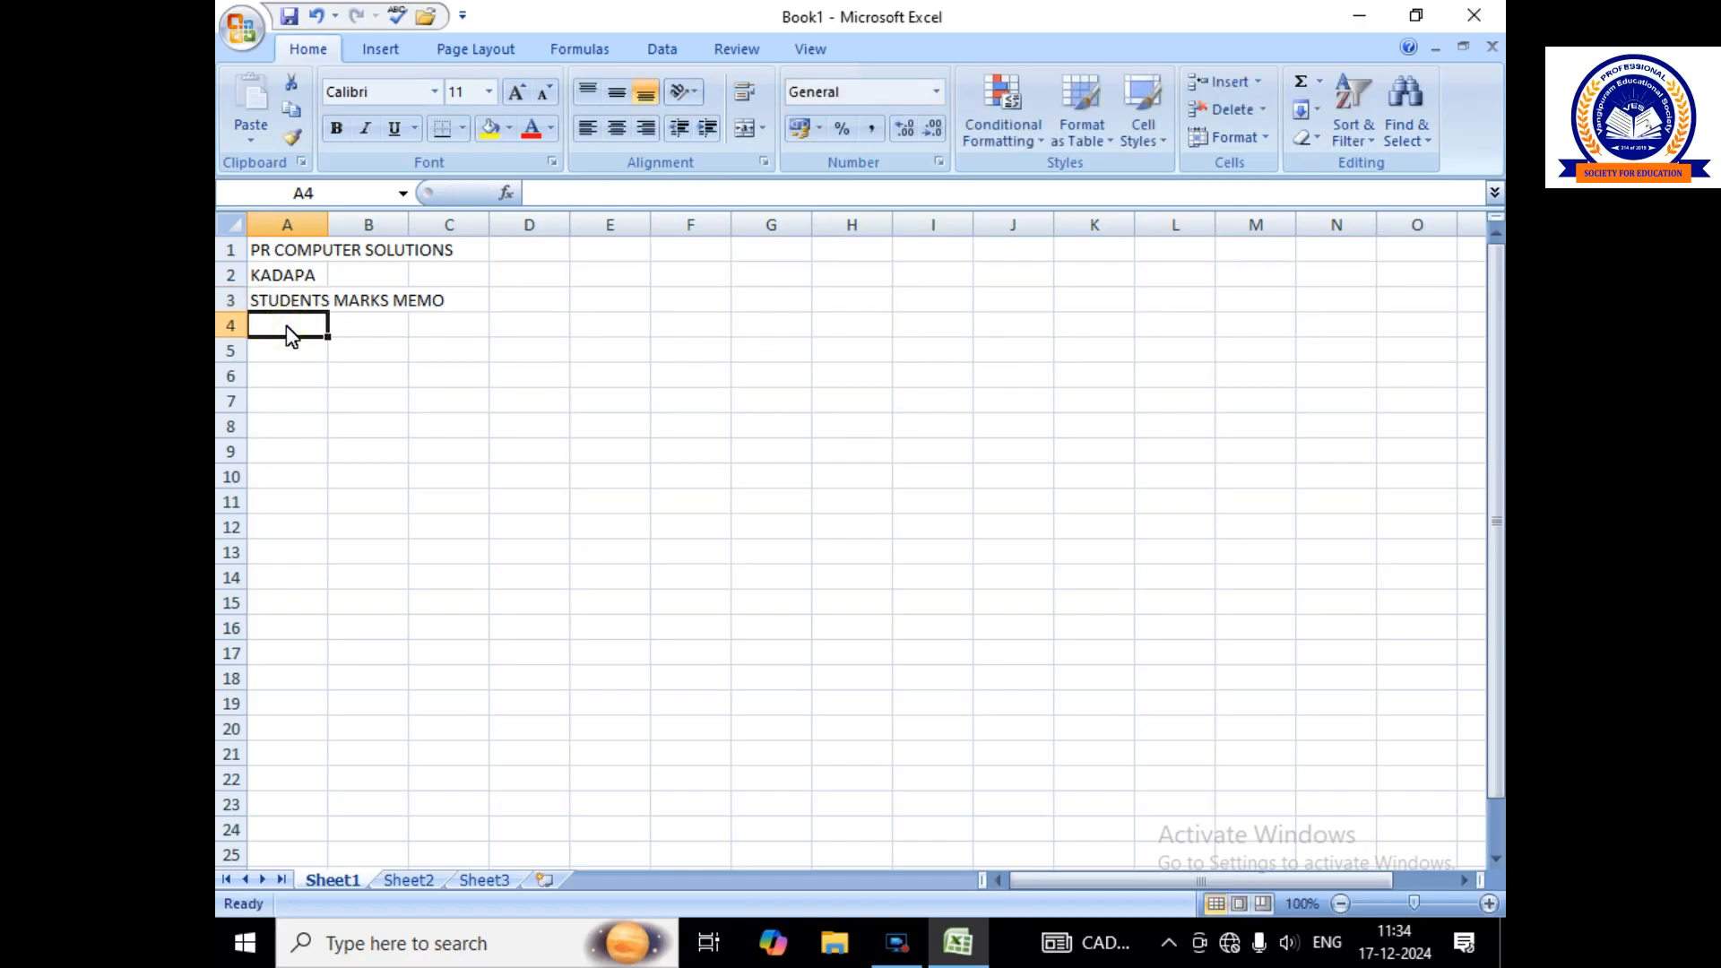
text(S.NO)
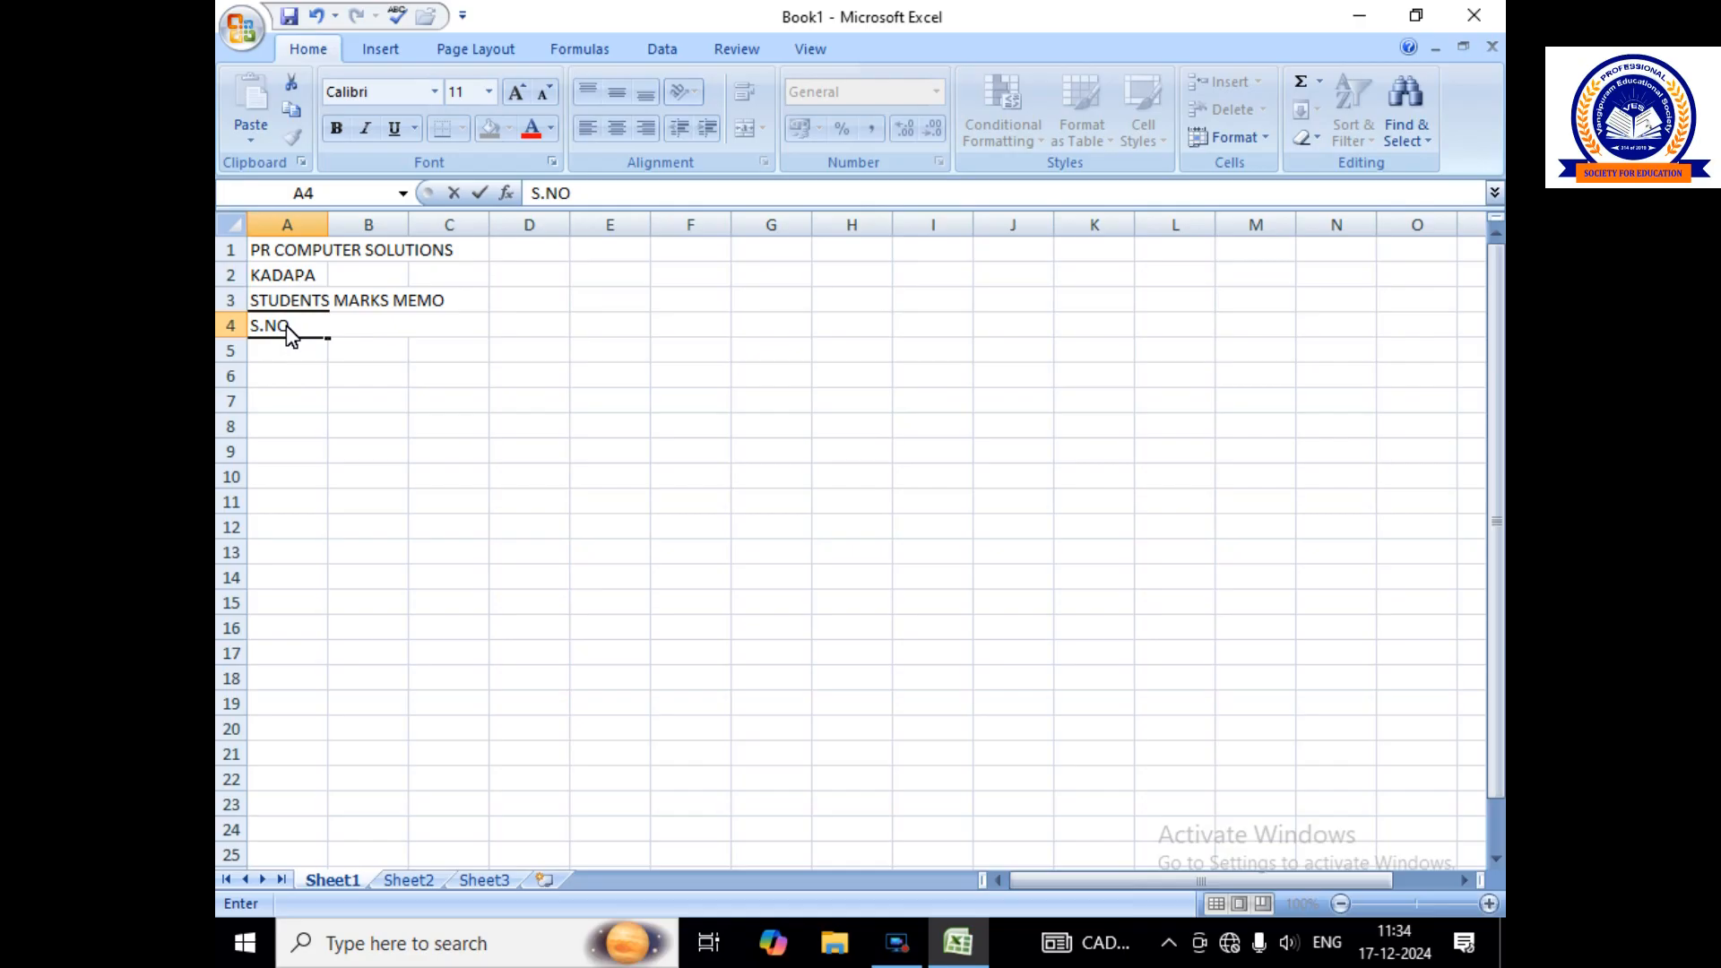
key(Tab)
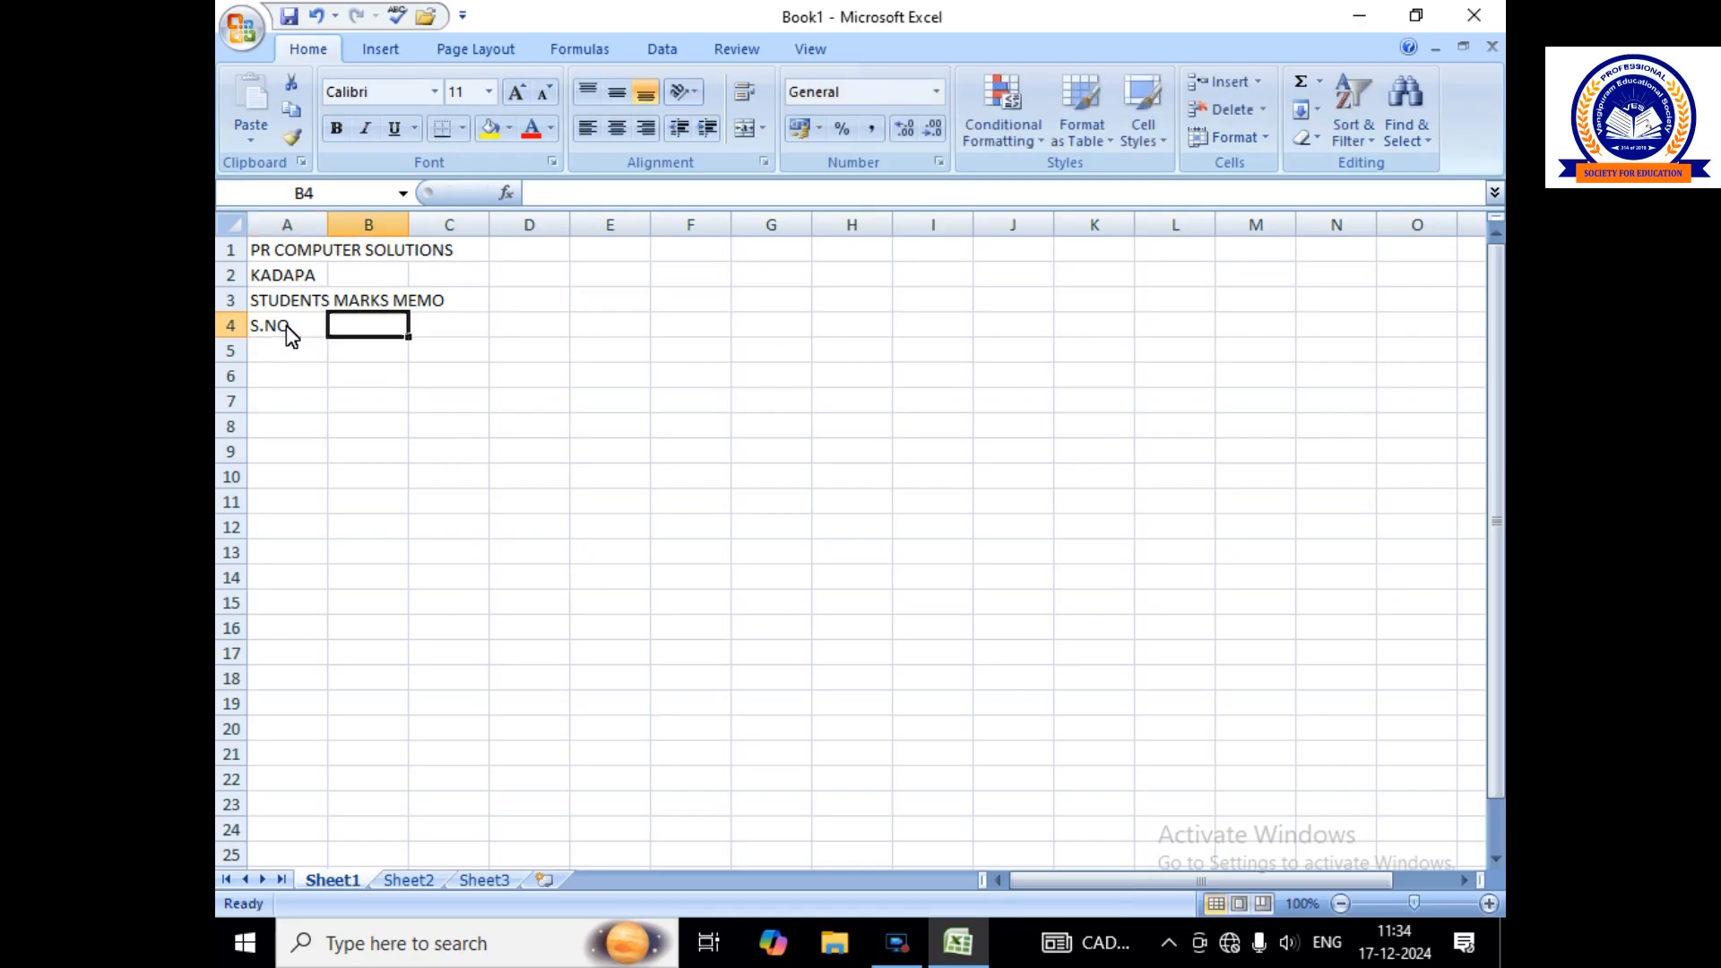
text(NAME OF THE CANDIDATE)
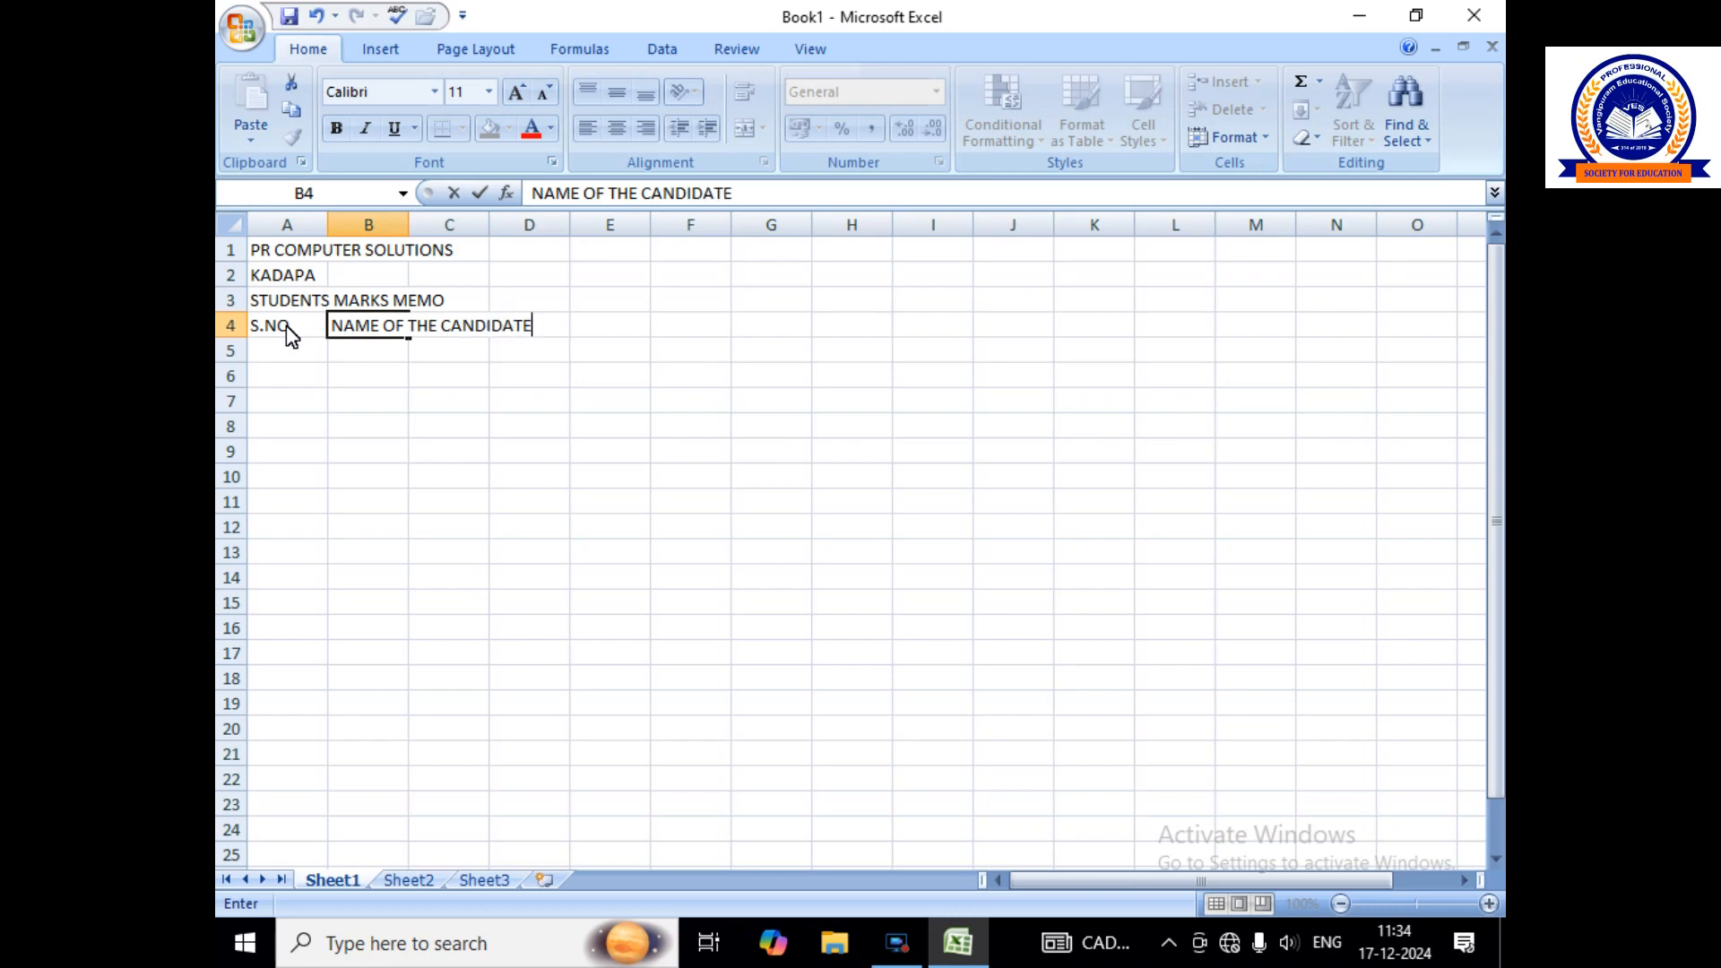
click(427, 355)
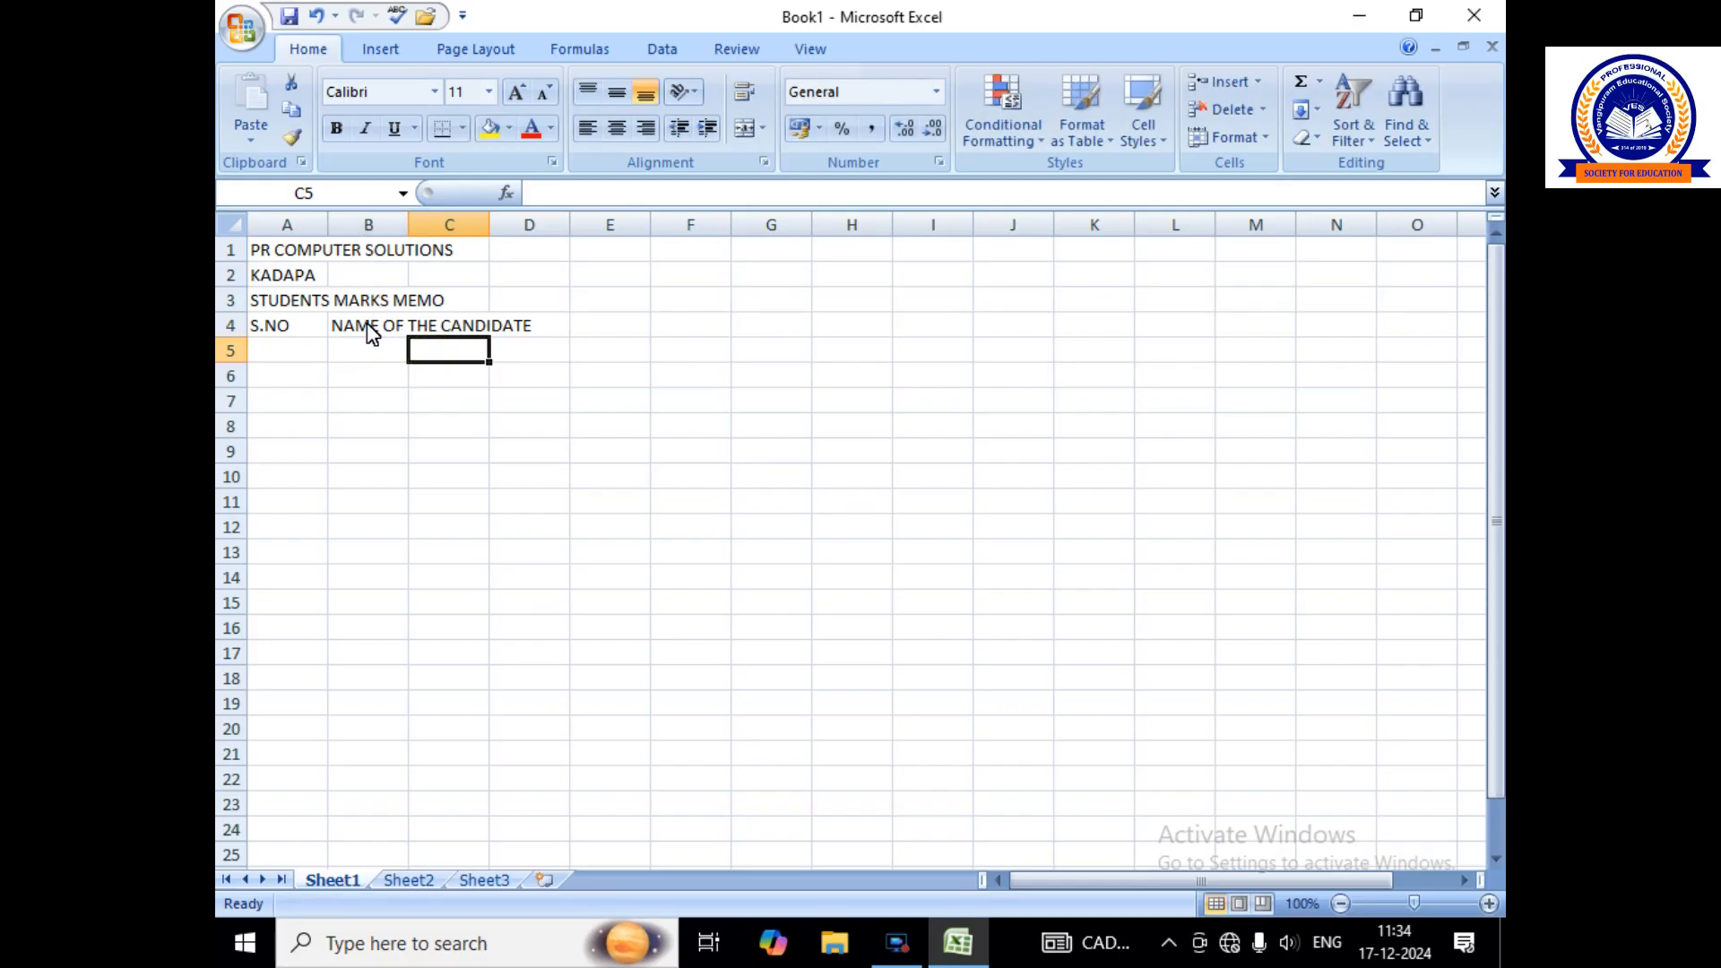
Check cells B4, C4 and D4 to see which one actually holds the candidate name header.
click(370, 330)
click(443, 330)
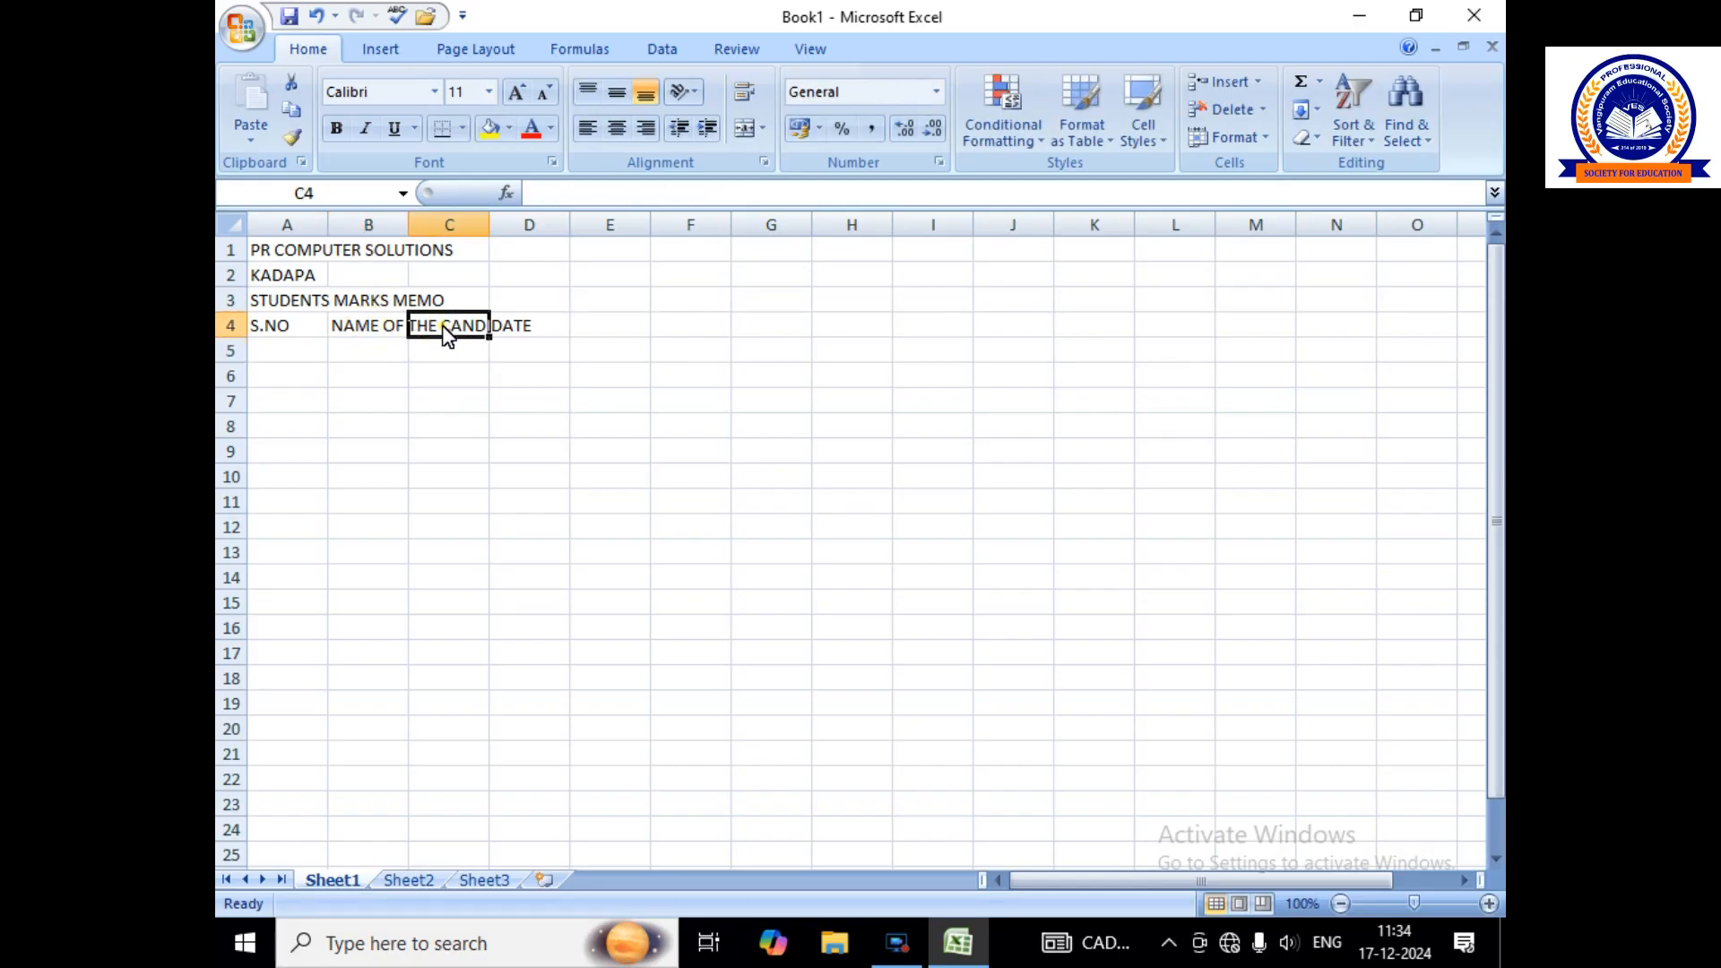
click(524, 332)
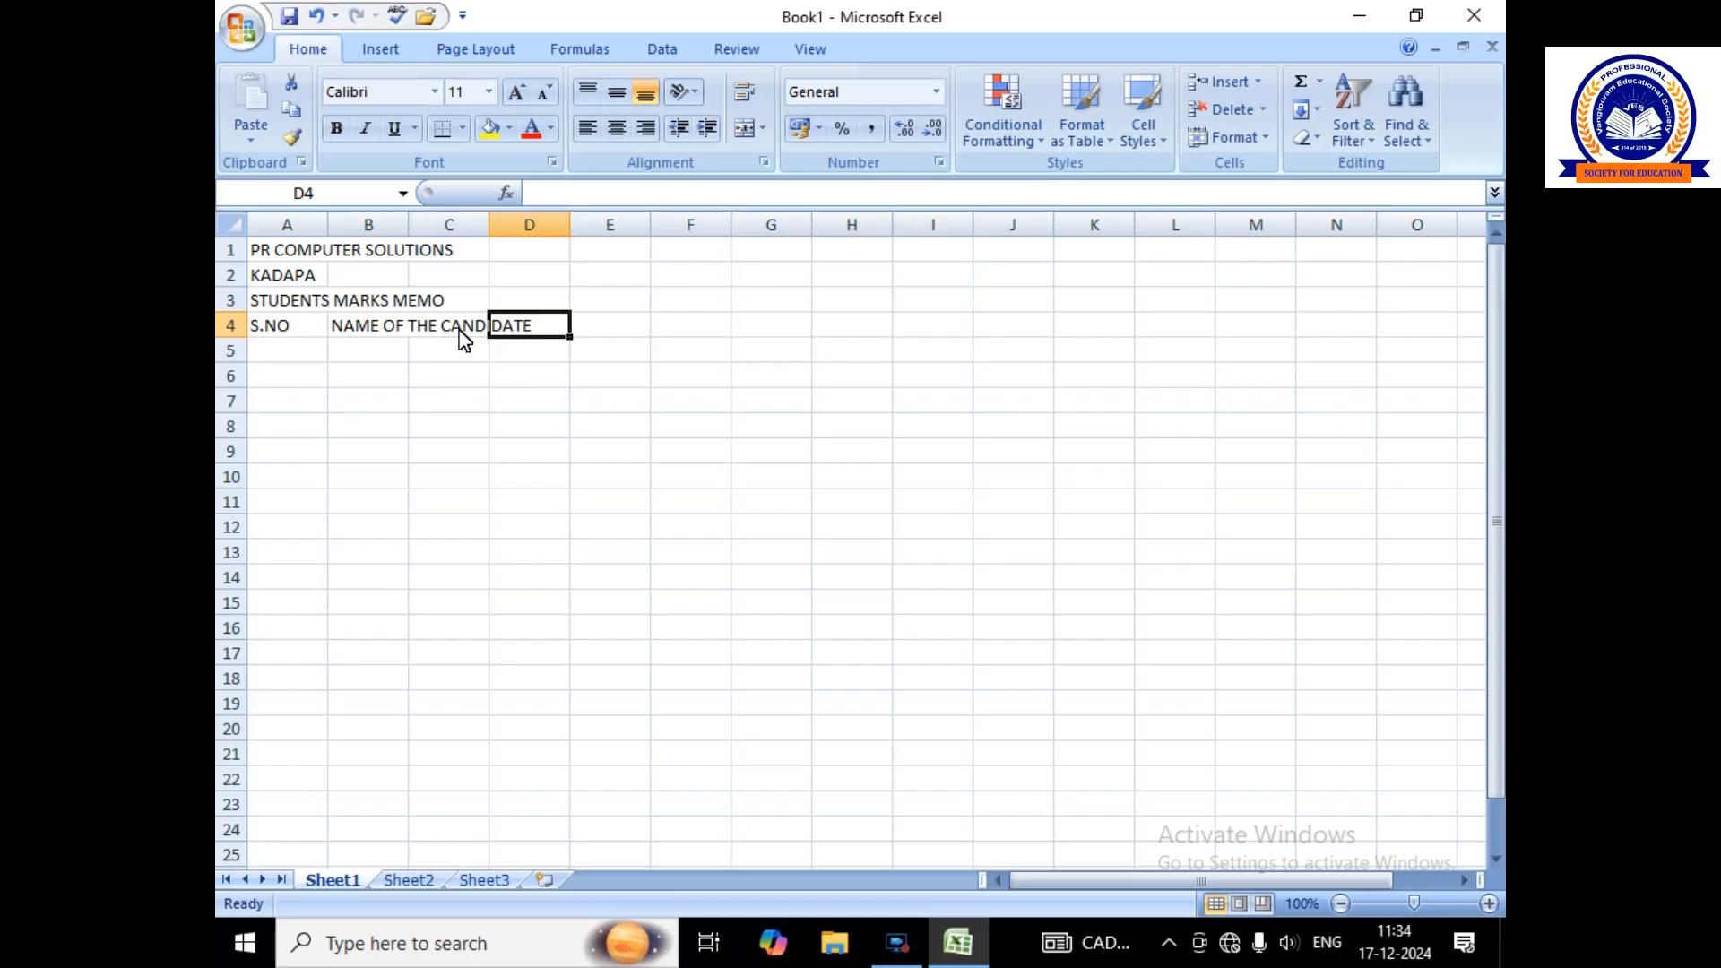
click(363, 335)
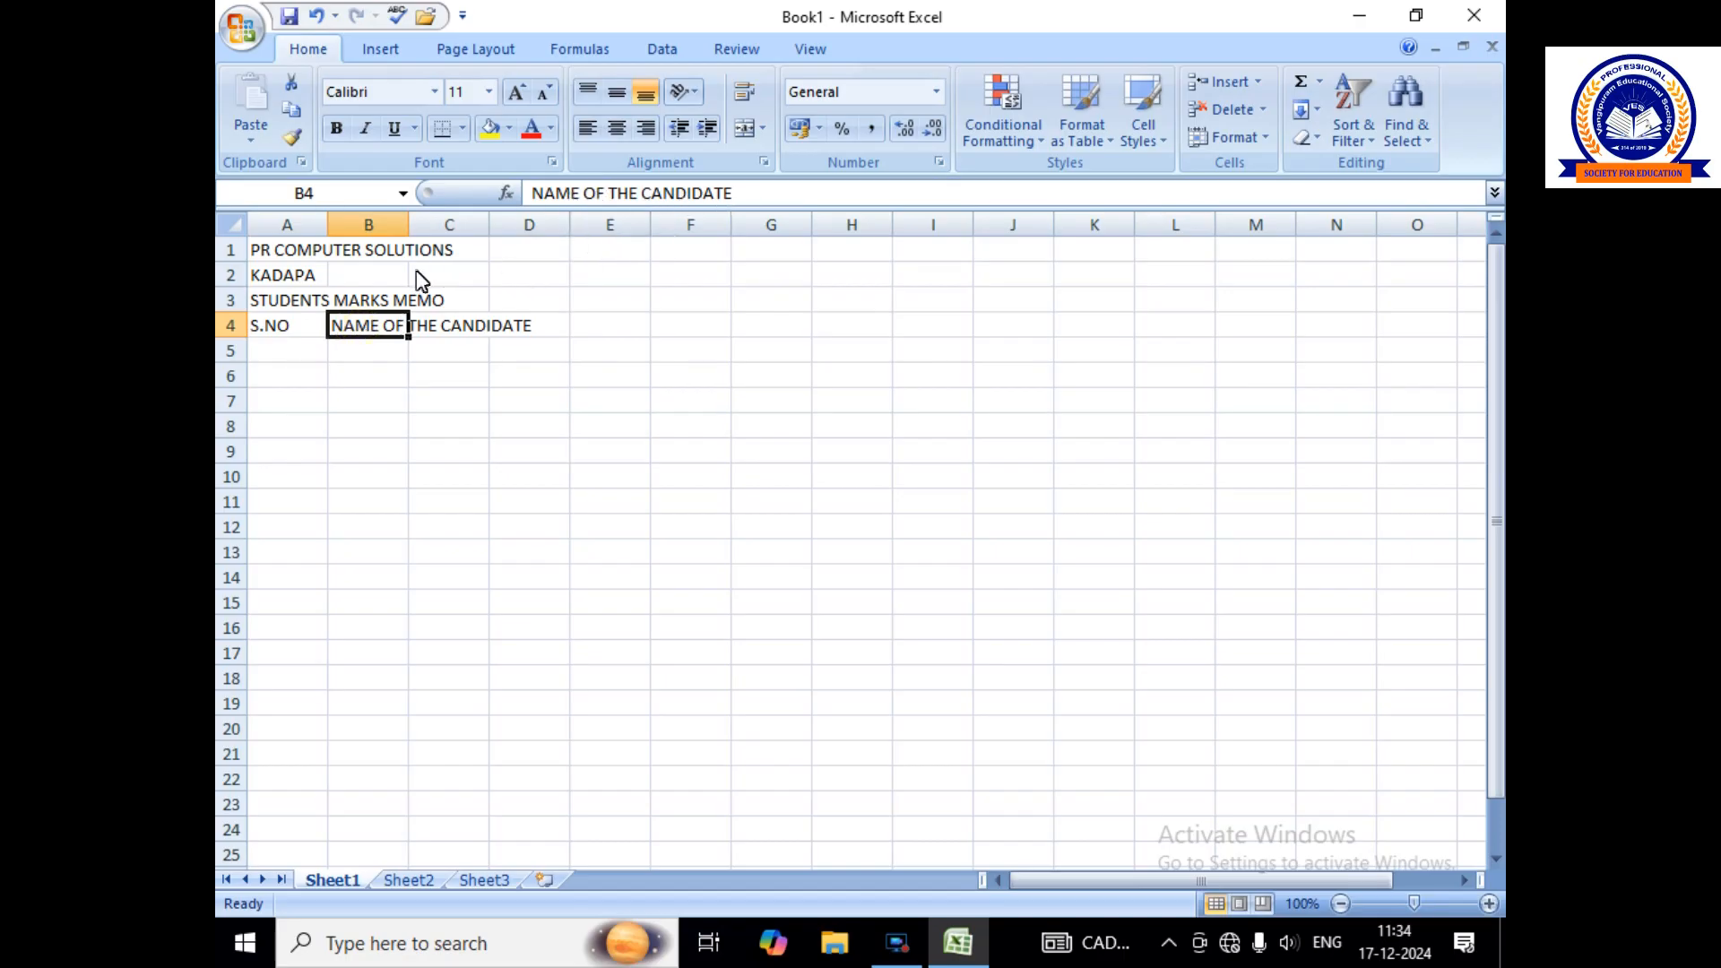
Enter the column headers "ROLL NO" in C4, "SECTION" in D4 and "CLASS" in E4.
click(448, 328)
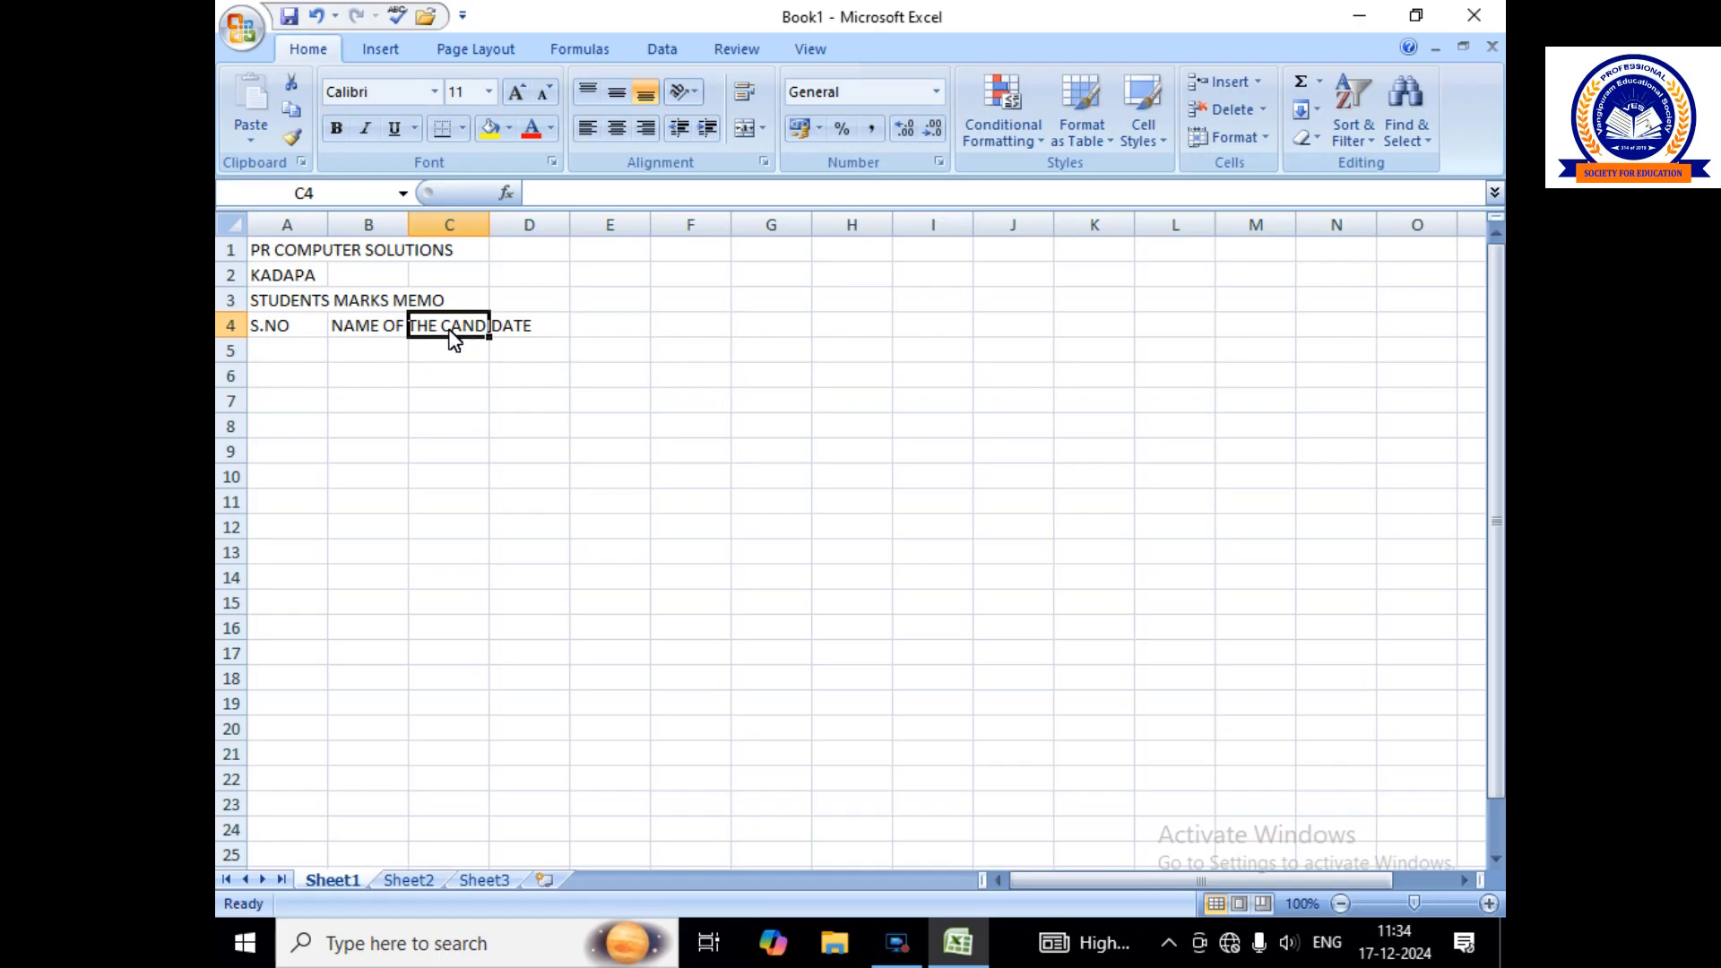
text(RO)
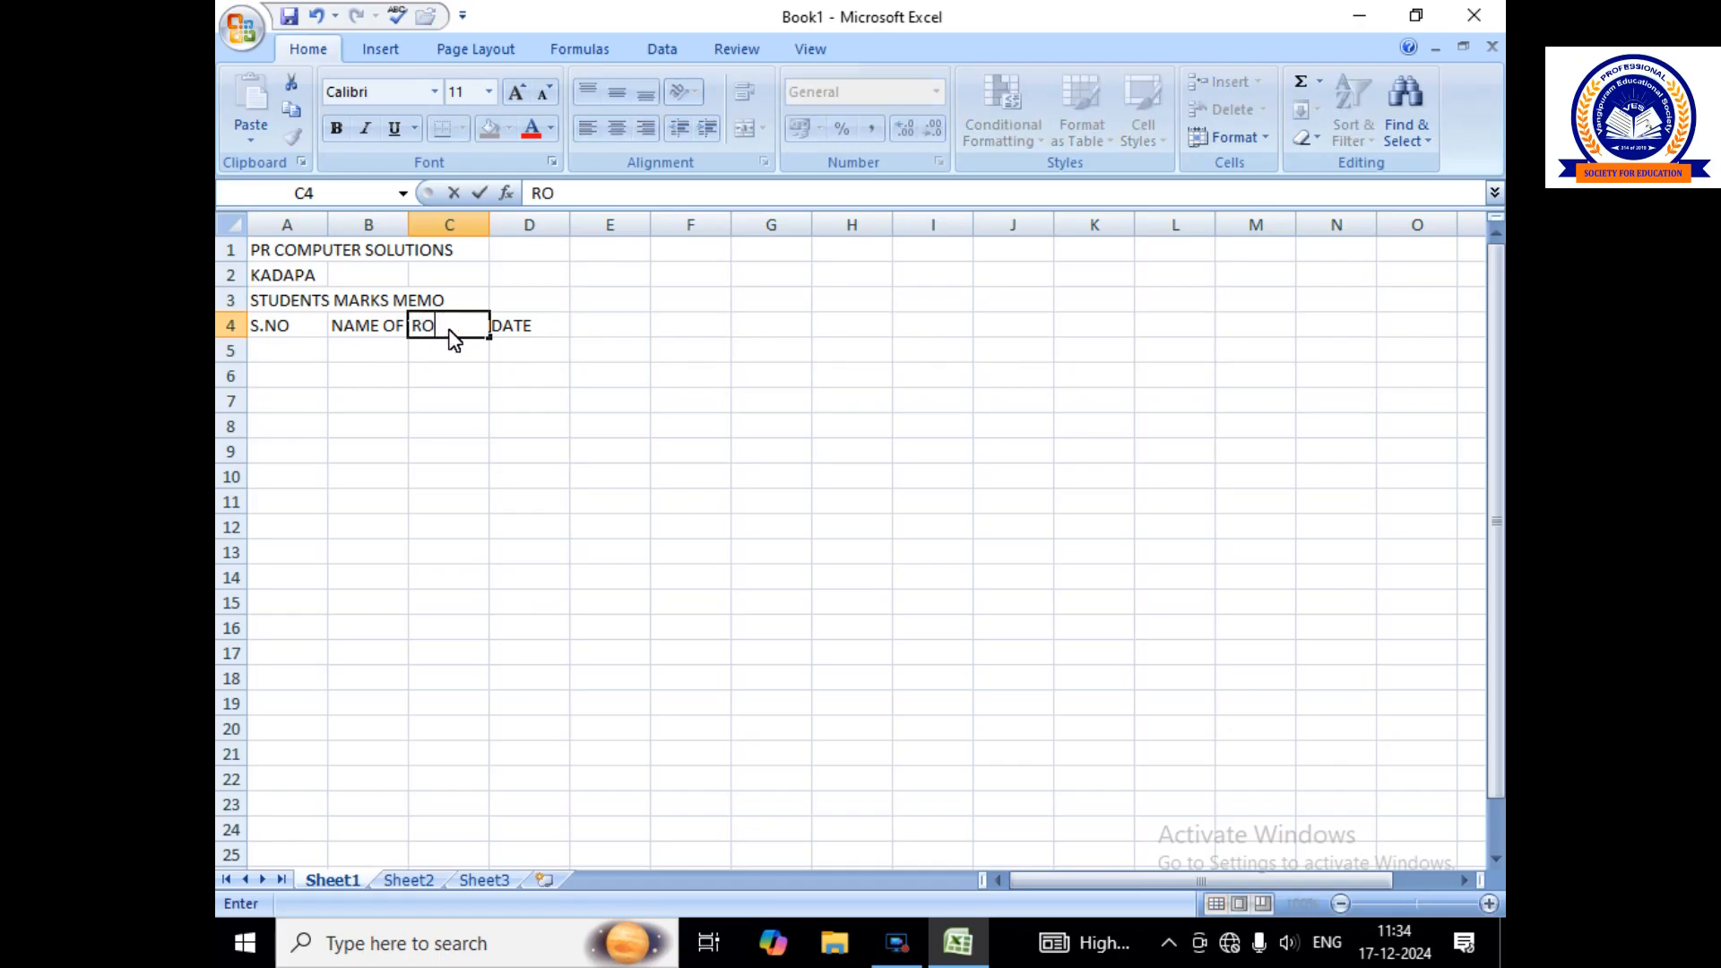
text(LL NO)
key(Tab)
key(Delete)
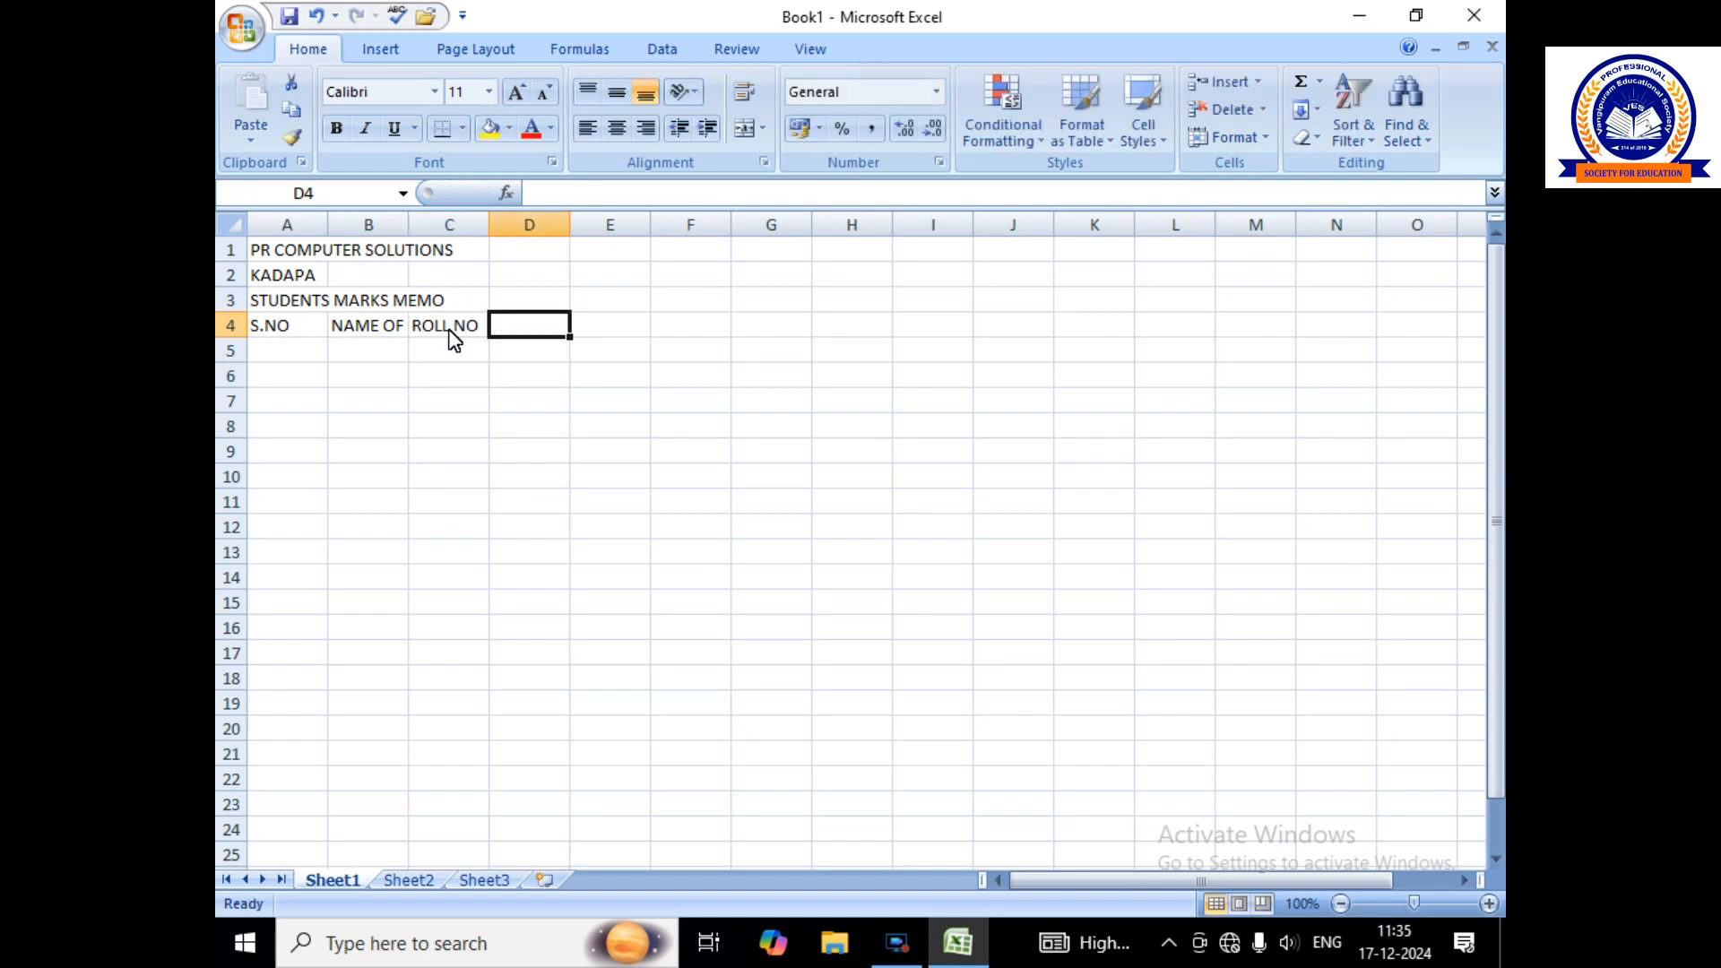
text(SECTION)
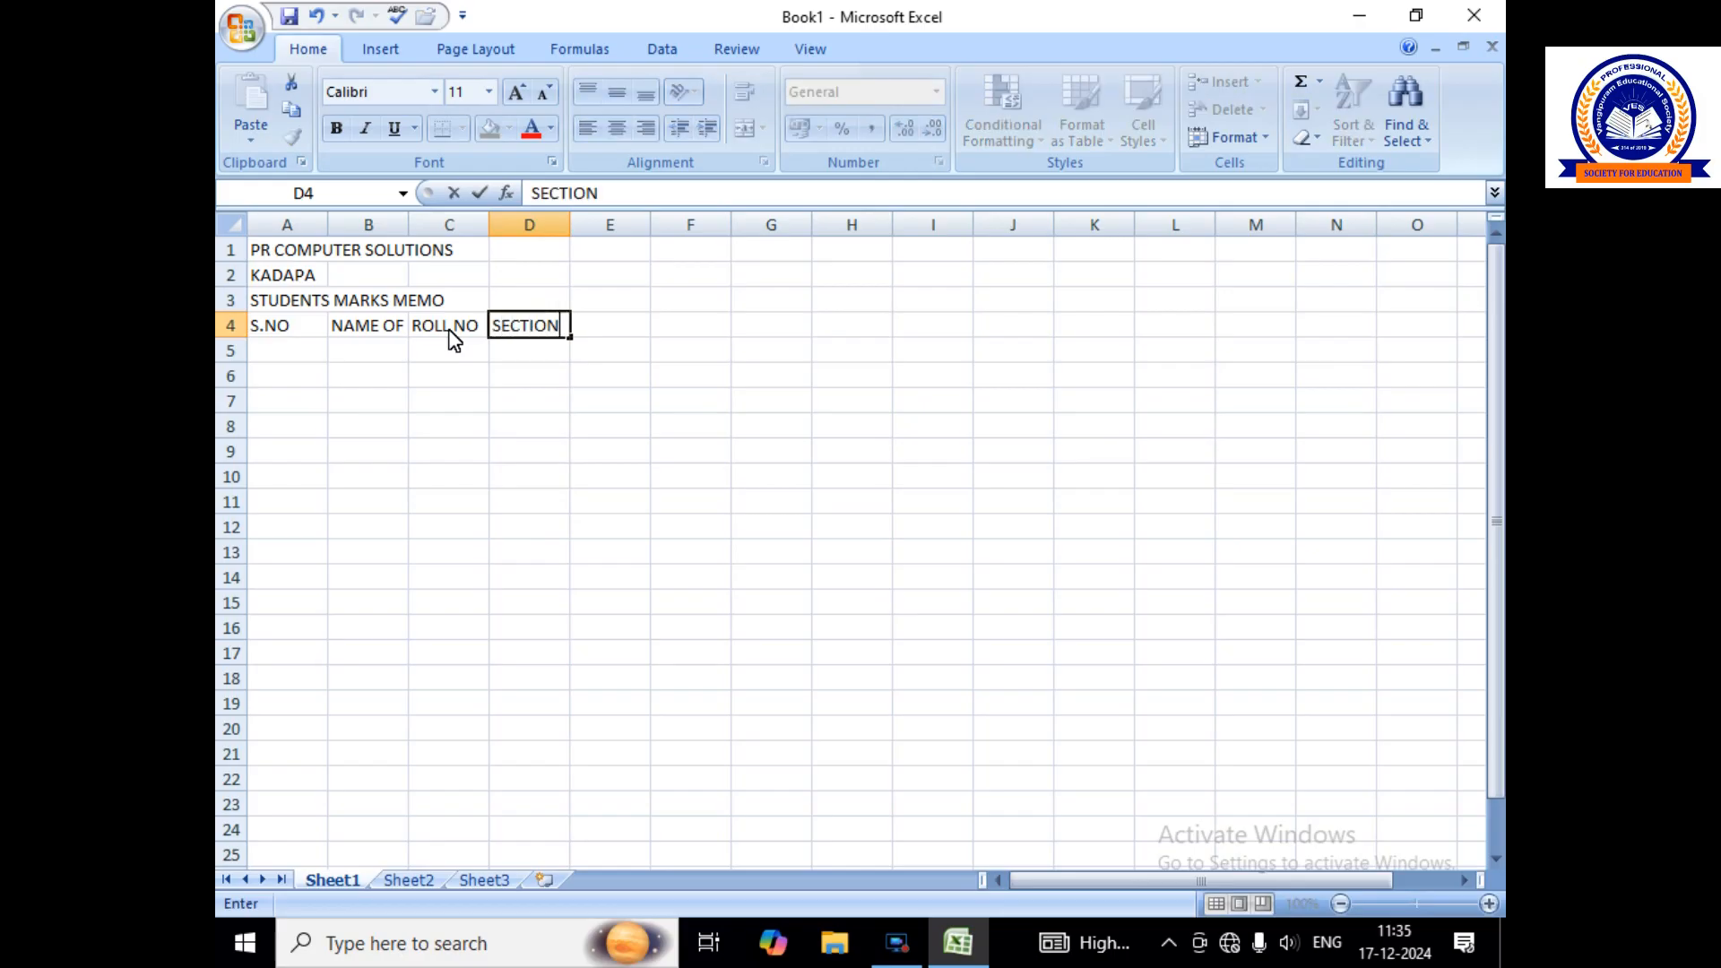
key(Tab)
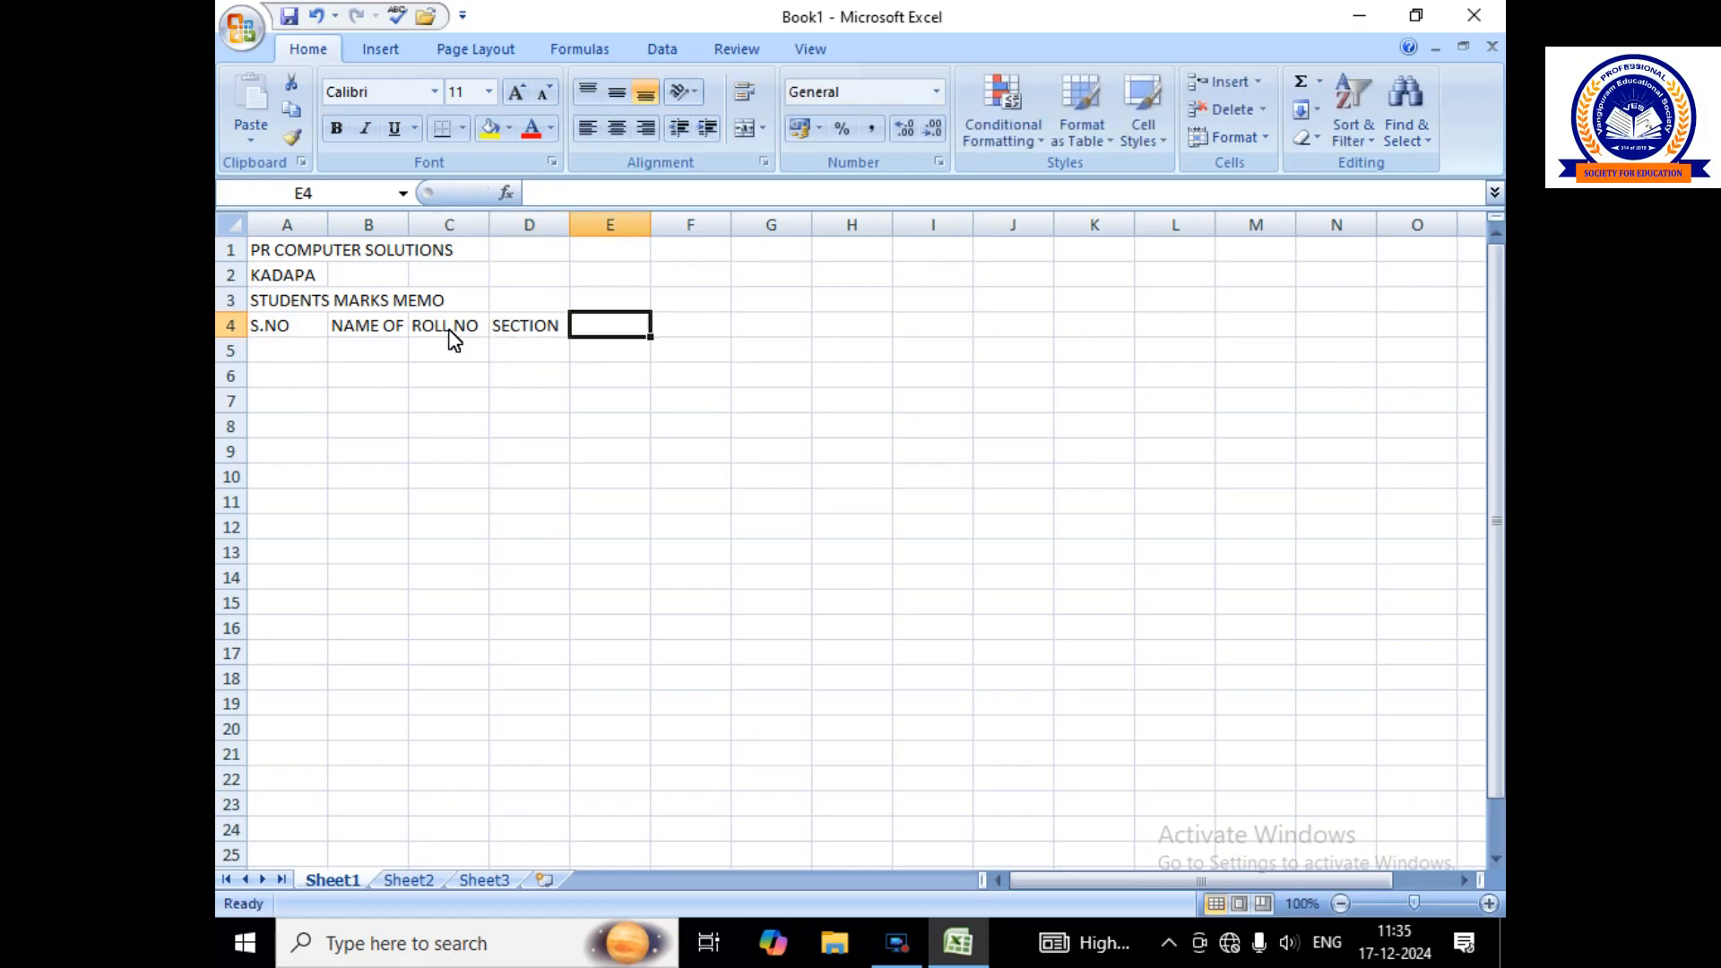
text(CLASS)
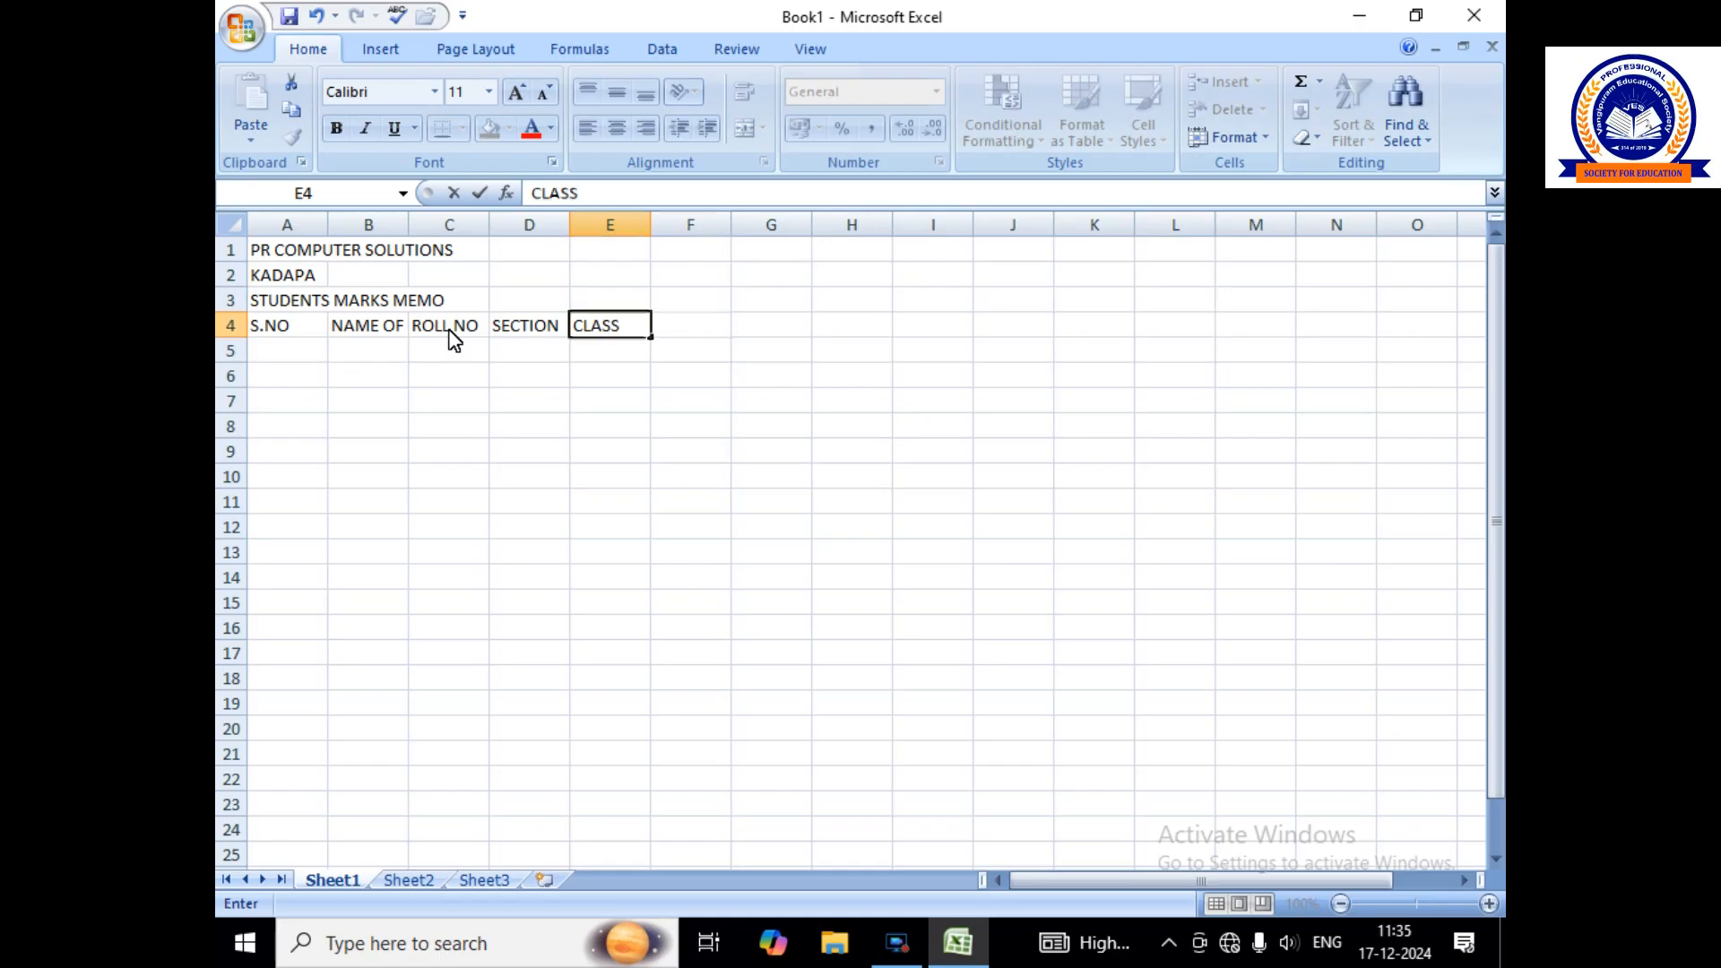
key(Tab)
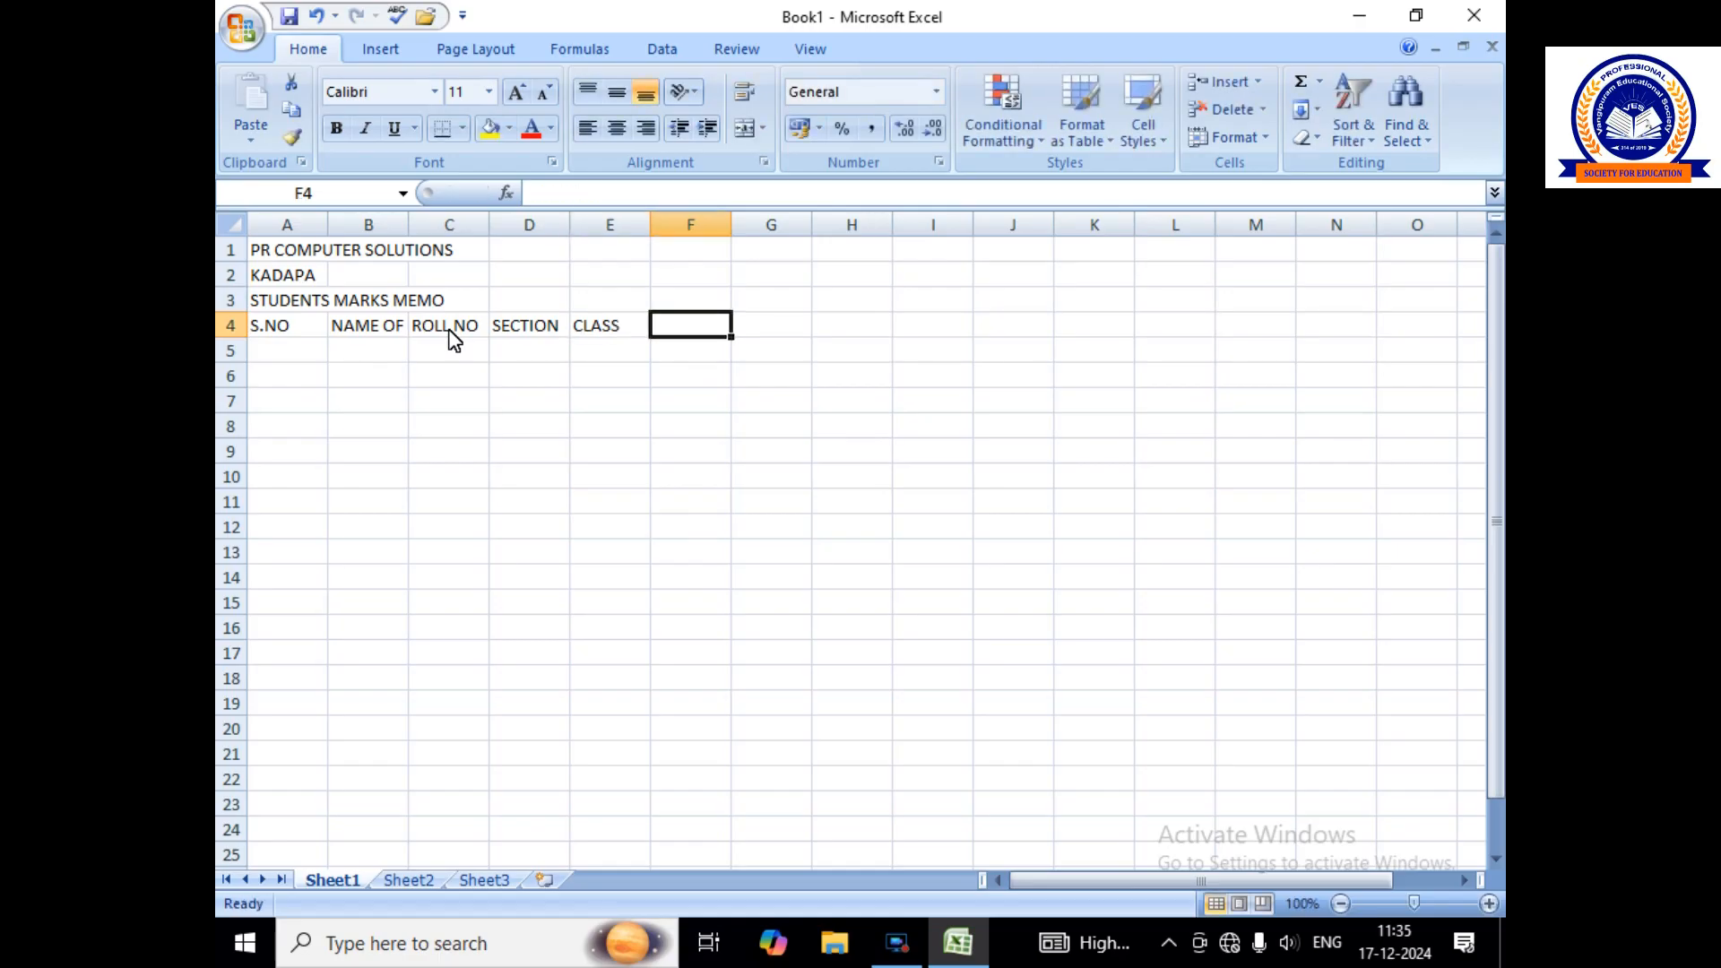
Enter the subject headers "TELUGU", "ENGLISH", "HINDI" and "MATHEMATICS" in cells F4 to I4.
text(TELUG)
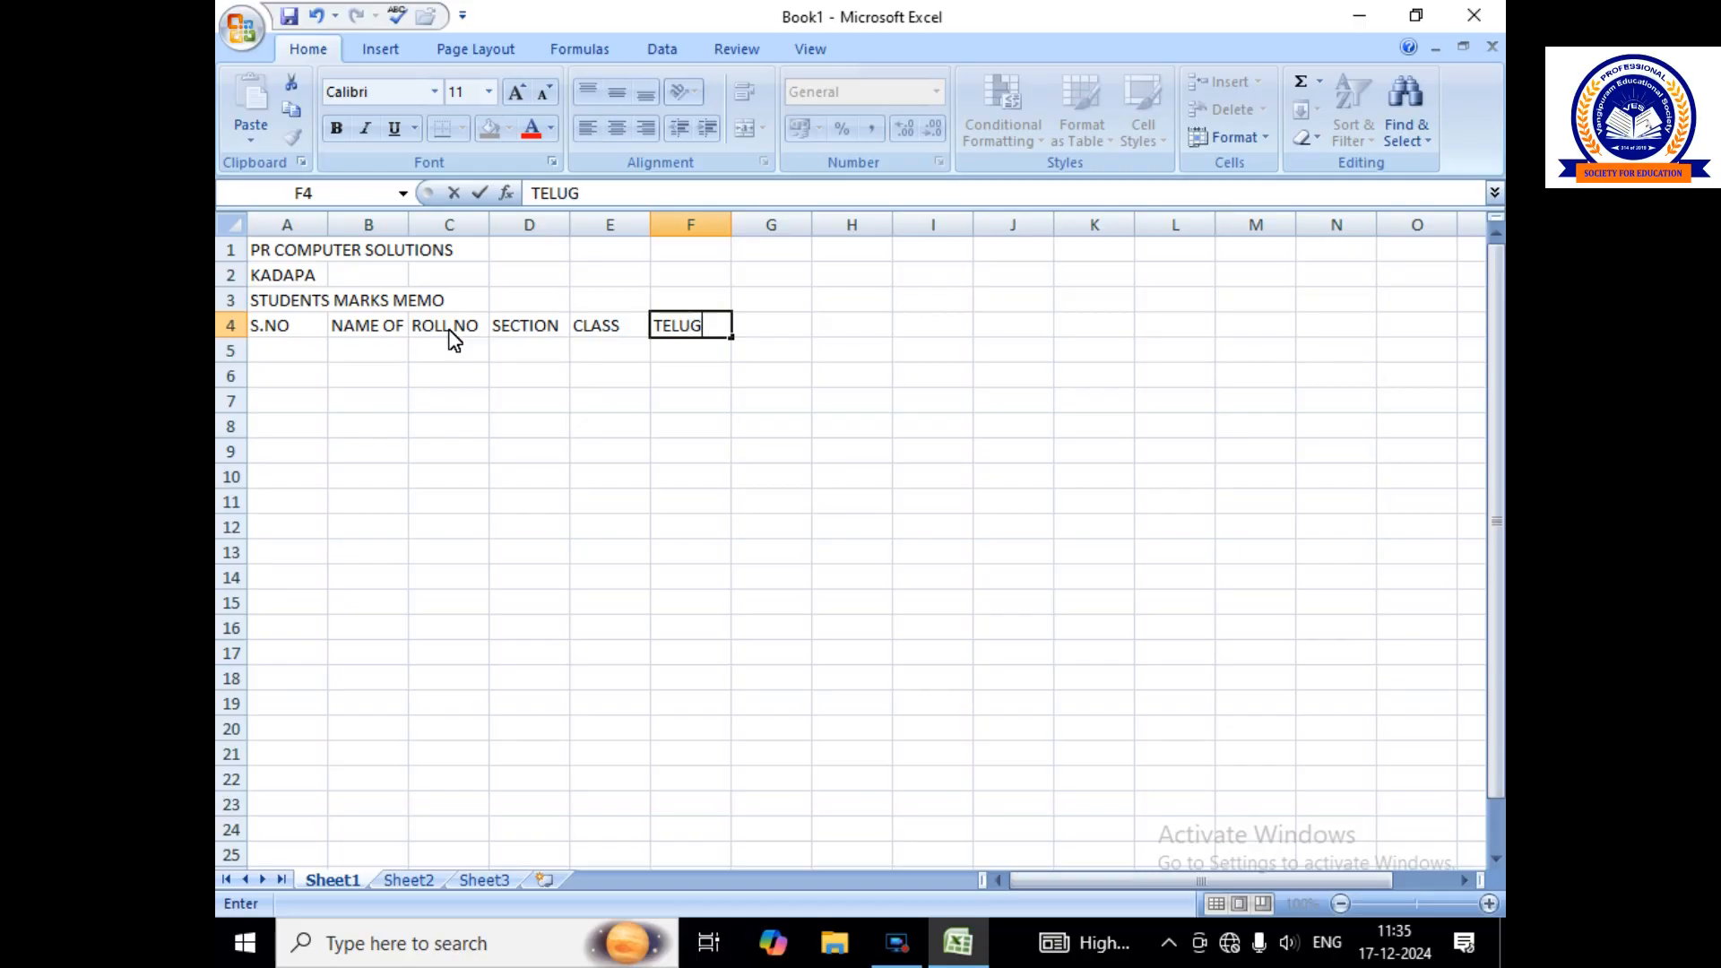
text(U)
key(Tab)
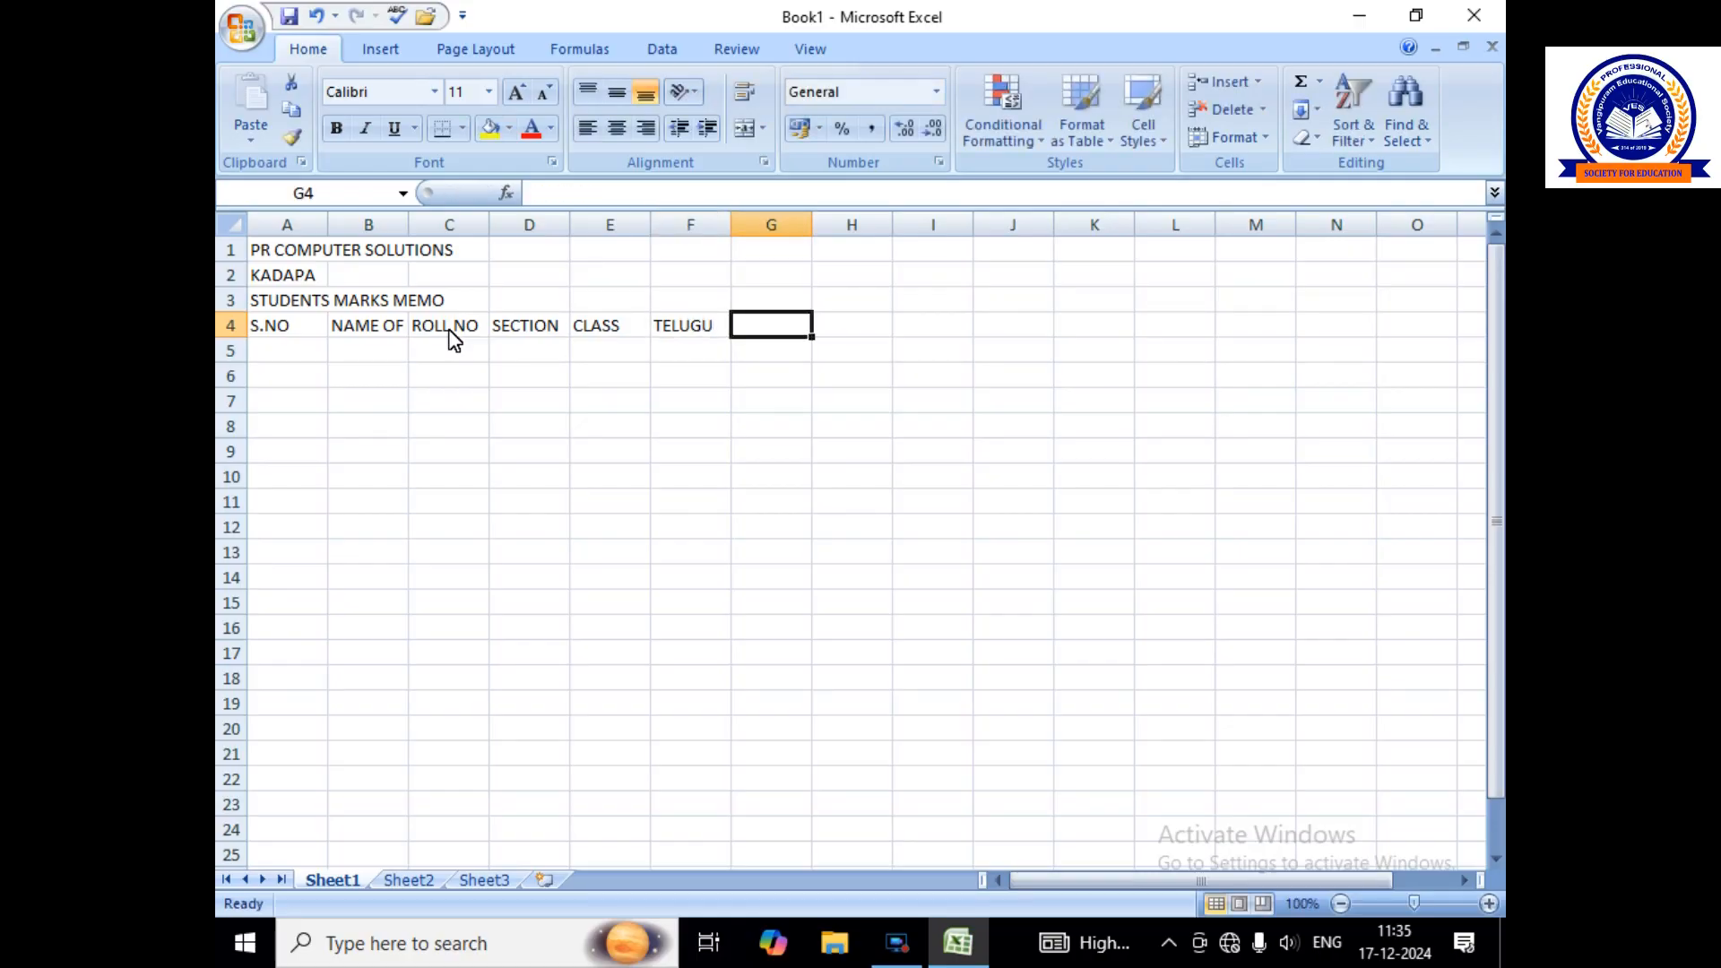
text(ENGLISH)
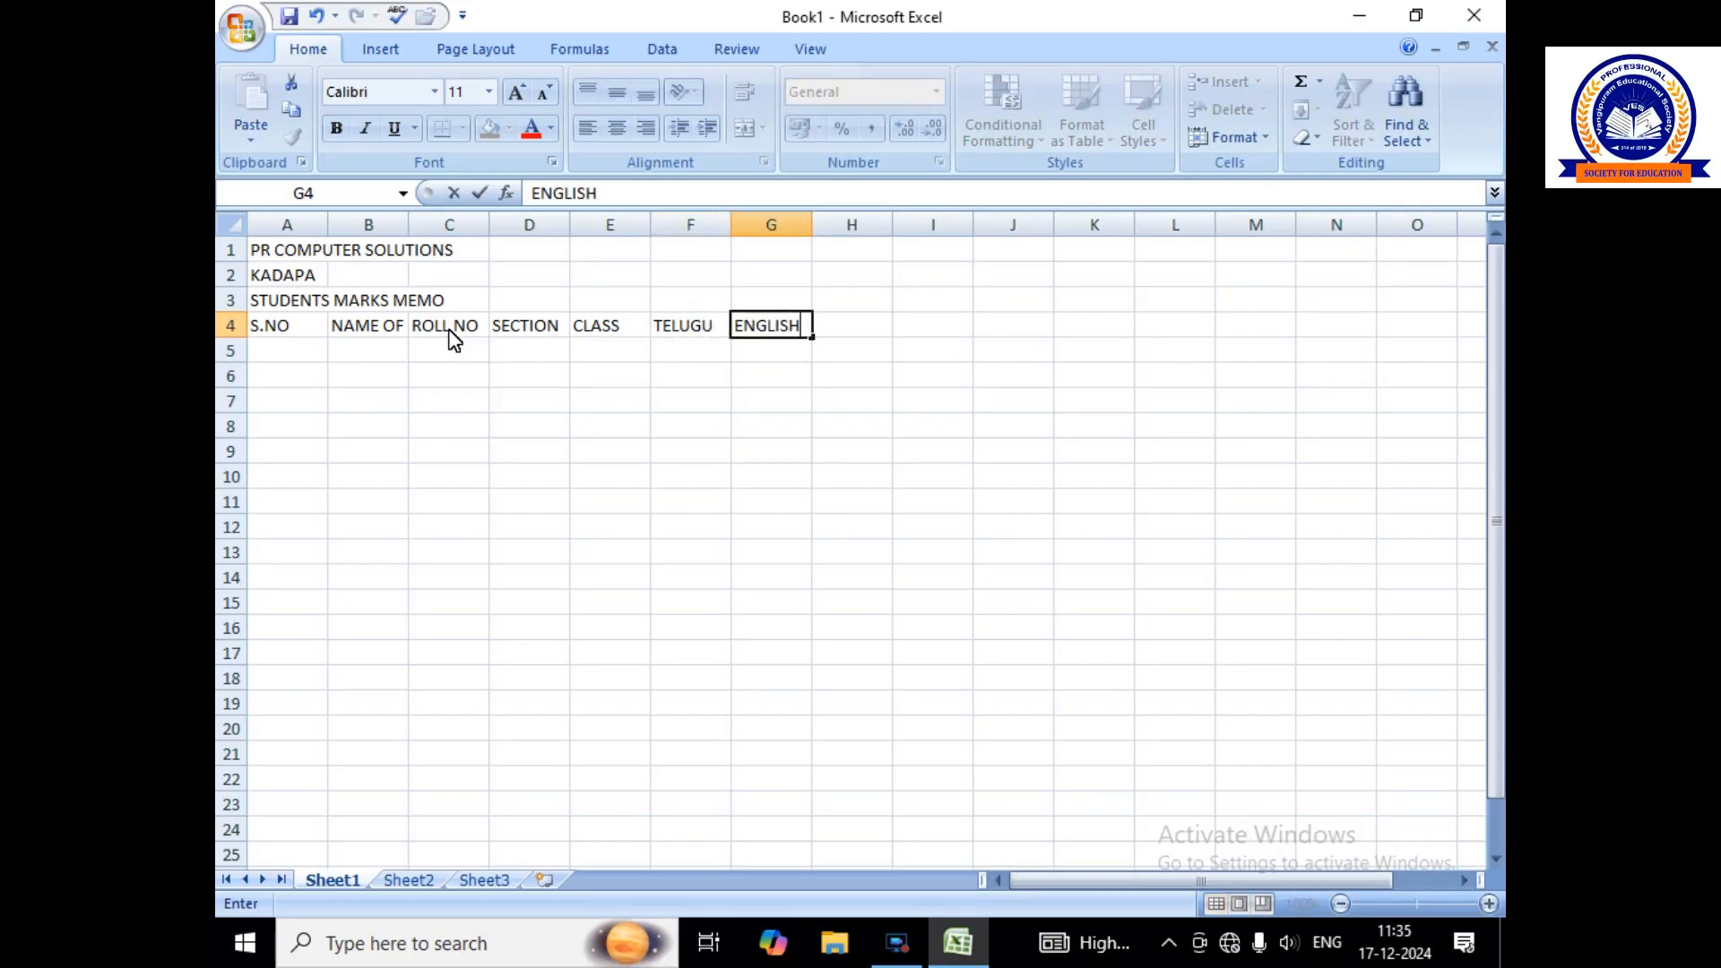
key(Tab)
text(HINDI)
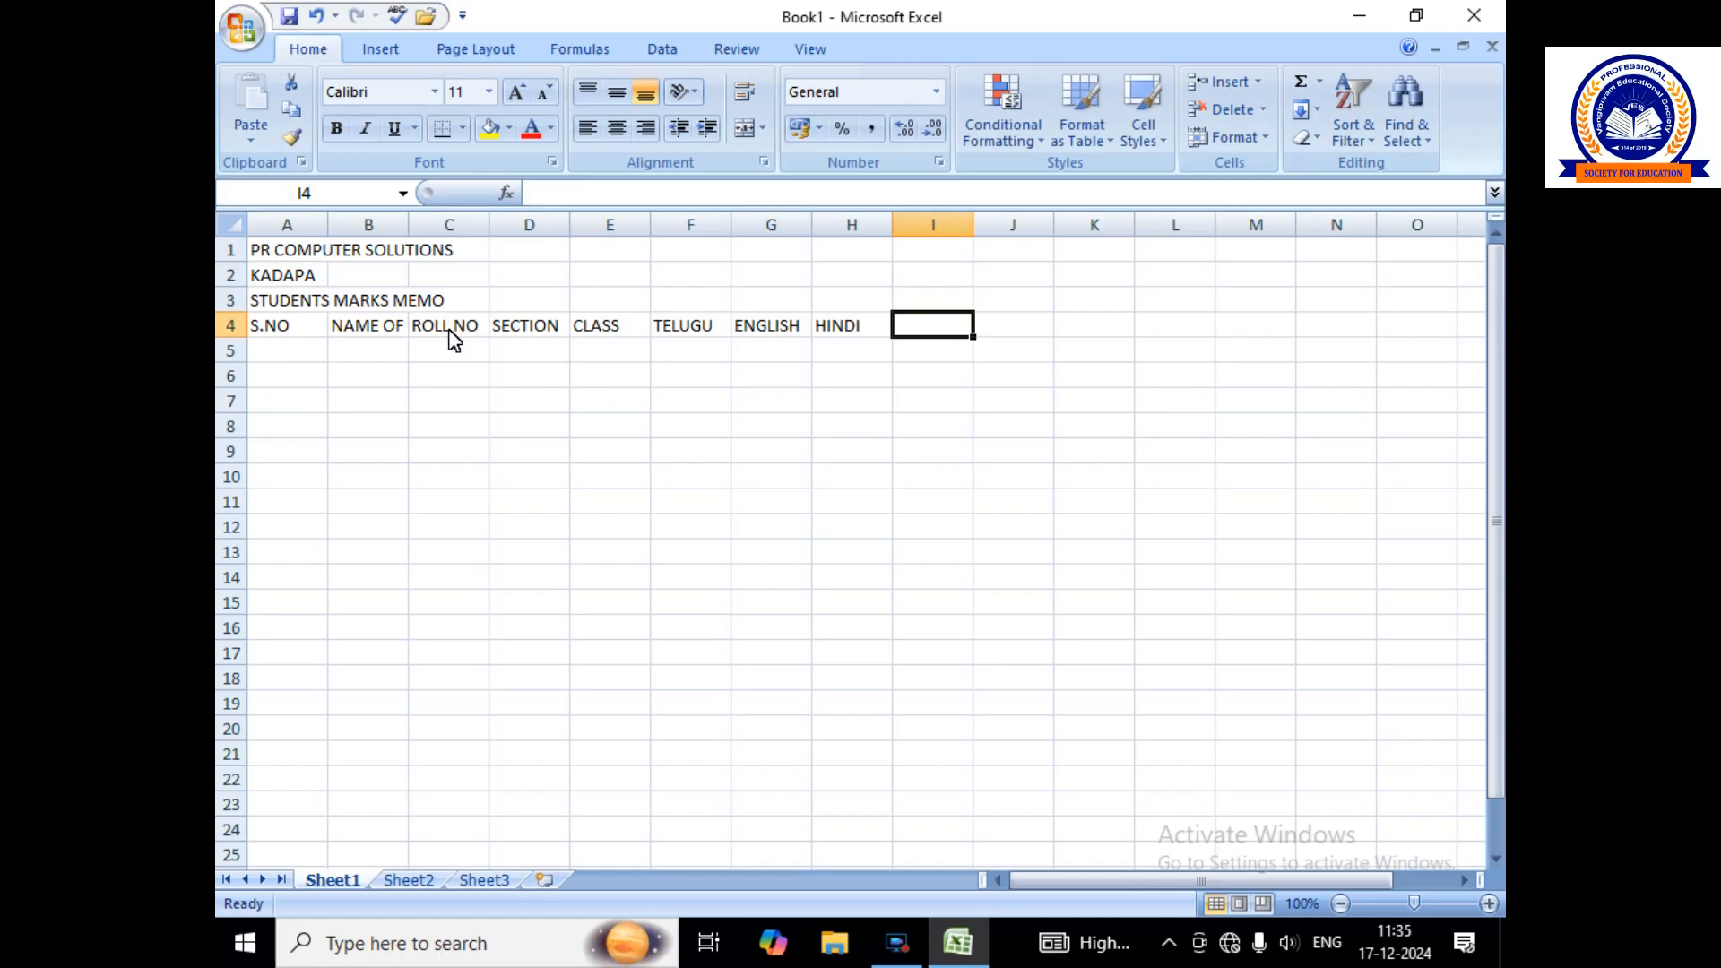
text(MATHEMATICS)
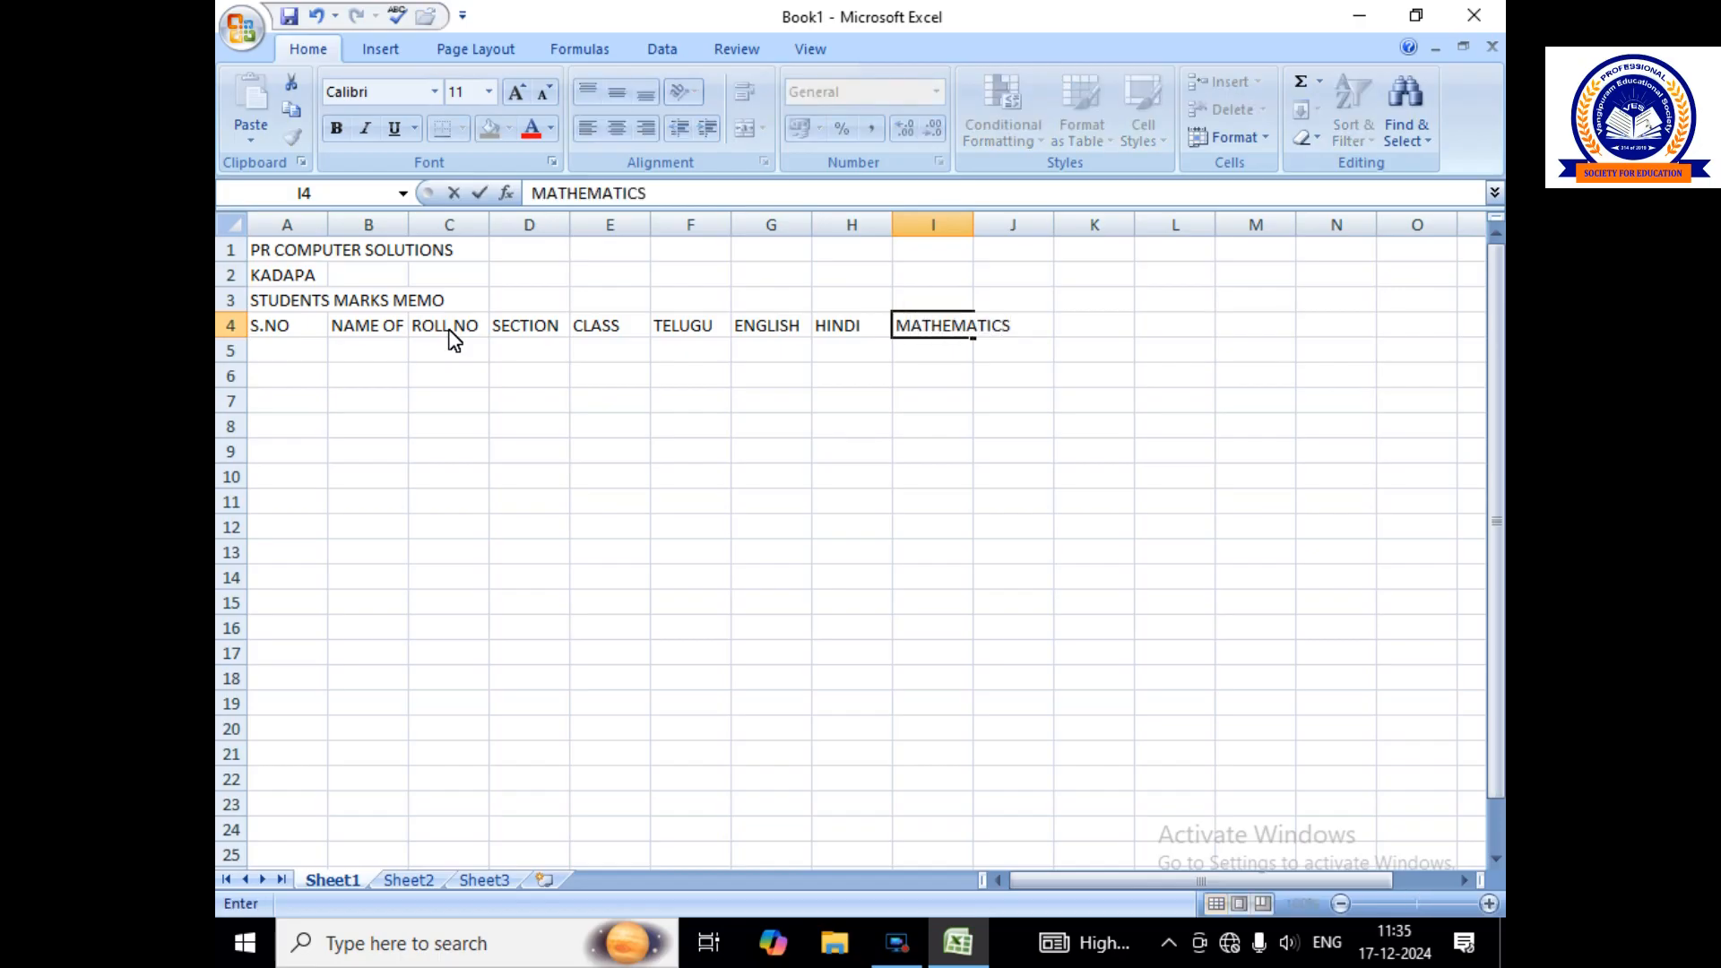
key(Tab)
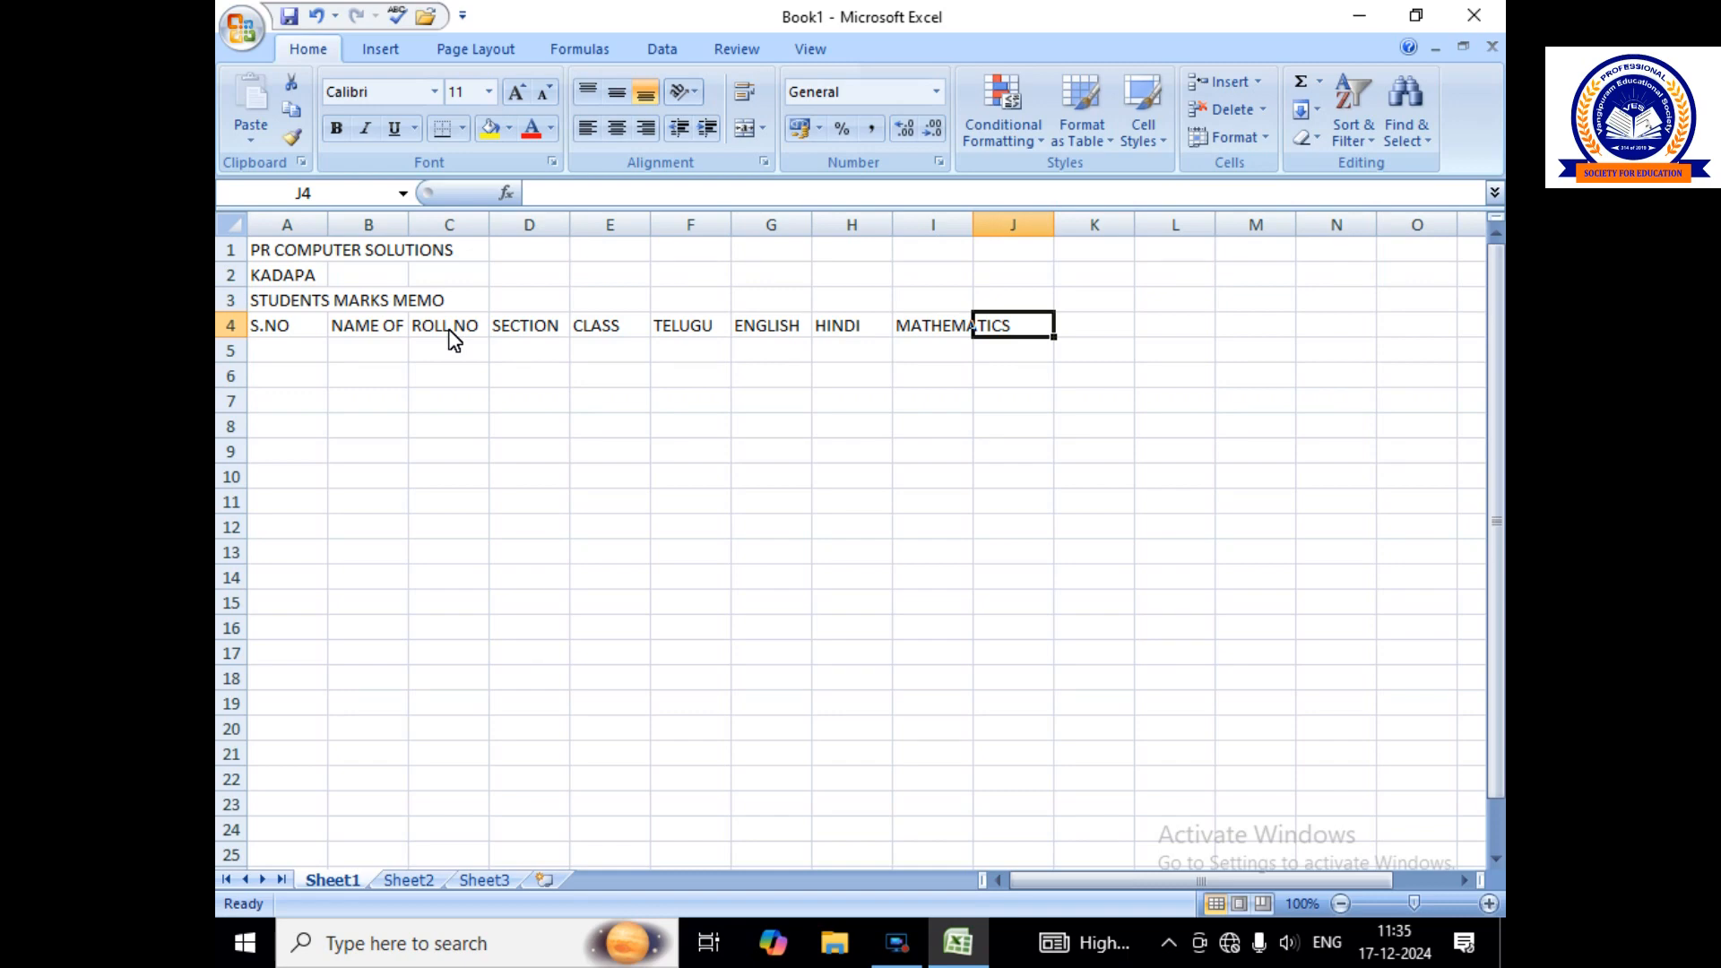
Complete the header row with "SCIENCE" in J4, "SOCIAL" in K4 and "TOTAL" in L4.
text(SCIENCE)
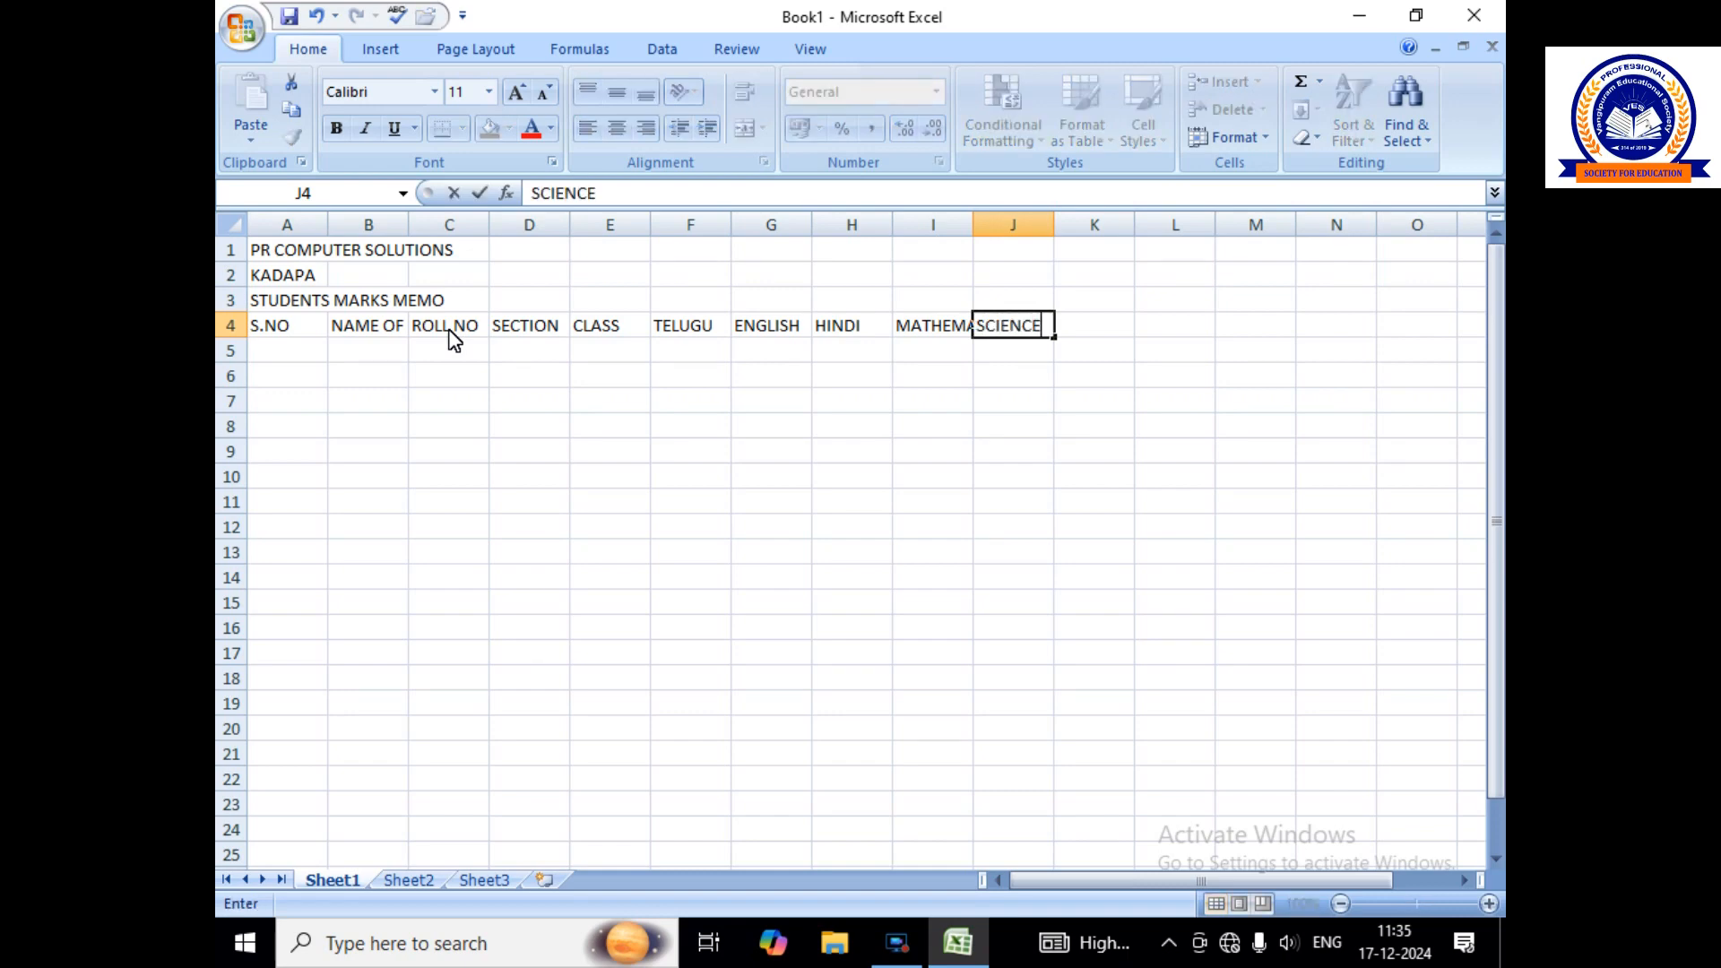
key(Tab)
text(S)
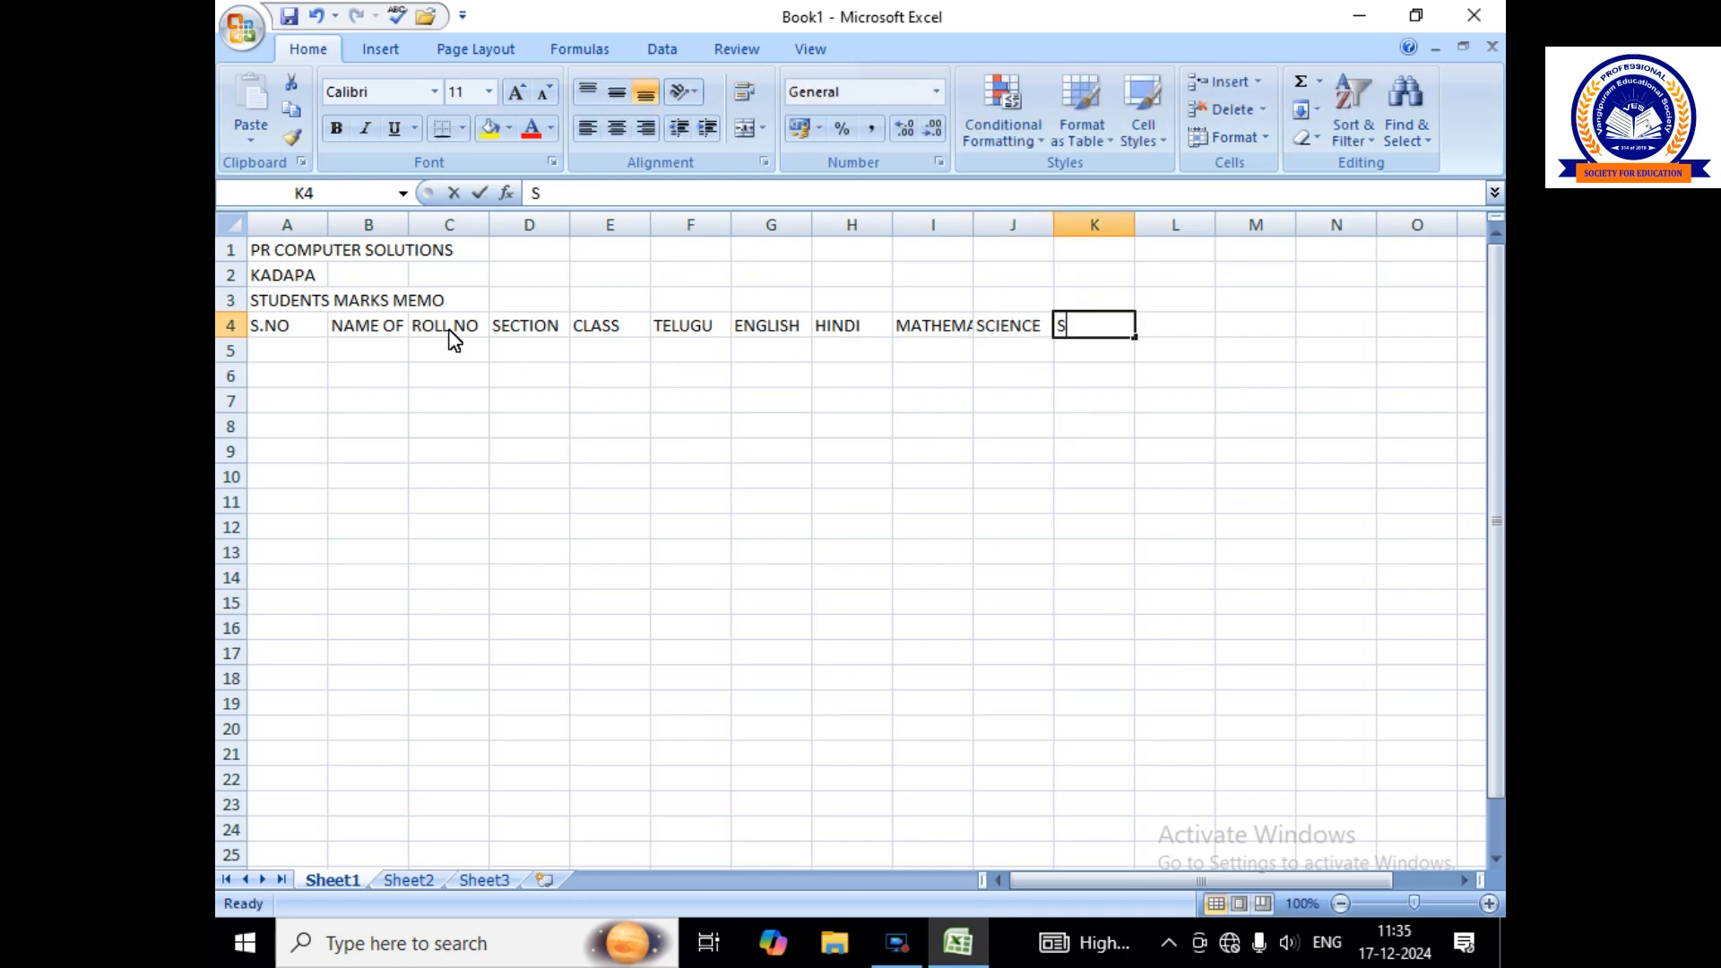
text(OCIAL)
key(Tab)
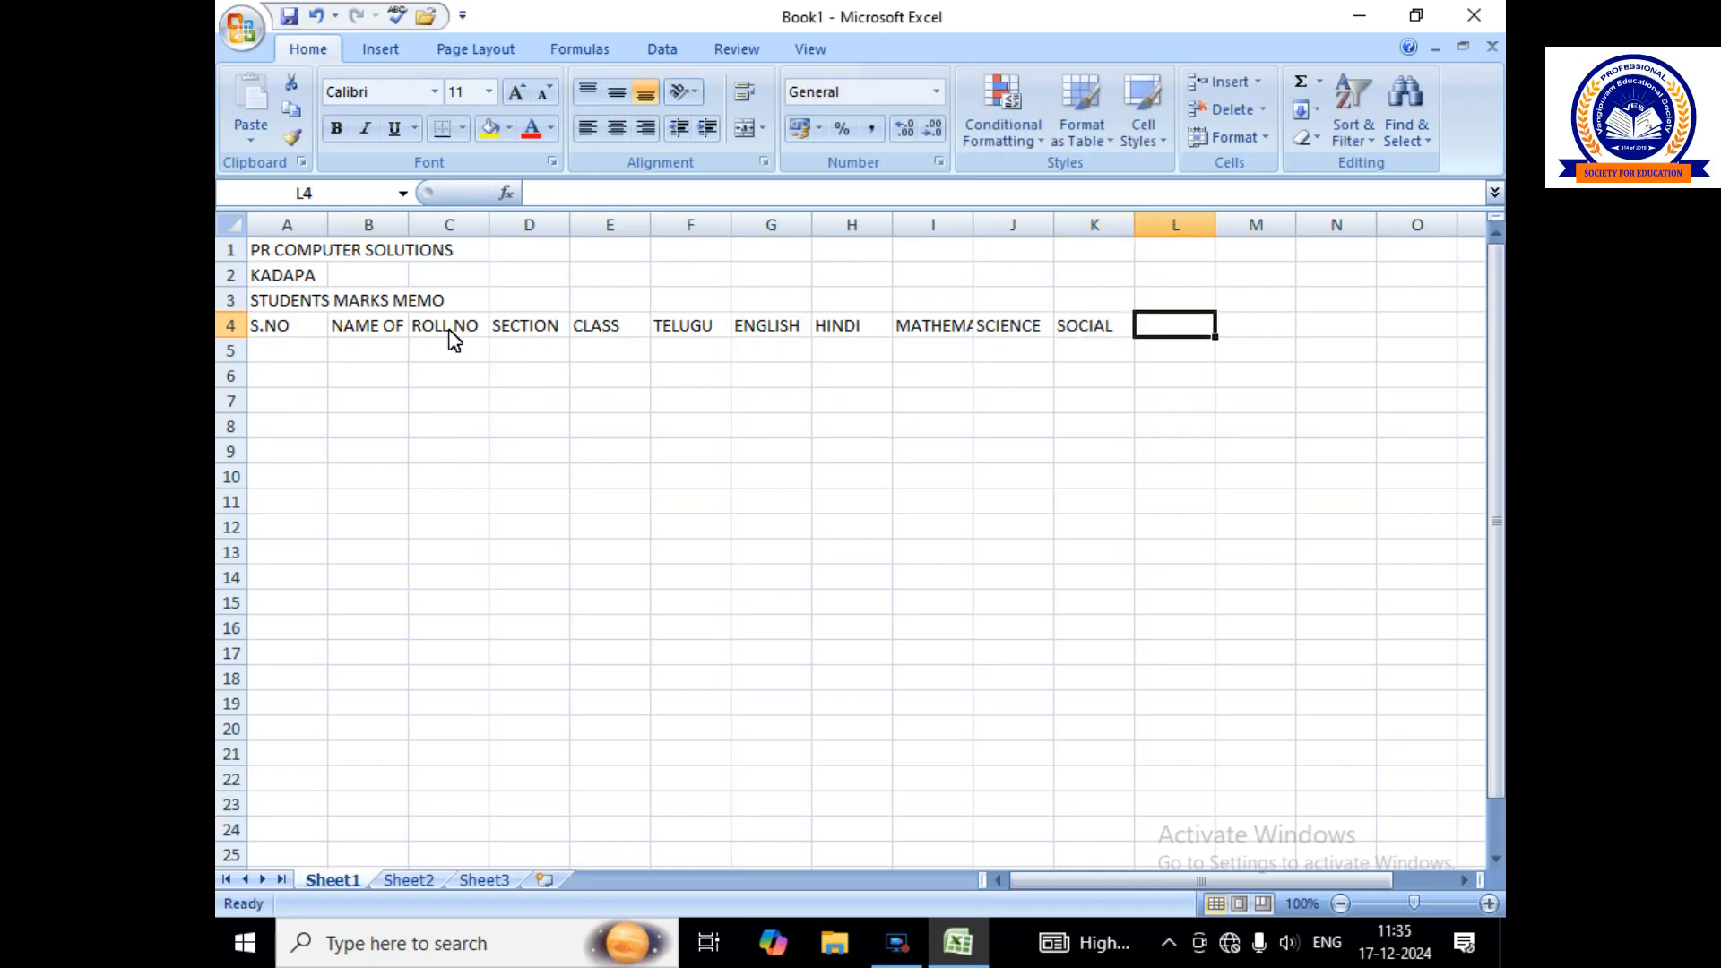
text(TOTAL)
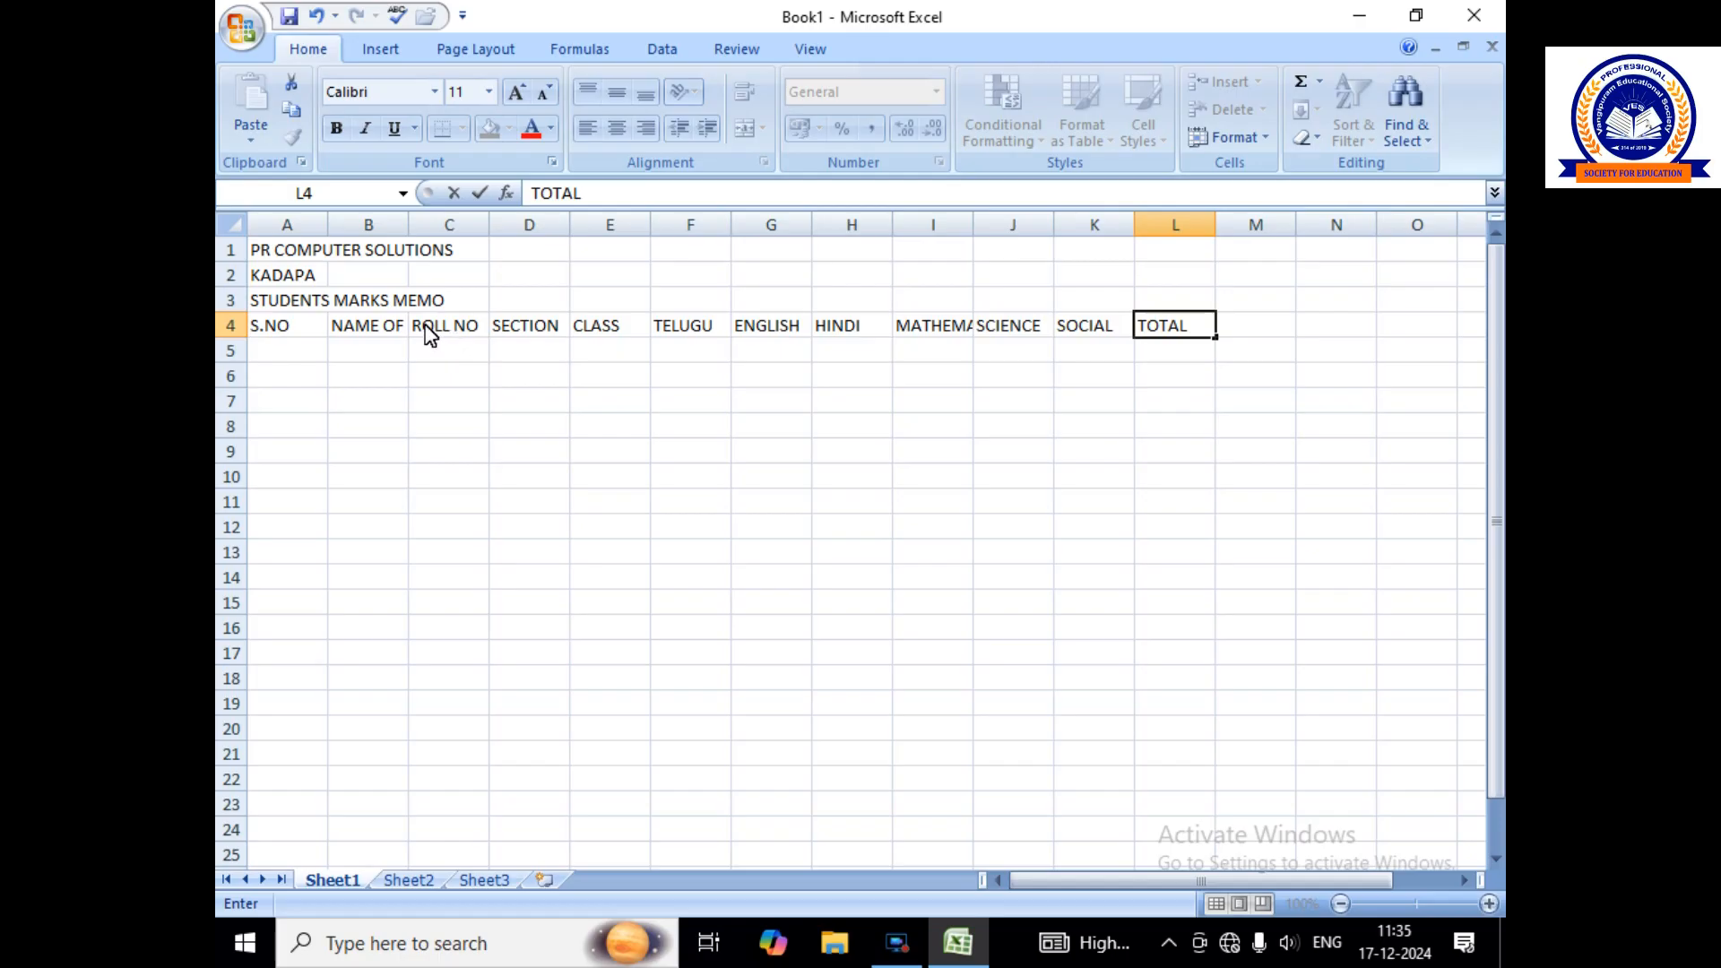
click(376, 426)
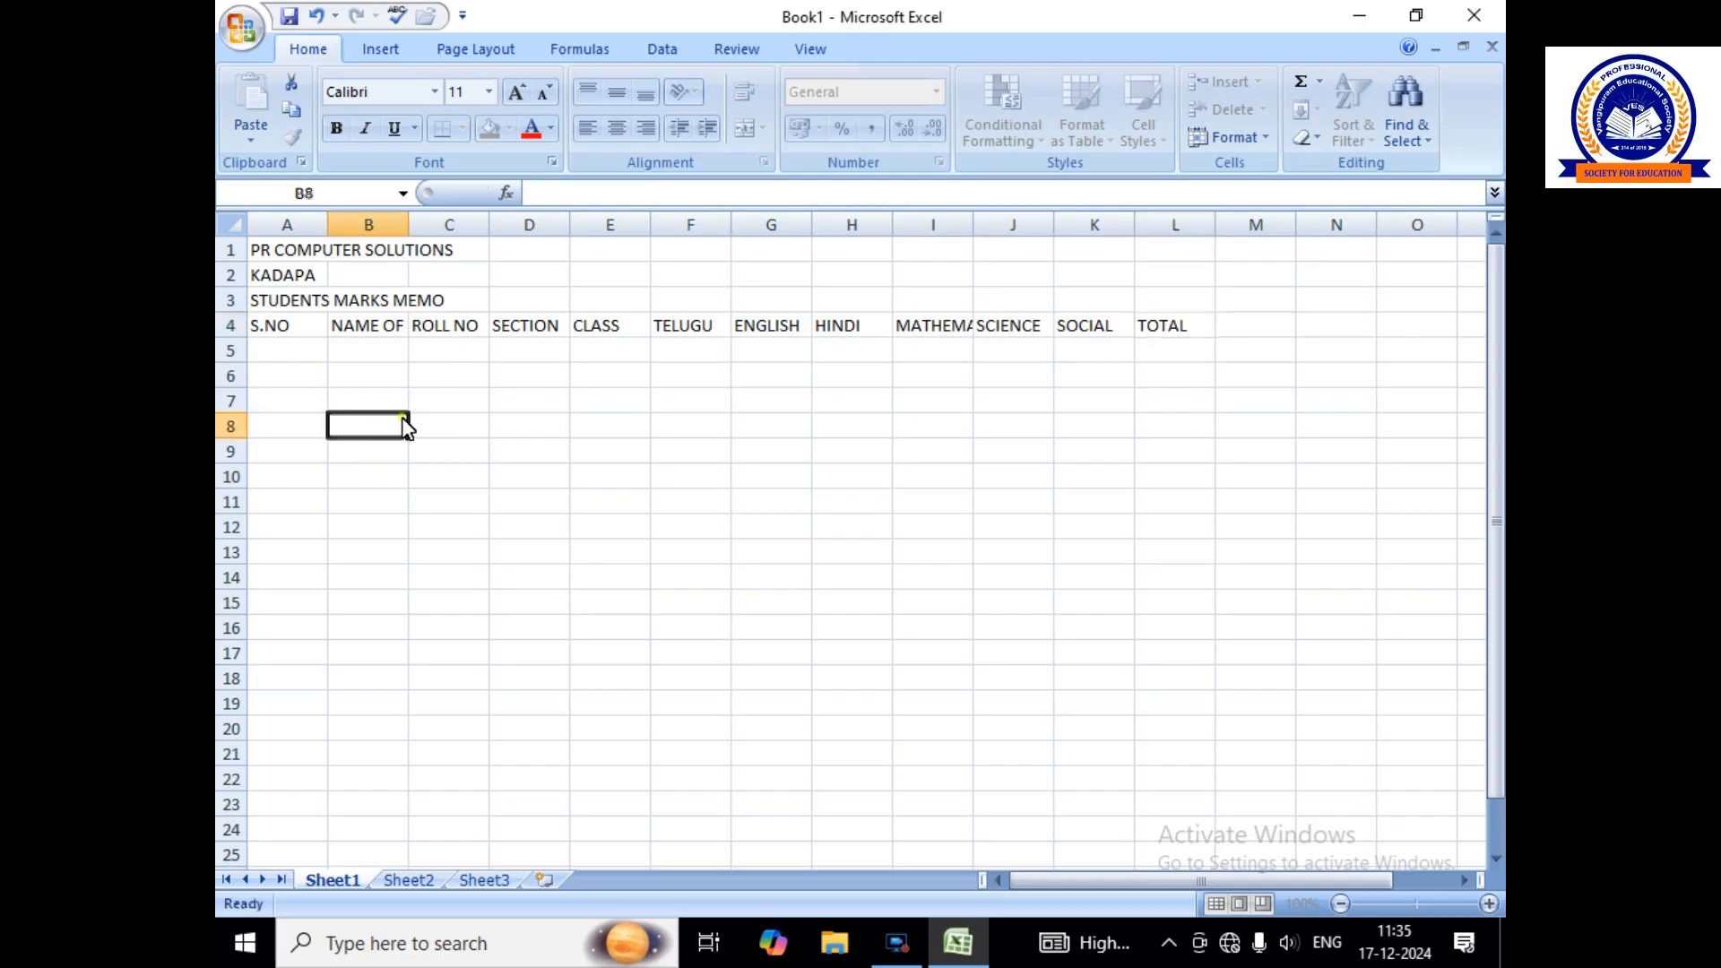
Merge and center each of the three title rows, rows 1 to 3, separately across columns A to L.
click(274, 259)
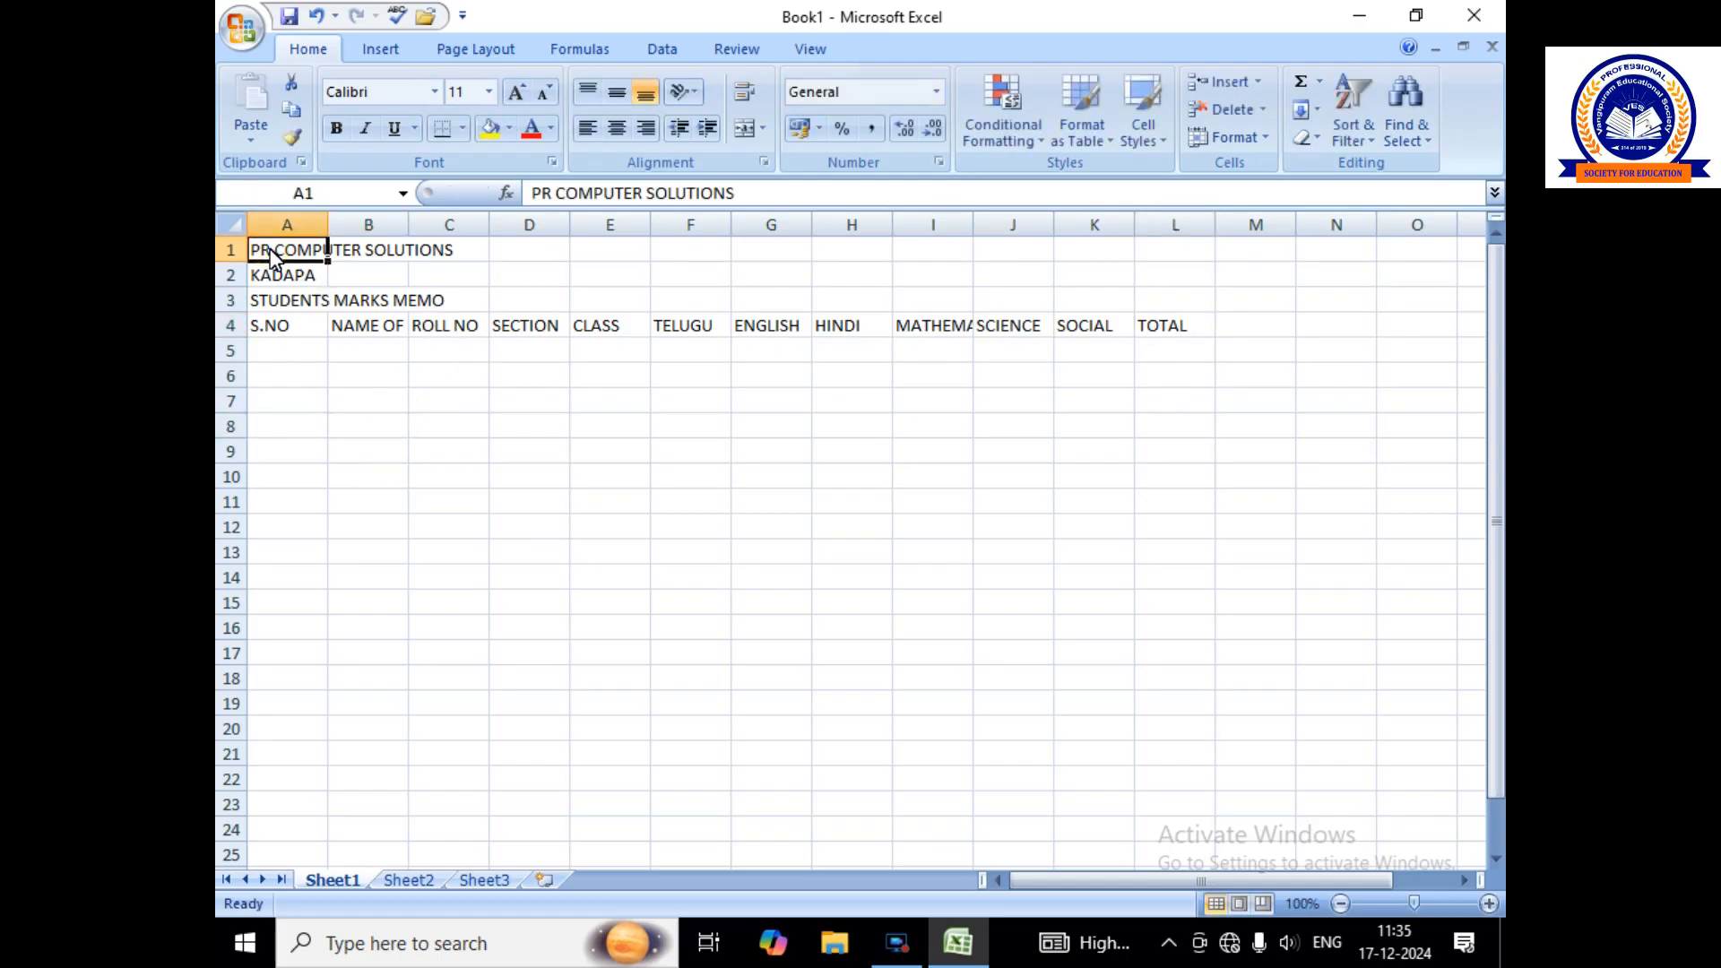
drag(274, 259, 1192, 251)
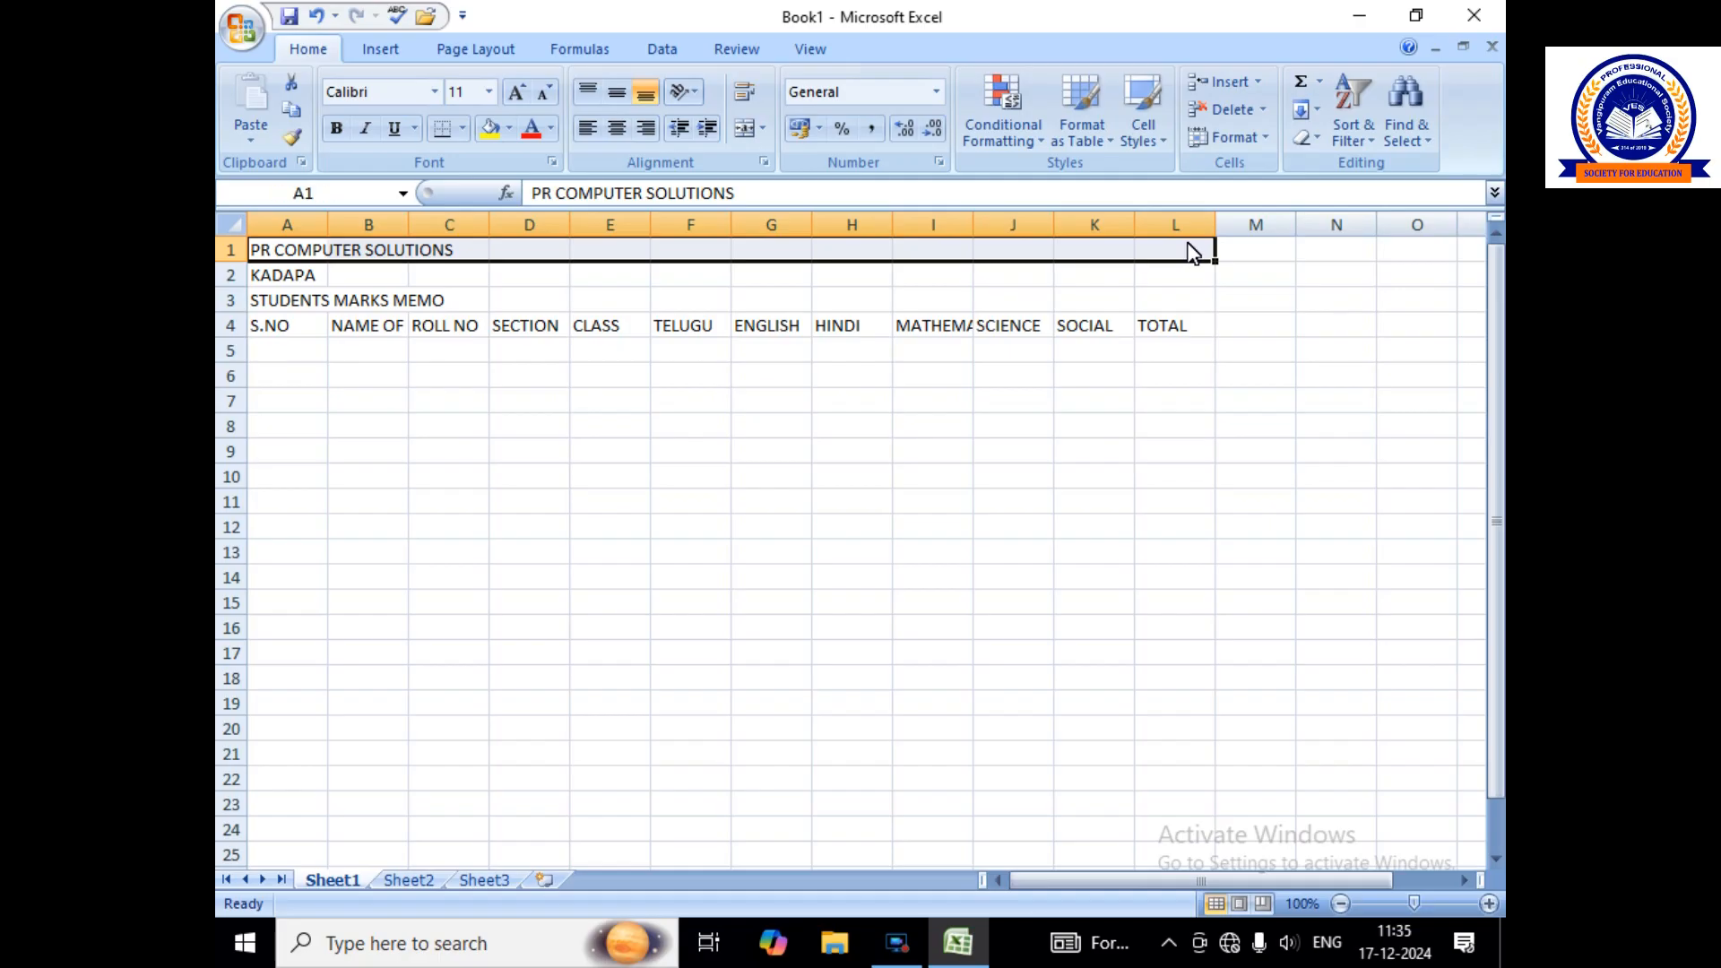
click(744, 133)
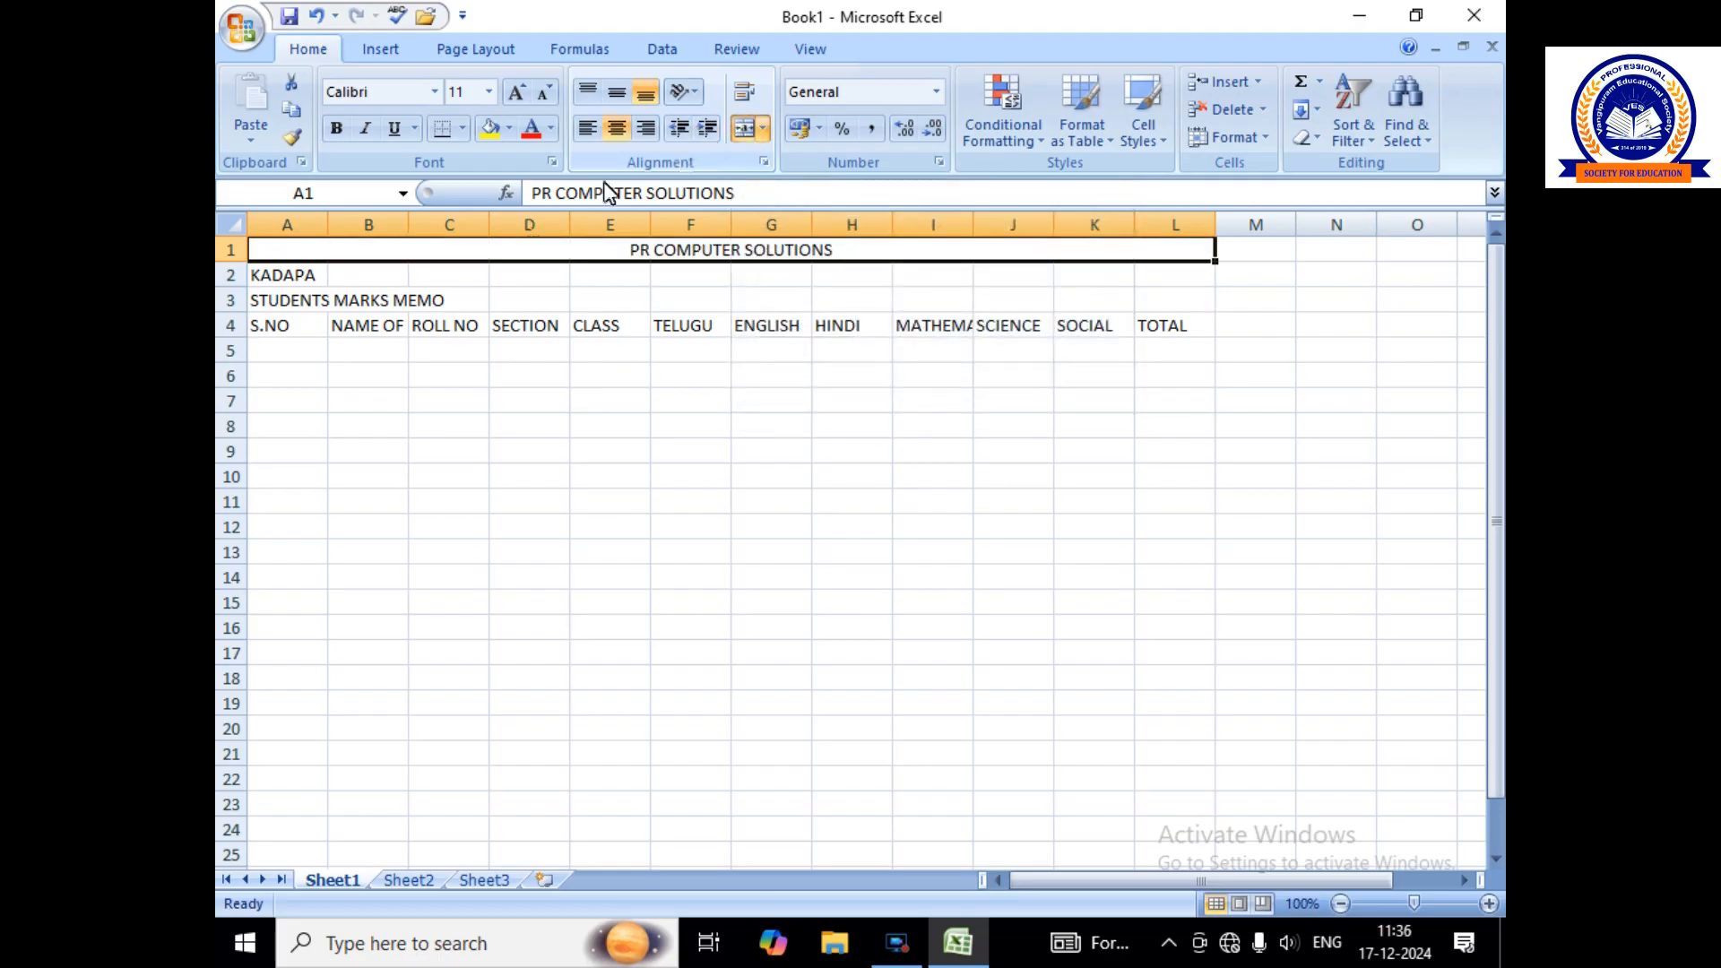
click(266, 285)
drag(266, 285, 1166, 279)
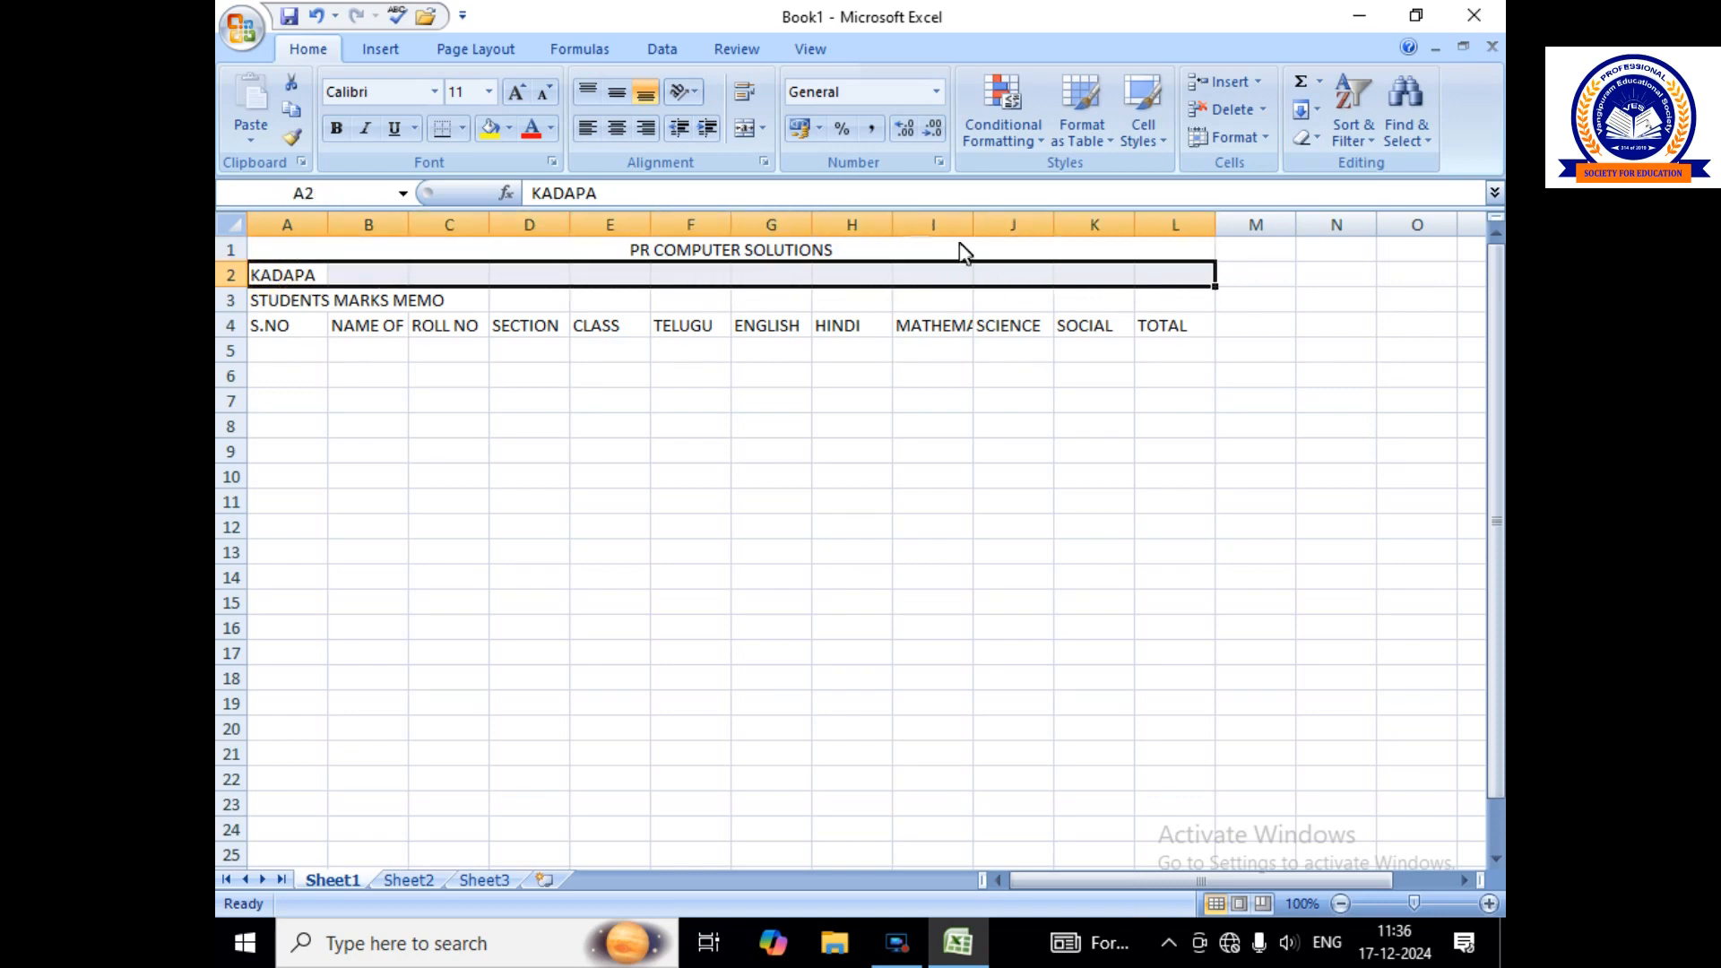
click(740, 131)
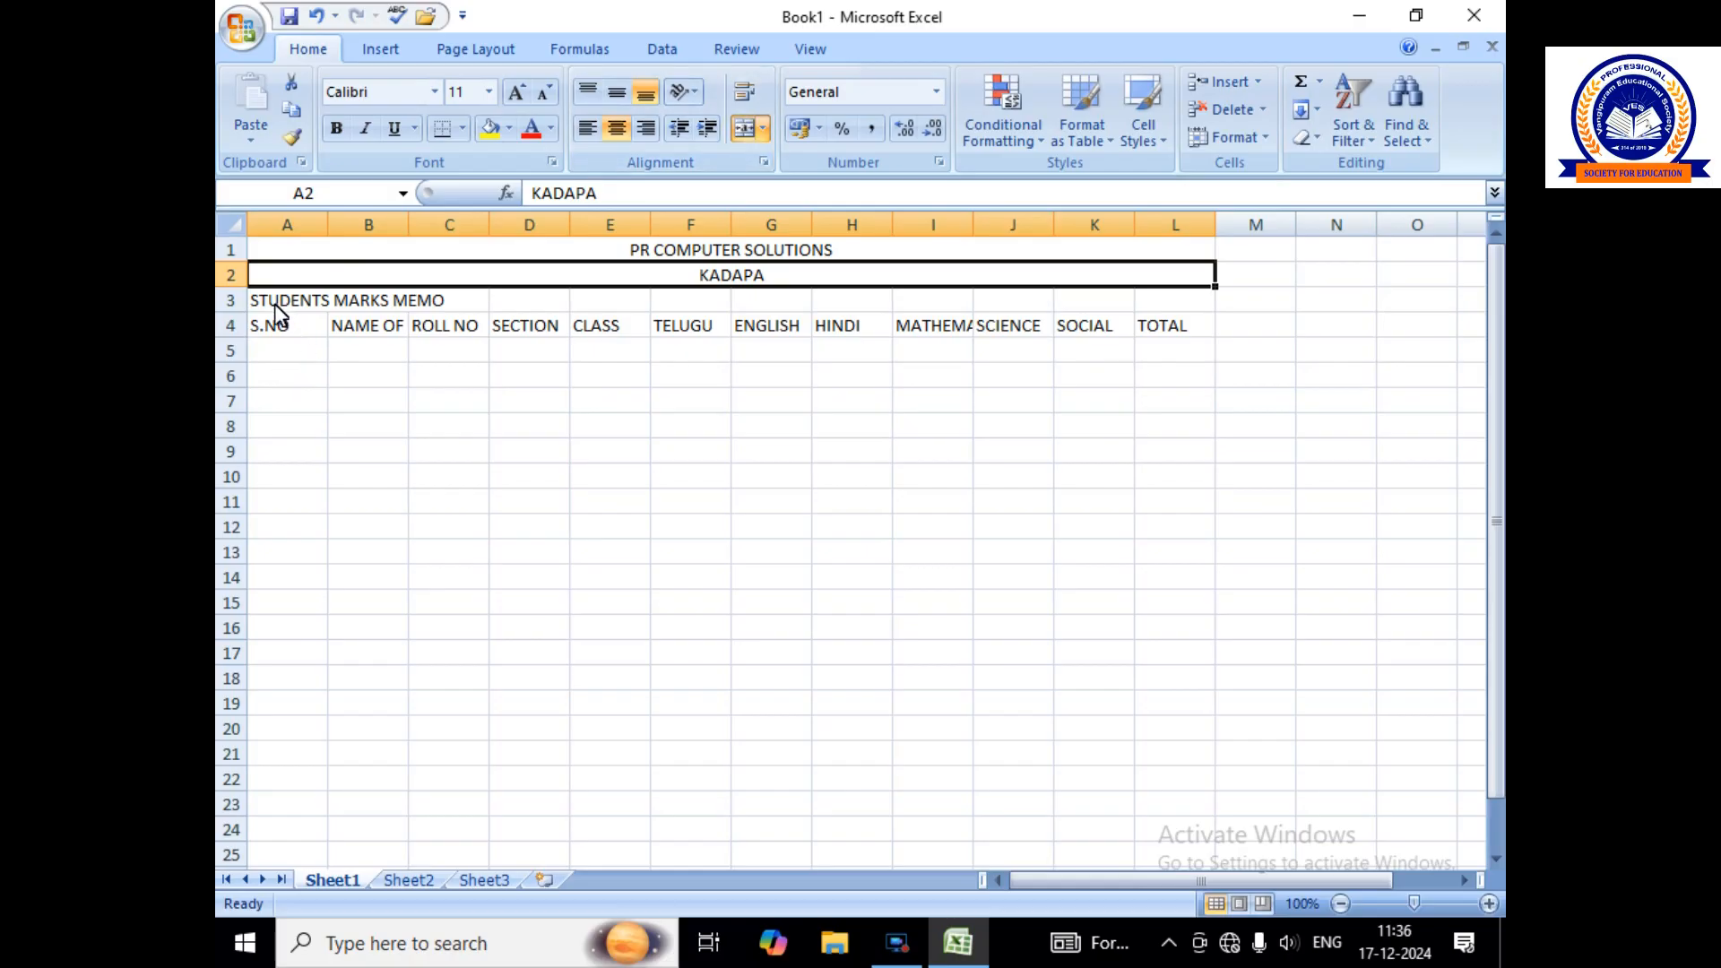
drag(272, 305, 1171, 304)
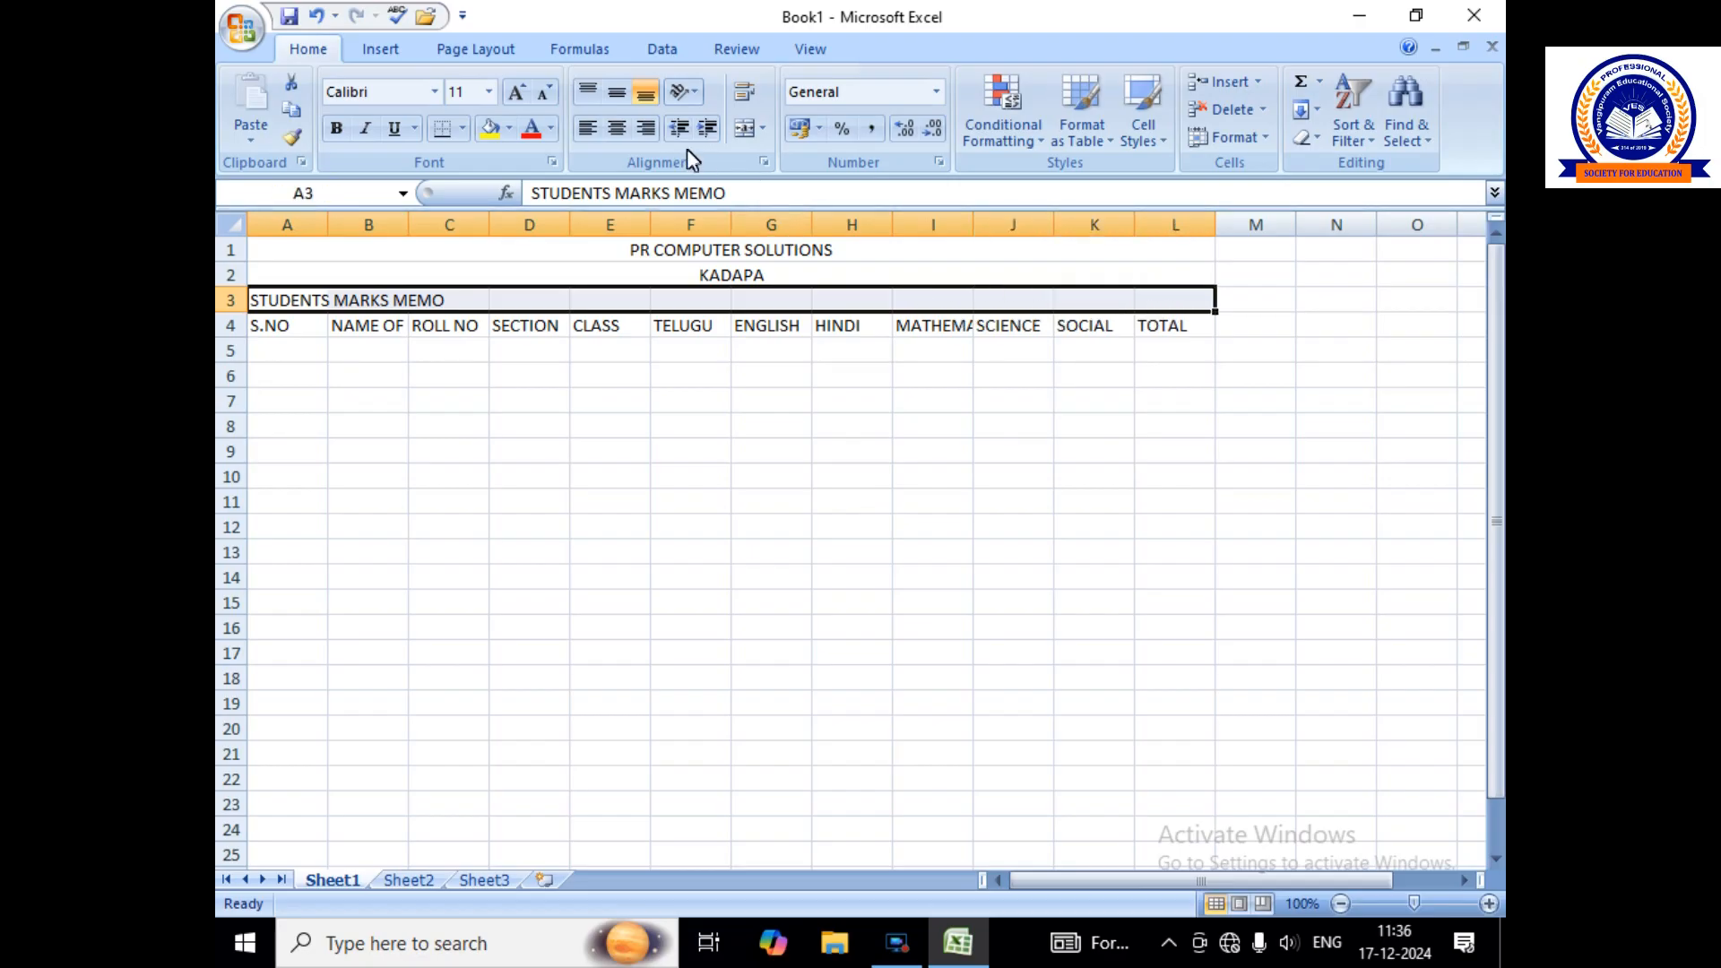
click(743, 129)
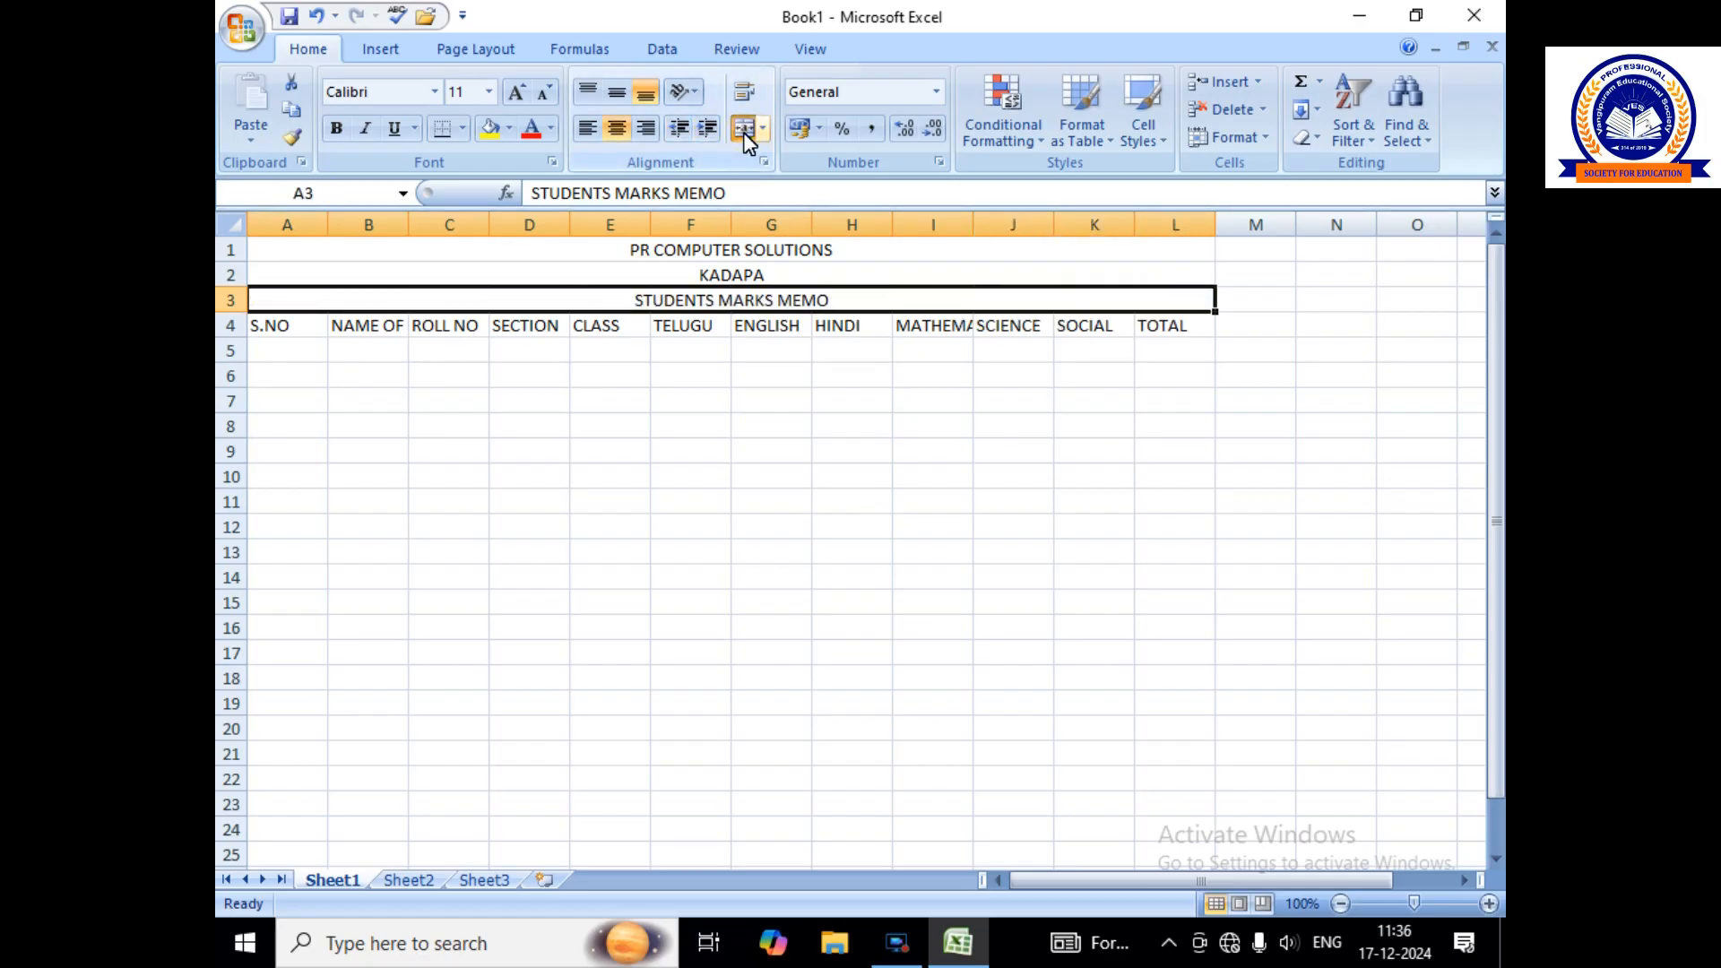
Enter 1 in A5 and 2 in A6, and fill the serial number series down to 20 in A24.
click(288, 333)
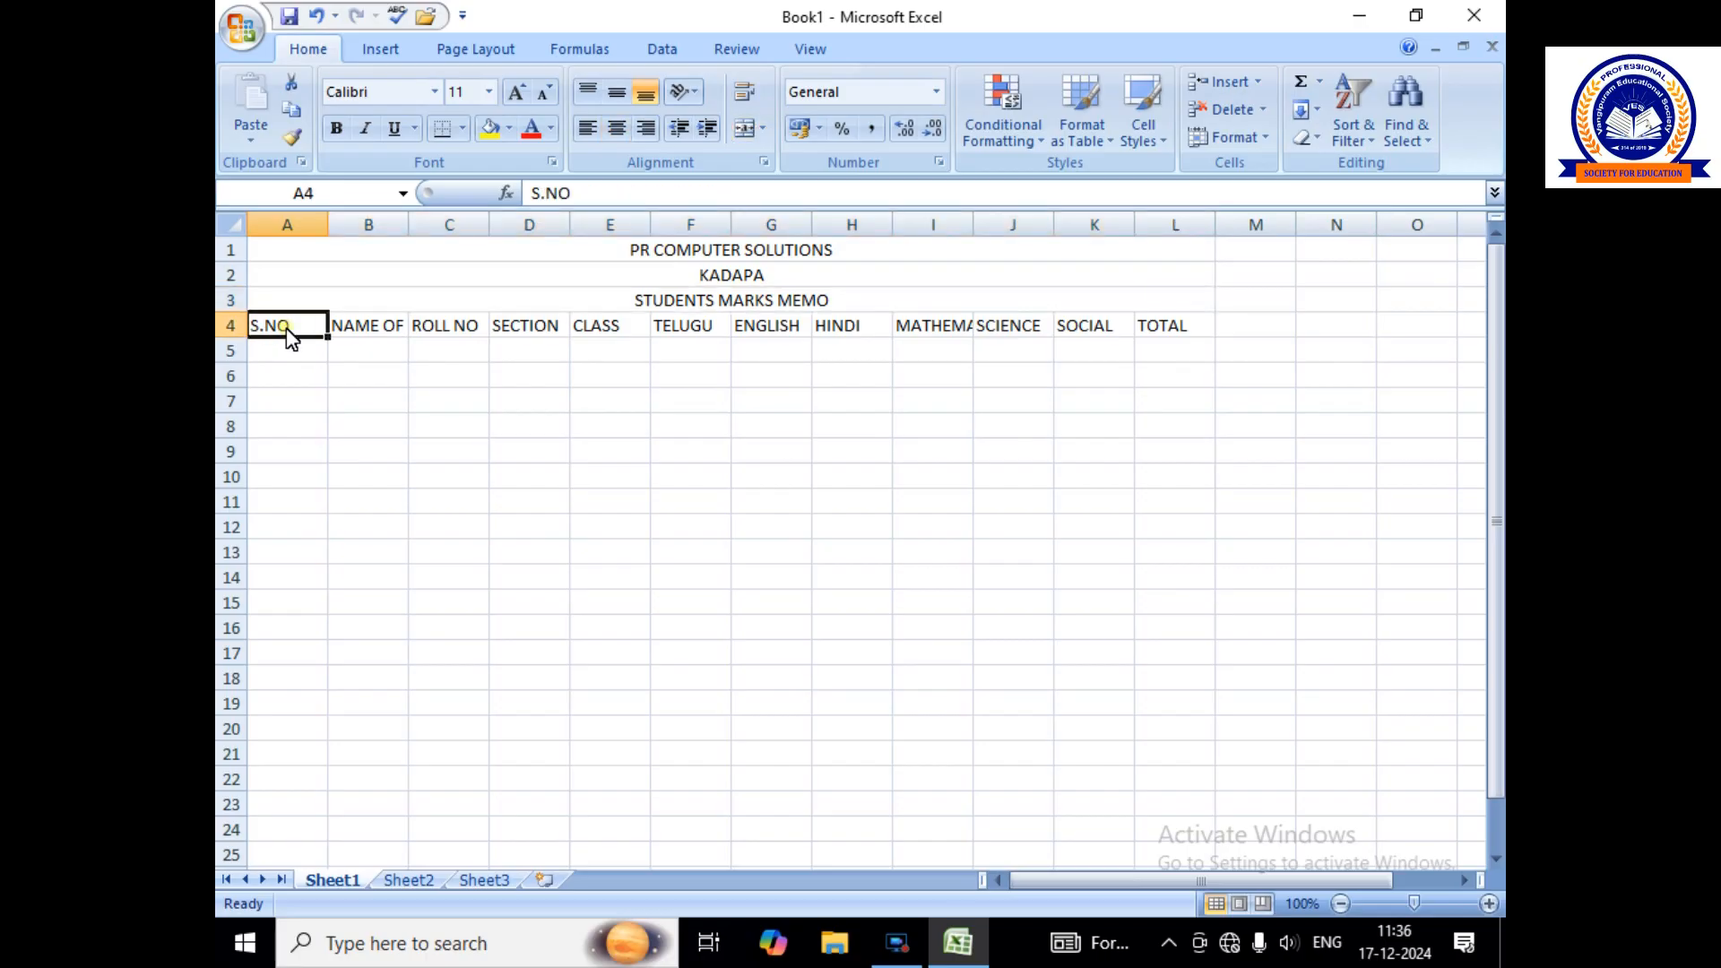
click(289, 354)
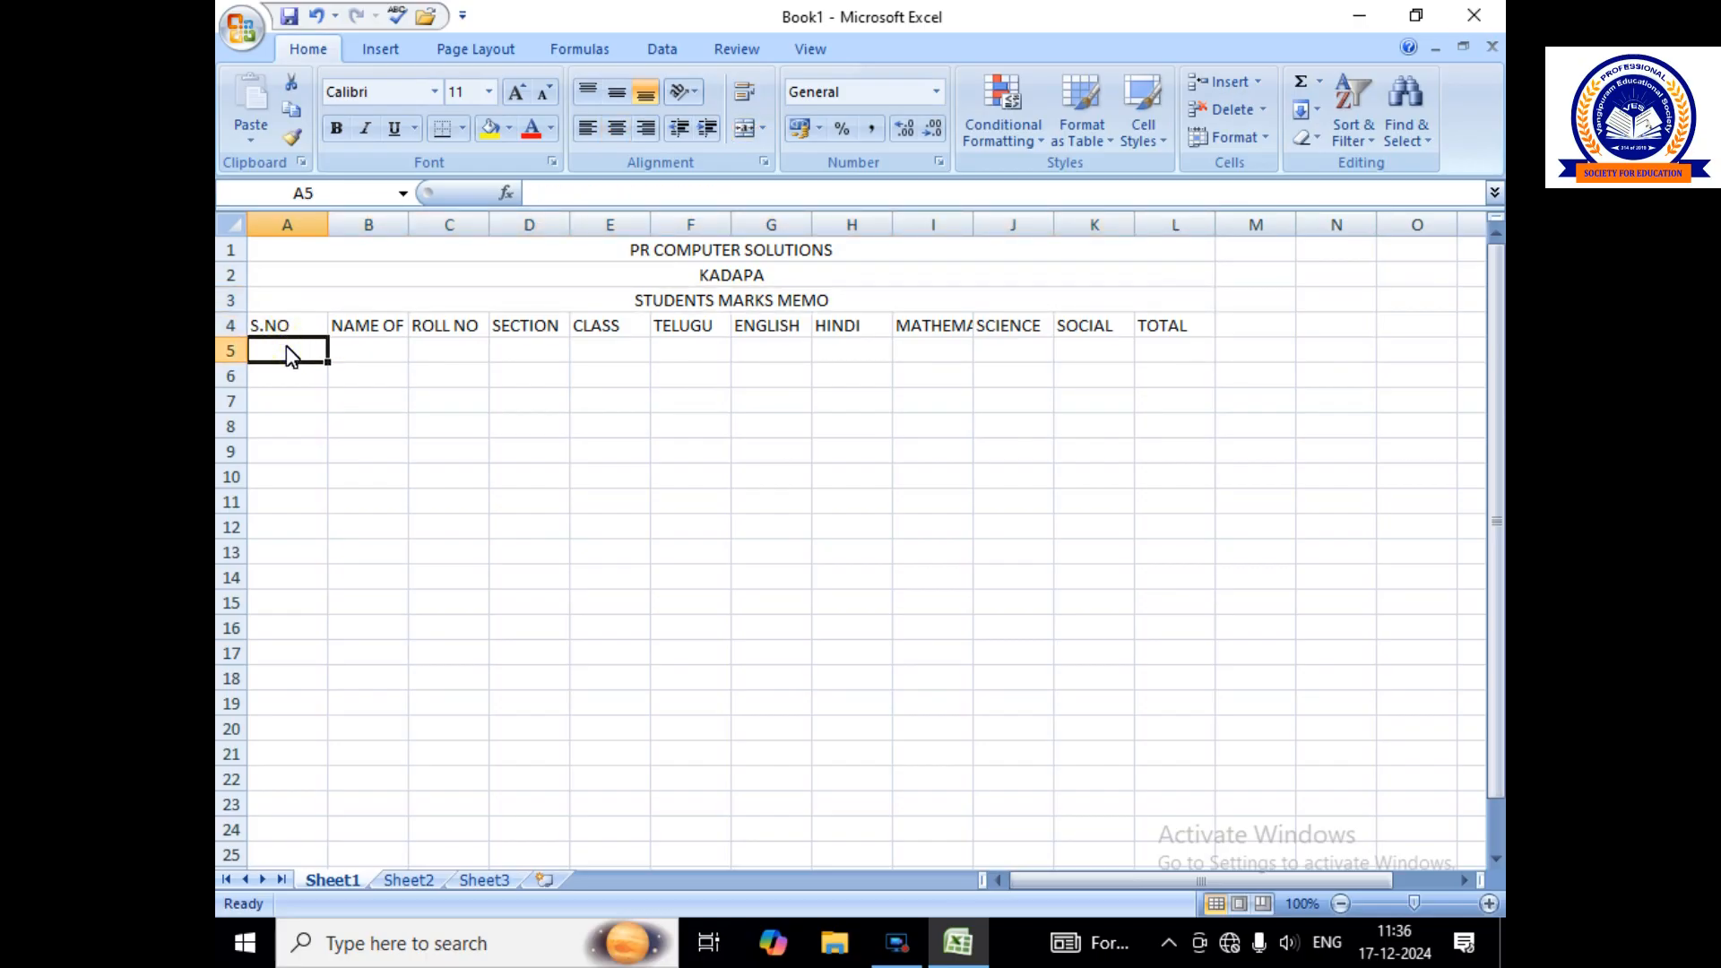
text(1)
key(Return)
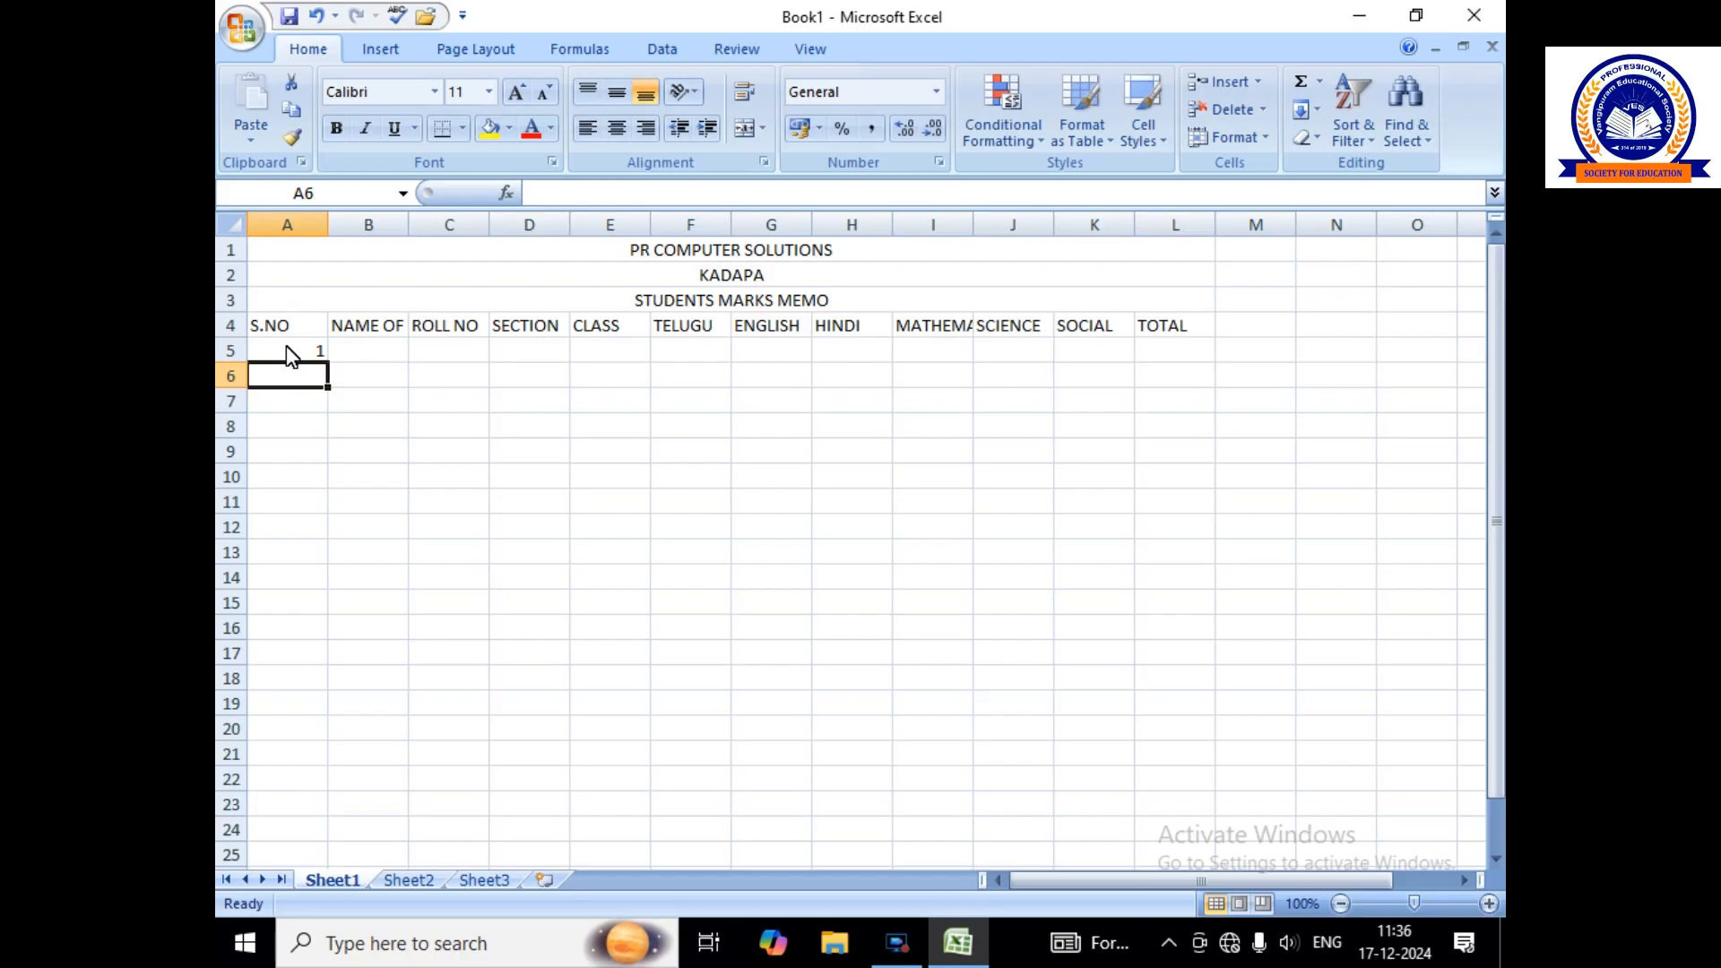
text(2)
click(306, 398)
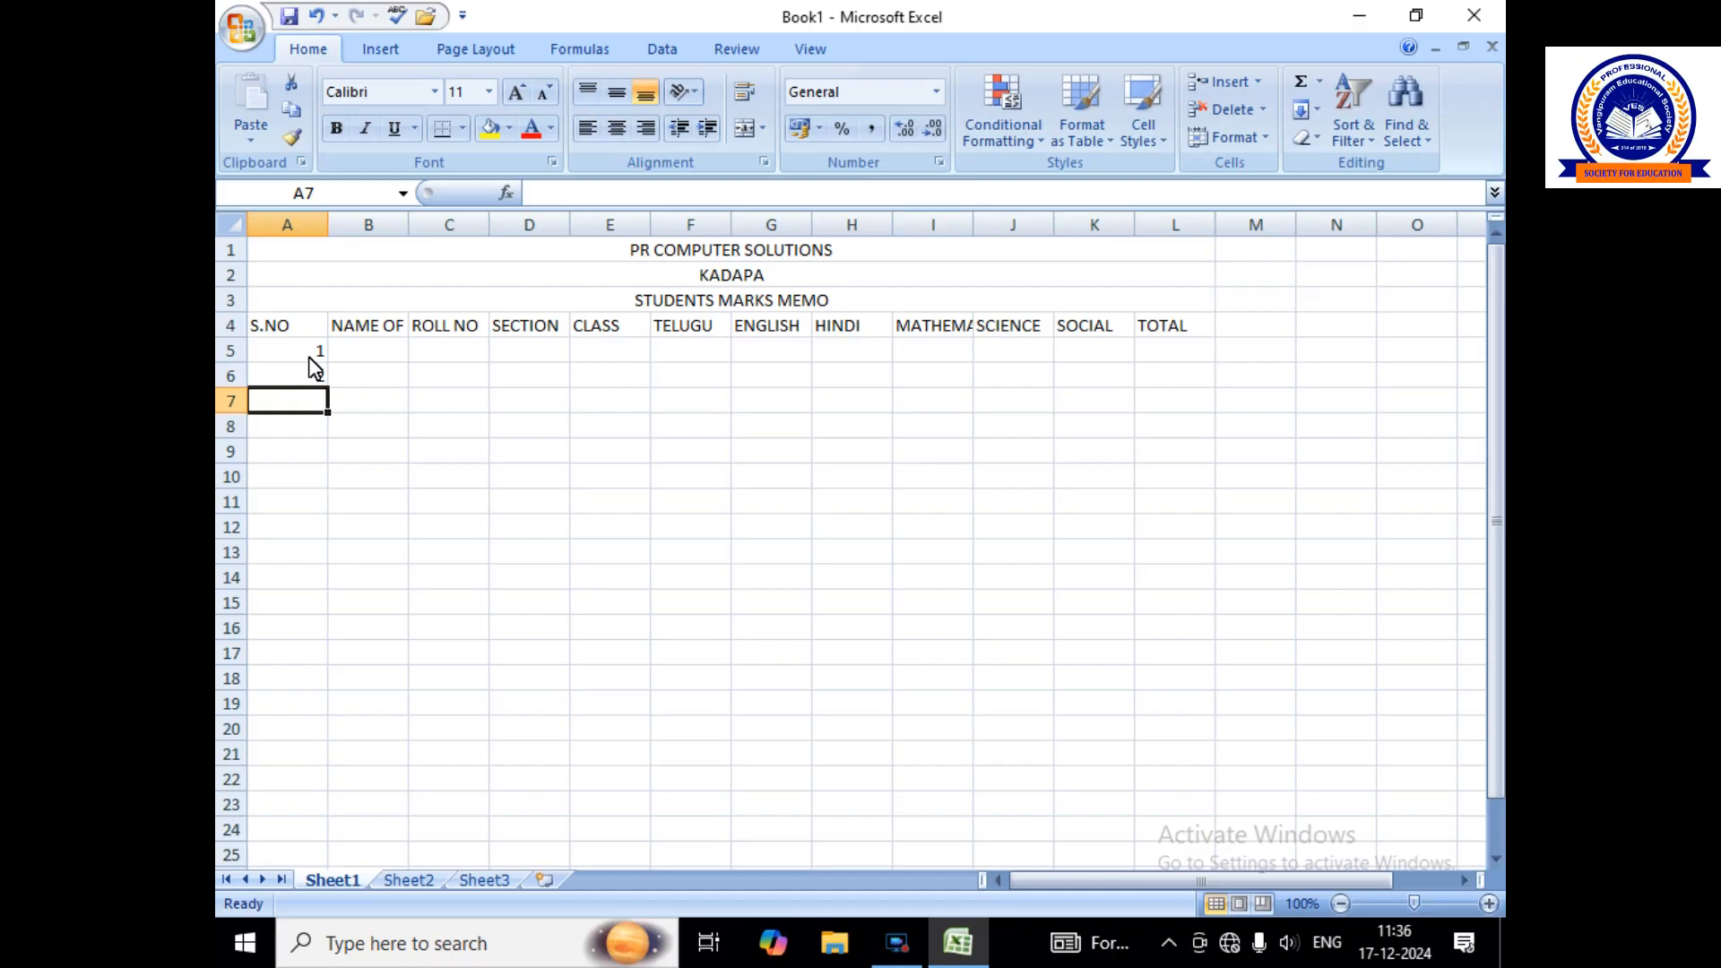
drag(309, 358, 318, 392)
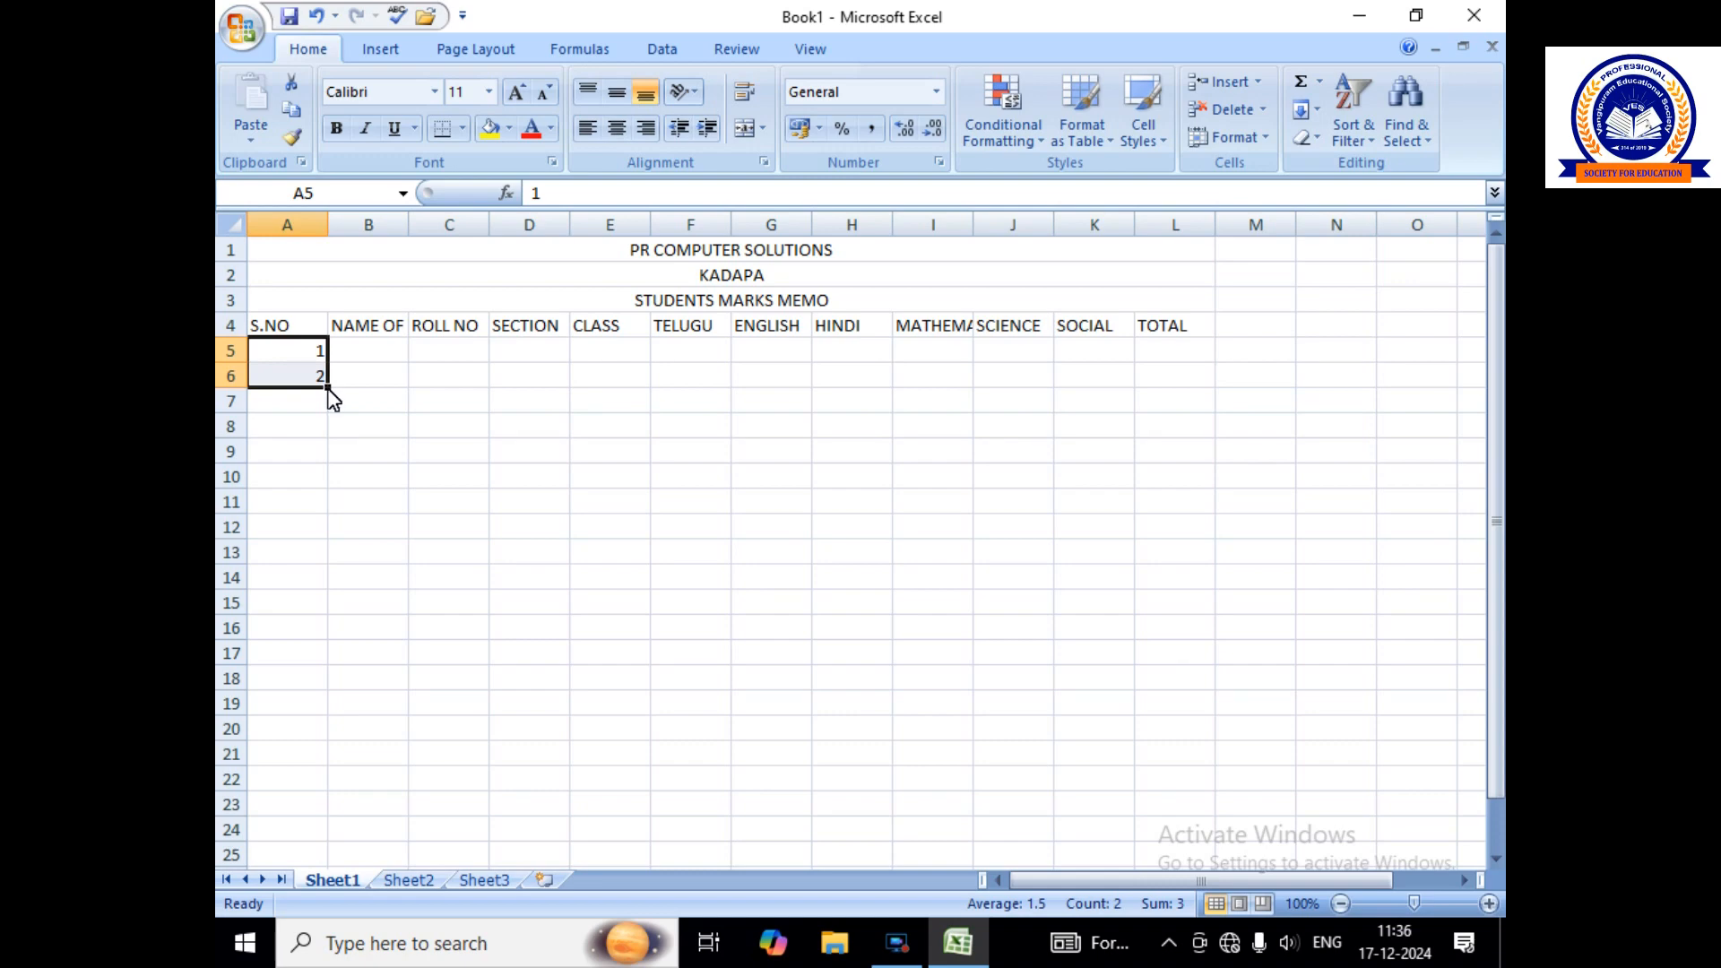
drag(328, 390, 323, 850)
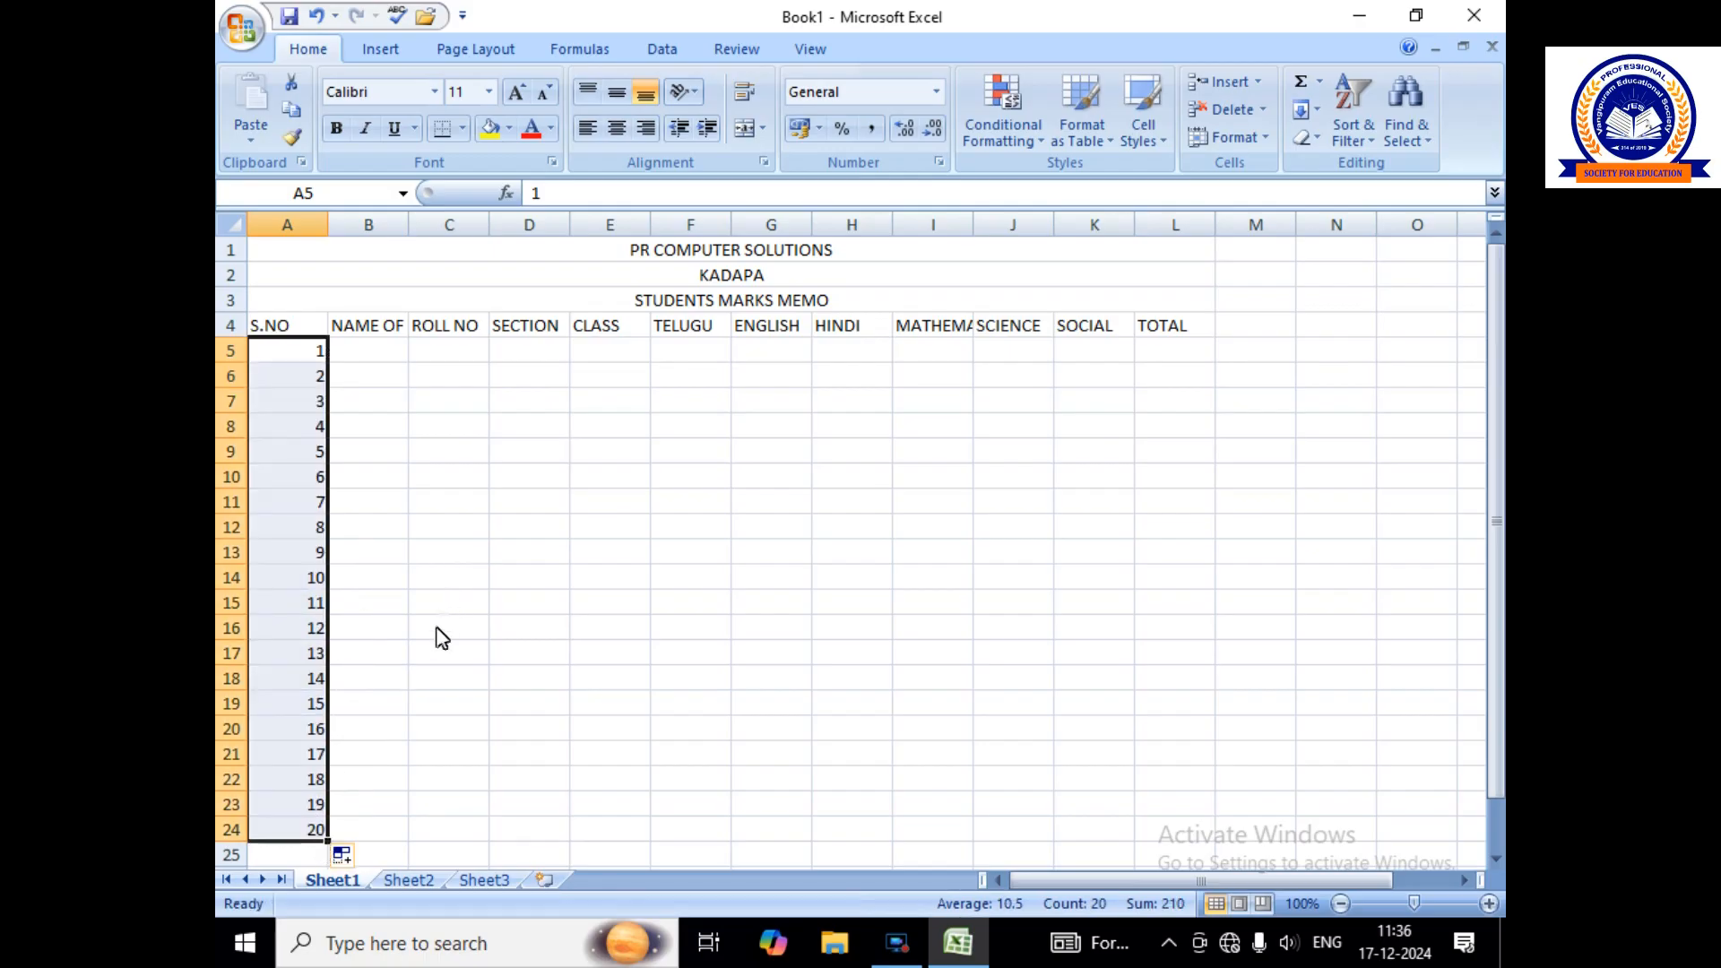
Extend the serial number series in column A down to 27 in A31.
scroll(442, 627, down, 4)
drag(316, 503, 339, 710)
scroll(426, 690, down, 2)
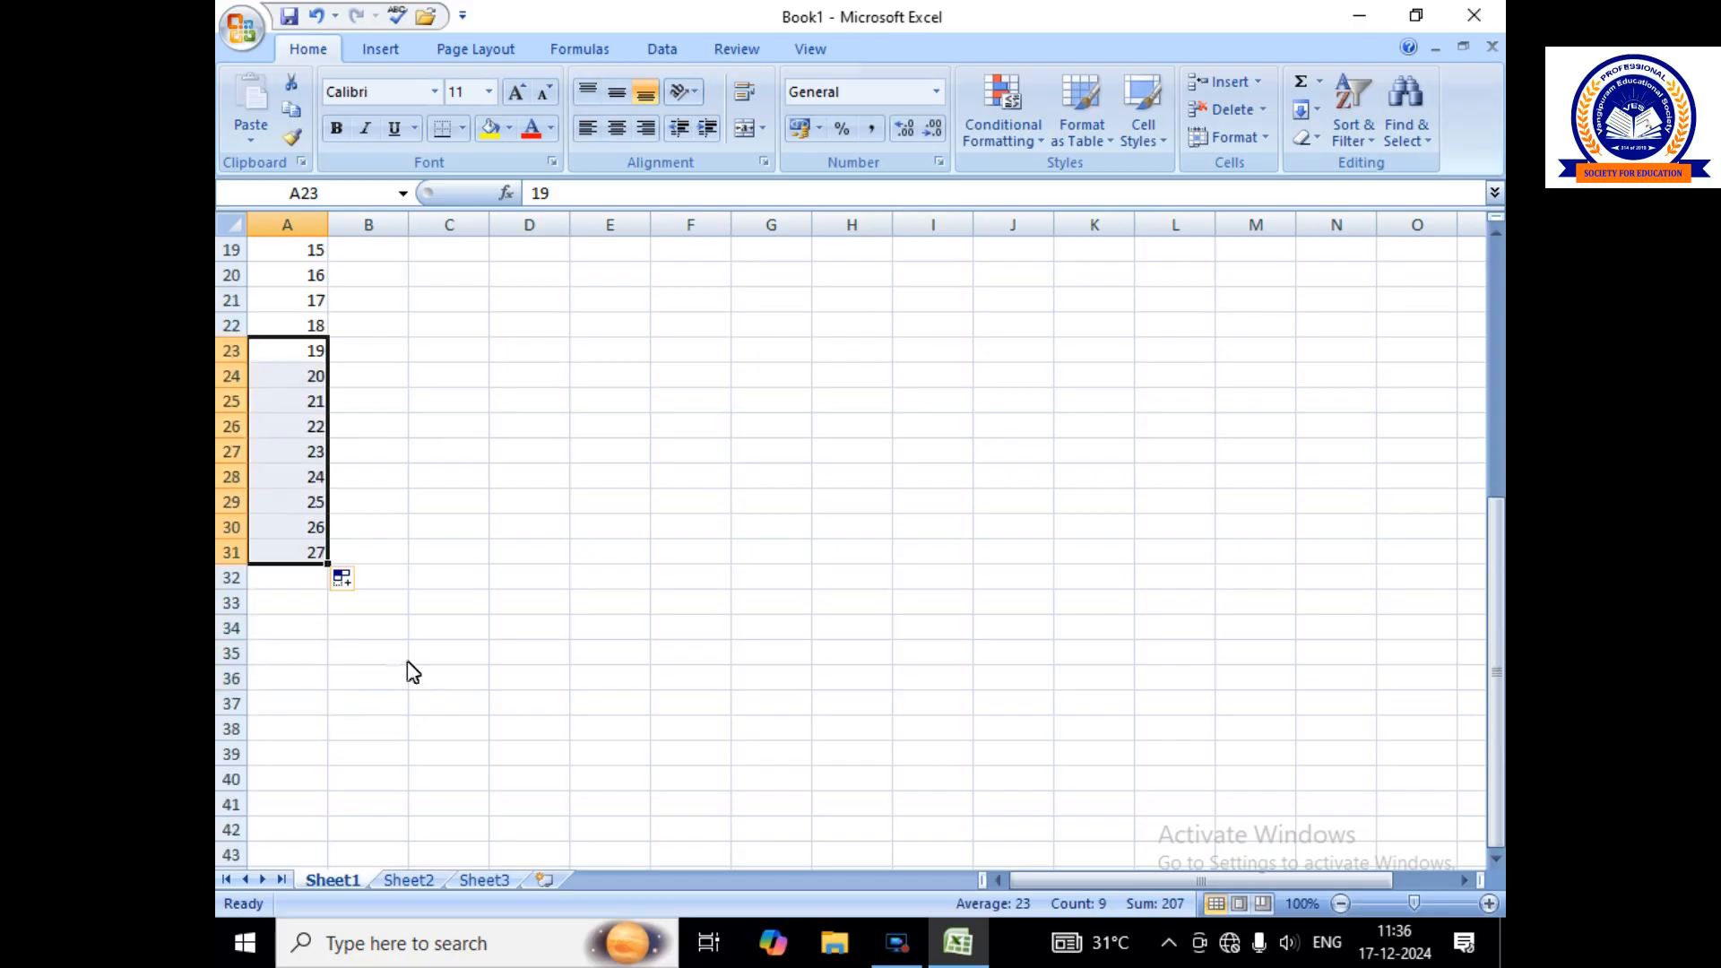
Start a second number series with 1 in A33 and 2 in A34, and fill it down to 18 in A50.
click(296, 582)
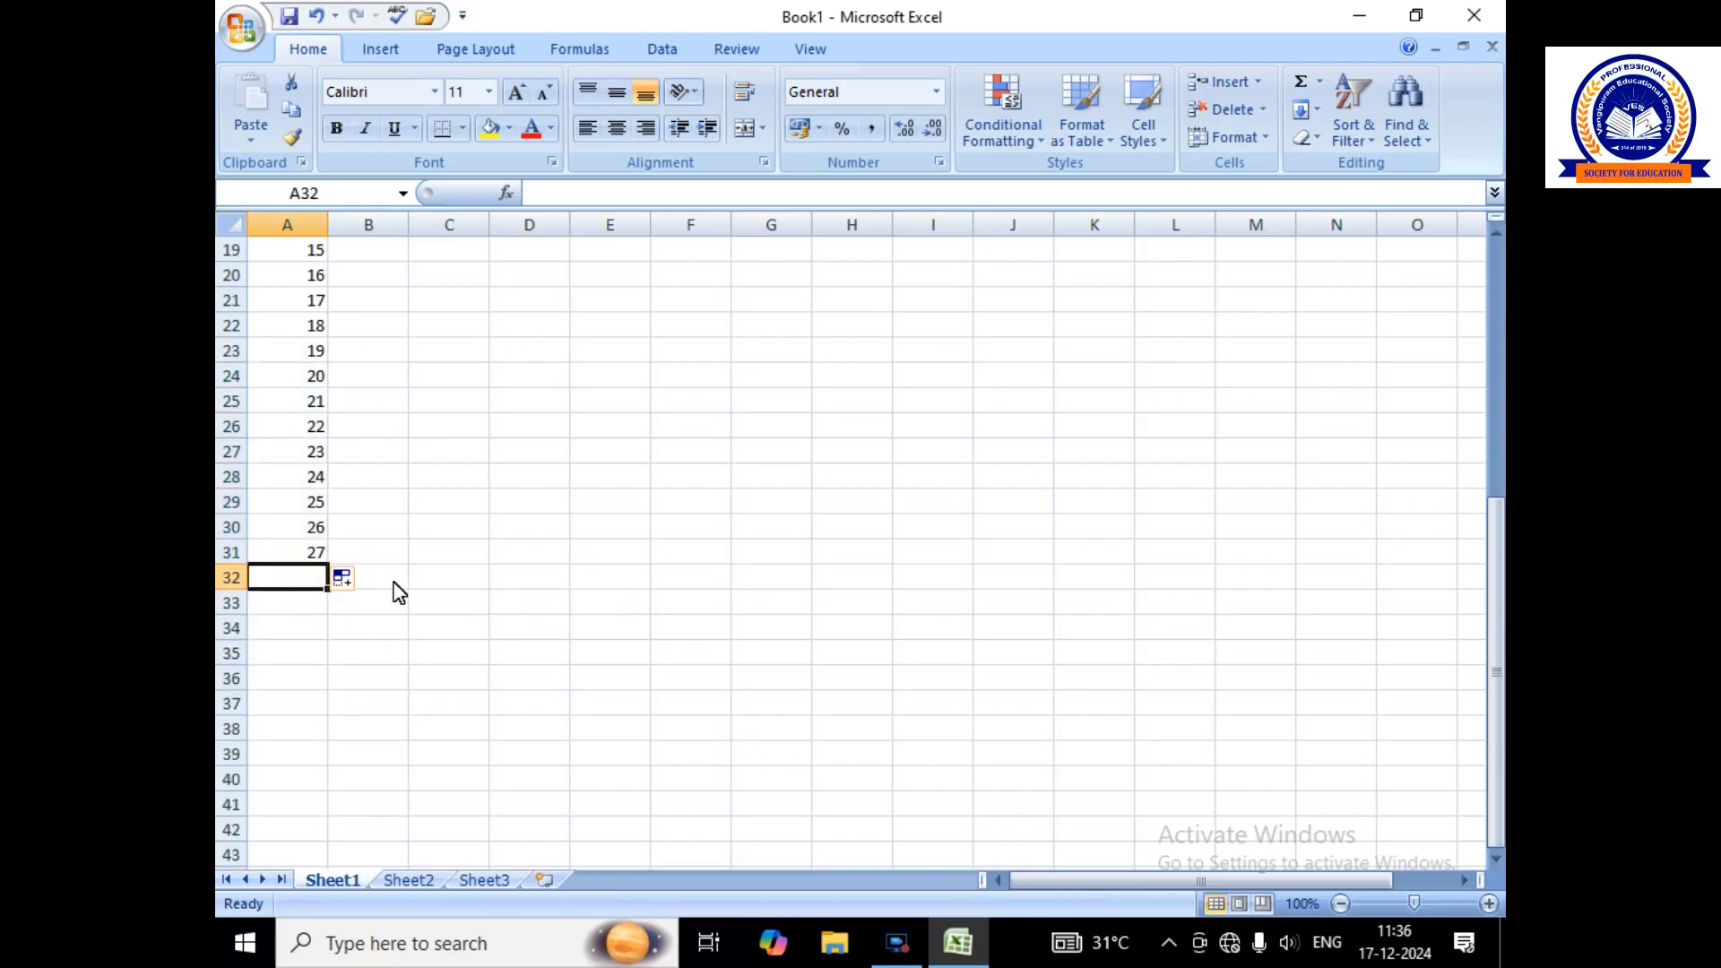
click(313, 608)
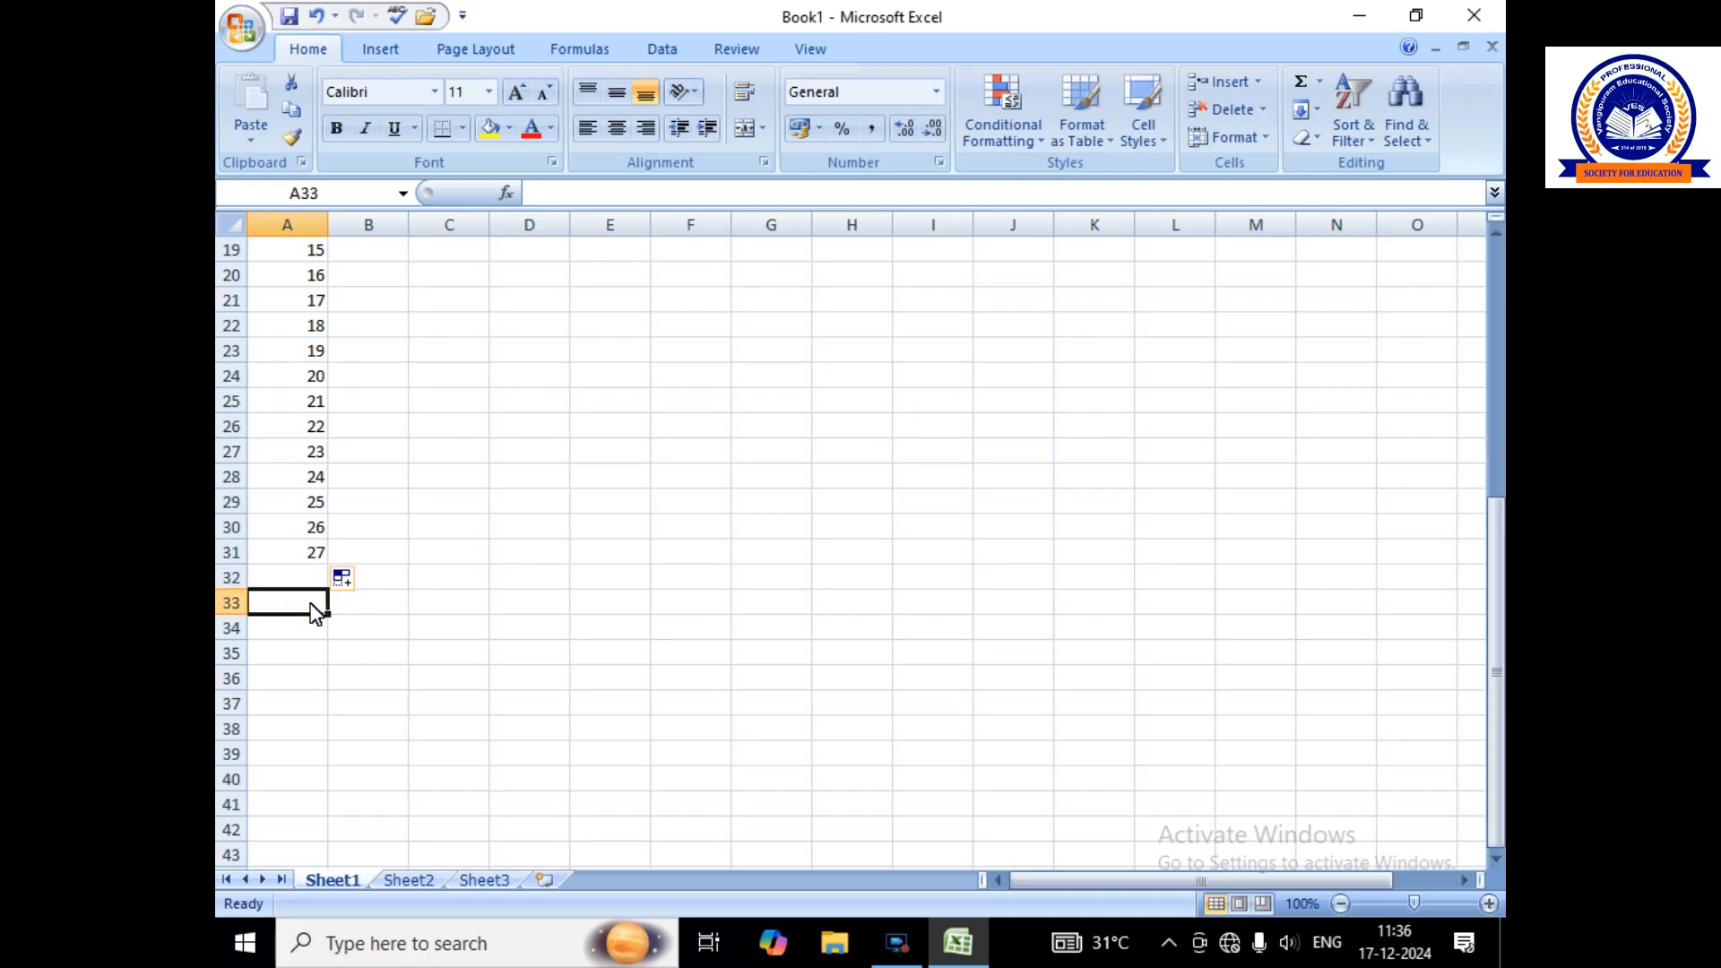
text(1)
click(313, 626)
text(2)
click(306, 654)
drag(309, 605, 311, 788)
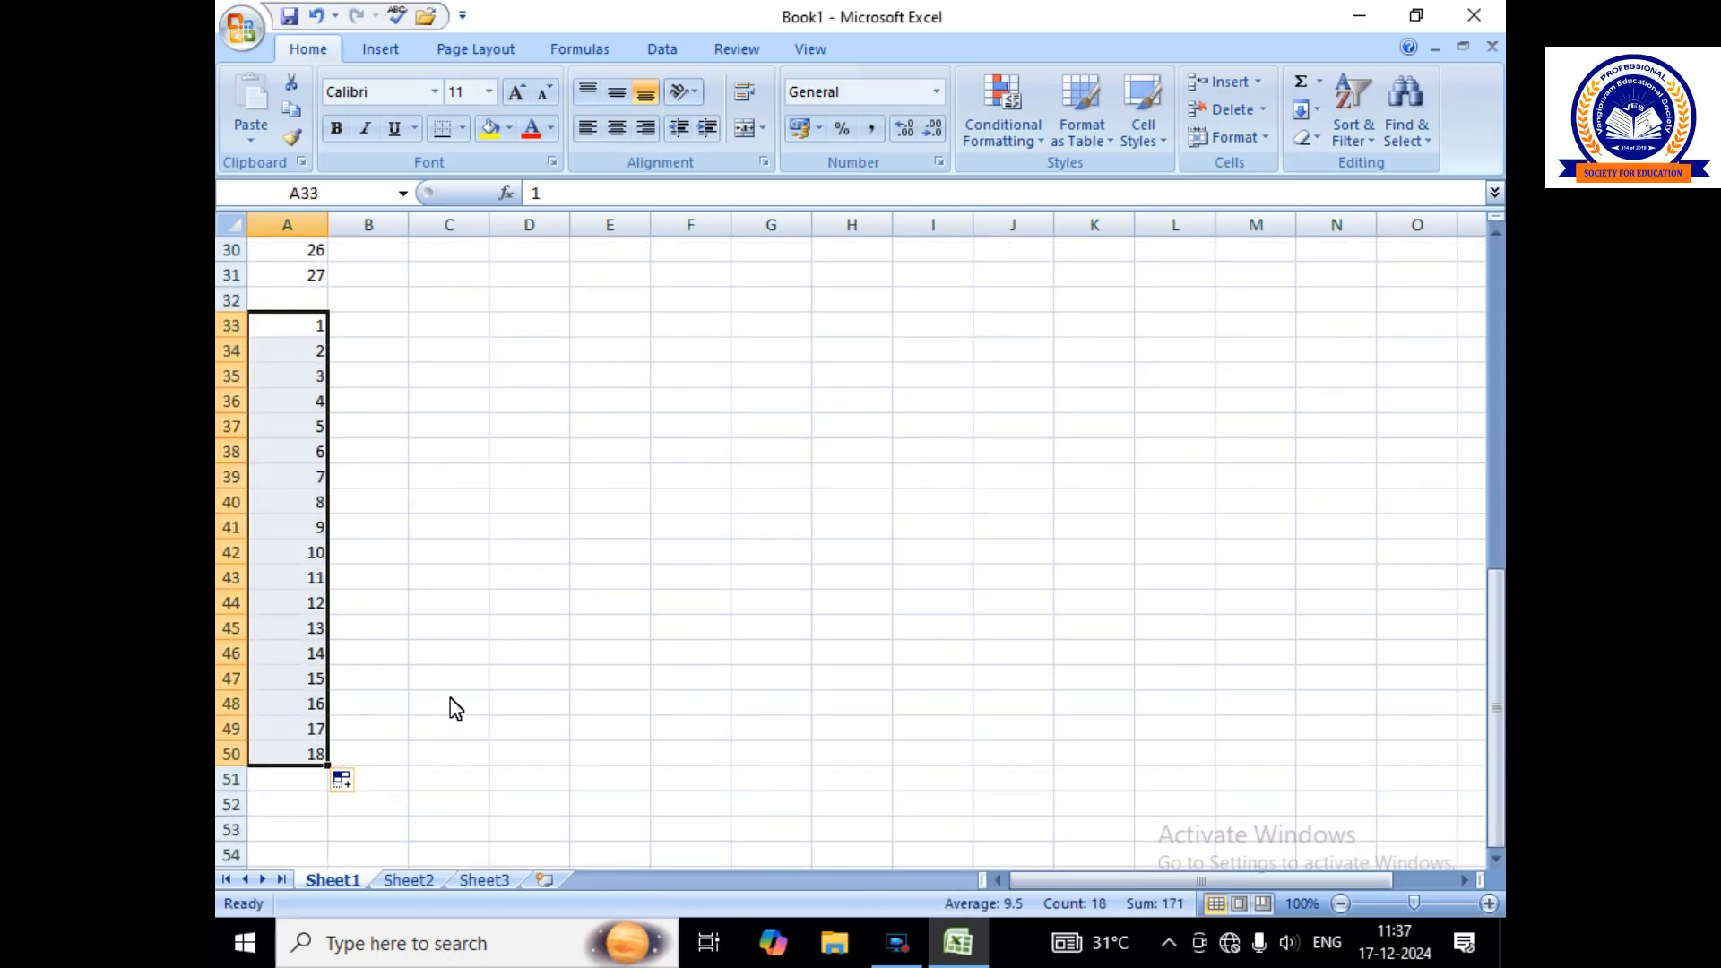
Start a third number series with 1 in A52 and 2 in A53, and fill it down to 10 in A61.
scroll(449, 707, down, 3)
click(309, 556)
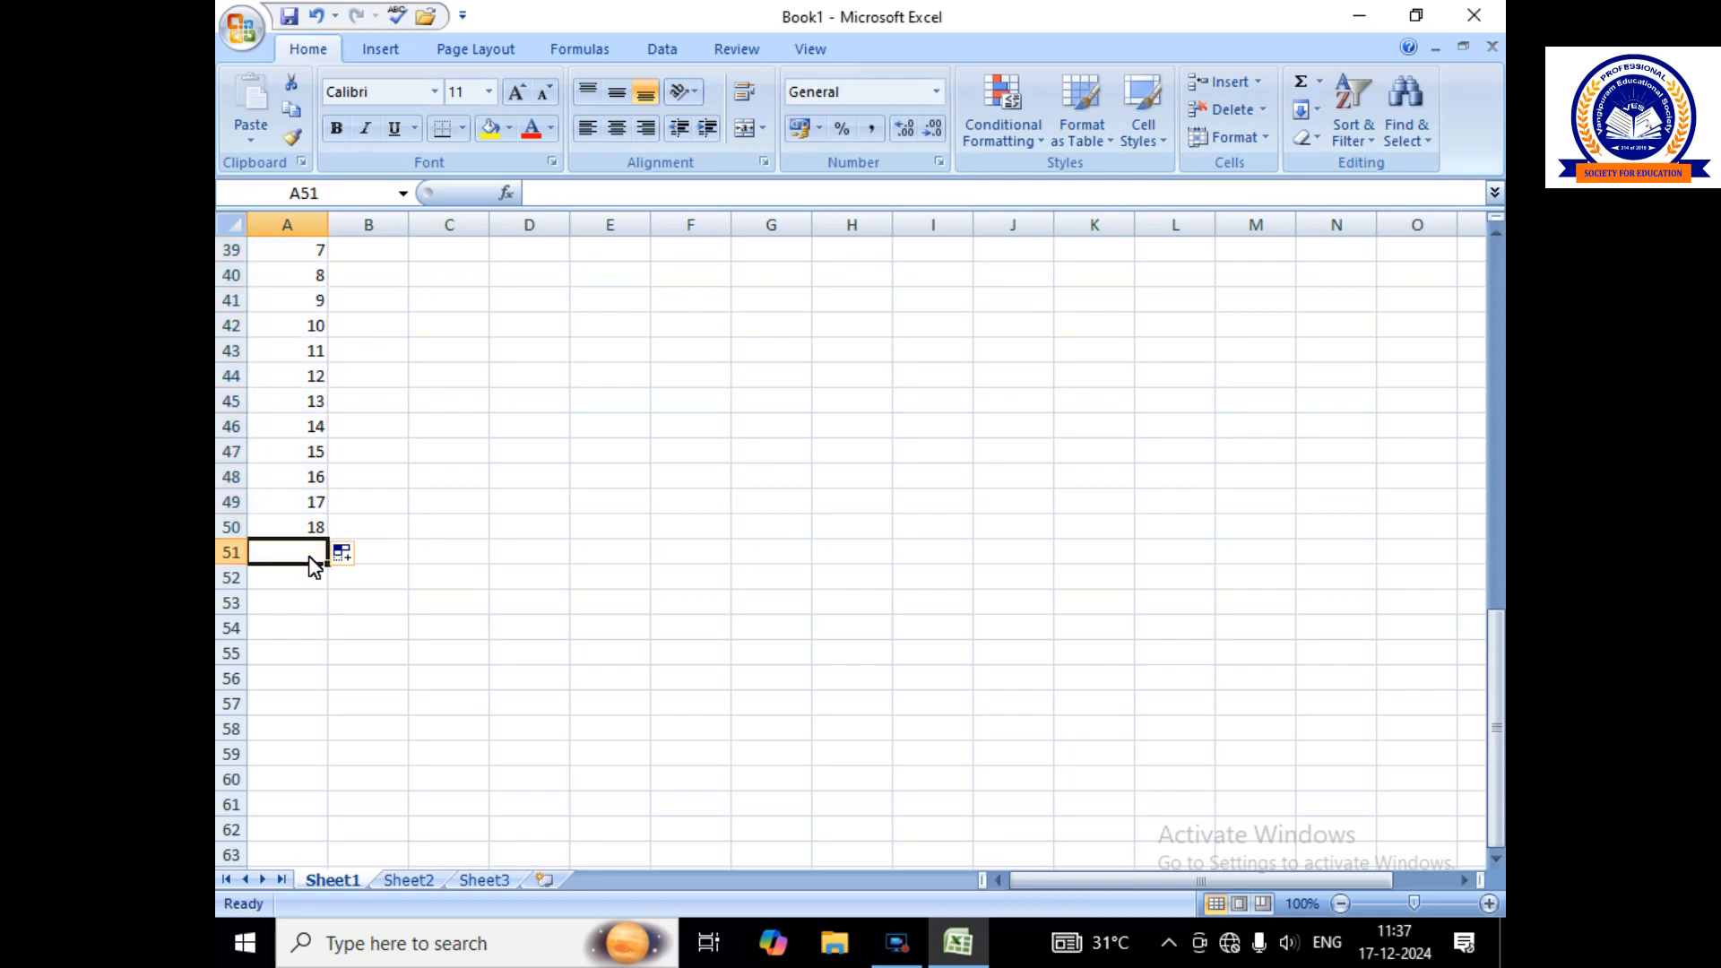
click(315, 581)
text(1)
key(Return)
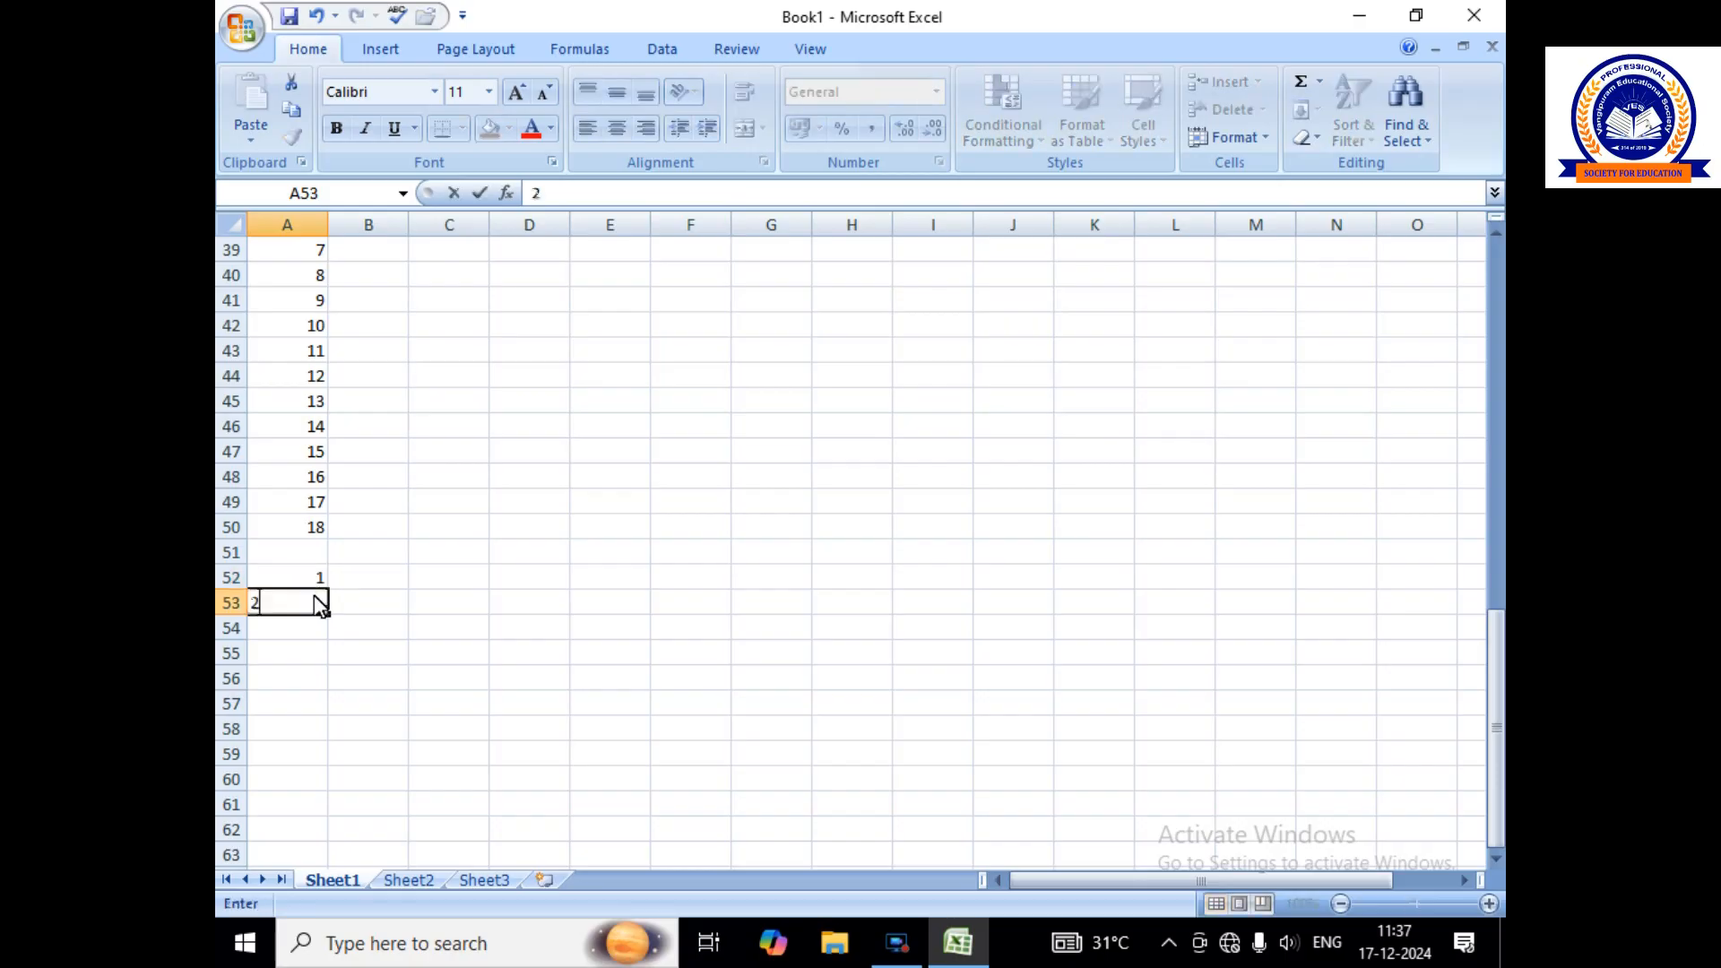
click(317, 575)
drag(312, 581, 332, 818)
Center and wrap the NAME OF THE CANDIDATE header in B4, and widen column B to fit the word CANDIDATE.
scroll(428, 657, up, 13)
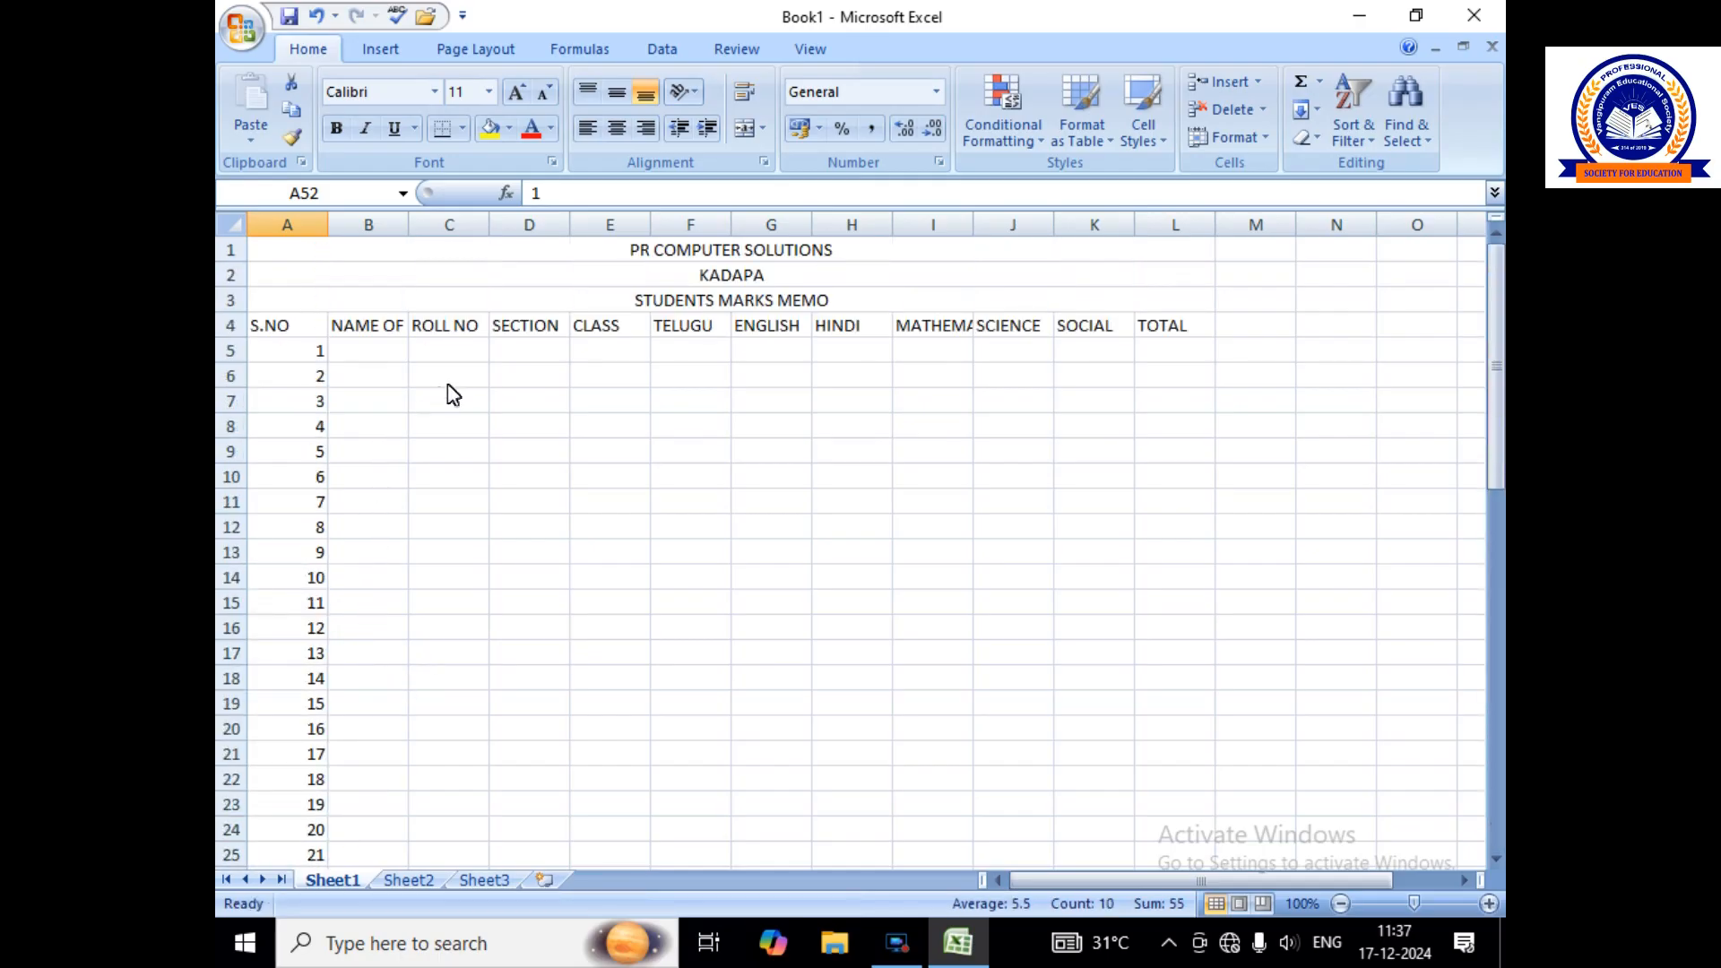
click(381, 331)
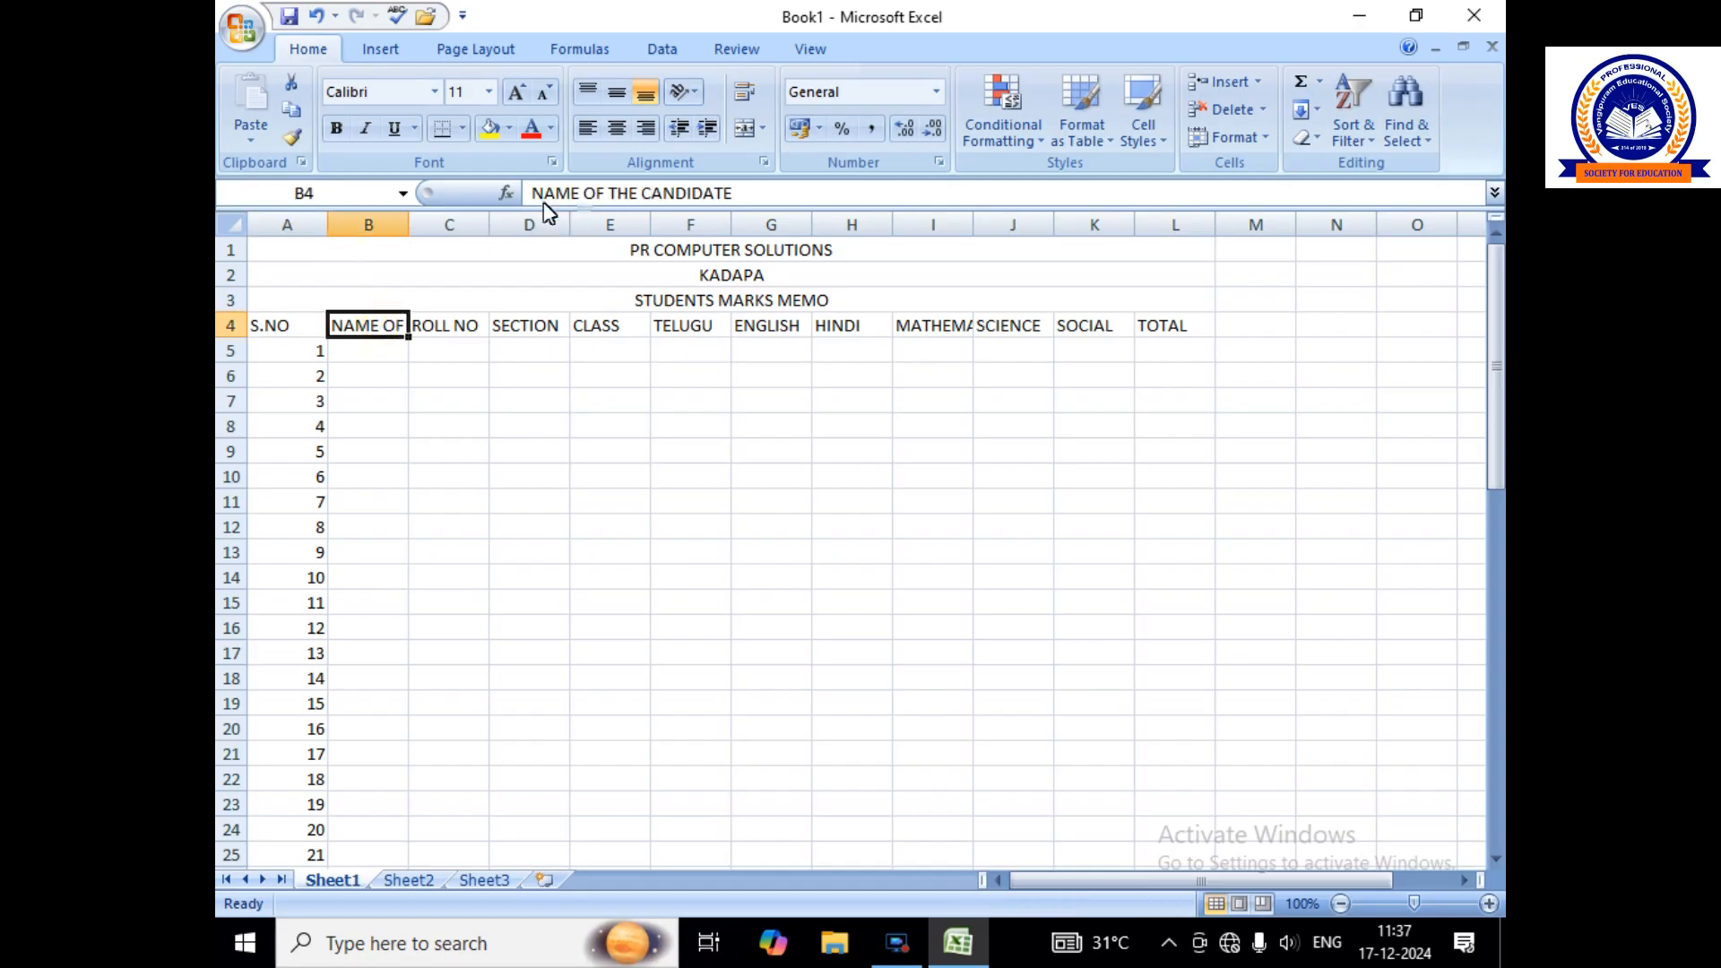
click(744, 128)
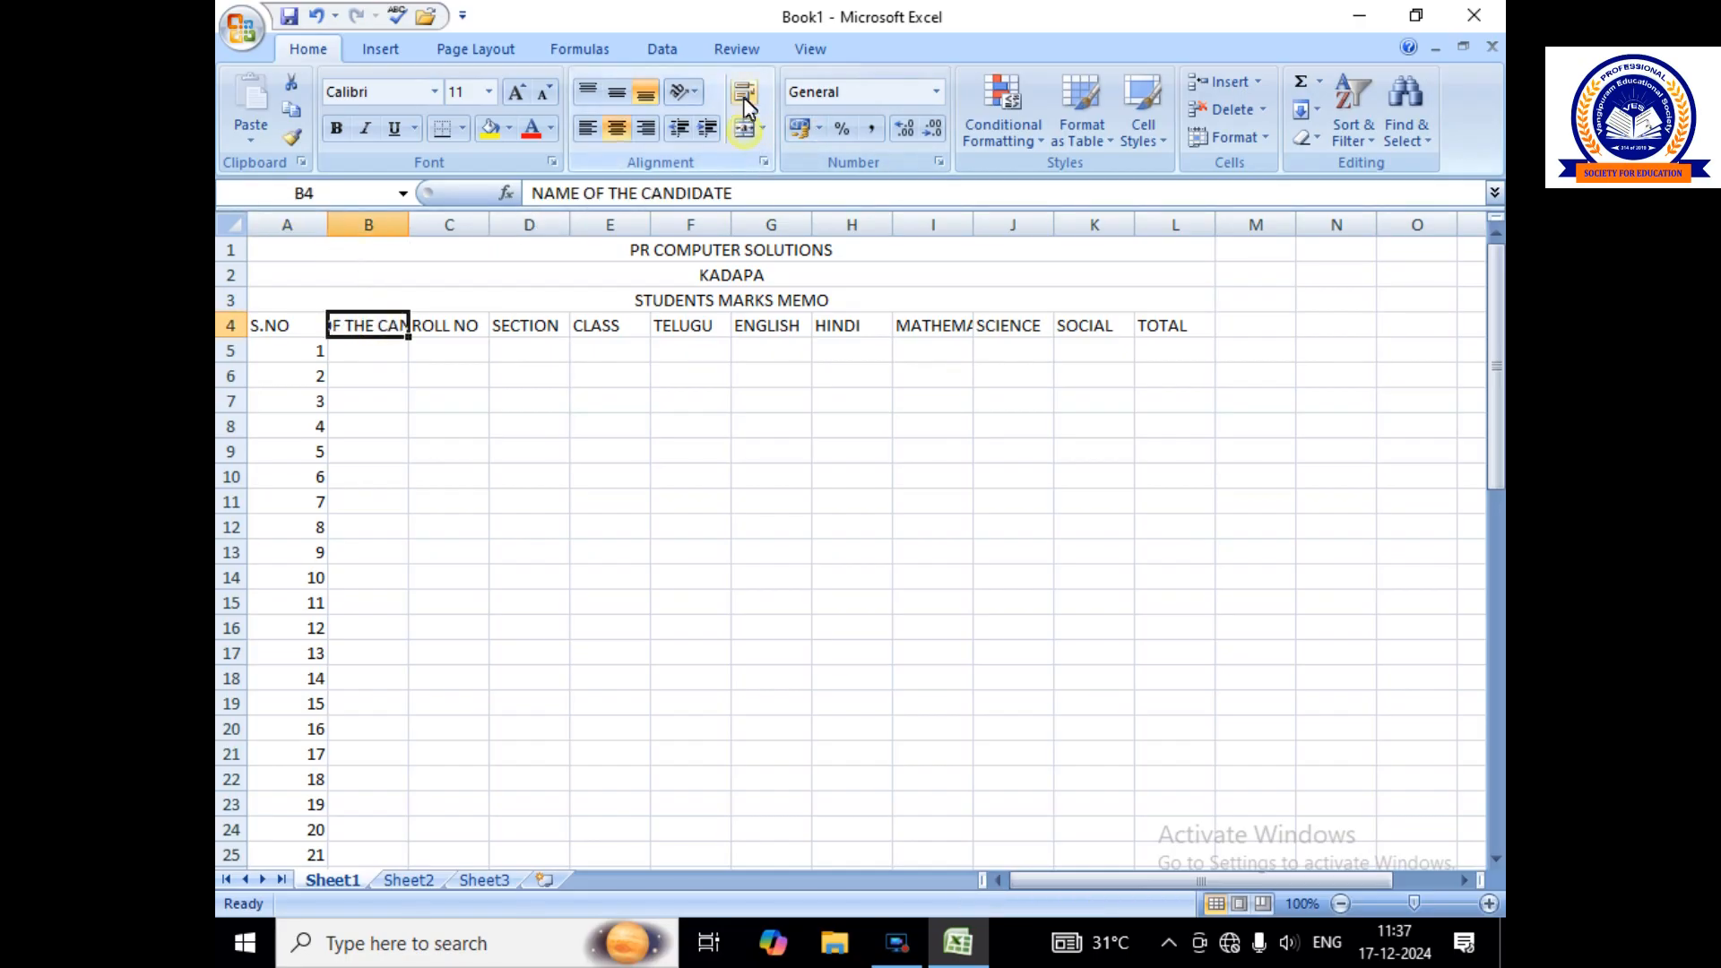
click(745, 92)
drag(408, 225, 438, 219)
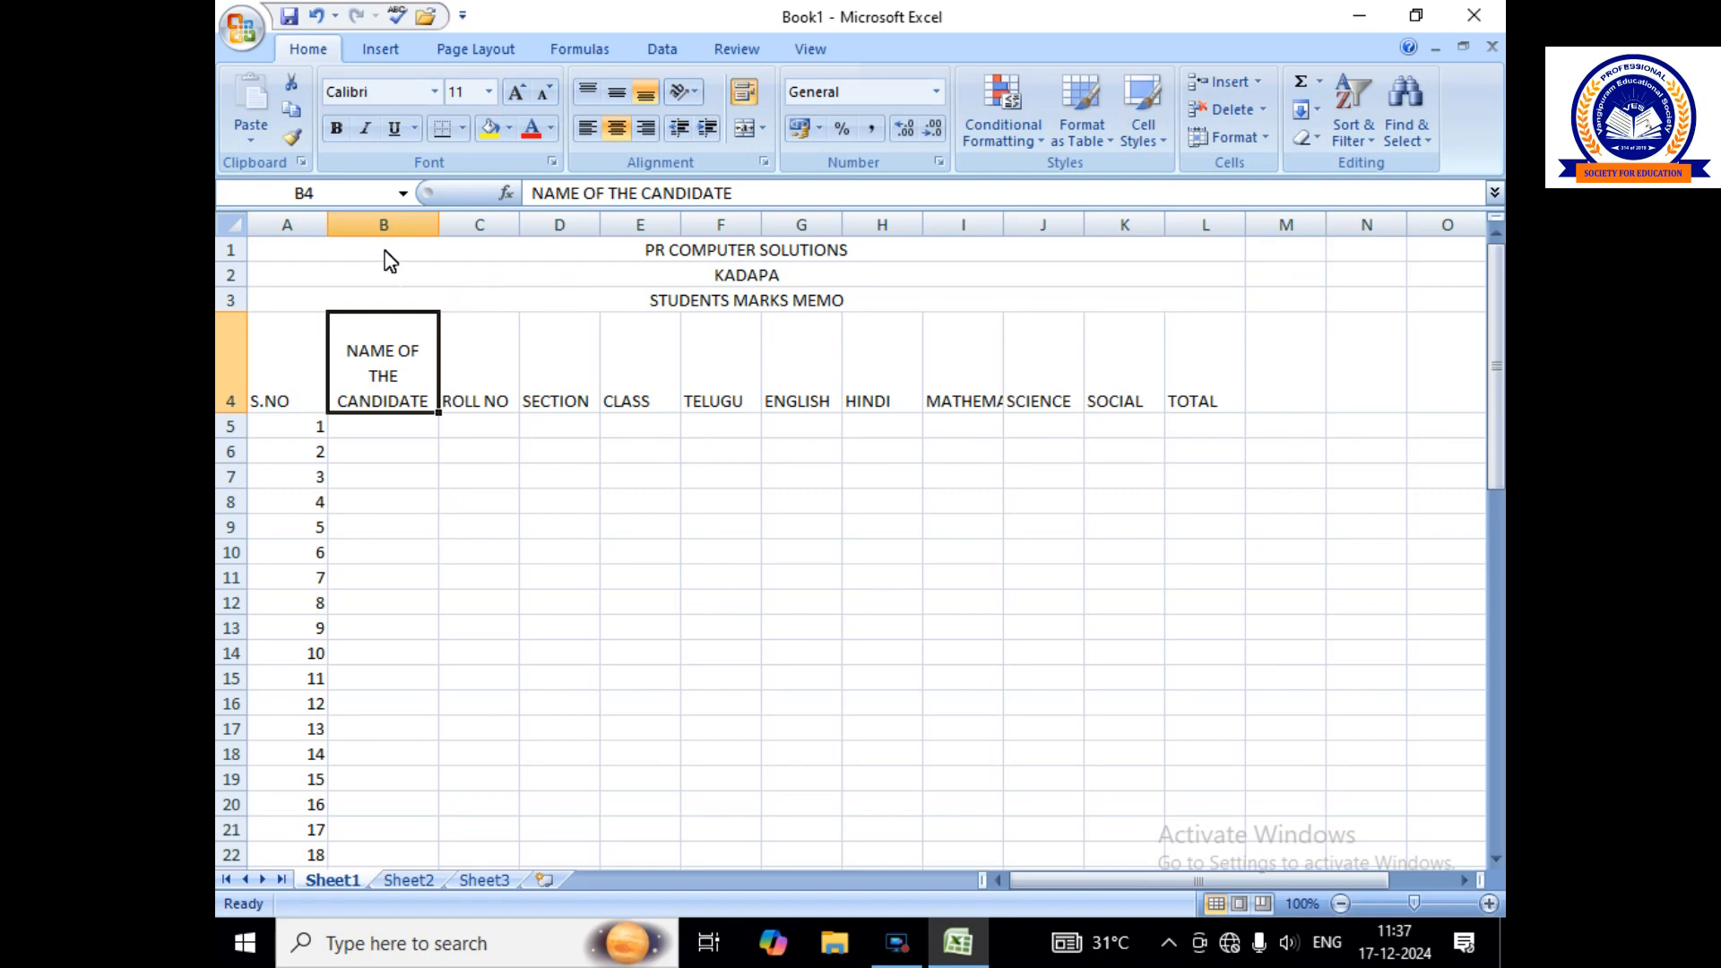
Check the marks memo's titles and column headers up close in the print preview, and return to the sheet.
click(241, 28)
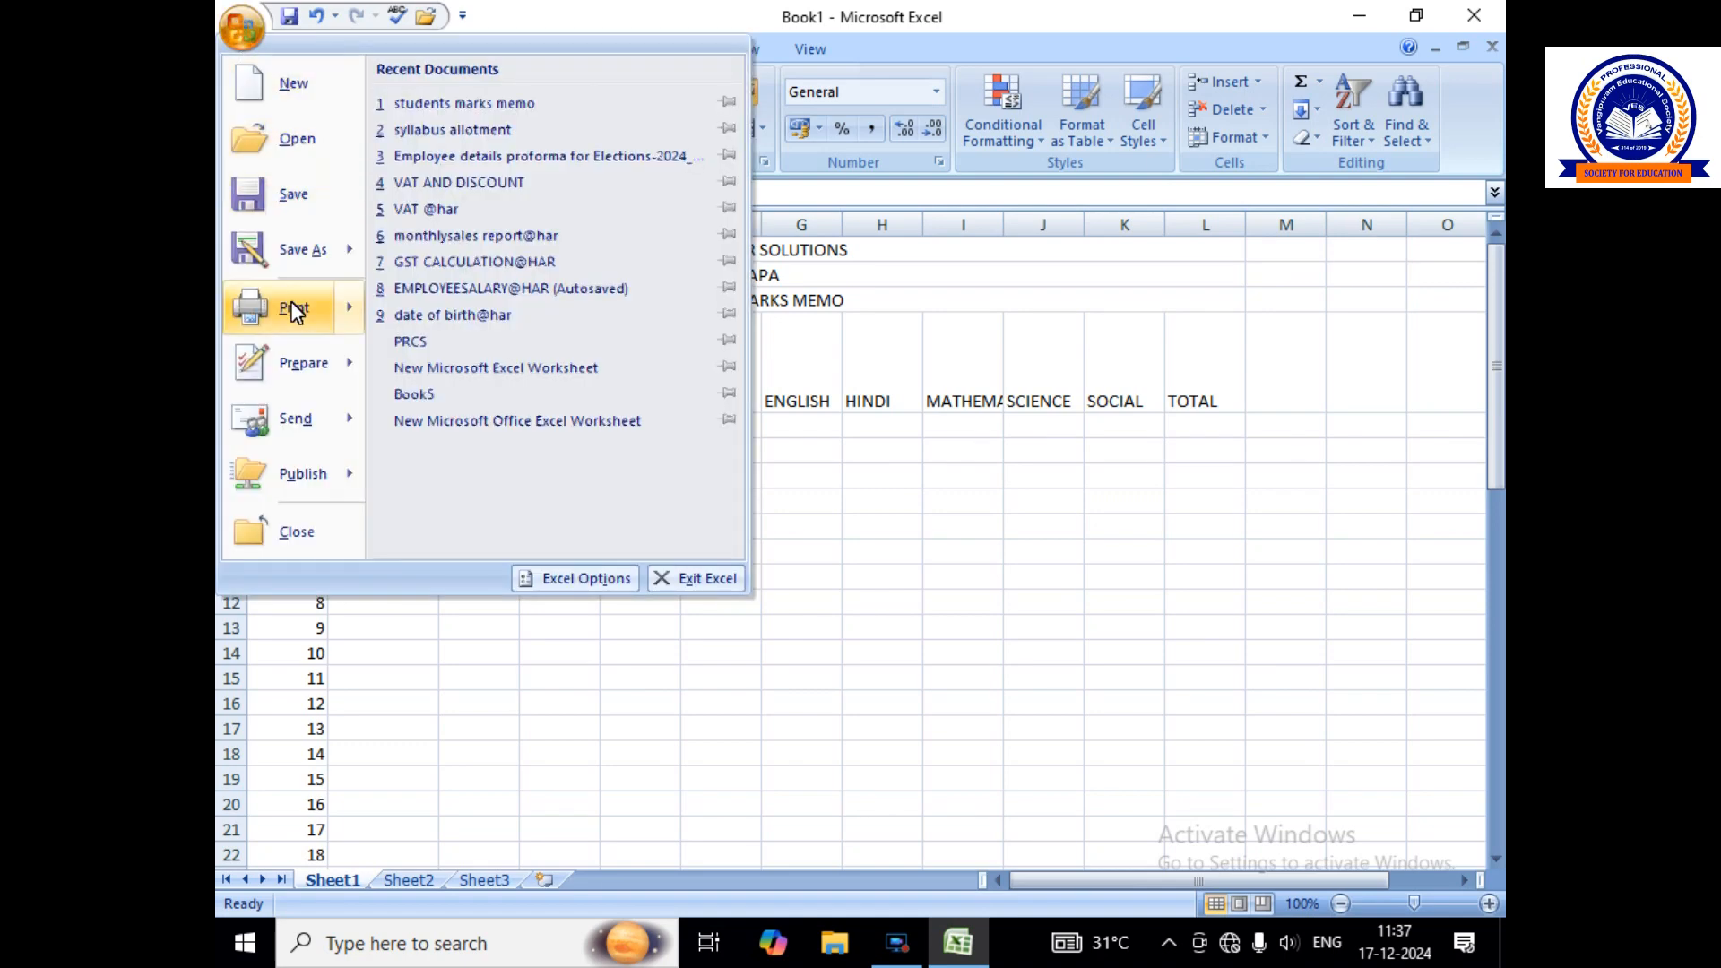
mouse_move(292, 305)
click(508, 274)
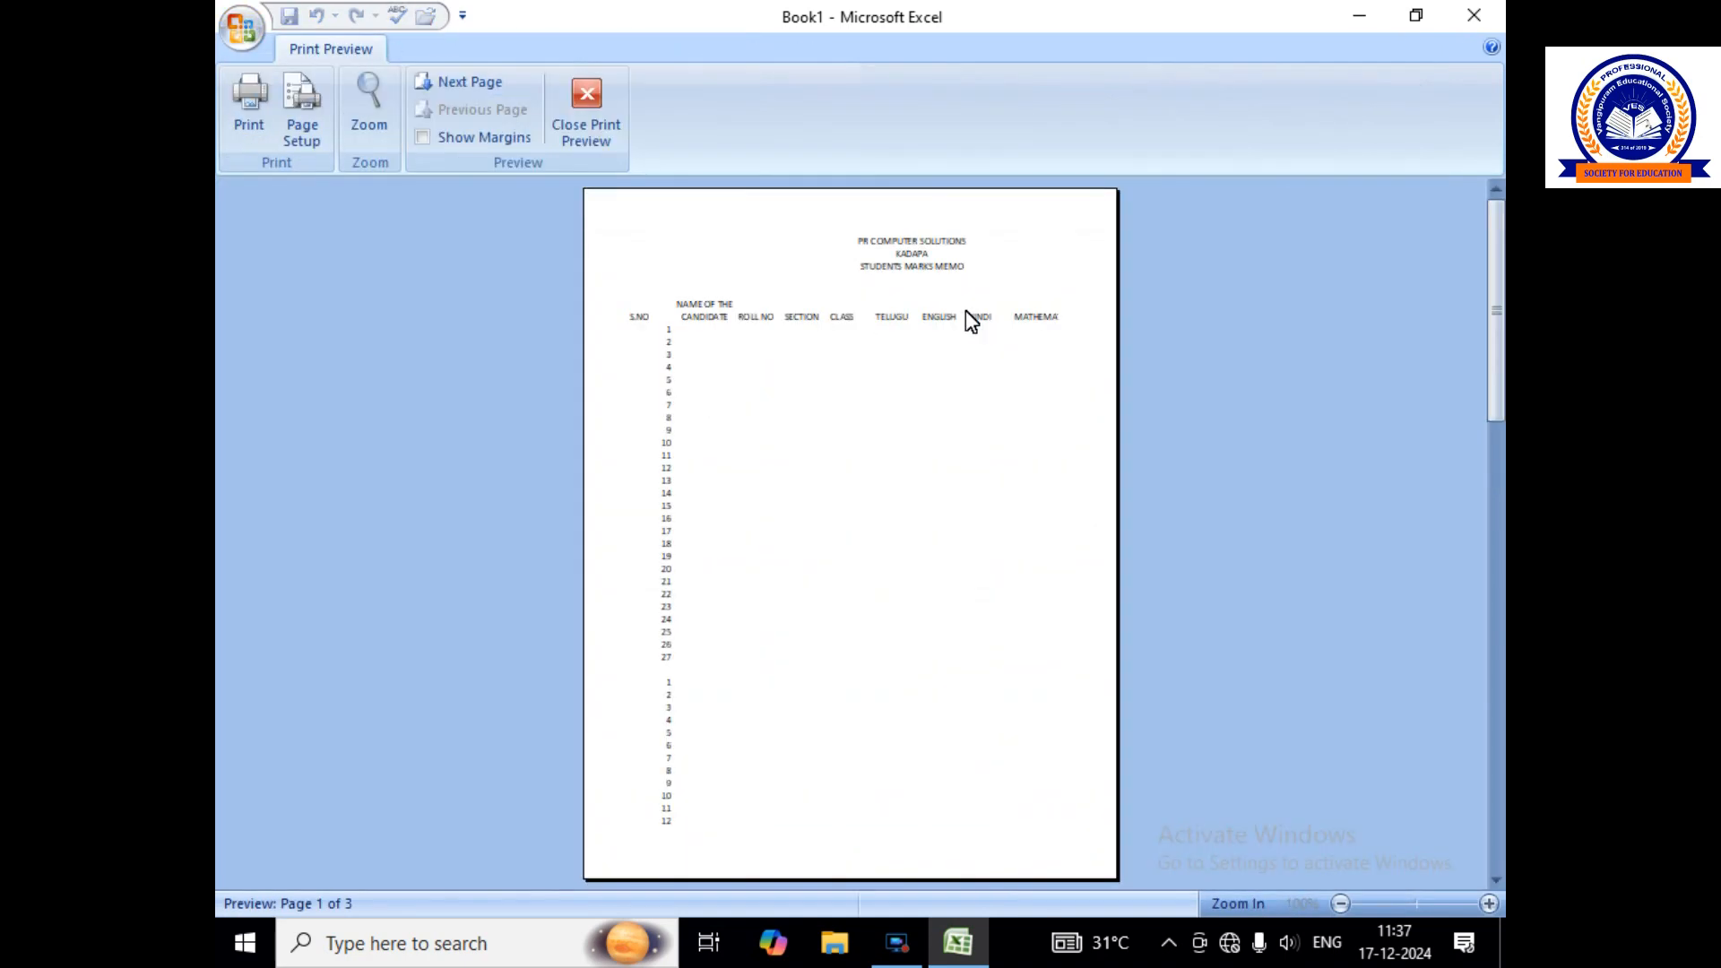
click(964, 320)
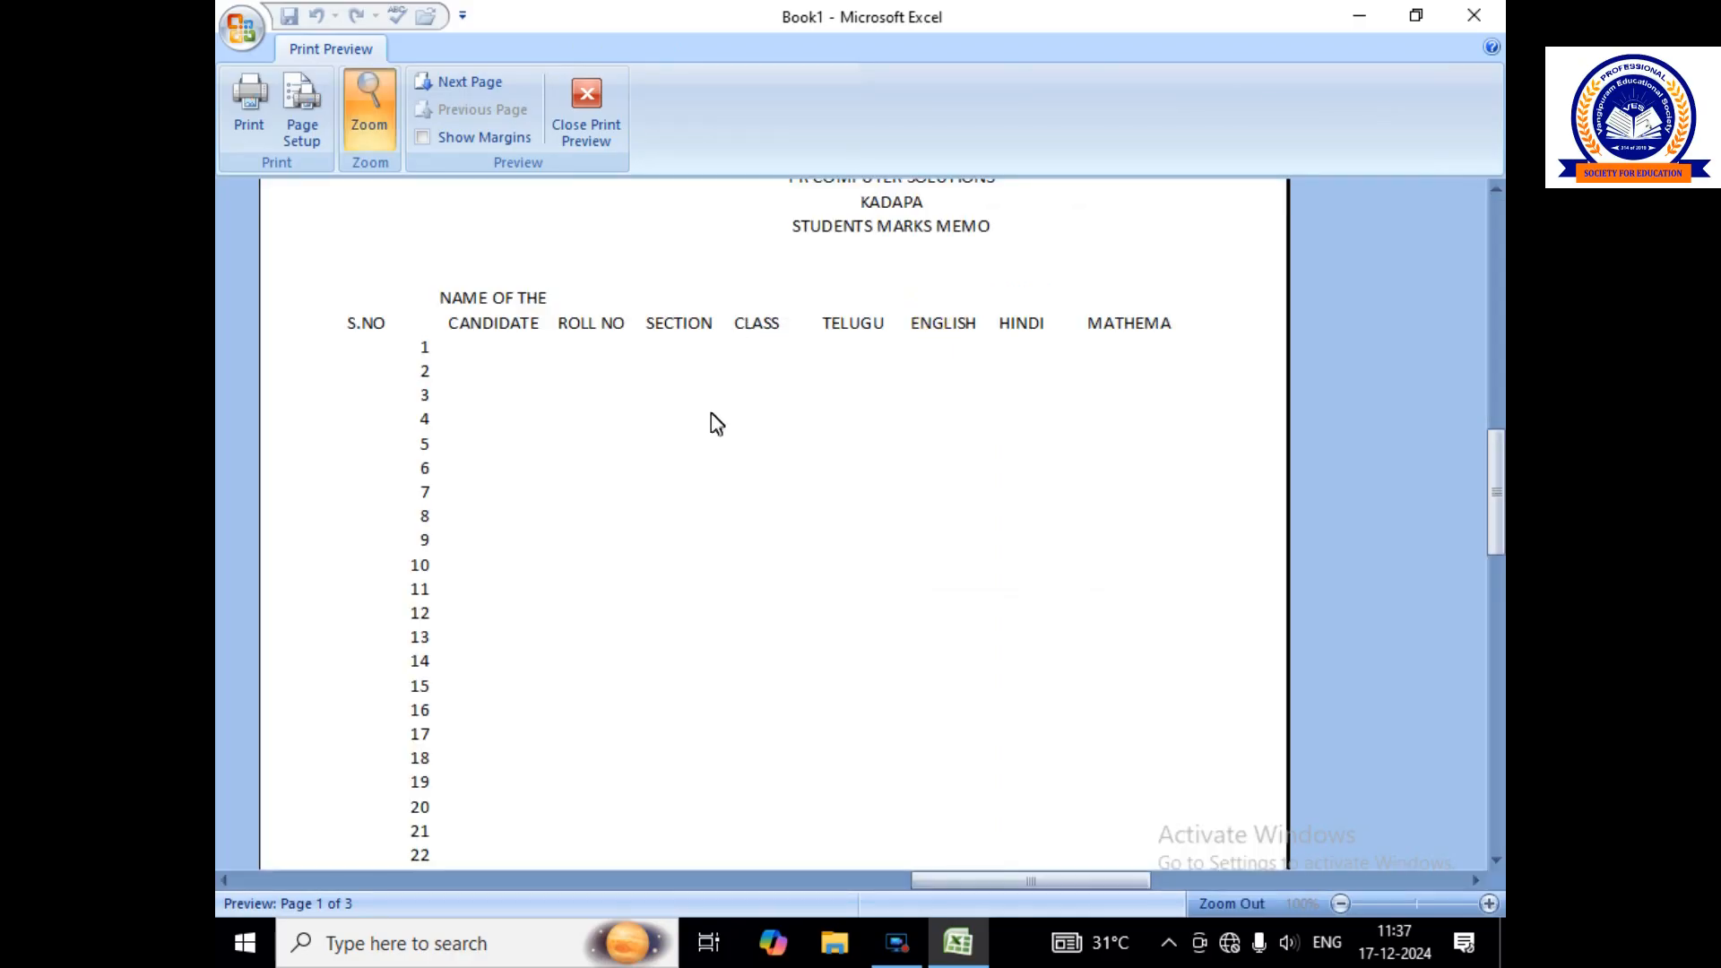
scroll(717, 421, up, 1)
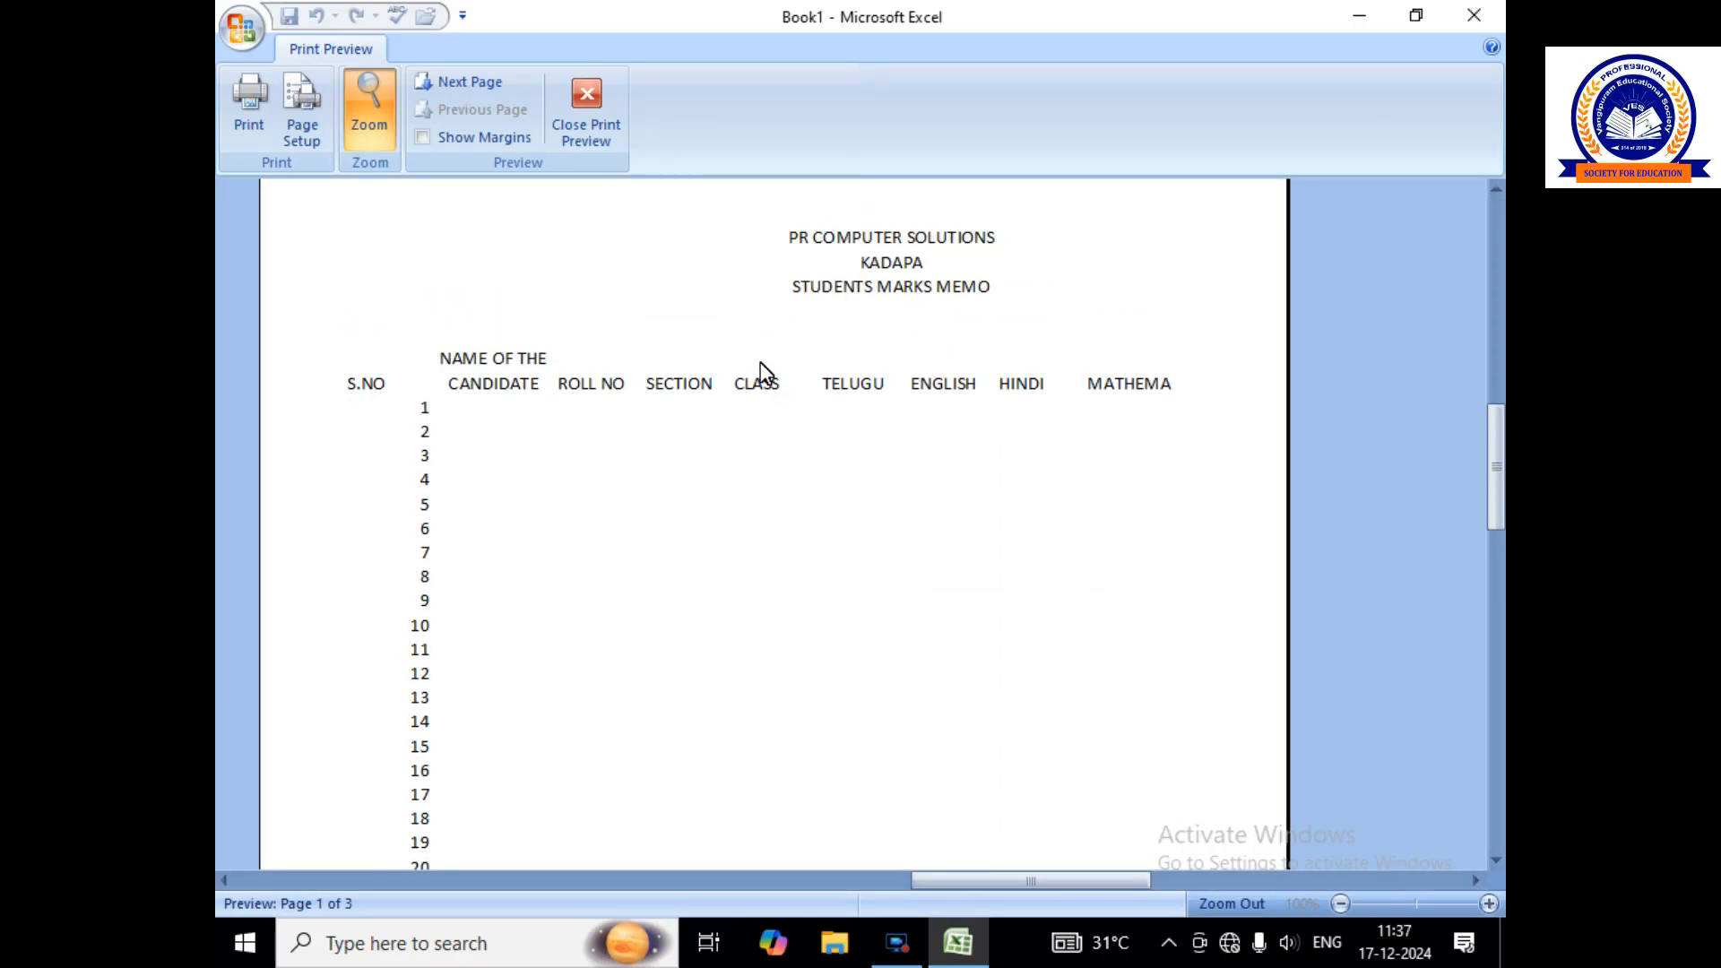
click(591, 98)
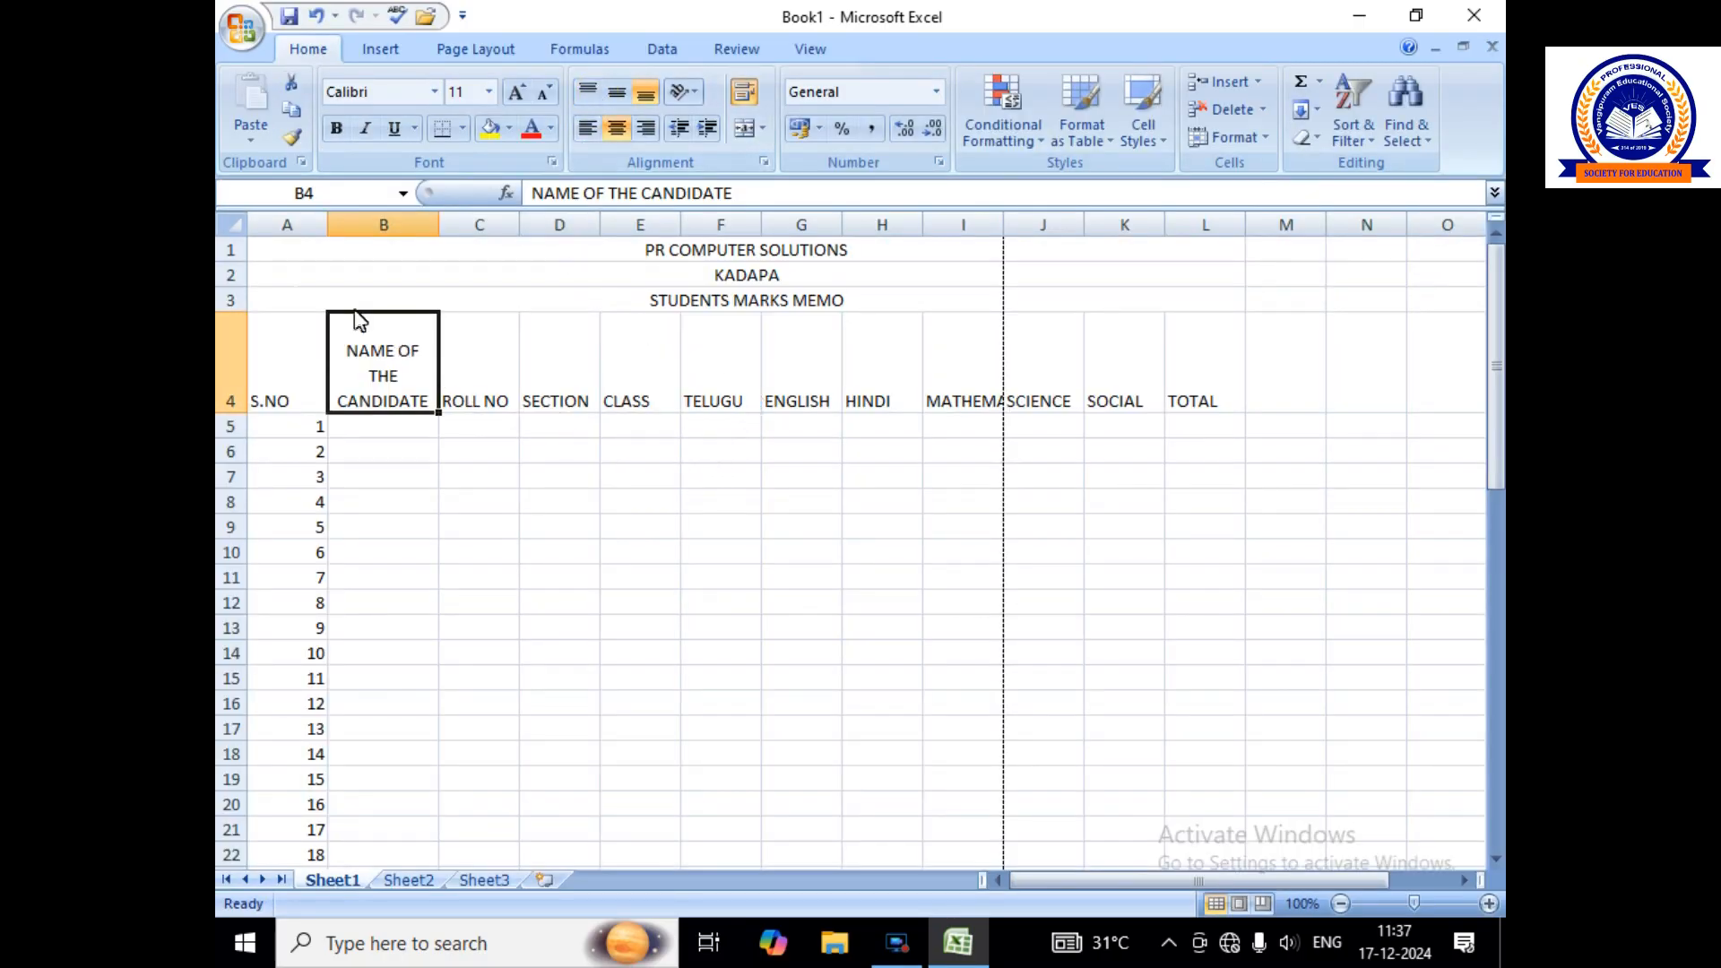
Apply all borders to the marks memo table from A1 to L31.
drag(269, 258, 507, 832)
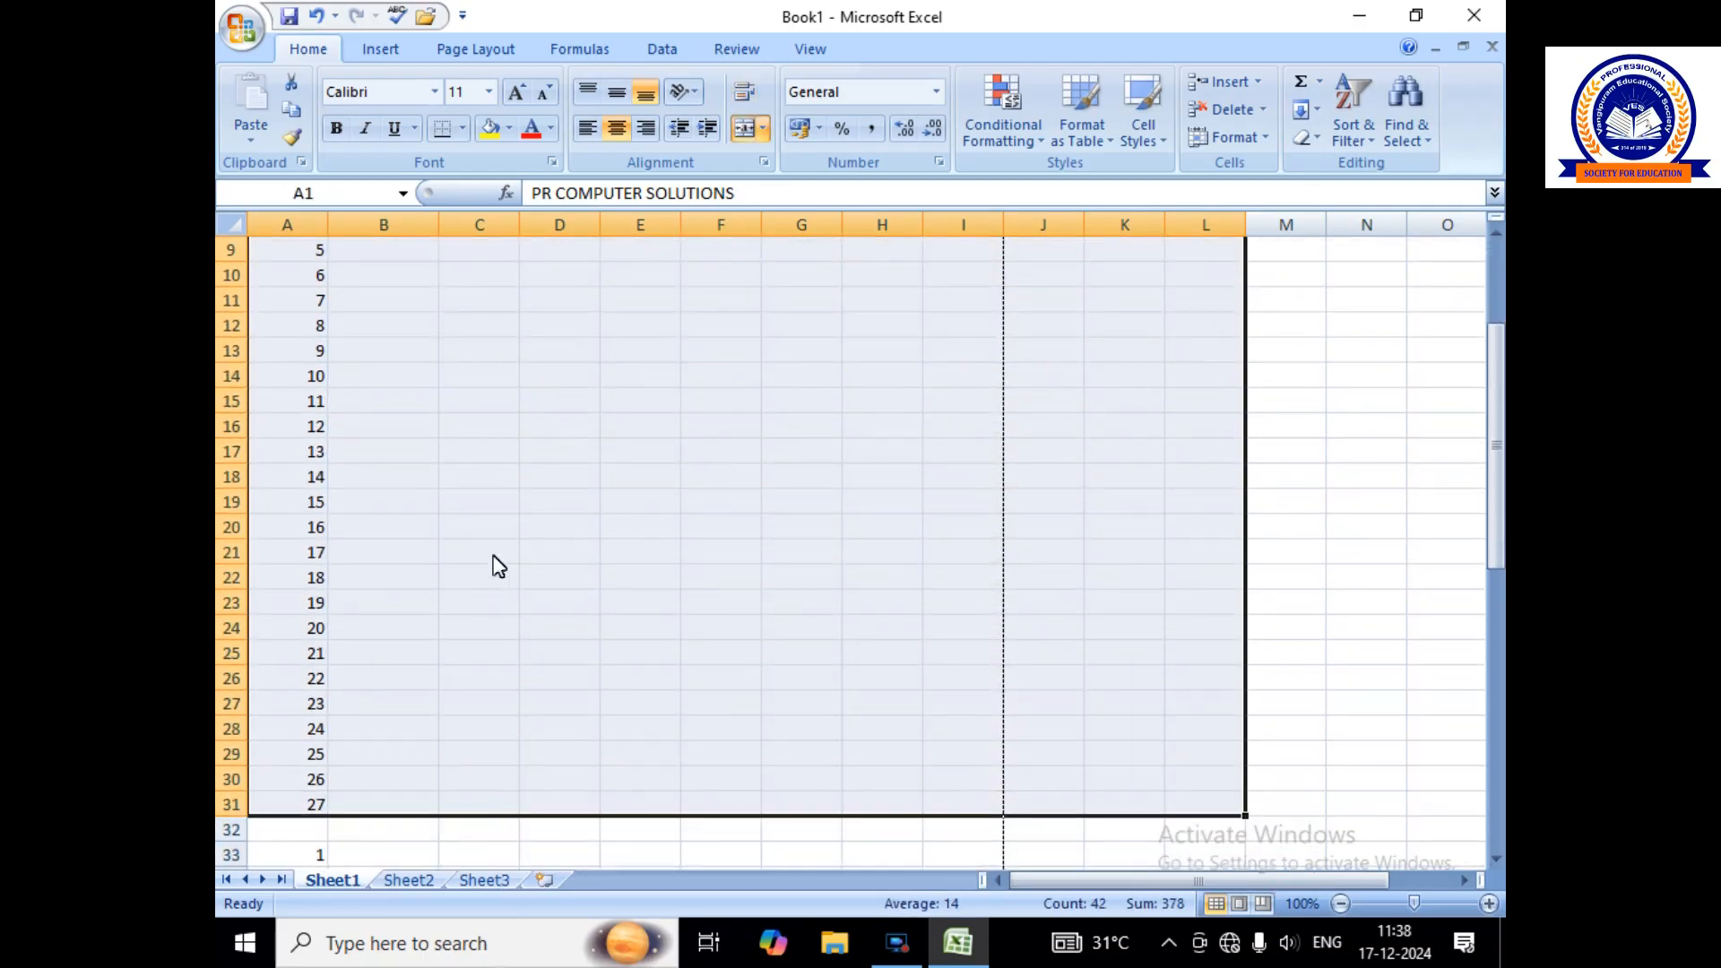
scroll(491, 566, up, 3)
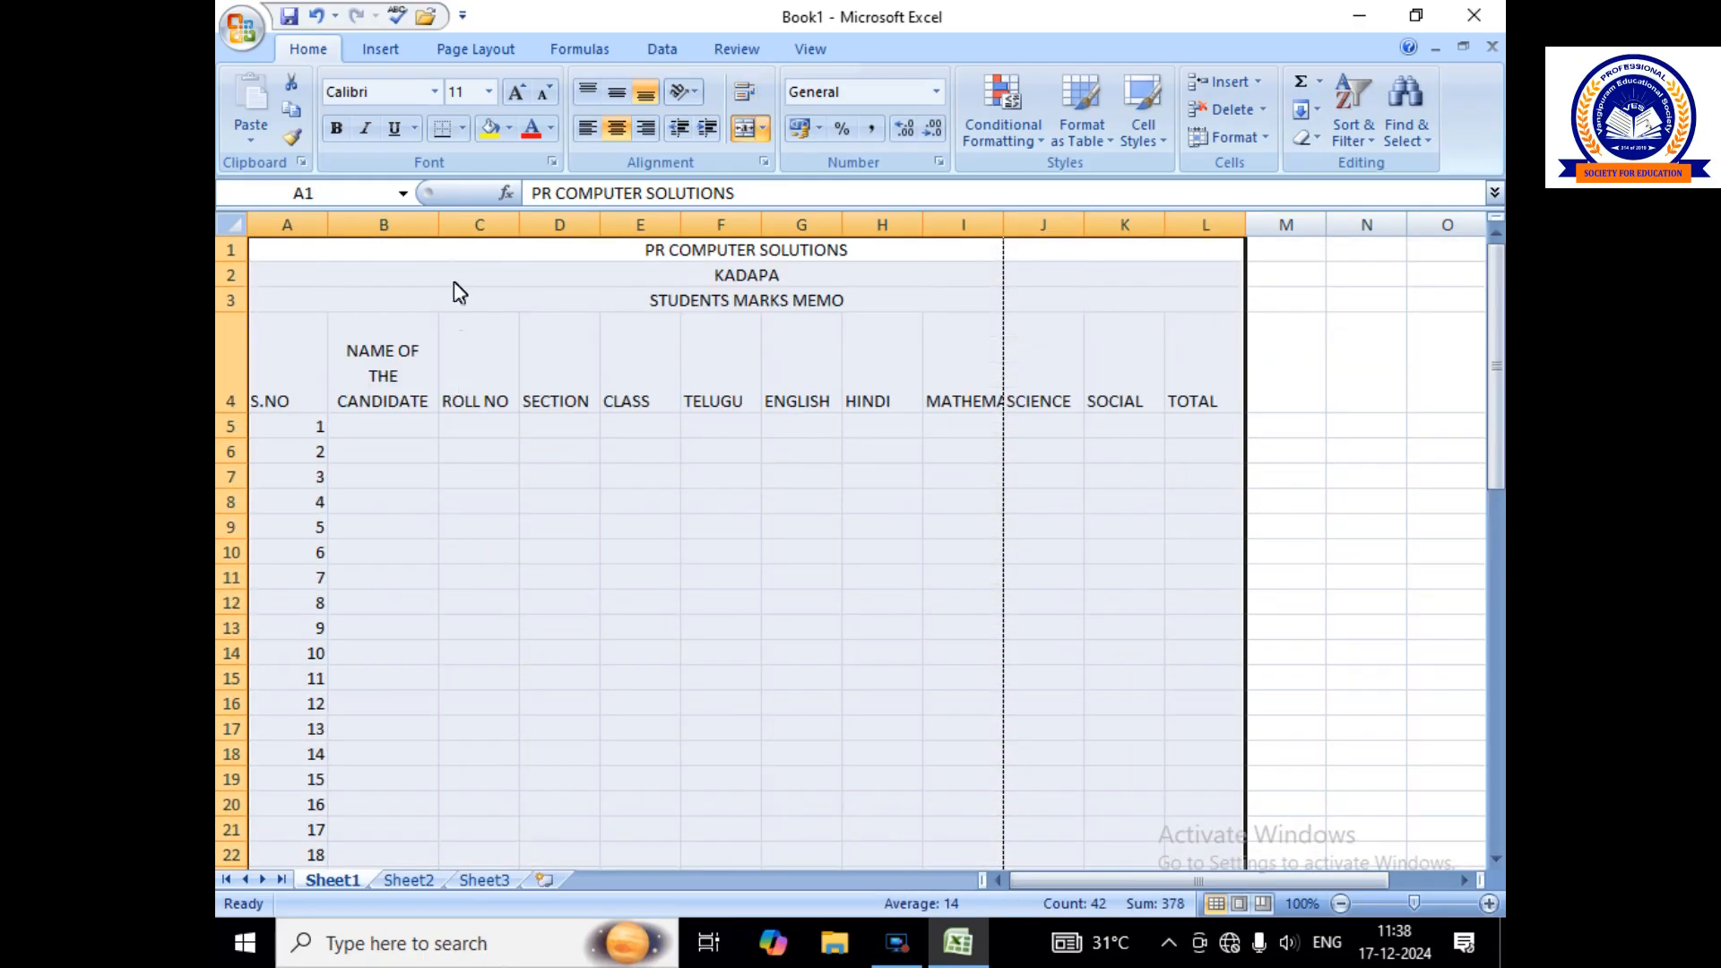
click(464, 128)
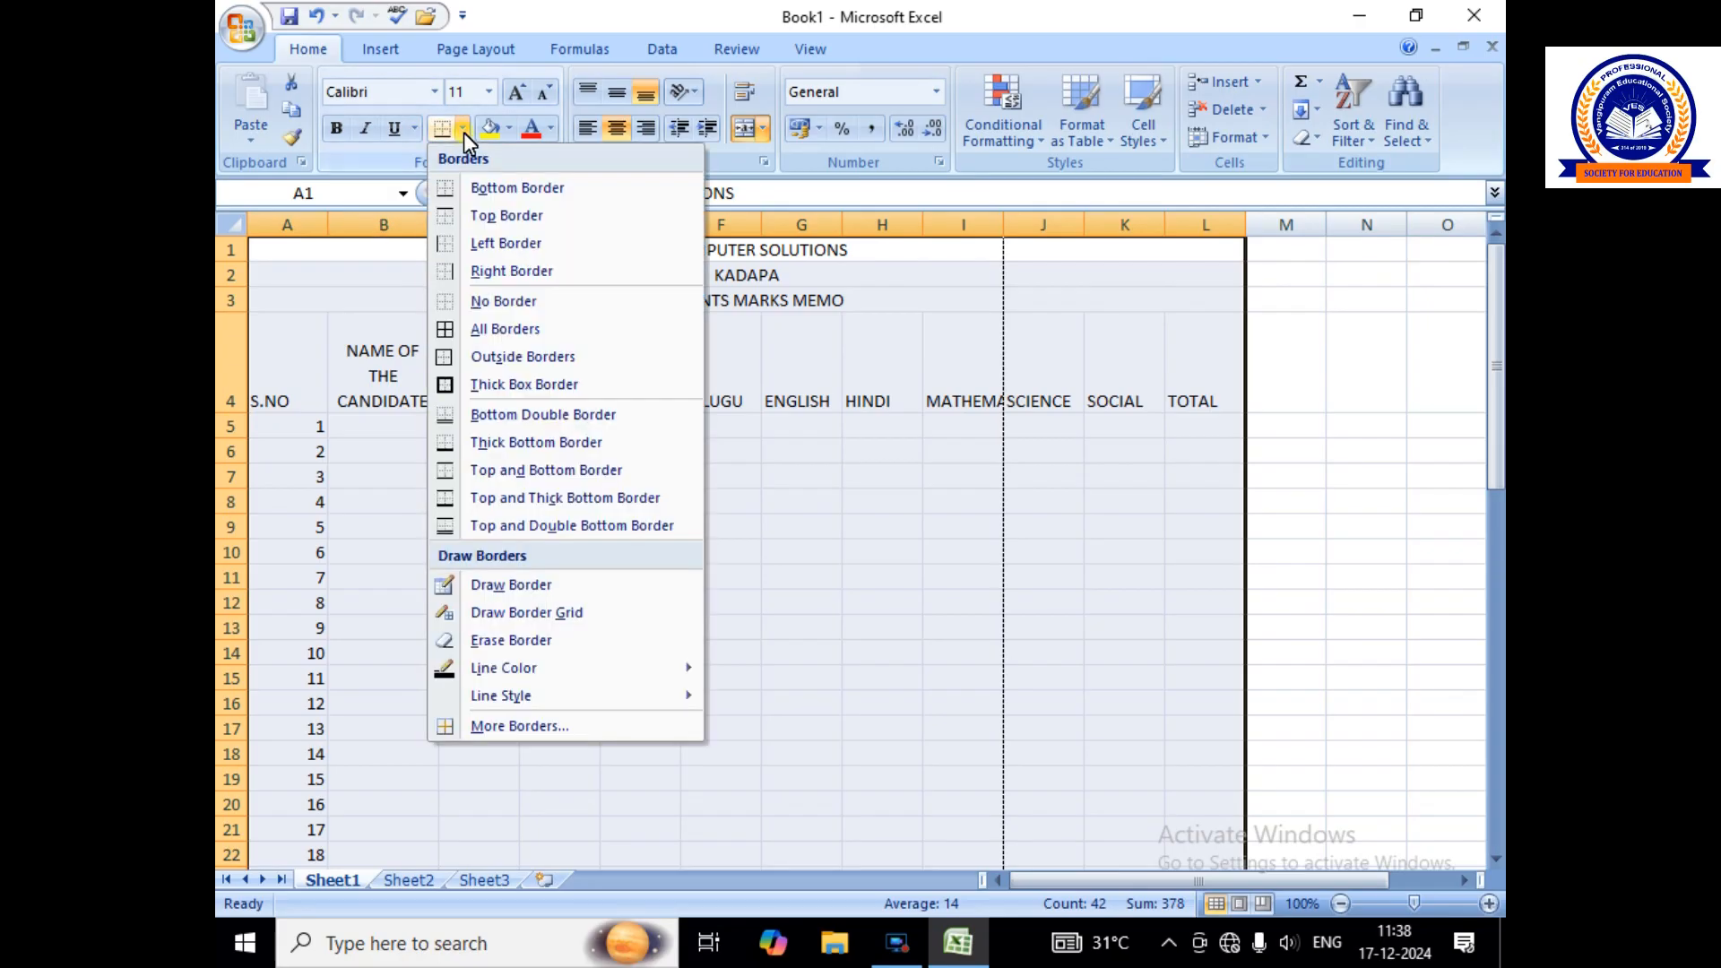
click(517, 331)
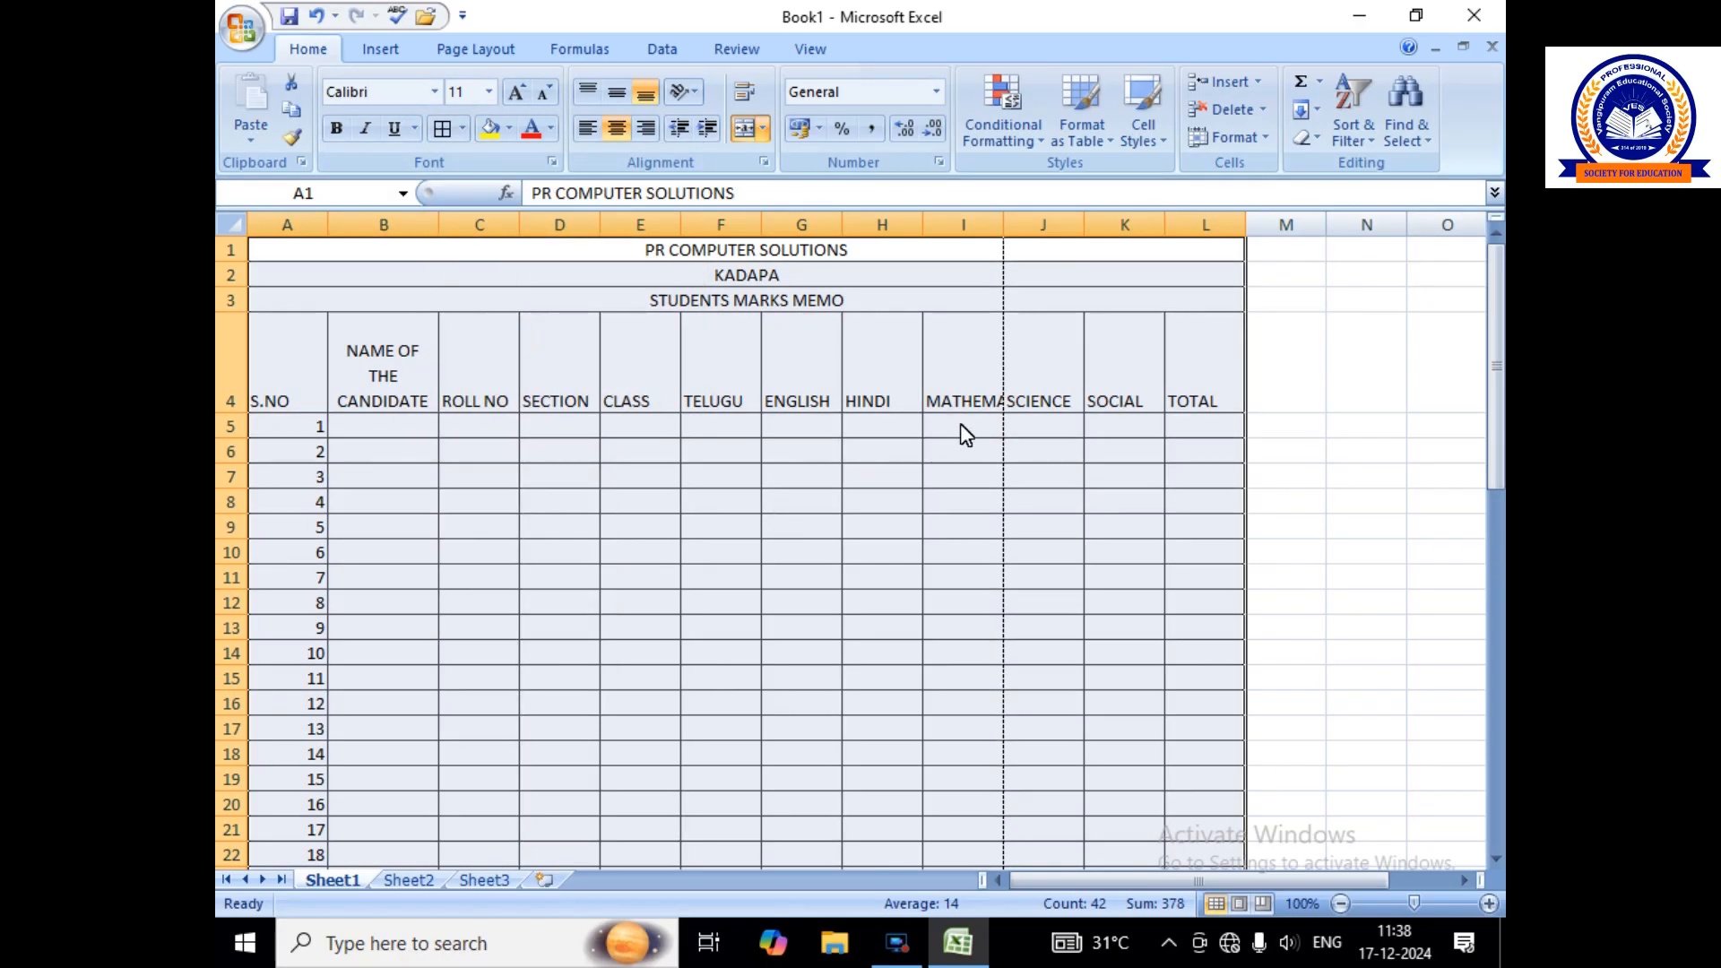
Show the page margins in the print preview and move the left and right margins outward, close to the page edges.
click(240, 30)
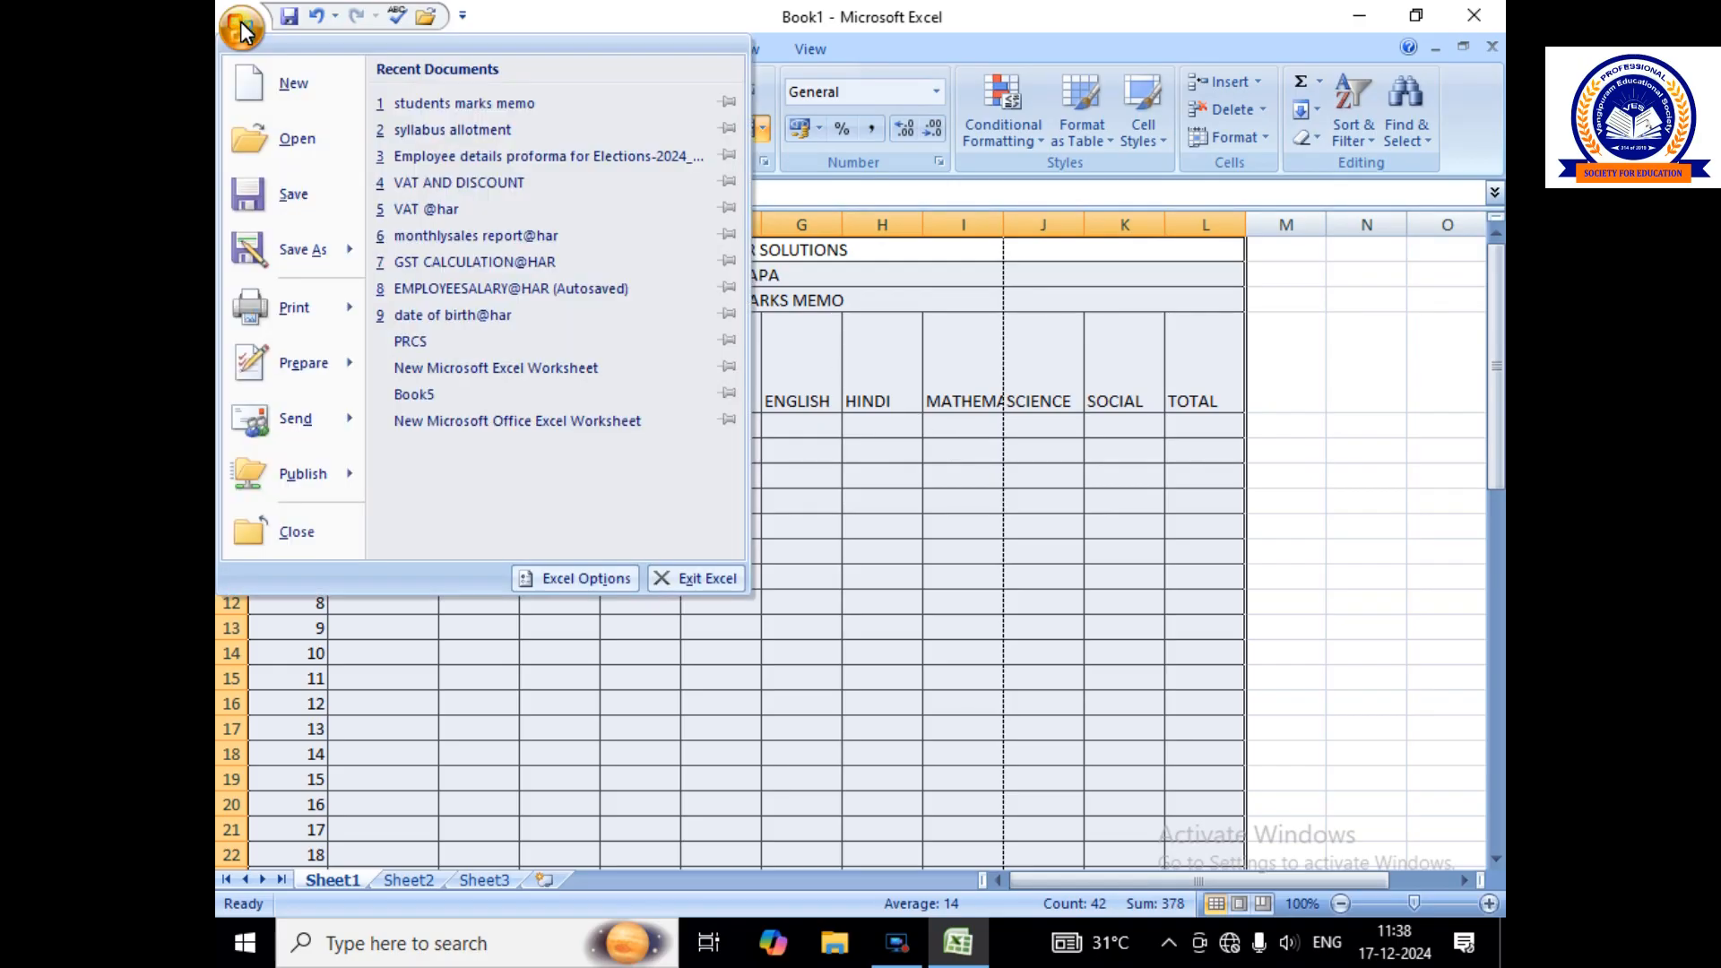
mouse_move(285, 327)
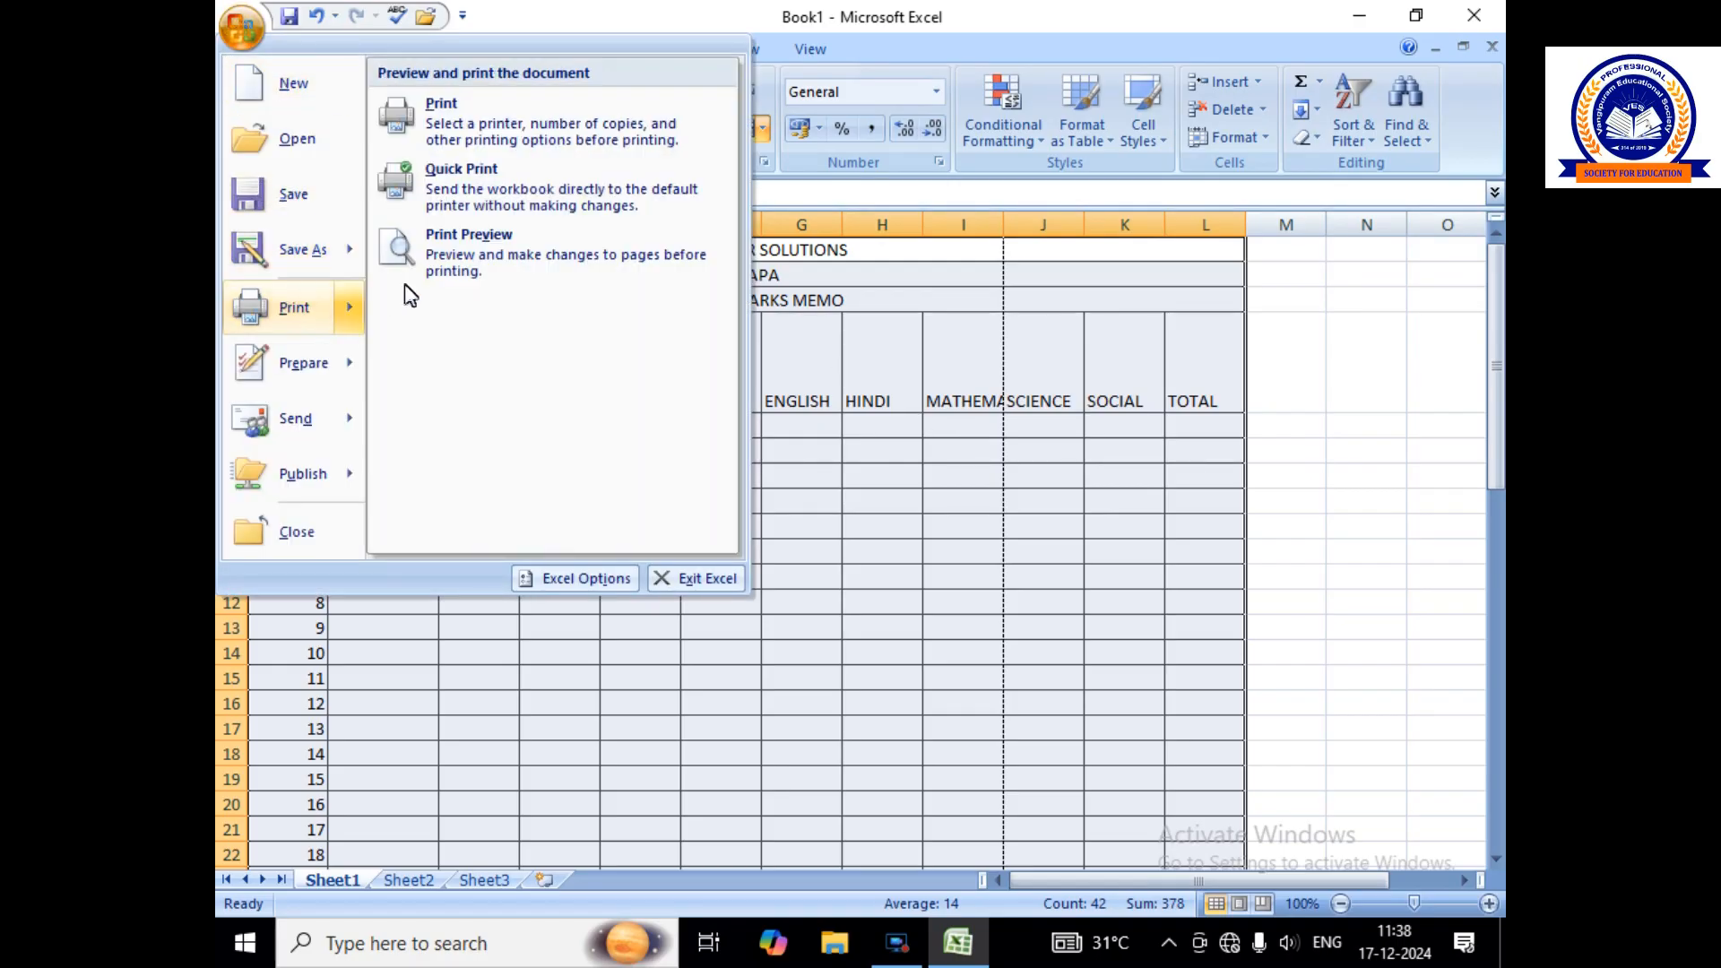
click(494, 274)
click(753, 336)
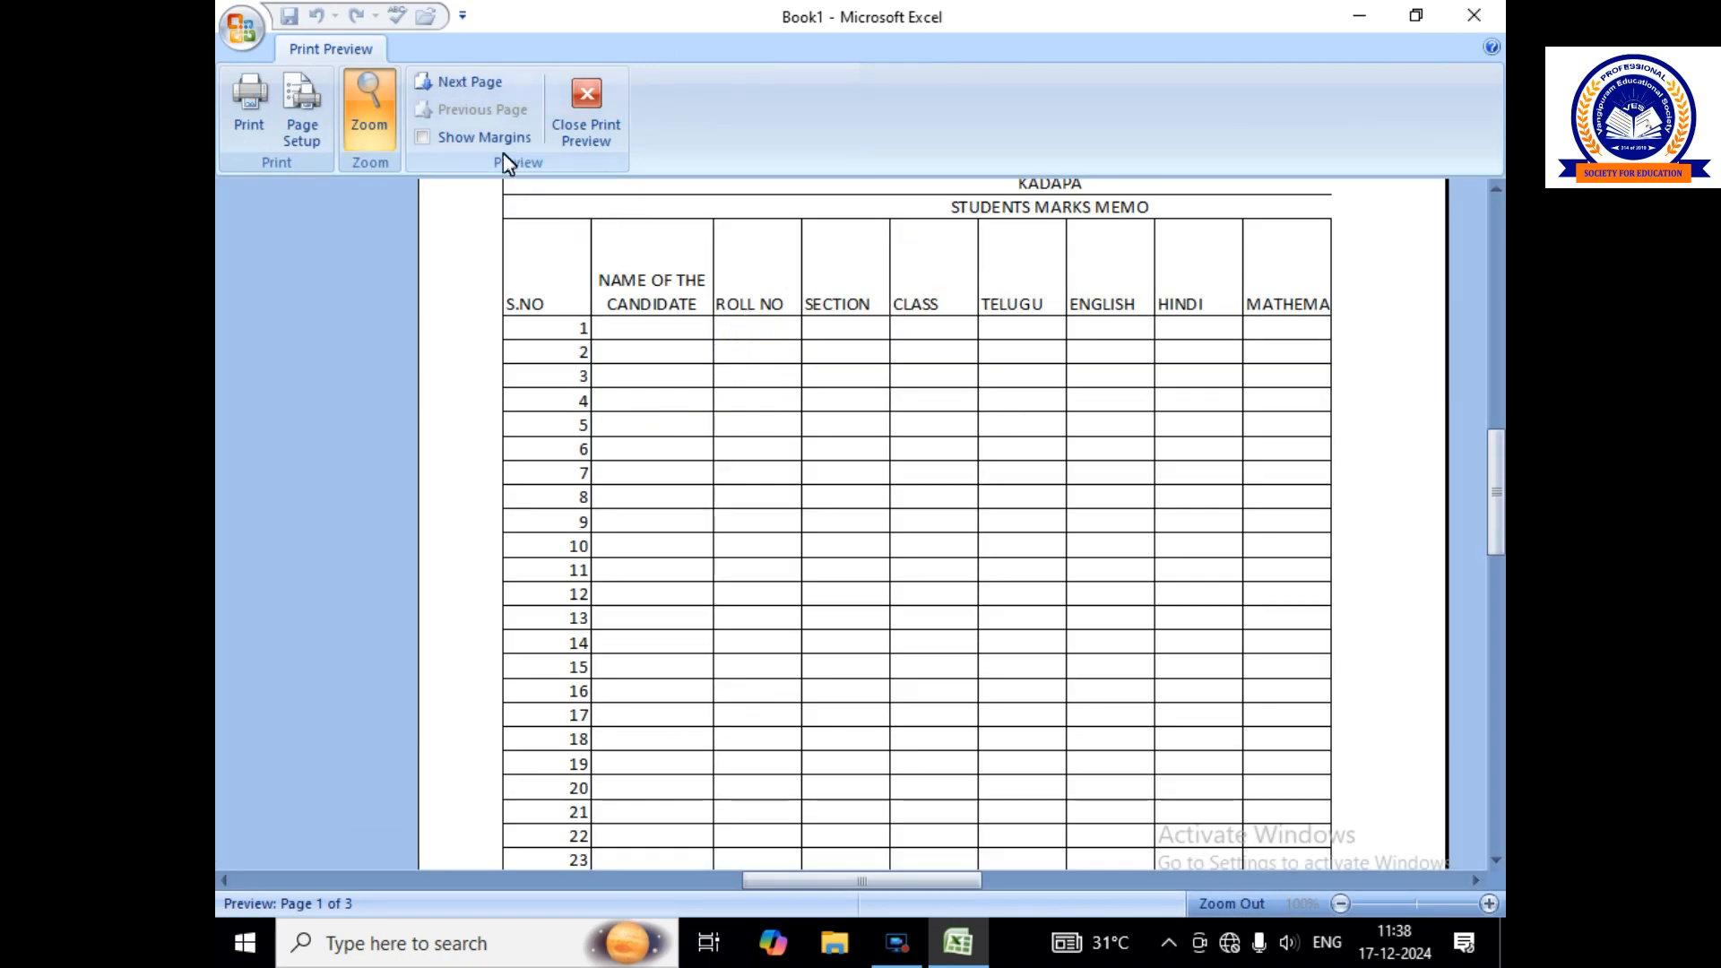
click(436, 146)
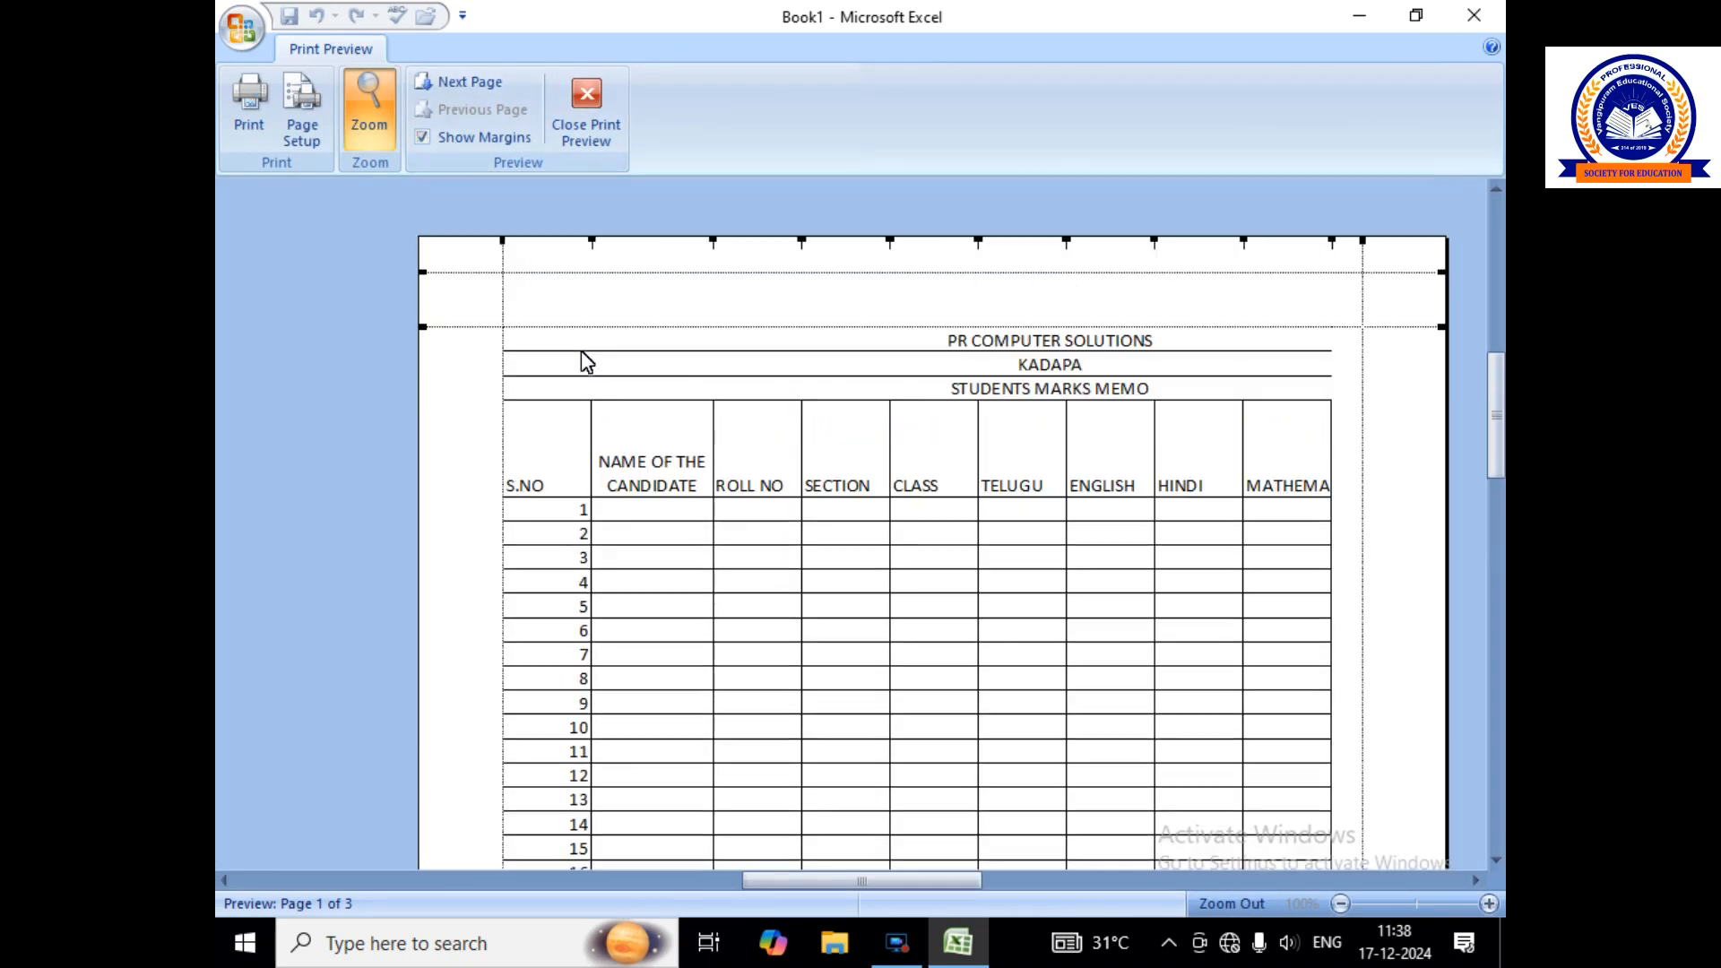
drag(499, 256, 437, 264)
drag(1362, 260, 1427, 260)
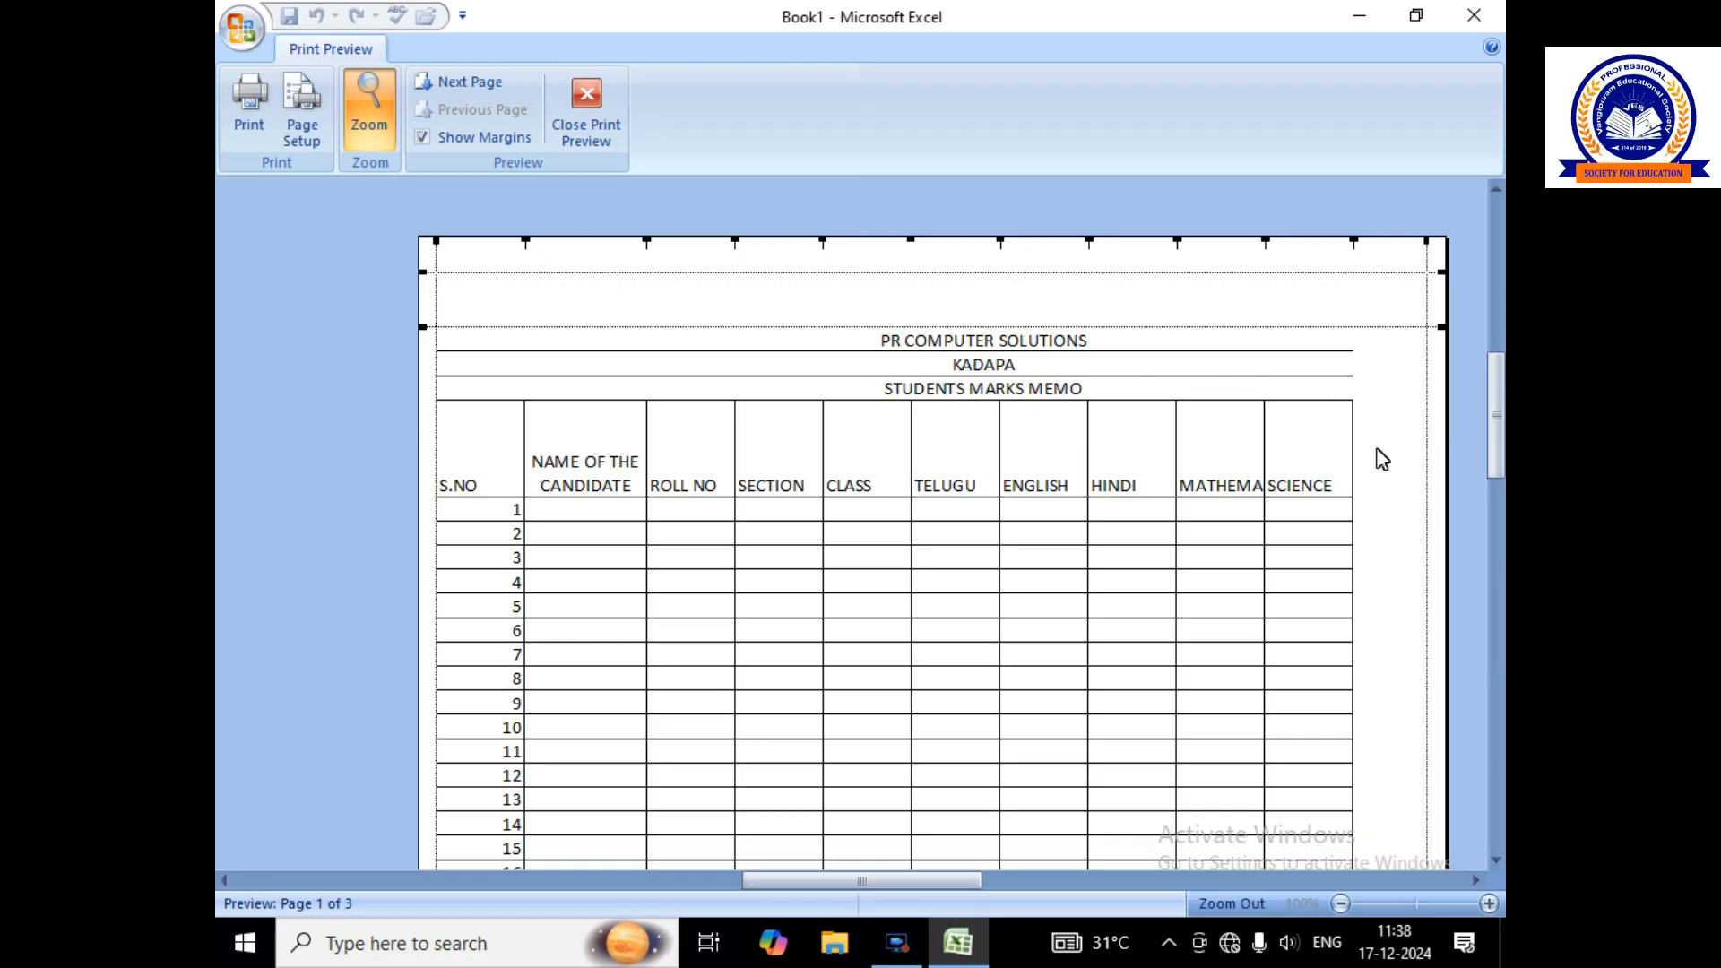
Scale the printout to 80% of normal size, and readjust the scaling to 85%.
click(314, 103)
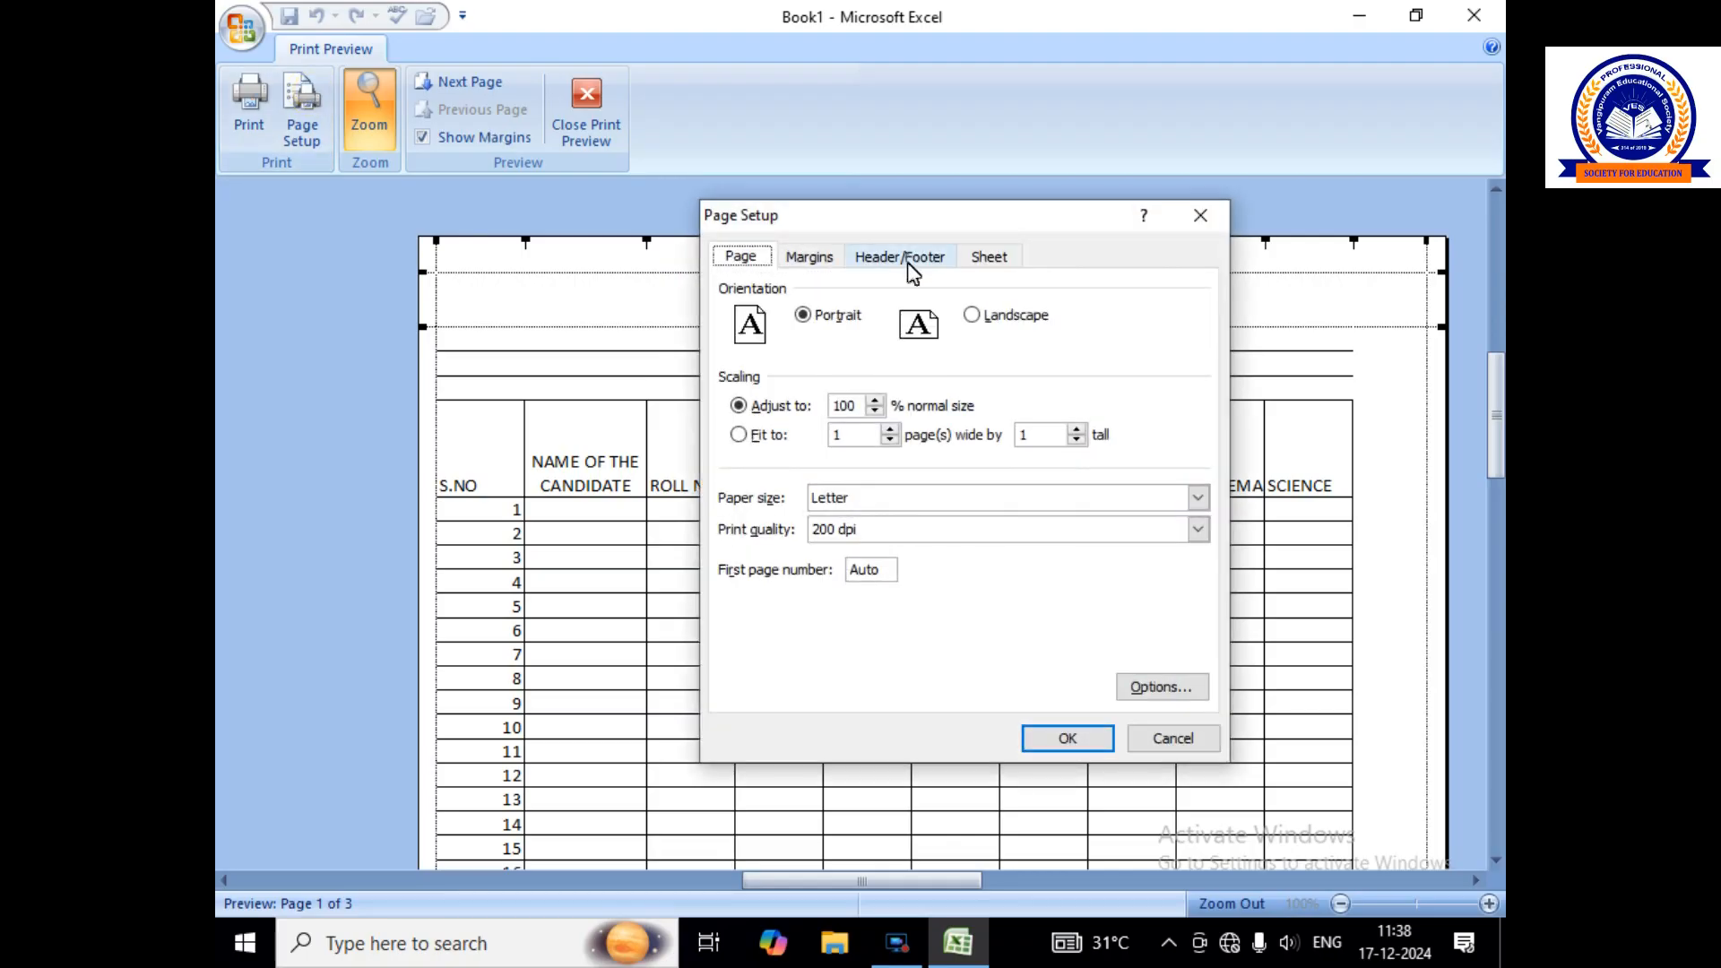
click(875, 410)
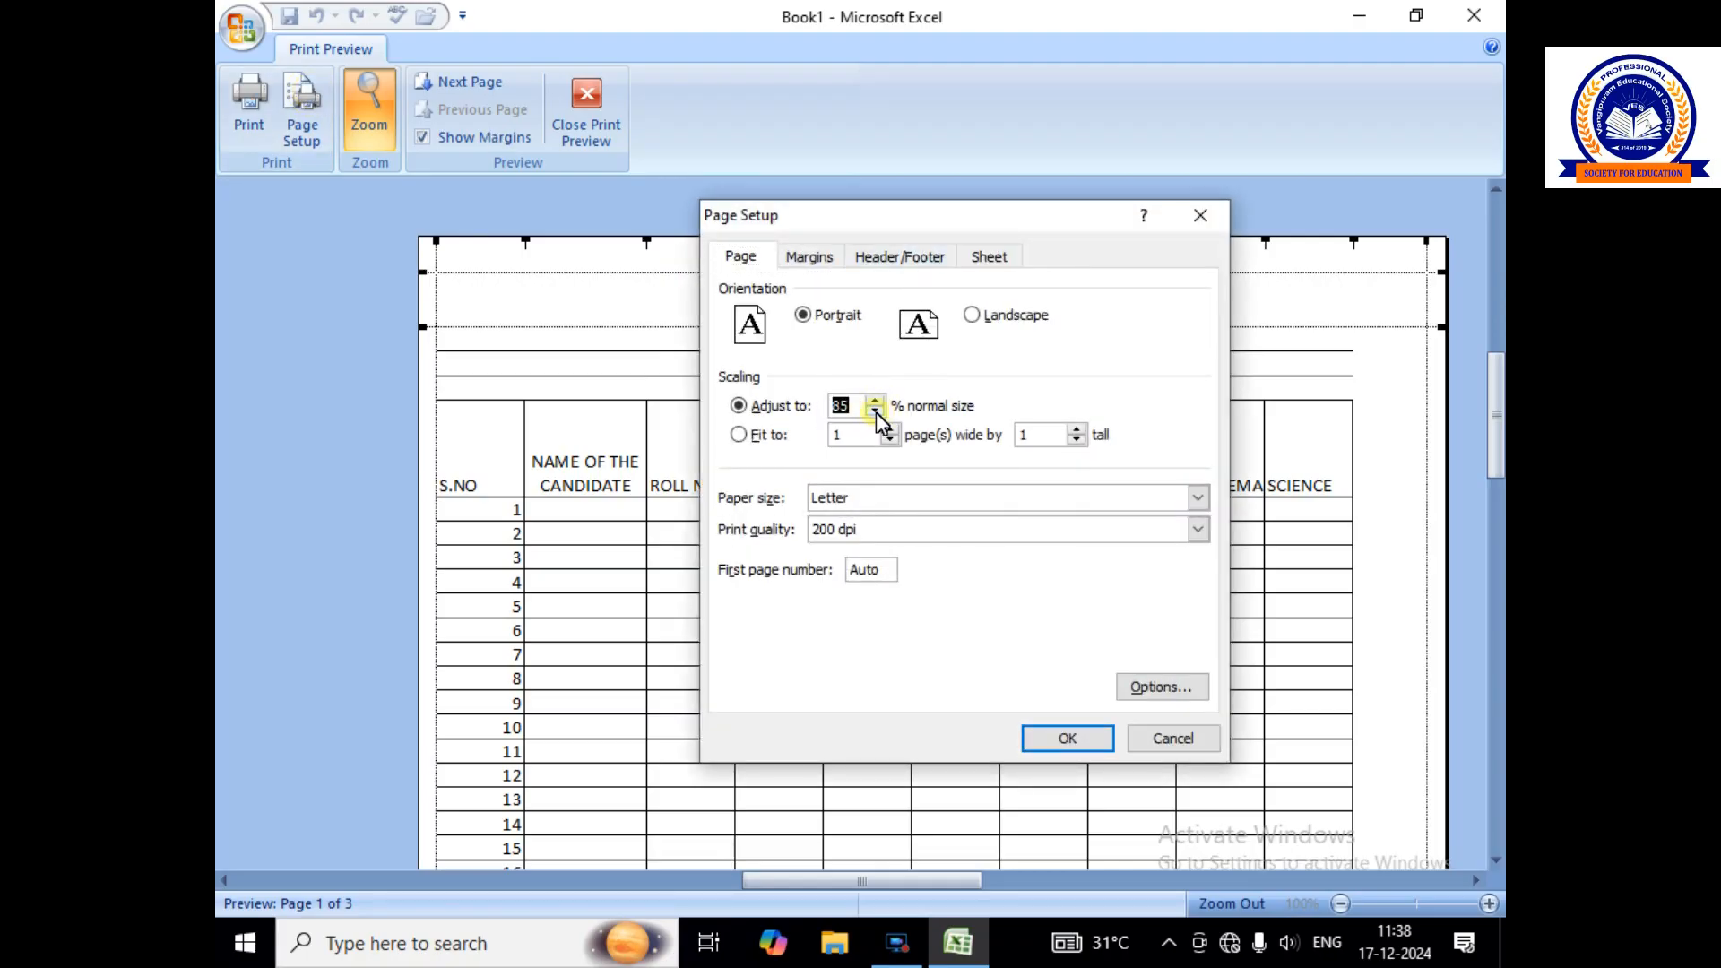
click(1071, 736)
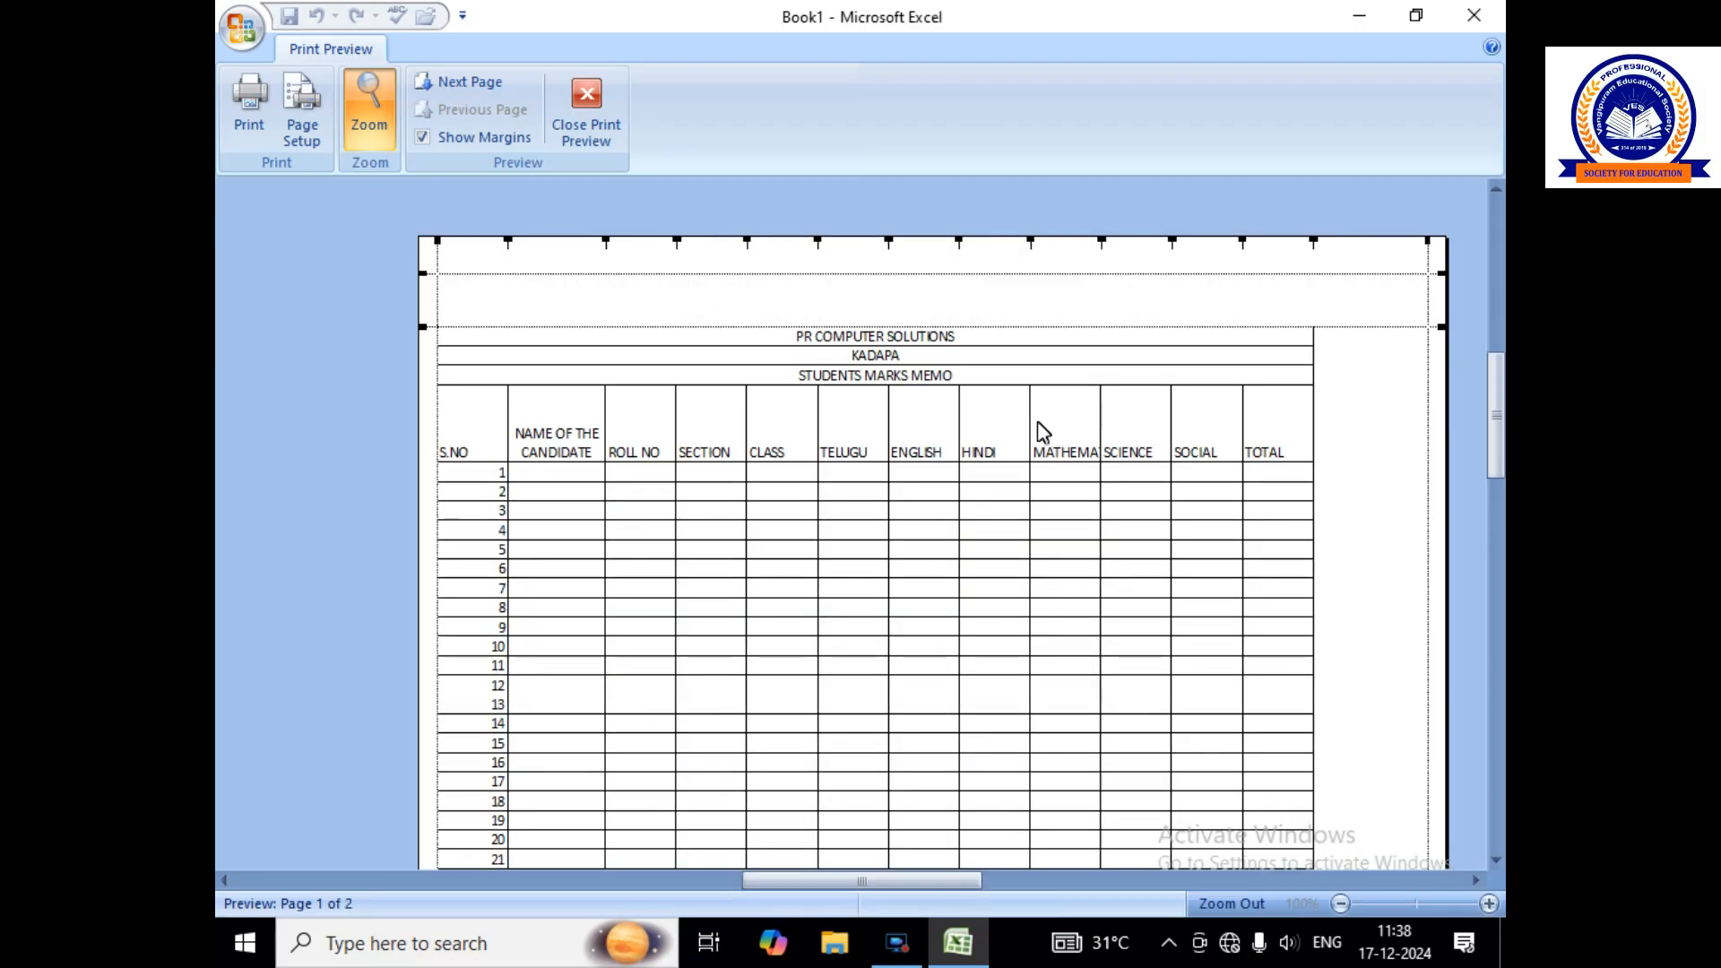
click(309, 112)
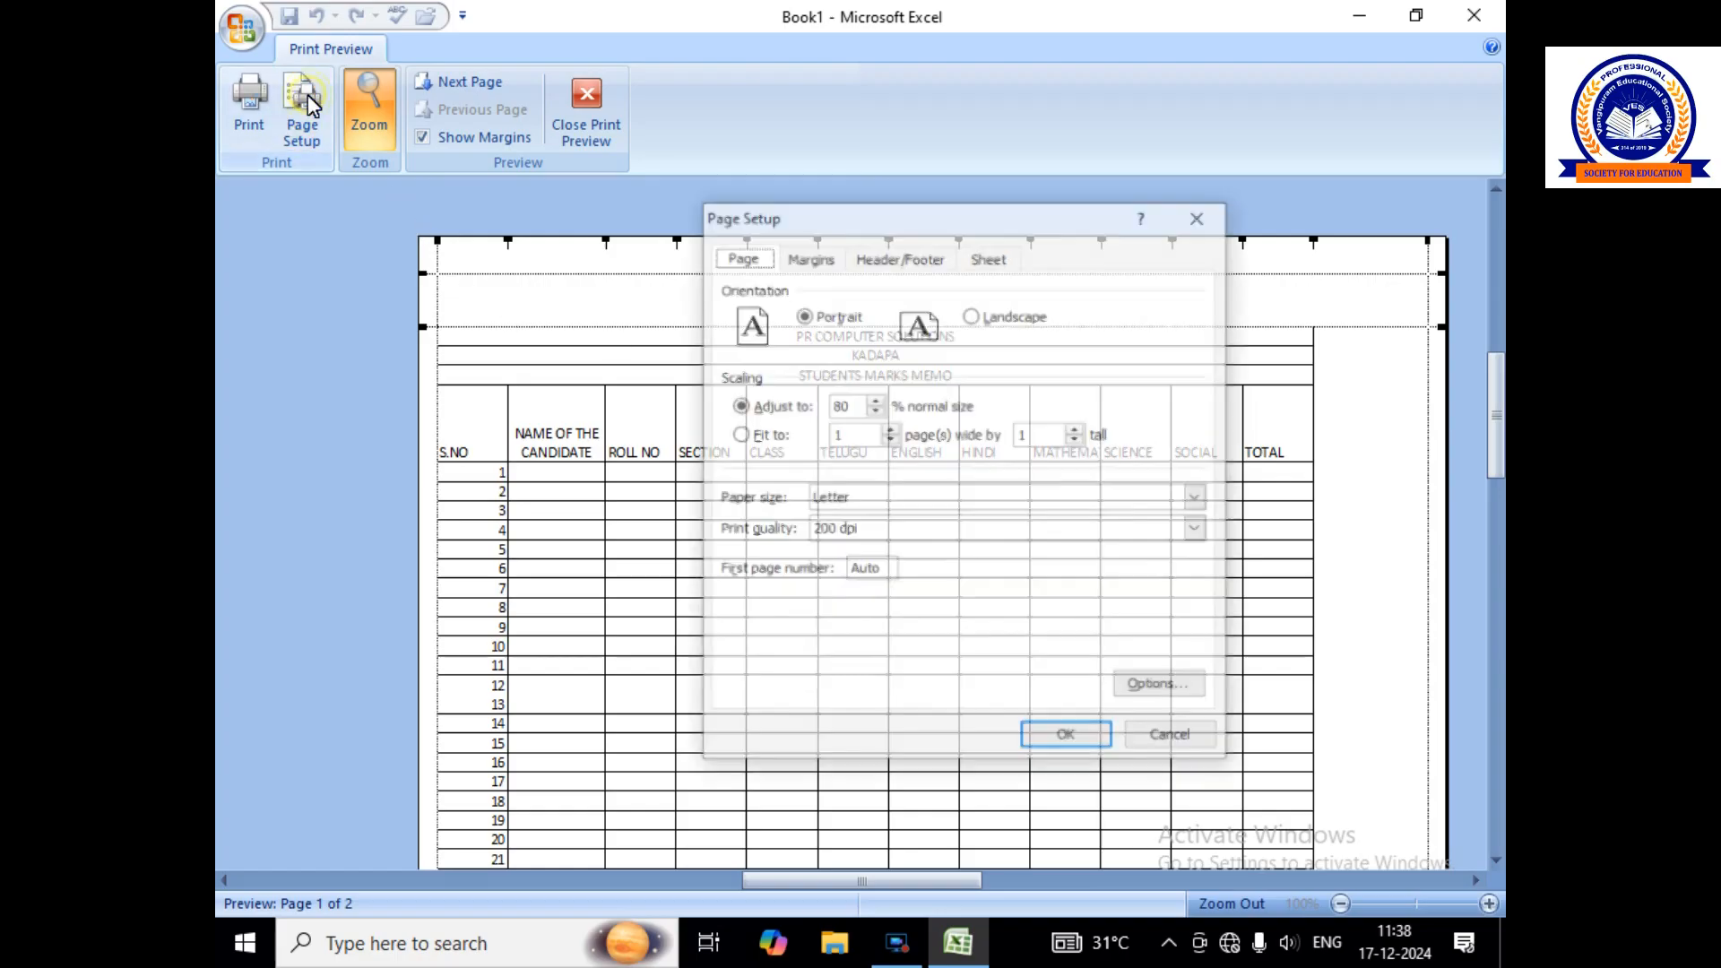
click(874, 400)
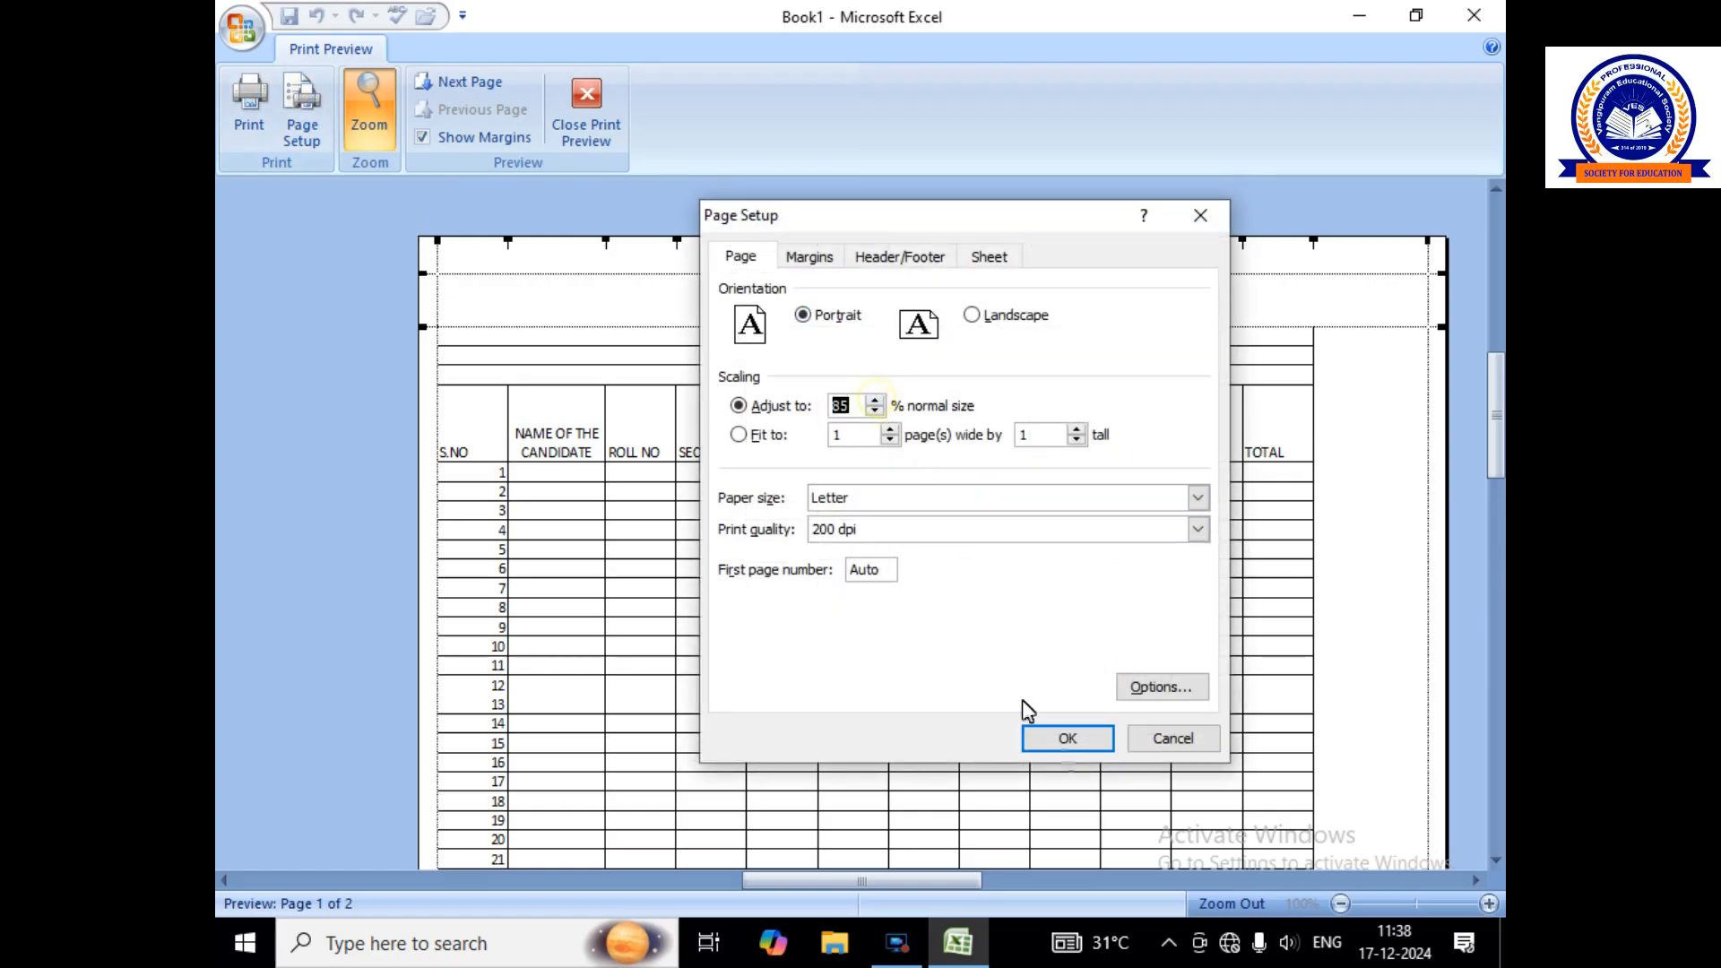
click(1070, 741)
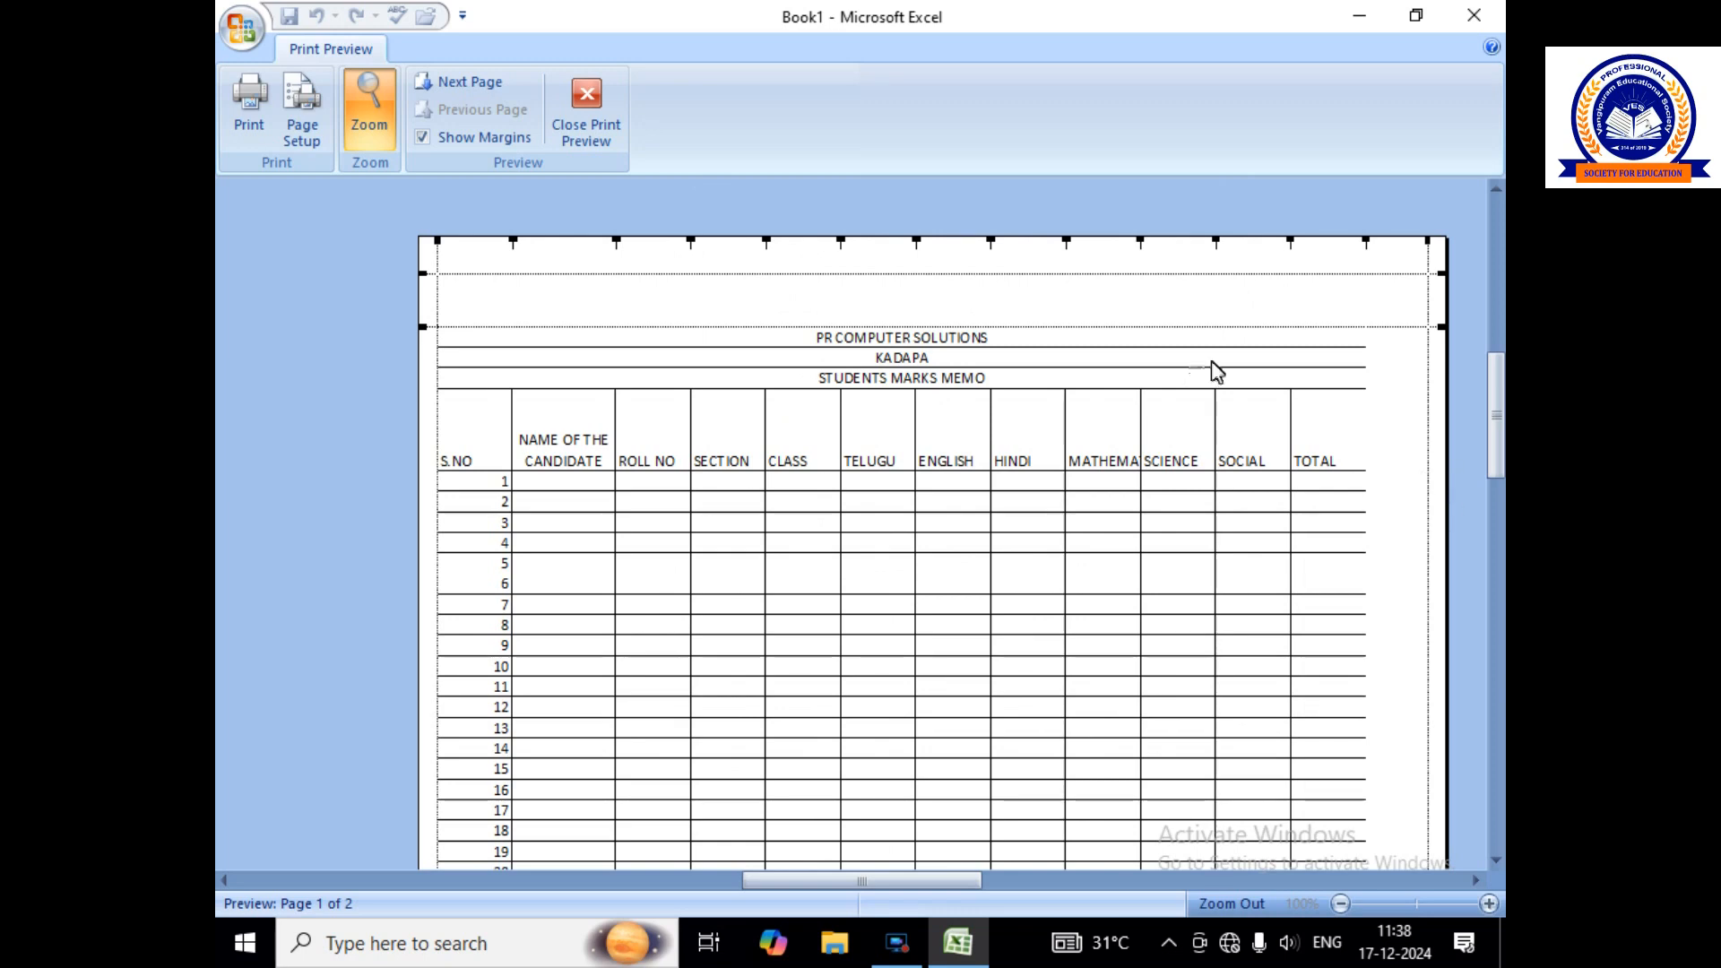
Move the left and right page margins slightly further outward, and check the previewed page down to the second number series.
drag(442, 266, 429, 266)
drag(1431, 265, 1432, 257)
scroll(755, 395, down, 3)
scroll(756, 431, down, 2)
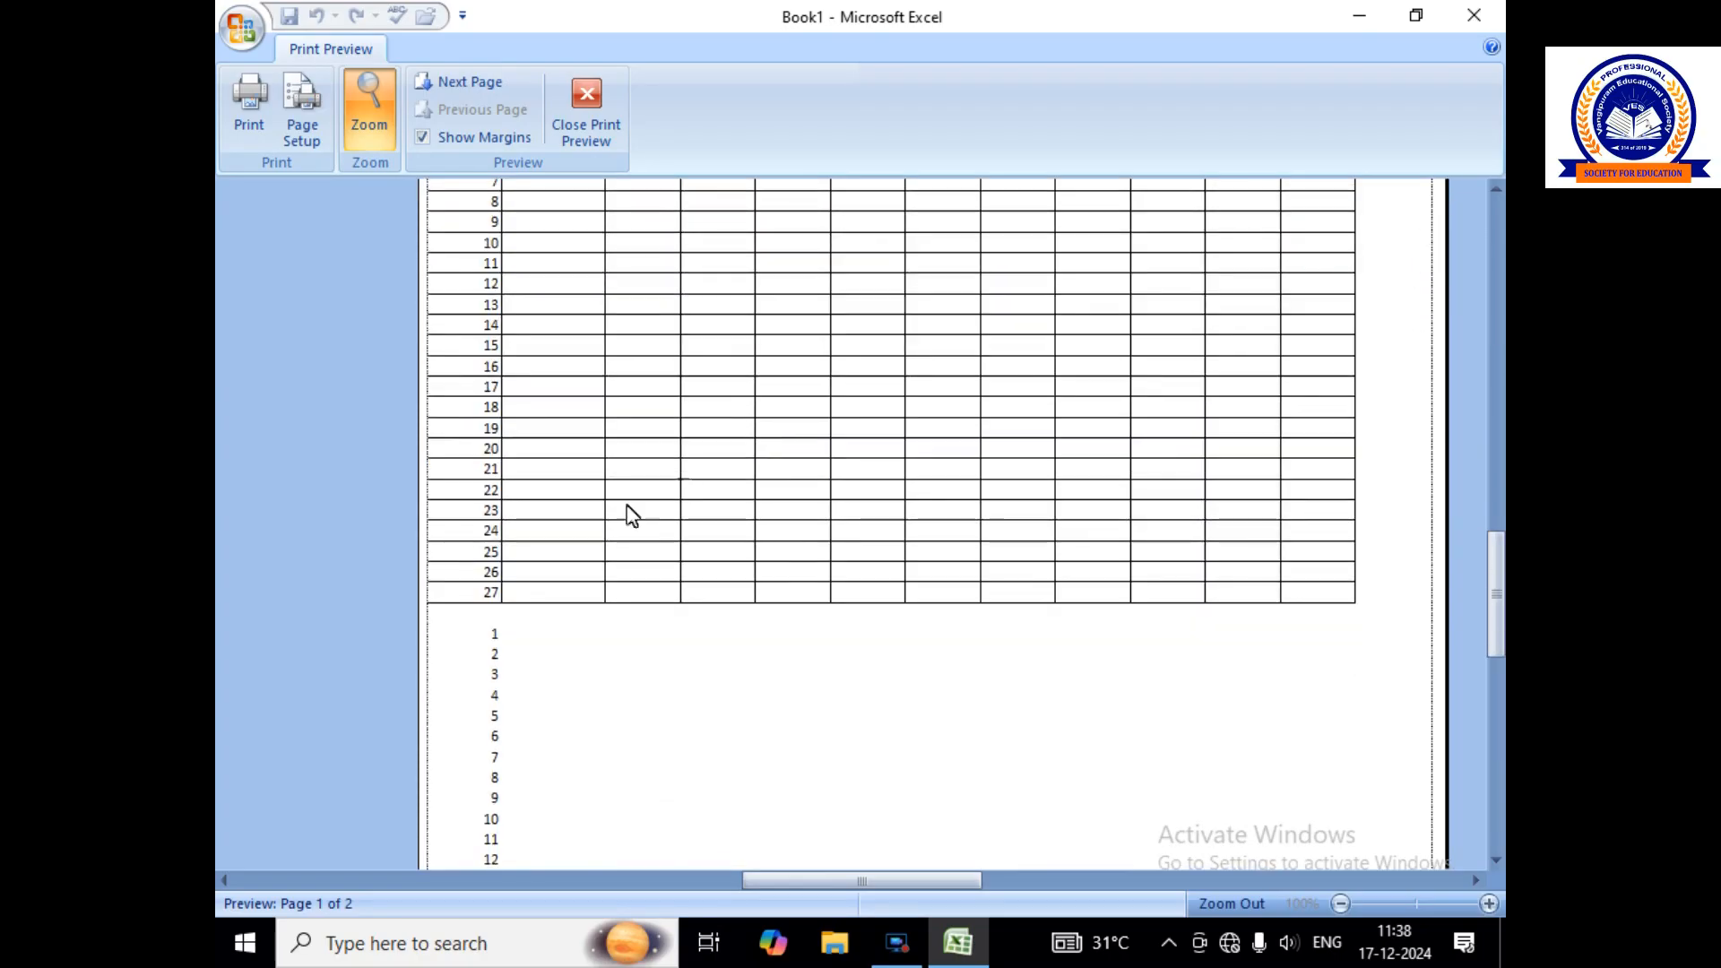
scroll(624, 515, up, 2)
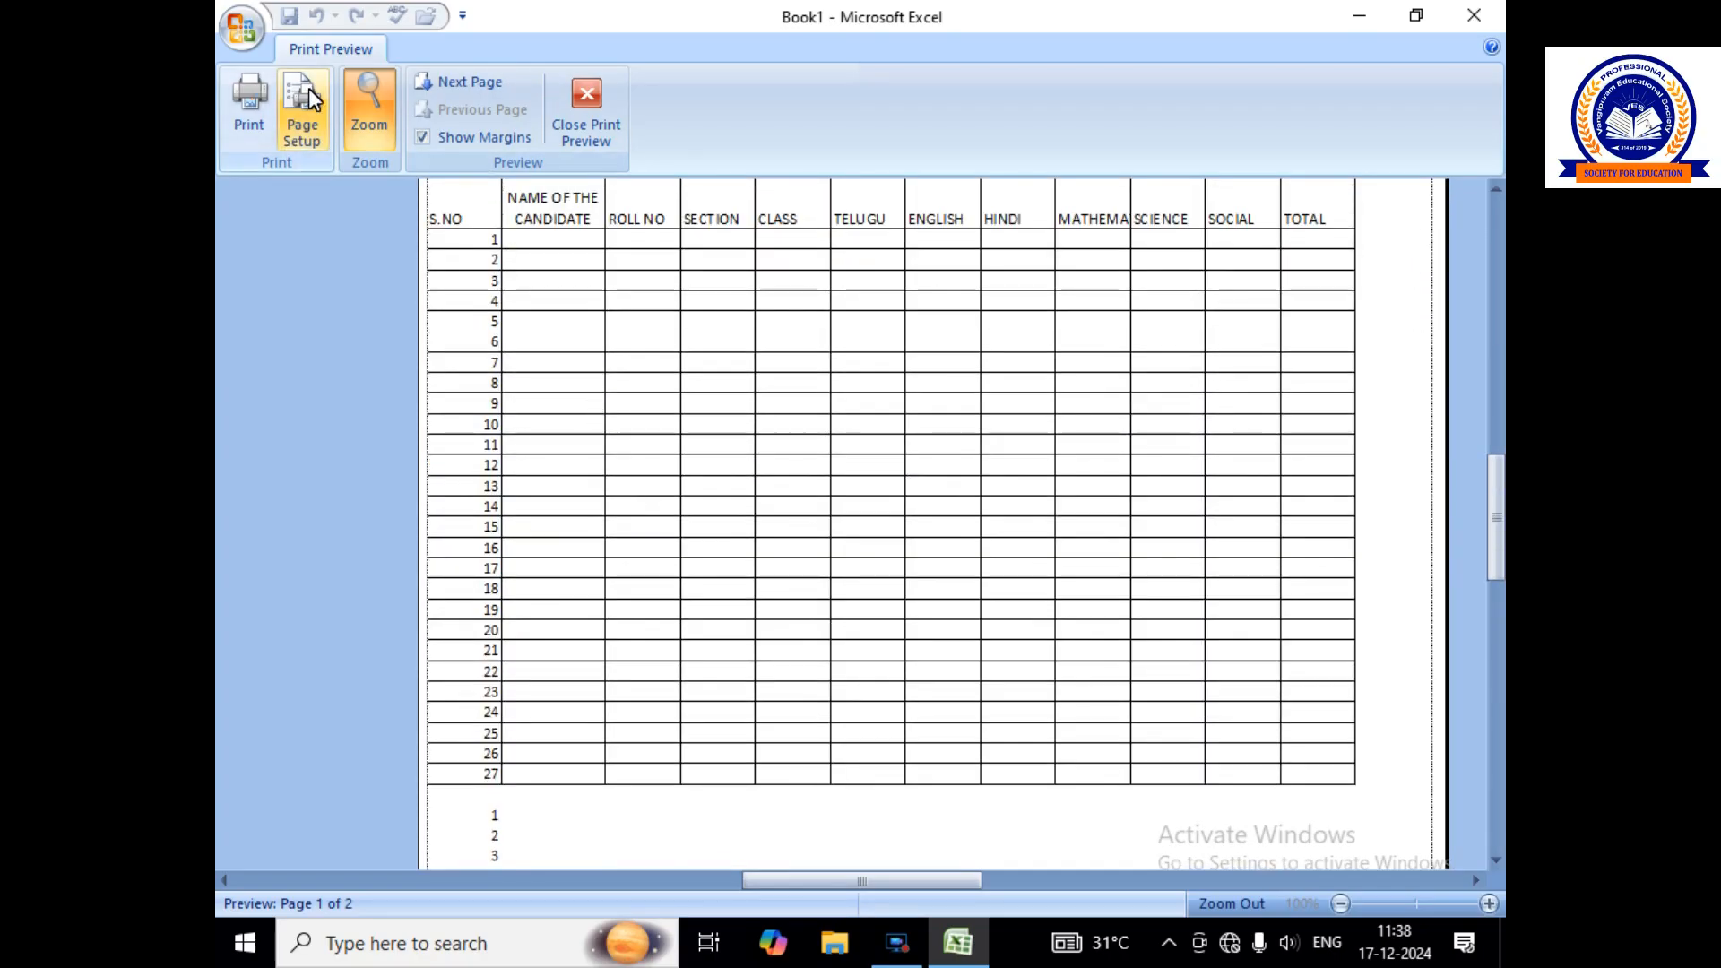
Set the print scaling to fit 1 page wide by 1 tall, and close the print preview.
click(296, 144)
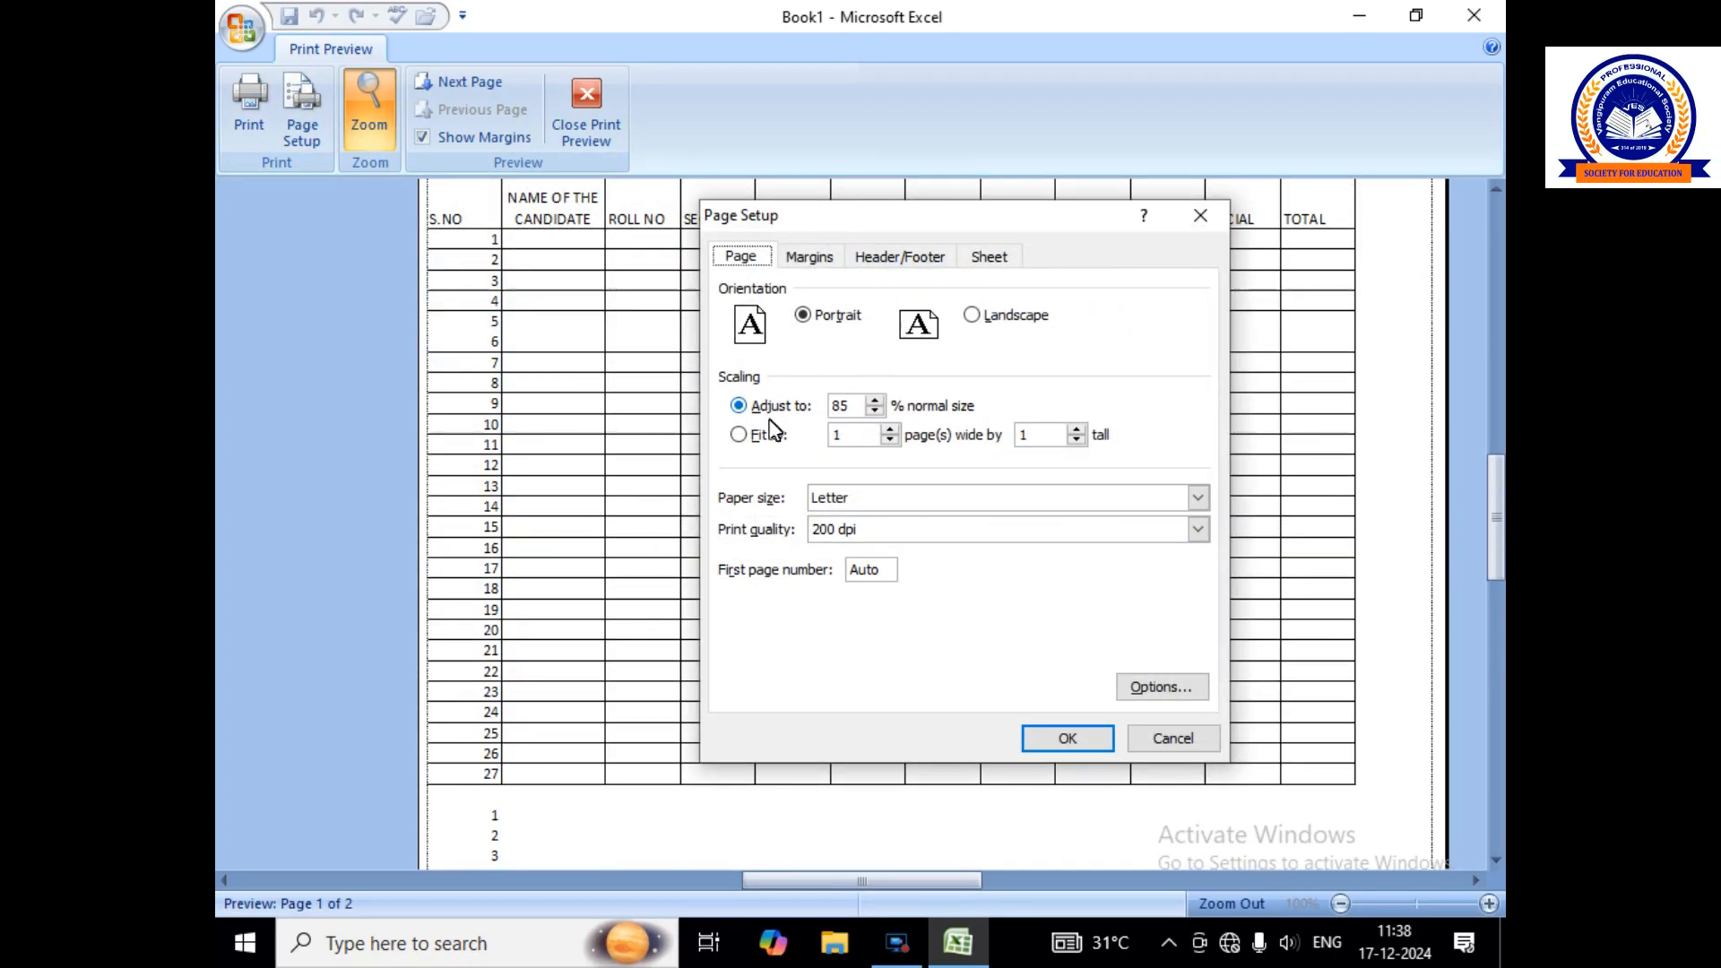
click(738, 438)
click(1082, 740)
scroll(918, 526, up, 3)
click(589, 103)
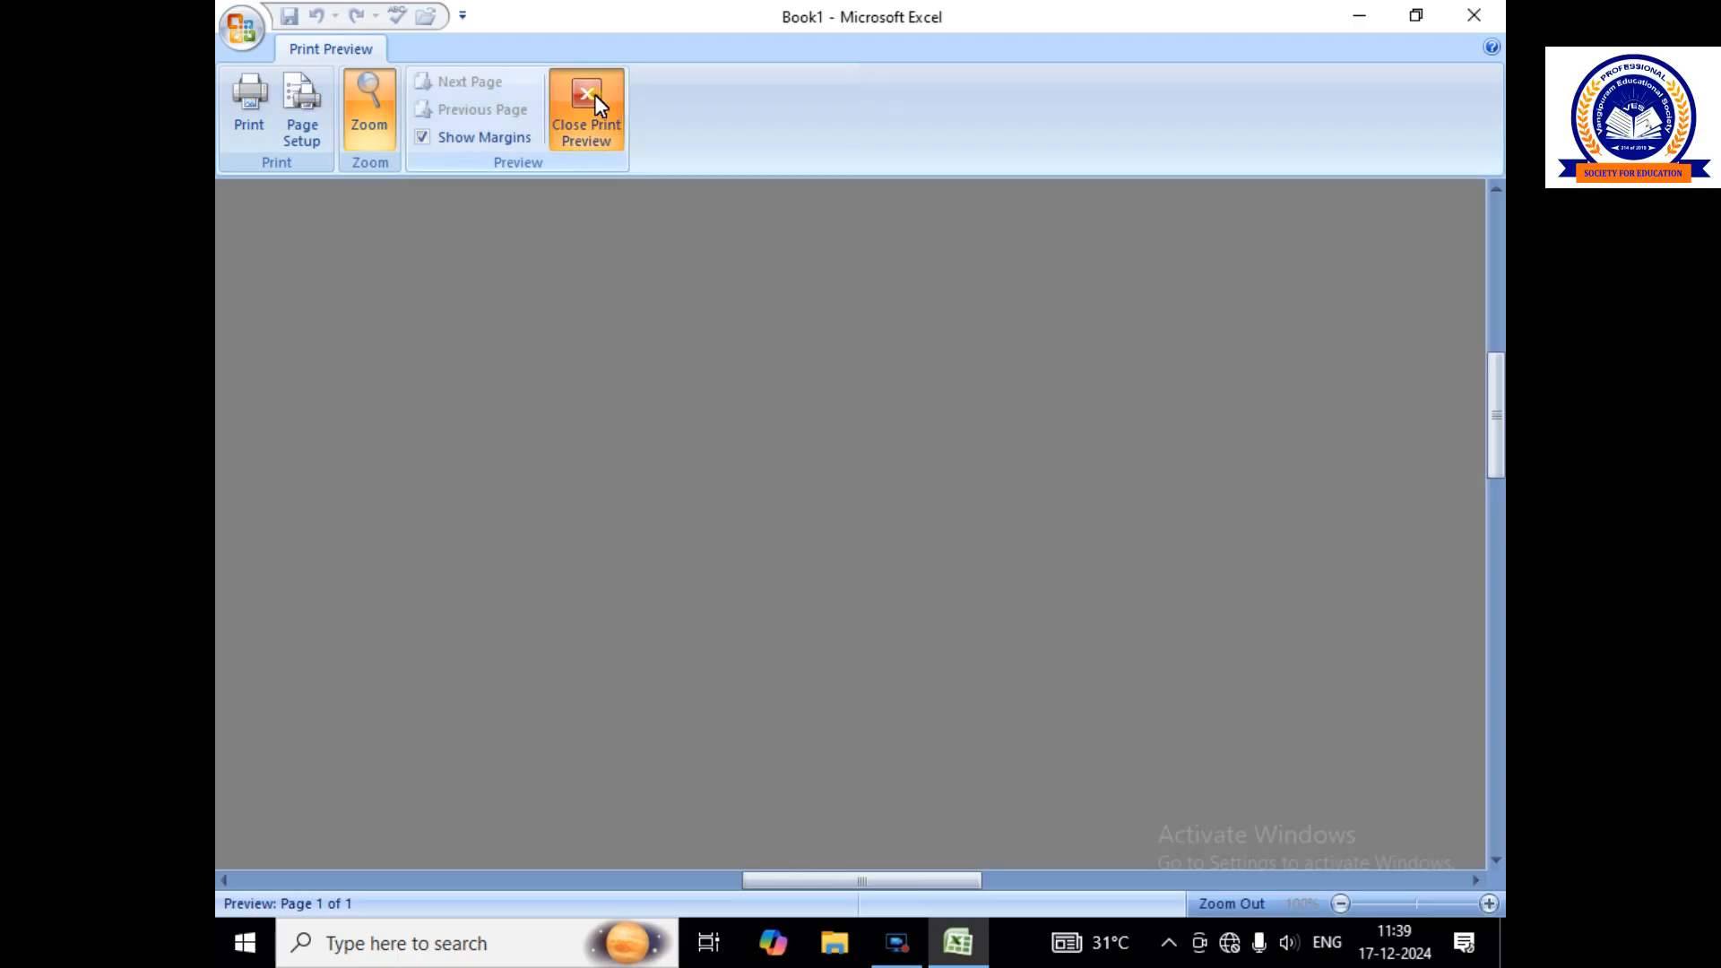
Switch the worksheet to Page Break Preview and look over the page area down to the third number series.
scroll(617, 520, down, 3)
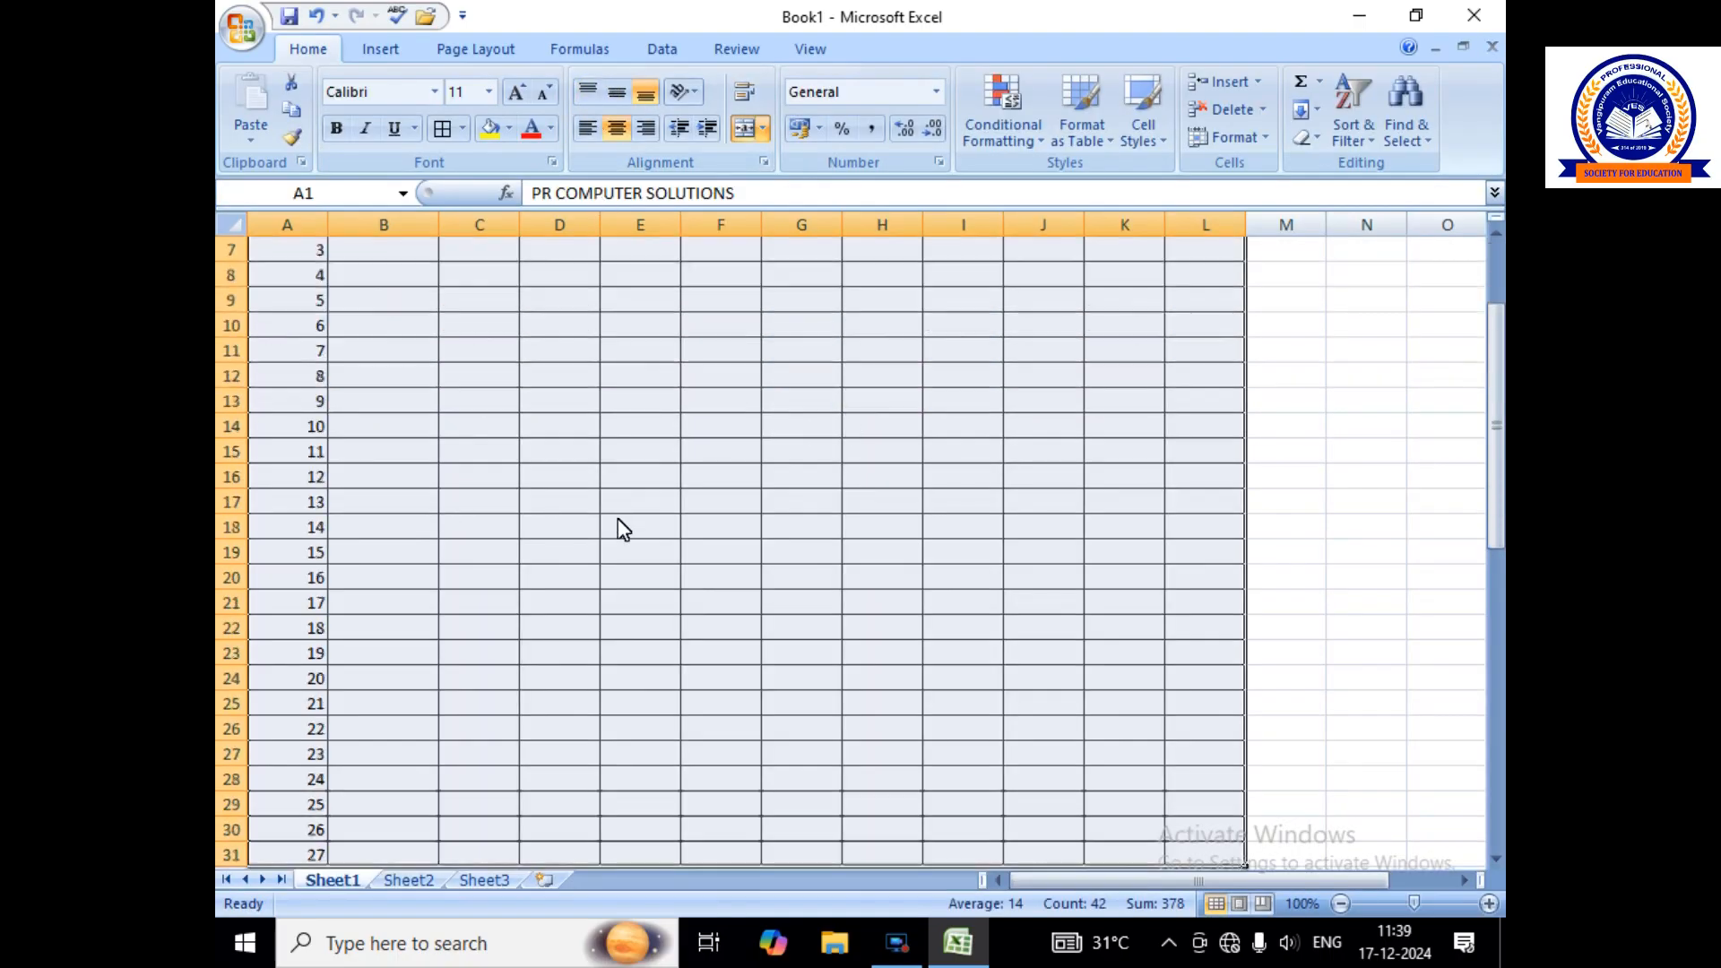
scroll(616, 520, up, 3)
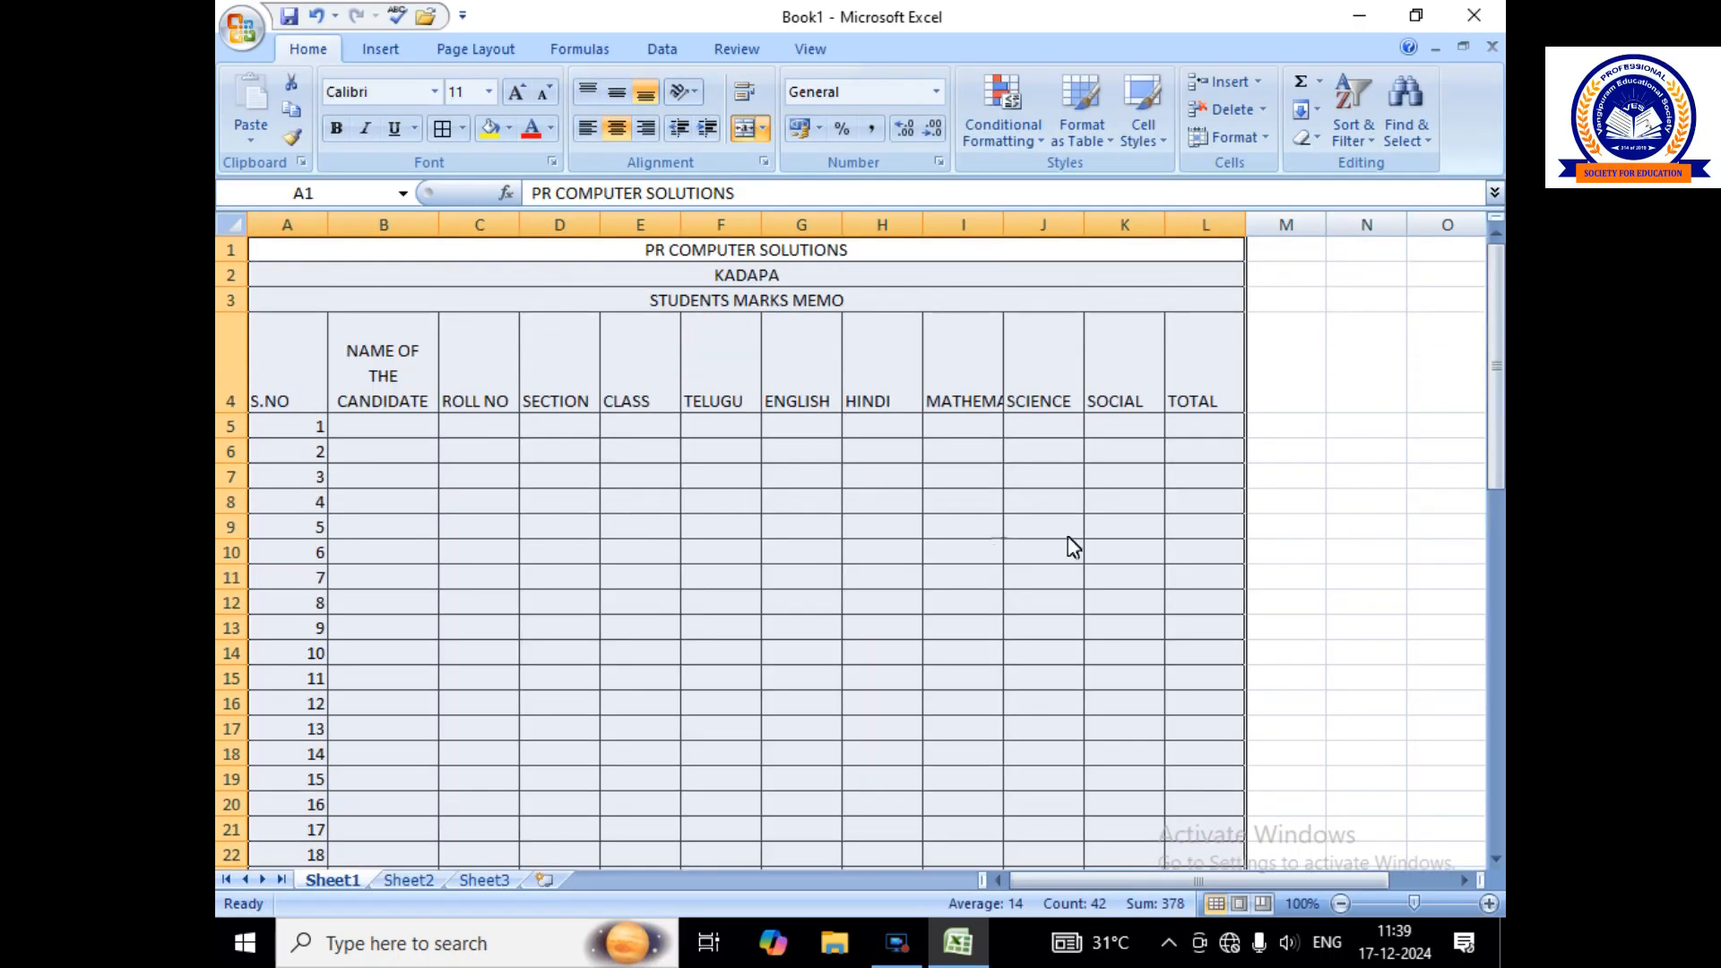
click(818, 52)
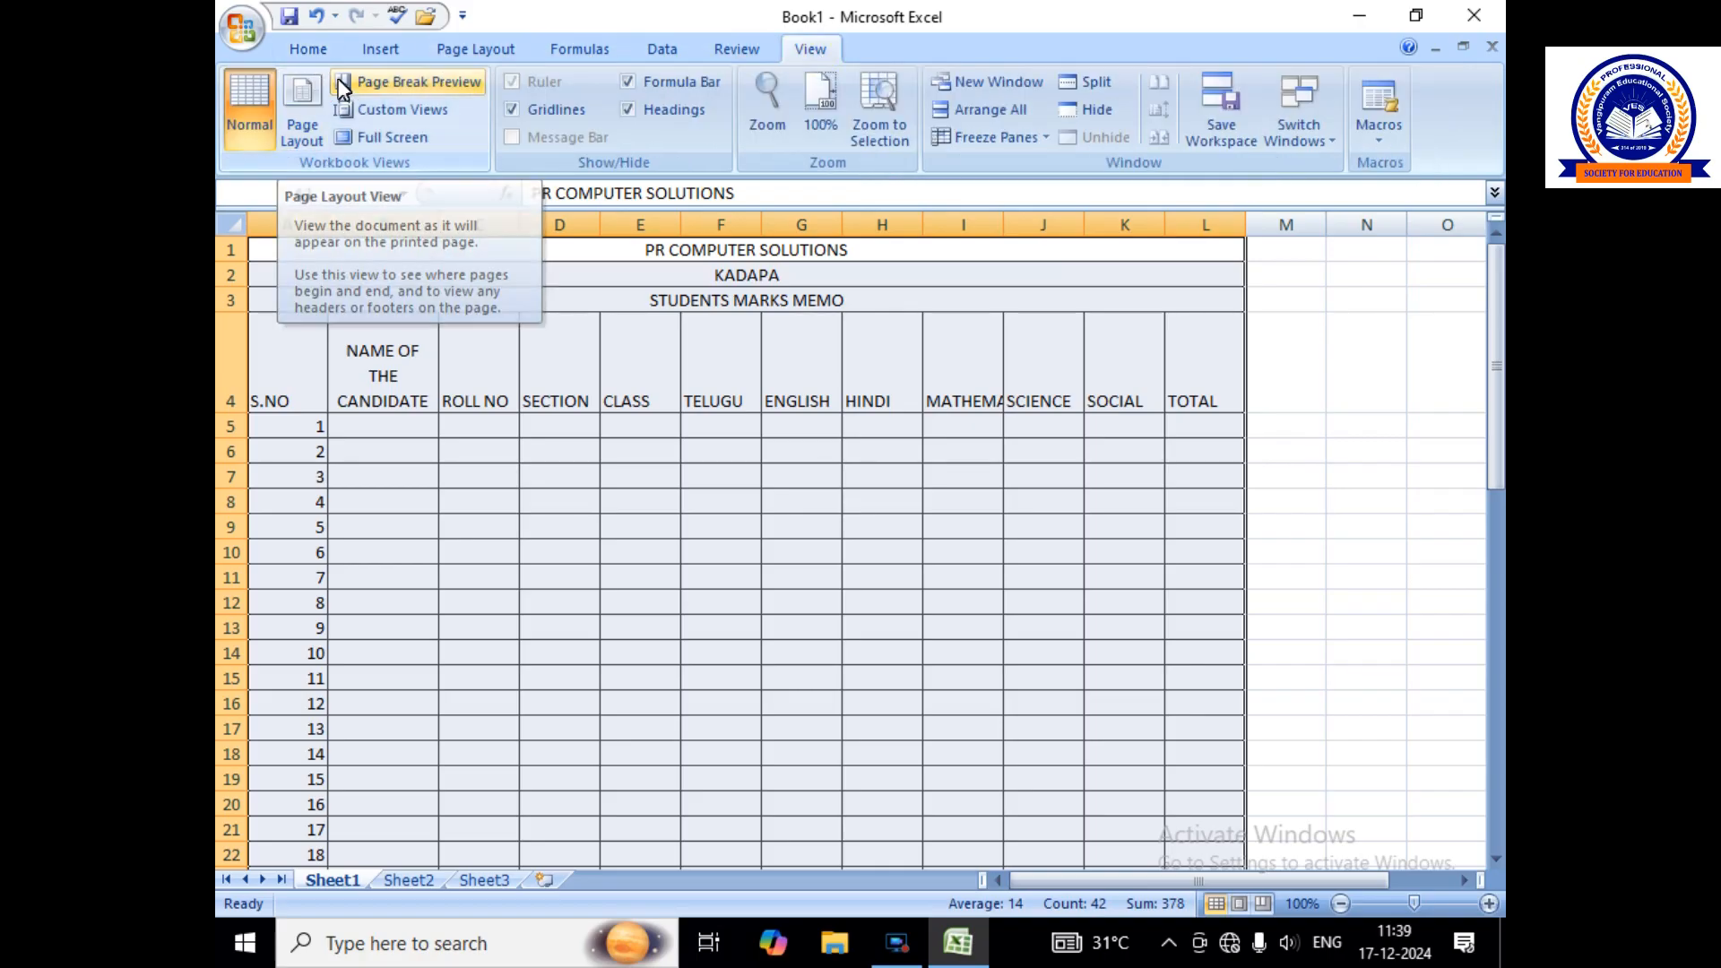
click(377, 83)
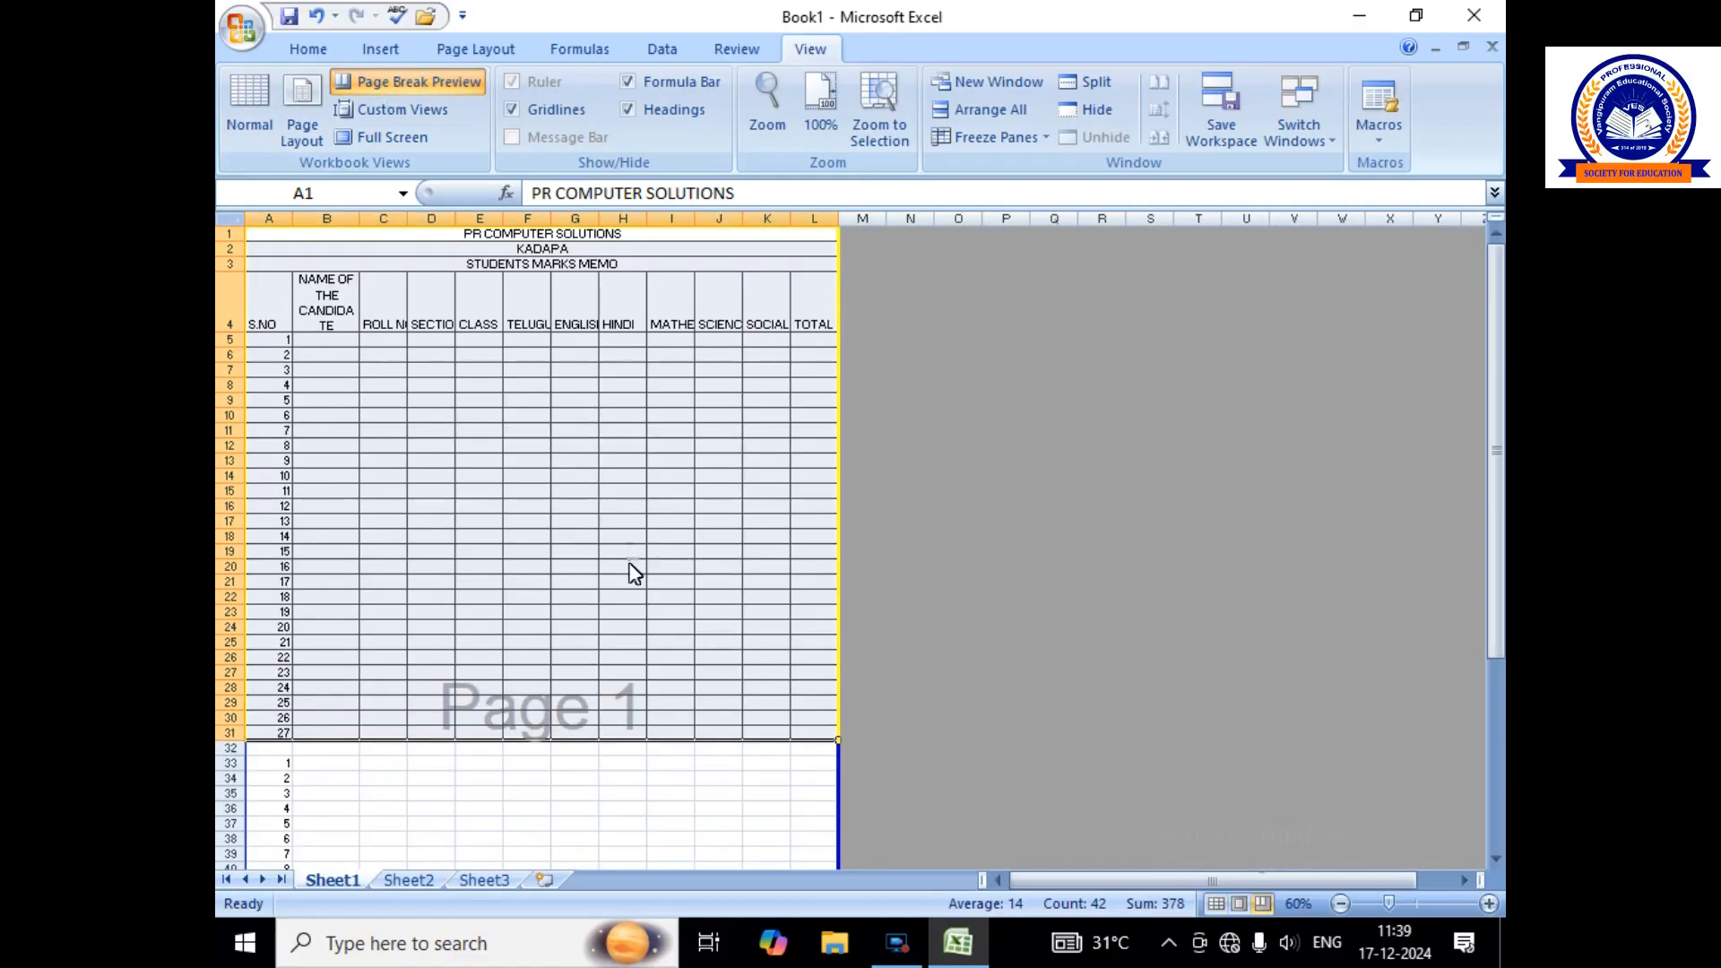
scroll(635, 574, down, 10)
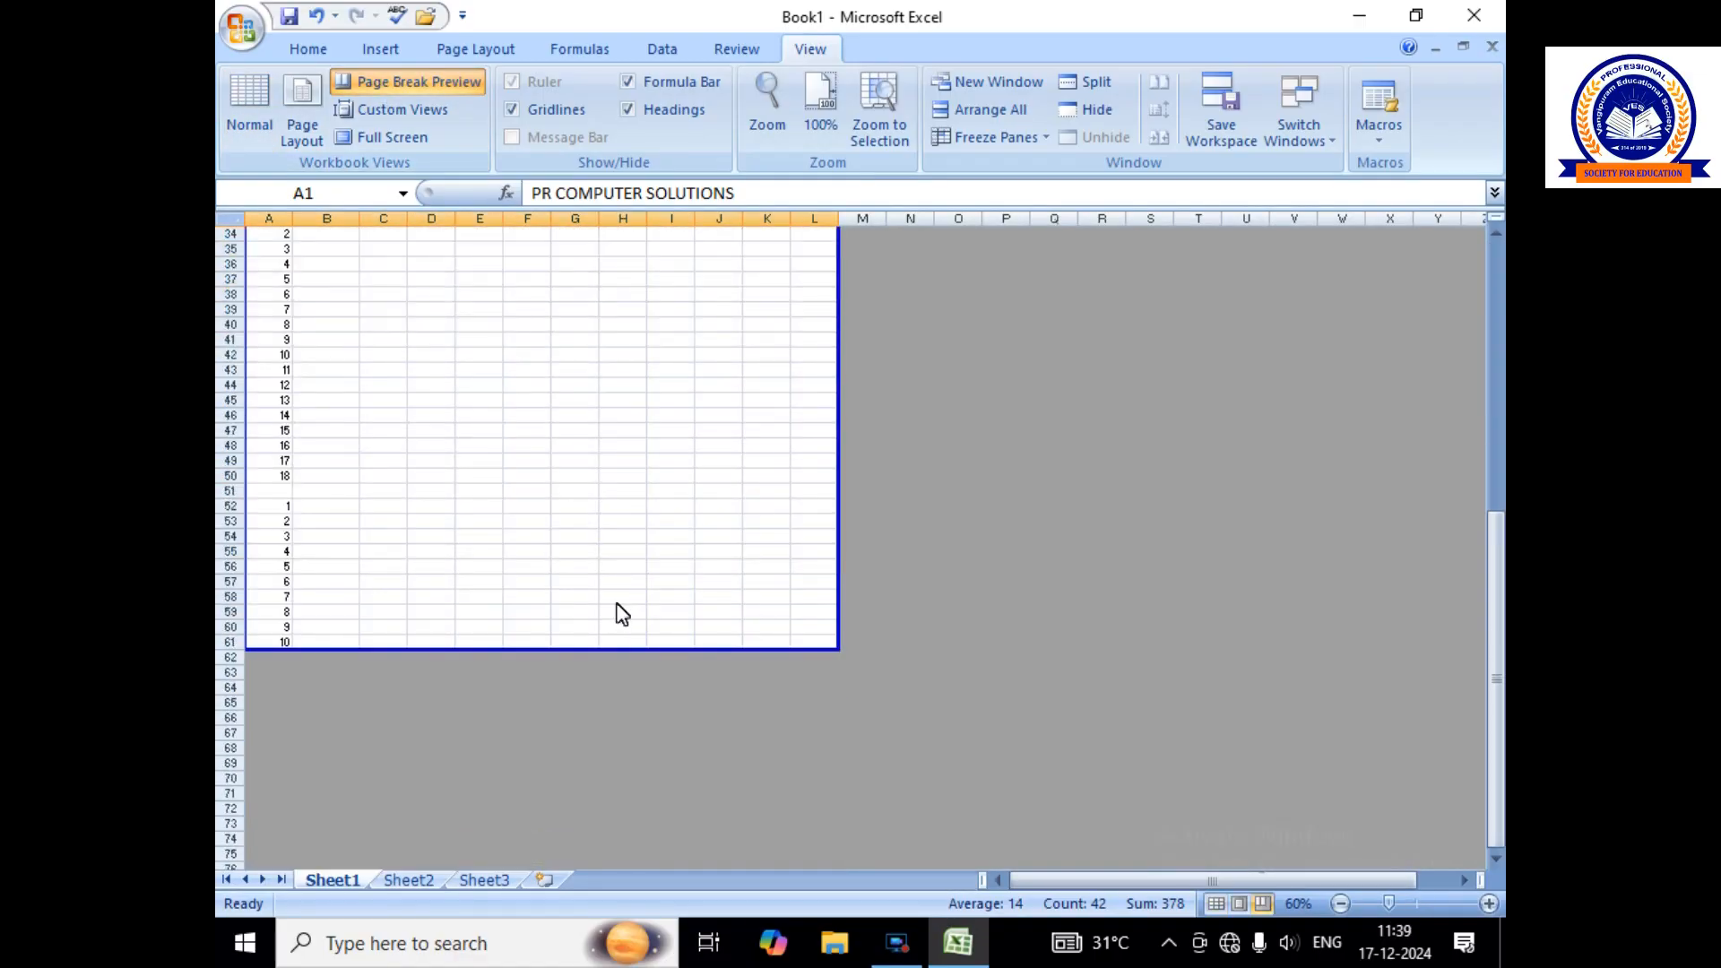
Return the worksheet to Normal view and autofit column I so the MATHEMATICS header fits.
scroll(568, 633, up, 9)
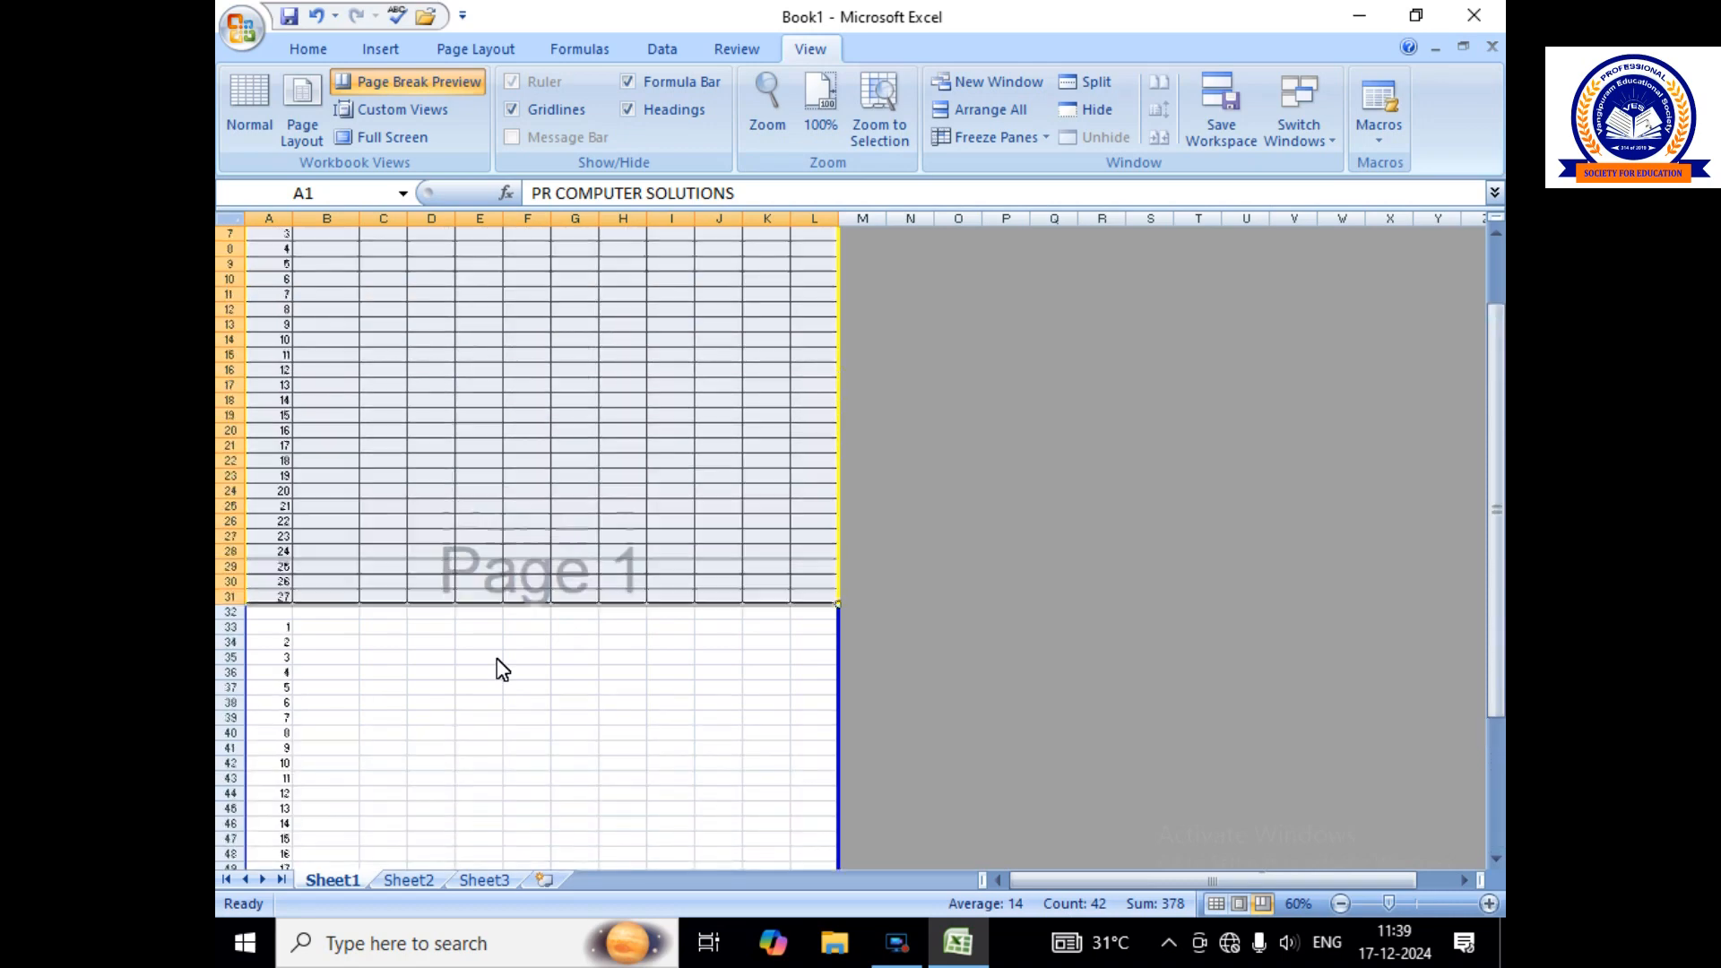
scroll(630, 507, up, 3)
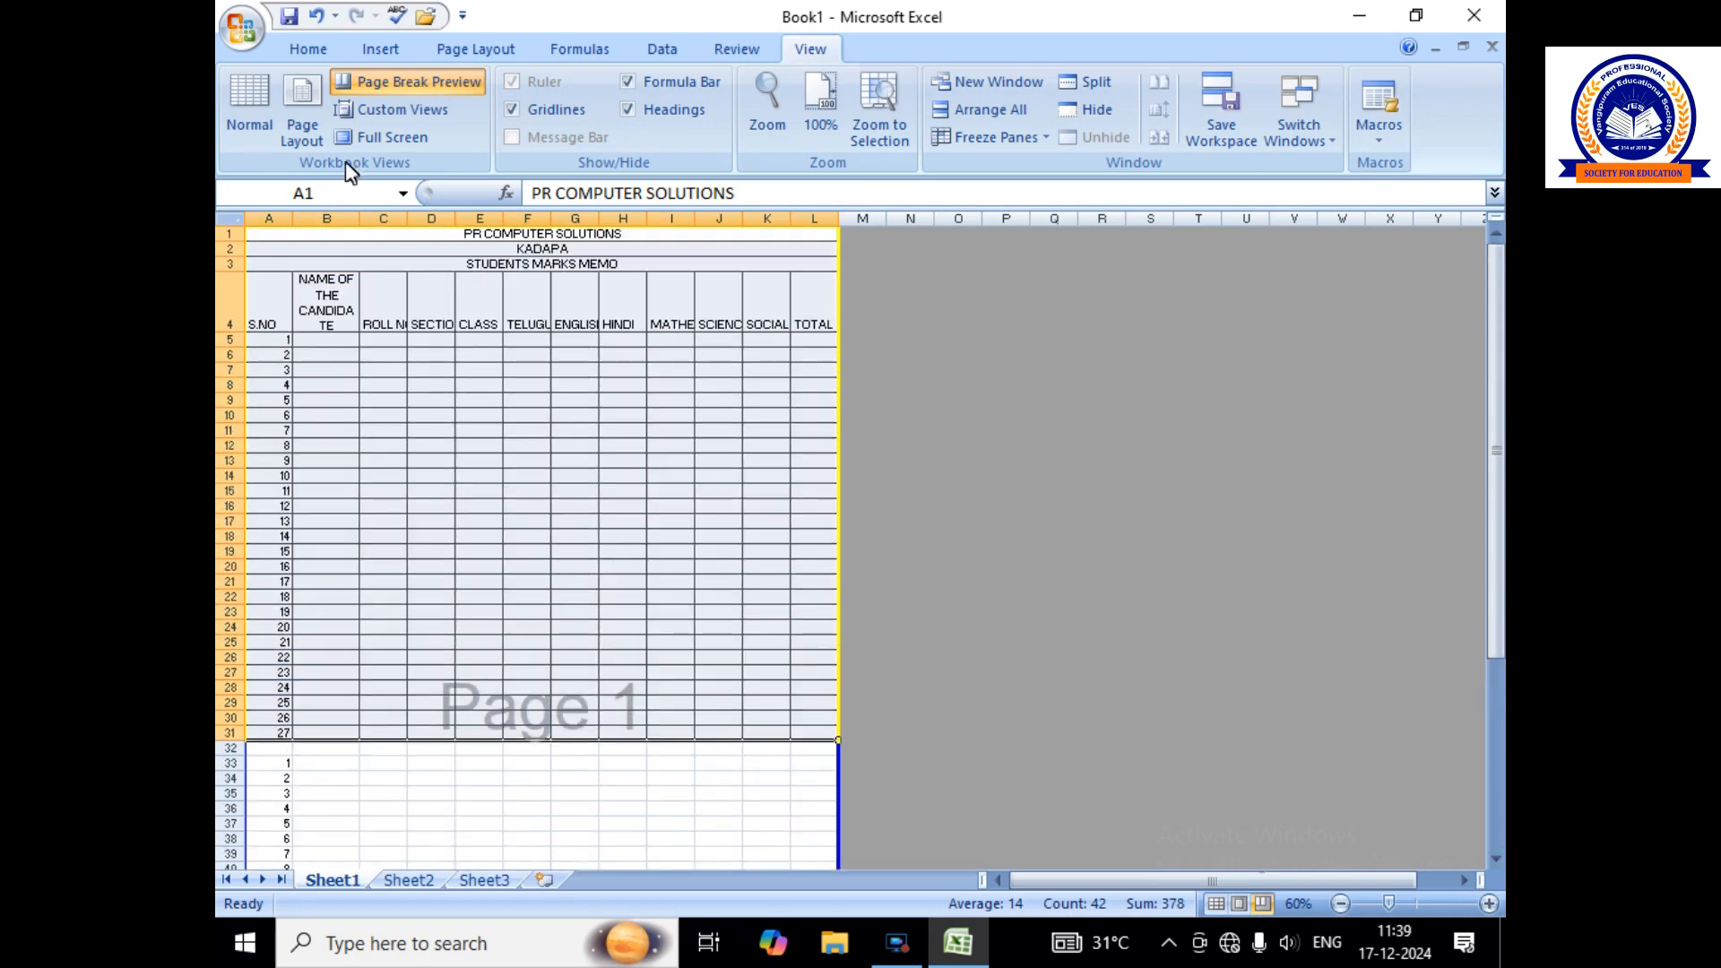
click(249, 93)
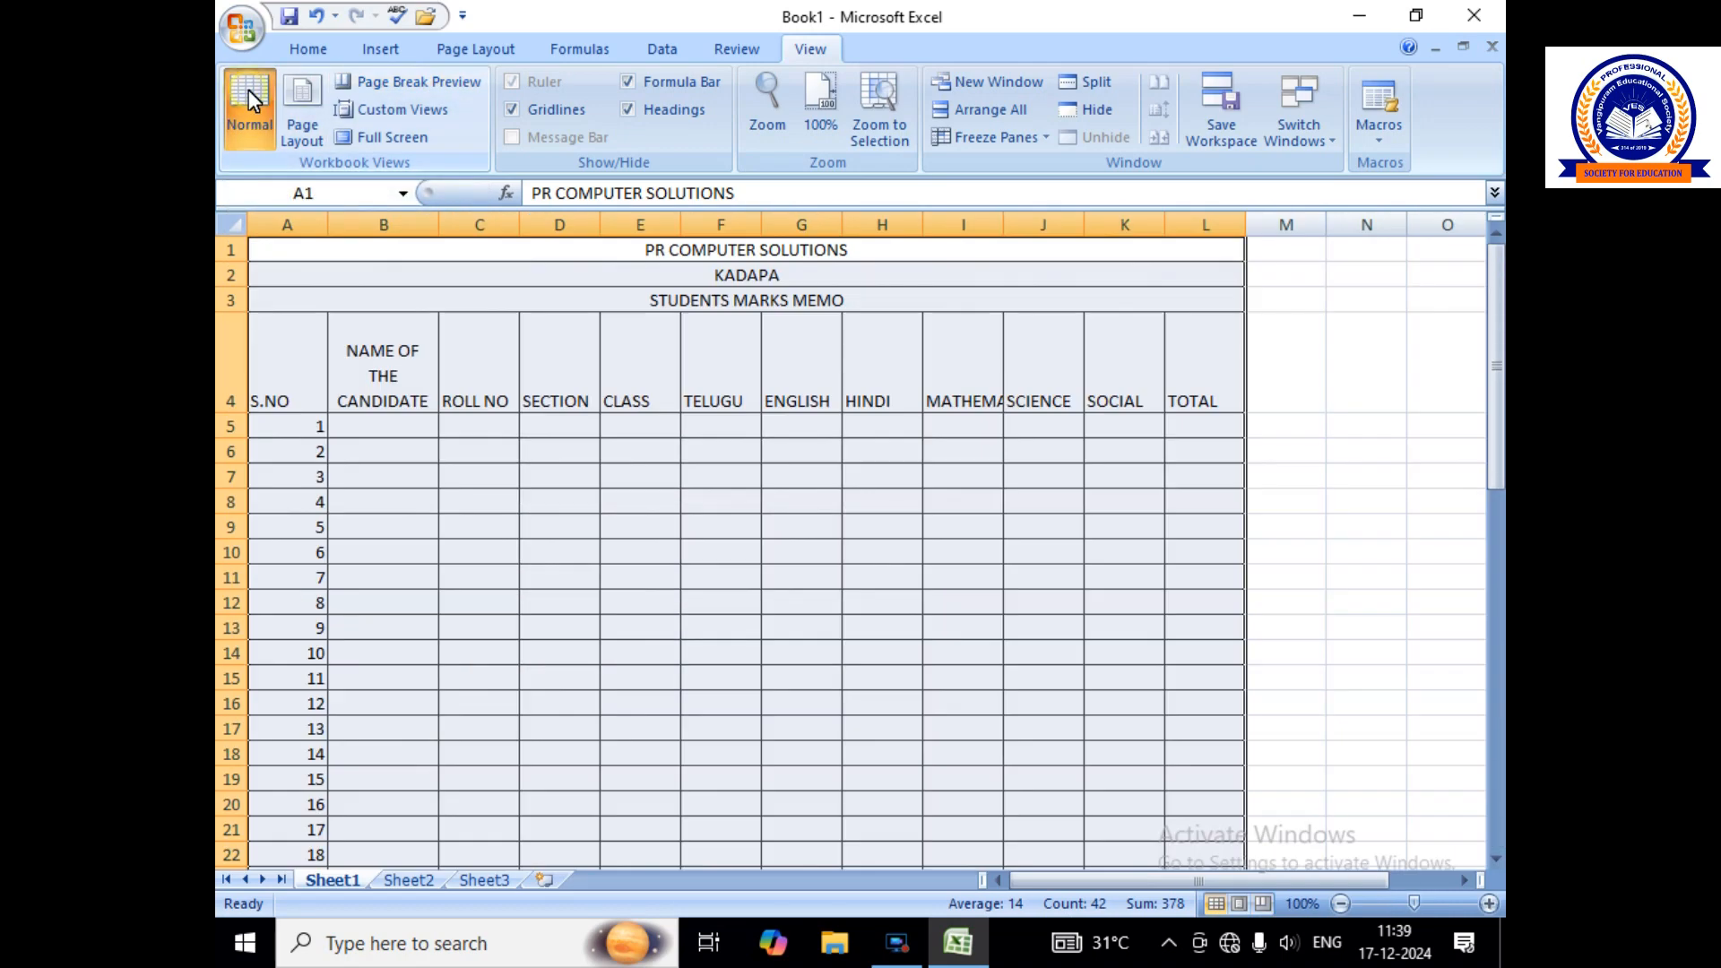
double_click(1003, 224)
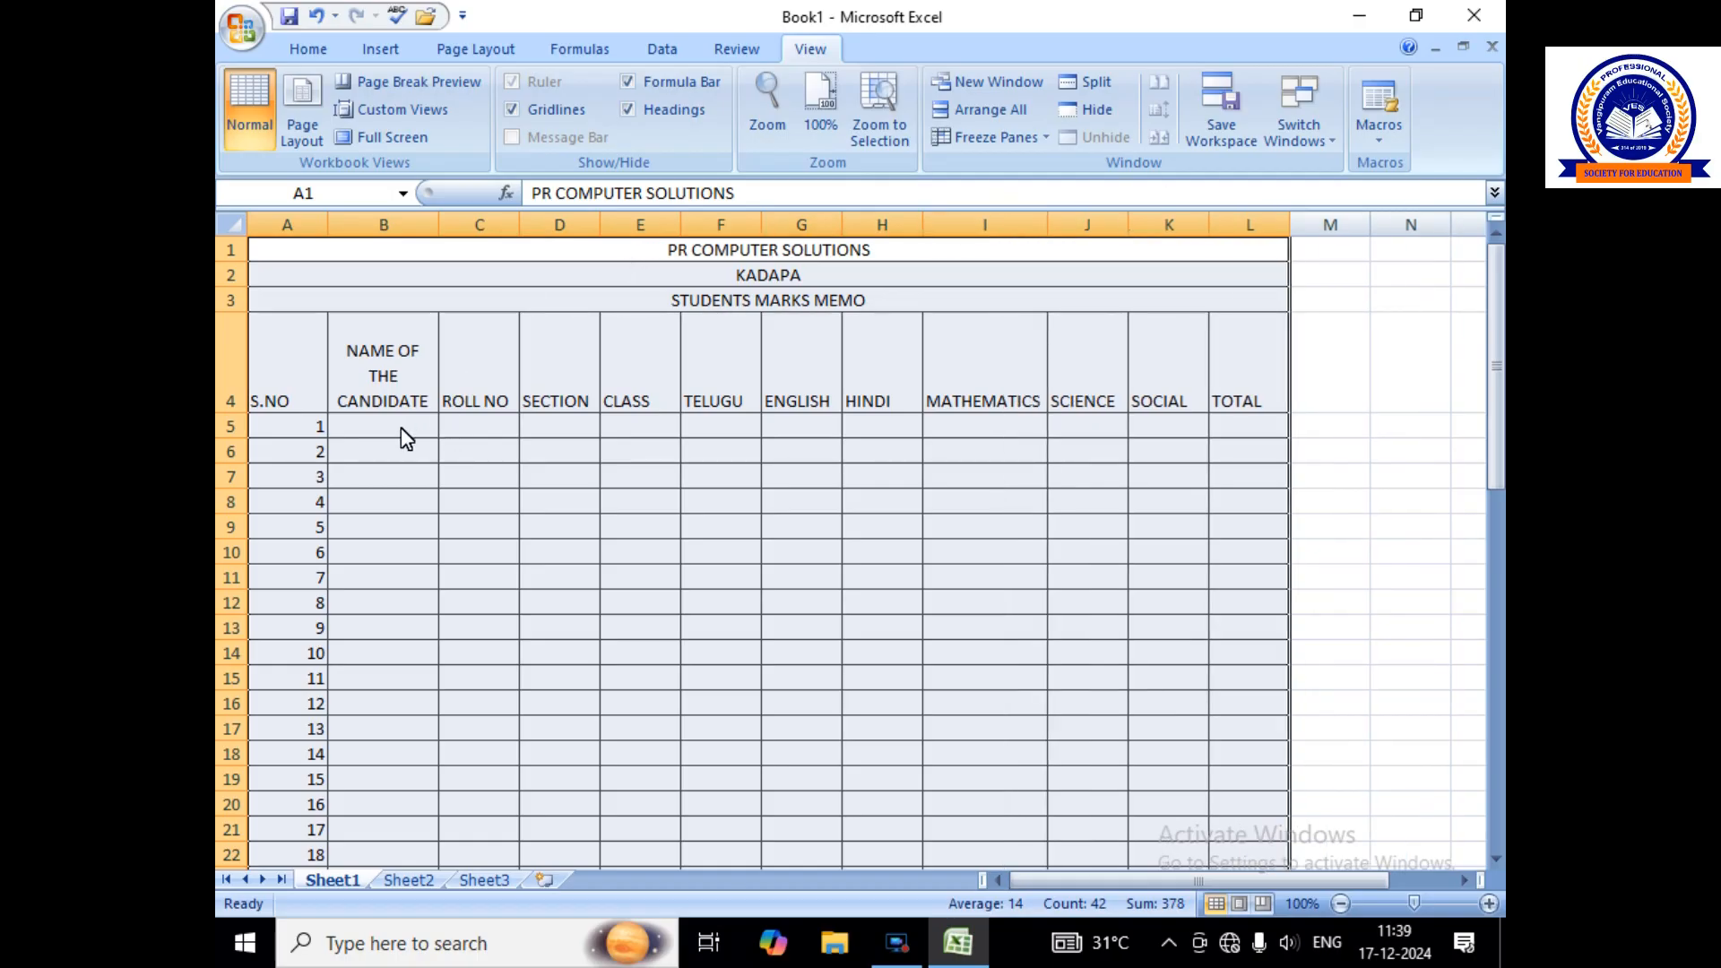
drag(393, 437, 392, 511)
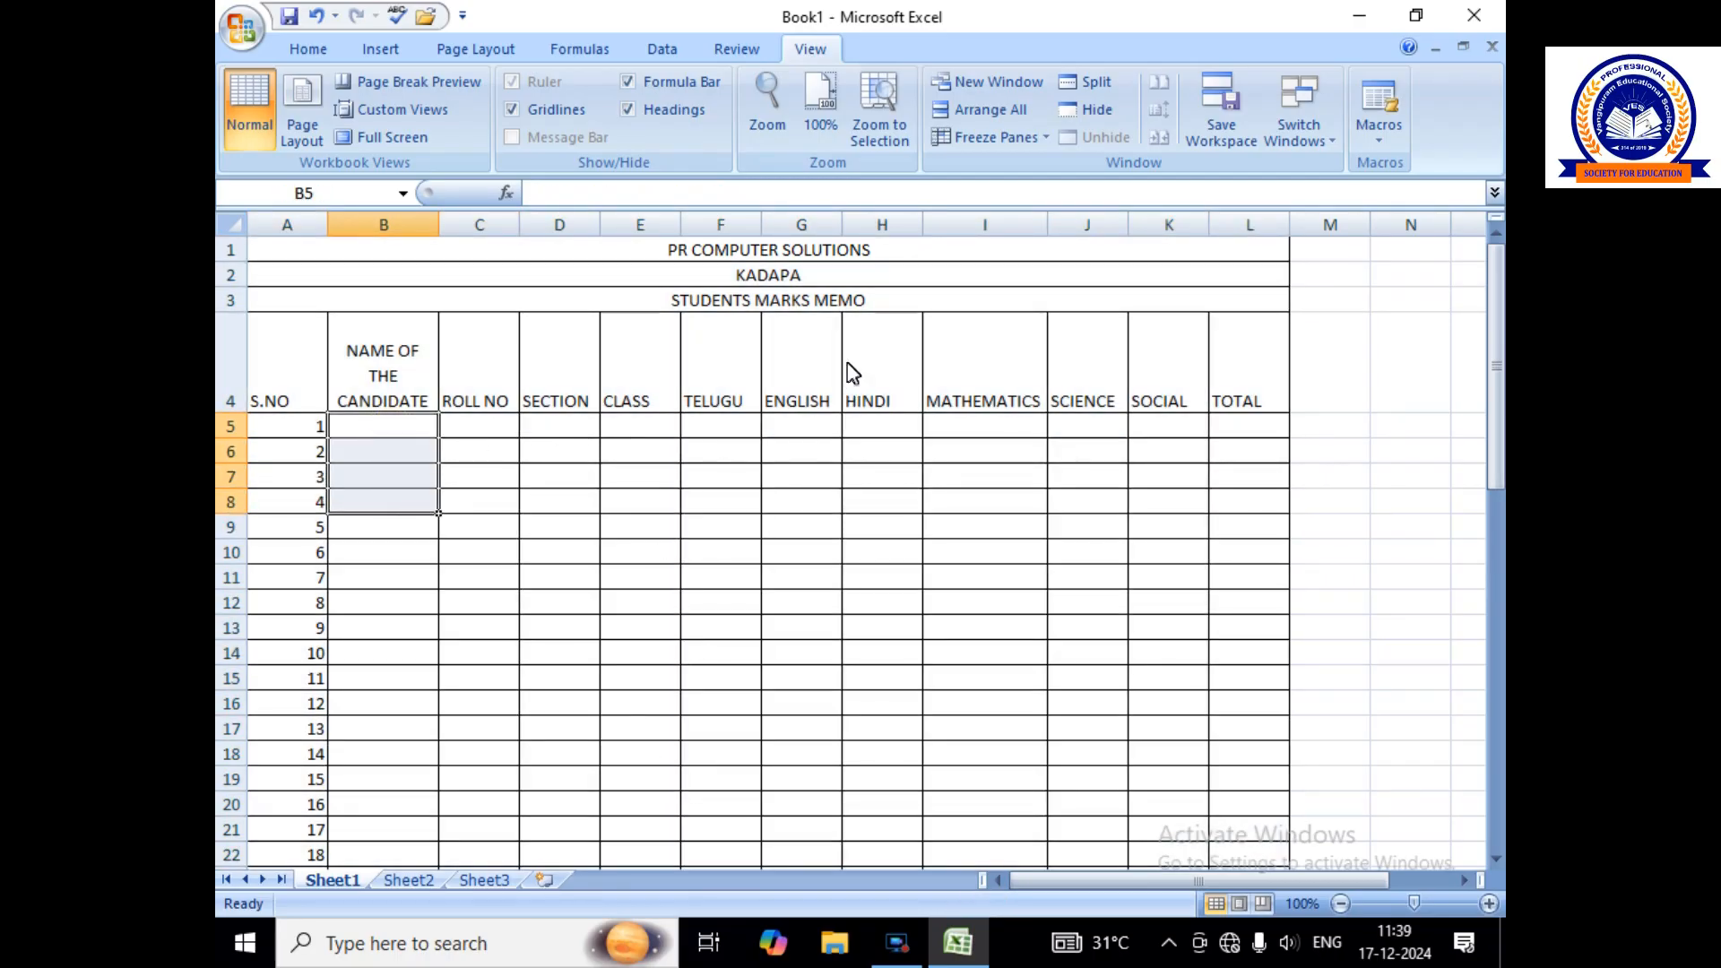
Format the PR COMPUTER SOLUTIONS title in row 1 as bold red text at font size 24.
click(798, 251)
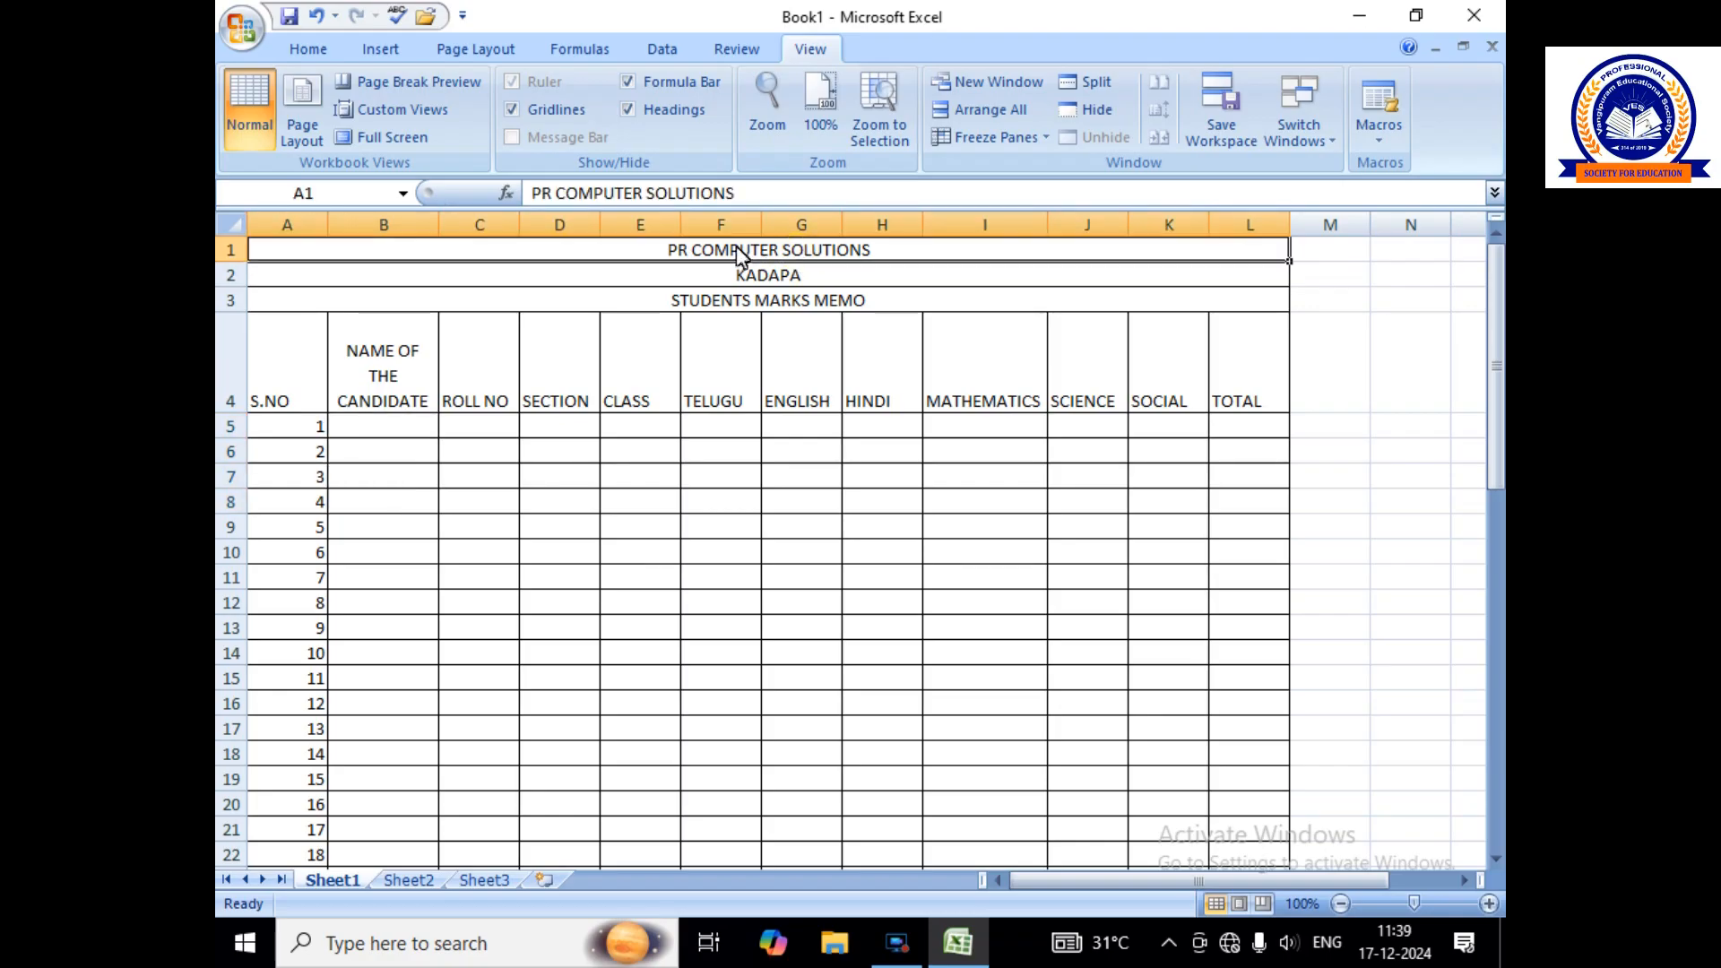
click(309, 48)
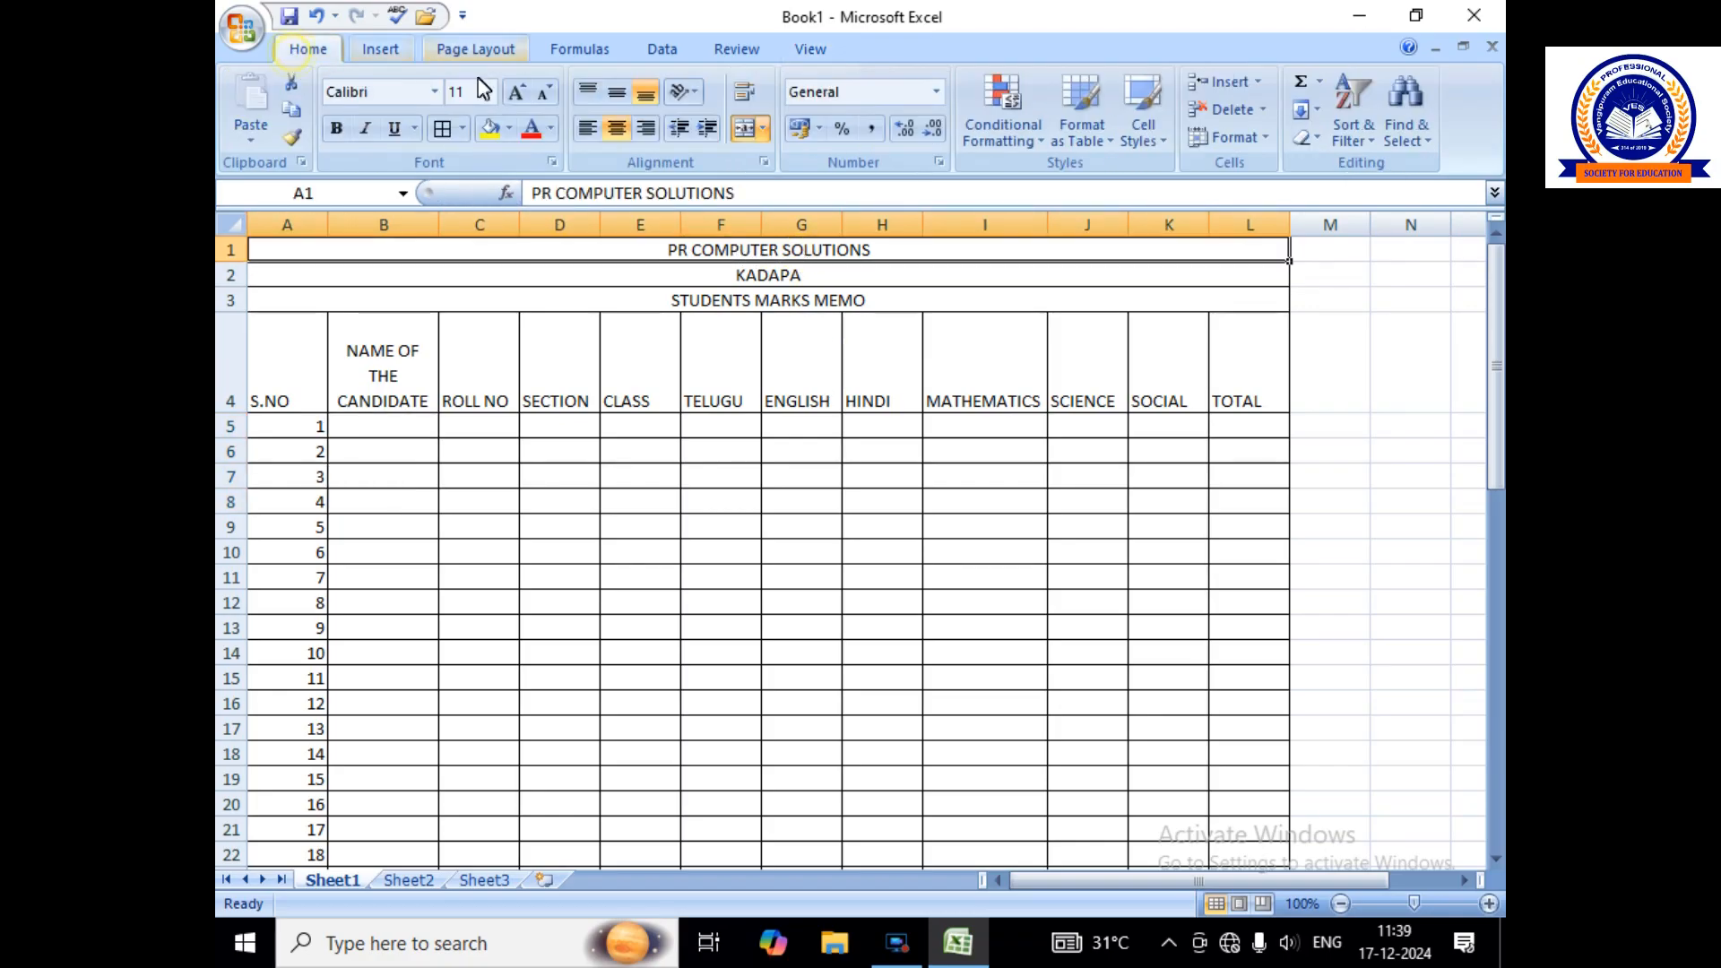
click(531, 131)
click(336, 128)
click(516, 94)
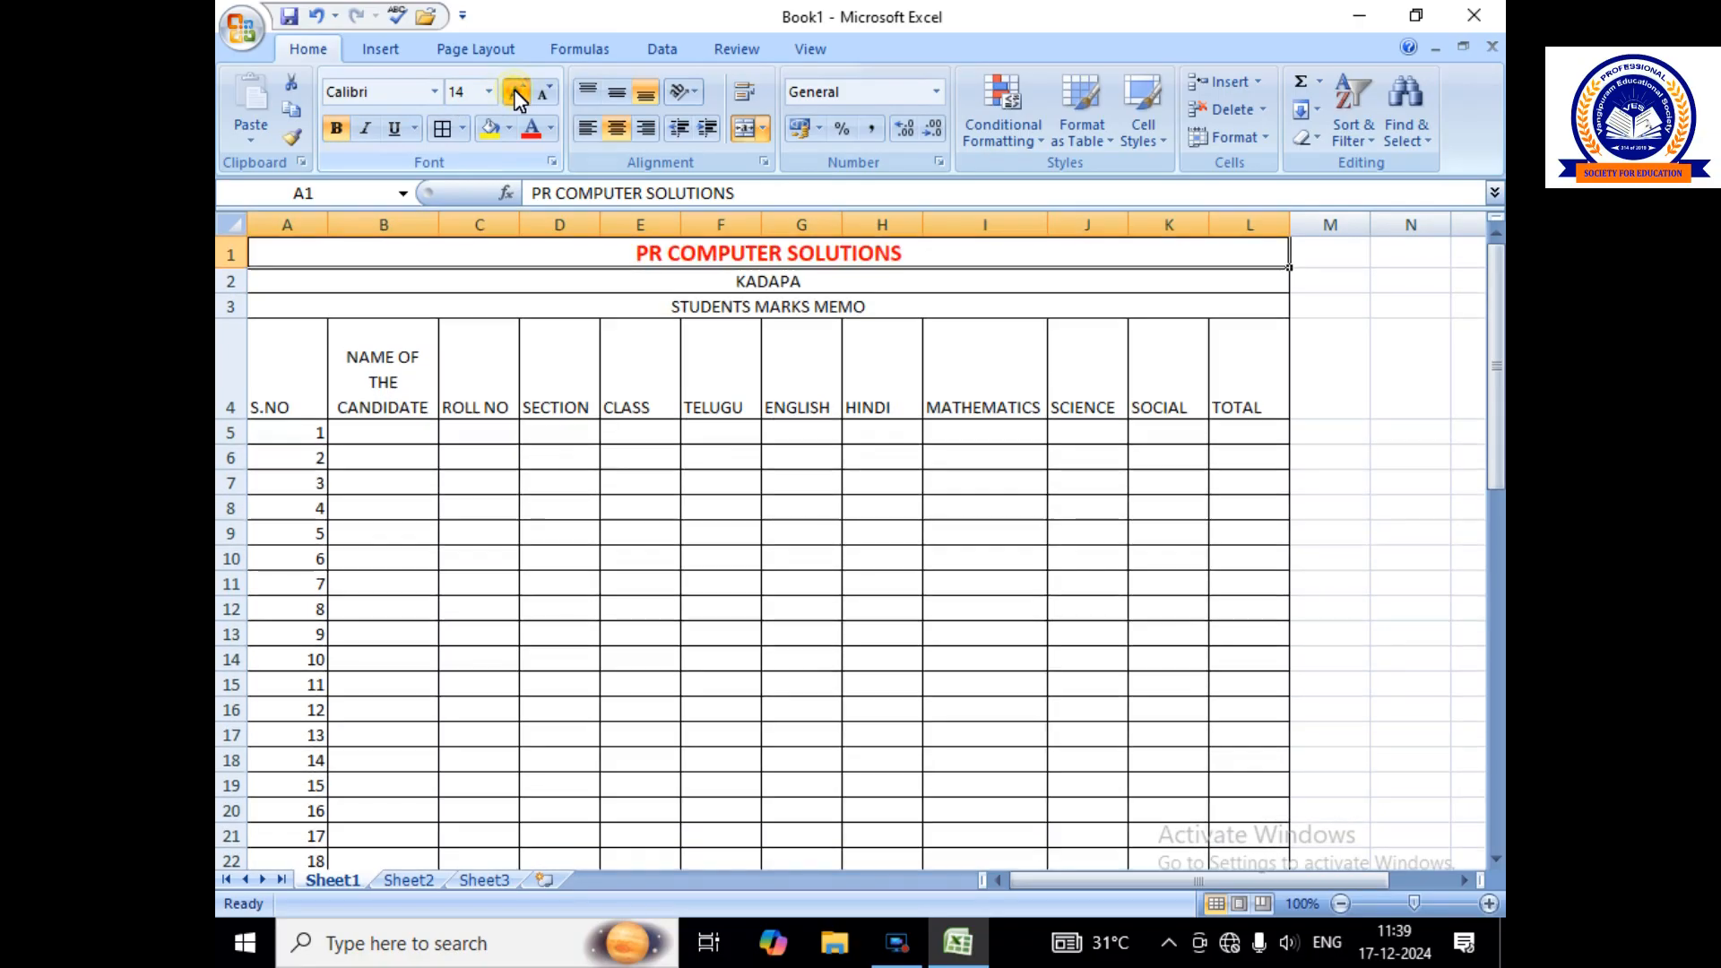
click(516, 93)
click(516, 93)
click(517, 93)
click(516, 93)
click(516, 94)
click(517, 93)
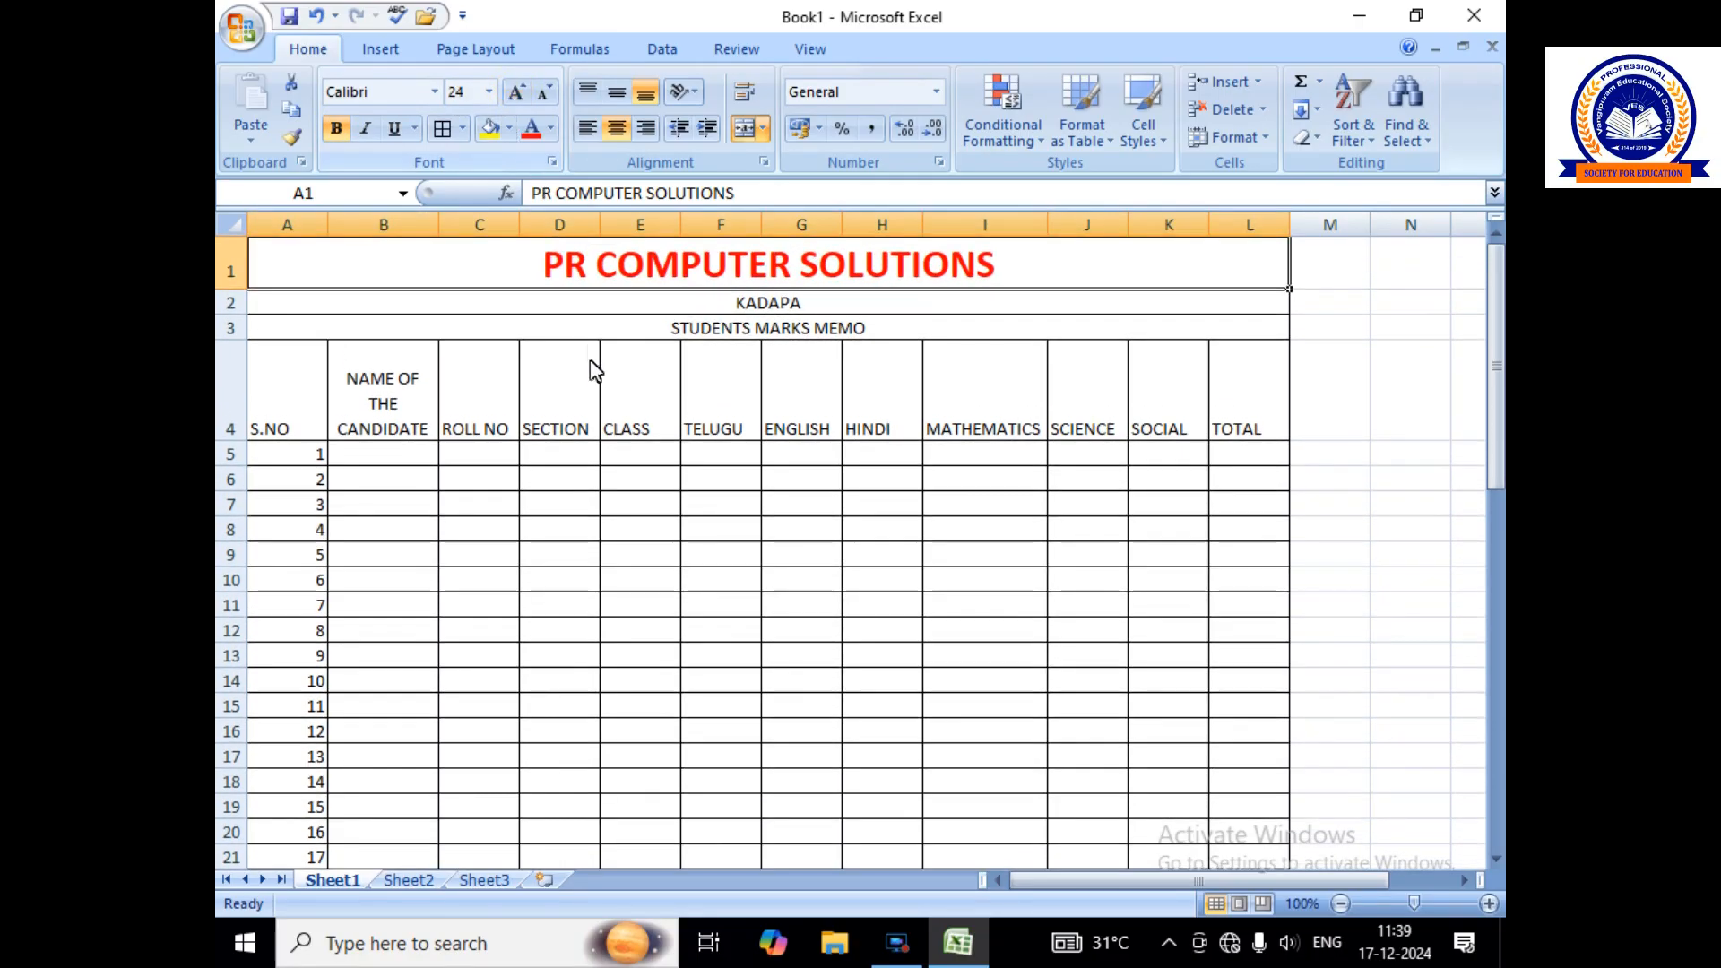
Set the height of rows 5 to 13 to 22.
click(229, 453)
drag(229, 453, 231, 655)
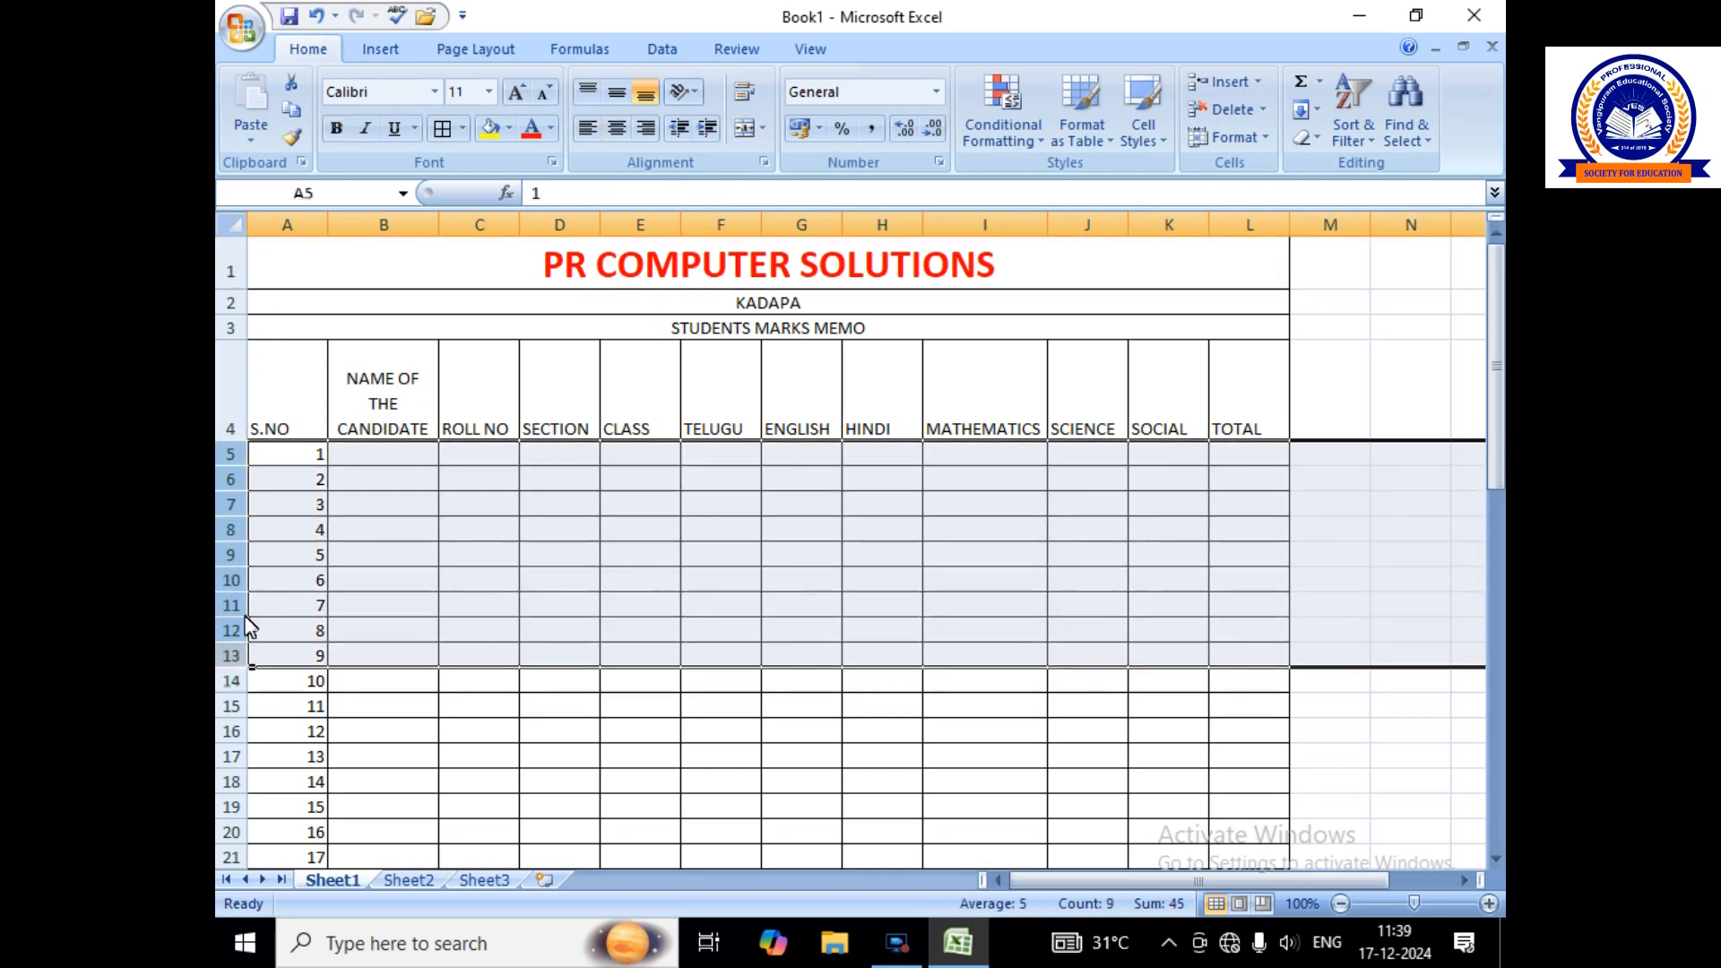
right_click(243, 460)
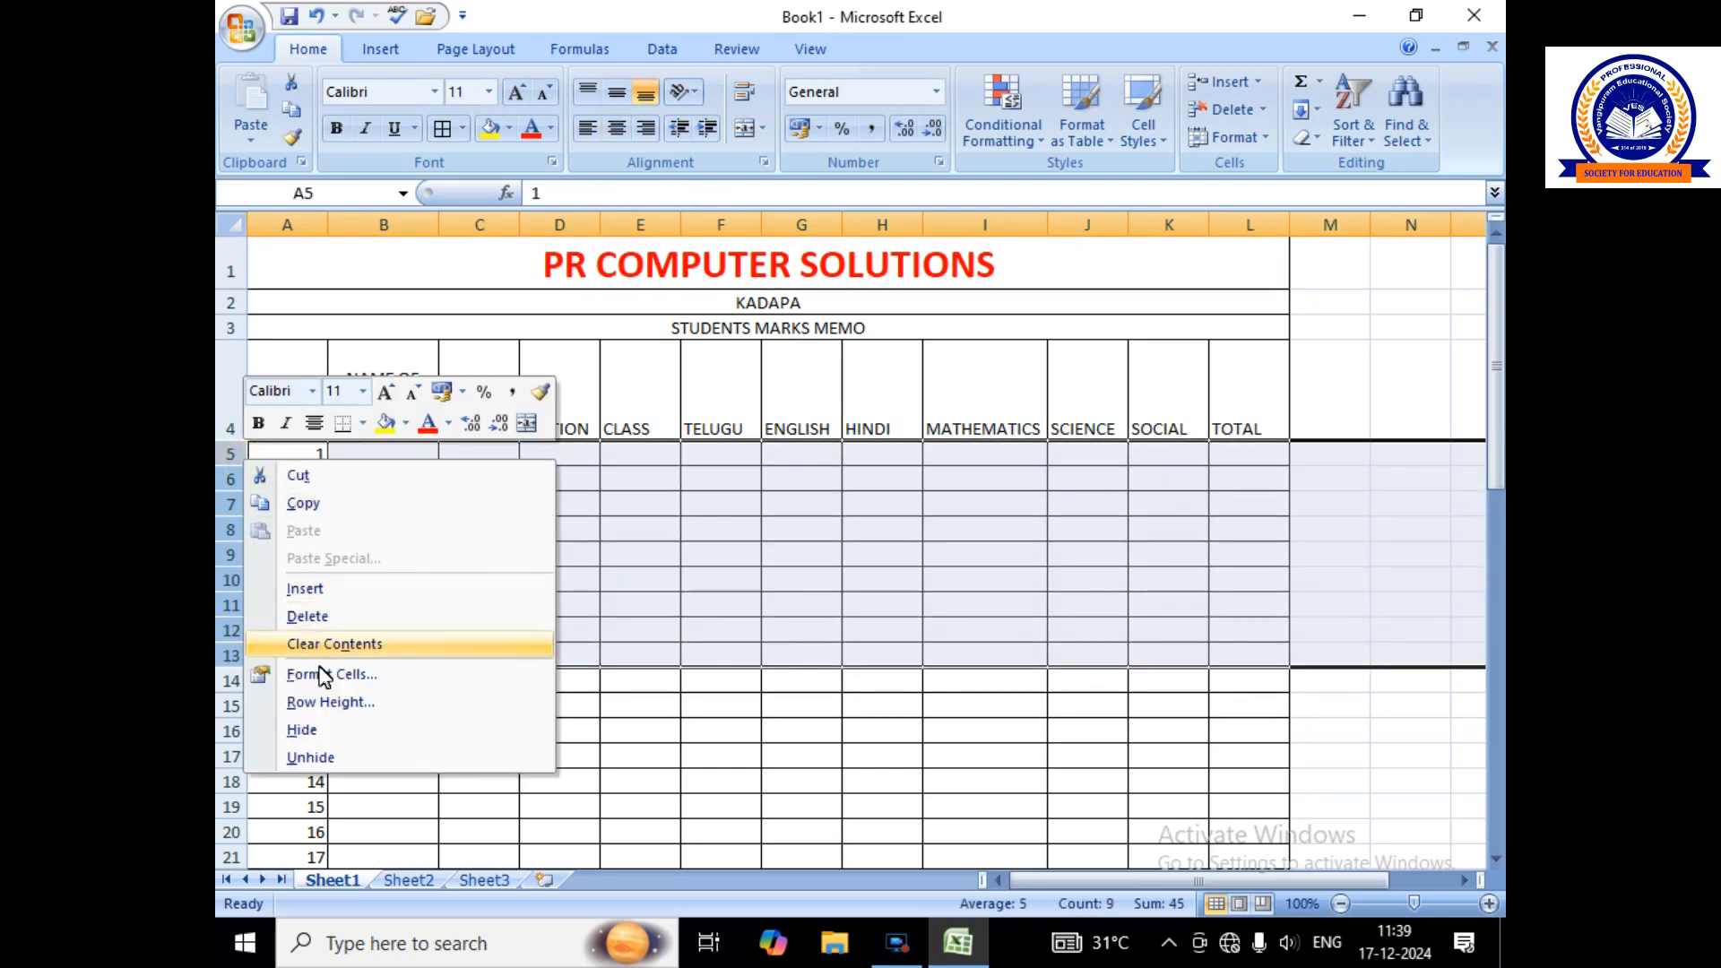
click(327, 704)
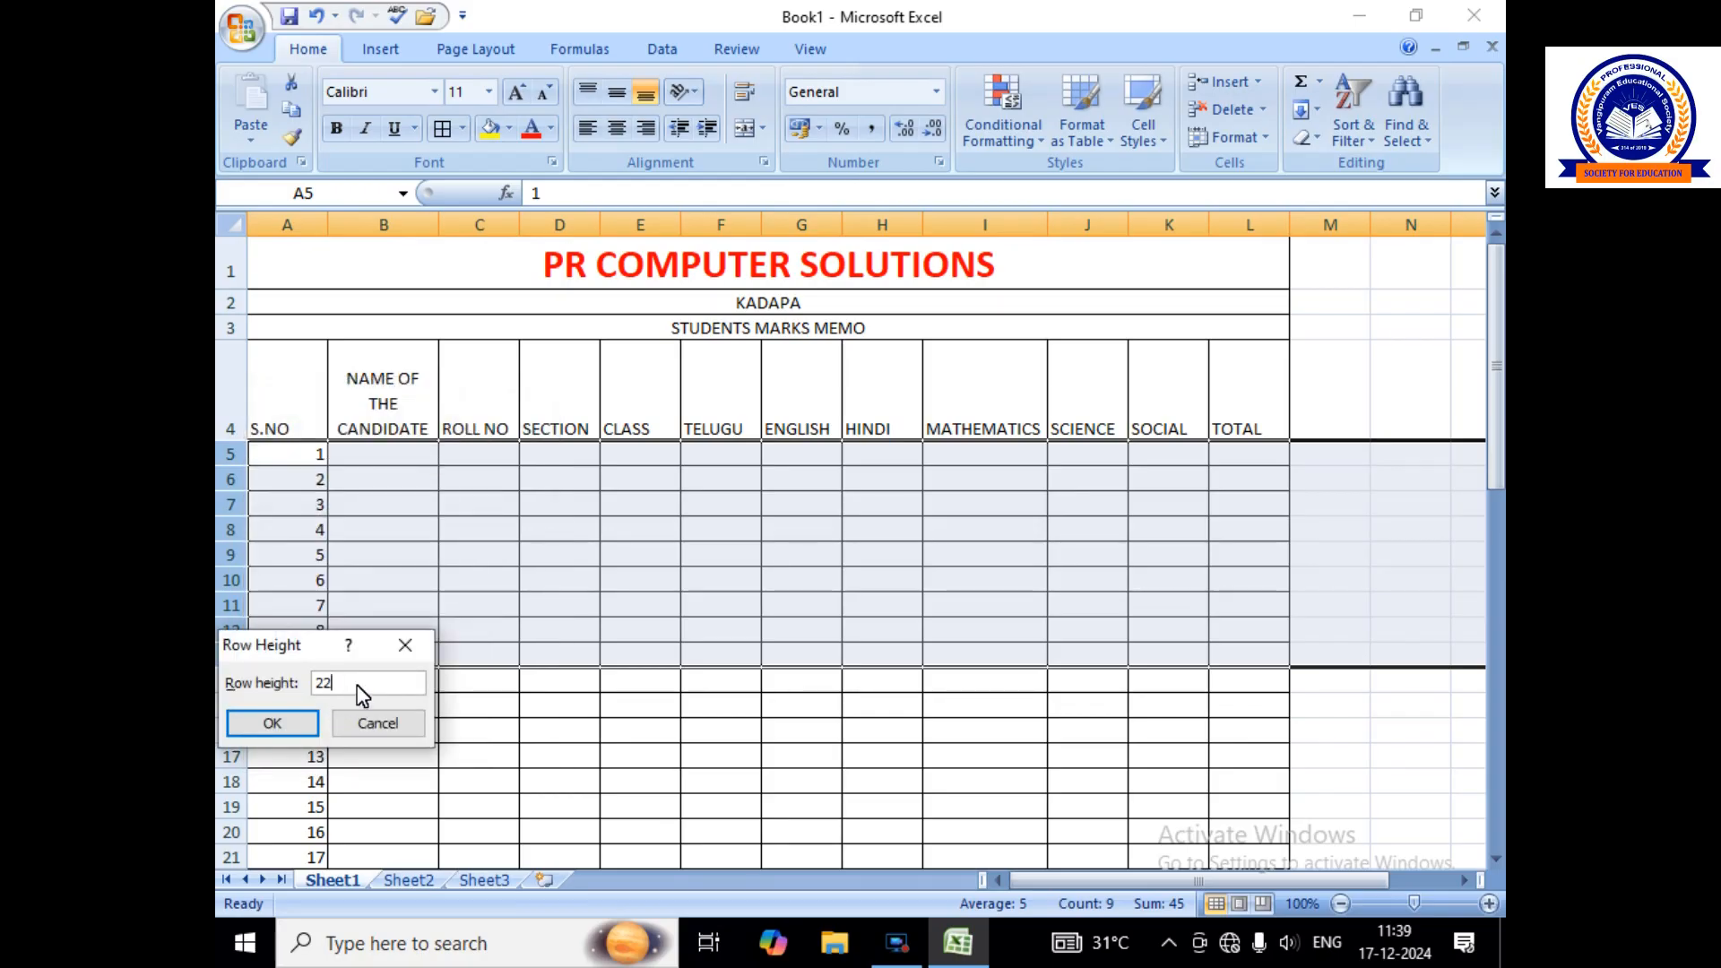
click(295, 722)
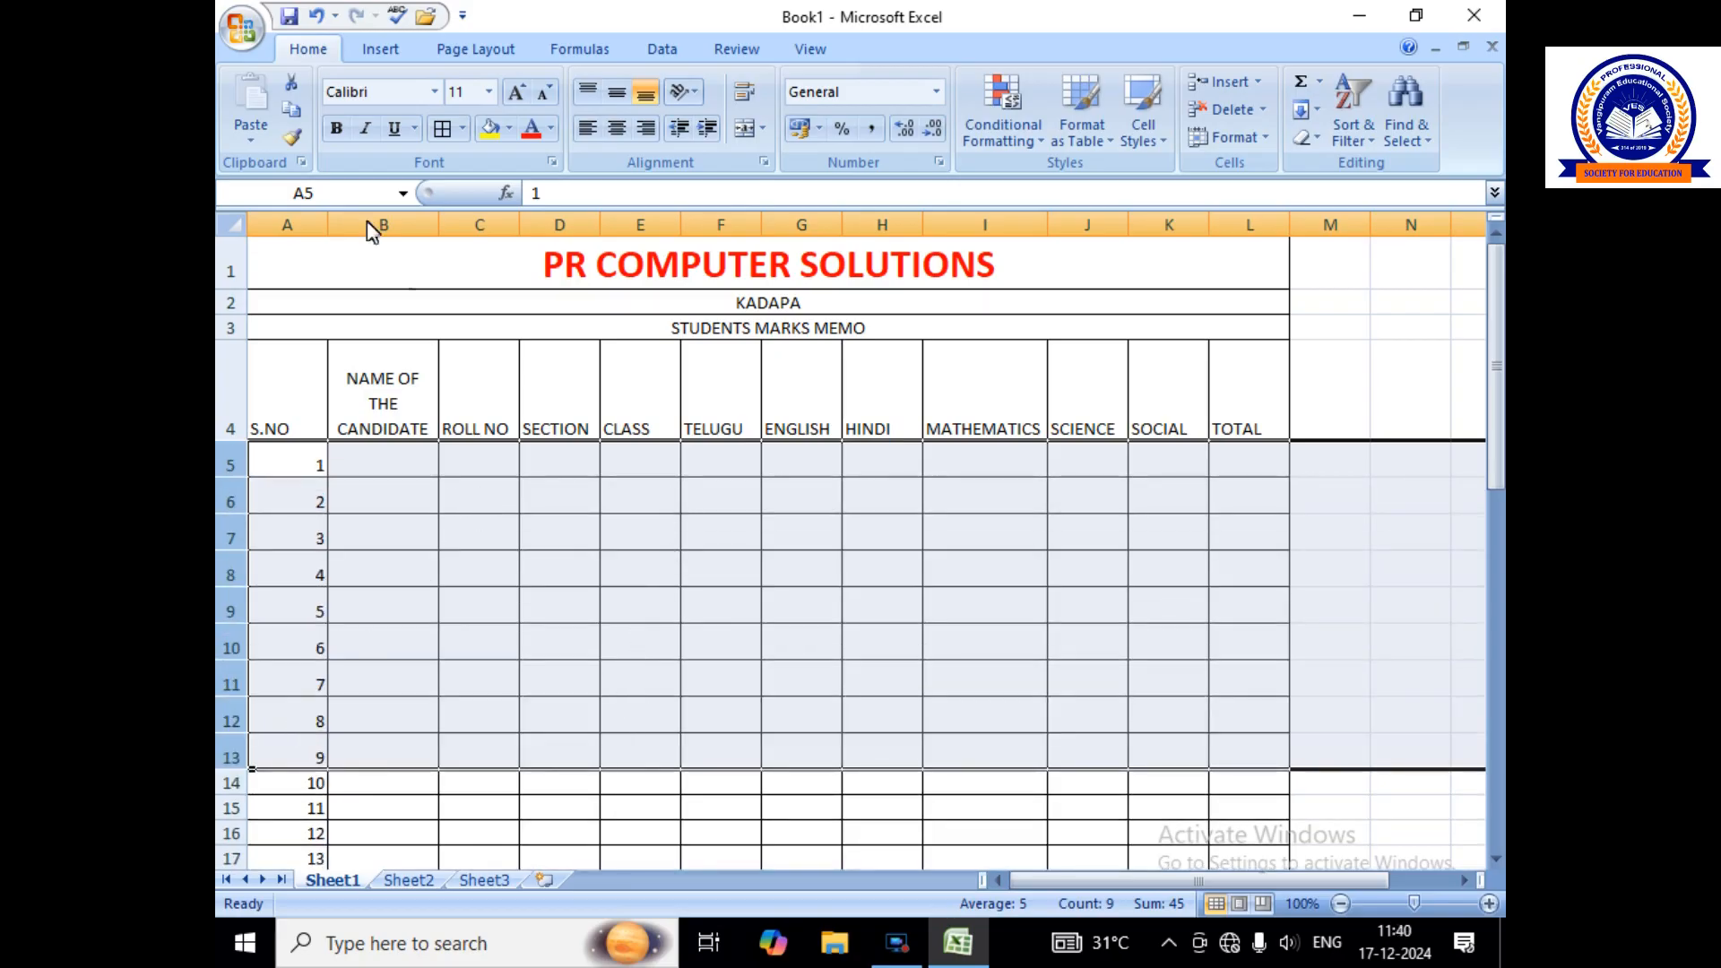
Set the width of columns A to I to 8.
drag(314, 224, 947, 244)
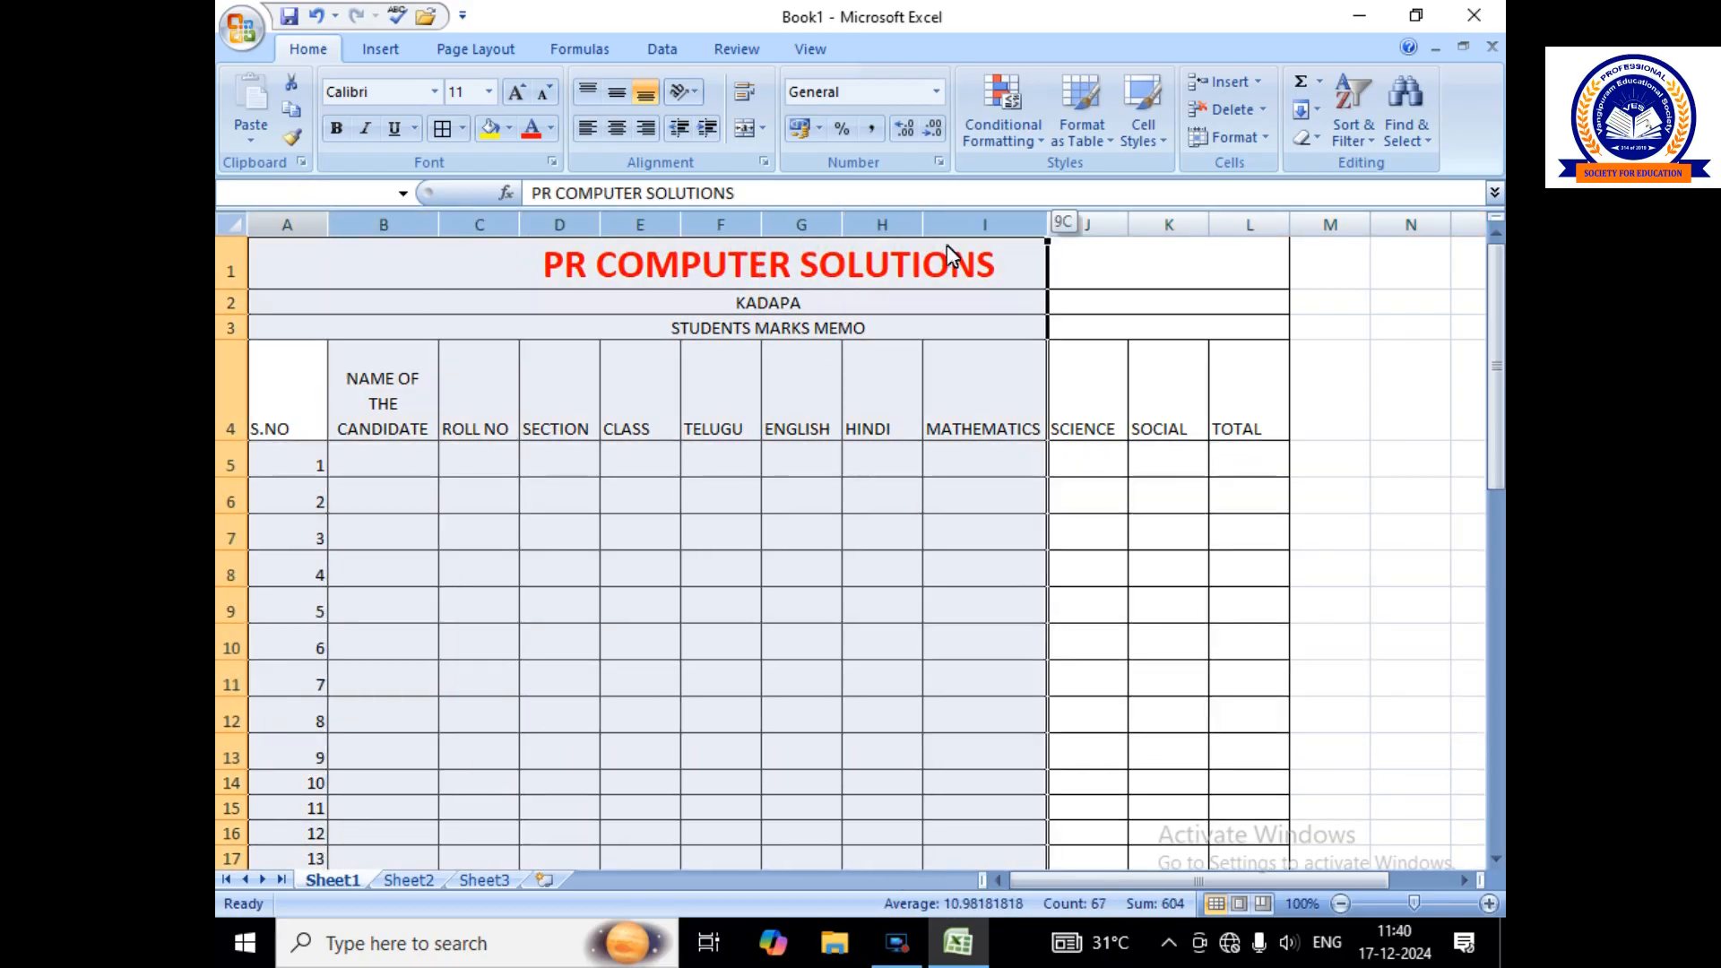
right_click(504, 223)
click(595, 463)
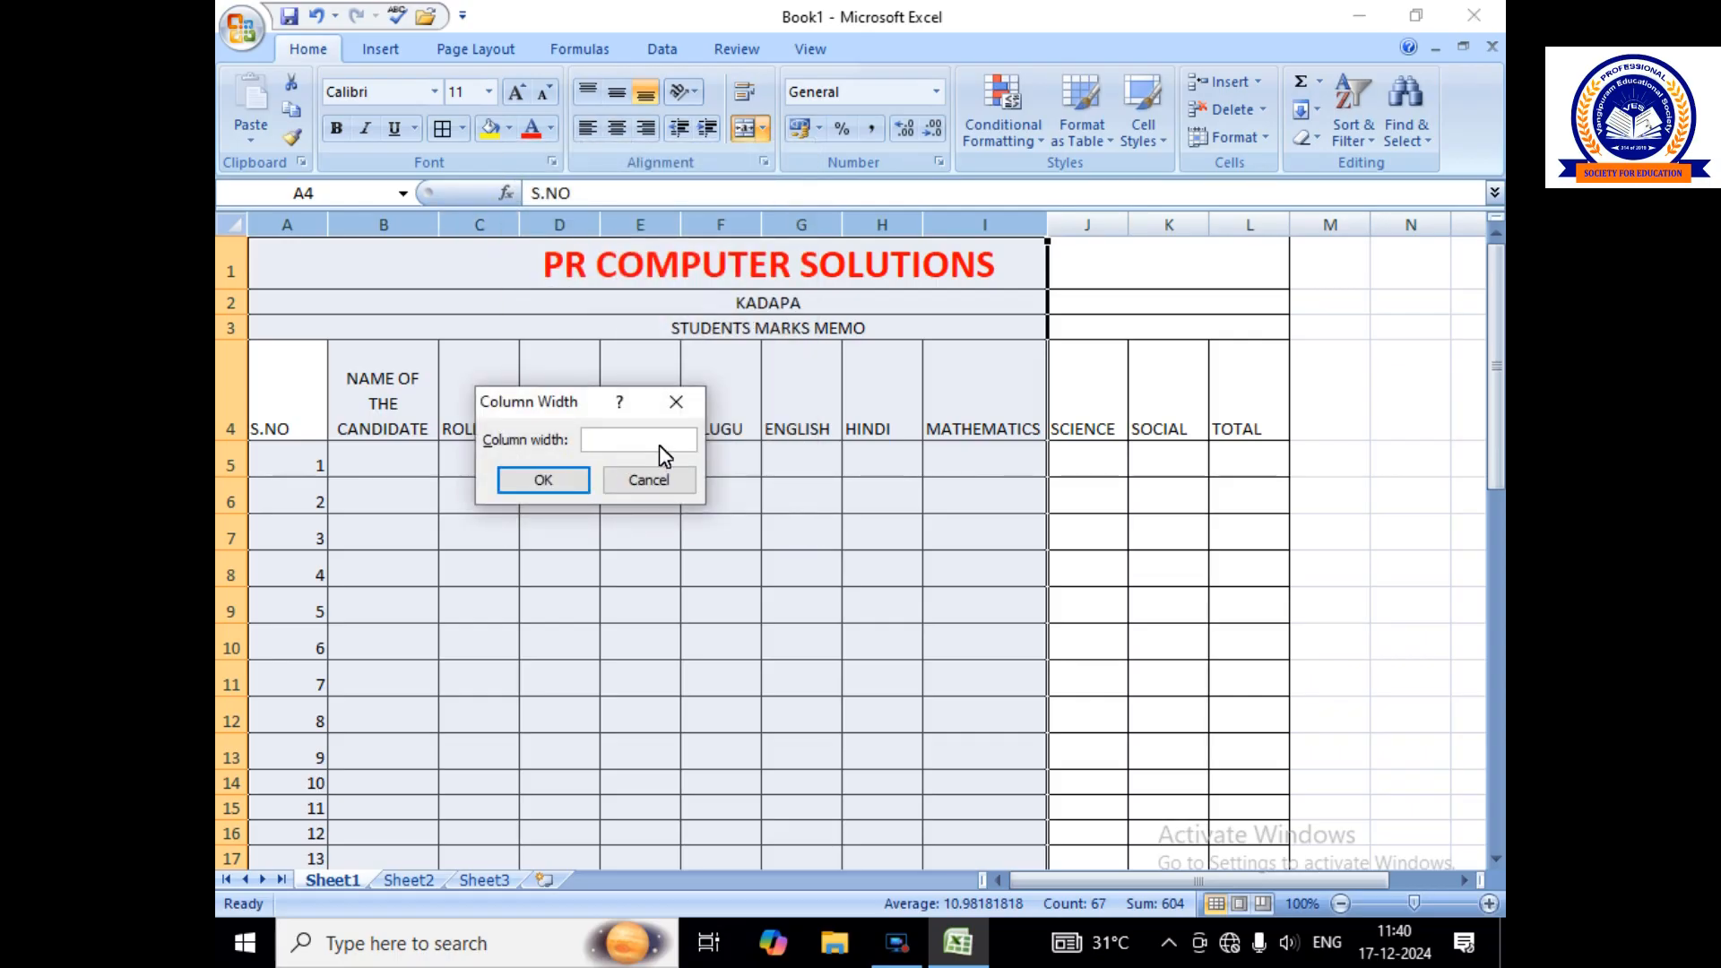
text(8)
click(570, 484)
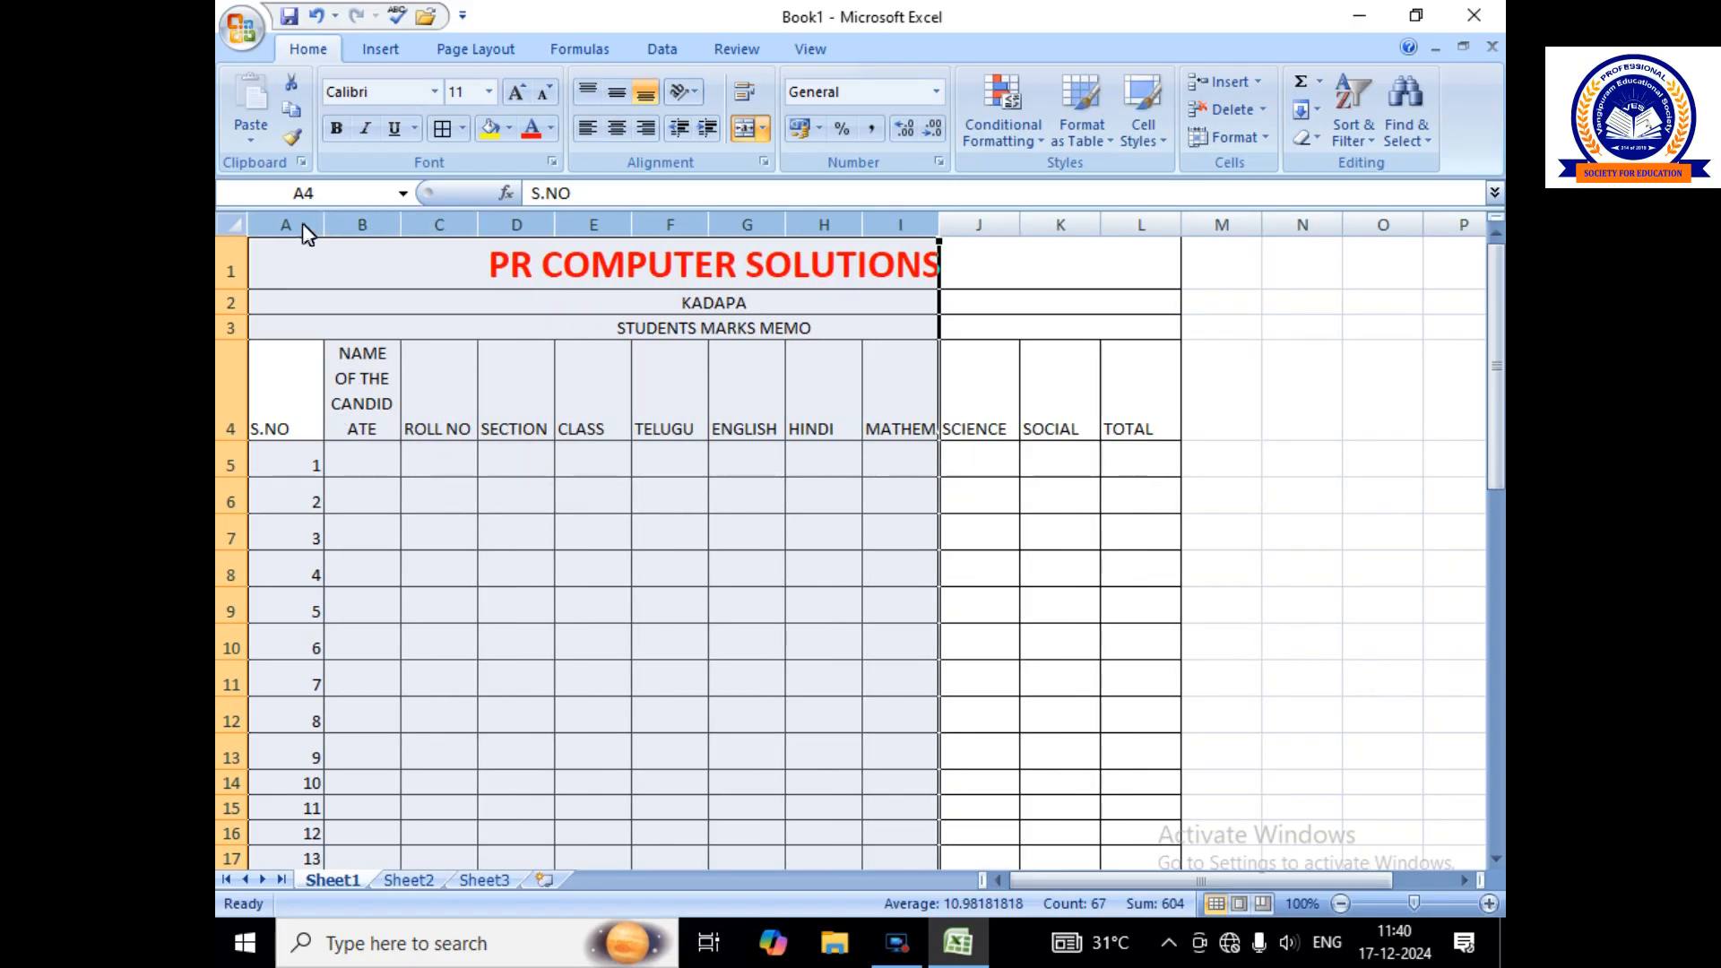
Set the width of all table columns, A to L, to 15.
drag(287, 224, 1142, 228)
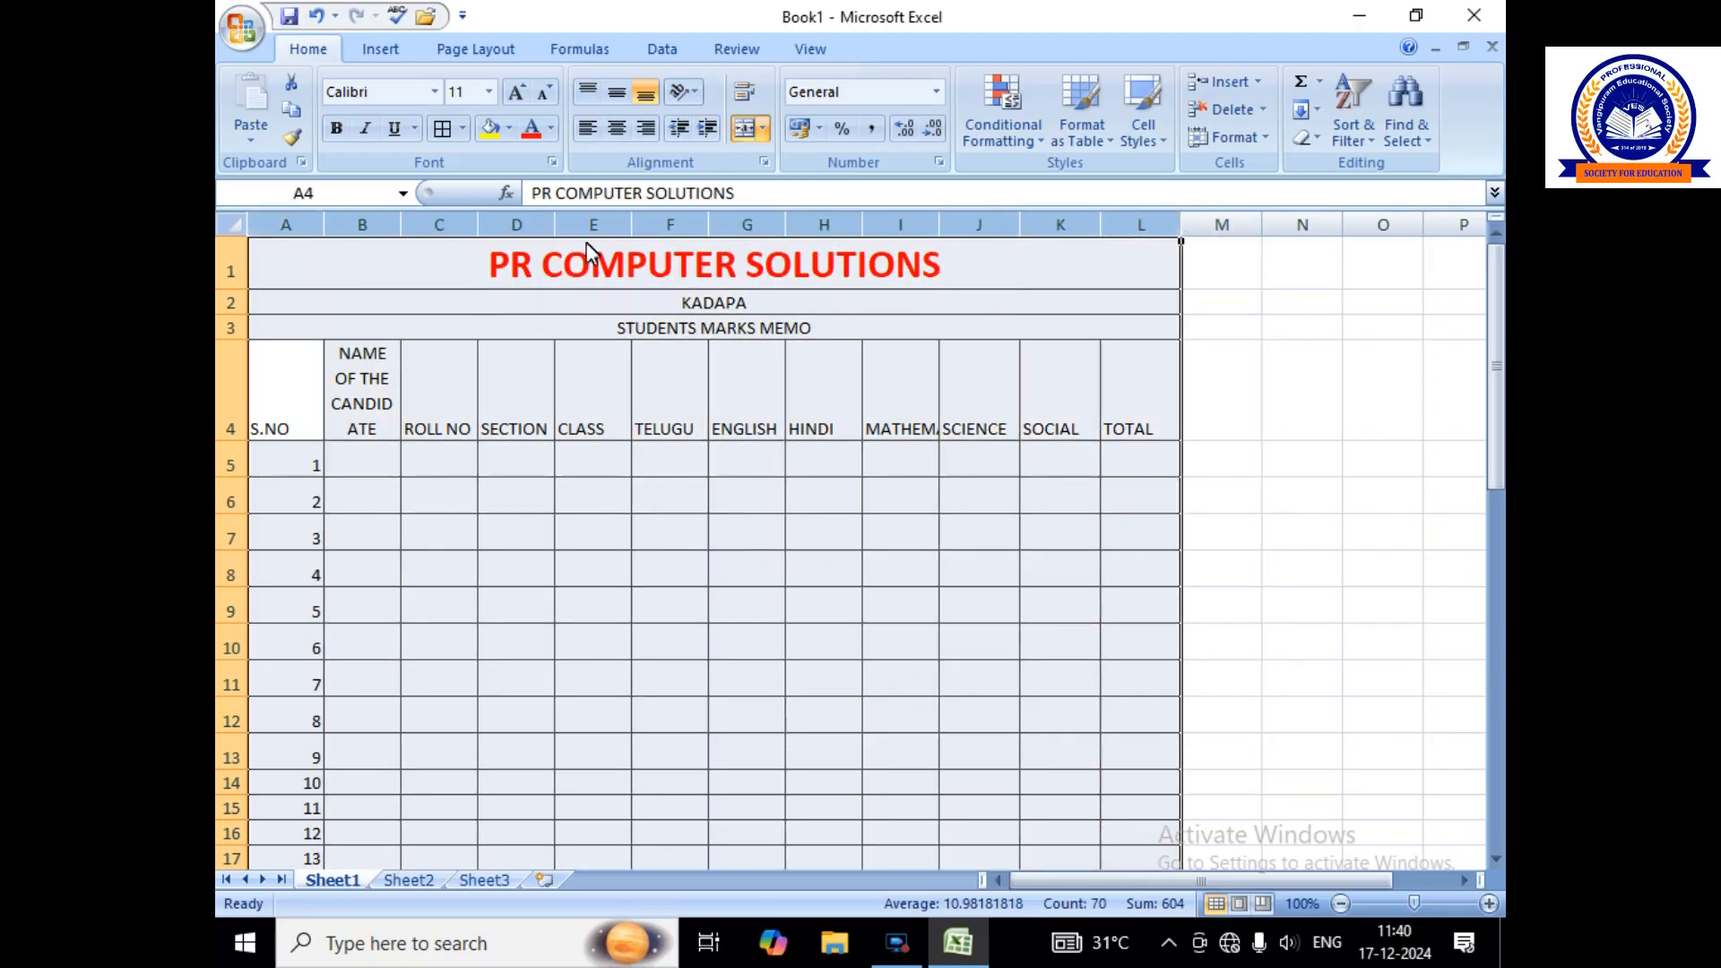
right_click(386, 224)
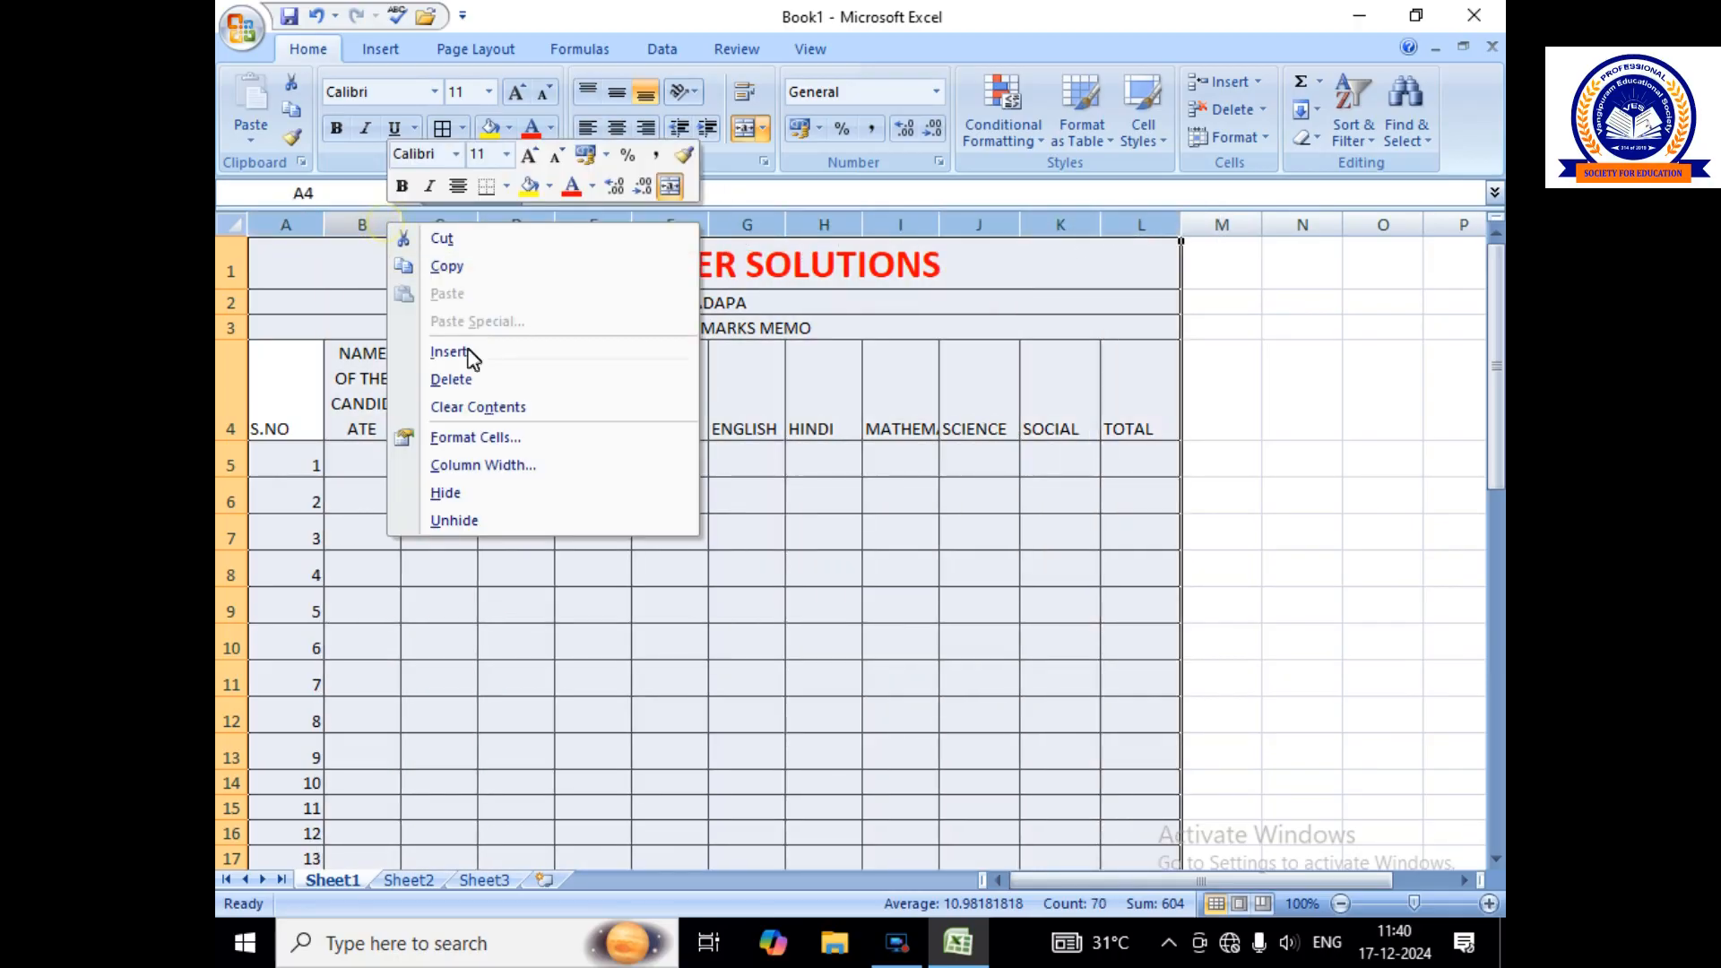
click(475, 466)
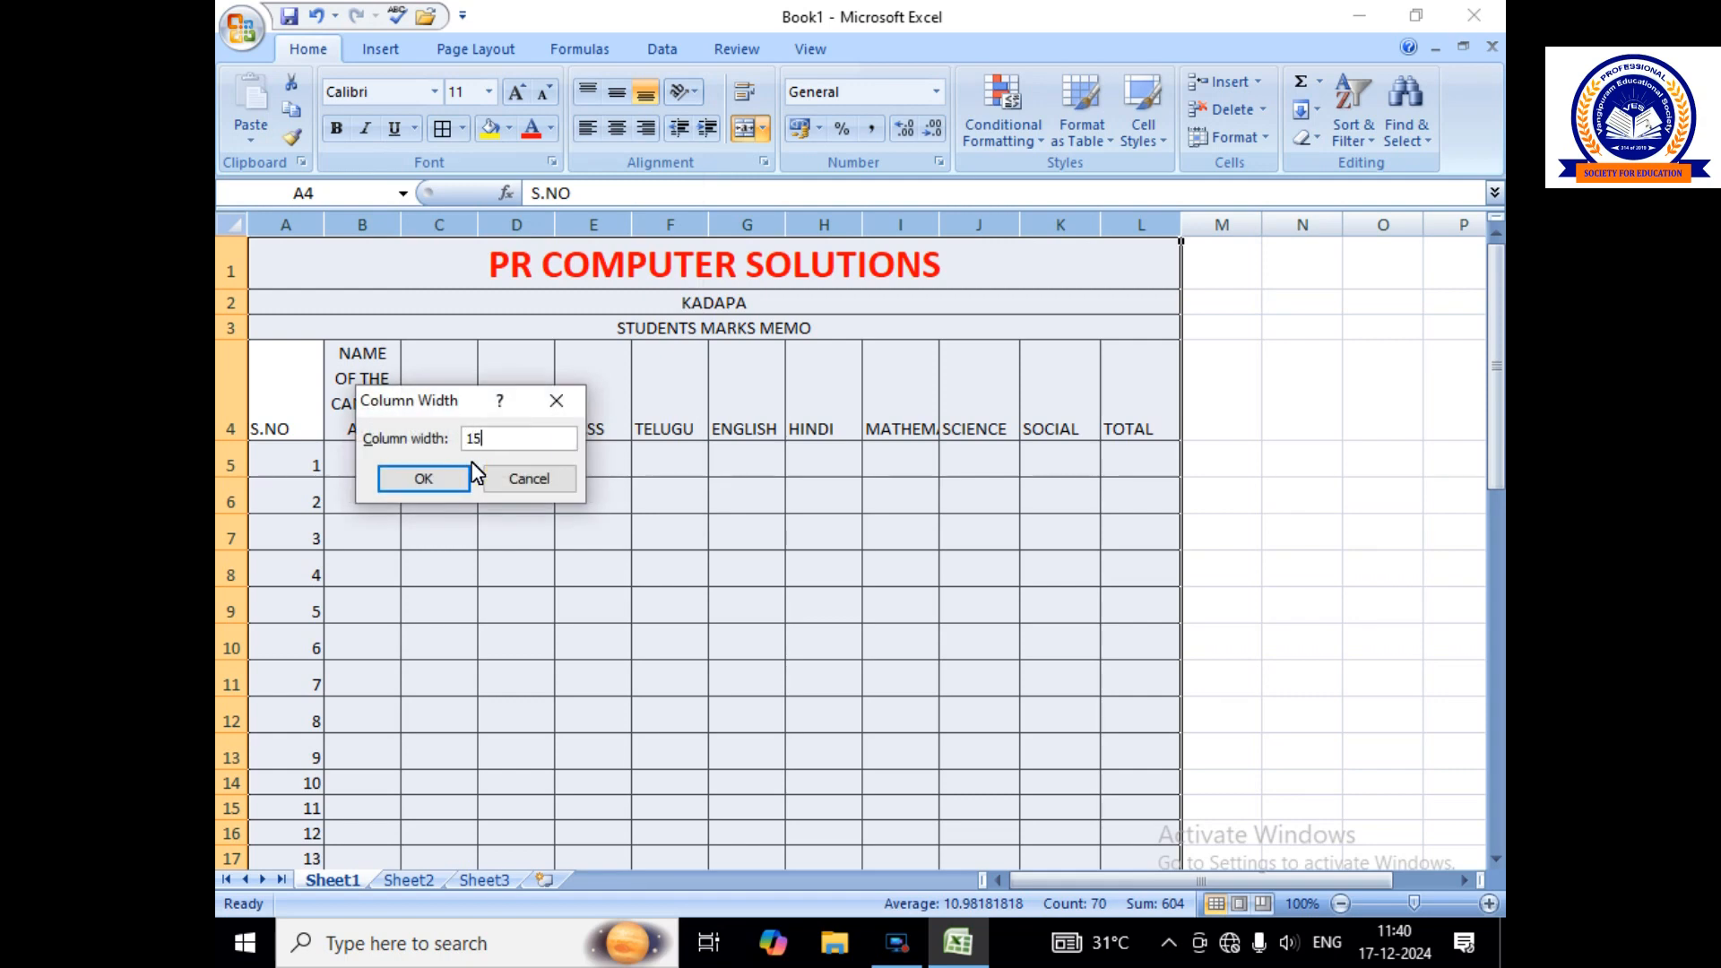
click(429, 478)
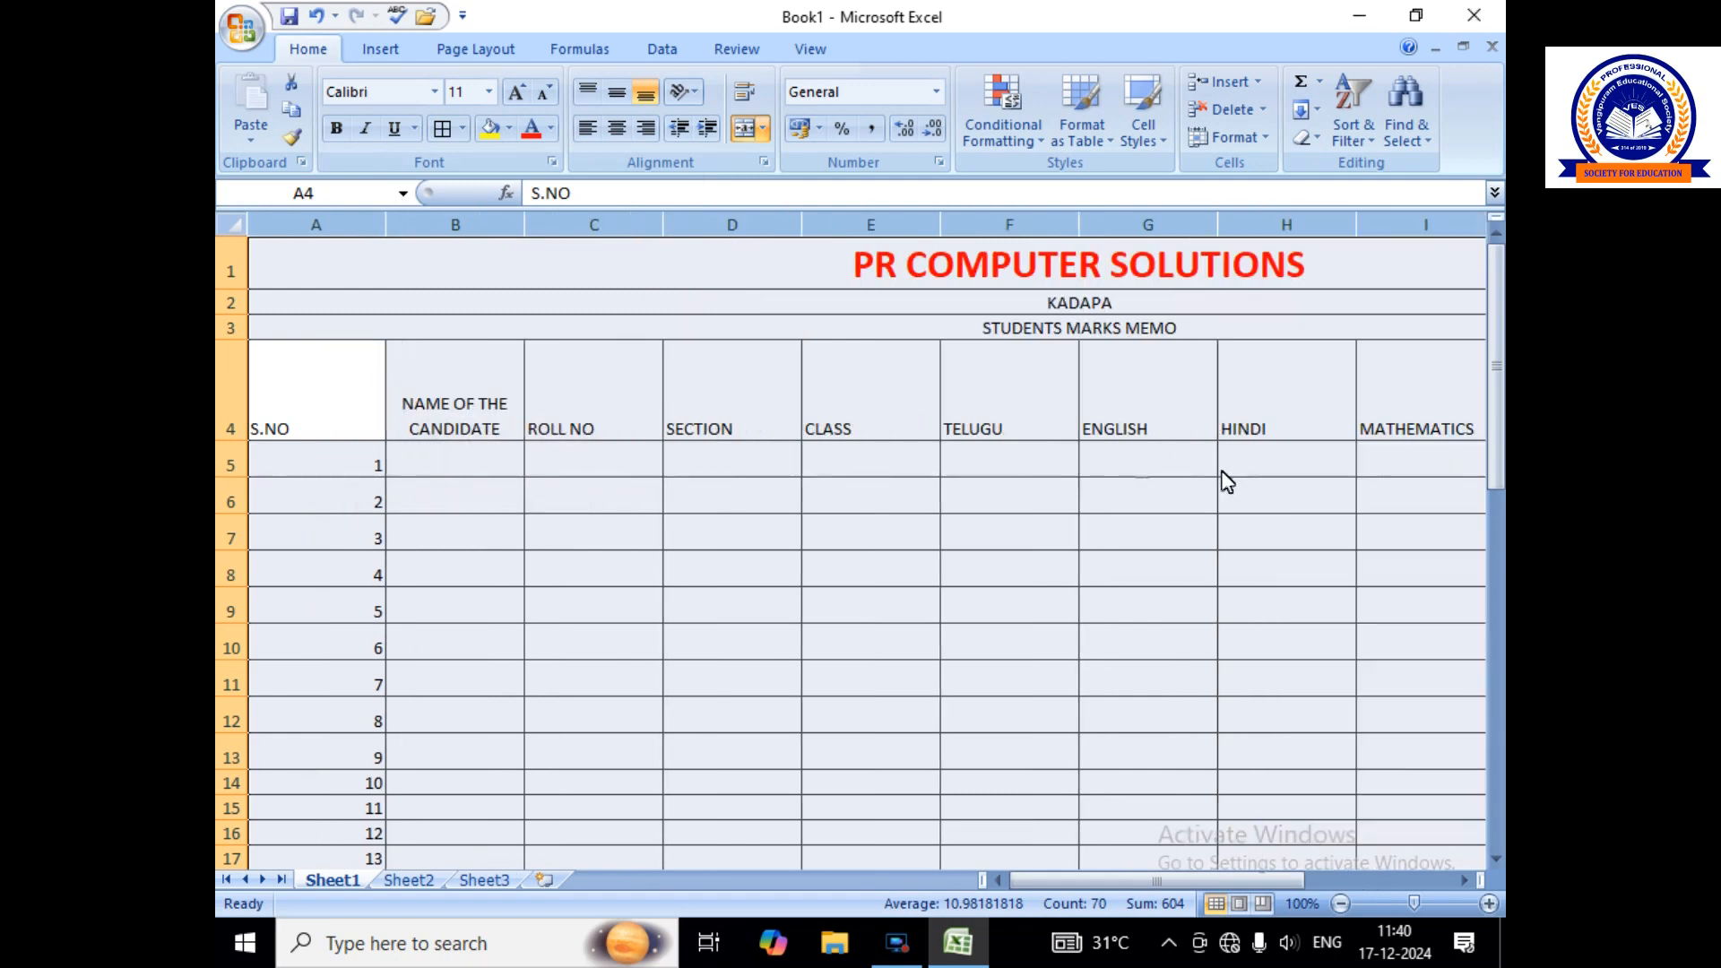
mouse_move(1170, 880)
mouse_down()
mouse_move(1314, 874)
mouse_move(1190, 875)
mouse_up()
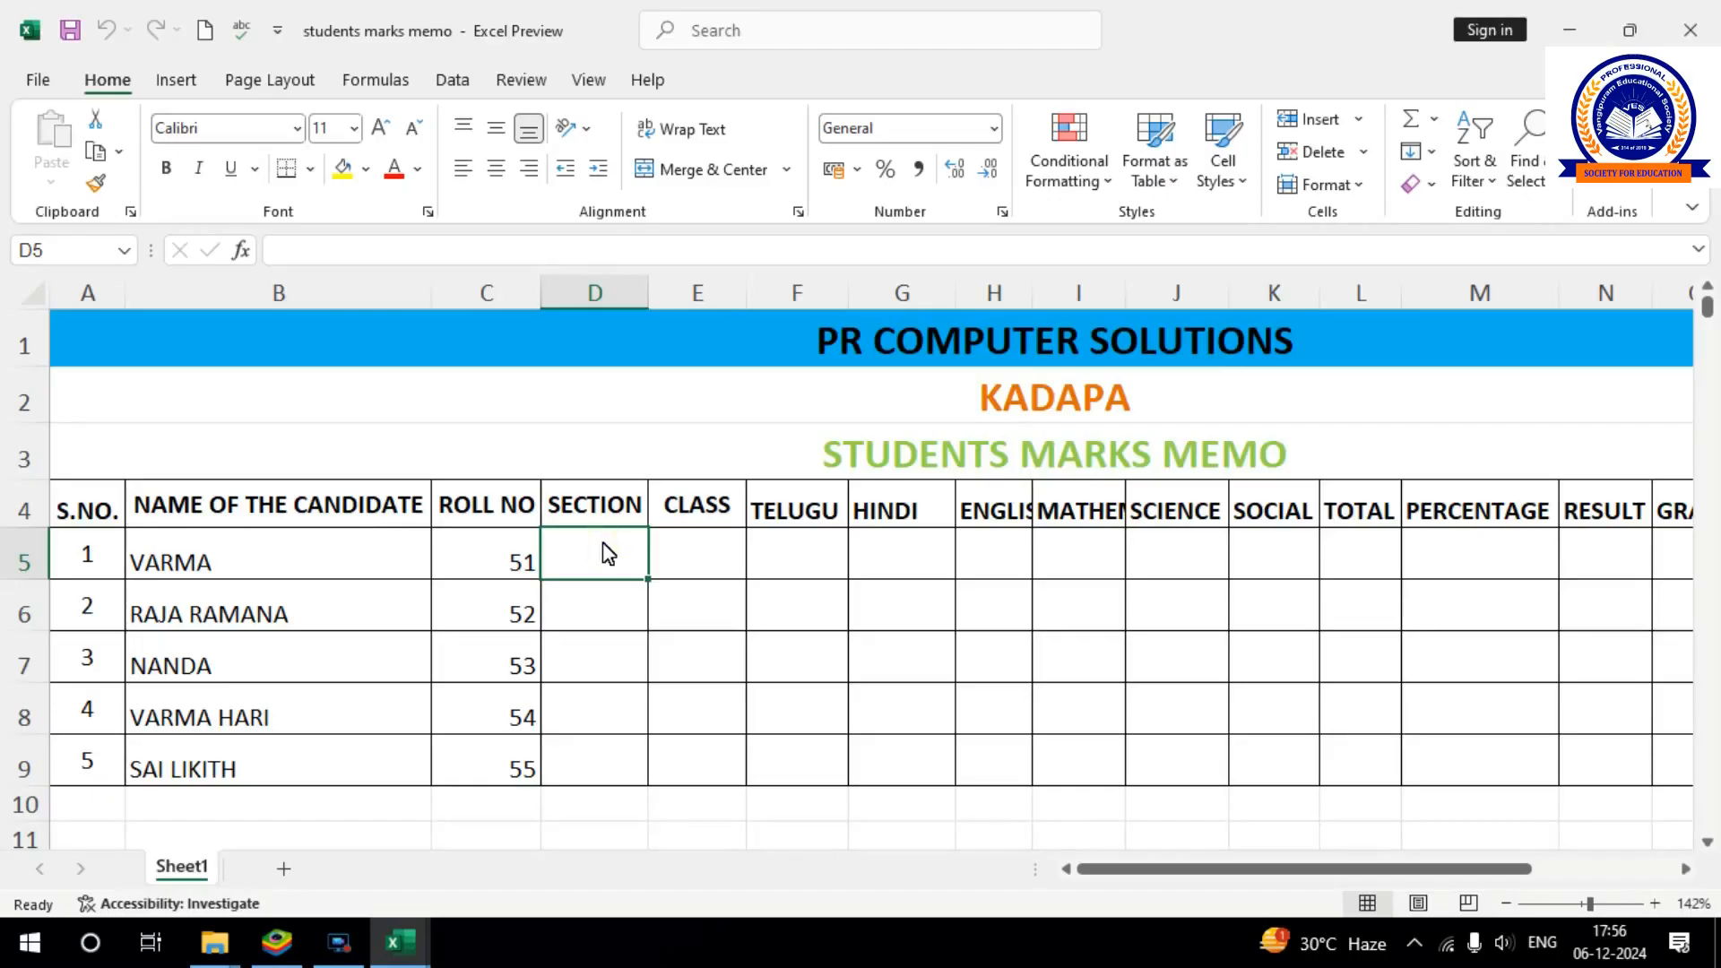
Enter section A in D5 and class 10 in E5, filling each value down to row 9.
text(A)
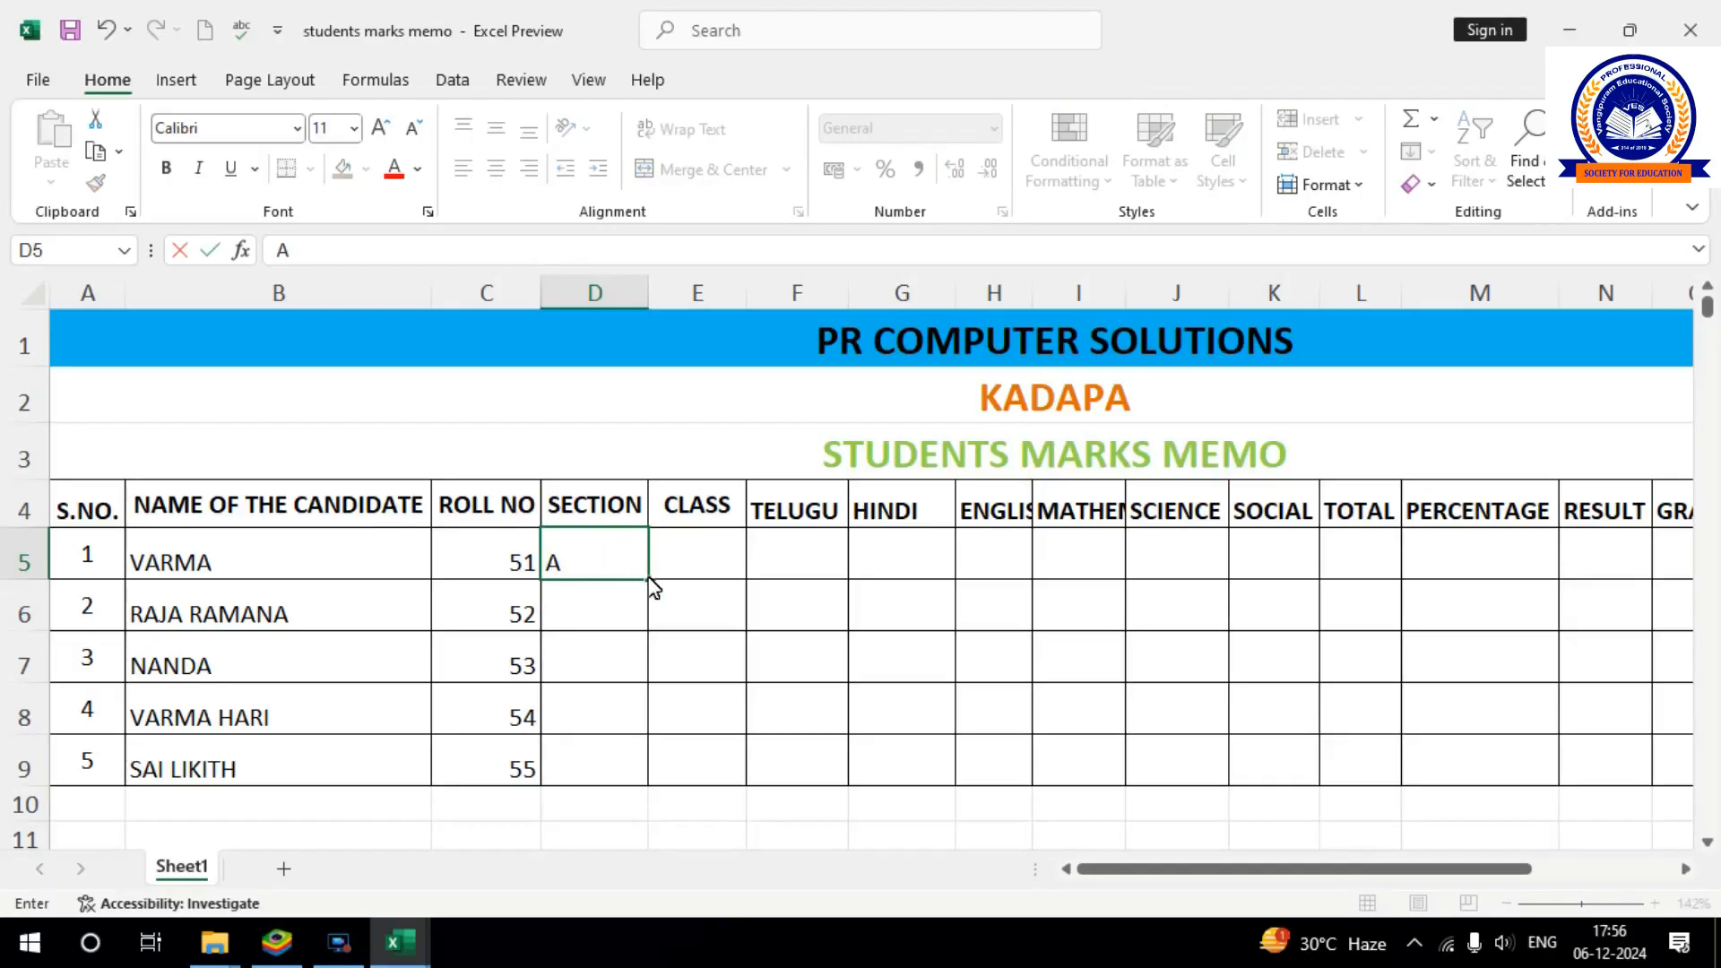
drag(653, 589, 655, 785)
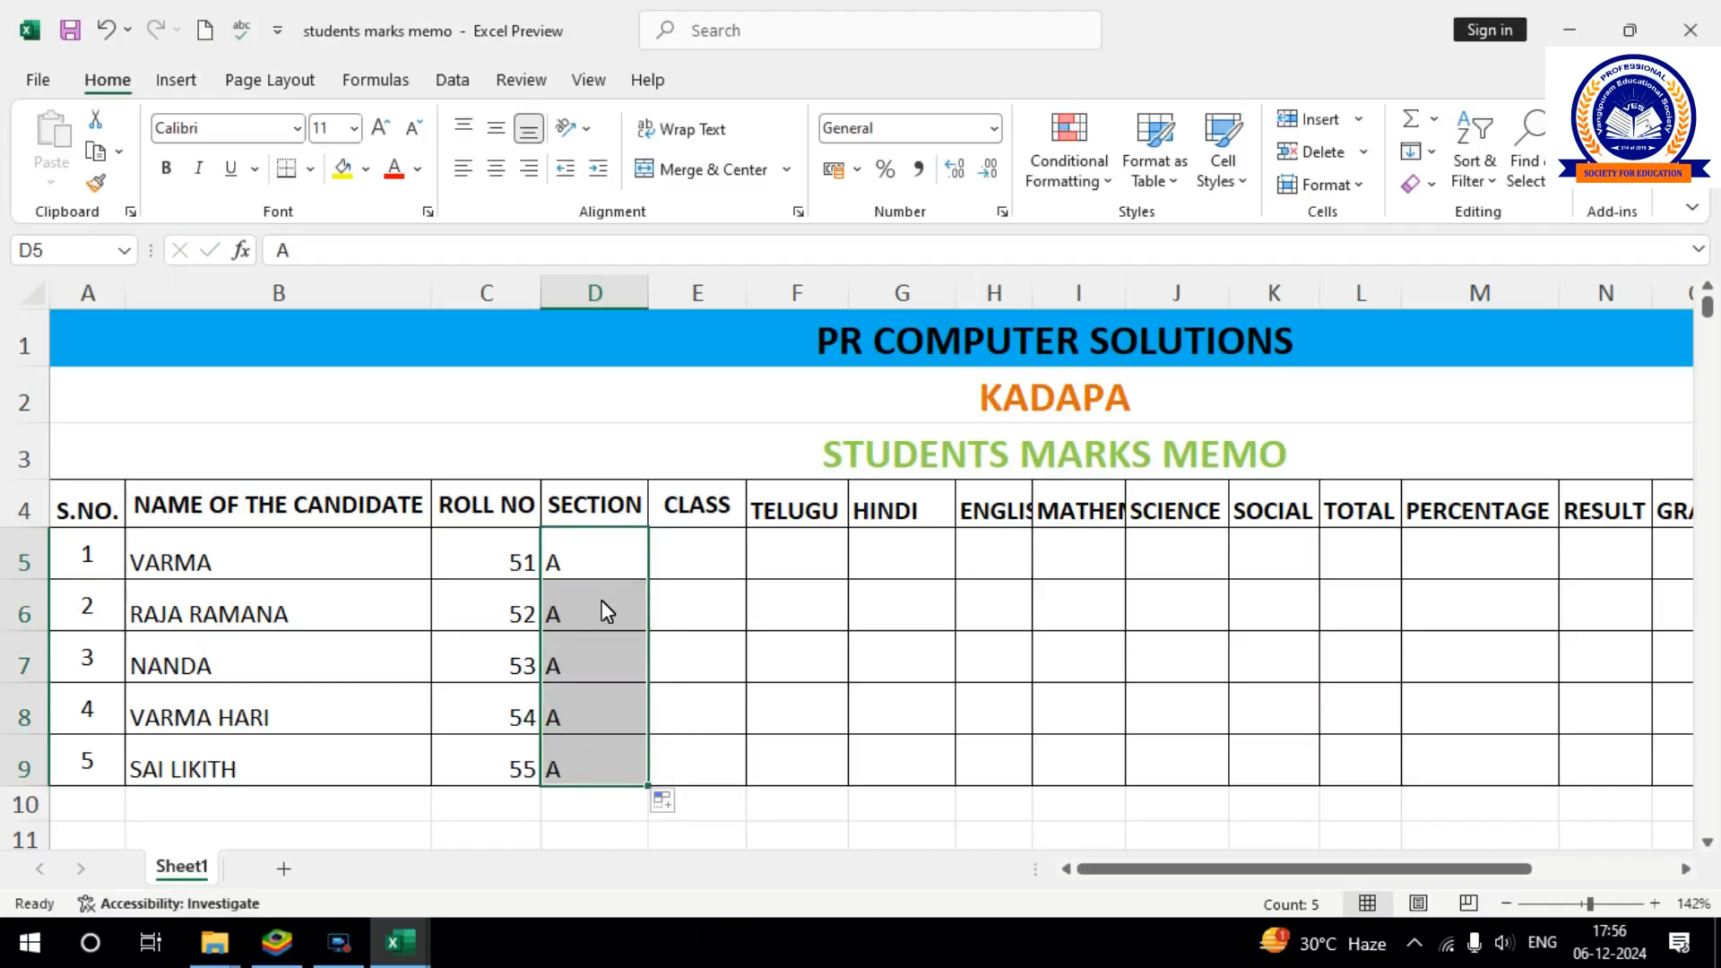
click(703, 562)
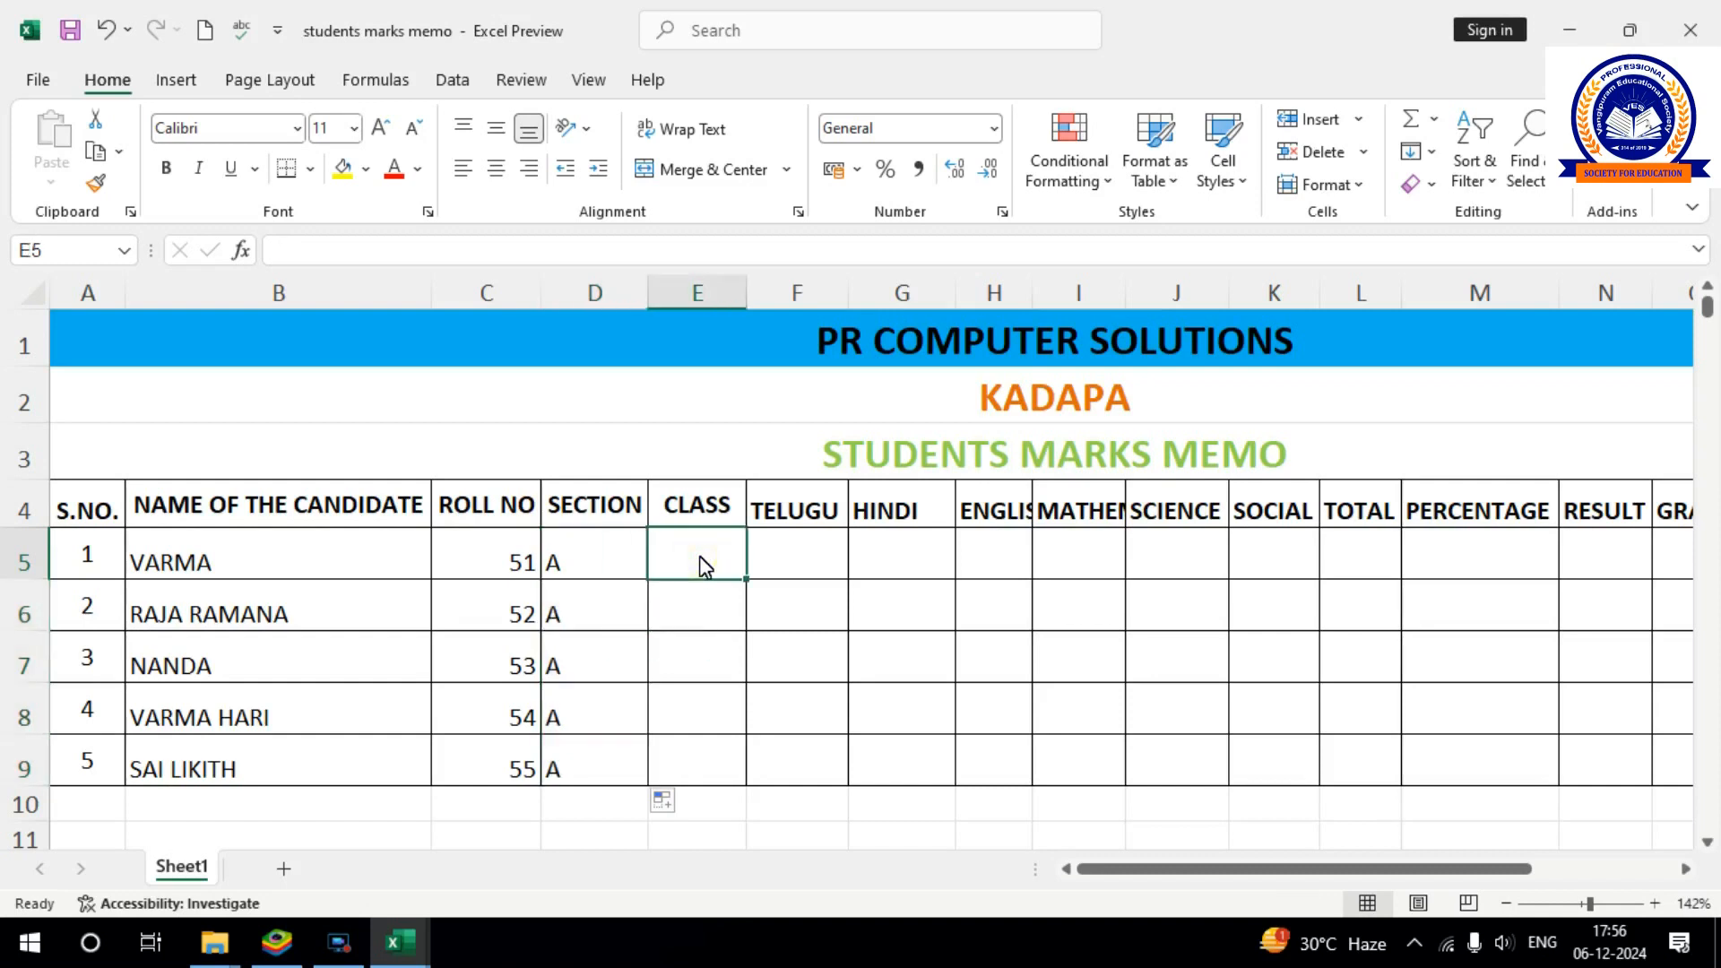
text(10)
key(Return)
click(715, 574)
drag(745, 580, 769, 782)
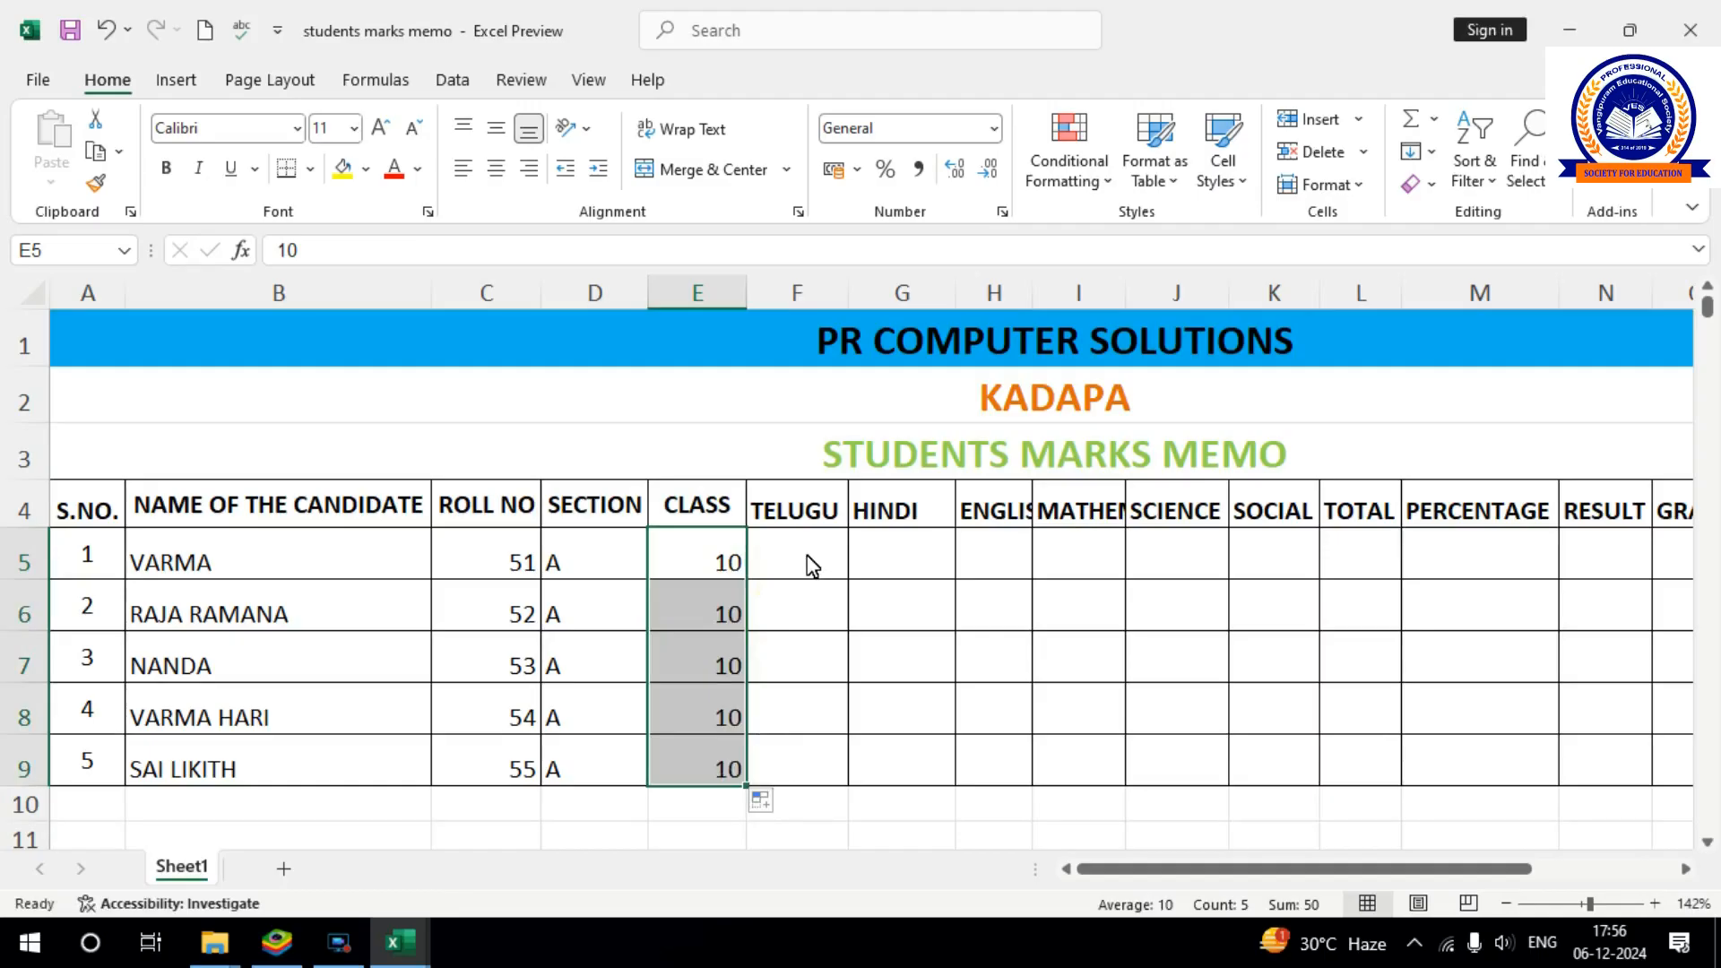
Enter the first student's marks in row 5: Telugu 78, Hindi 85 and English 75.
click(812, 564)
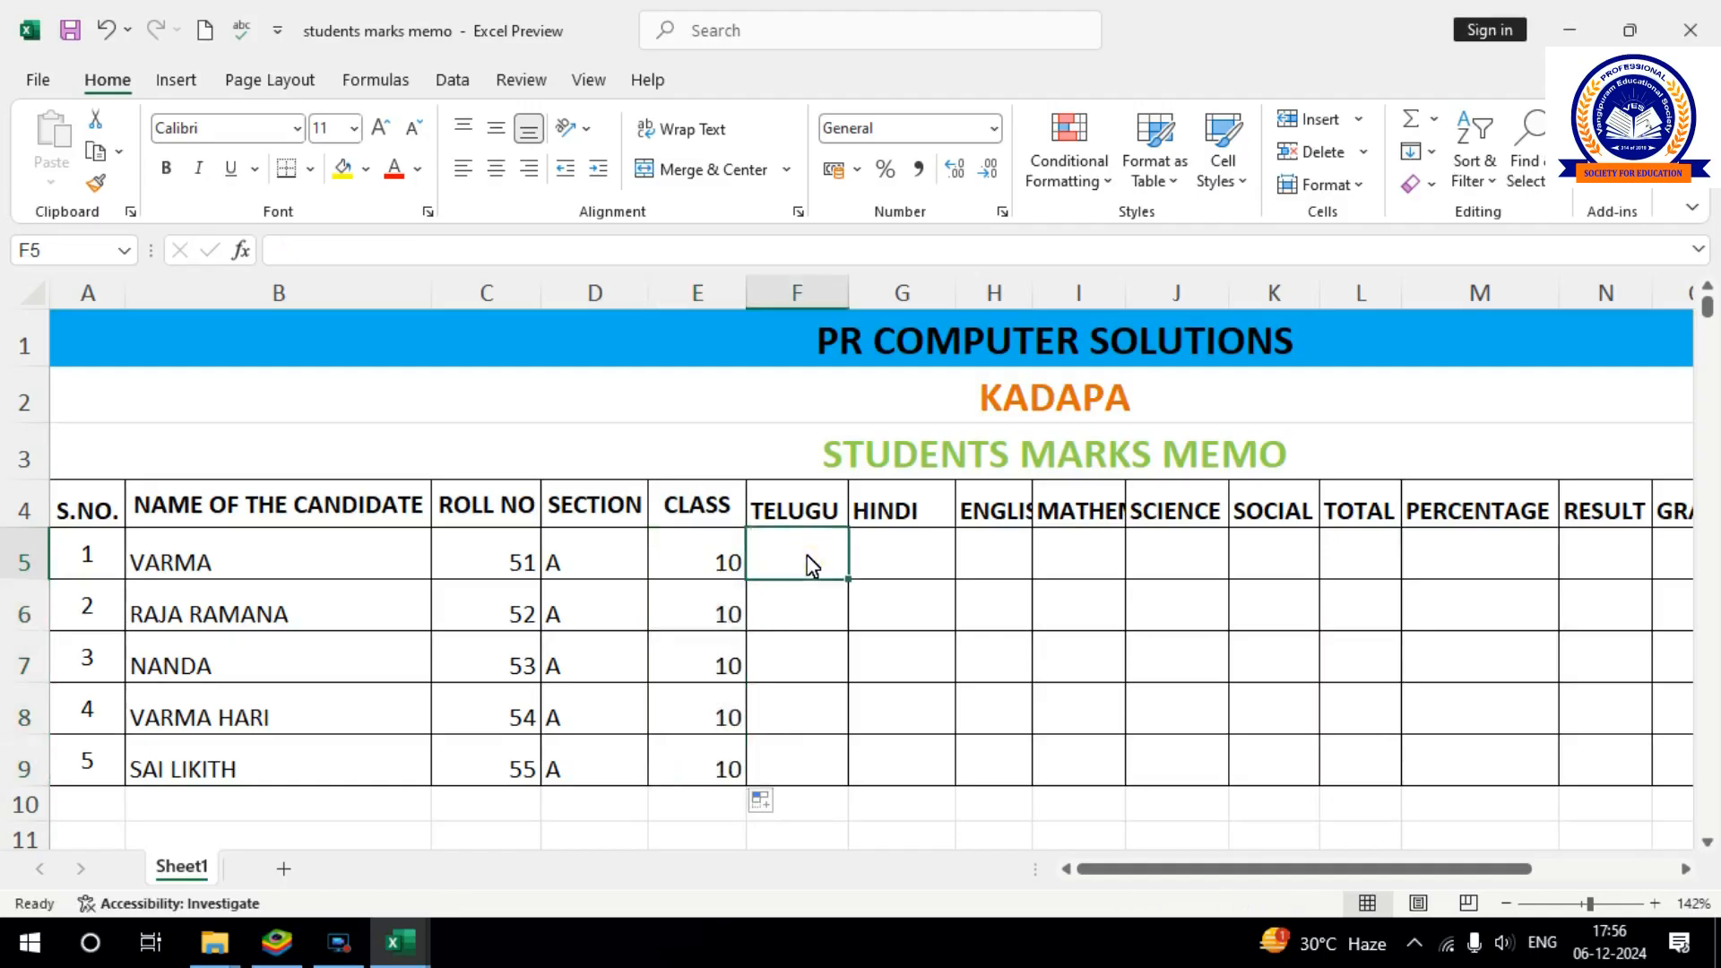
text(78)
click(909, 554)
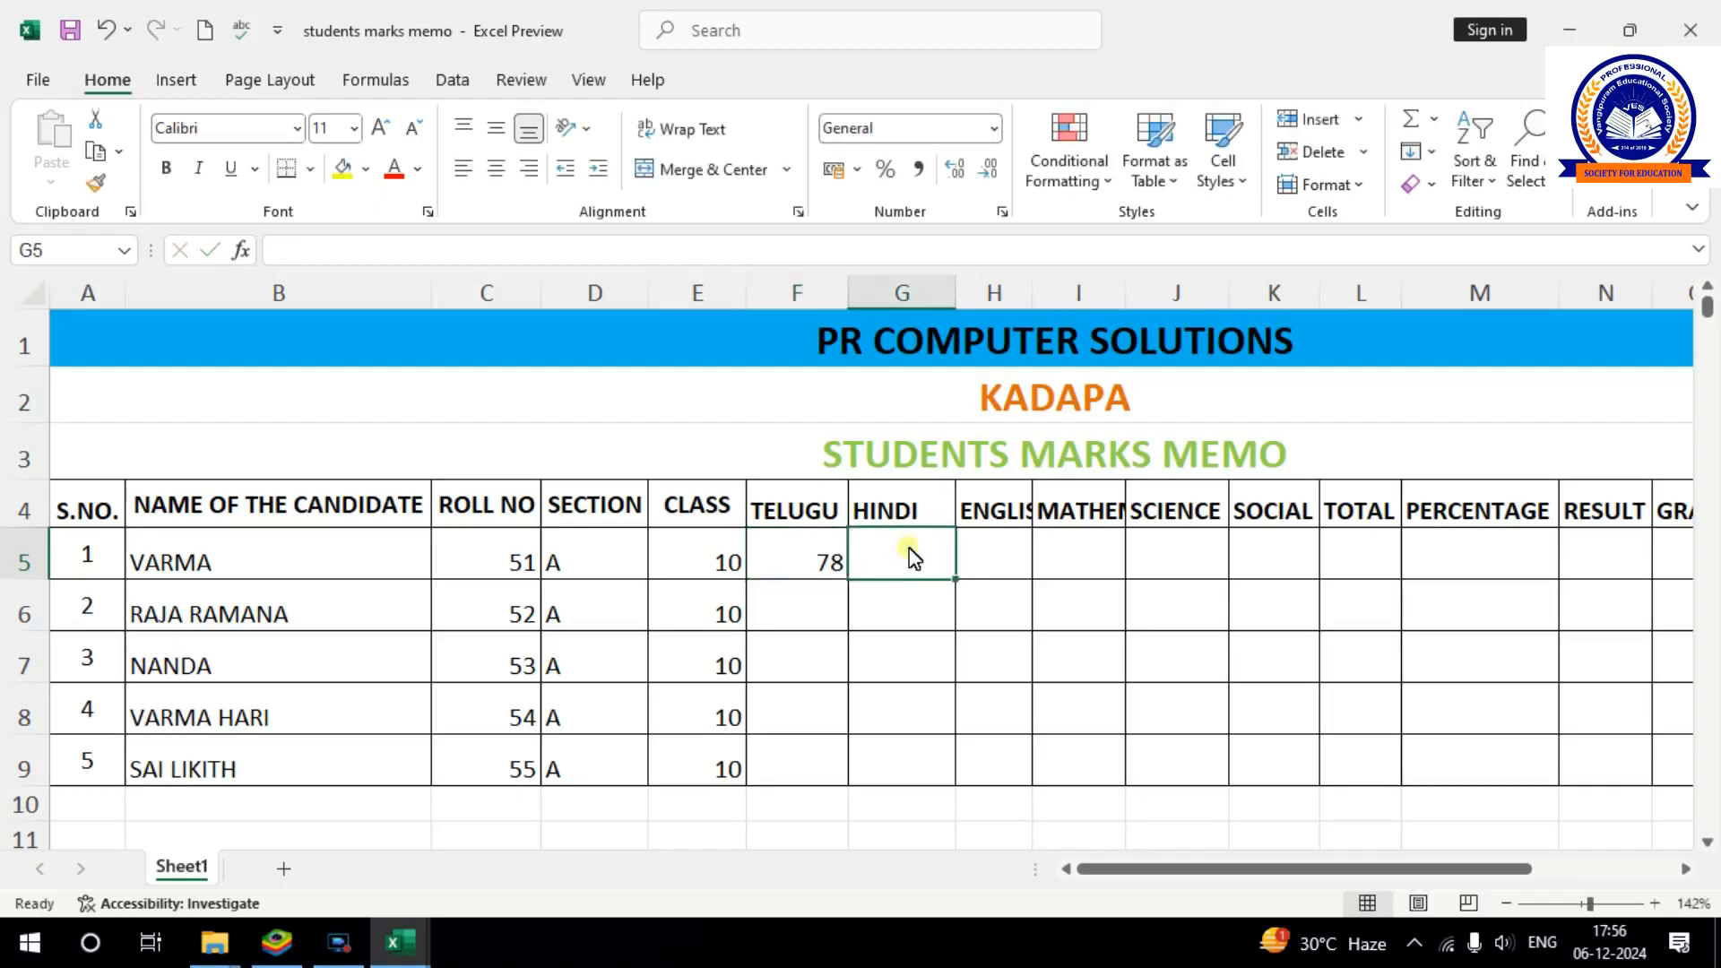
text(85)
click(981, 559)
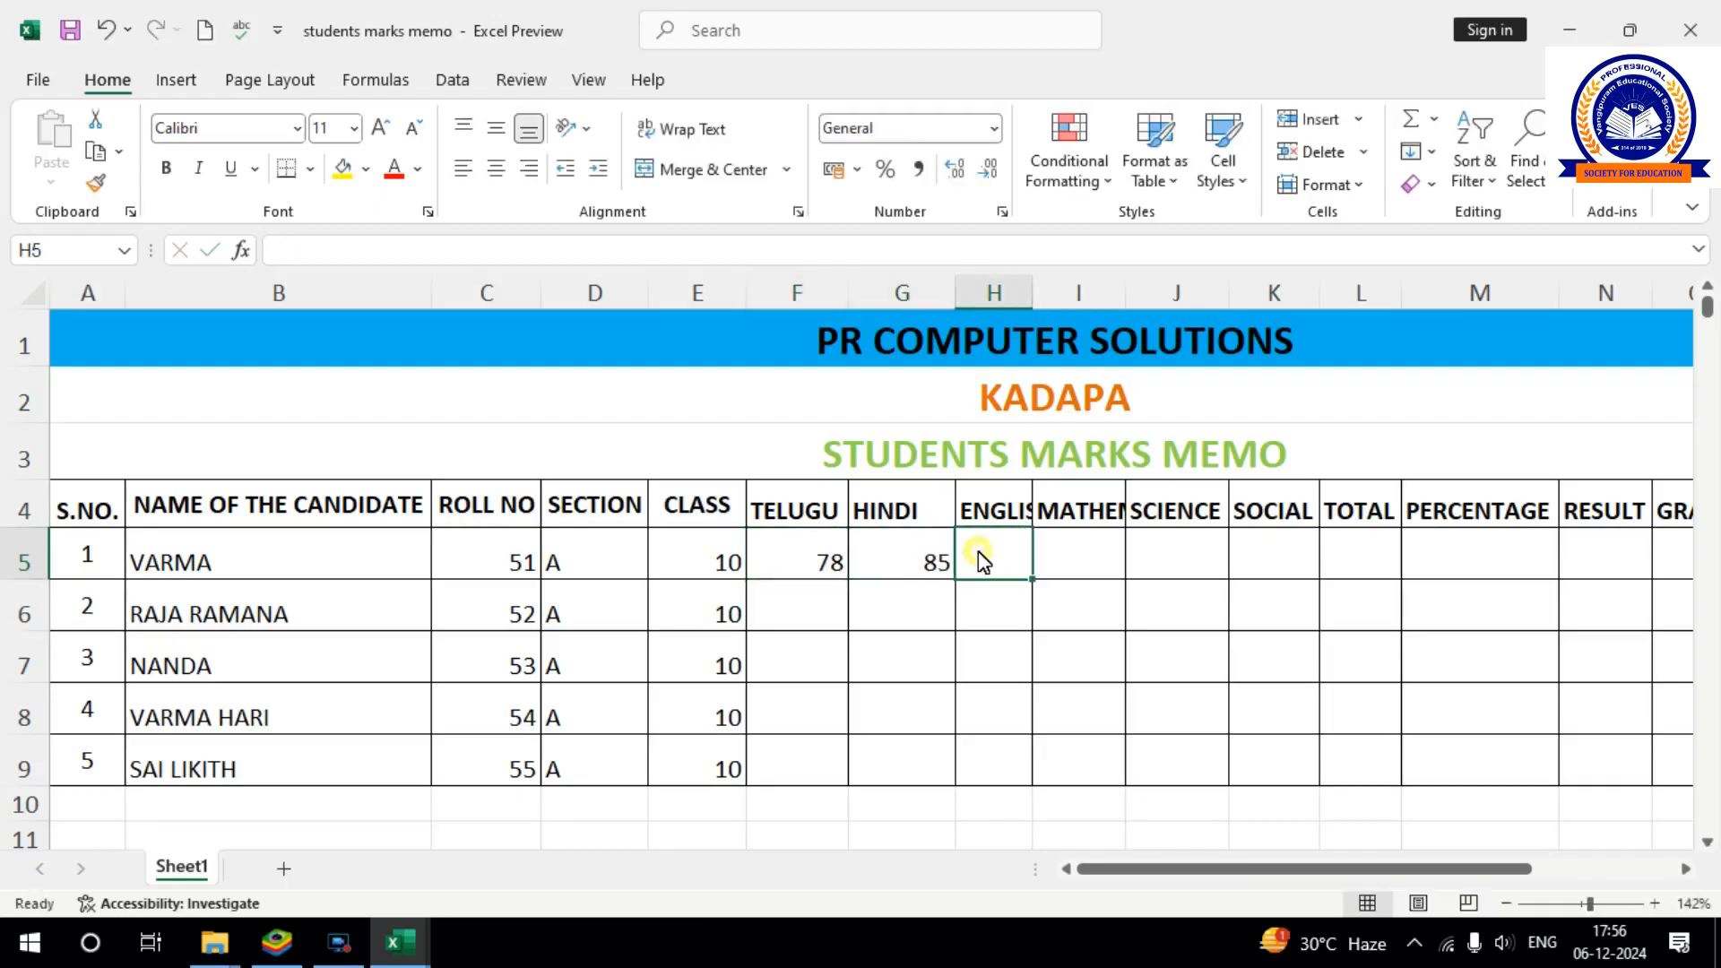
text(75)
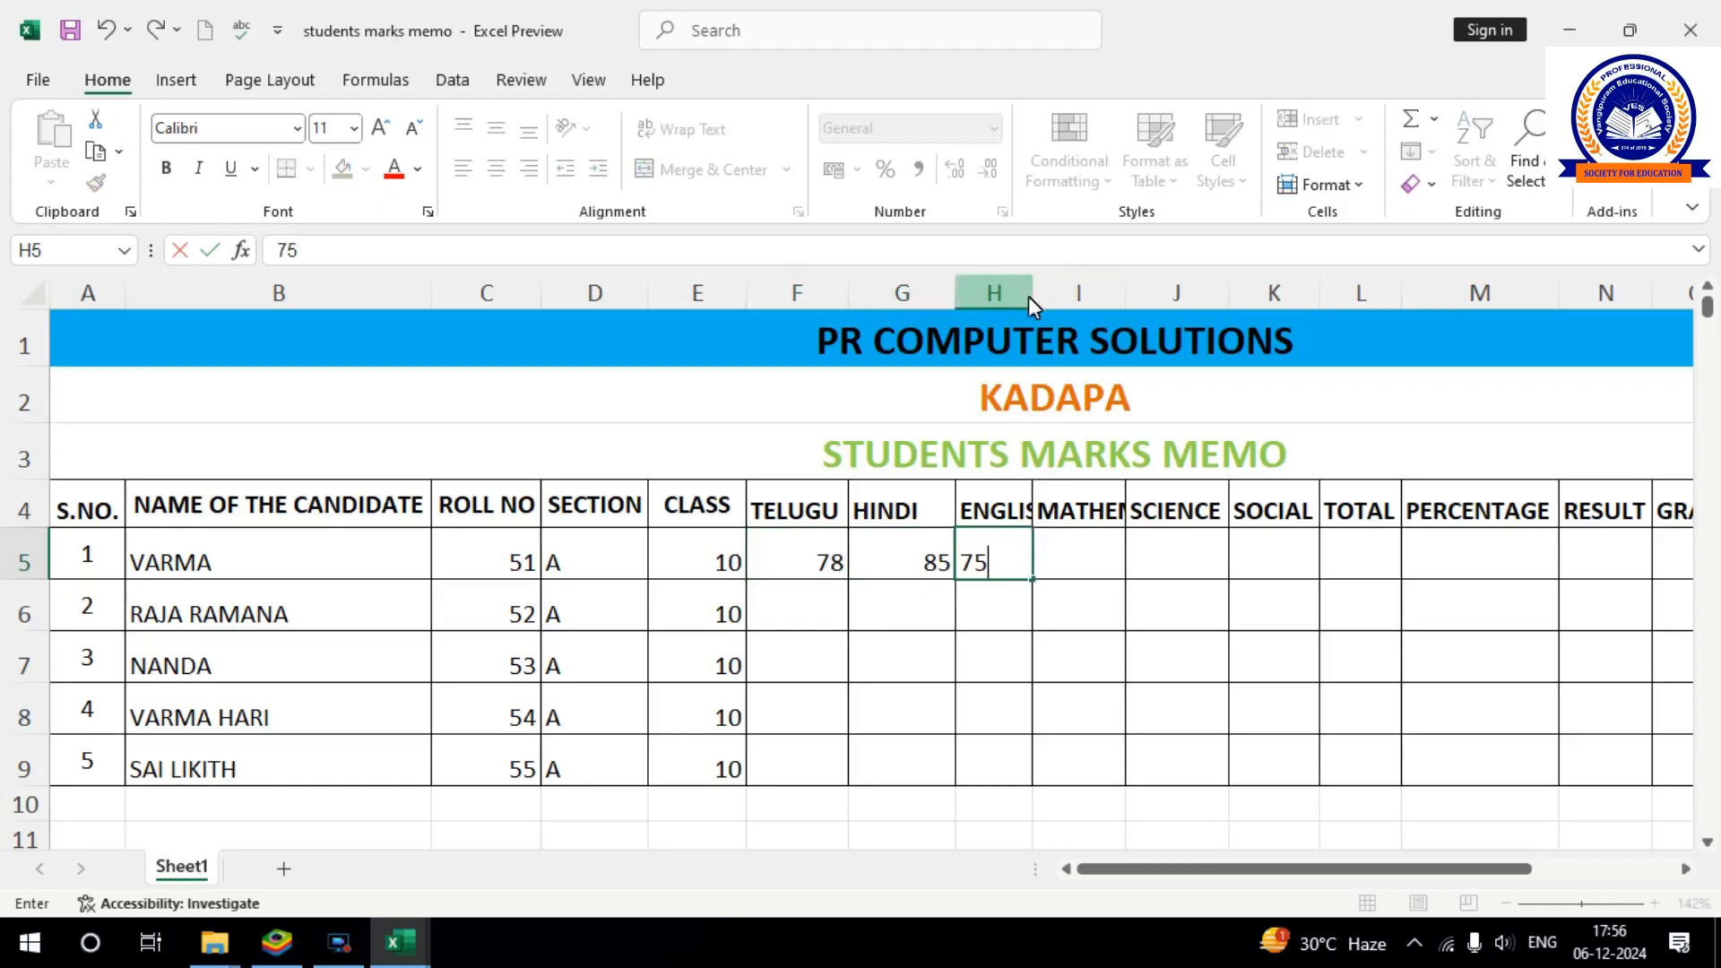
Autofit columns H and I to their ENGLISH and MATHEMATICS headers.
click(1013, 518)
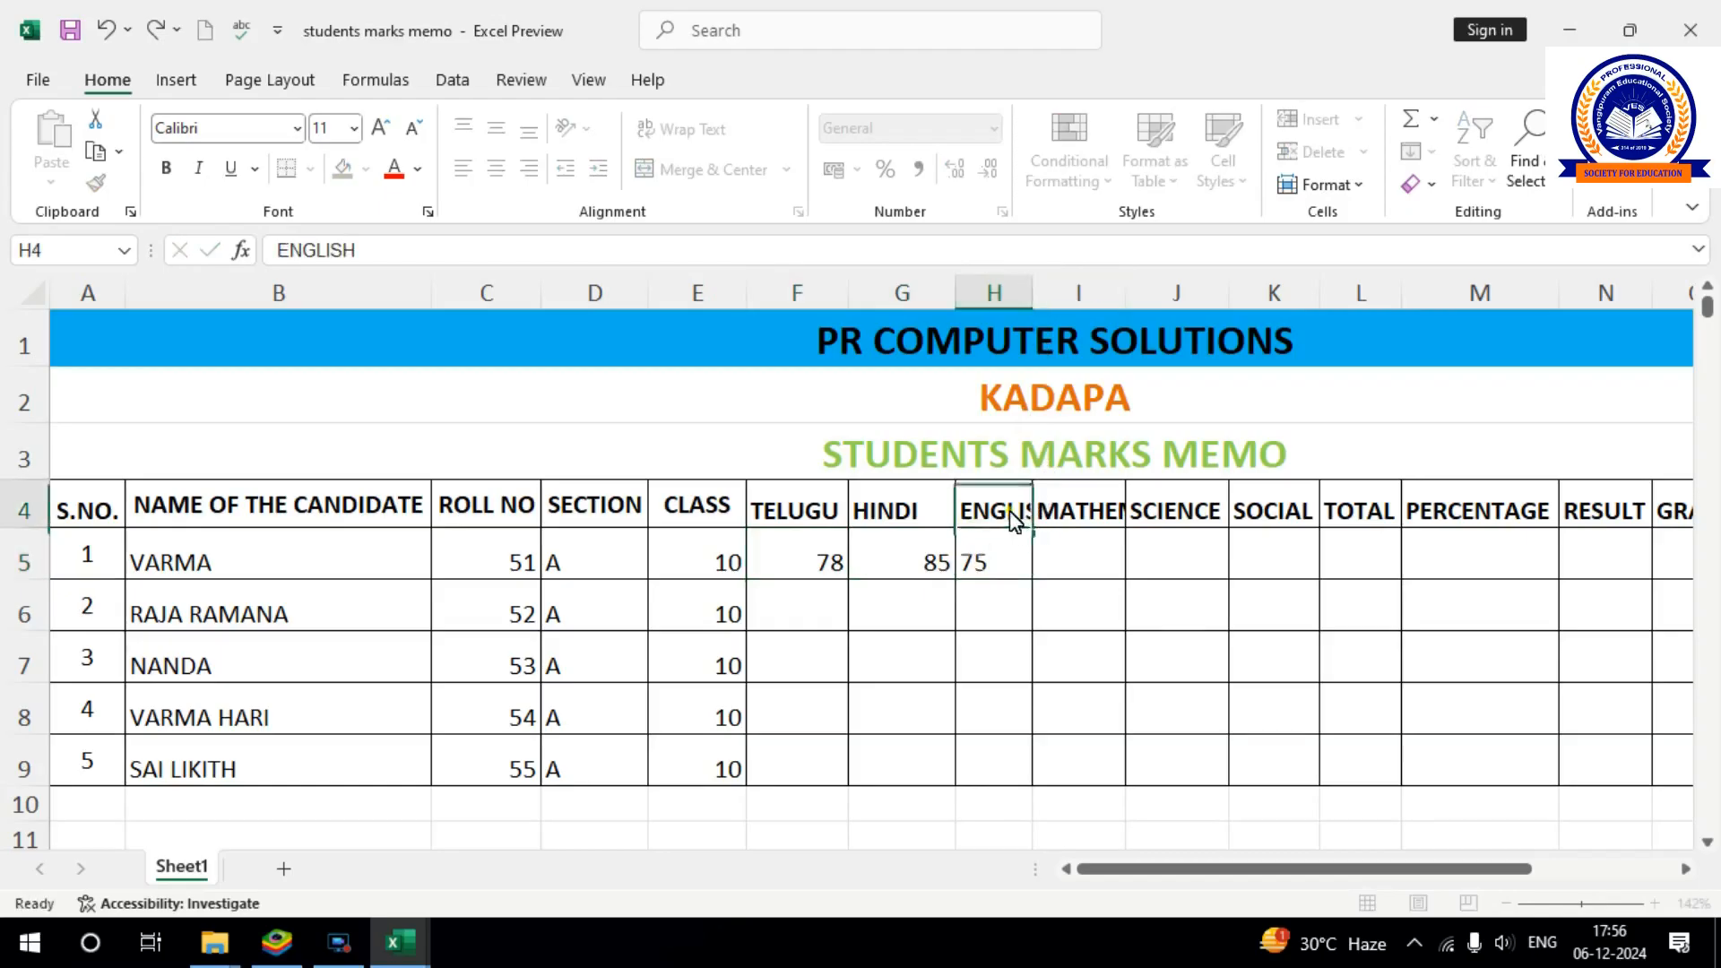
double_click(1031, 296)
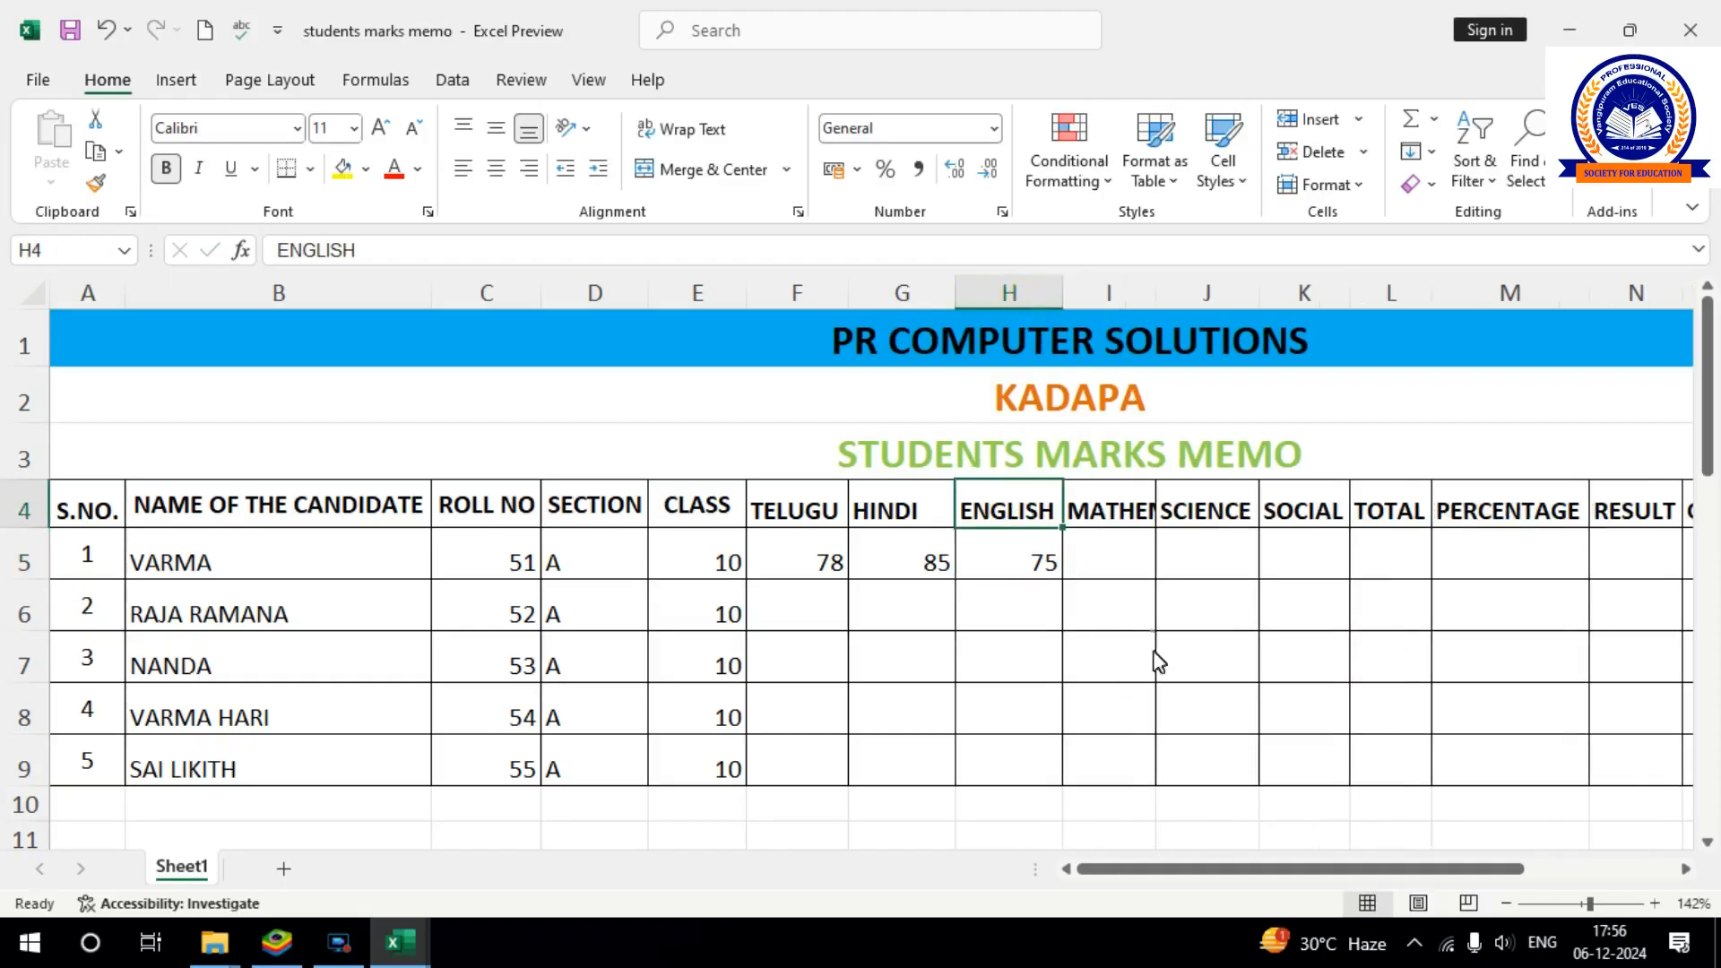
double_click(1156, 293)
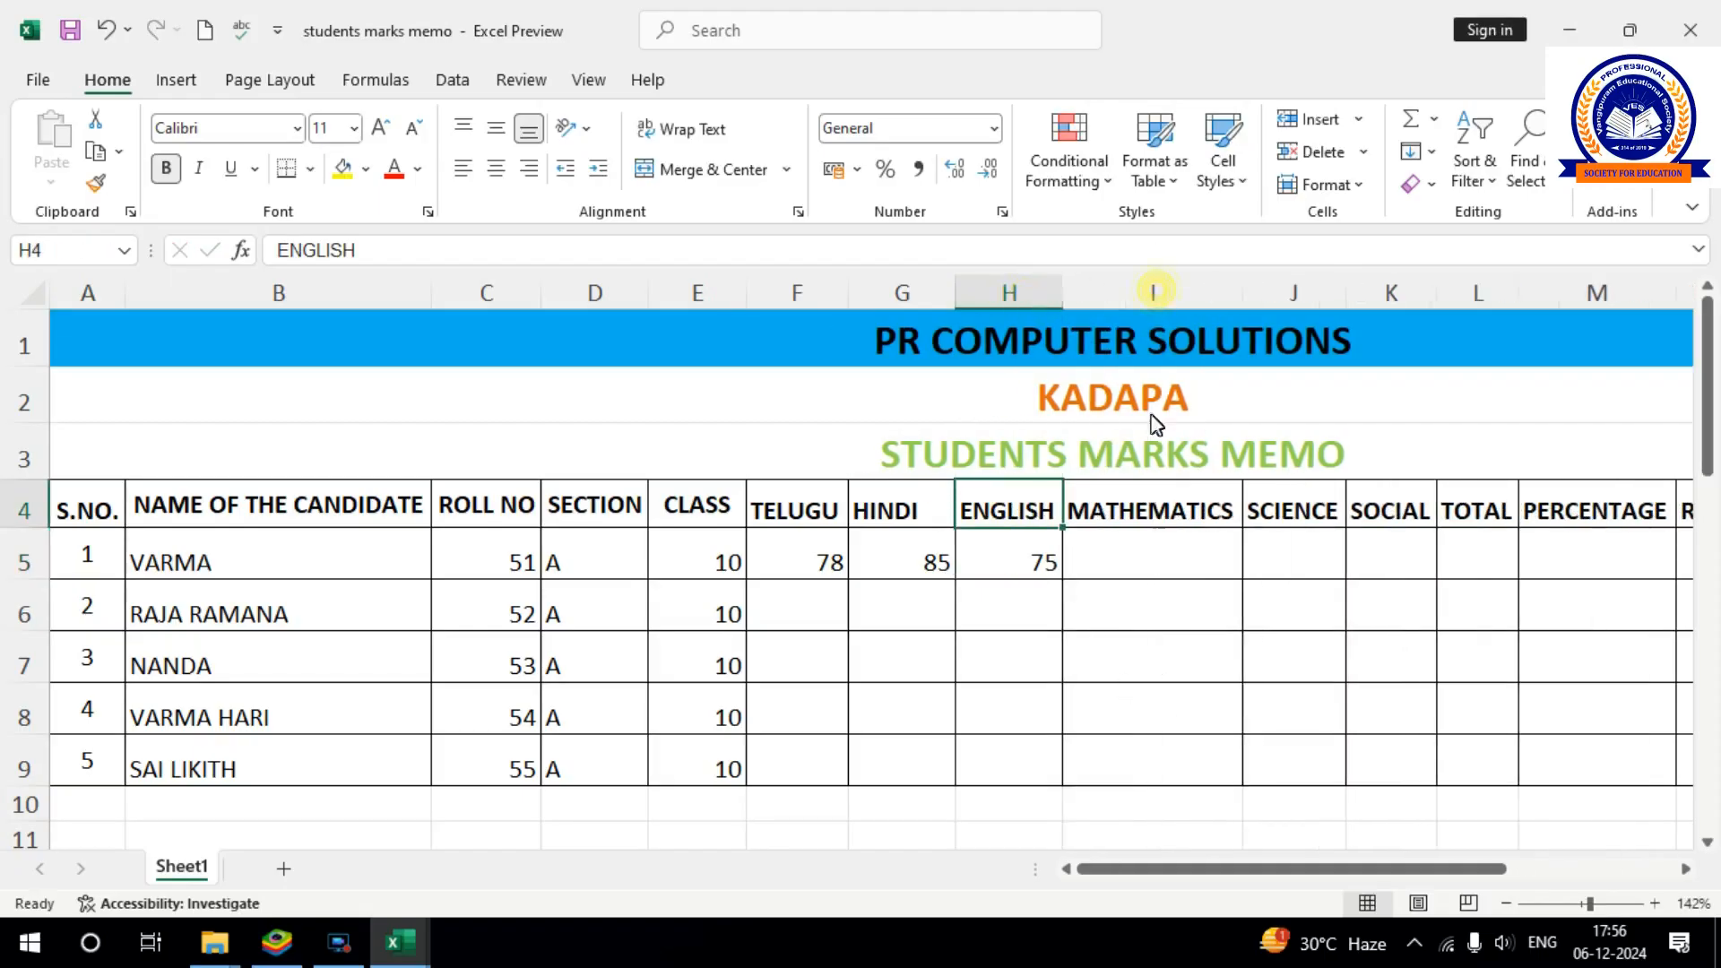
Enter the first student's remaining marks in row 5: Mathematics 85, Science 82 and Social 65.
click(1154, 556)
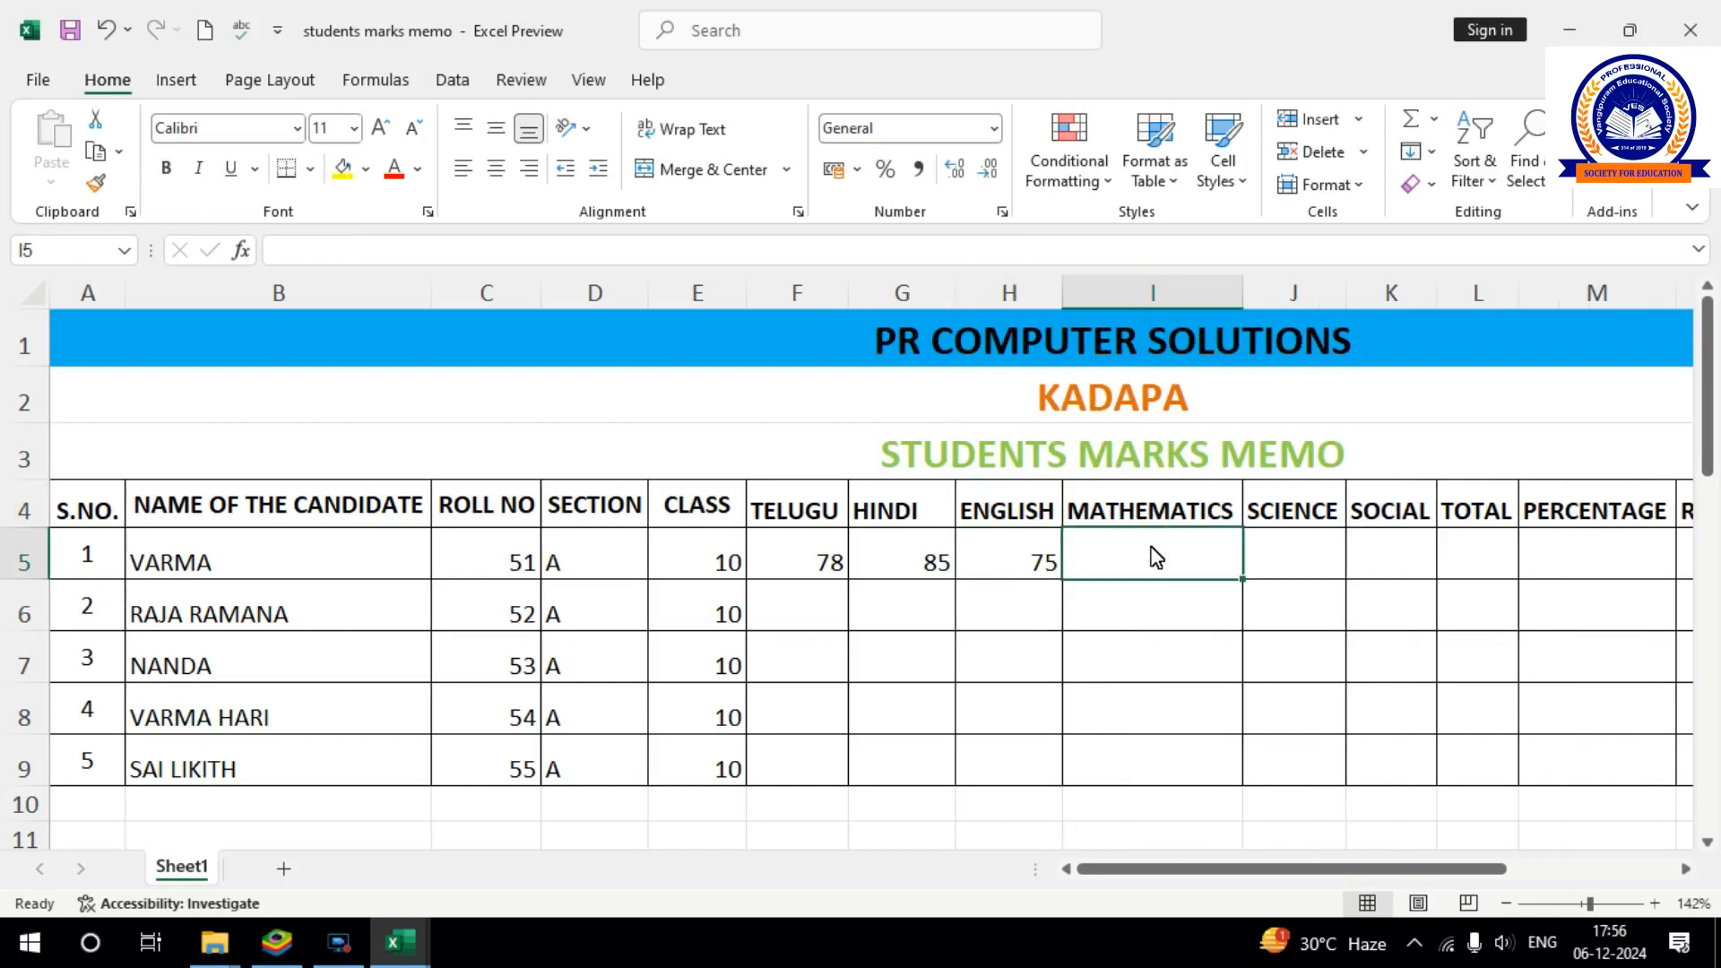
text(85)
click(1314, 554)
text(82)
click(1388, 560)
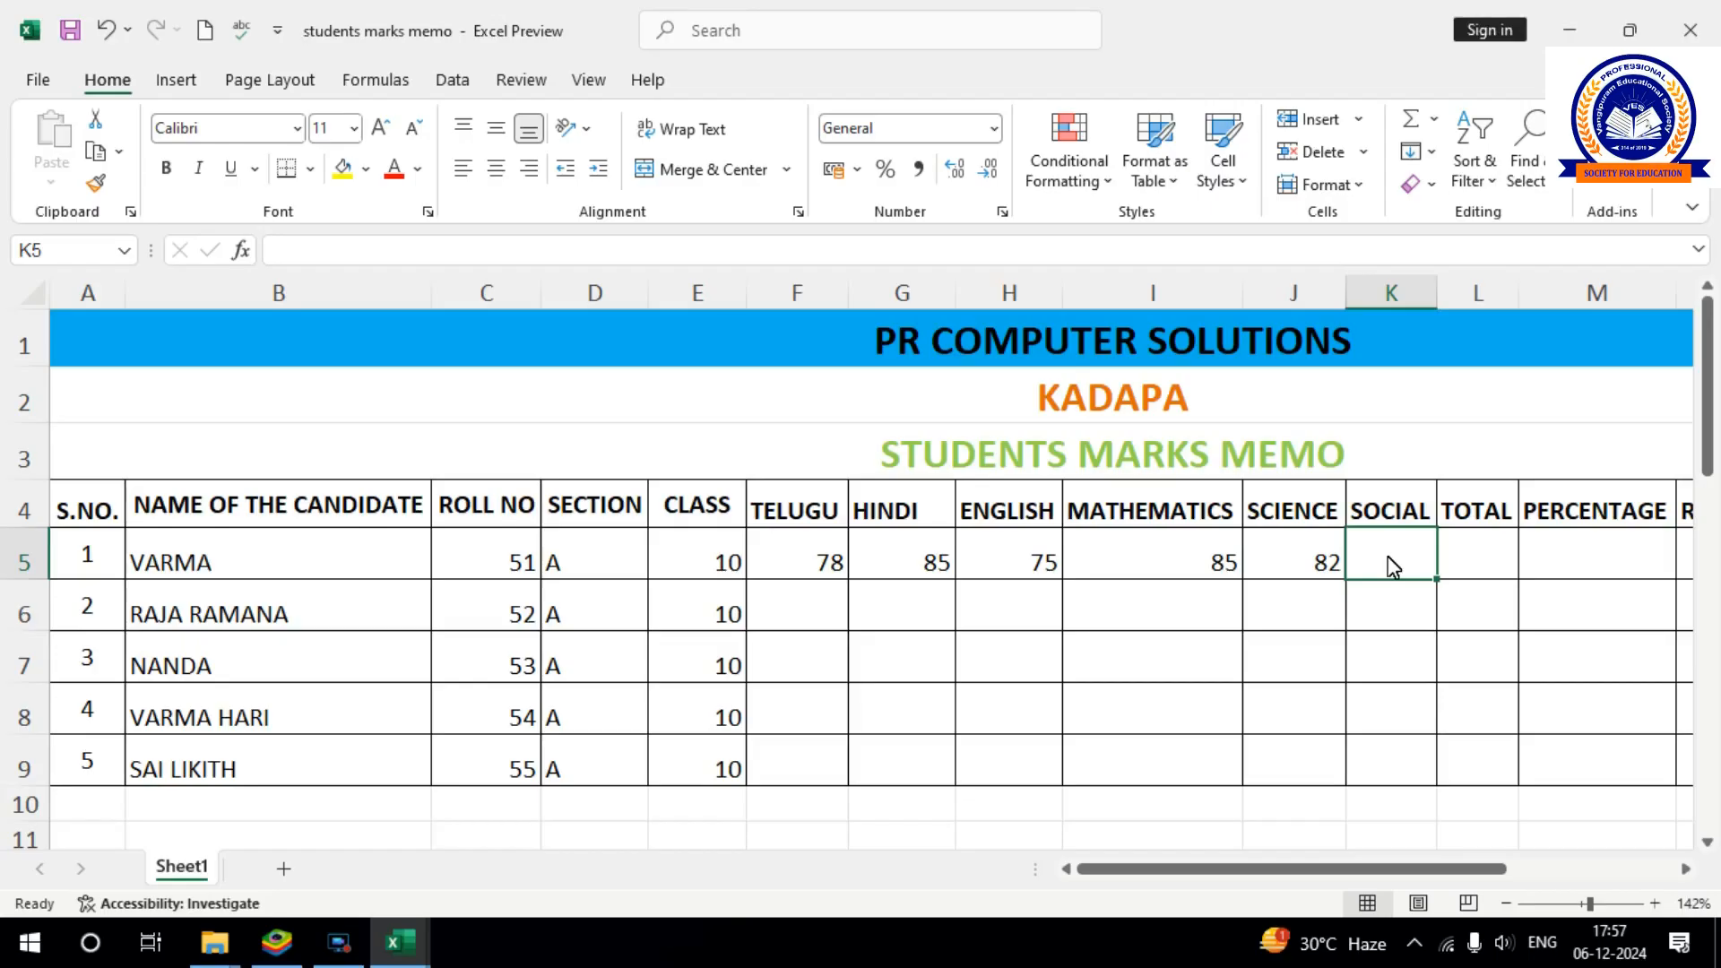
text(65)
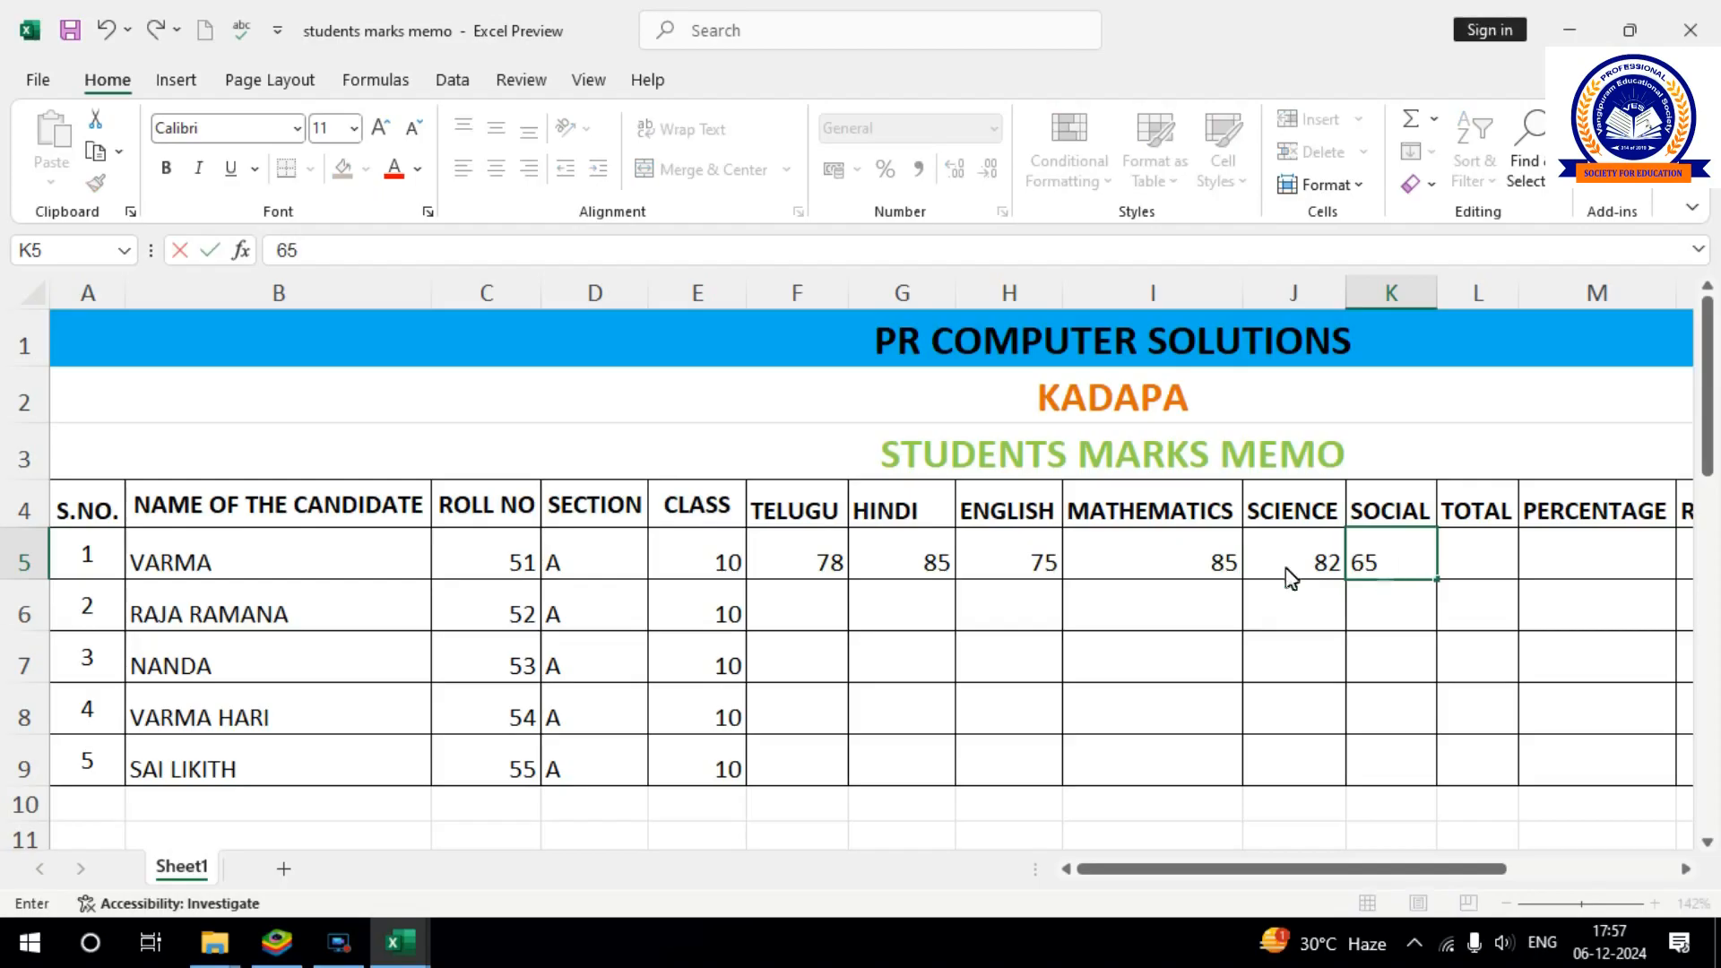
Enter the second student's marks in row 6: Telugu 85, Hindi 85, English 86, Mathematics 99, Science 85 and Social 32.
click(818, 602)
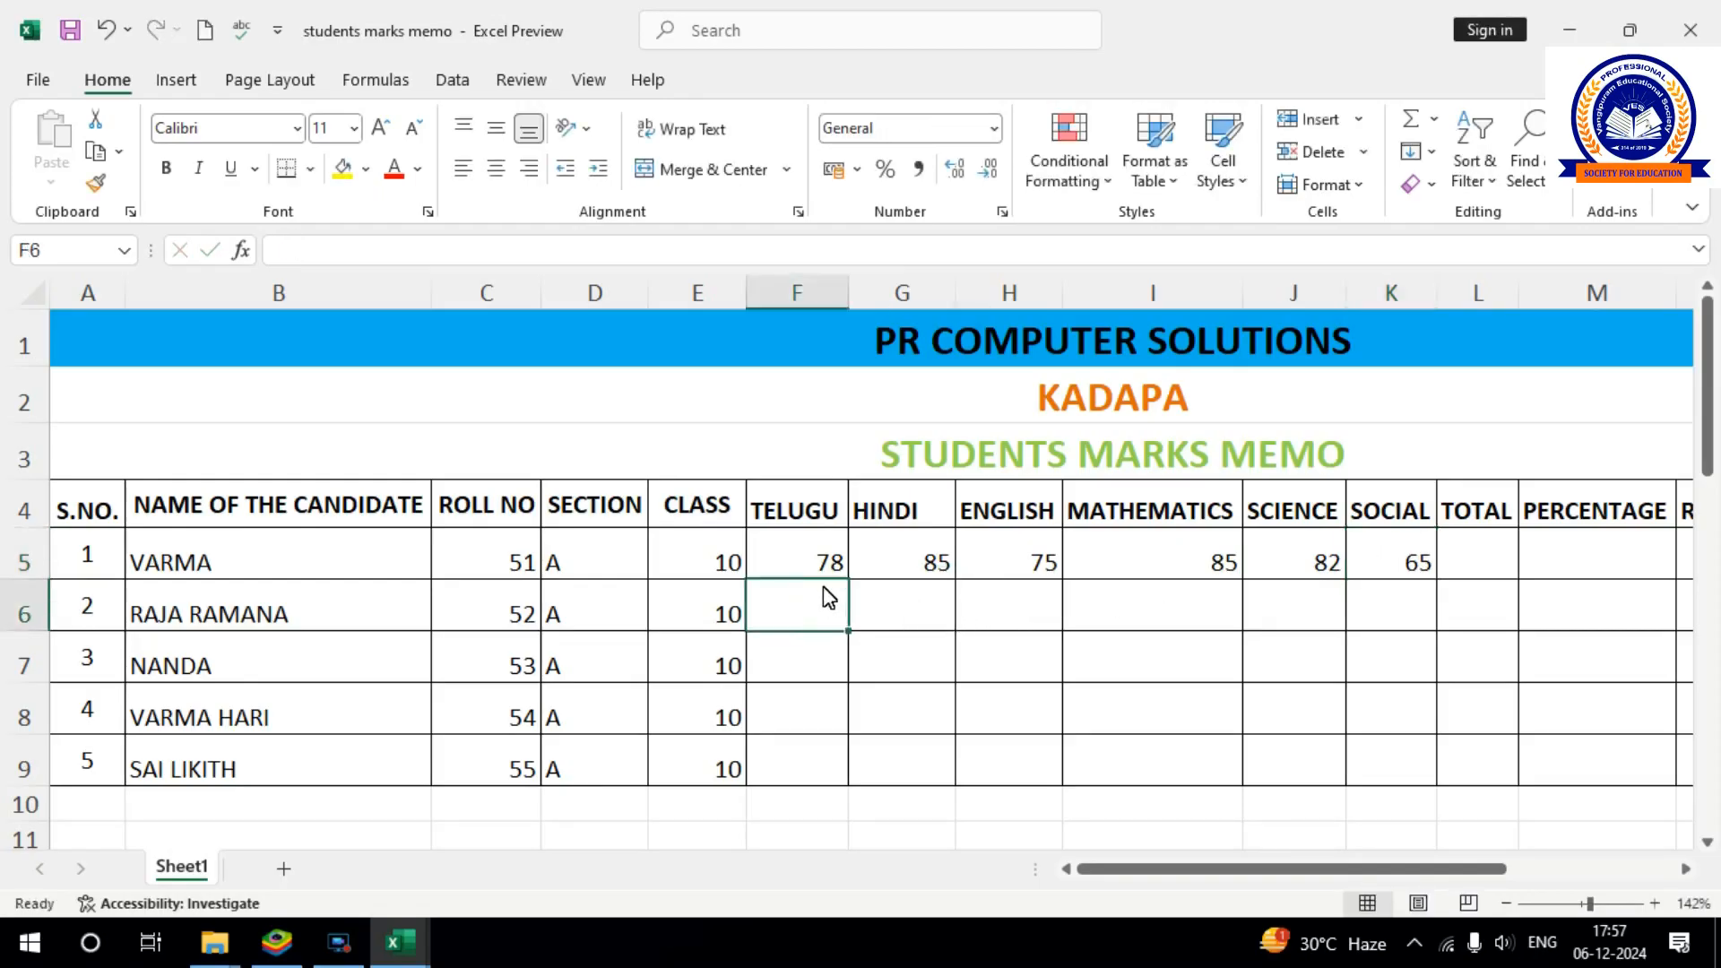
text(85)
click(899, 607)
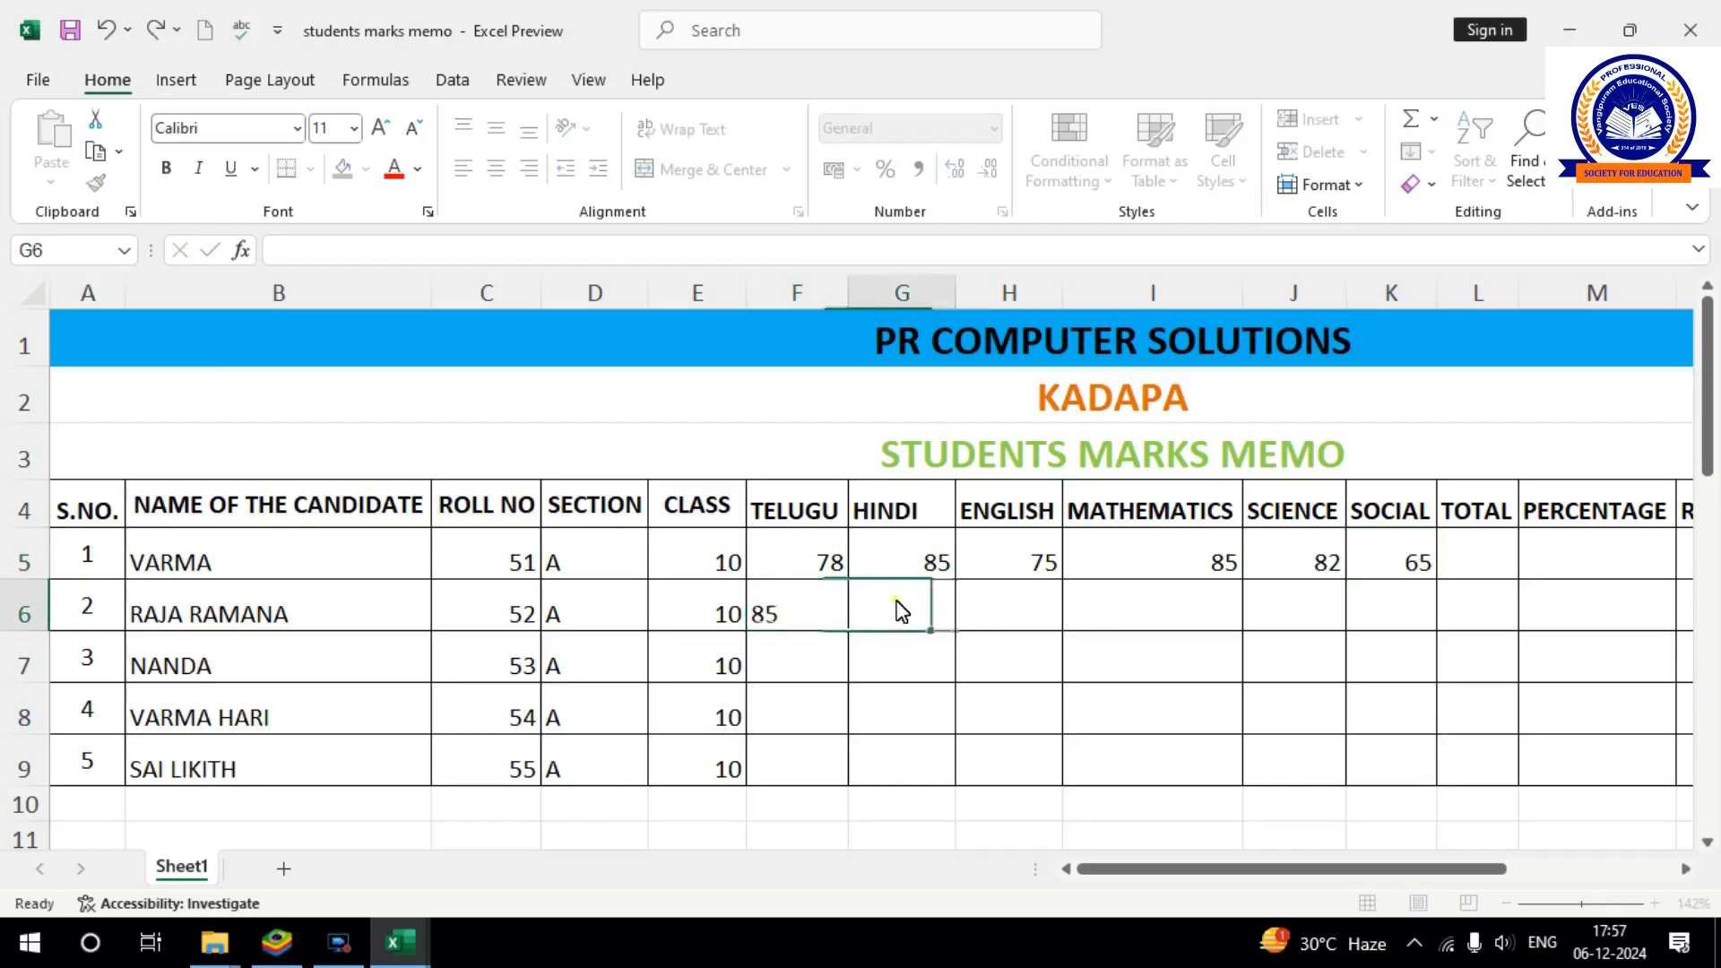
text(85)
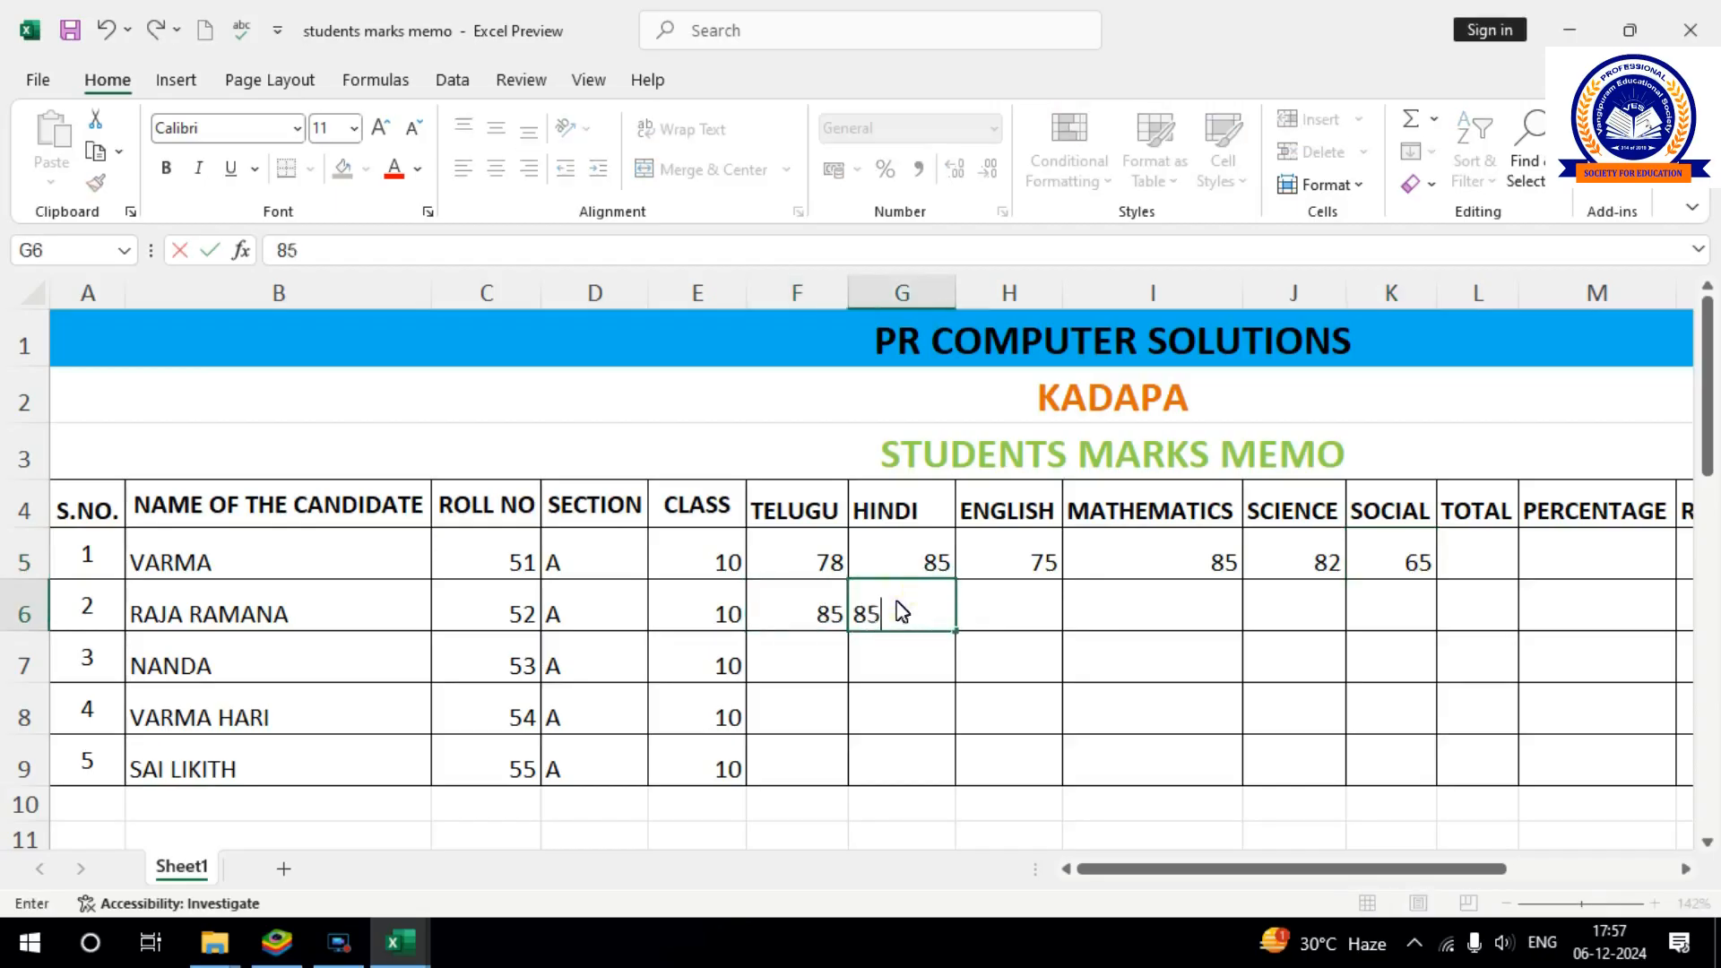
click(997, 615)
text(8)
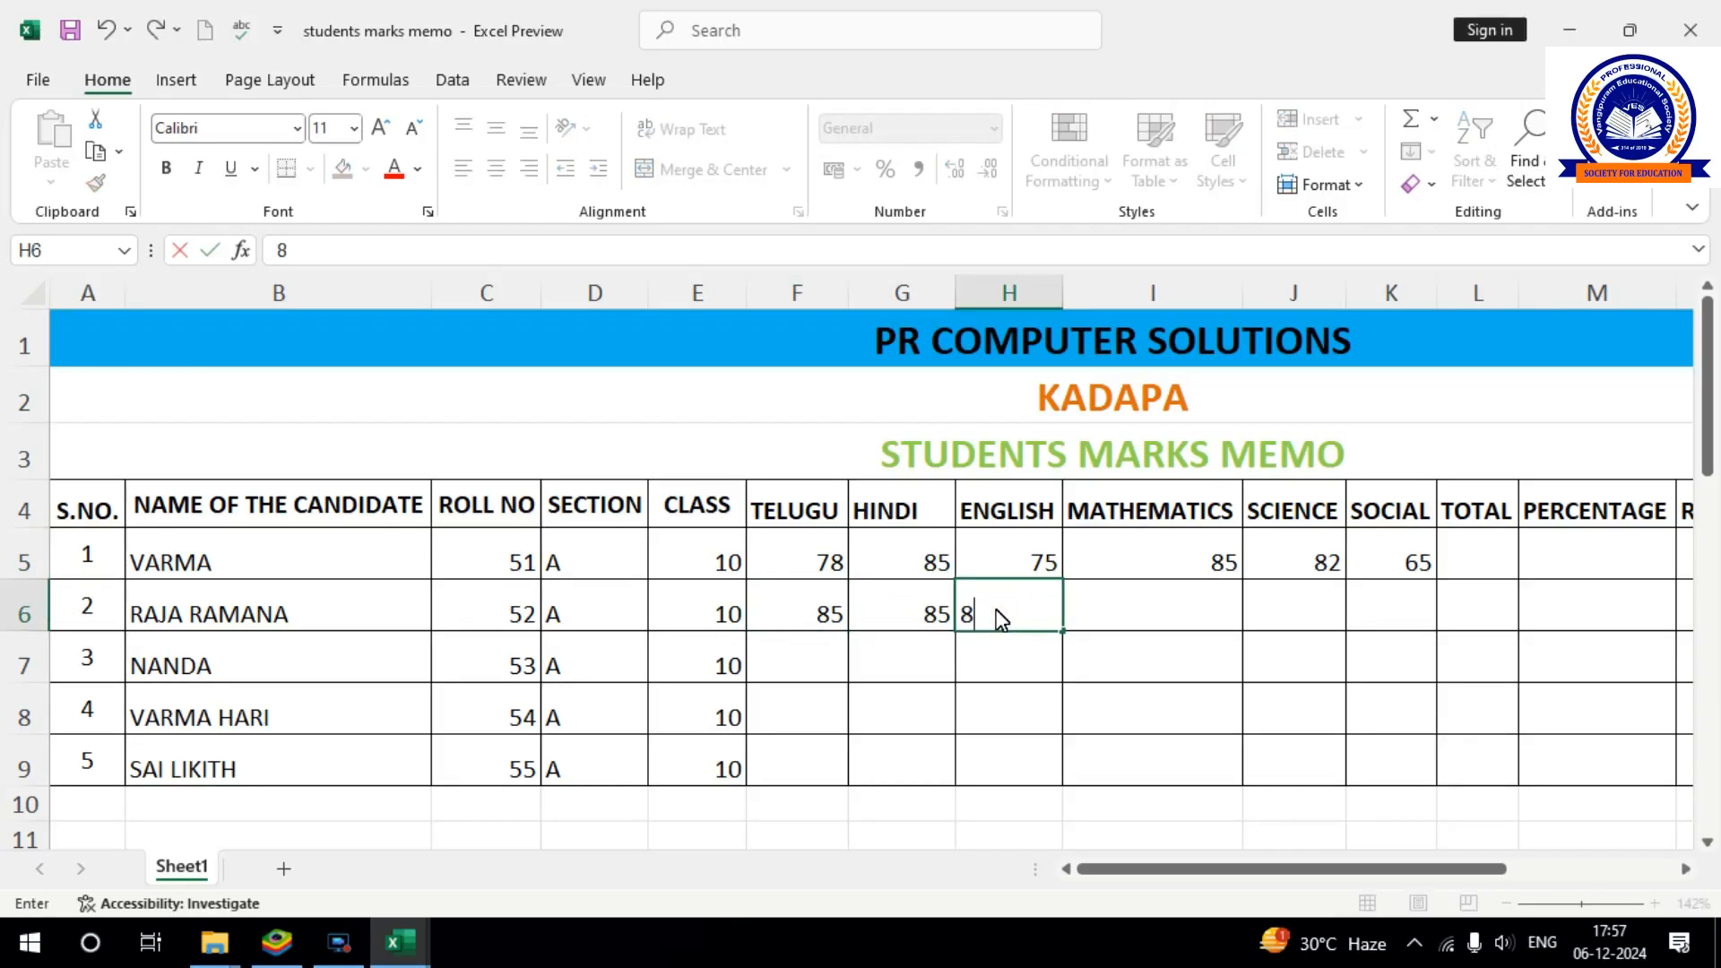
text(6)
click(1146, 623)
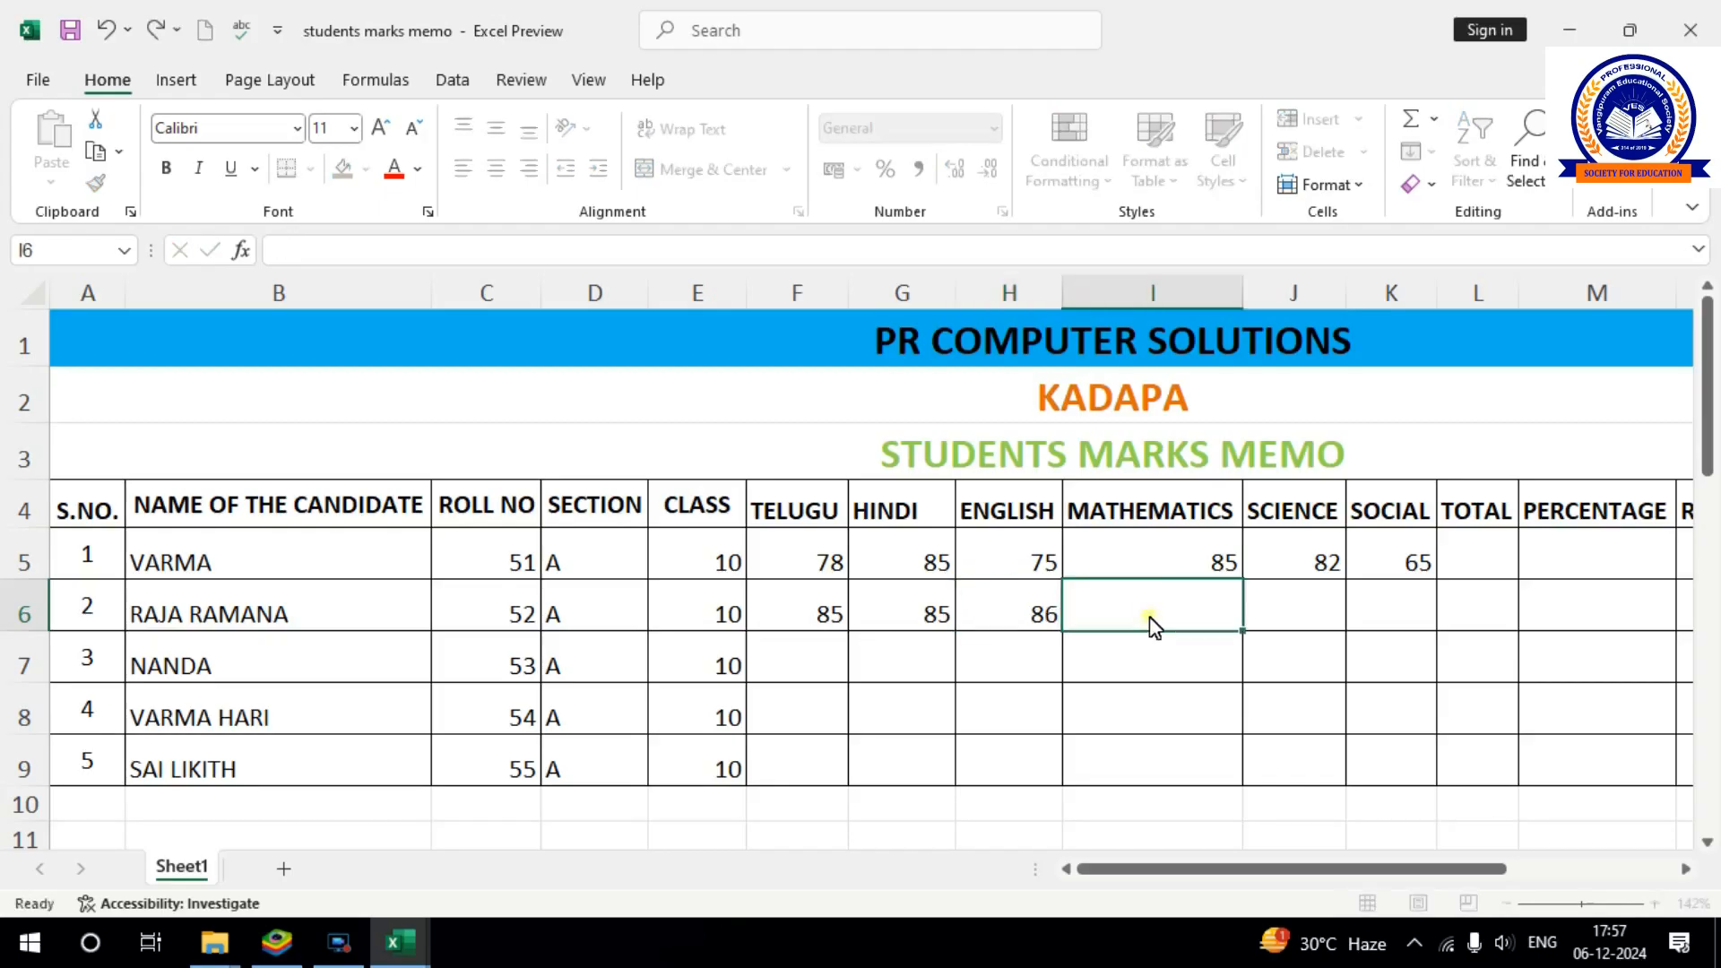
text(99)
click(1289, 614)
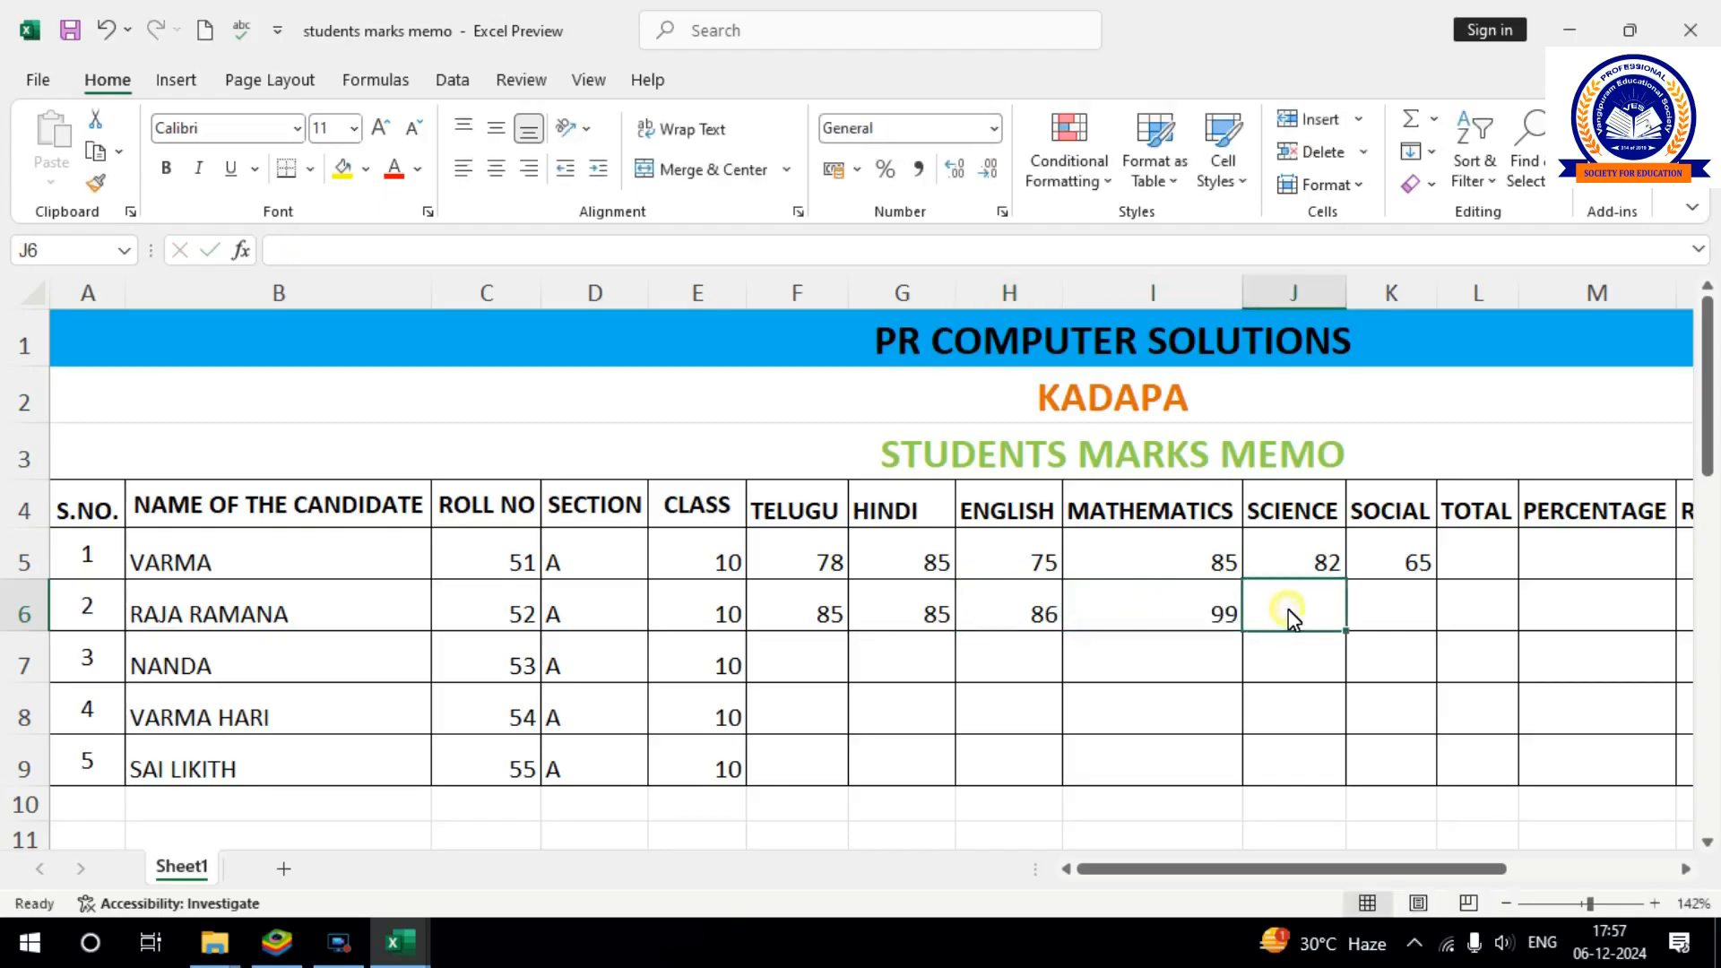
text(85)
click(1420, 623)
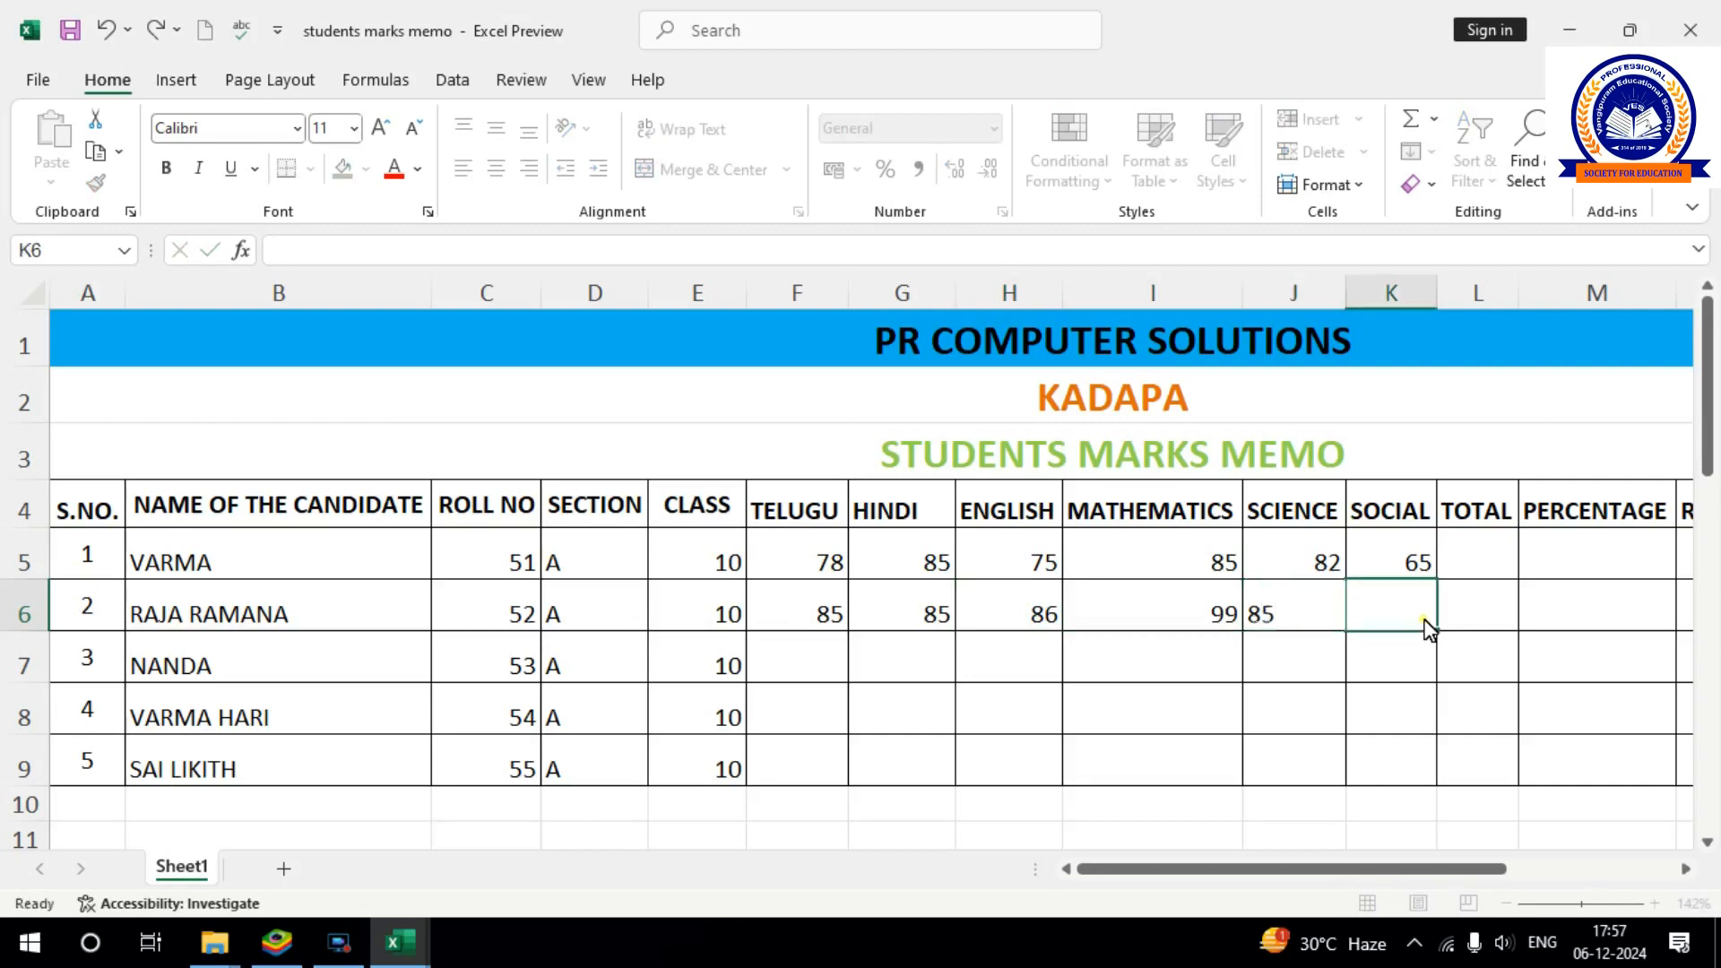
text(32)
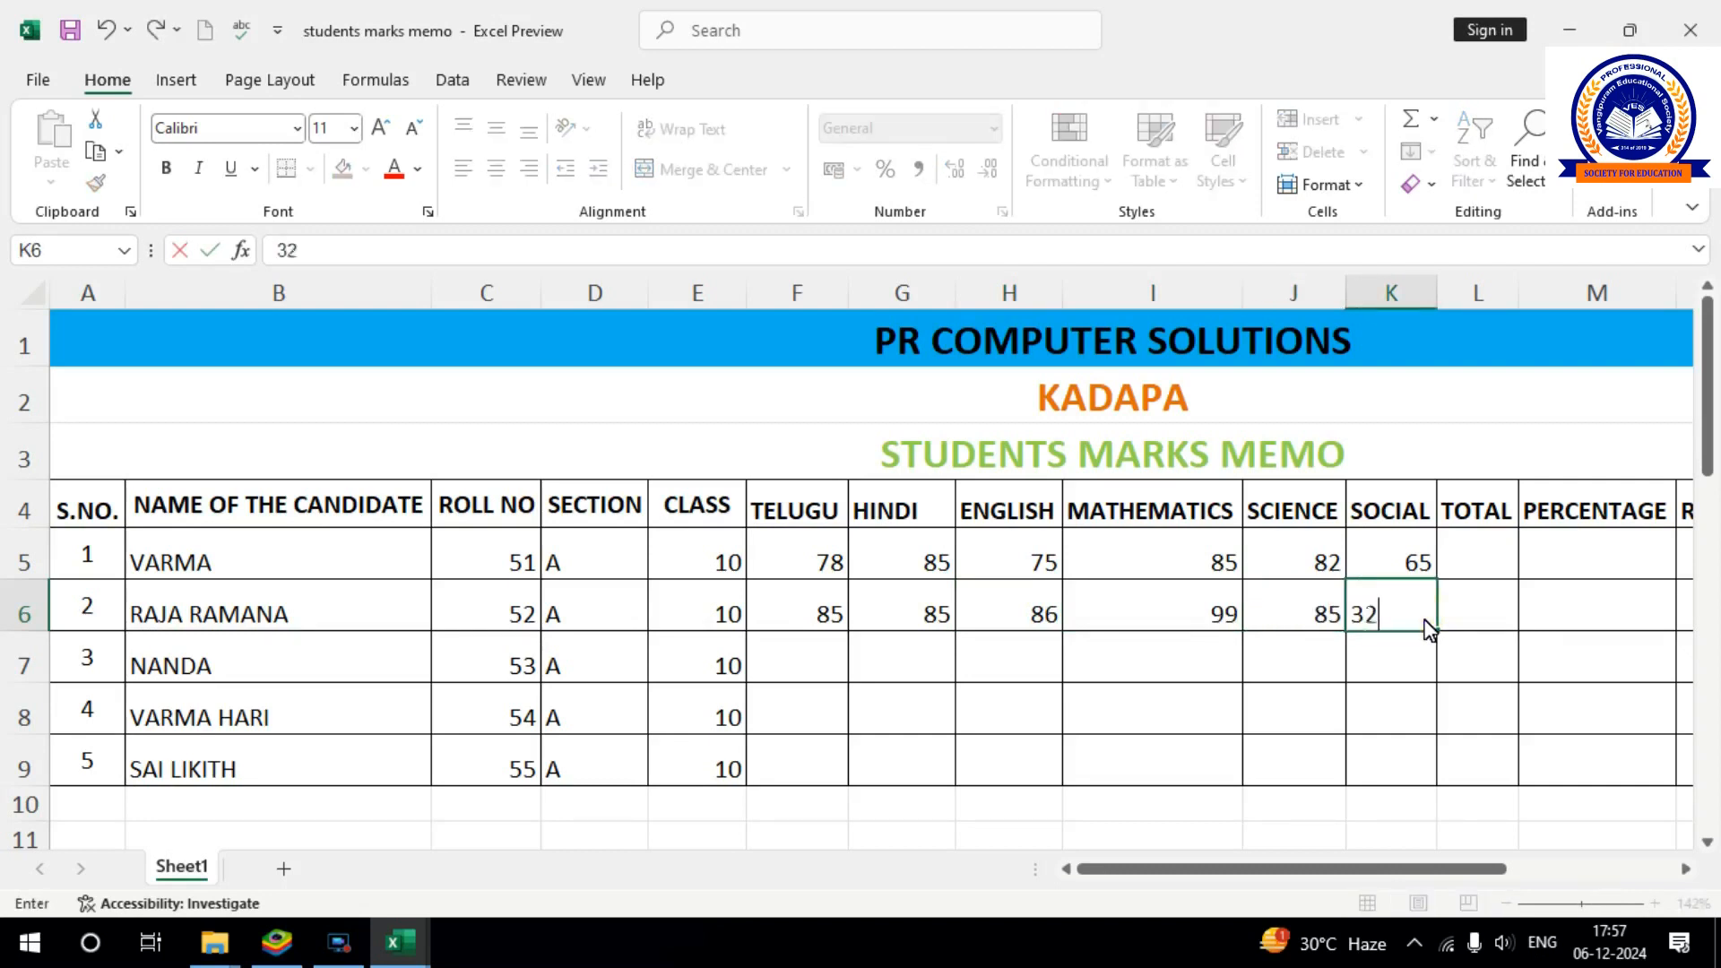
Enter the third student's marks in row 7: Telugu 45, Hindi 76, English 77, Mathematics 34, Science 88 and Social 45.
click(822, 668)
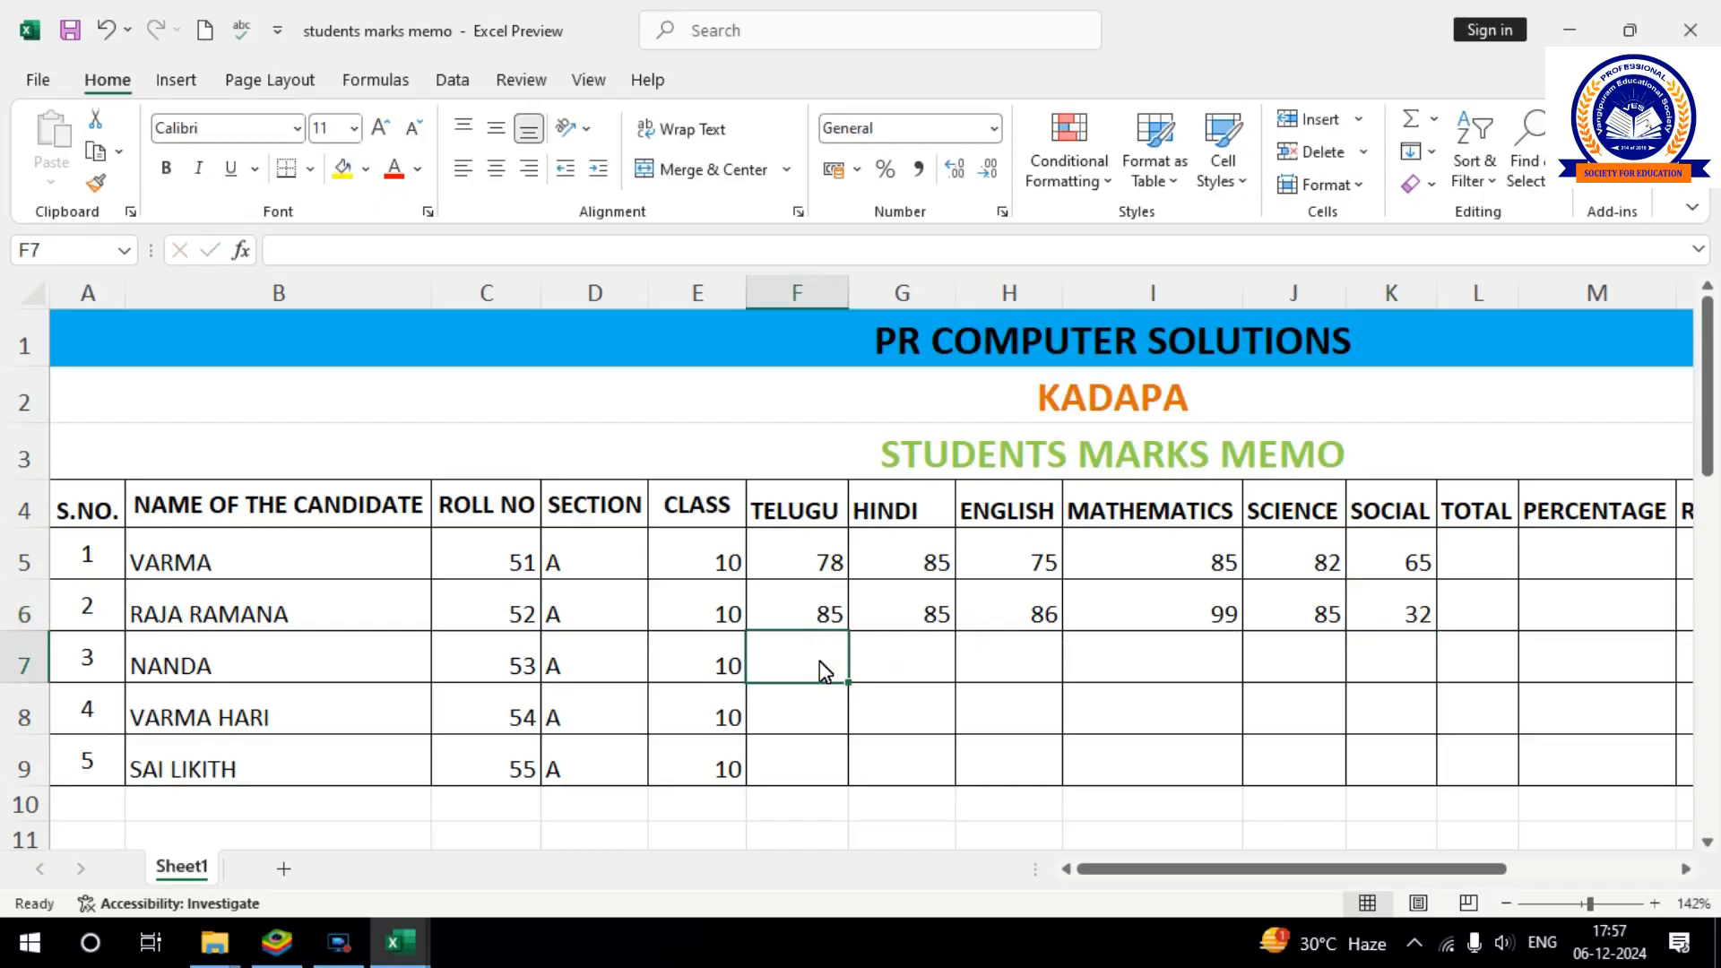
text(45)
click(925, 658)
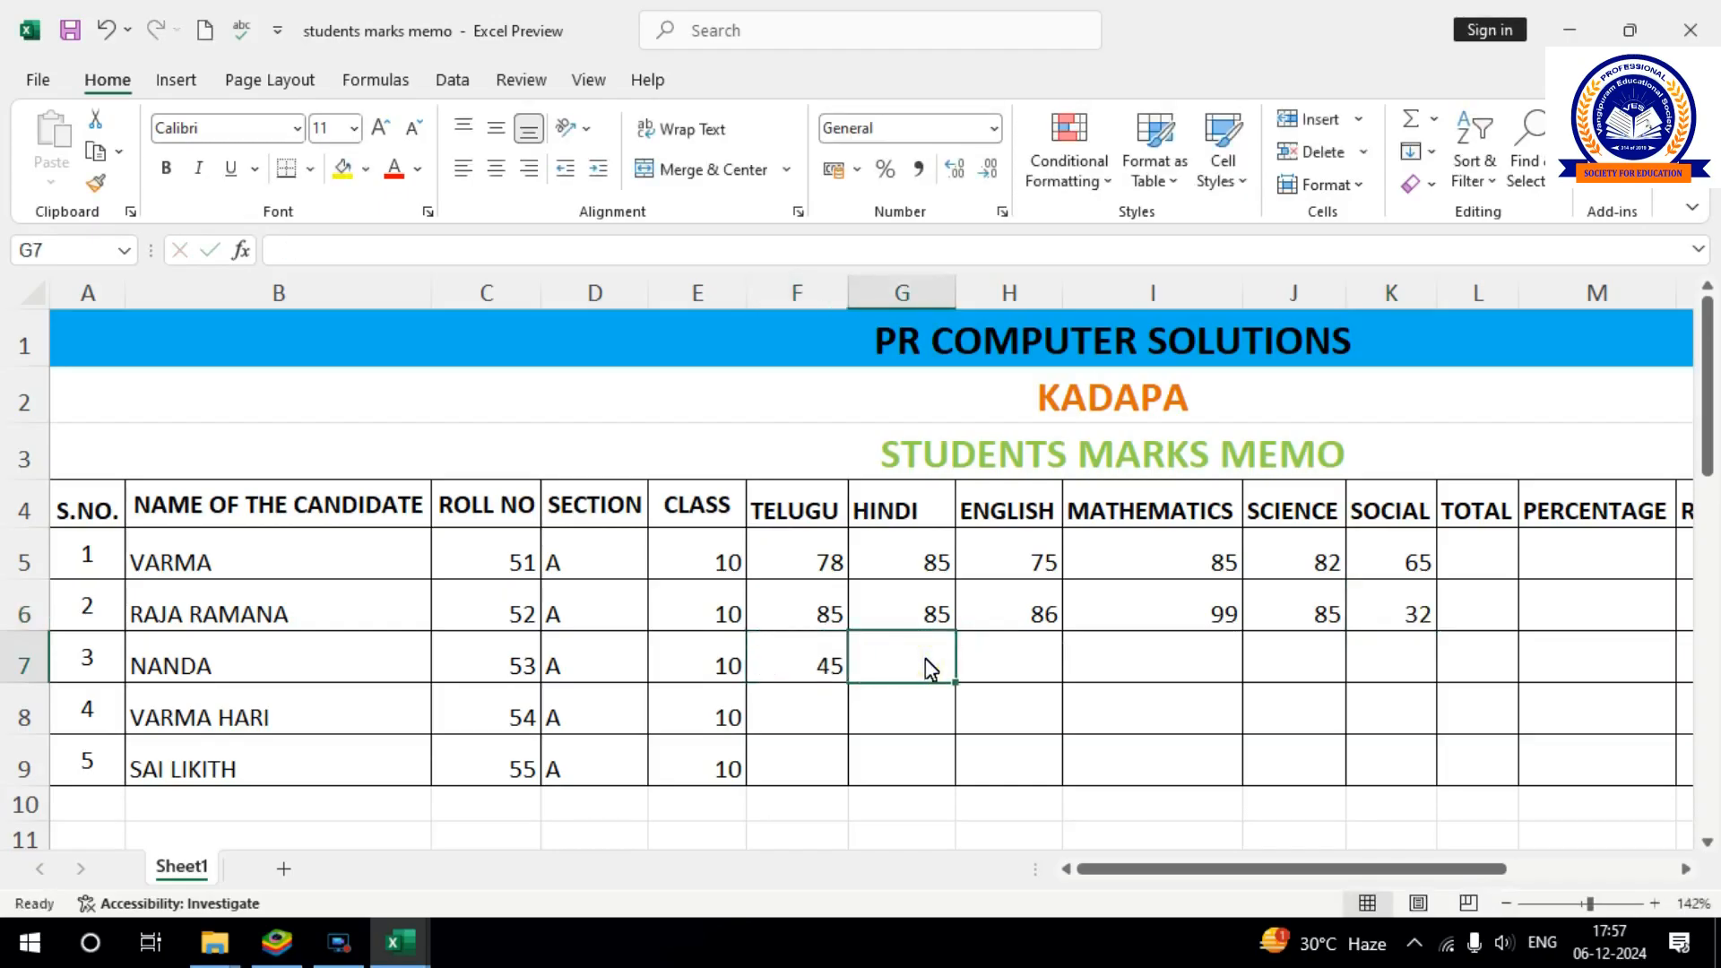
text(76)
click(1026, 670)
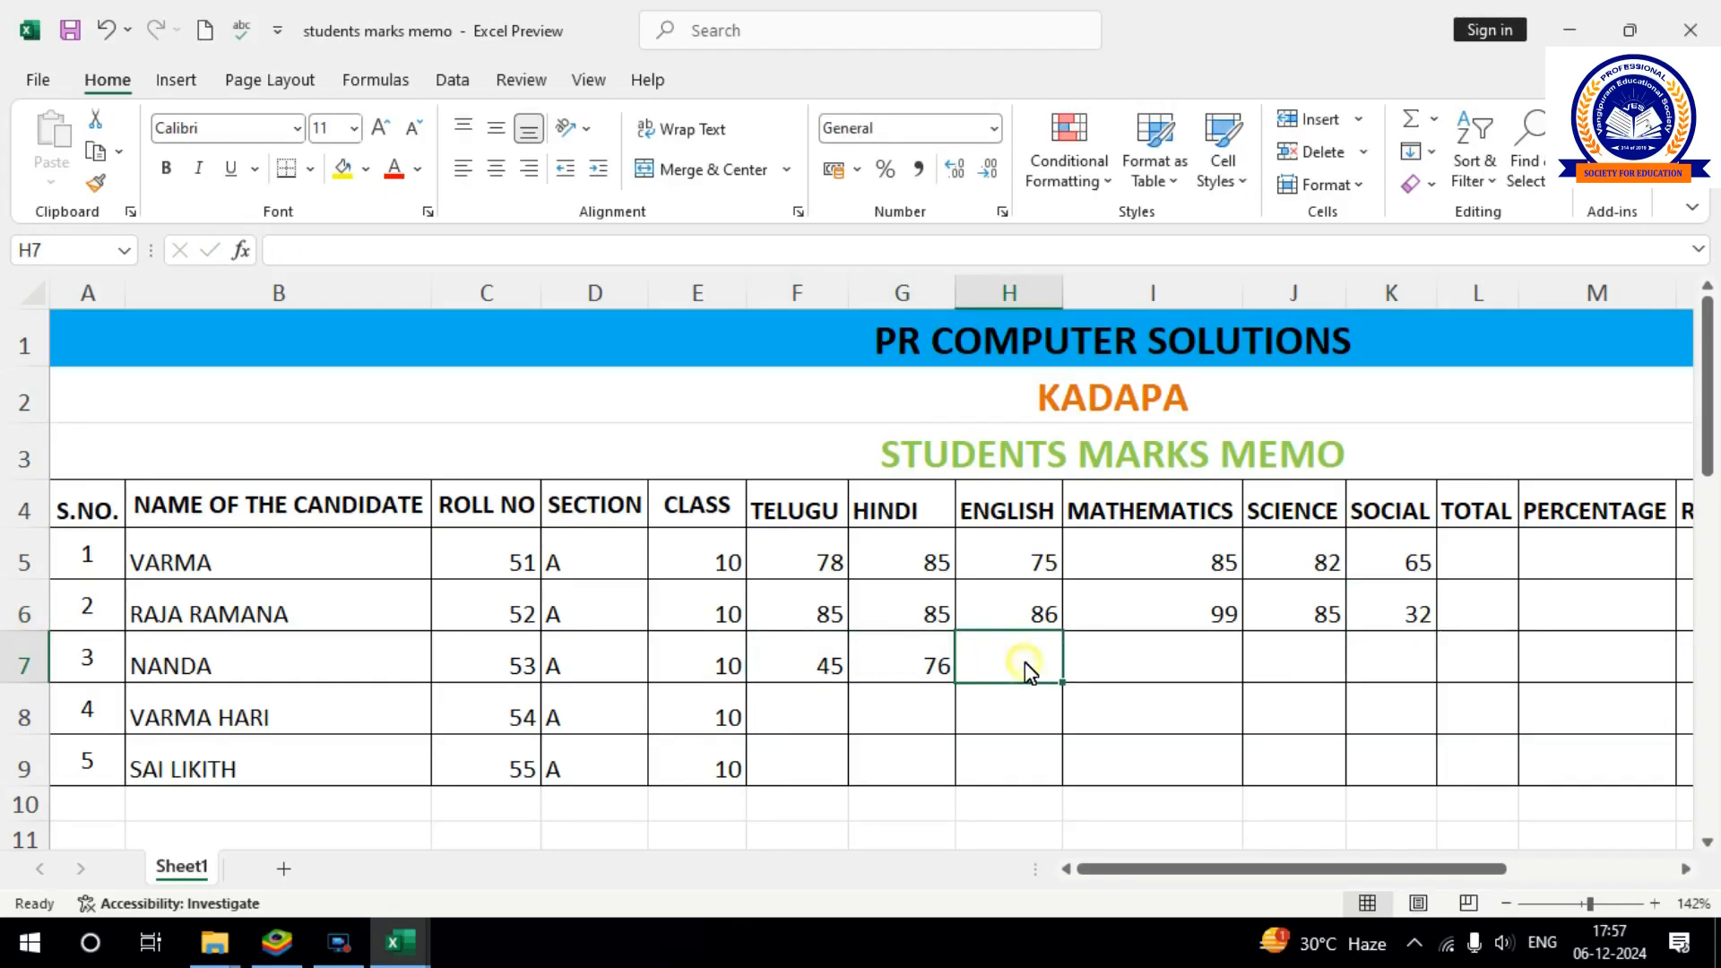
text(77)
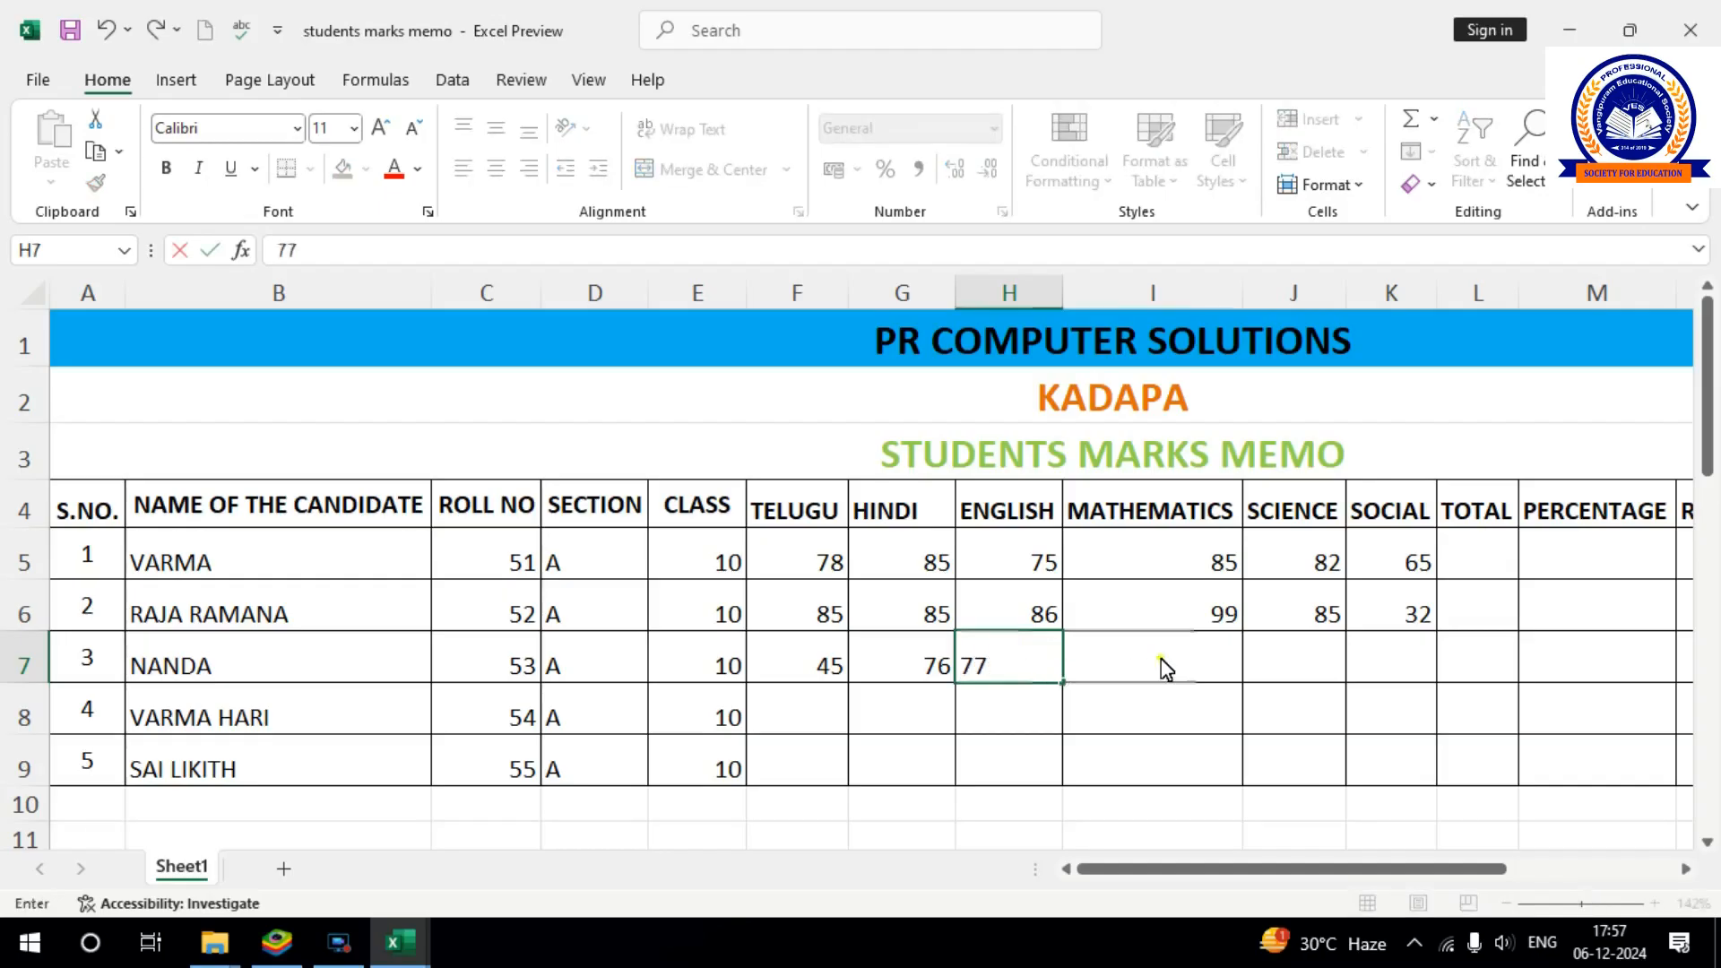
click(1160, 663)
text(34)
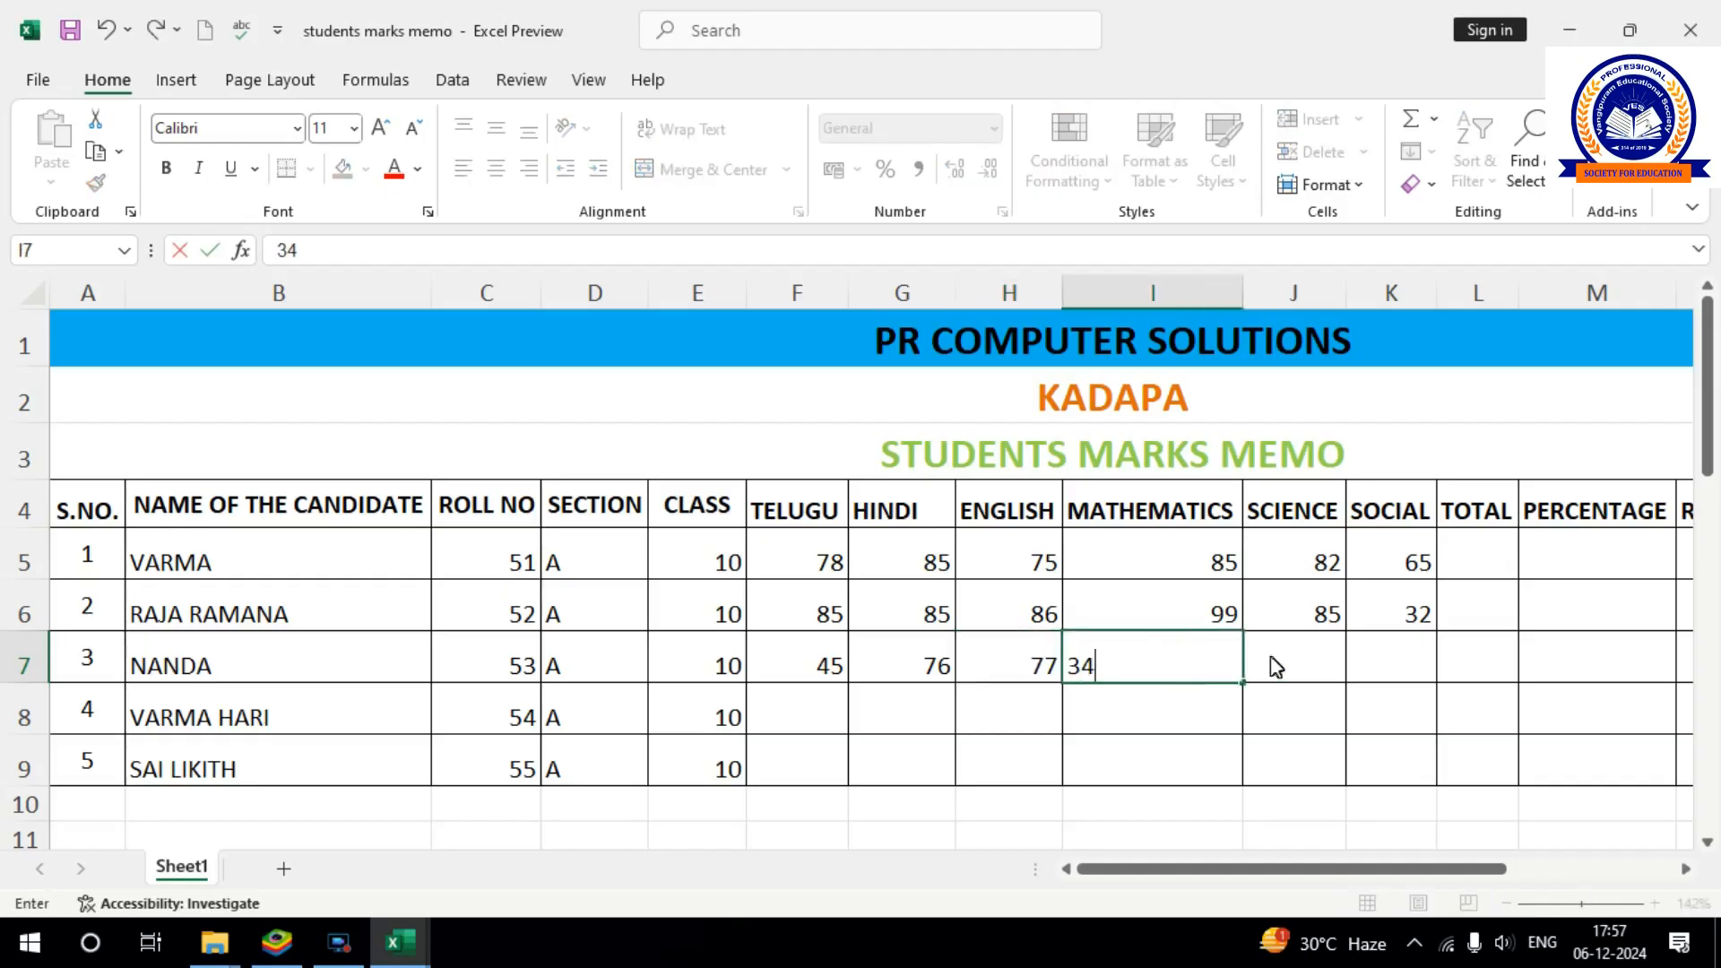
click(1304, 666)
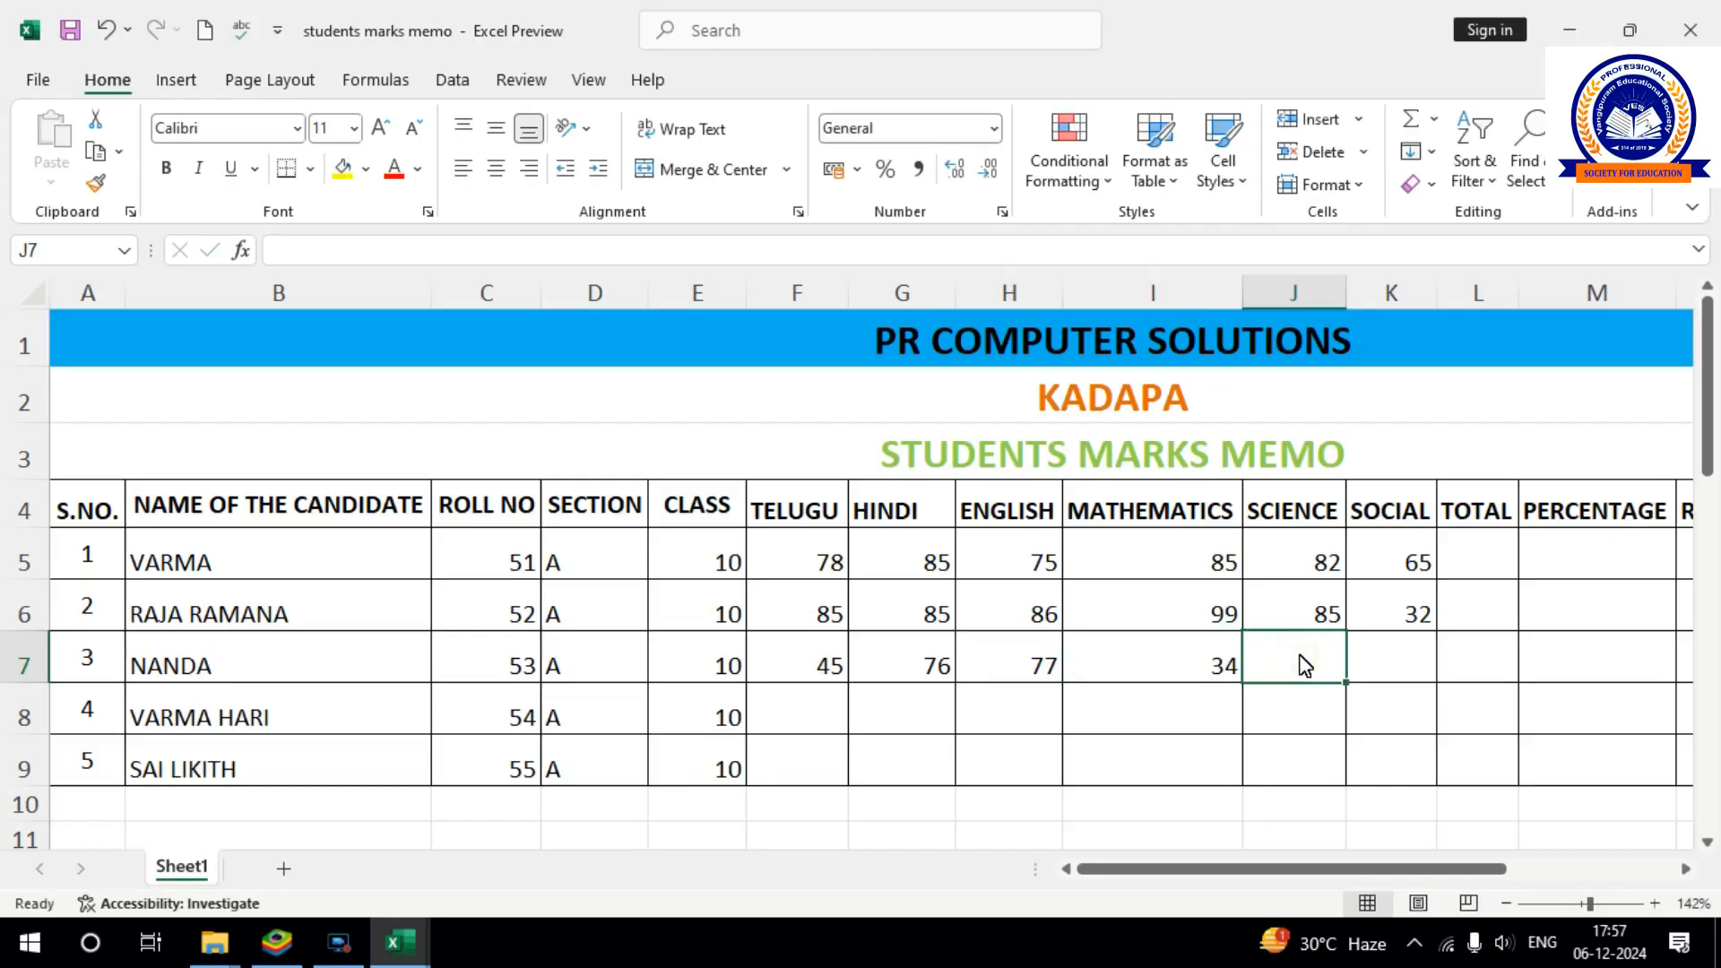
text(88)
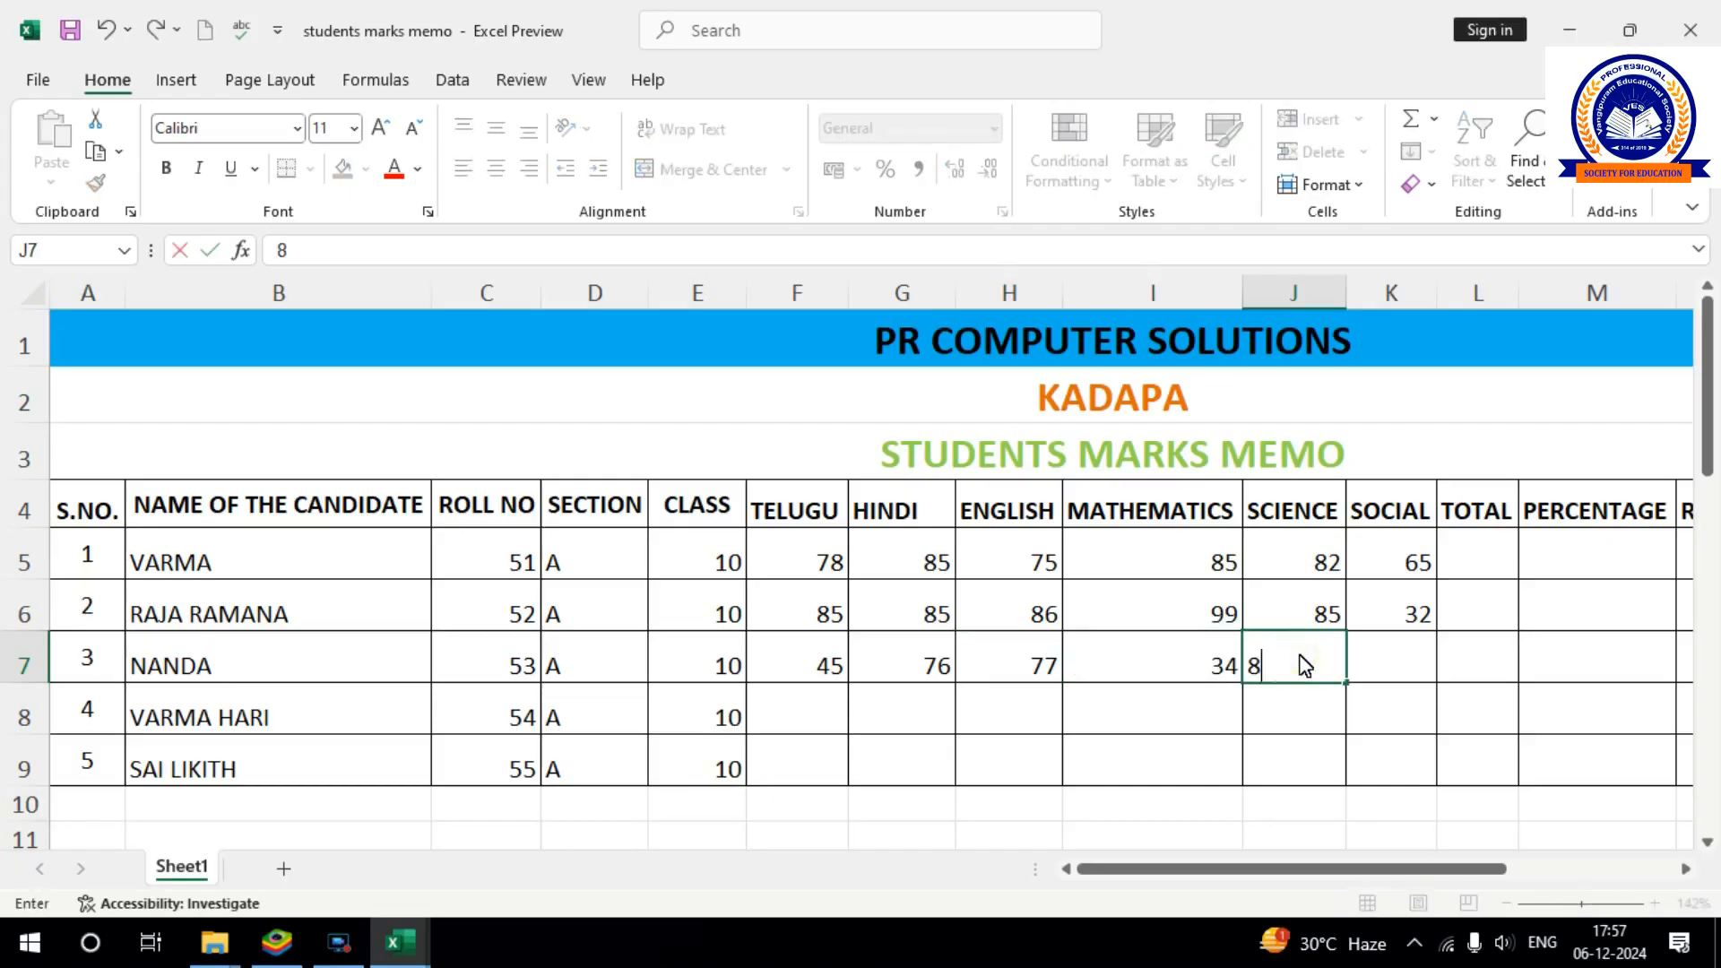
click(1385, 661)
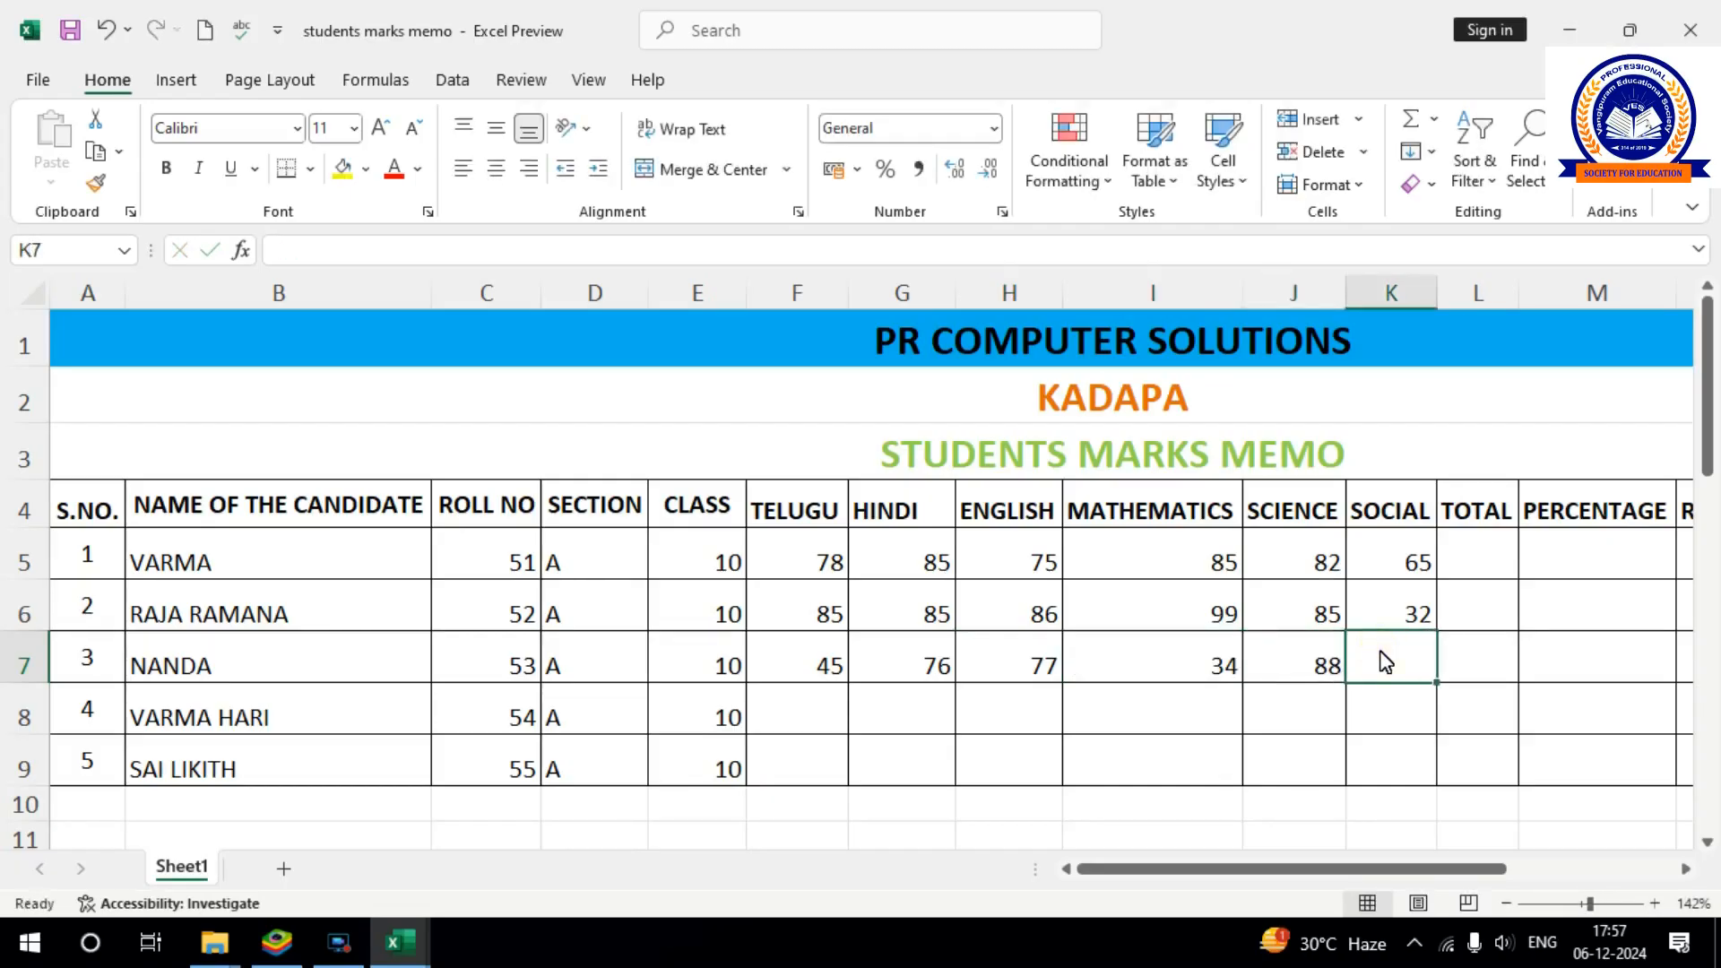
text(45)
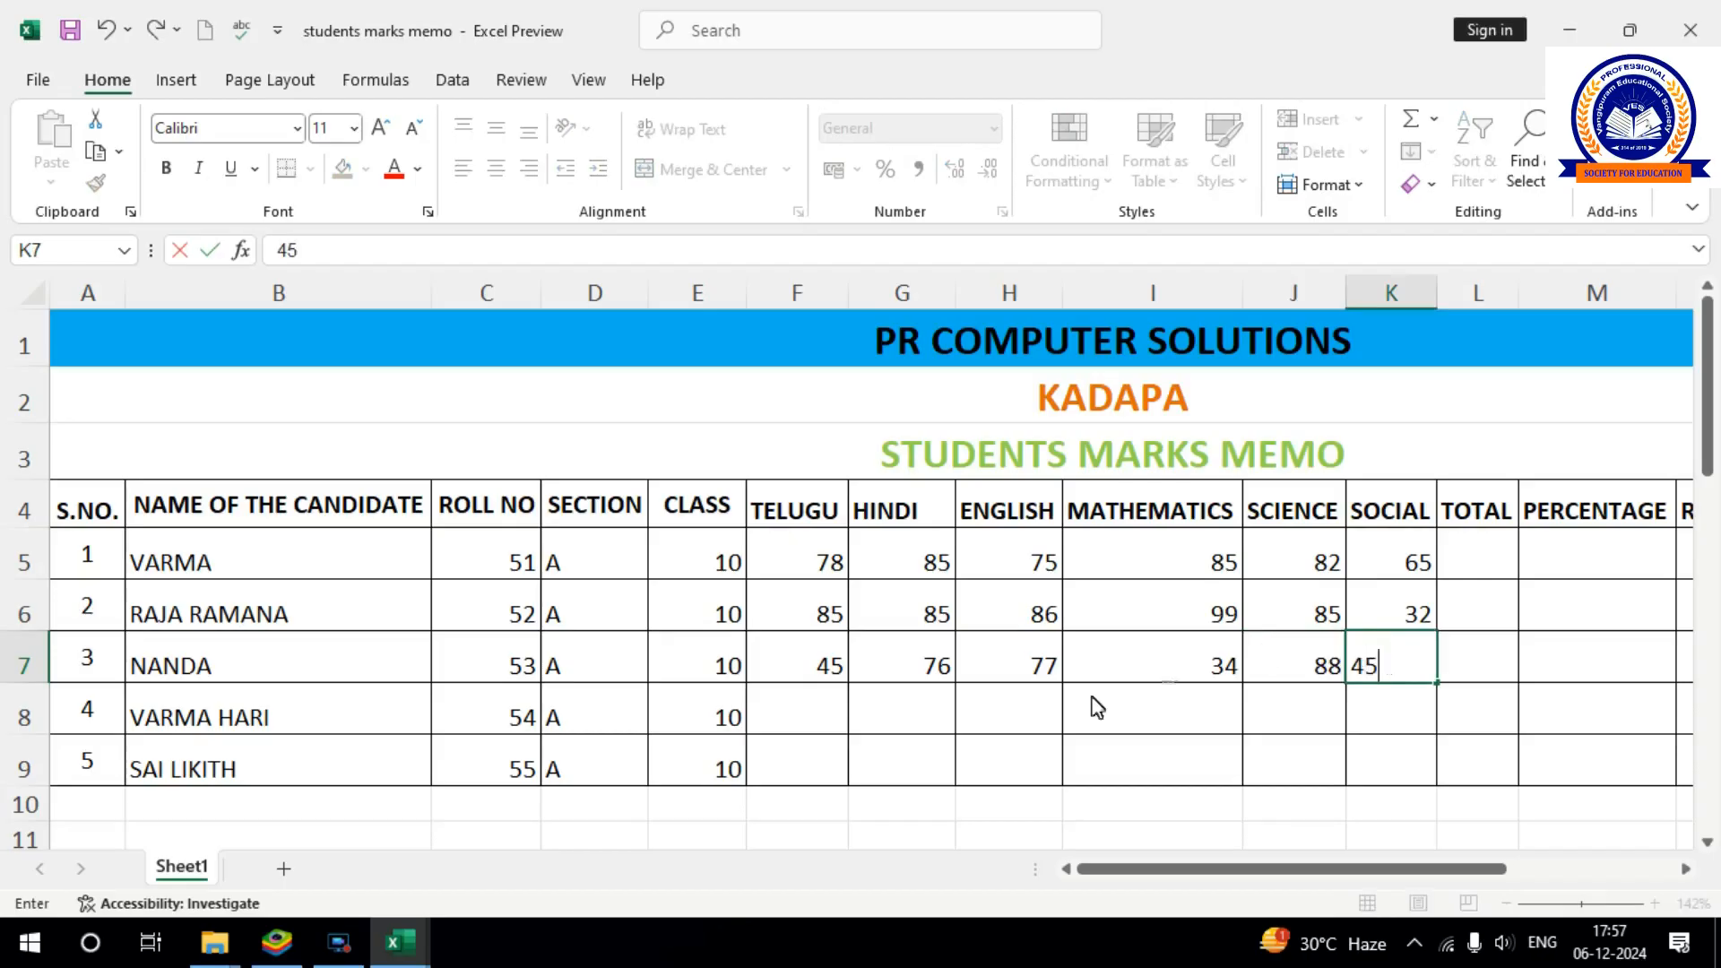
Enter the fourth student's marks in row 8: Telugu 85, Hindi 78, English 96, Mathematics 99, Science 45 and Social 85.
click(822, 714)
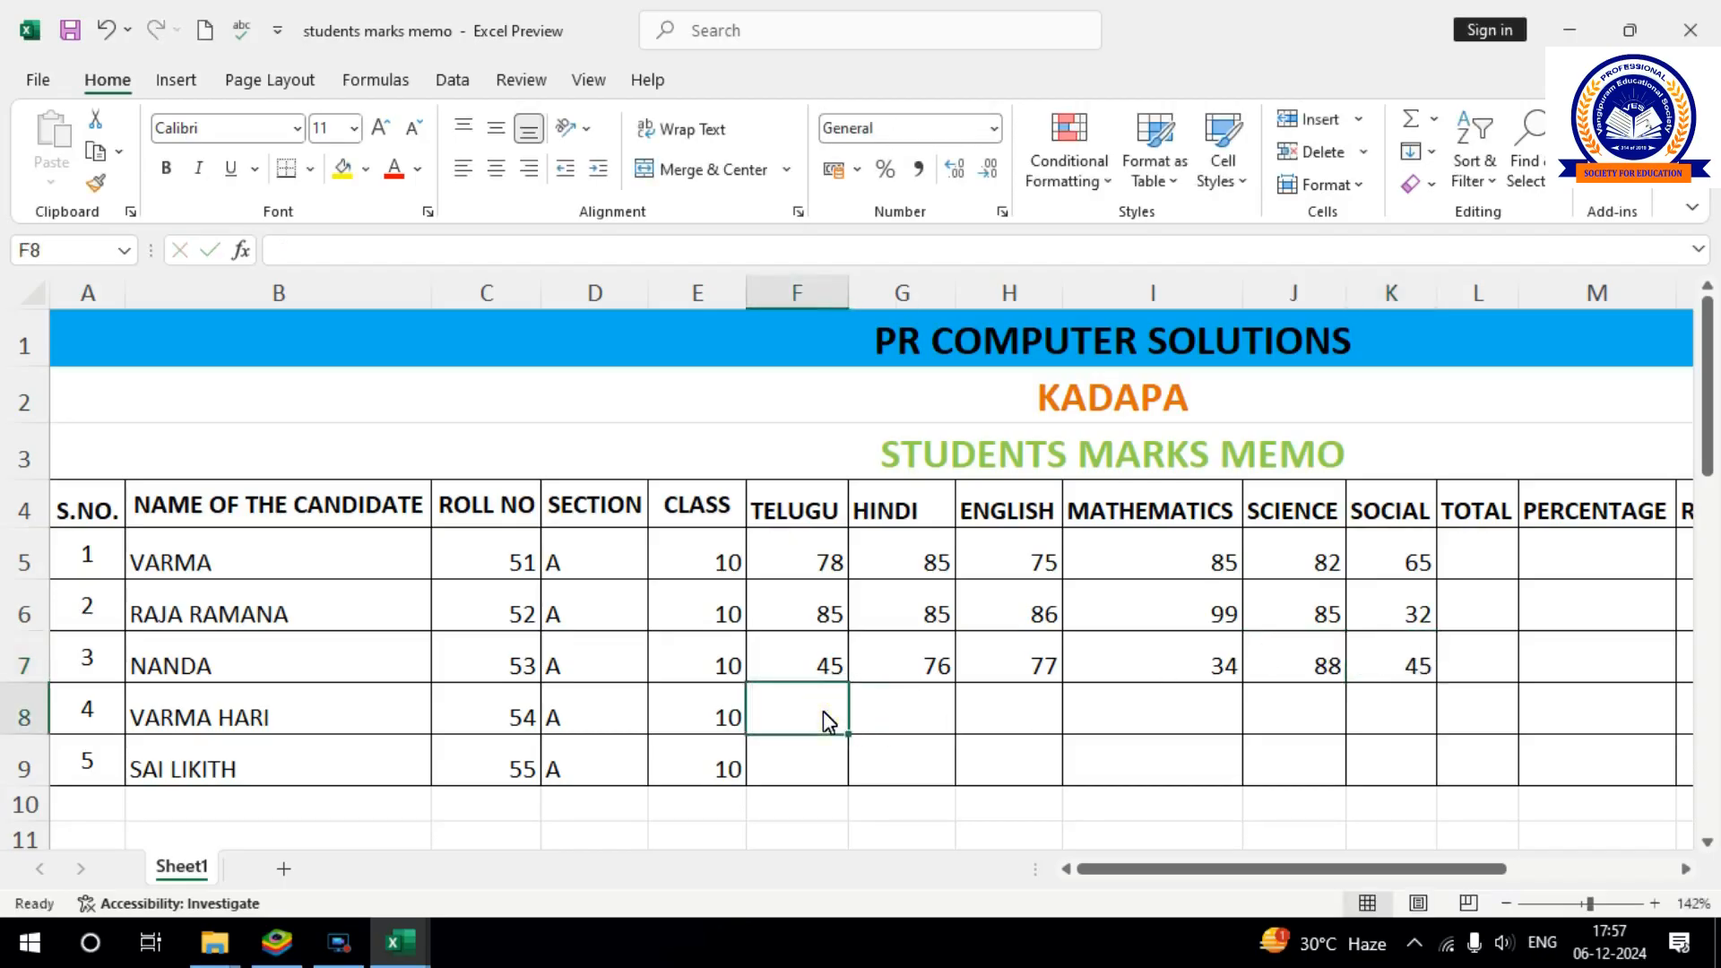
text(85)
click(923, 708)
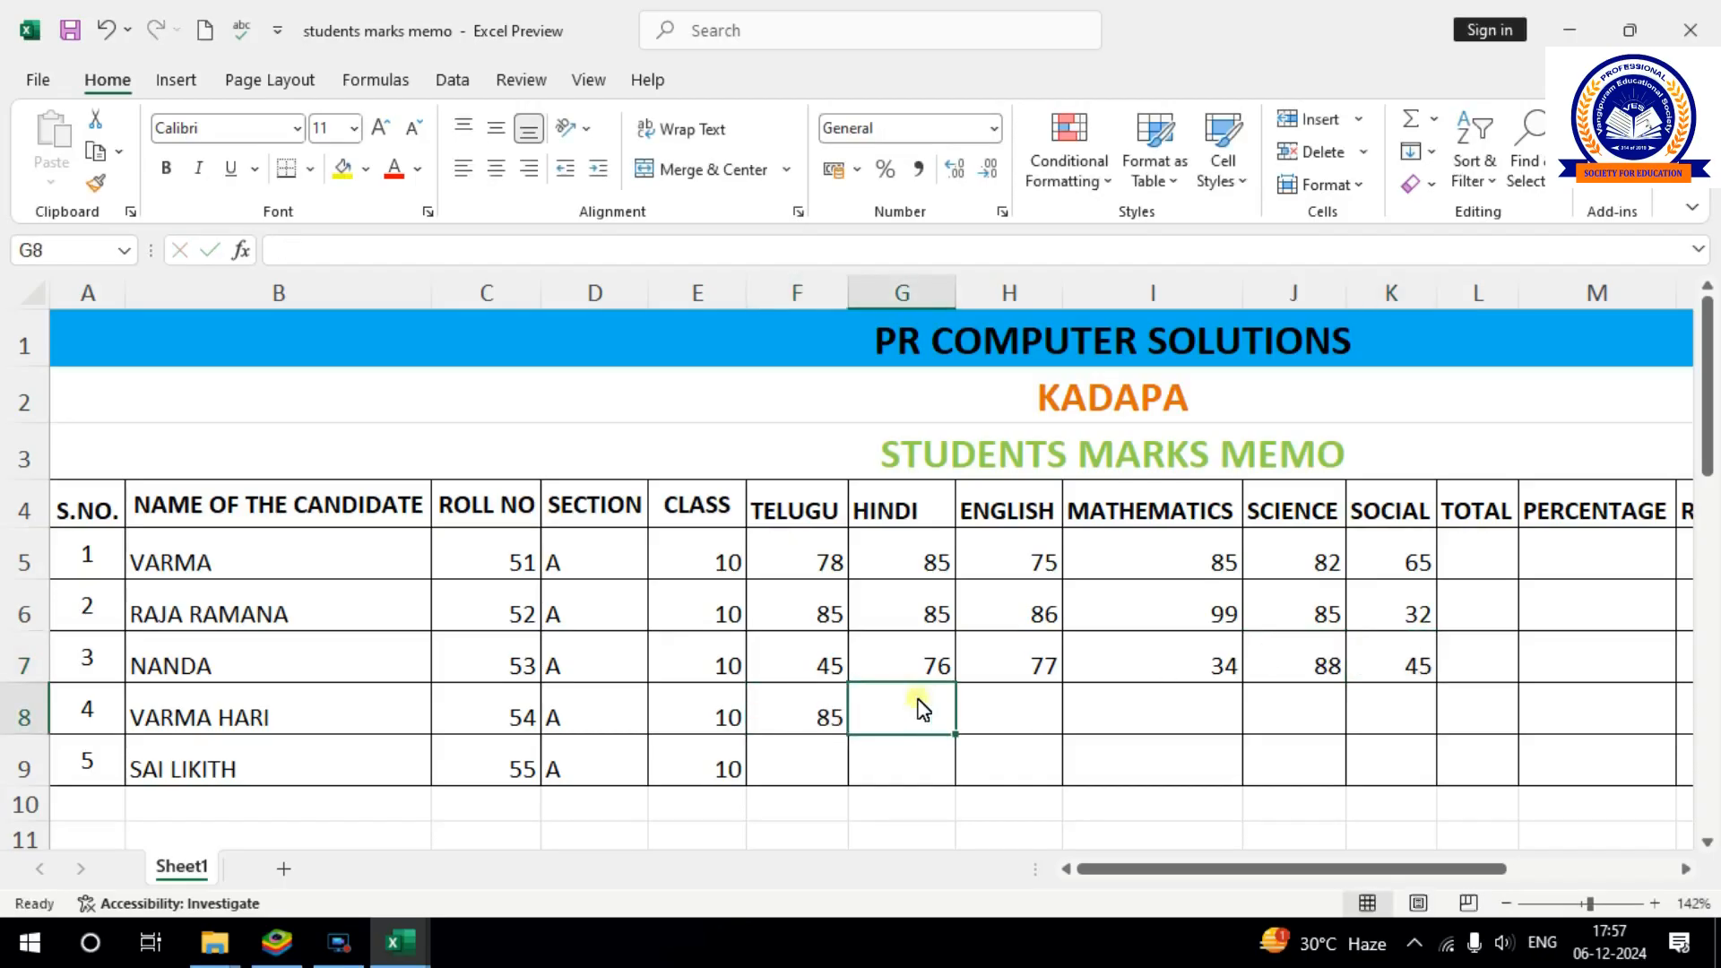
text(78)
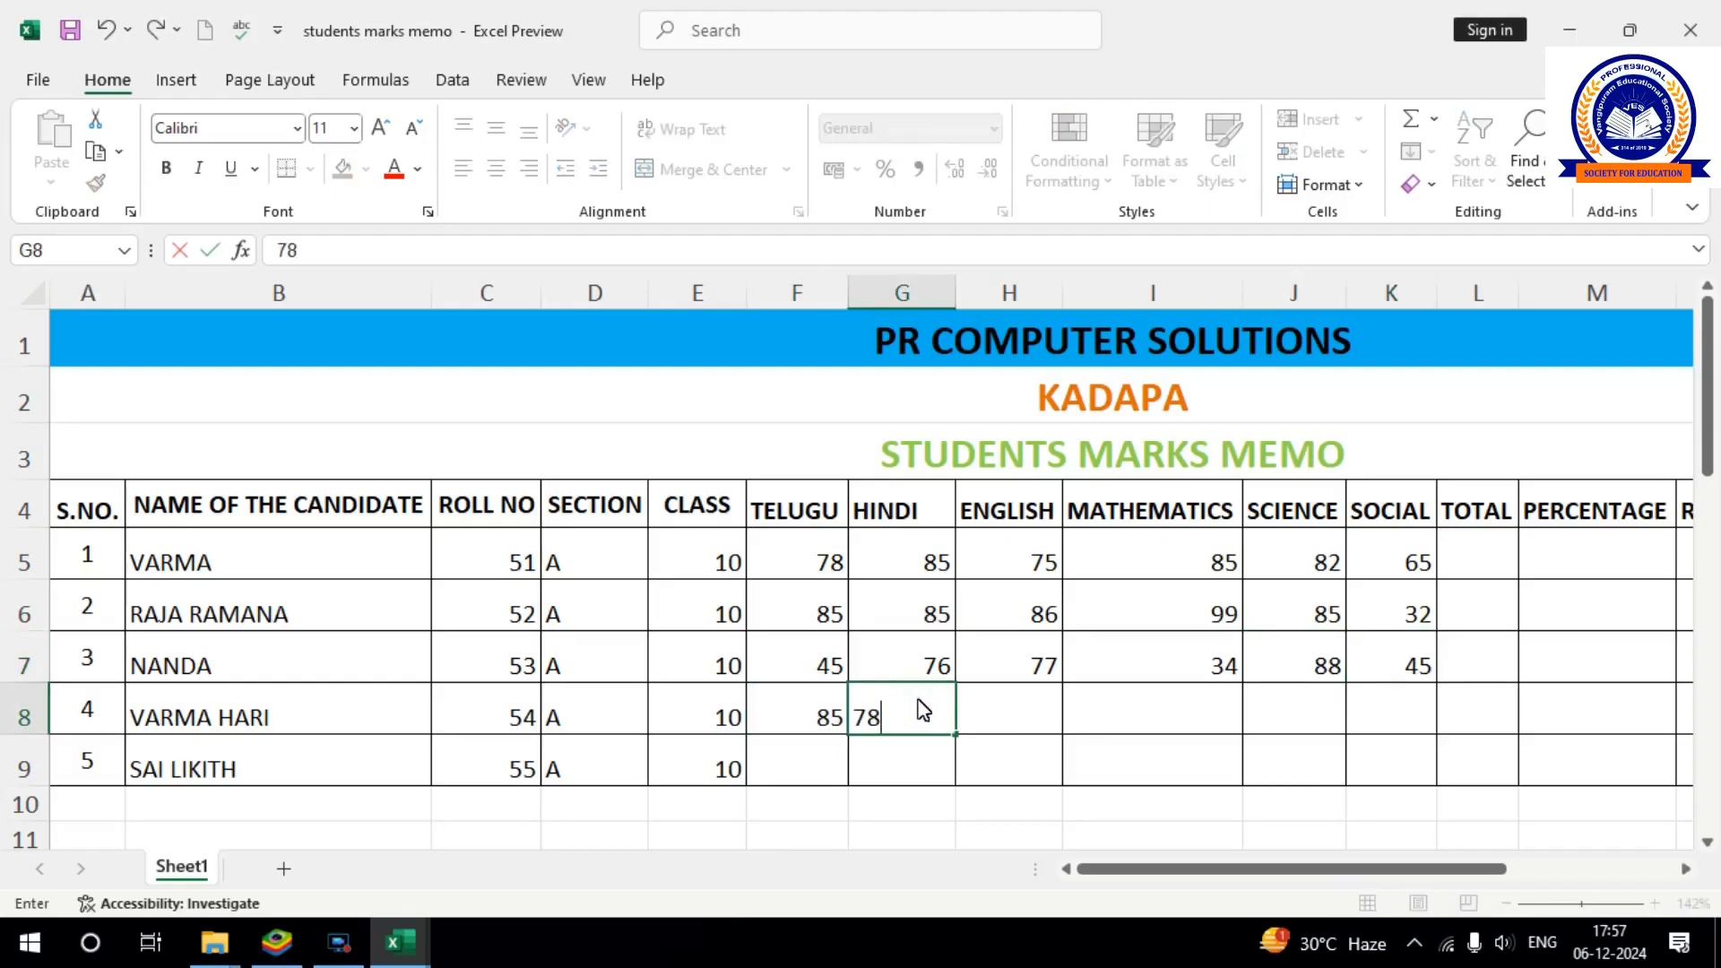
click(1022, 710)
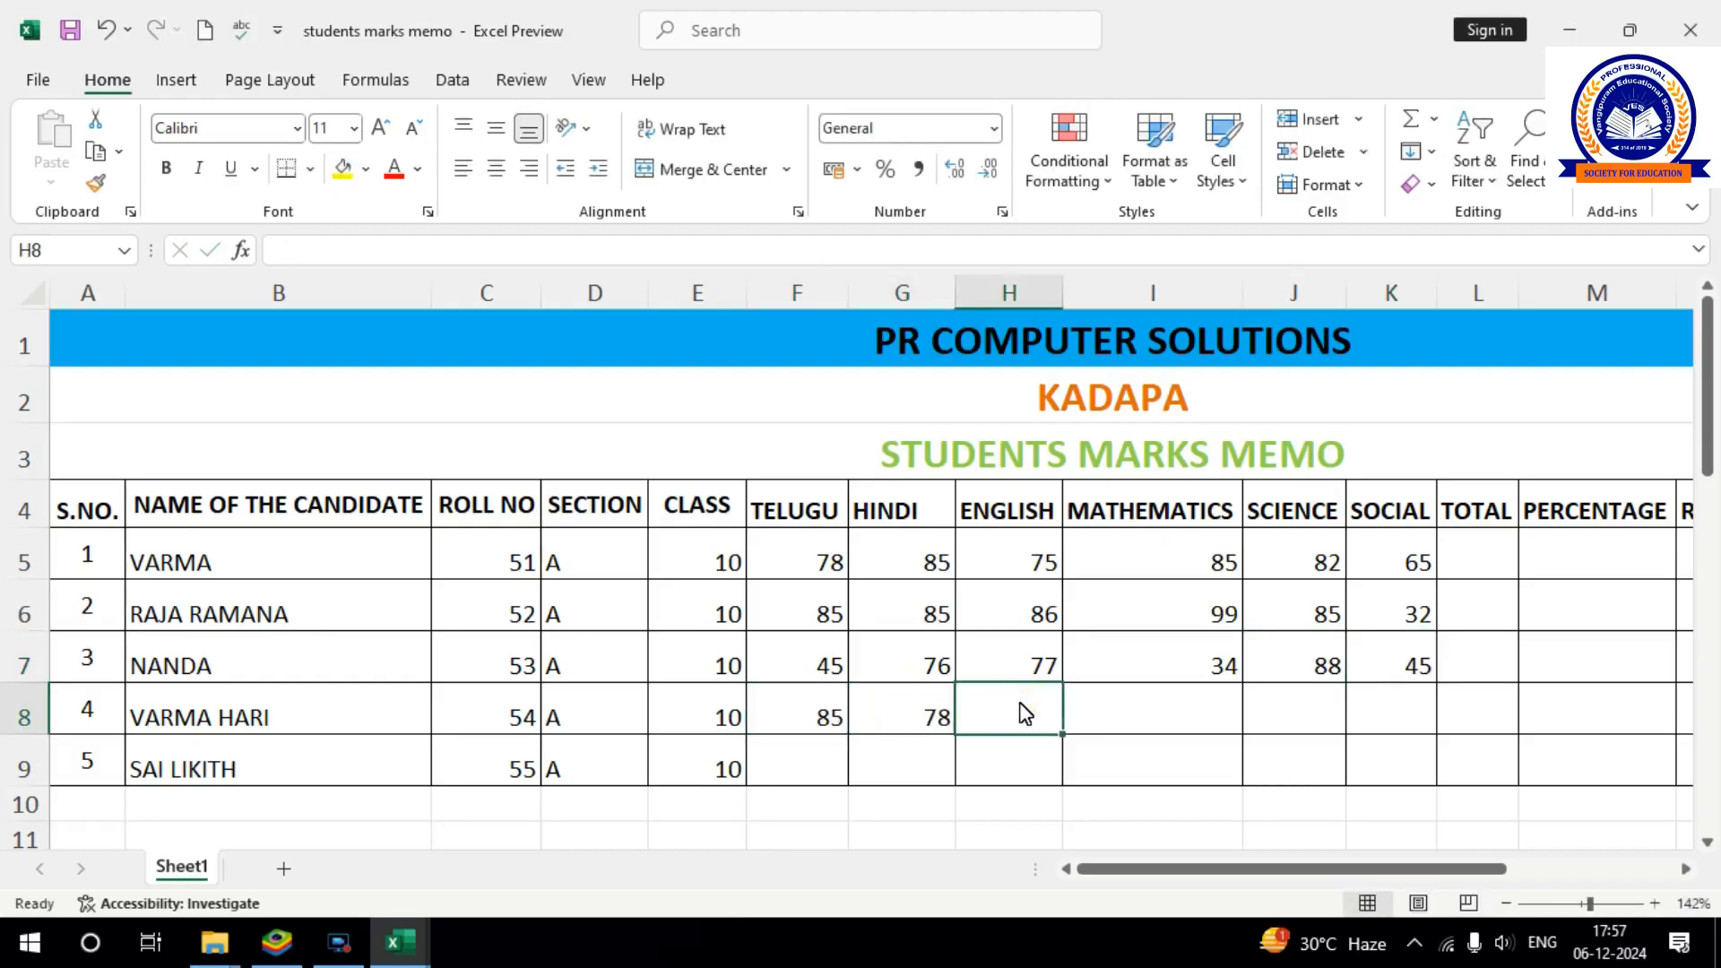
text(96)
click(1149, 717)
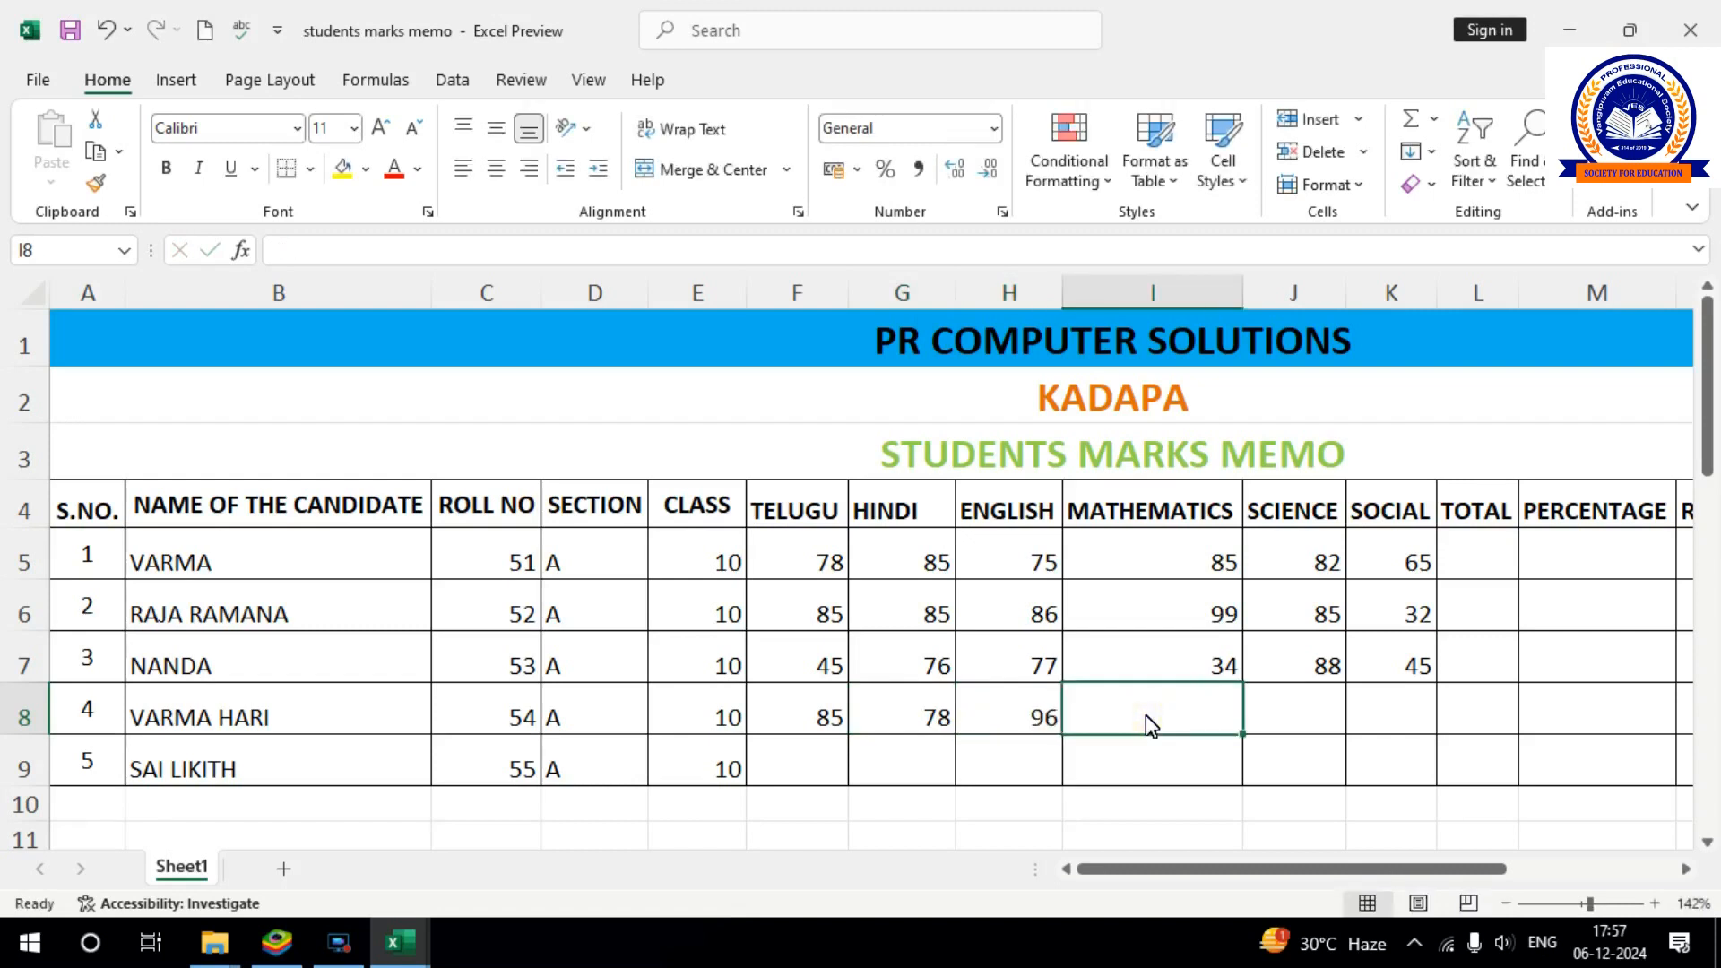
text(99)
click(1300, 723)
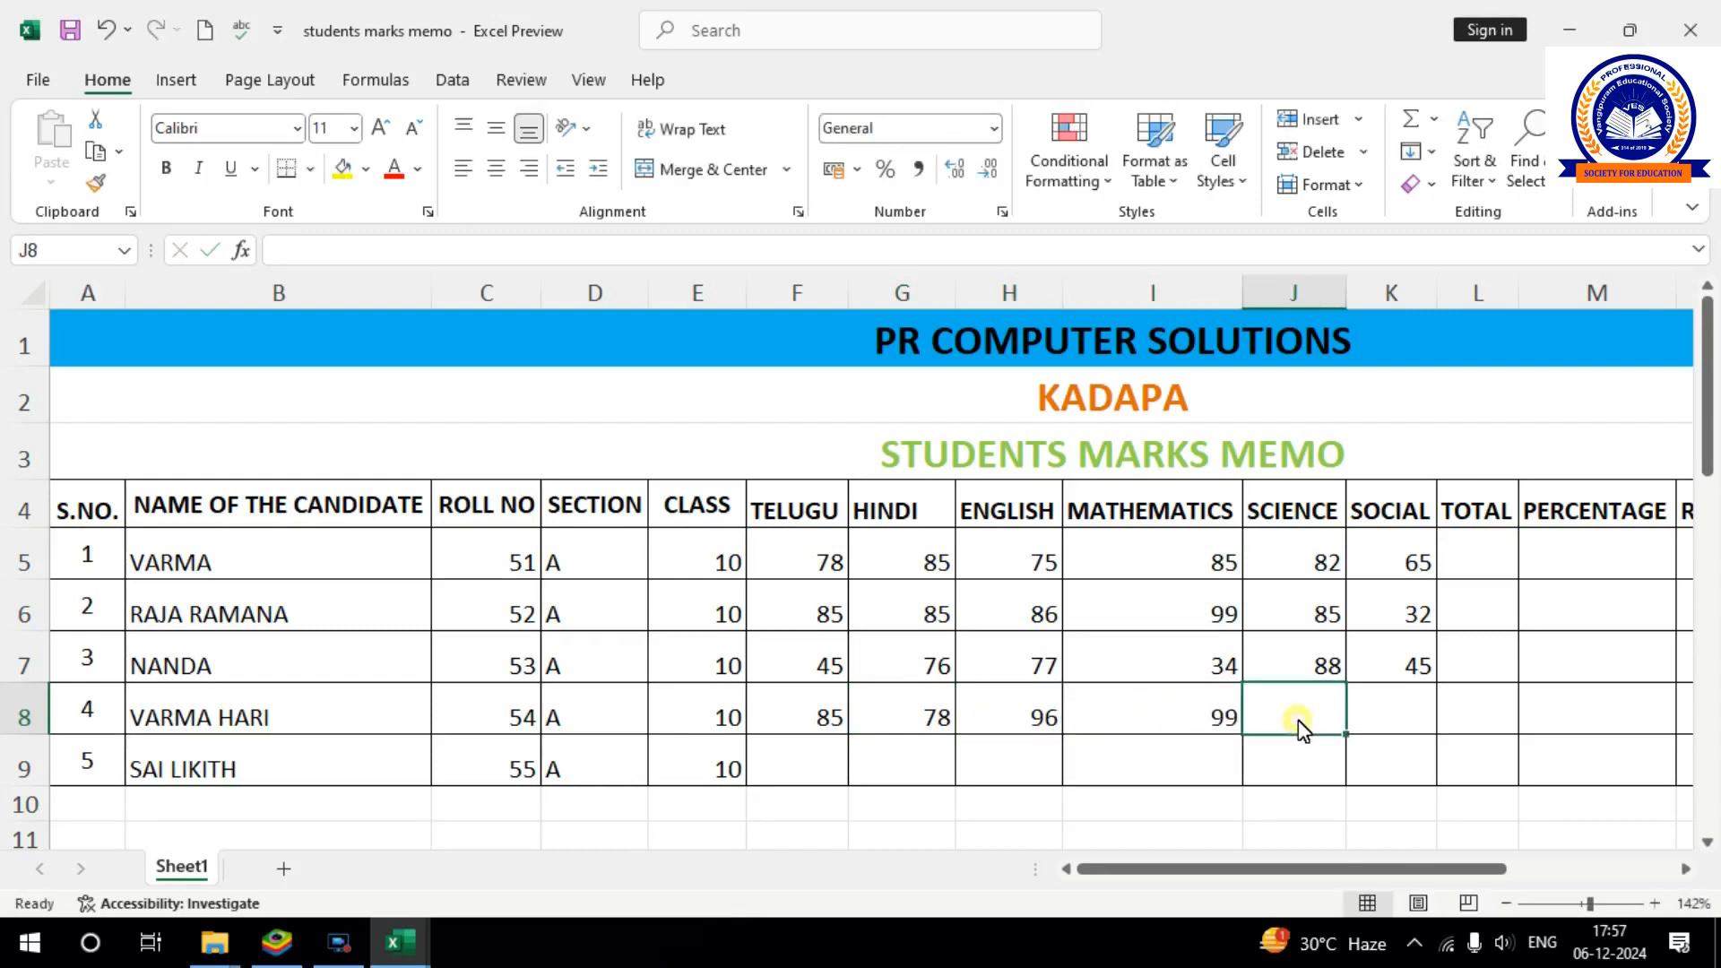
text(45)
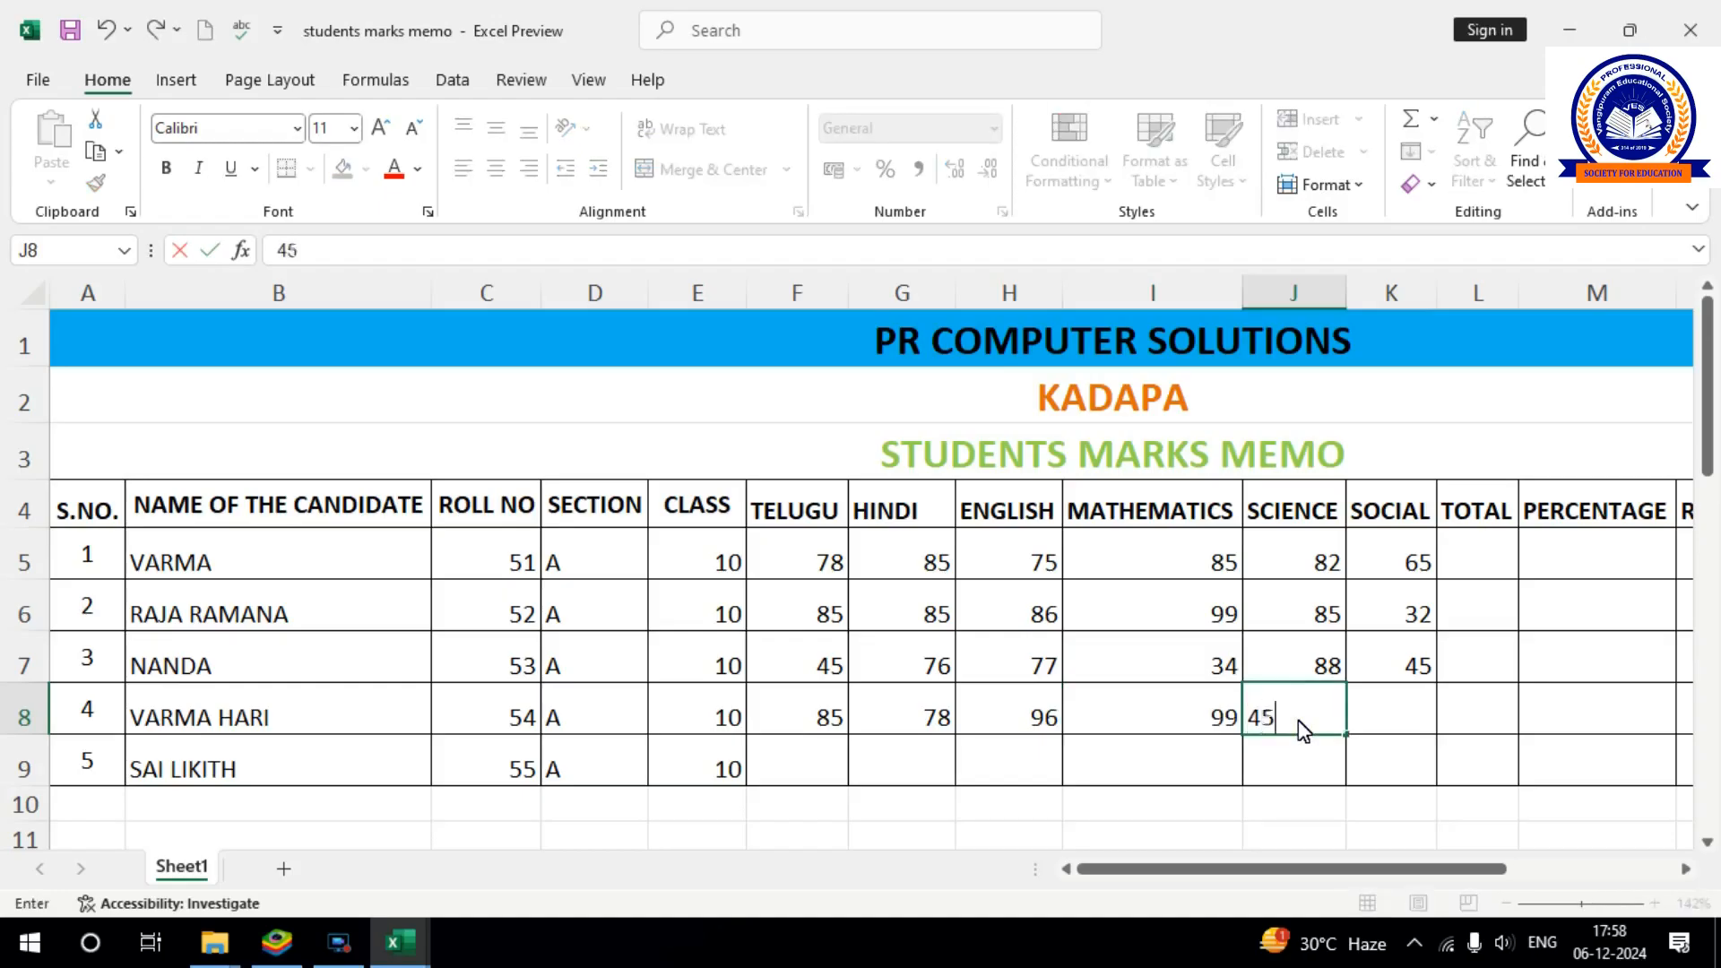
click(1423, 726)
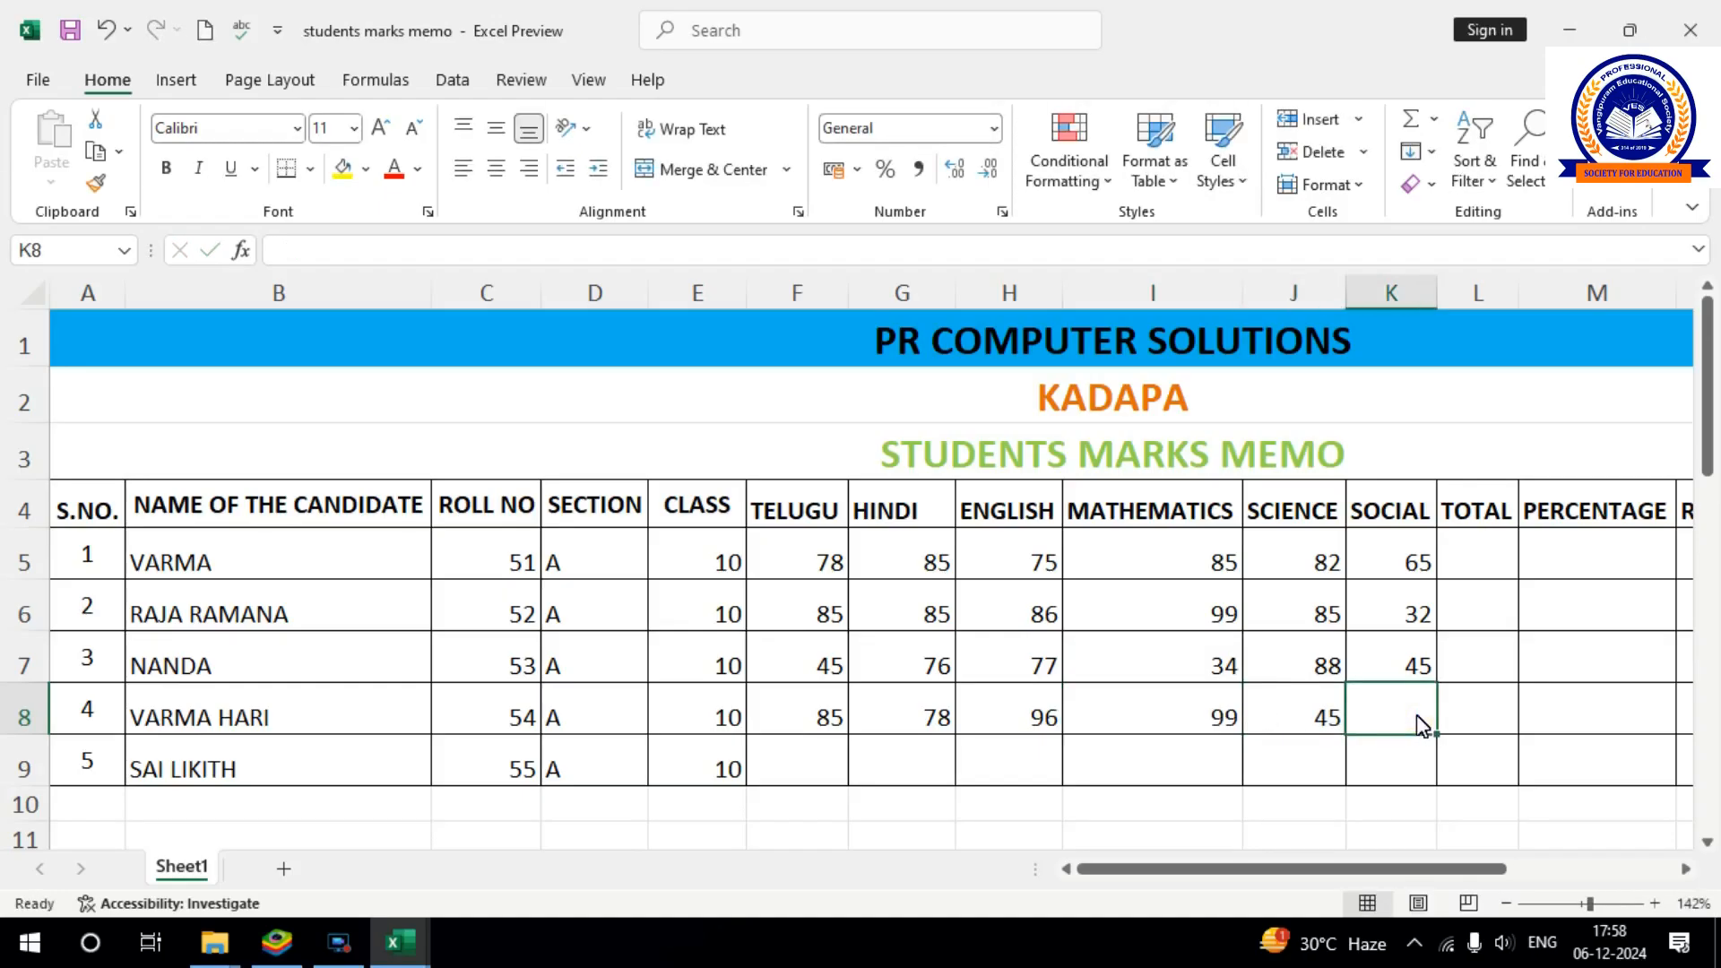
text(85)
Enter the fifth student's marks in row 9: Telugu 42, Hindi 85, English 76, Mathematics 34, Science 75 and Social 78.
click(823, 766)
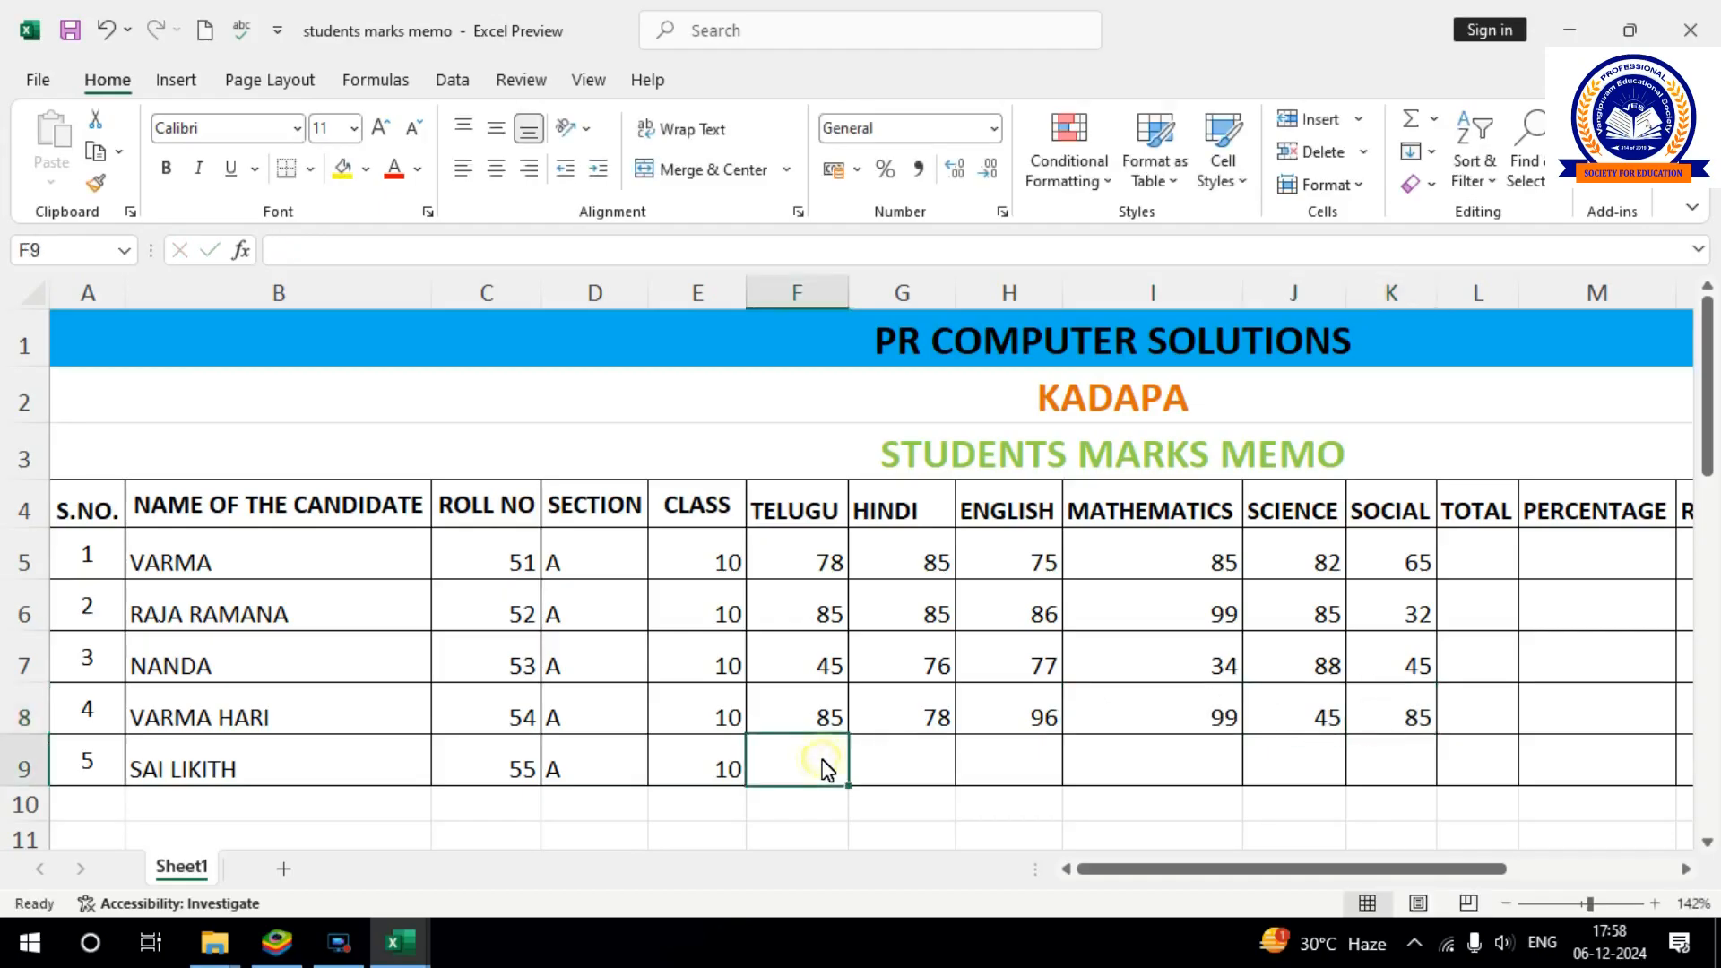
text(42)
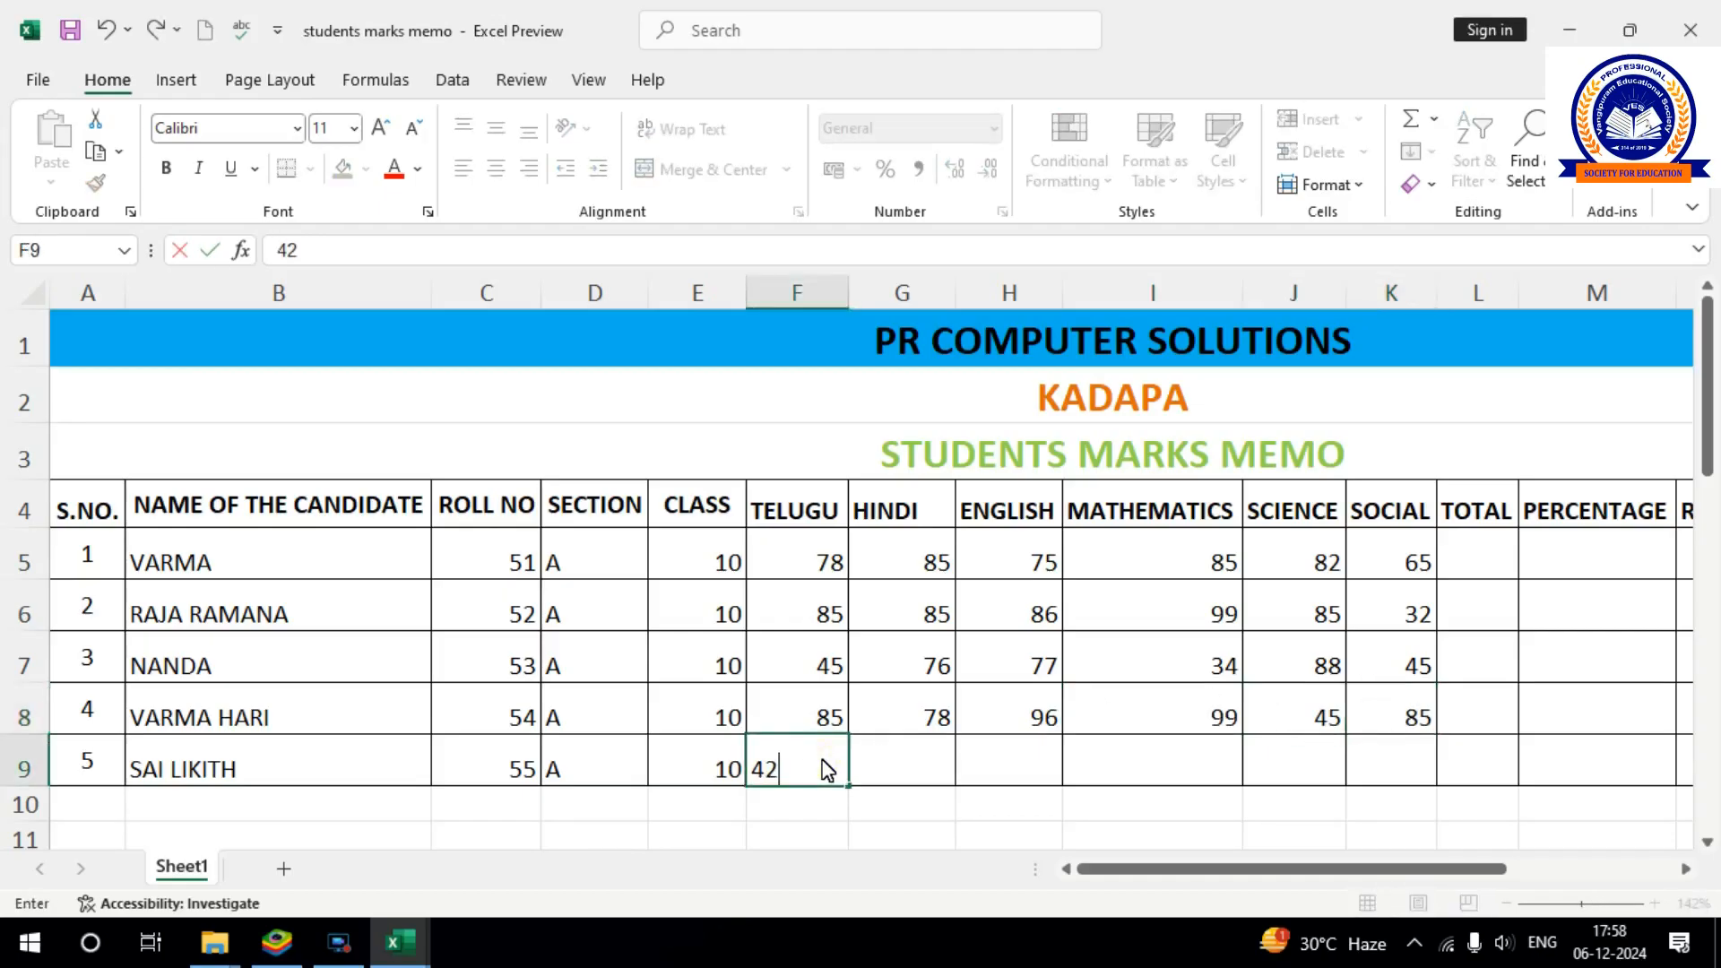
click(935, 773)
text(85)
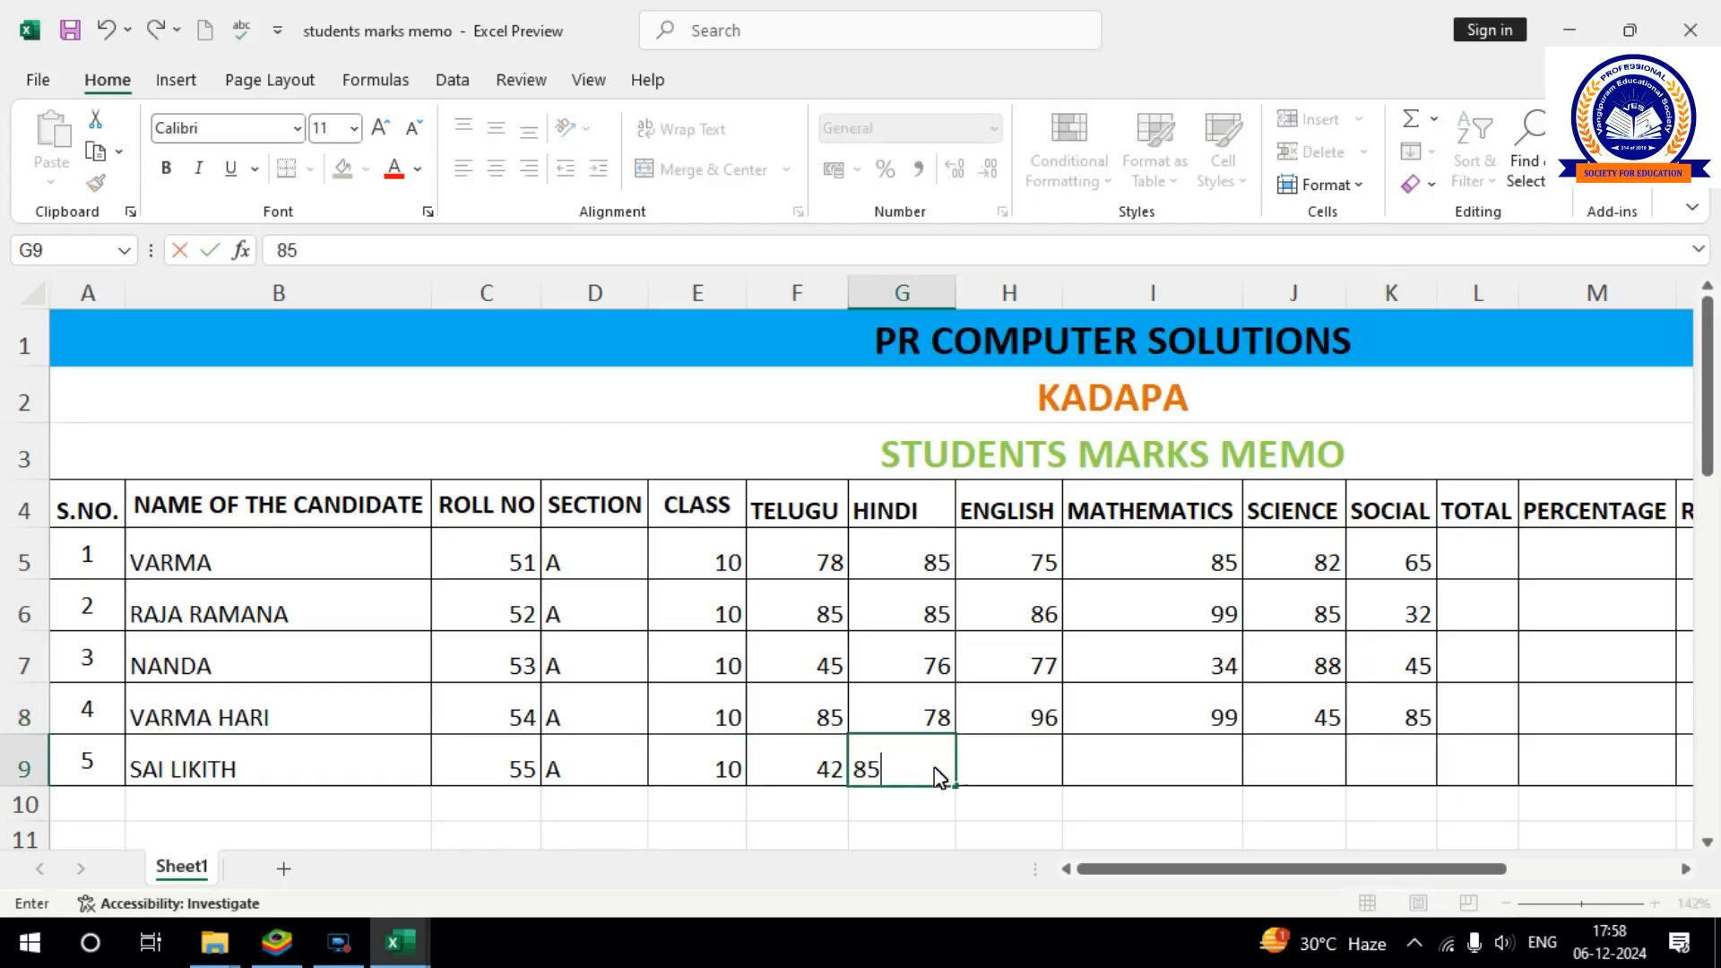
click(1000, 762)
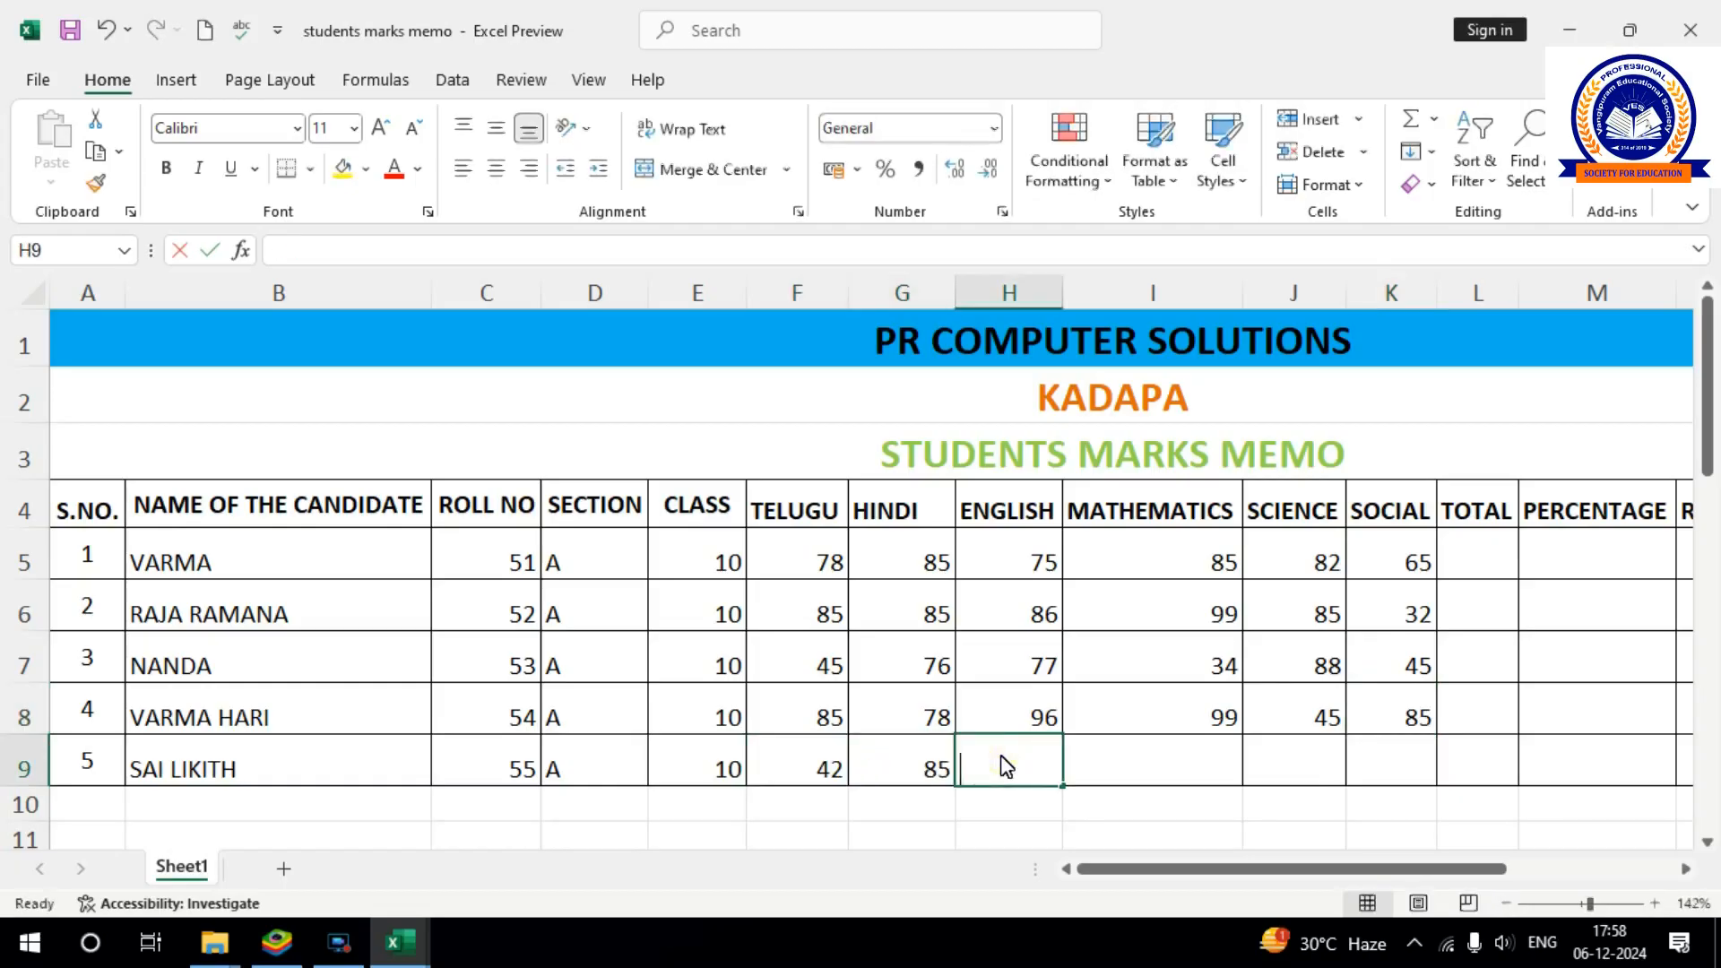
text(76)
click(1150, 767)
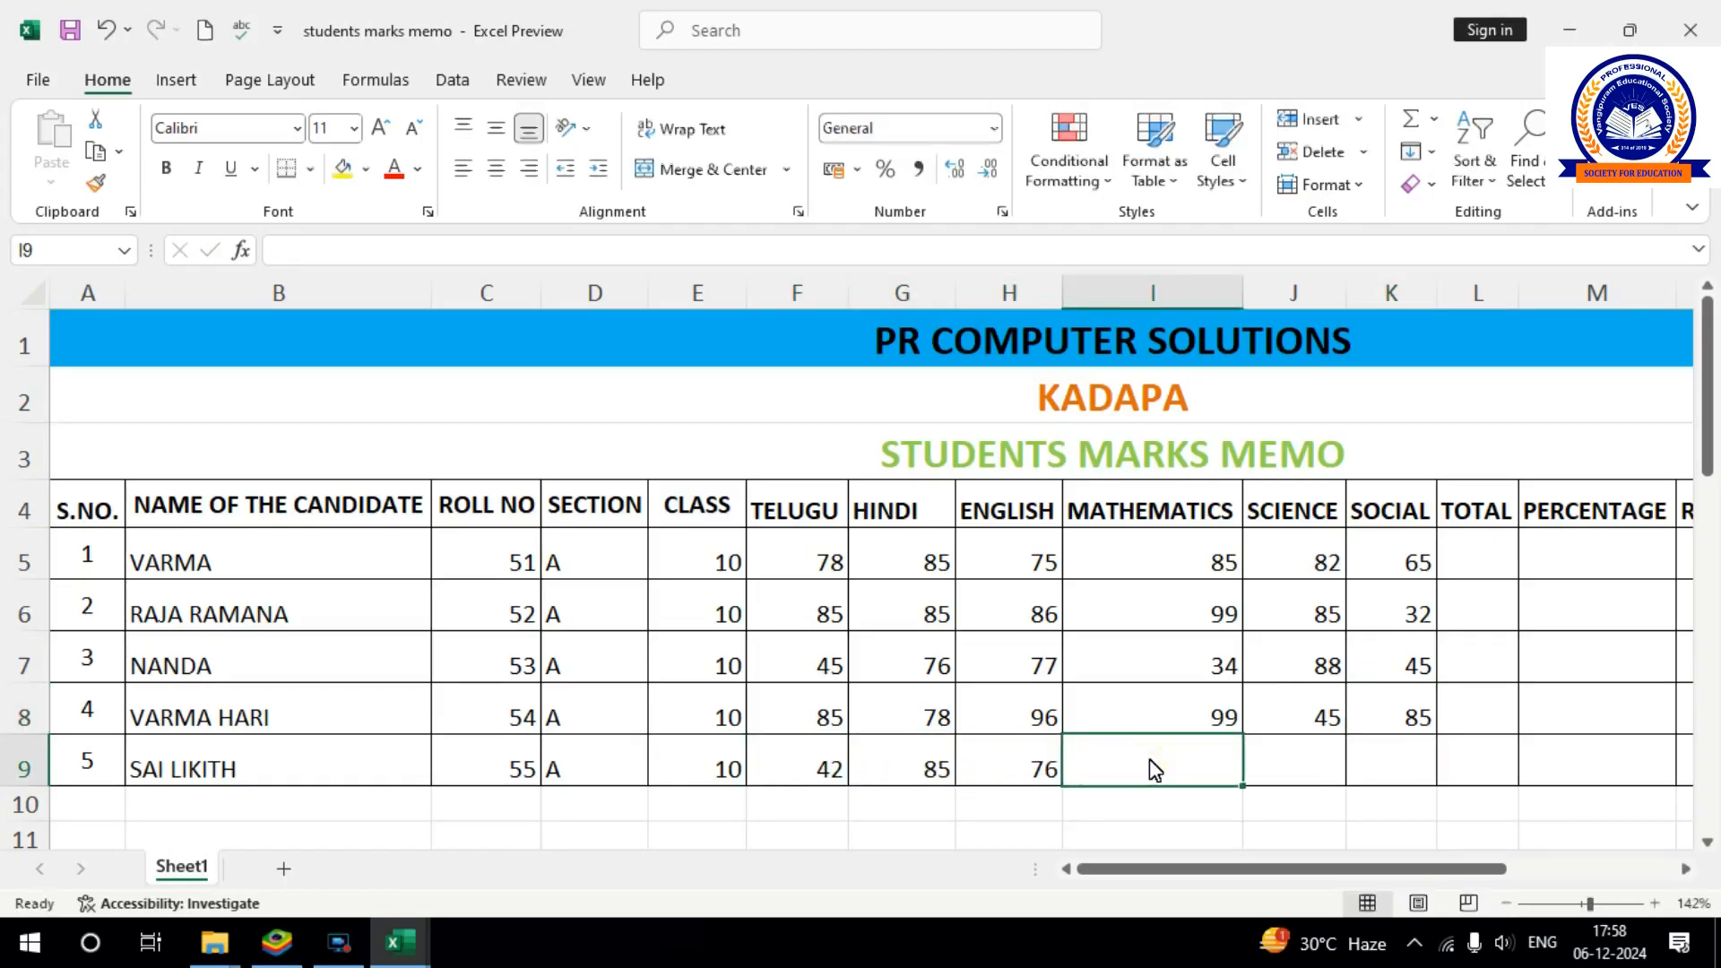
text(34)
click(1296, 760)
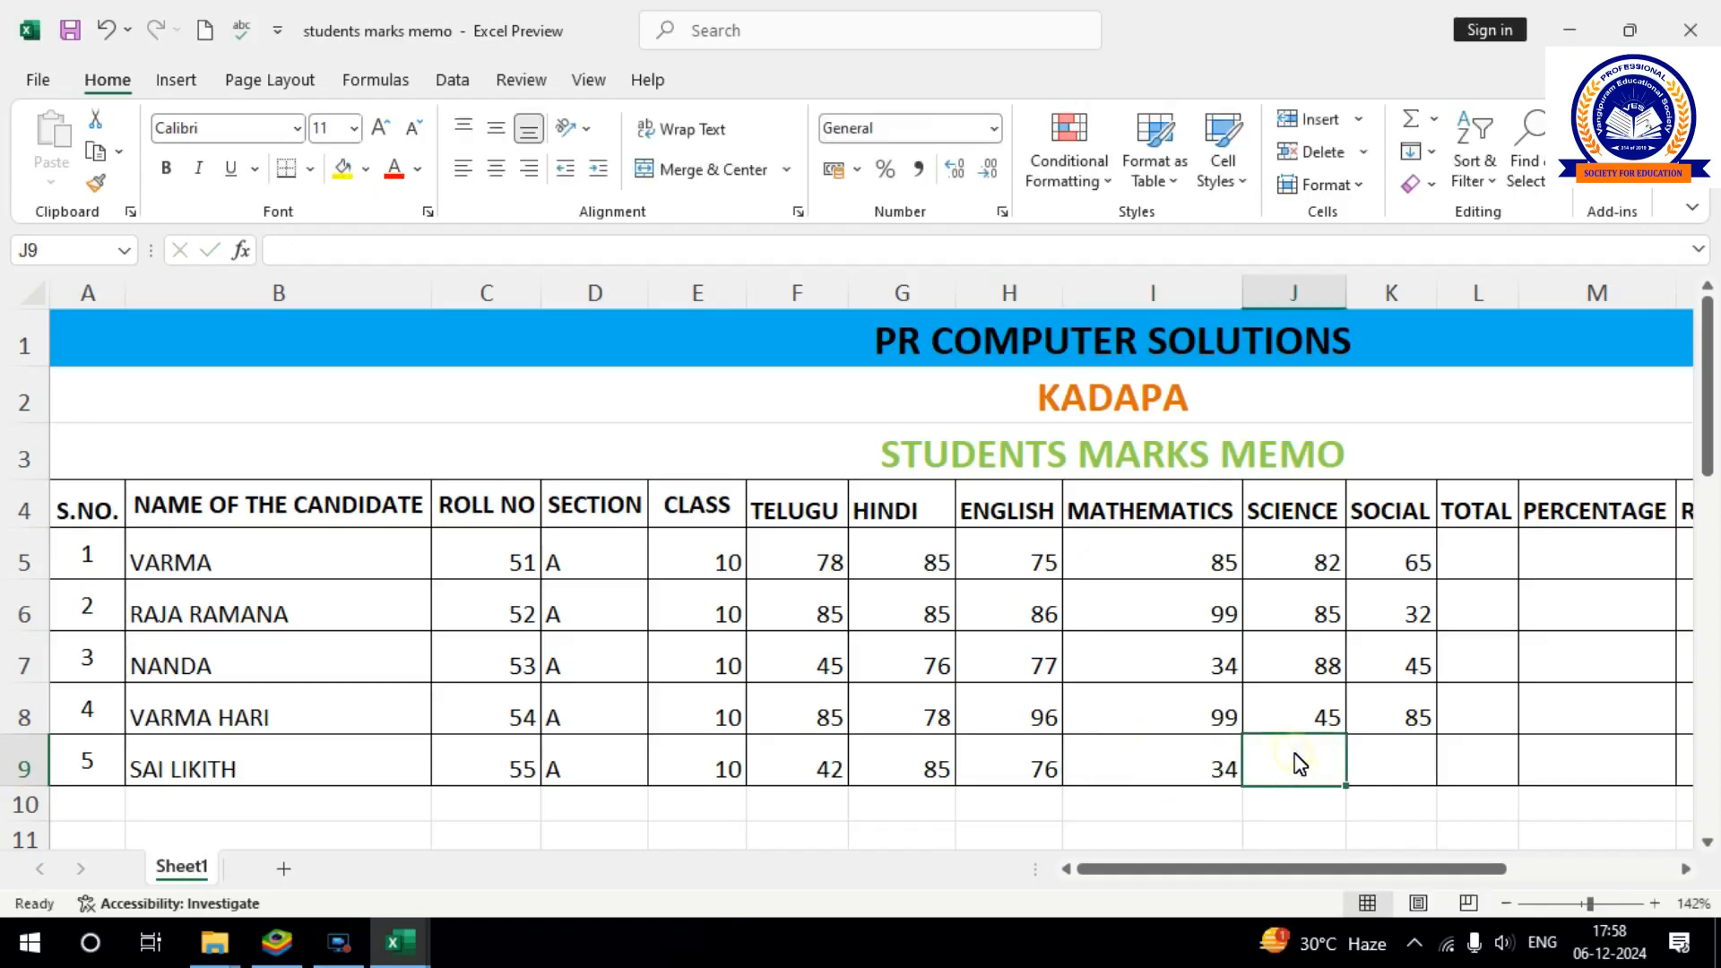
text(75)
click(1382, 763)
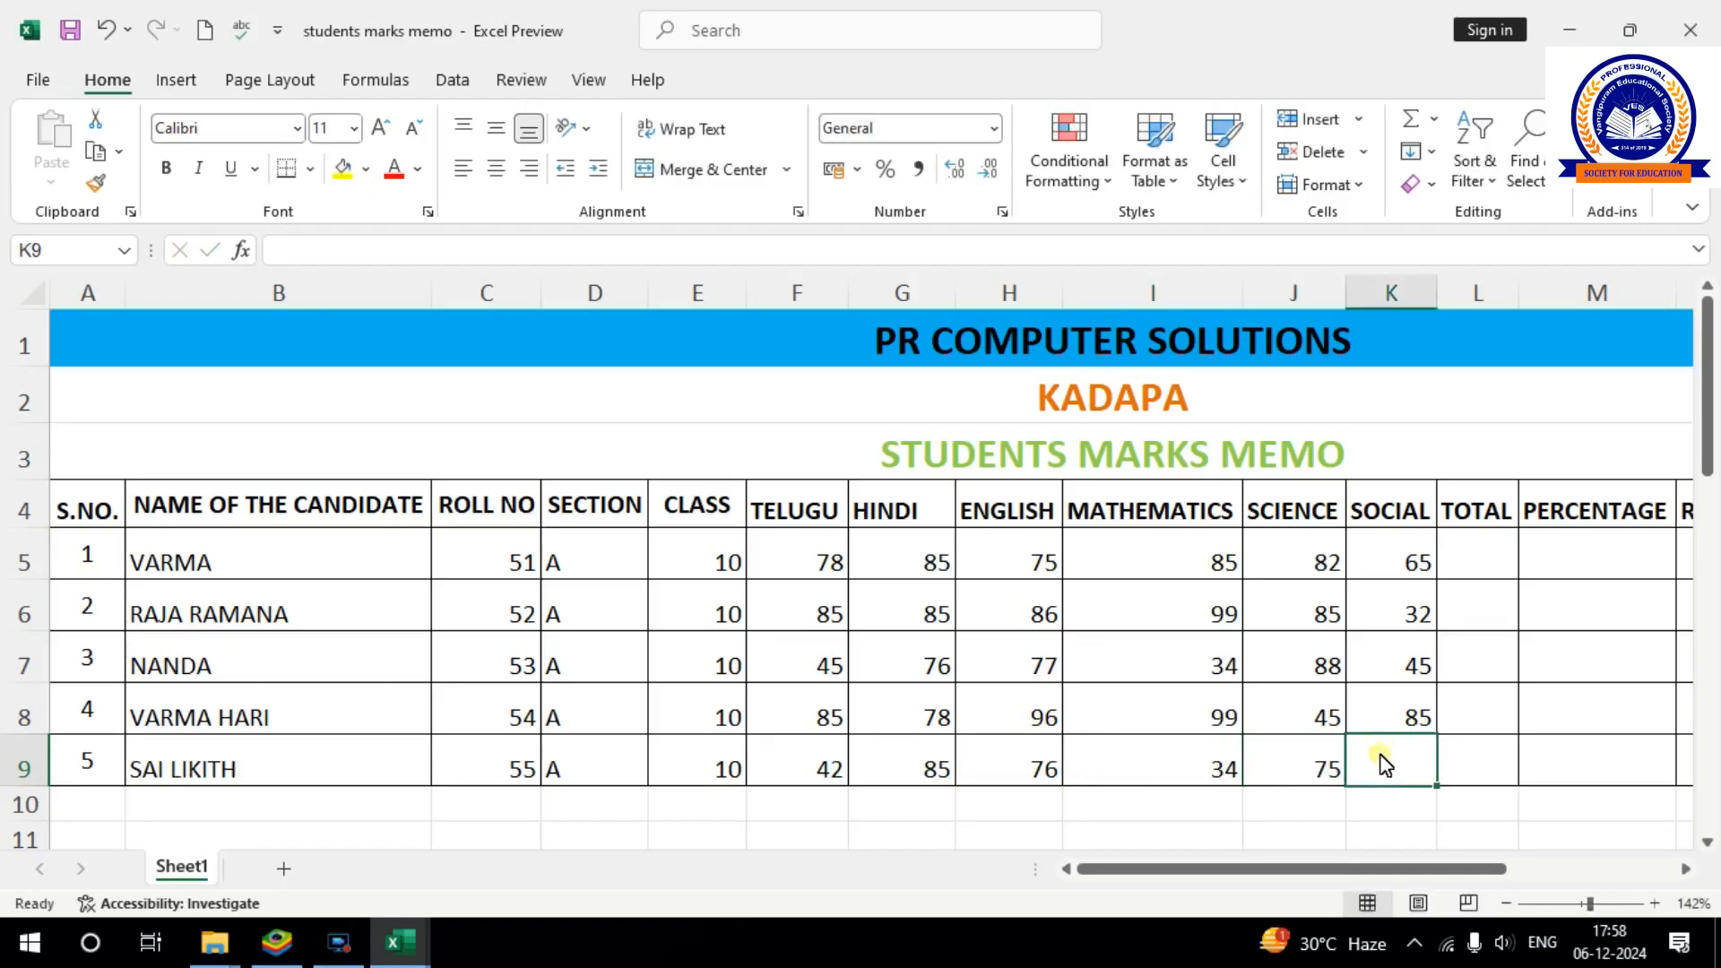
text(78)
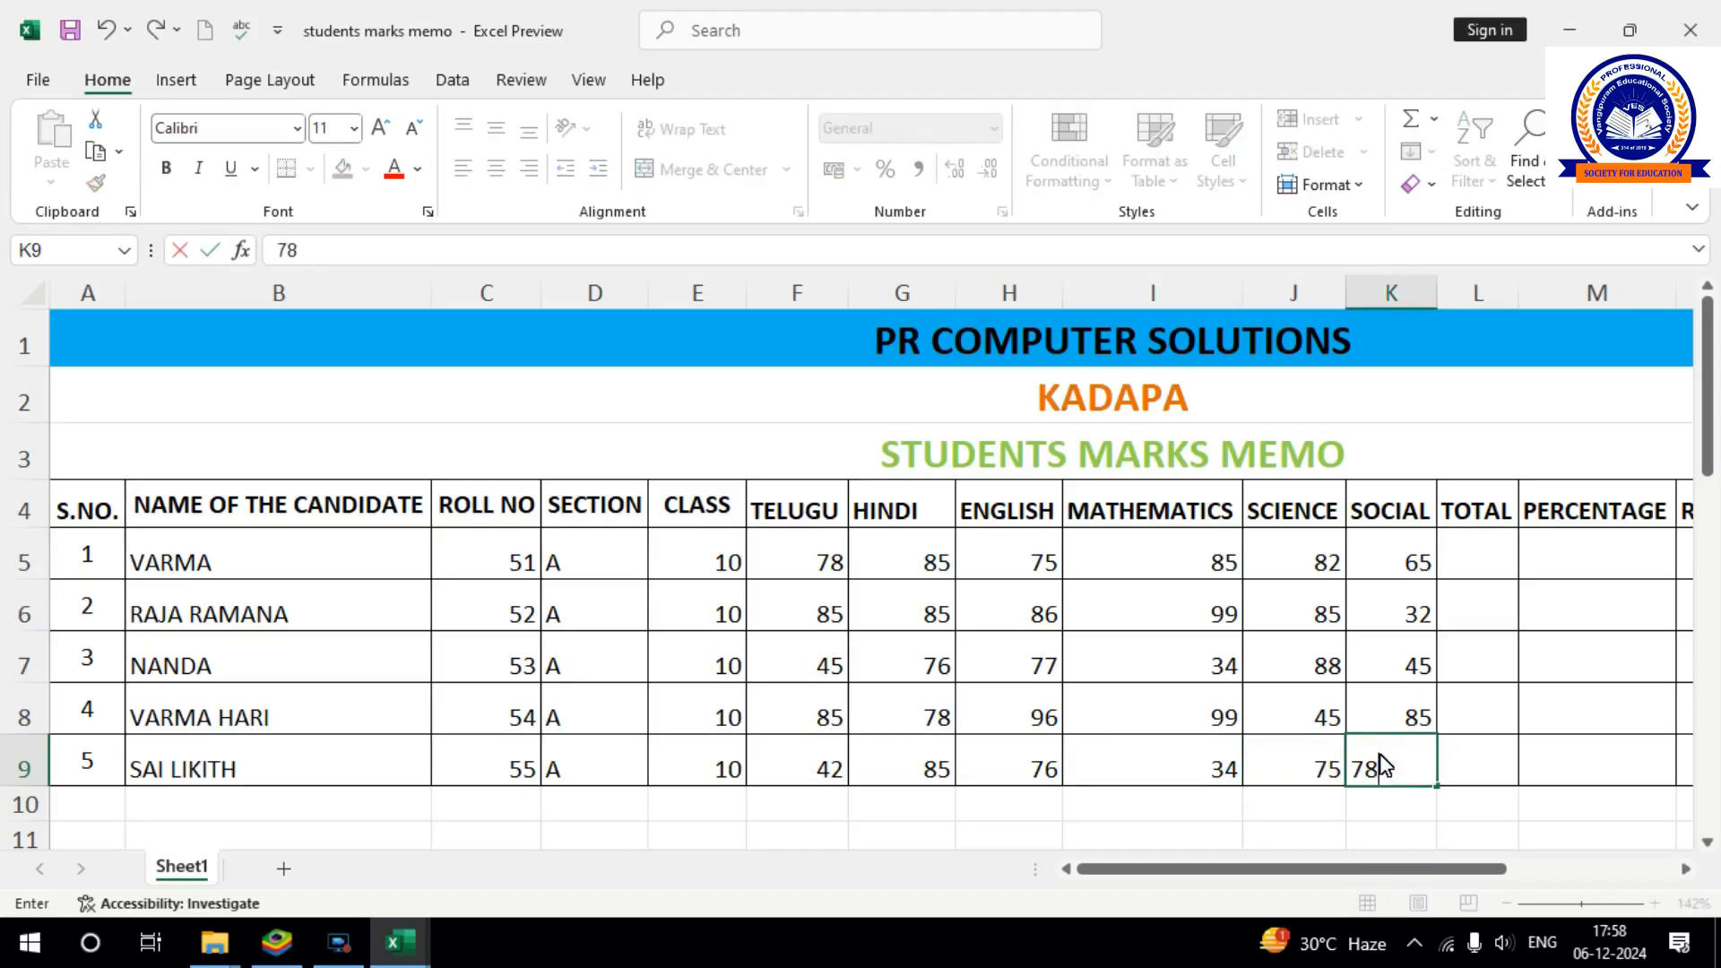
Examine the marks table's column letters and row numbers, especially the Telugu column and the student rows, to identify cell references.
click(1470, 755)
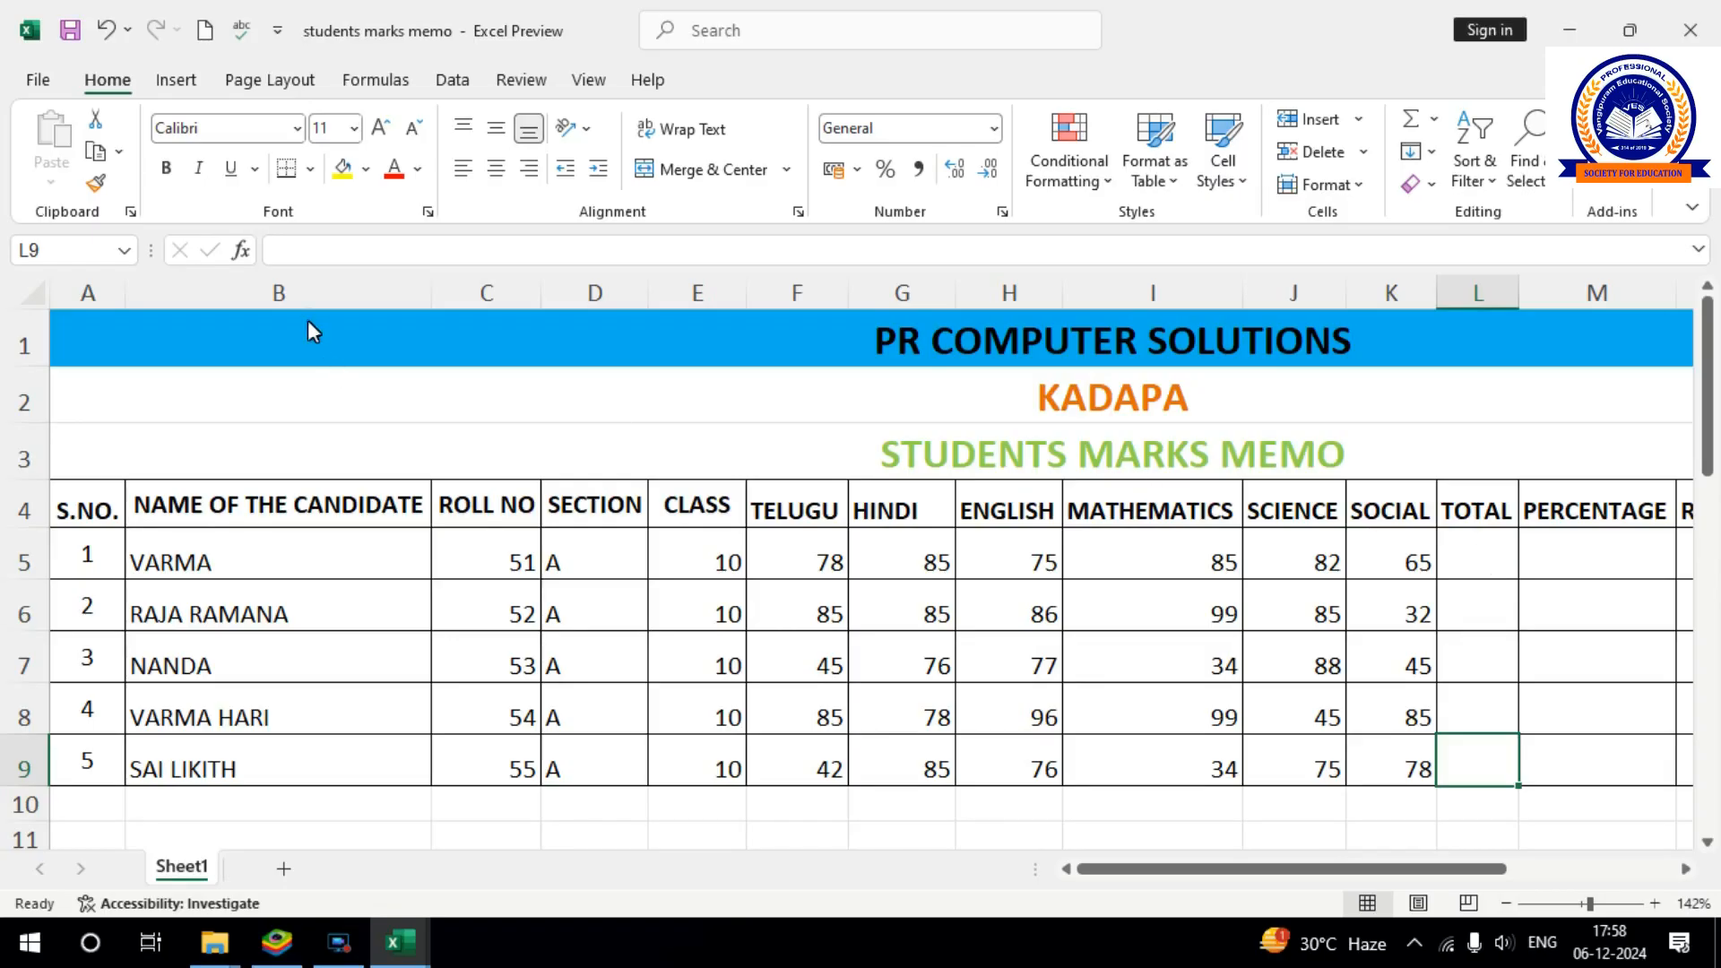
click(286, 249)
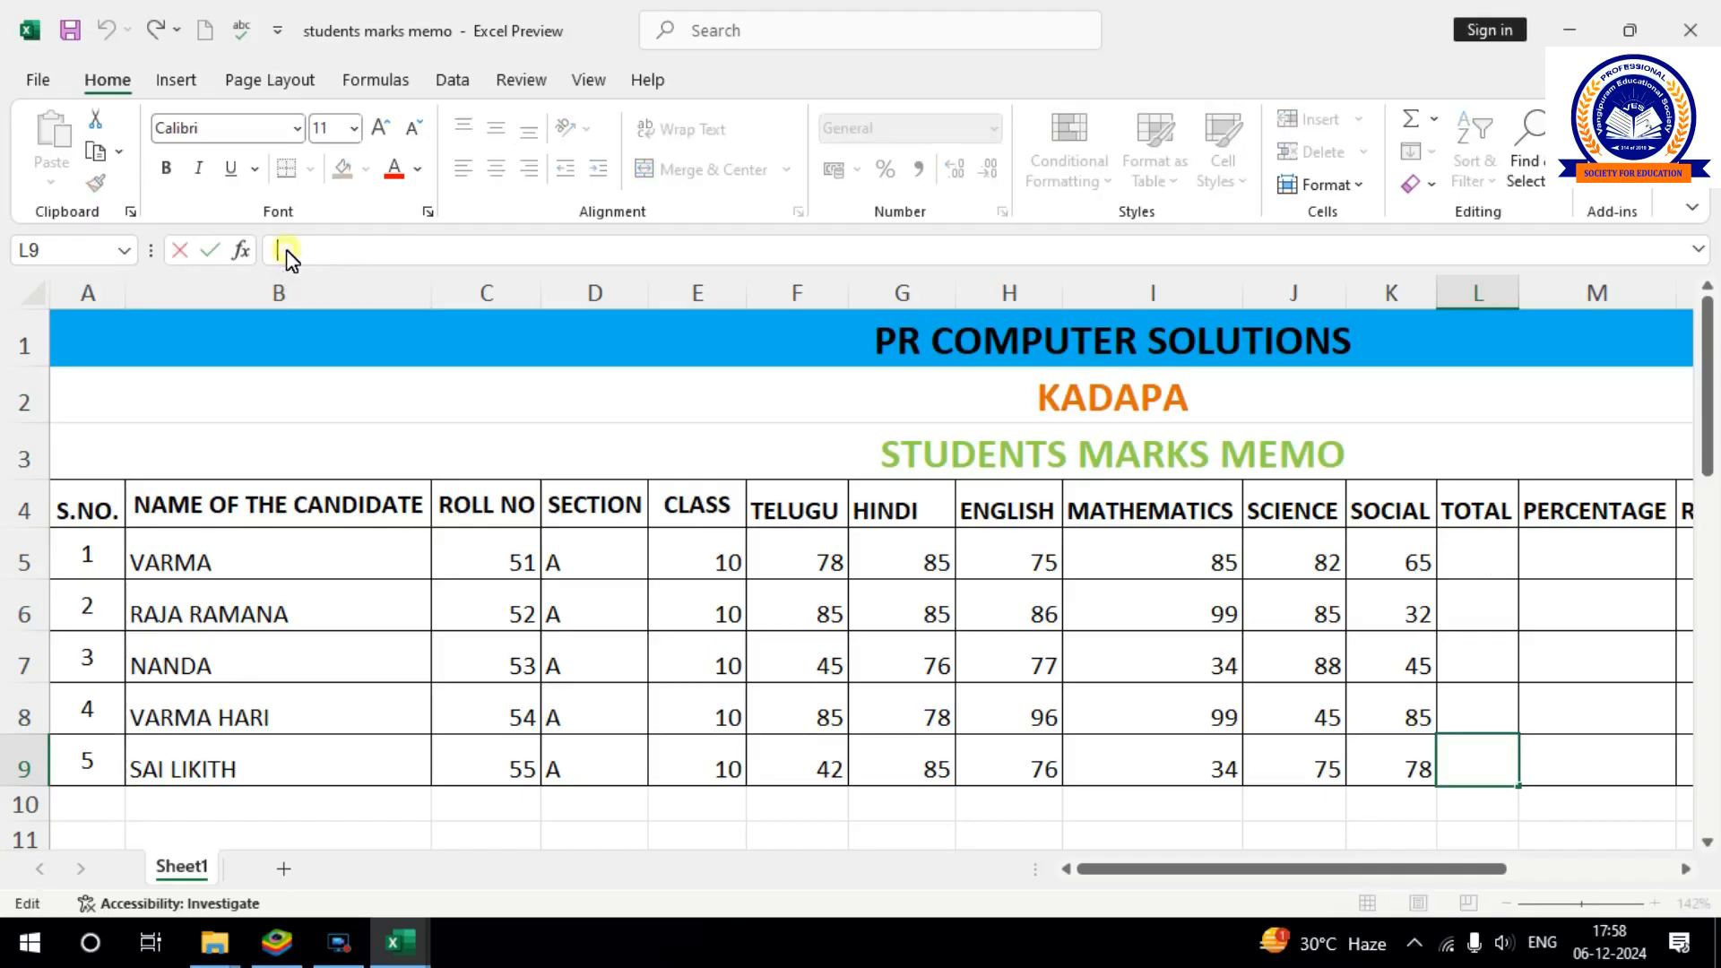
click(1479, 555)
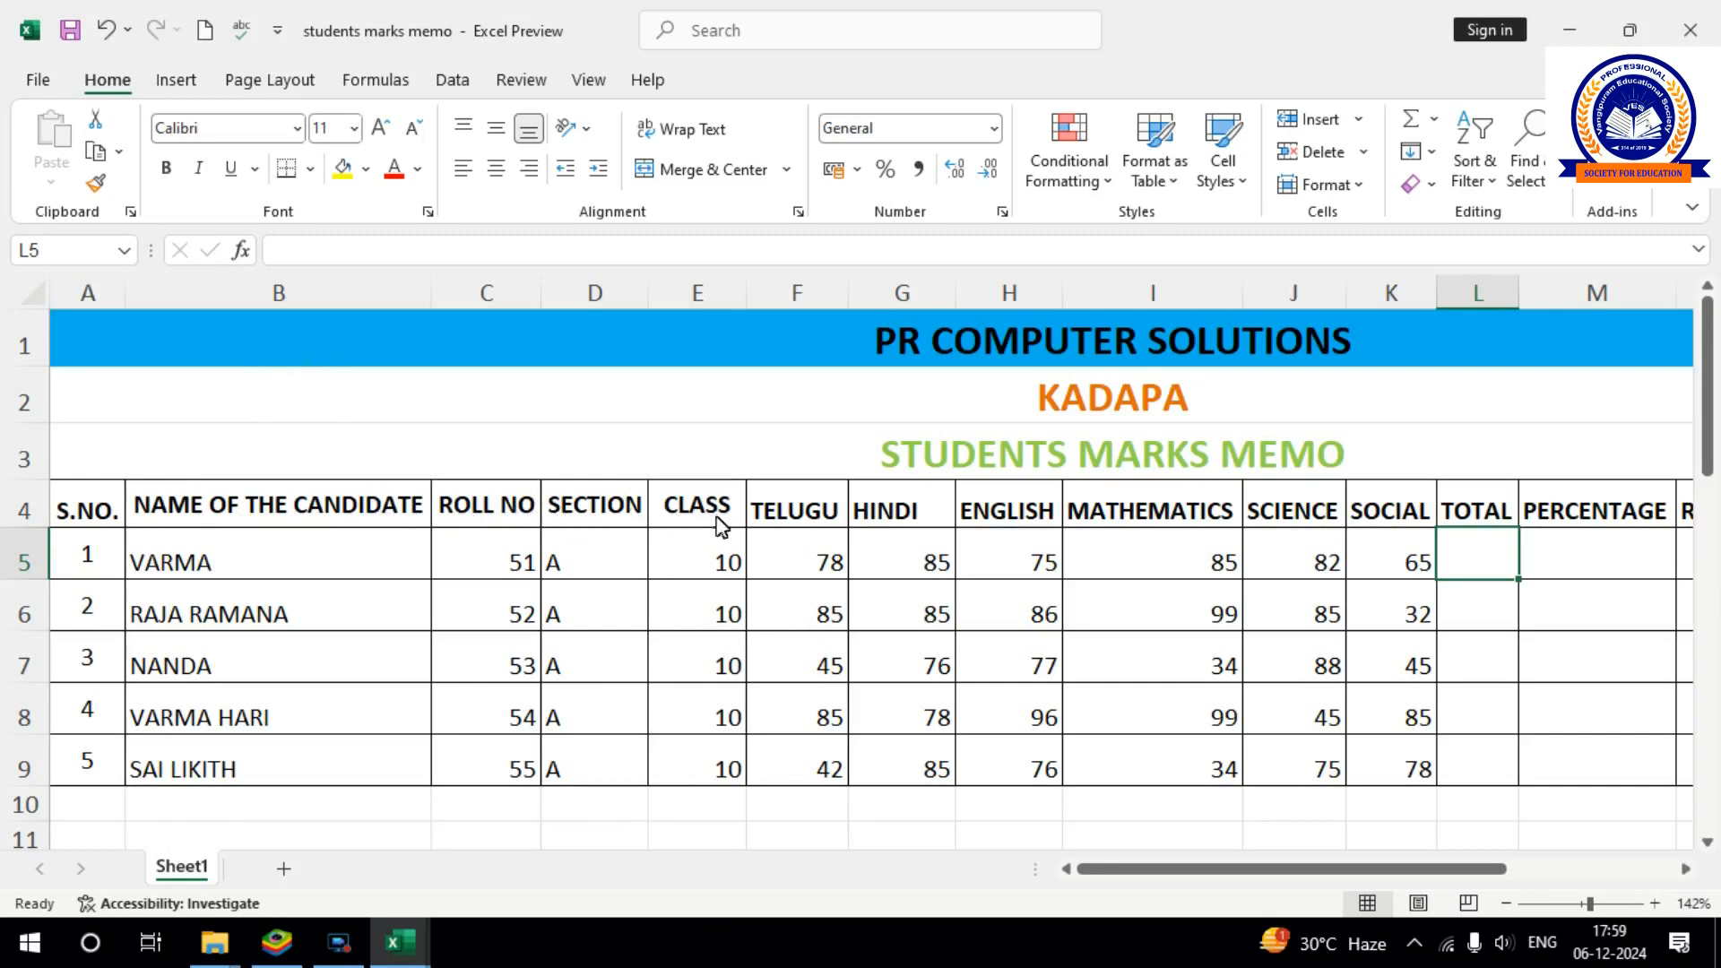
drag(720, 522, 112, 766)
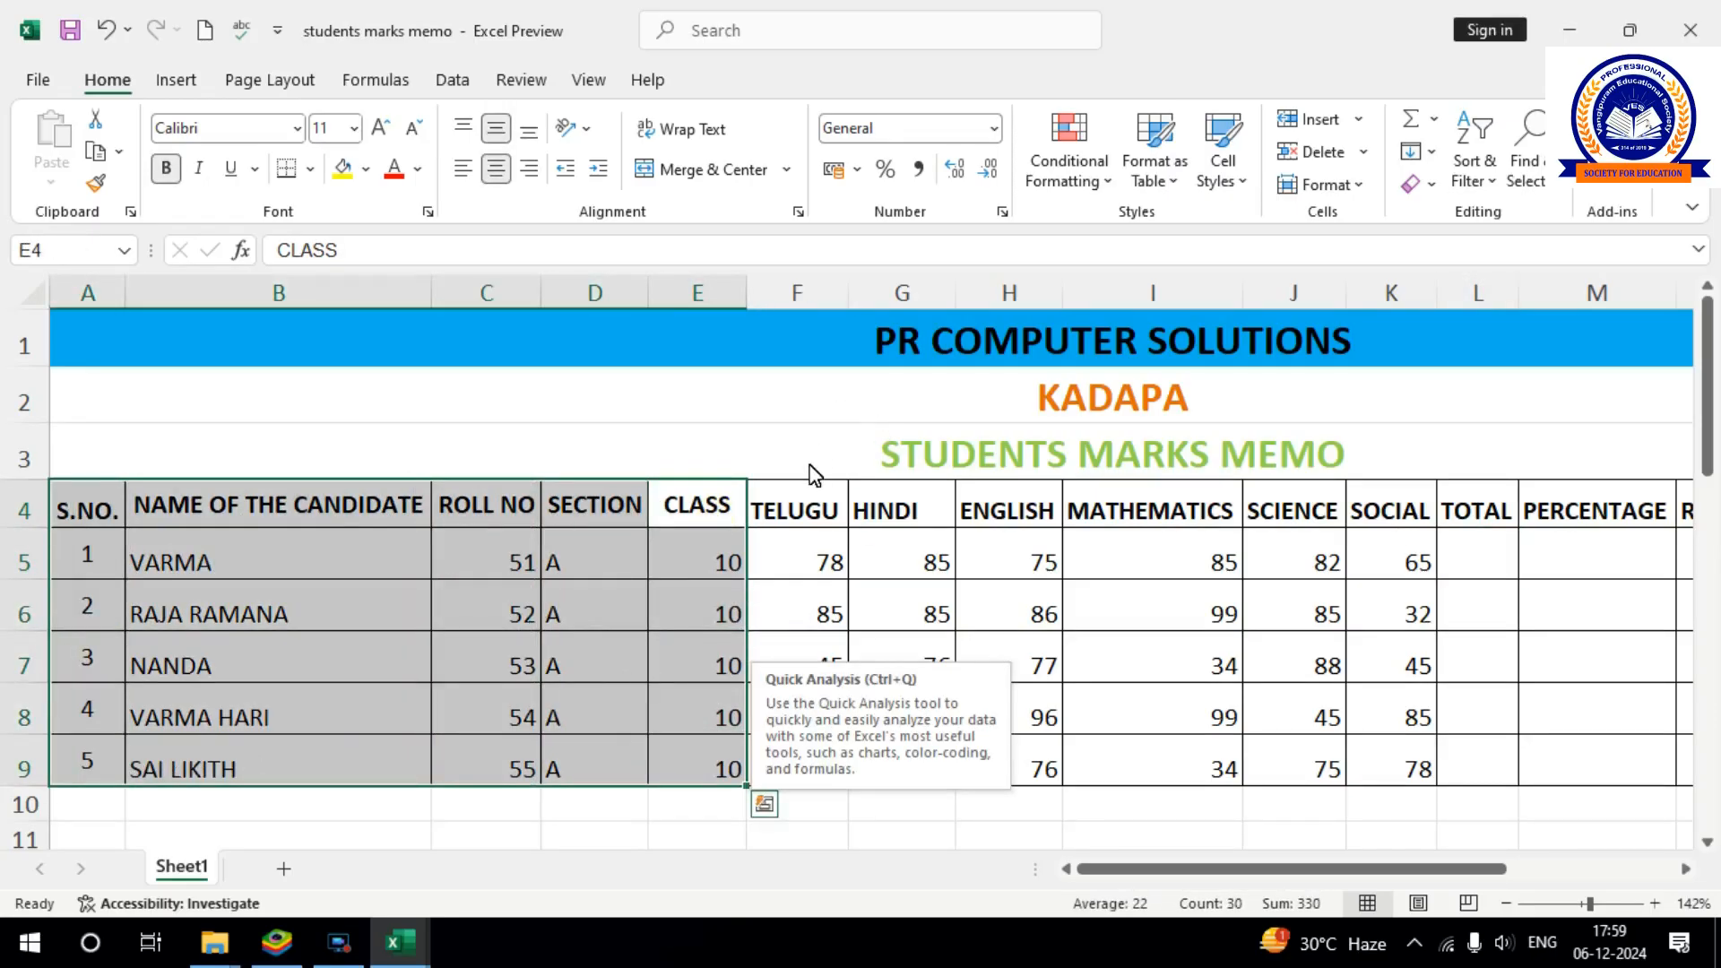
click(804, 506)
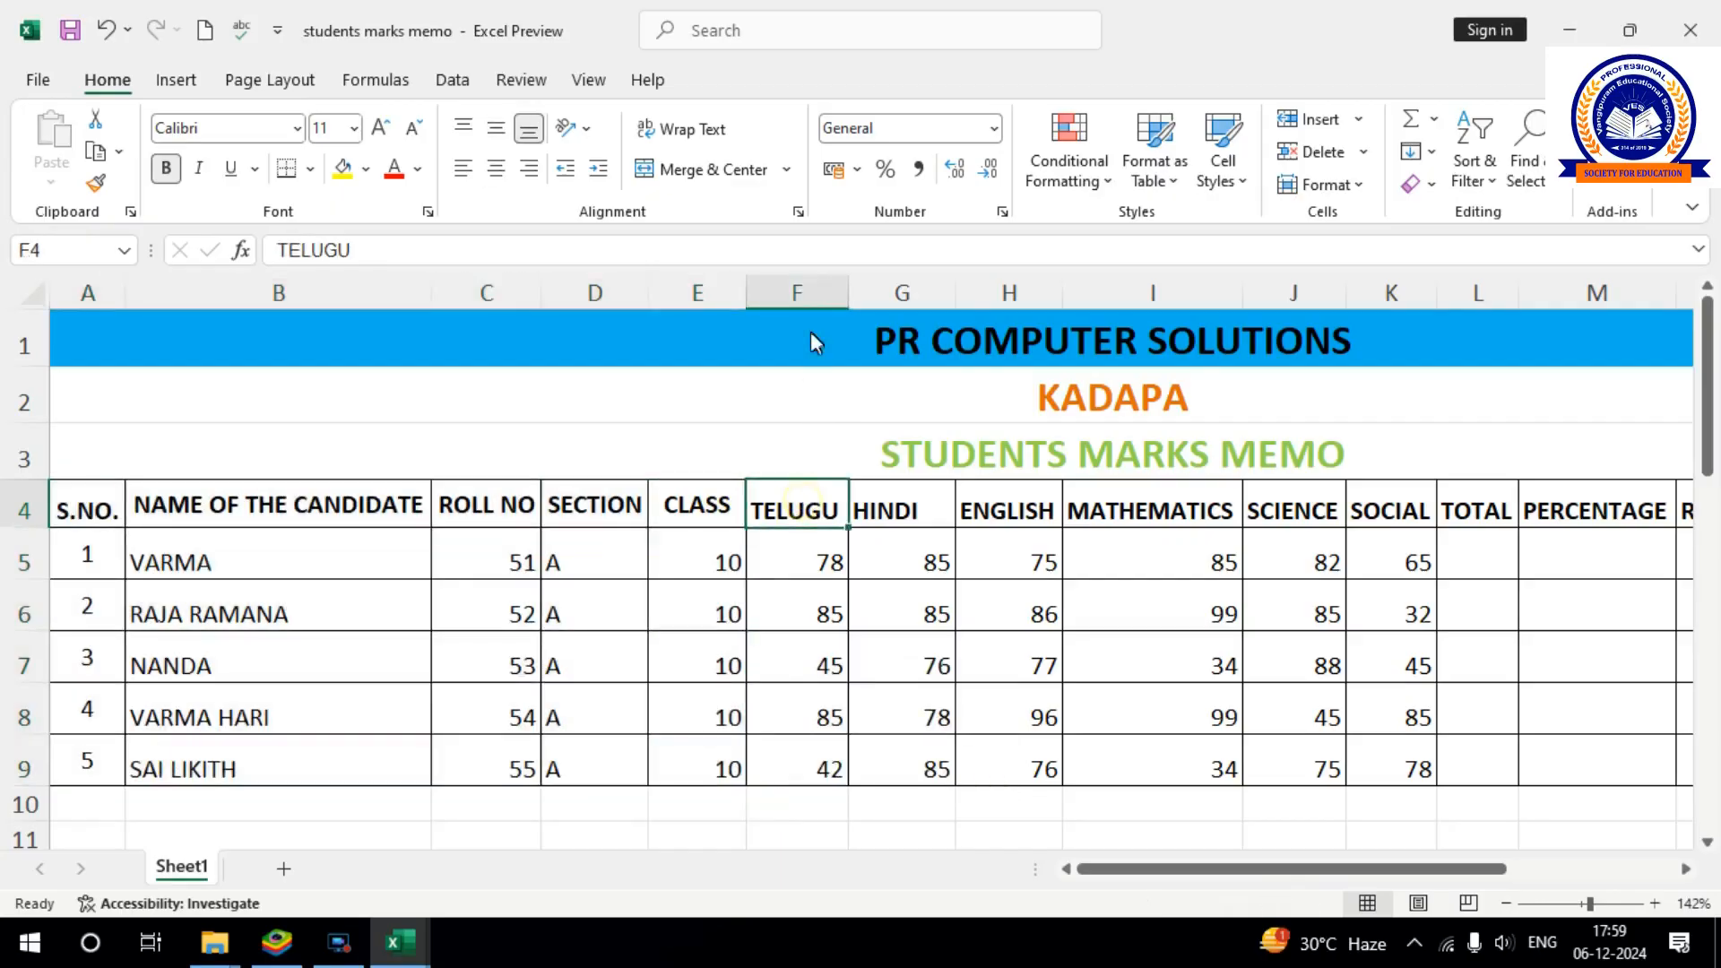
click(810, 292)
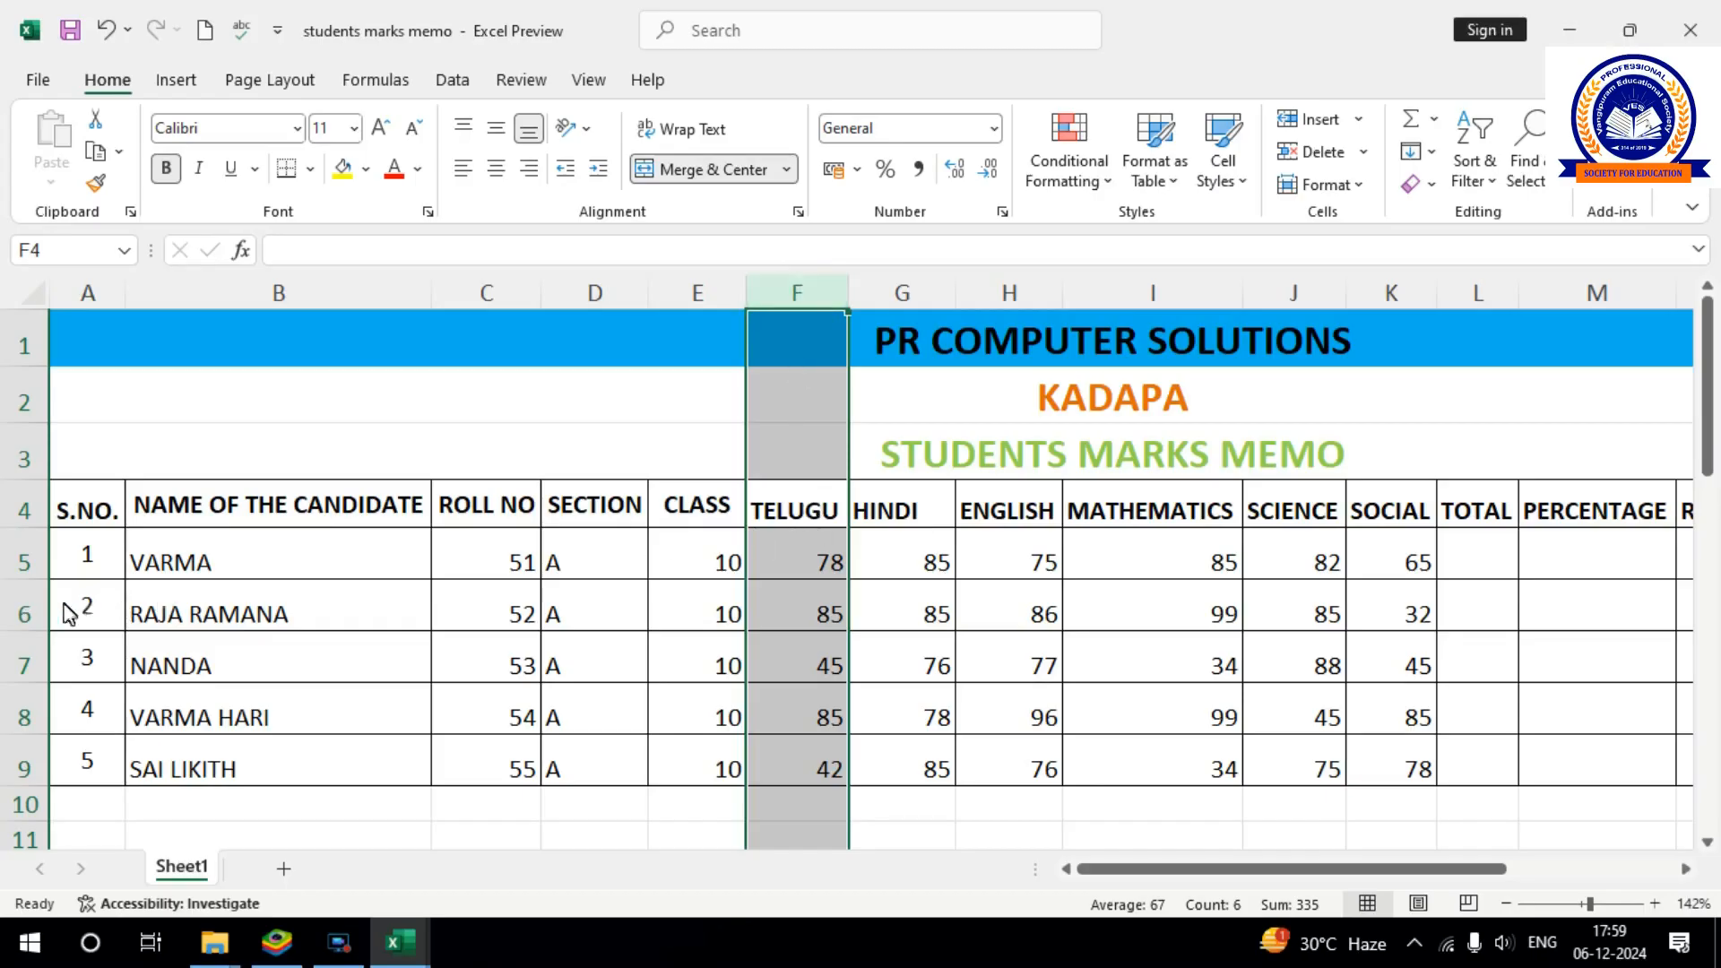
click(30, 559)
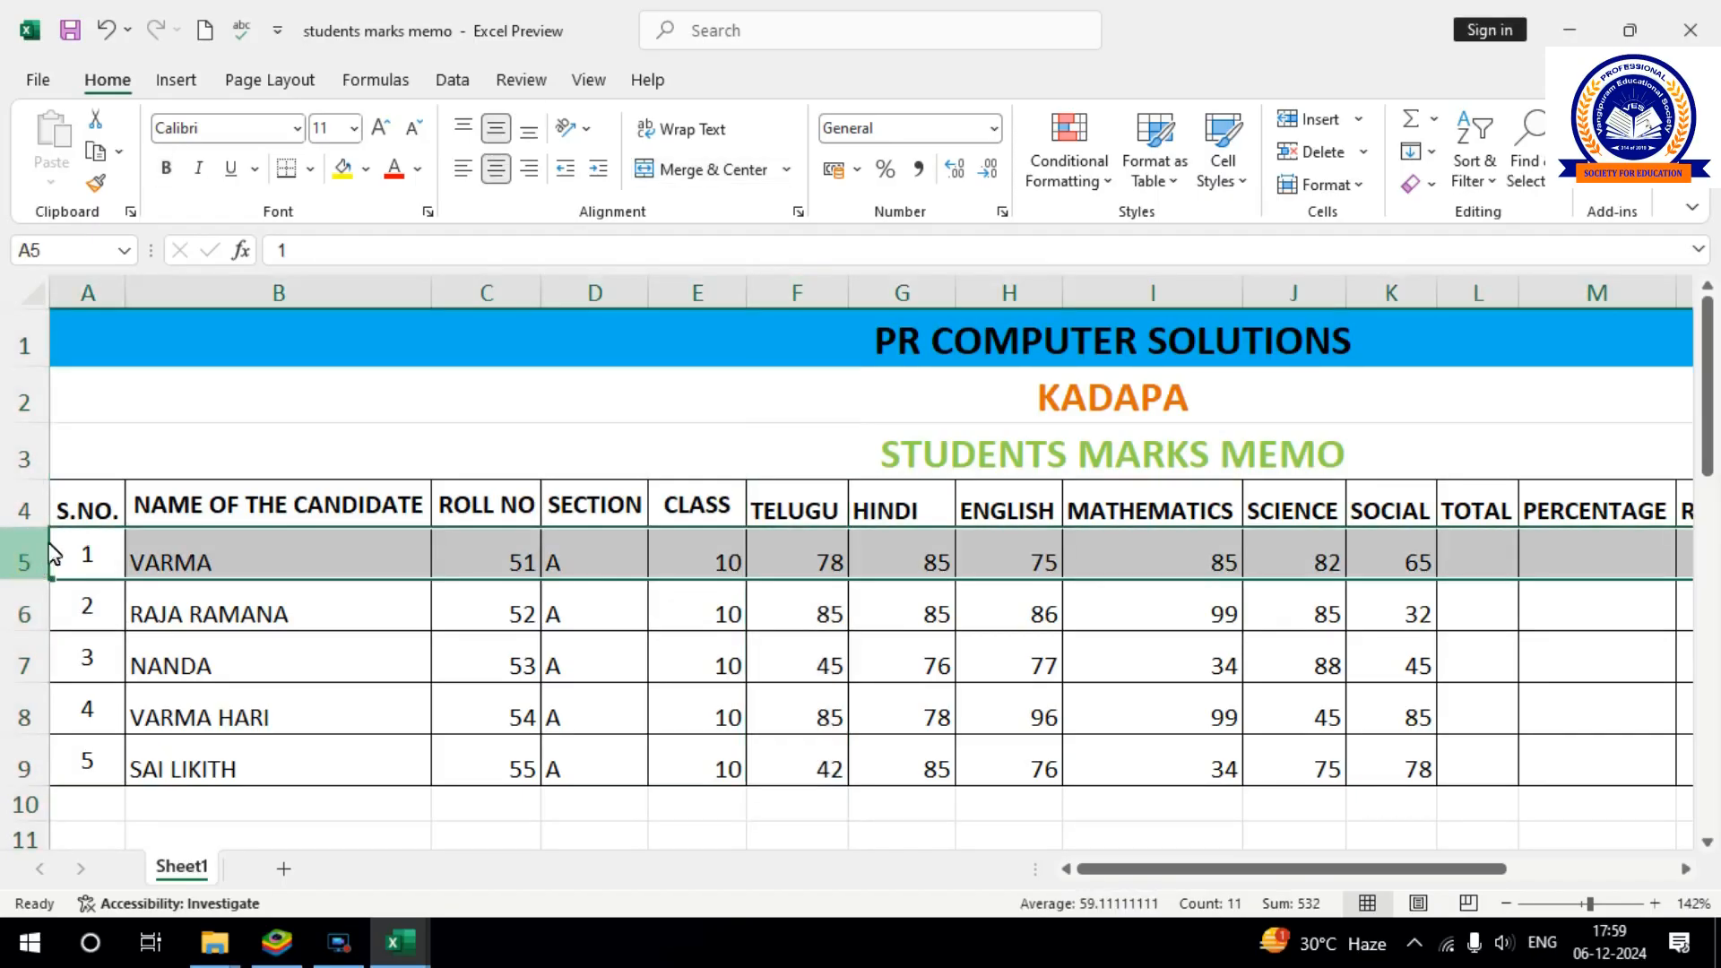
drag(110, 556, 110, 761)
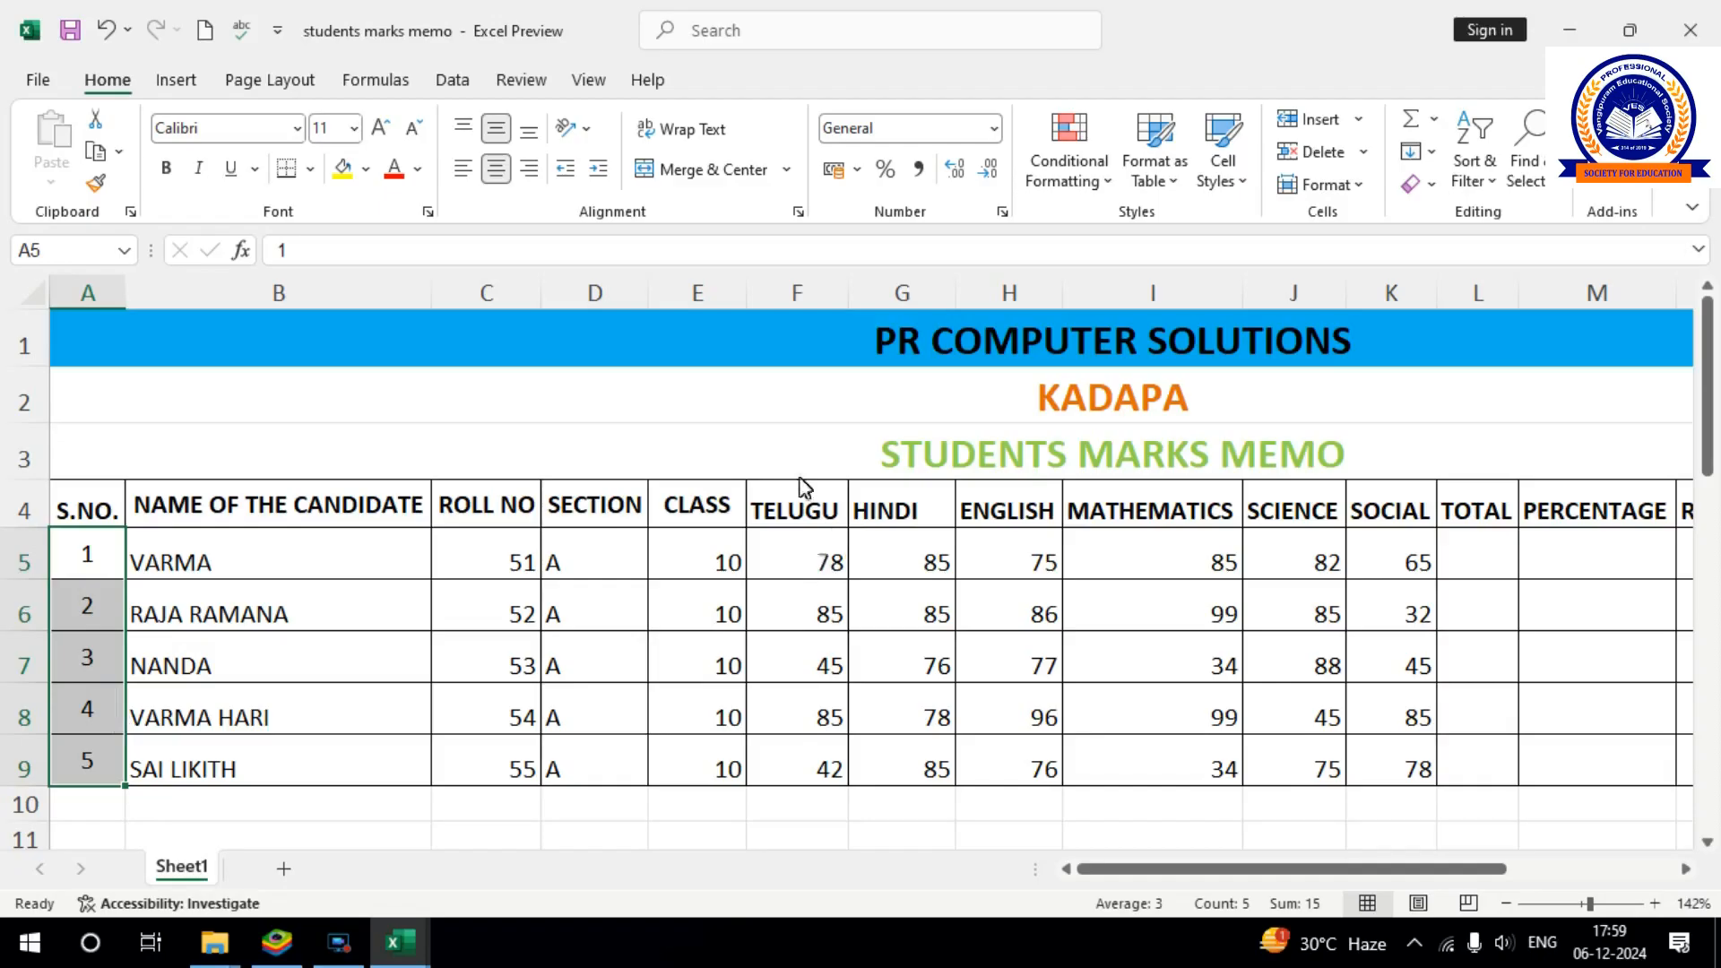
click(807, 299)
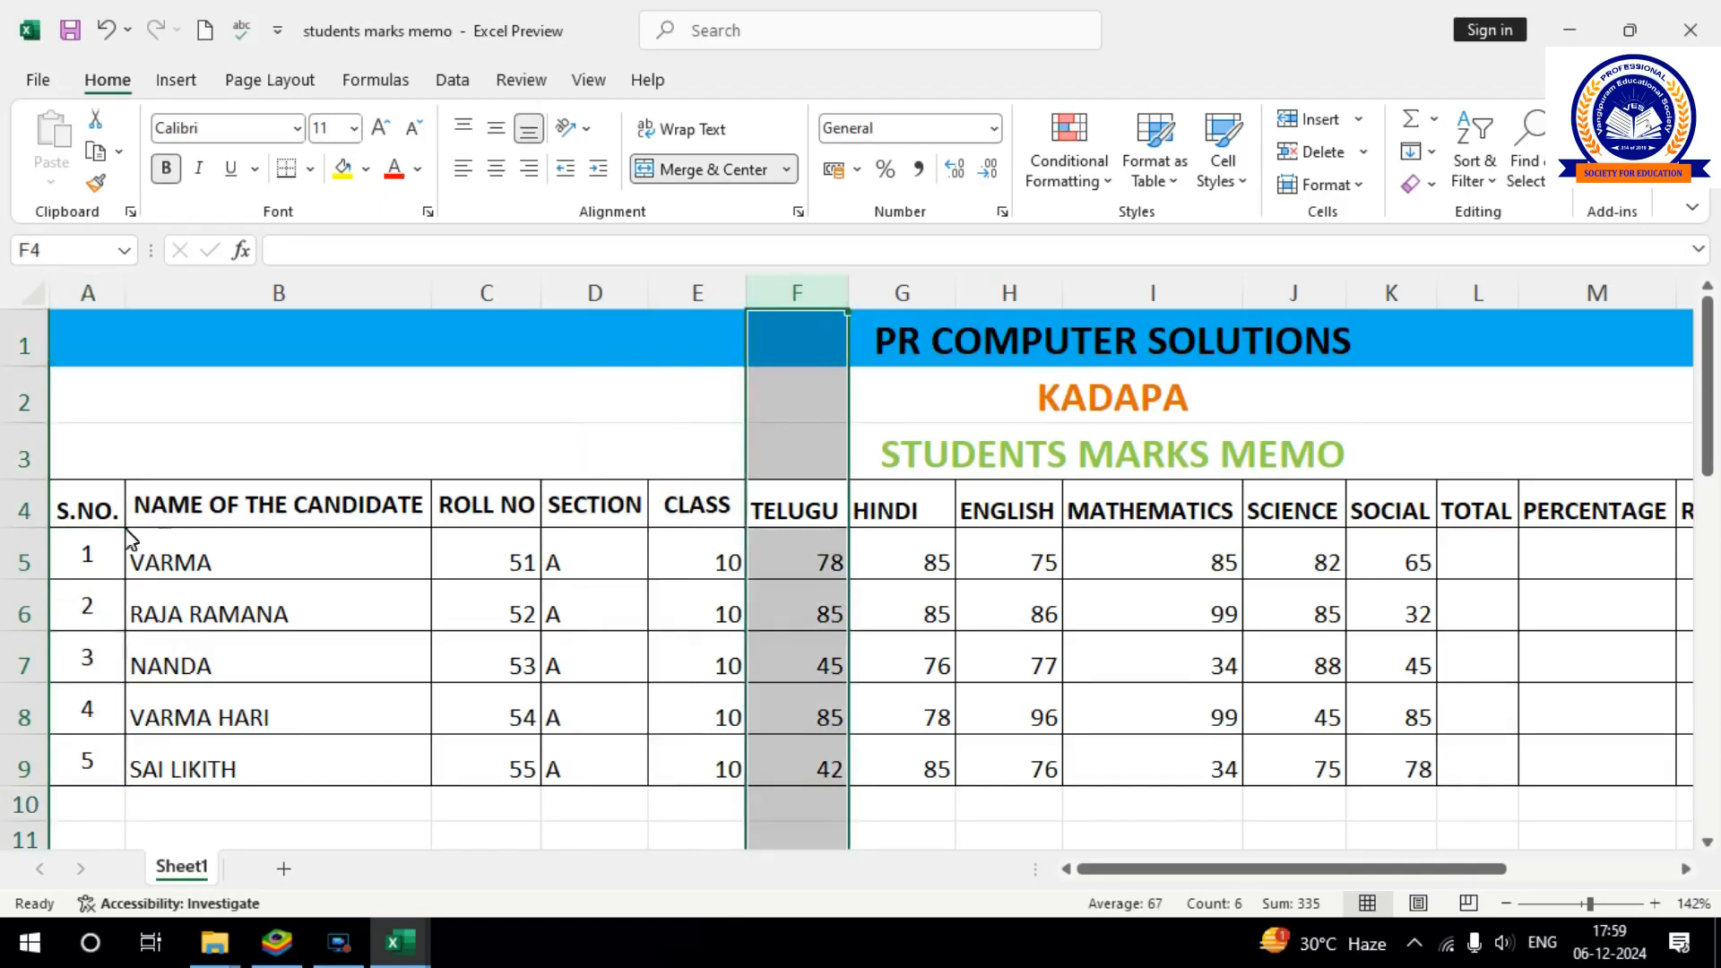
drag(21, 558, 41, 722)
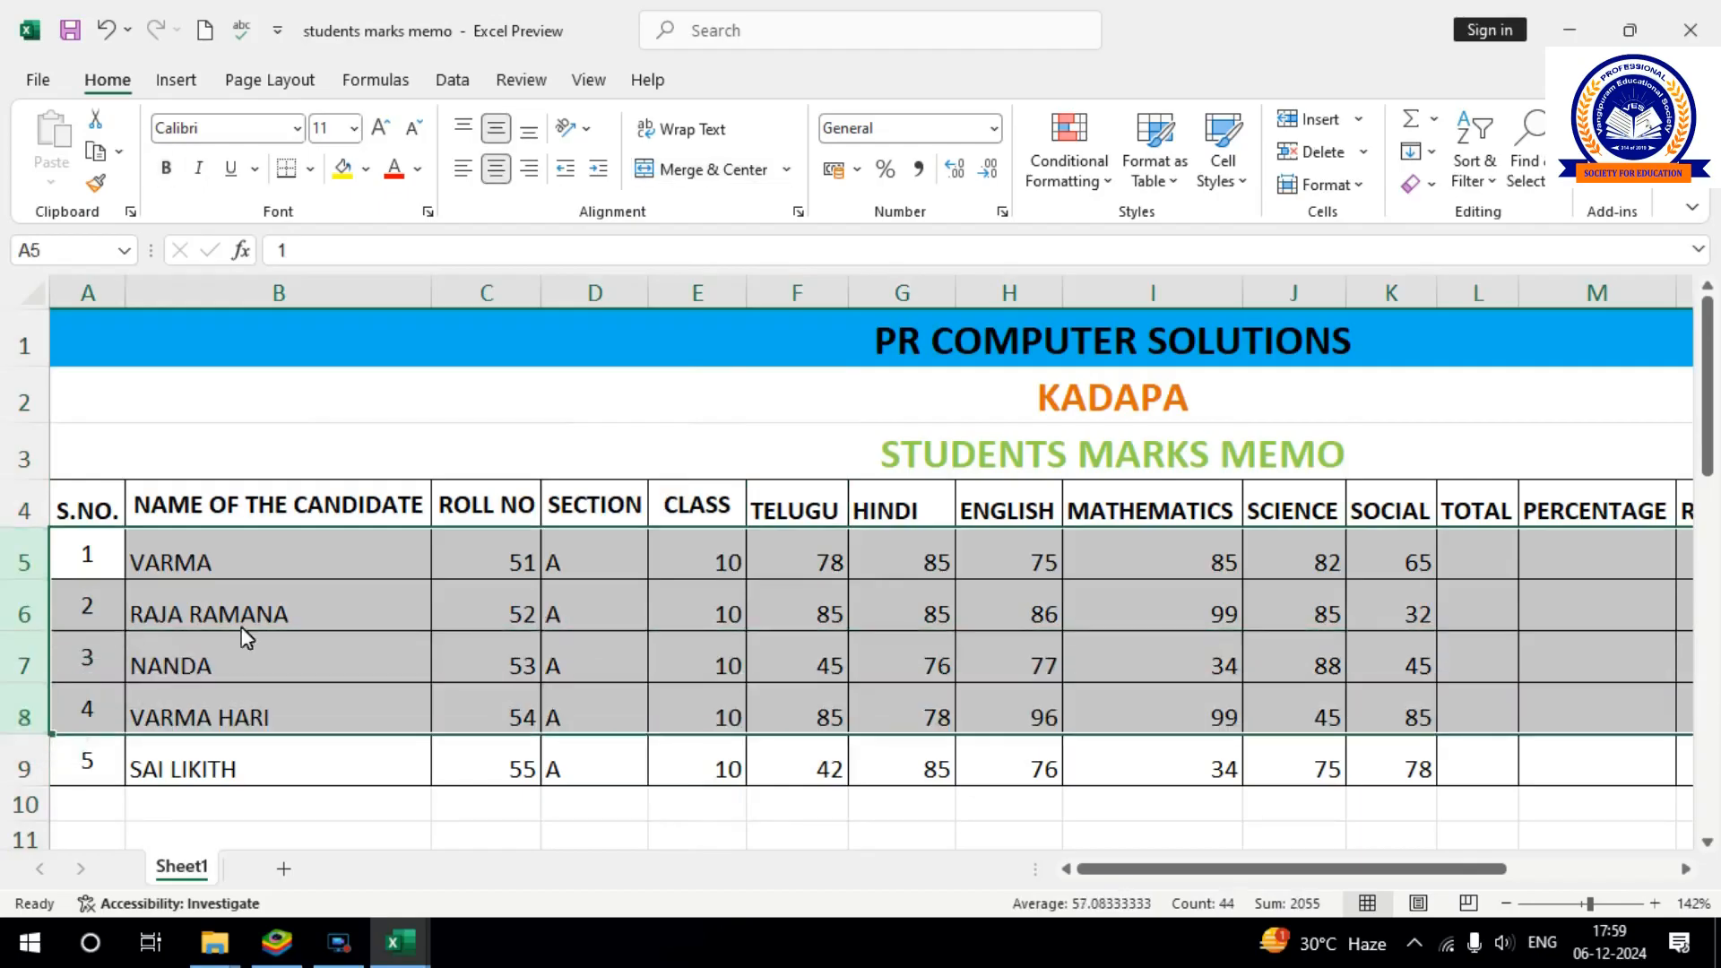
Total the first student's six subject marks in L5 with the formula =F5+G5+H5+I5+J5+K5.
click(1472, 561)
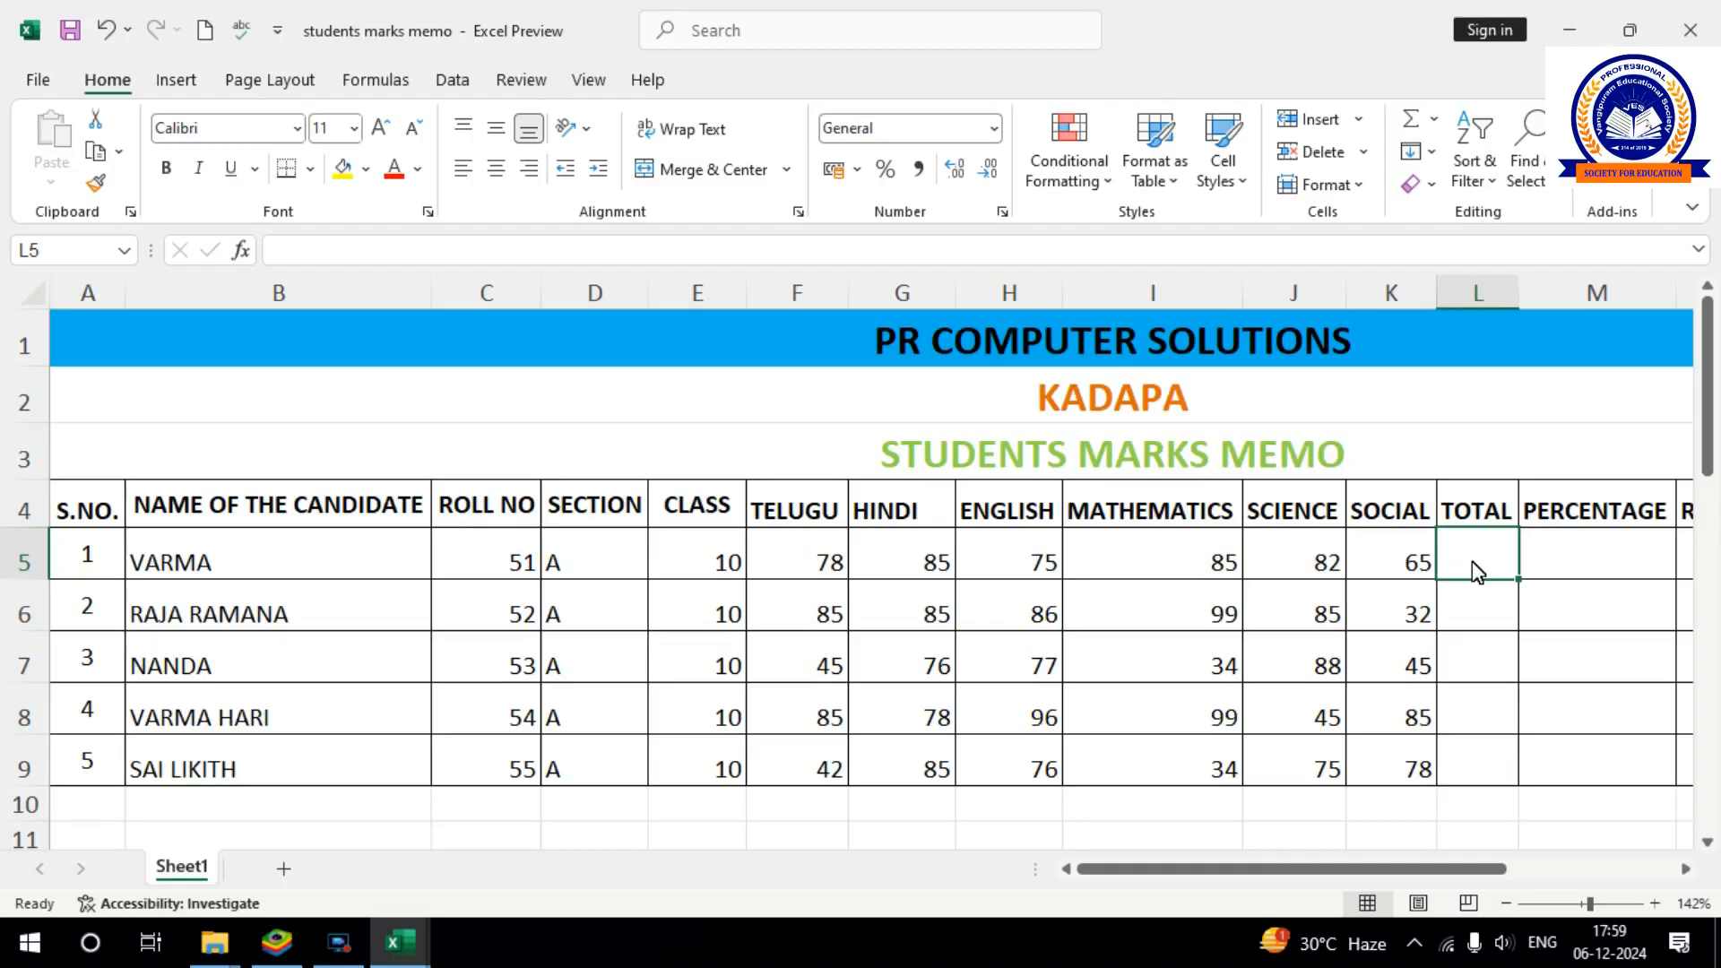
text(=)
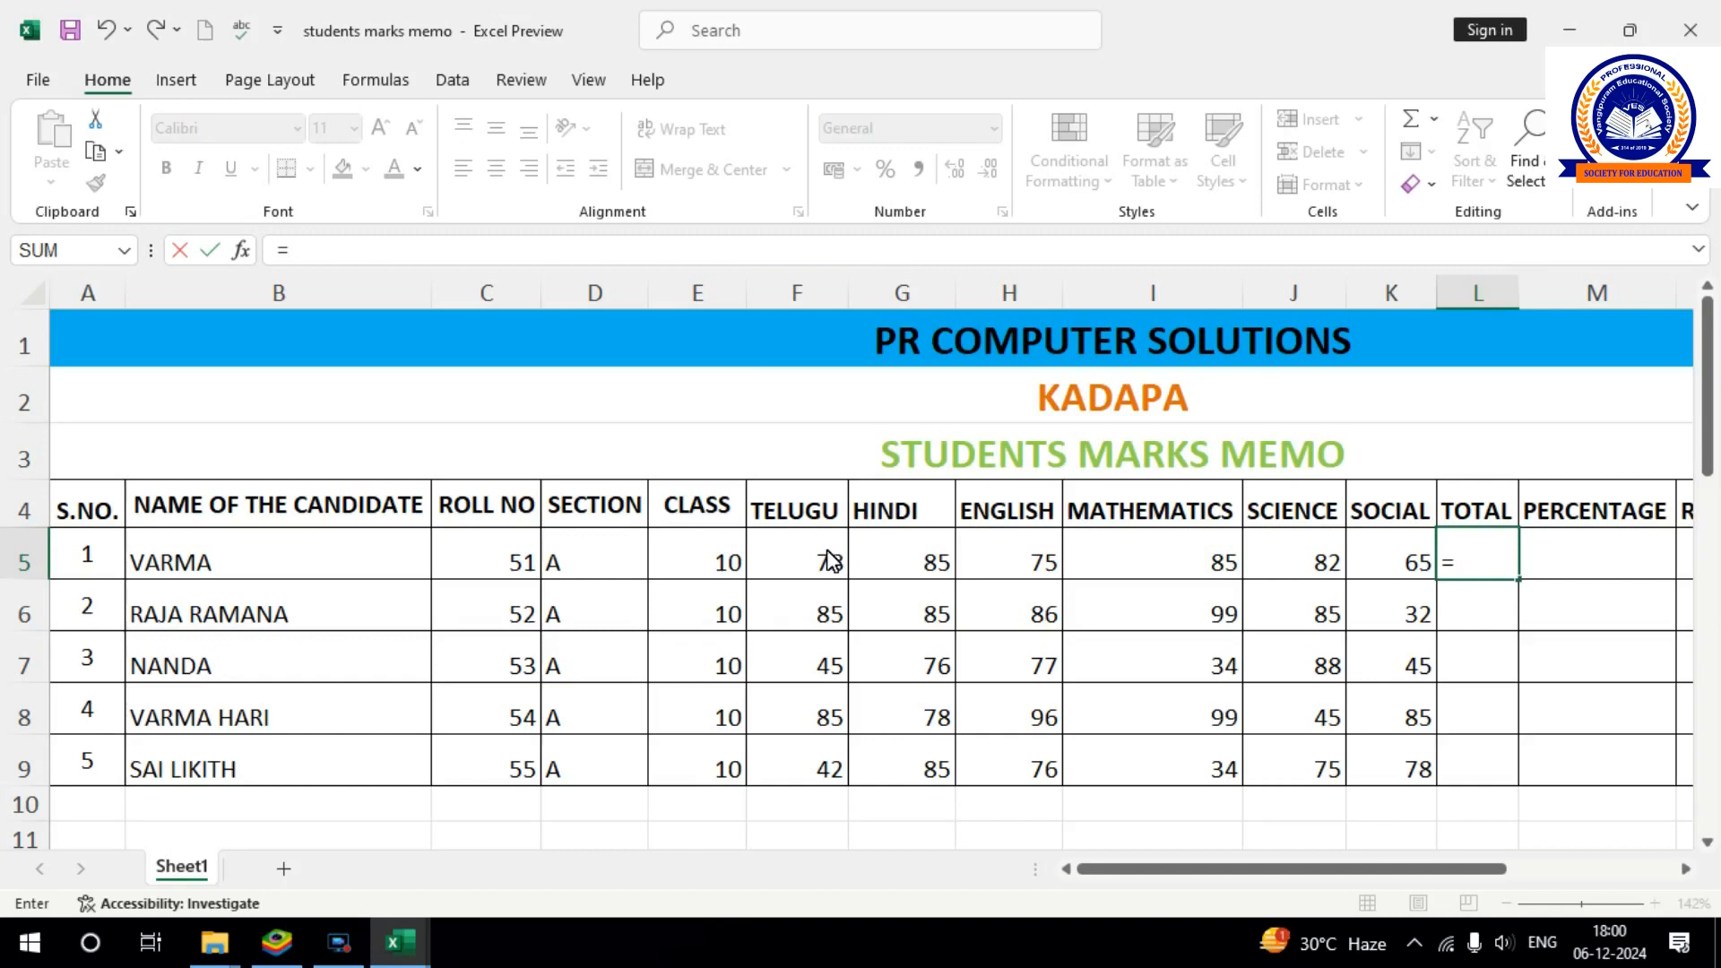
text(F5)
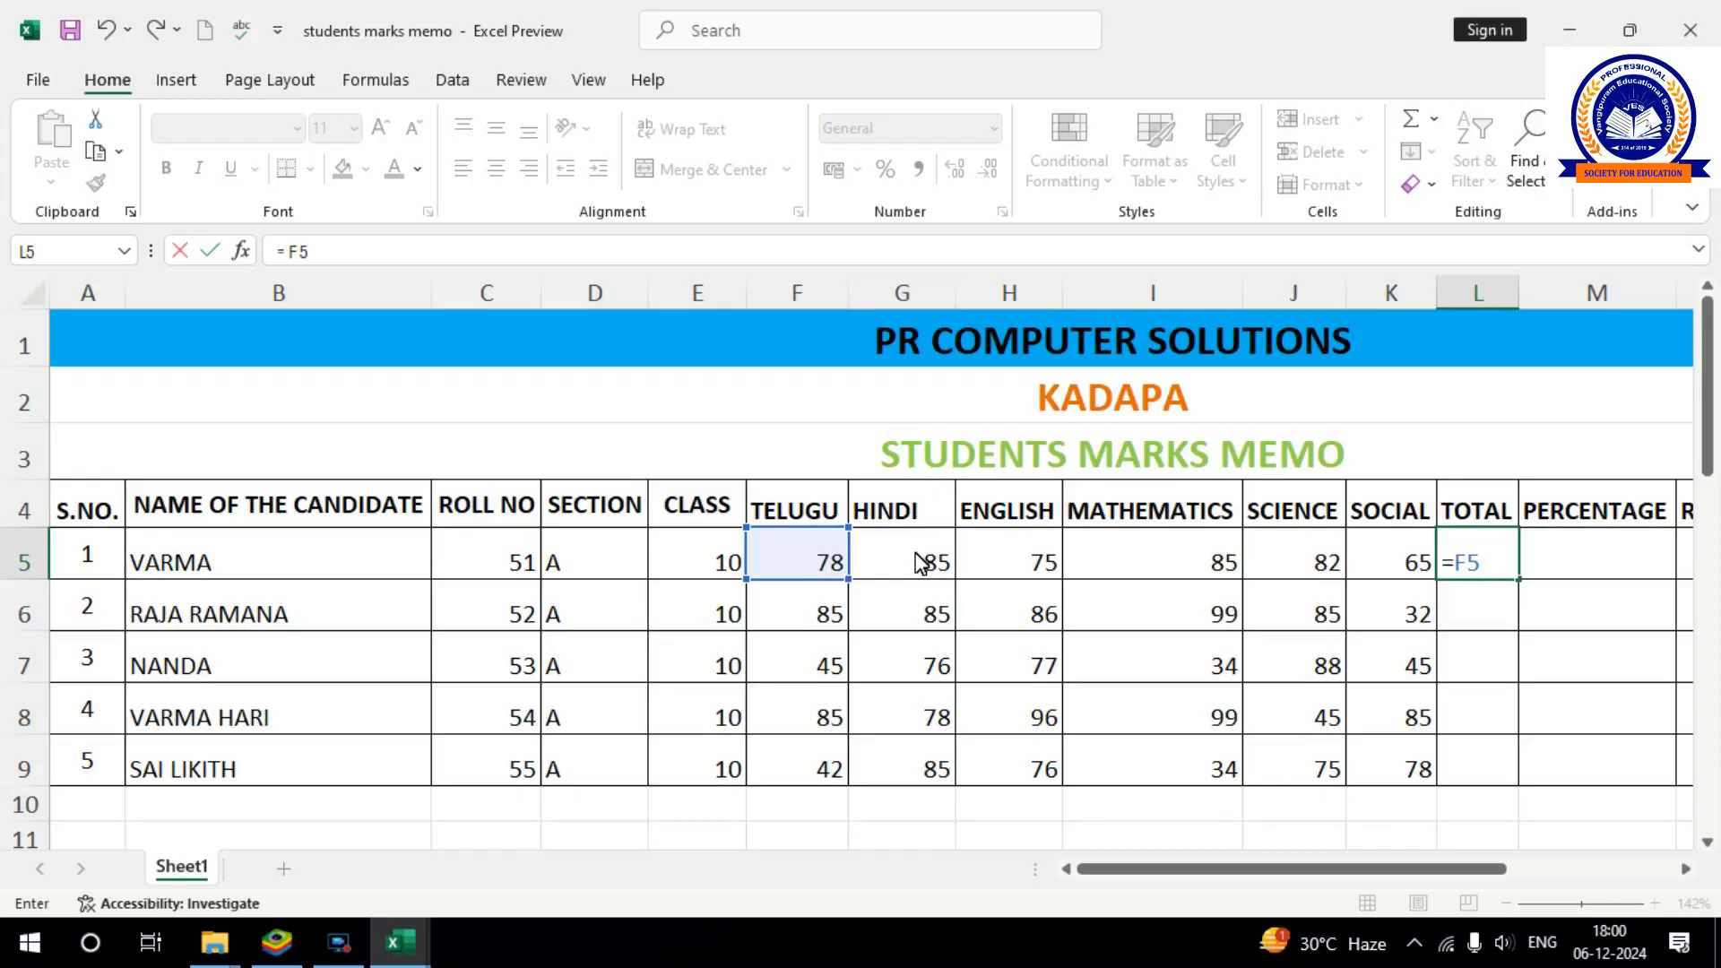
text(+G5)
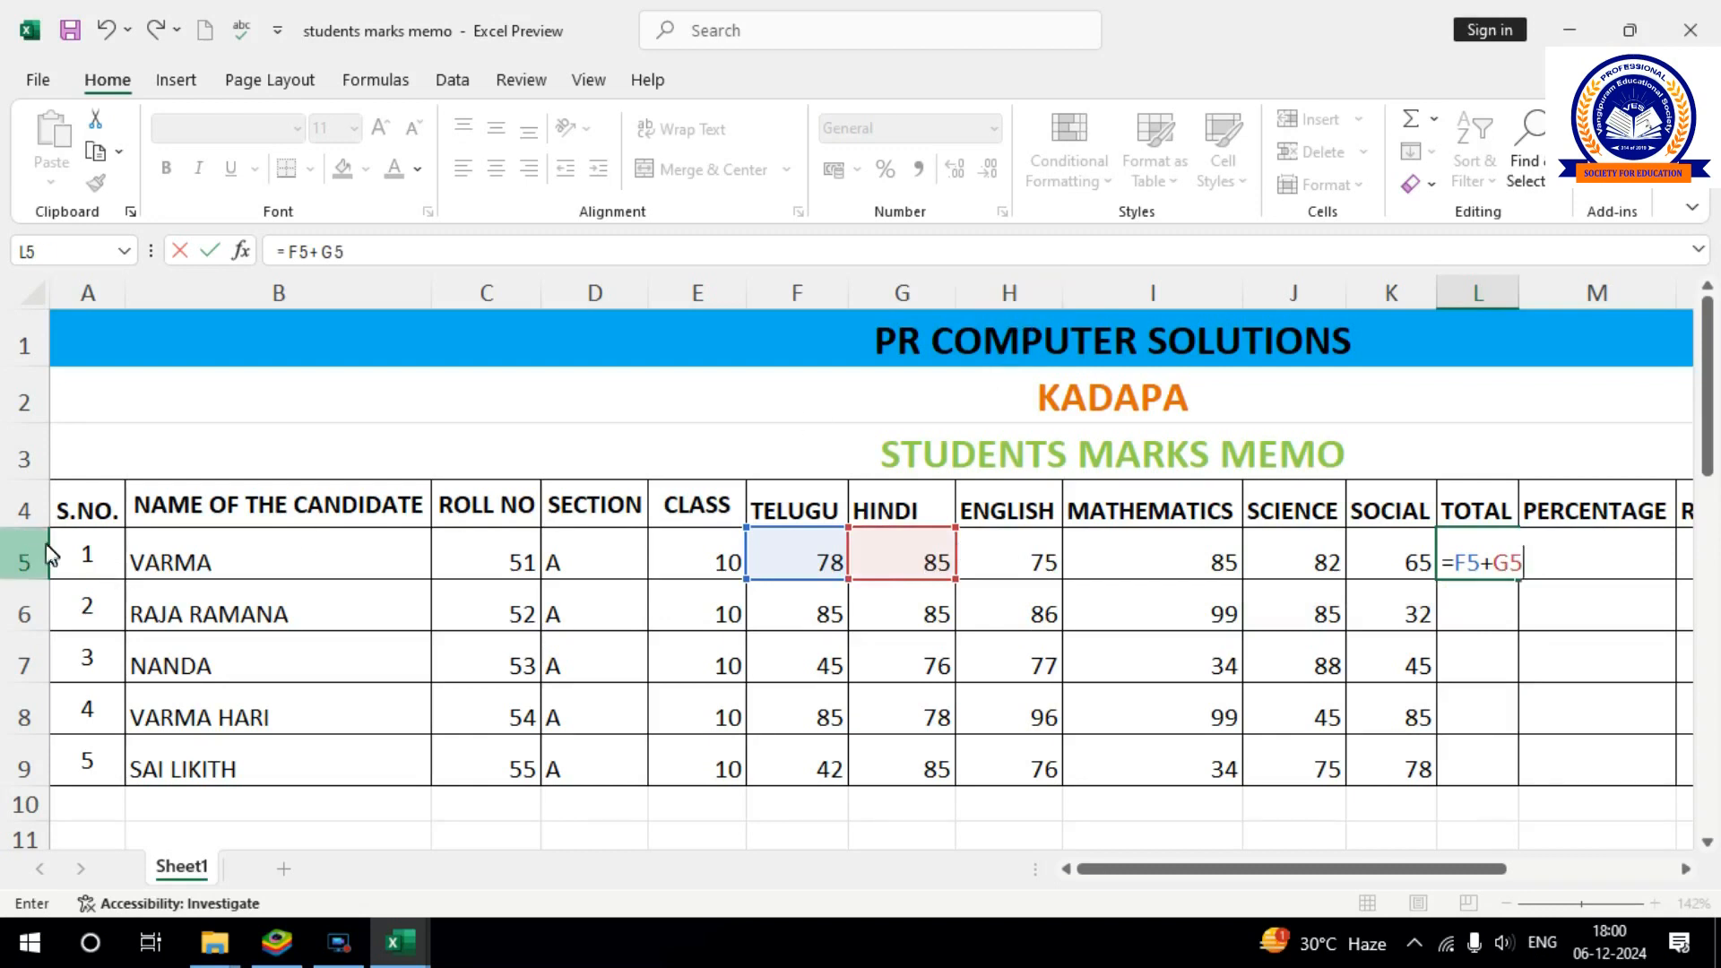
text(+)
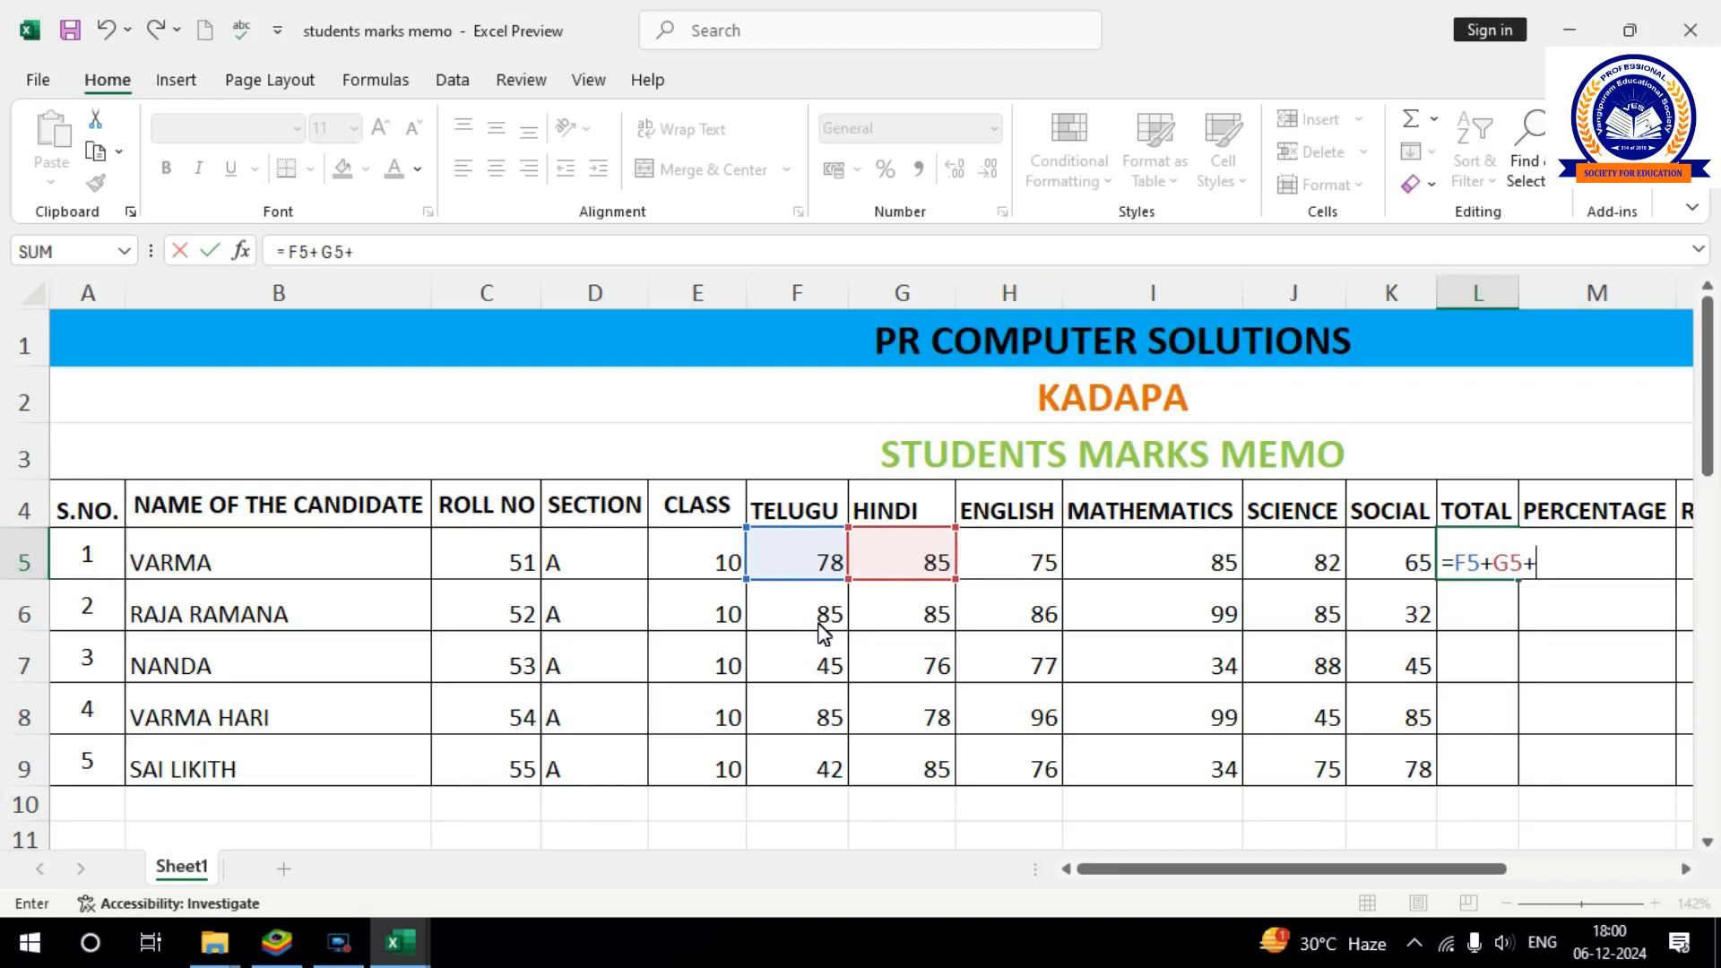
text(H5)
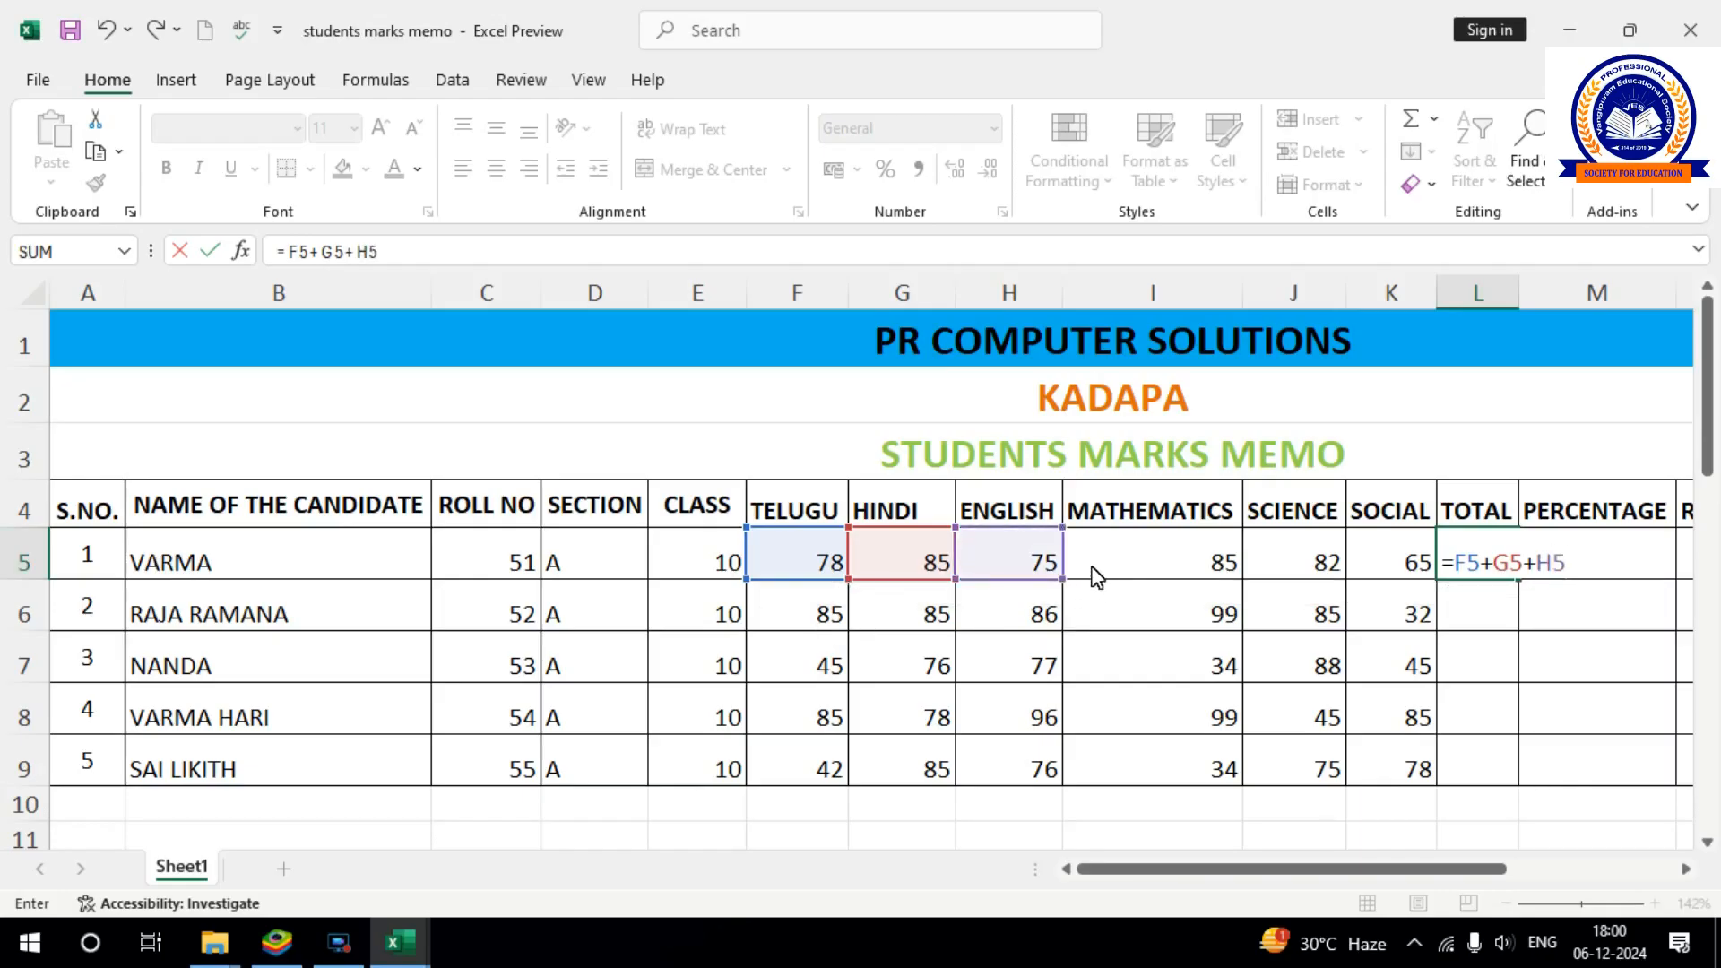
text(+I5+)
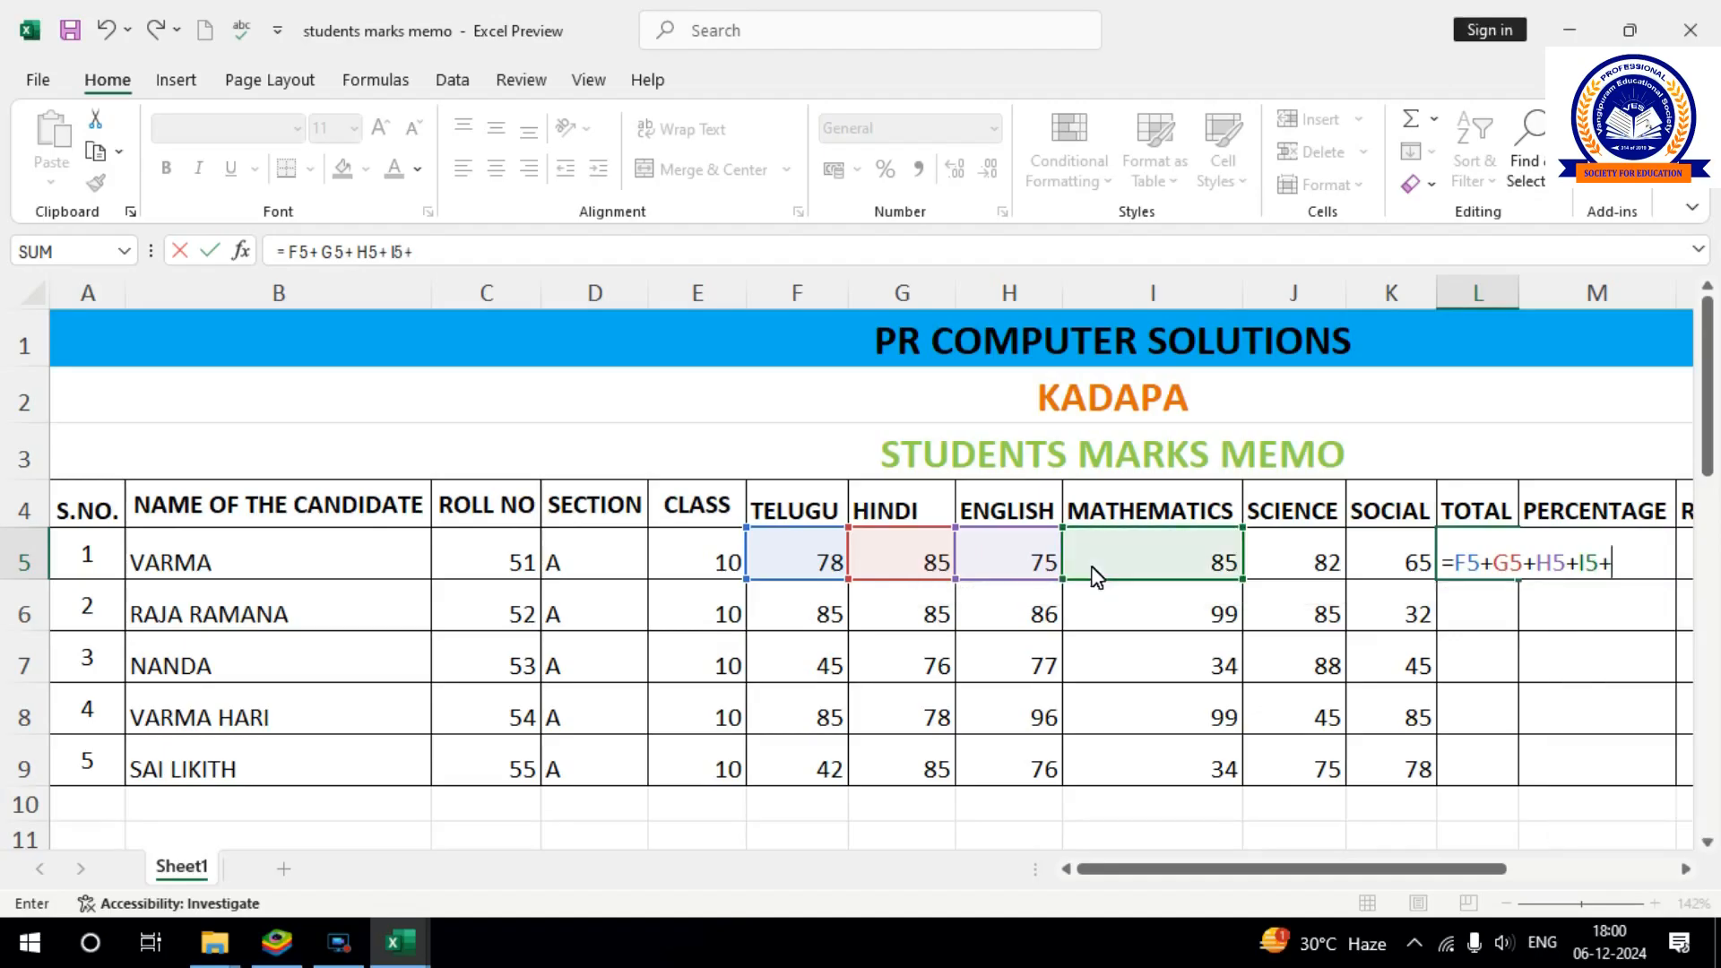
text(J)
text(5+)
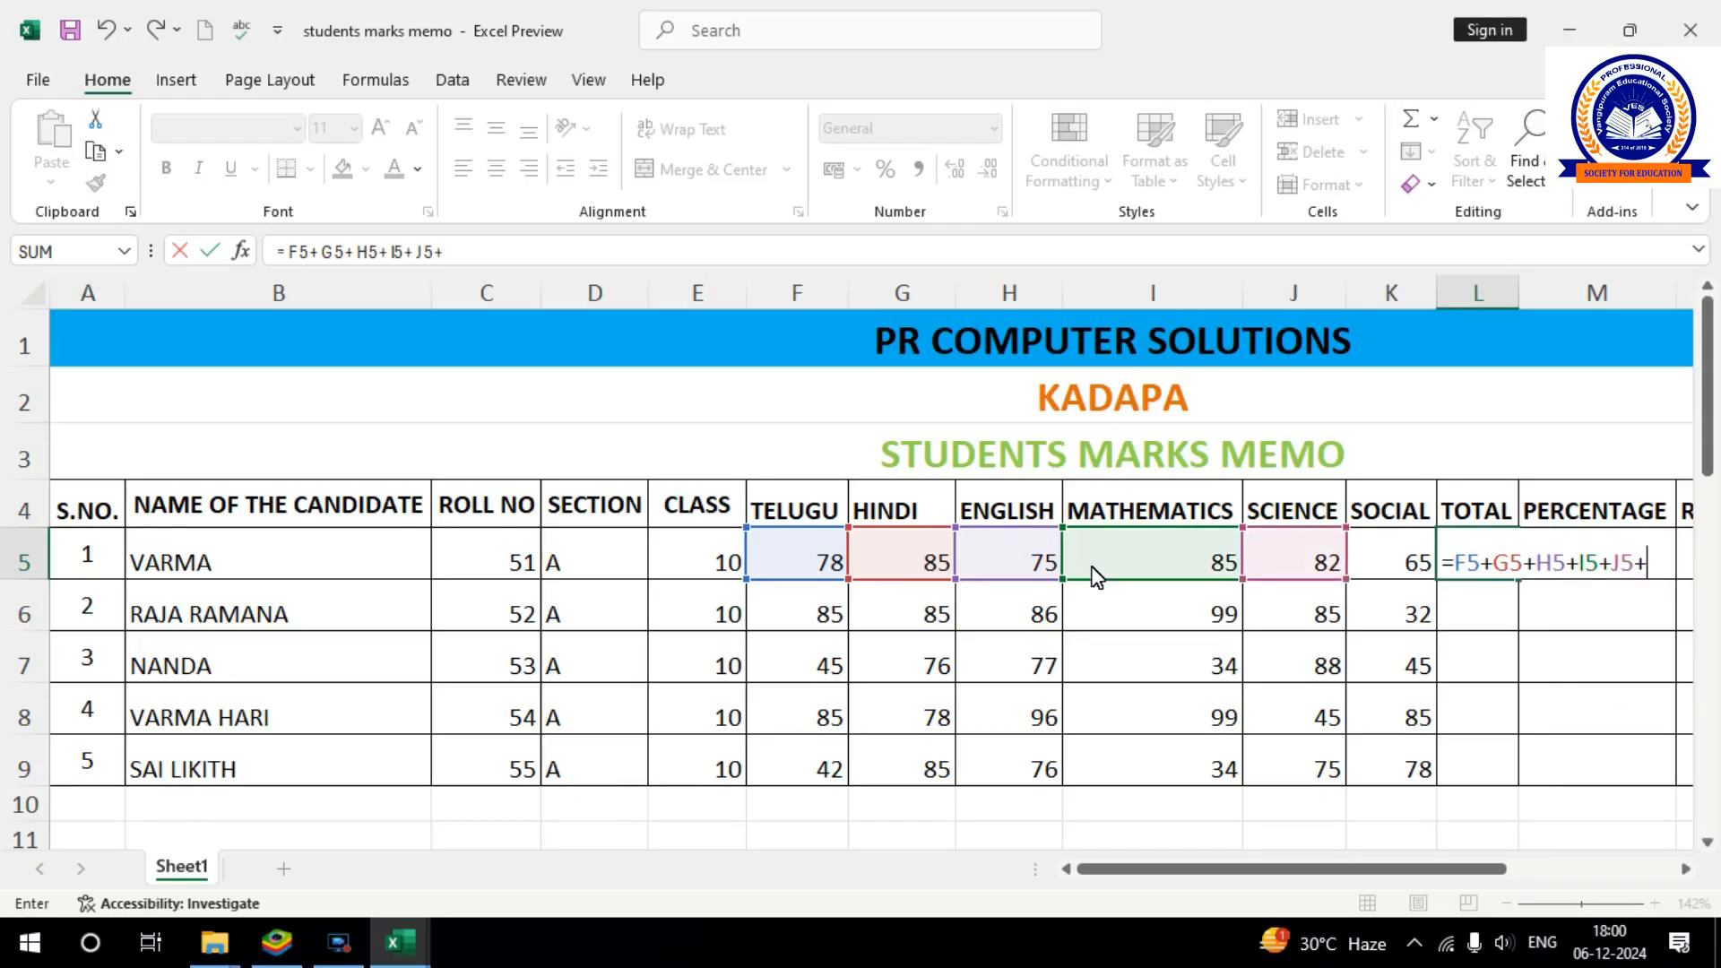
text(K5)
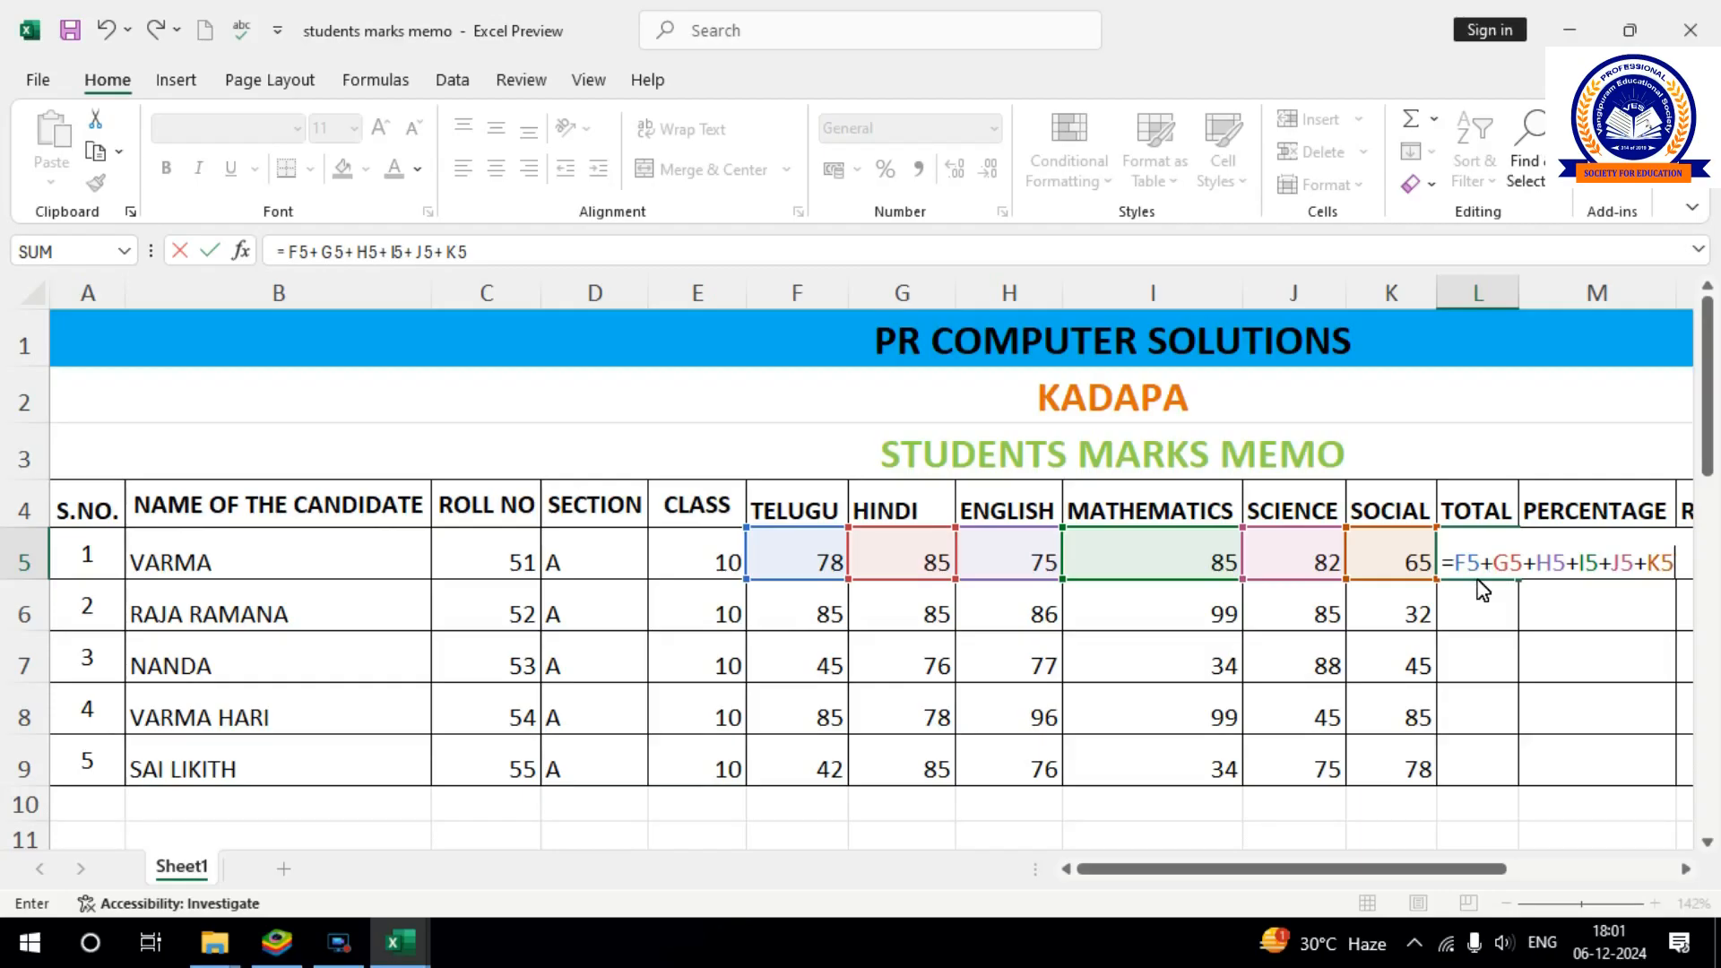
key(ctrl+Return)
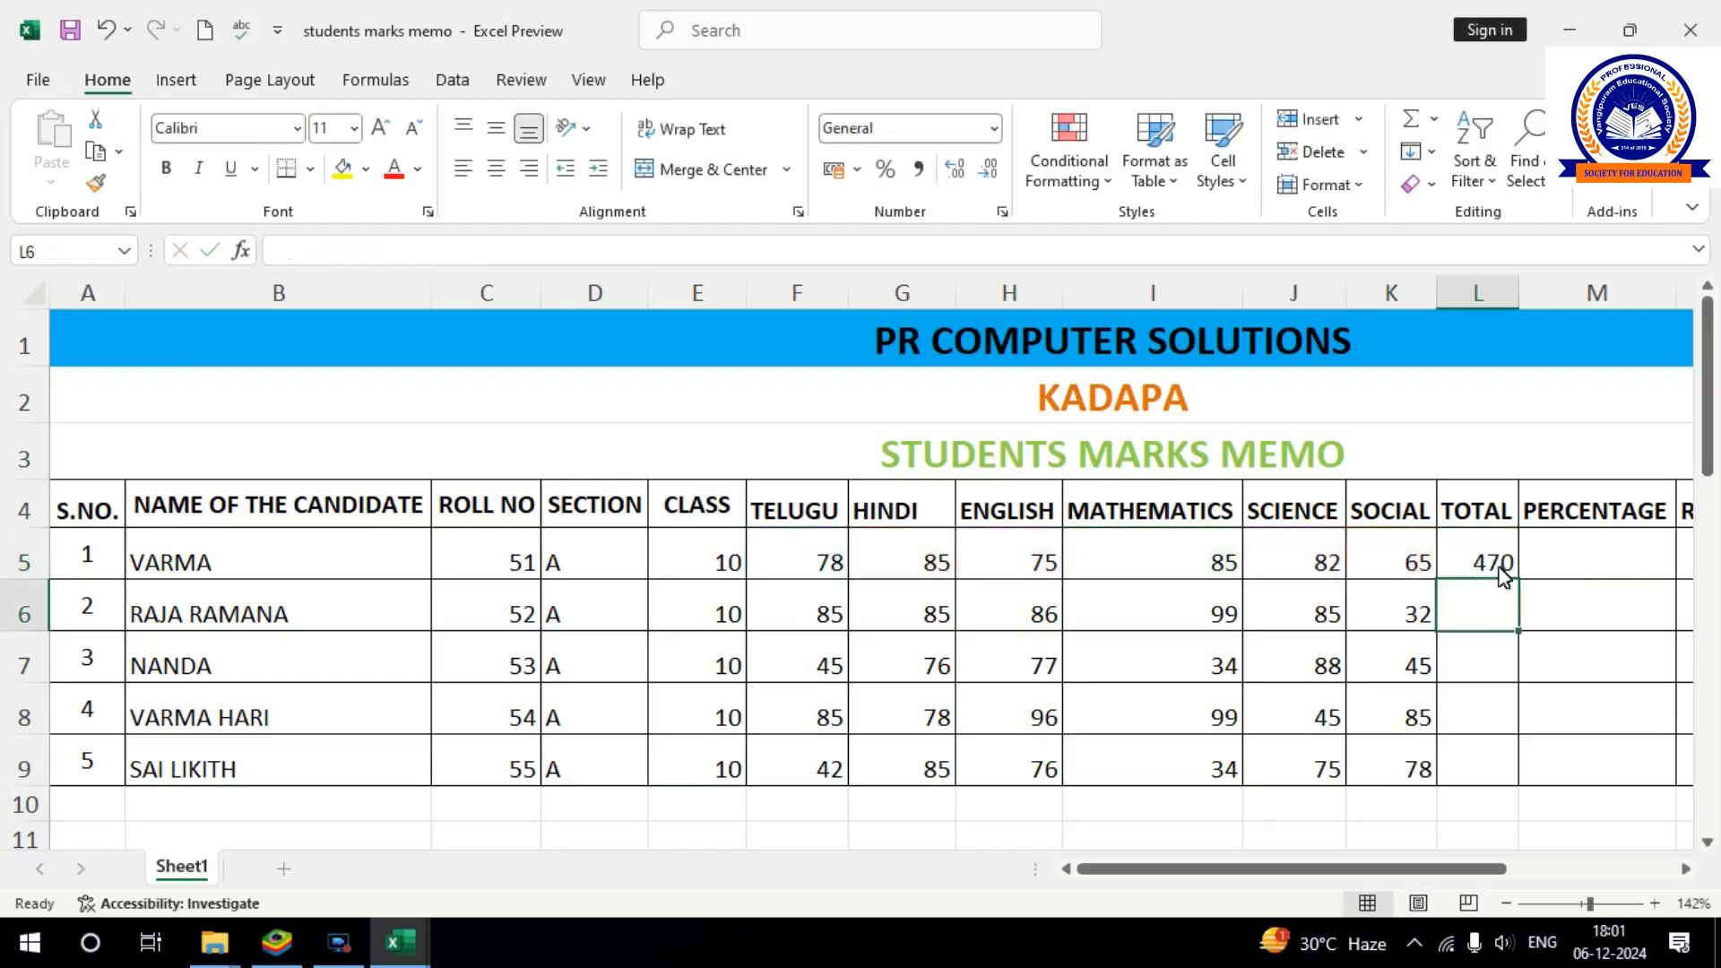
Fill the total formula from L5 down through L9 for the remaining students.
click(1495, 561)
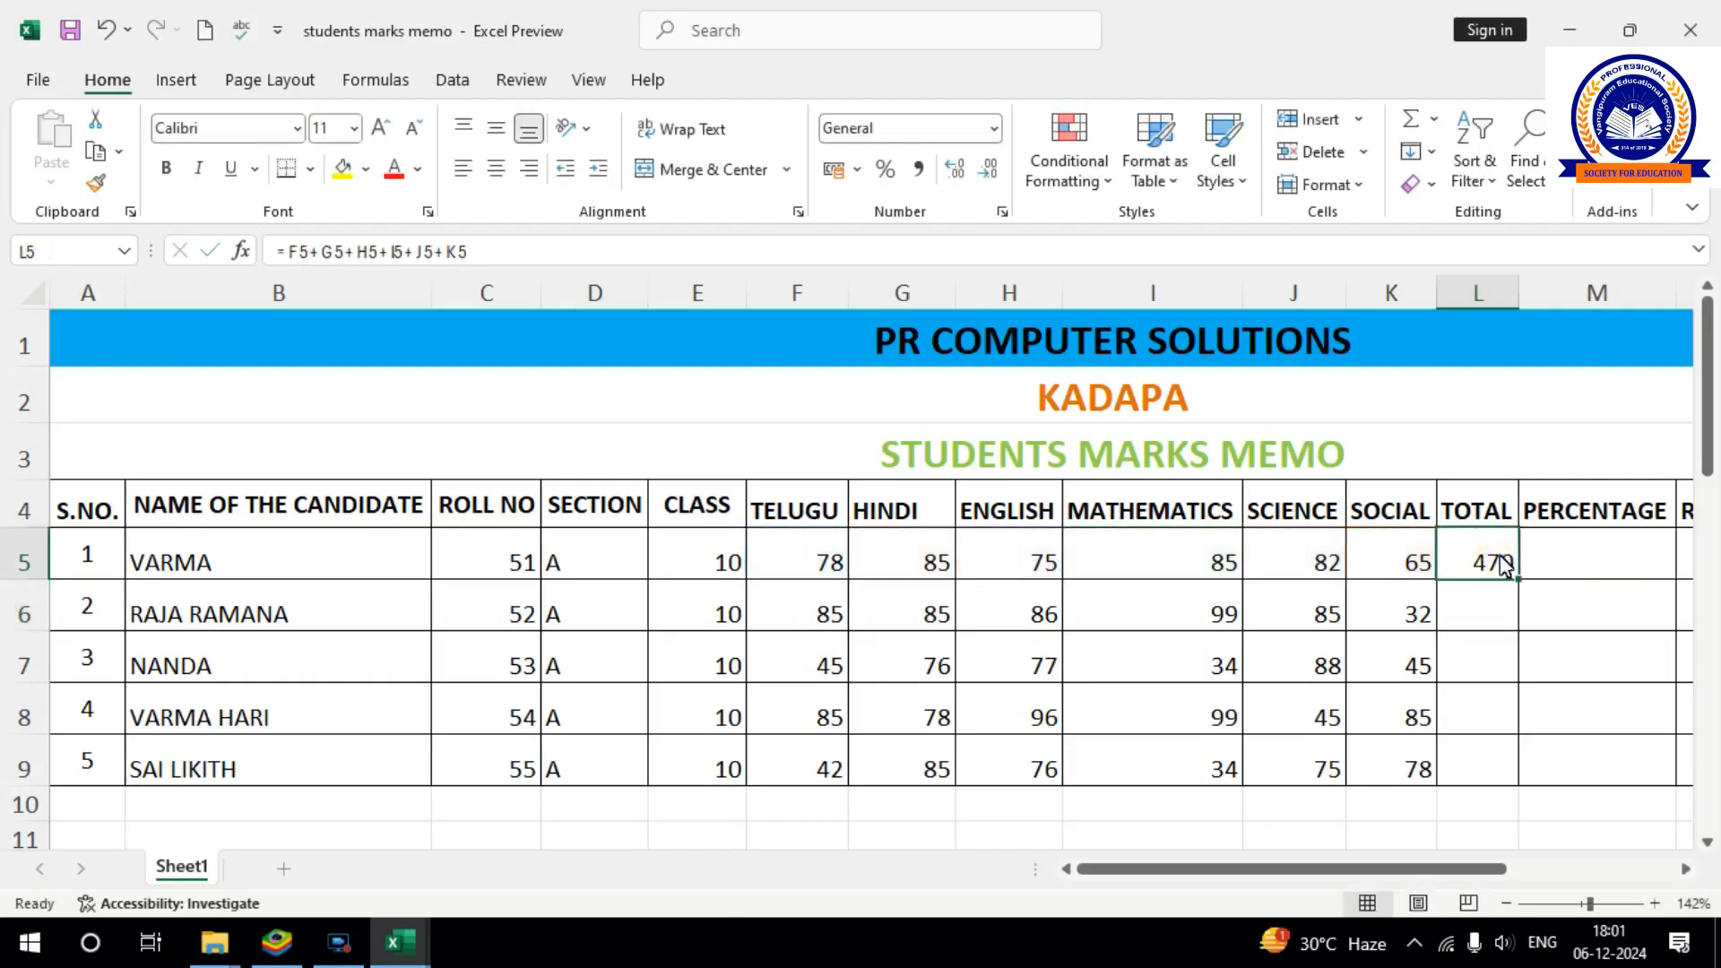
drag(1520, 585, 1525, 792)
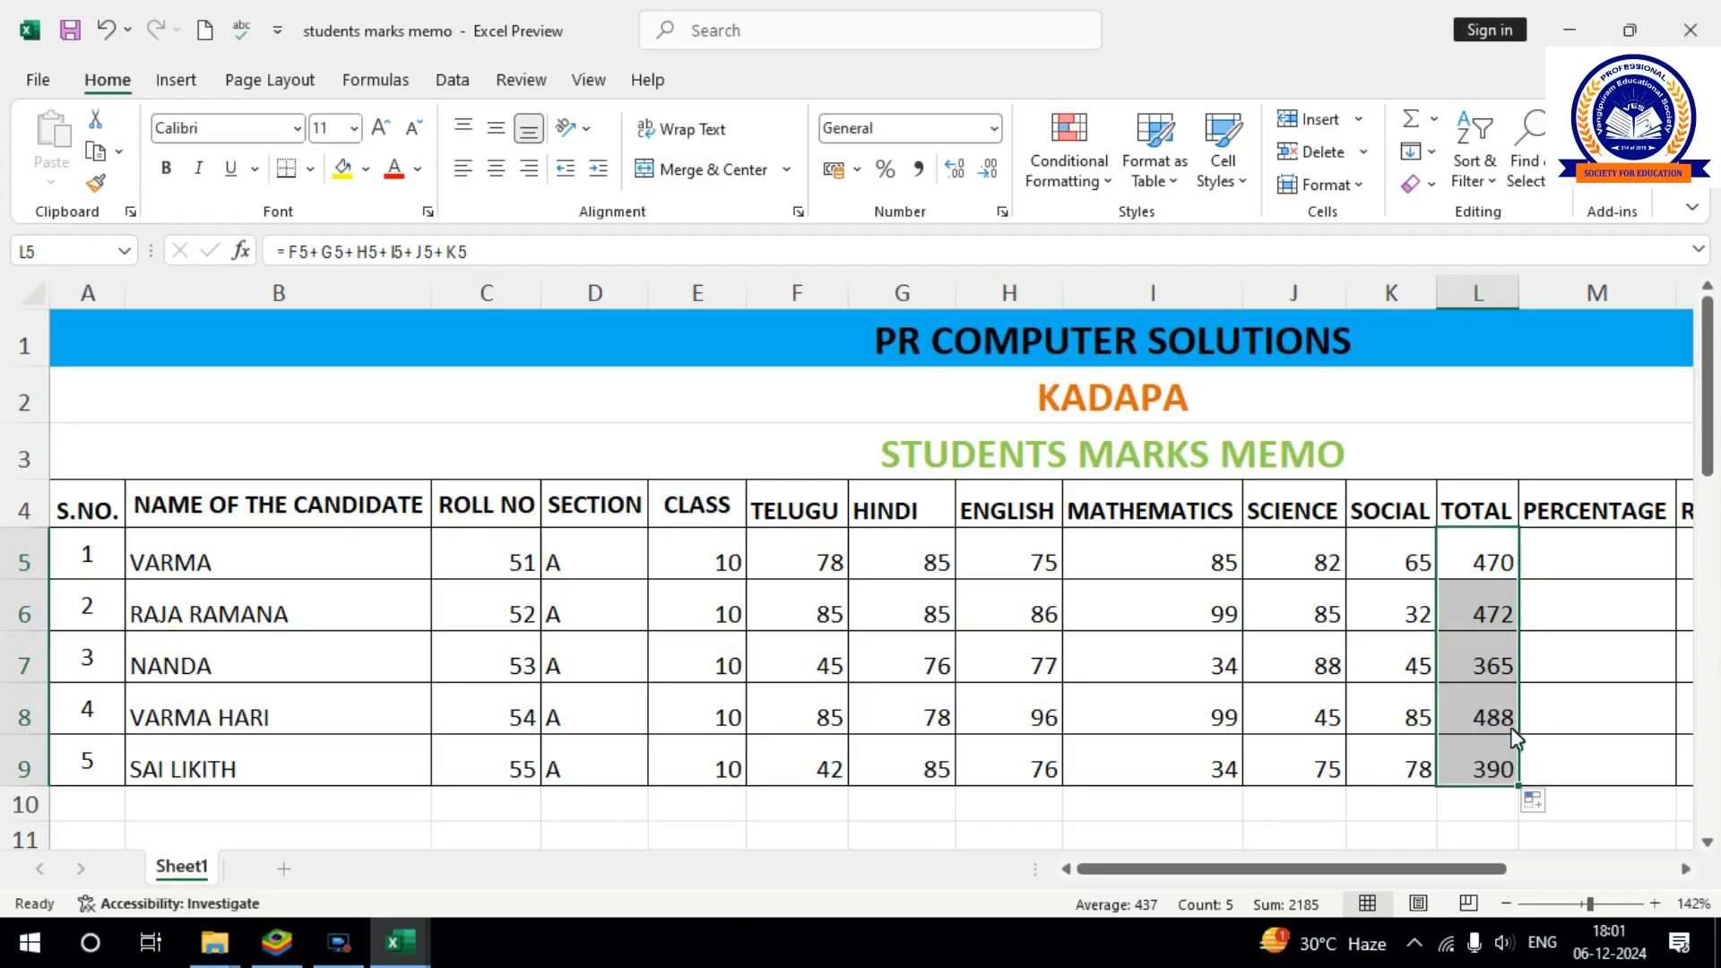
click(1514, 608)
click(1513, 565)
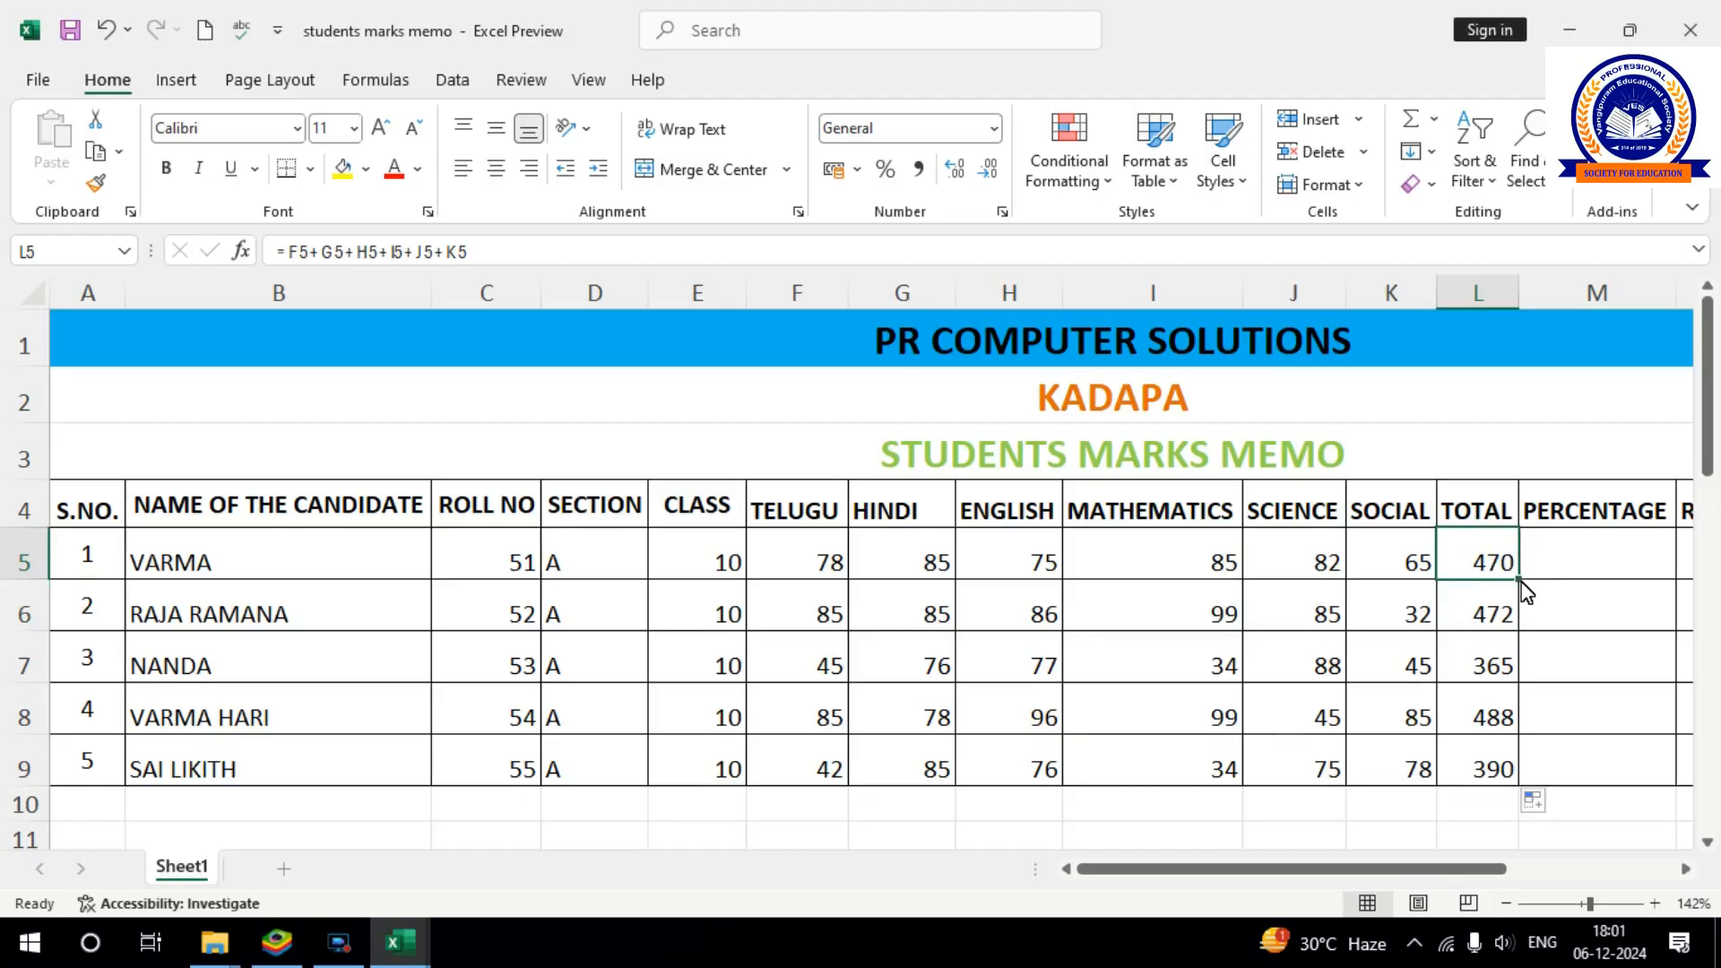
drag(1521, 589, 1529, 791)
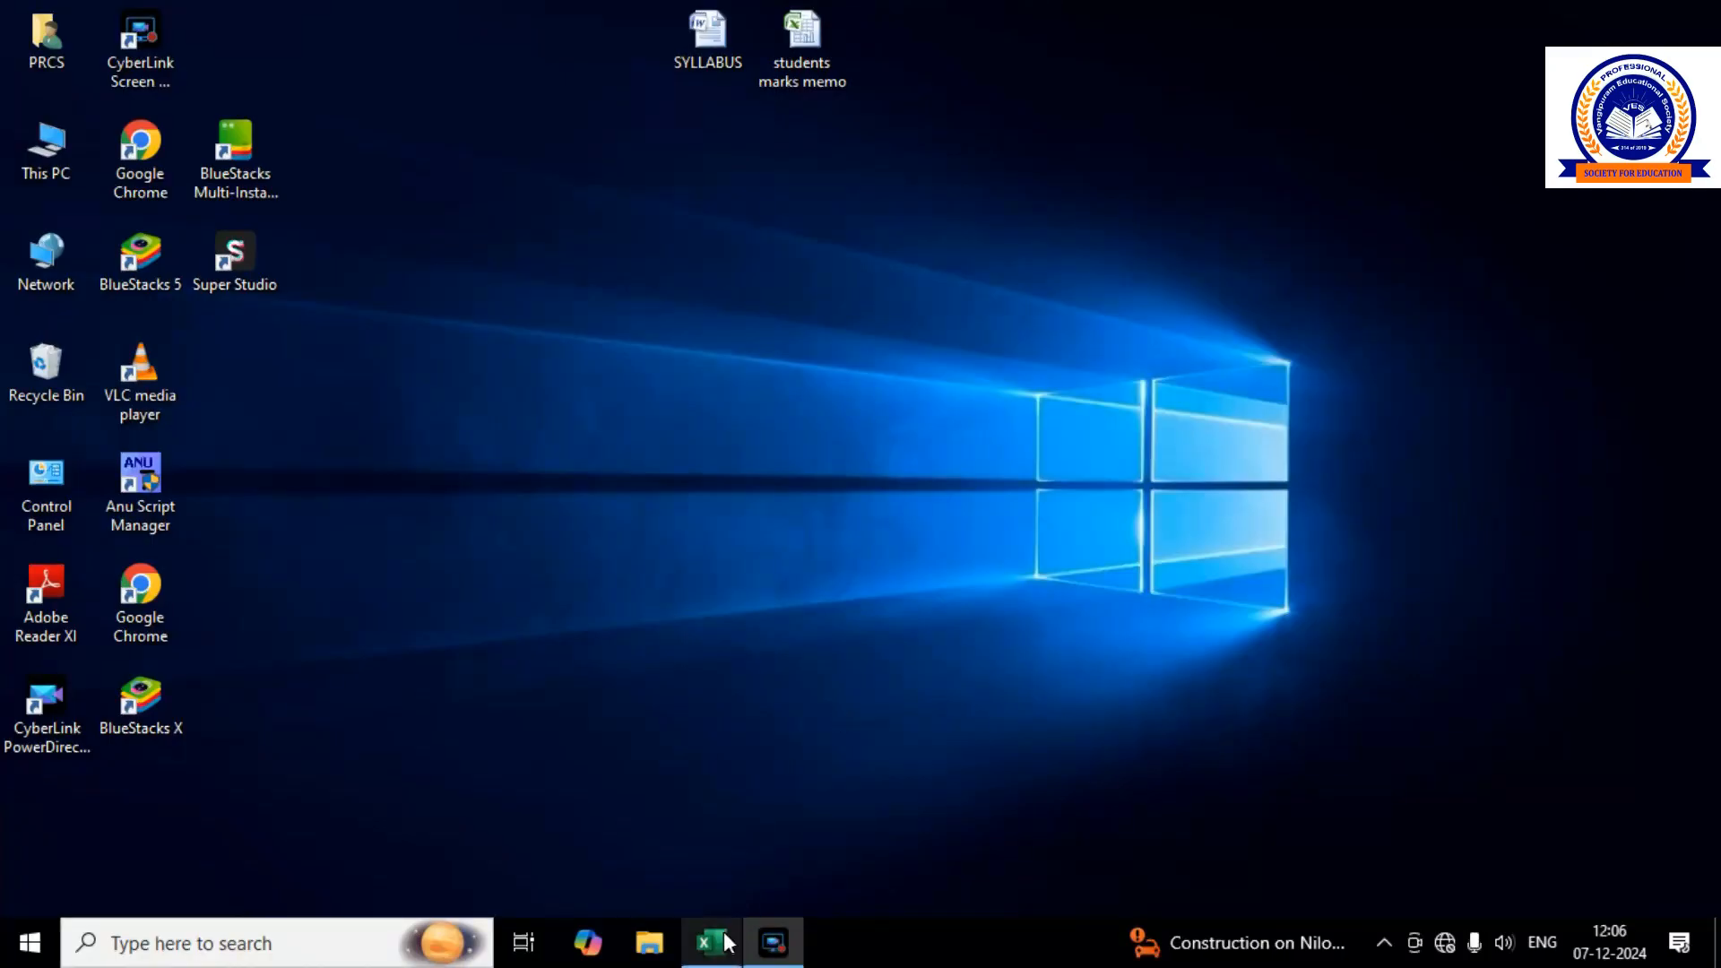
Switch to the students marks memo workbook in Excel and calculate the first student's percentage in M5 with =L5/600*100.
click(711, 941)
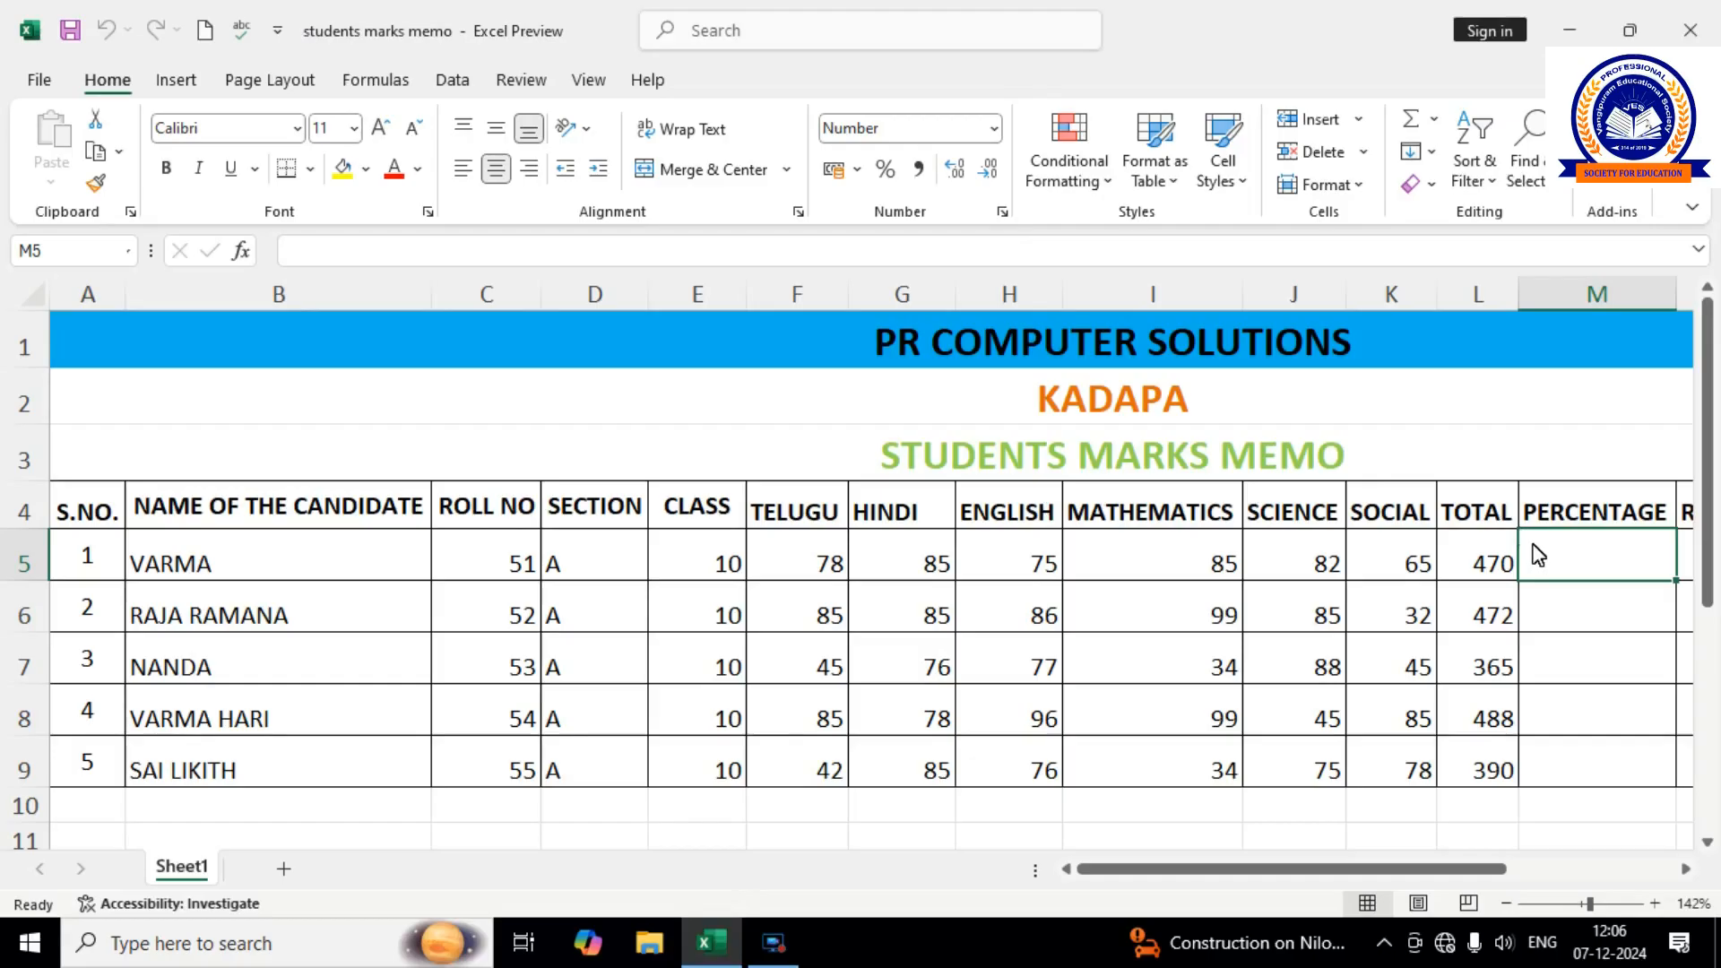
scroll(1536, 557, right, 3)
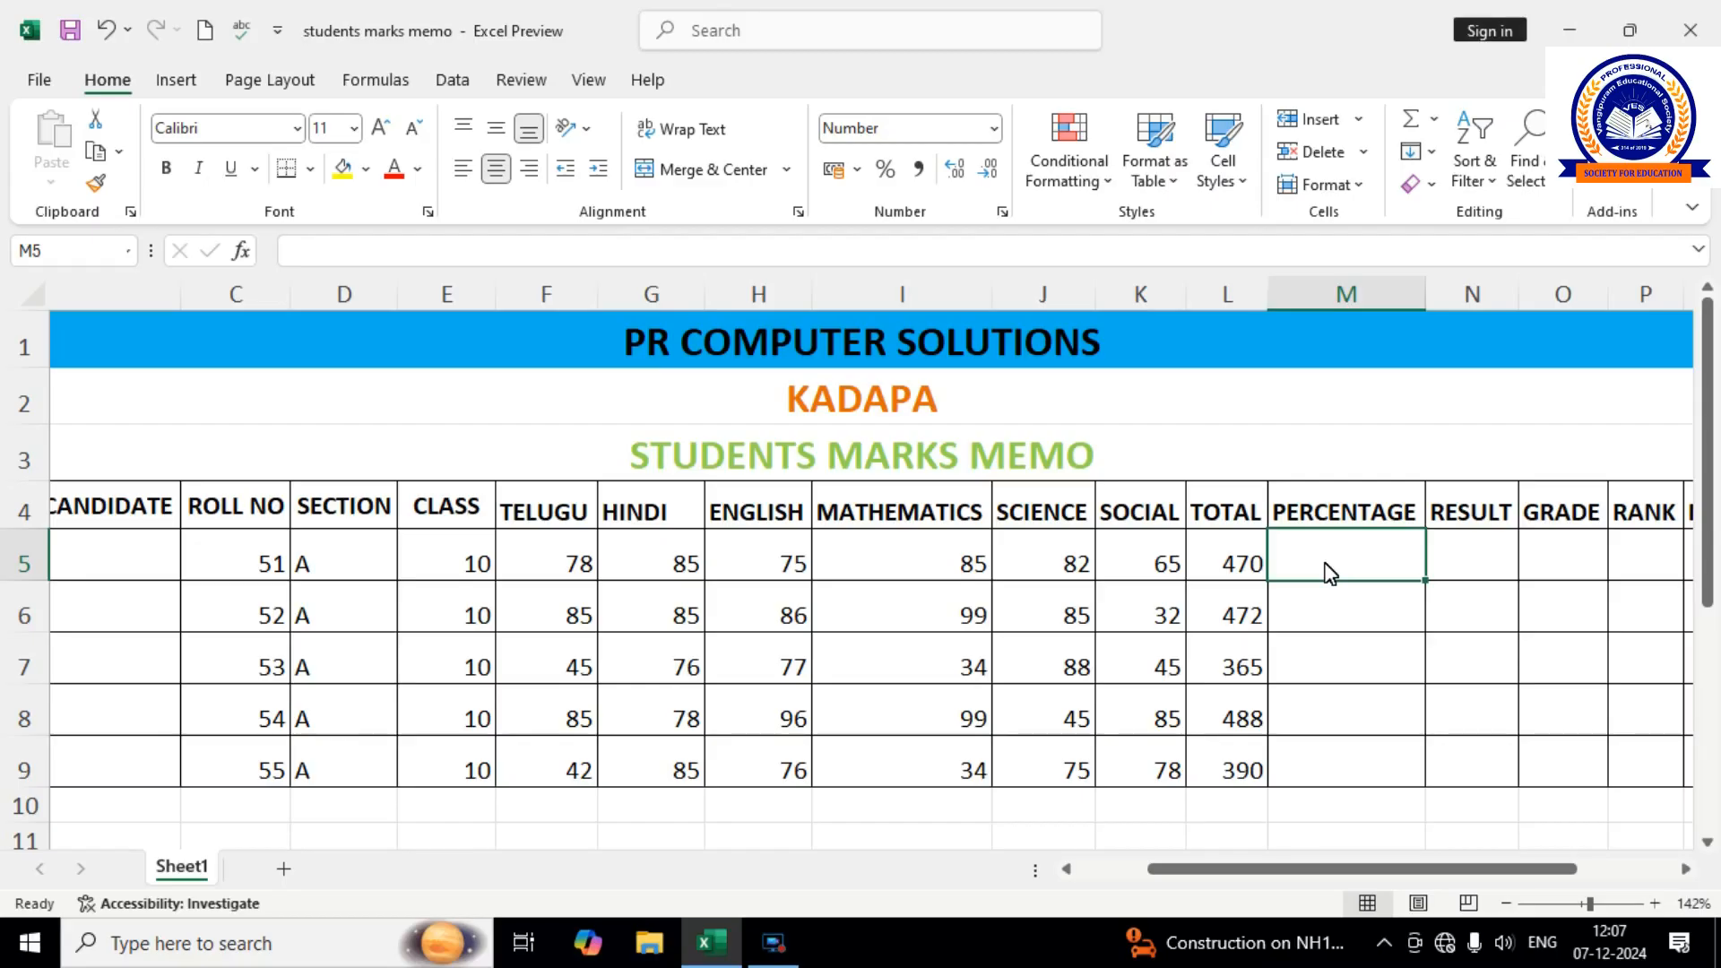
text(=)
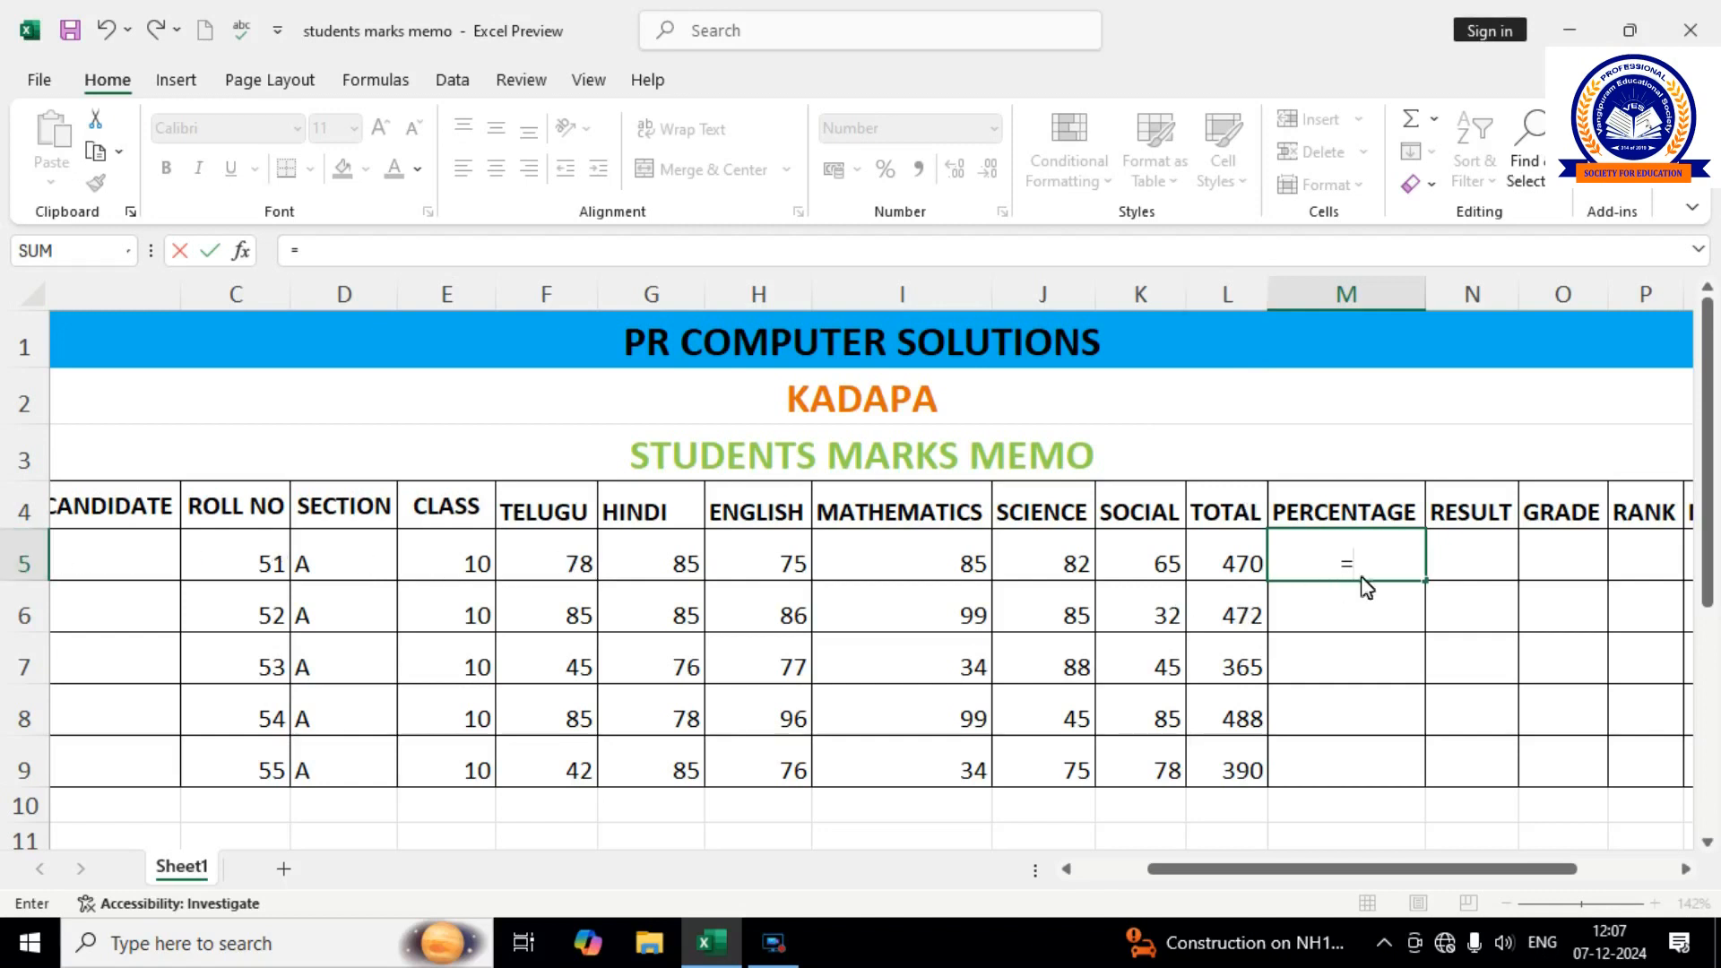
text(l5)
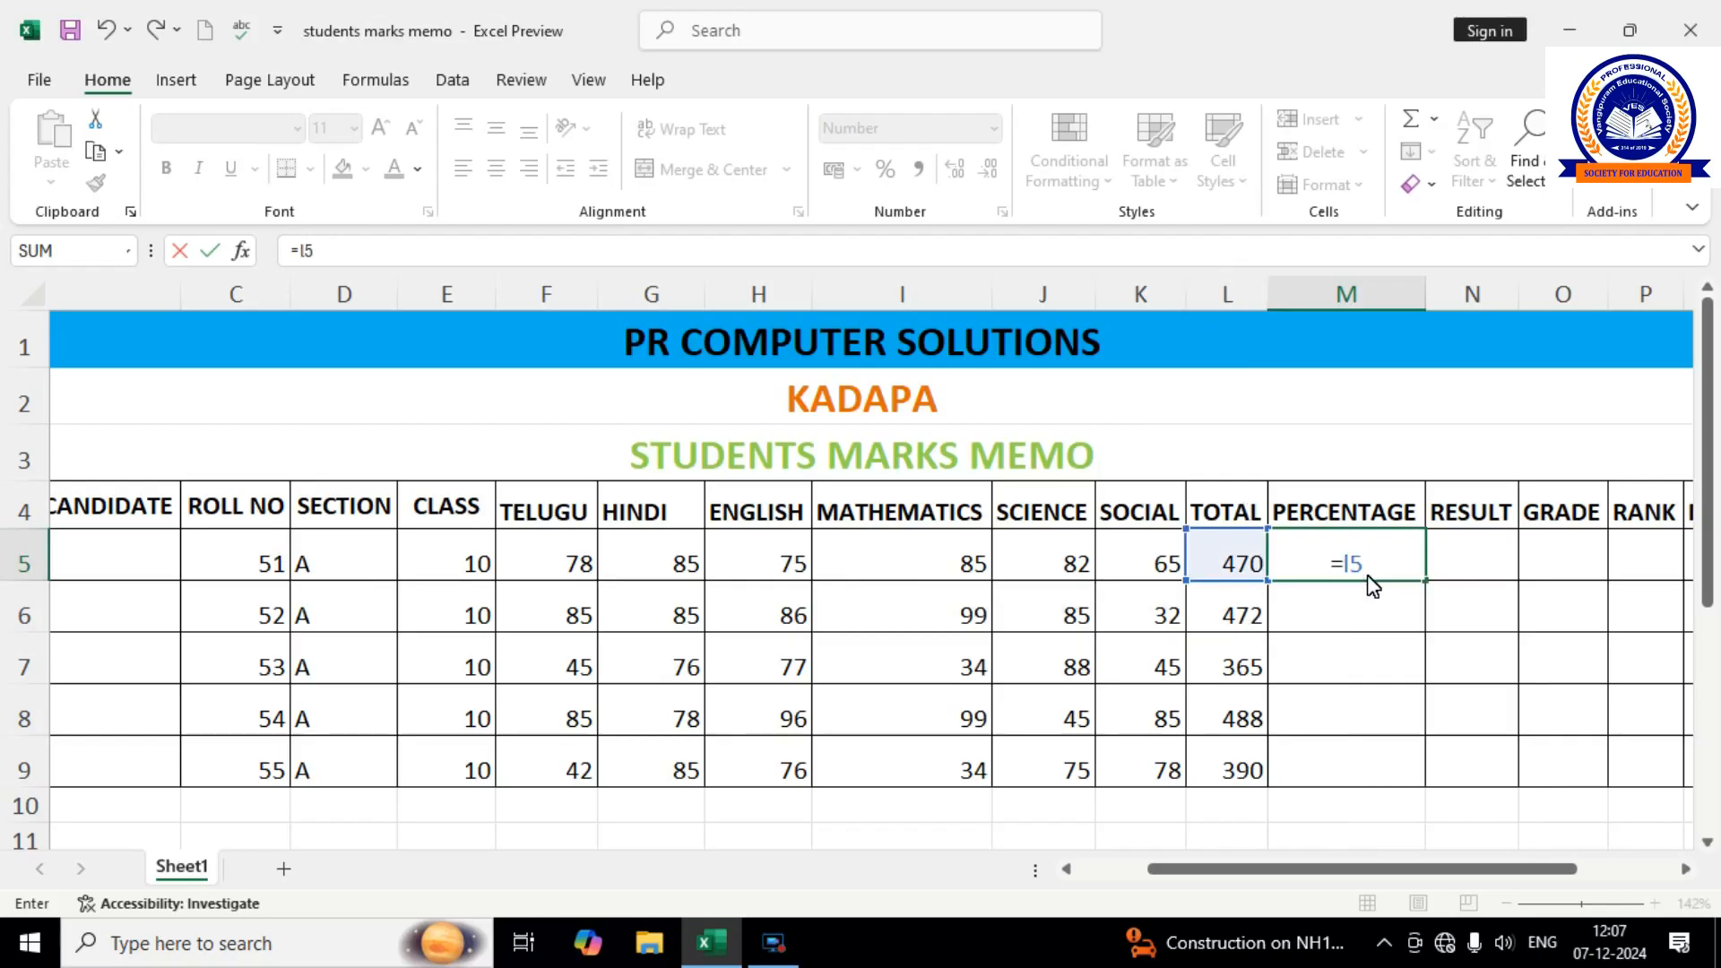
text(/)
text(600*100)
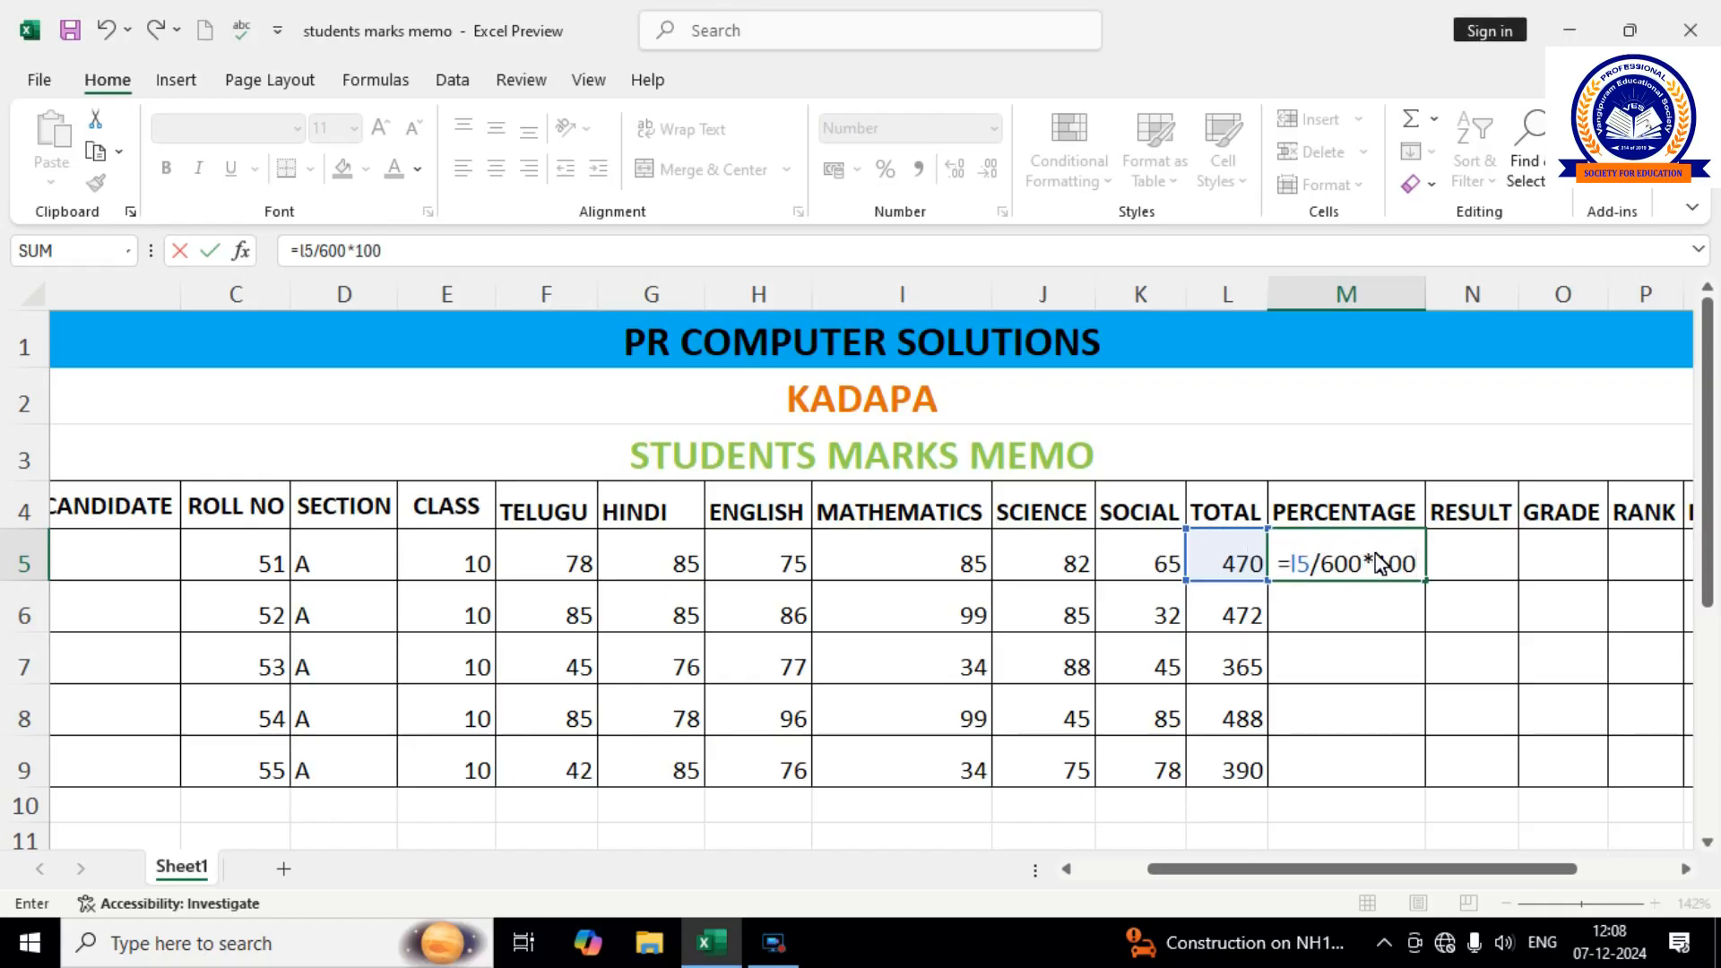
key(Return)
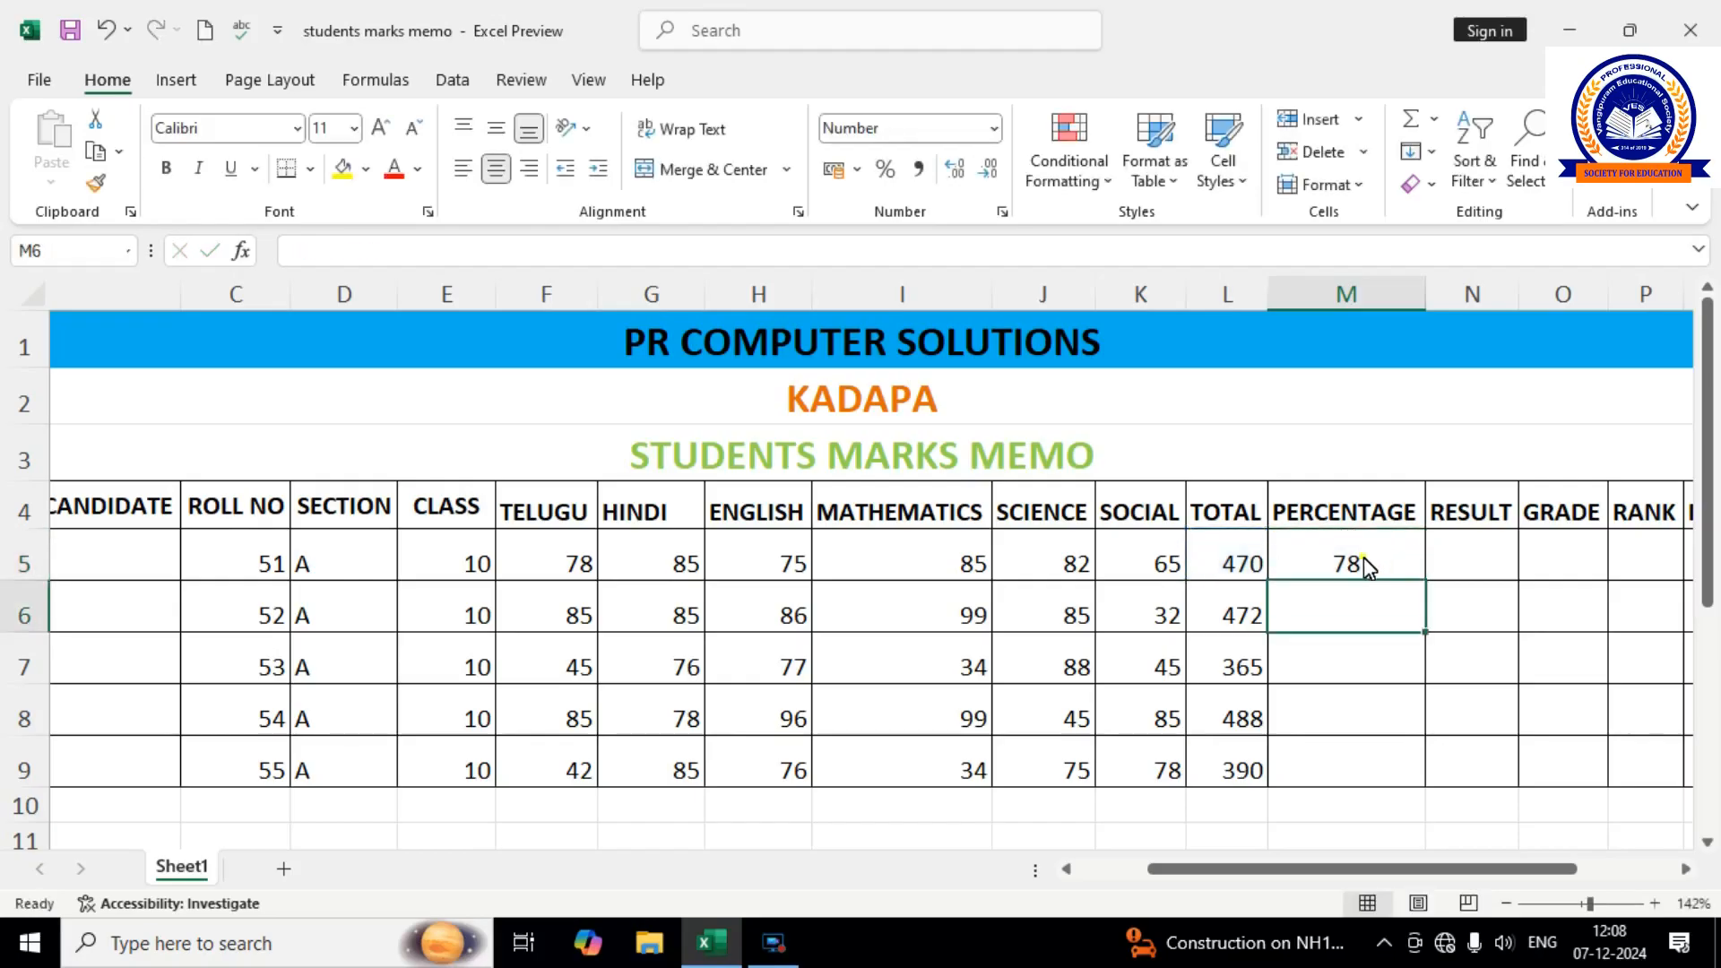
Fill the percentage formula from M5 down to M9 and display those percentages with two decimal places.
click(1363, 557)
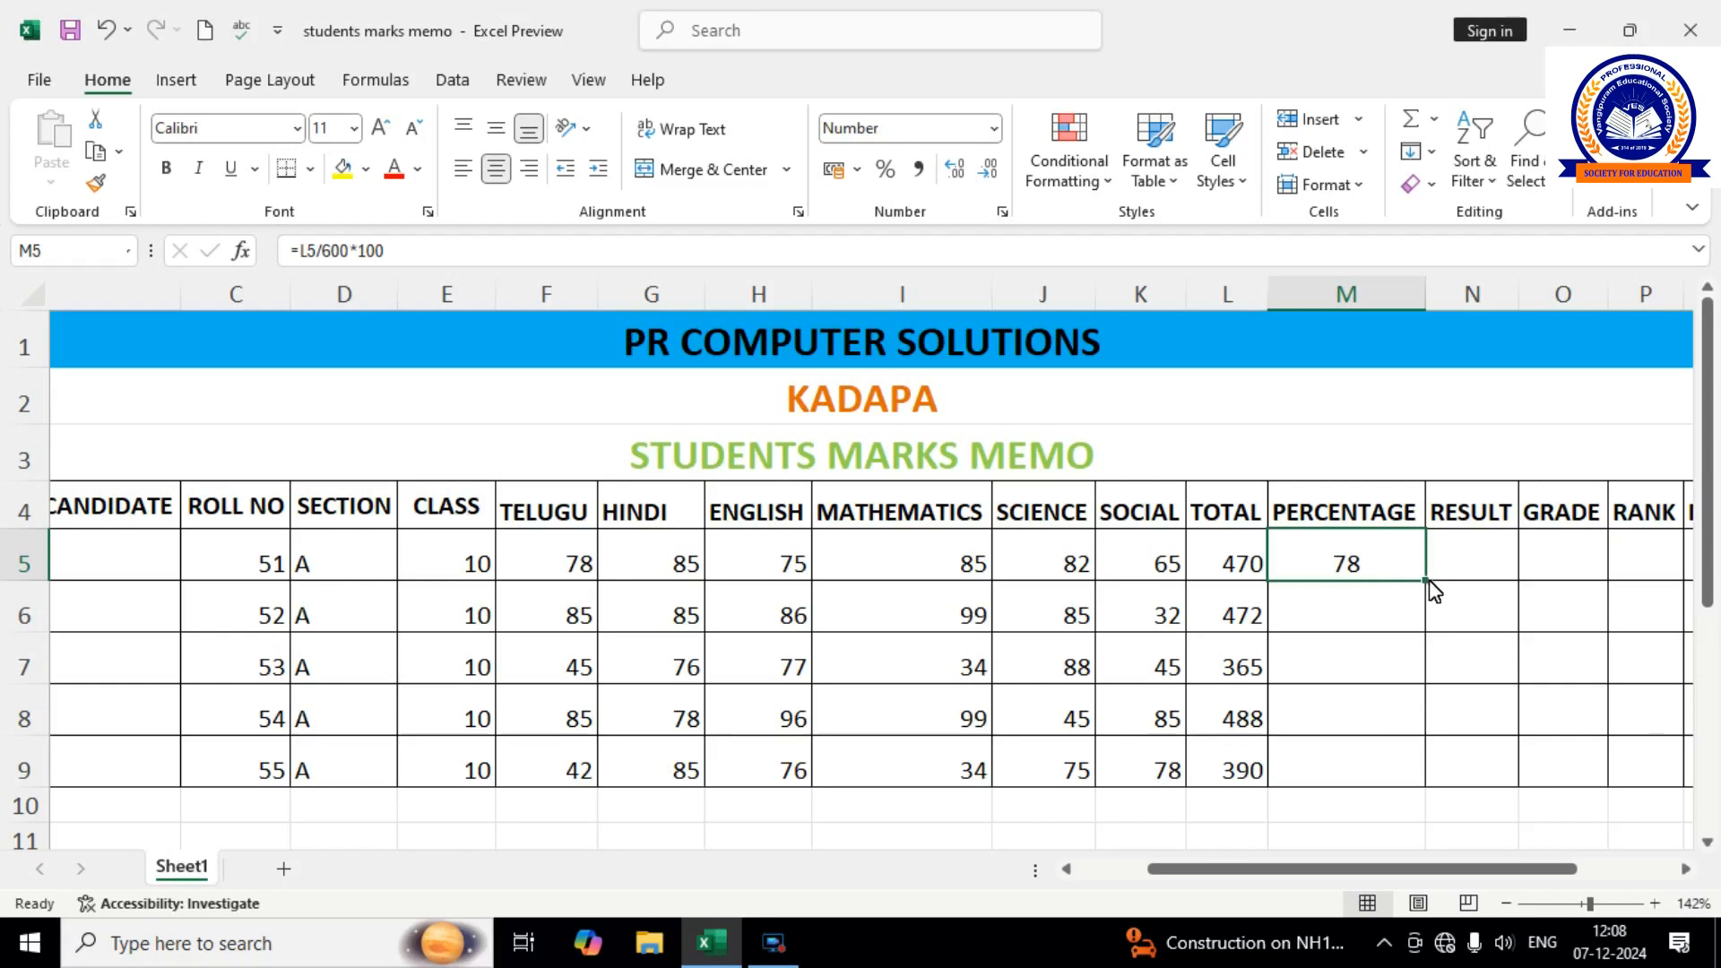
drag(1432, 590, 1426, 780)
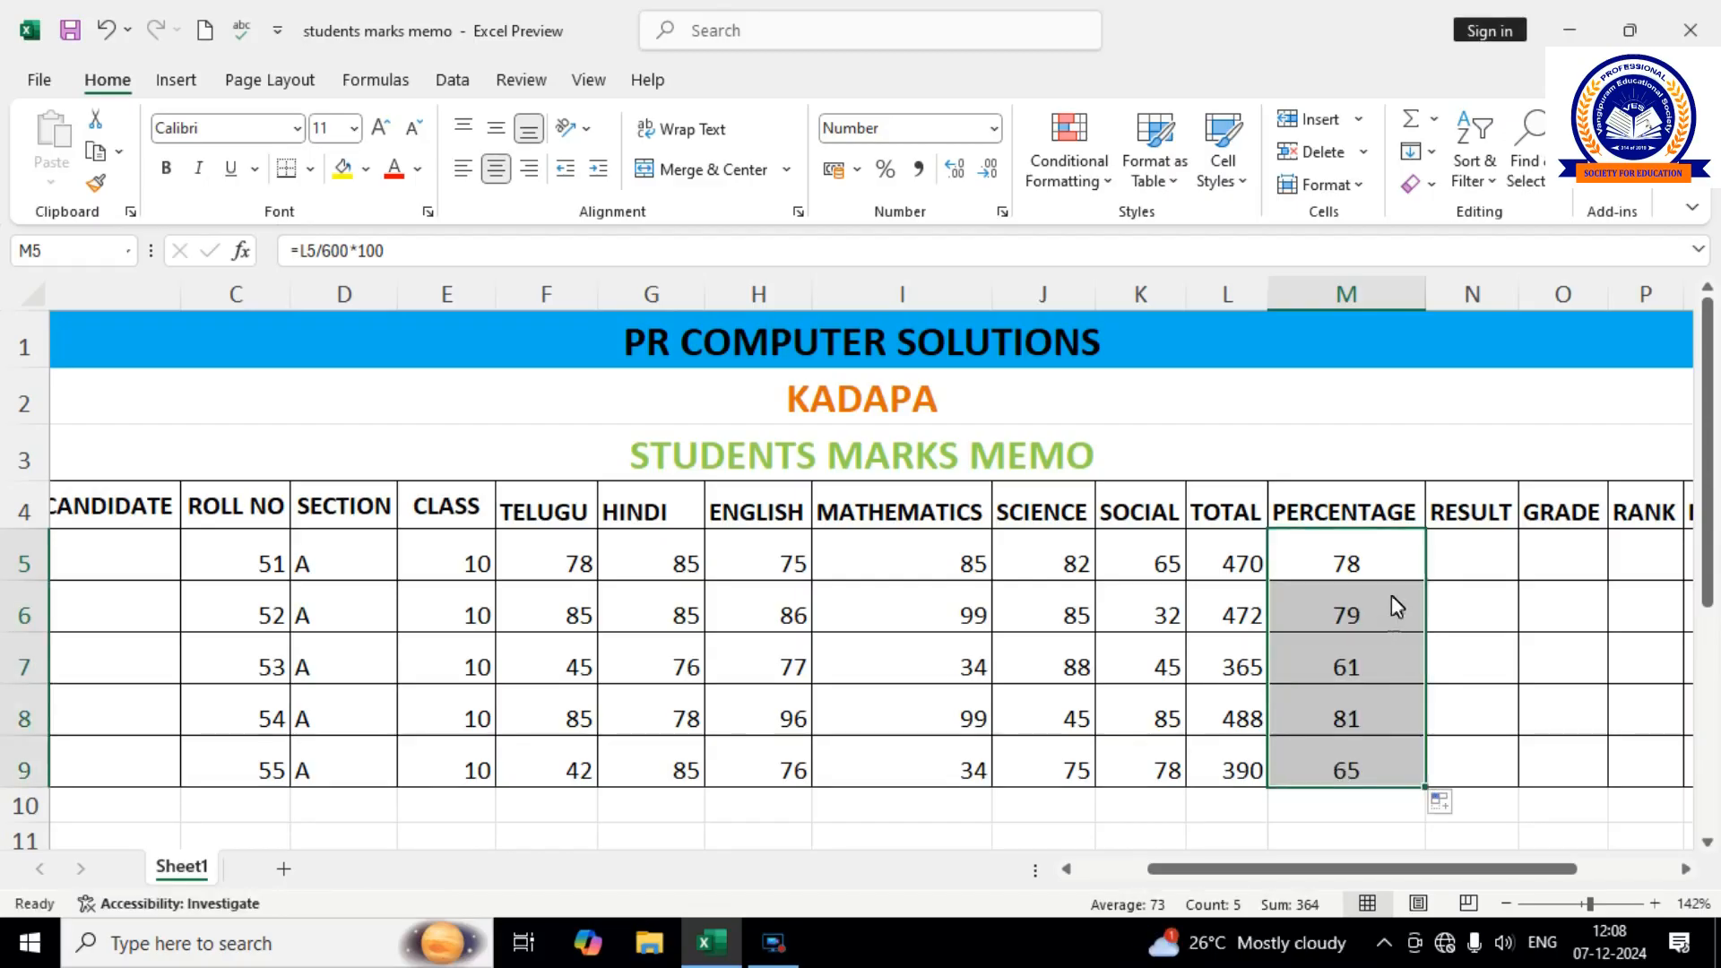
drag(1396, 577, 1388, 773)
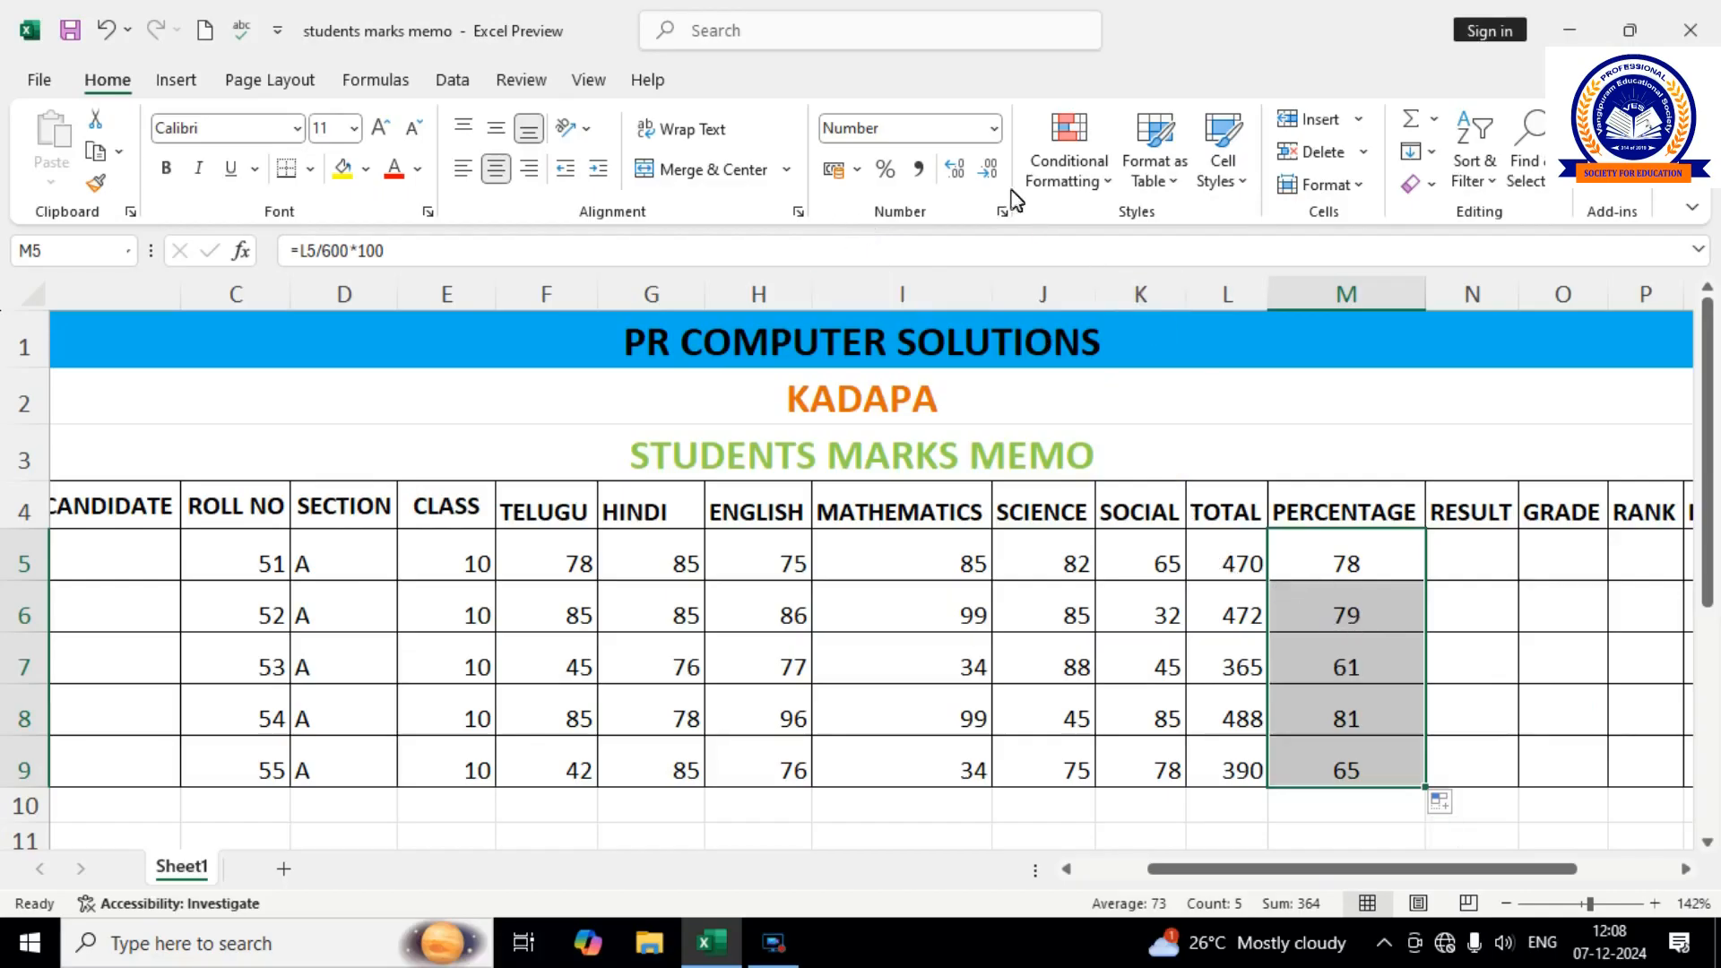
click(955, 171)
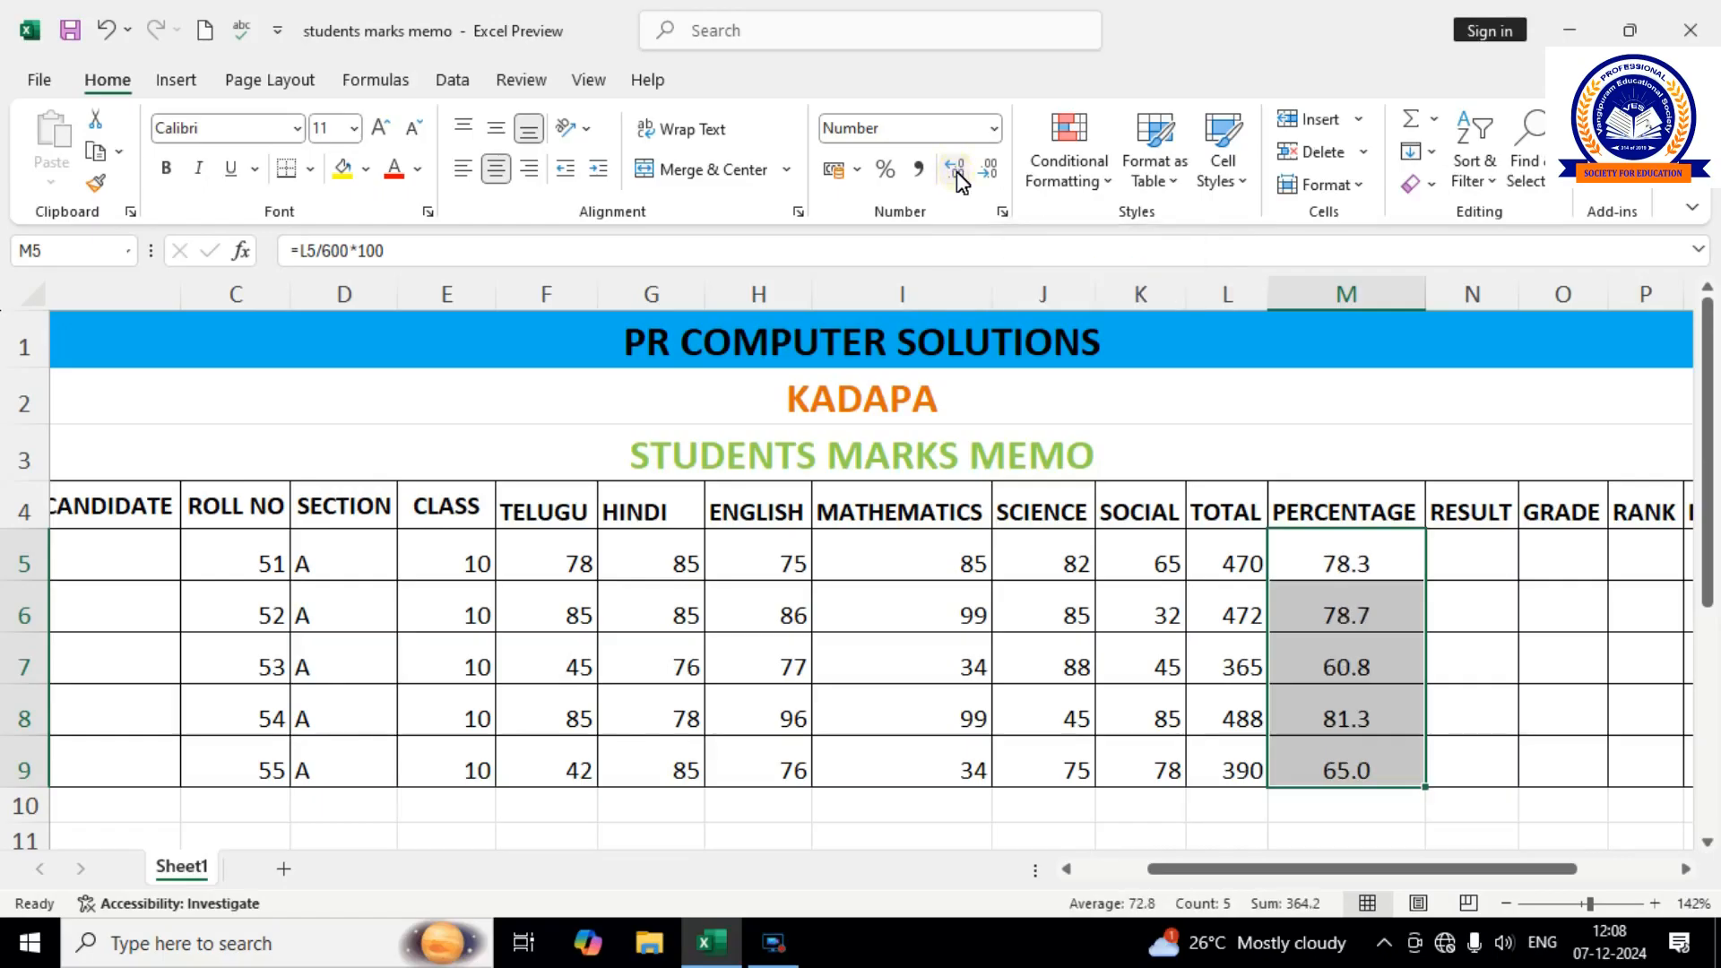
click(955, 170)
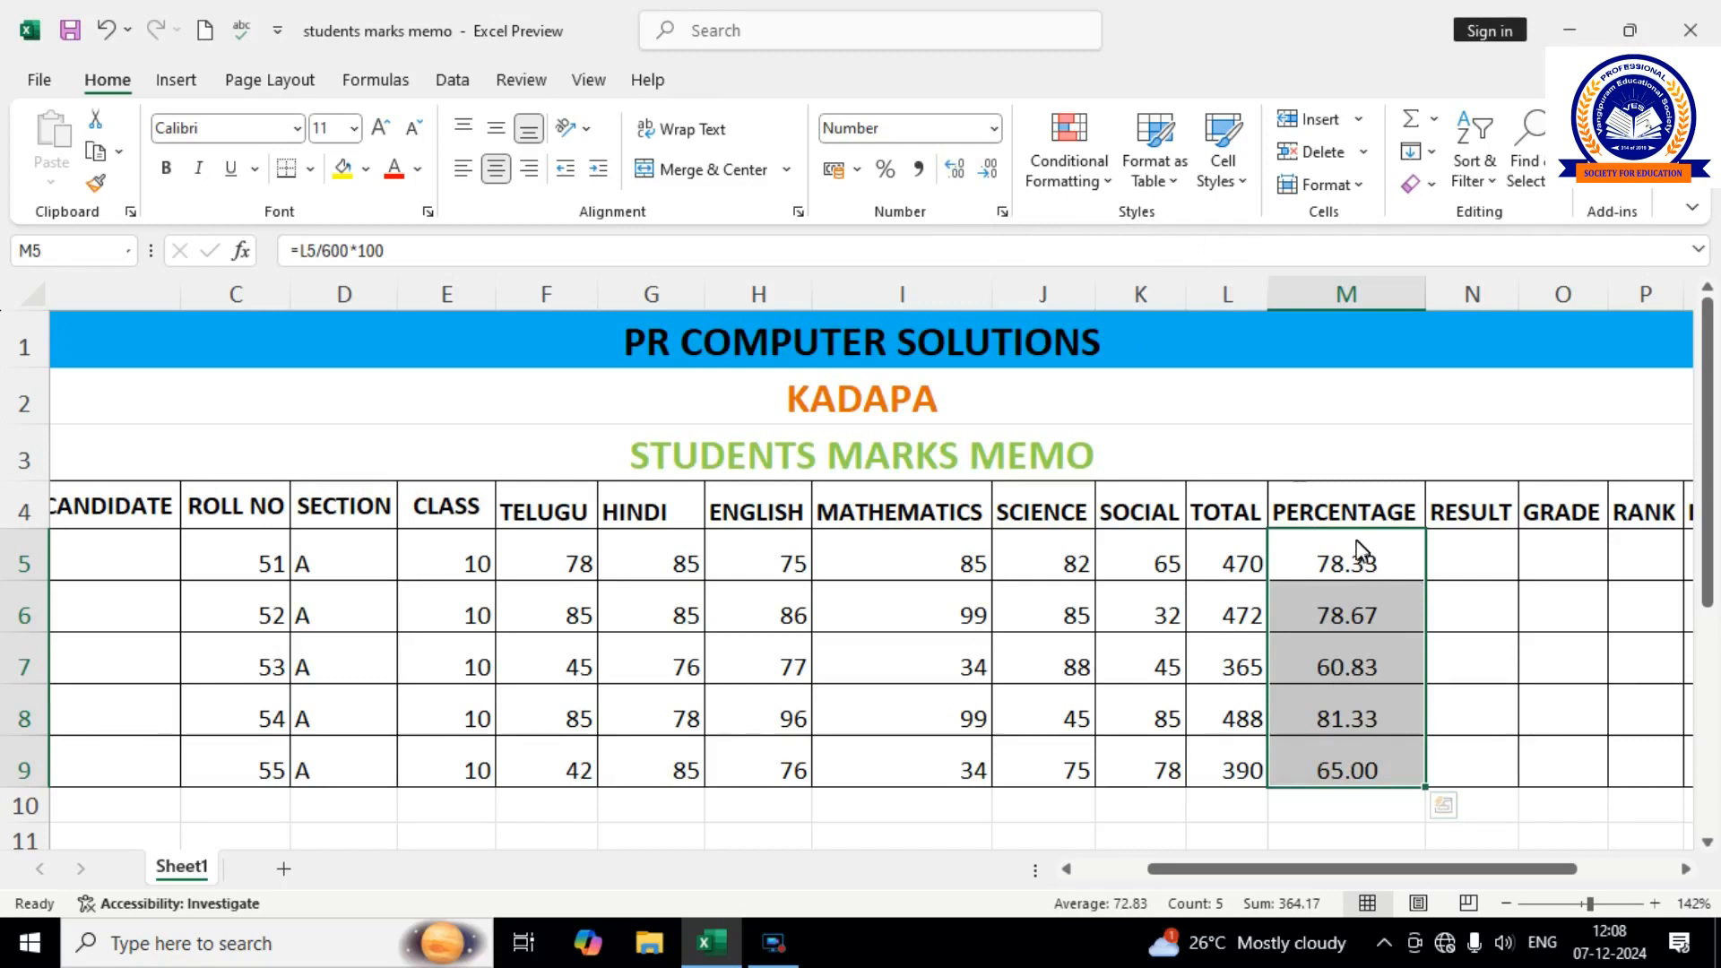
Reduce the percentages in M5:M9 to whole numbers, and restore them to two decimal places.
click(991, 172)
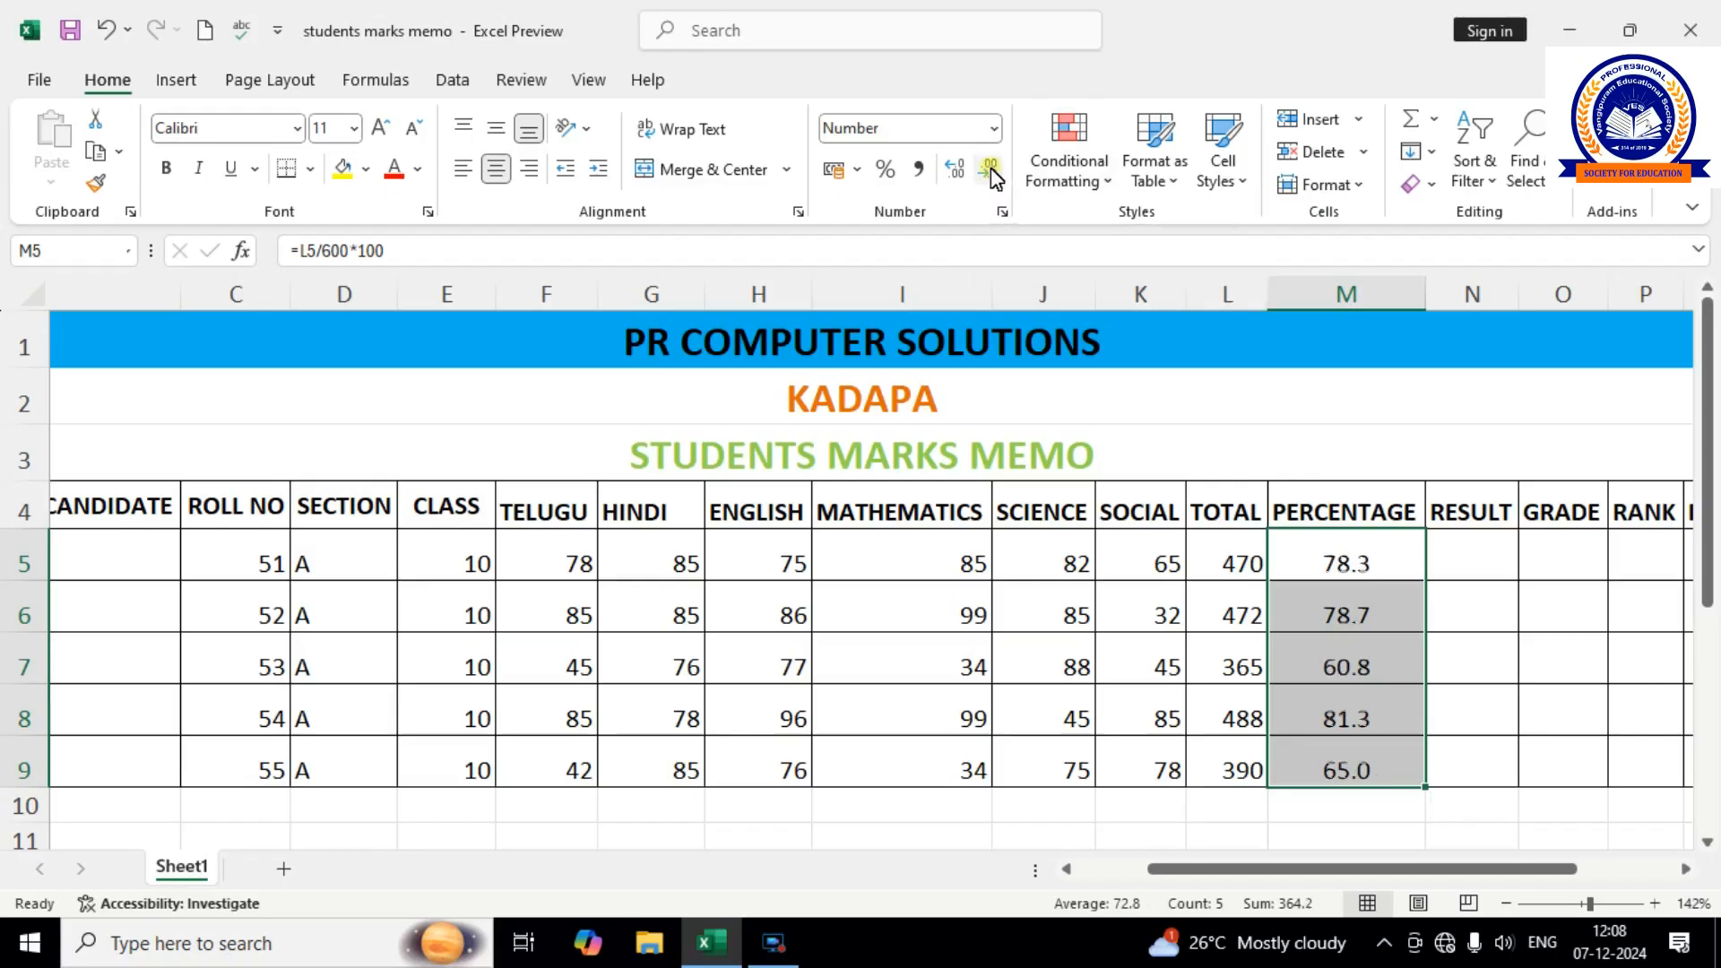
click(991, 172)
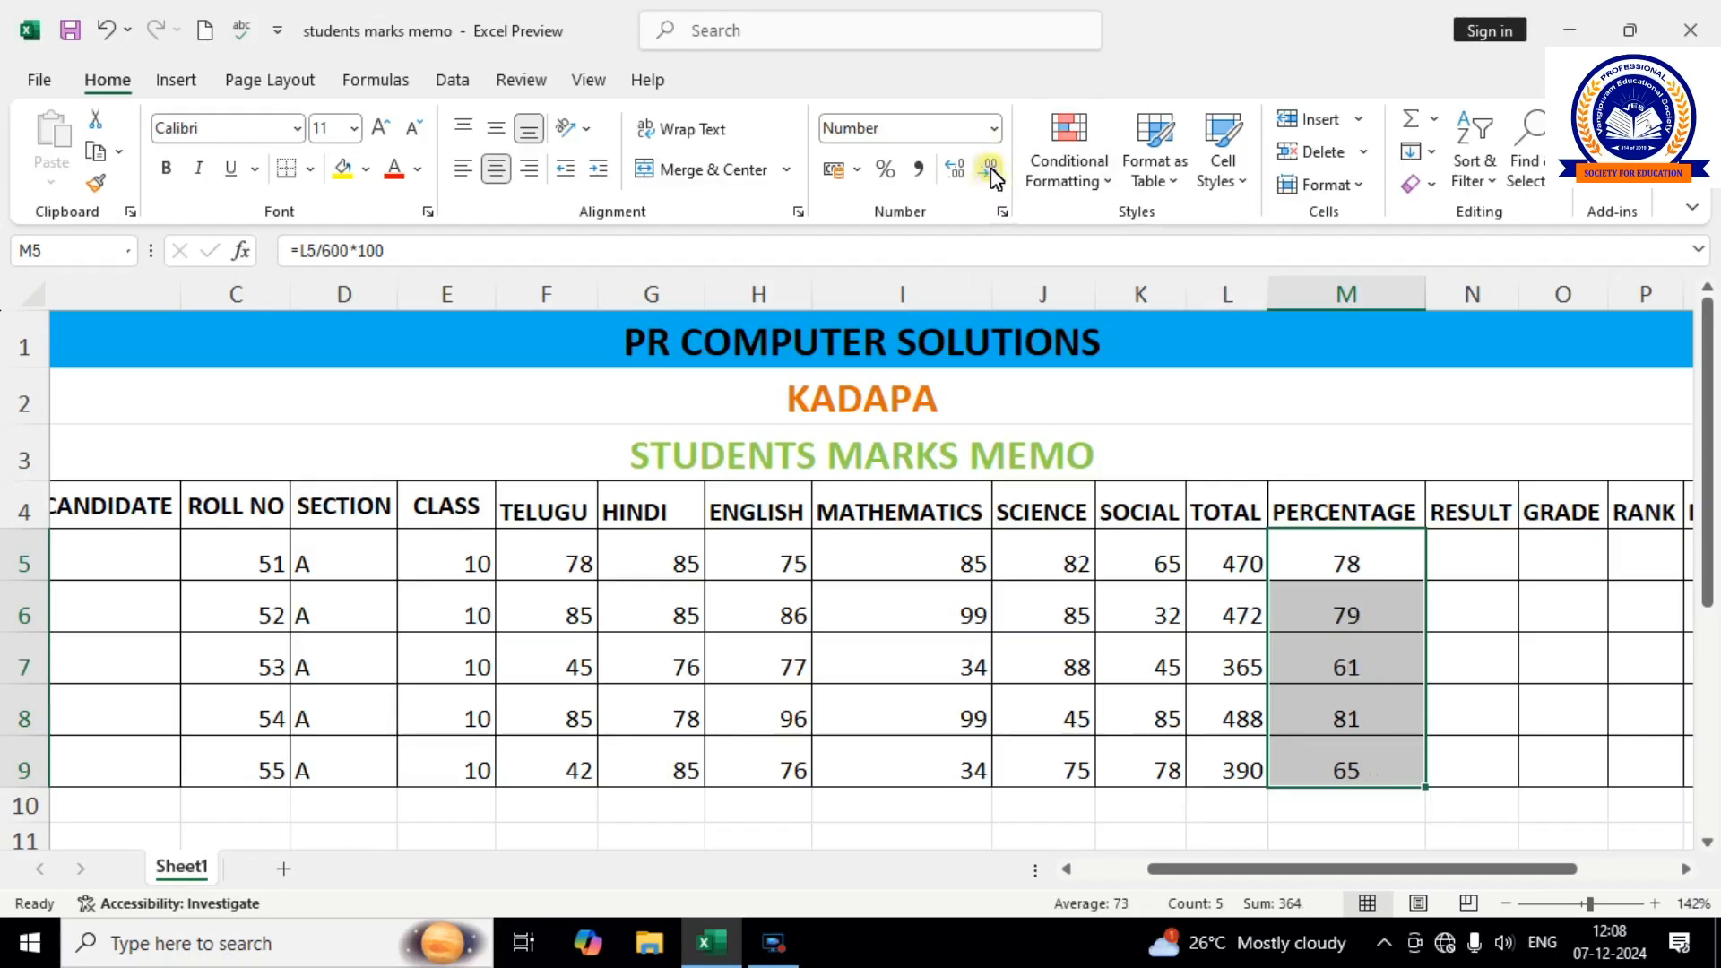
click(955, 170)
click(957, 171)
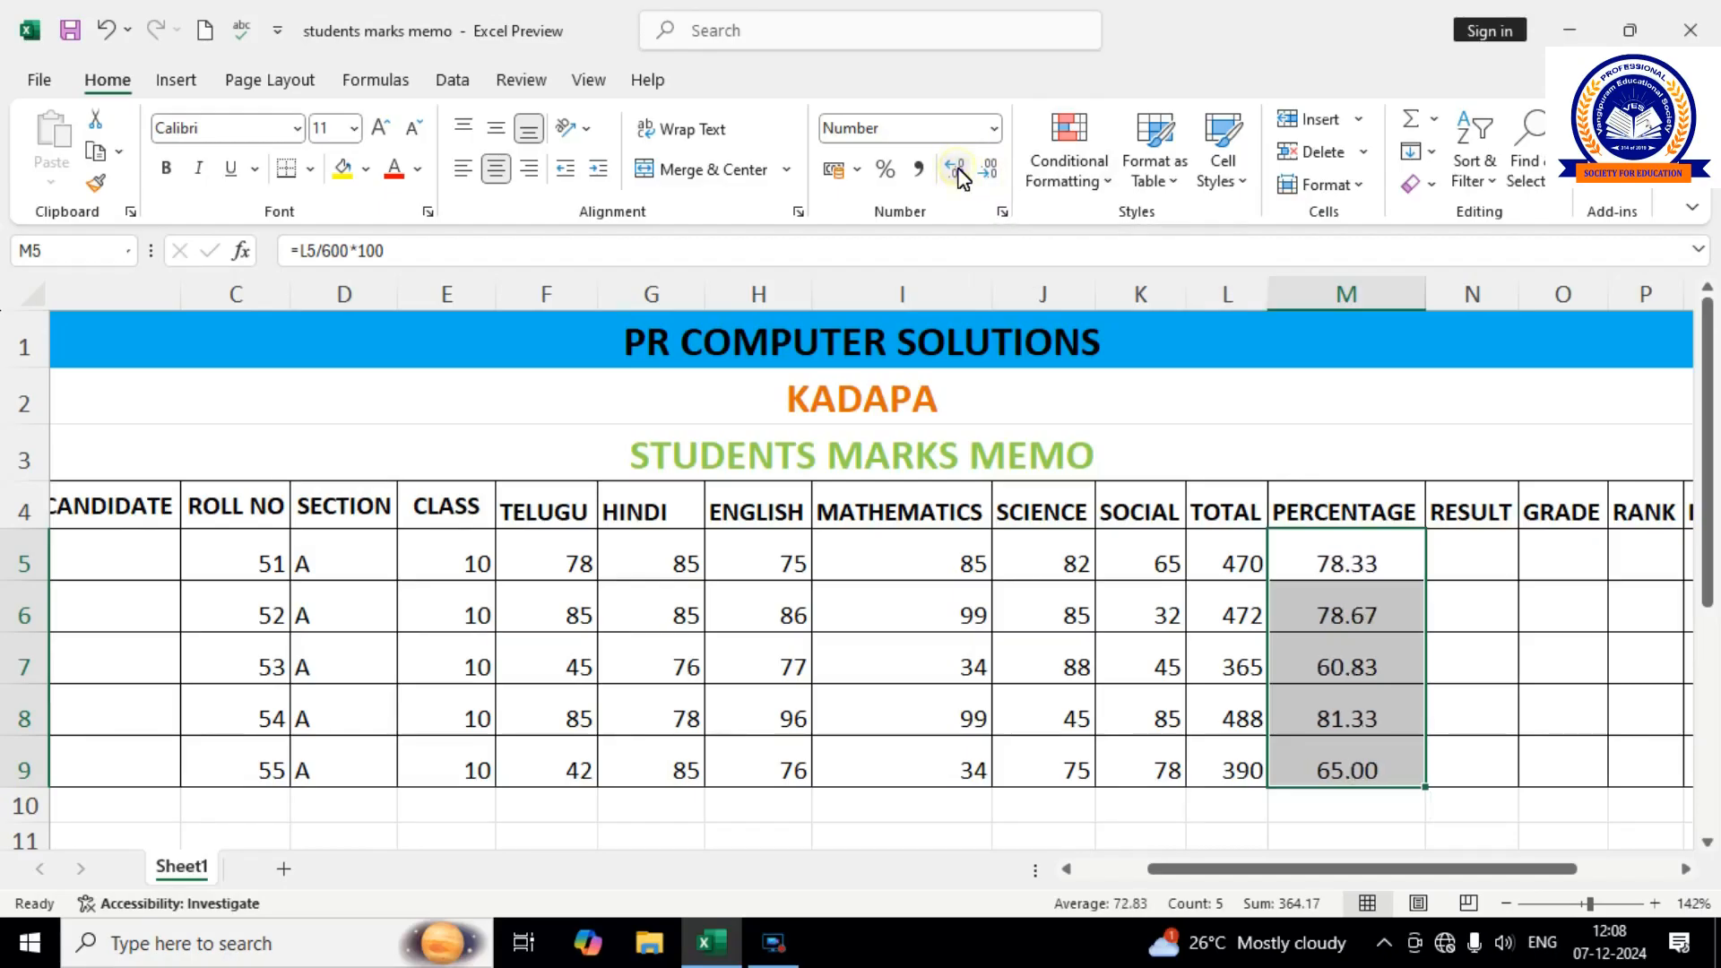
click(1463, 559)
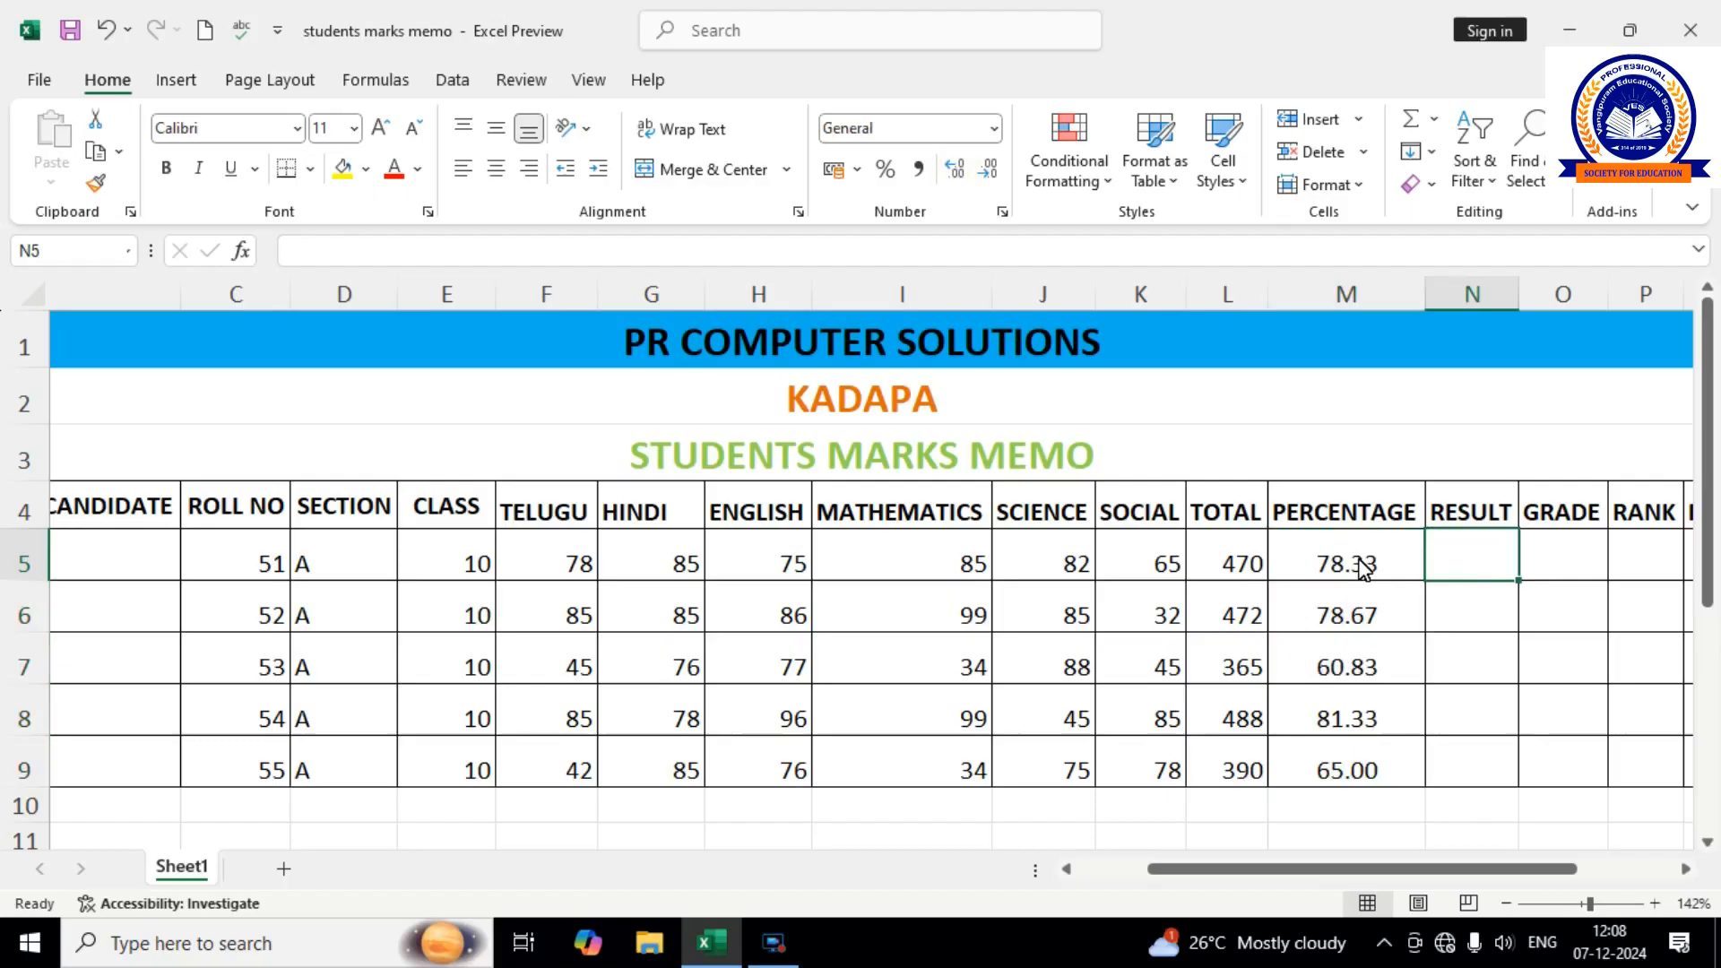
Replace the first student's total in L5 with =SUM(F5:K5) and fill it down through L9.
click(1241, 565)
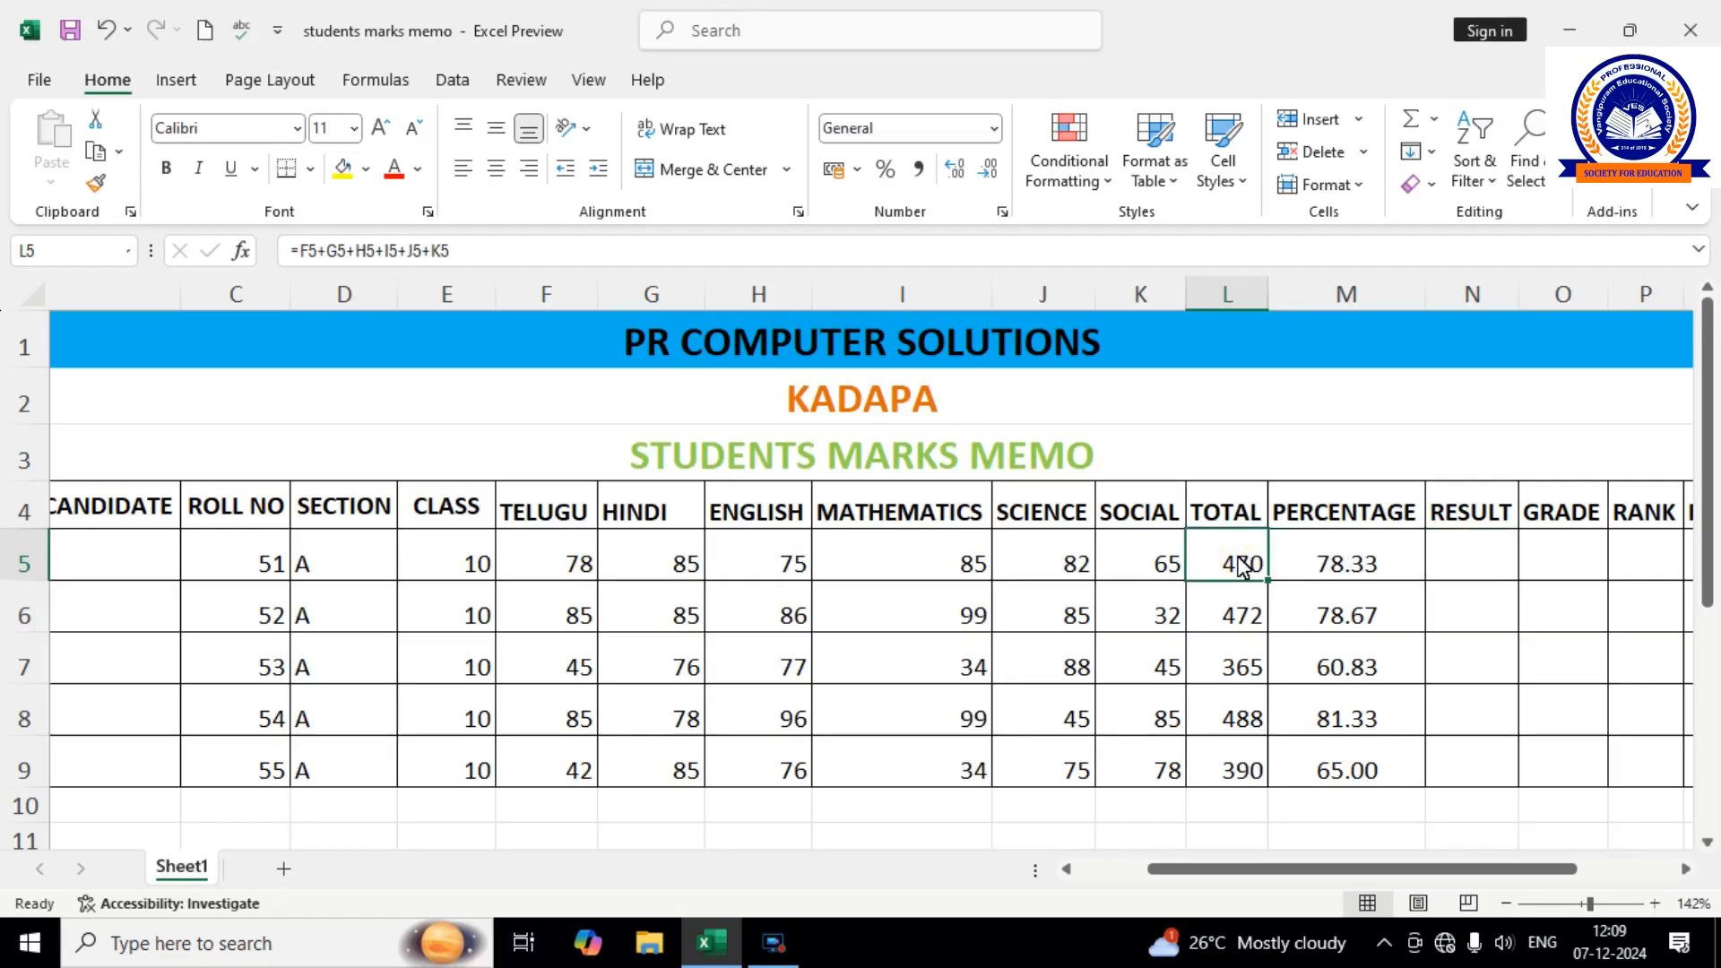
click(1409, 126)
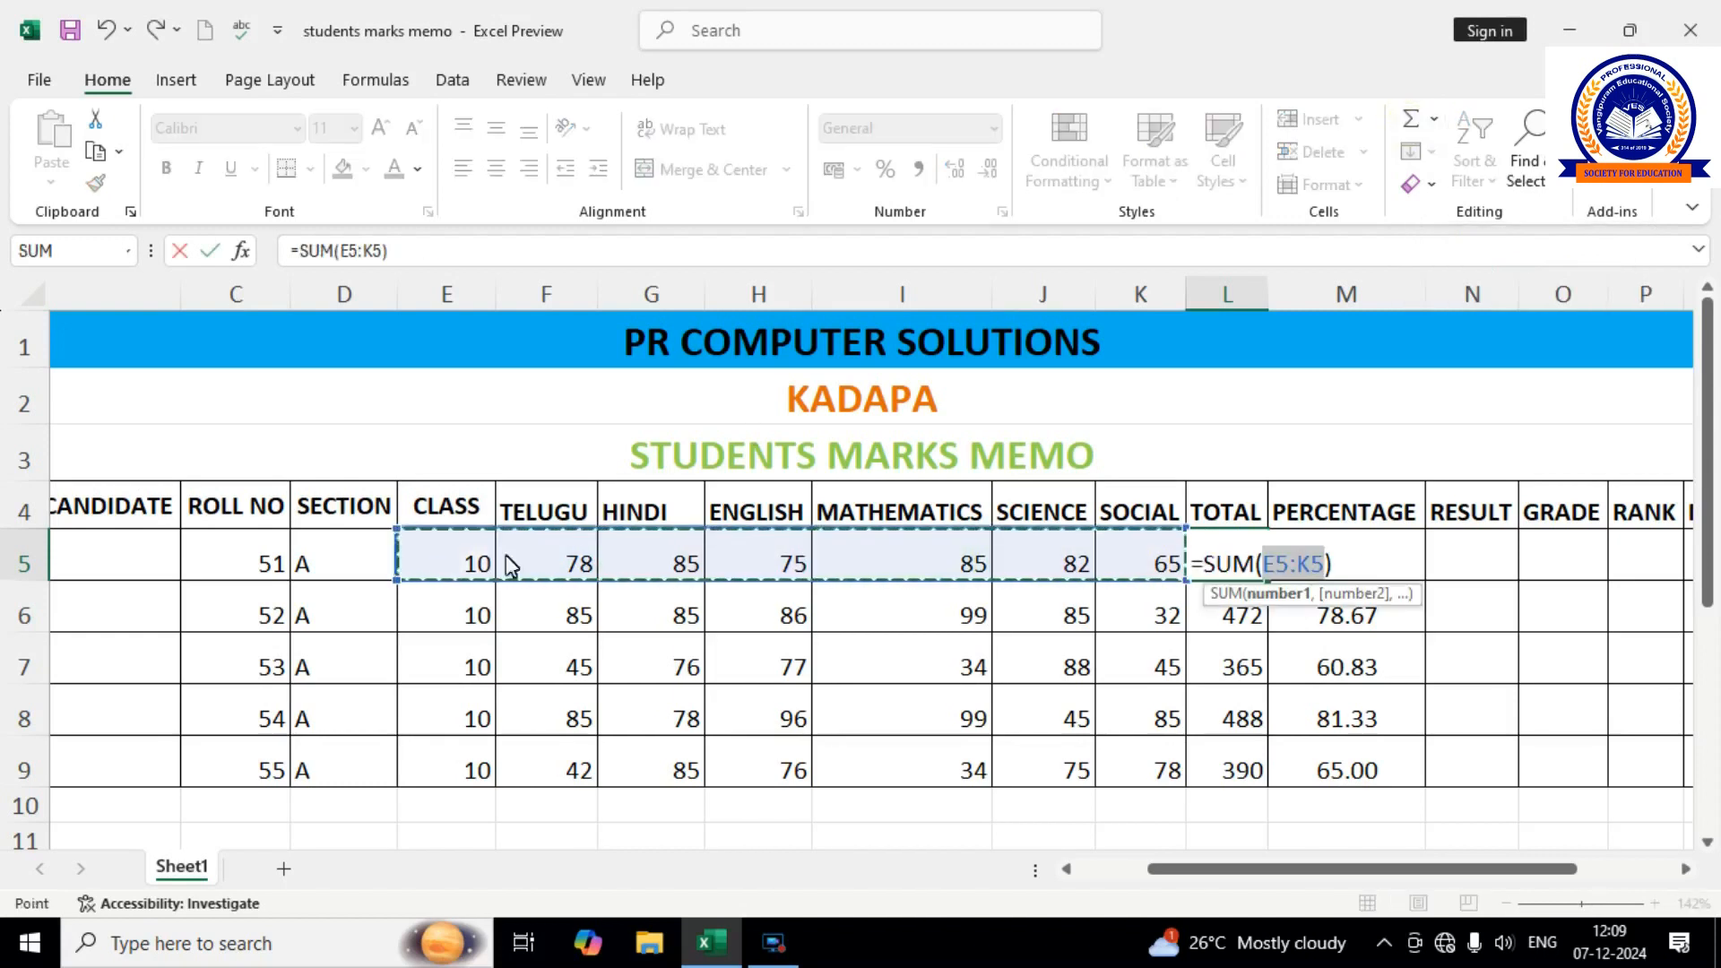
drag(556, 567, 1121, 561)
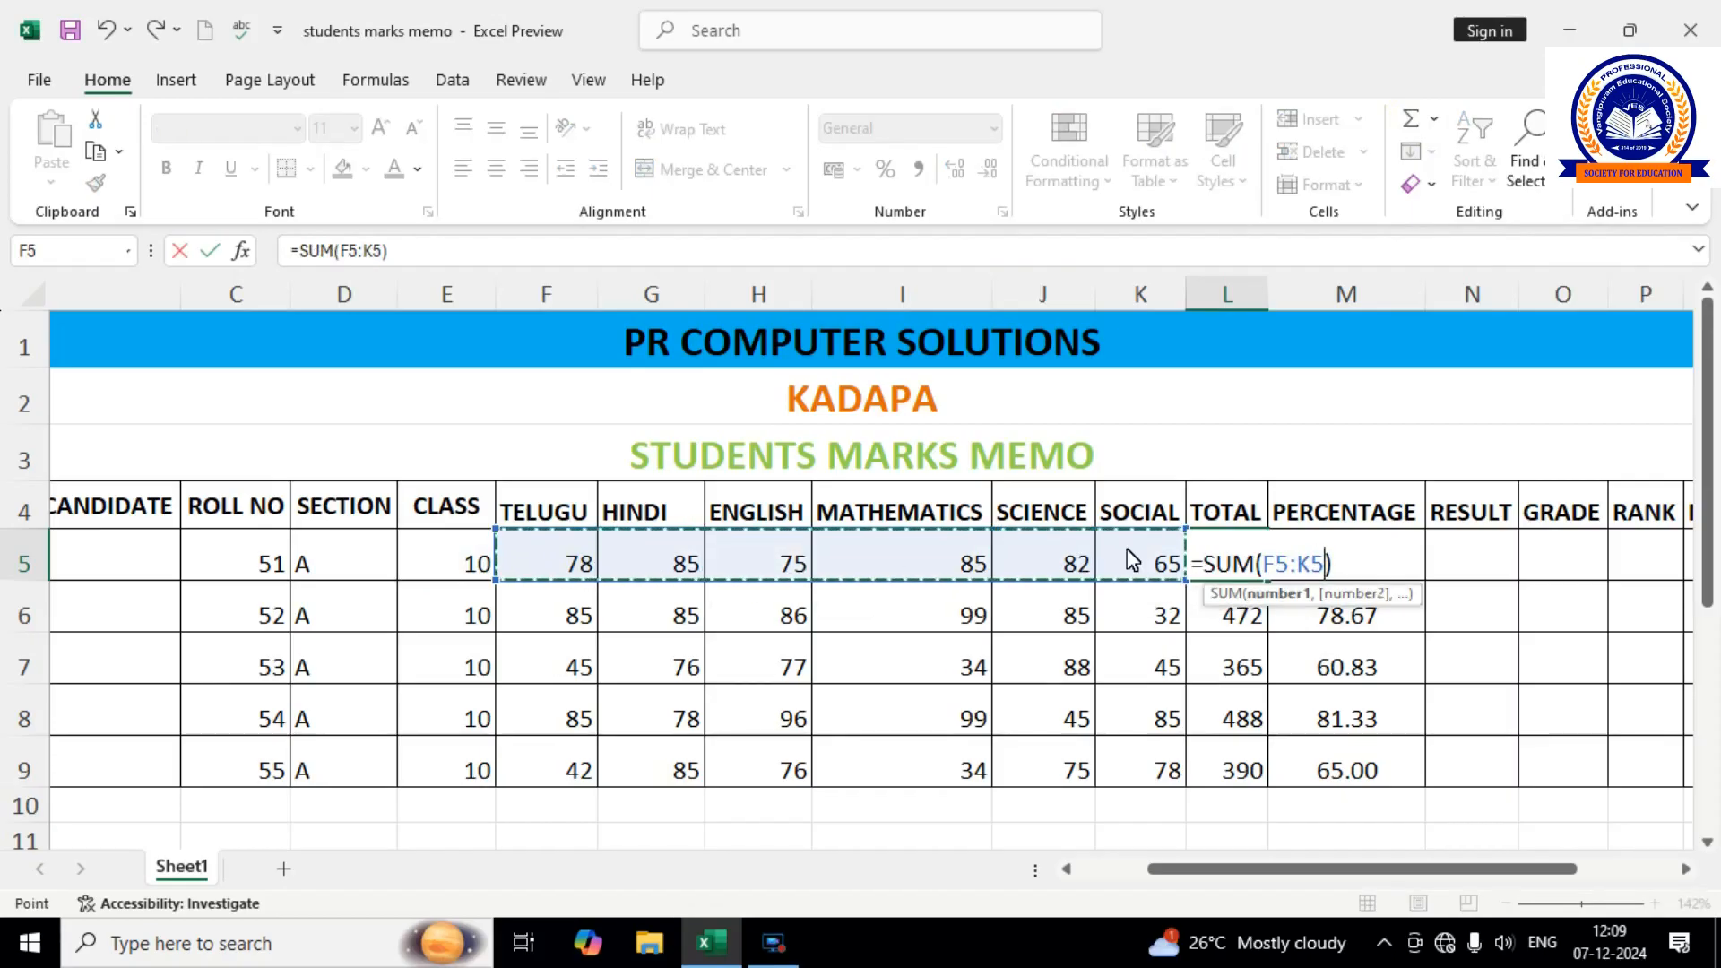
key(Return)
click(1238, 564)
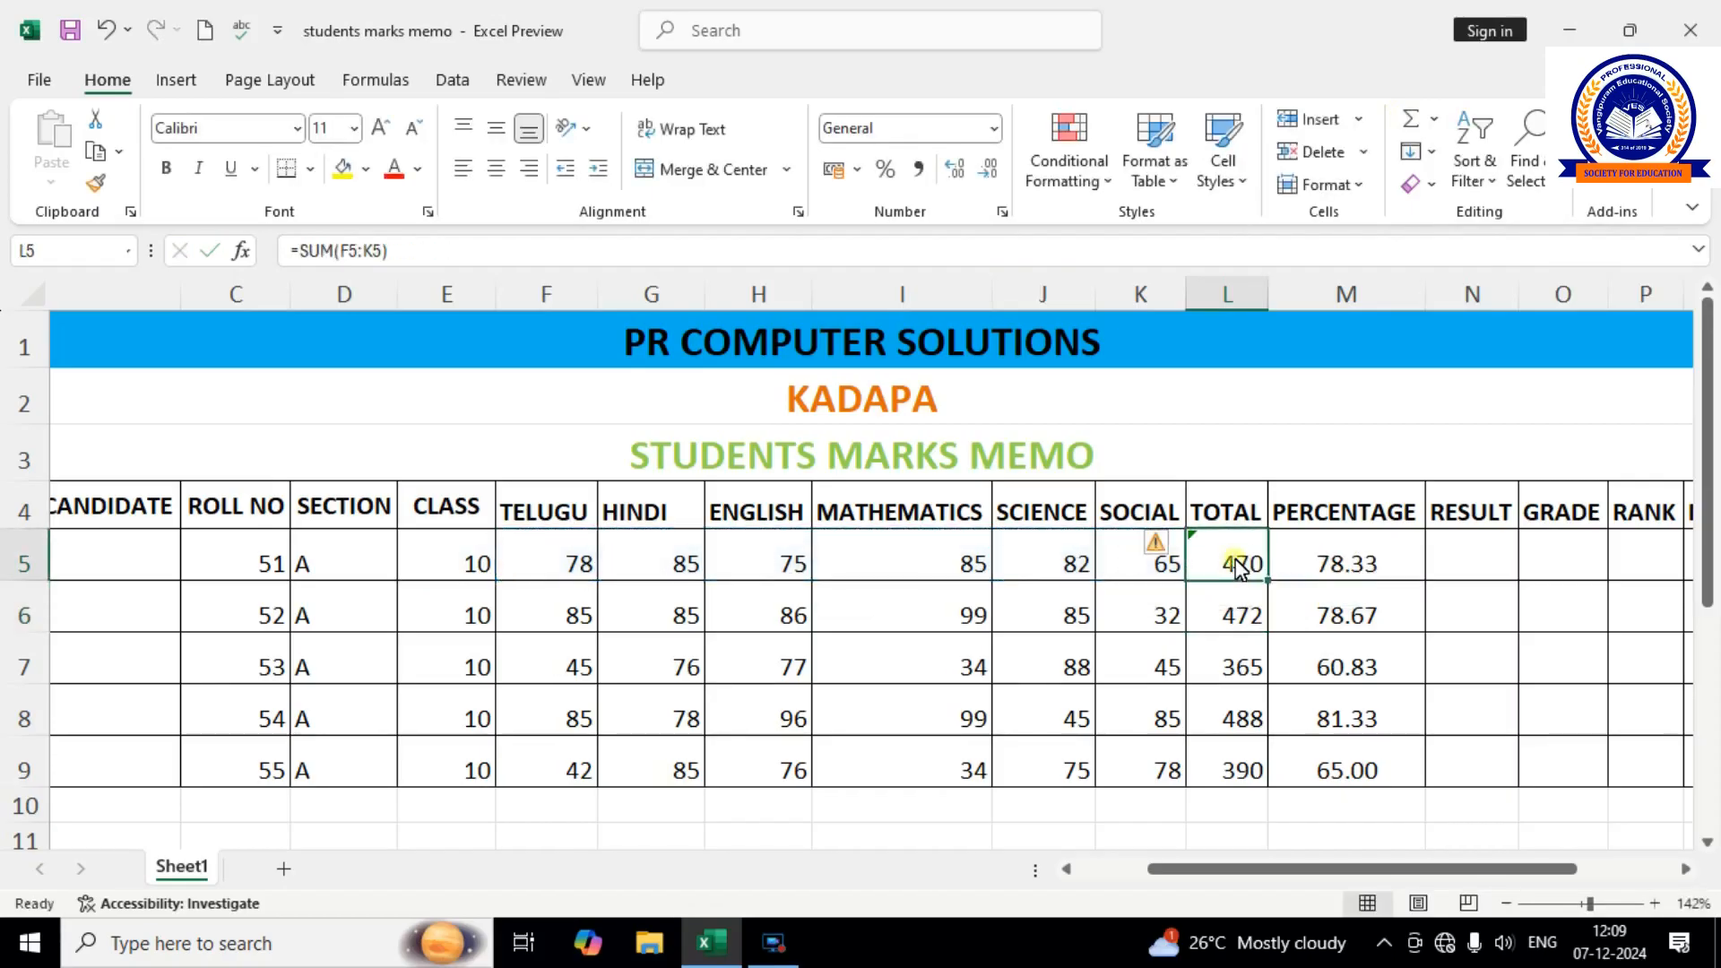
drag(1269, 581, 1244, 772)
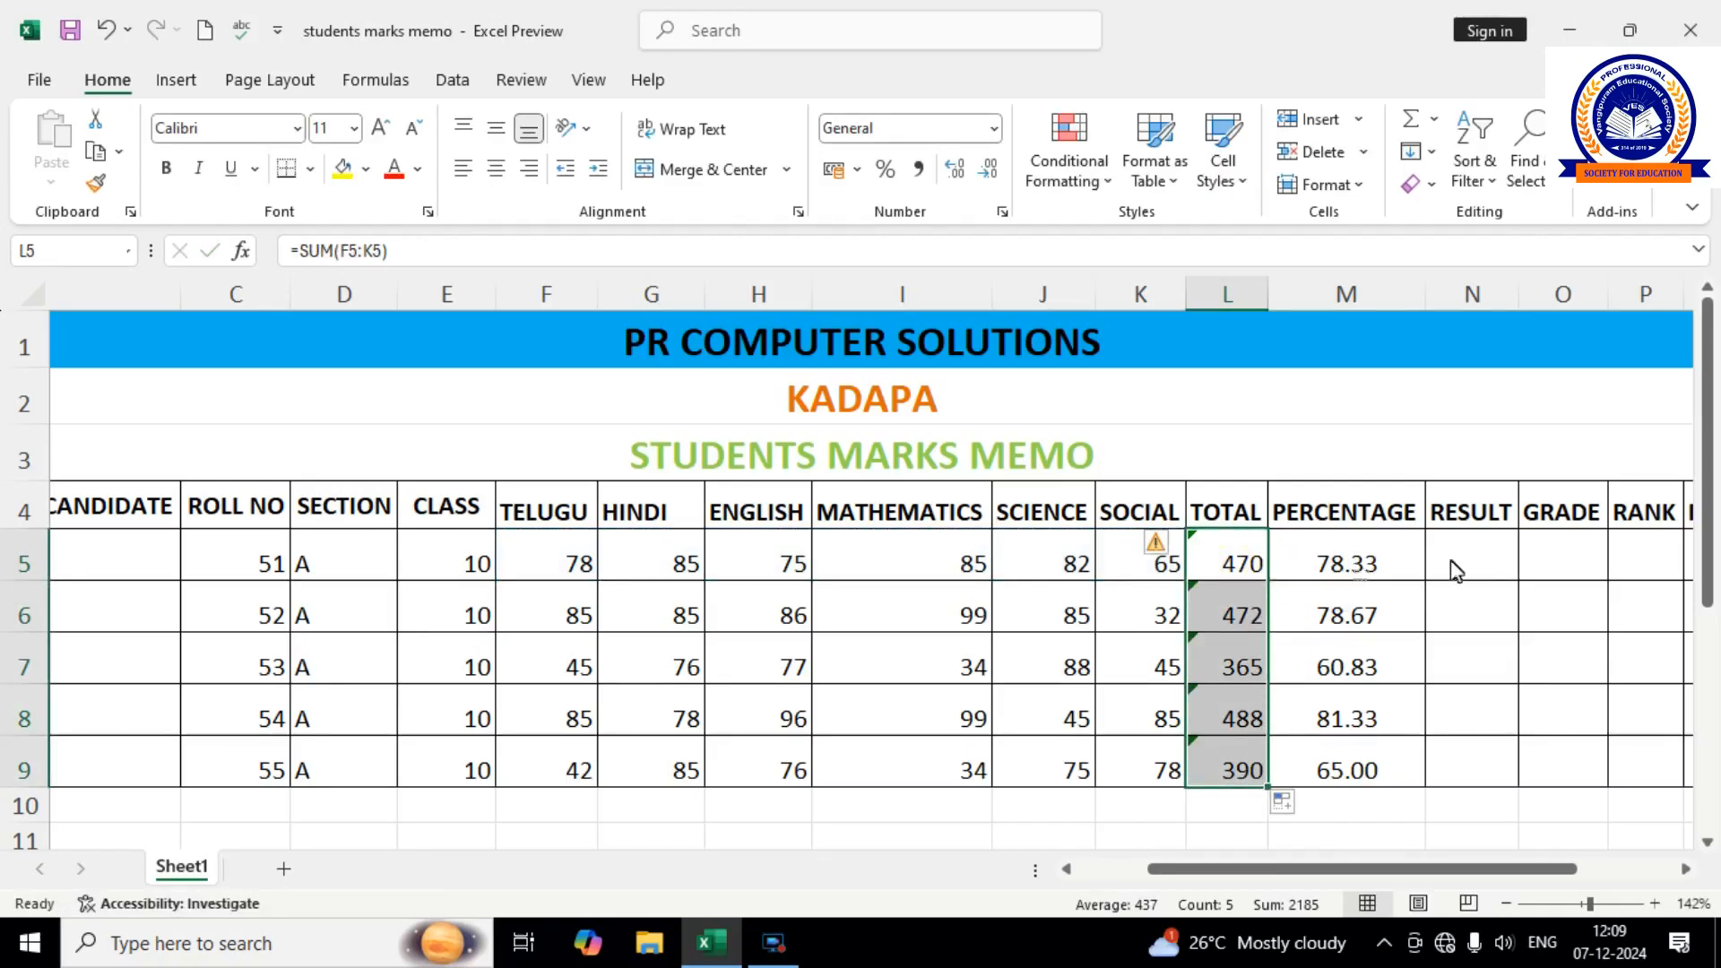
Start a formula for the first student's result in N5.
click(1490, 568)
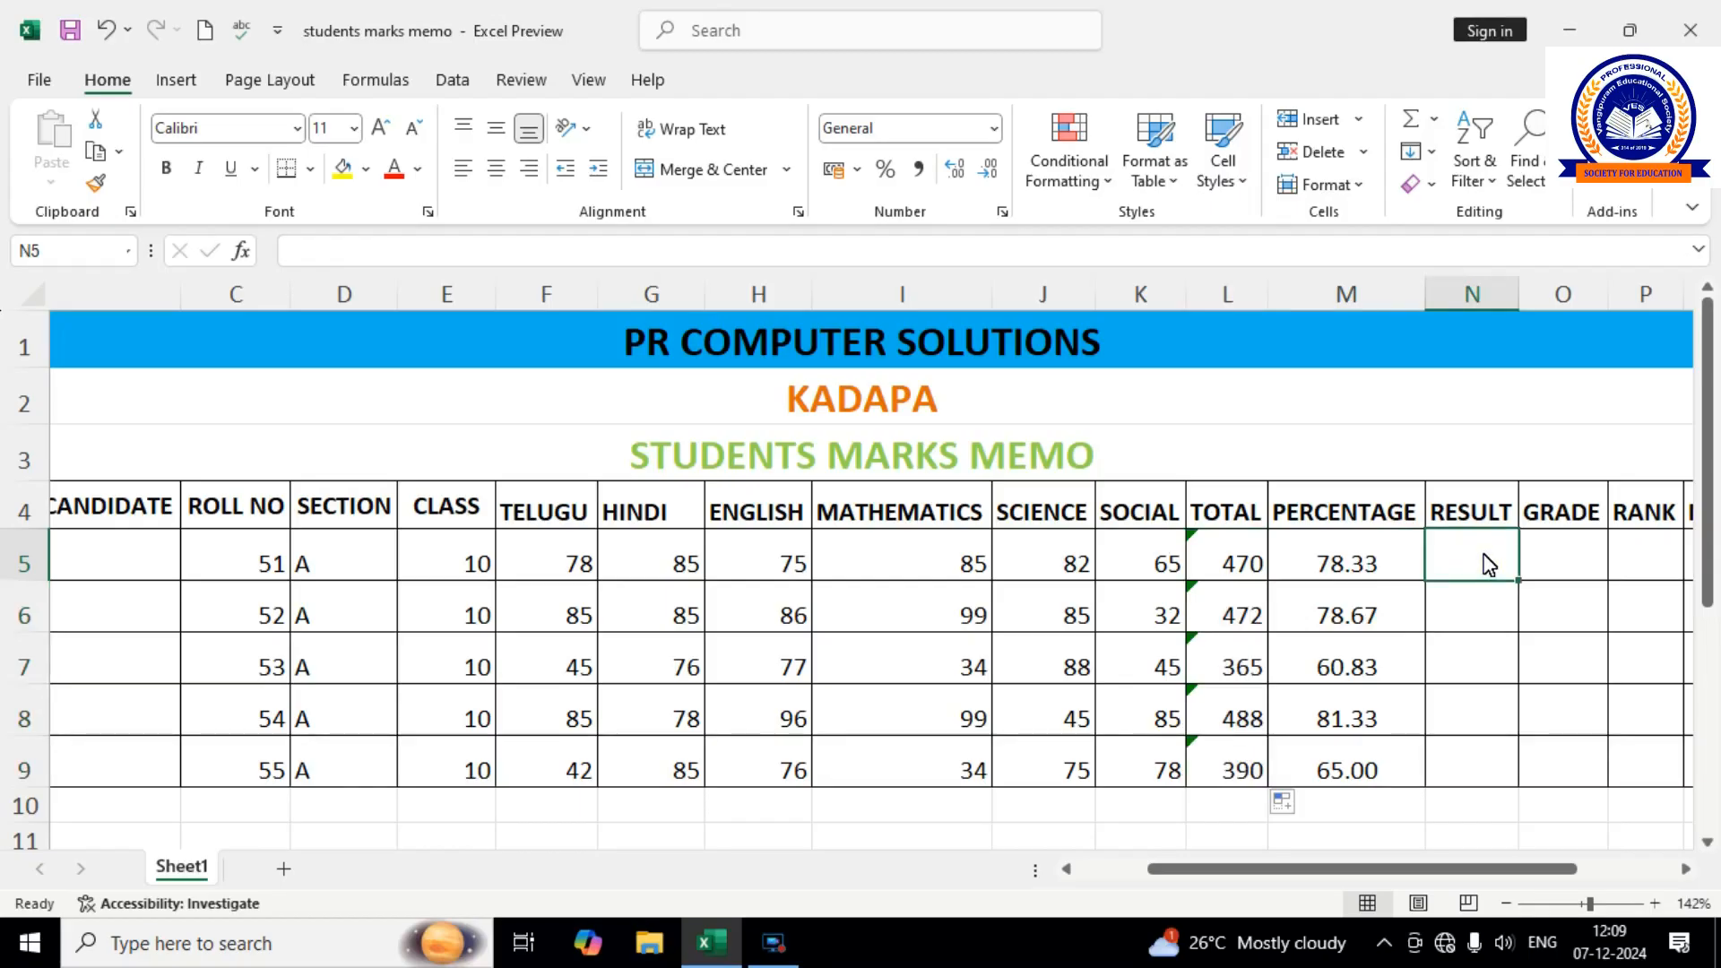
text(=)
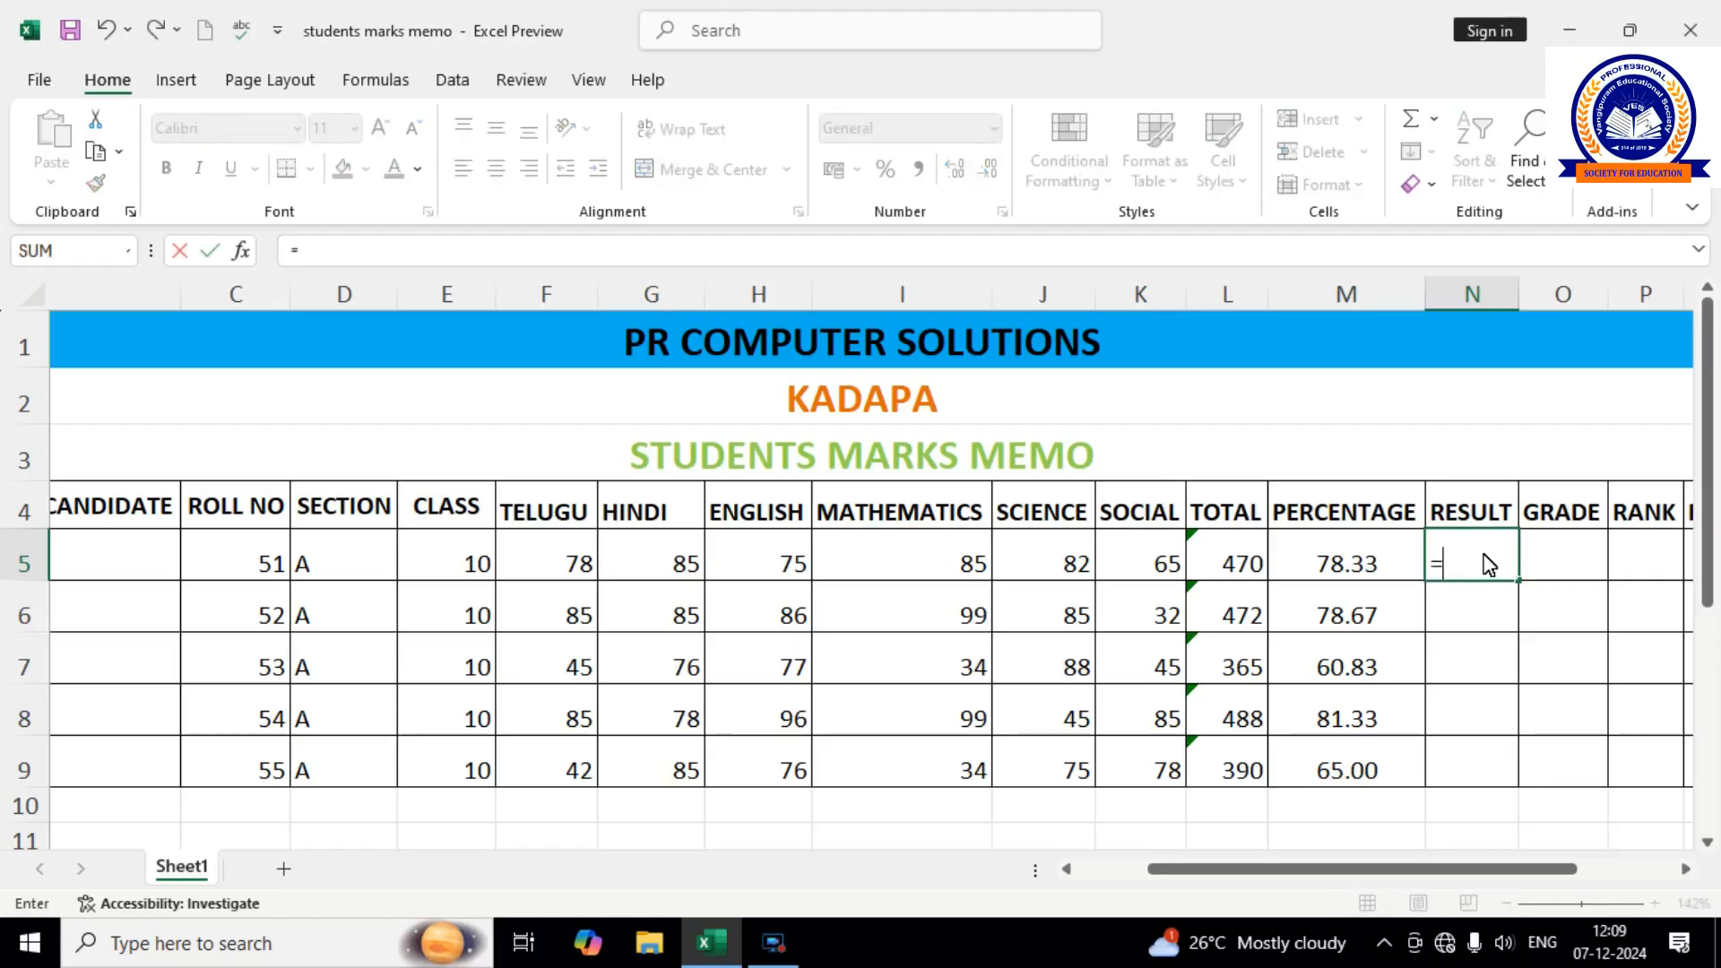
text(if)
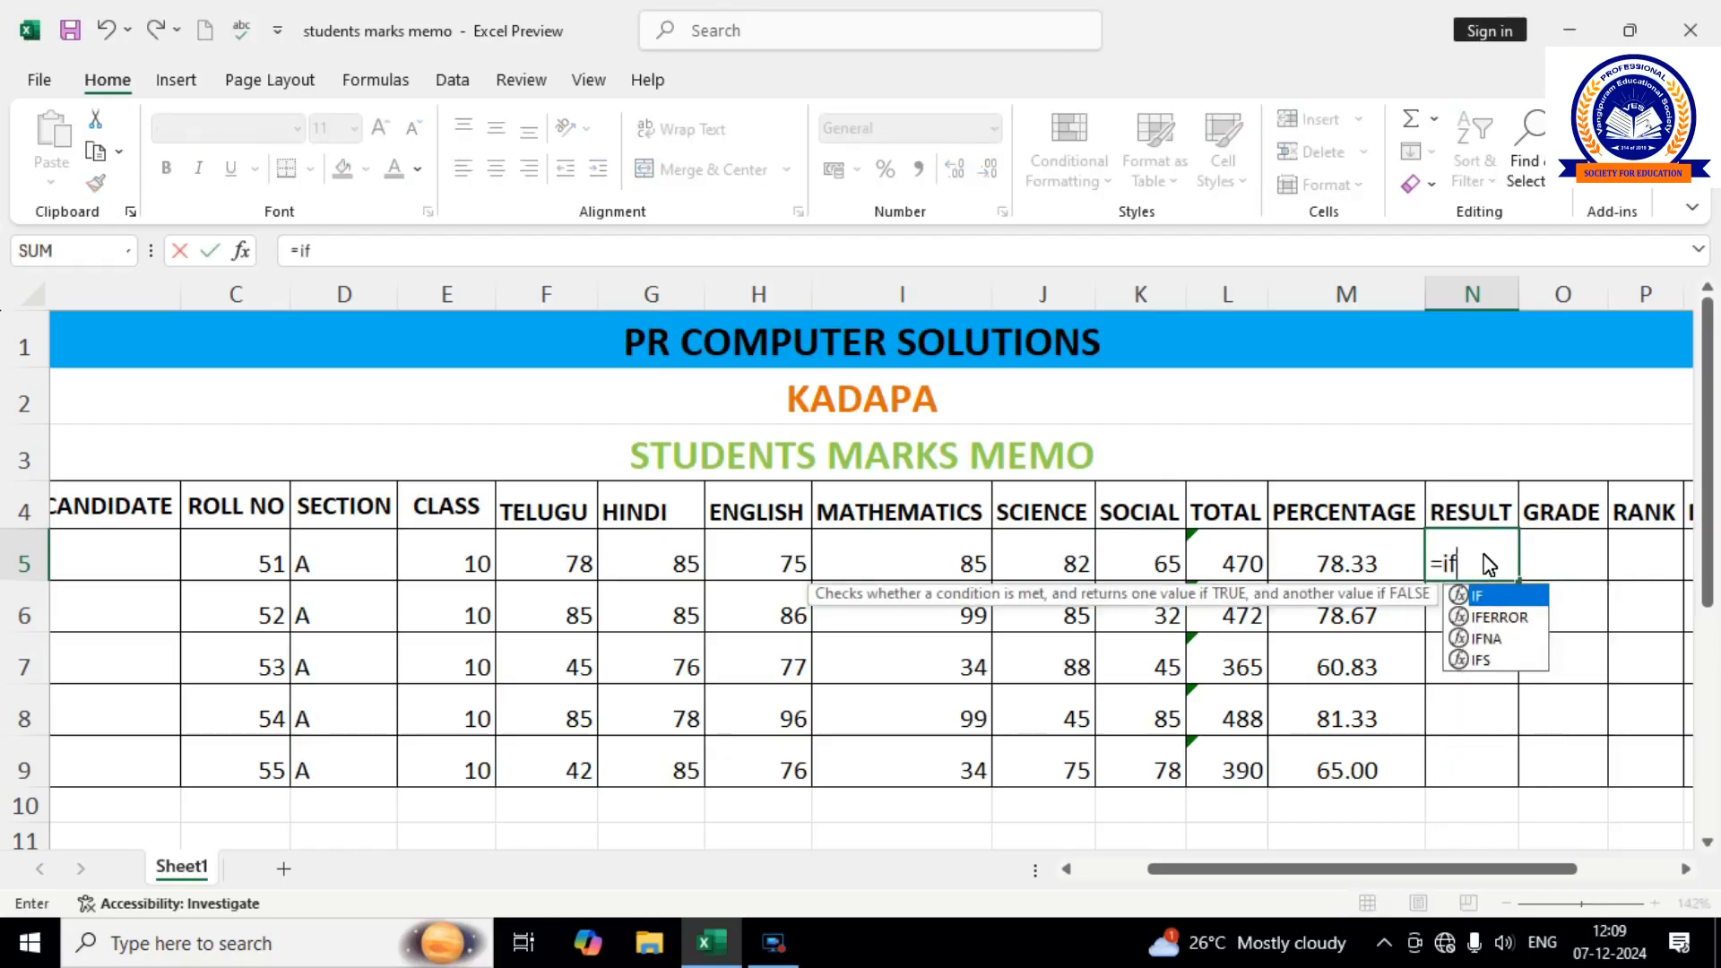
text(()
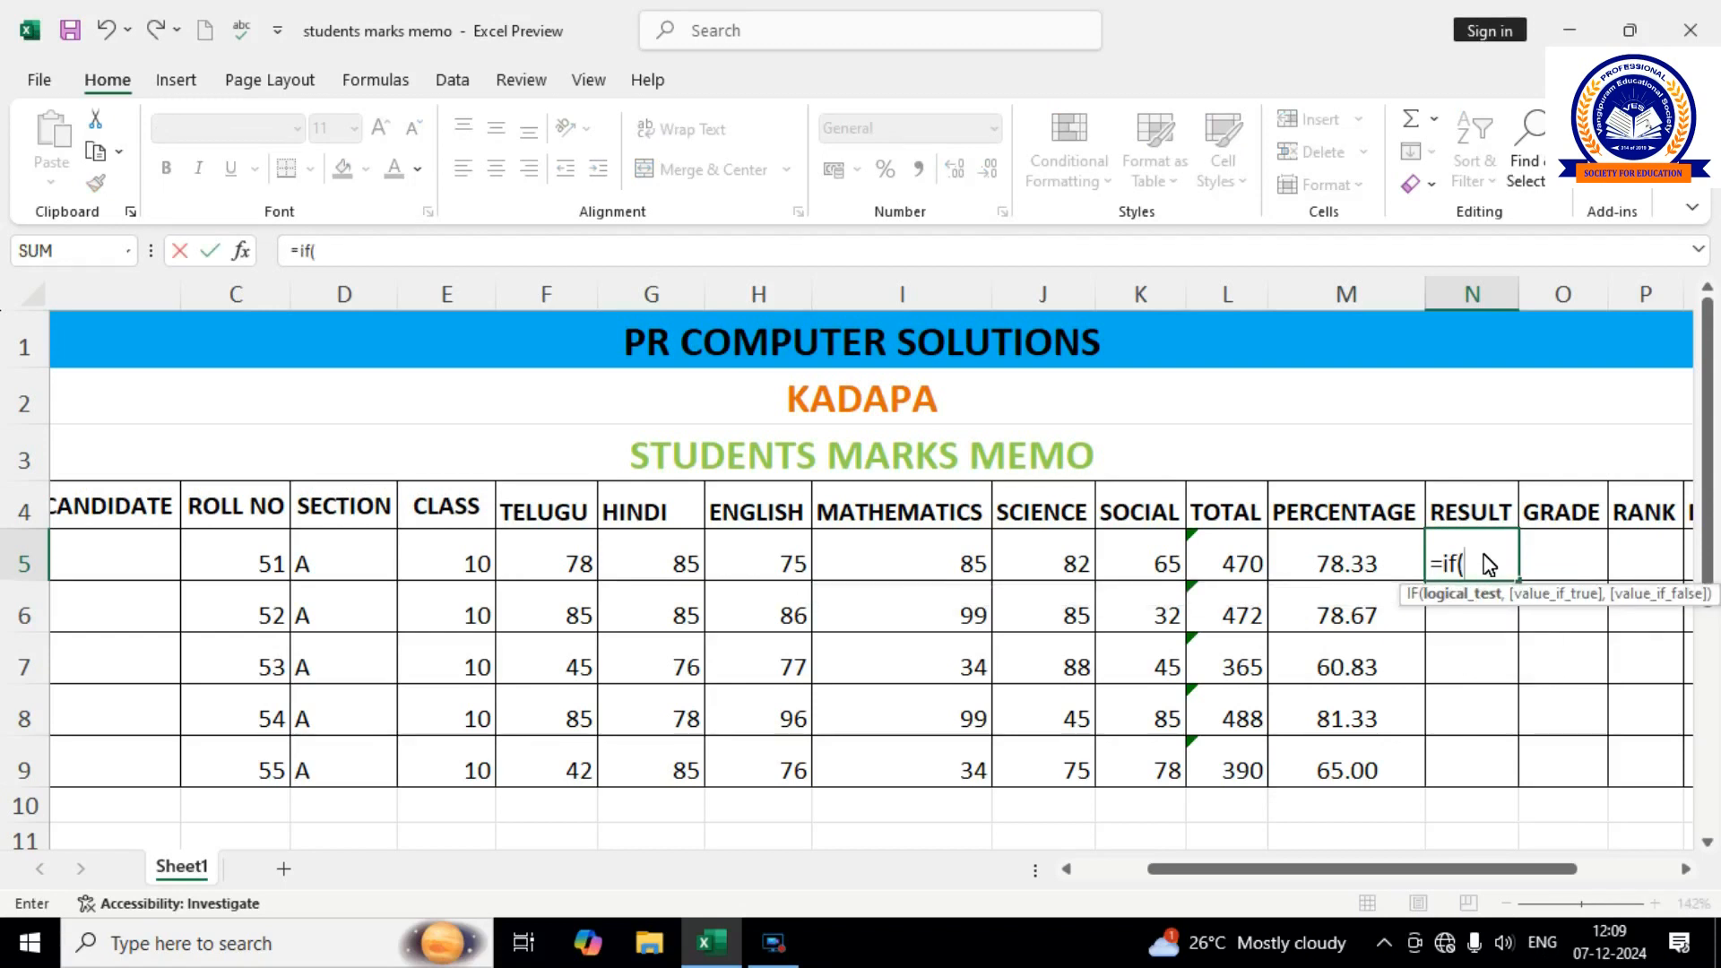
text(and)
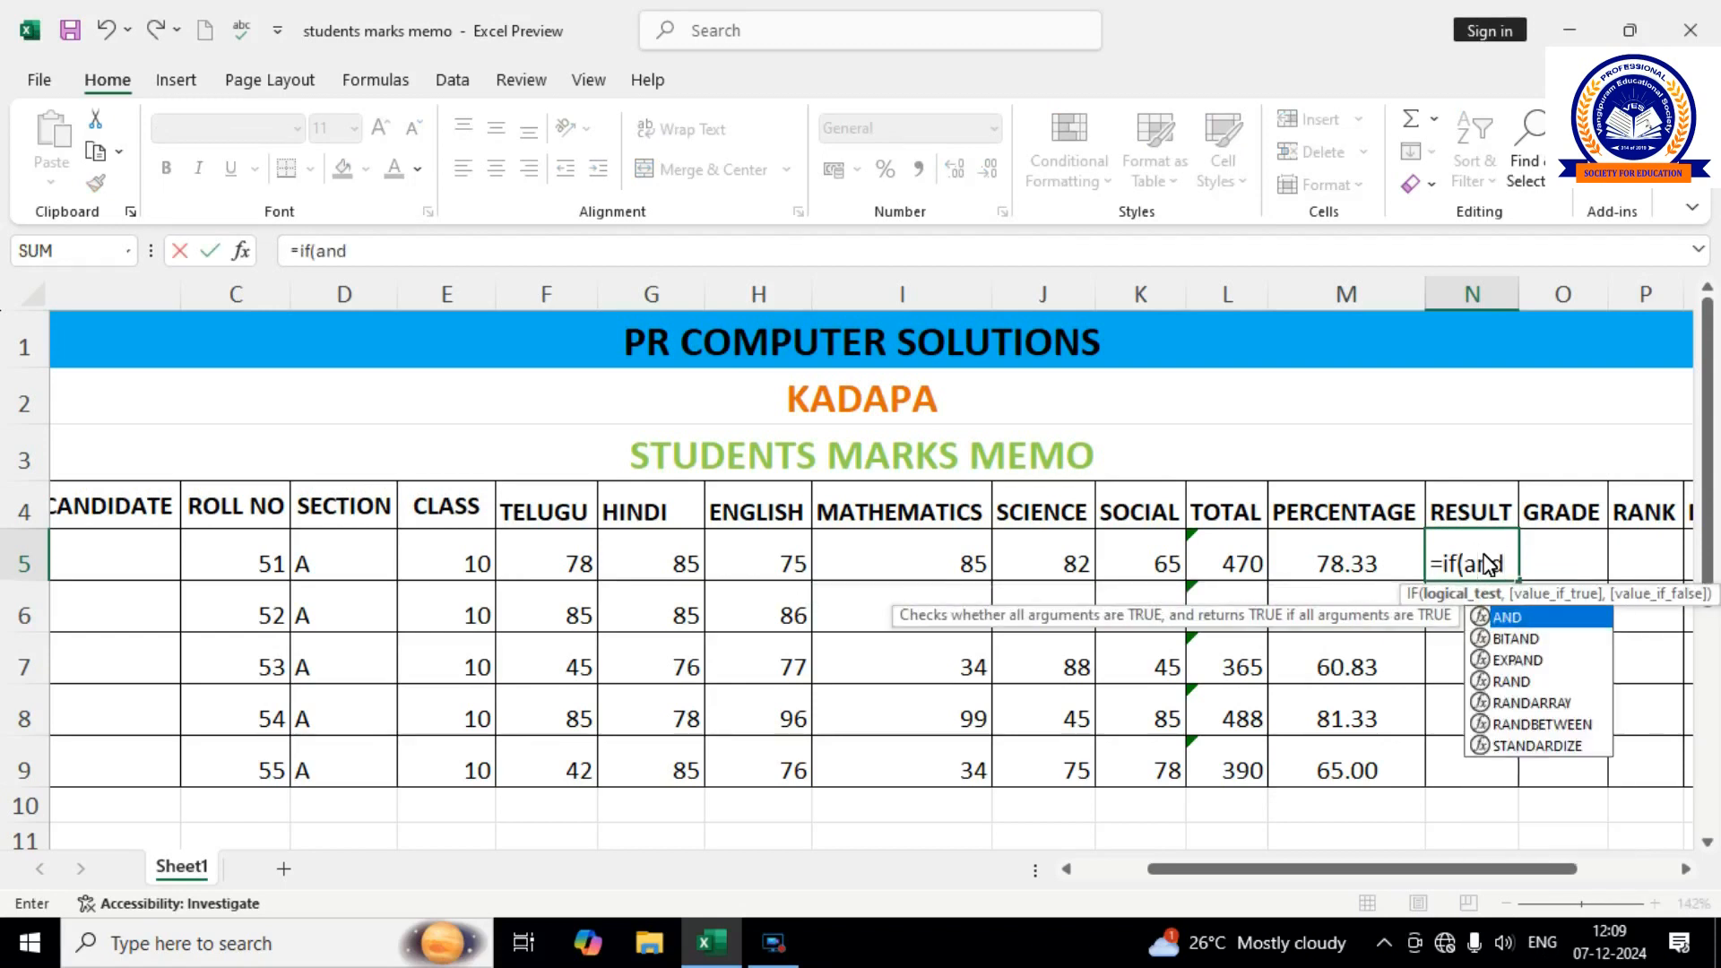
key(BackSpace)
key(BackSpace)
key(BackSpace)
key(BackSpace)
key(BackSpace)
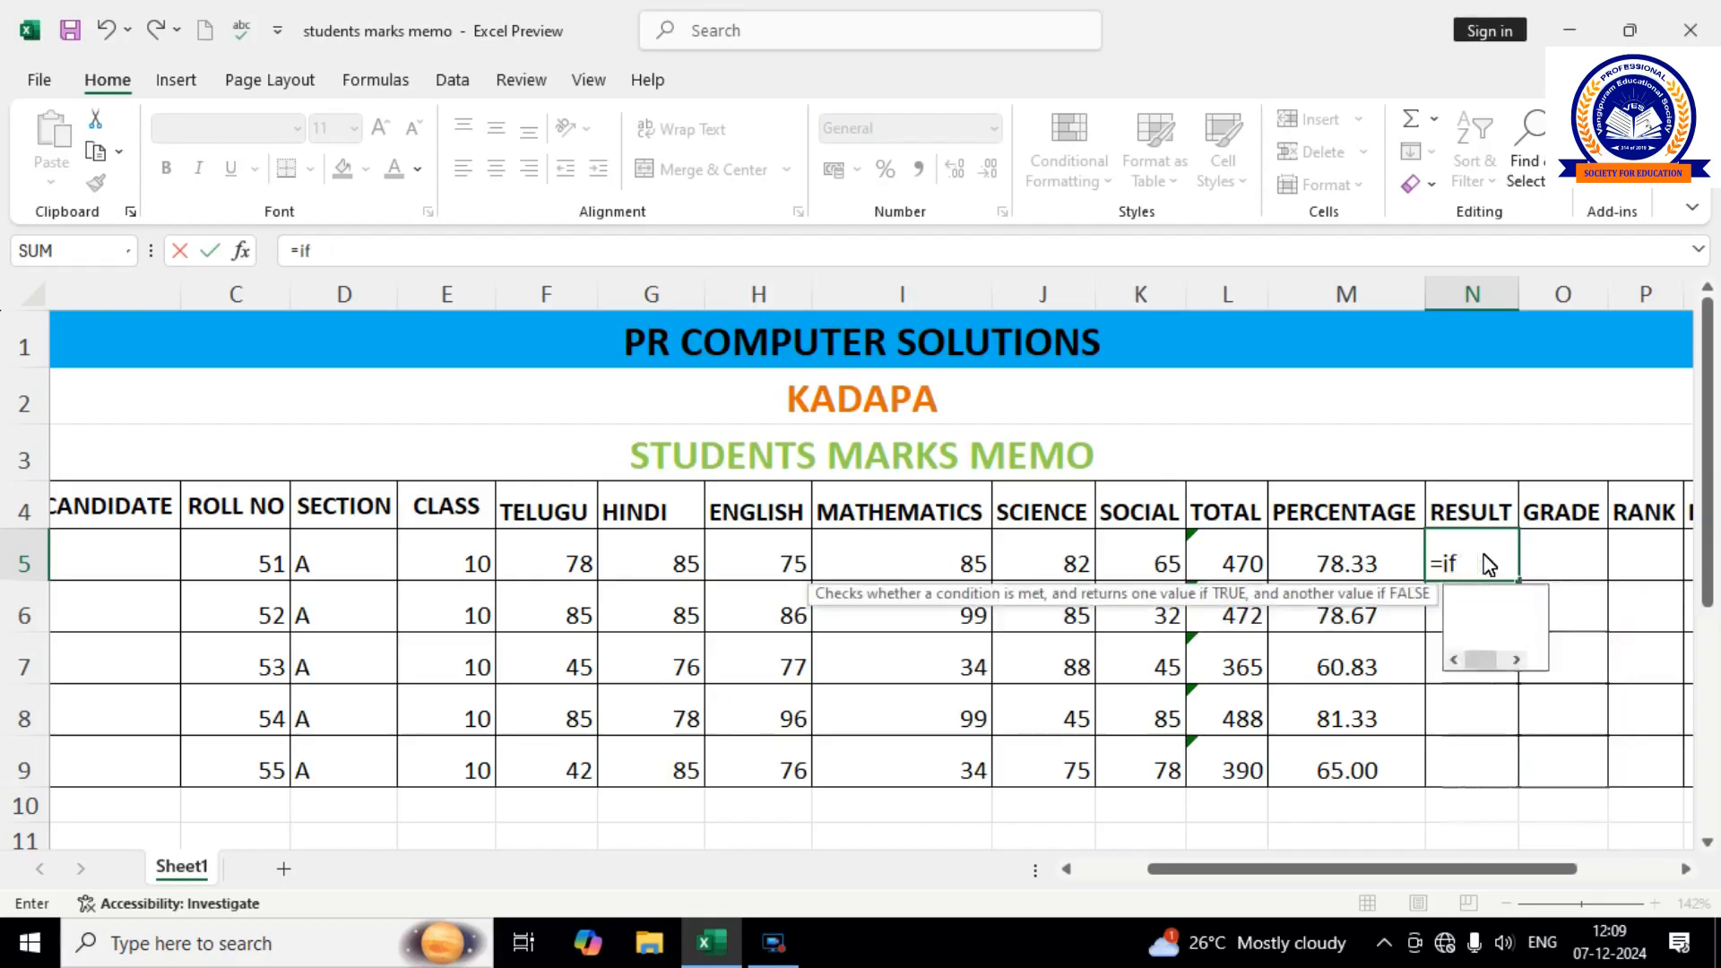
key(BackSpace)
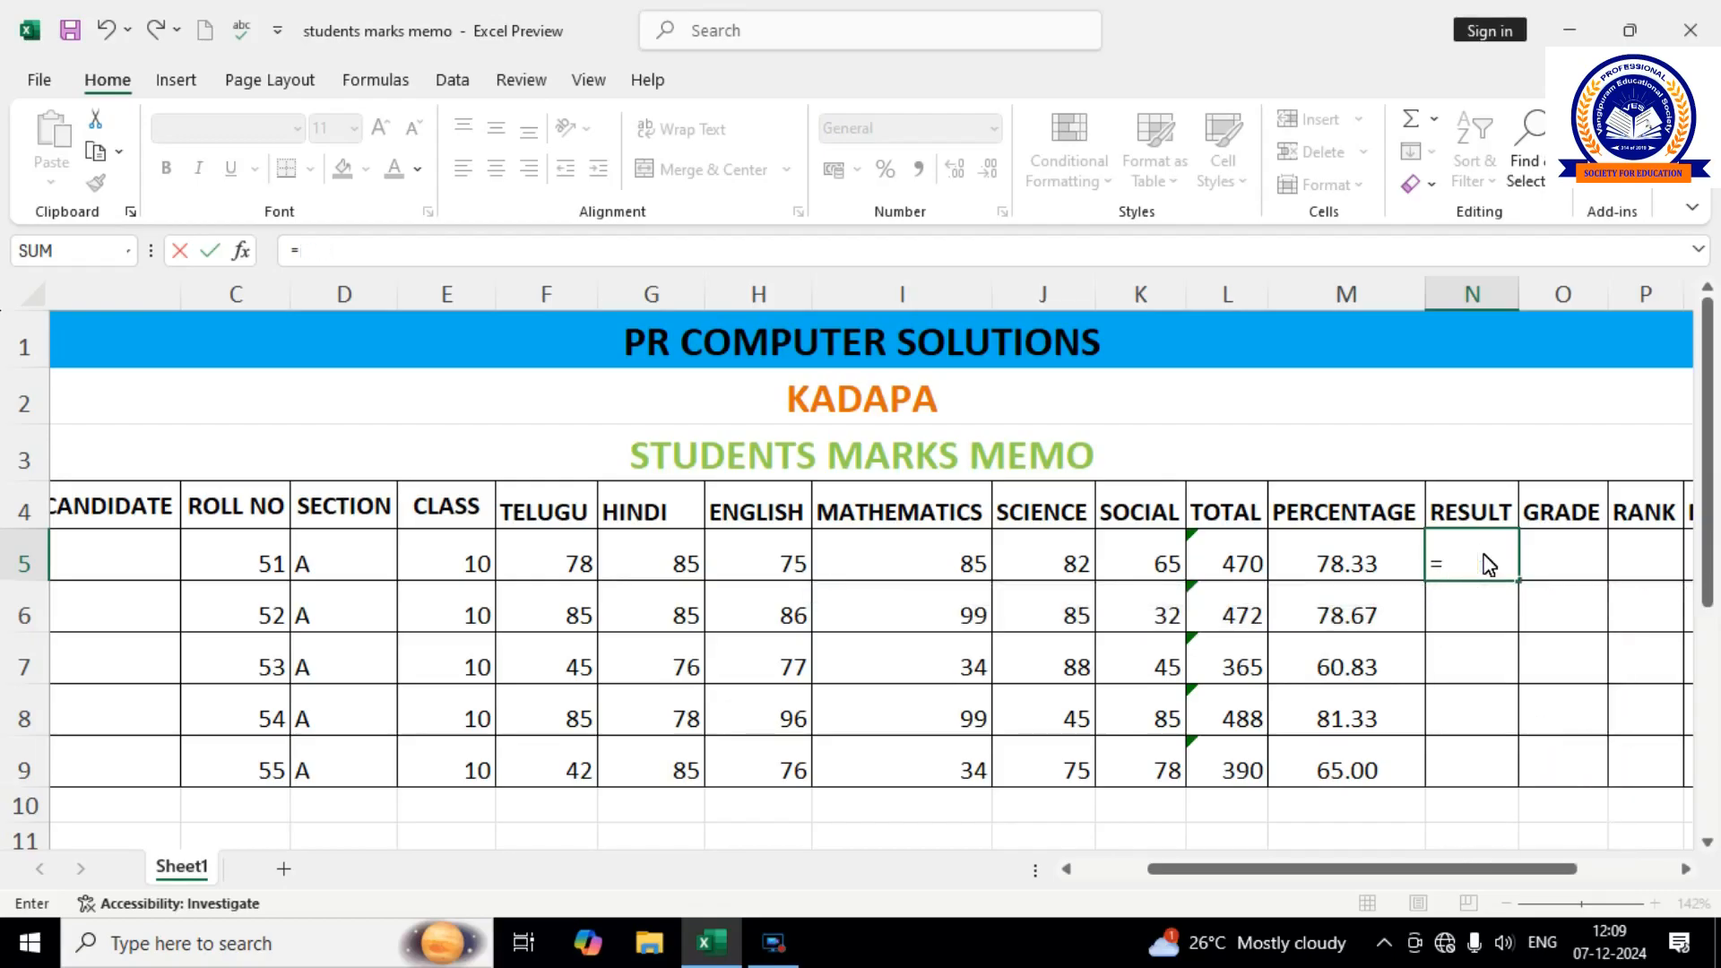
Continue the N5 result formula with IF(AND(L5>200, as the check on the total marks.
text(IF)
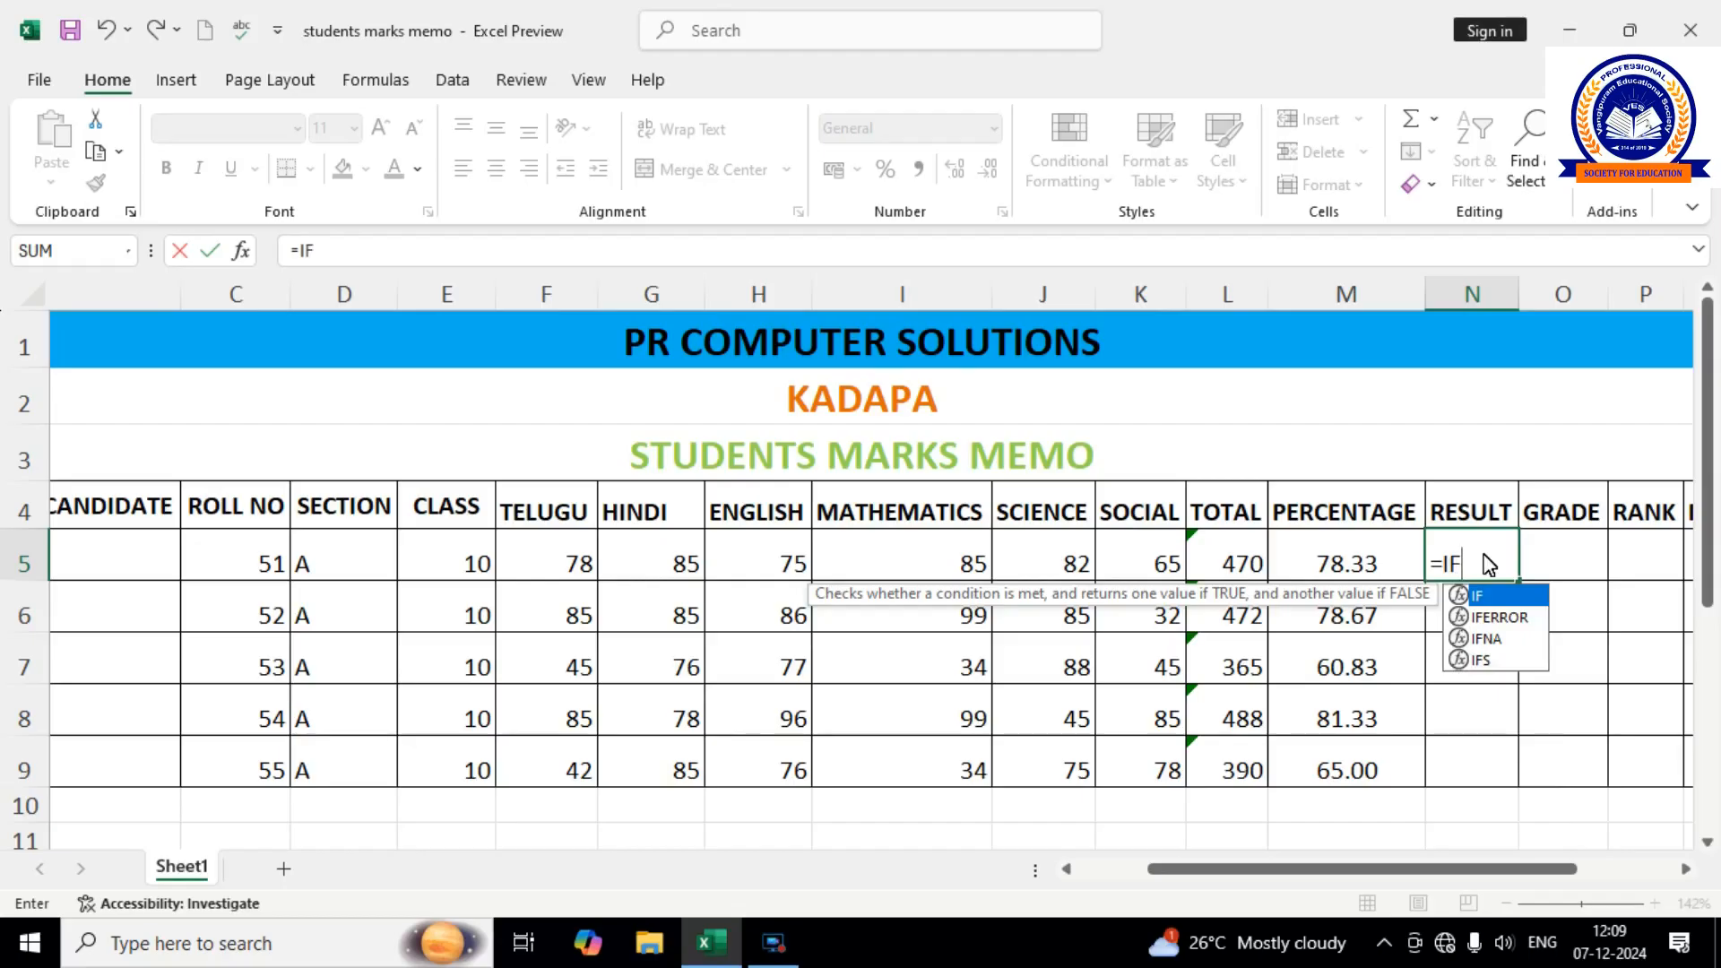
text((AND)
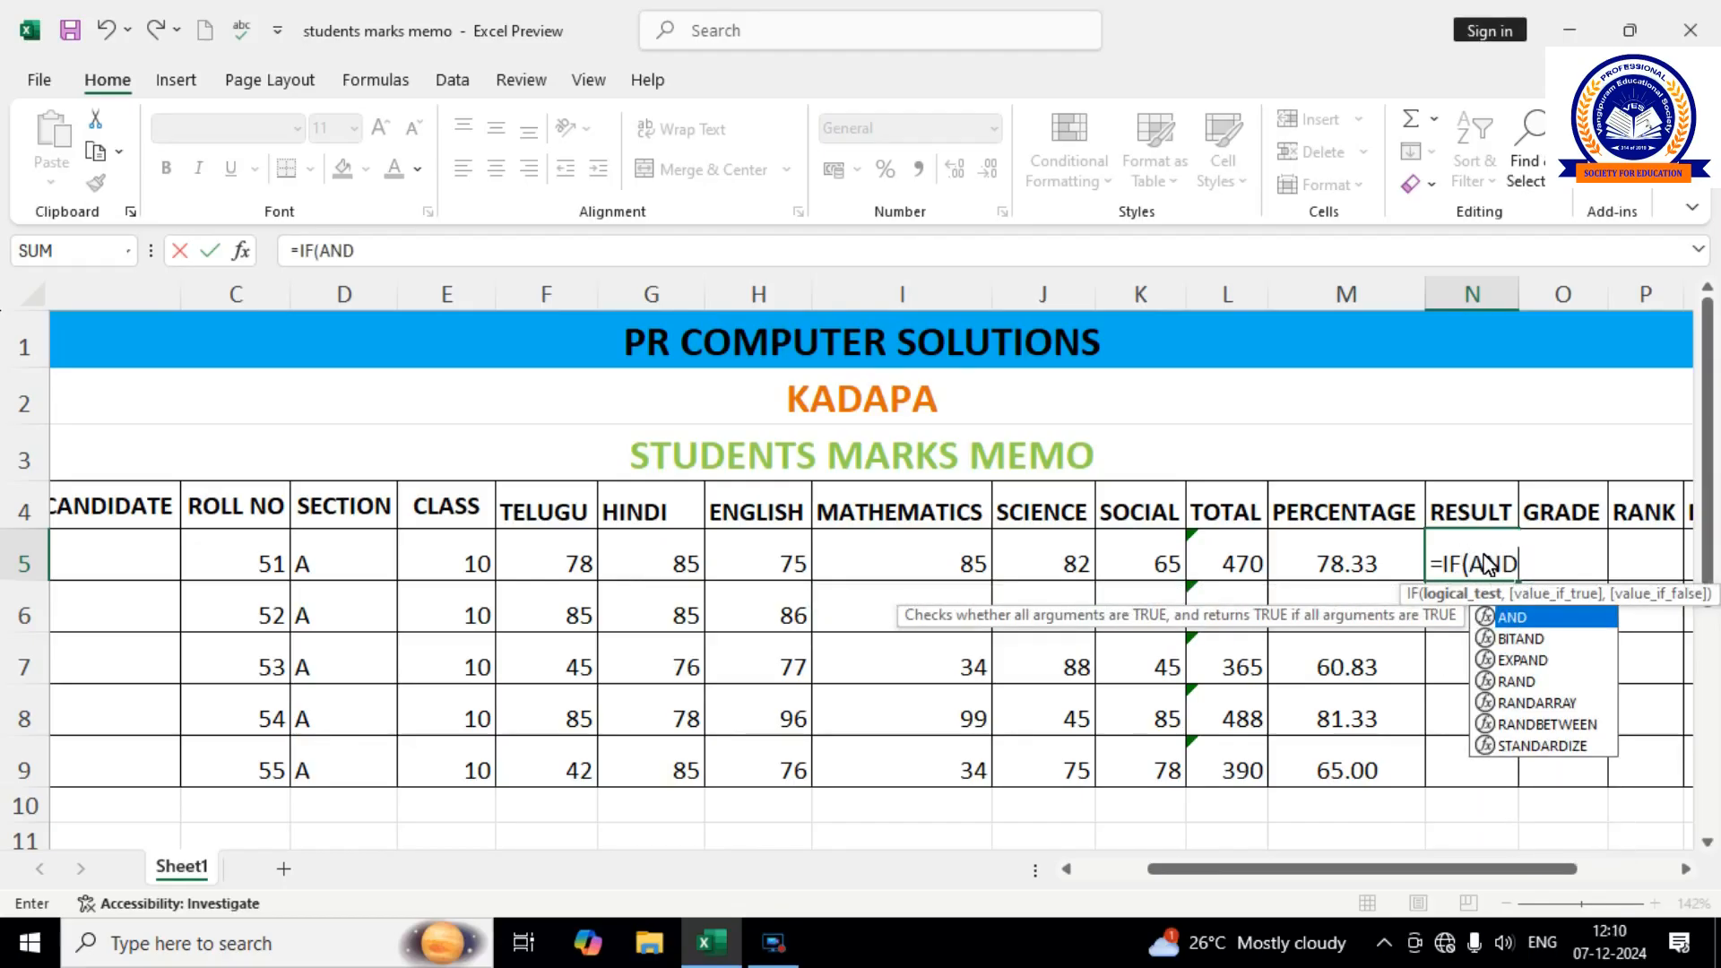
text(()
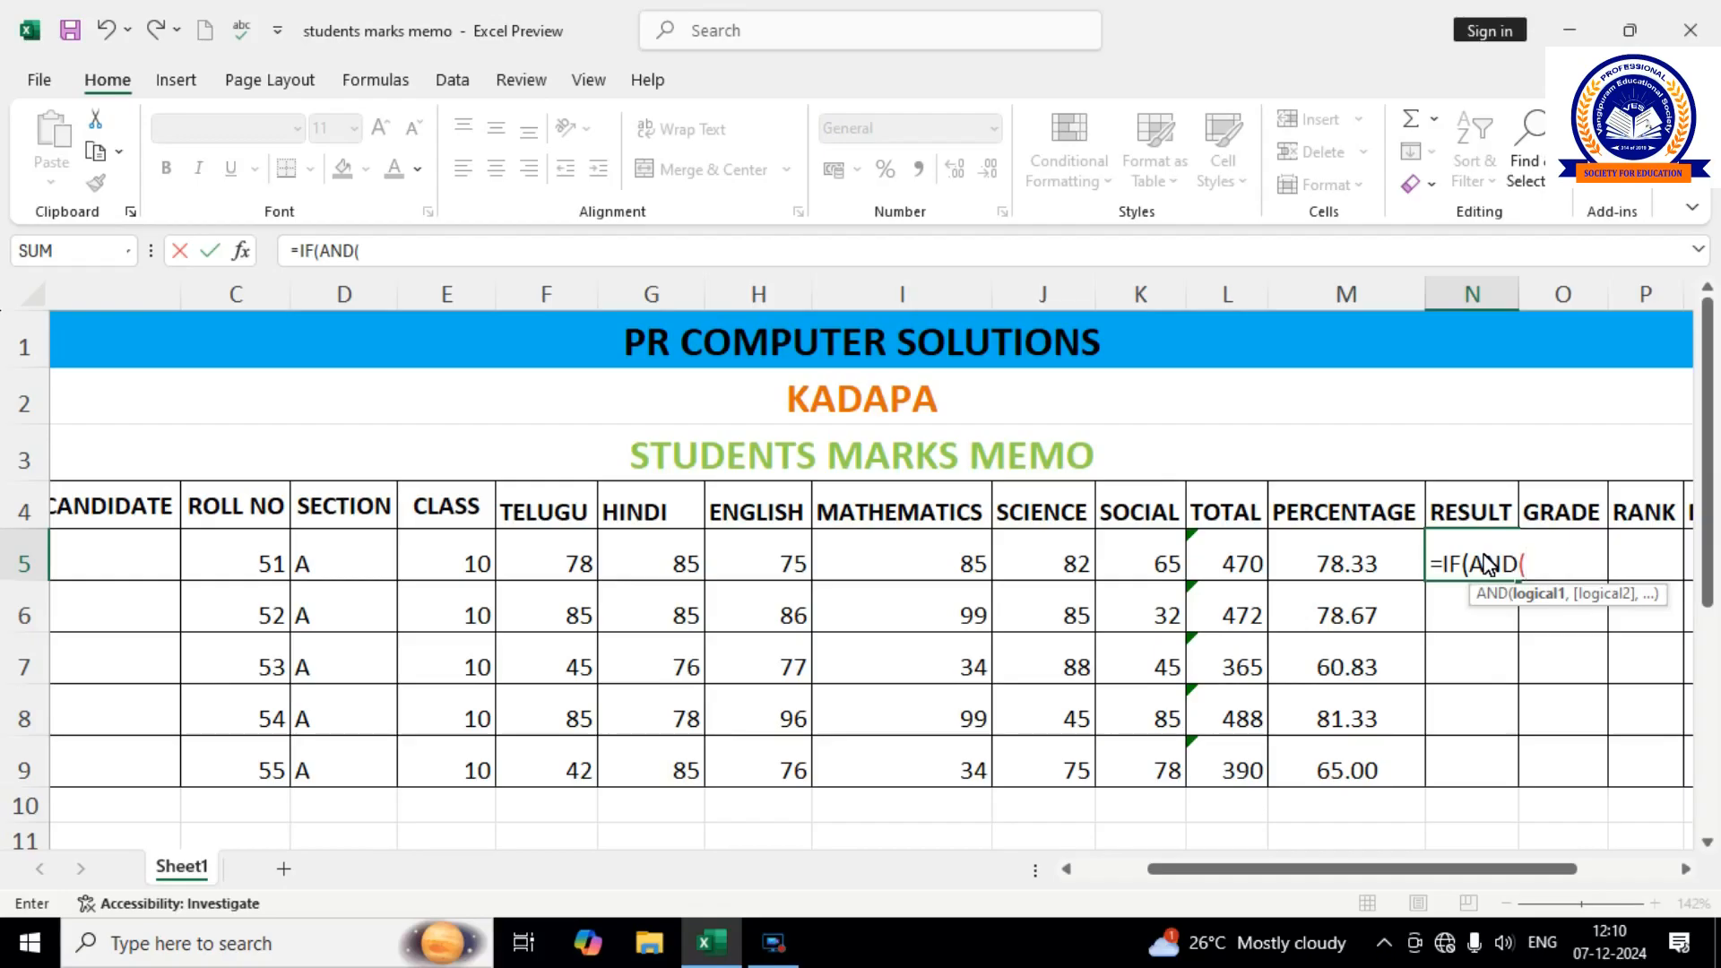
text(L5)
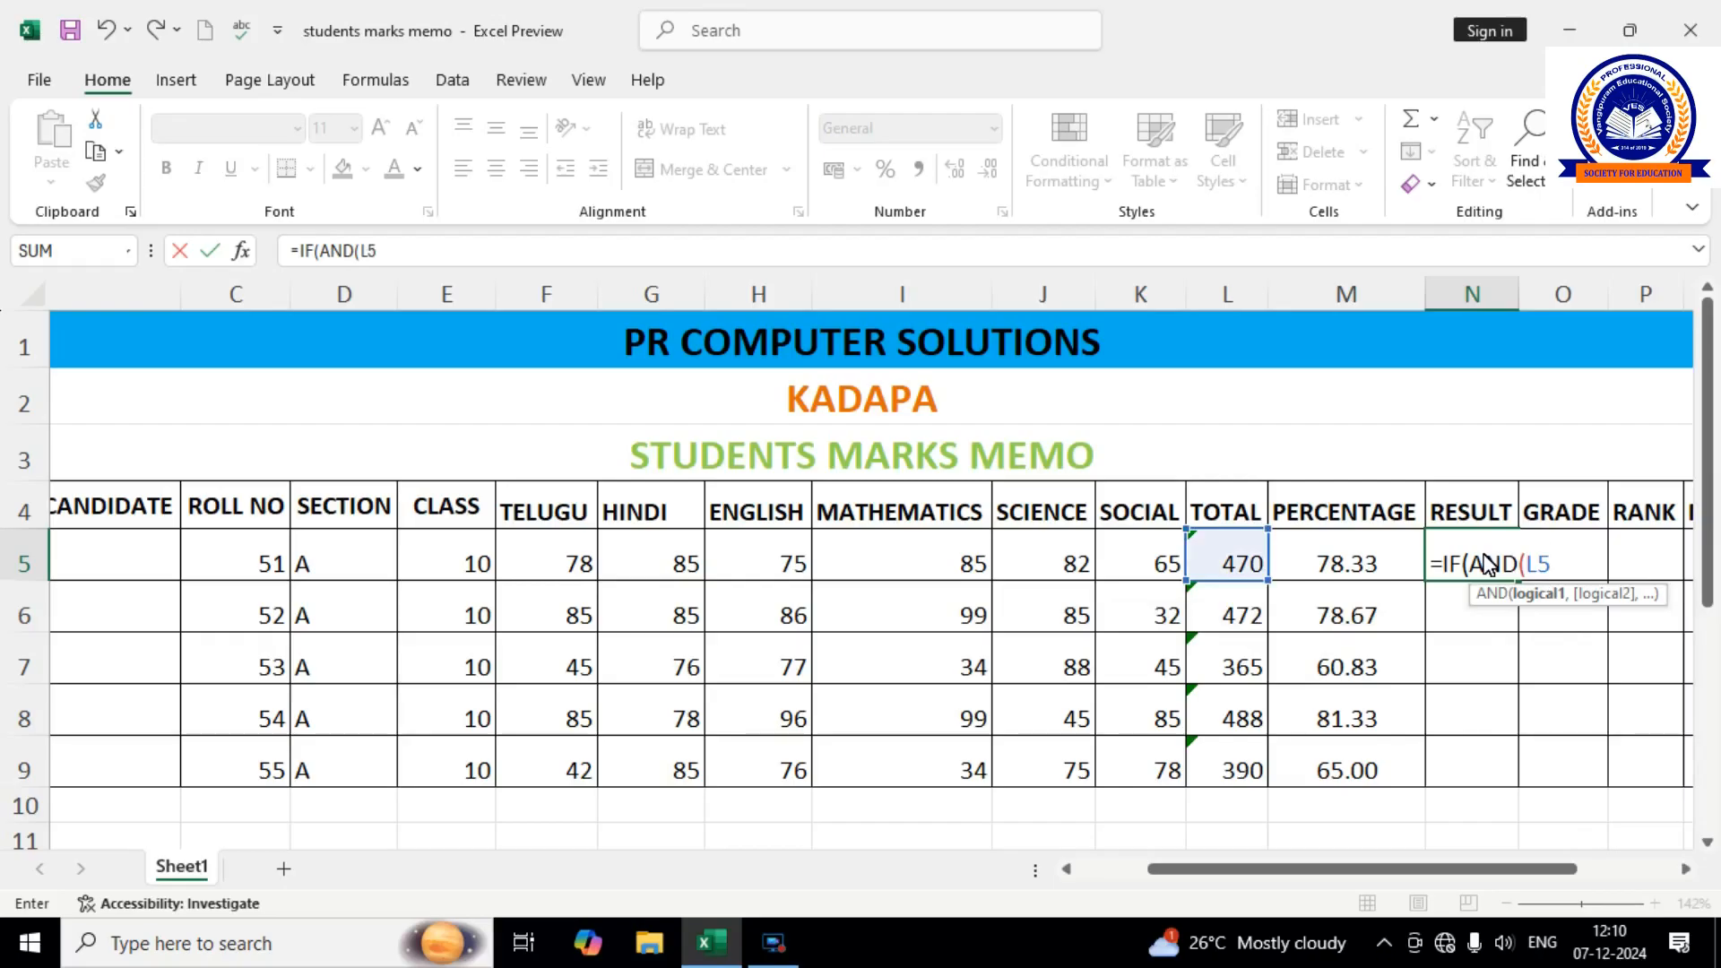
text(>200)
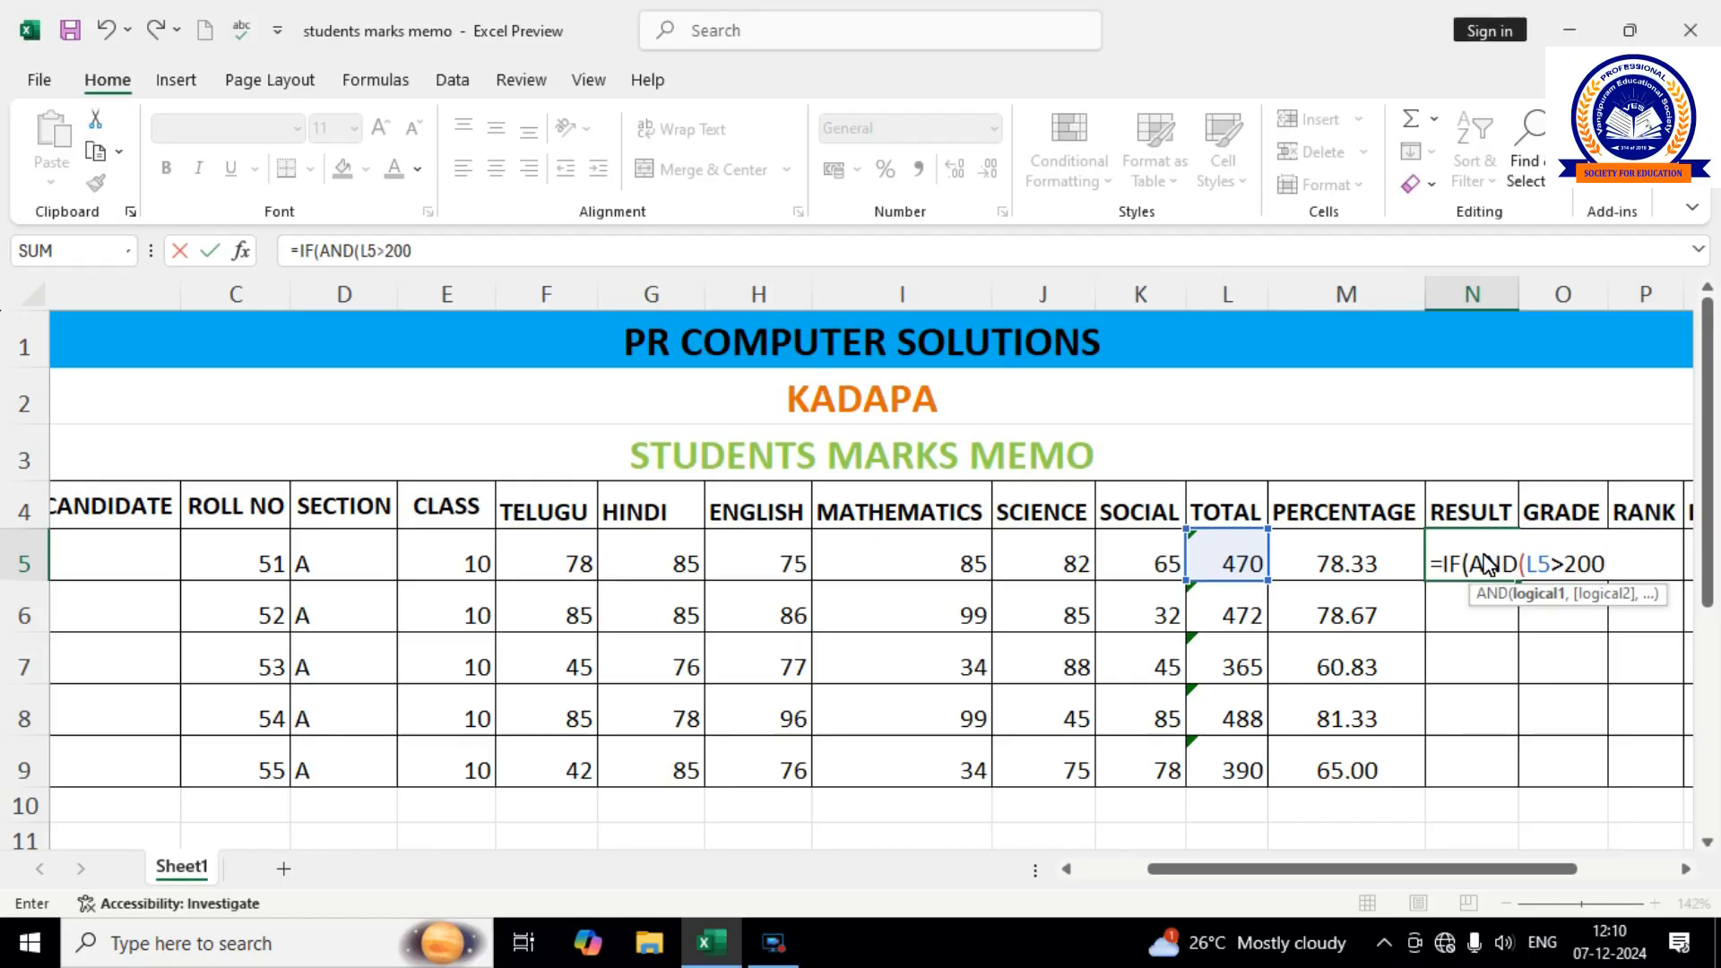
text(,)
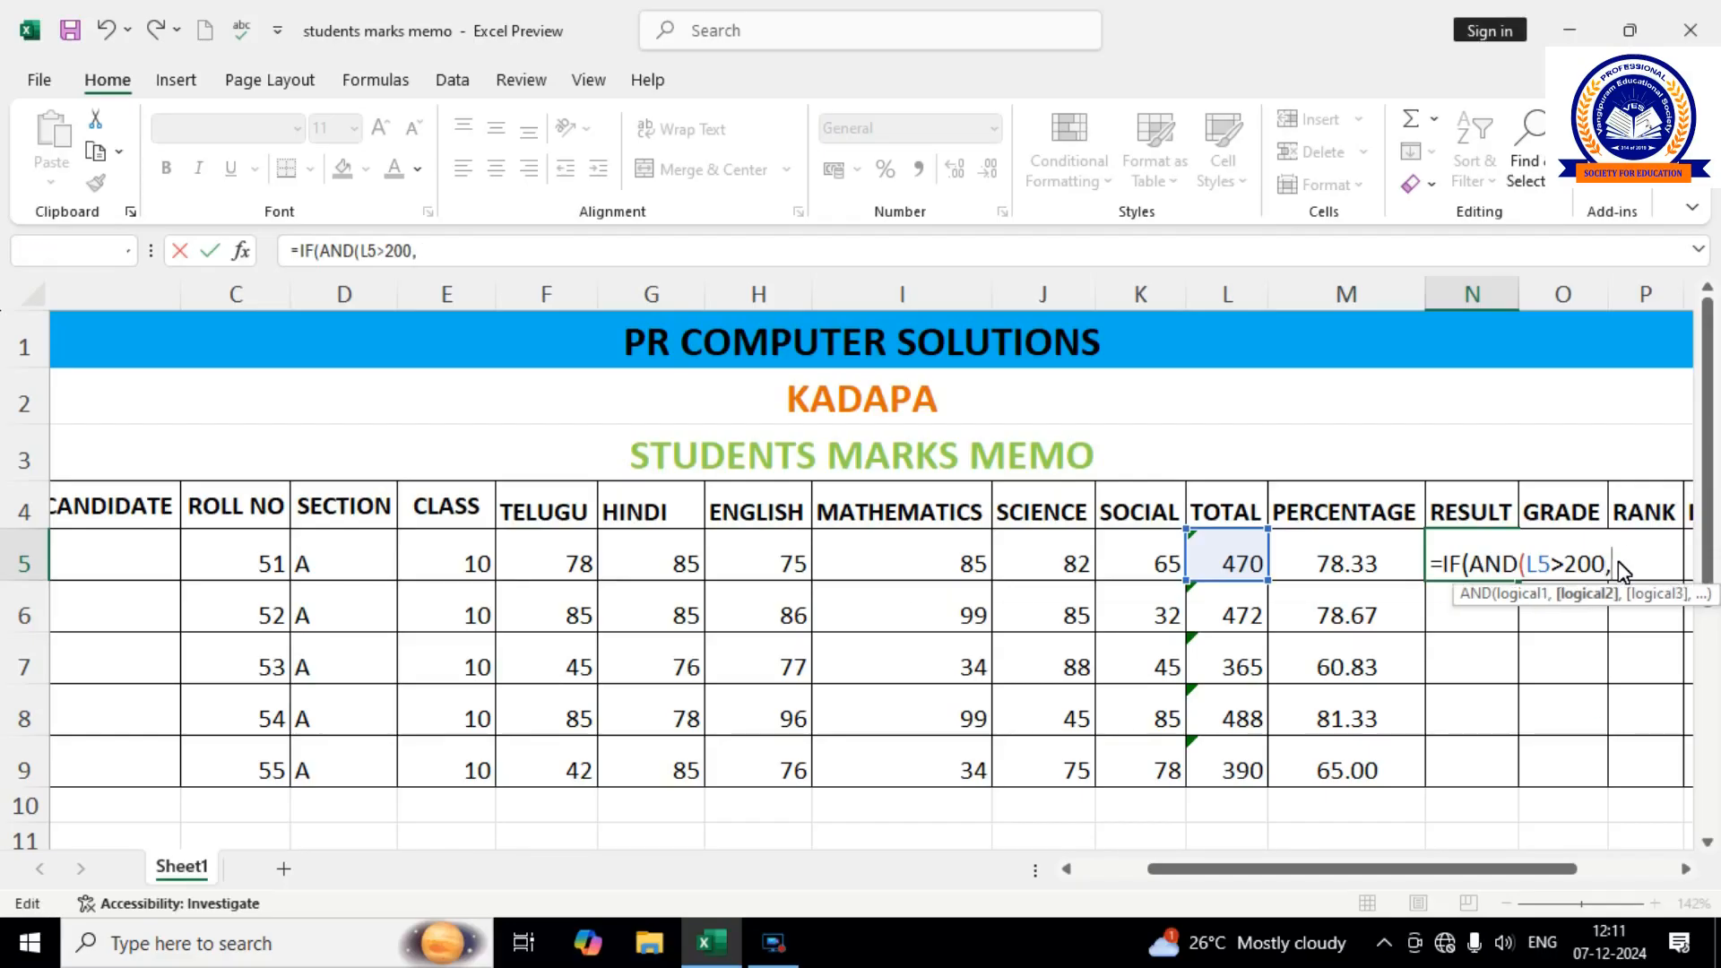
Add COUNTIF(F5:K5,">=35")=6 as the second AND condition in the N5 formula and close the AND function.
text(COUNT)
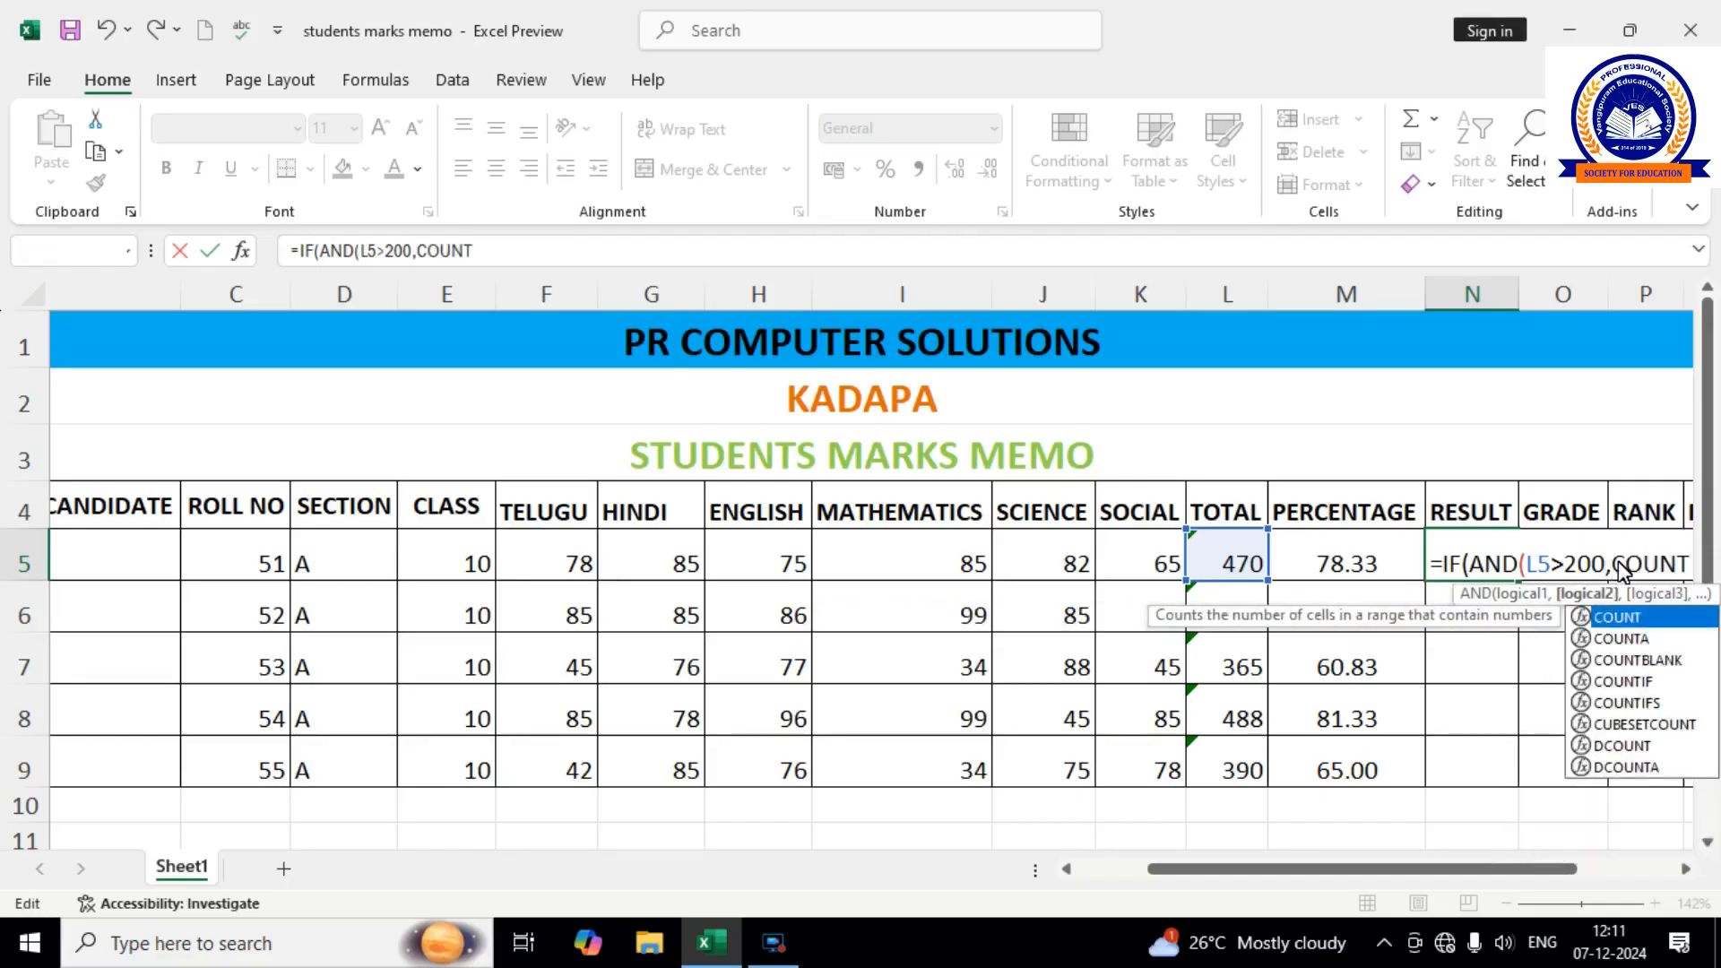
text(IF)
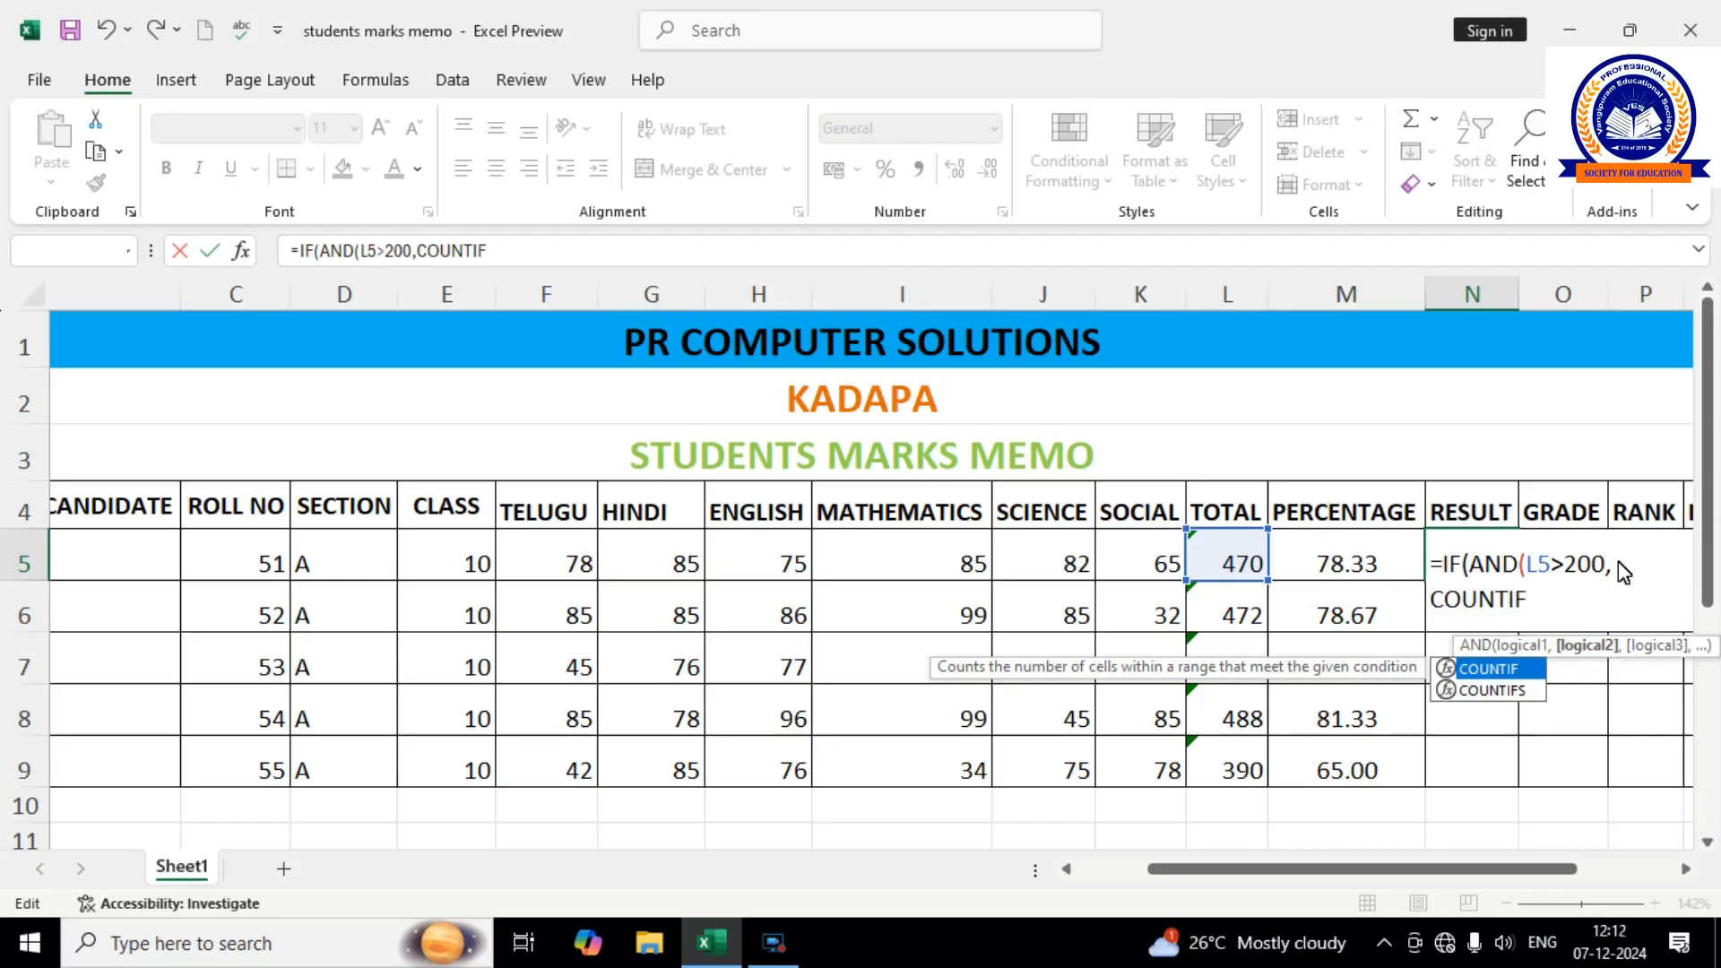
text(()
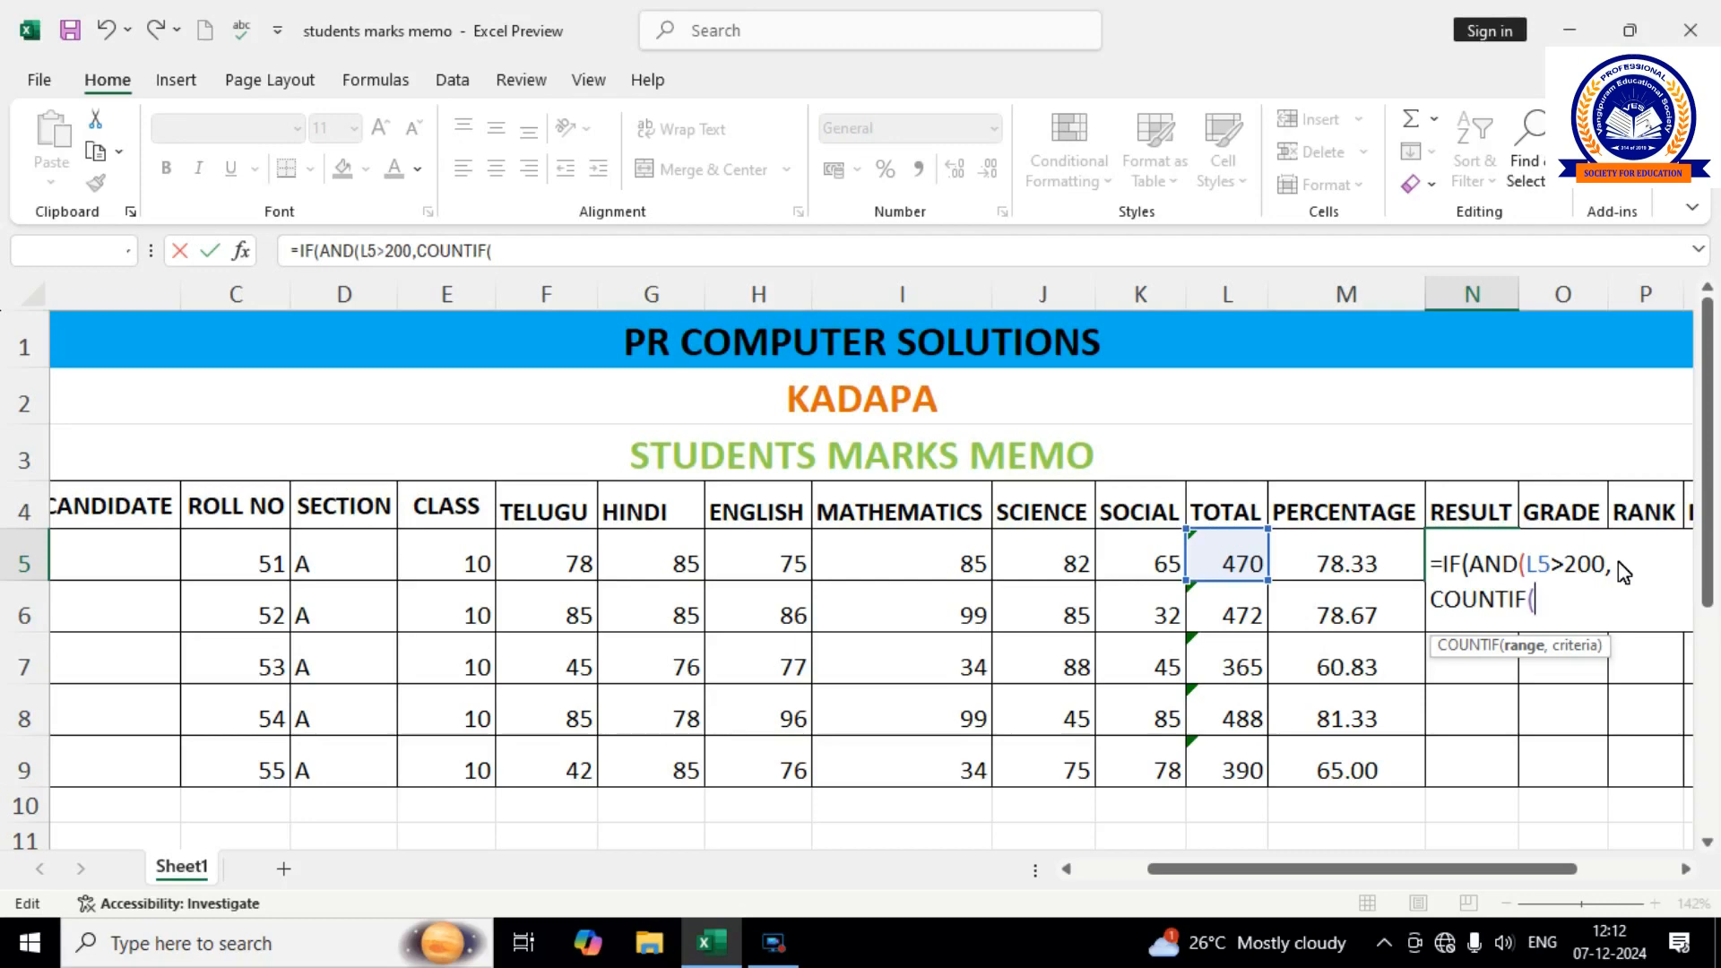
text(F)
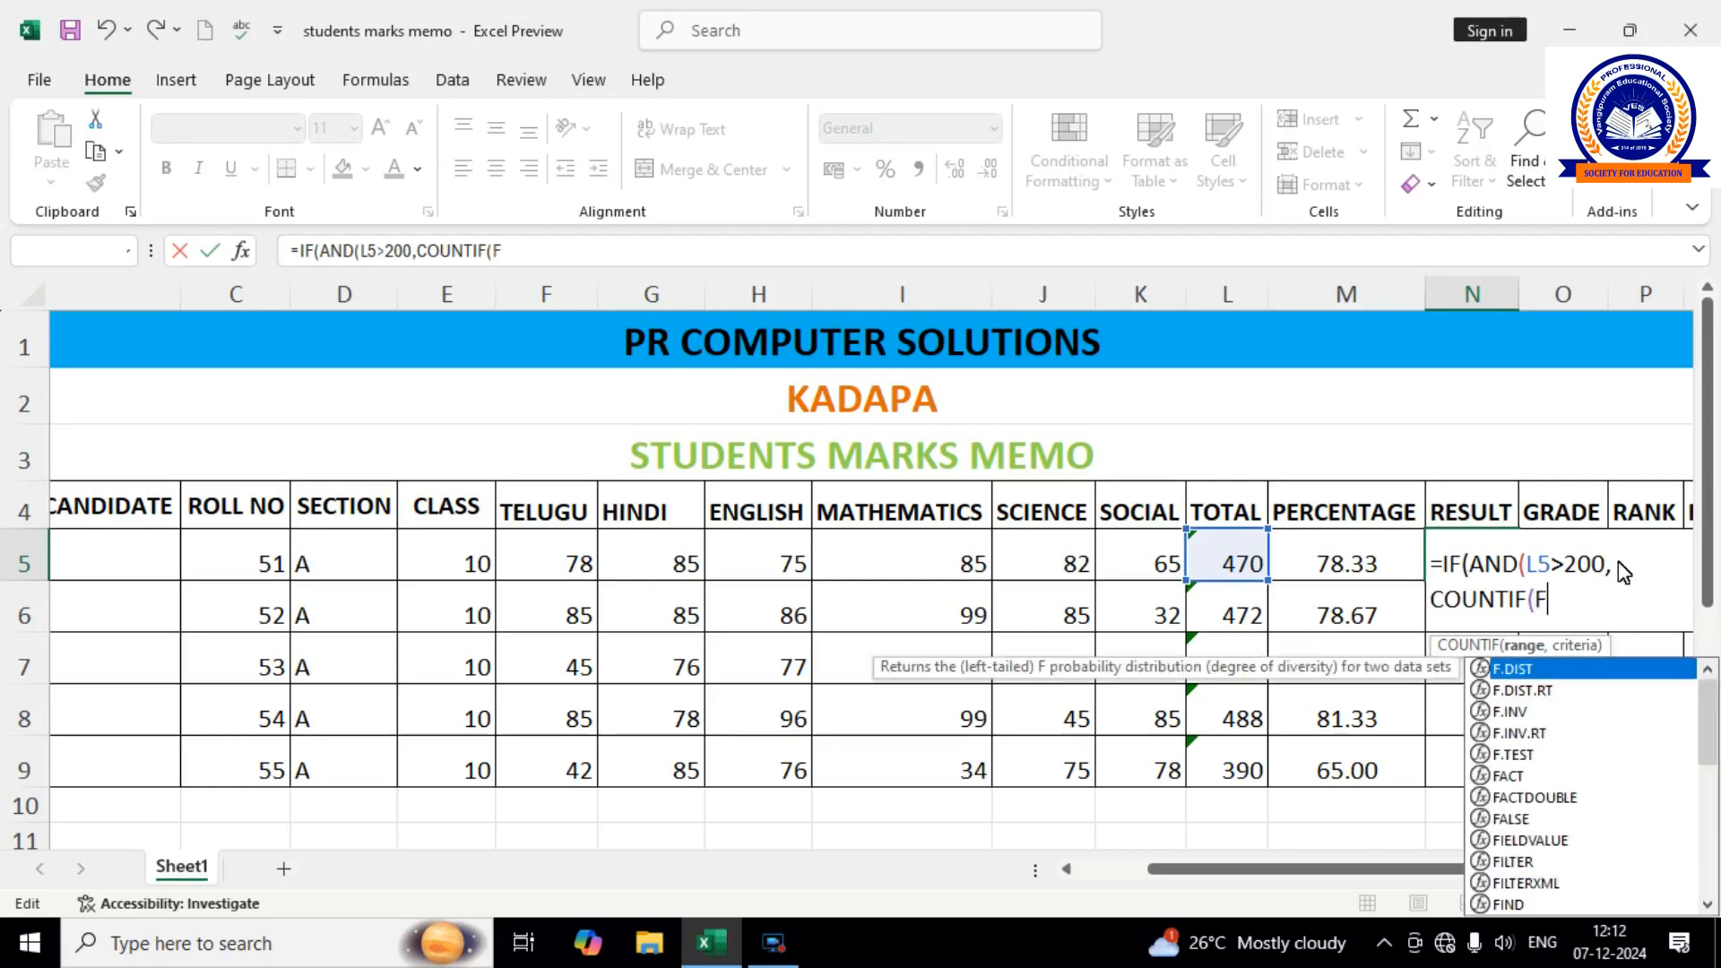
text(5)
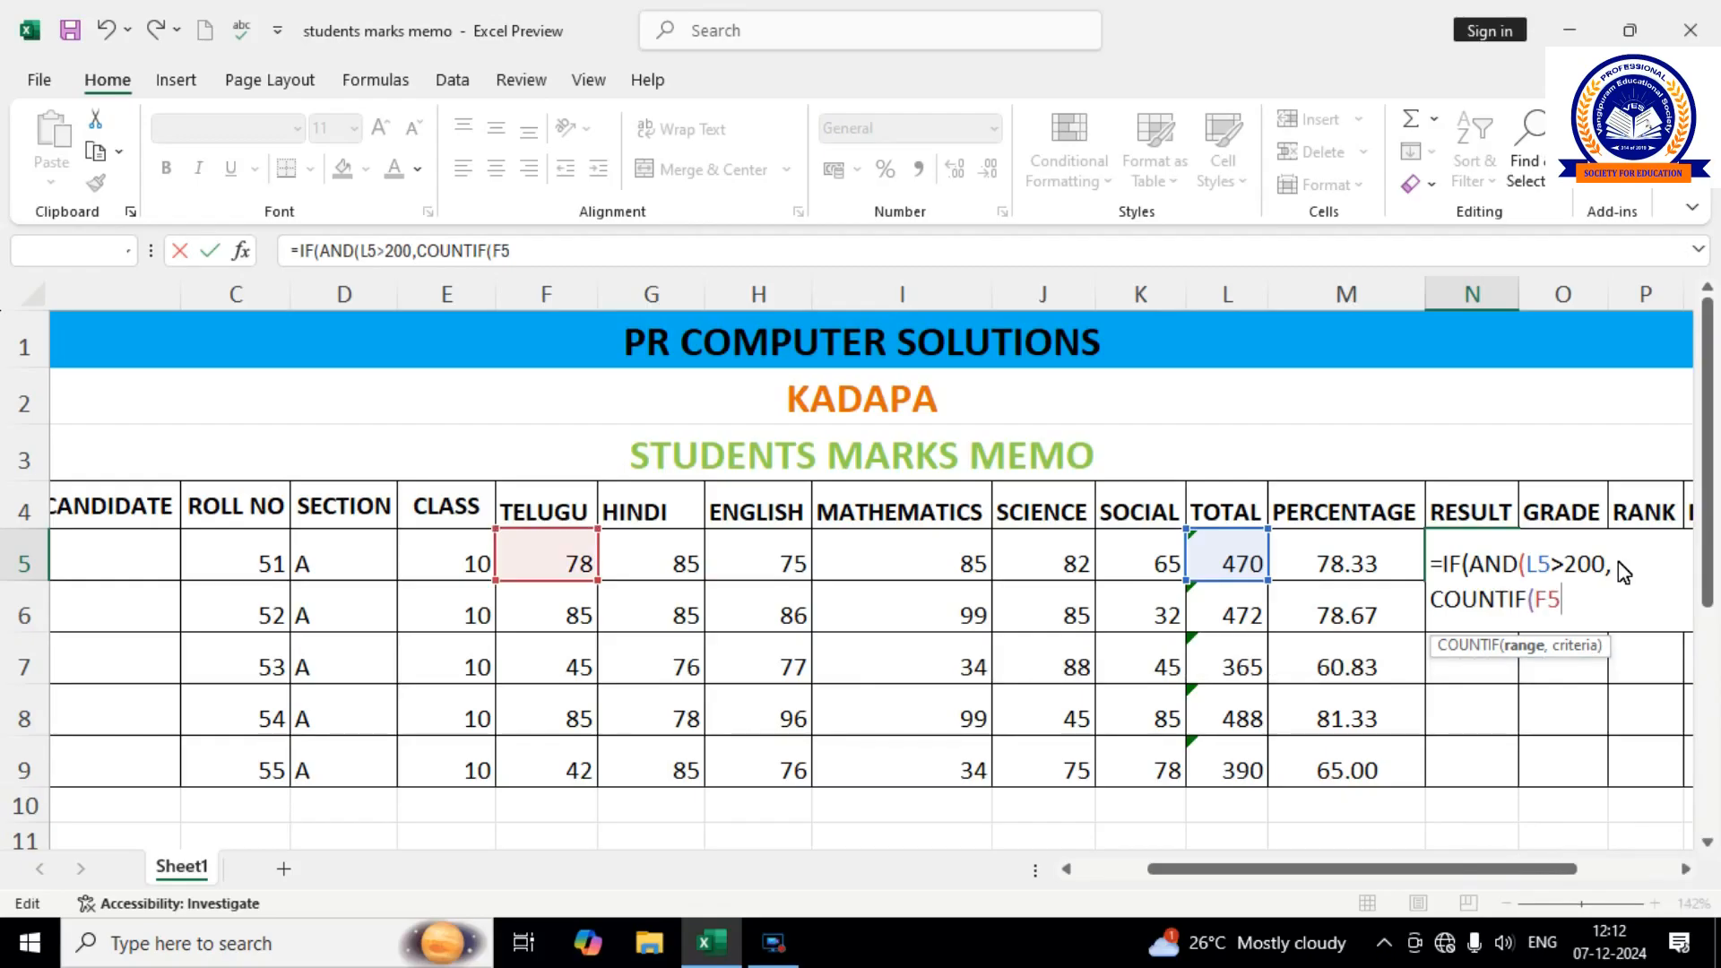
text(:K5)
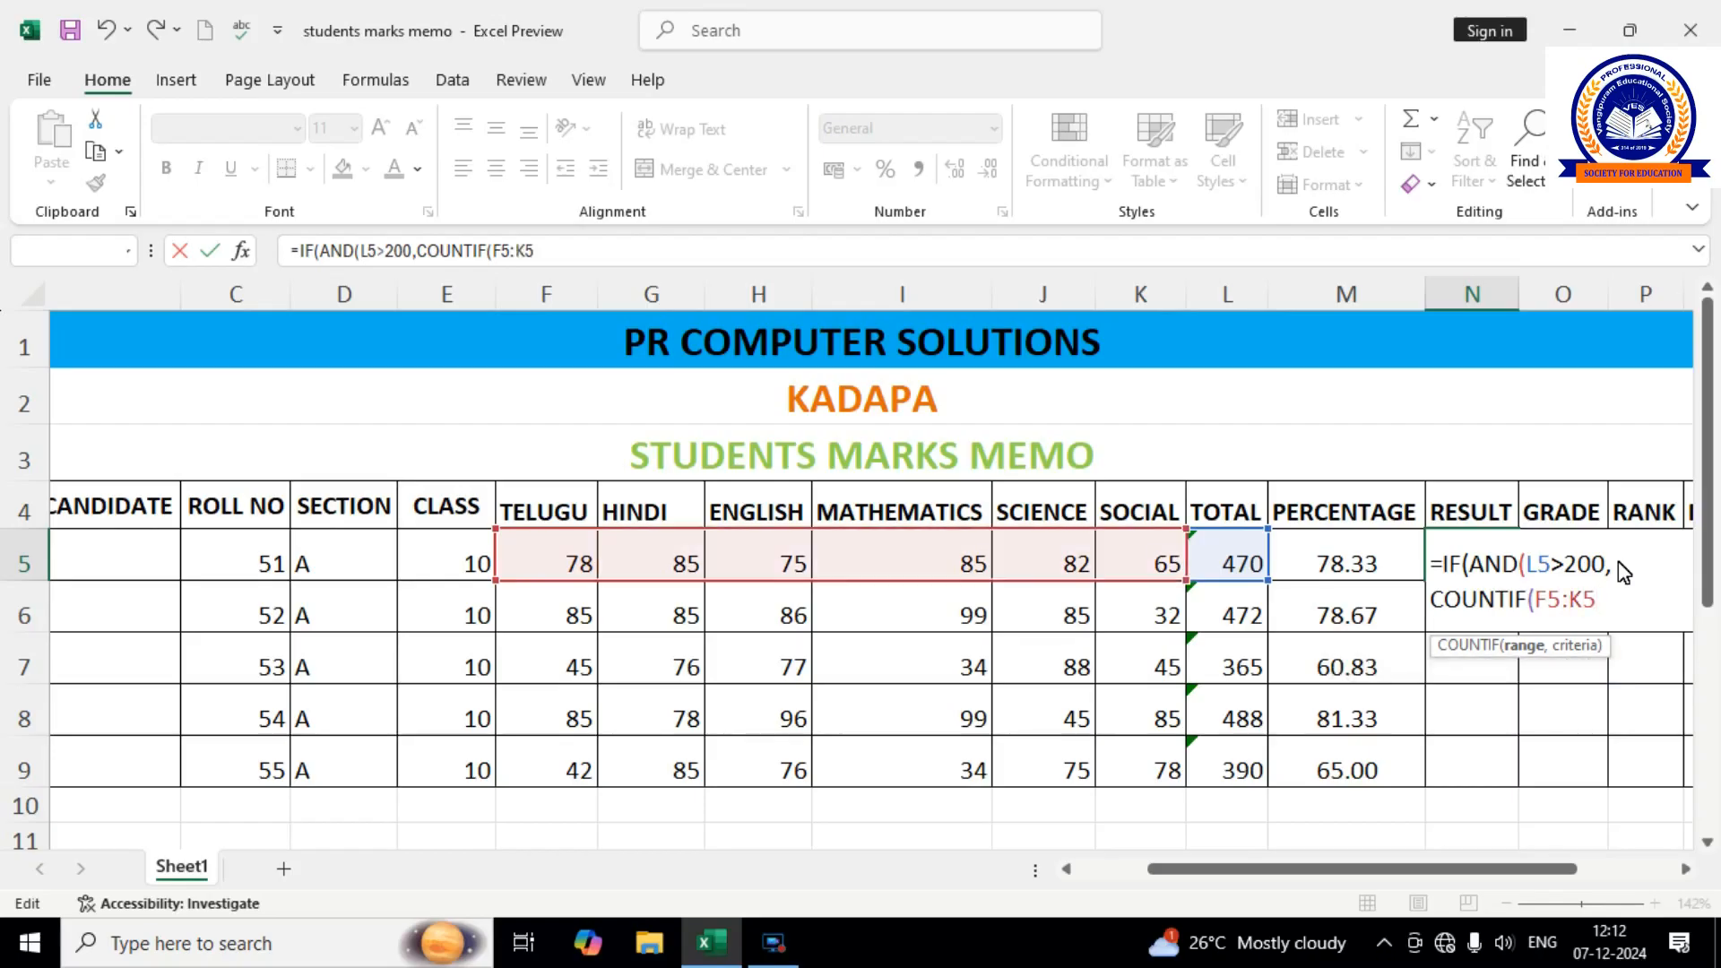
text(,">=35)
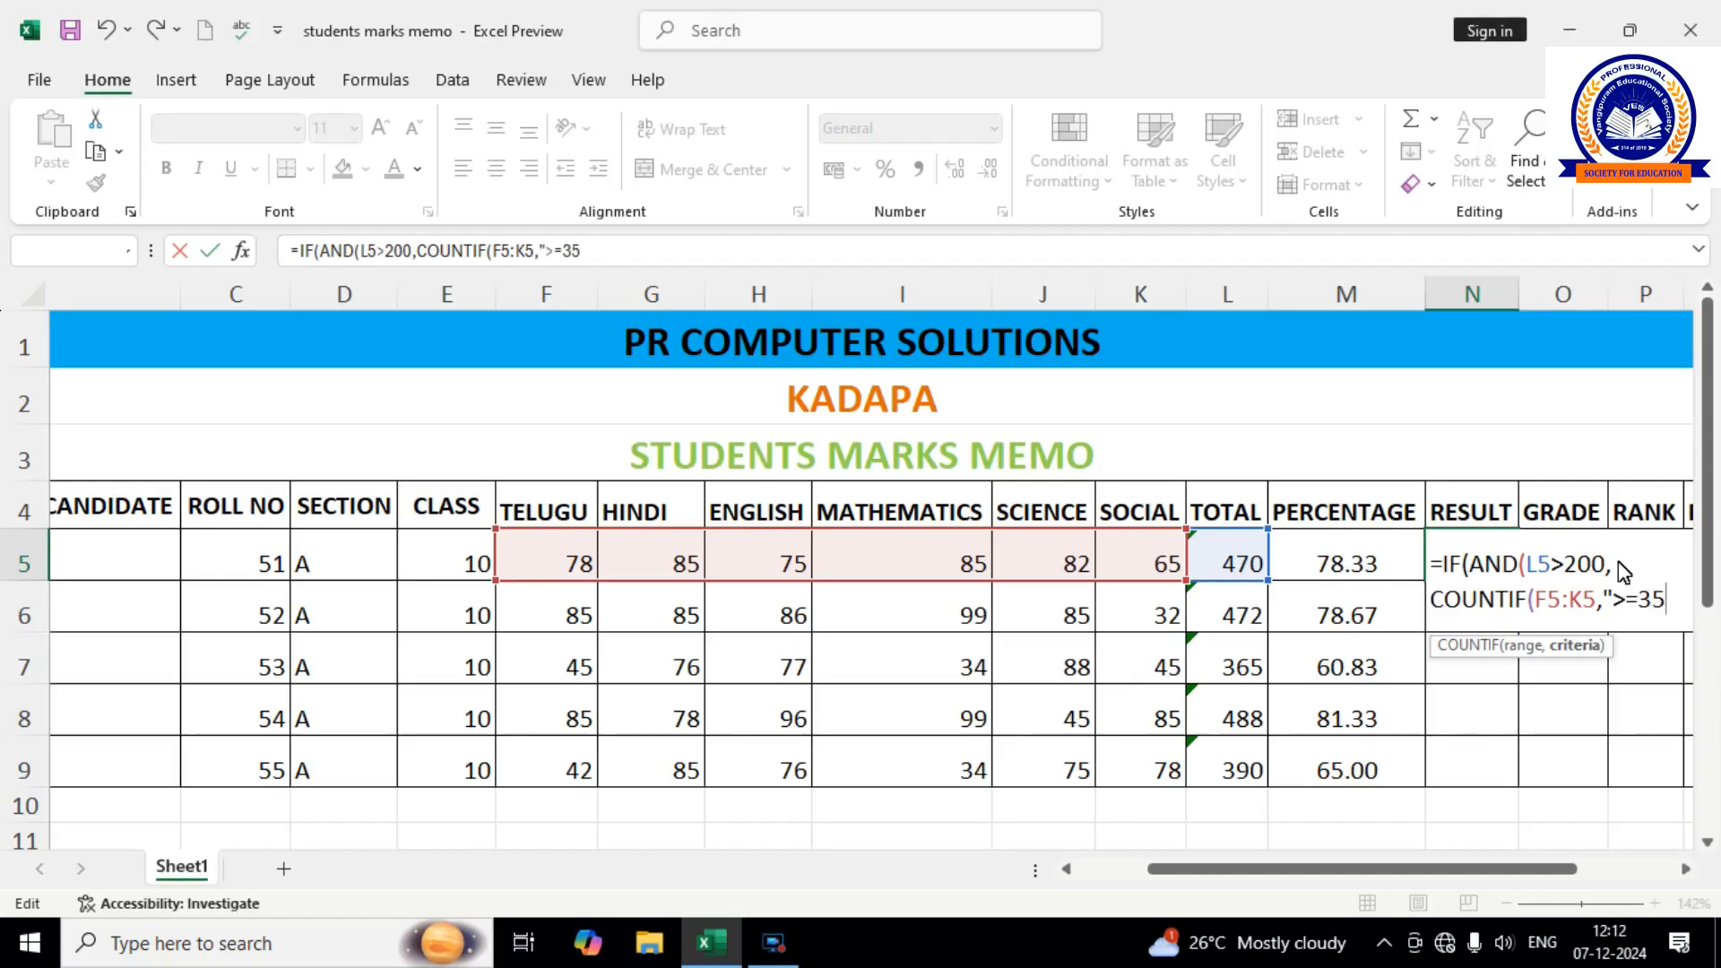
text(")
text())
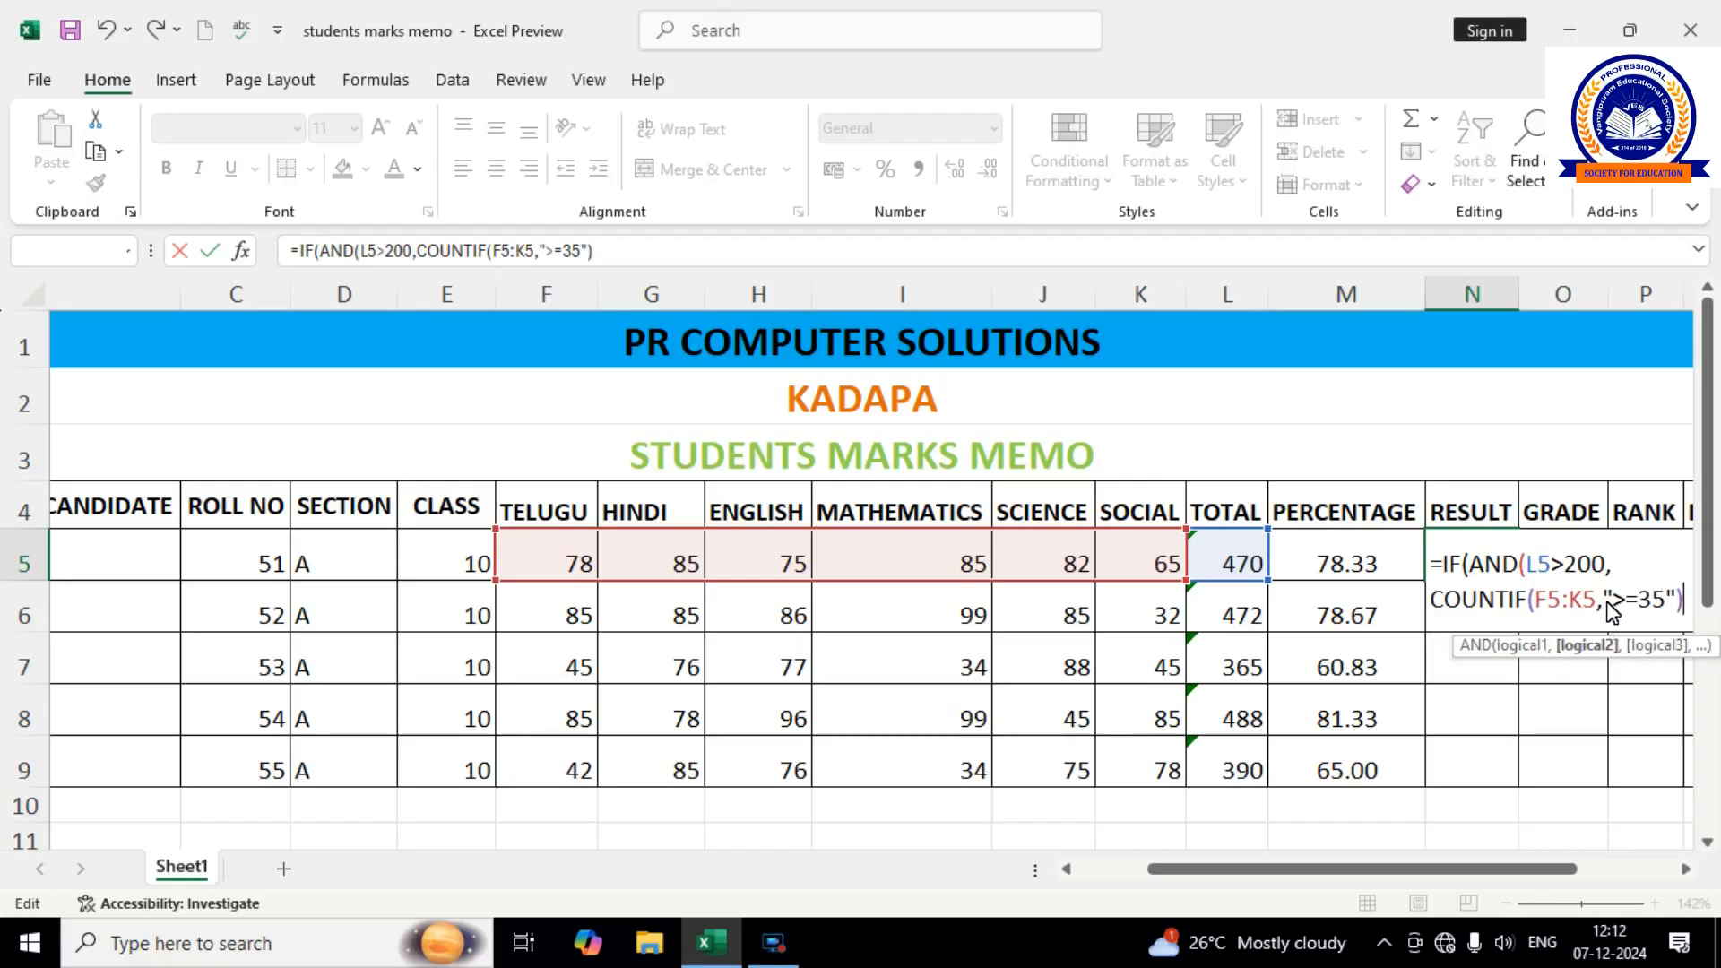
text(=6)
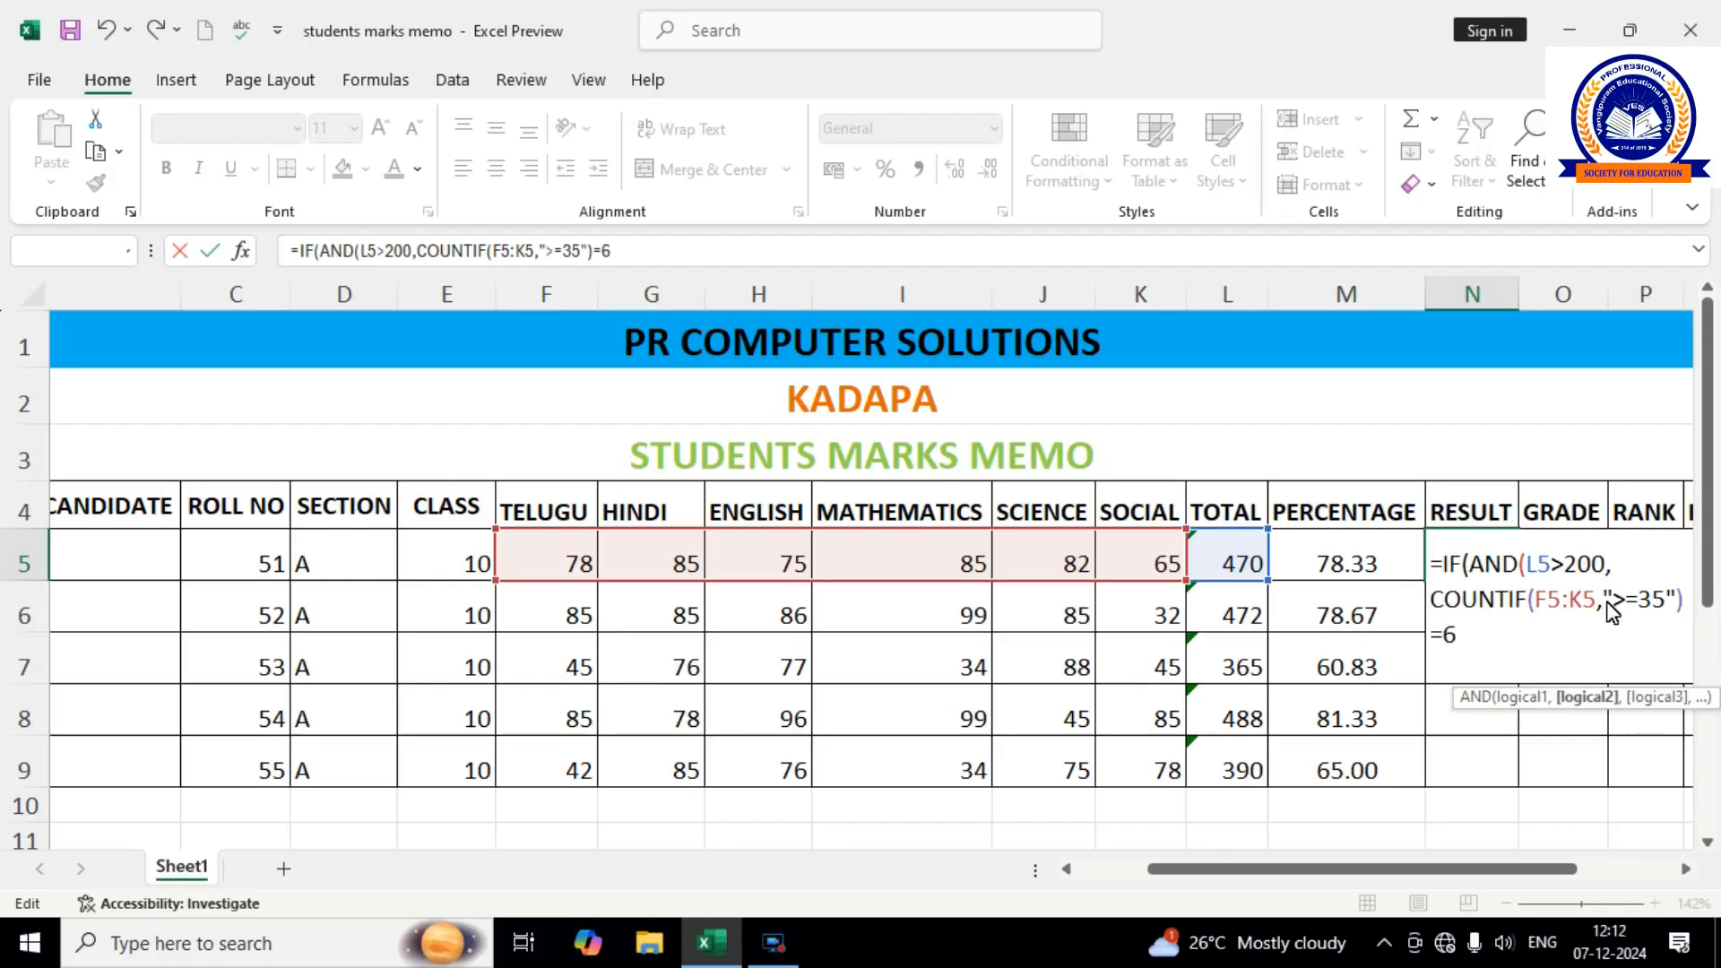
text(),)
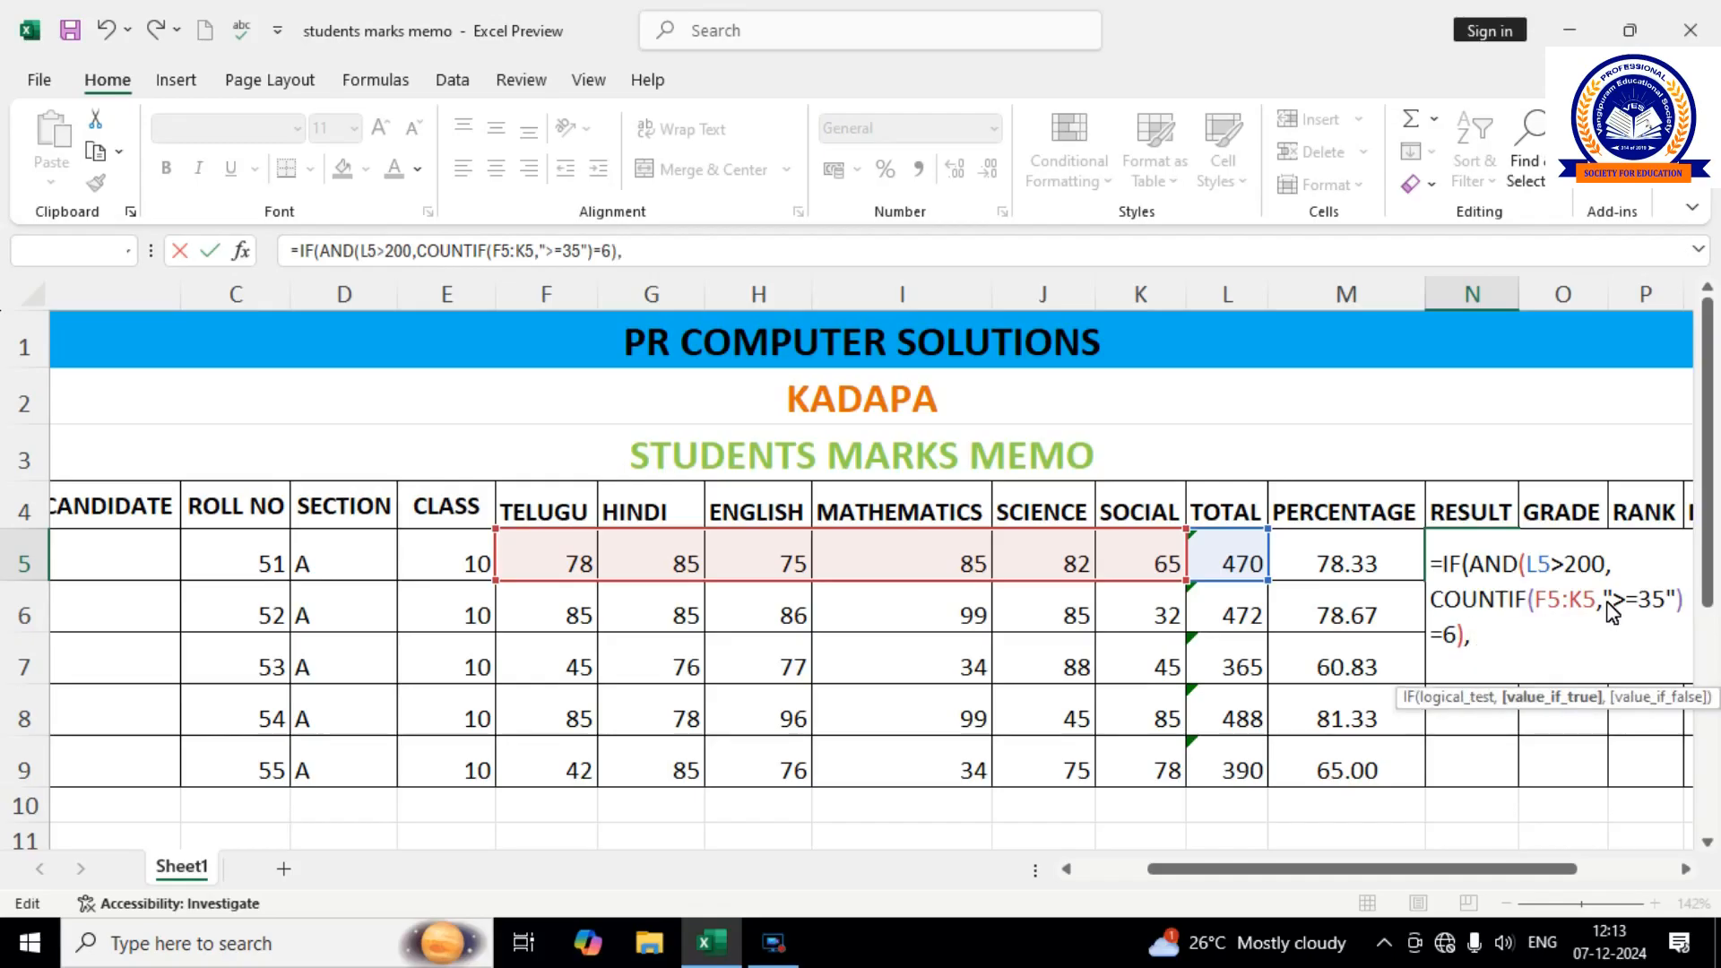
Add "PASS" as the true result in the N5 formula and begin the false argument with a nested IF(AND(.
text("PASS)
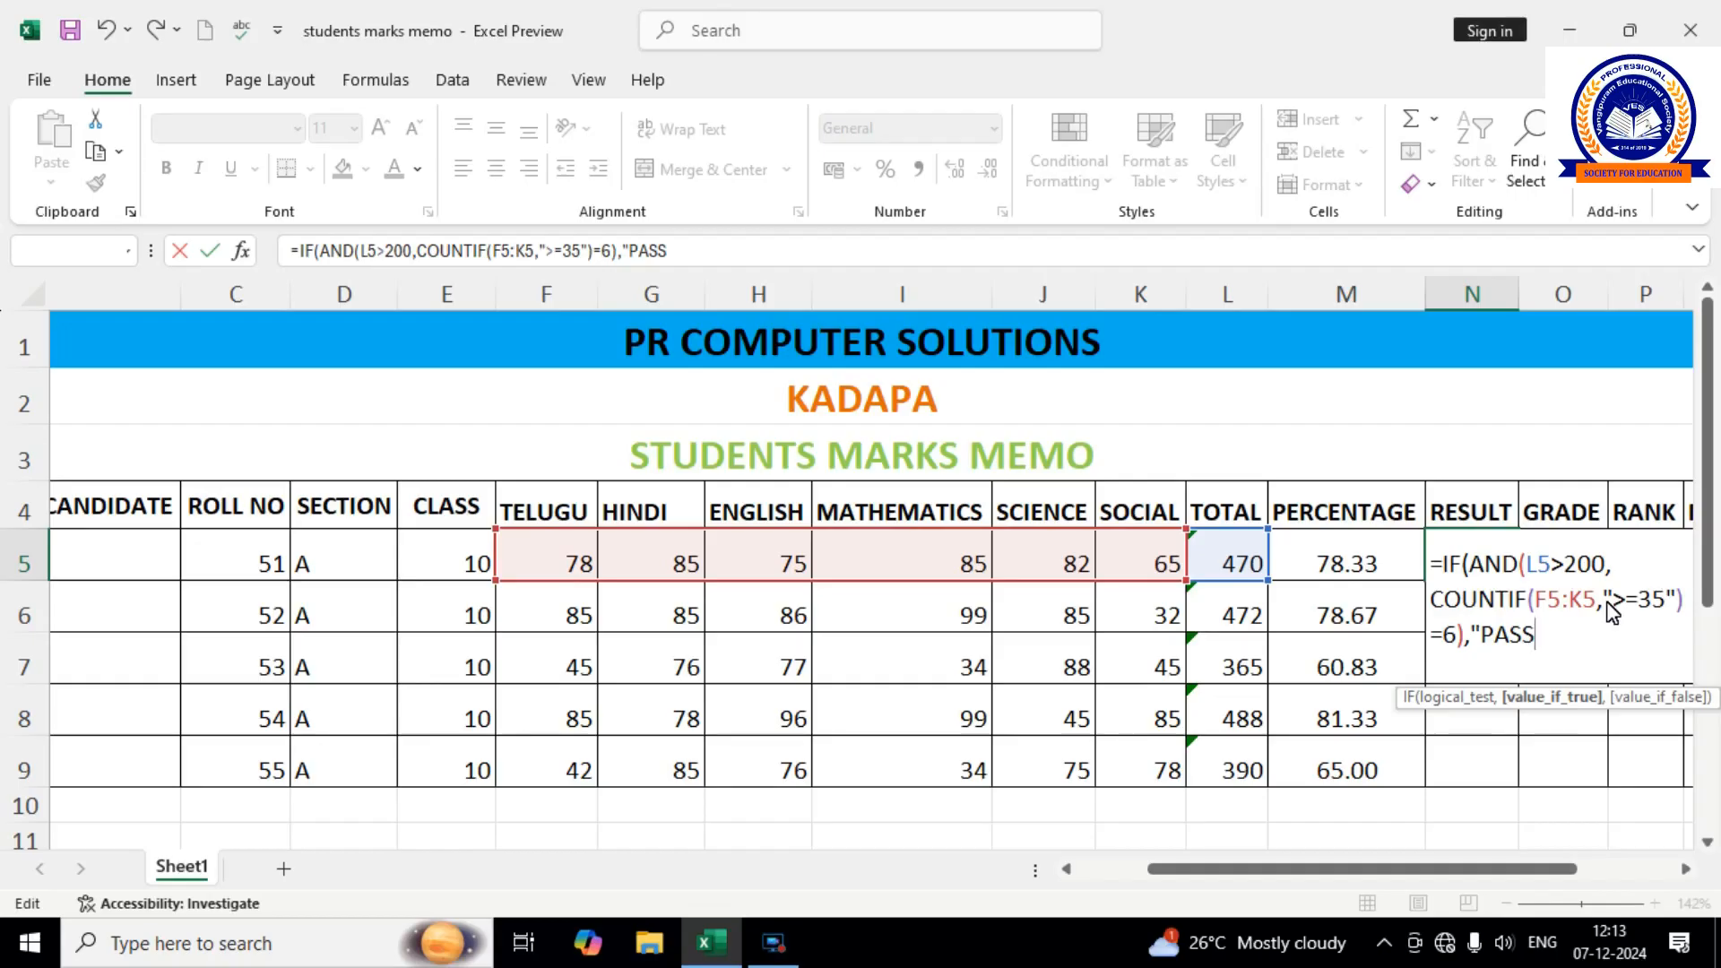
text(",)
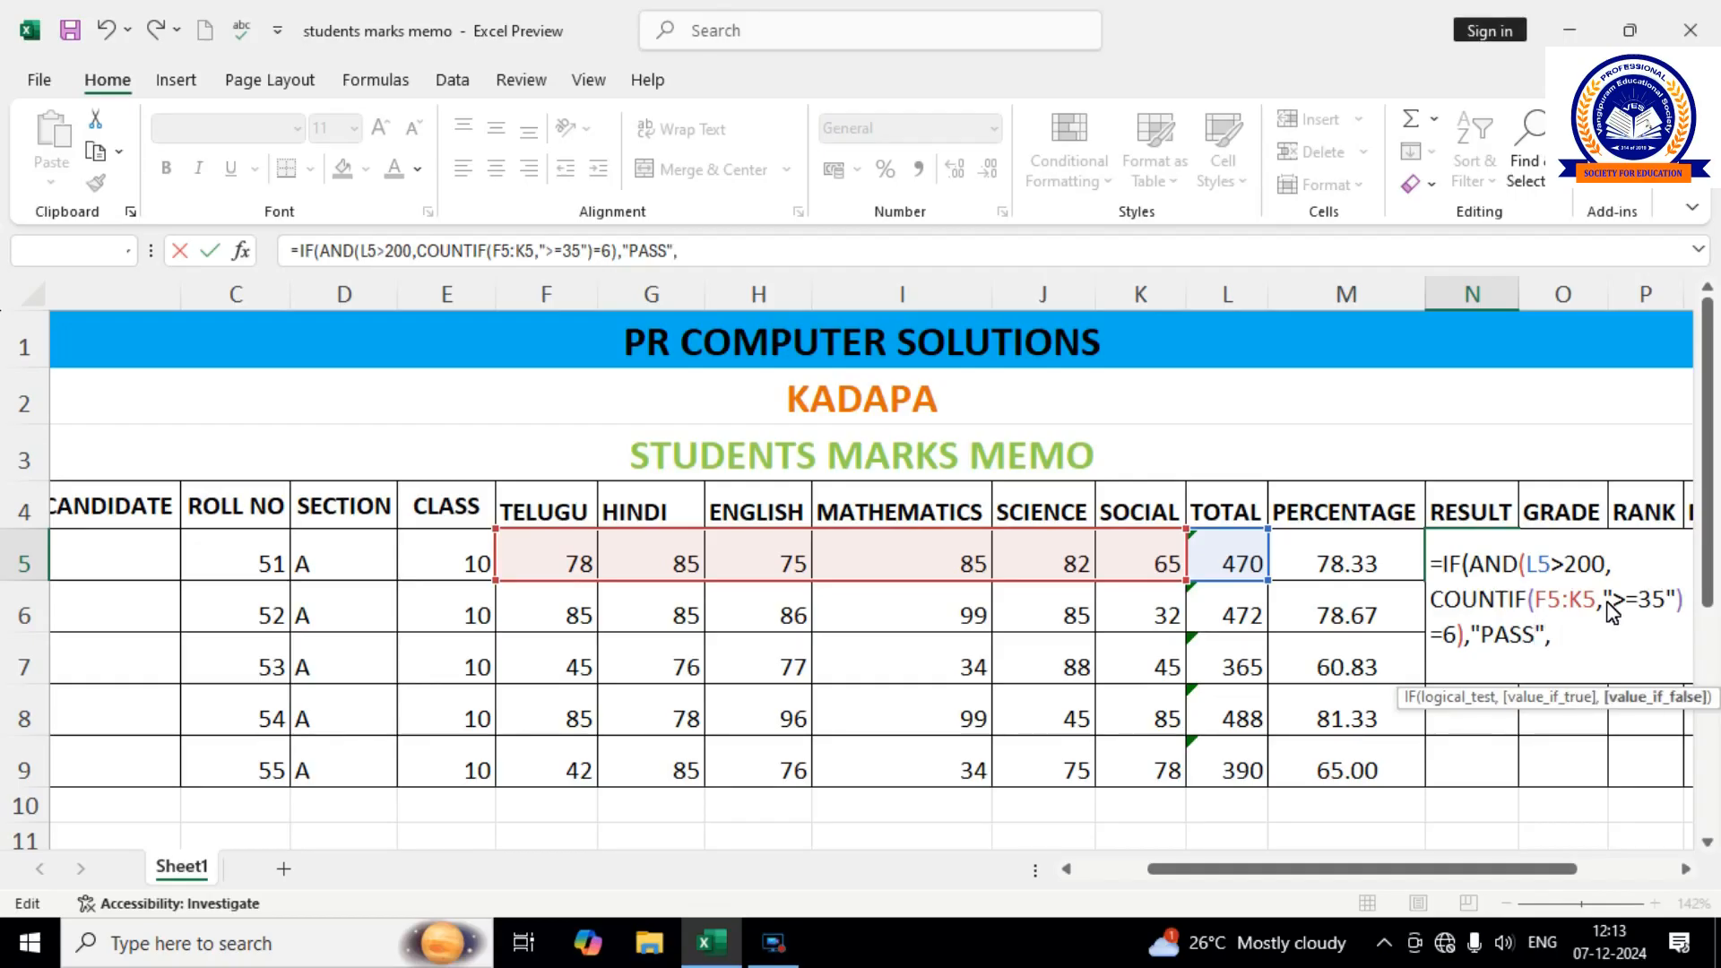
text(IF)
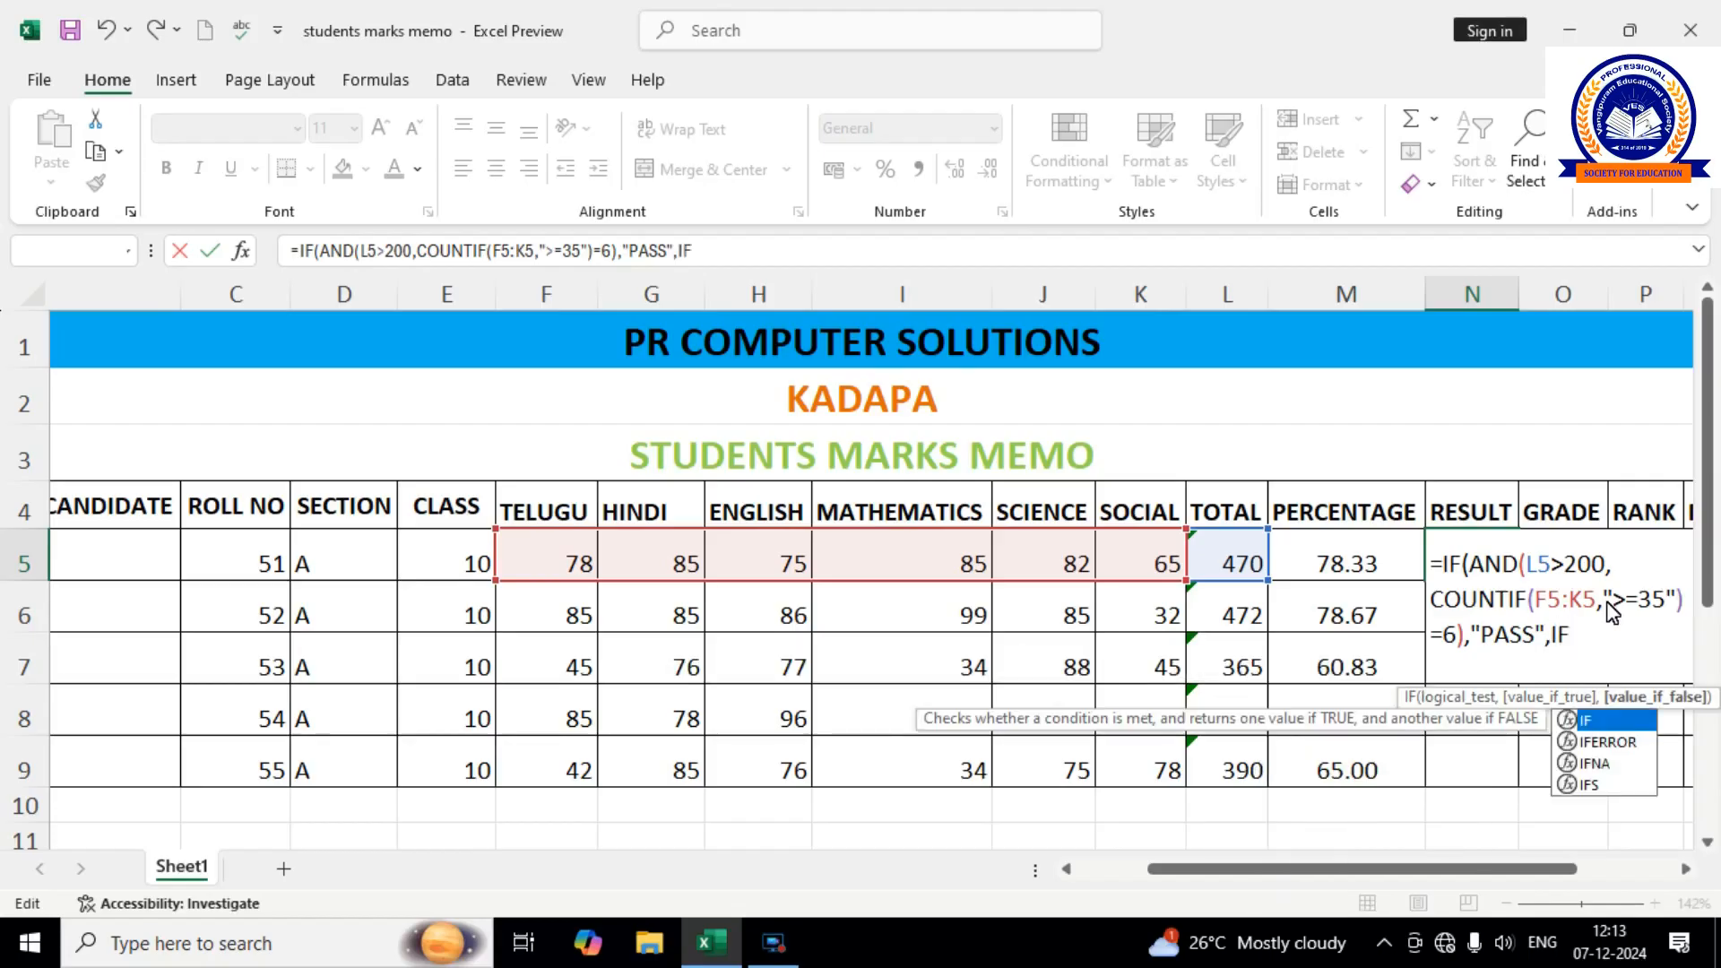
text((AND)
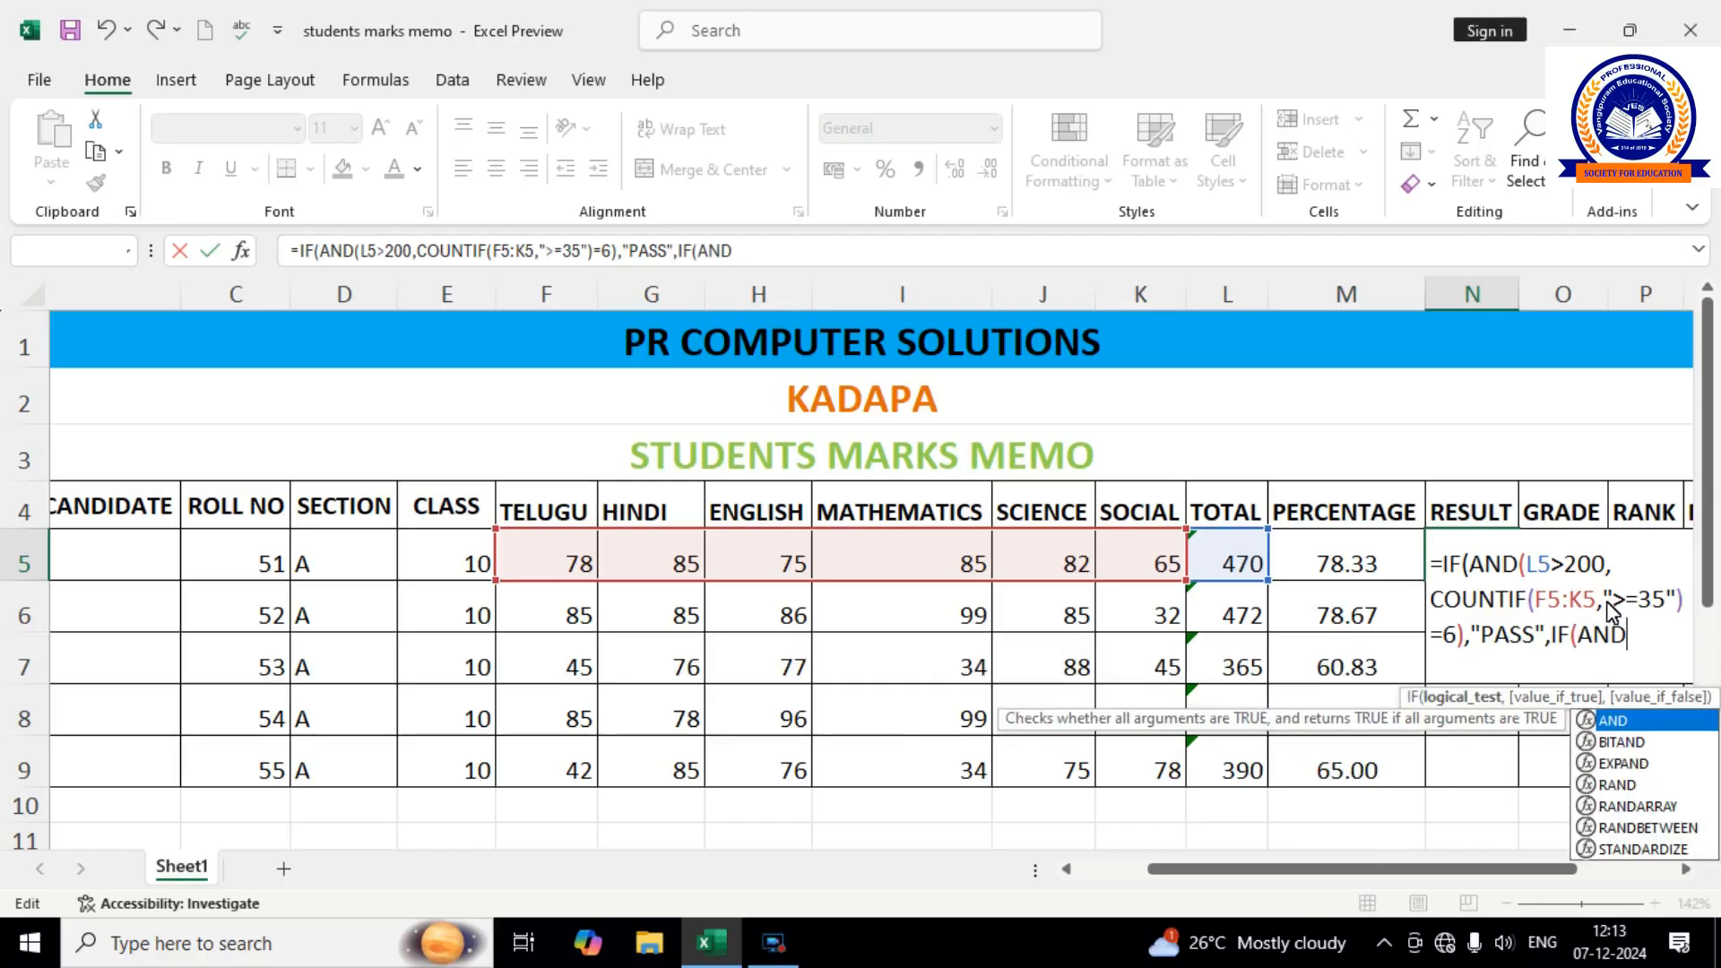
text(()
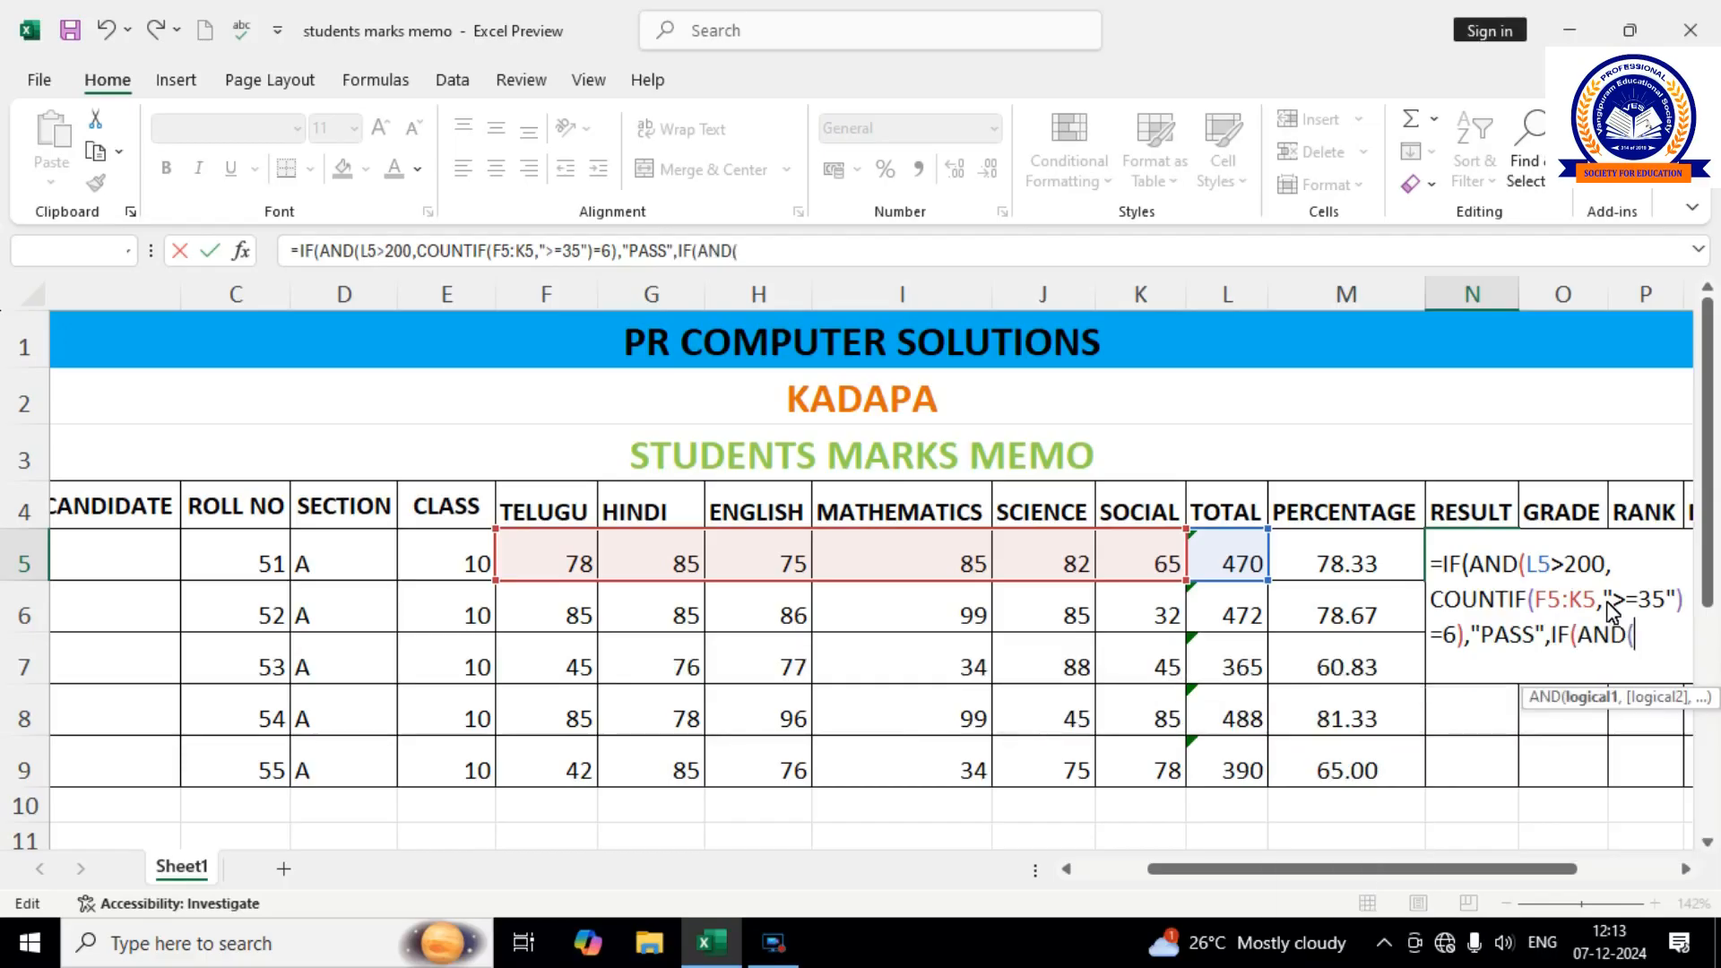
Enter COUNTIF(F5:K5,"<=35") as the nested AND condition in the N5 formula and close the AND function.
text(COUNTIF)
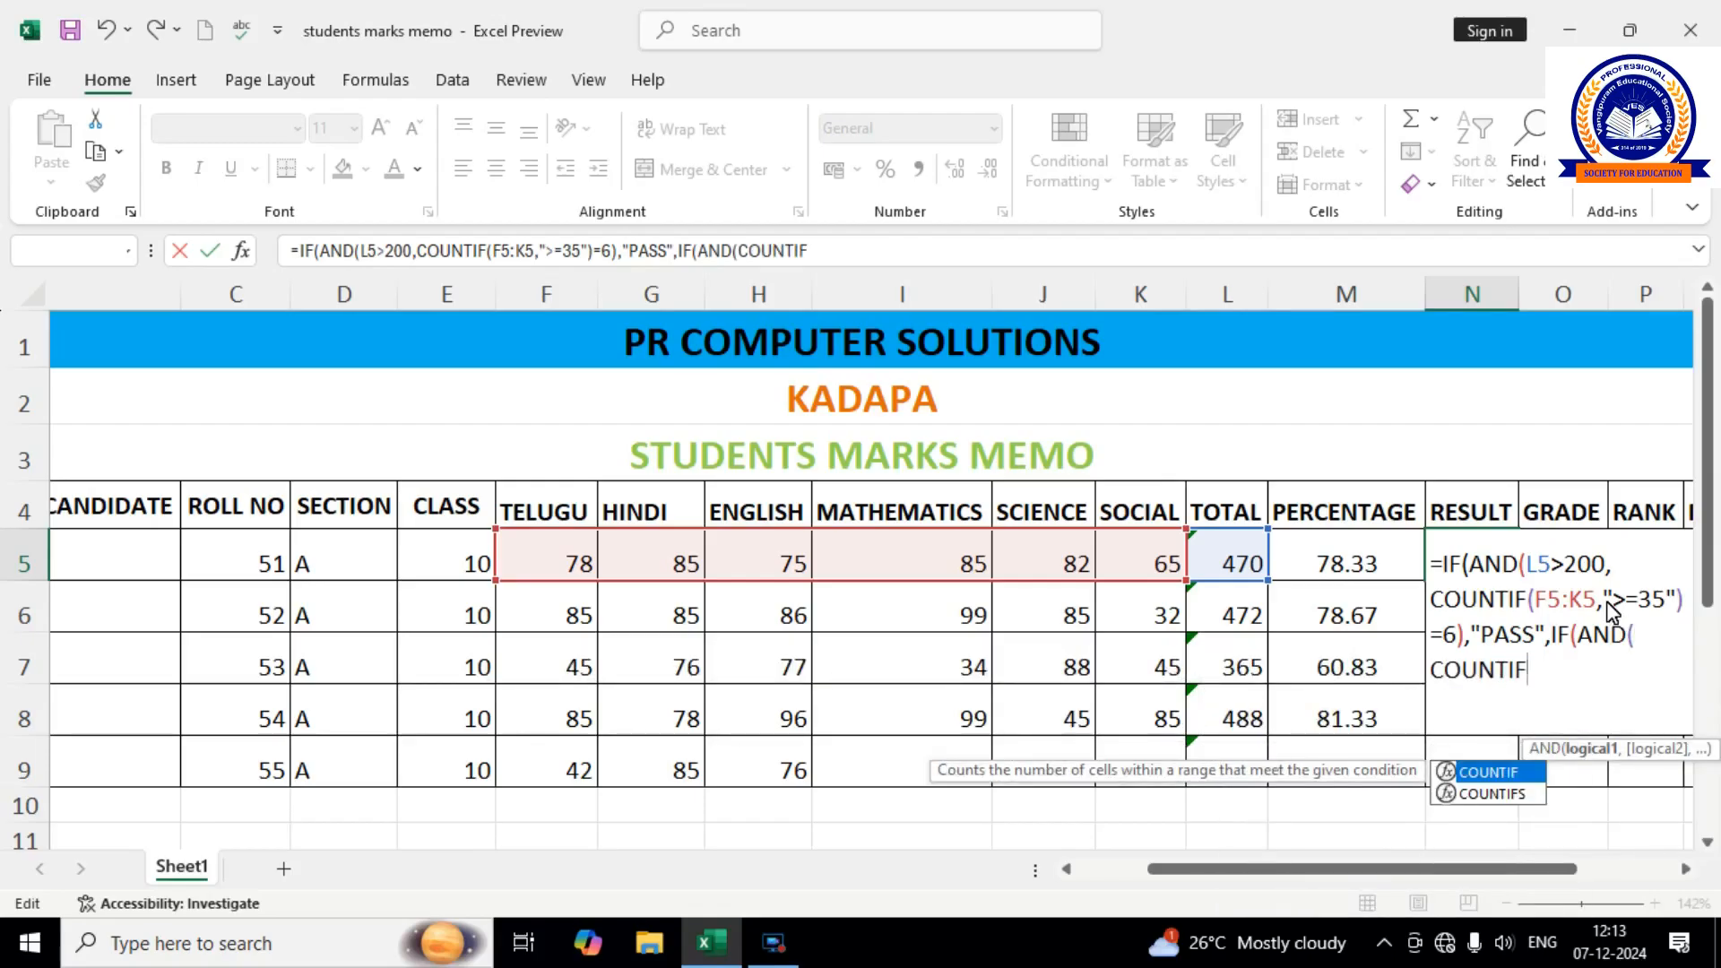
text(()
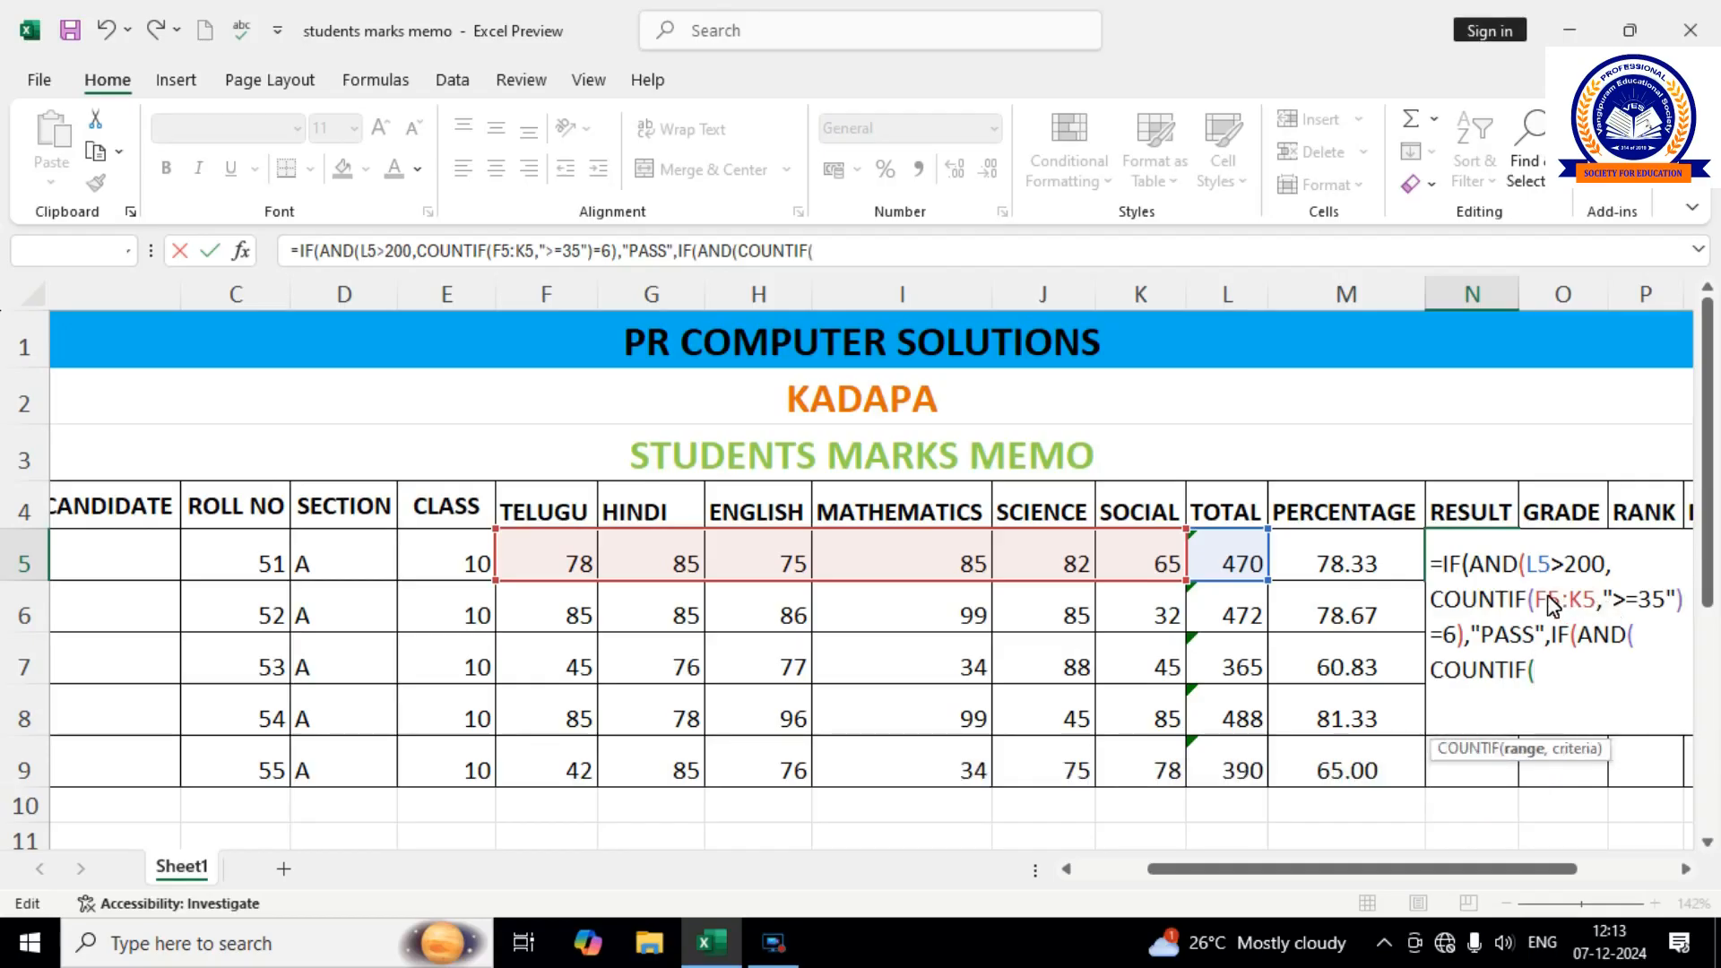
text(F5)
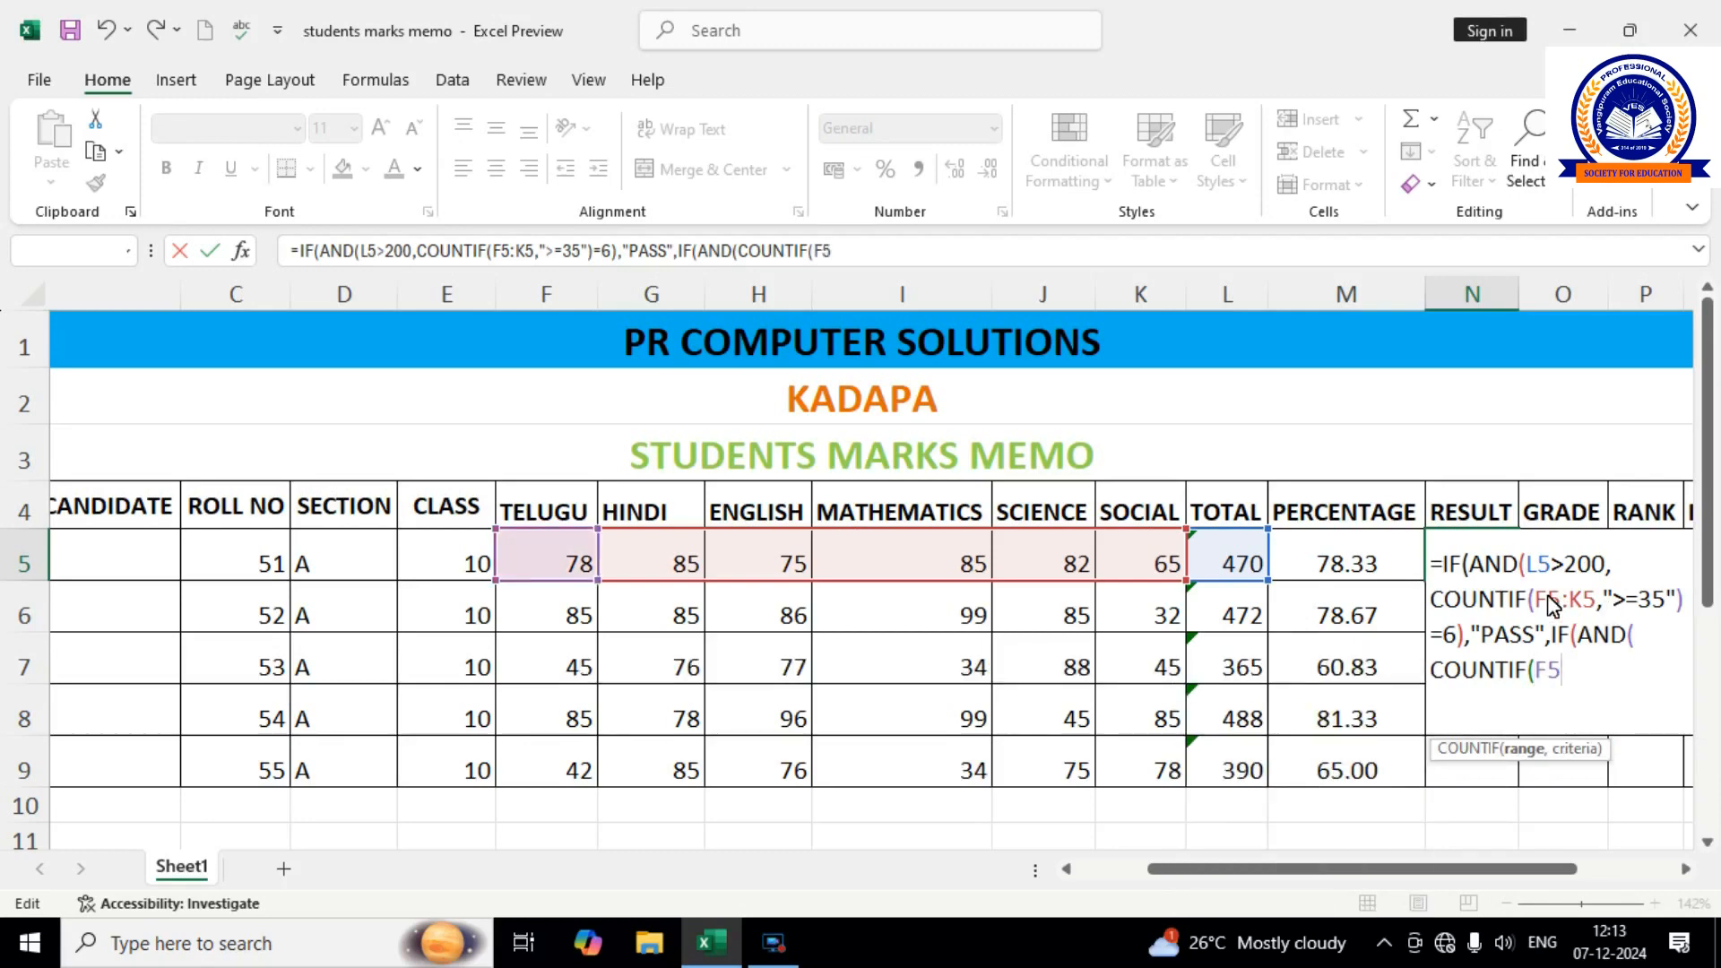
text(:K5)
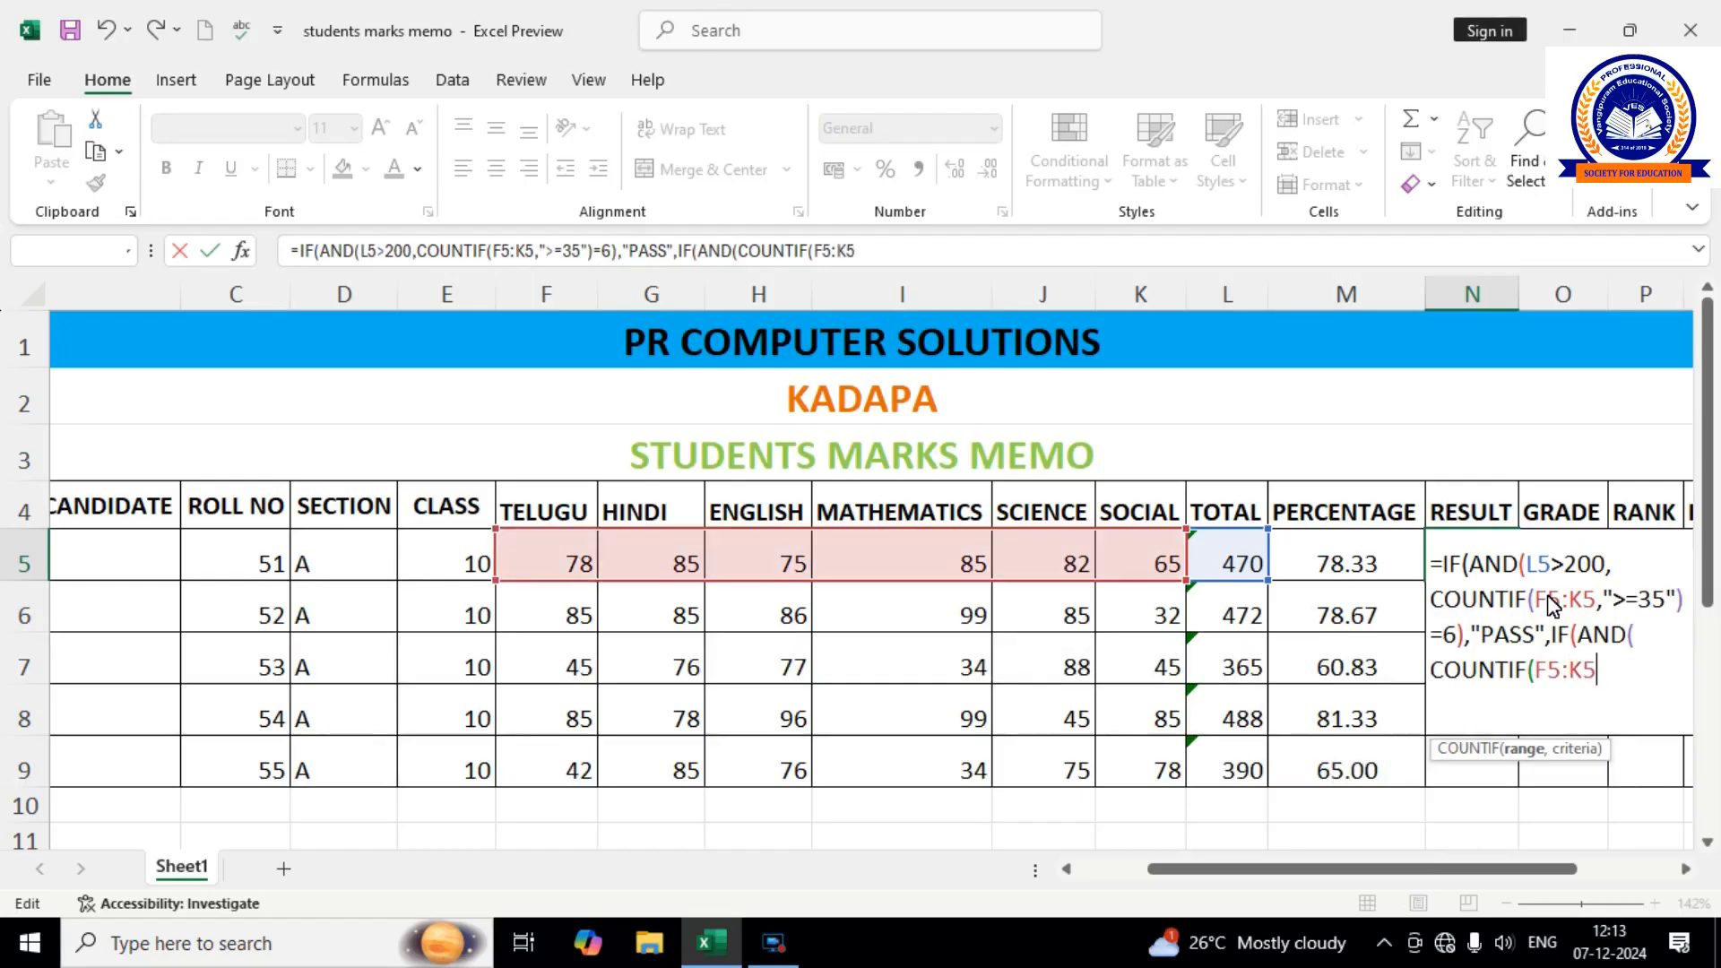
text(,")
text(<=3)
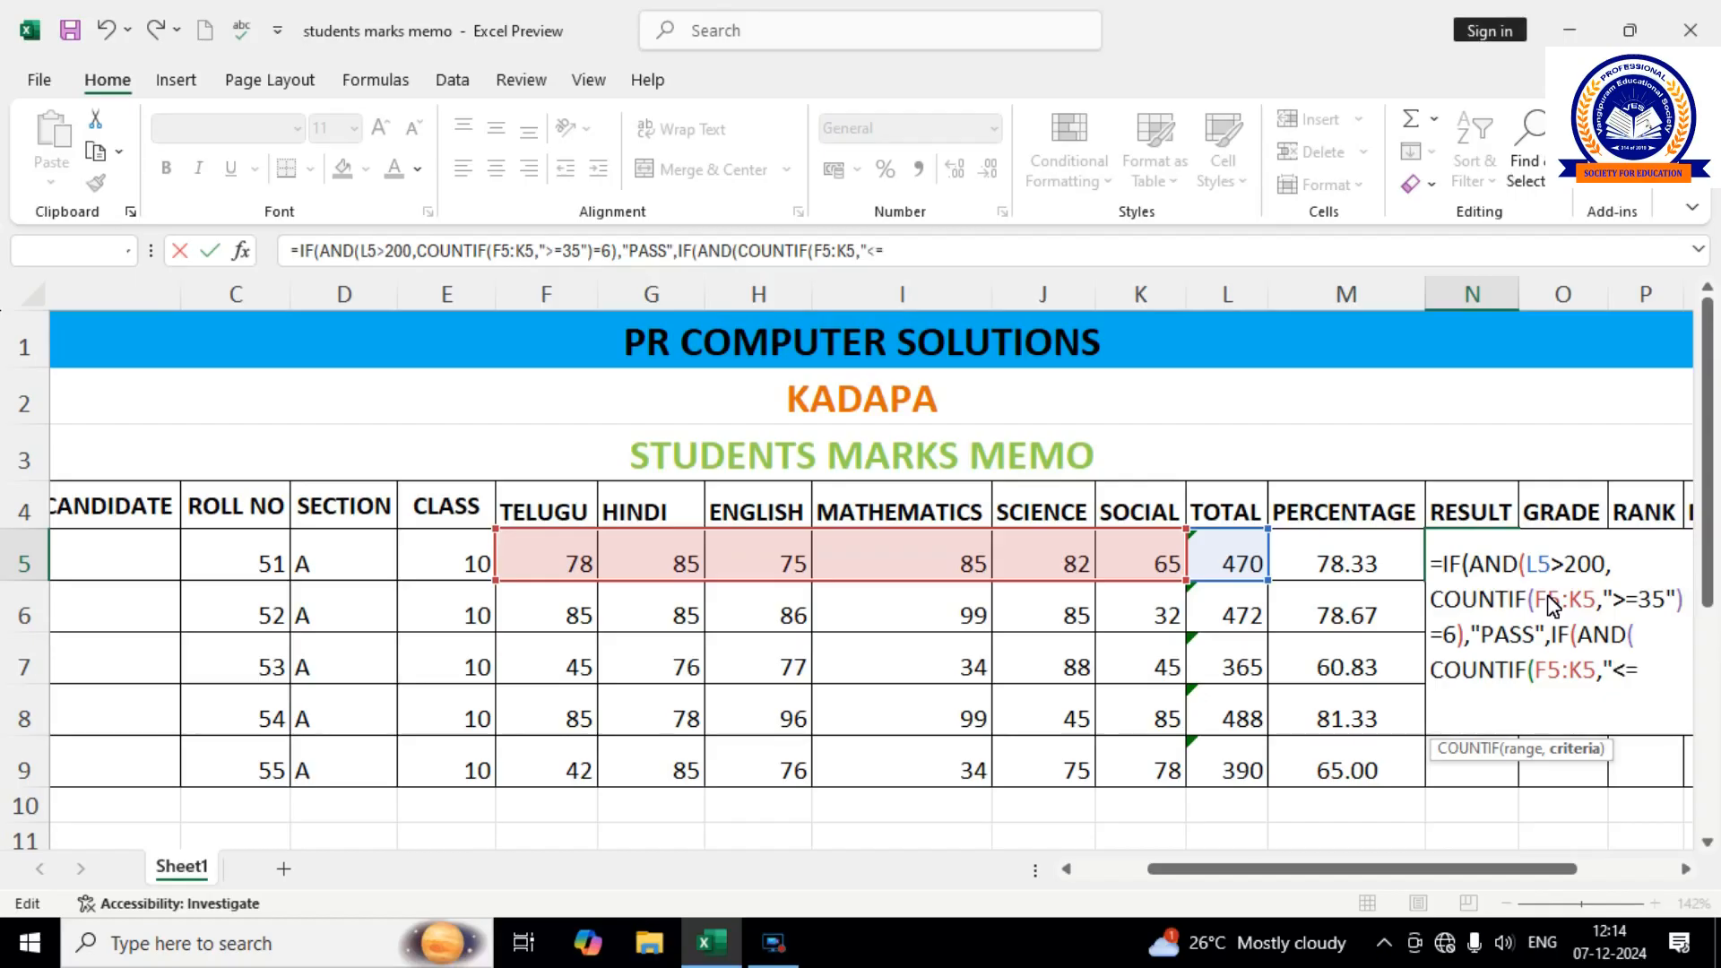
text(5)
text("))
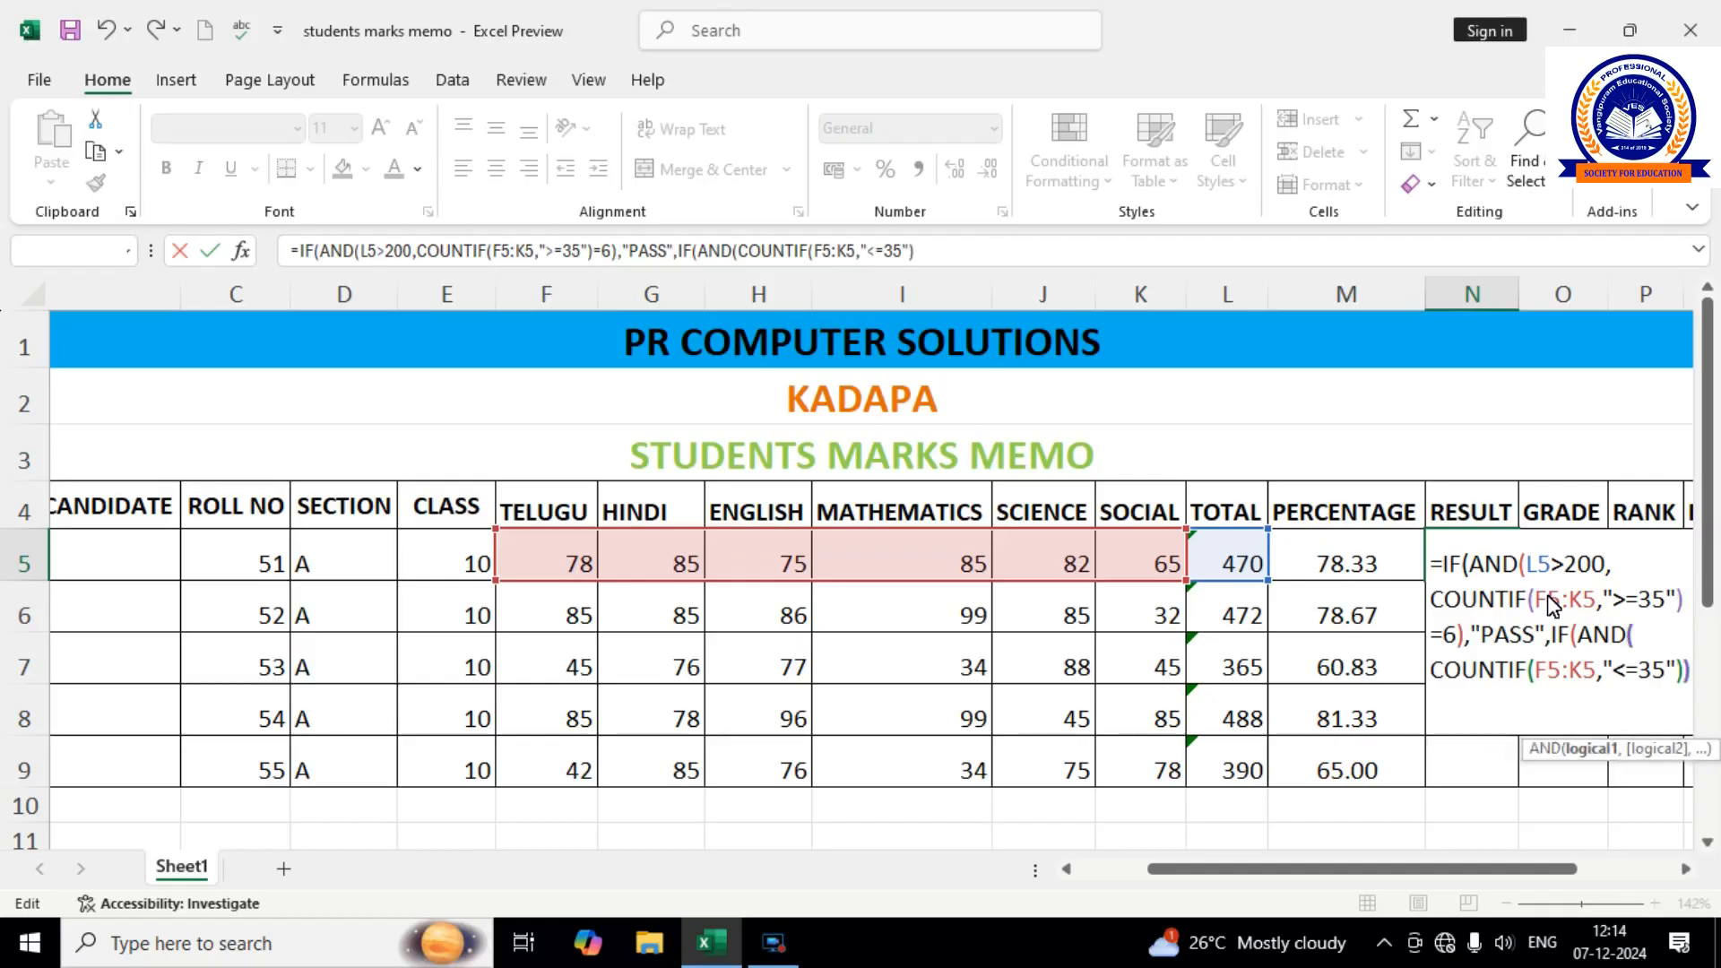
text())
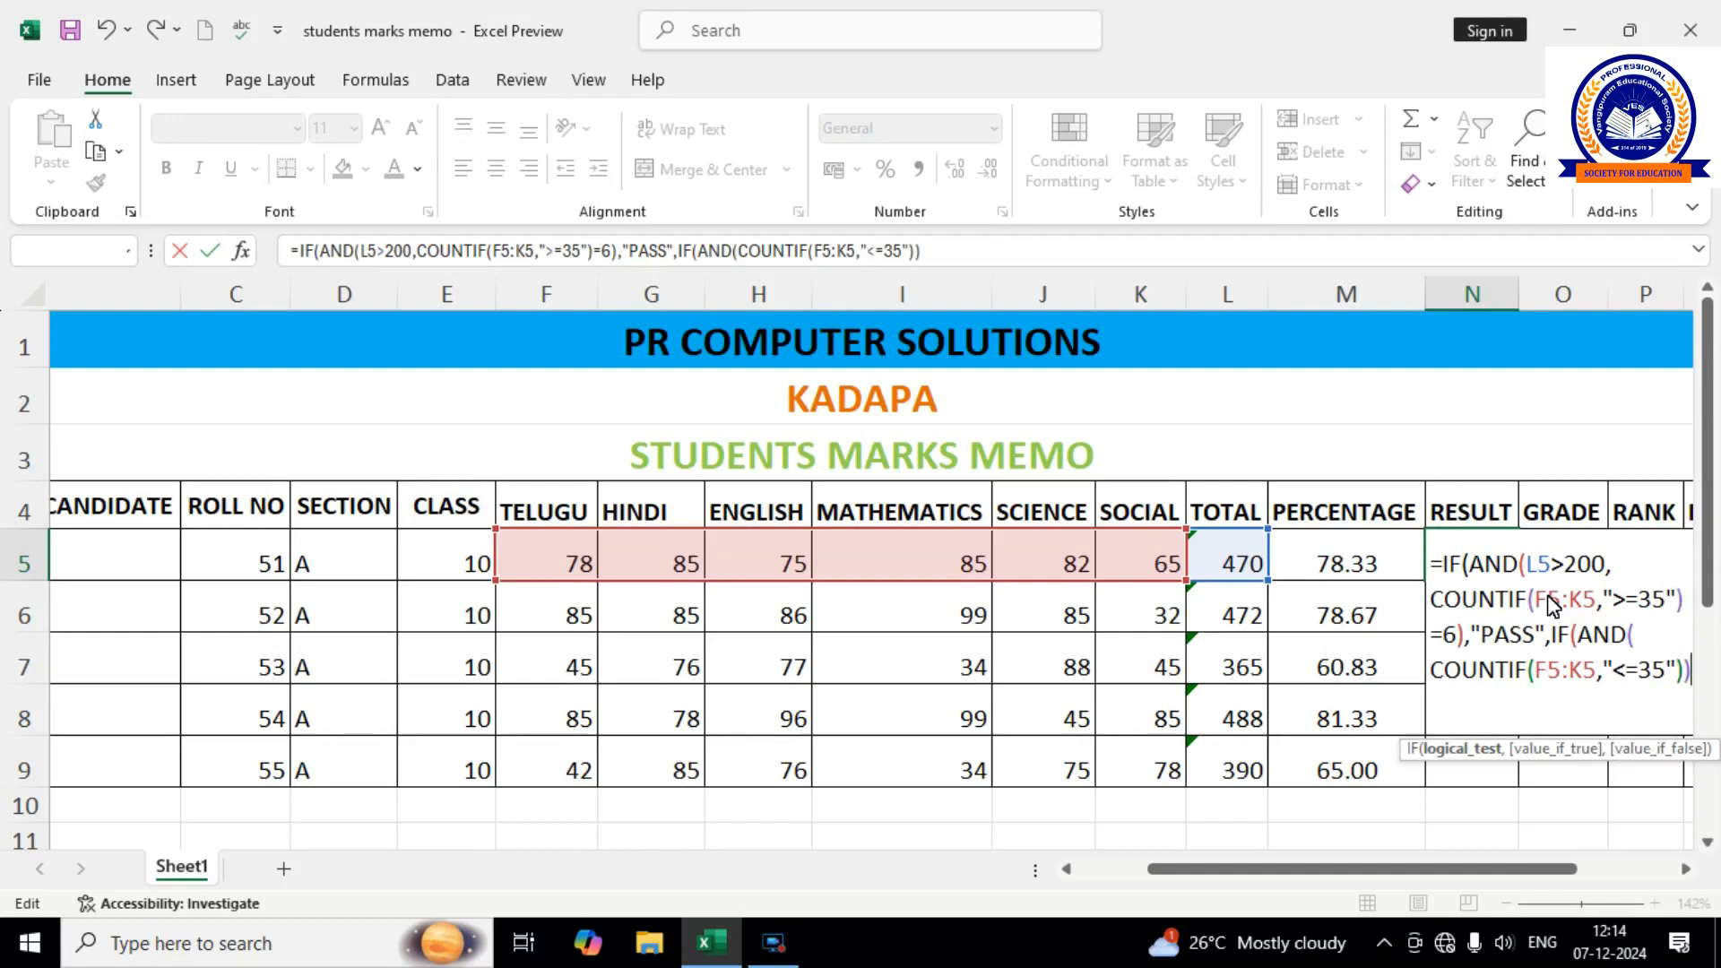
Add "FAIL" as the nested IF's true result in N5 and commit the formula, accepting Excel's proposed closing-parenthesis correction.
text(,)
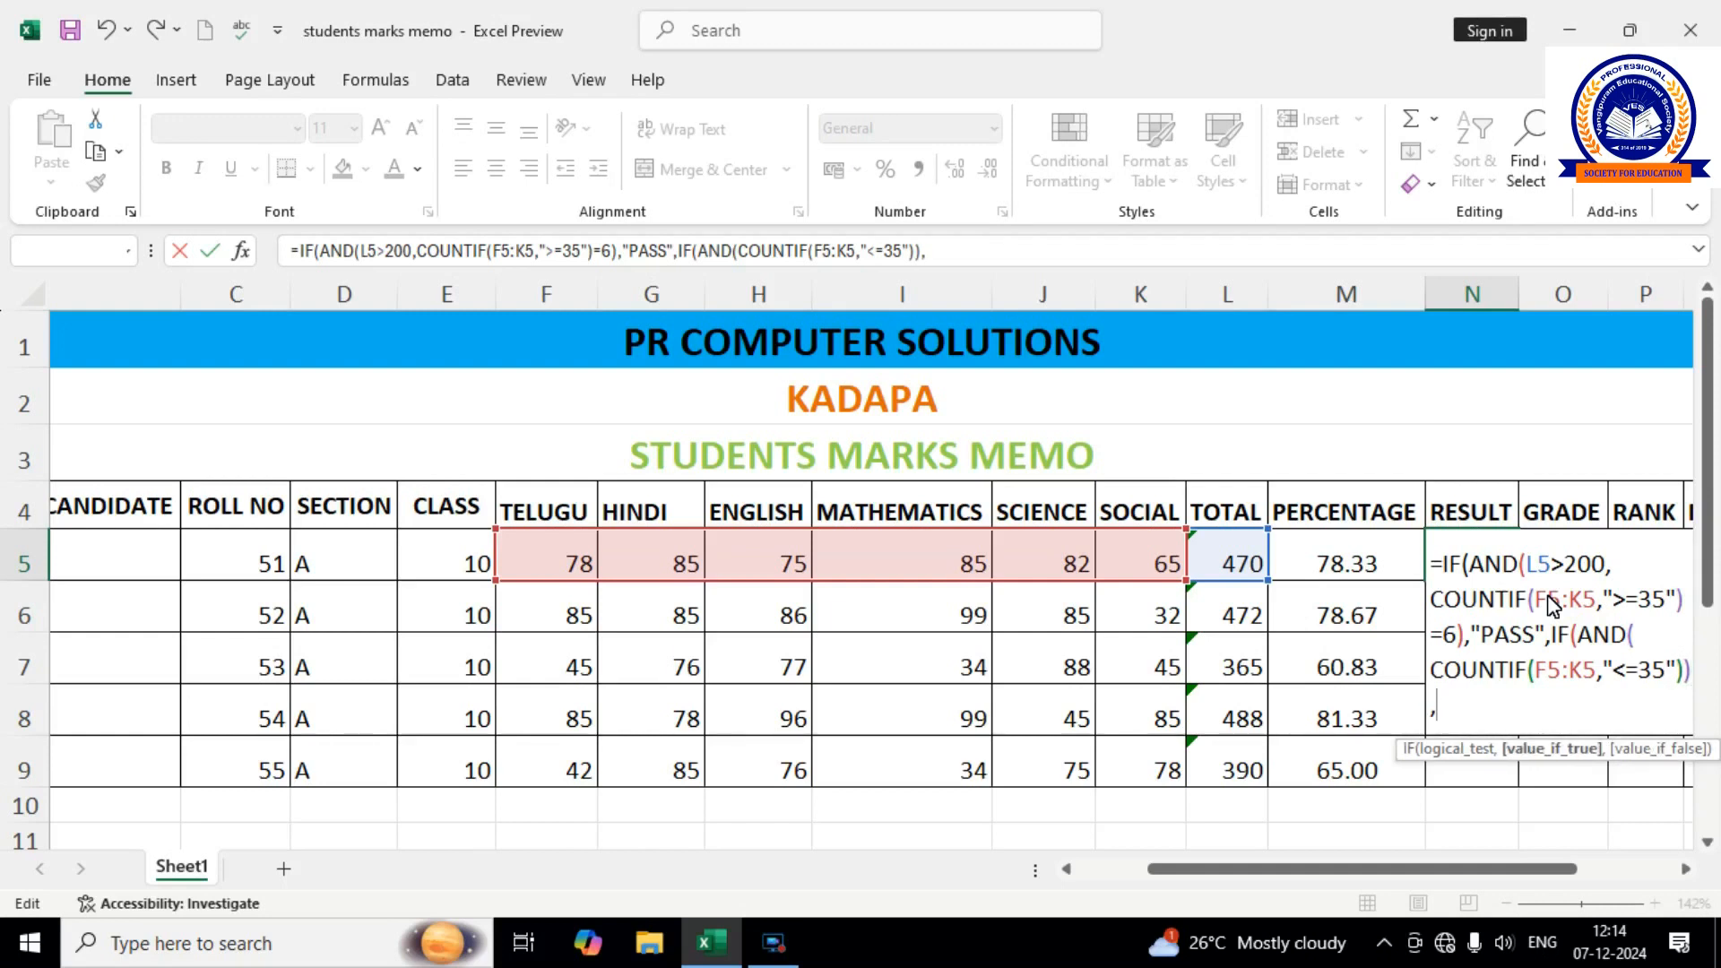
text("FAIL"))
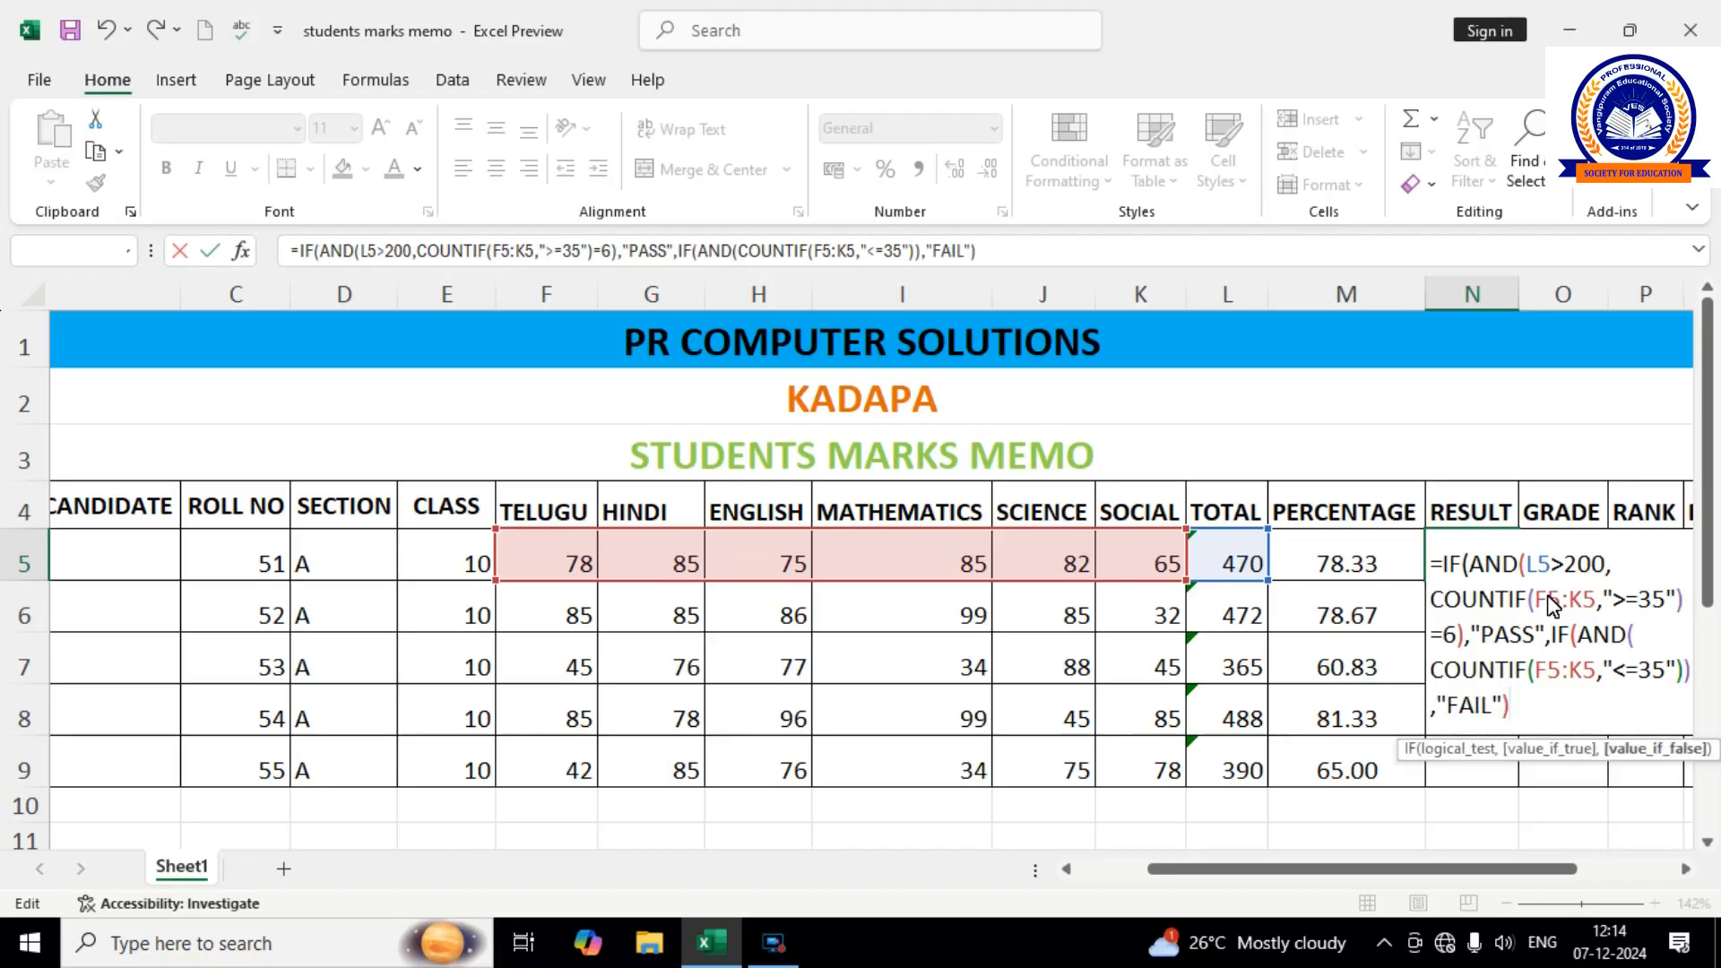
key(Return)
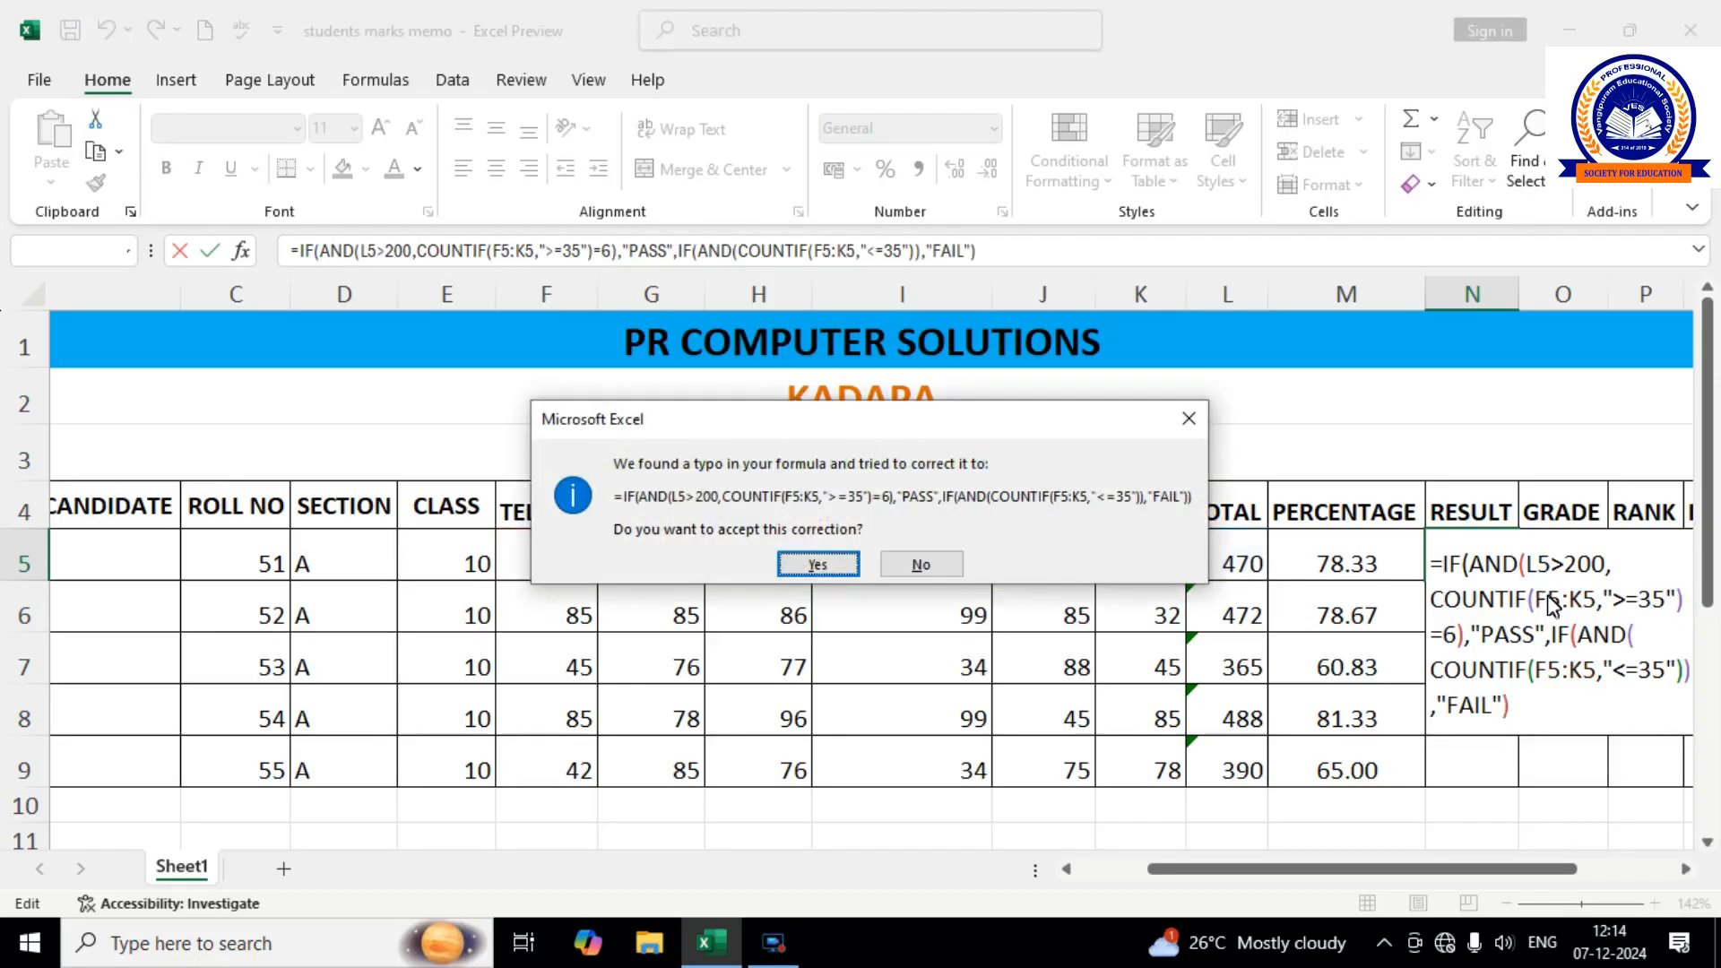
click(835, 563)
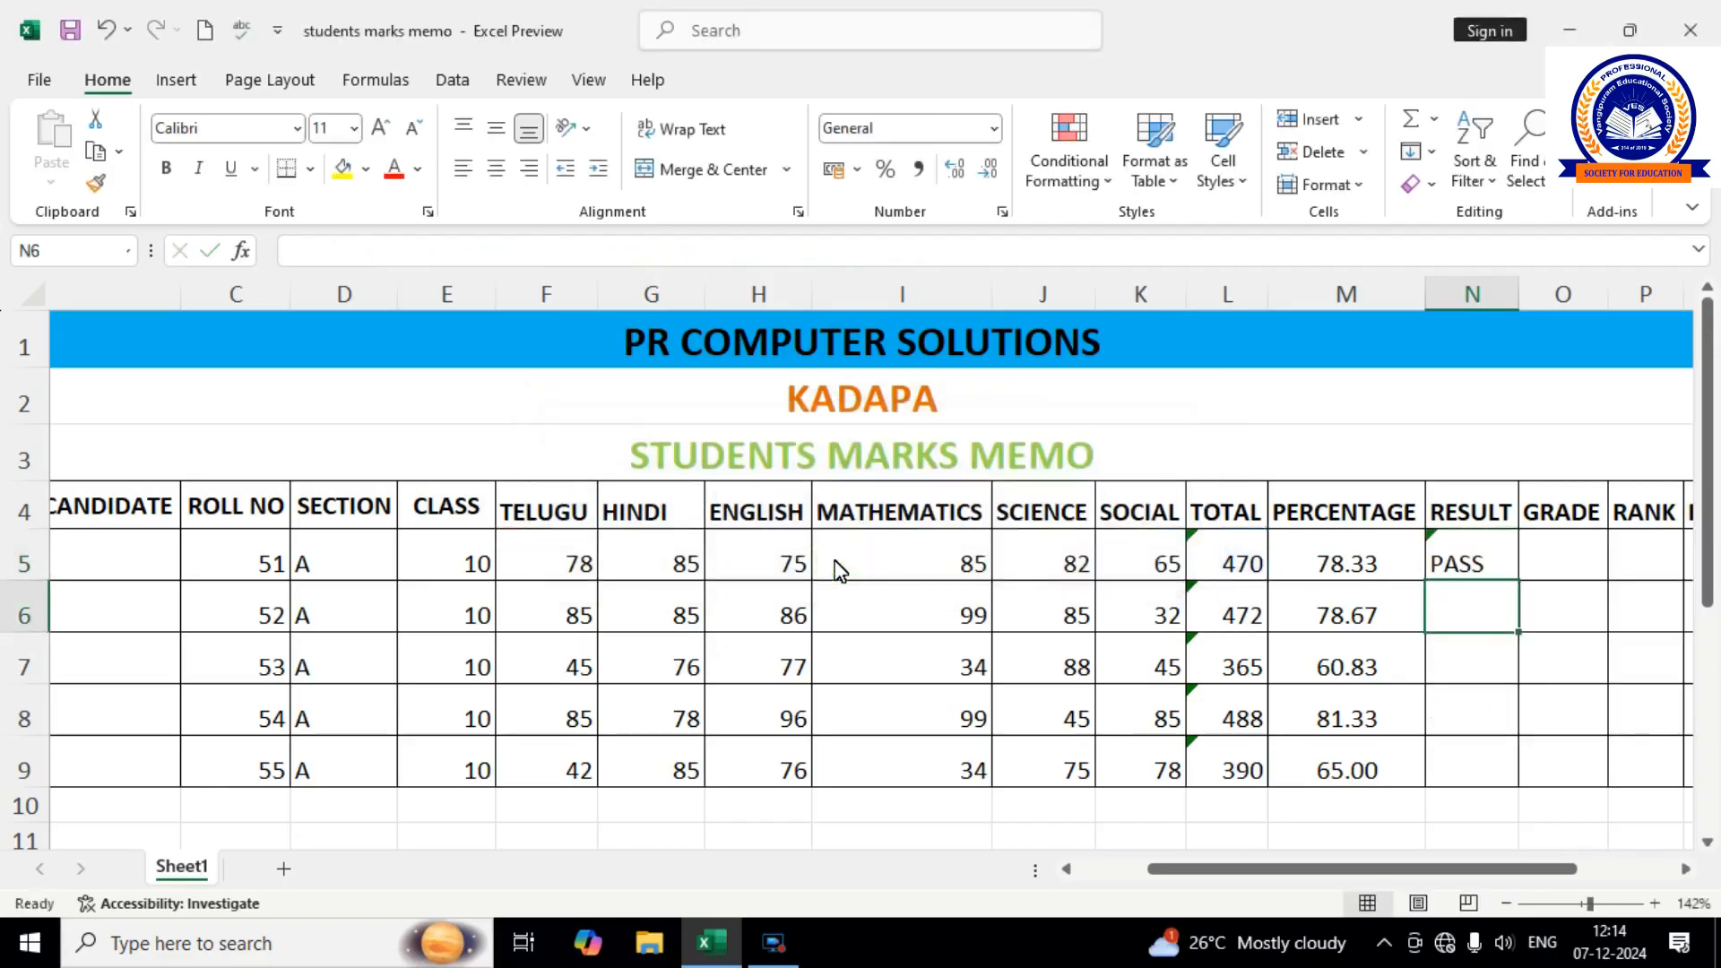
Fill the first student's result formula in N5 down through N9.
click(1490, 571)
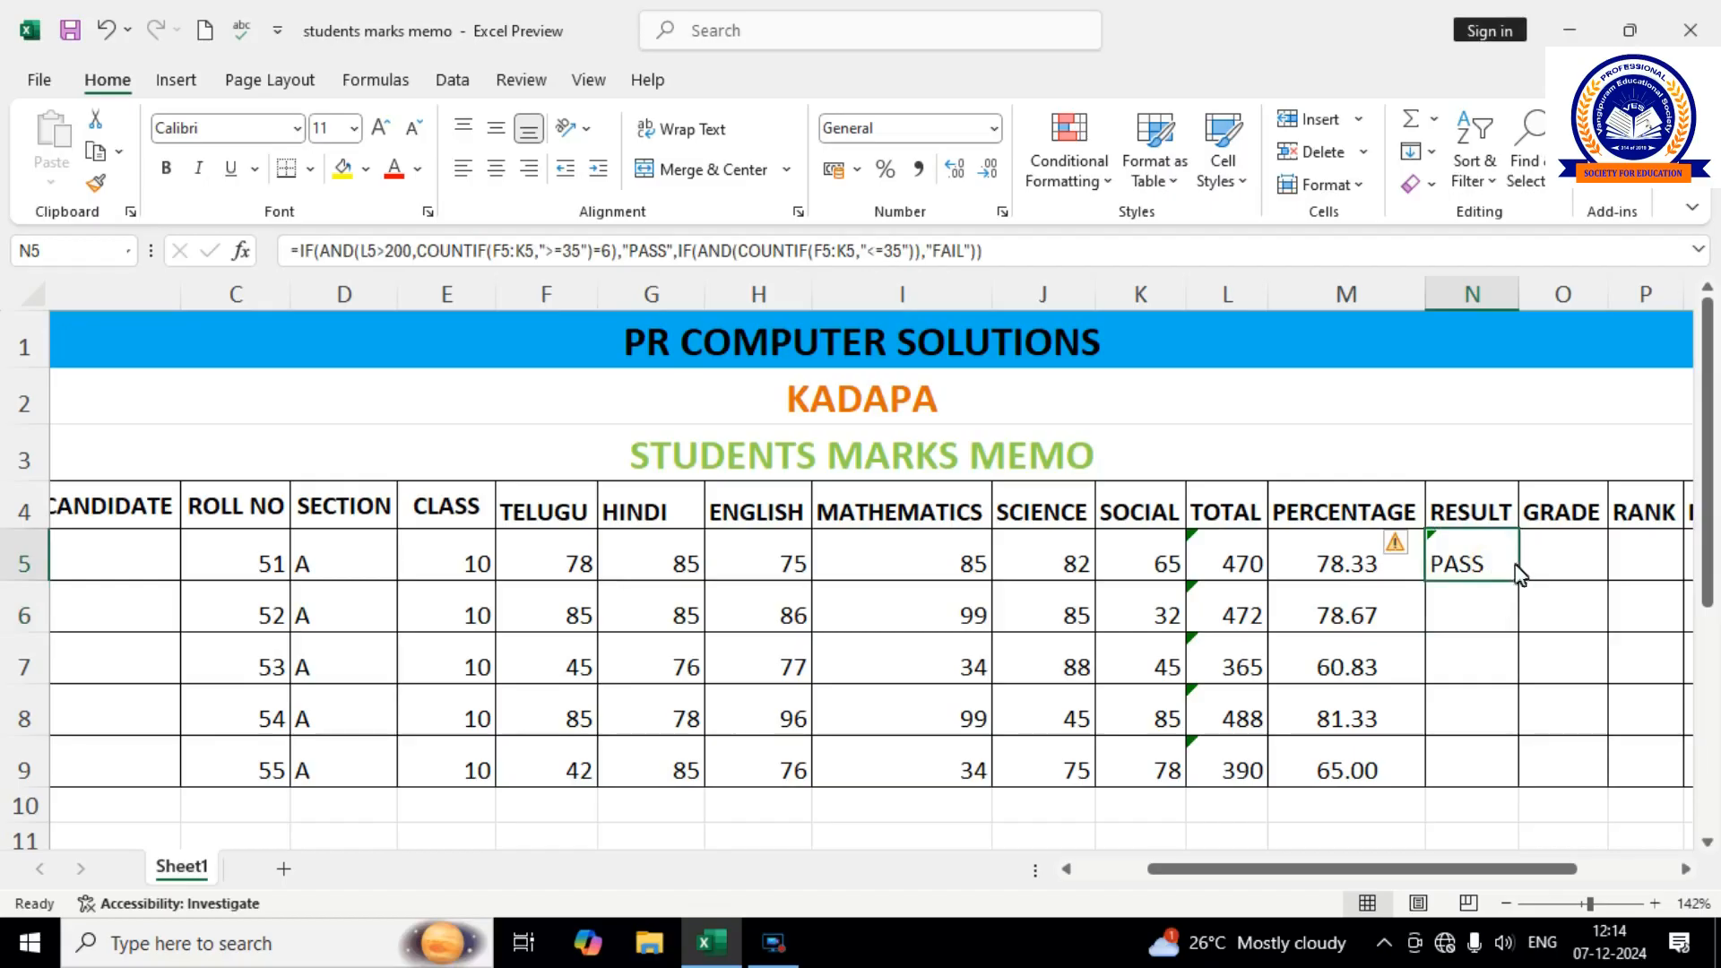
drag(1521, 587, 1525, 781)
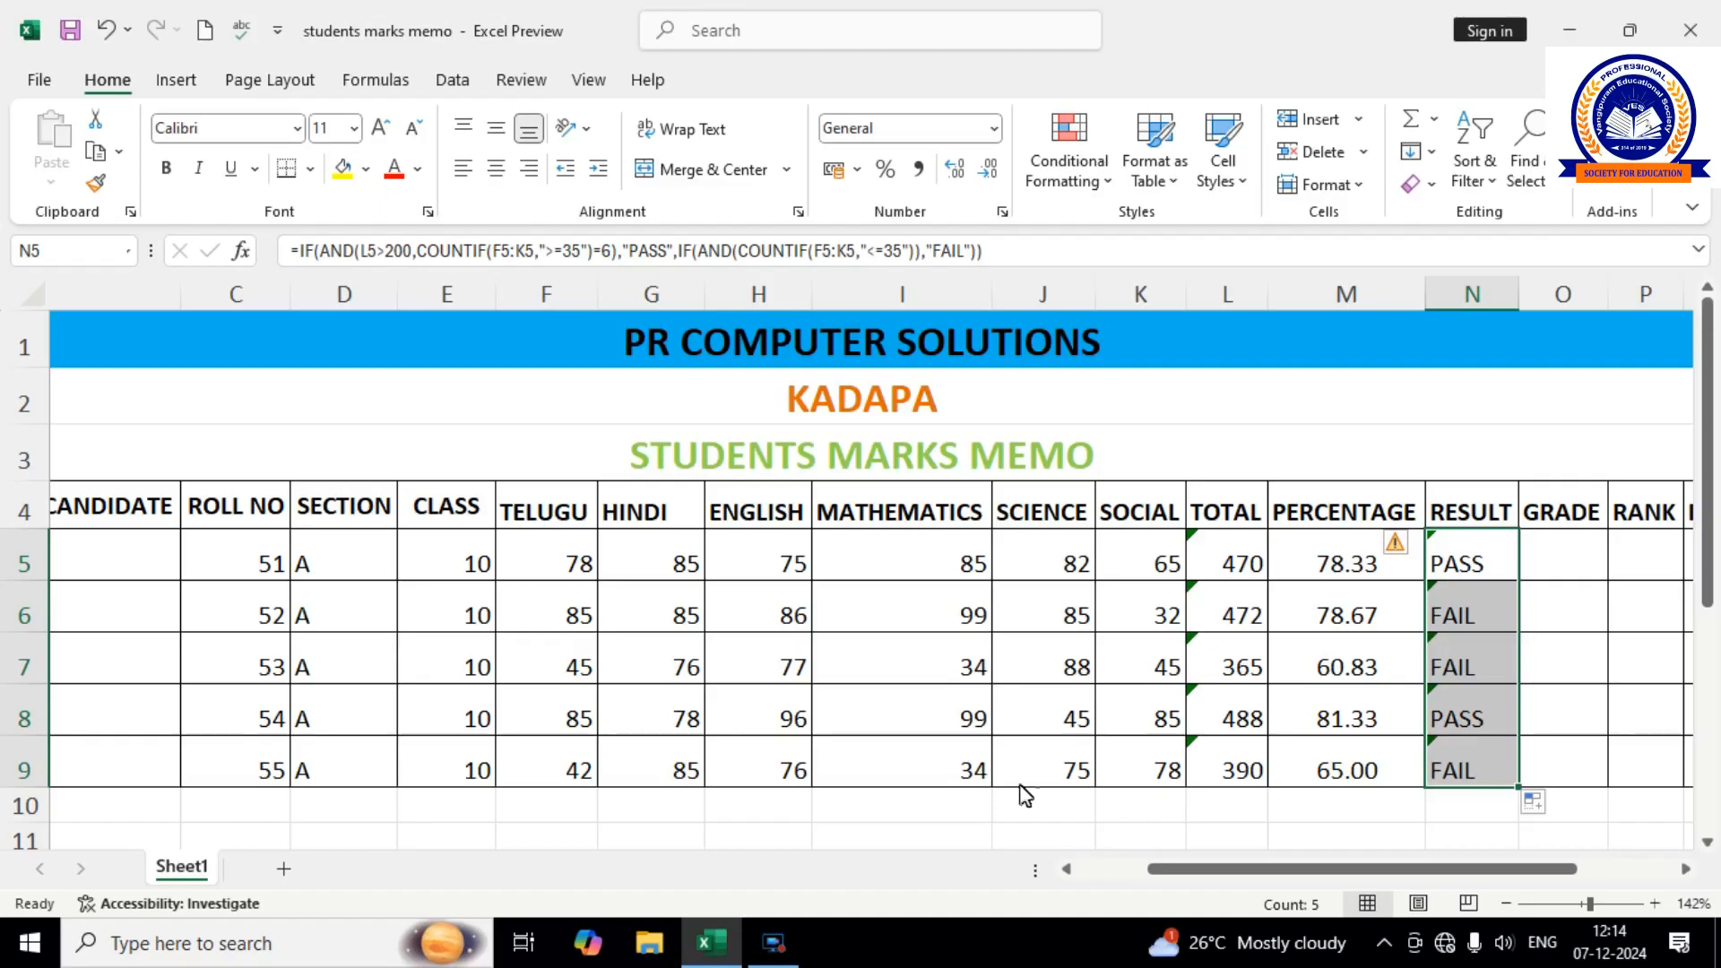
click(1470, 577)
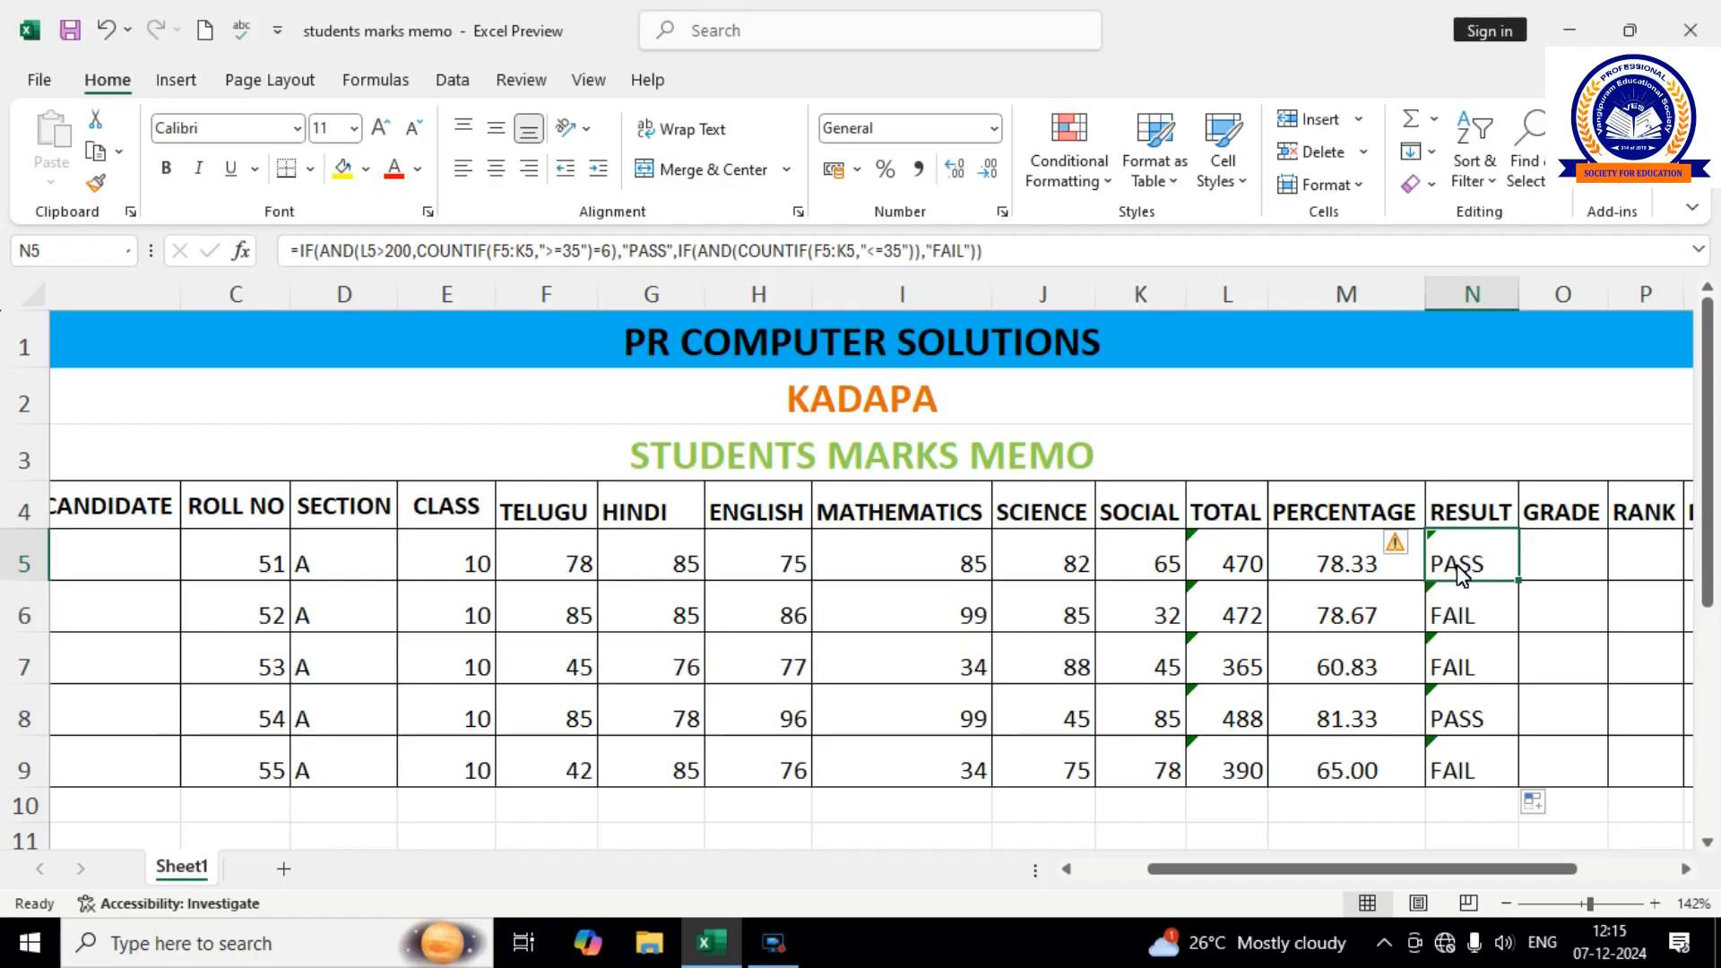
Start the first student's grade formula in O5 with =IF(M5>=91,"O", based on the percentage.
drag(1472, 869, 1571, 881)
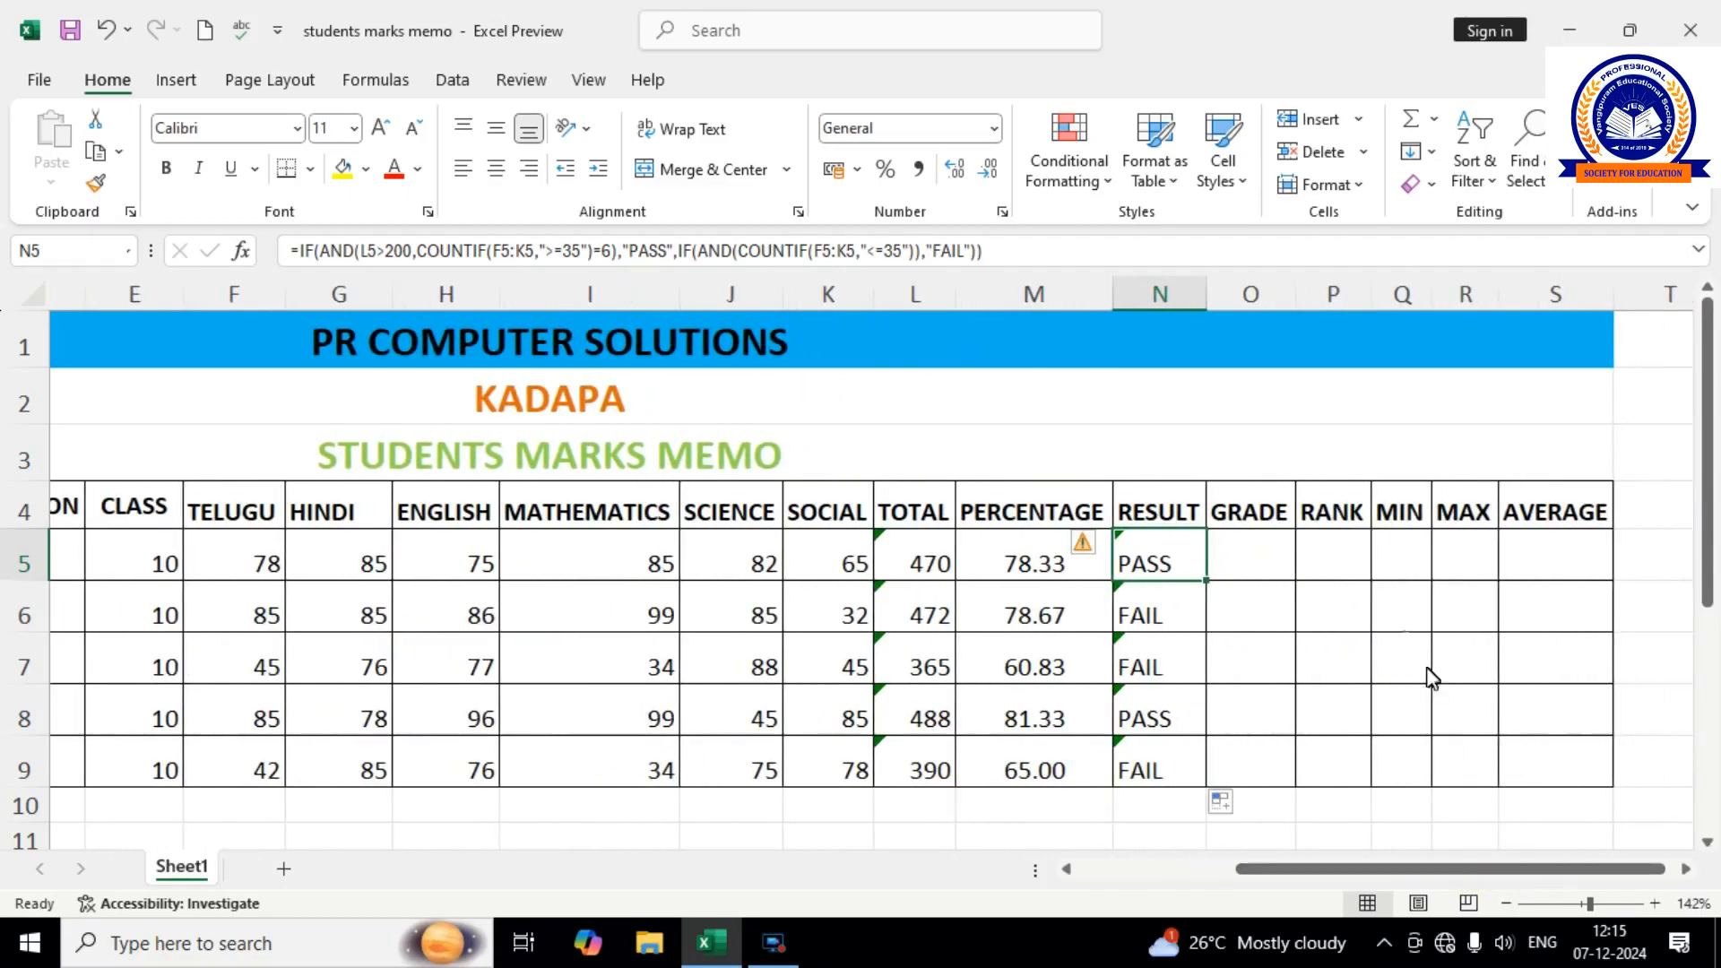
click(1279, 568)
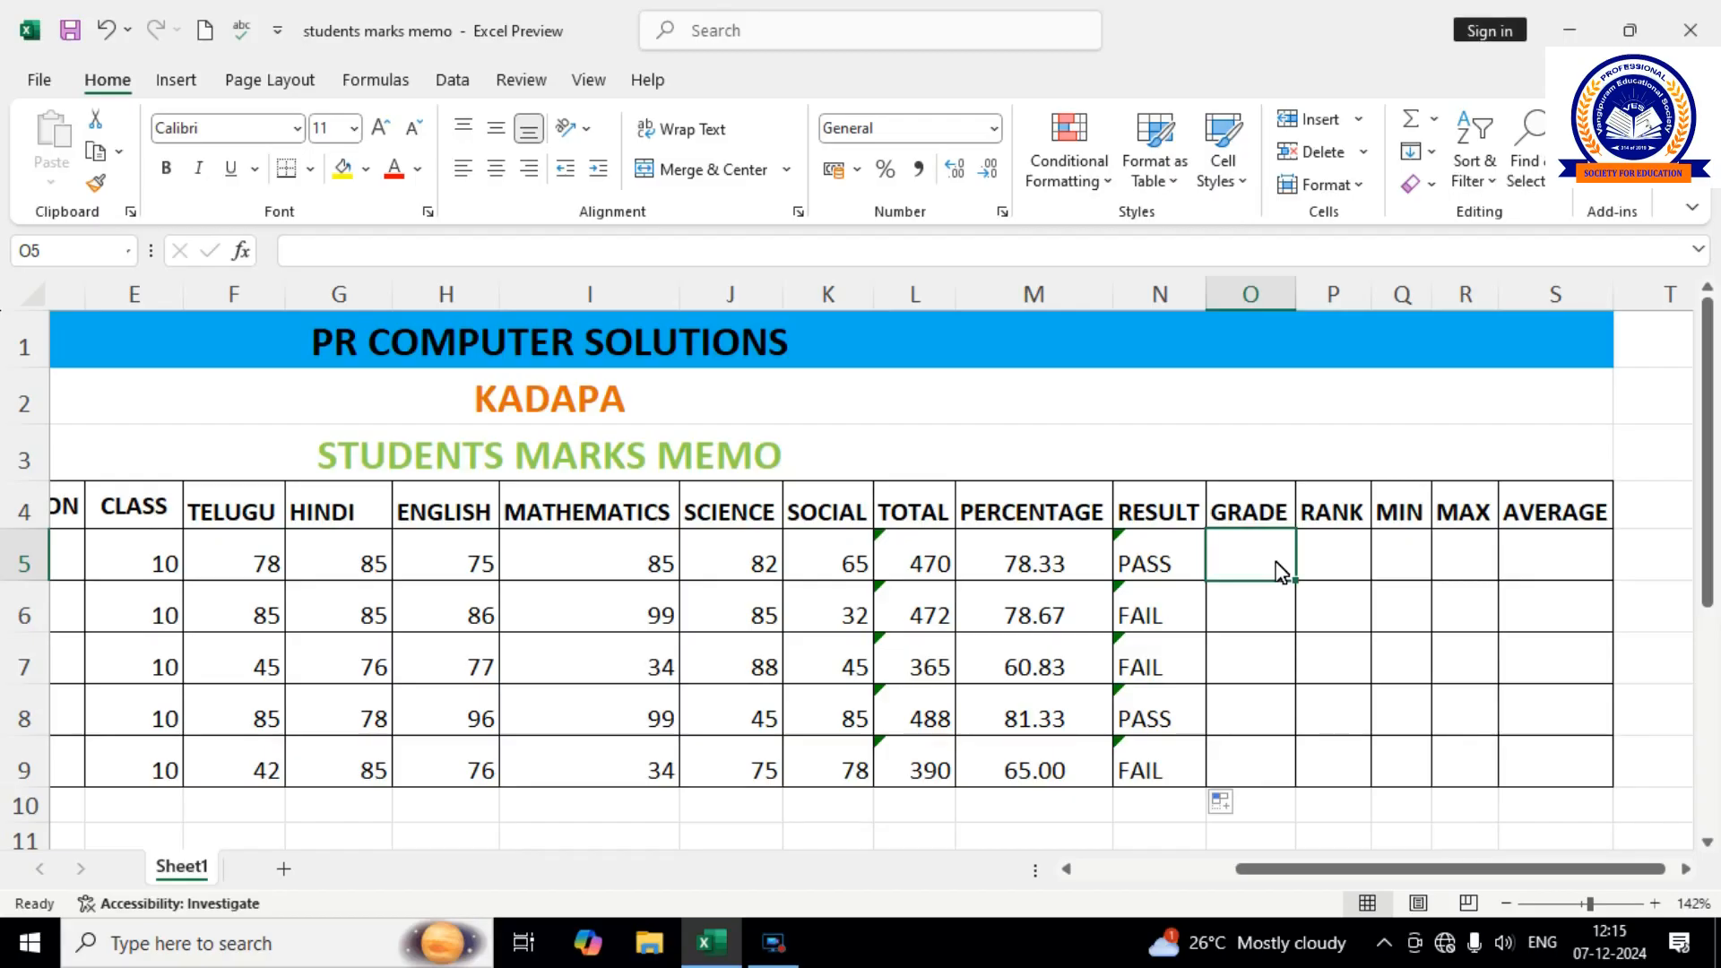
text(=)
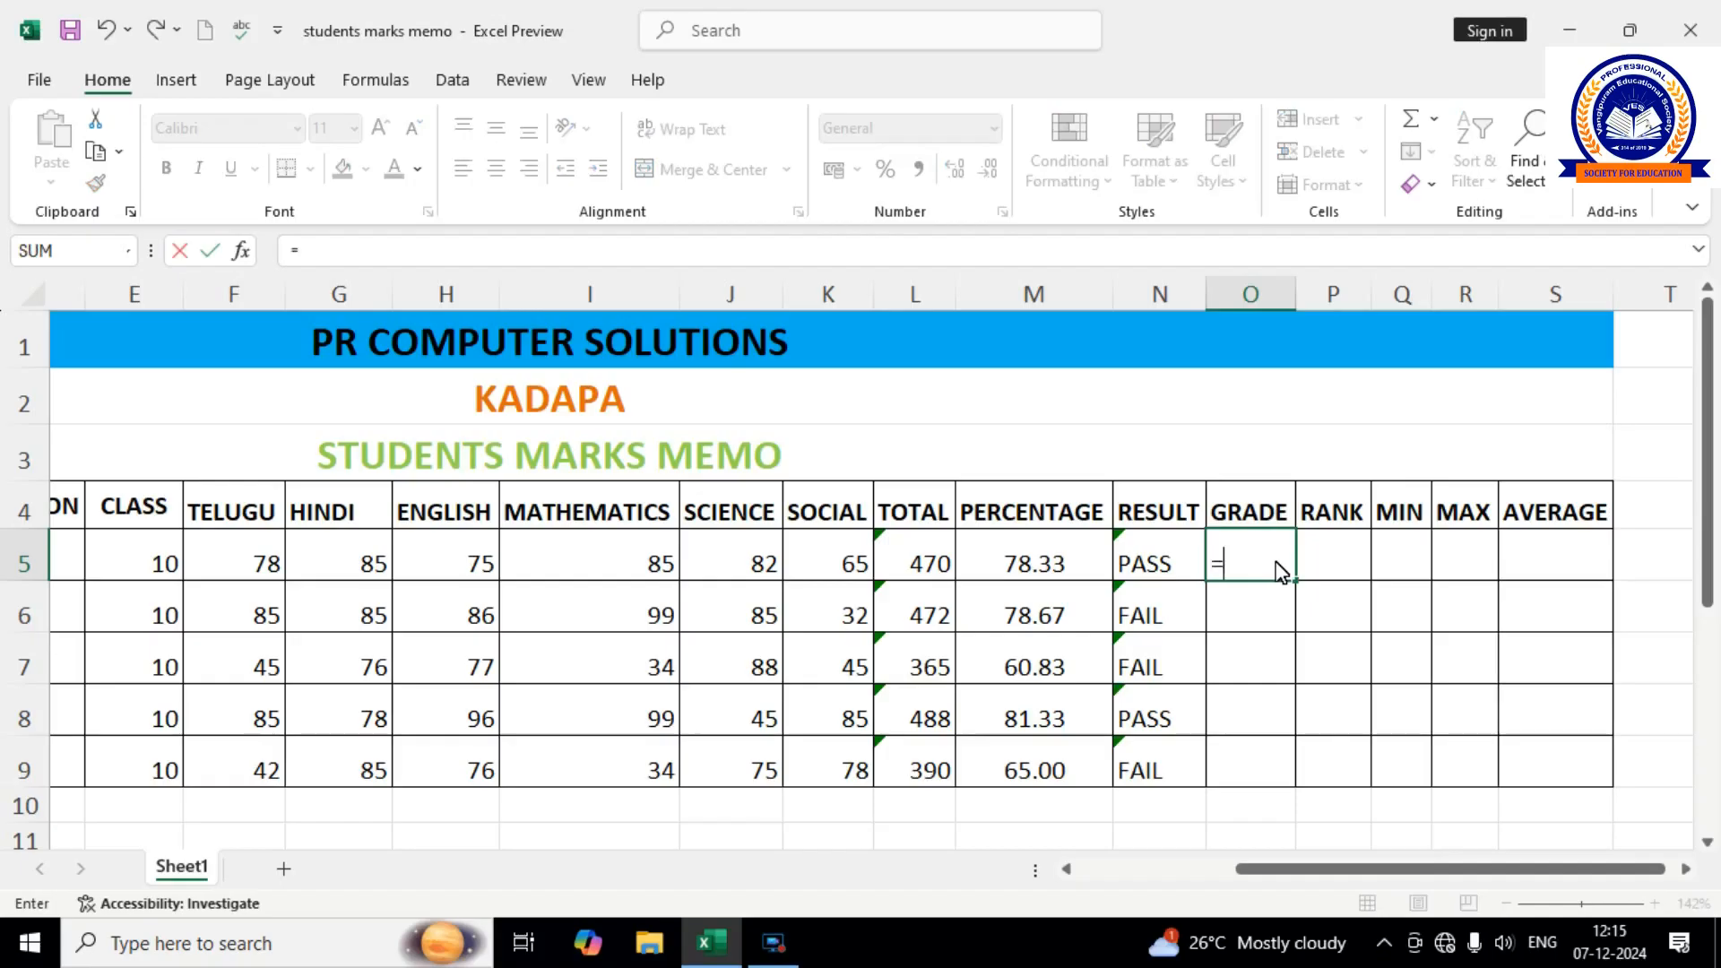
text(IF)
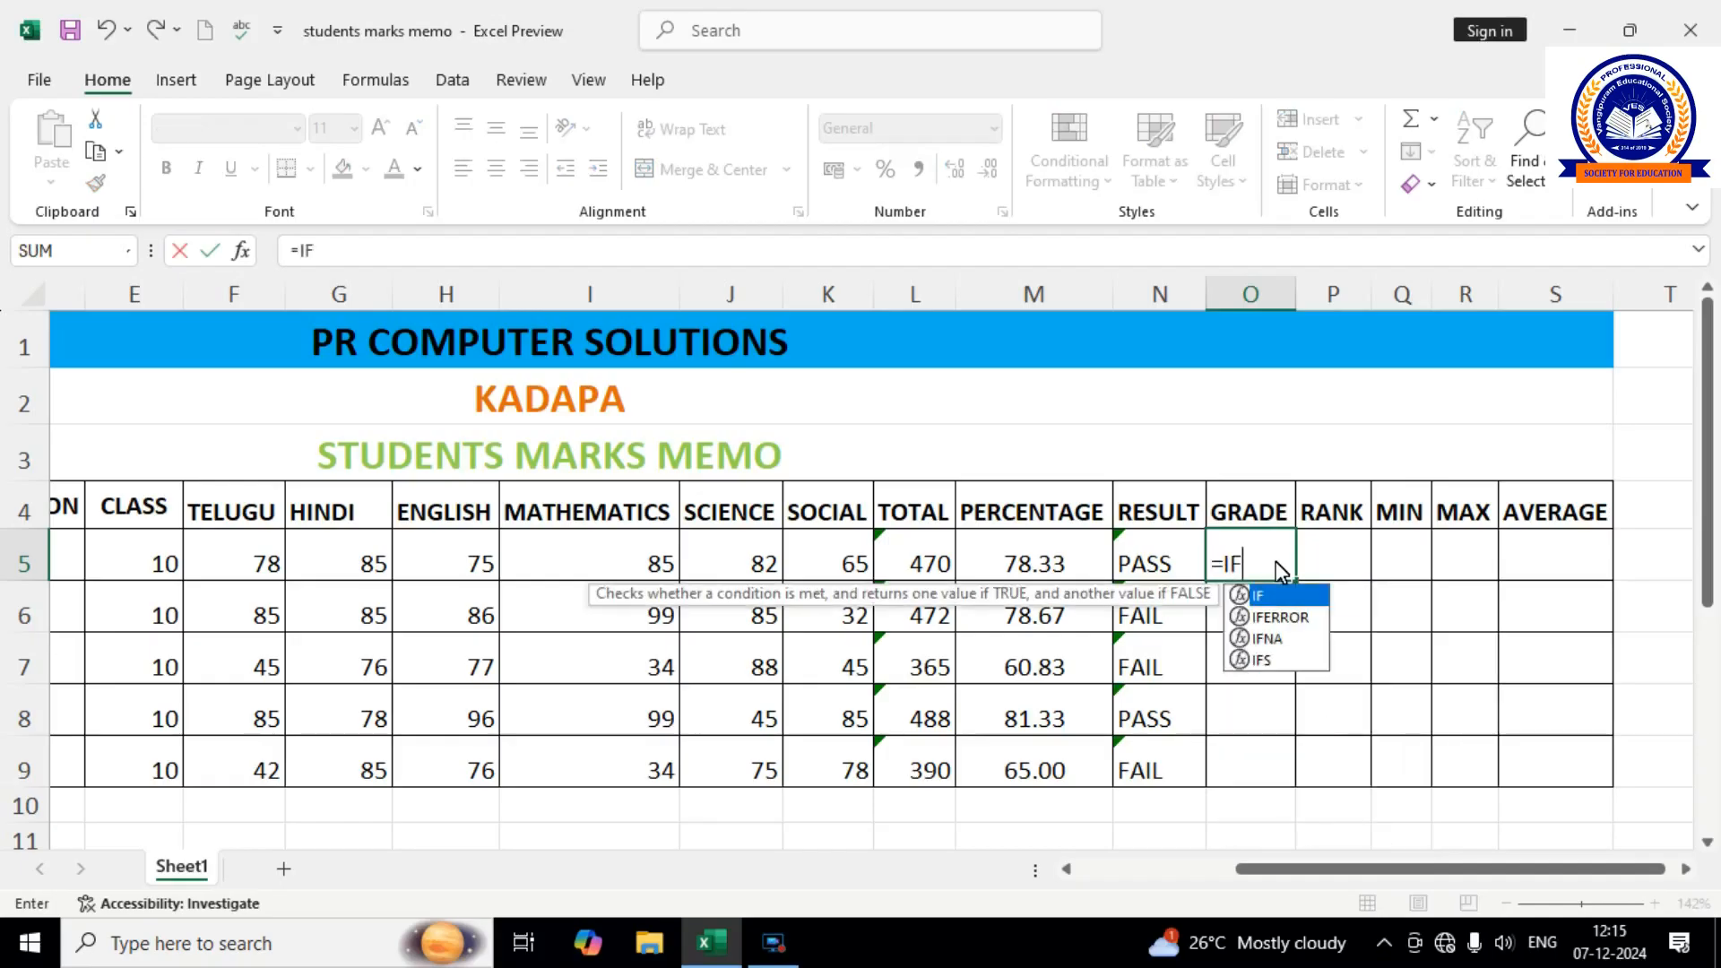
text(()
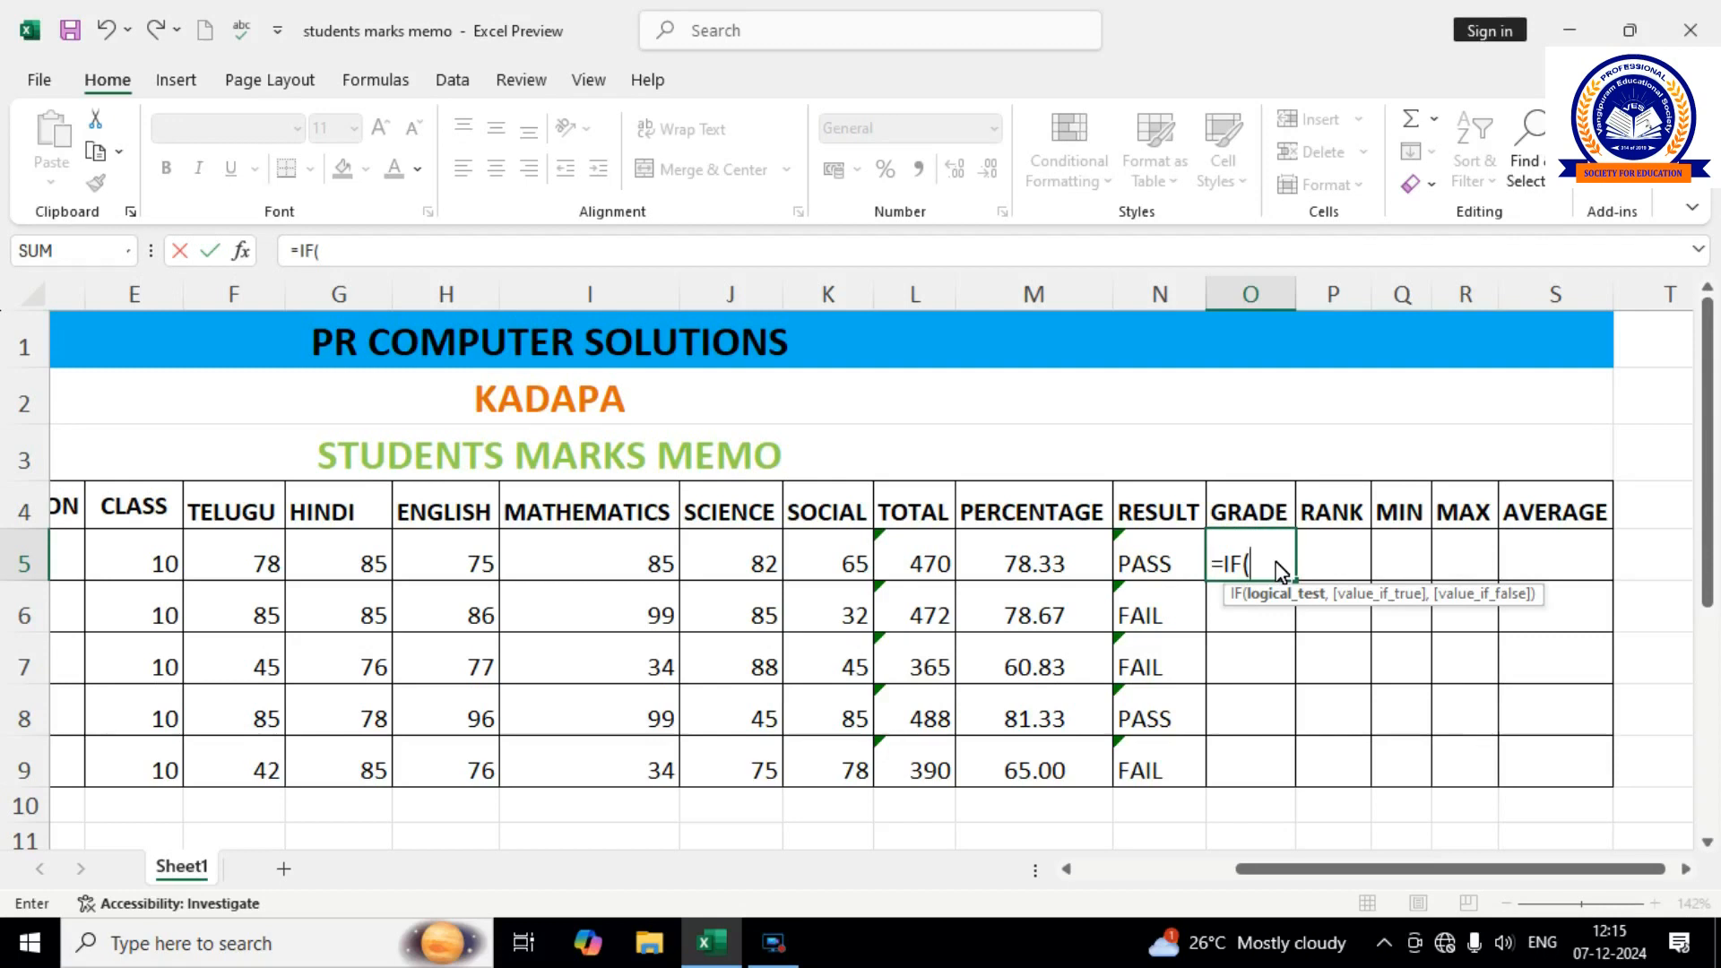
text(M5)
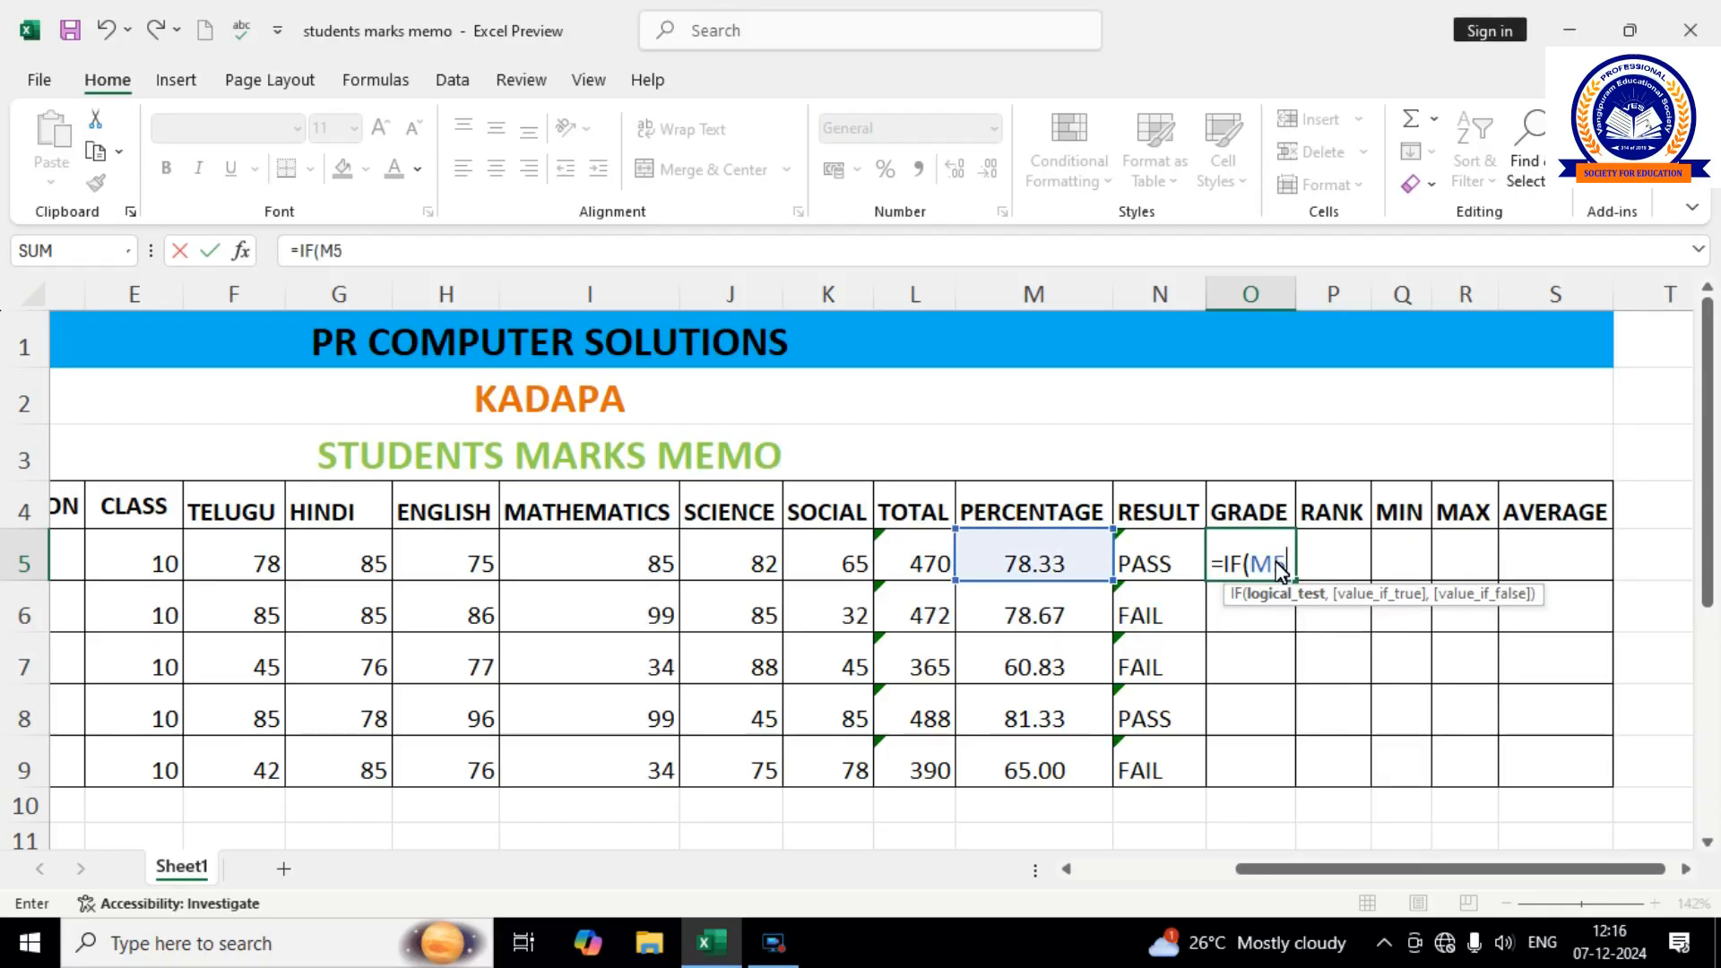
text(>=91,)
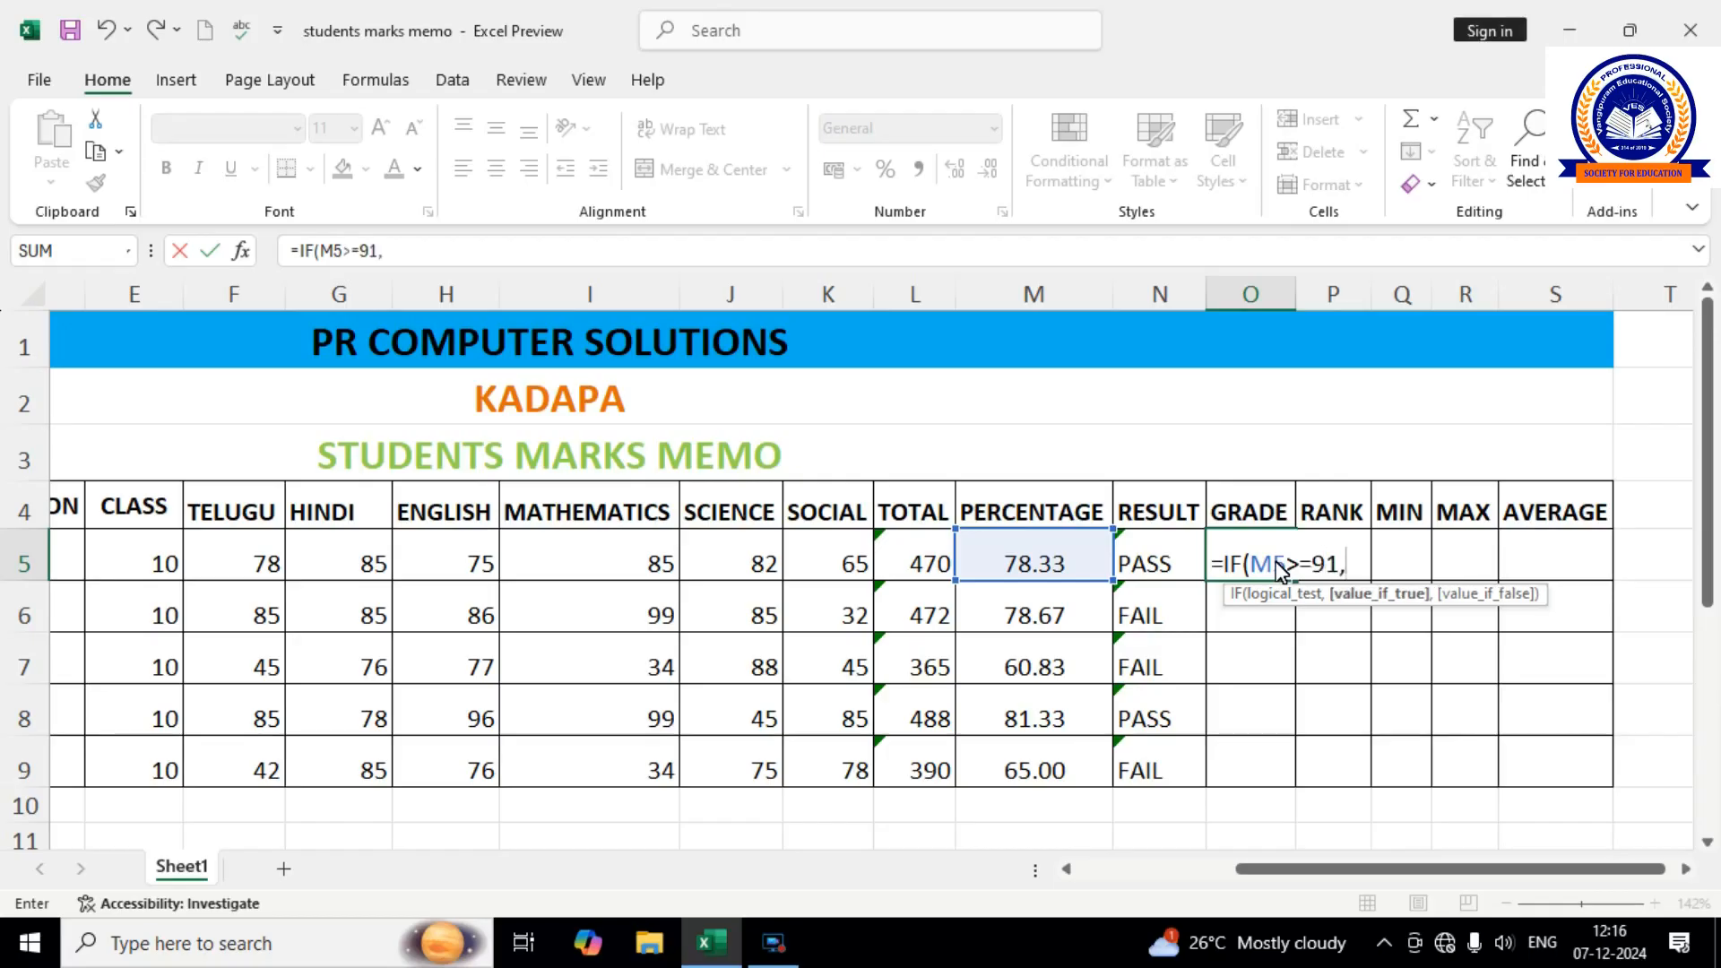
text("O",)
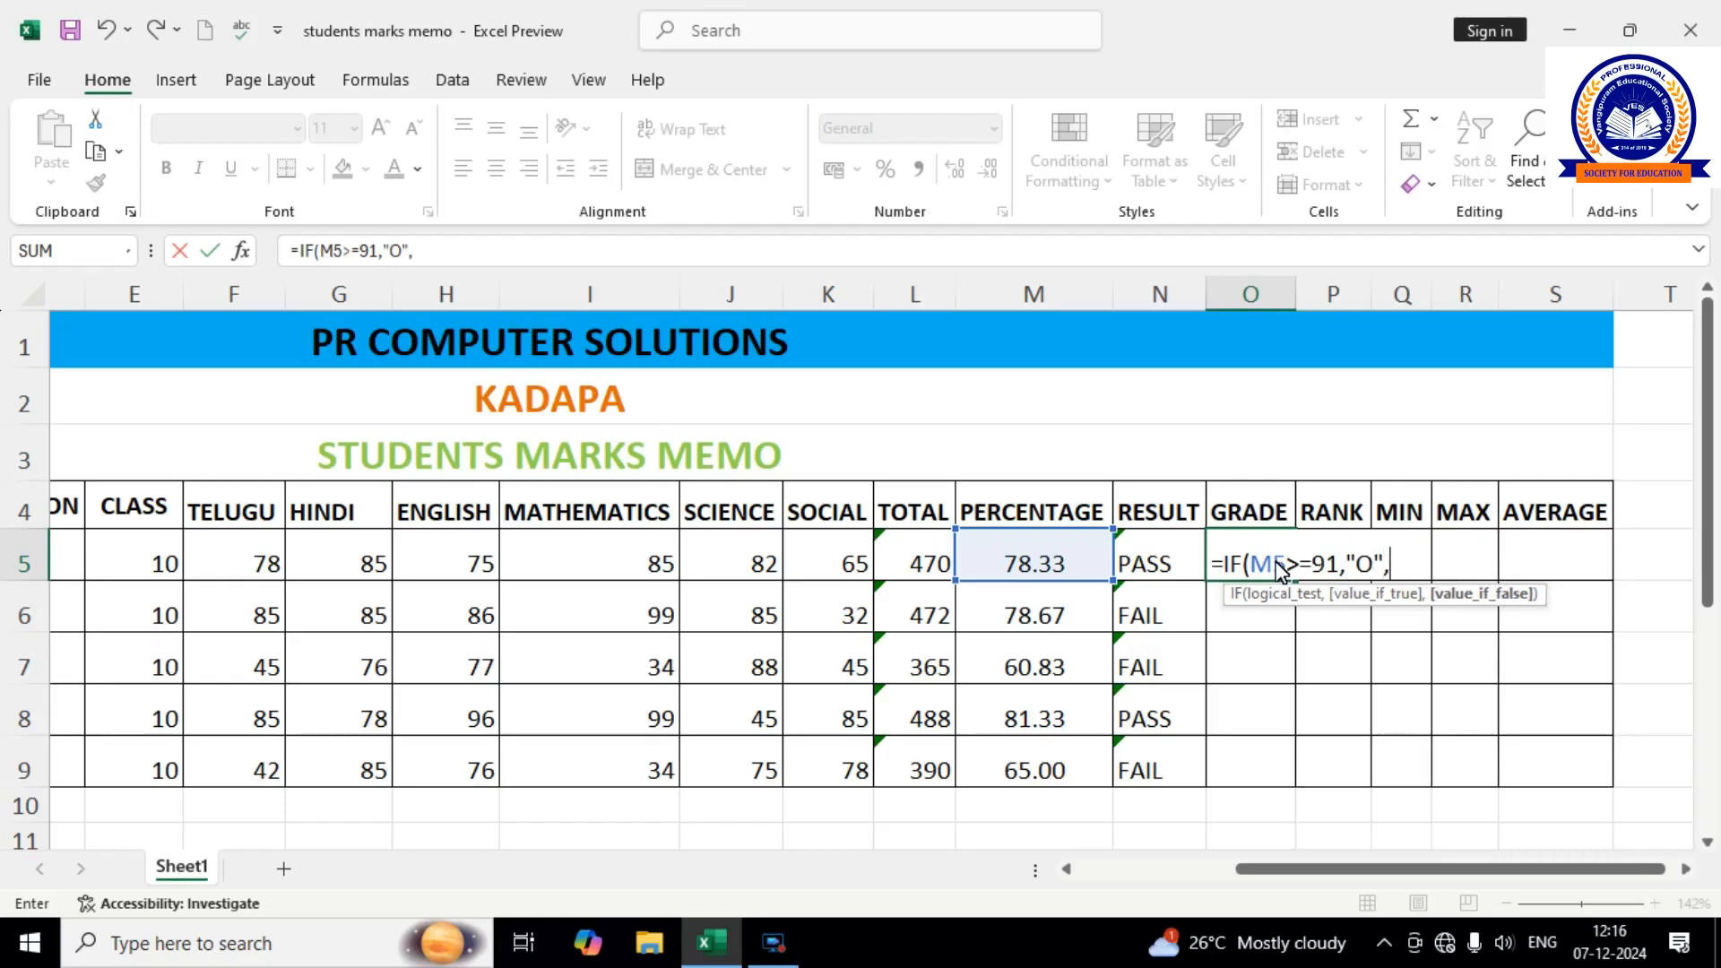
Add a nested IF(M5>=70,"A", as the false branch of the first student's grade formula in O5.
text(I)
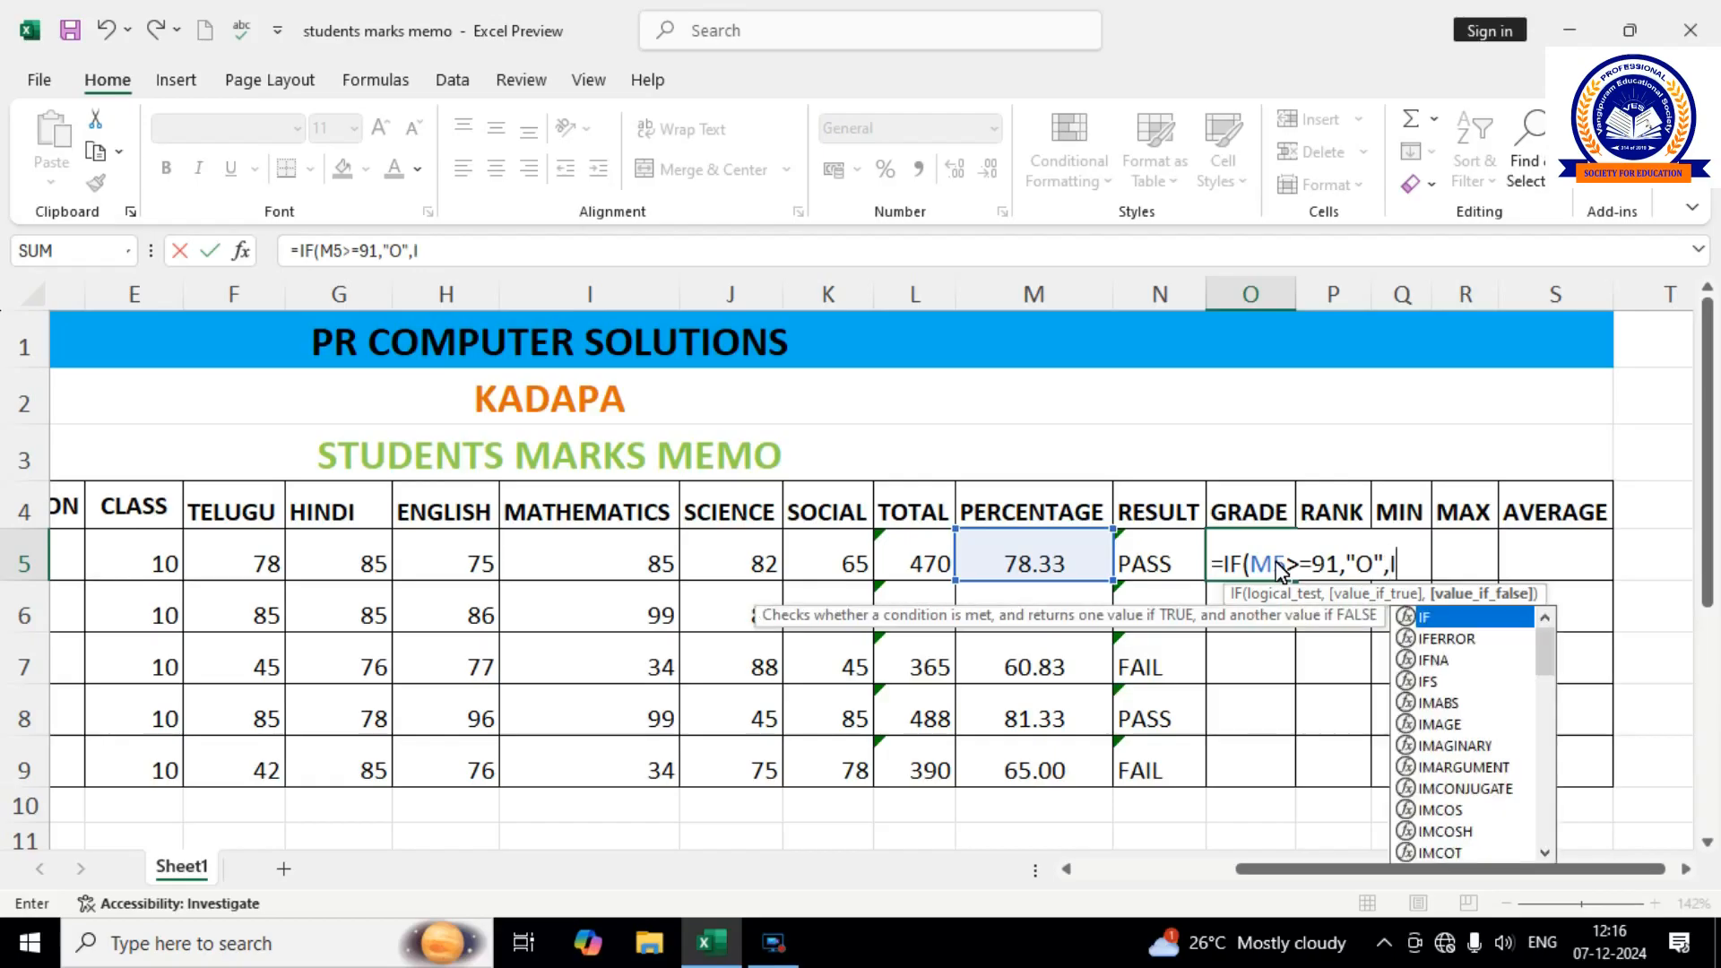
text(F)
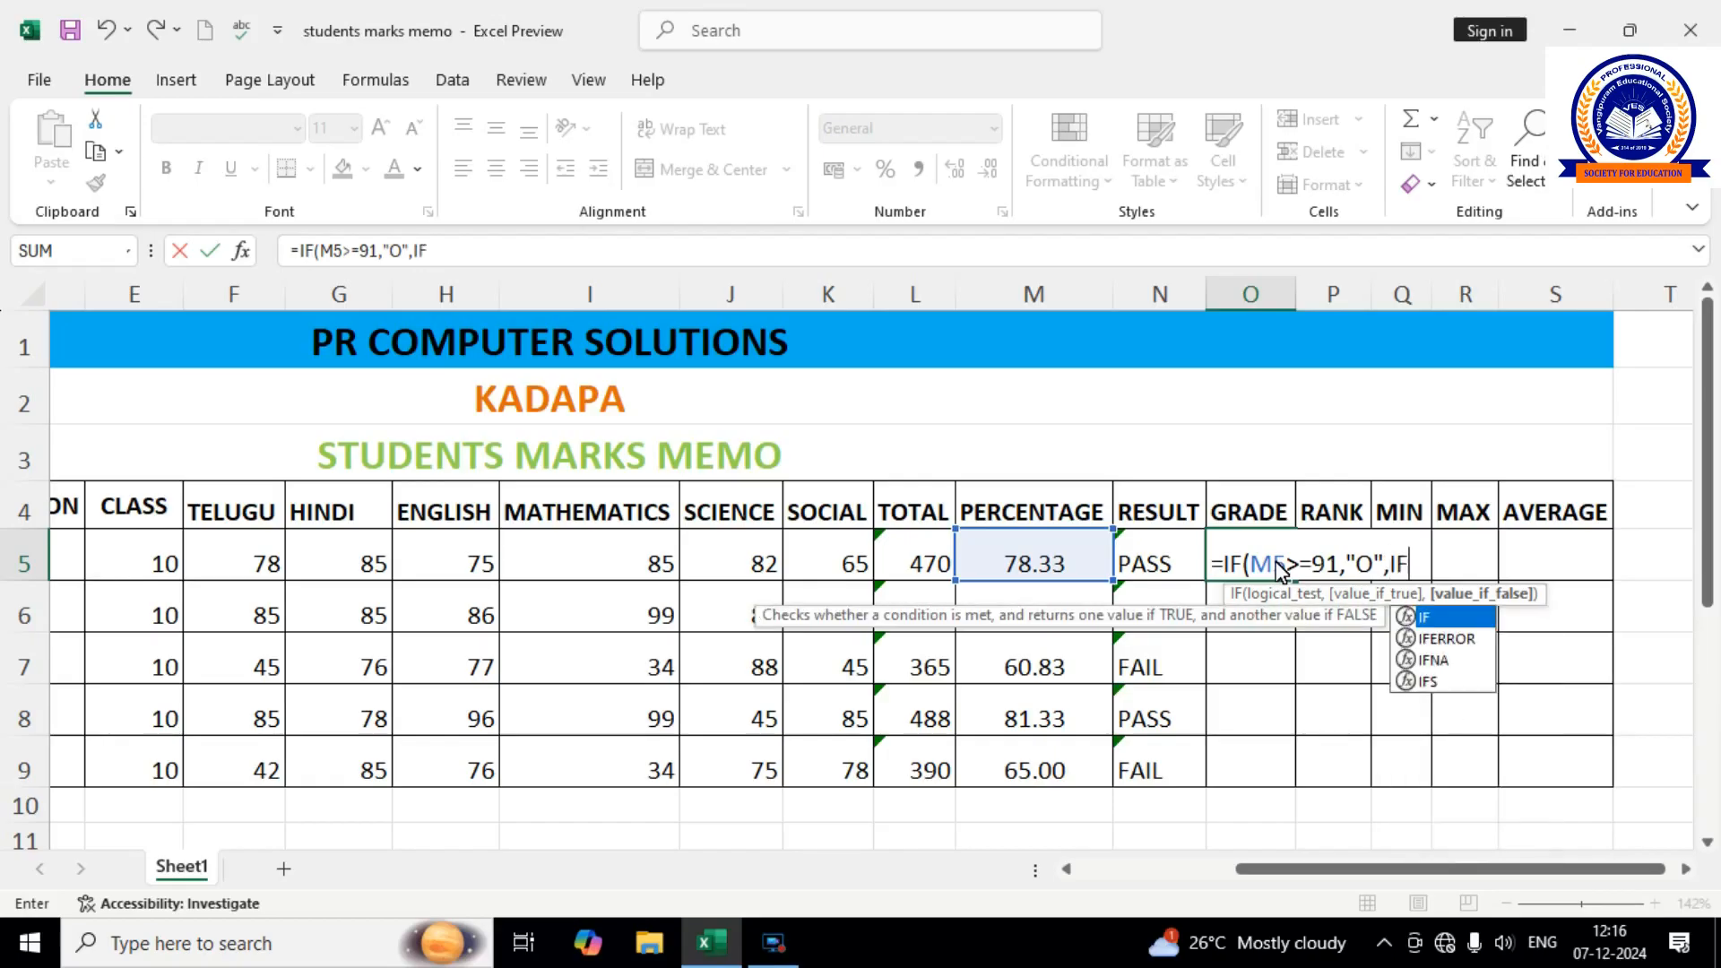
text(()
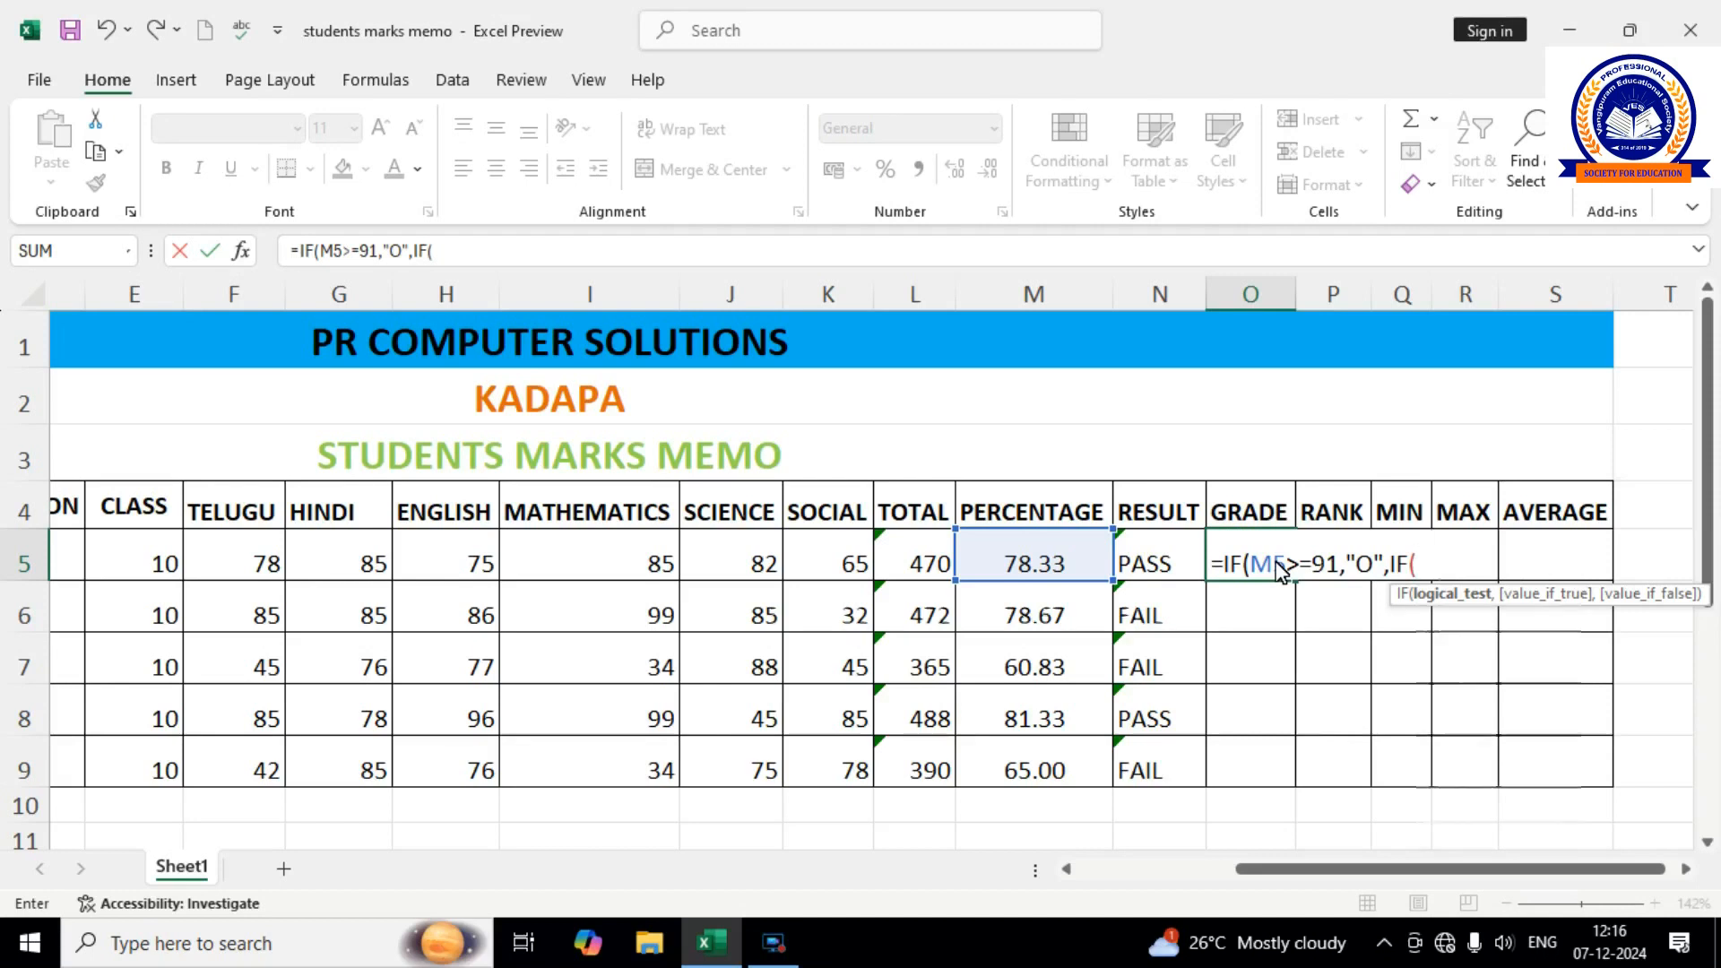
text(M5)
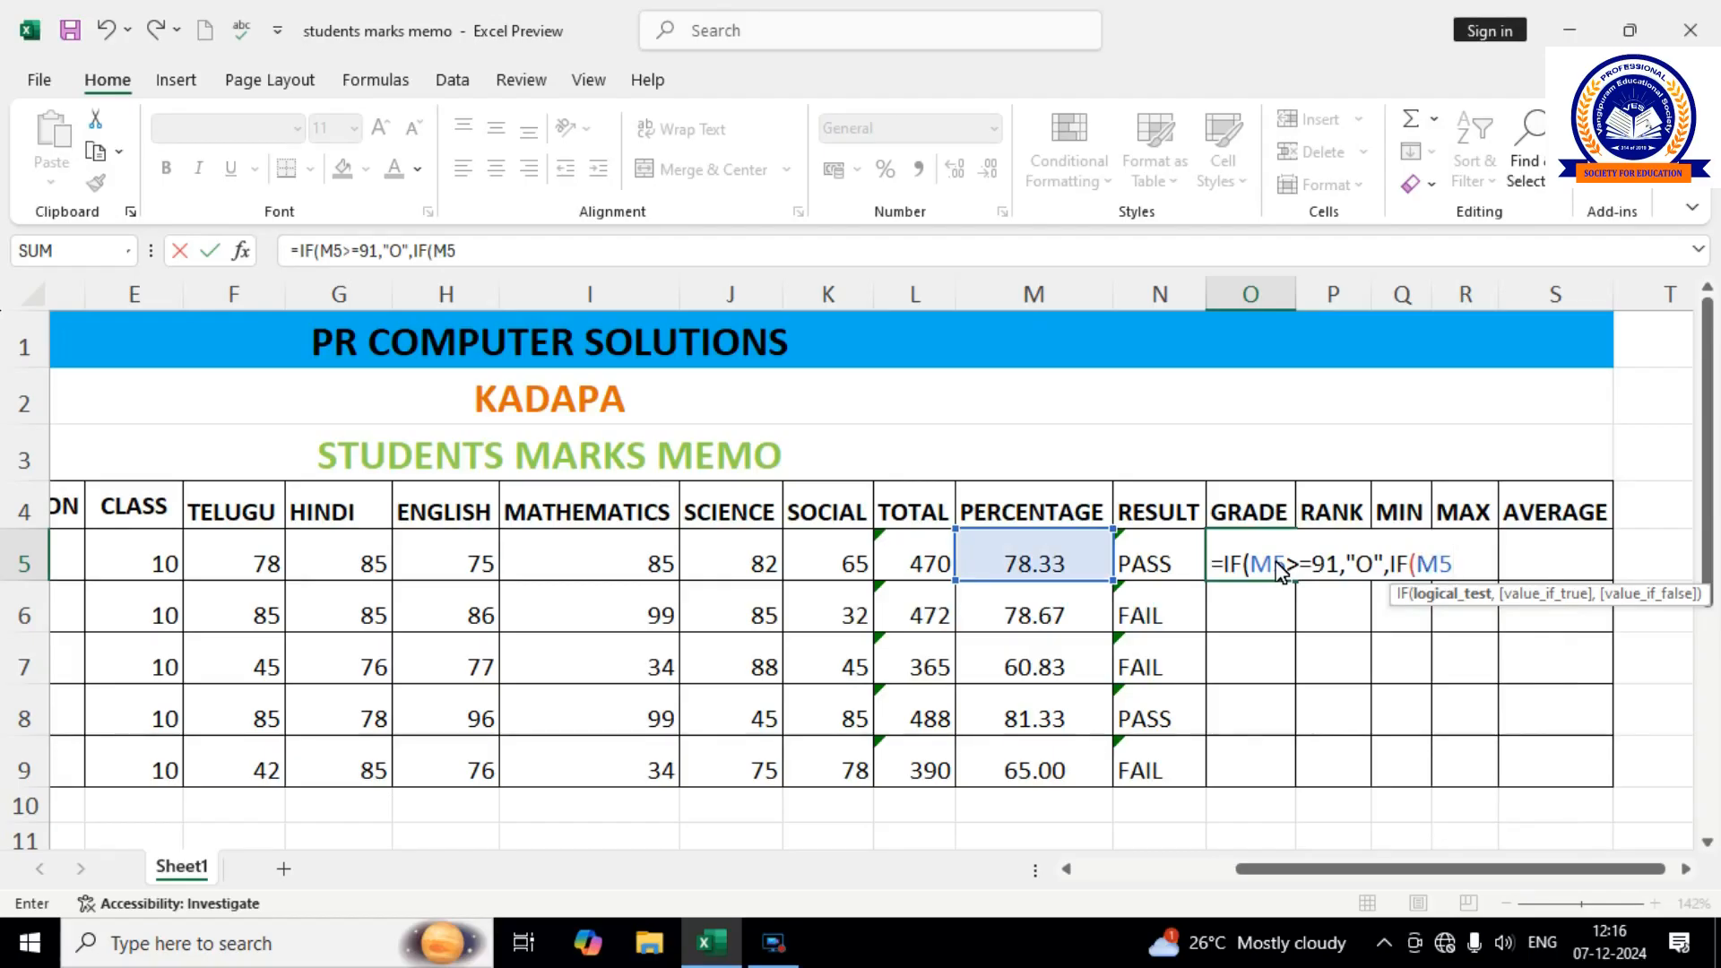
text(>=70,)
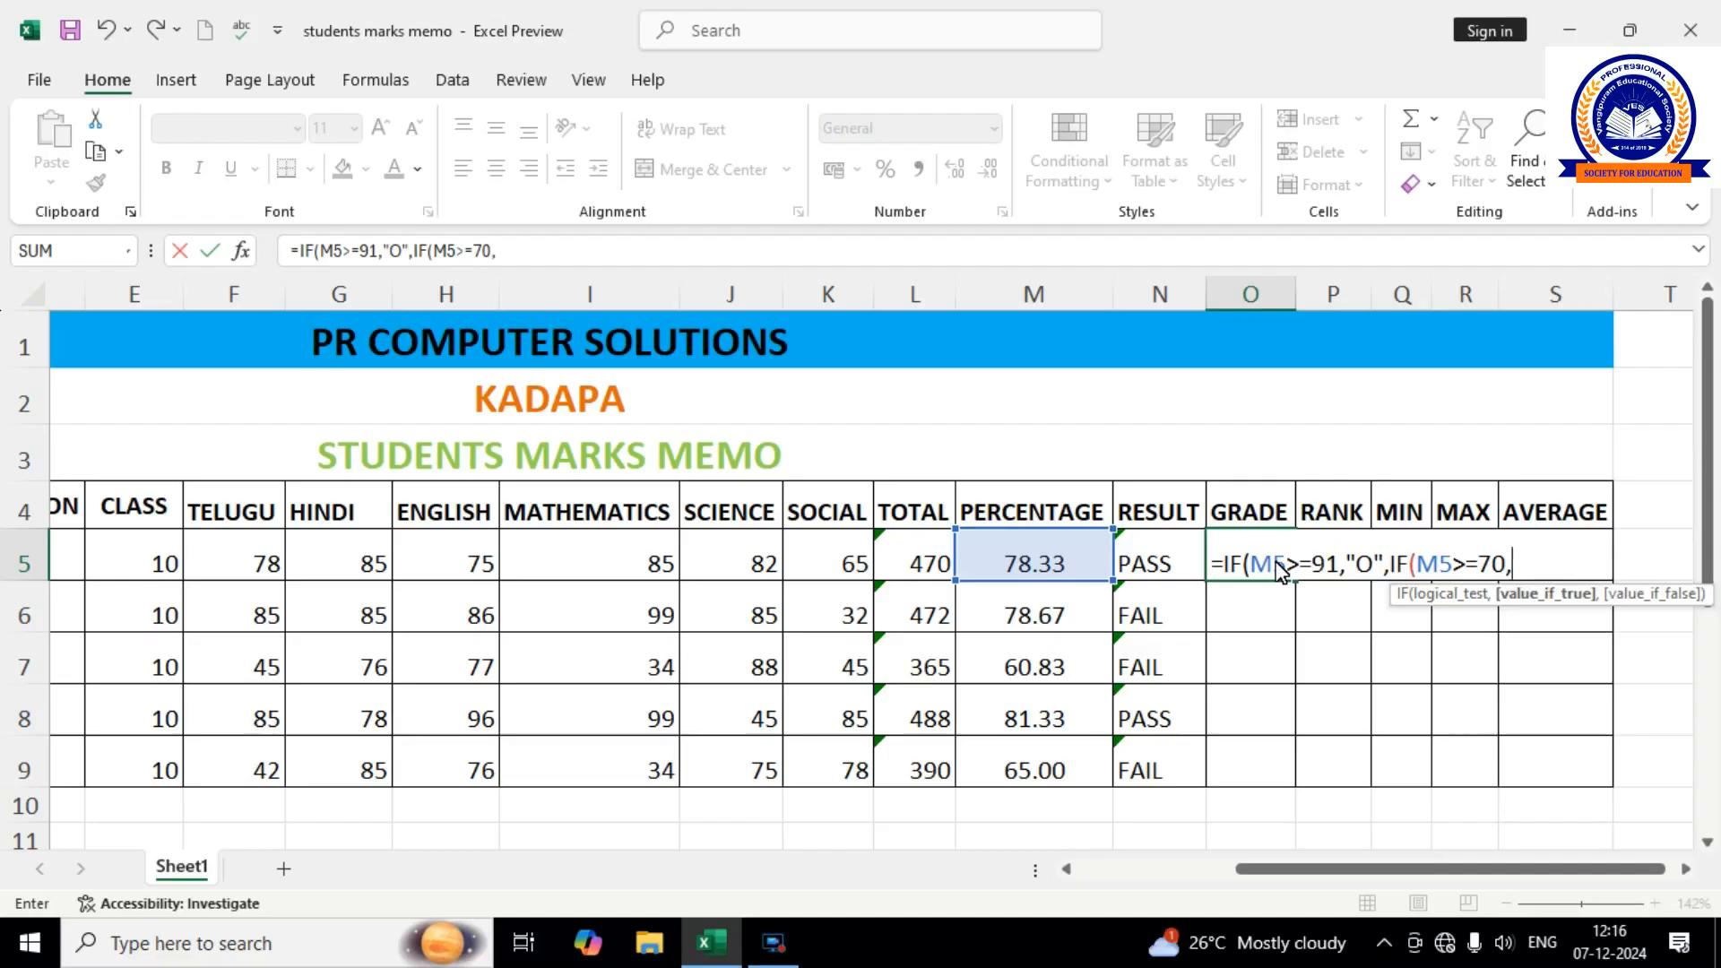
text("A",)
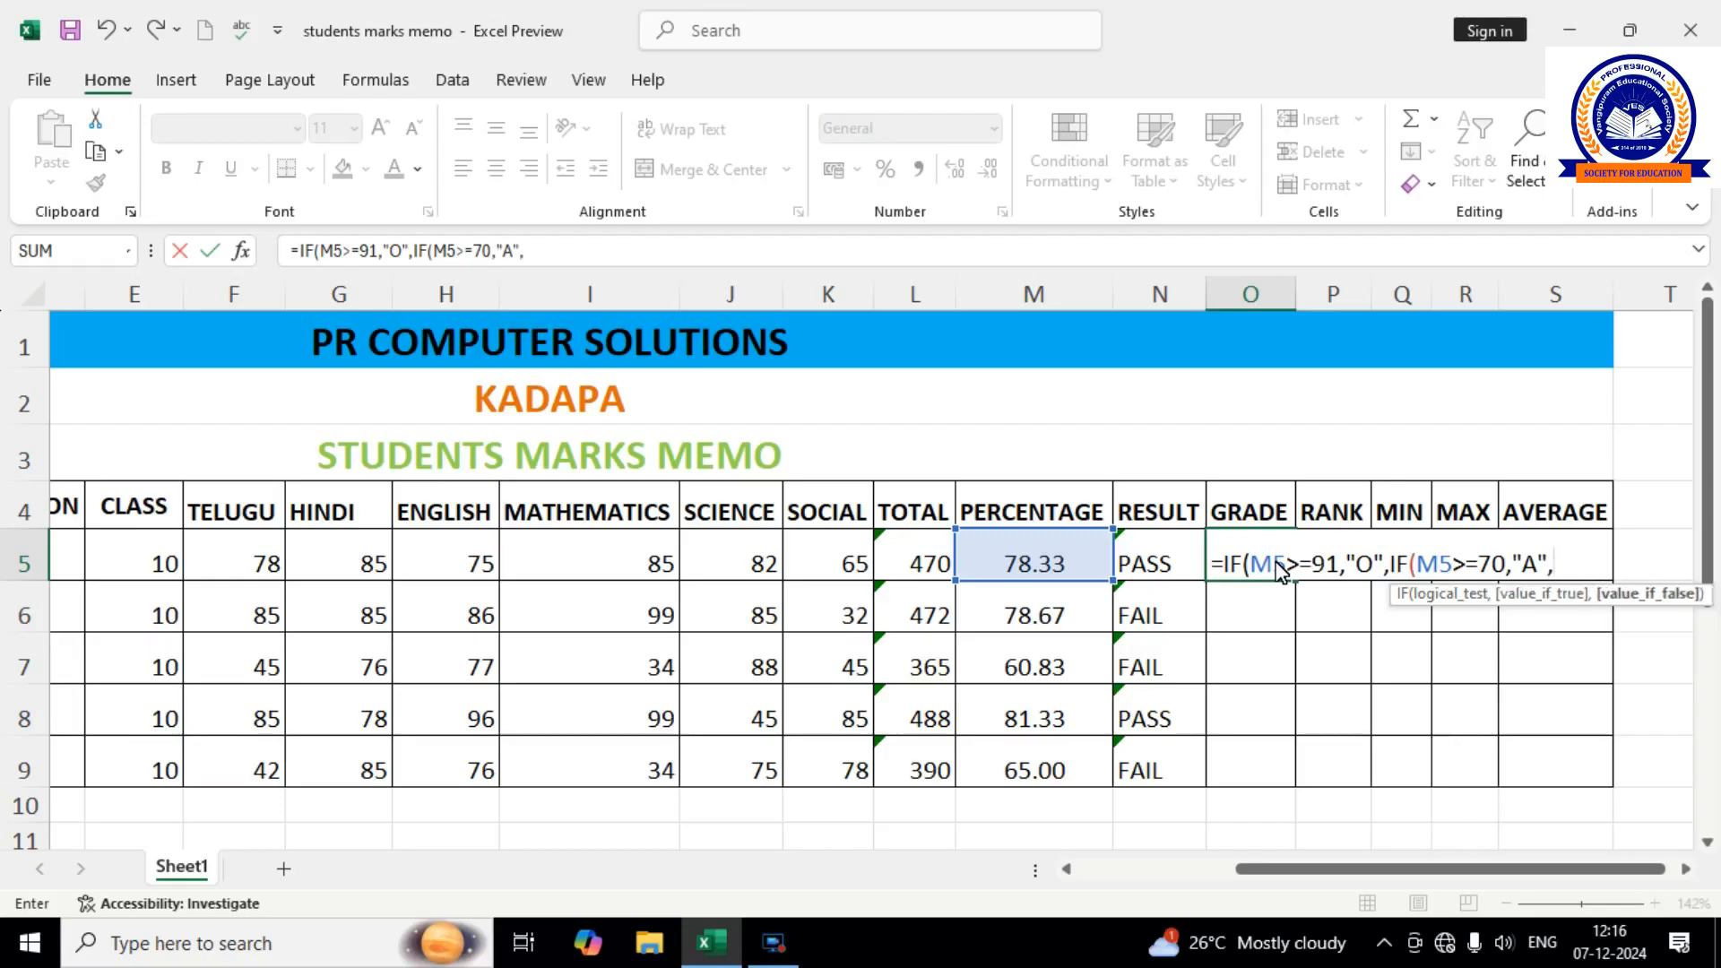
Continue the O5 grade formula with a third nested condition, IF(M5>=50,"B",.
text(IF)
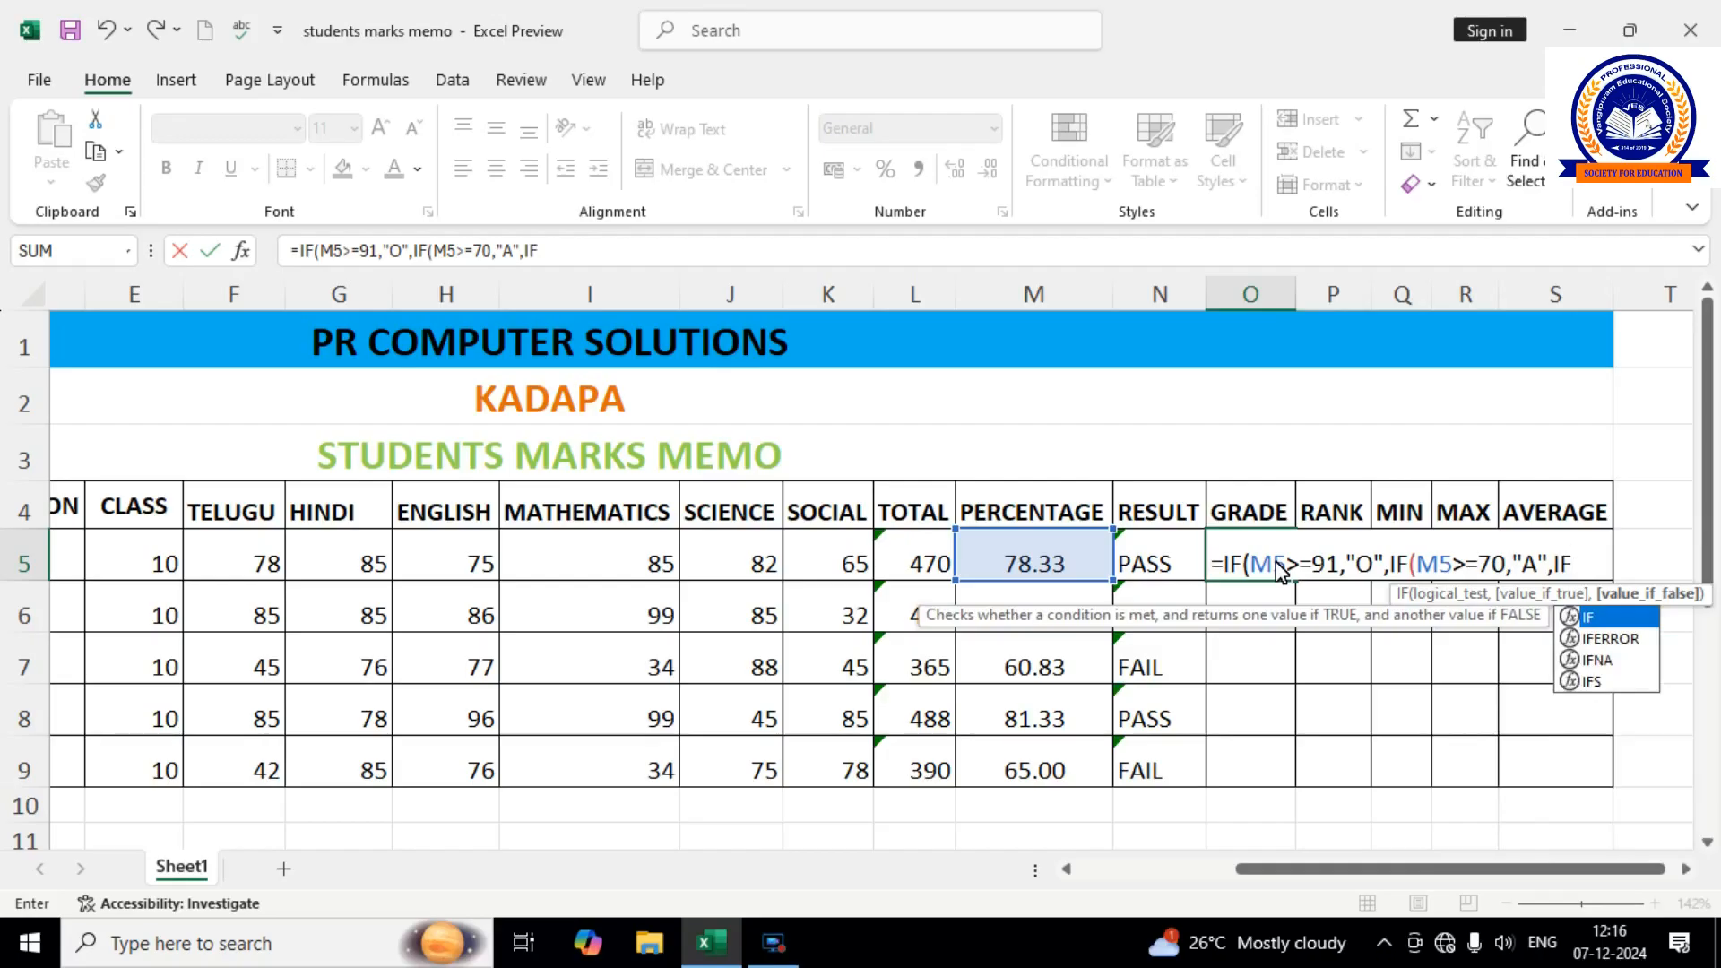
text(()
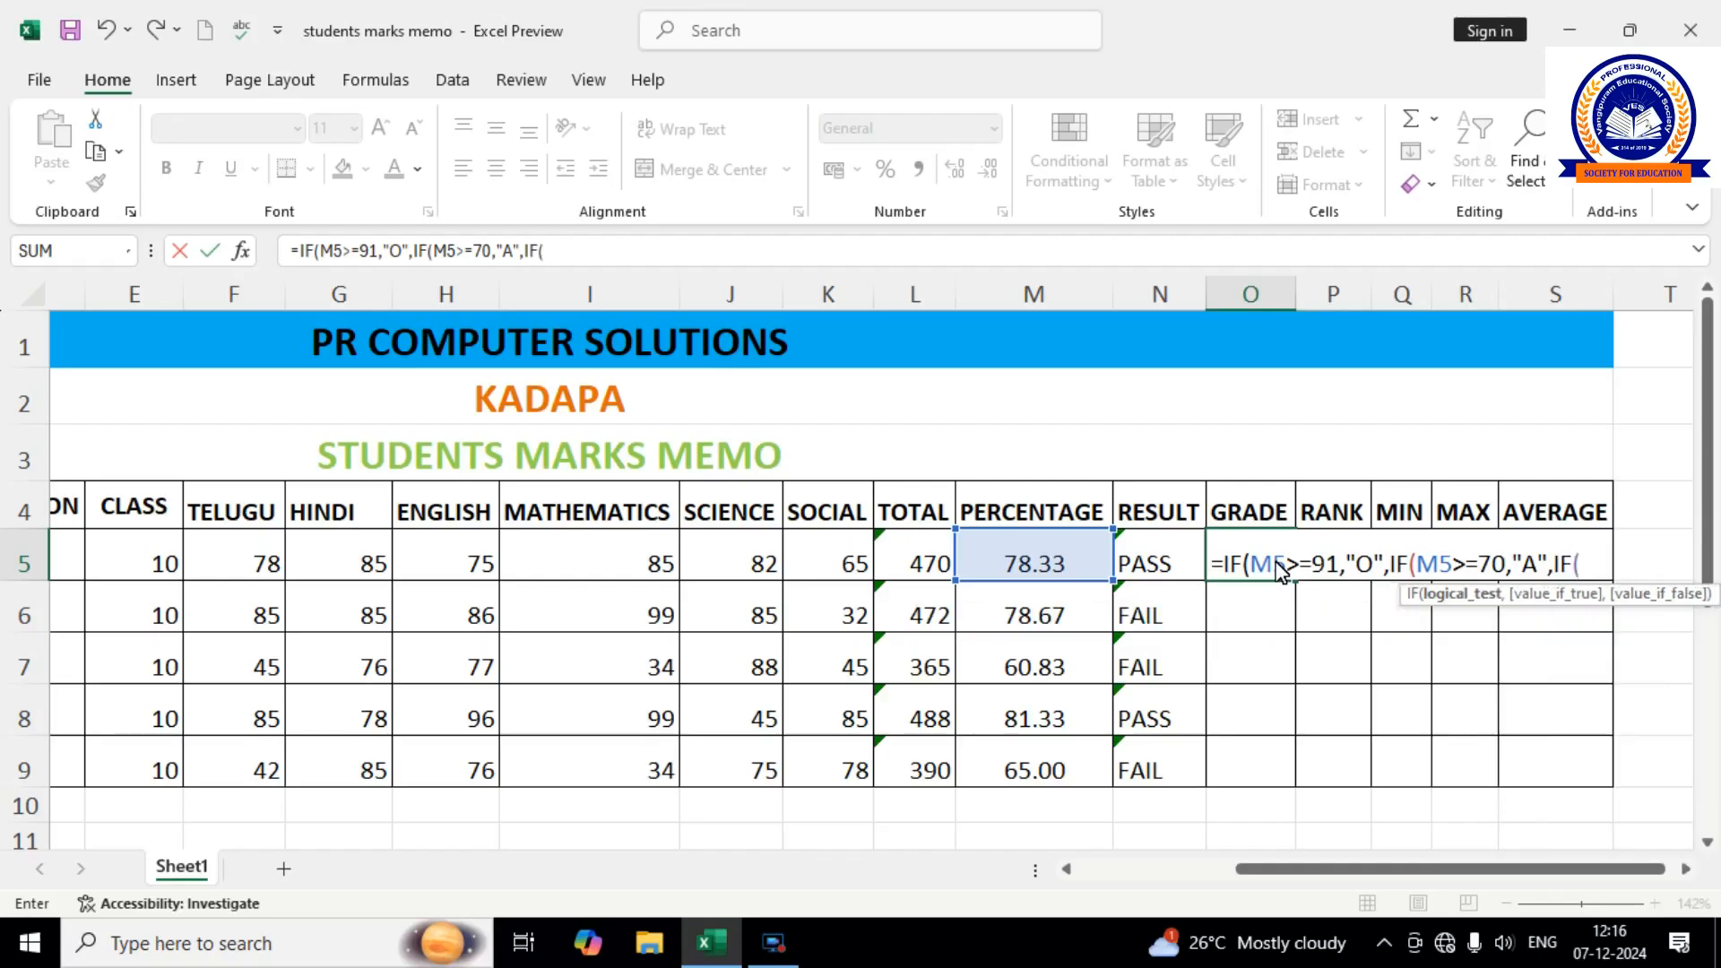
text(M5)
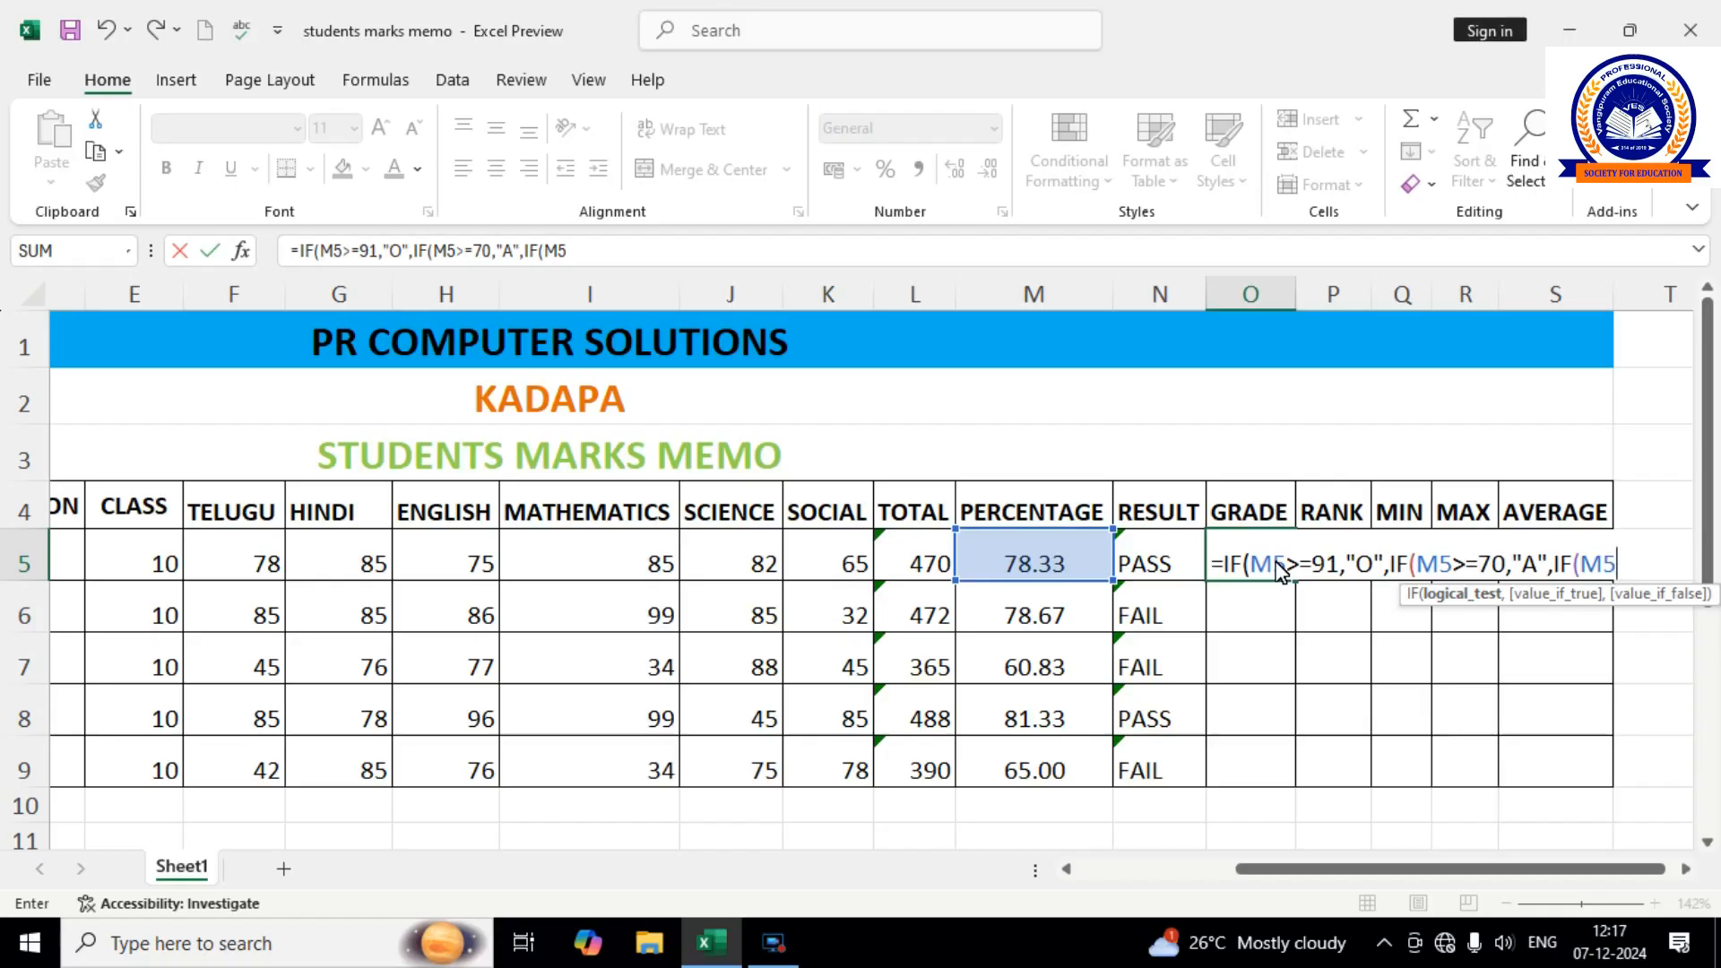
text(>=50,)
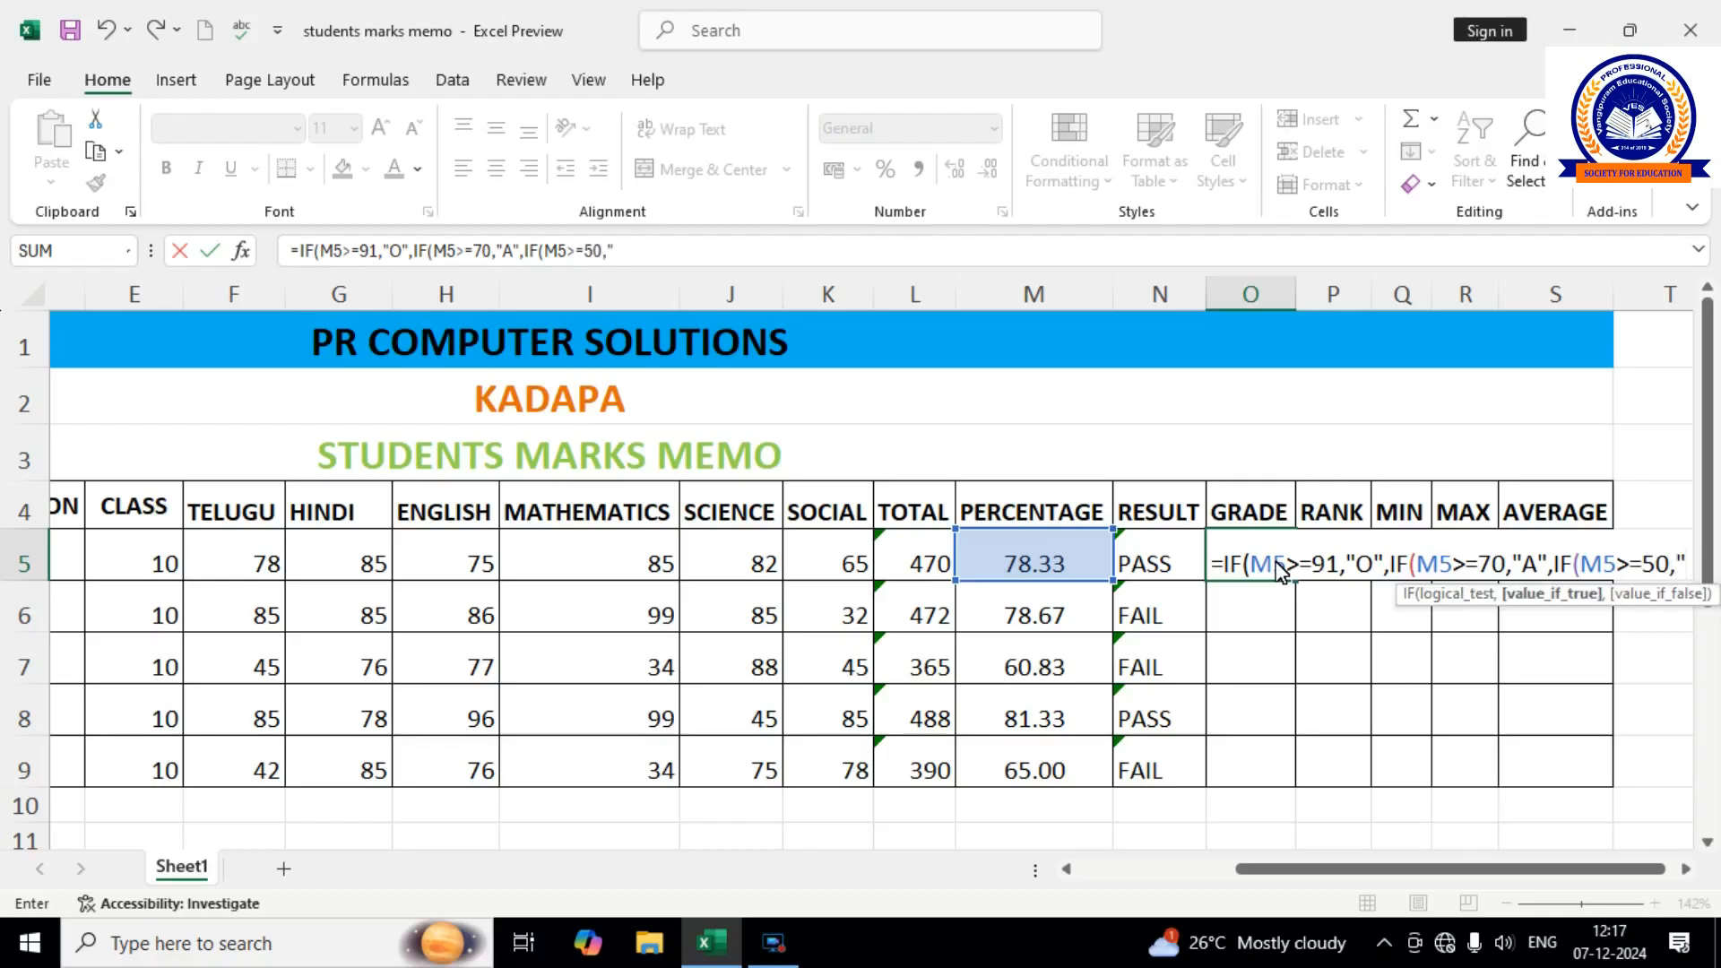
text("B",)
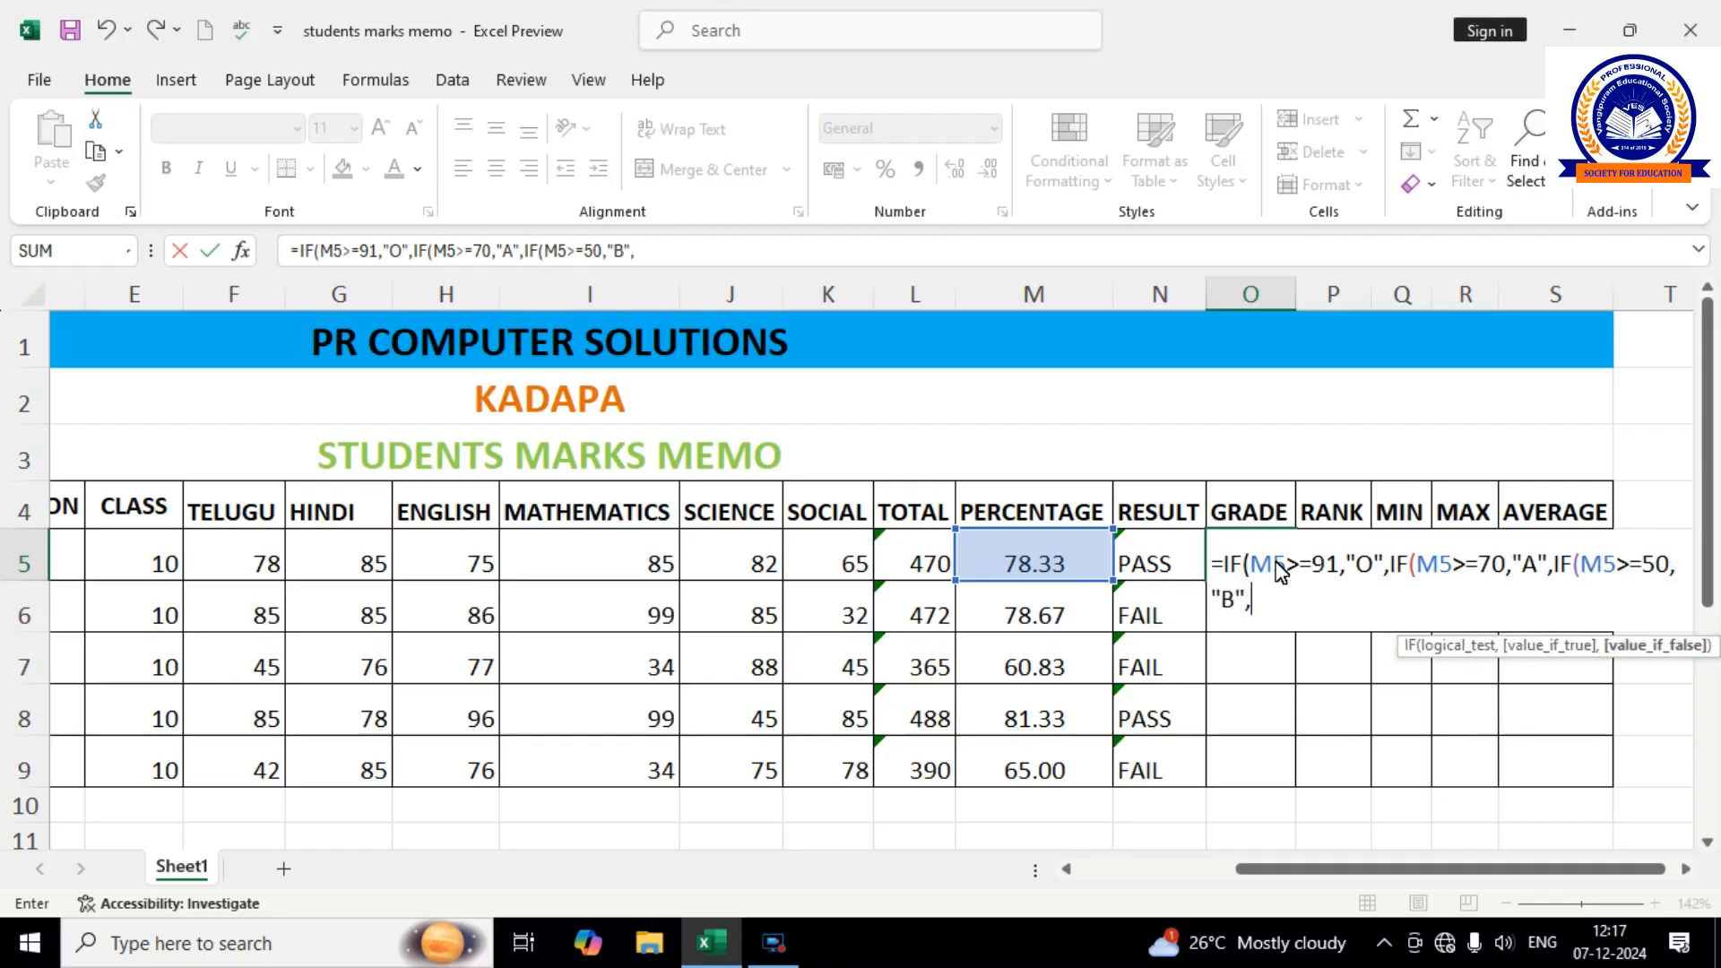
Extend the O5 grade formula with a fourth nested condition, IF(M5>=40,"C",.
text(IF)
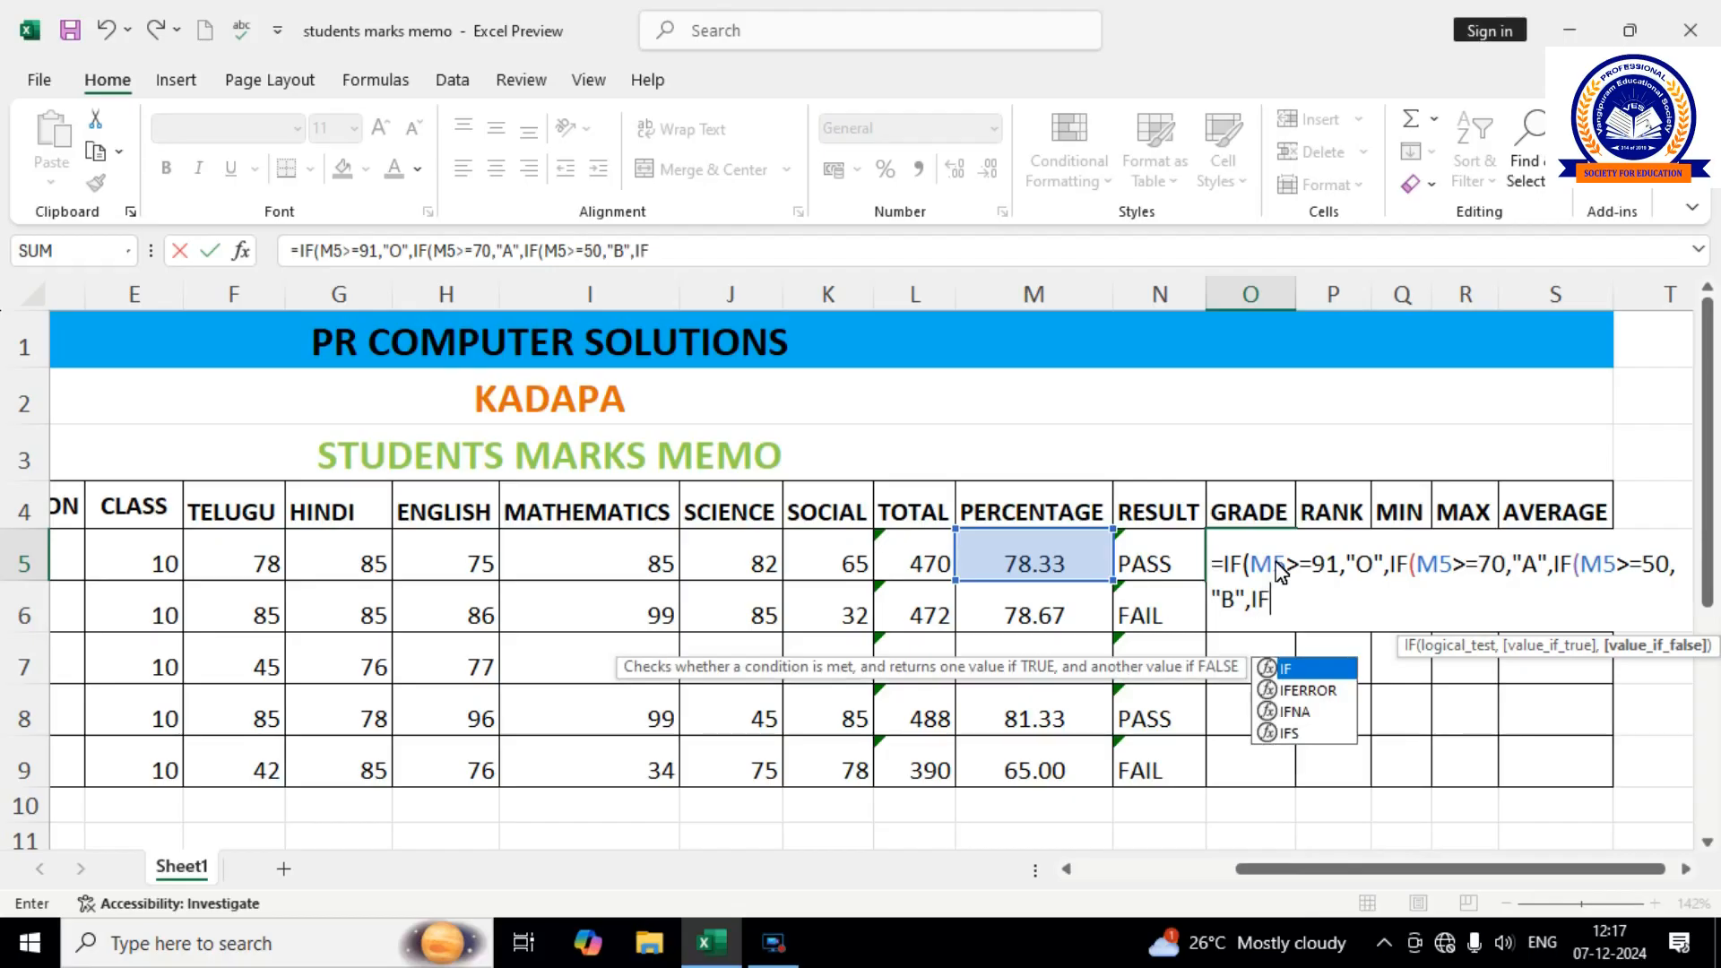
text((M)
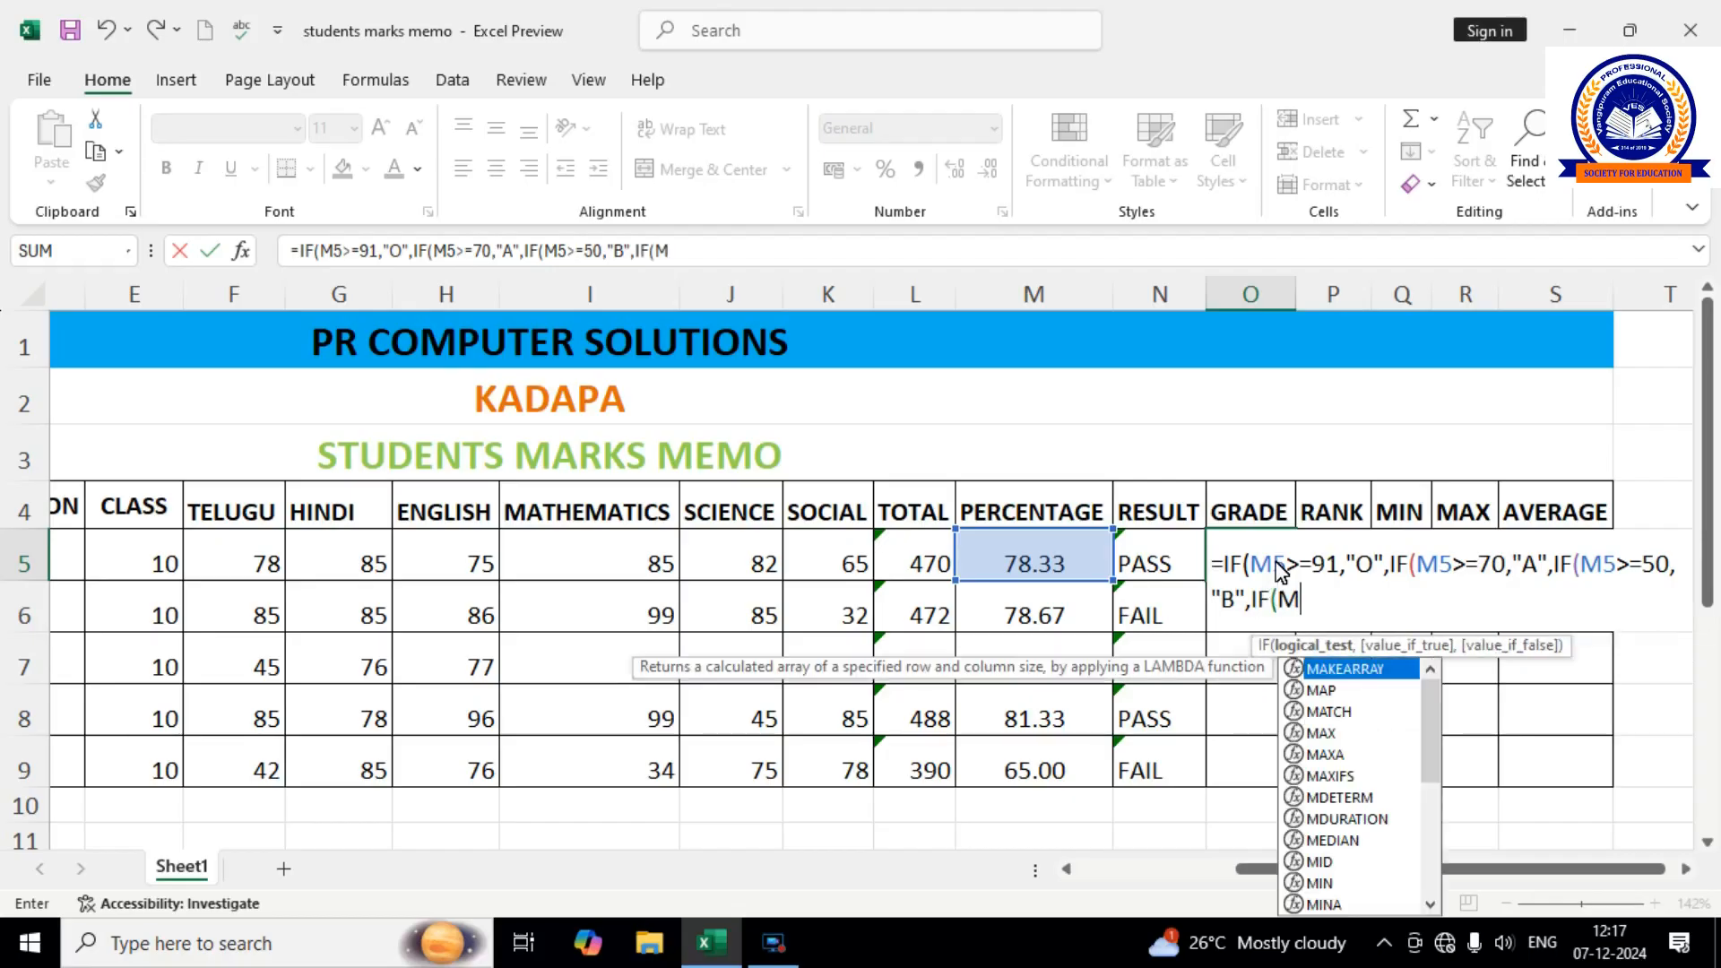
text(5)
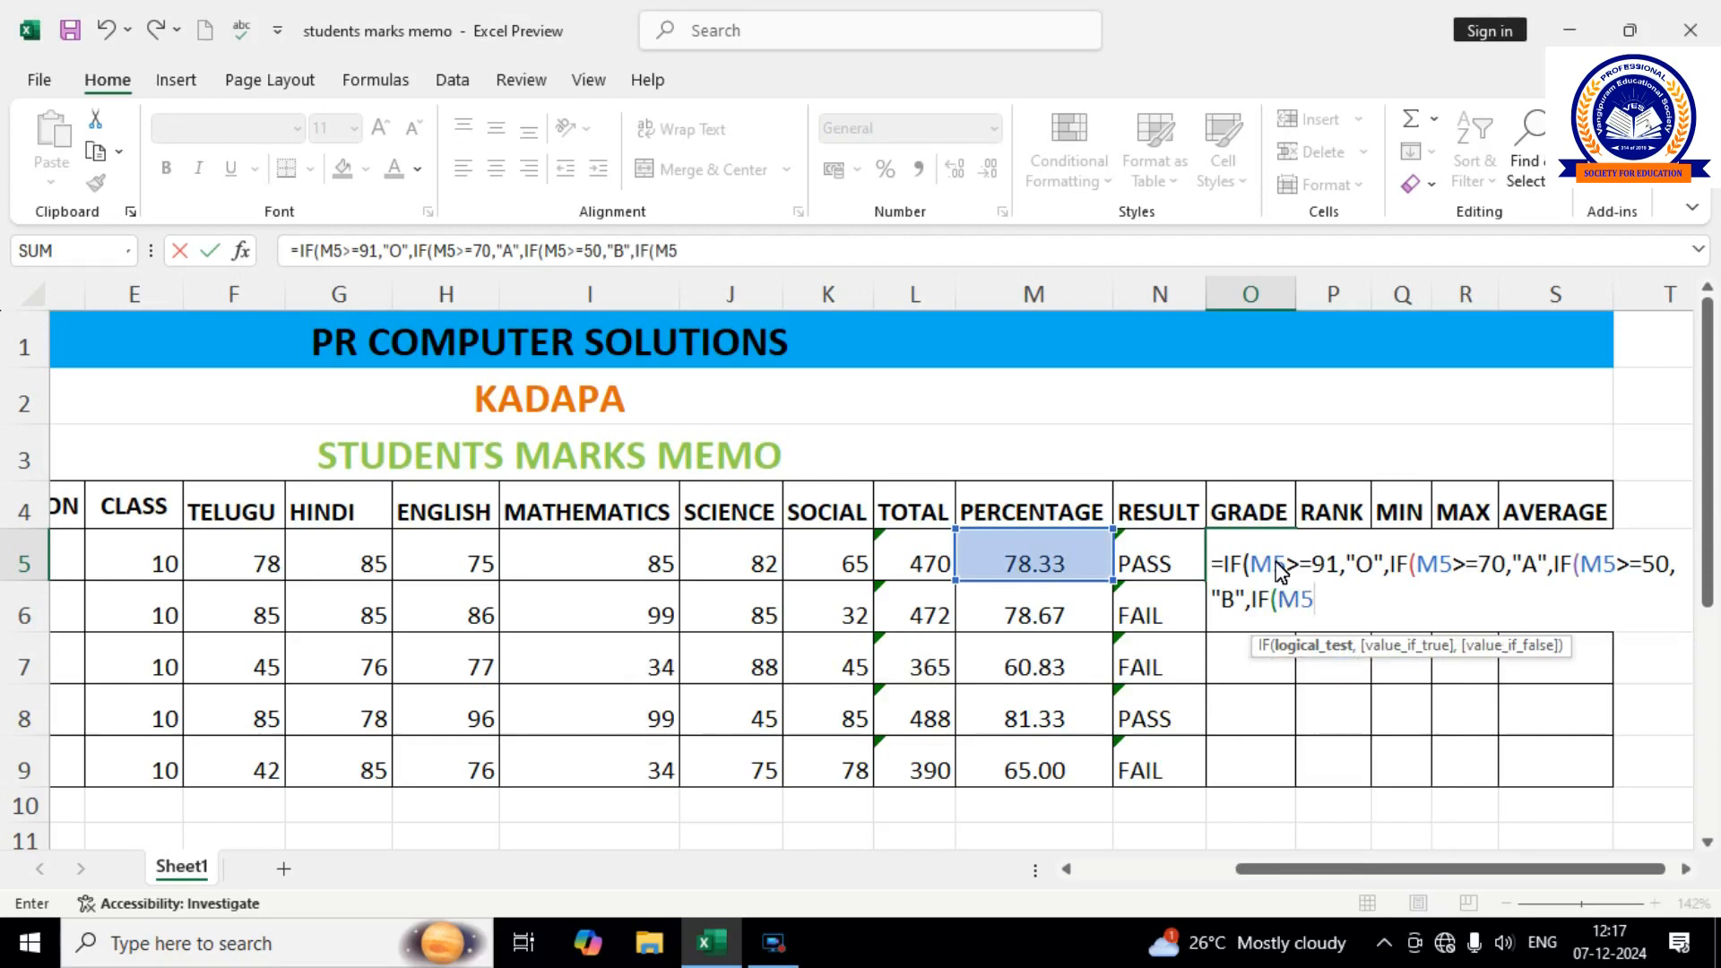
text(>=40,)
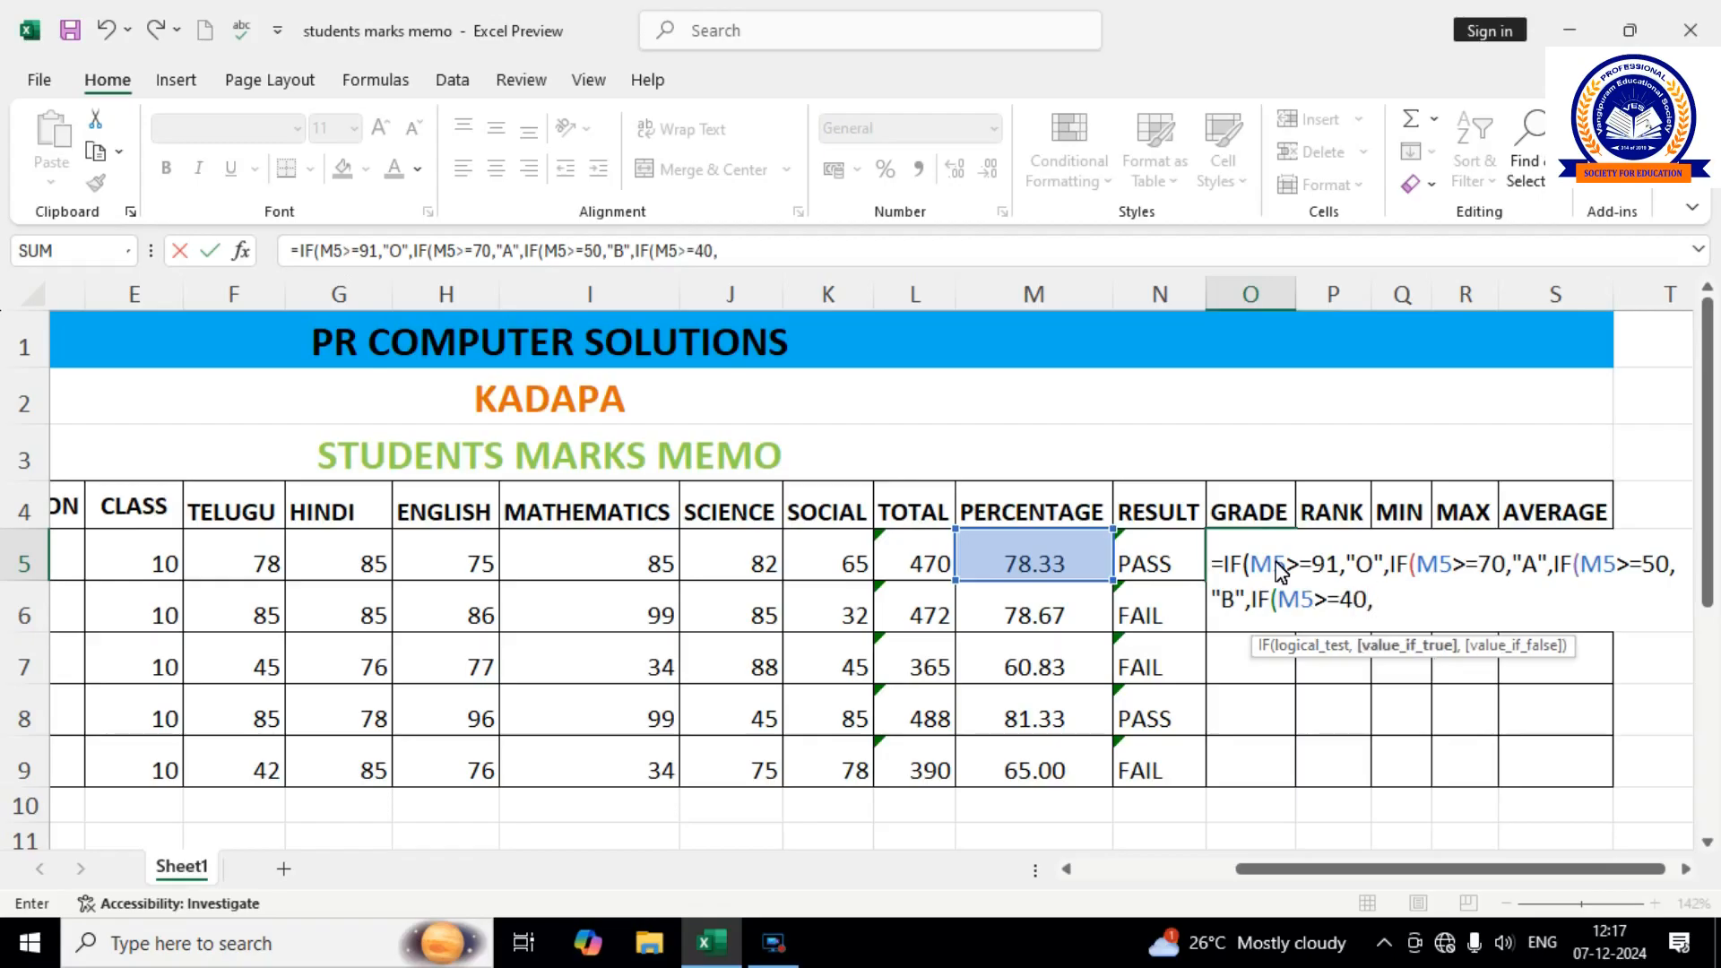
text("C",)
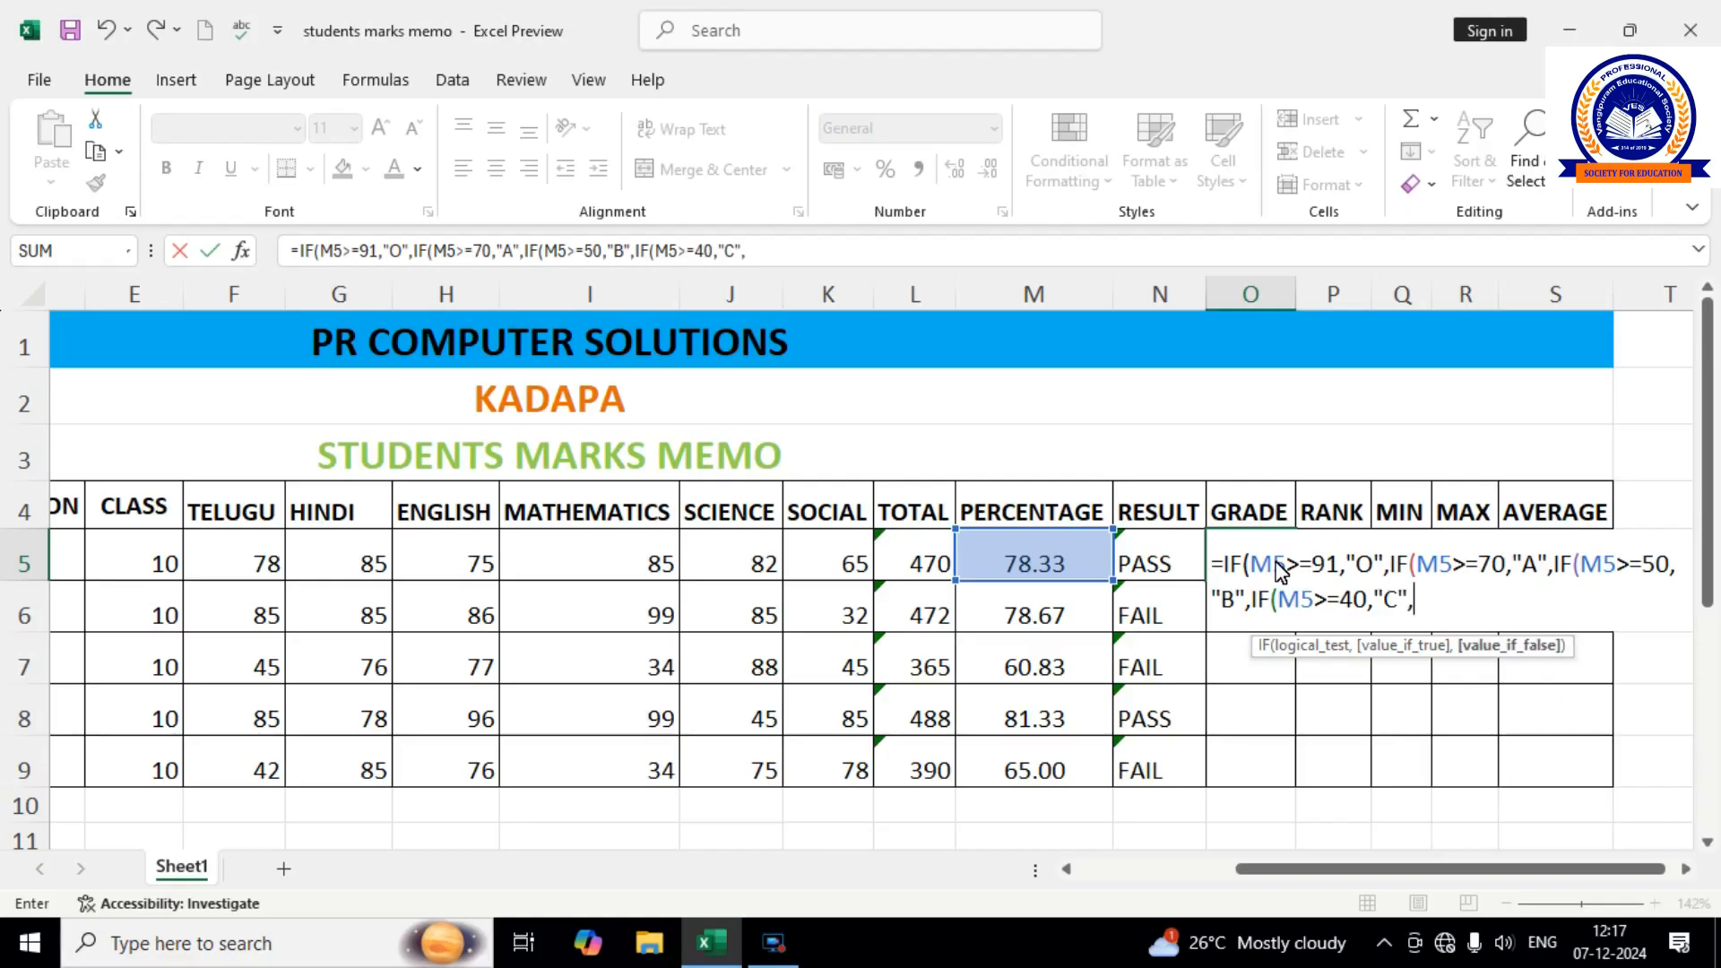
Add IF(M5>=35"D" as the last nested condition in O5, close all five IF functions and try to commit the formula.
text(IF(M5)
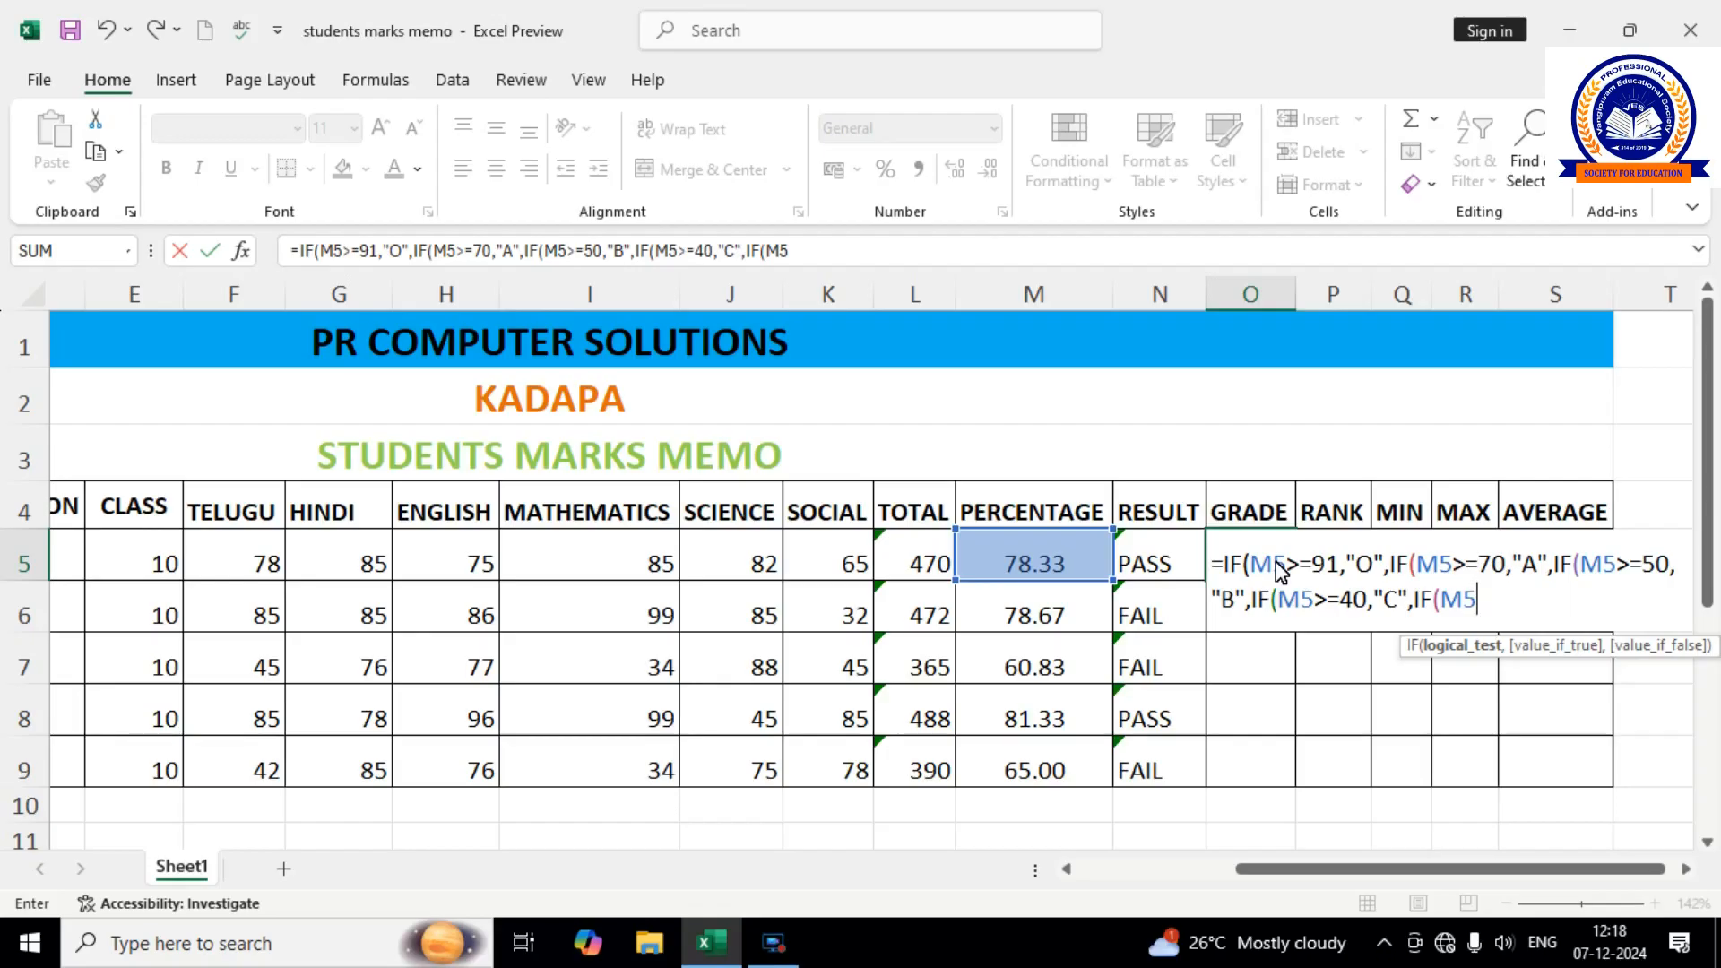
text(>=35"D")
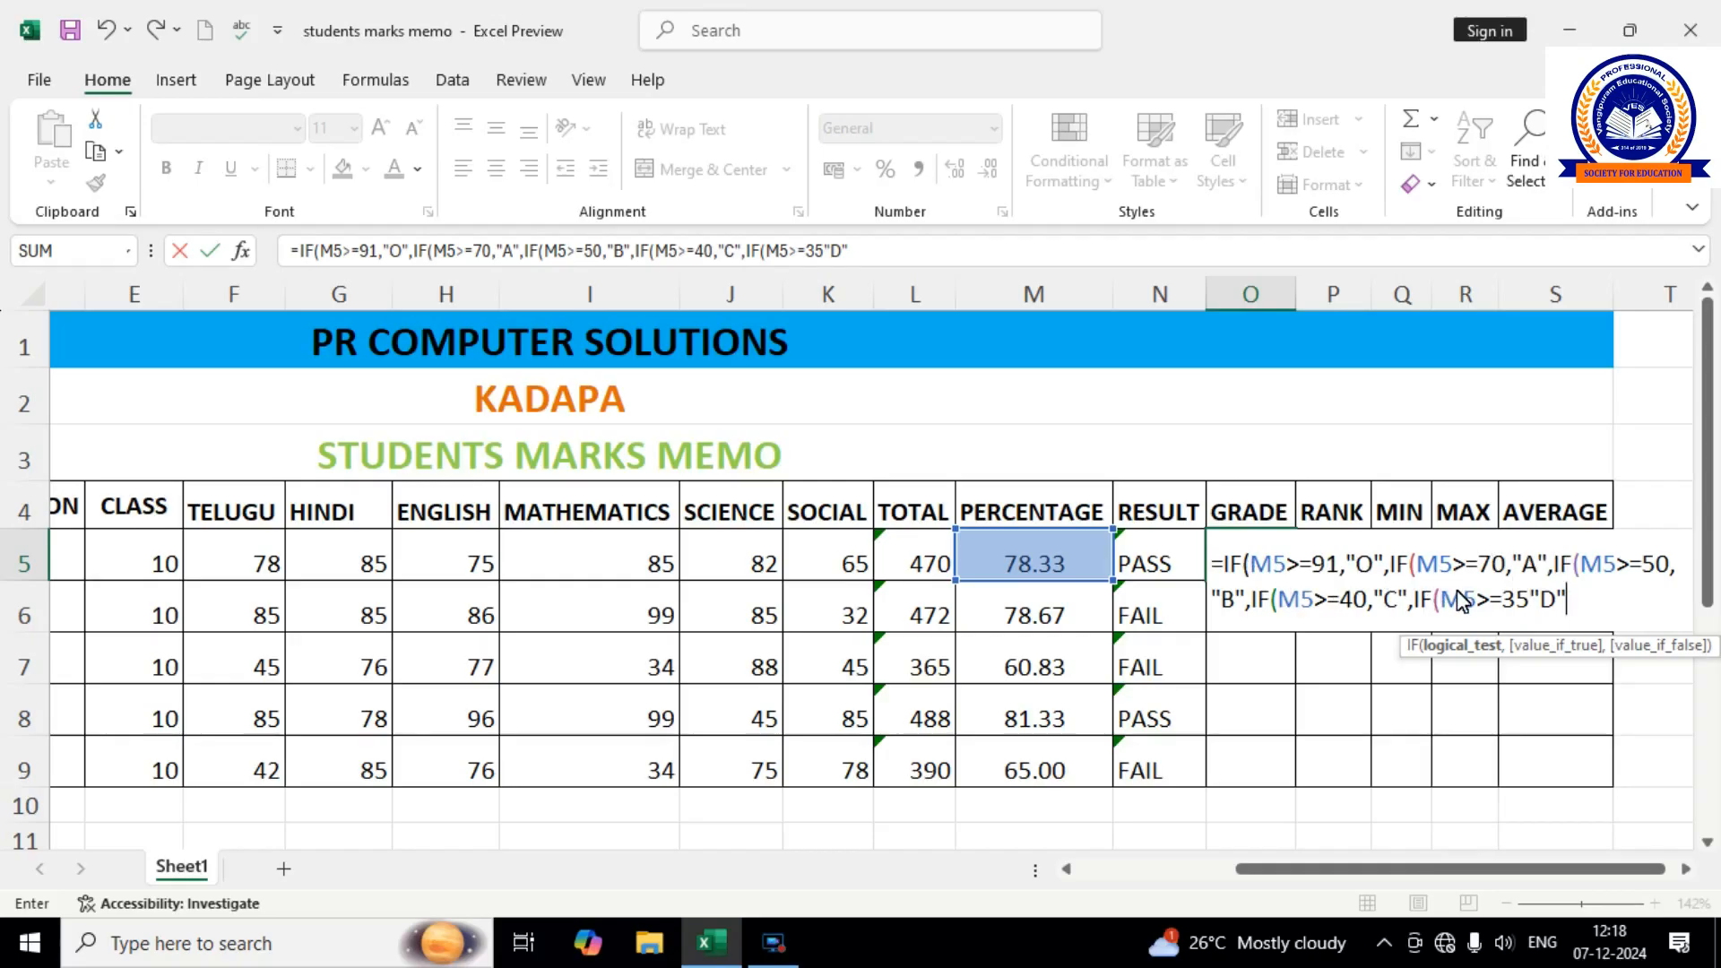
text()))
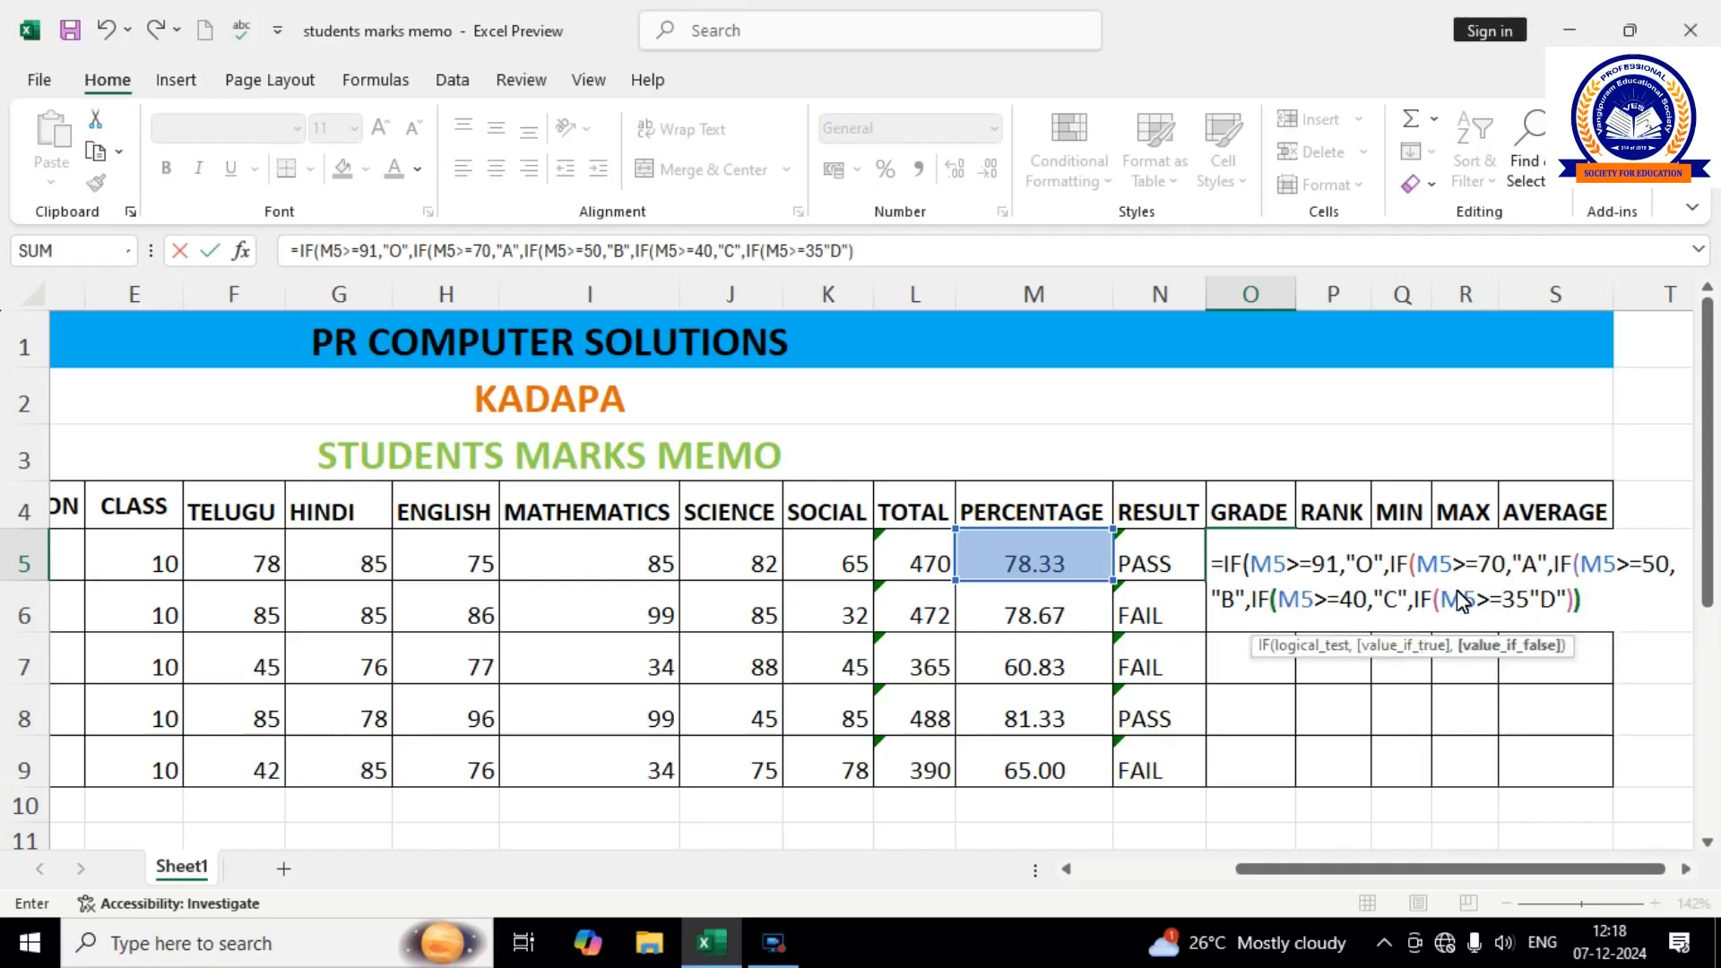
text())))
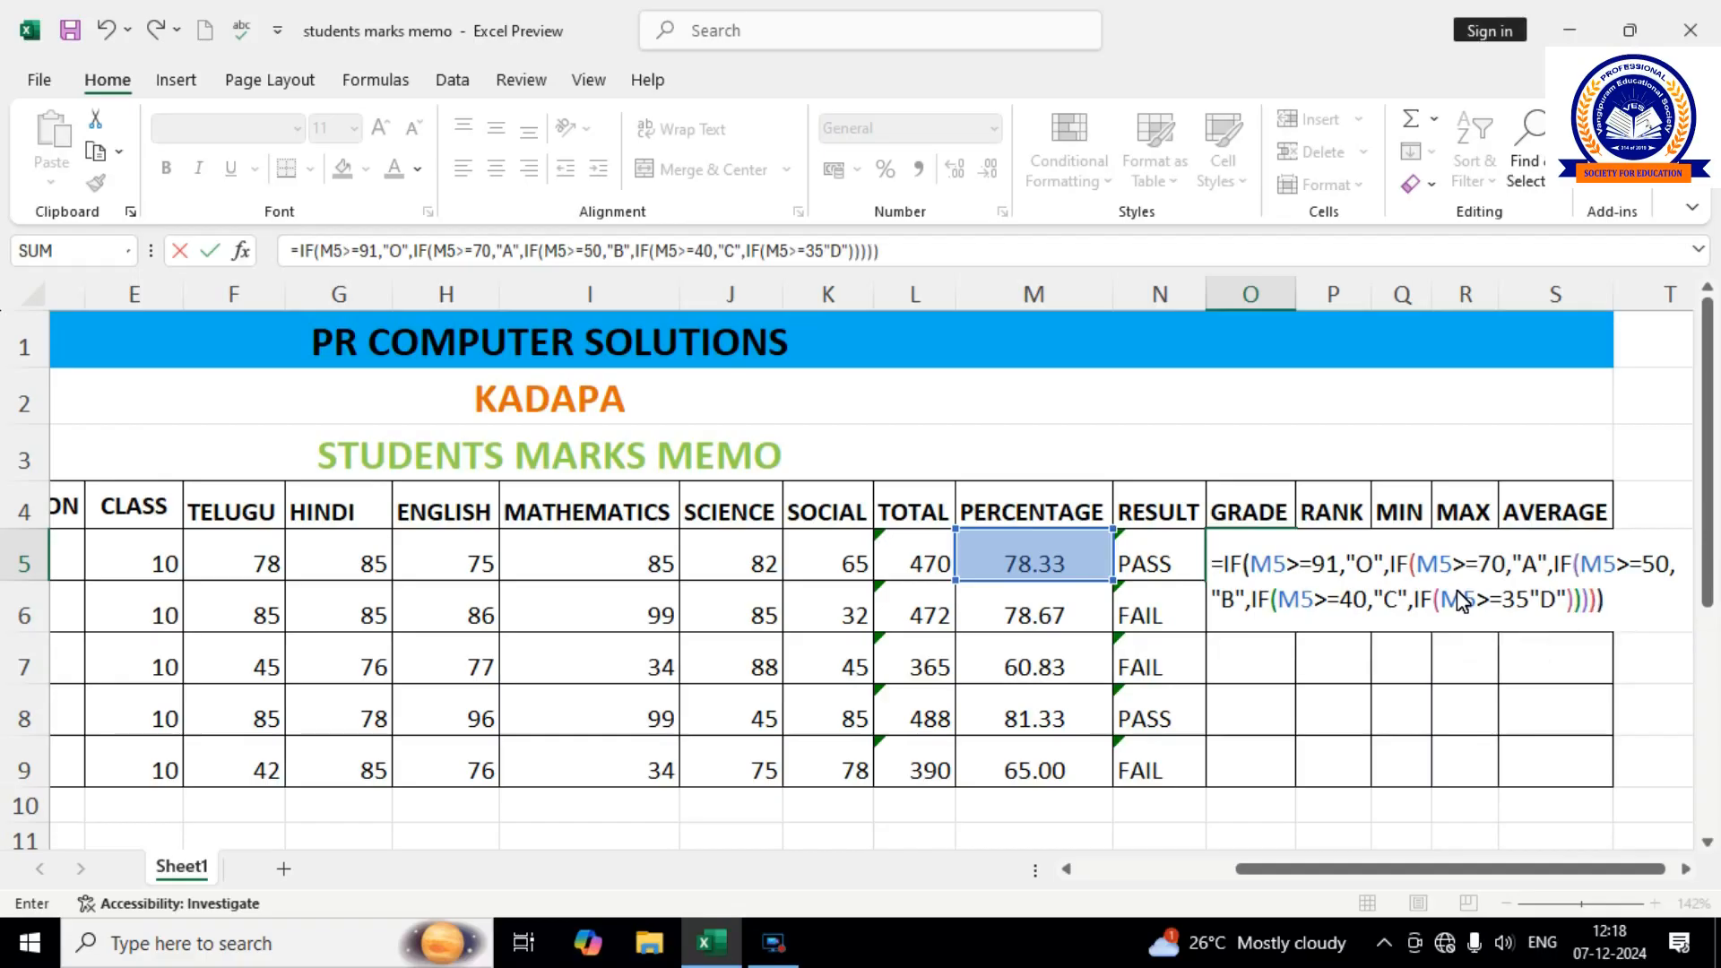
key(Return)
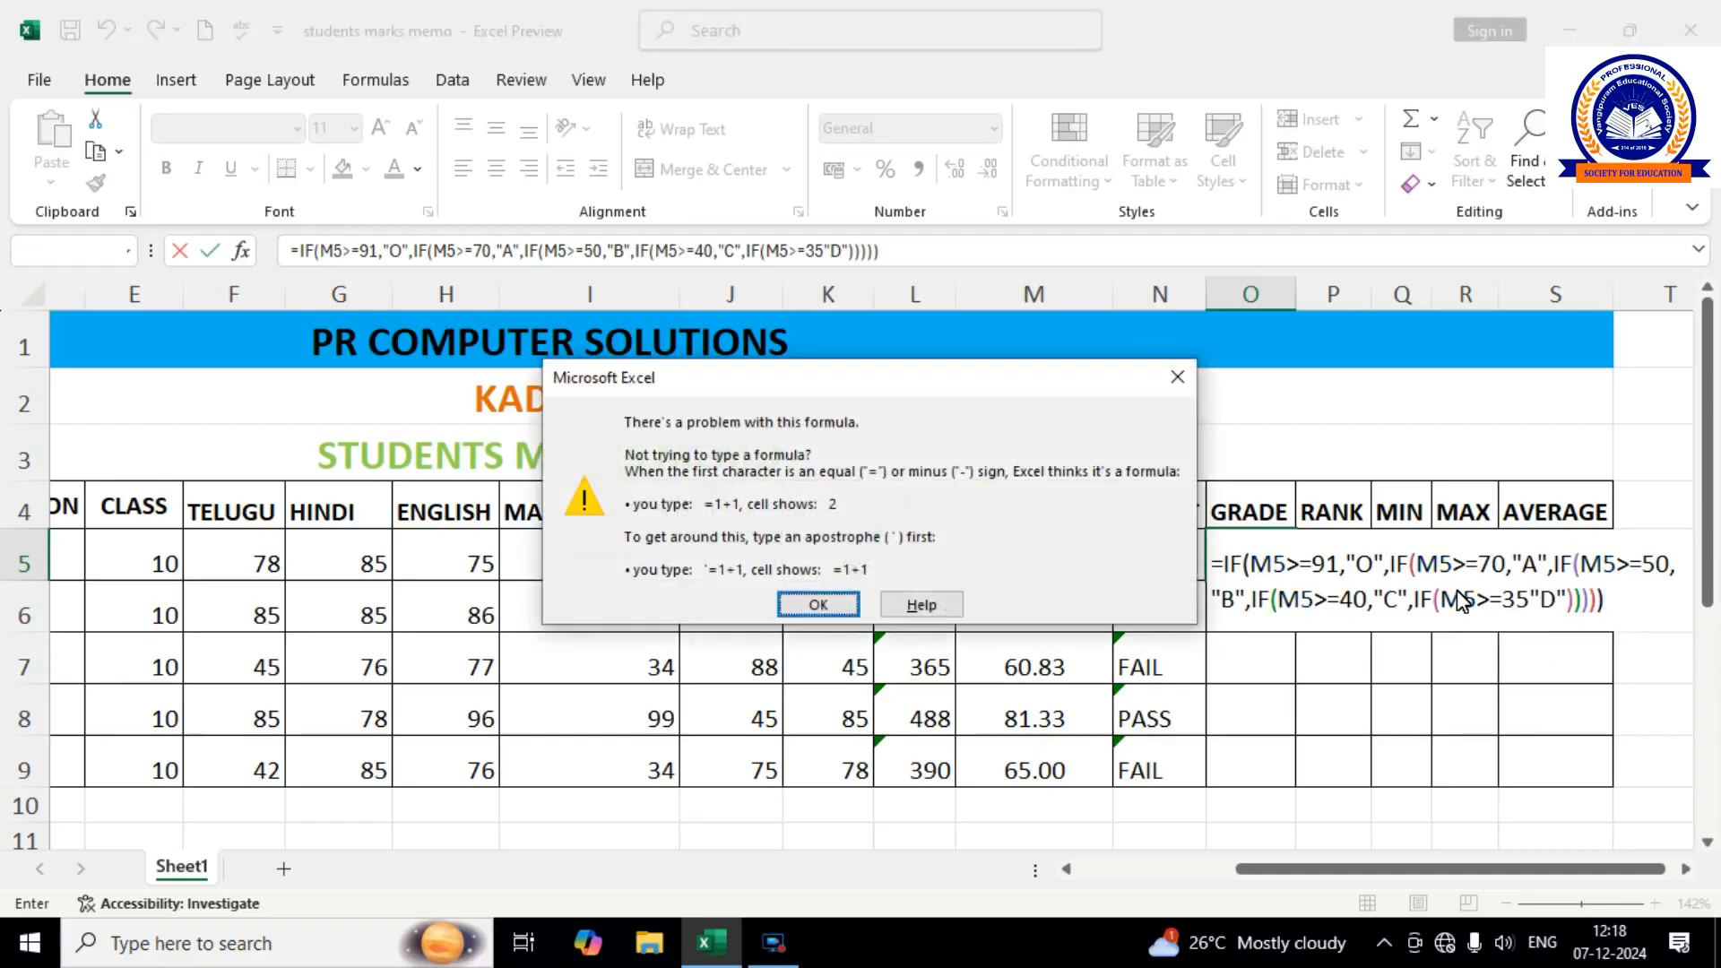
click(818, 604)
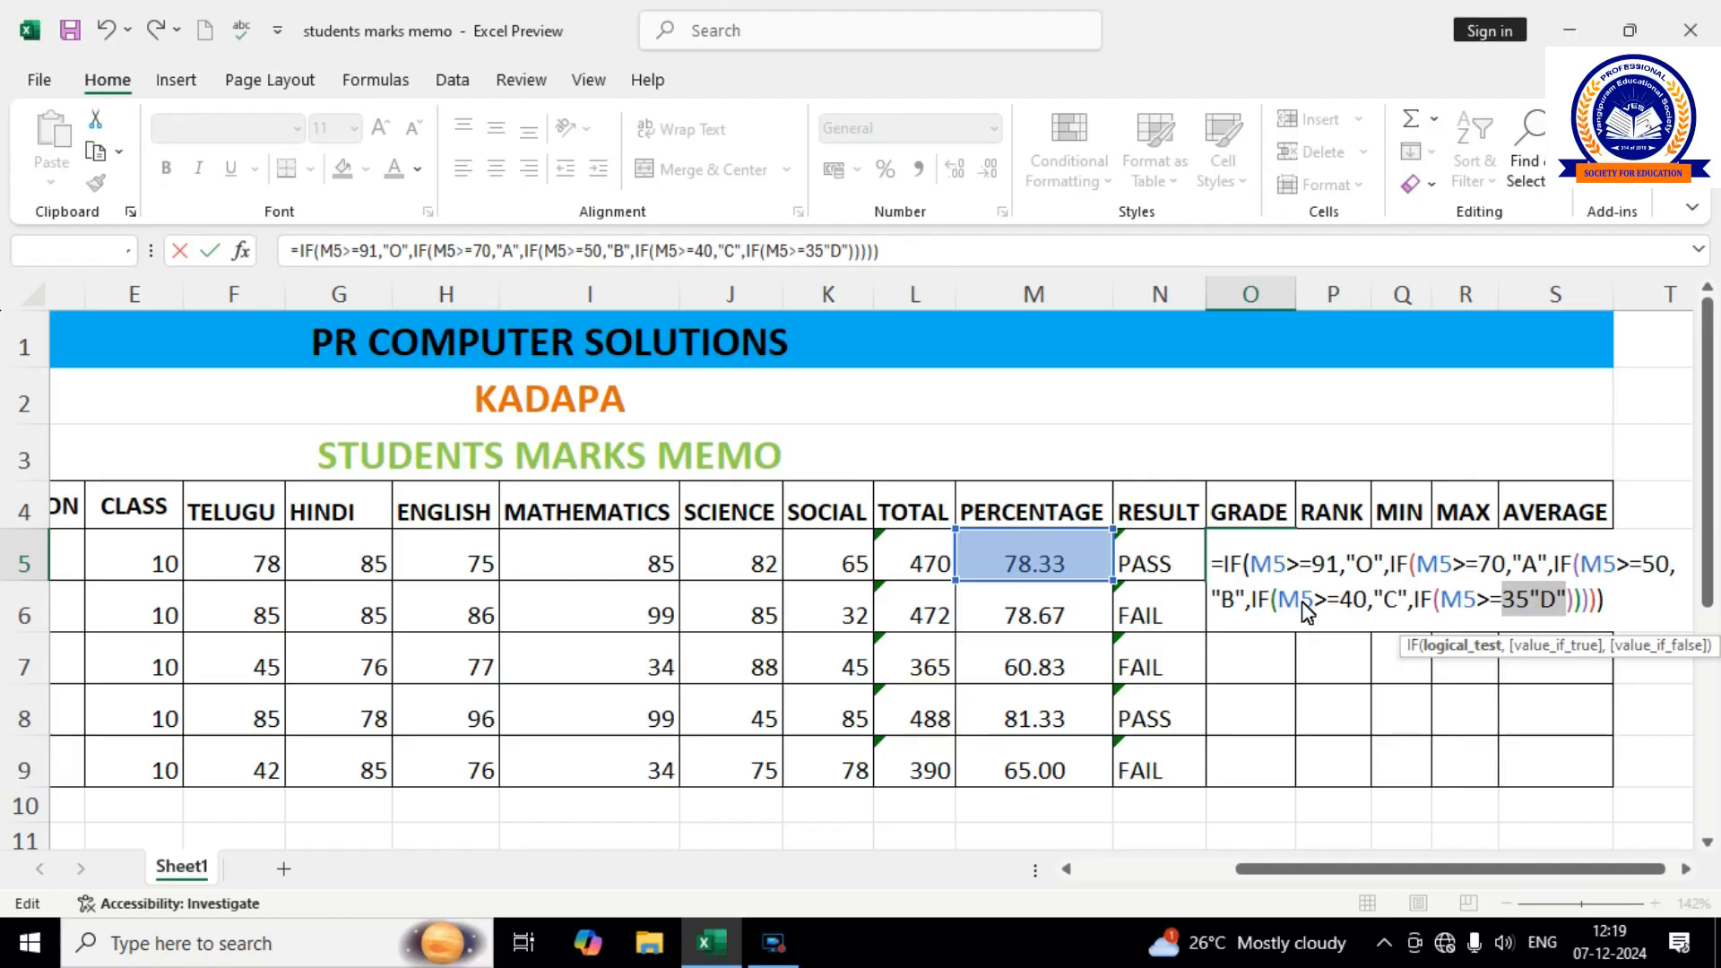
Insert the missing comma between 35 and "D" in the O5 grade formula and commit it.
click(1535, 598)
text(,)
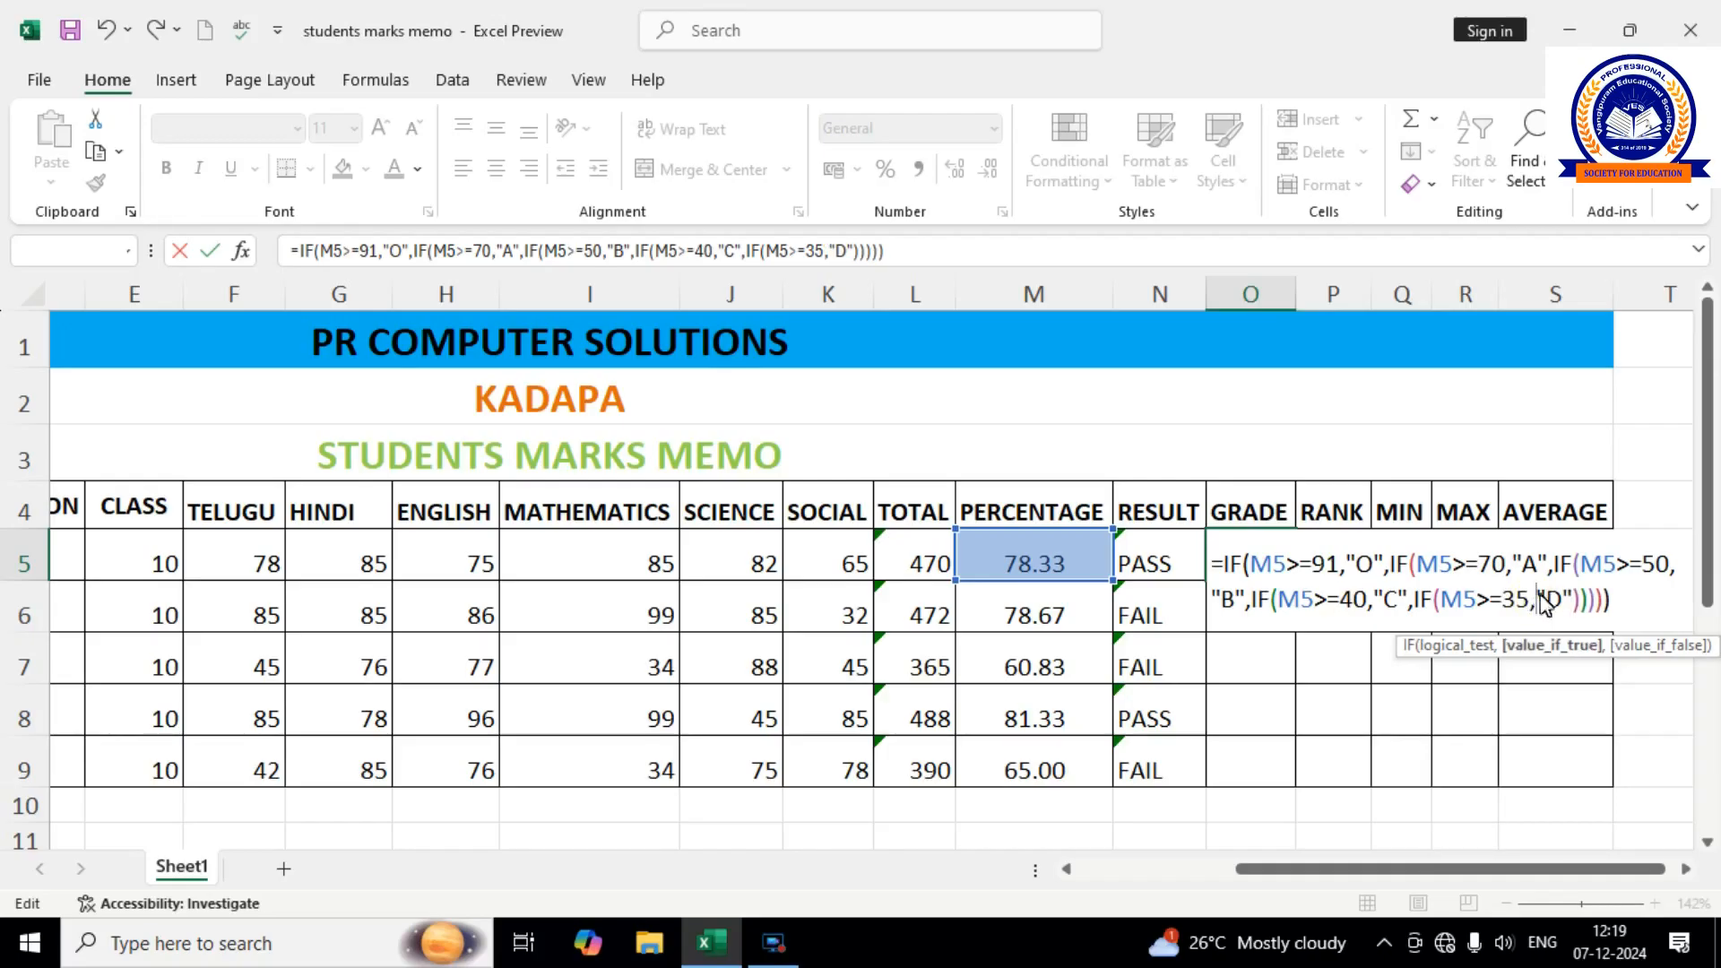
click(1613, 598)
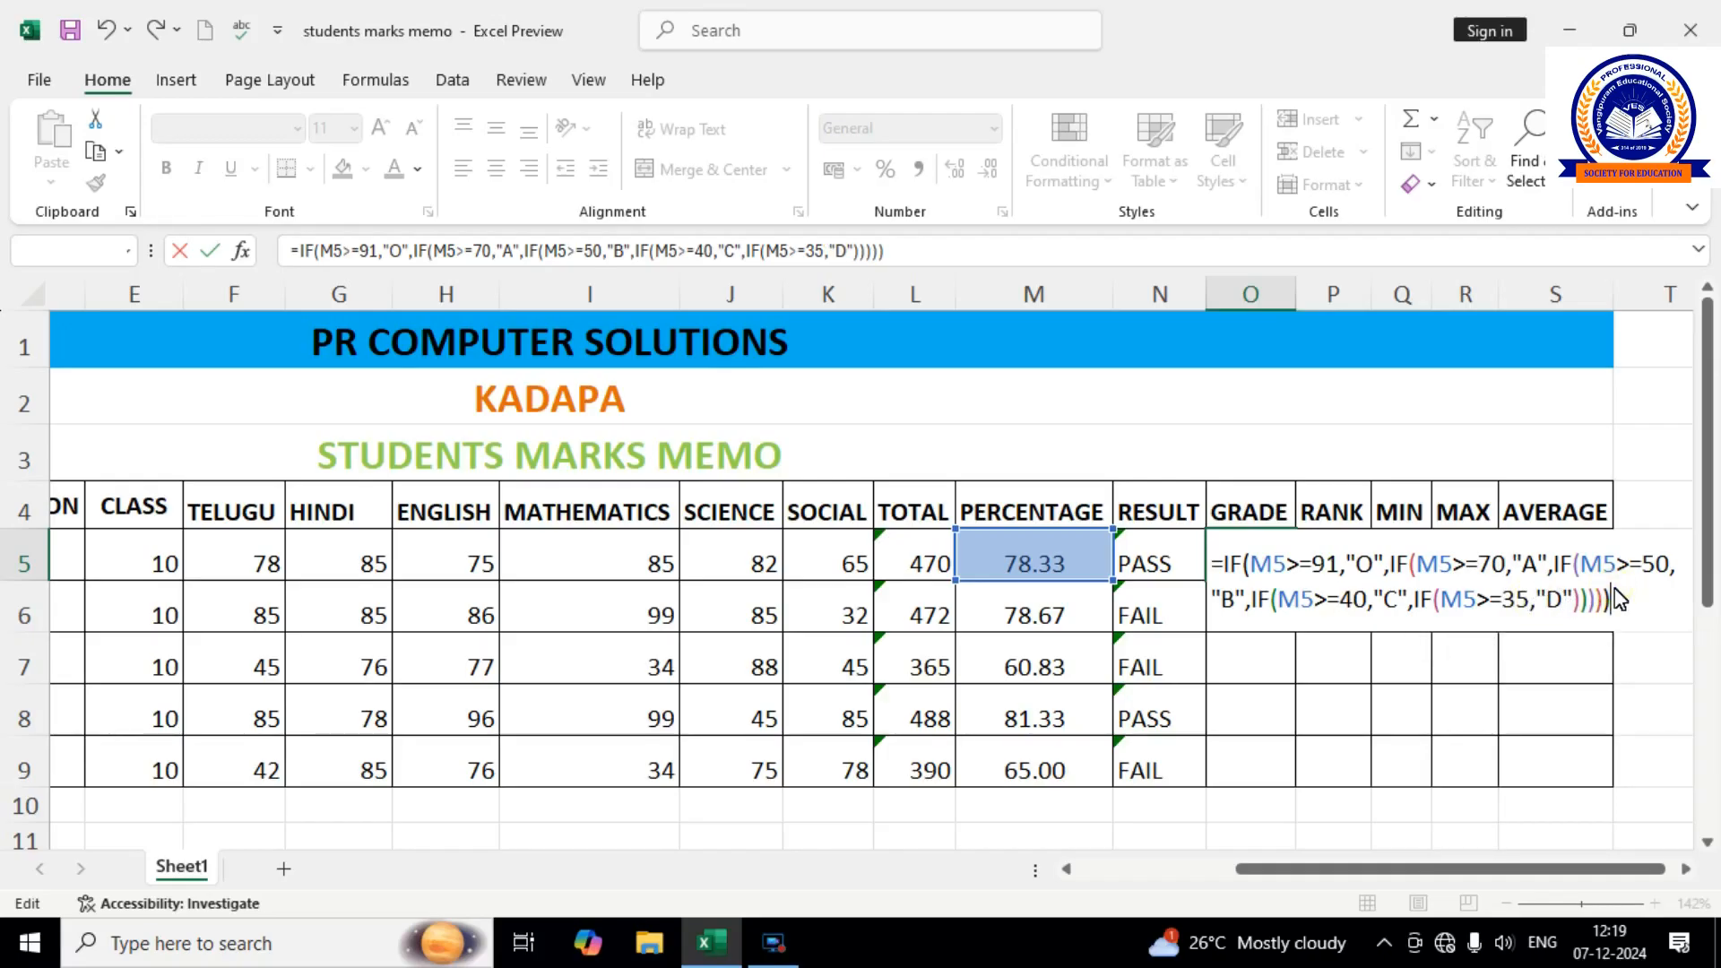
key(Return)
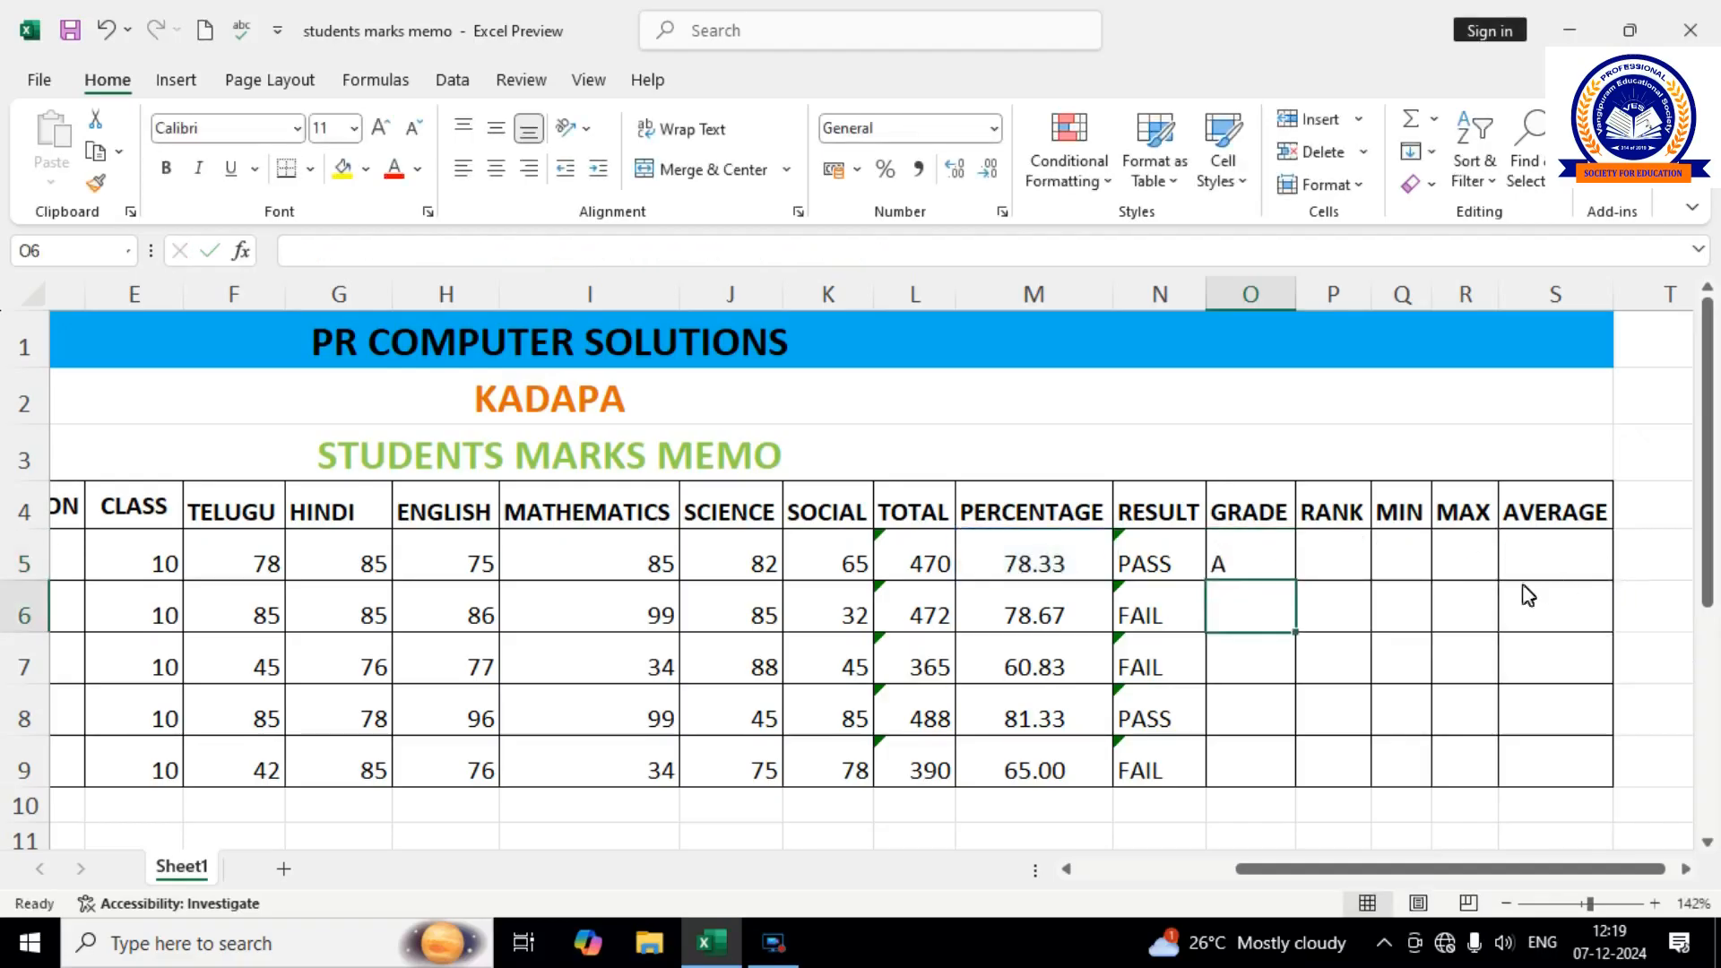
Fill the first student's grade formula in O5 down through O9.
click(1271, 574)
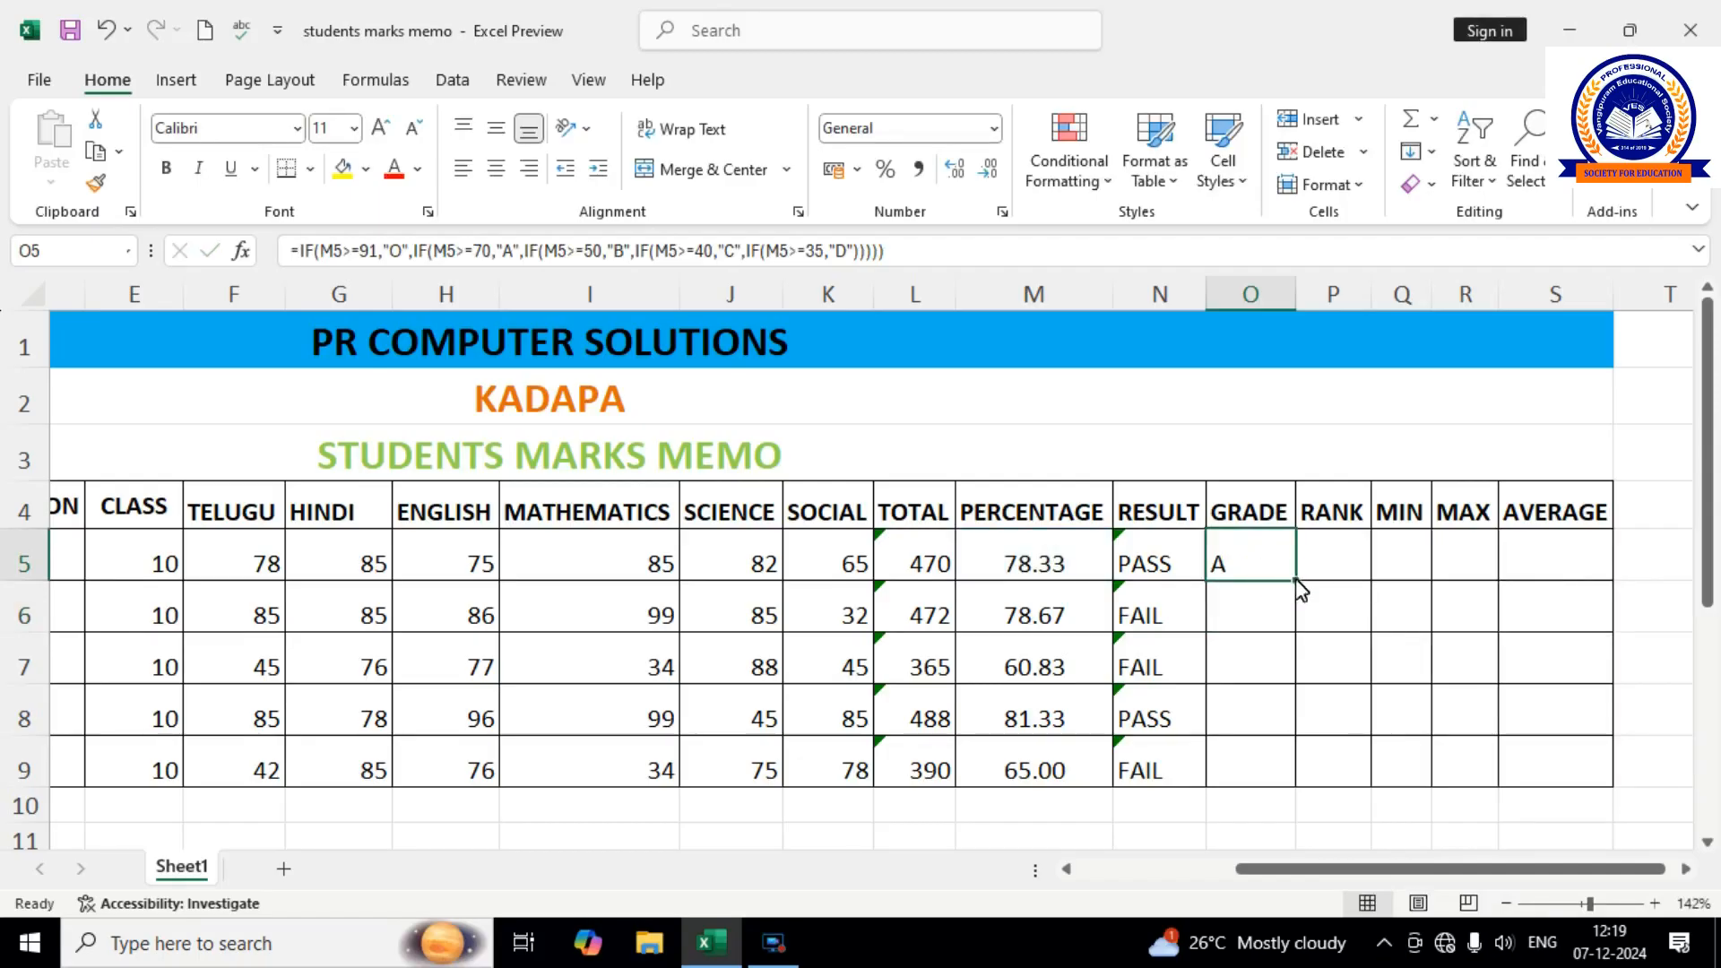
drag(1295, 581, 1290, 778)
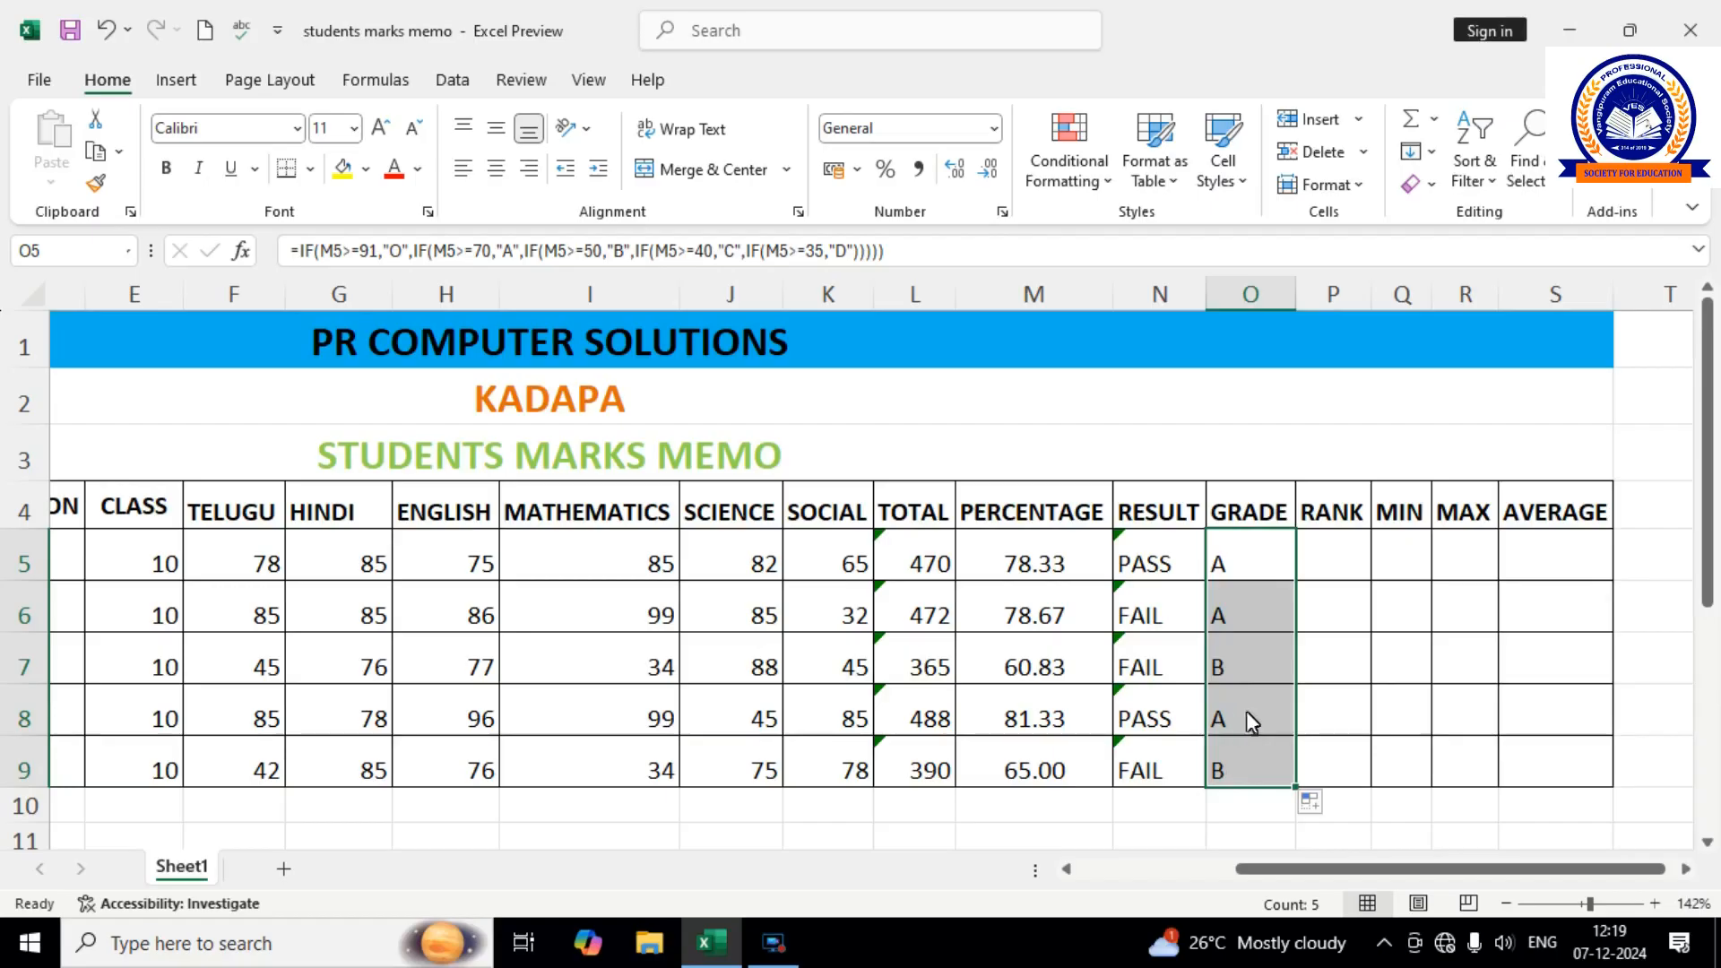
click(1282, 572)
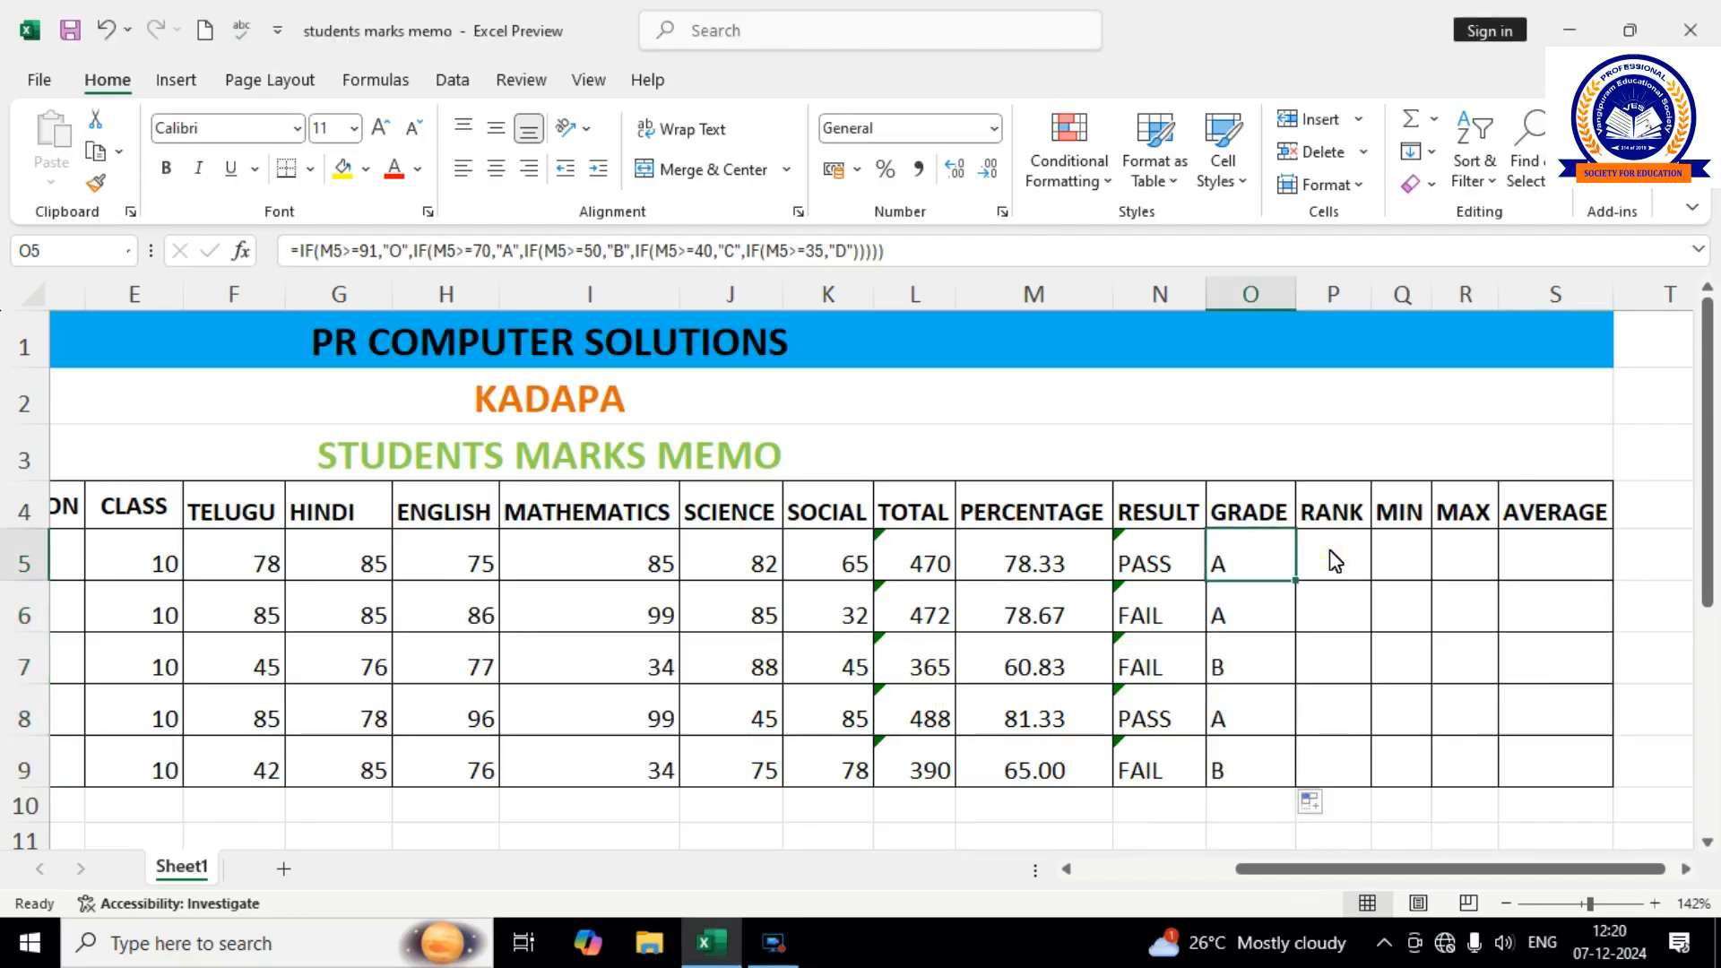
Begin the first student's rank formula in P5 as =RANK(L5, using the total in L5 as the number.
click(1334, 557)
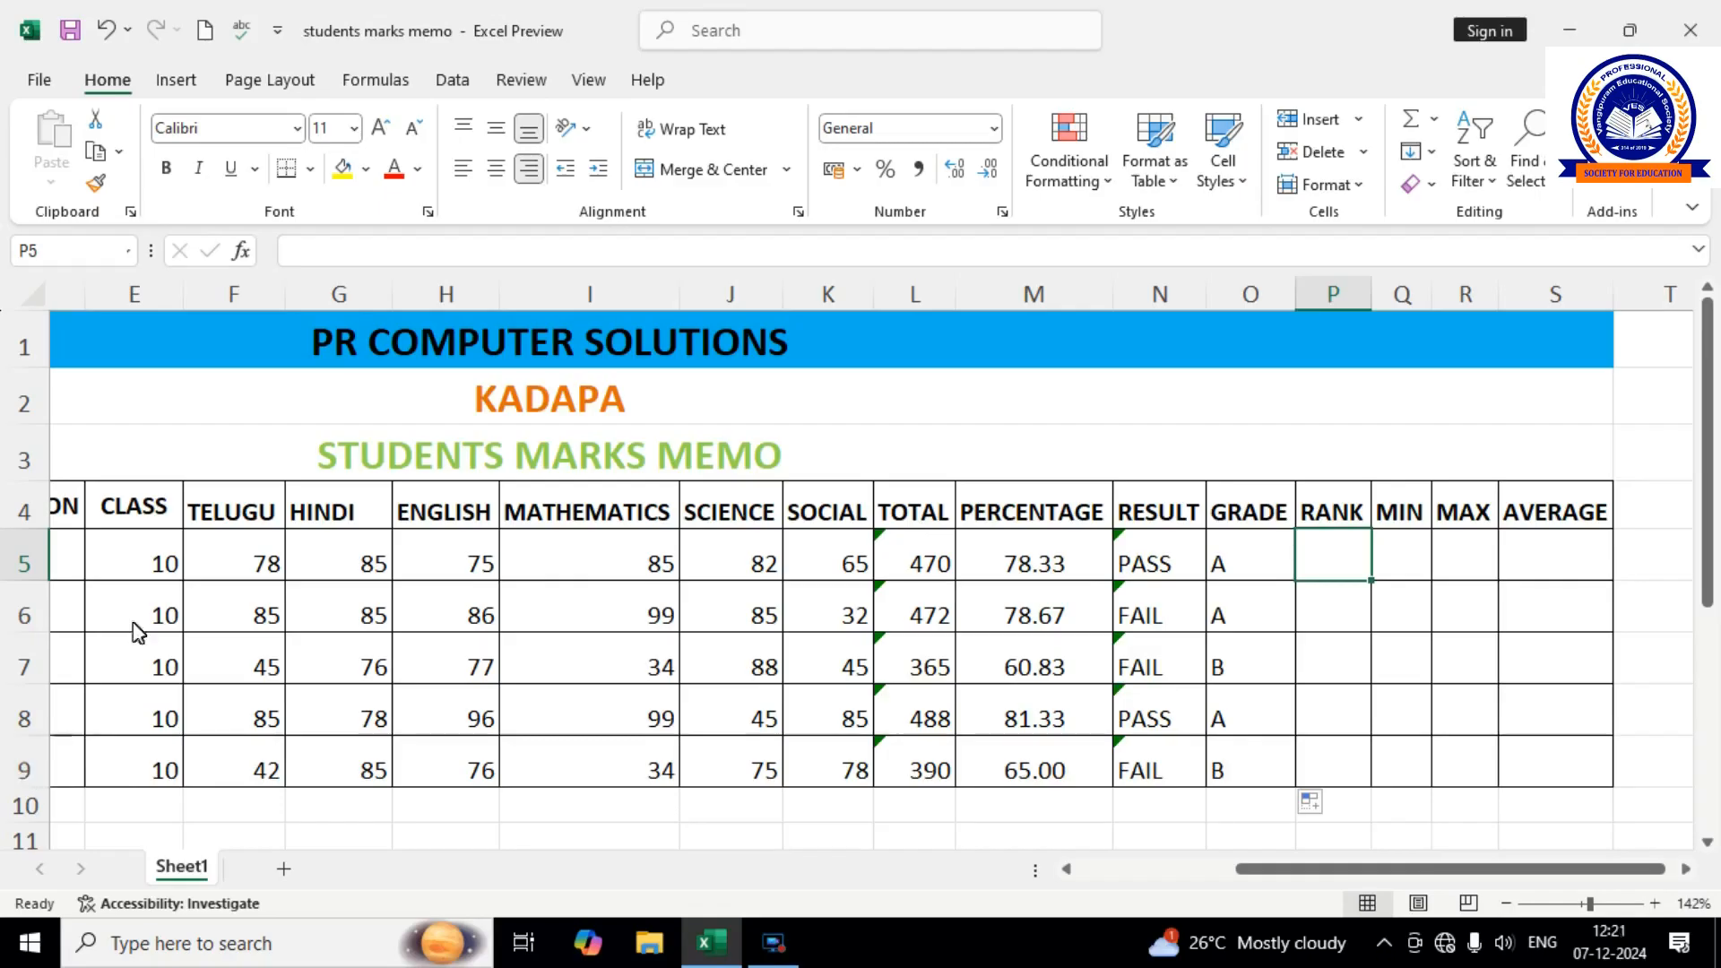
scroll(1443, 566, left, 1)
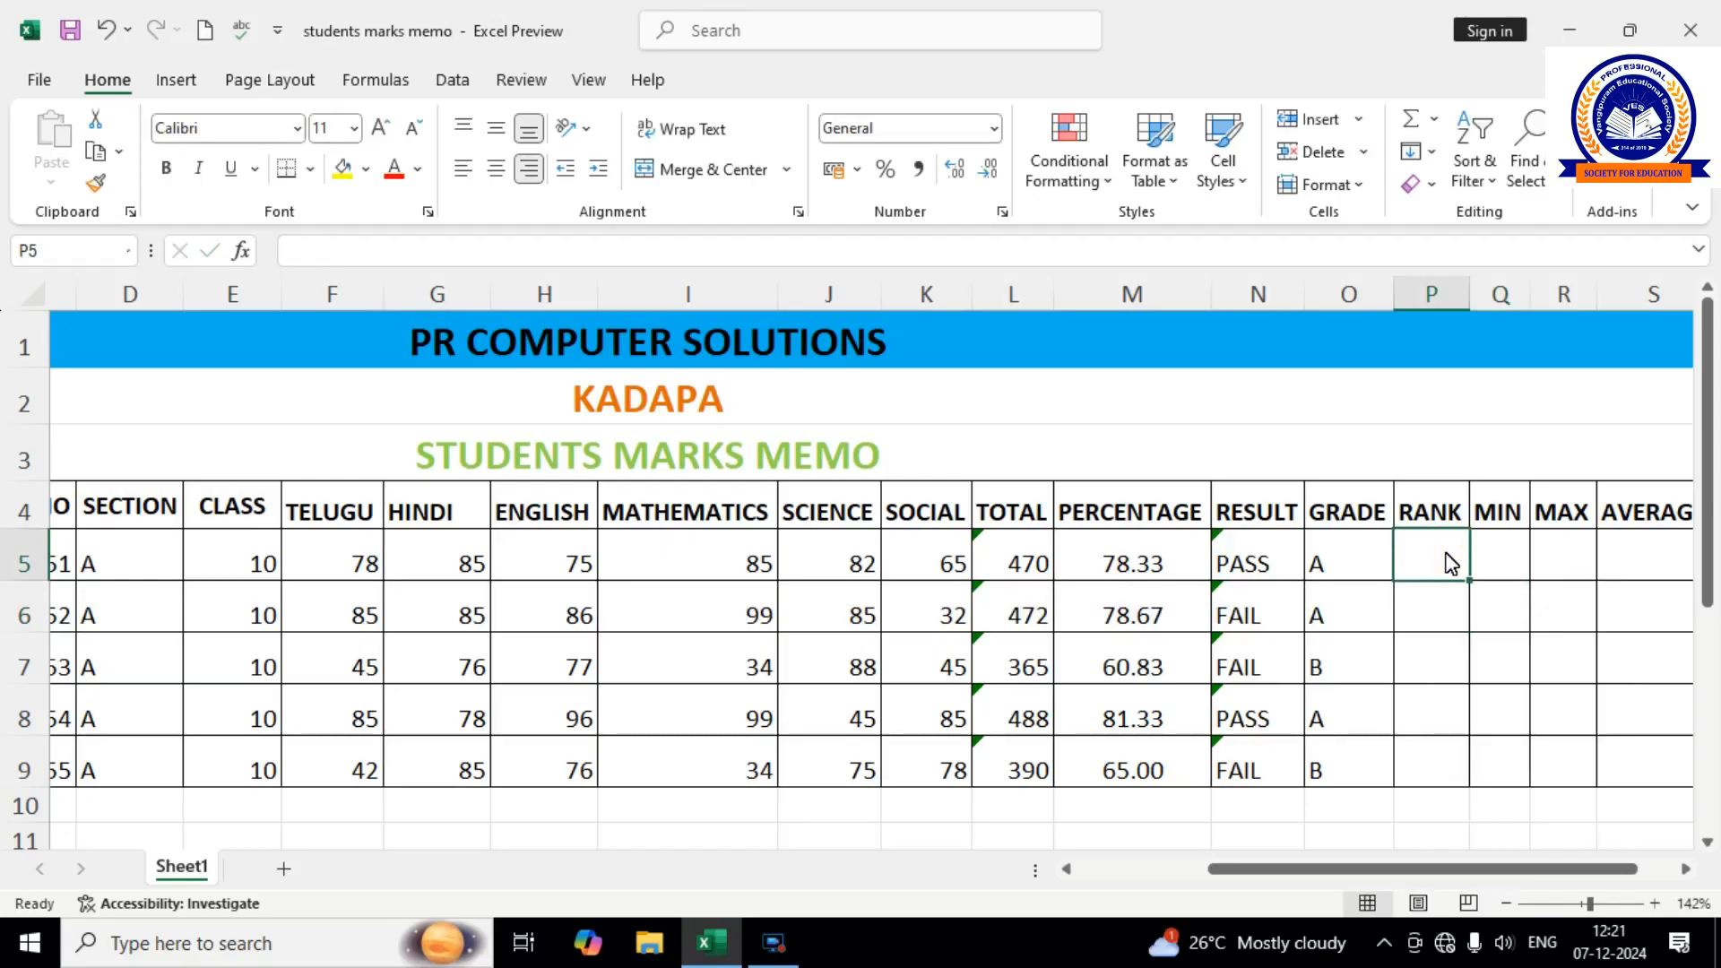
text(=RANK)
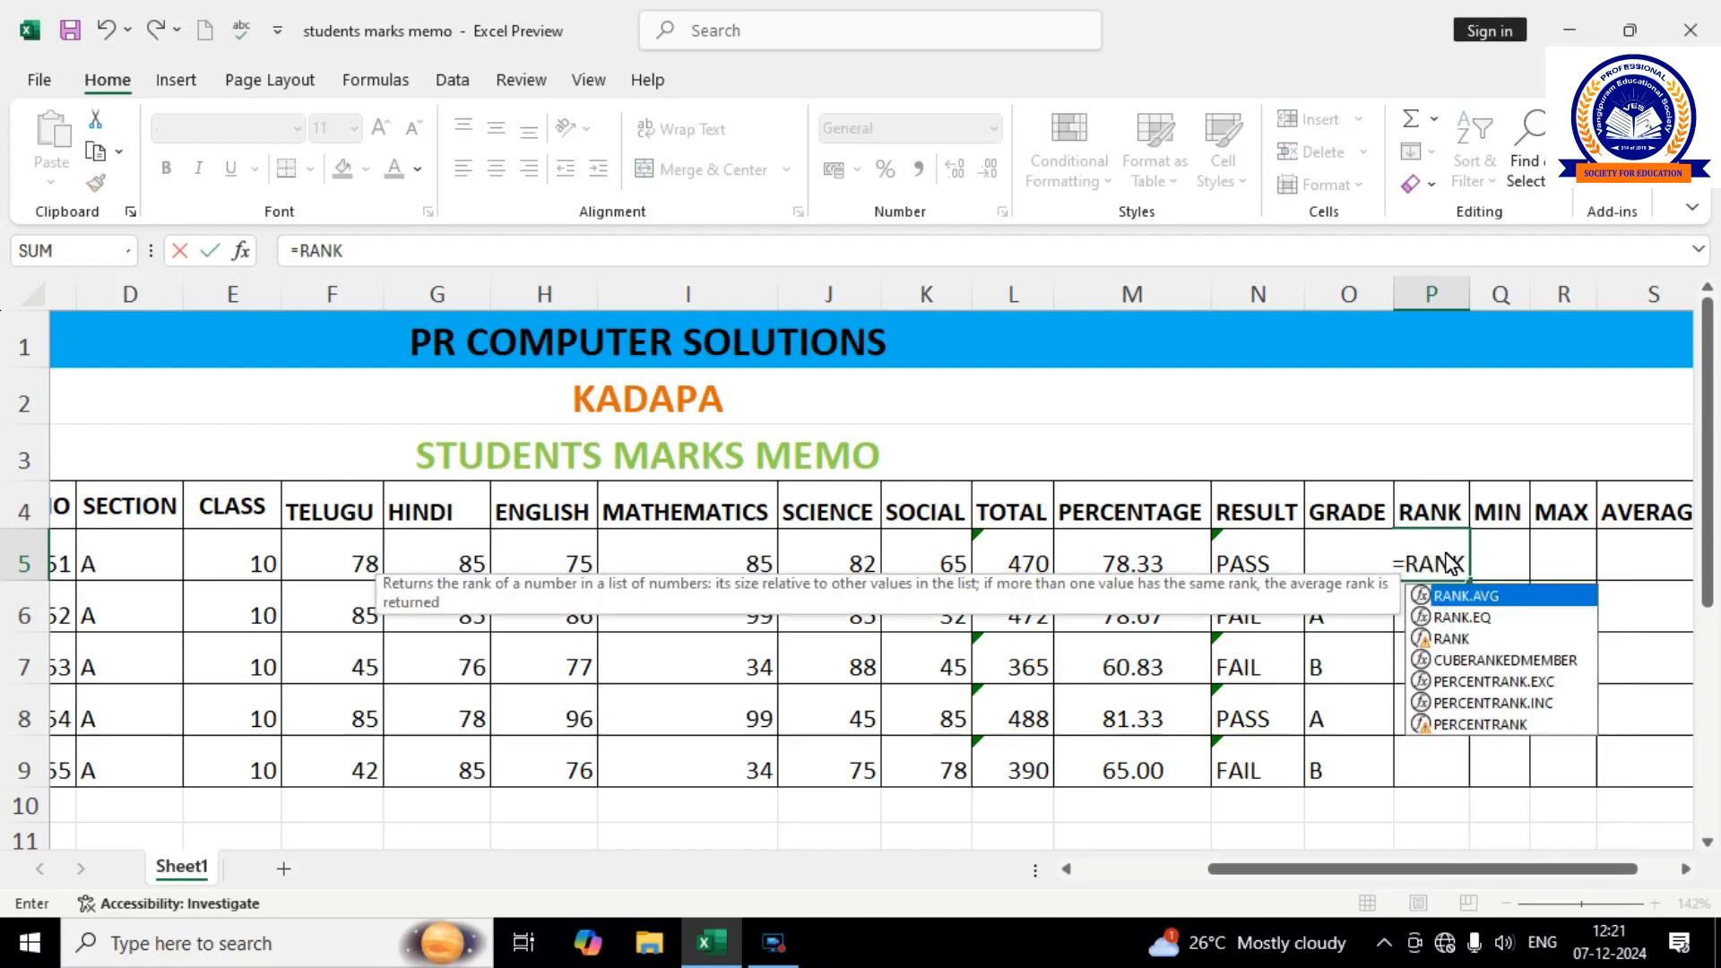
text())
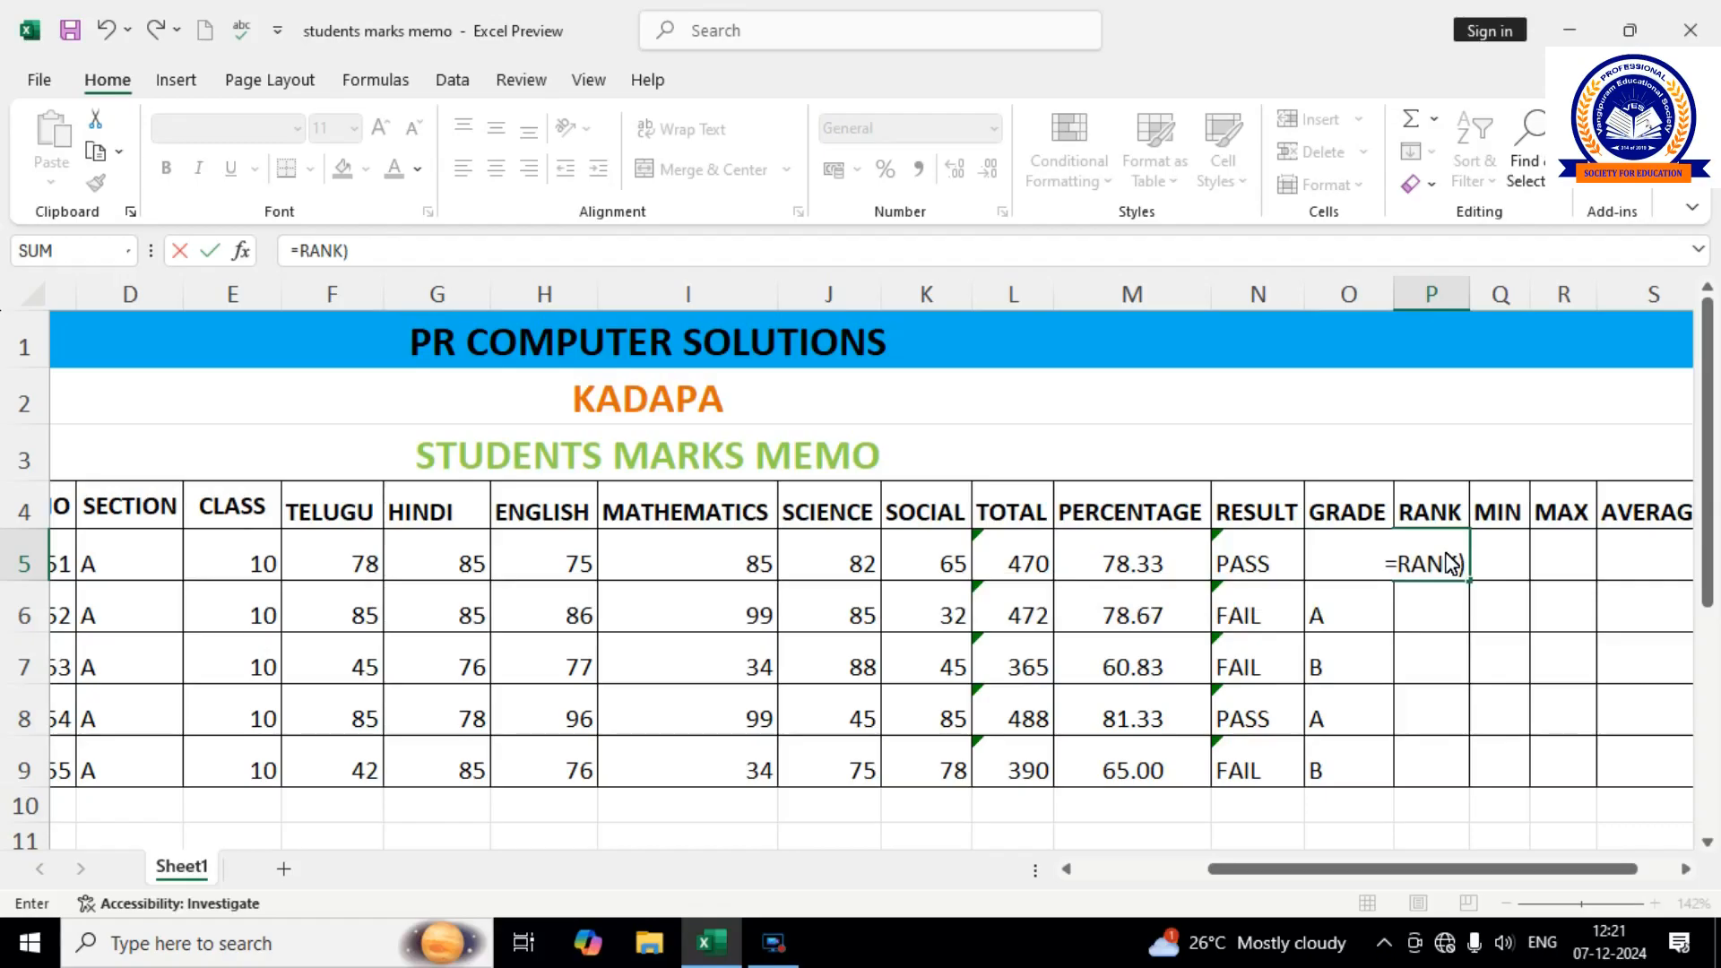
key(BackSpace)
text(()
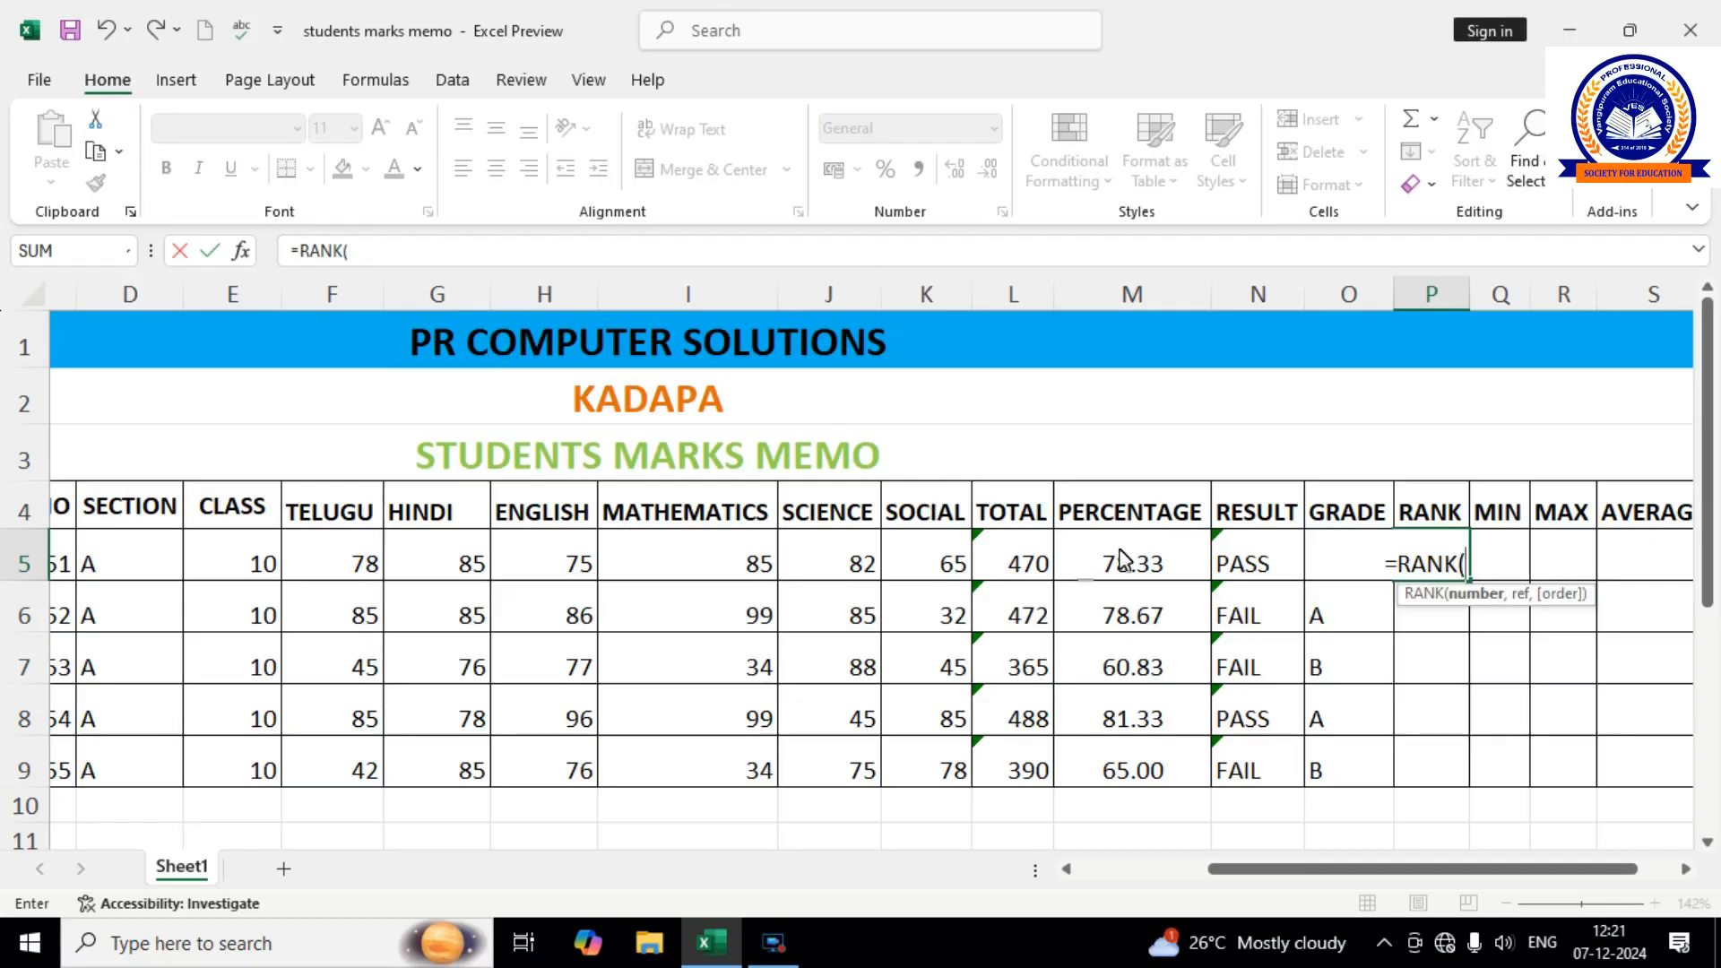
click(1047, 558)
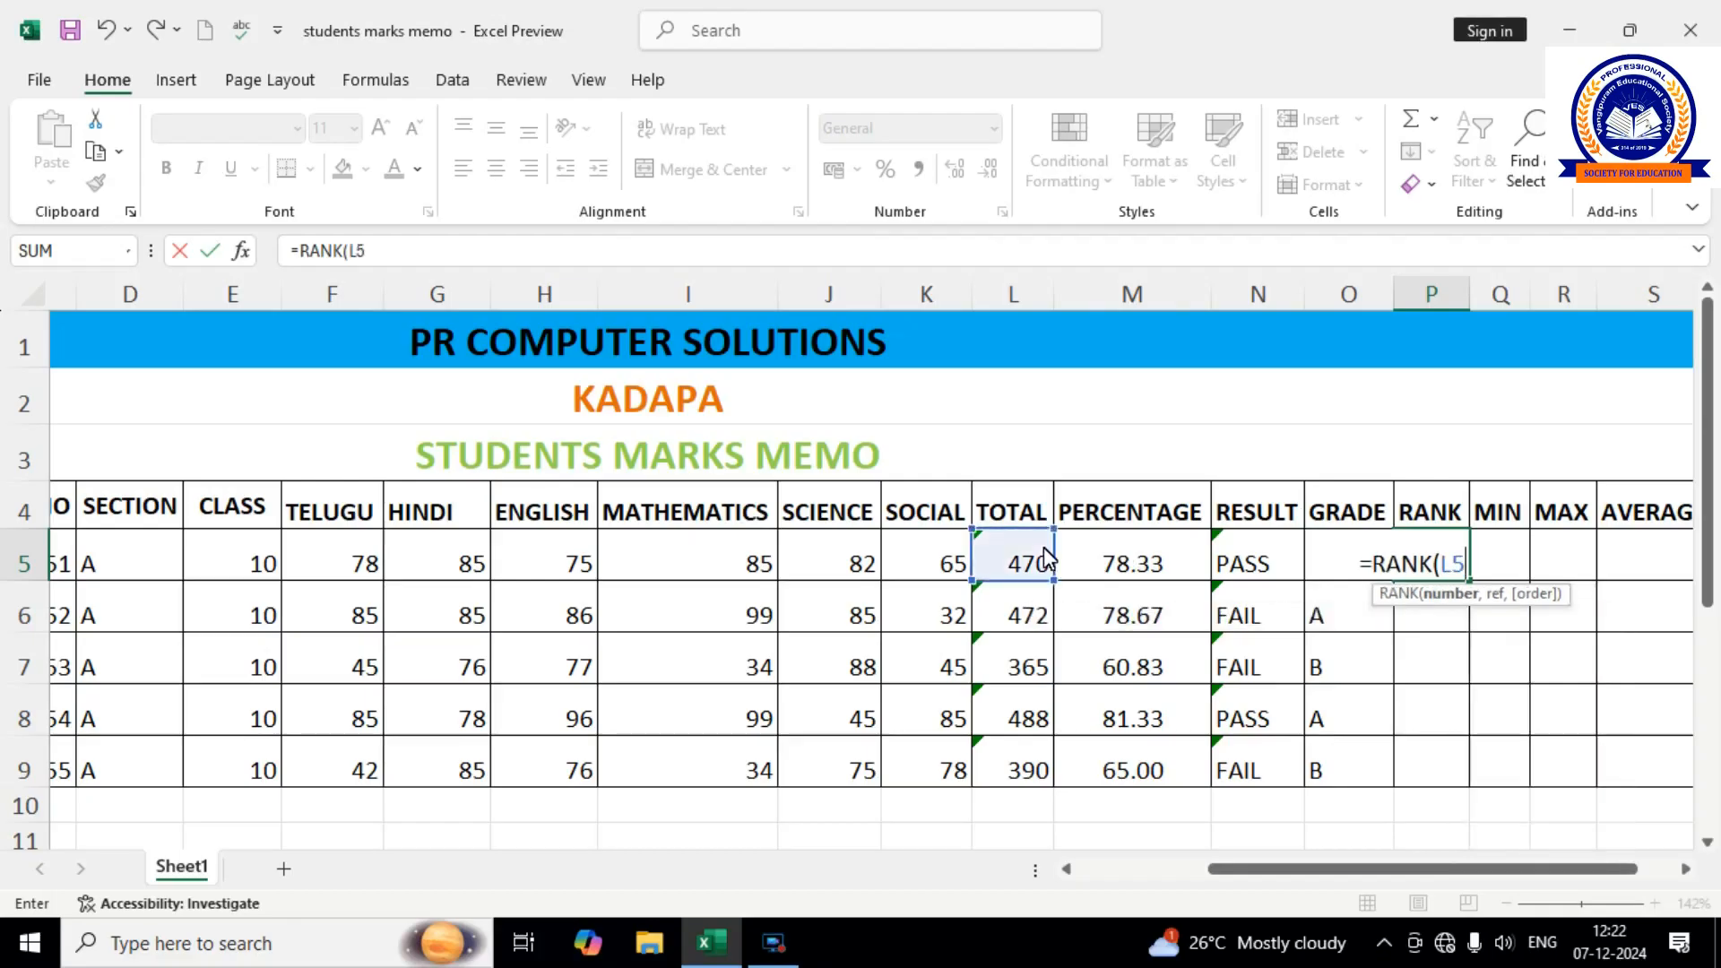
Complete the P5 formula as =RANK(L5,L$5:L$9) and fill it down the RANK column through P9.
text(,L)
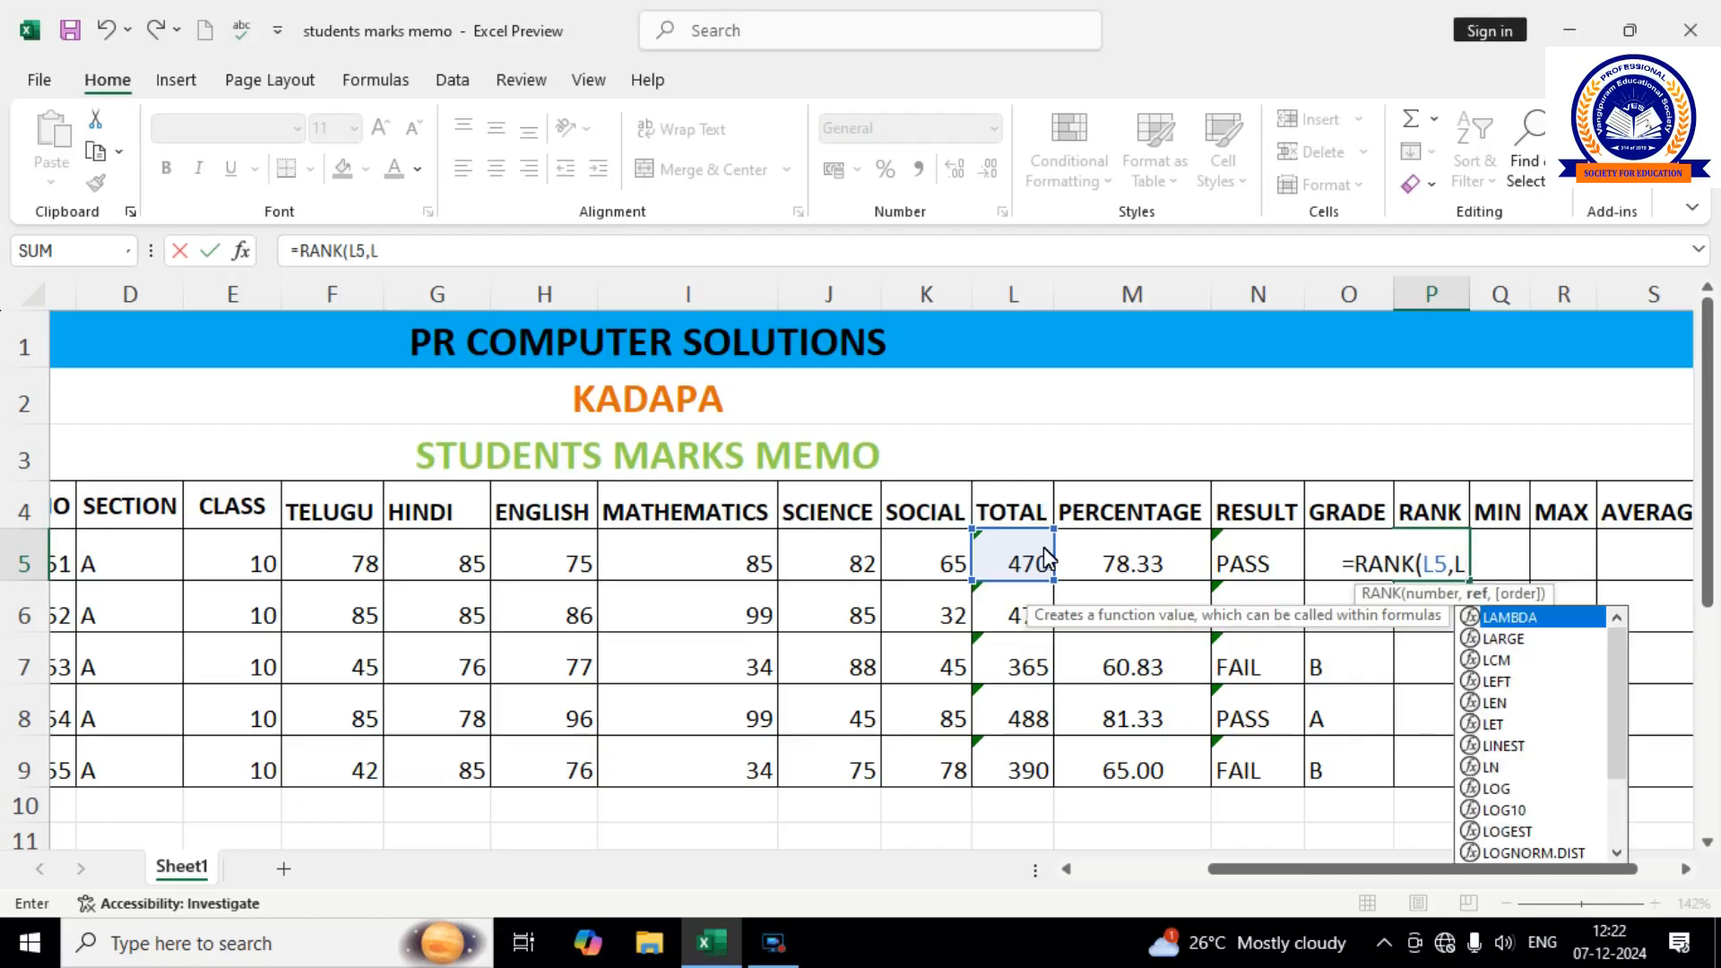
text($)
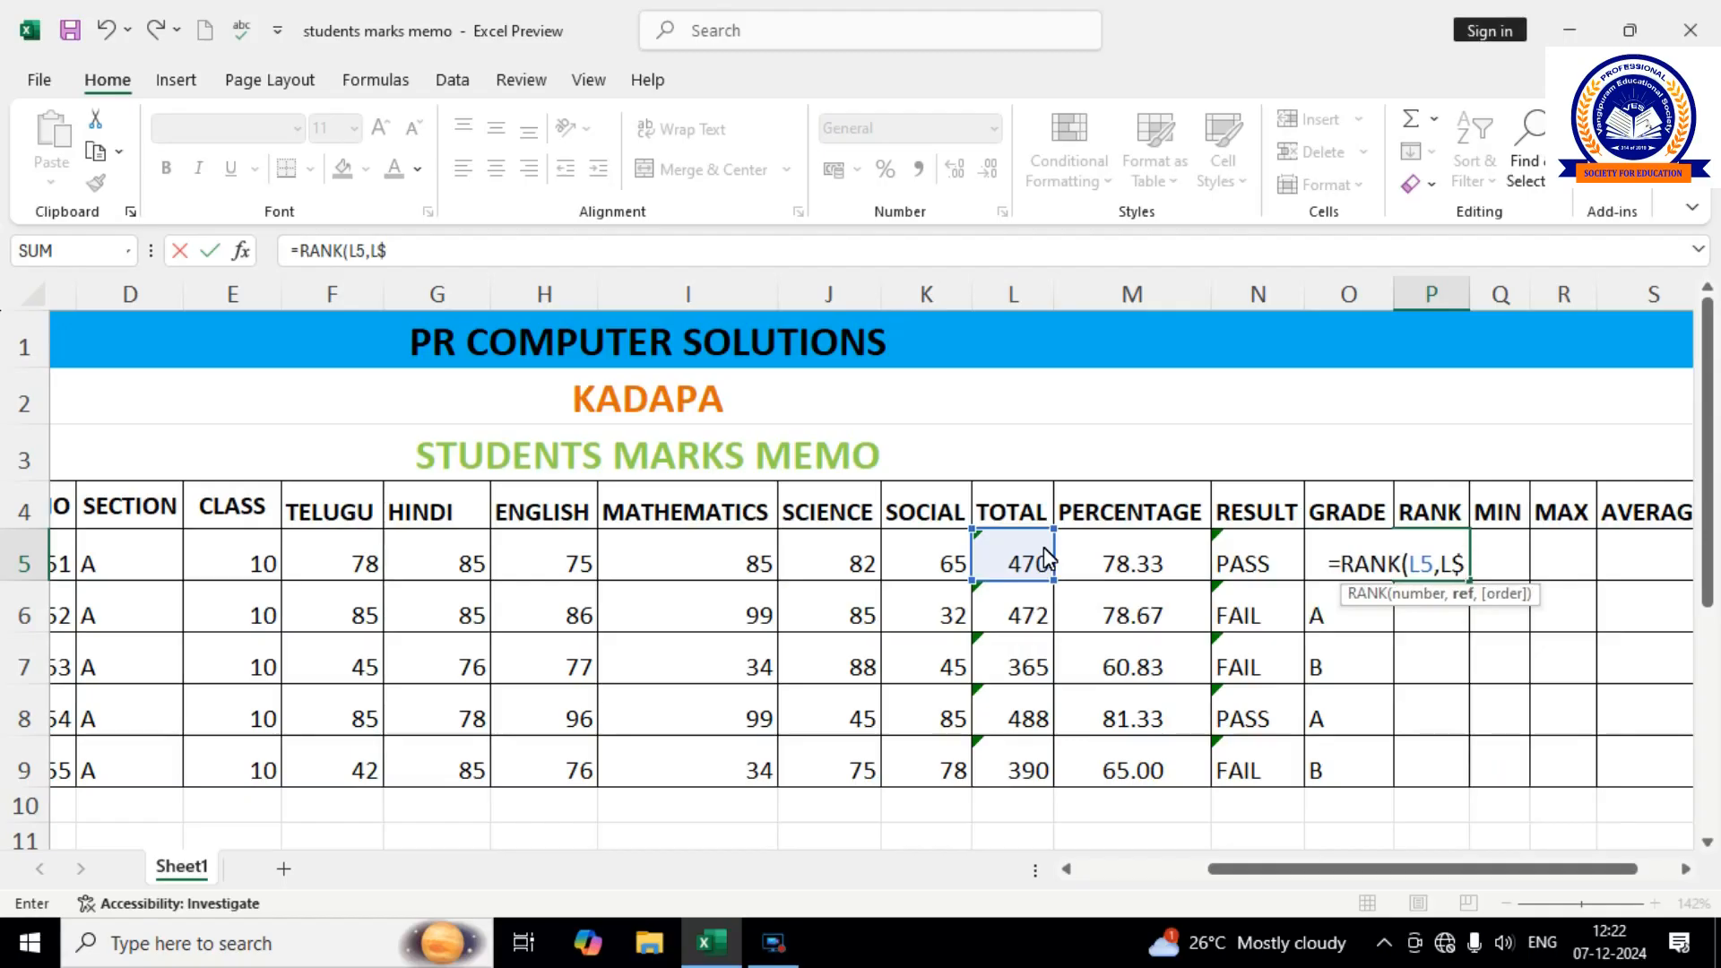
text(5)
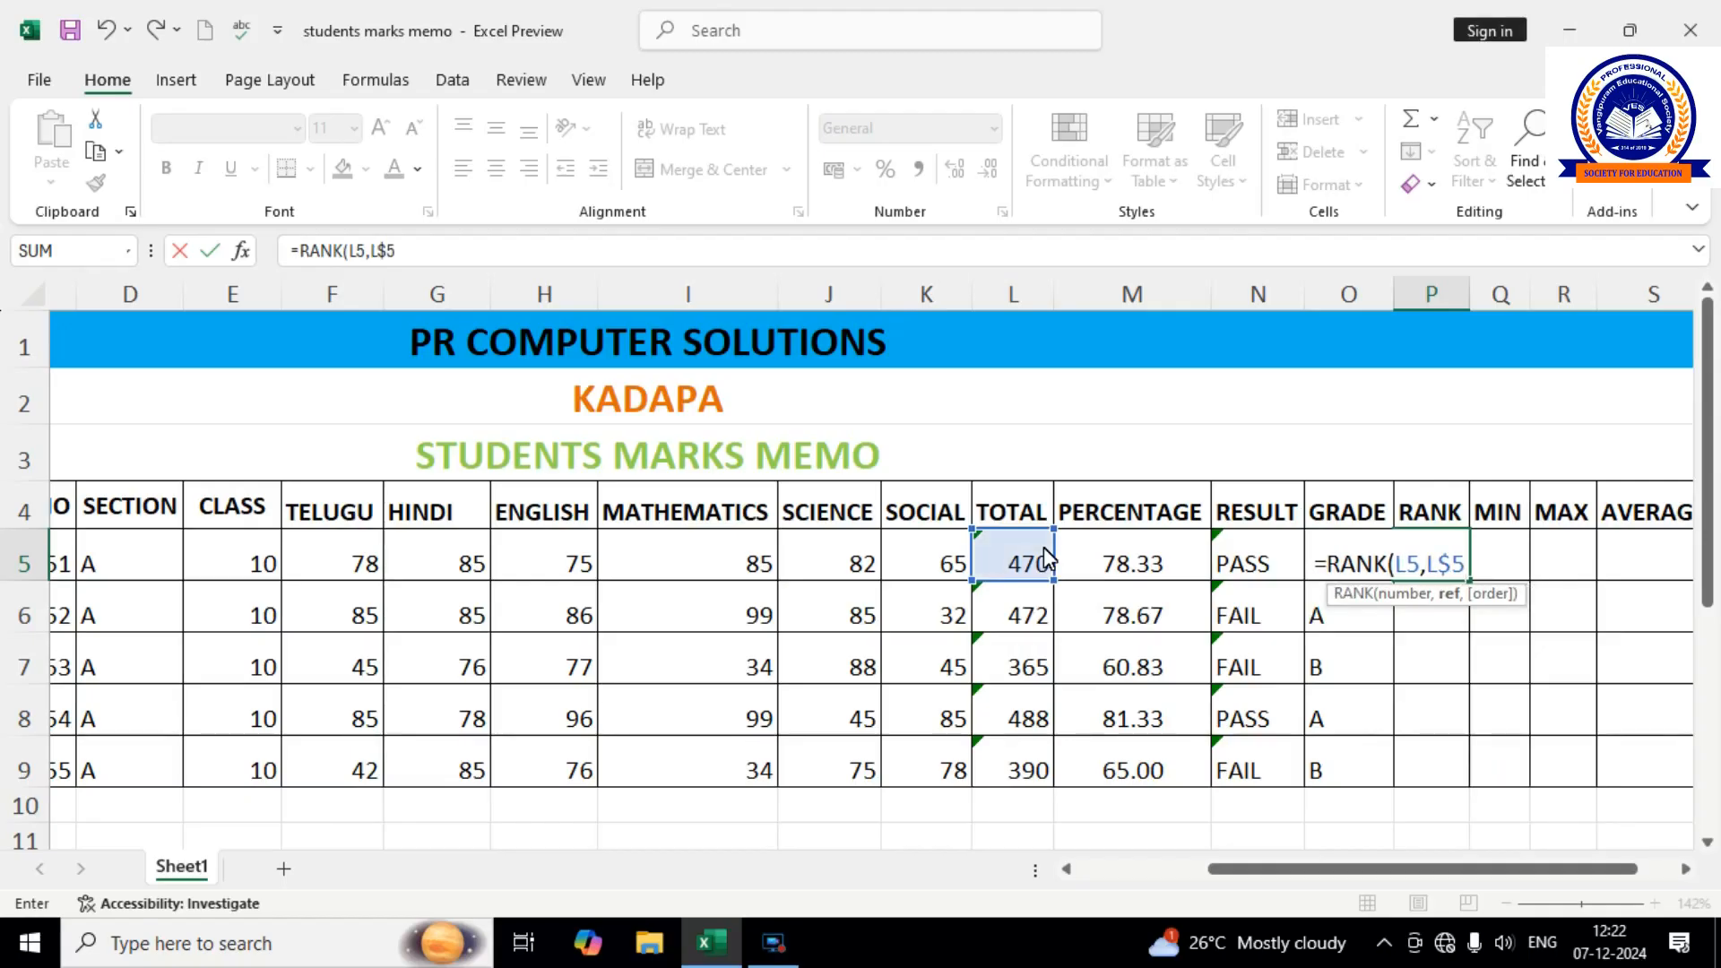
text(:)
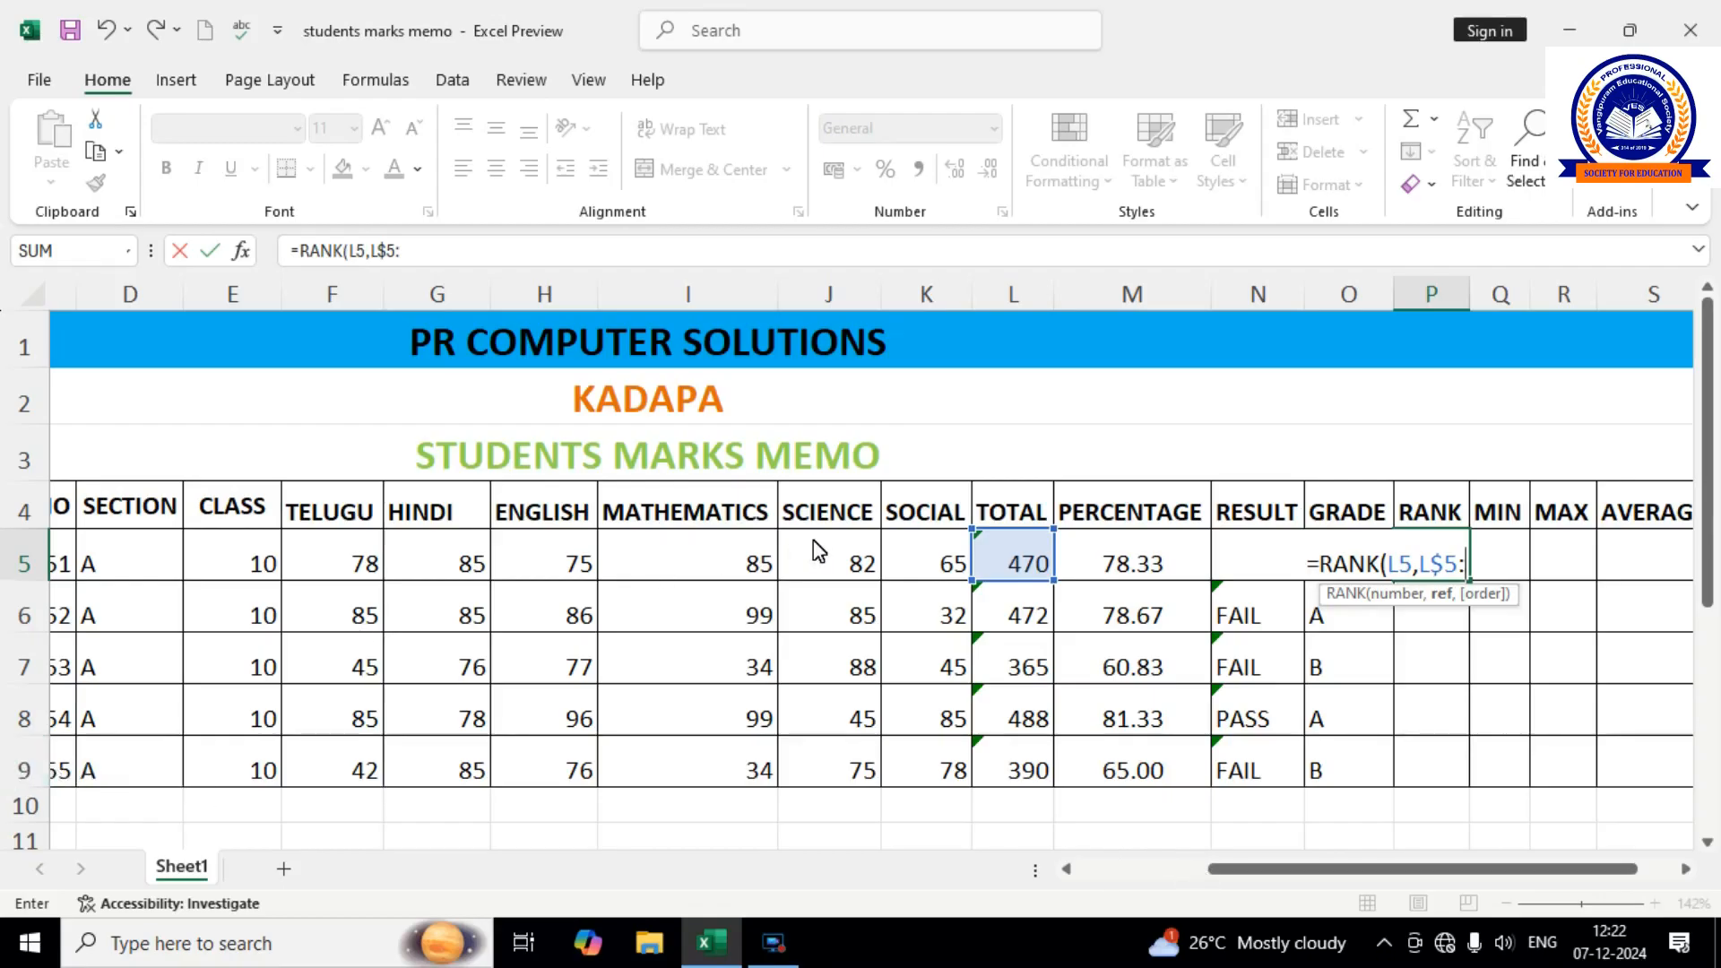
text(L)
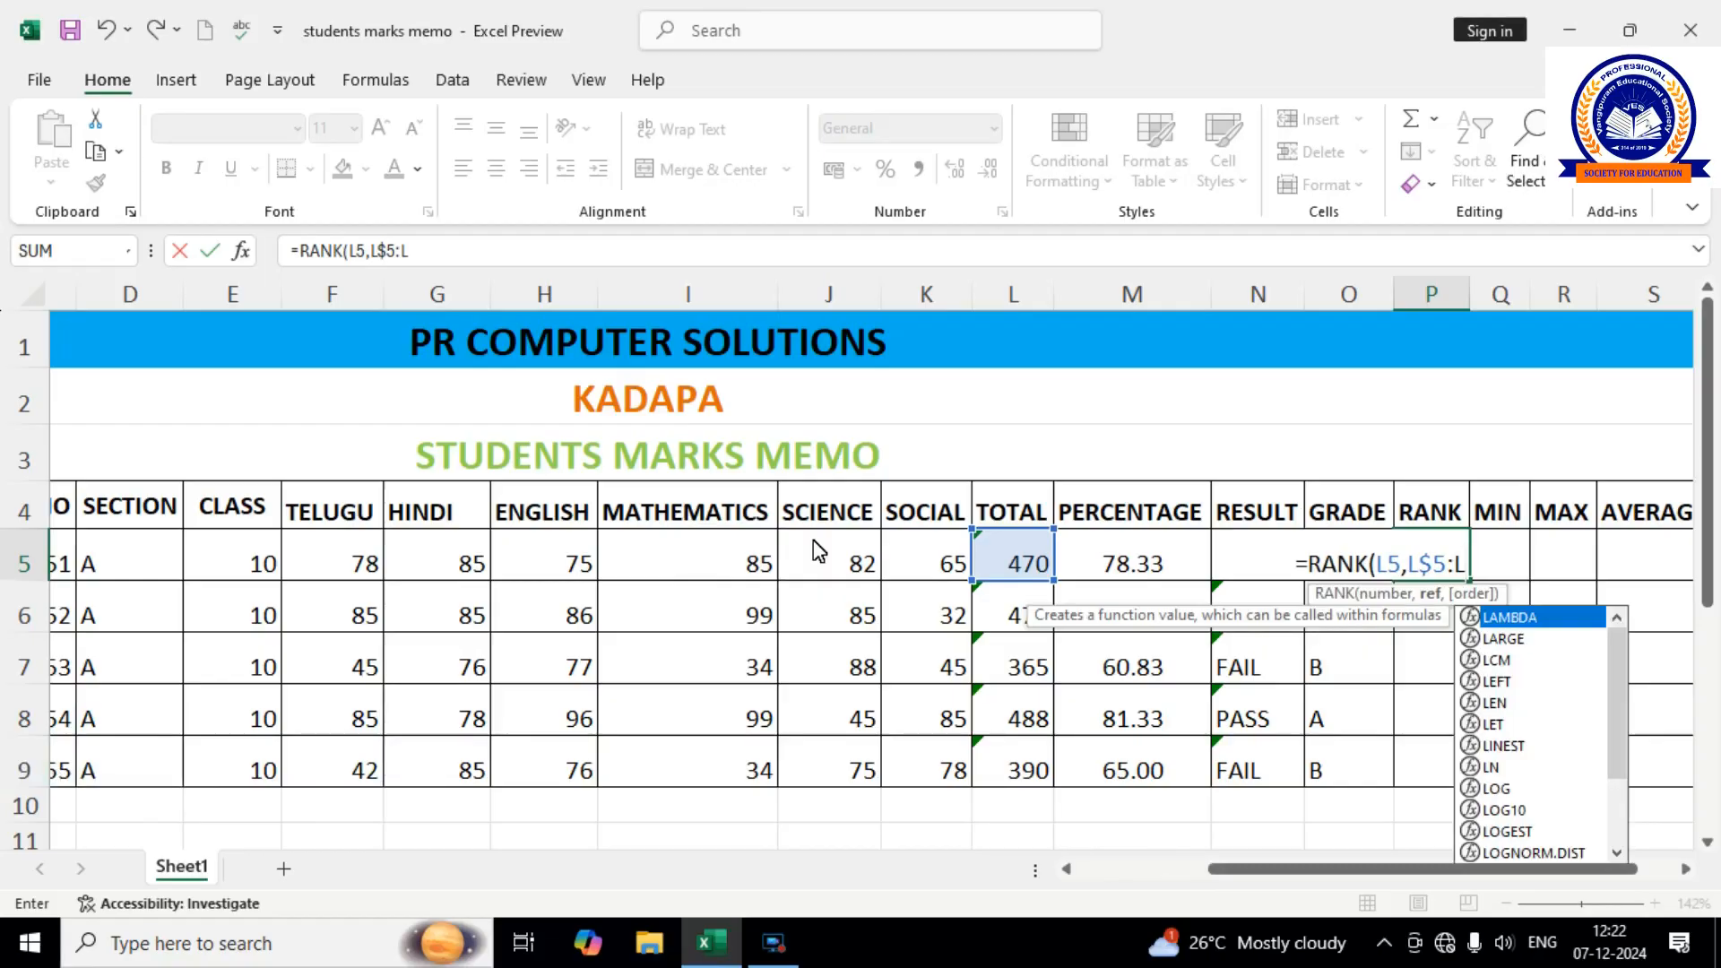
text($9)
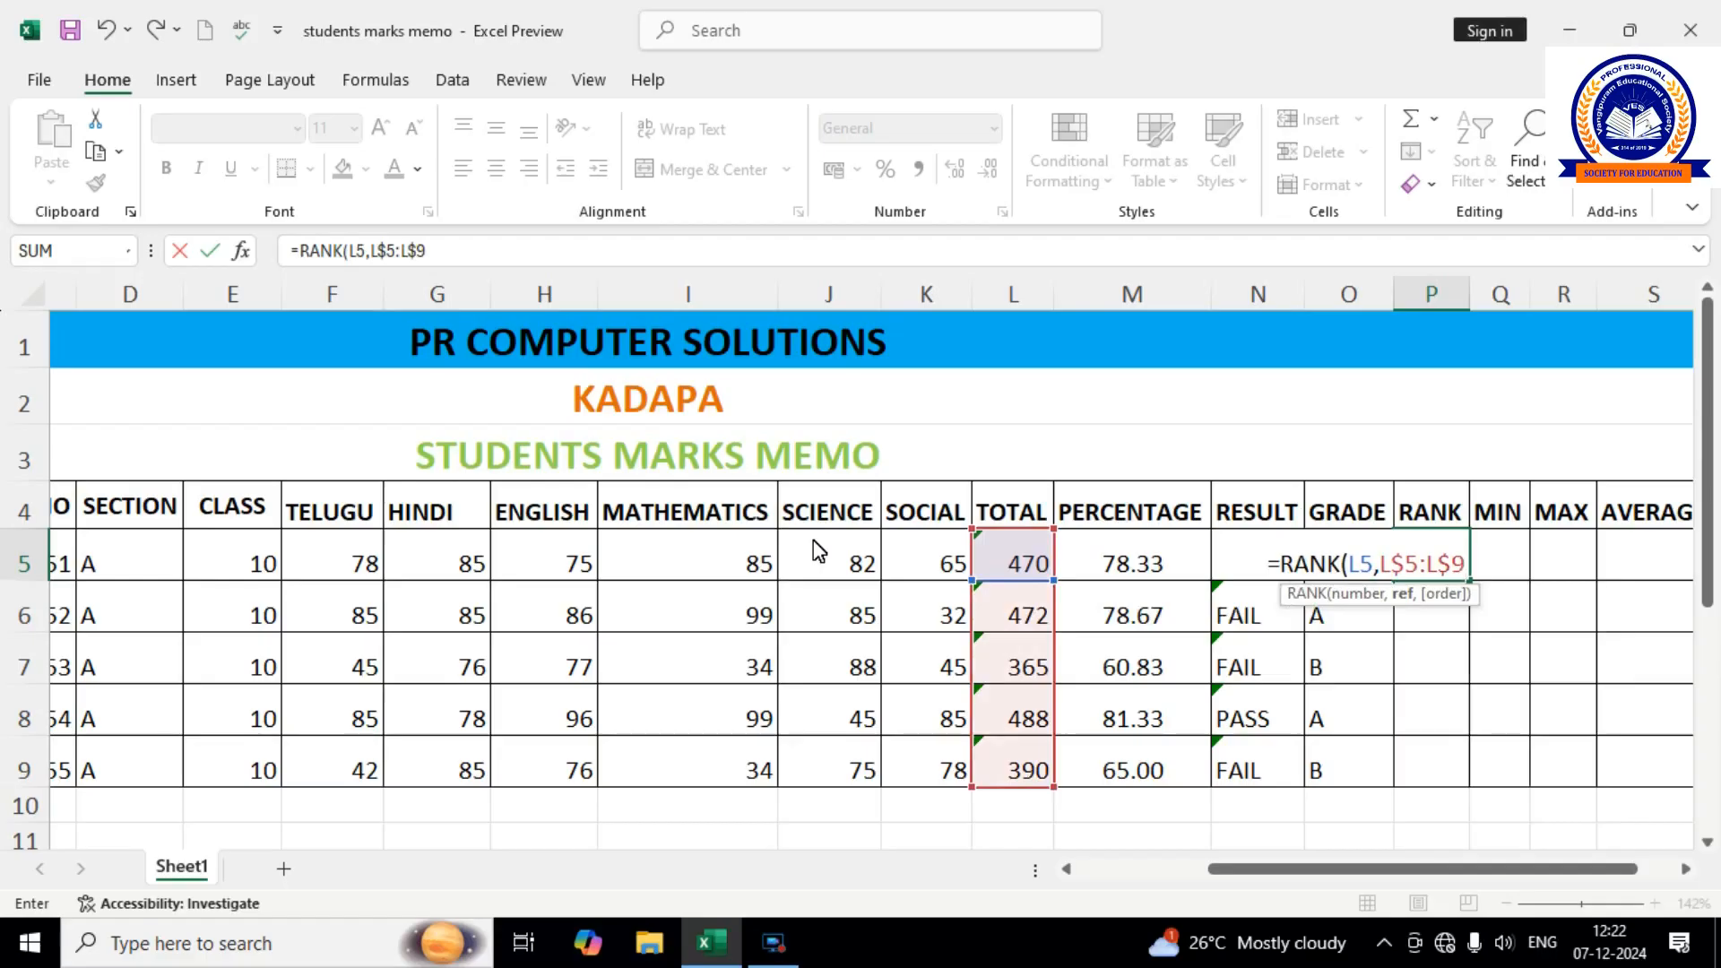
text())
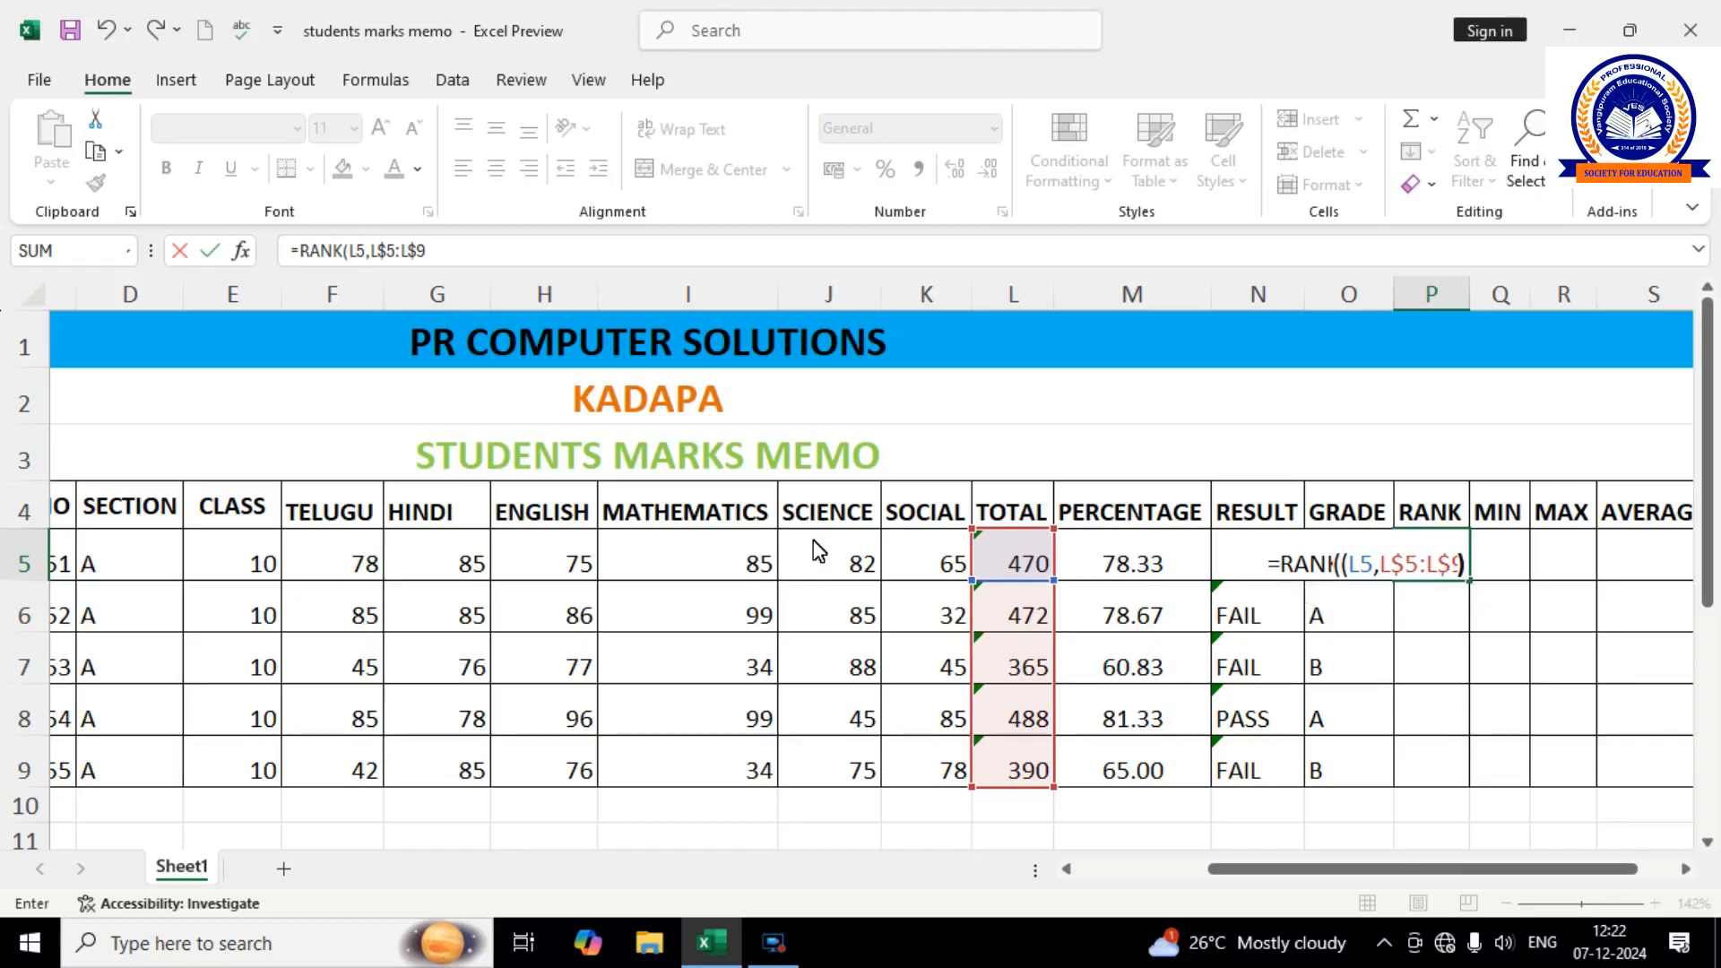
key(Return)
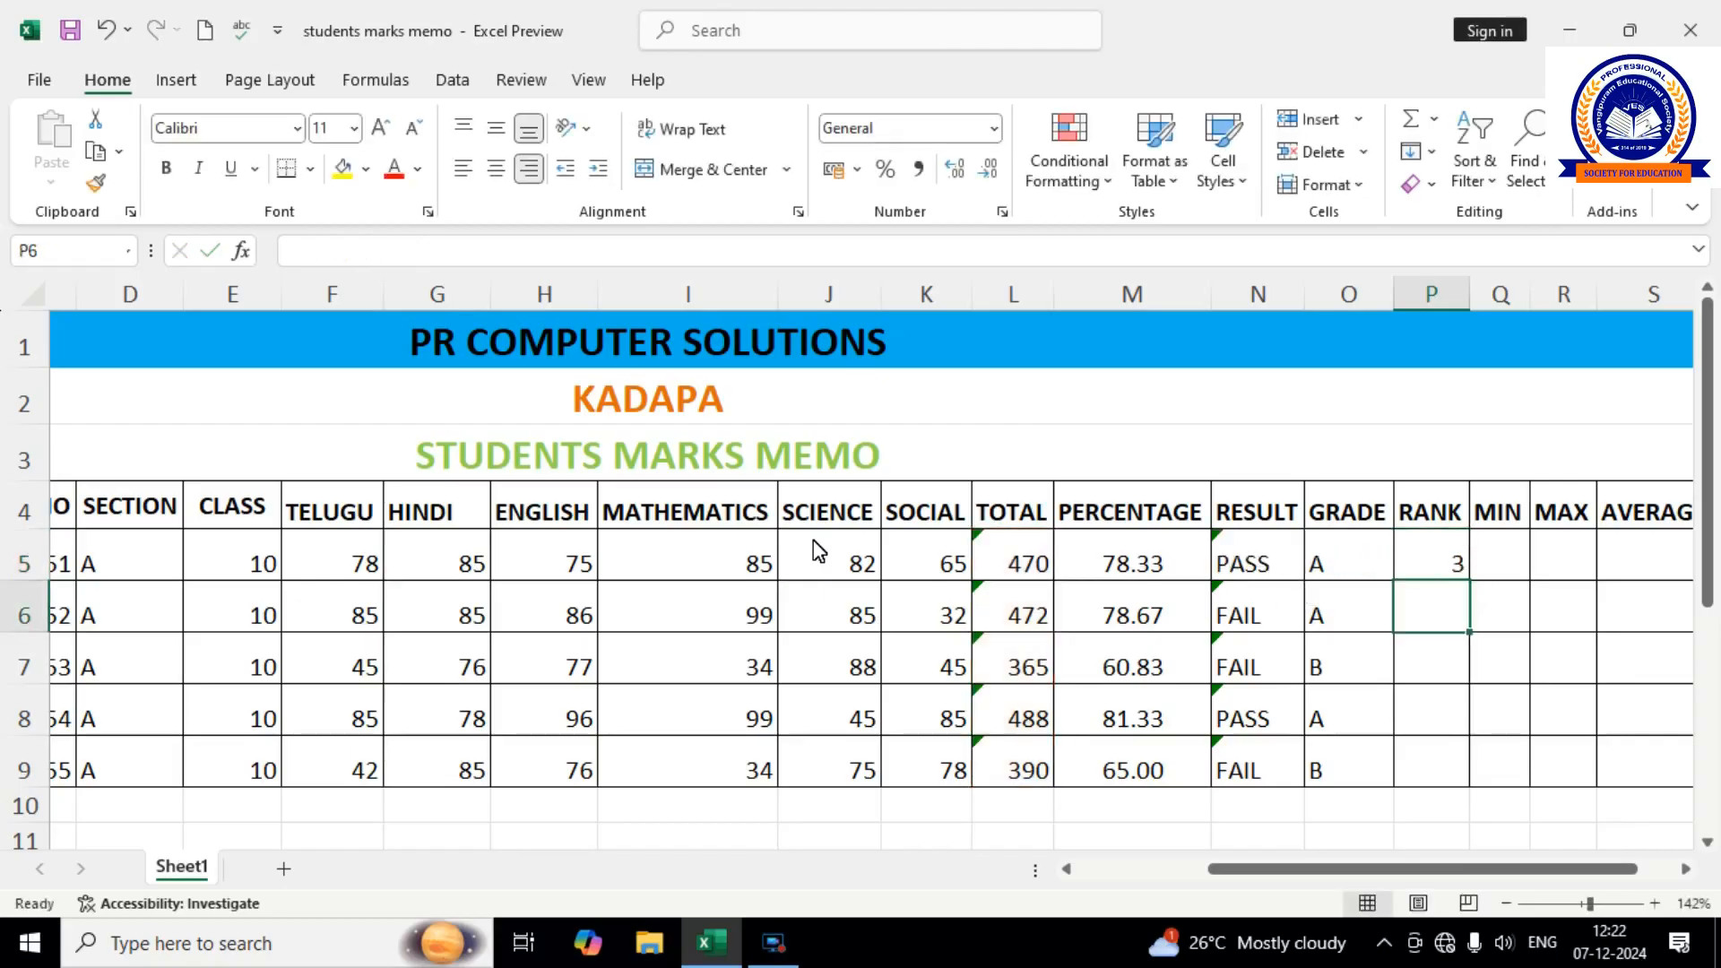
click(1423, 561)
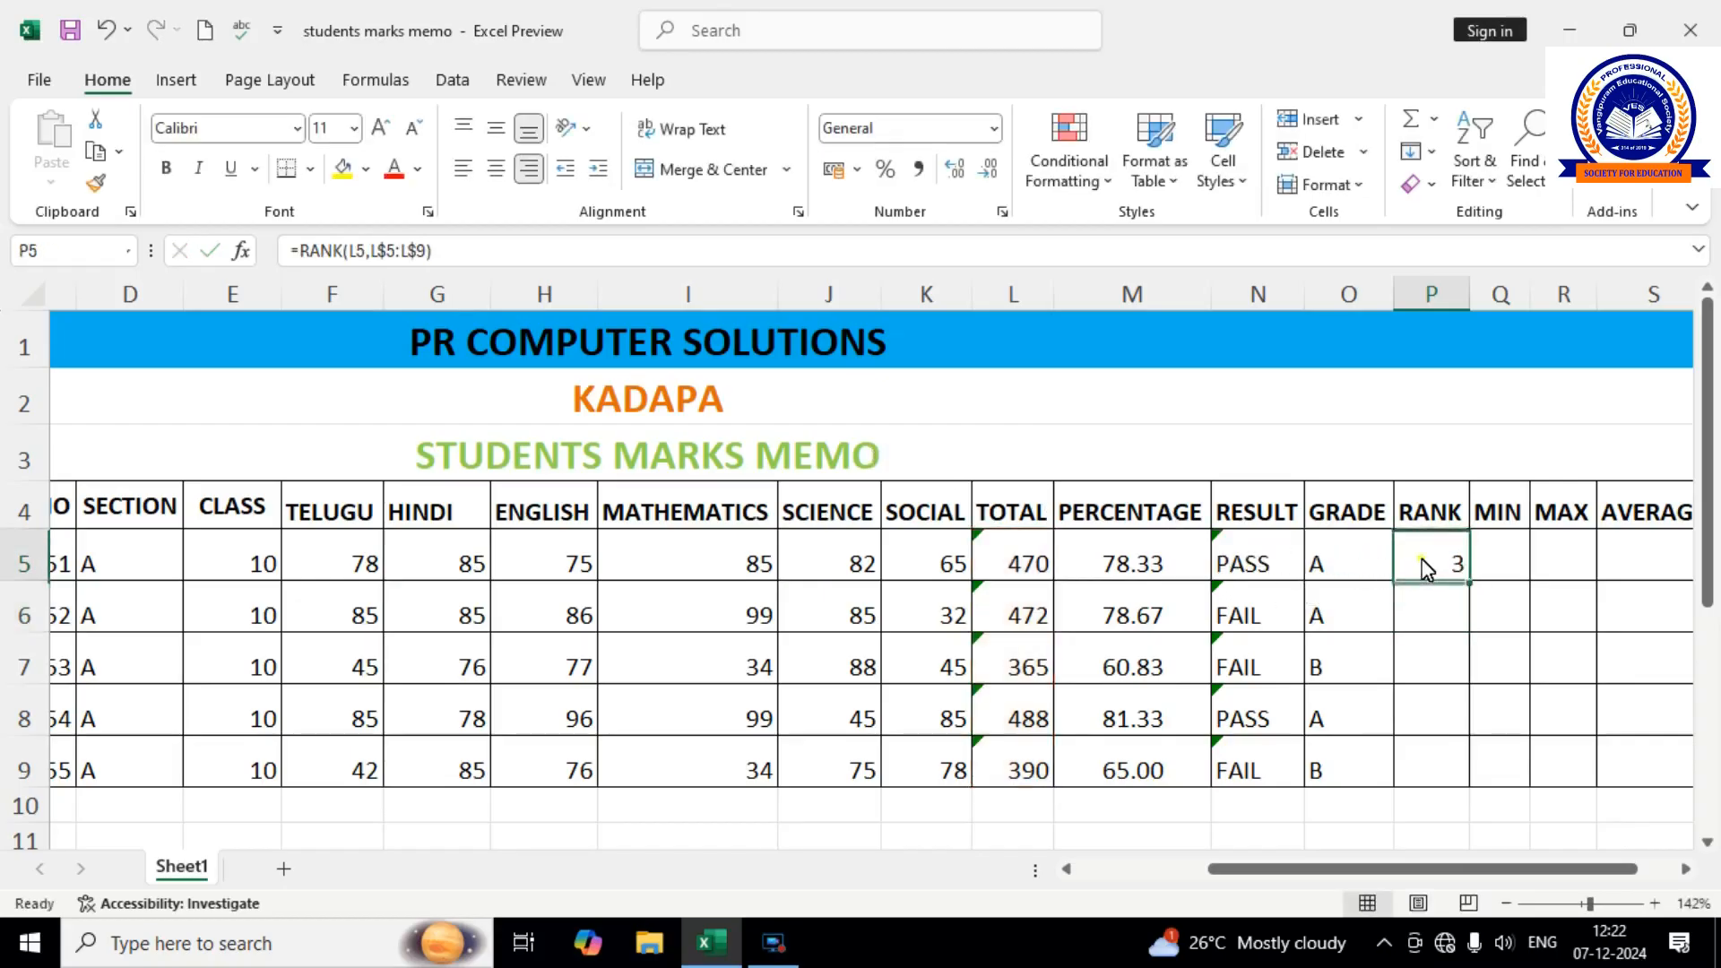
drag(1470, 583, 1469, 789)
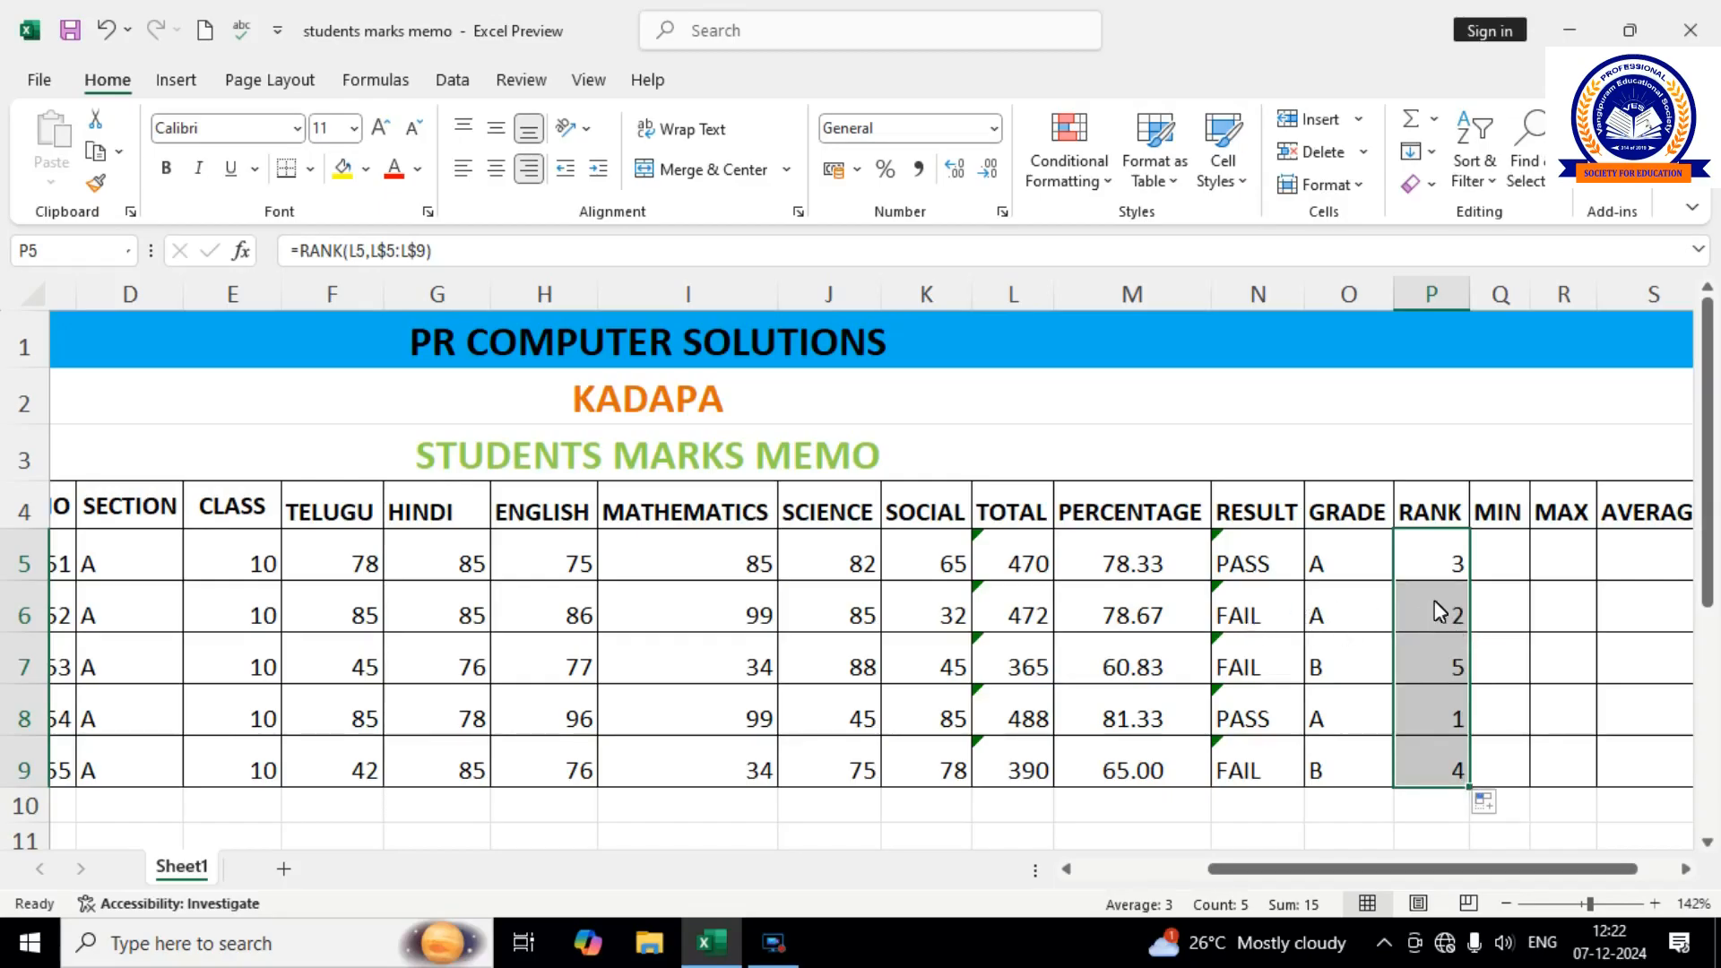
Enter =MIN(F5:K5) in Q5 for the first student's lowest mark and fill it down through Q9.
click(1507, 564)
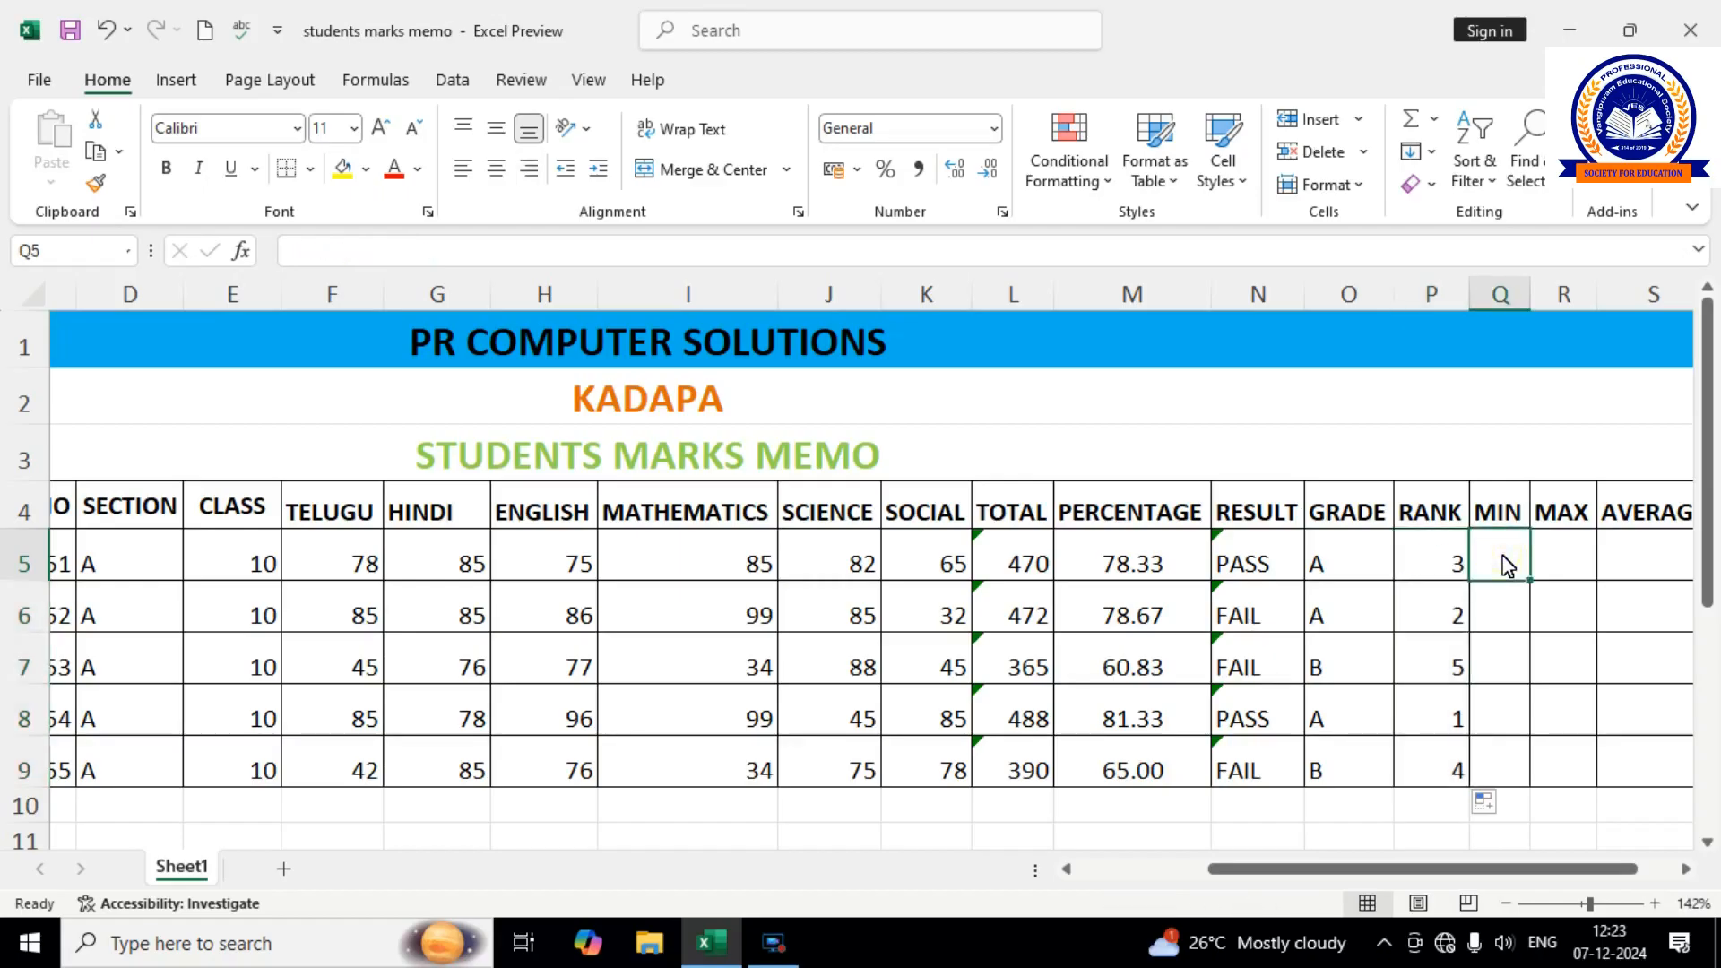
text(=MIN)
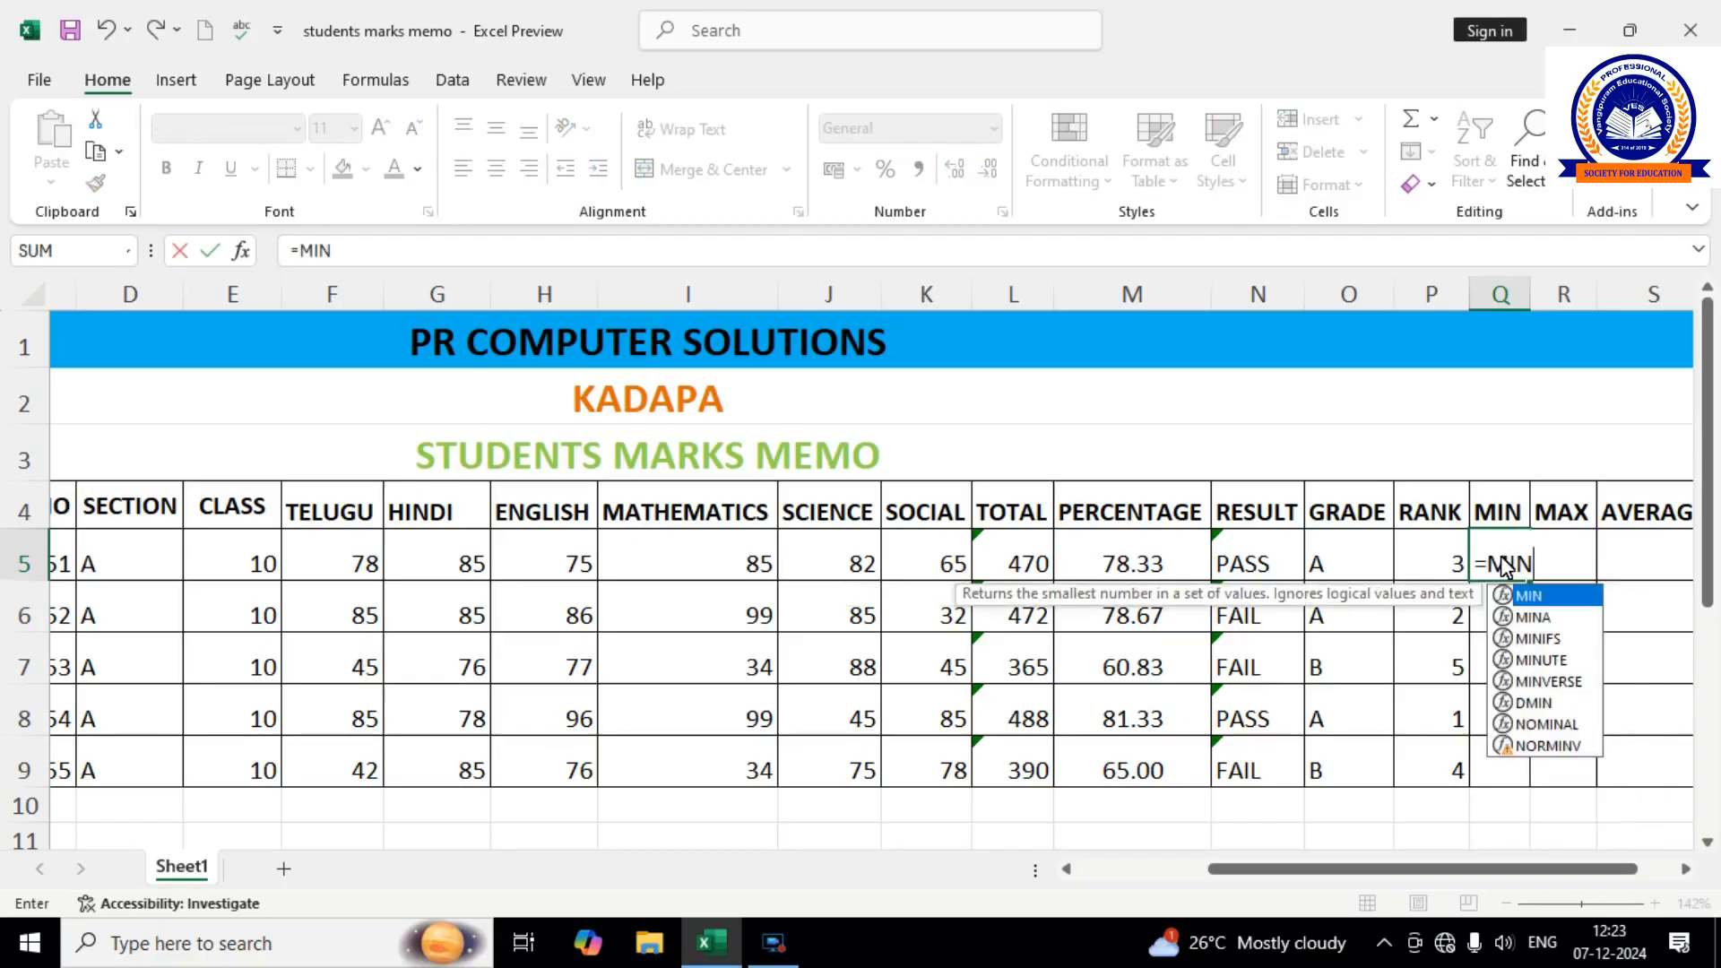
text(()
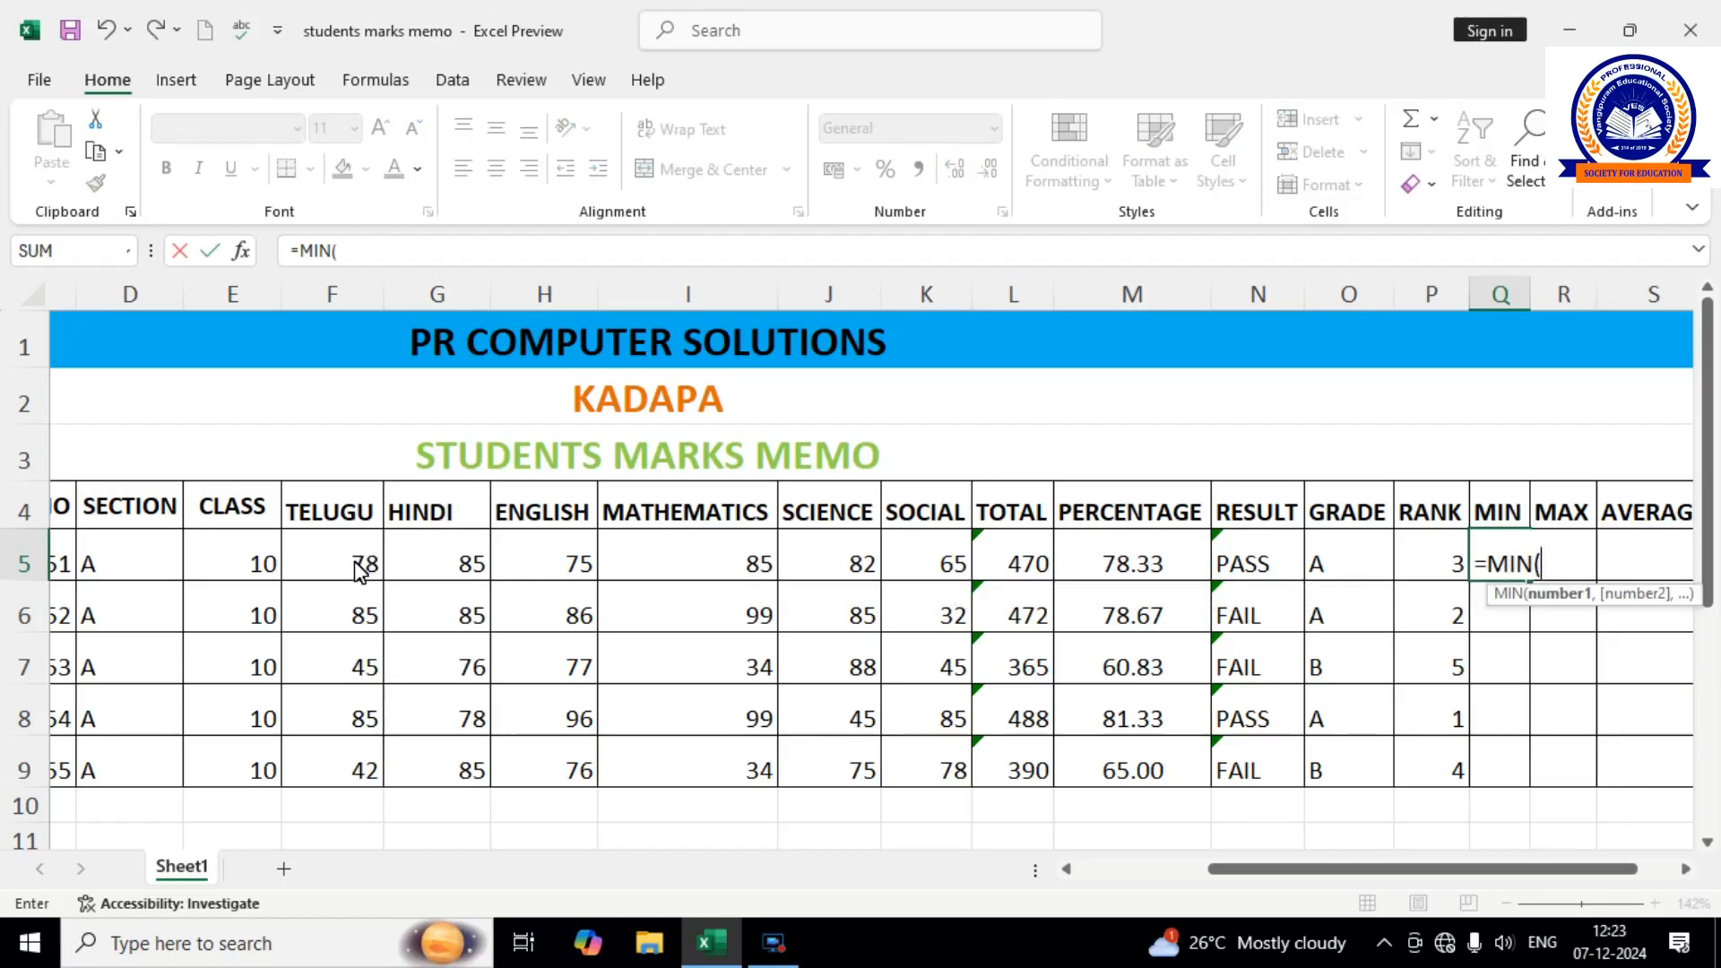
text(F5)
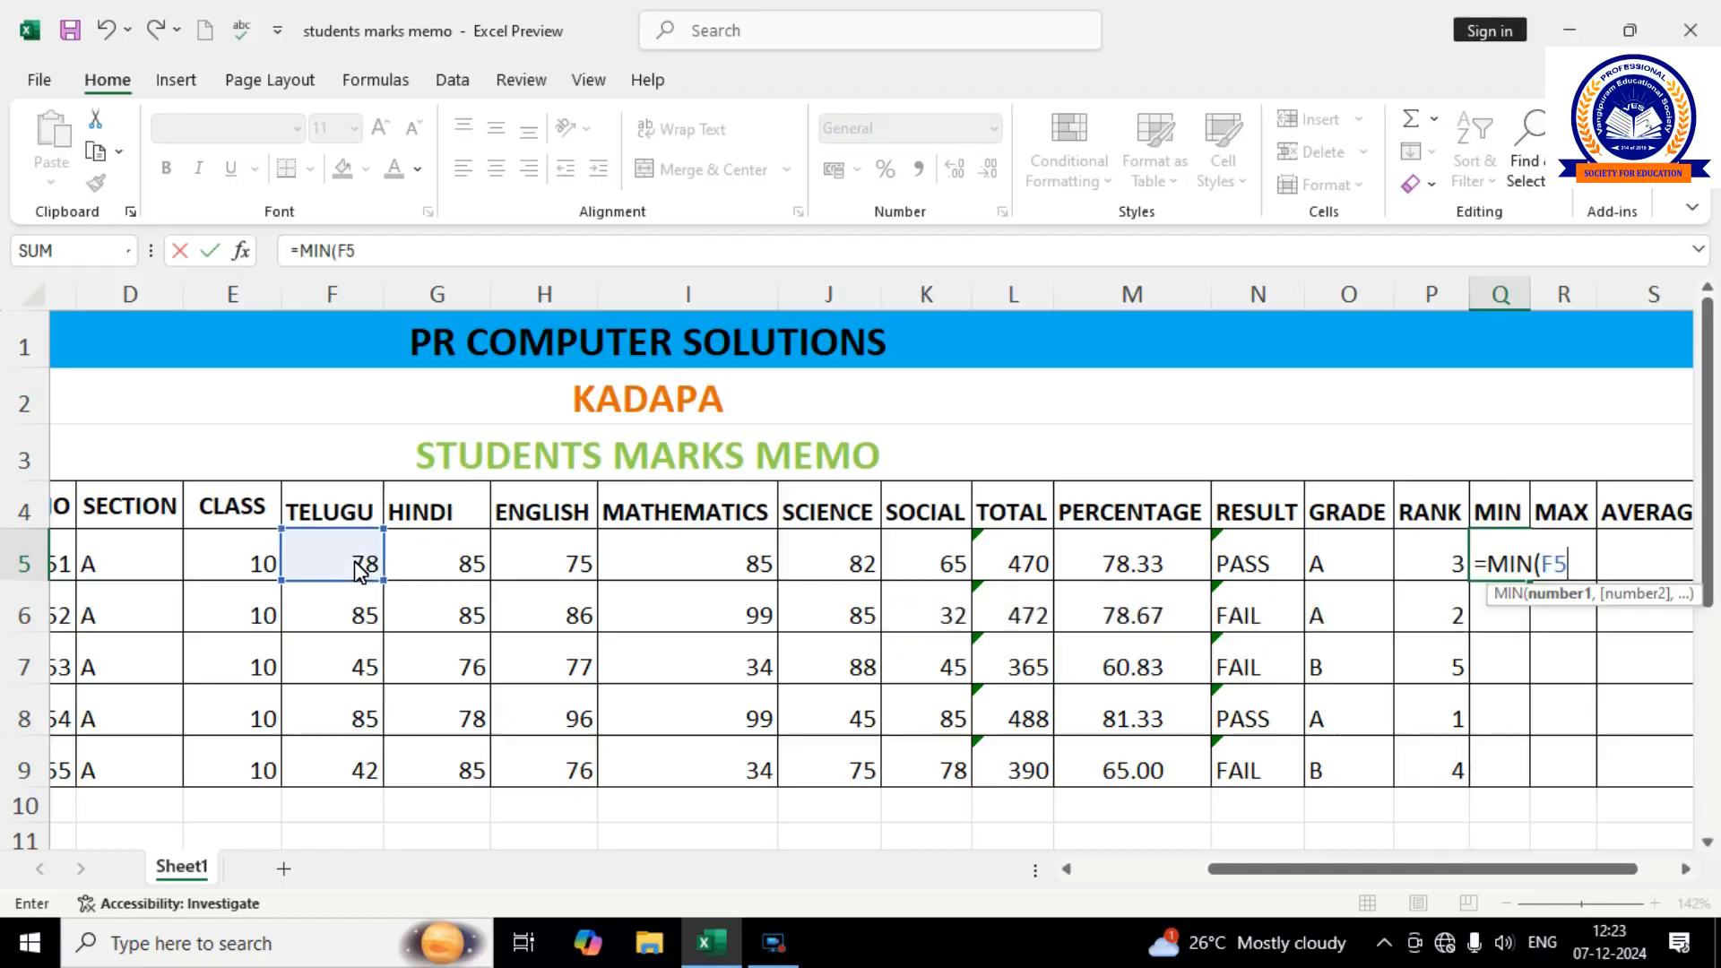
text(:)
text(K5)
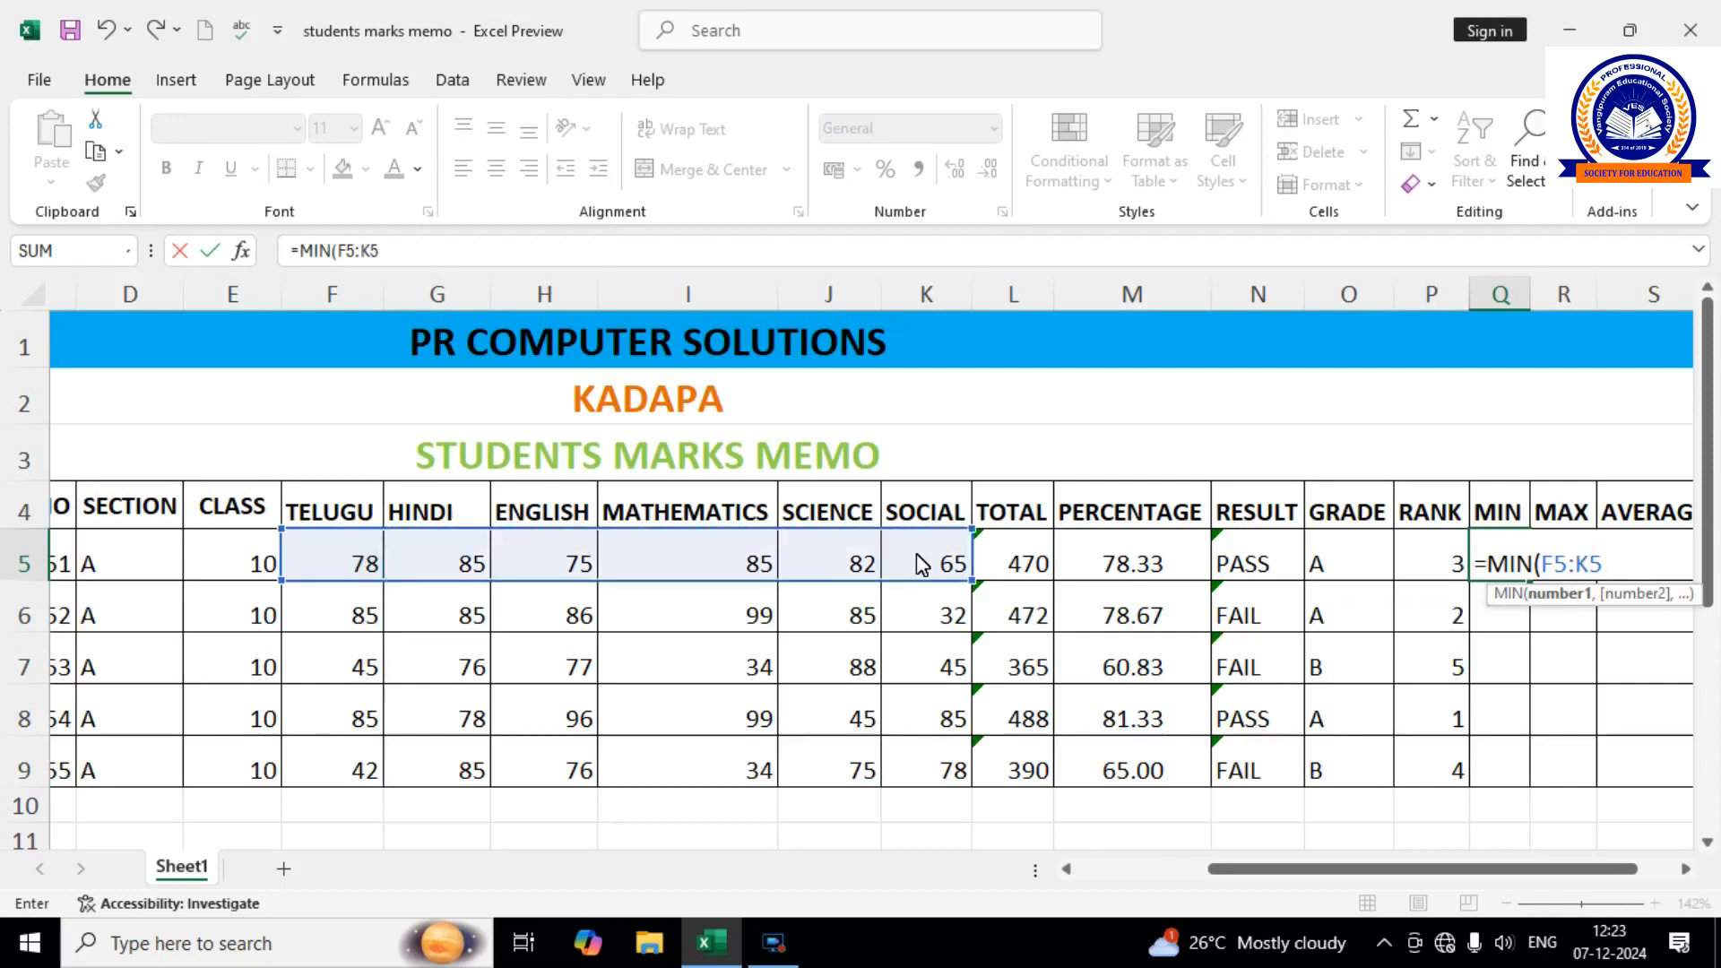
text())
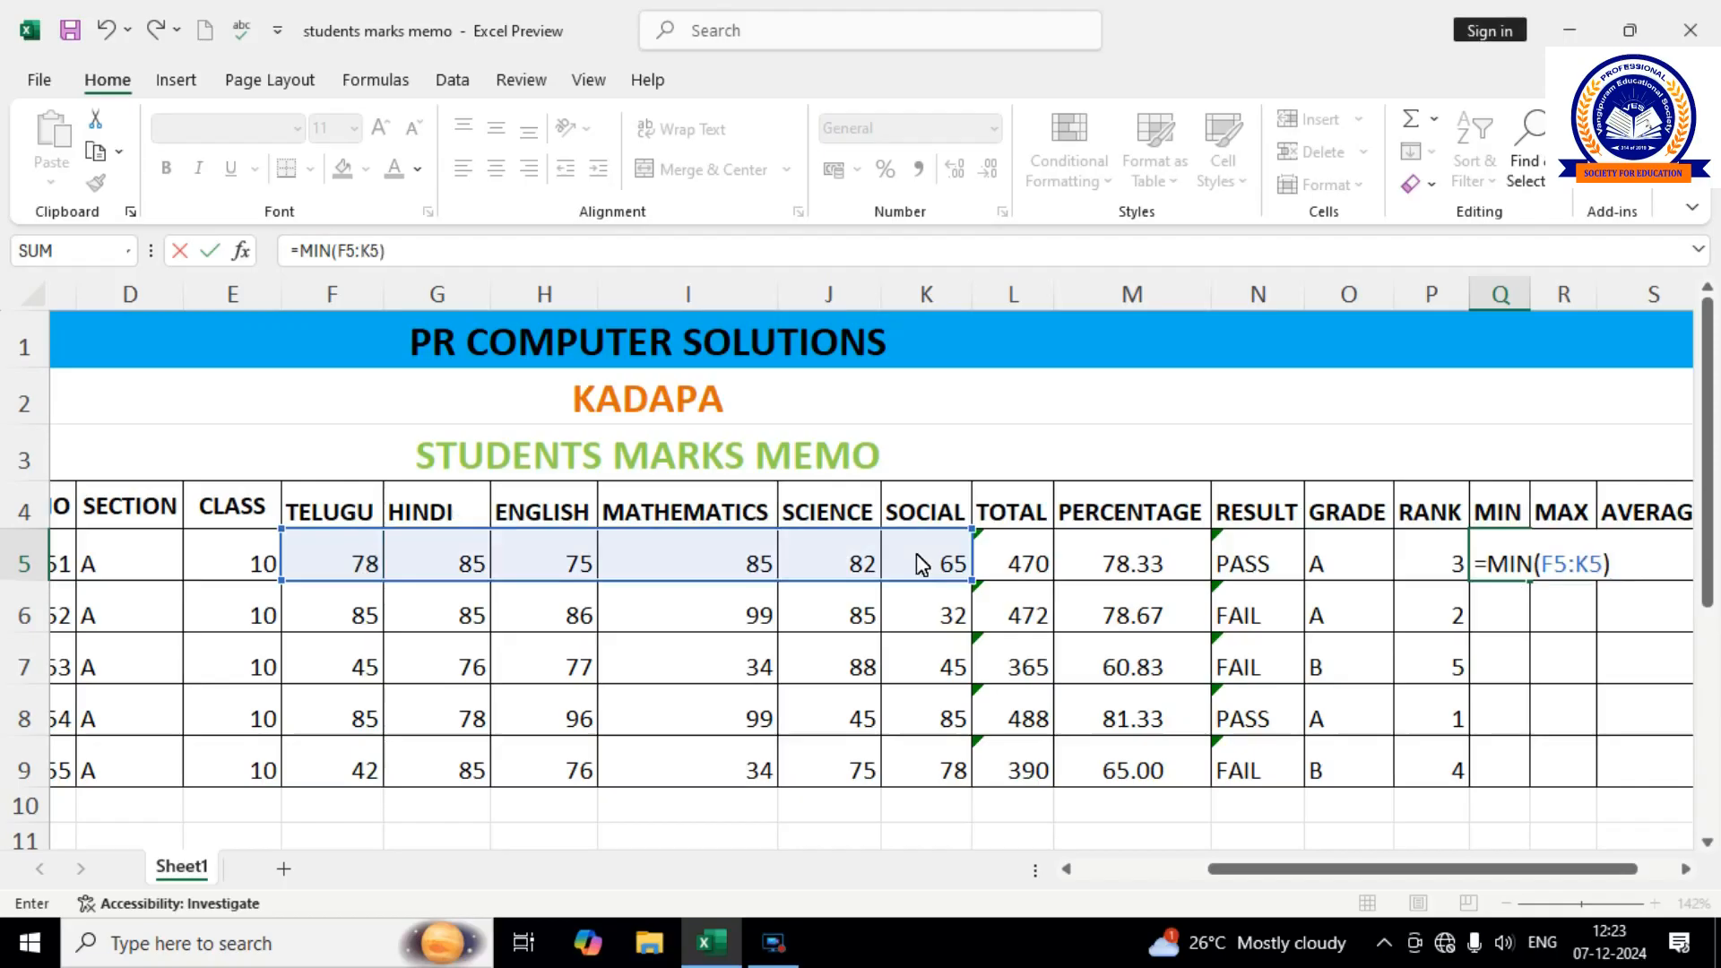
key(Return)
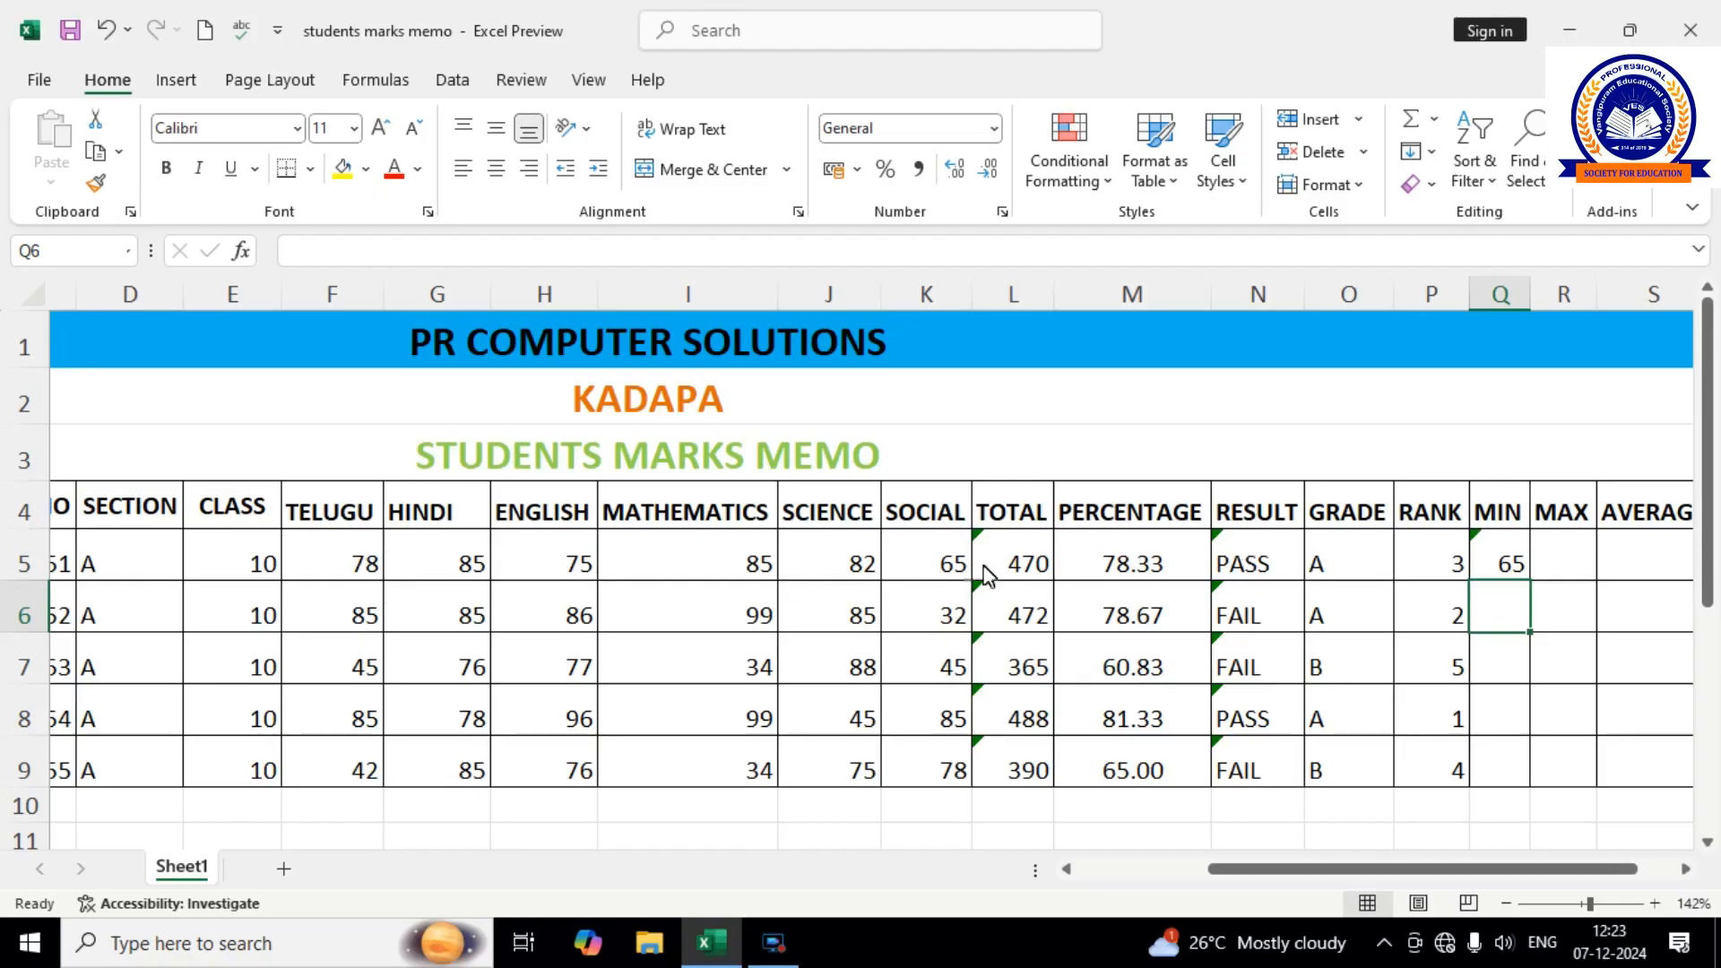
click(1522, 565)
drag(1535, 592, 1536, 788)
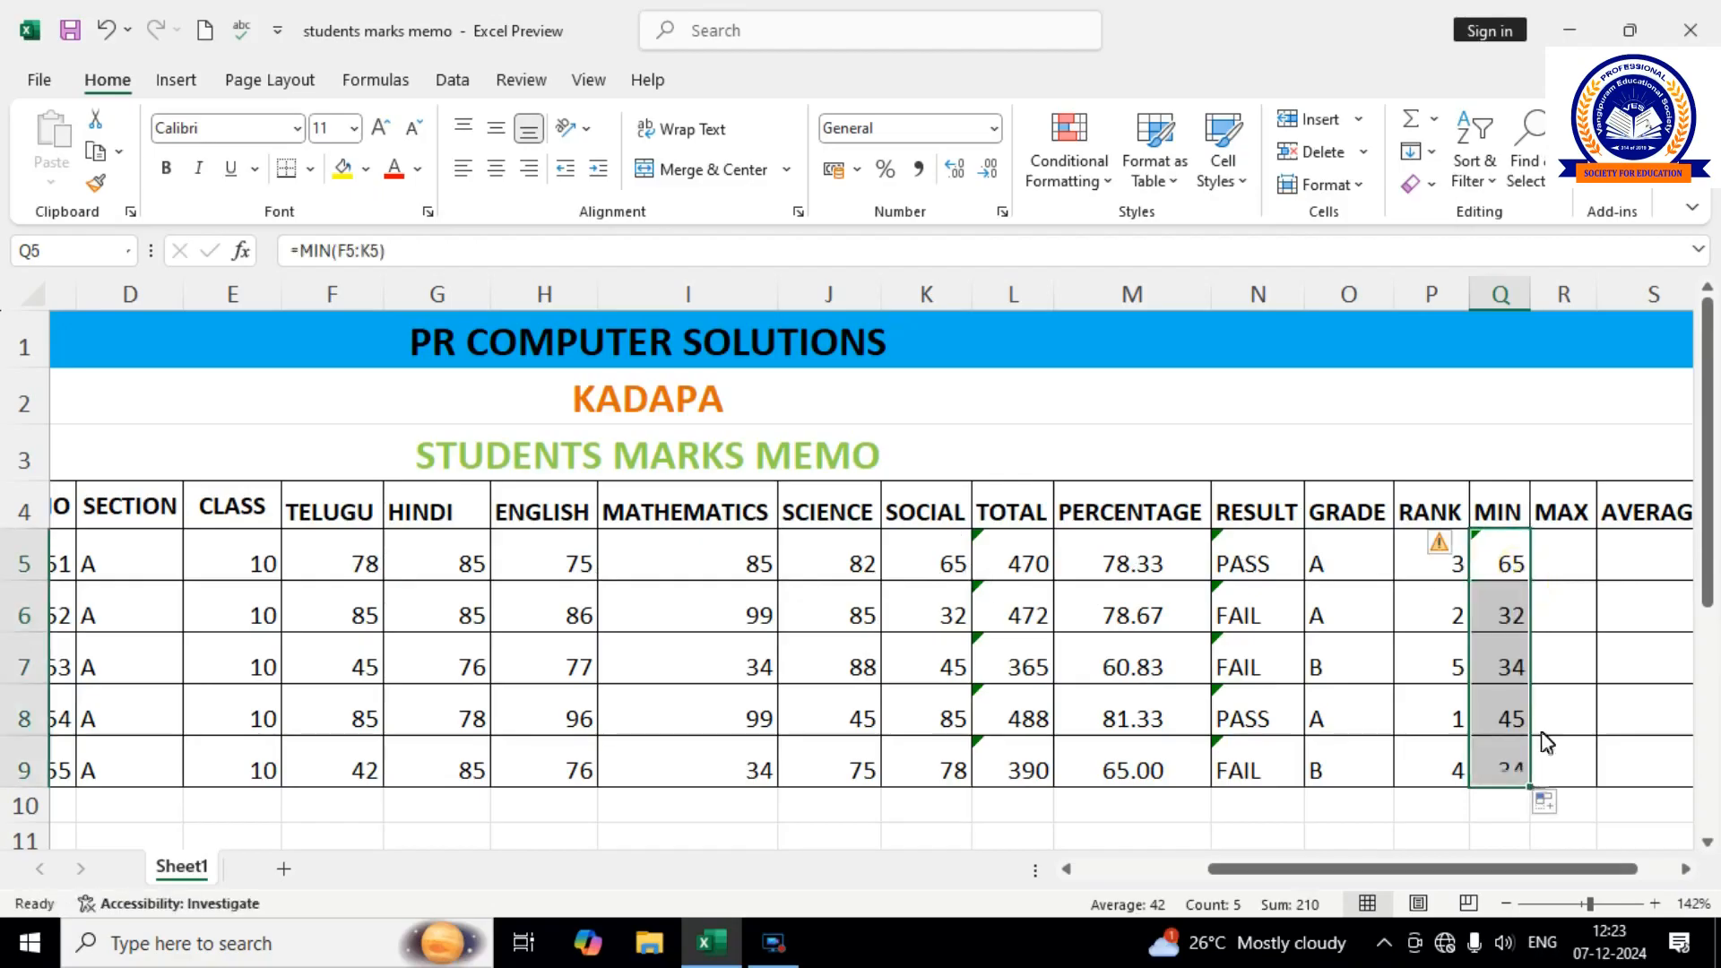
Enter =MAX(F5:K5) in R5 for the first student's highest mark and fill it down through R9.
click(1572, 568)
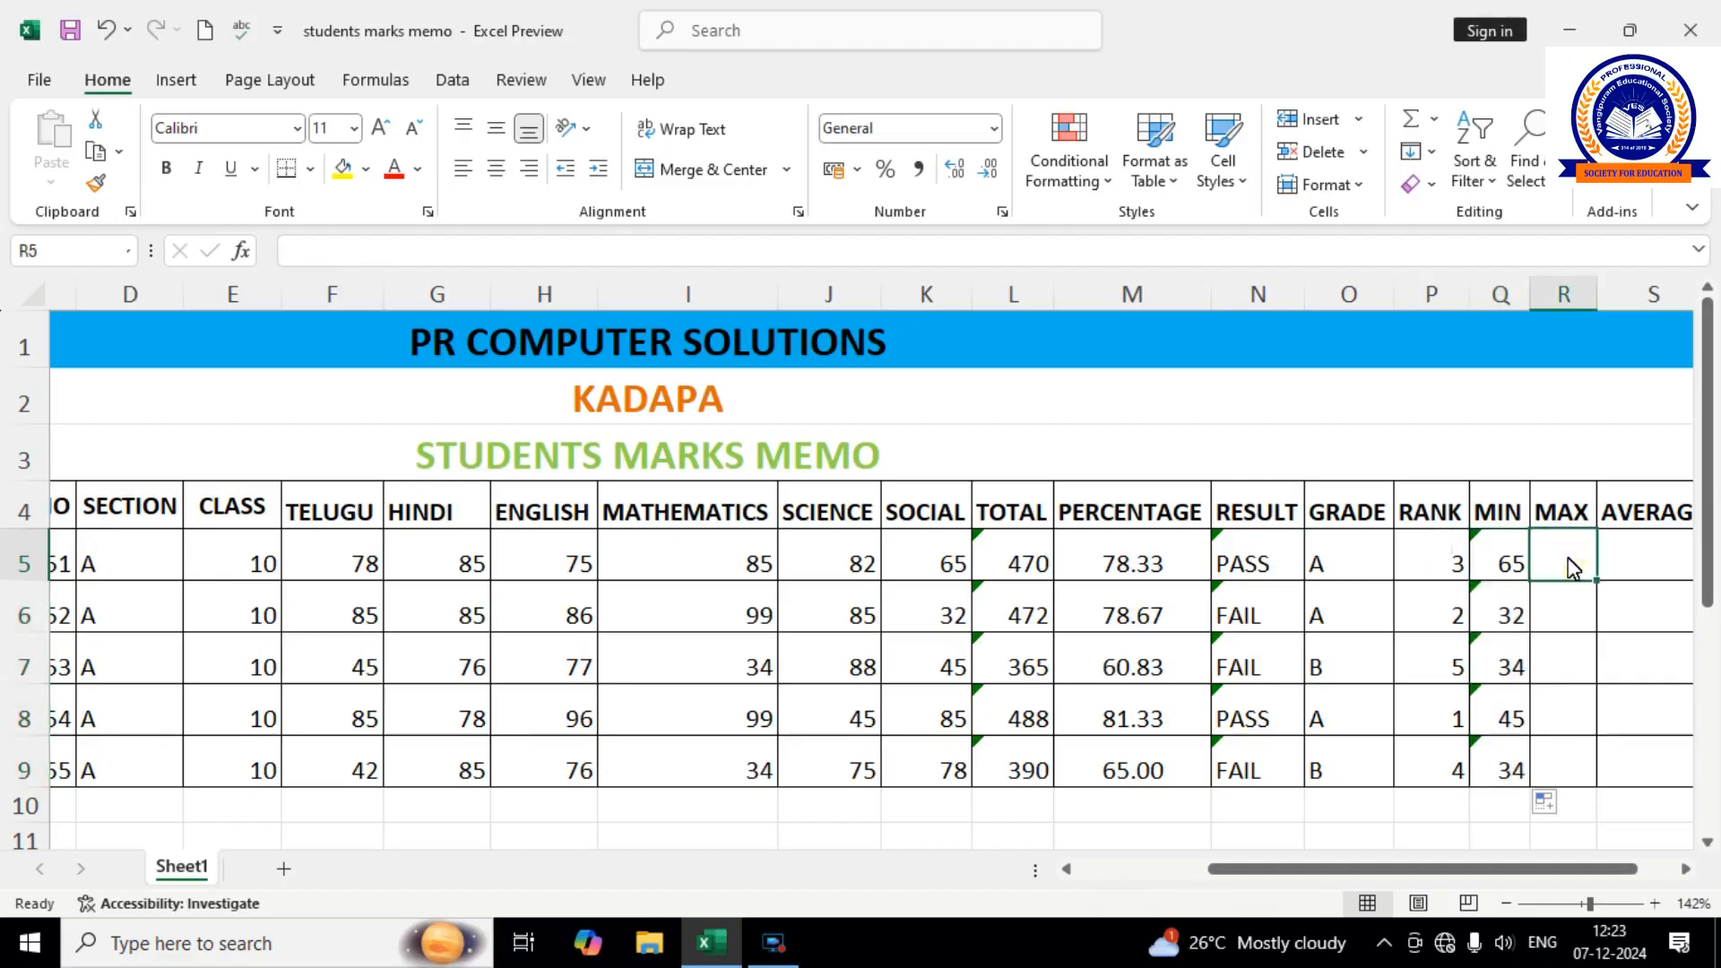
text(=)
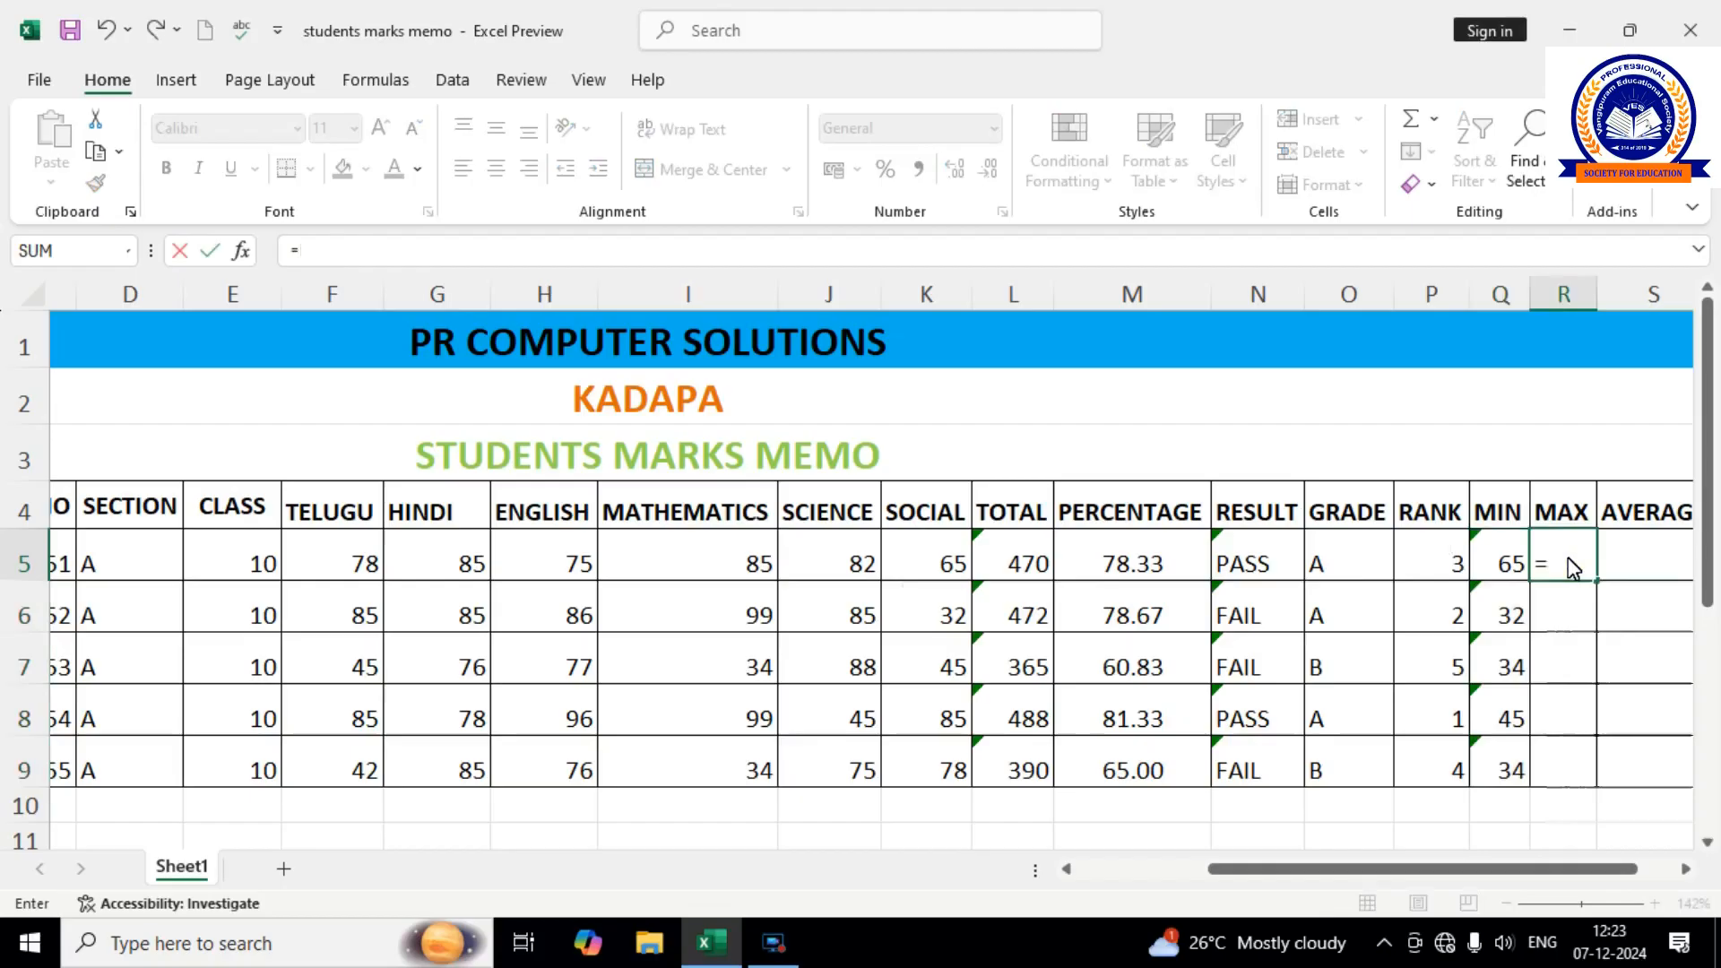
text(MAX)
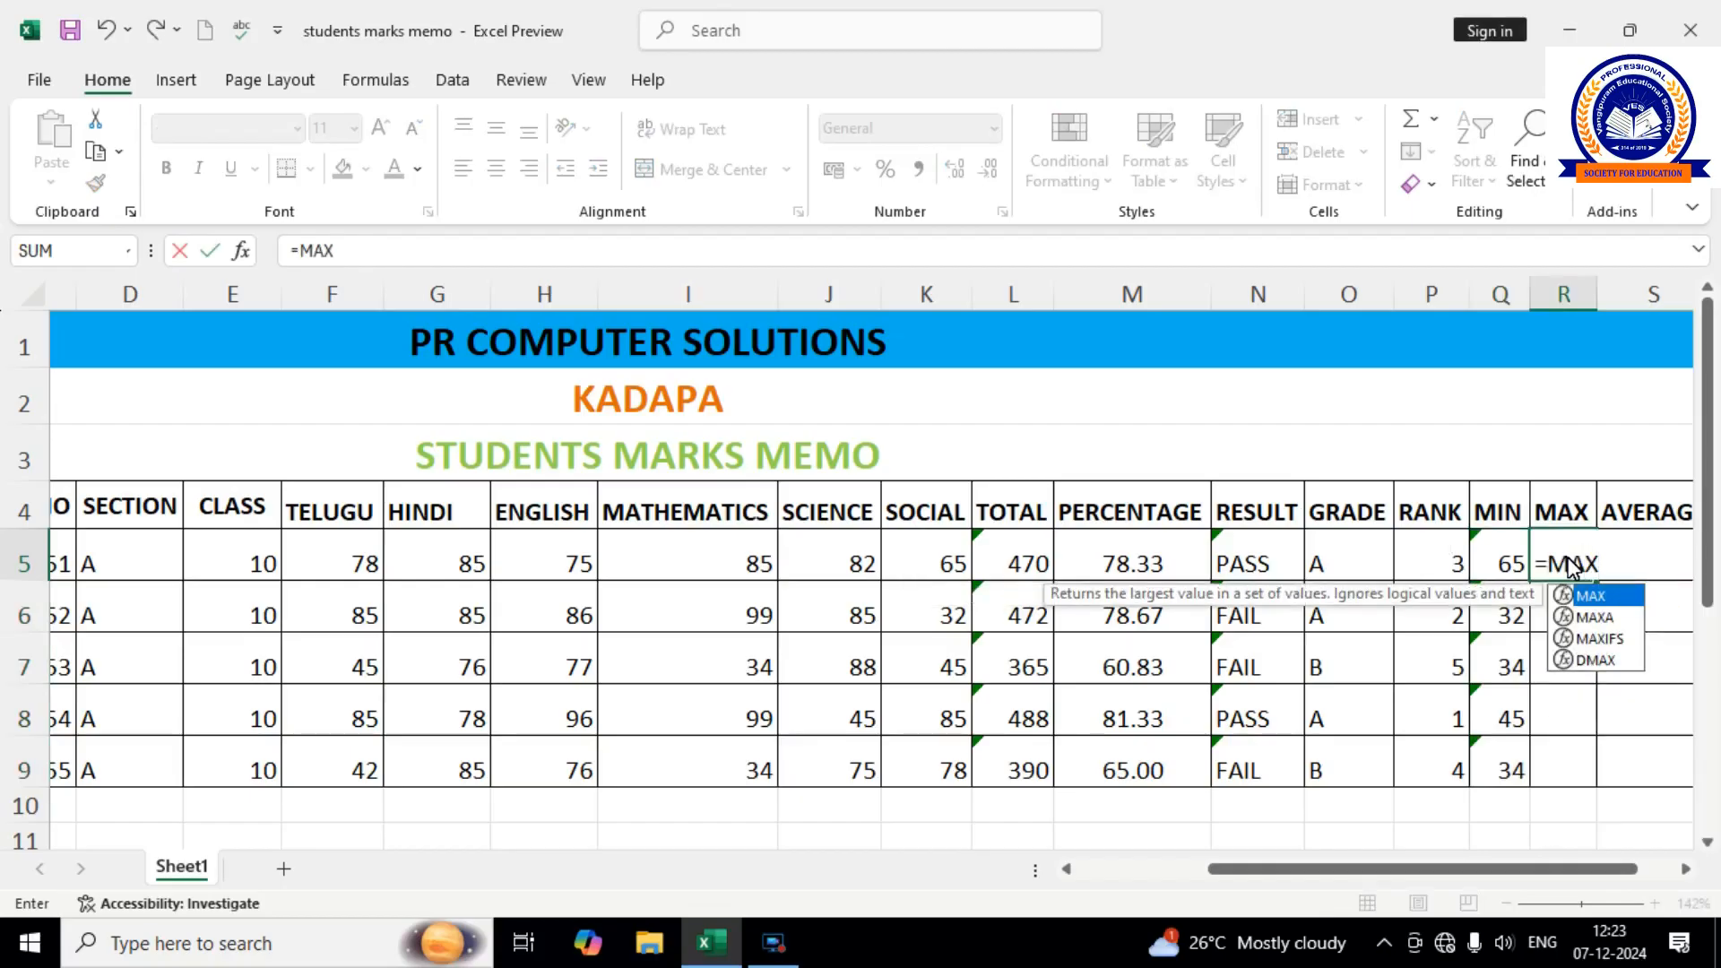
text(()
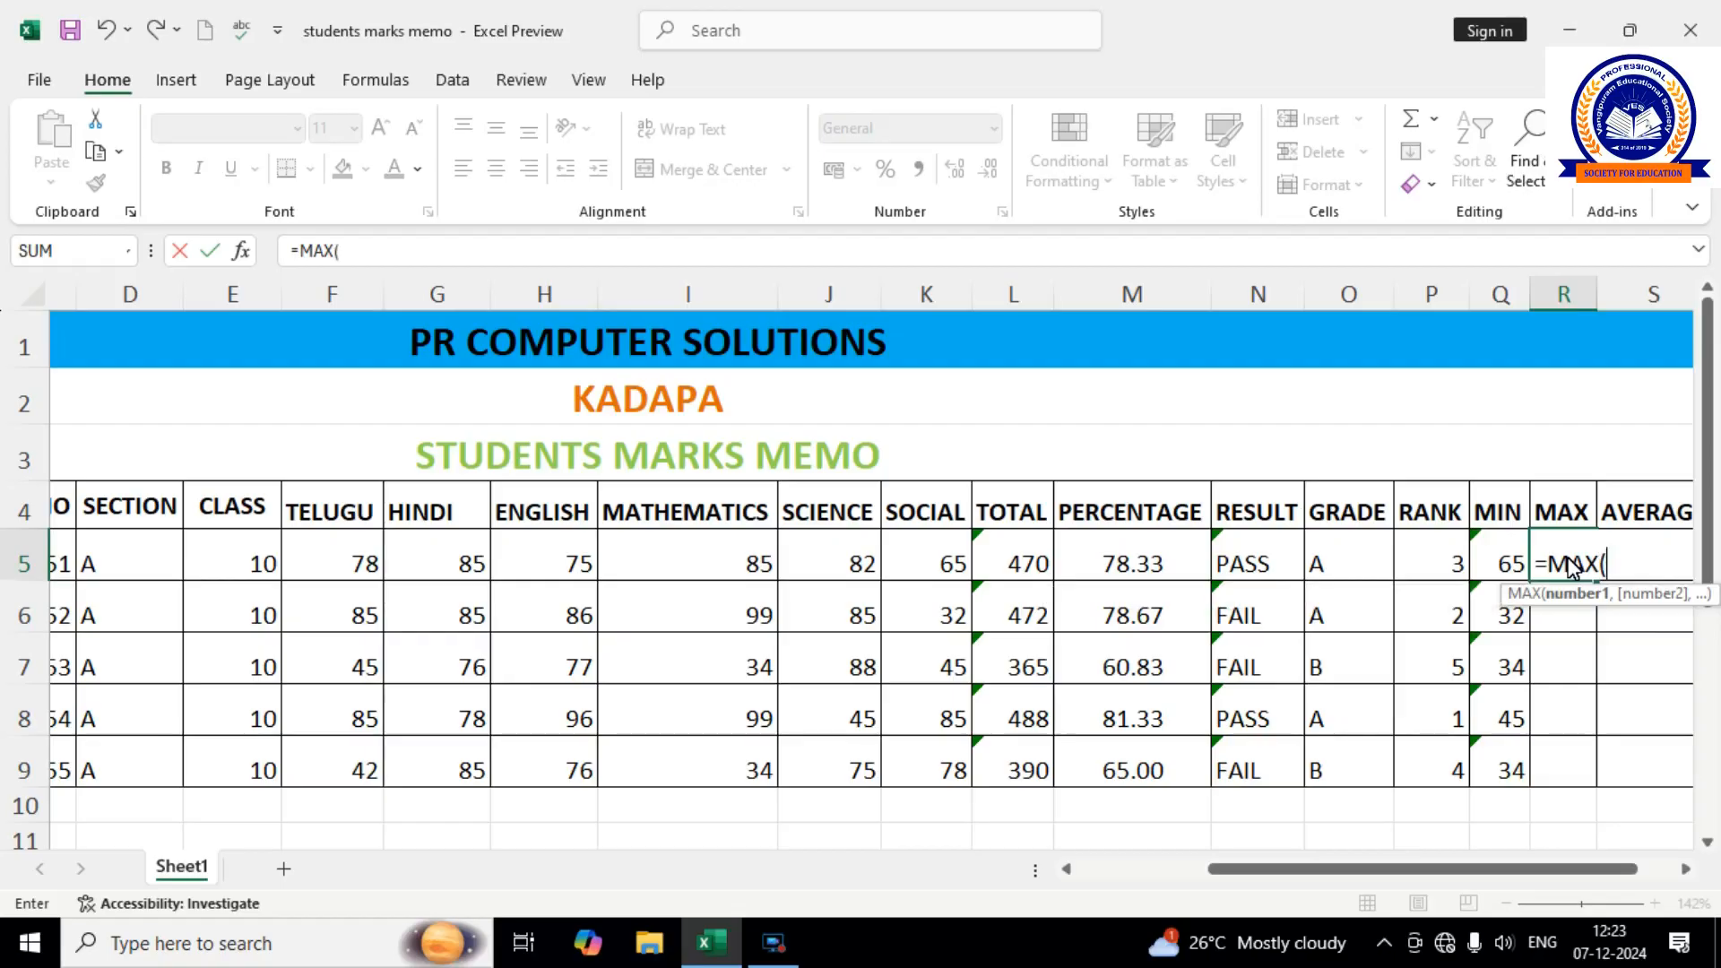
text(F5)
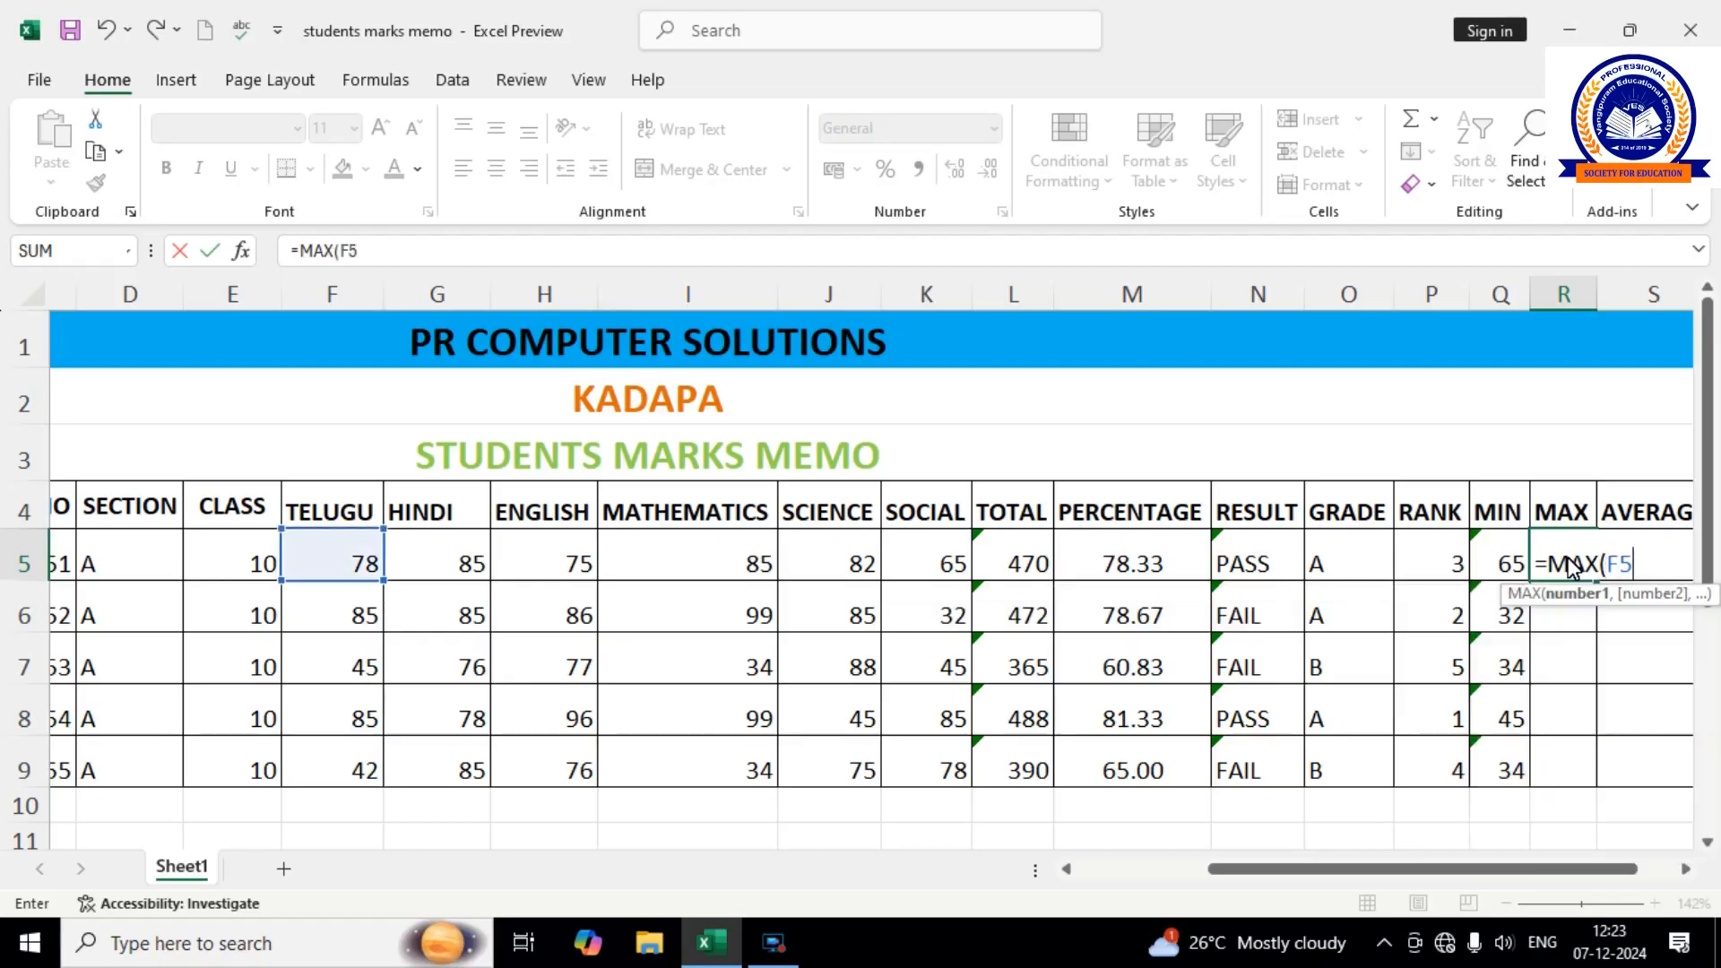
text(:)
text(K5)
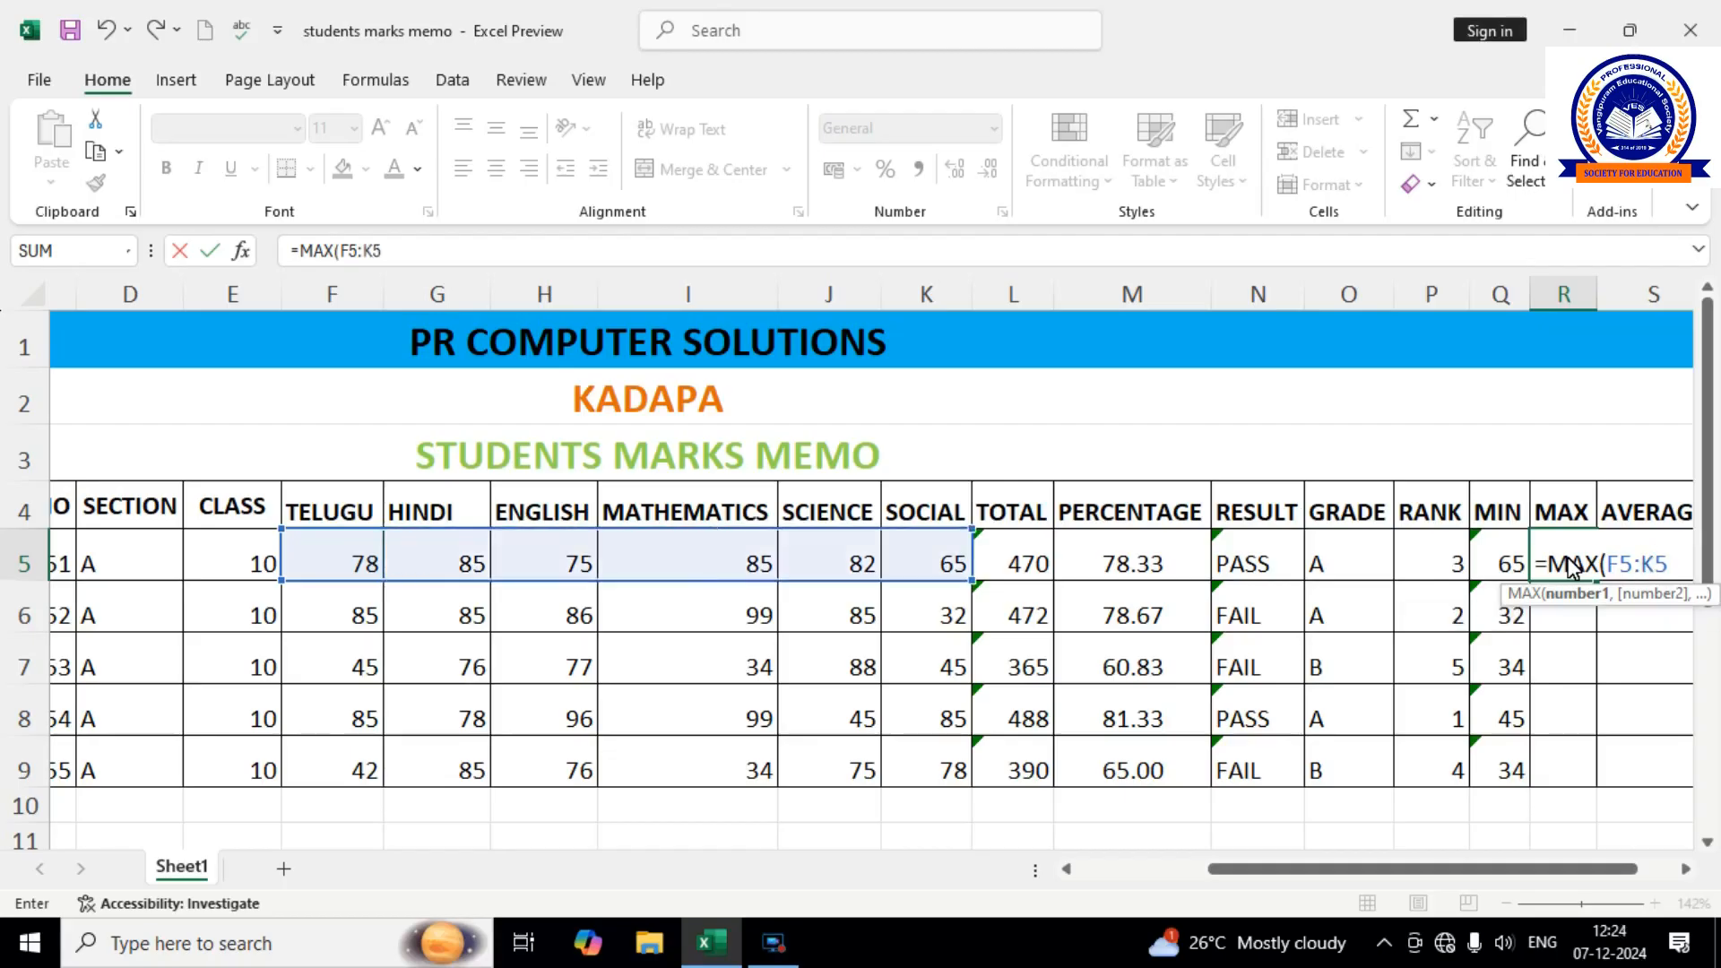
text())
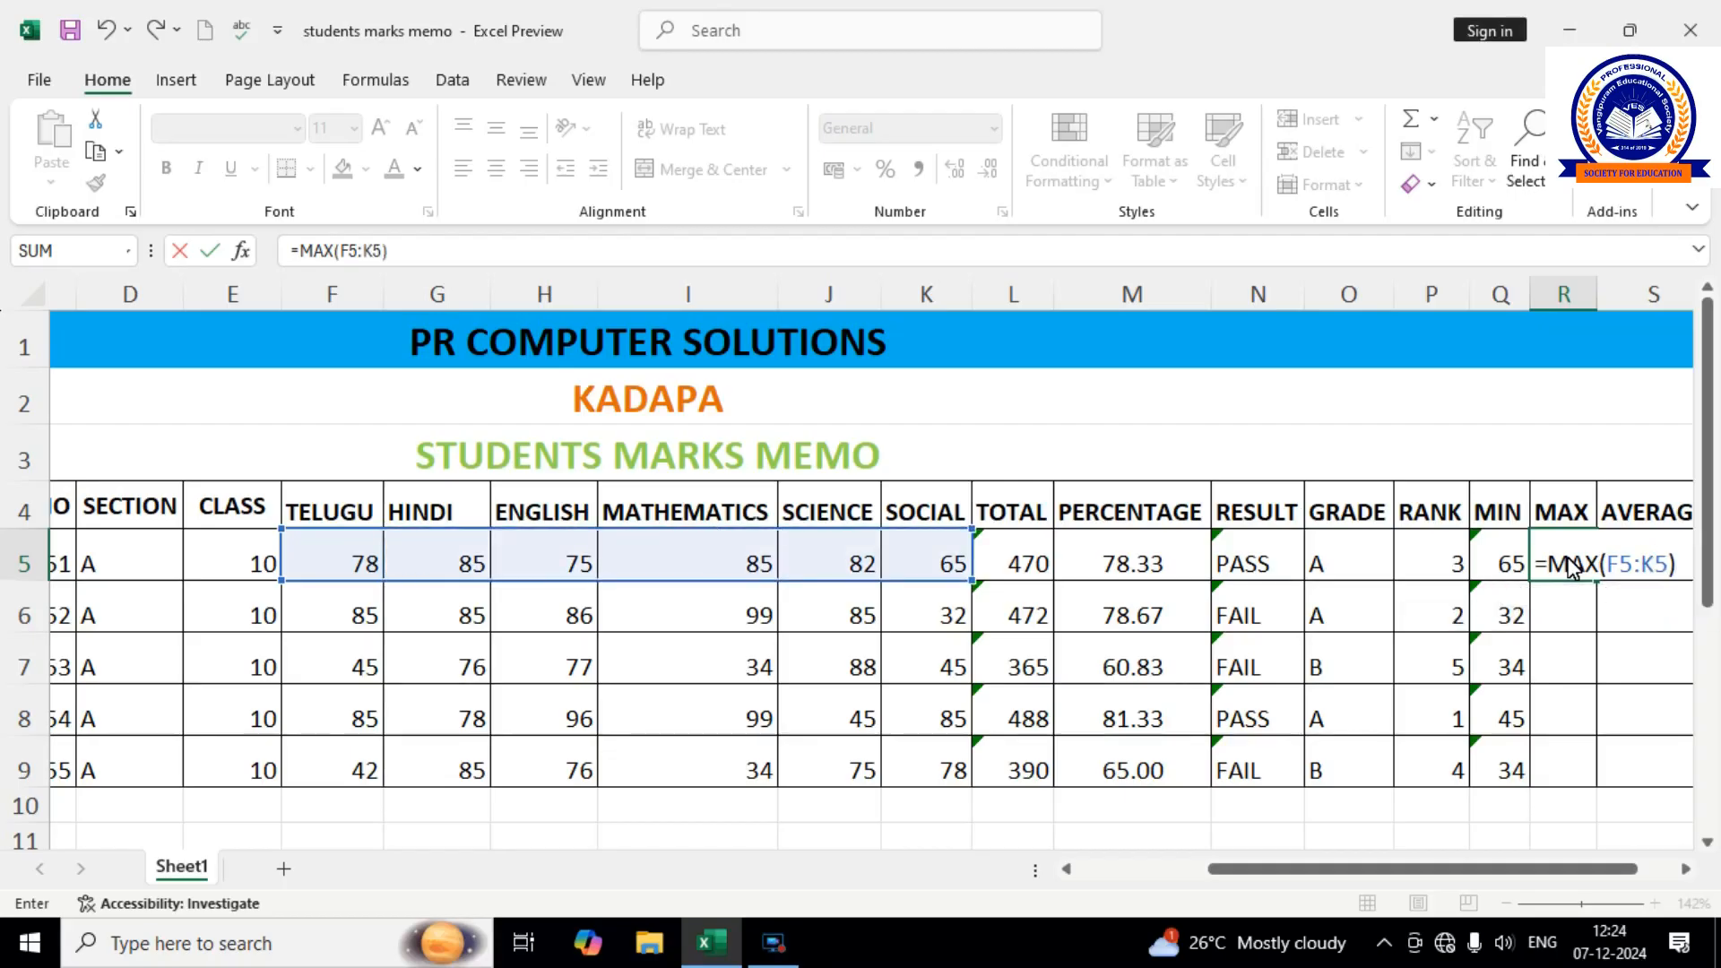
key(Return)
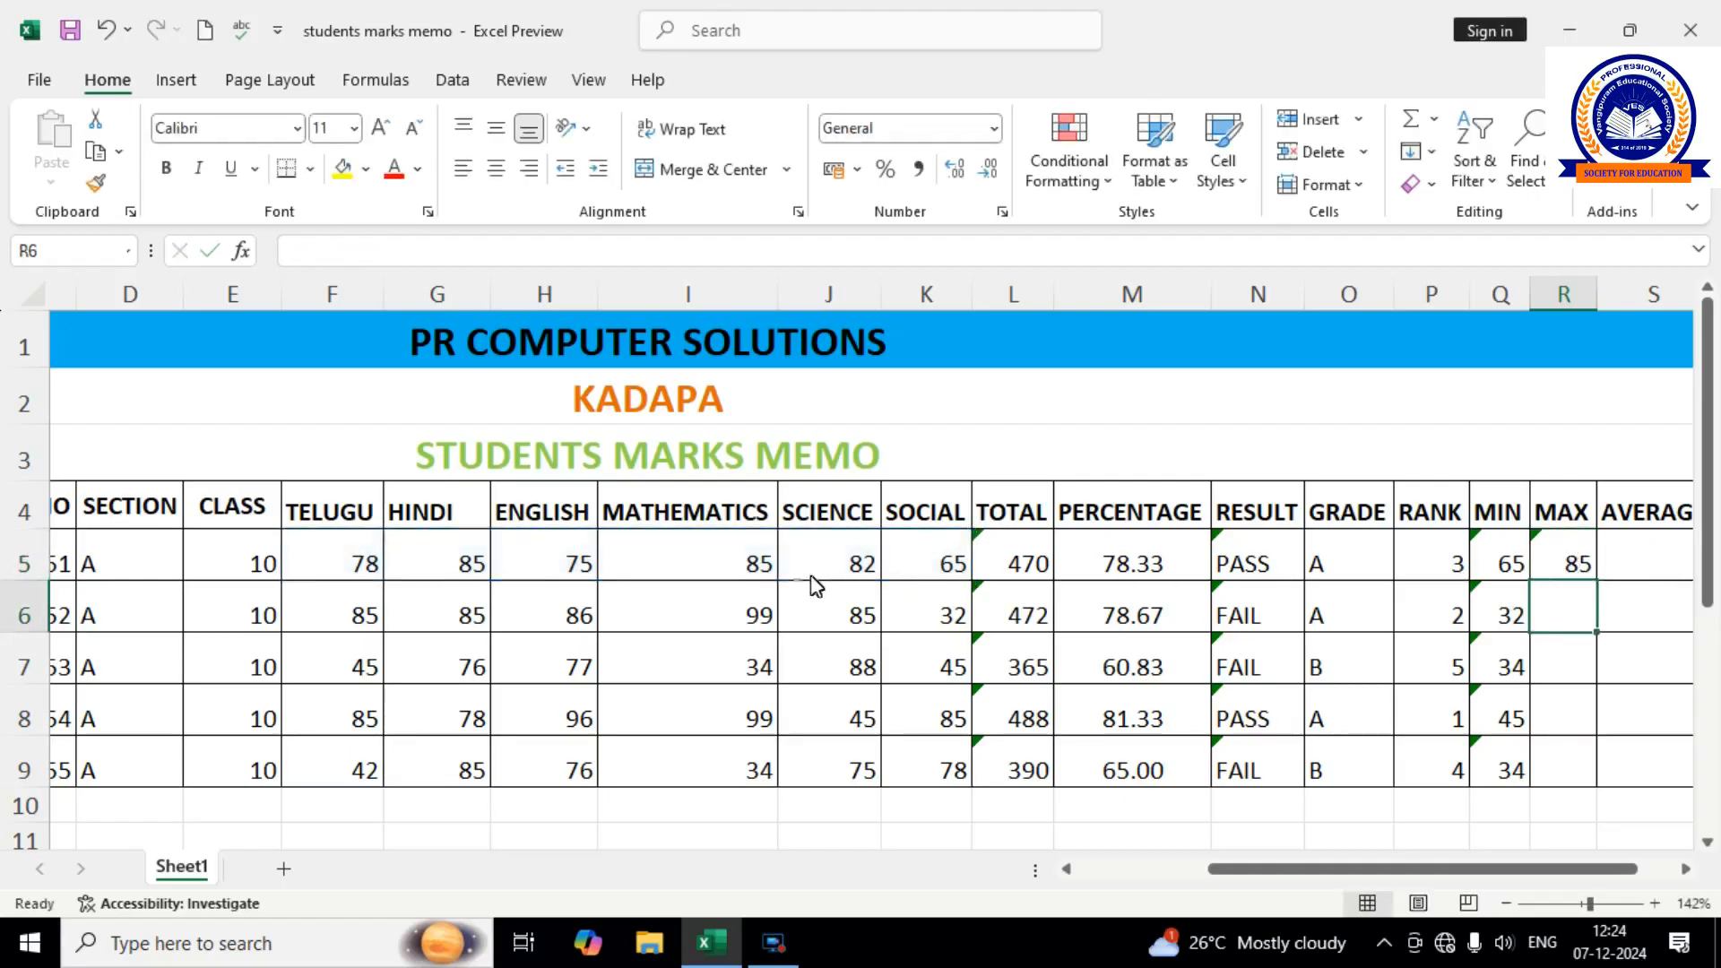
click(1579, 568)
drag(1598, 592, 1602, 789)
Enter =AVERAGE(F5:K5) in S5 for the first student's average marks and fill it down through S9.
drag(1368, 869, 1534, 851)
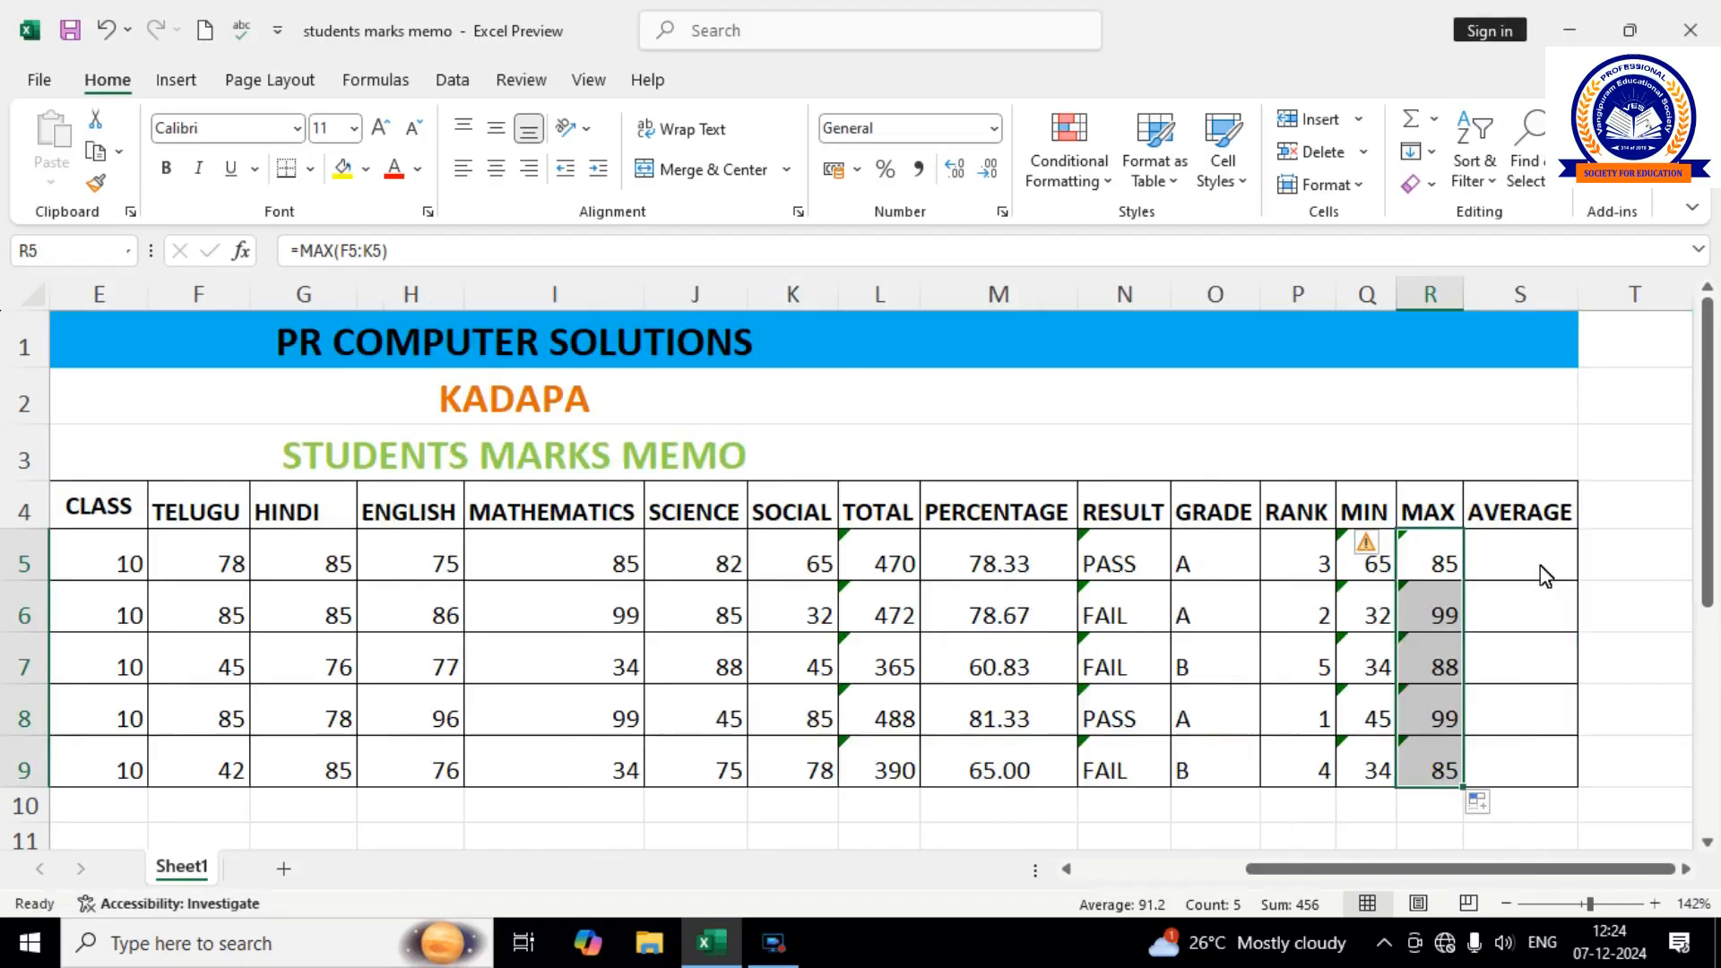
click(1538, 566)
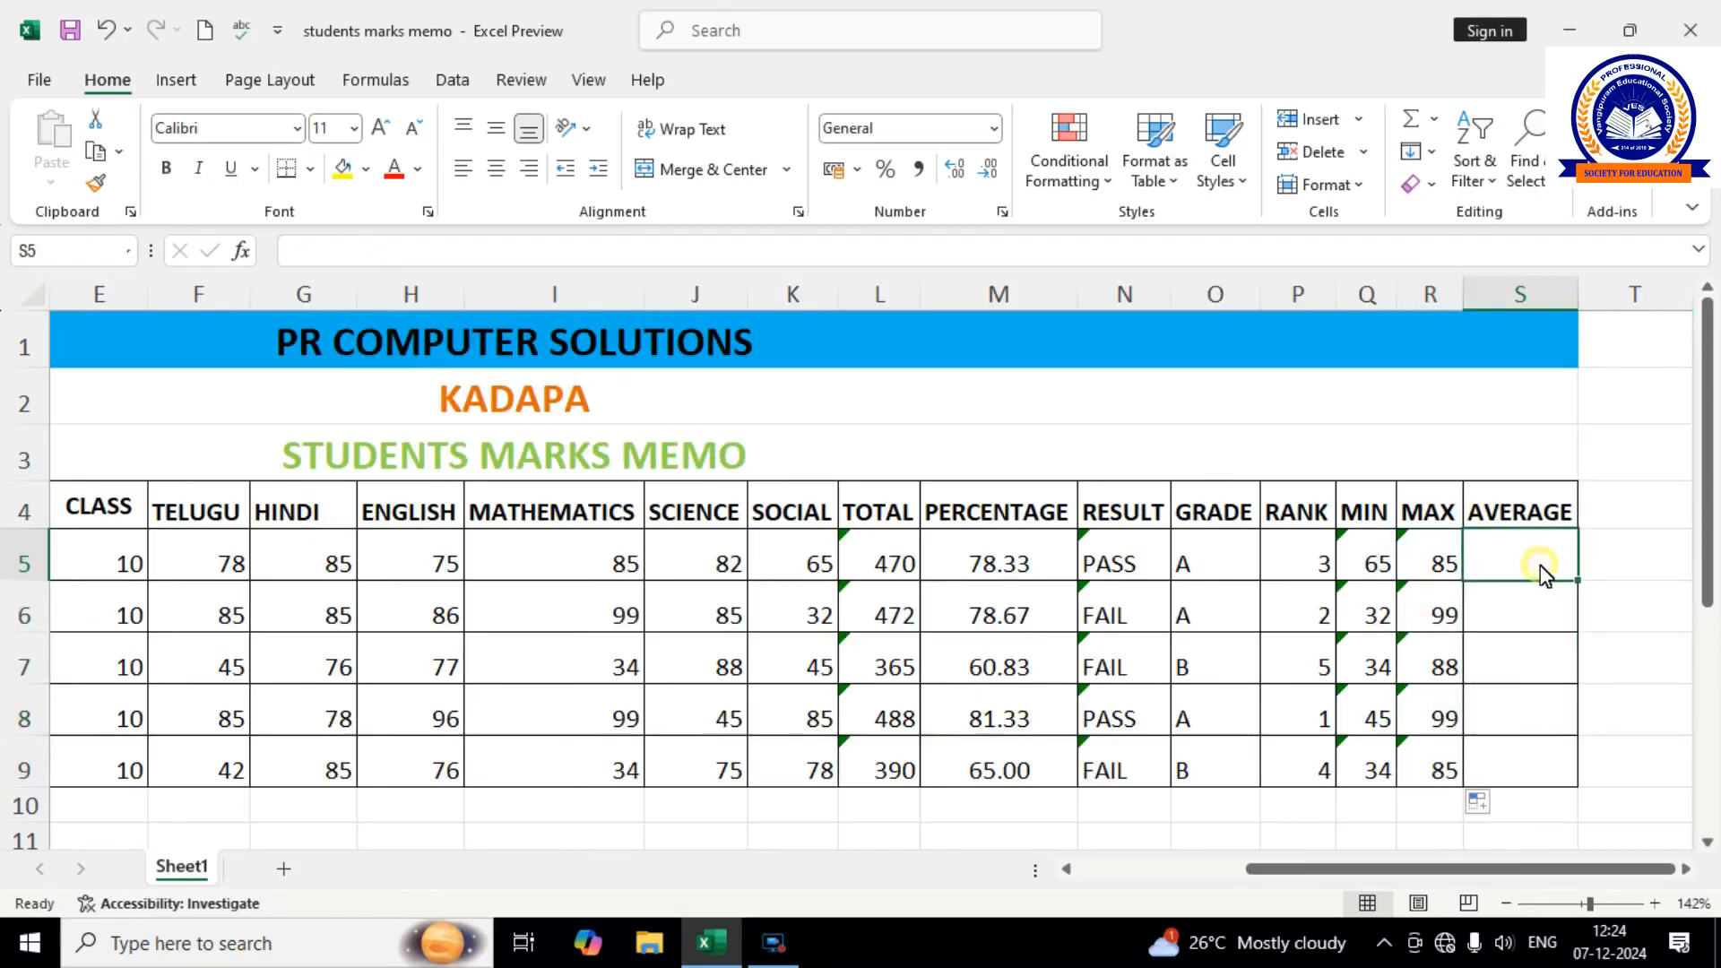
text(=)
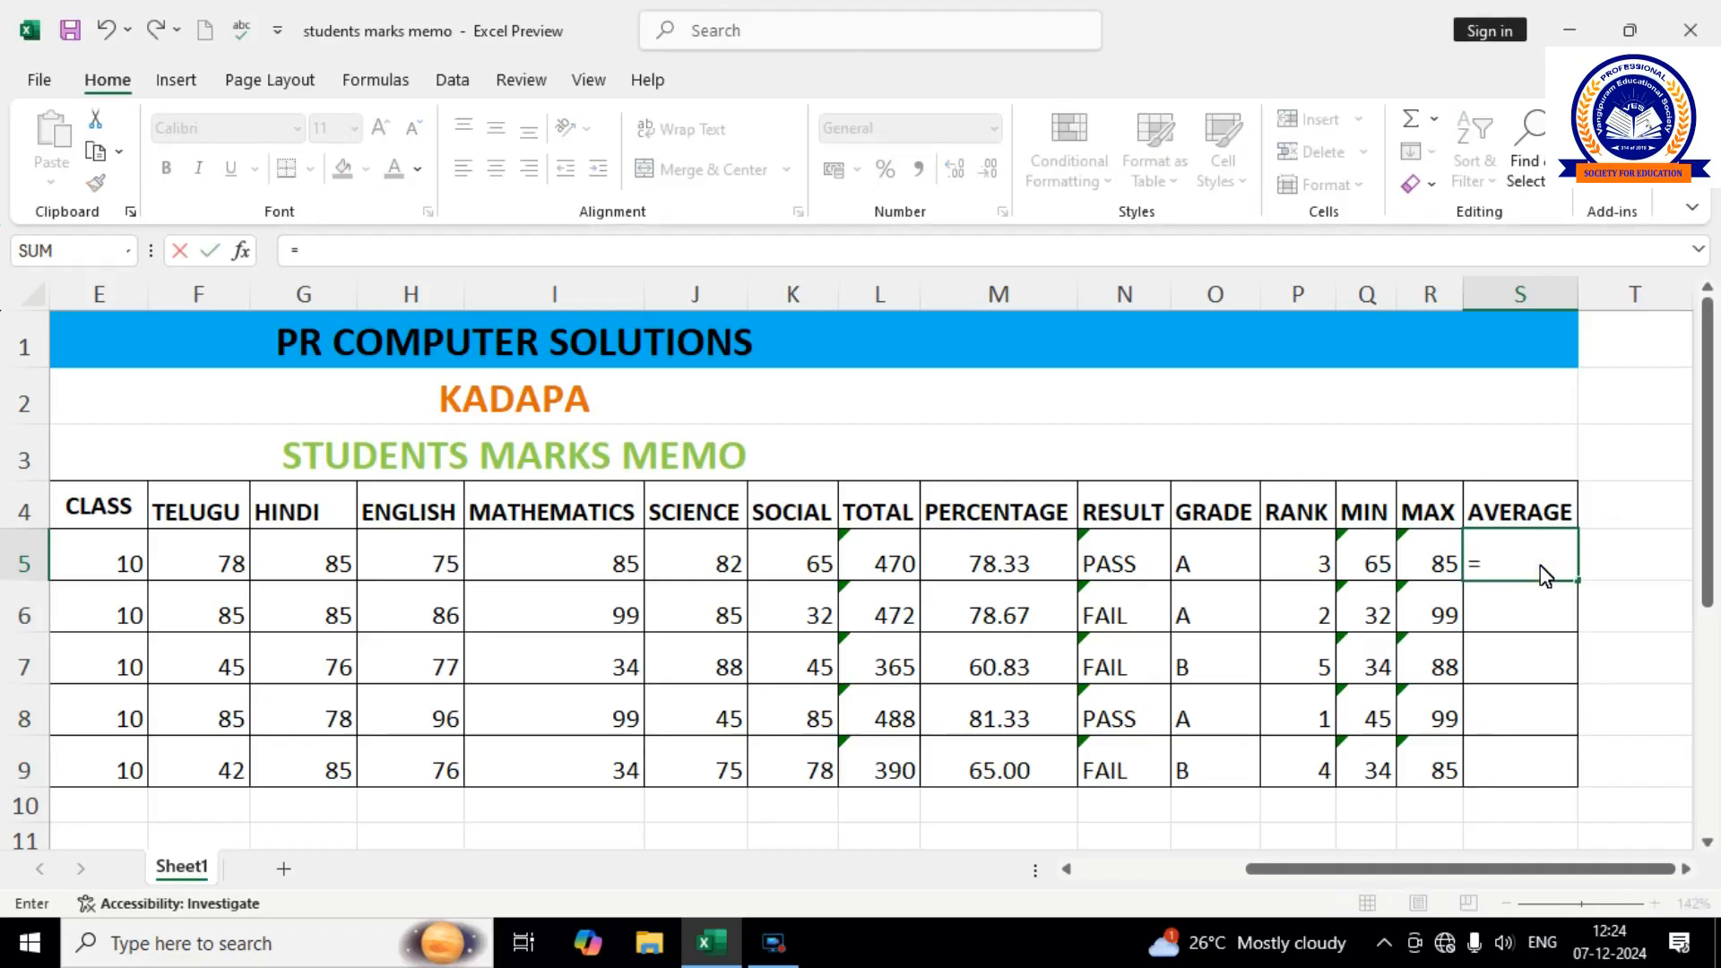
text(AVERAGE)
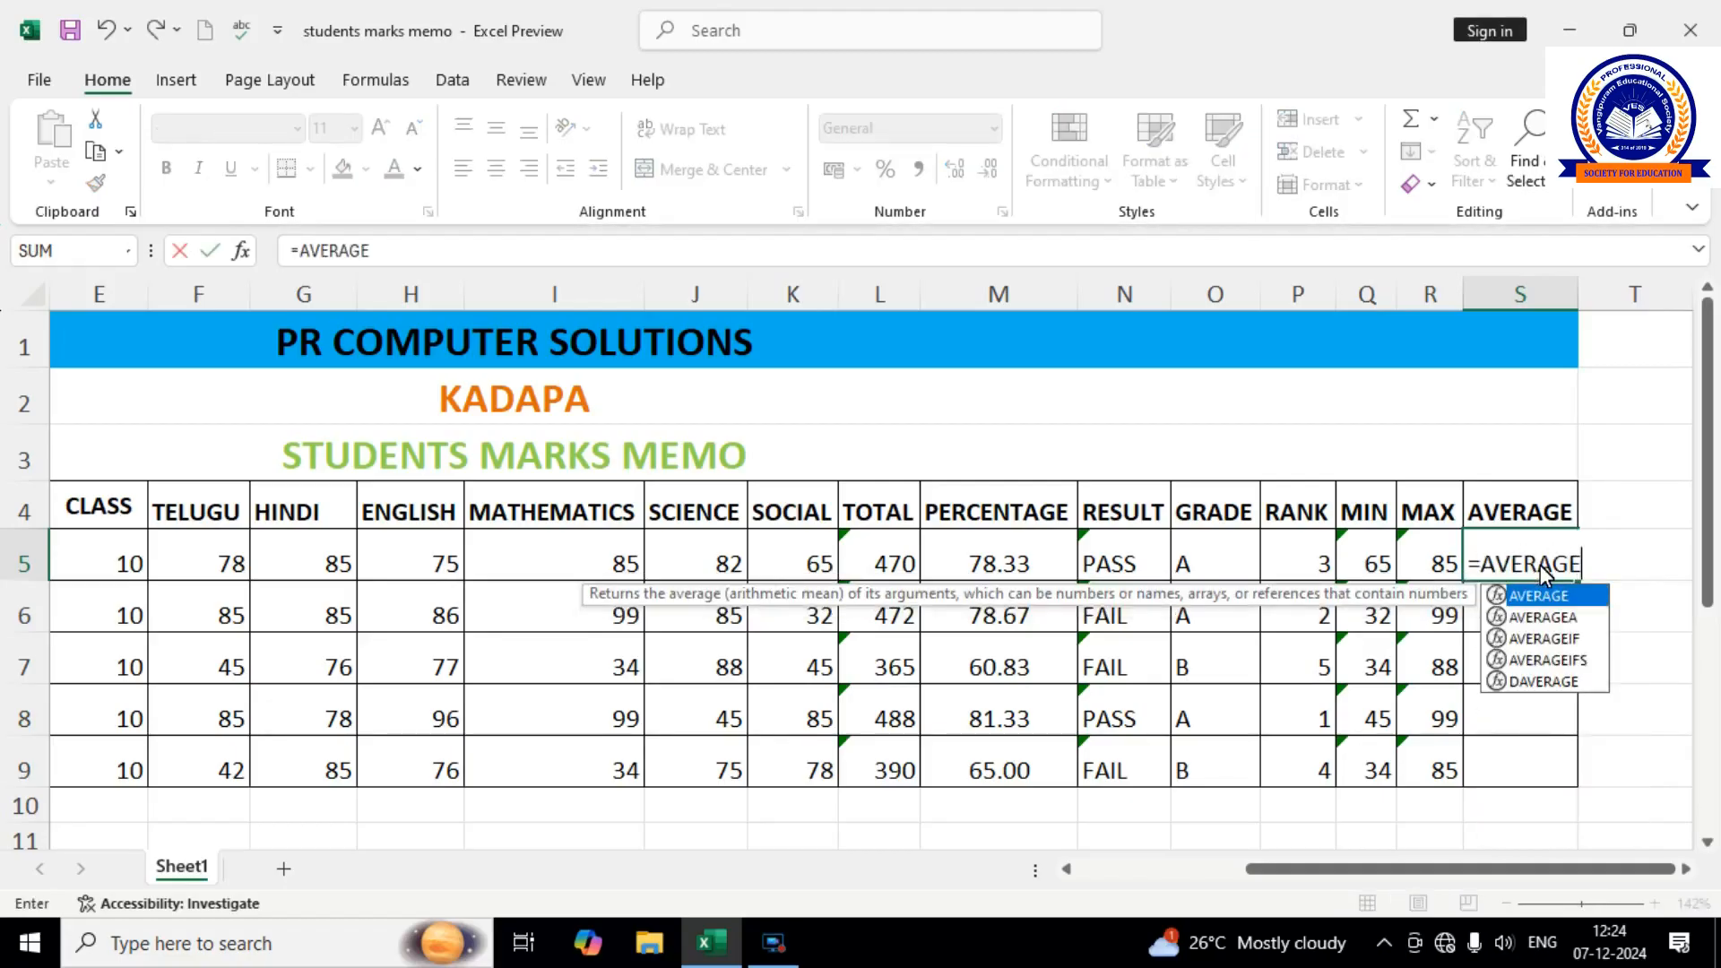
text(()
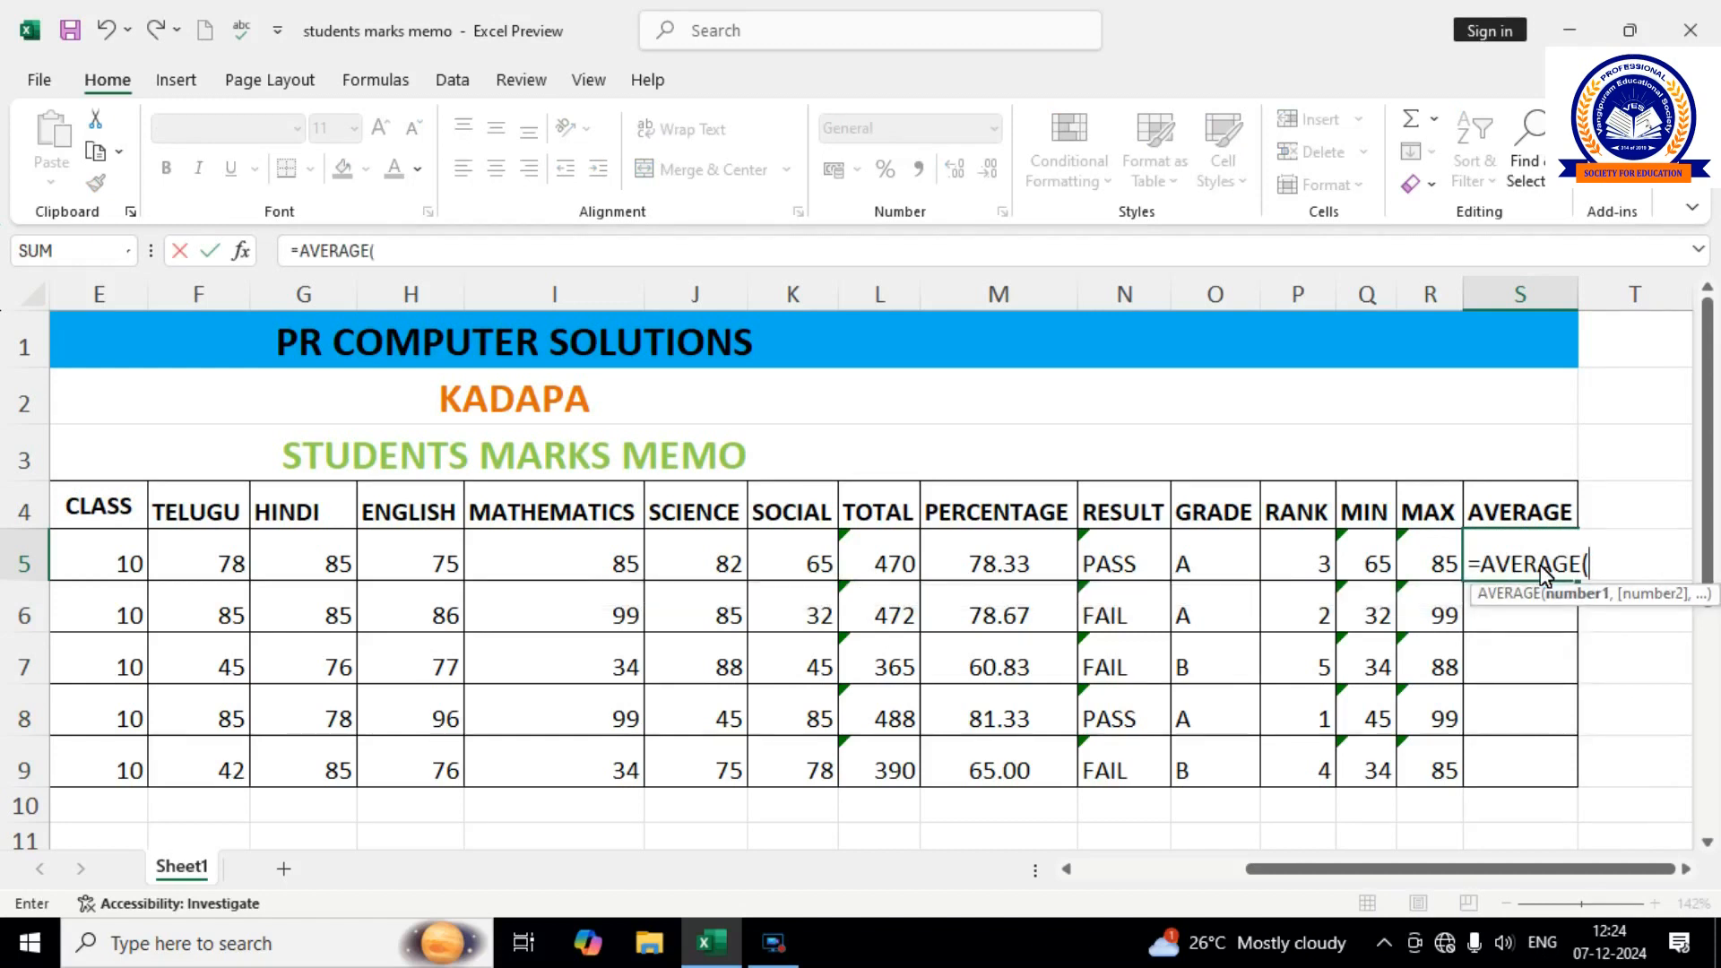
text(F5)
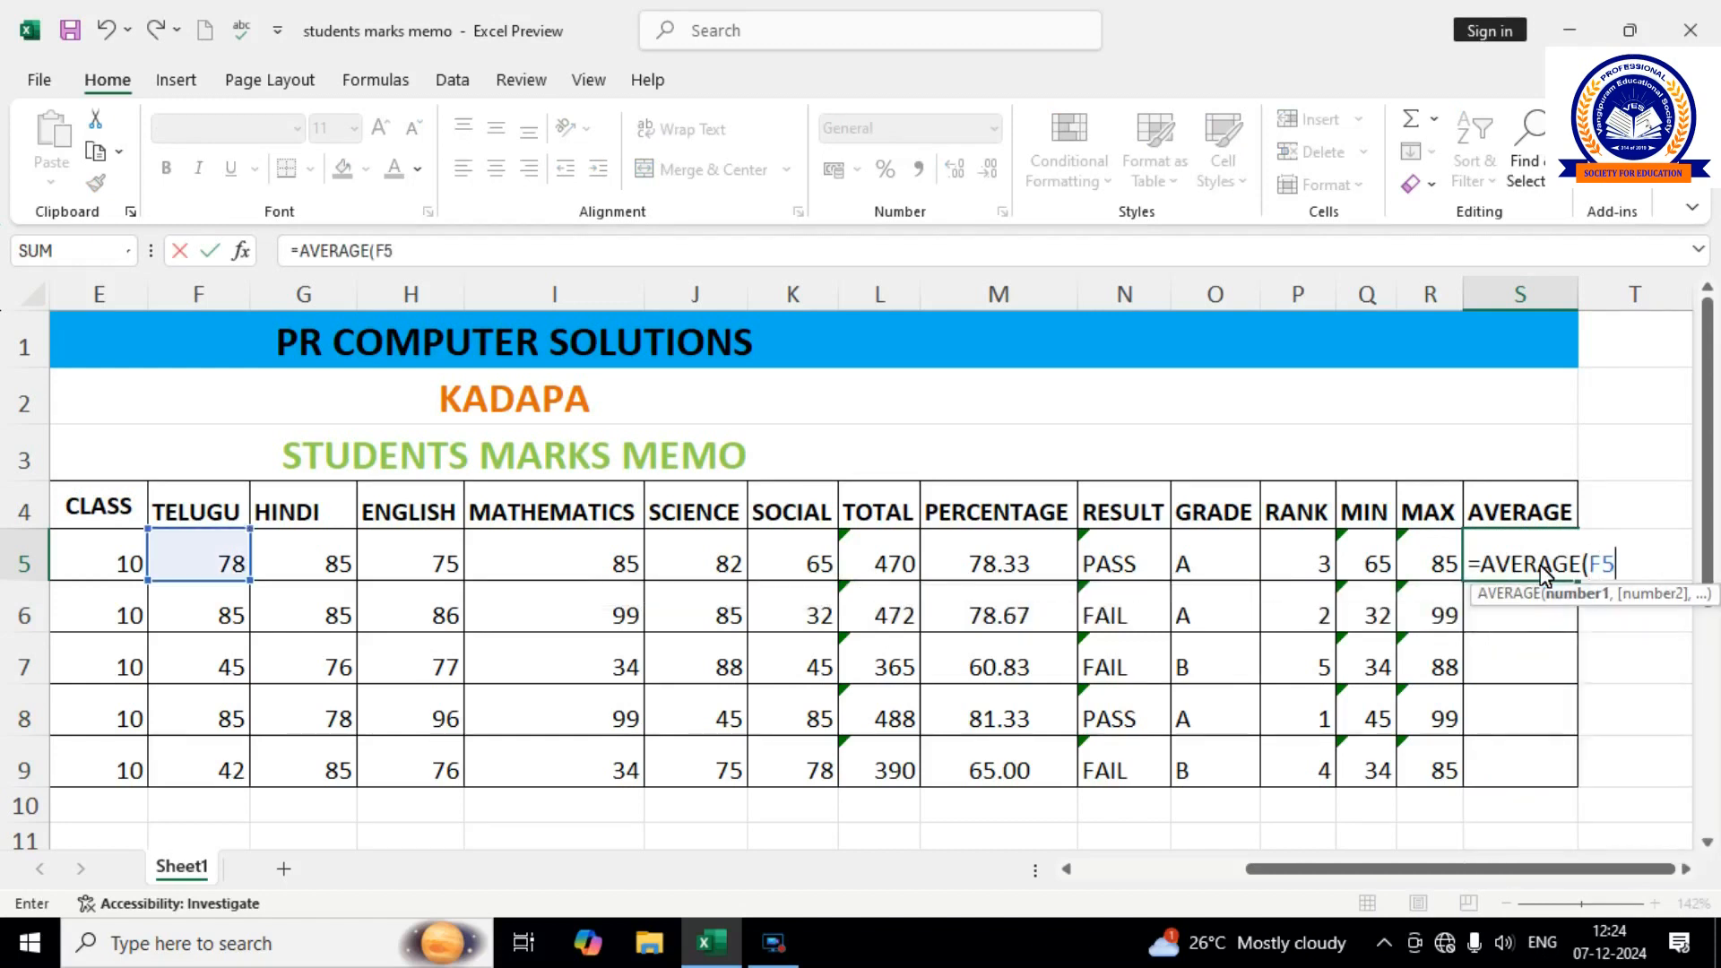
text(:)
text(K5)
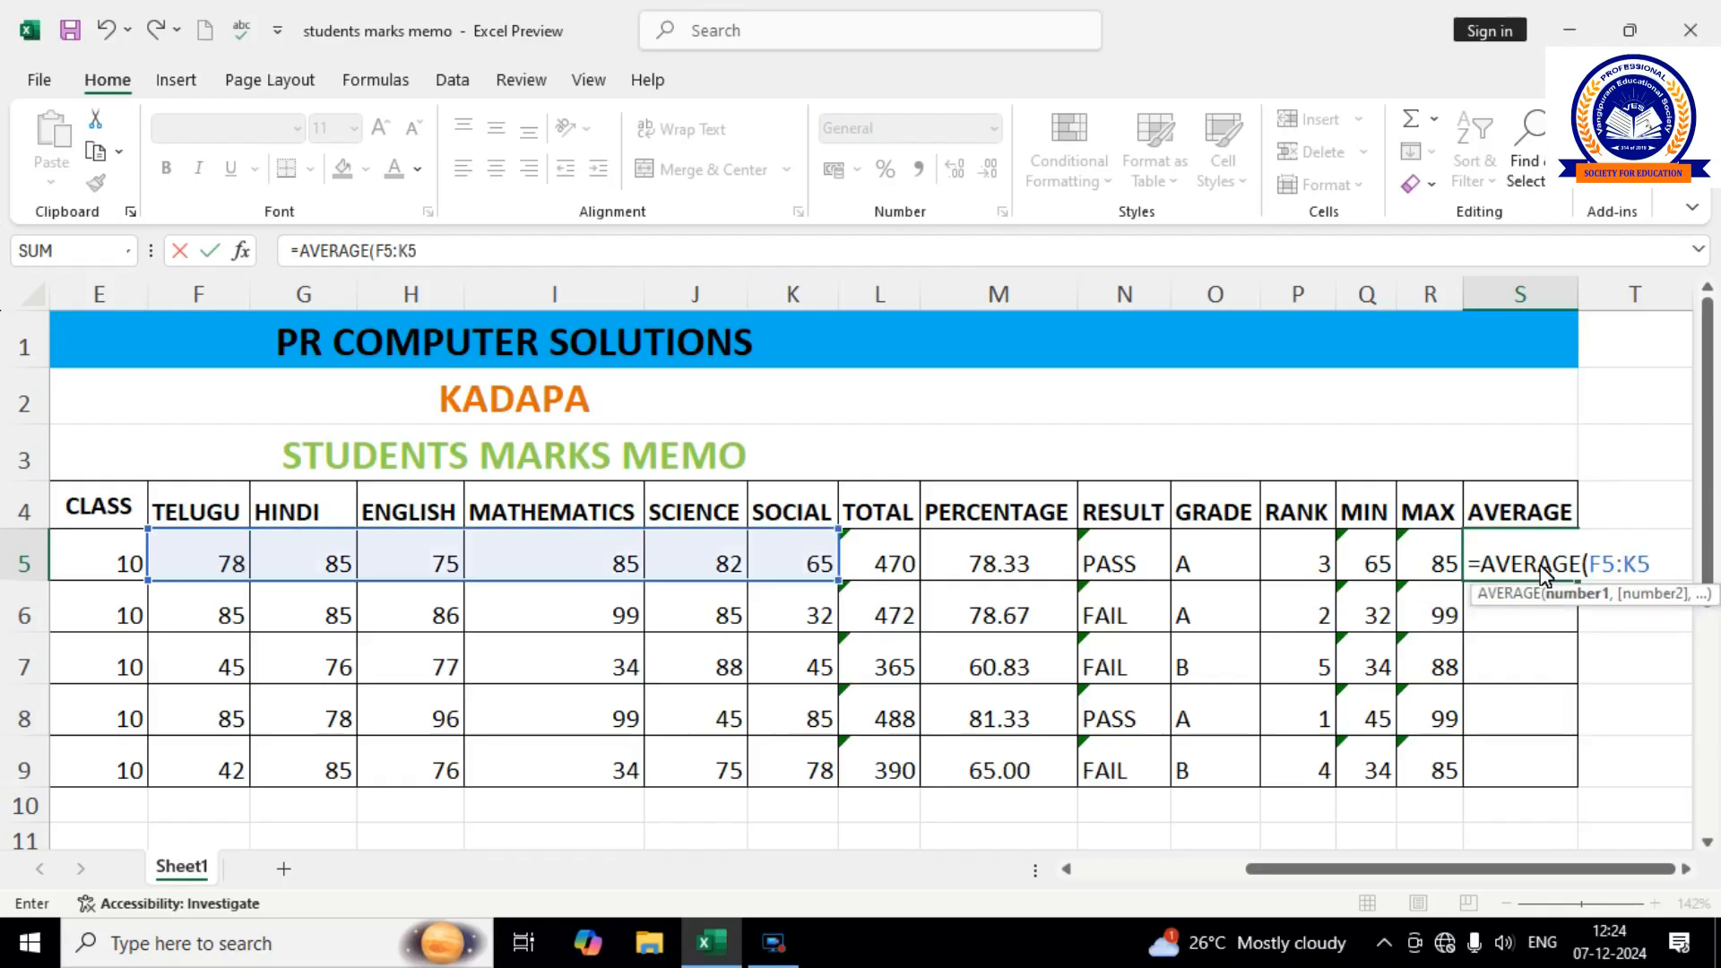
text())
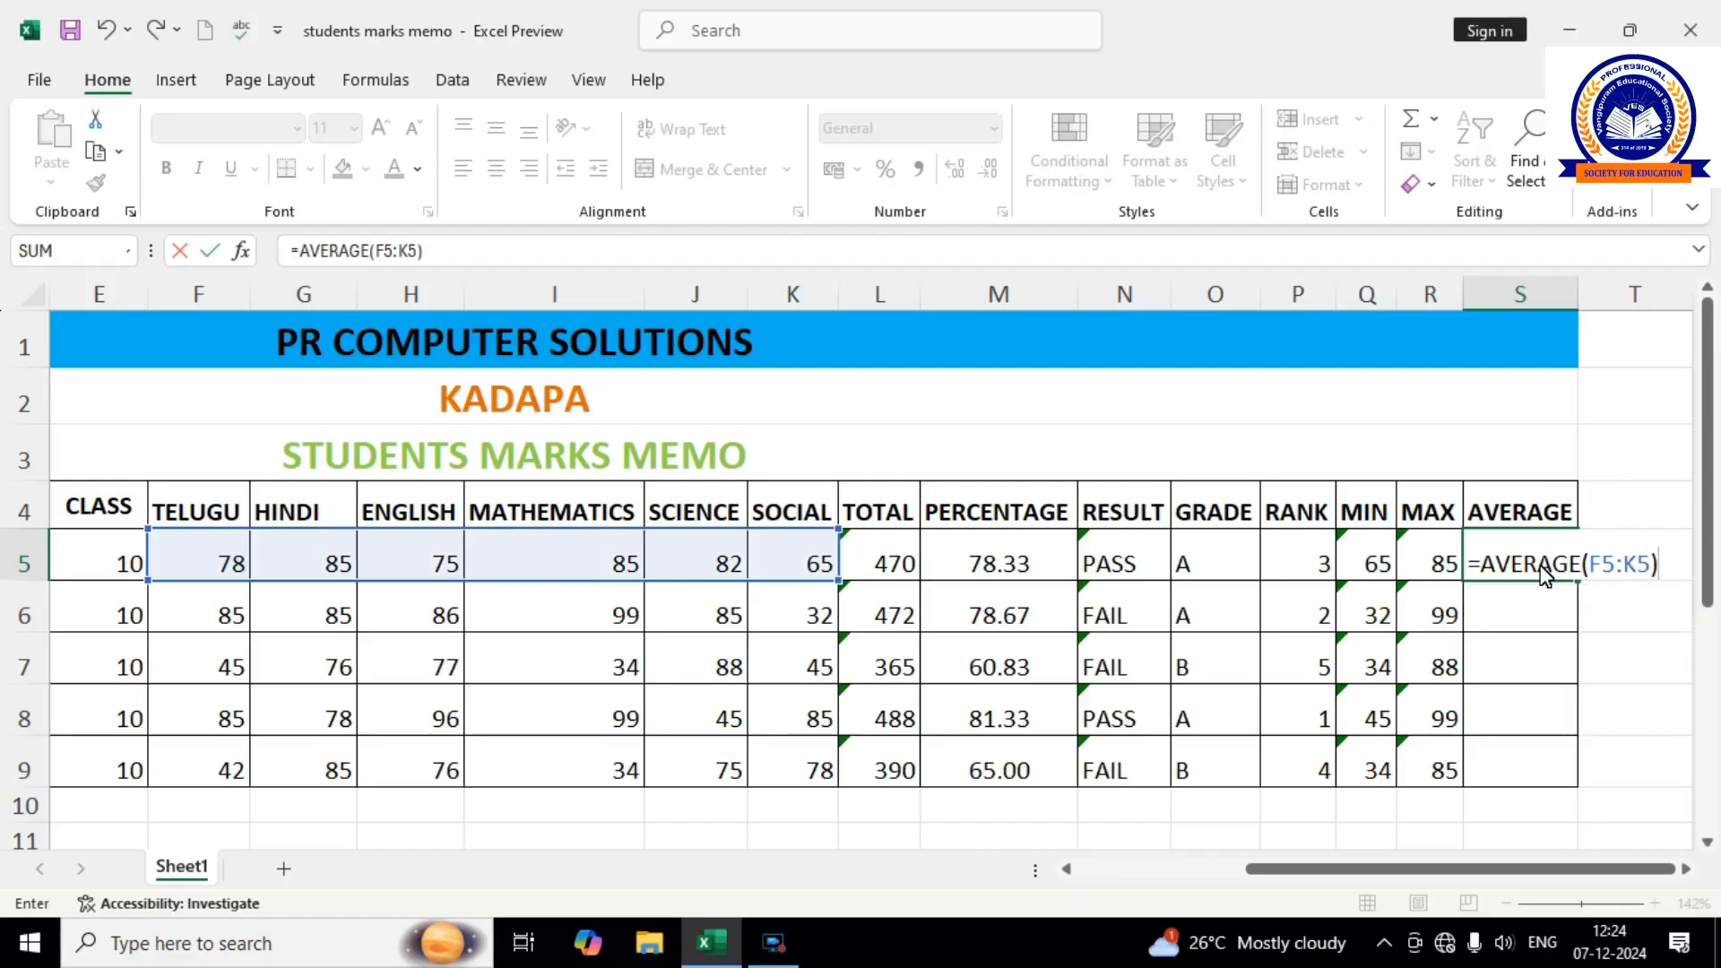
key(Return)
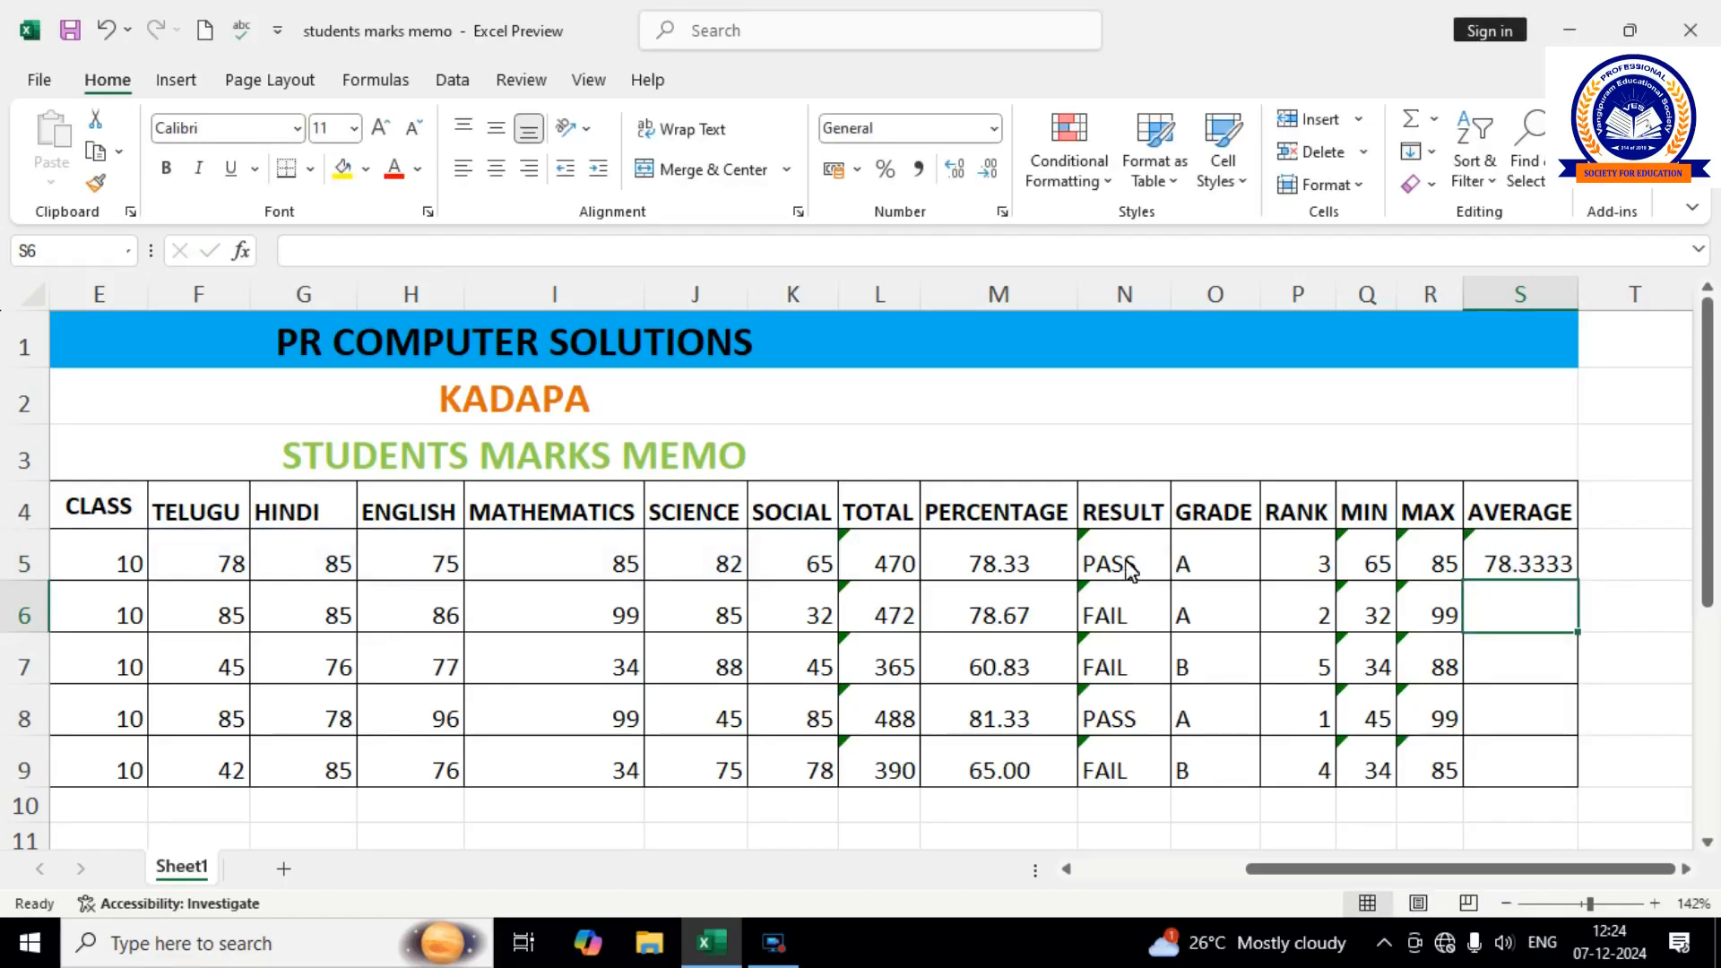
click(1557, 566)
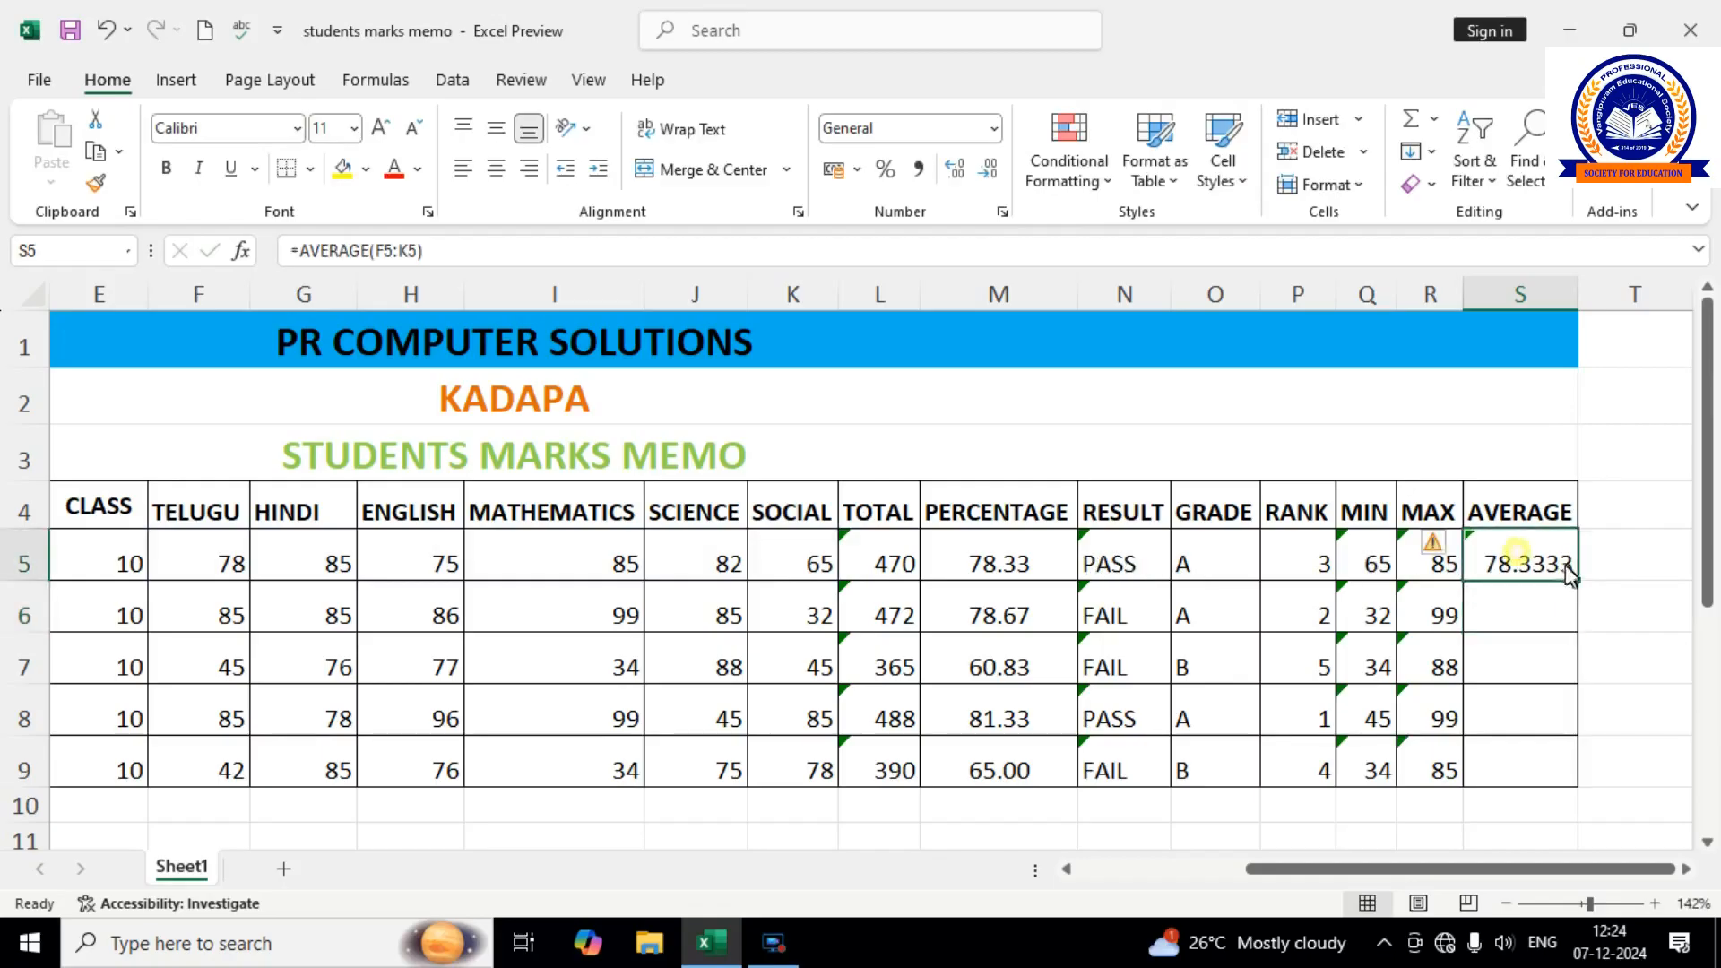
drag(1577, 583, 1585, 776)
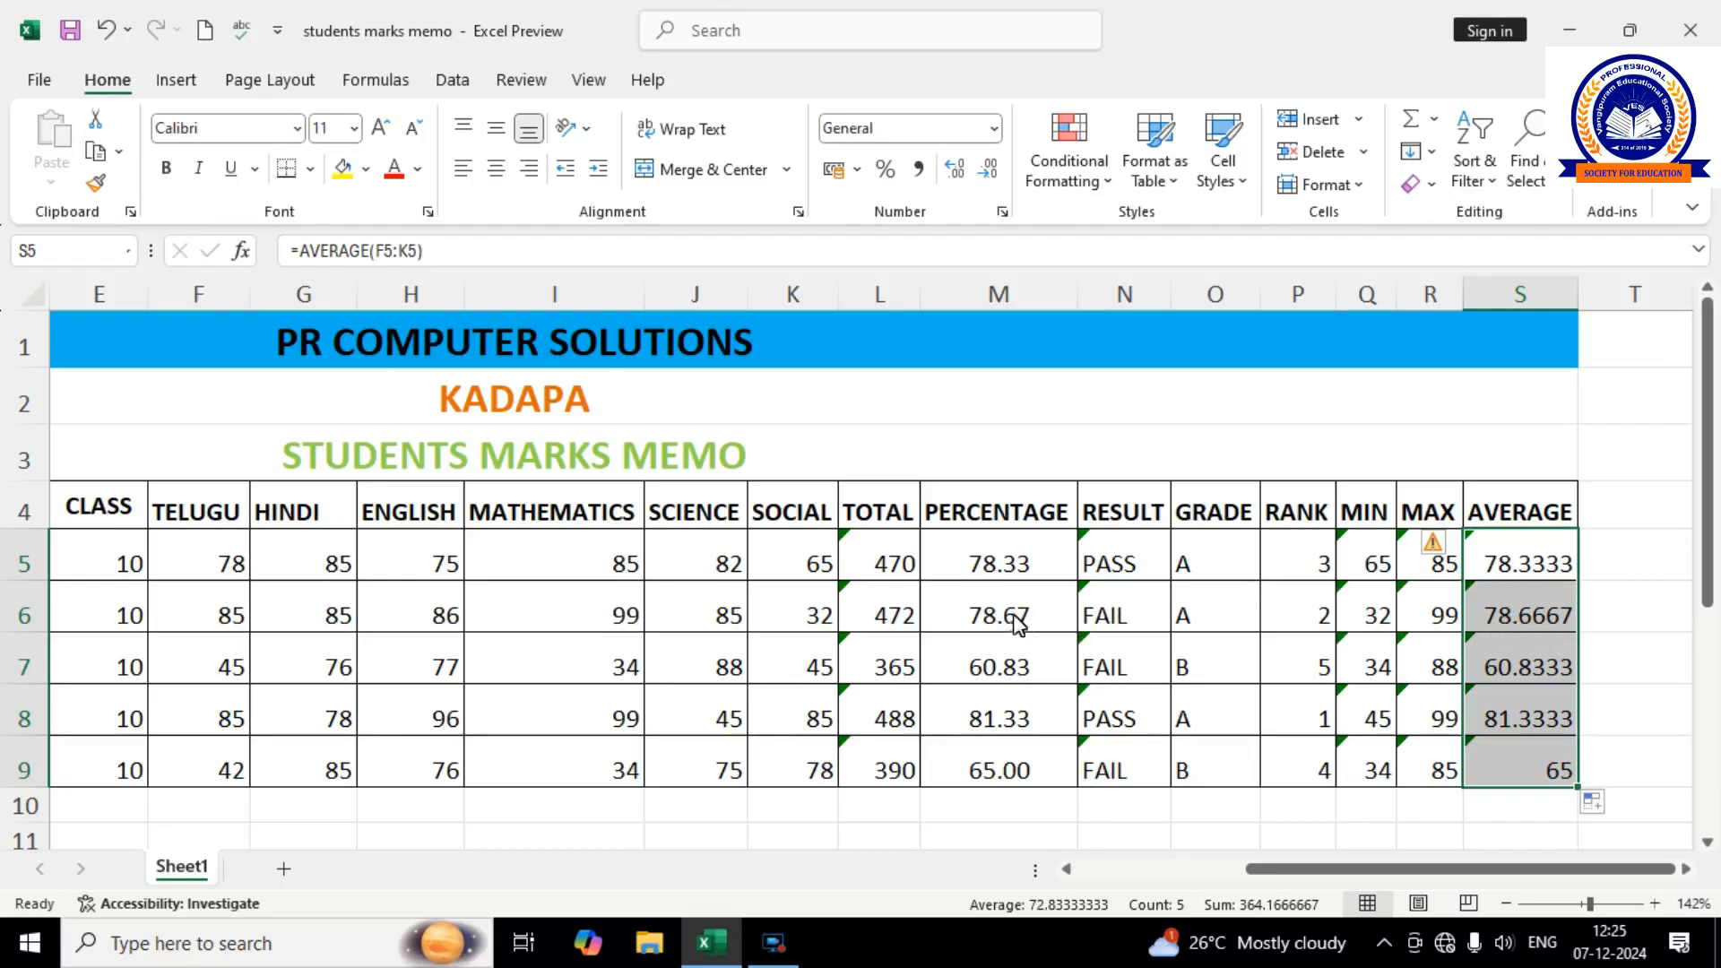
Review the completed marks memo, checking an AVERAGE formula, the three title rows and the columns from S.NO. to AVERAGE.
click(1527, 615)
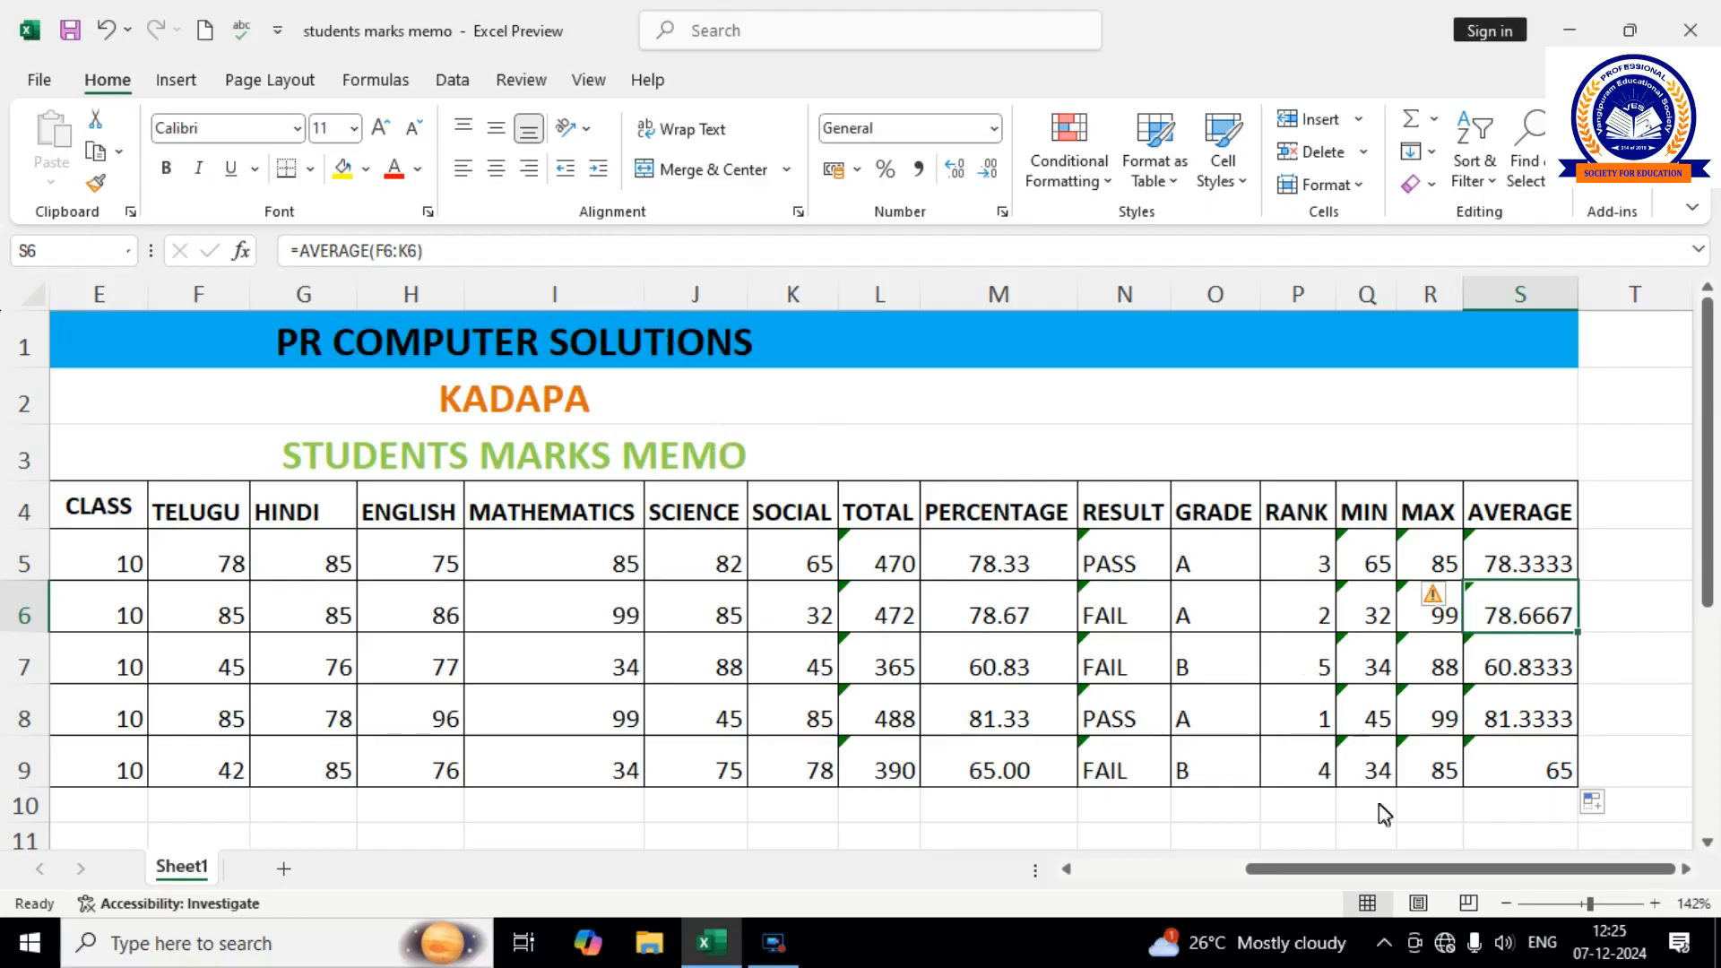
drag(1357, 869, 1423, 841)
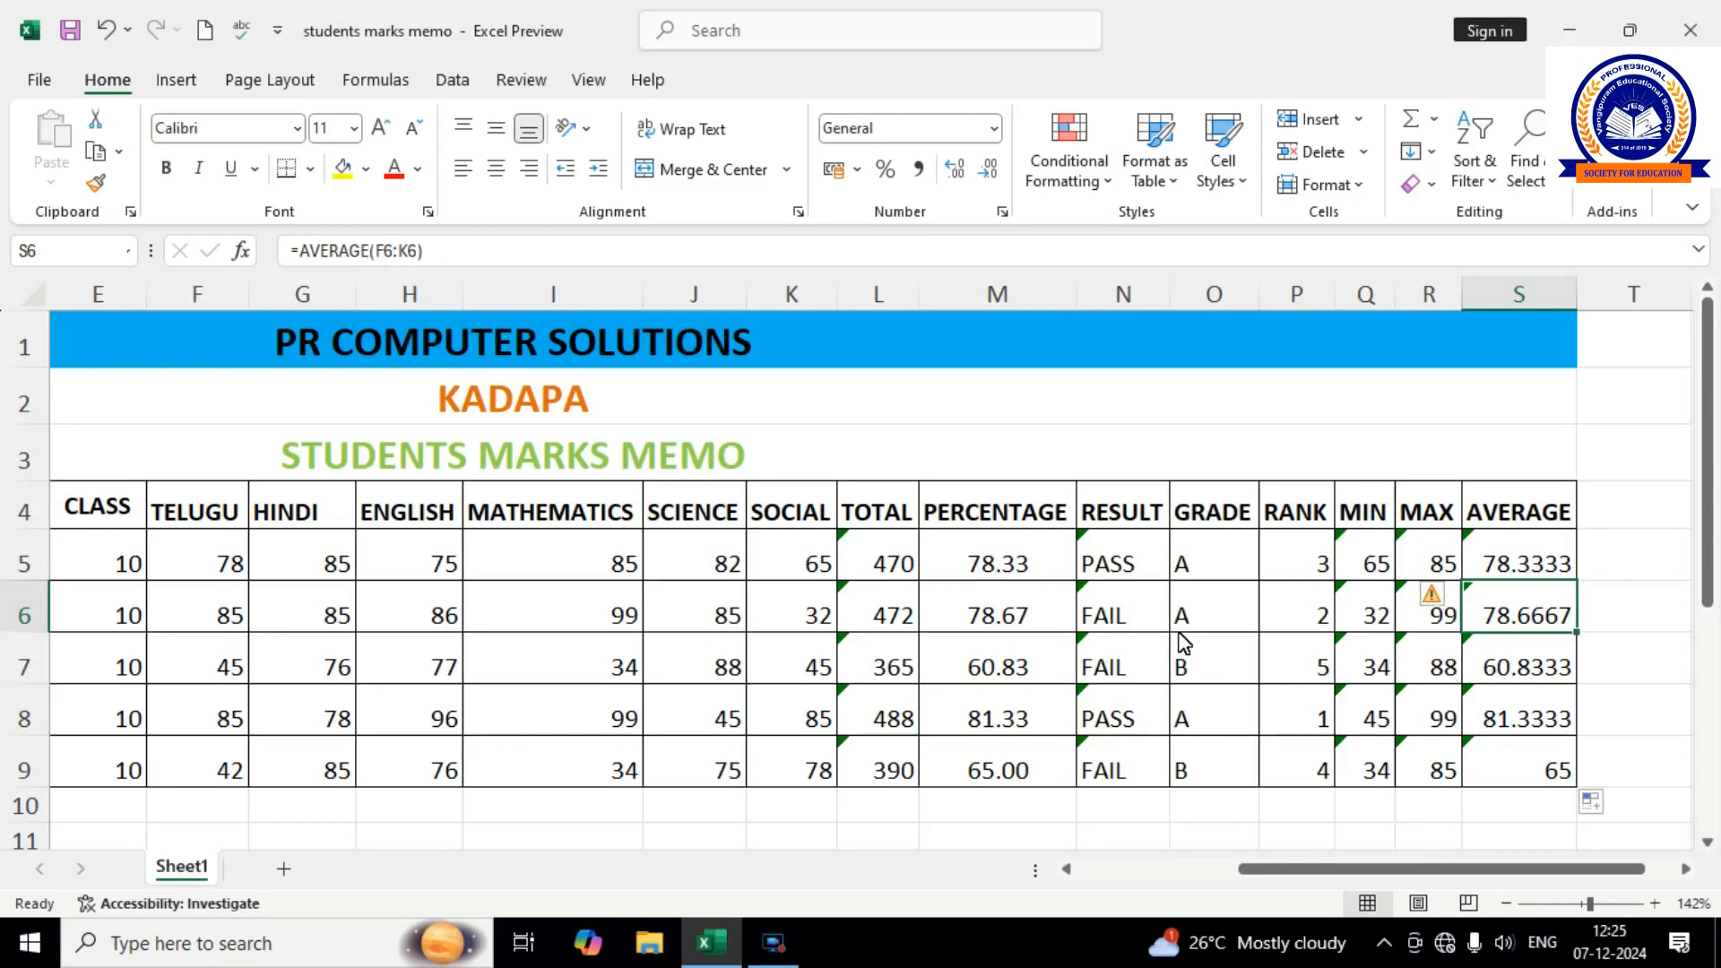
drag(1300, 869, 950, 880)
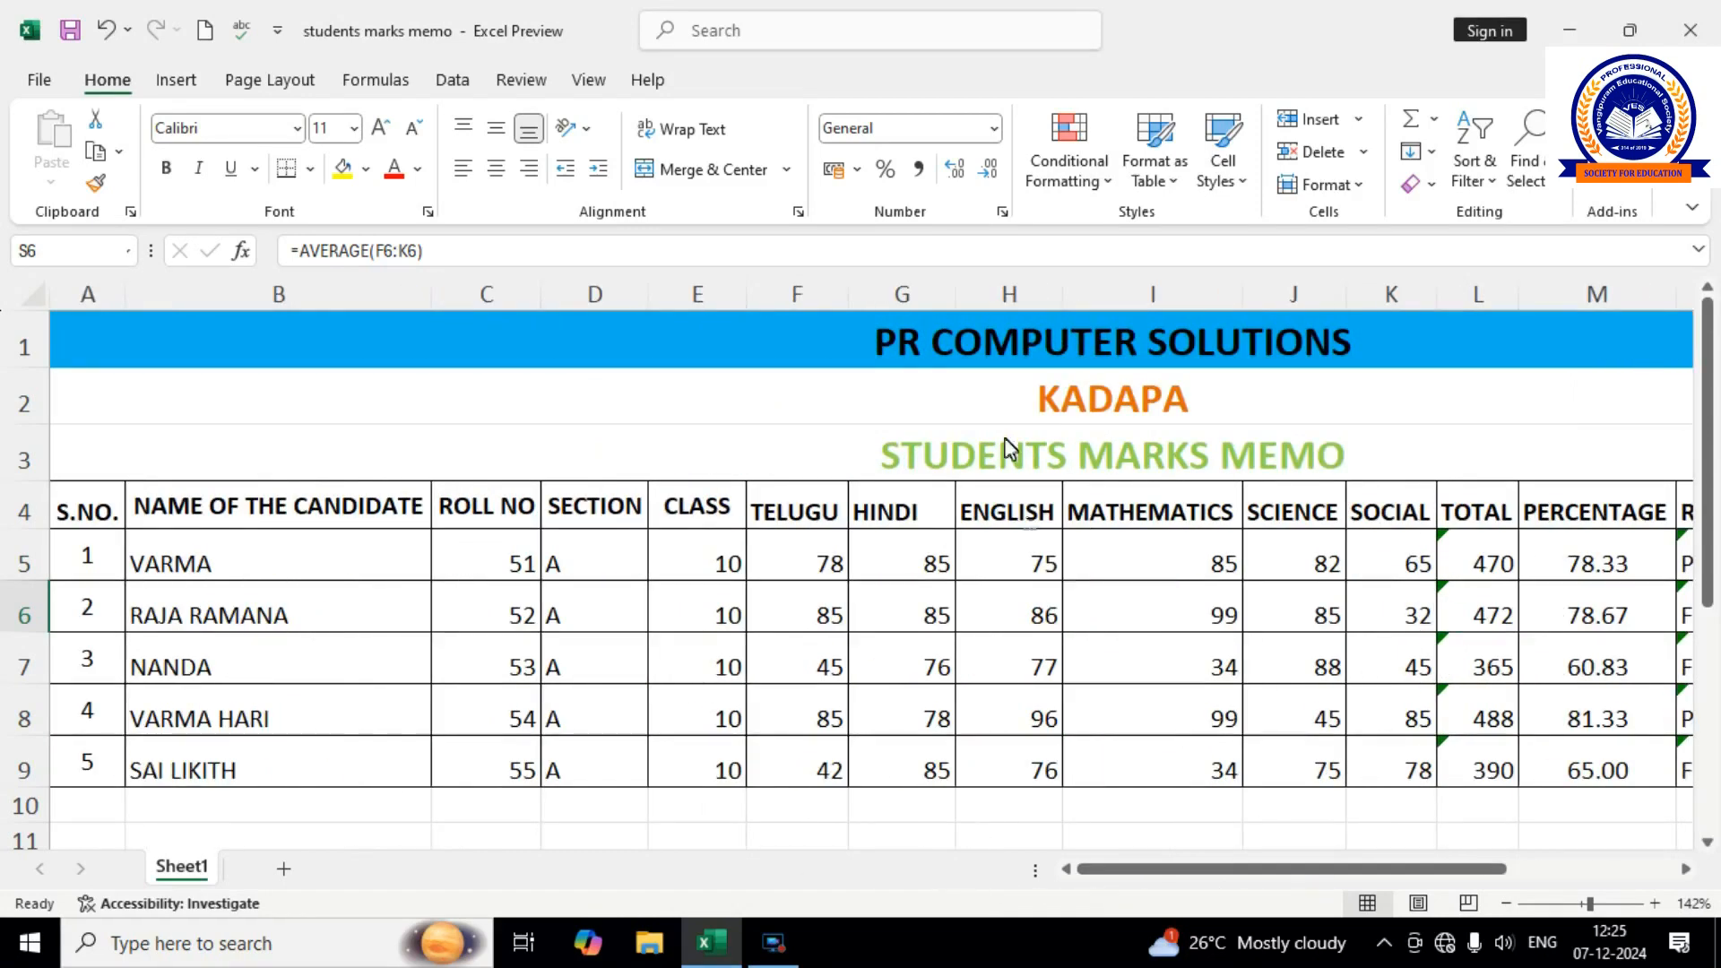
click(901, 337)
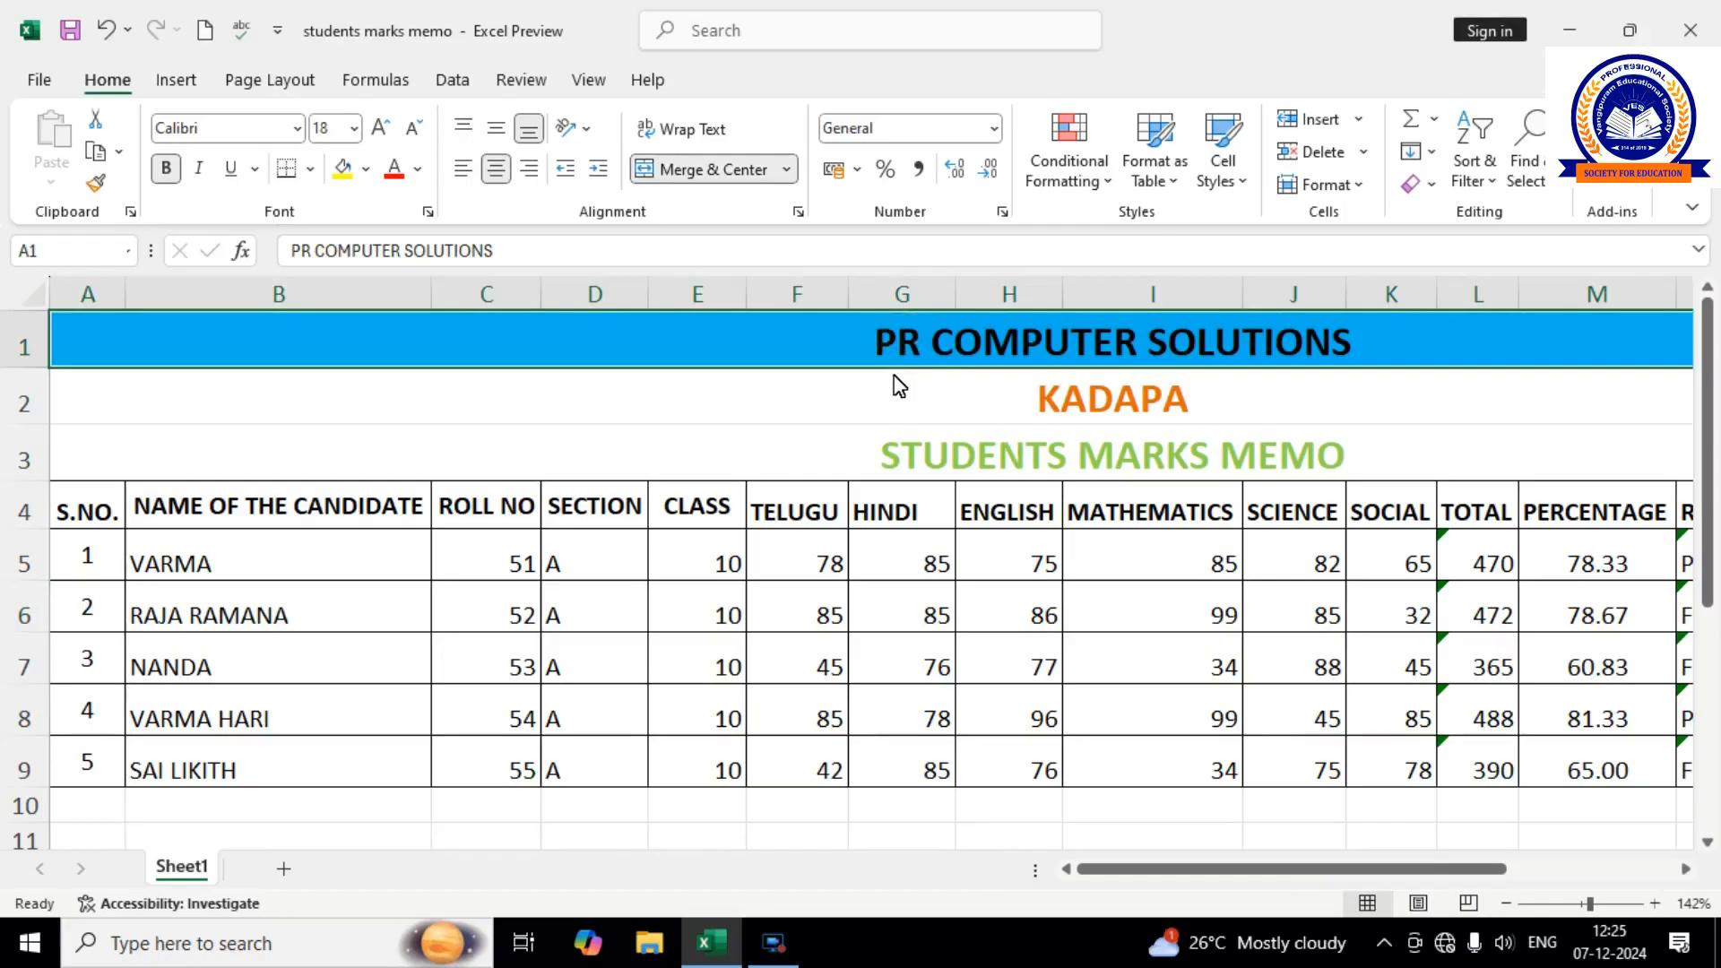
click(899, 406)
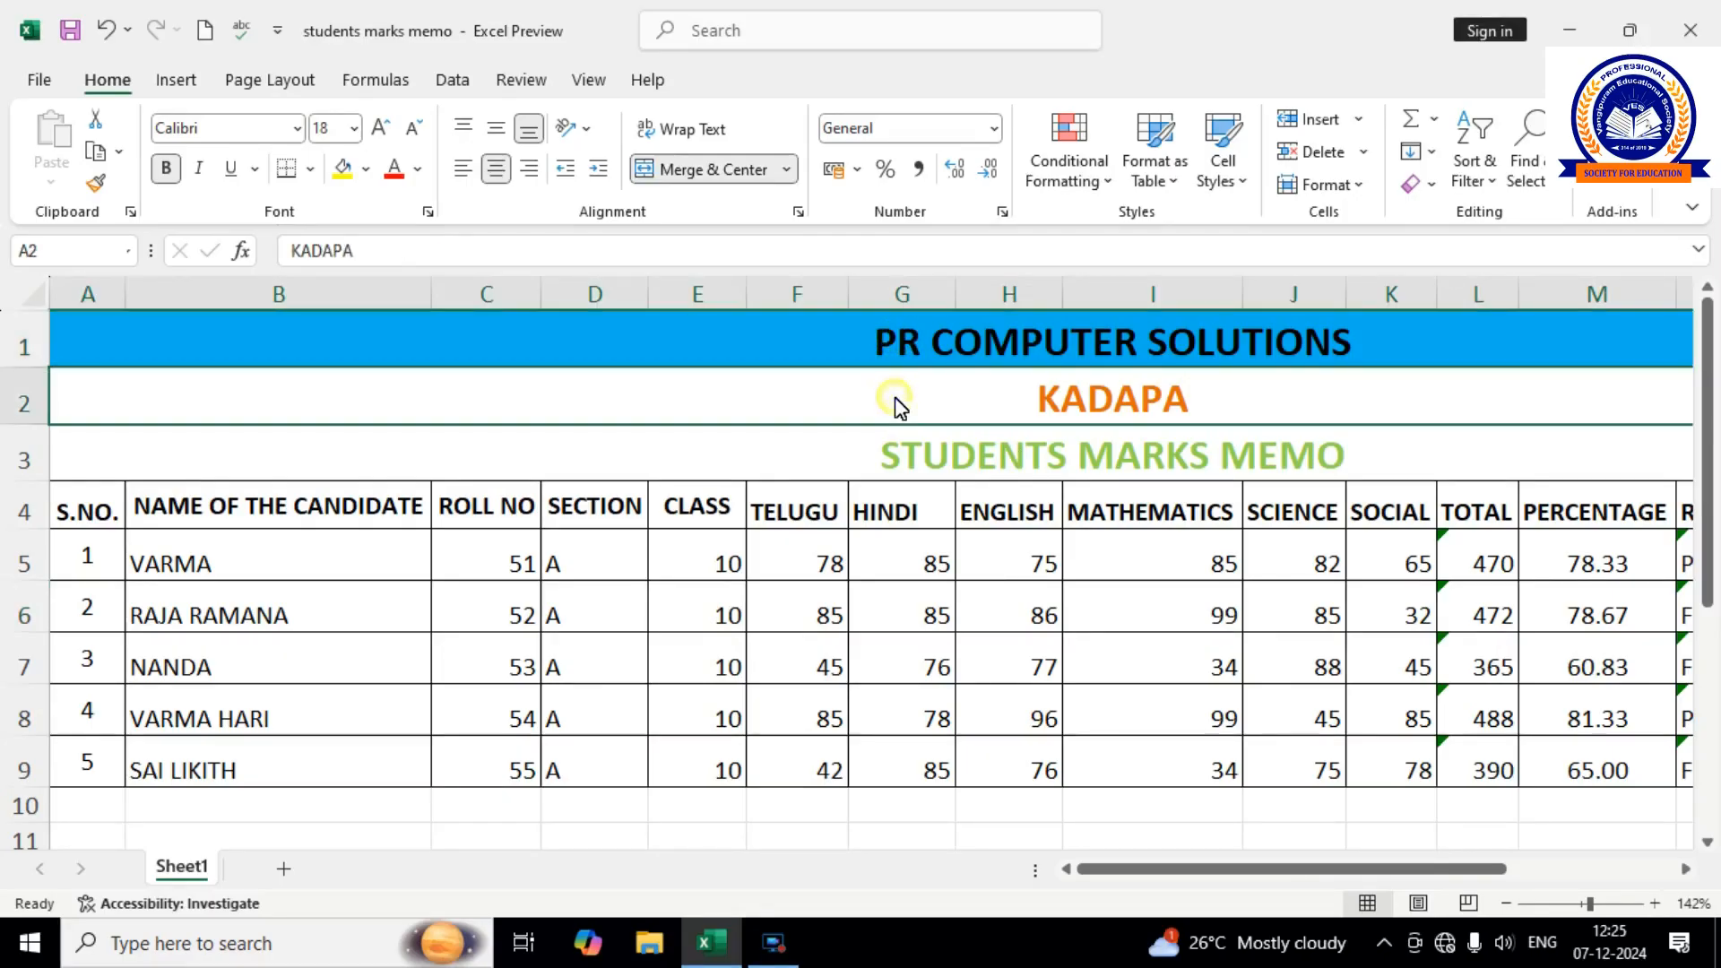
click(928, 460)
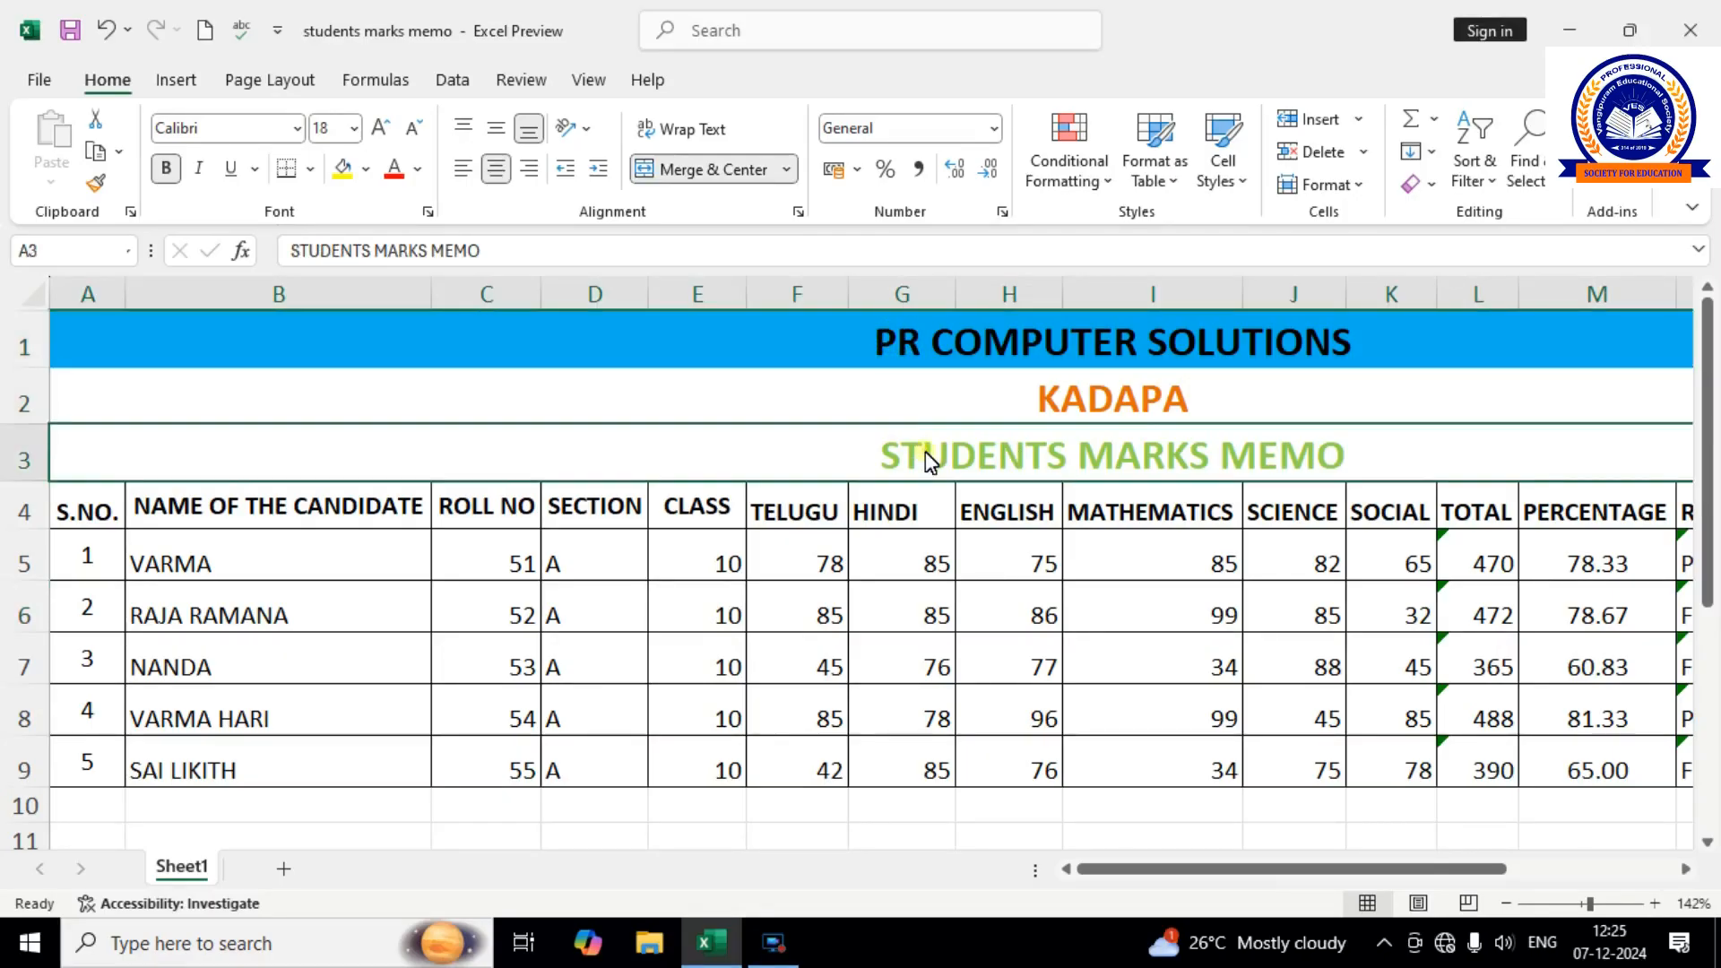
click(88, 449)
drag(536, 460, 1163, 454)
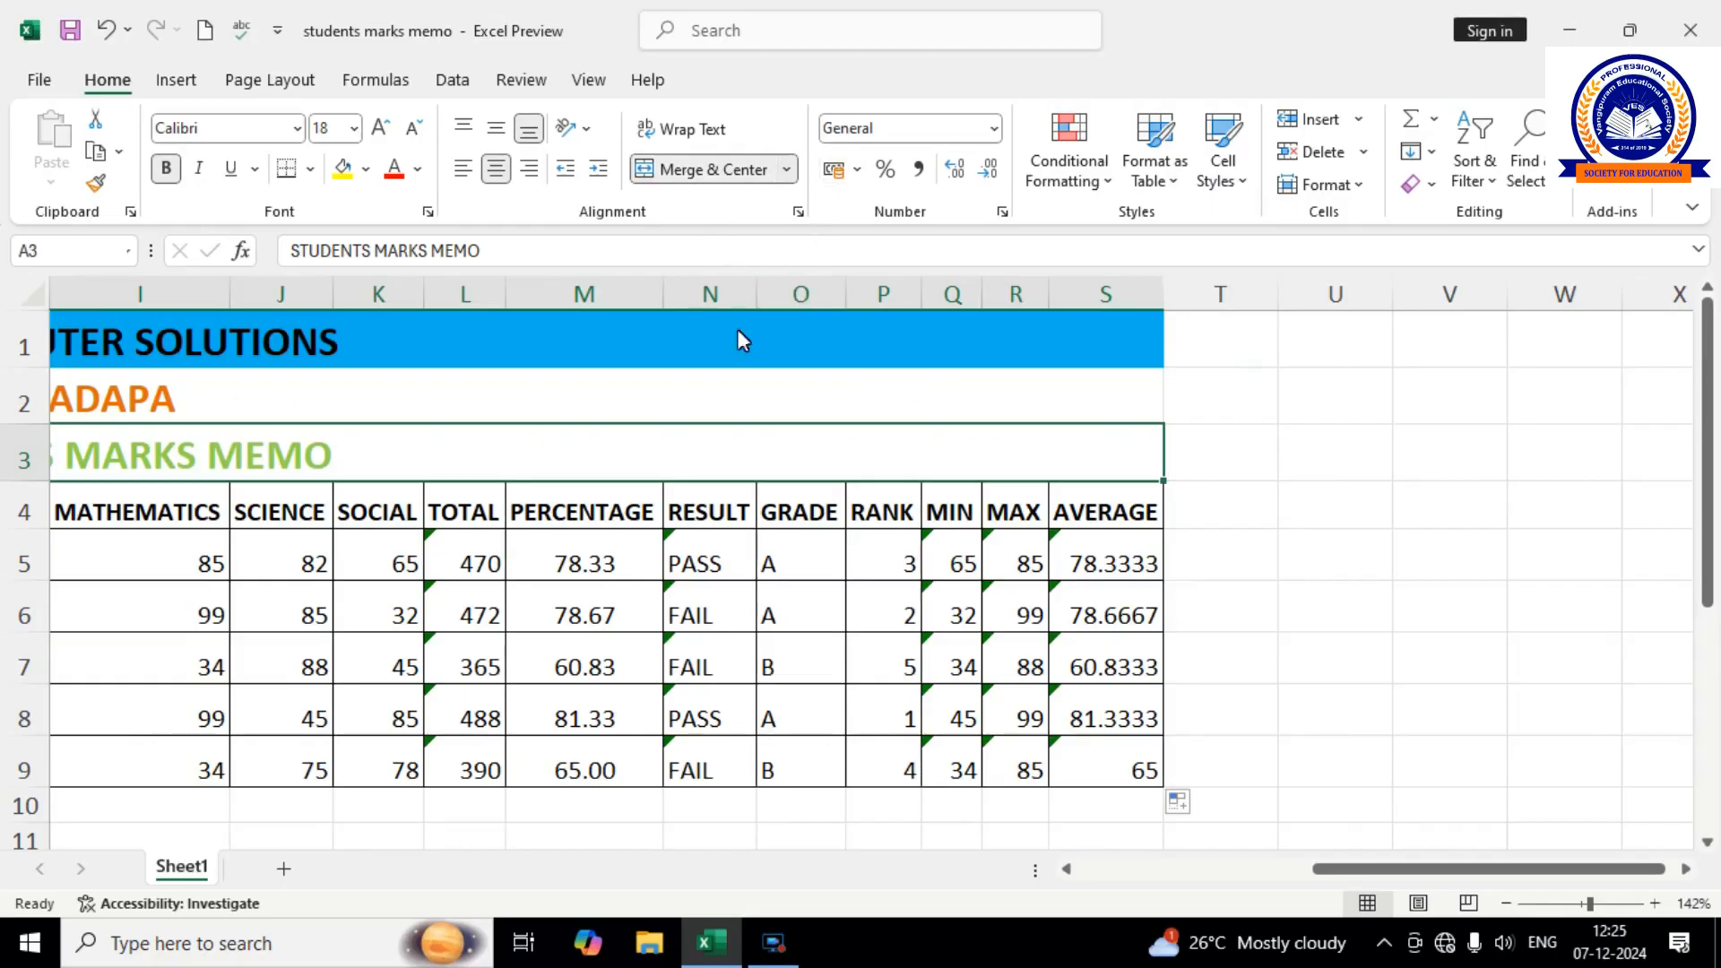
drag(1345, 876, 986, 878)
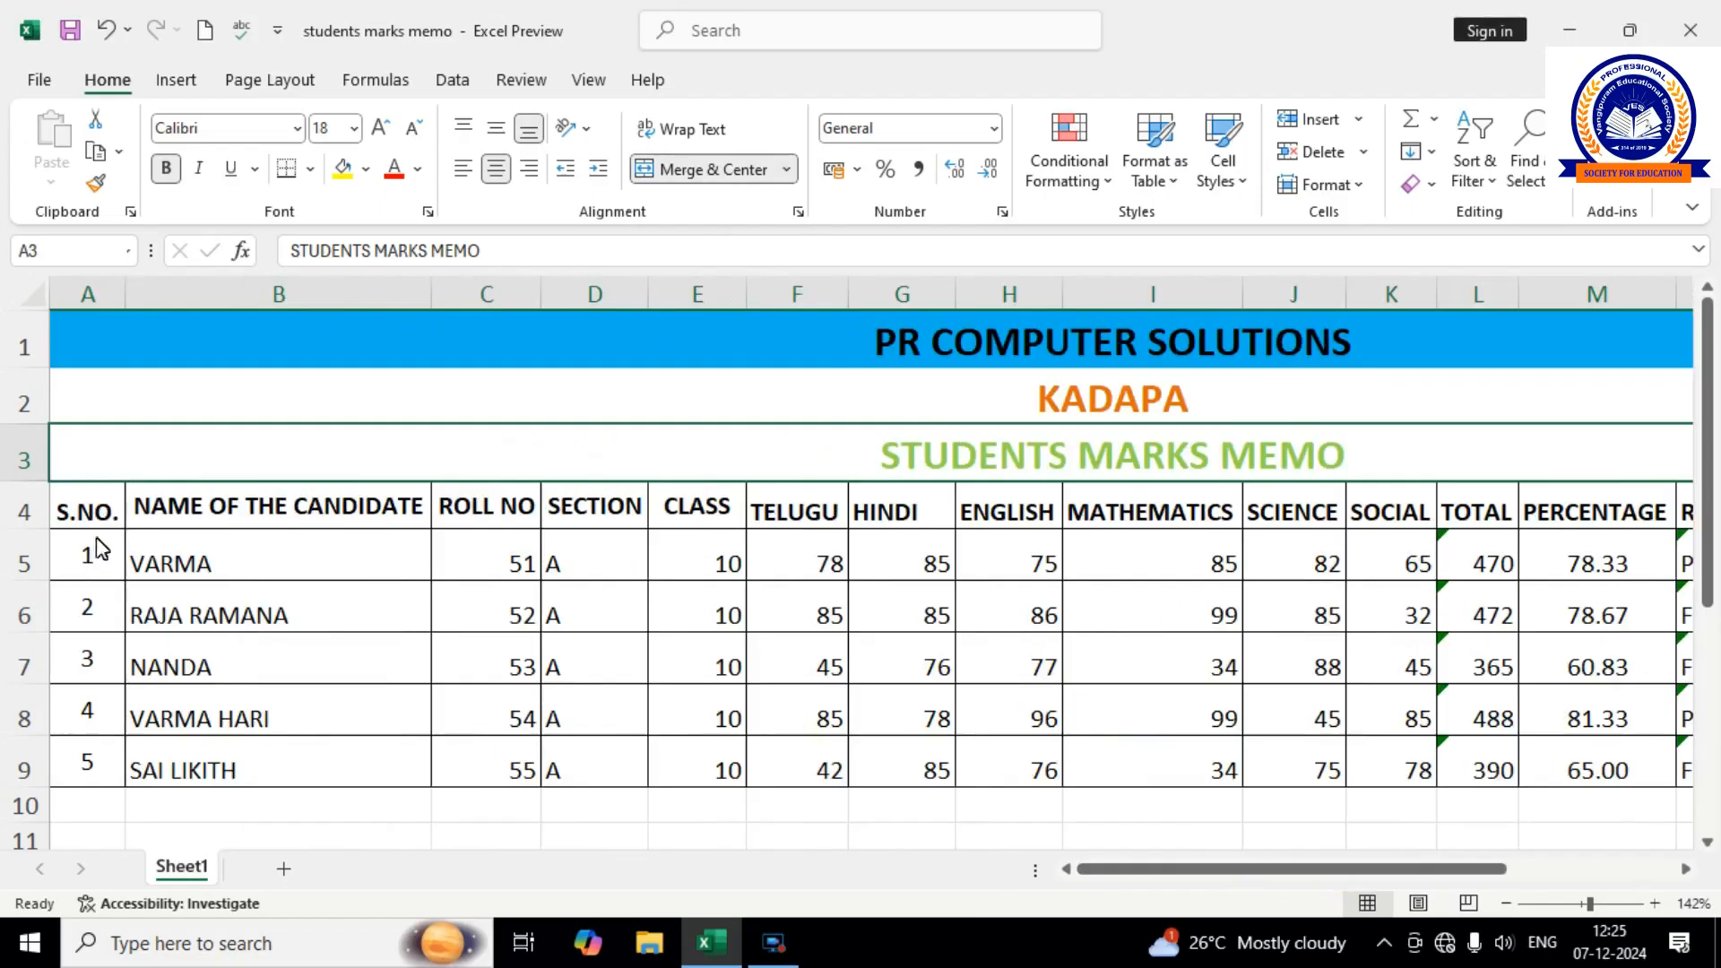
Wrap the NAME OF THE CANDIDATE heading in B4, narrow column B and autofit row 4's height to the heading.
click(266, 515)
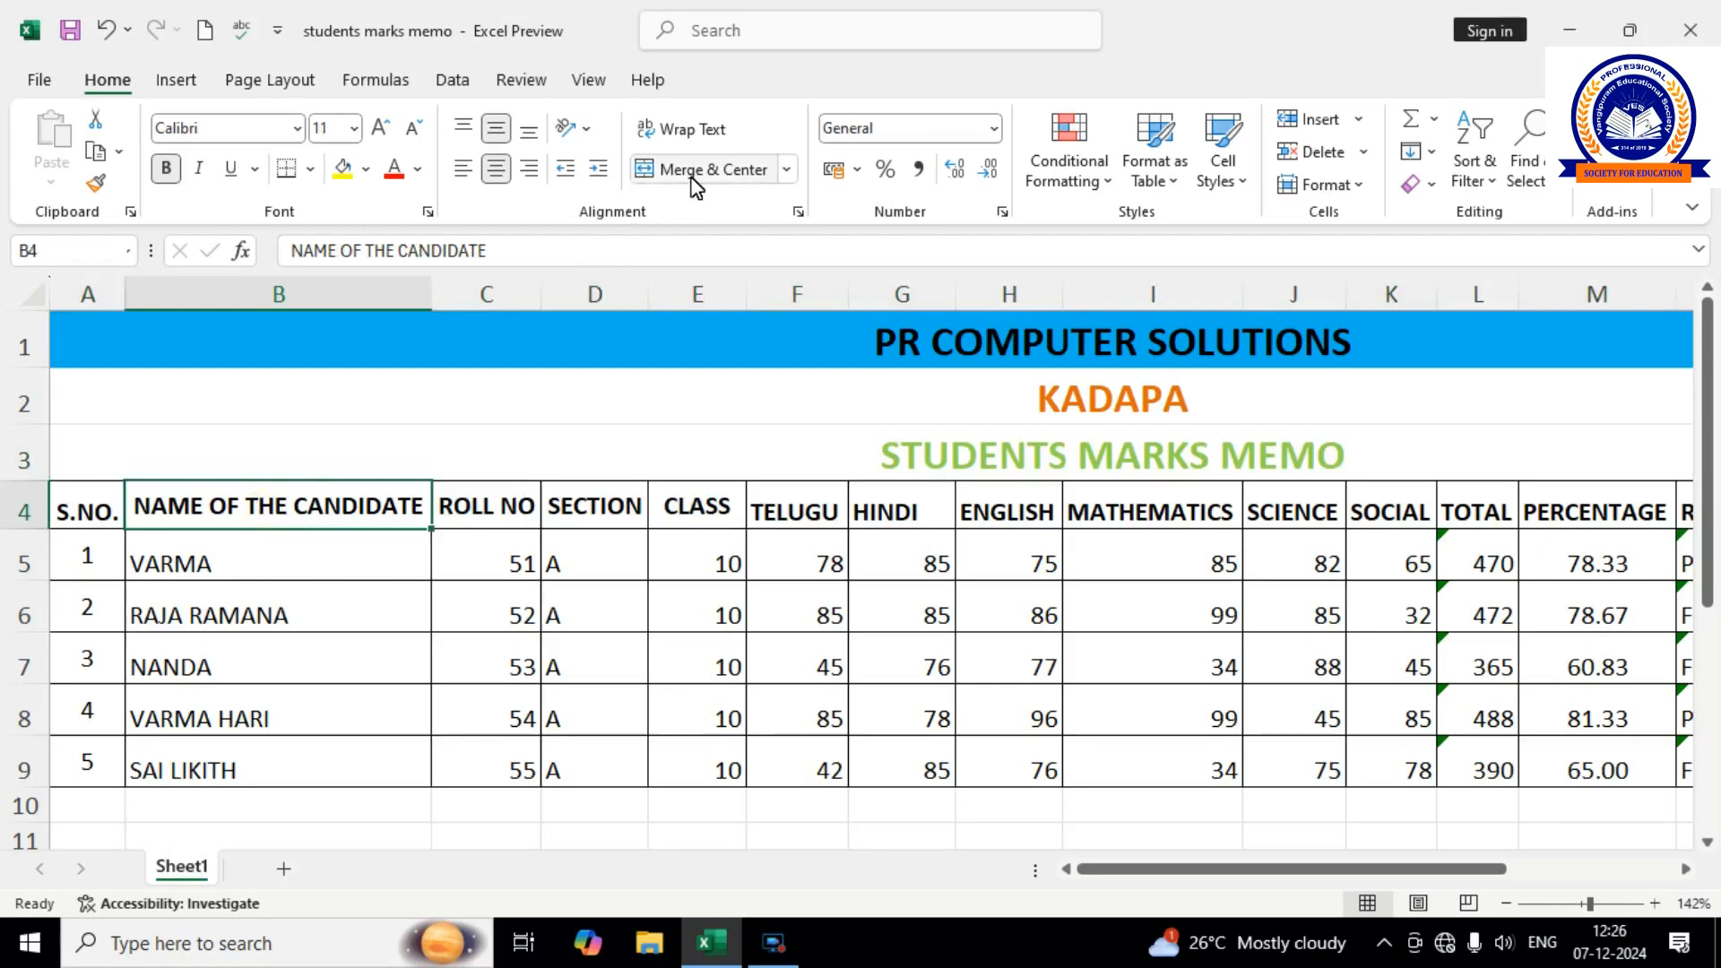
click(688, 131)
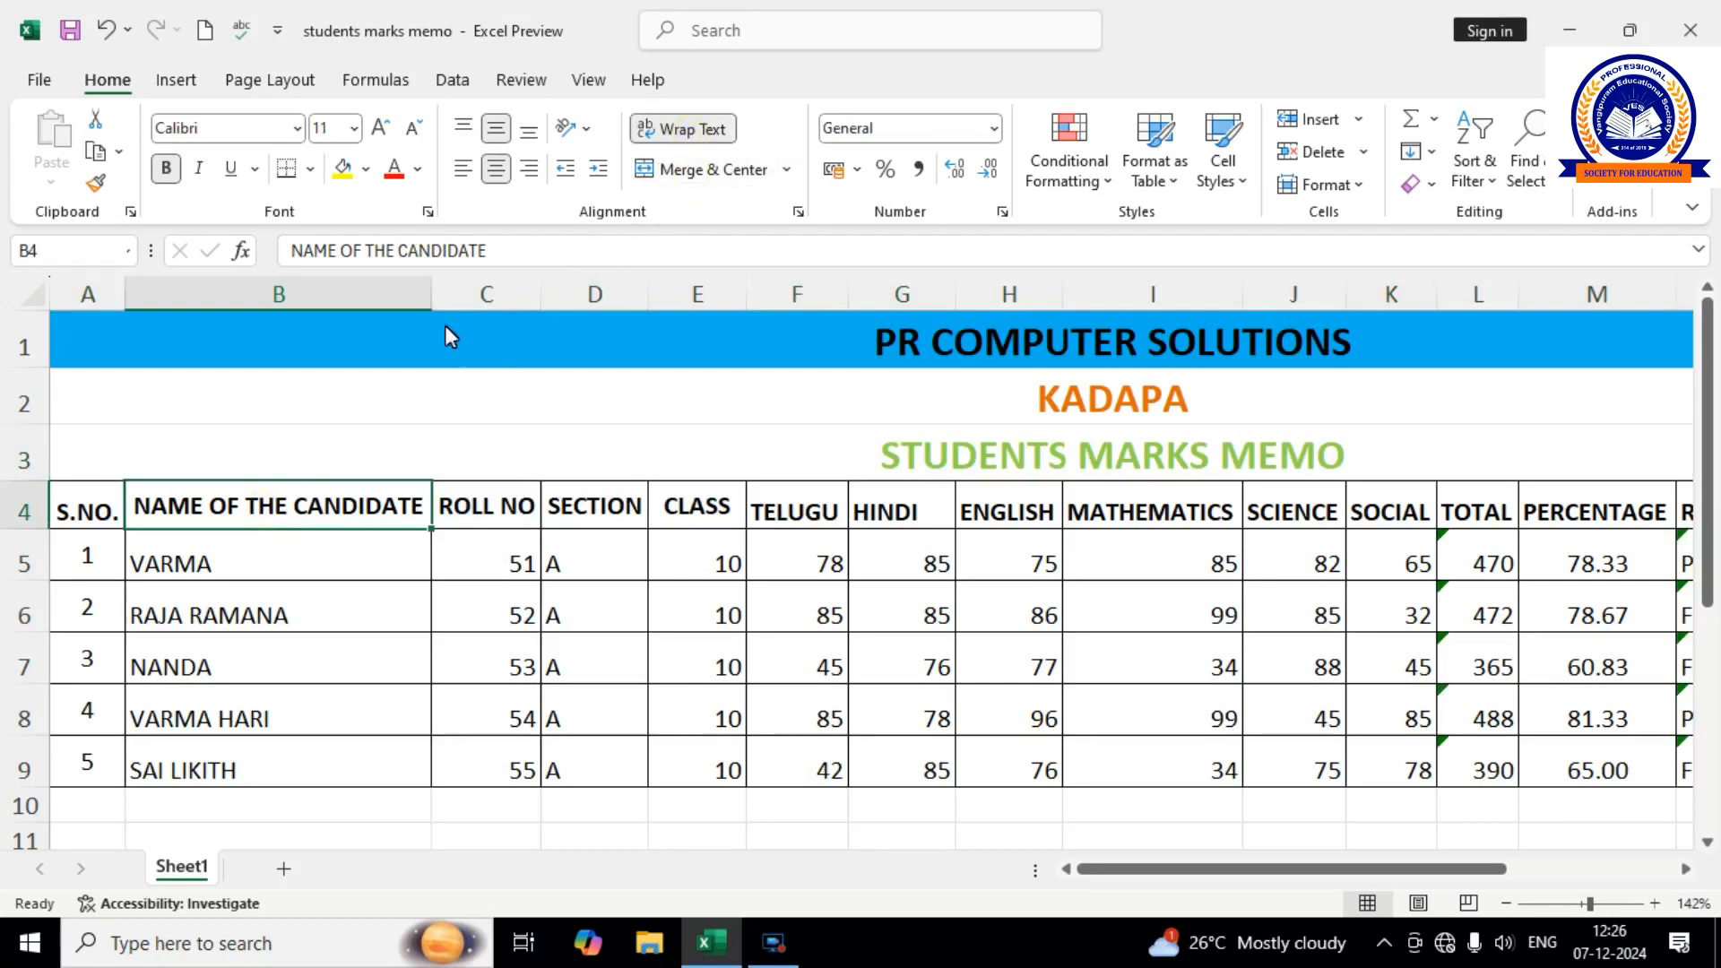
drag(431, 295, 356, 312)
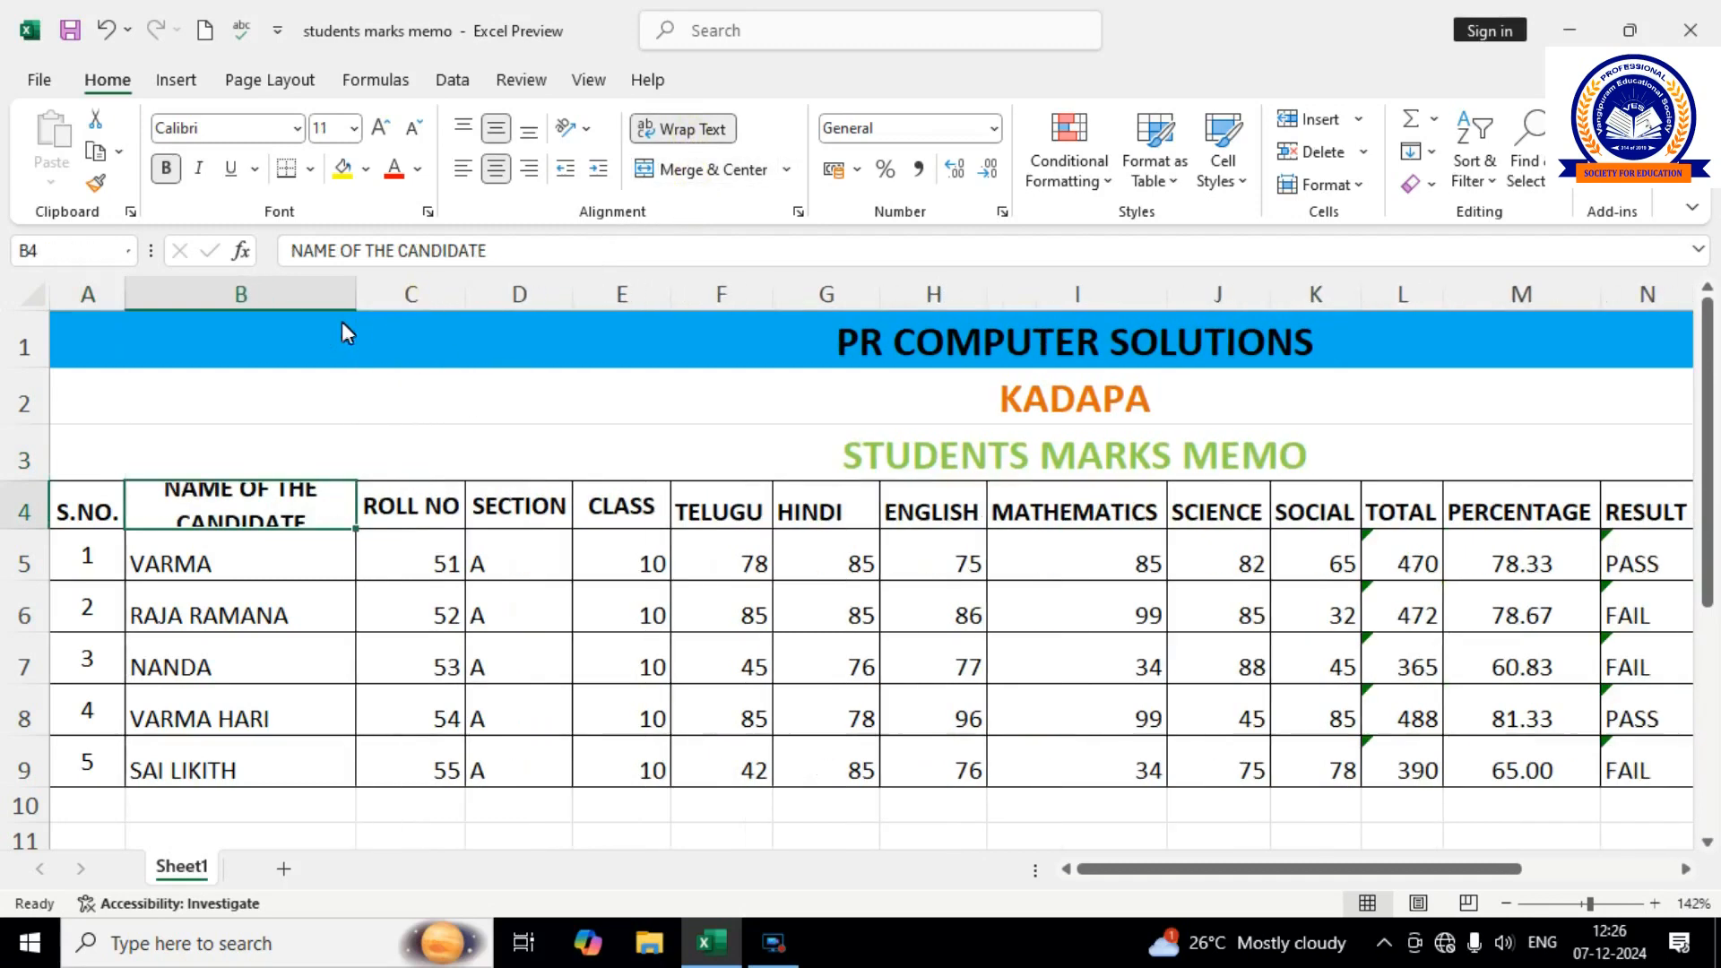
double_click(27, 531)
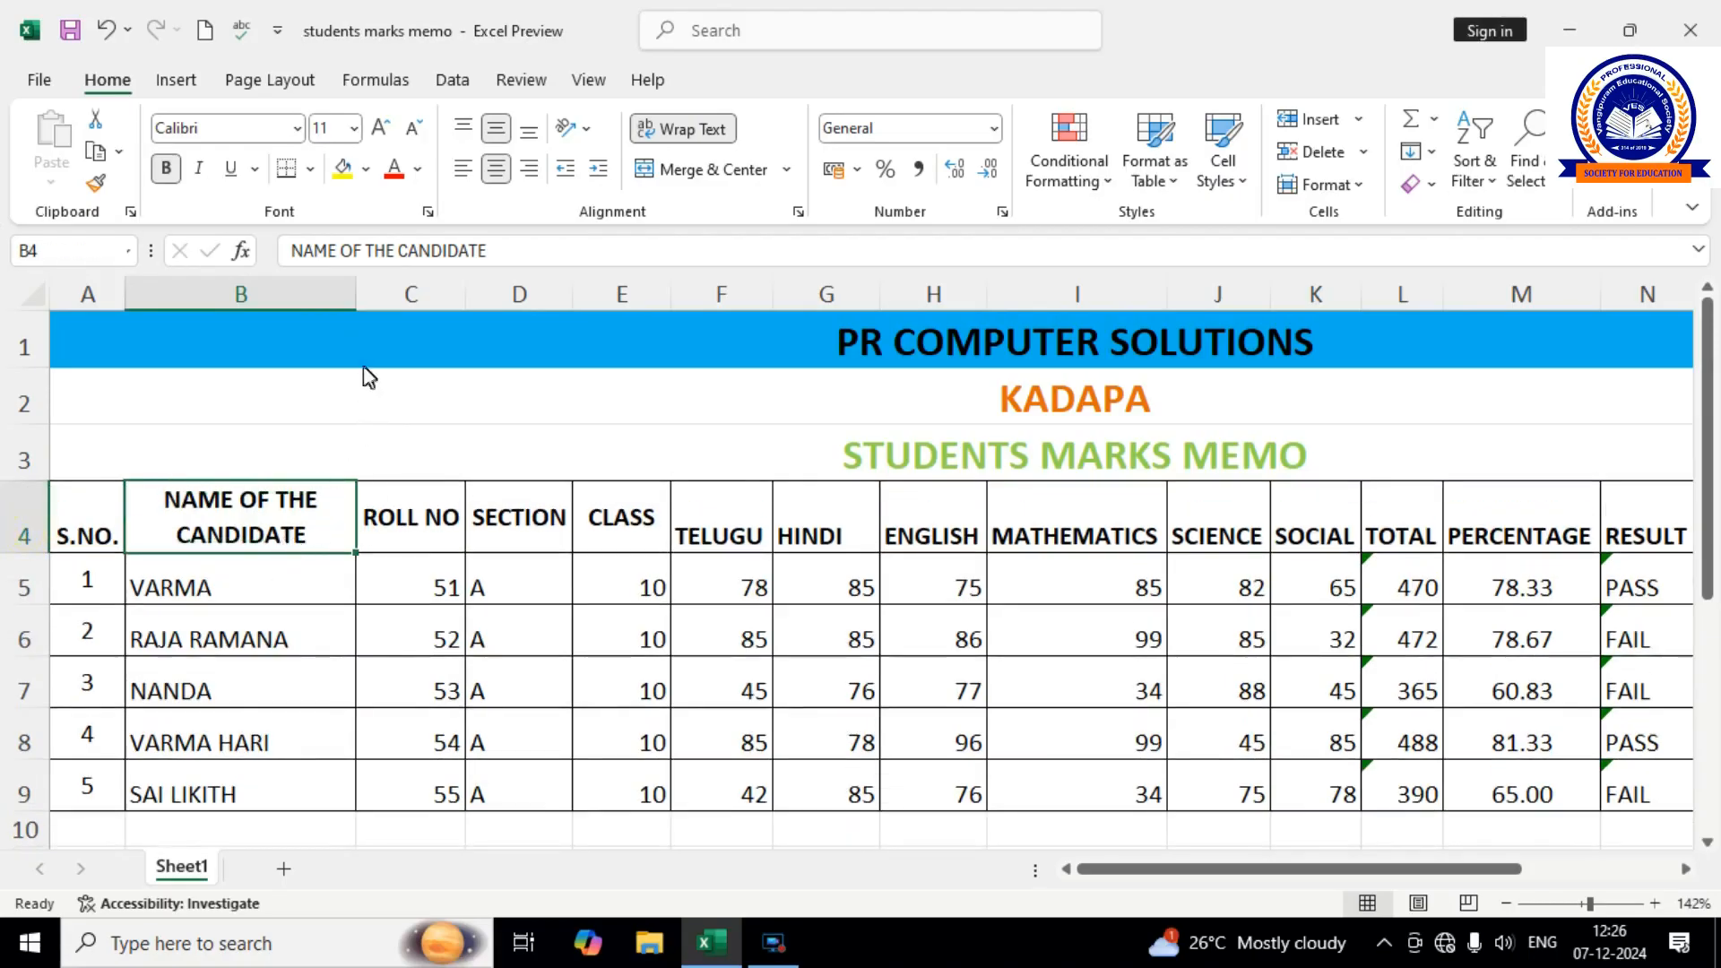
drag(356, 294, 315, 301)
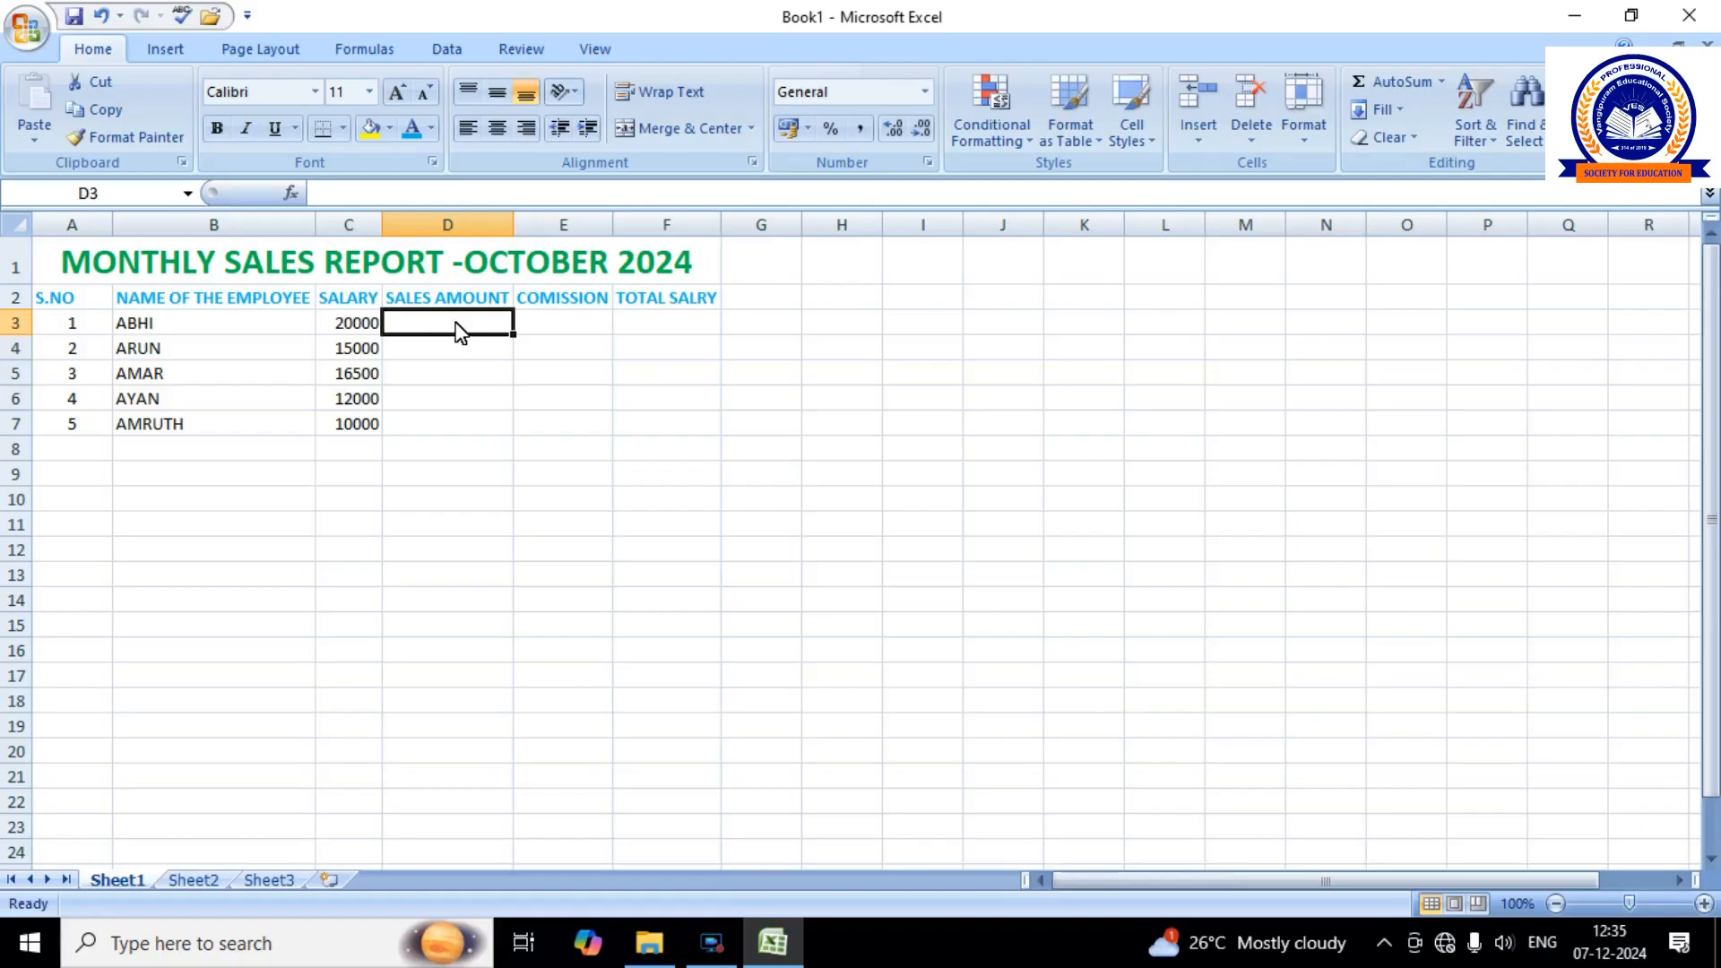
In the October 2024 monthly sales report, enter the first two employees' sales amounts: 50000 in D3 and 25000 in D4.
text(50000)
click(466, 354)
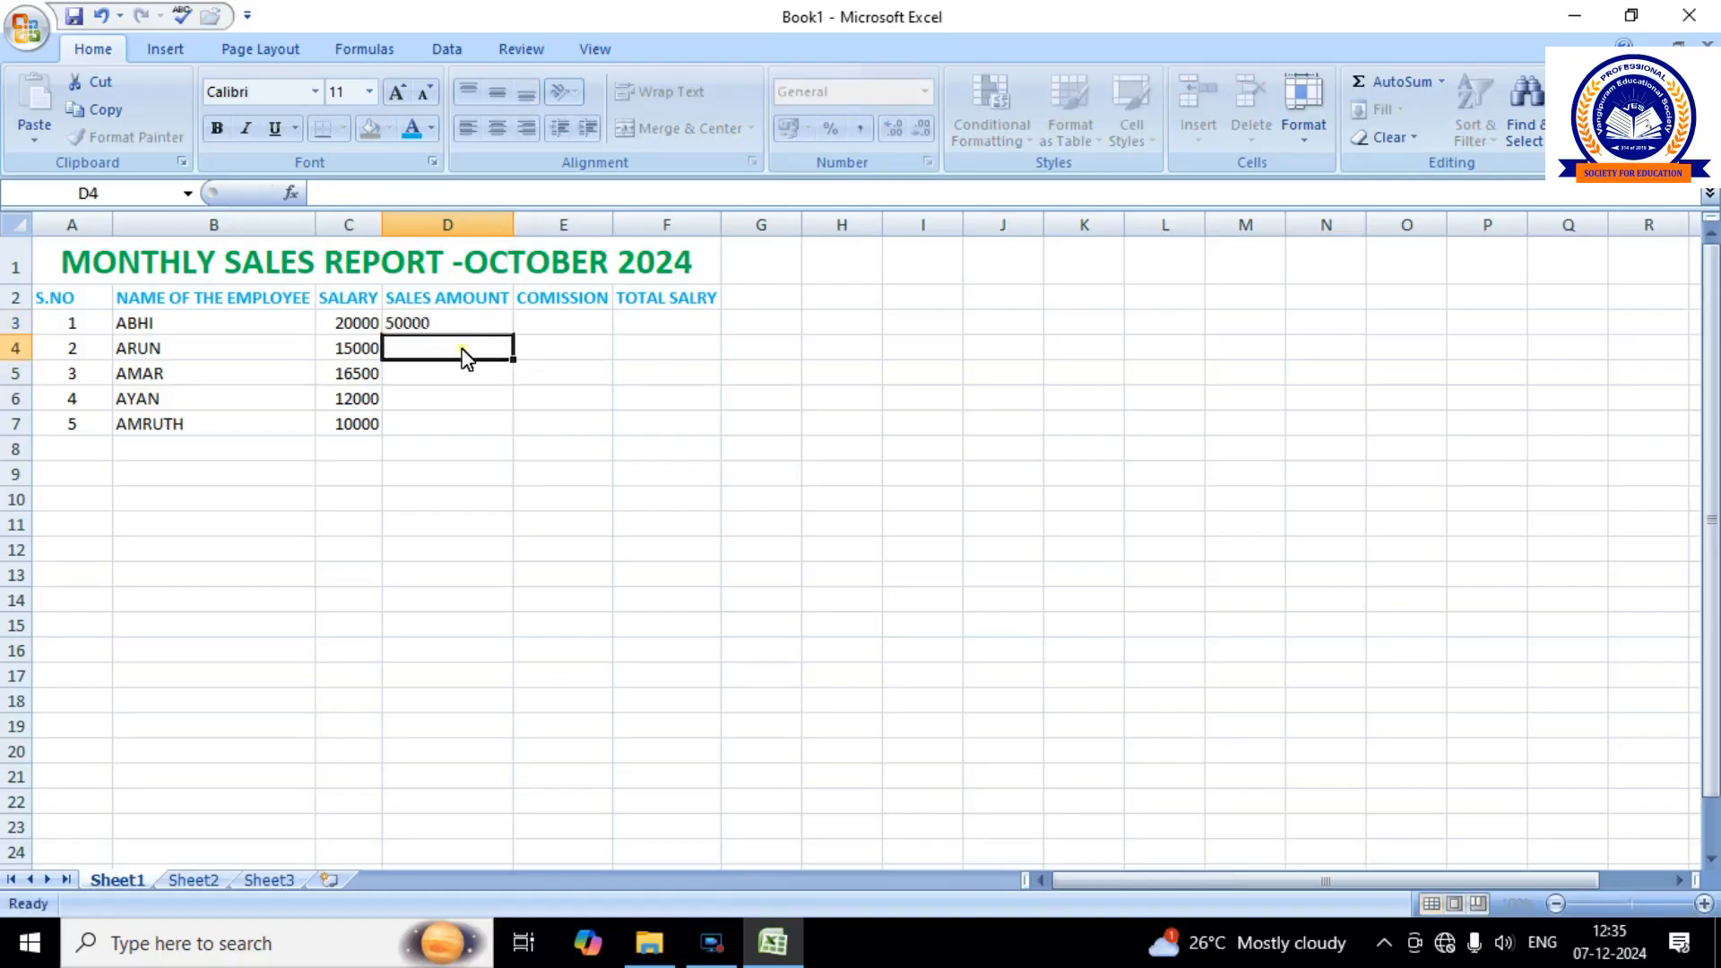
text(25000)
key(Return)
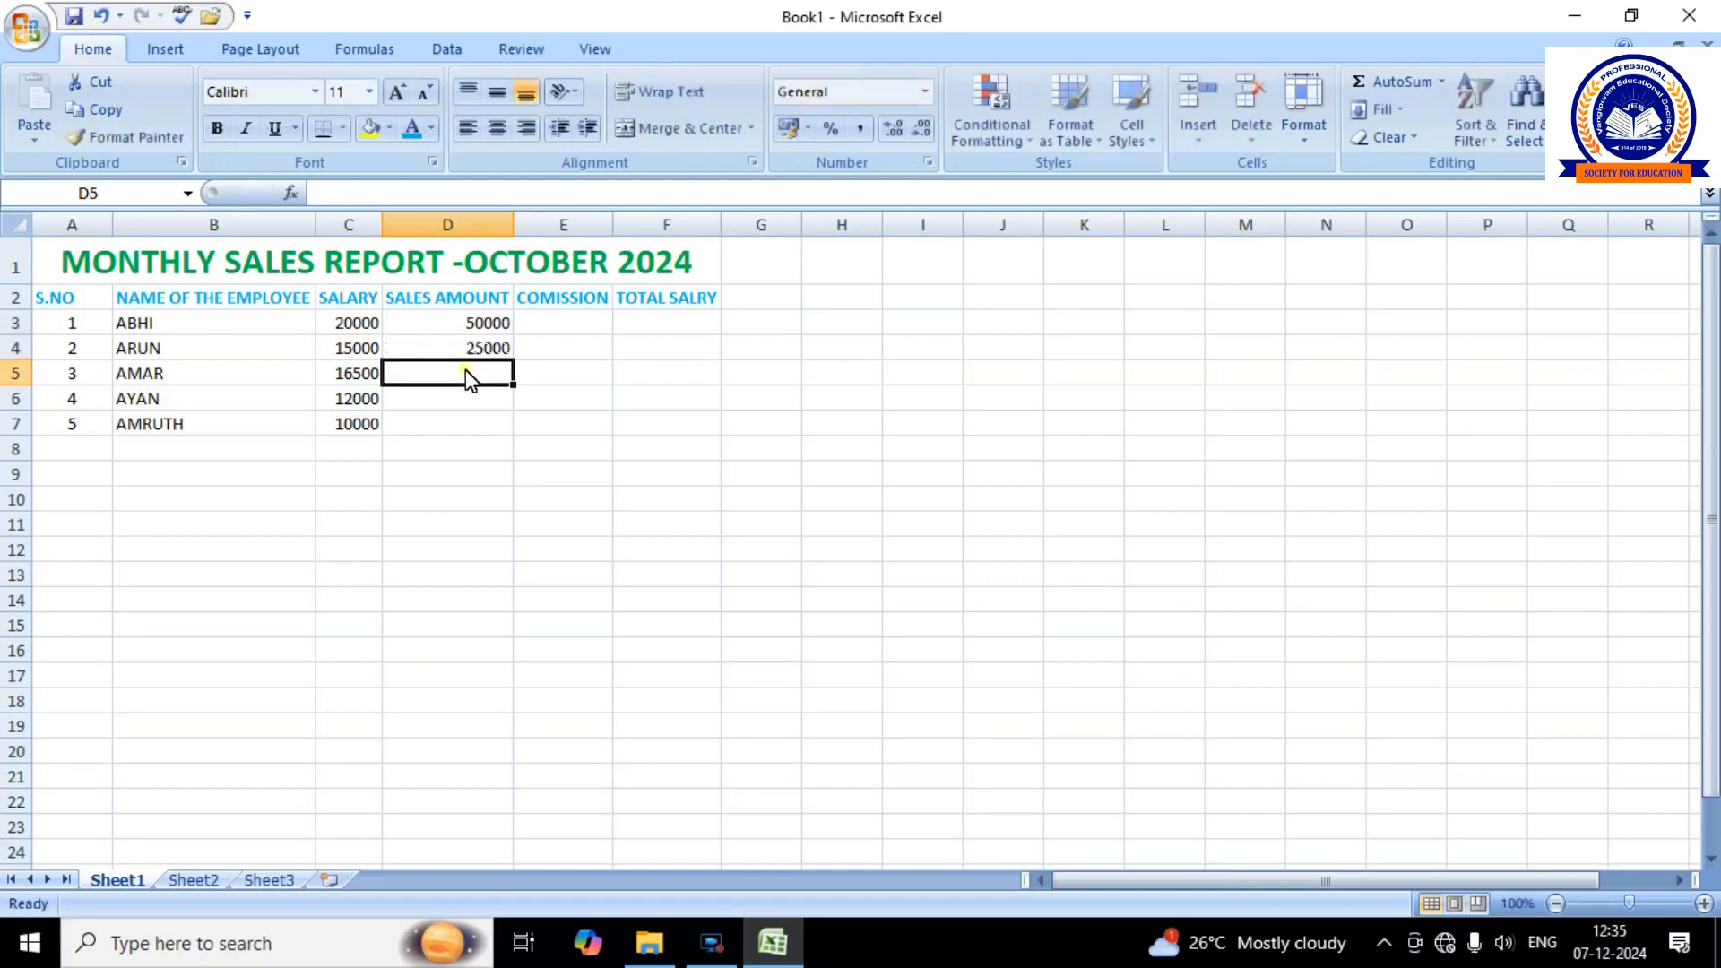
Enter the sales amounts 30000, 45000 and 80000 for the third to fifth employees in D5:D7.
text(30000)
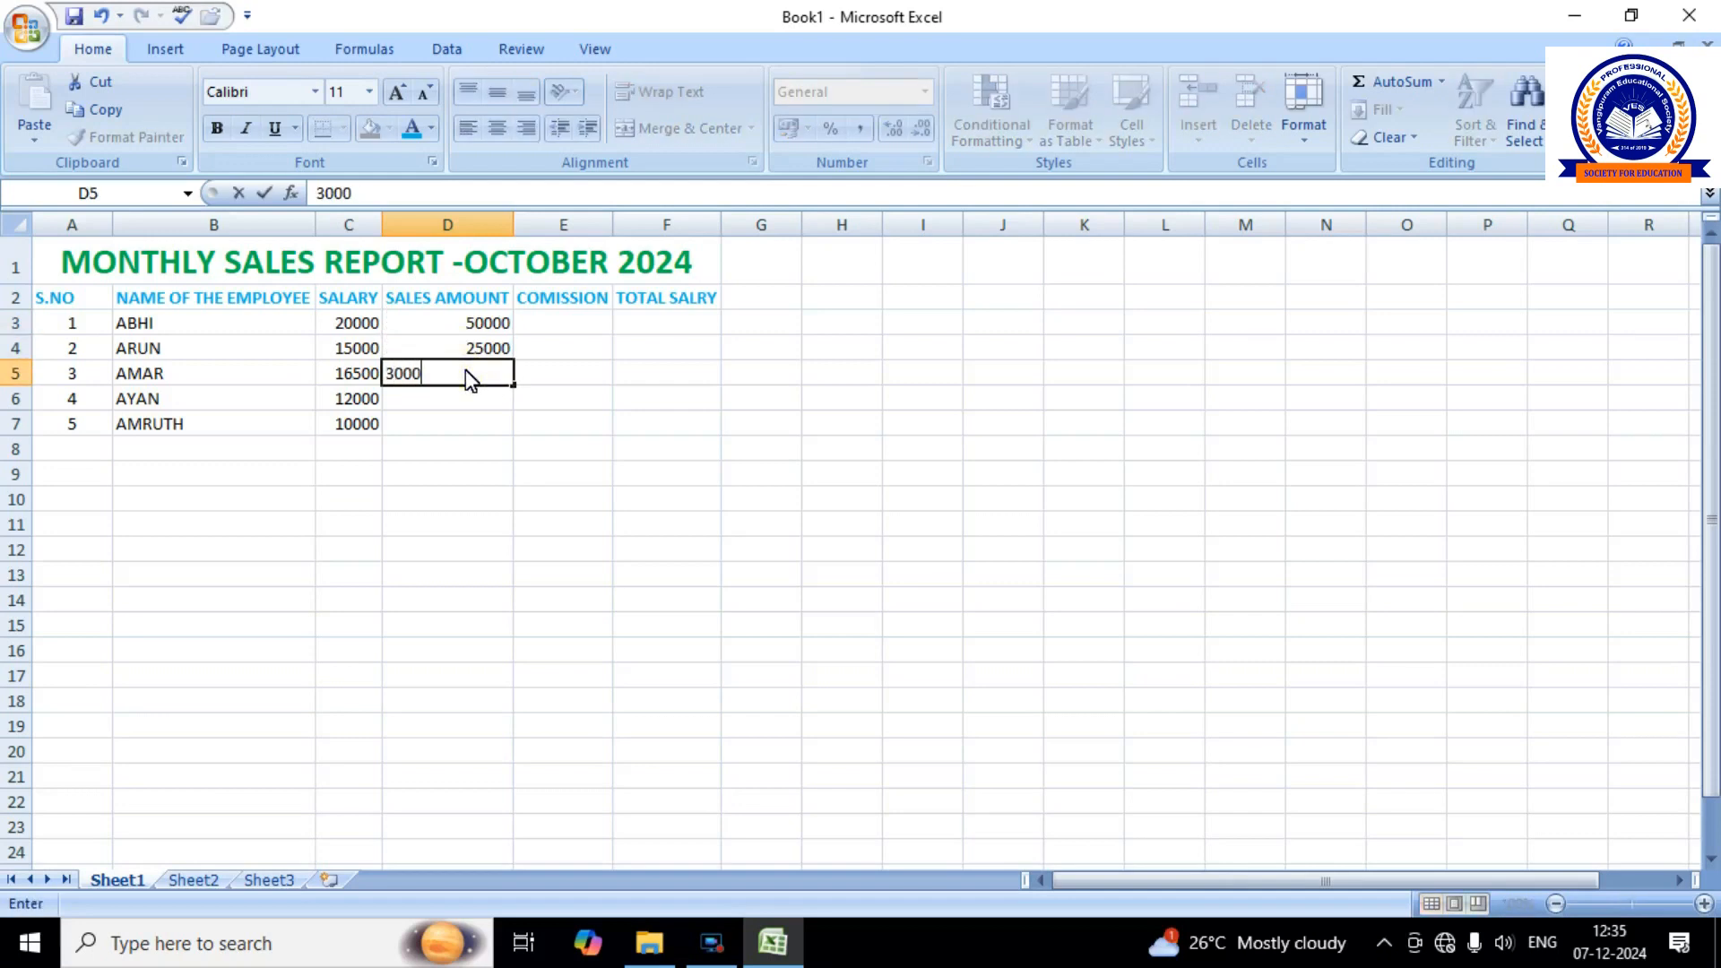
key(Return)
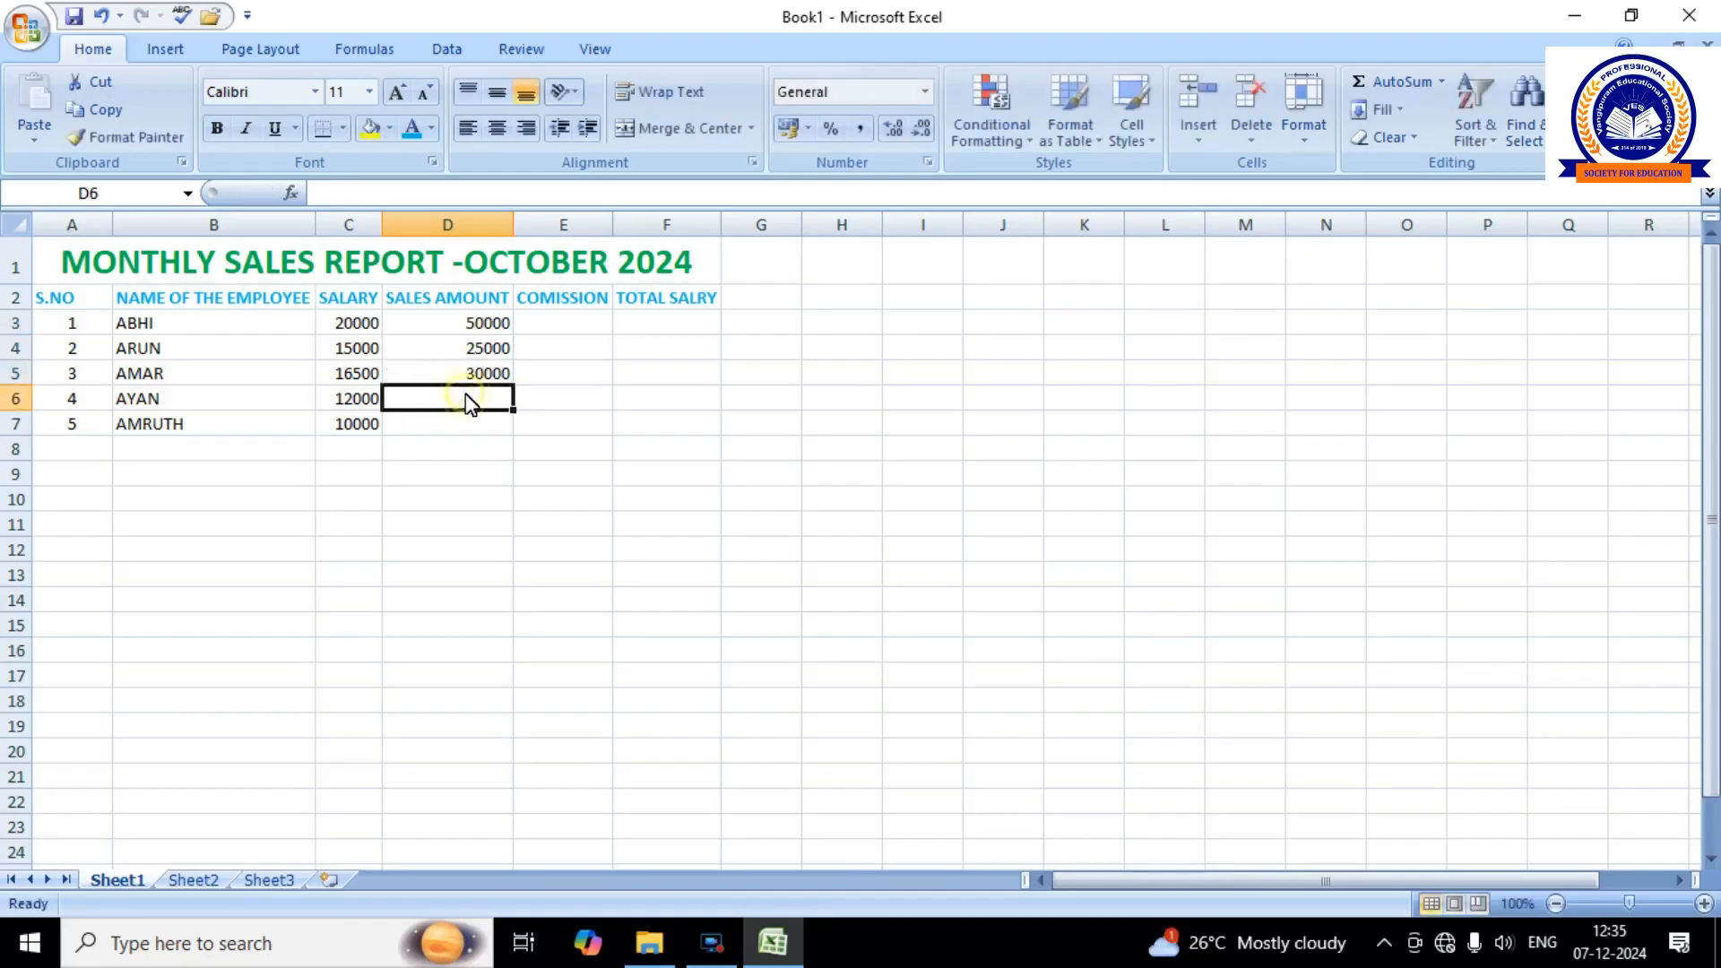
text(45000)
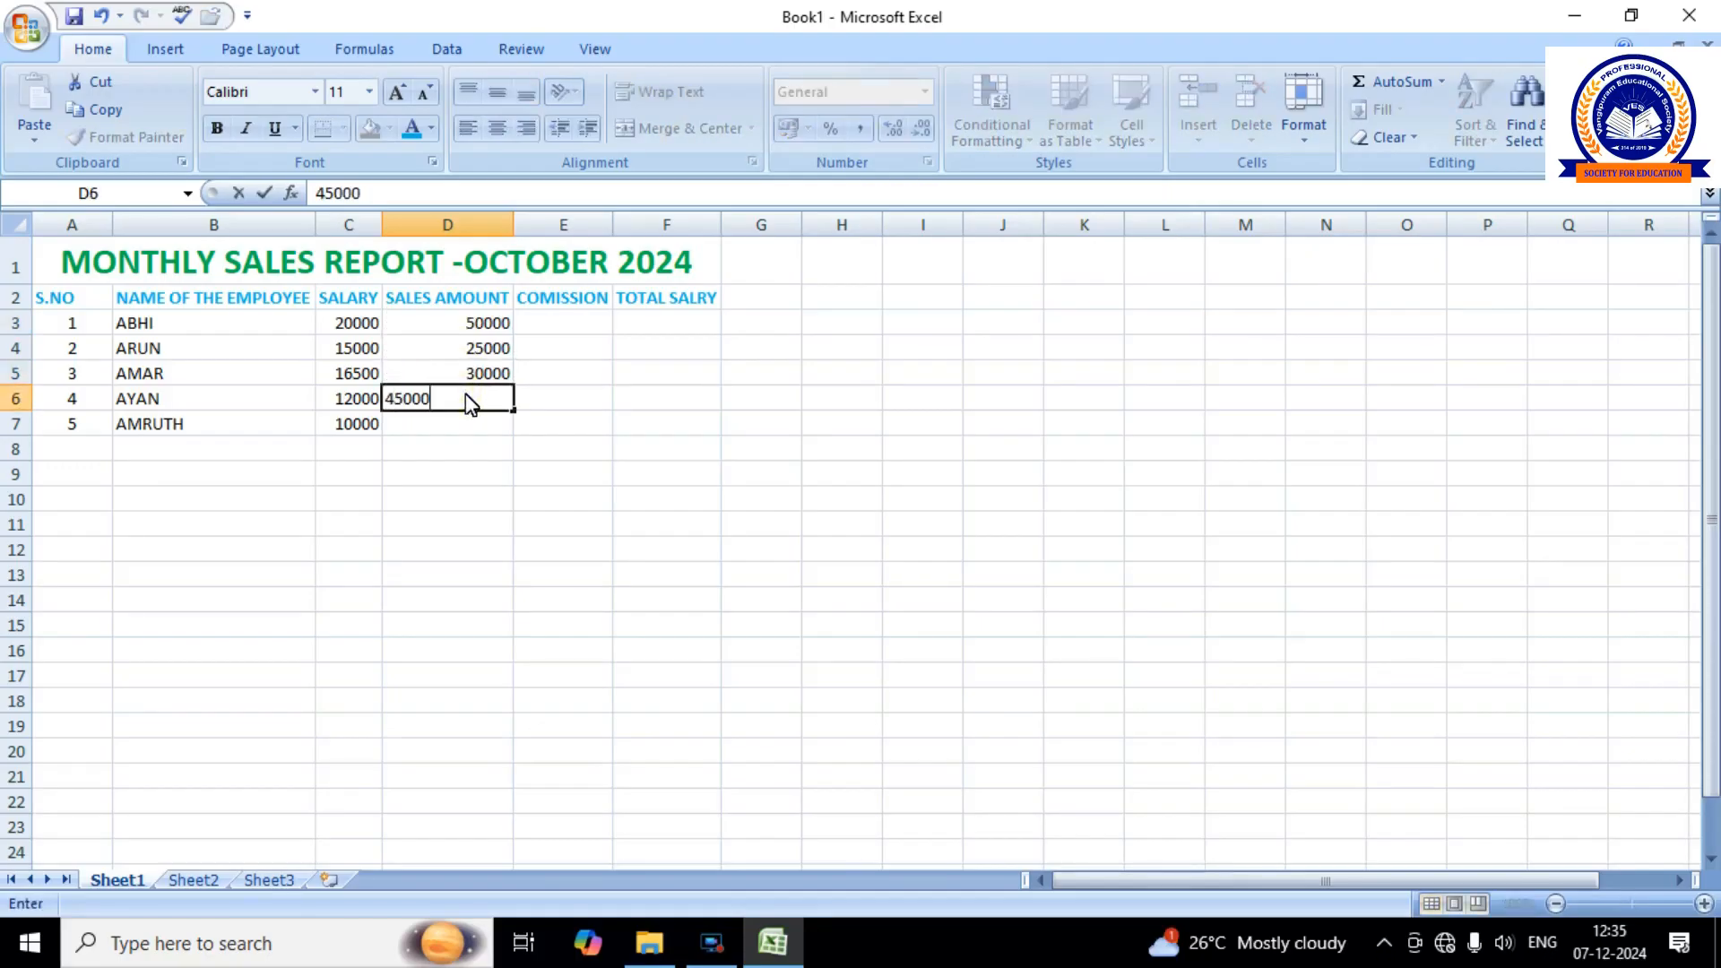
key(Return)
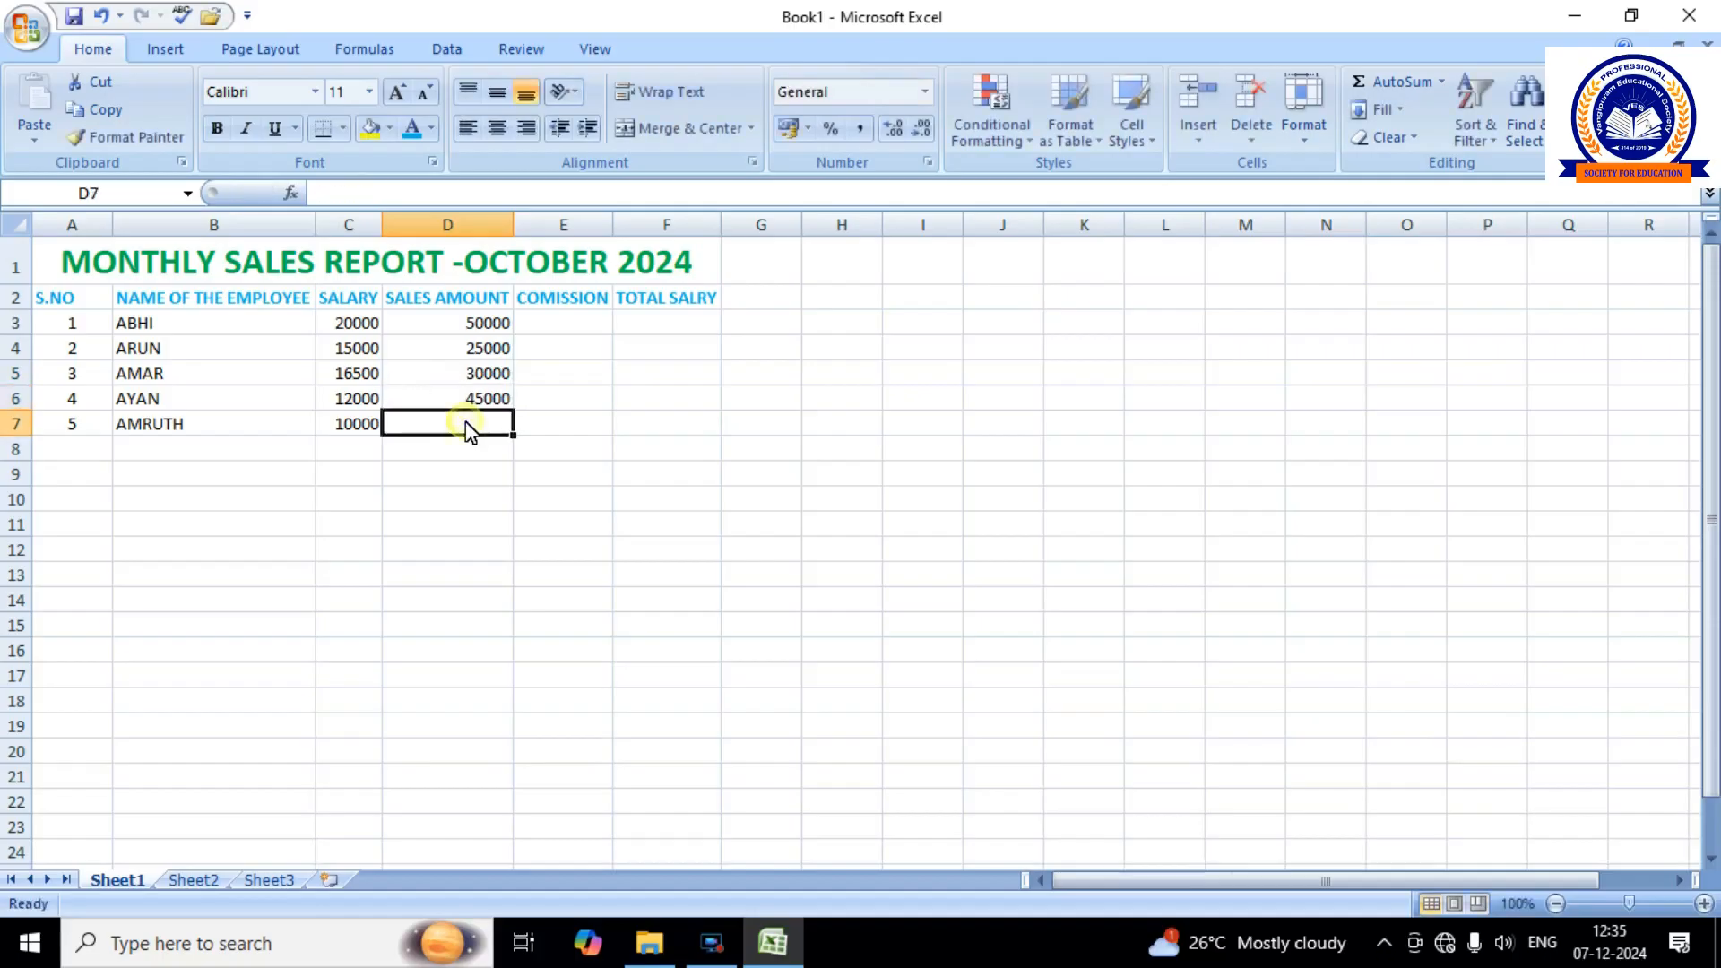
text(80000)
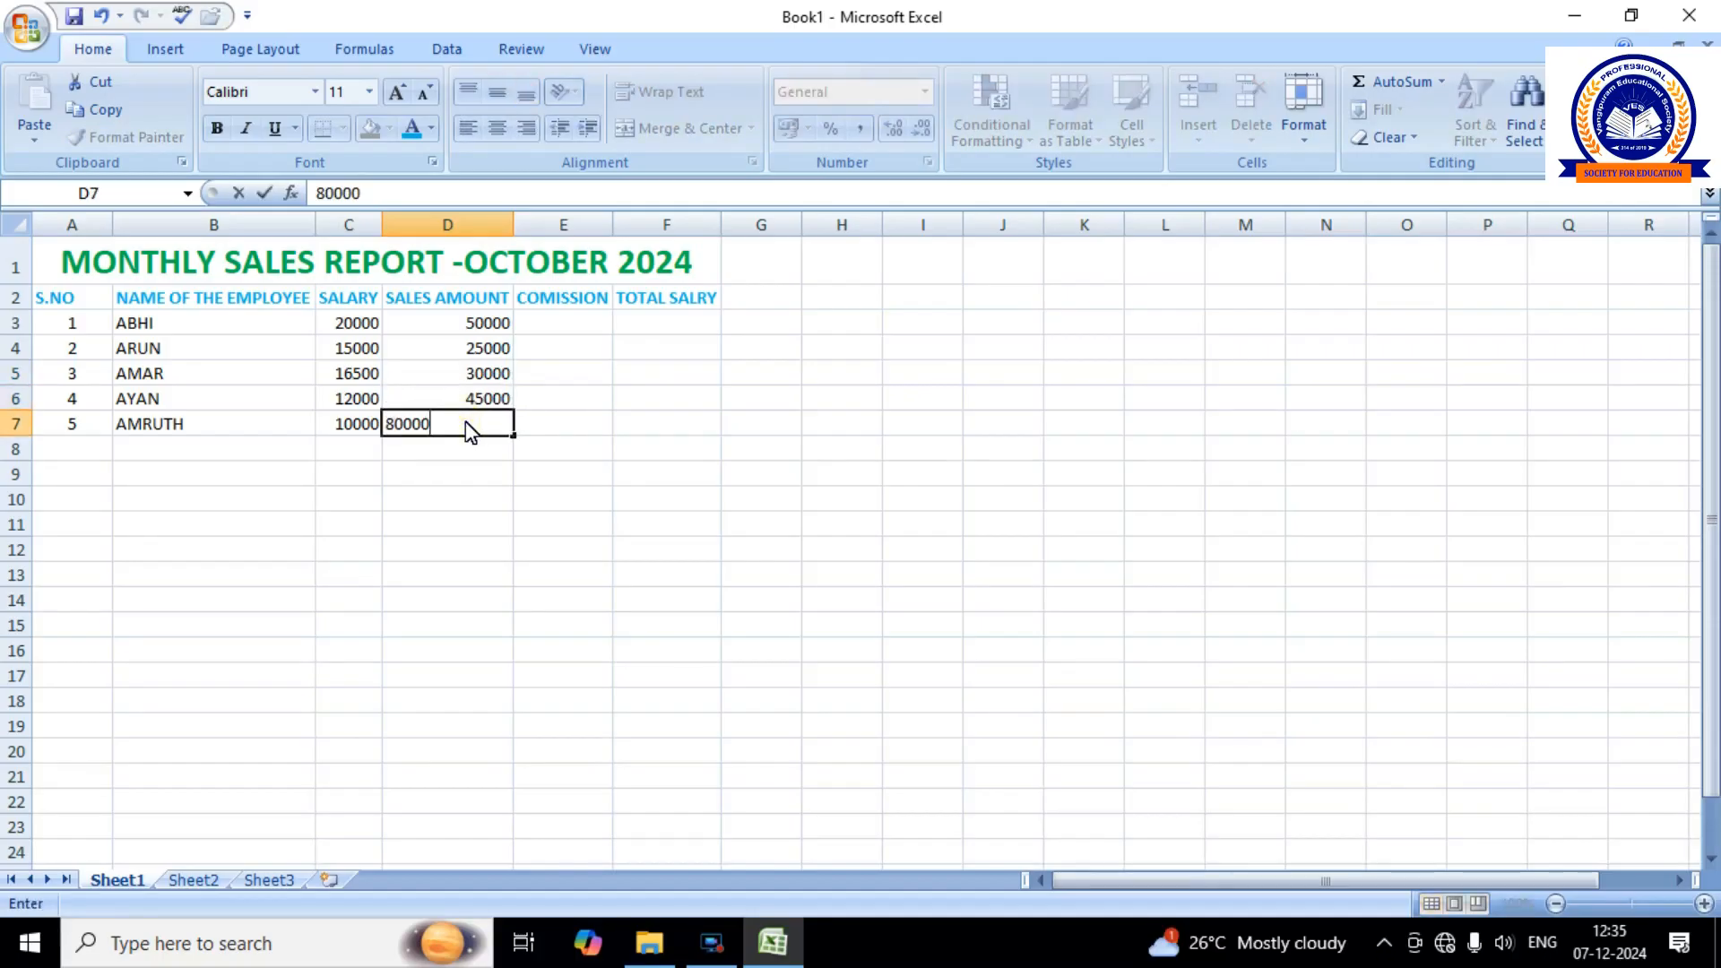
Calculate each employee's commission with the formula =D3*3% in E3 and fill it down to E7.
click(577, 332)
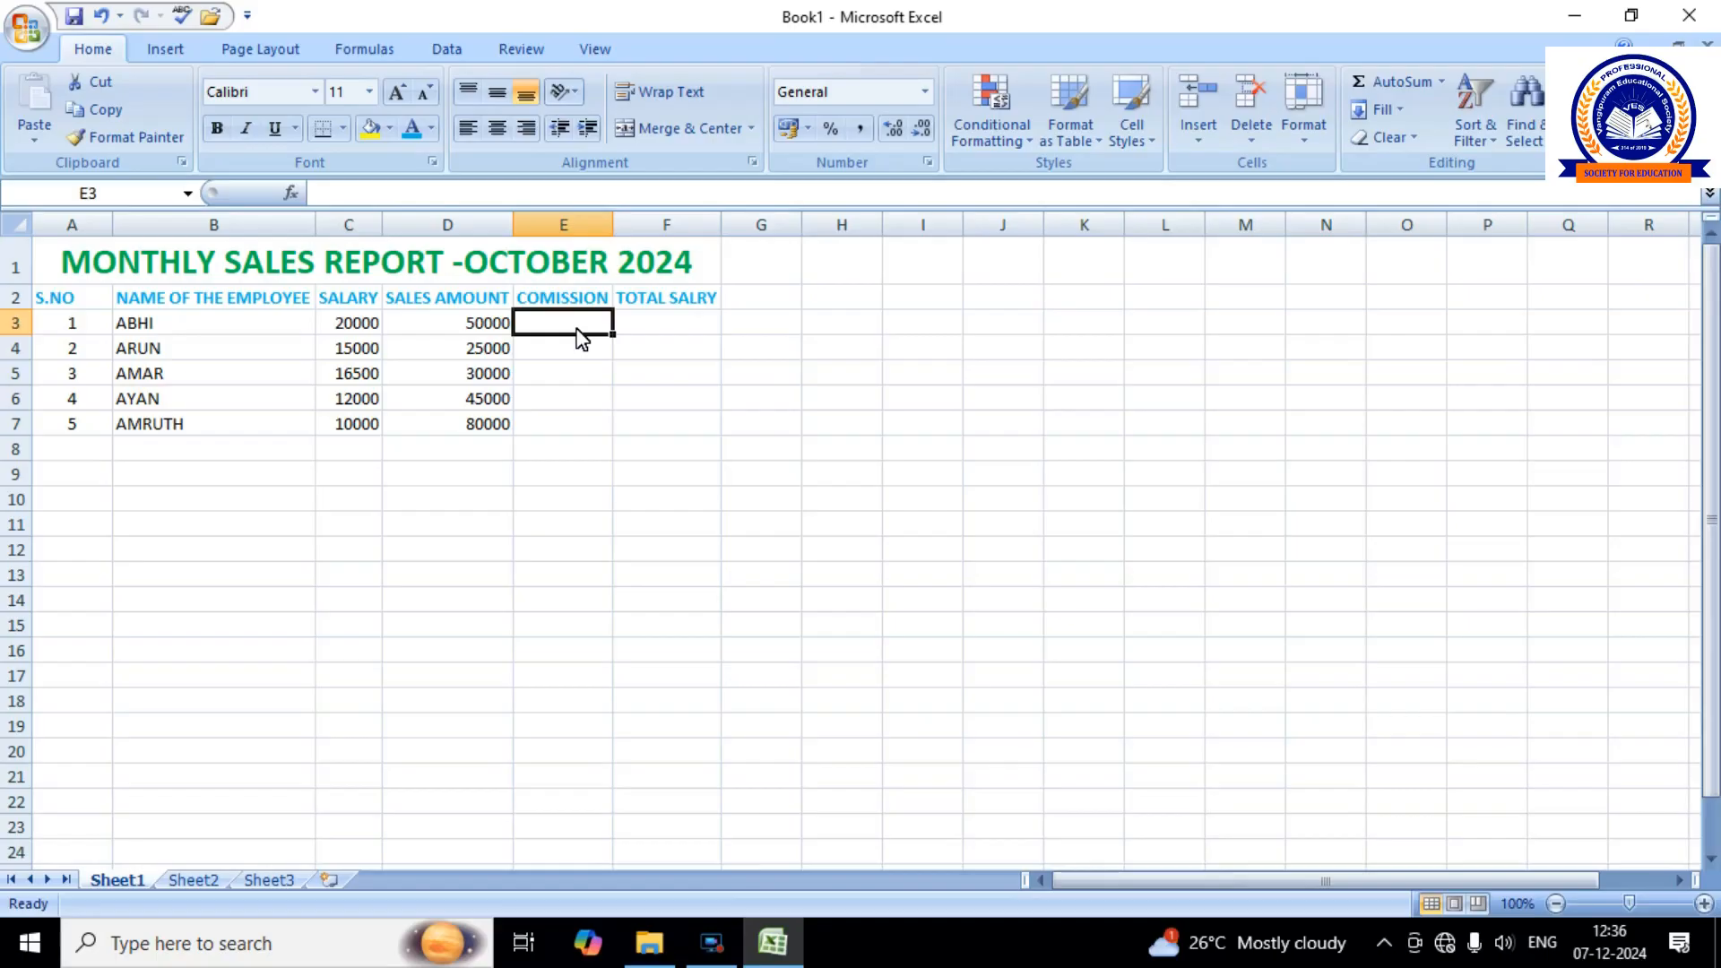
text(=)
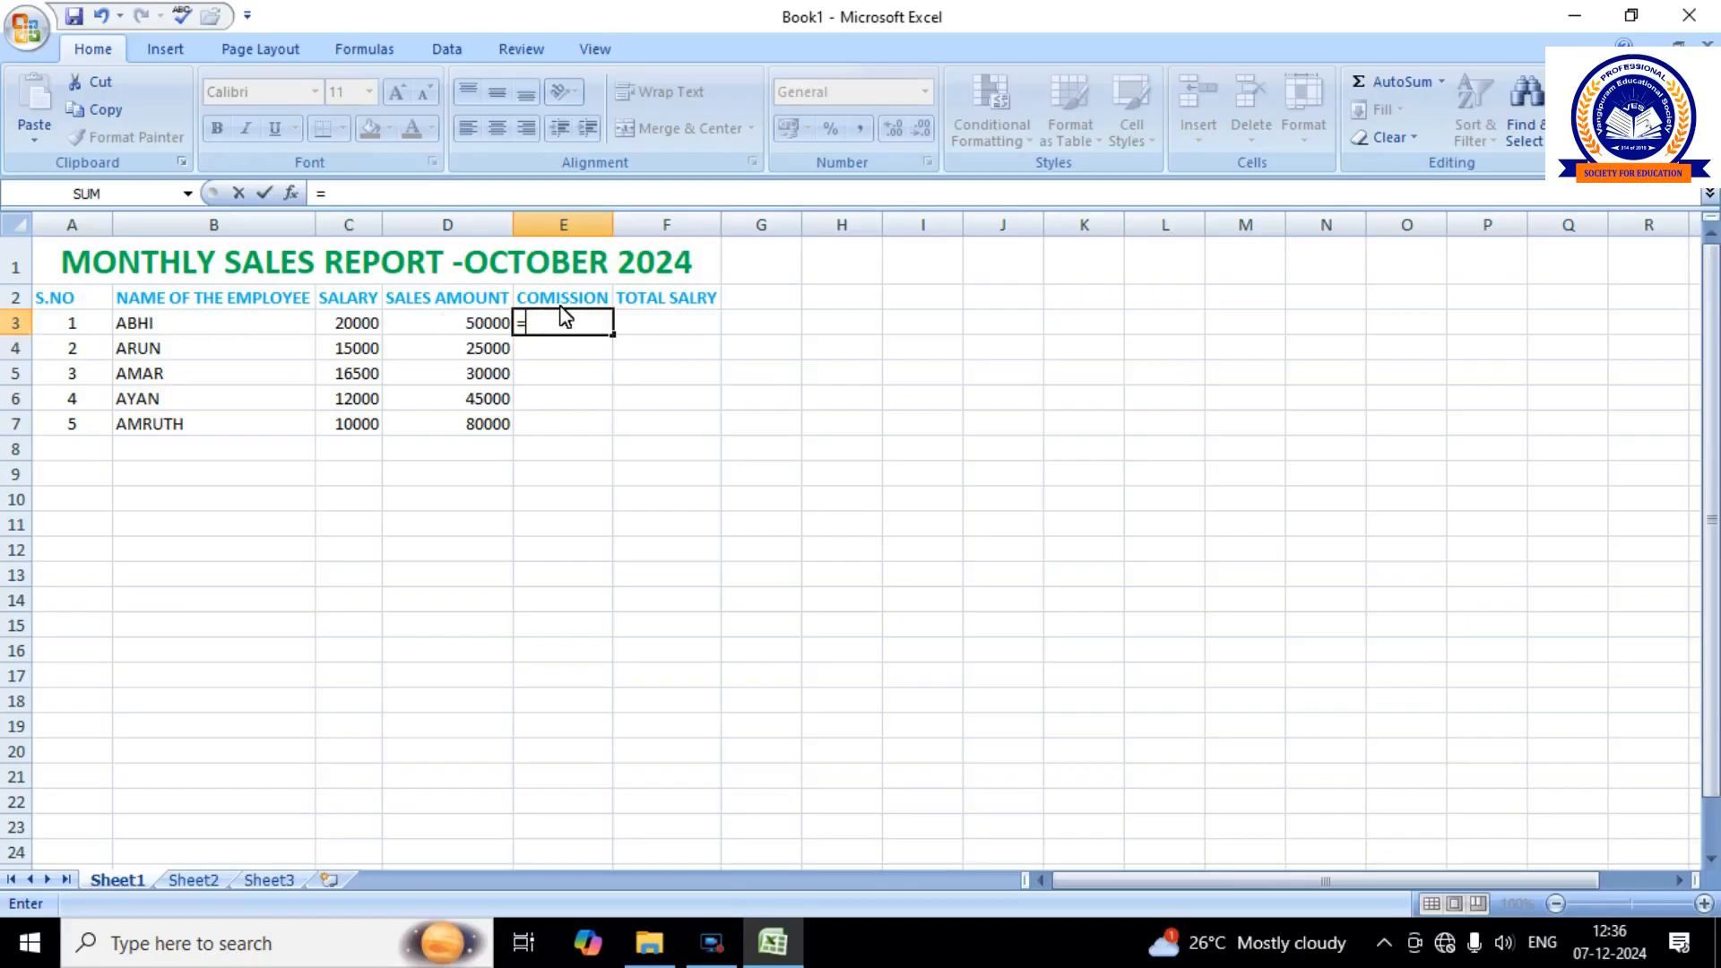
text(D3)
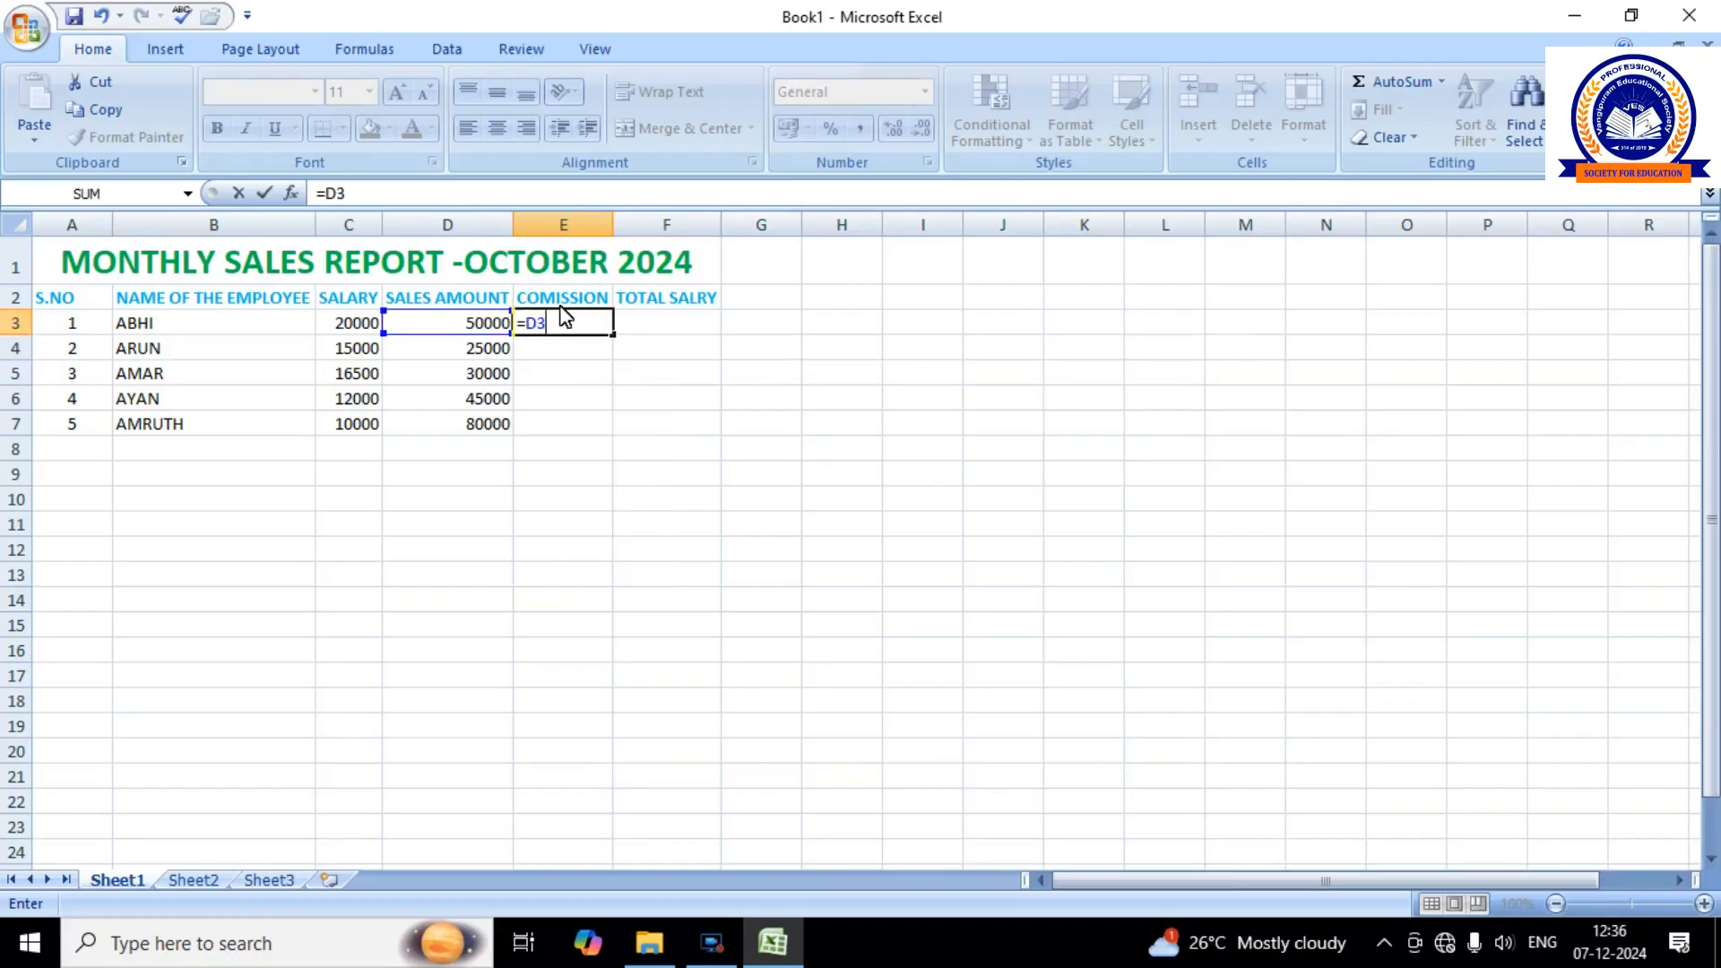
text(*3%)
key(Return)
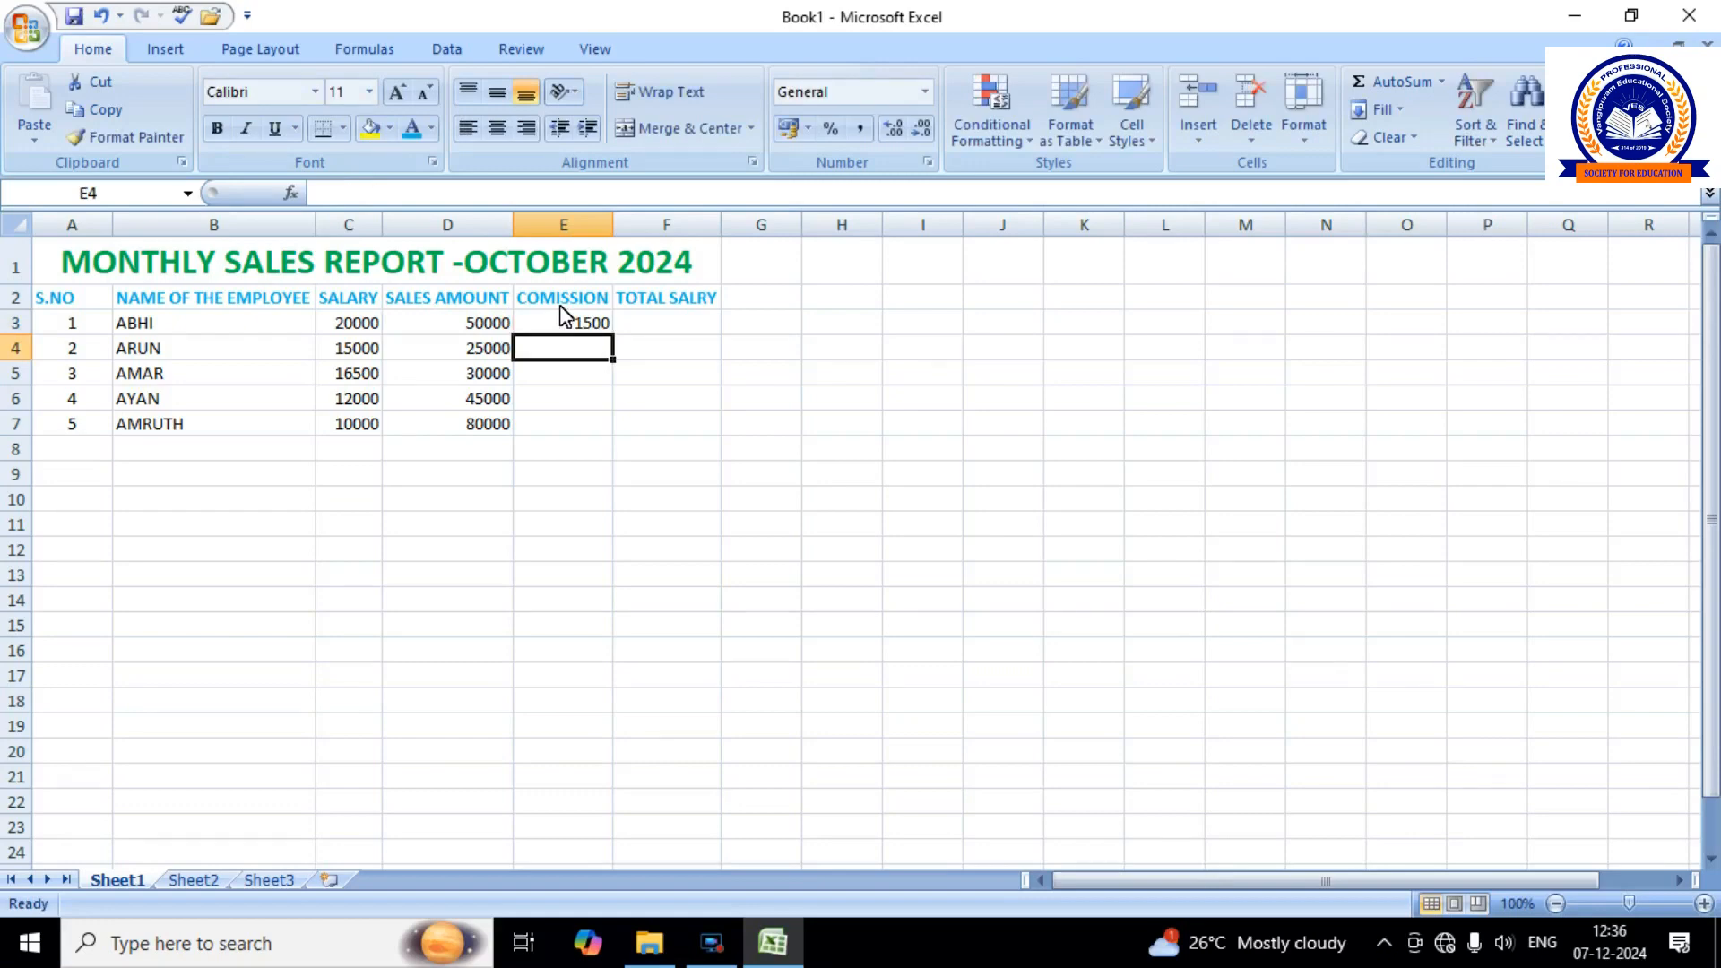
click(565, 324)
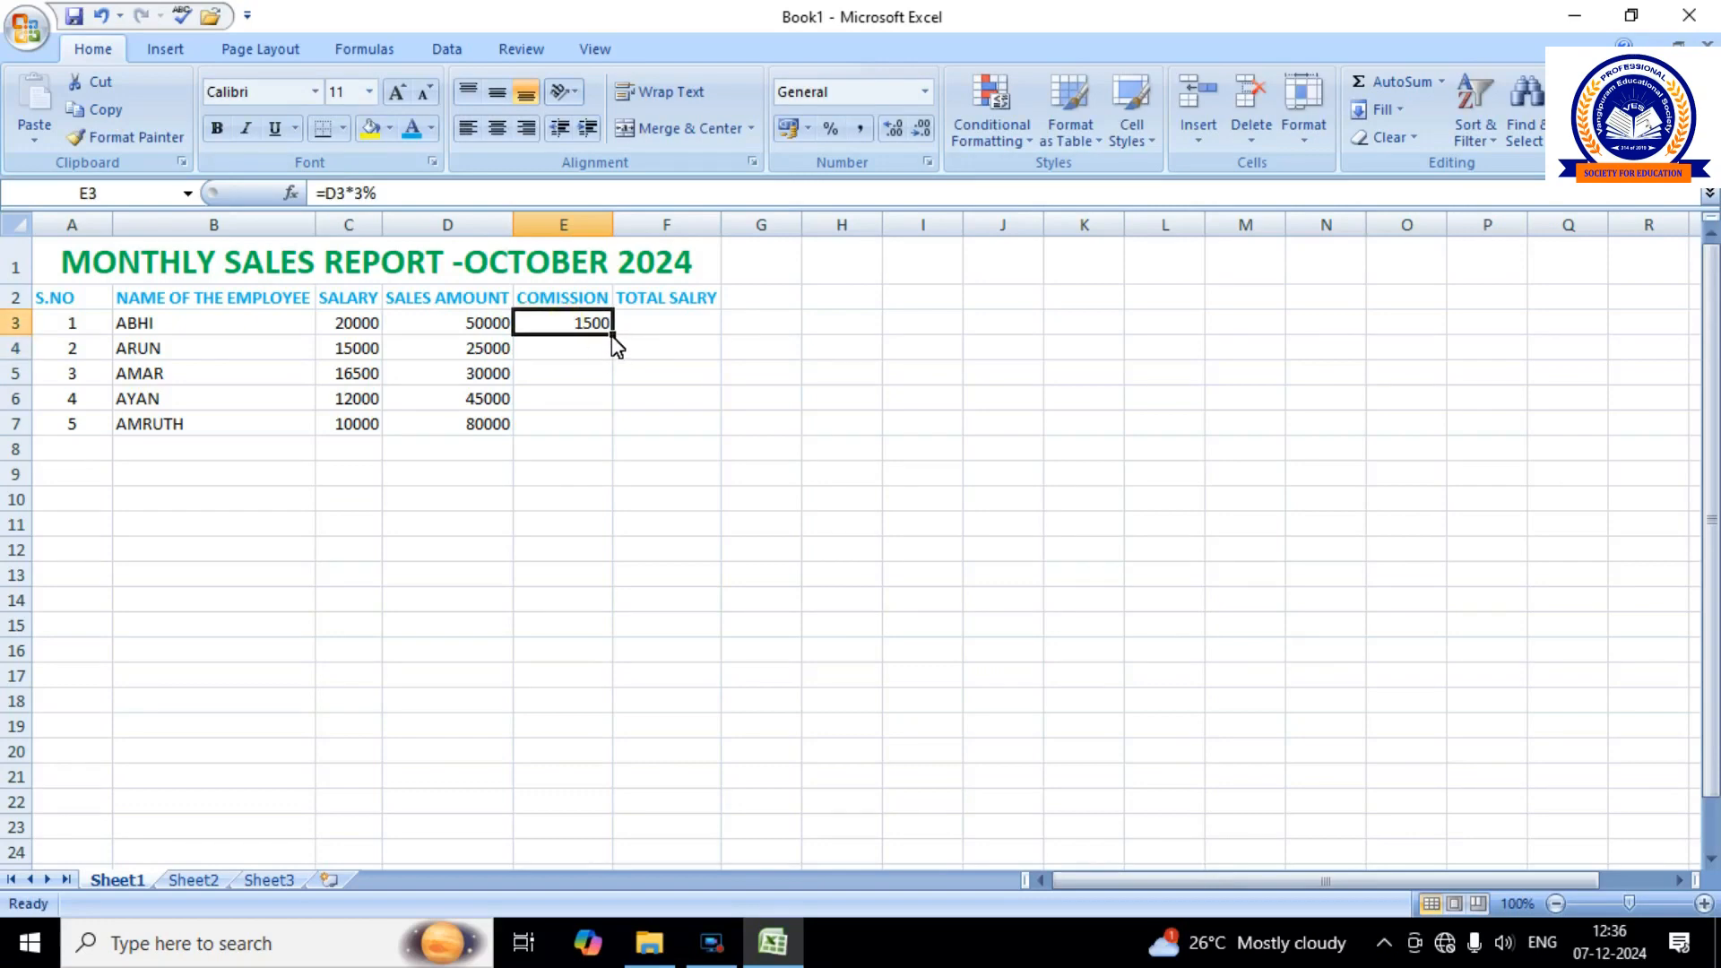
drag(612, 337, 613, 443)
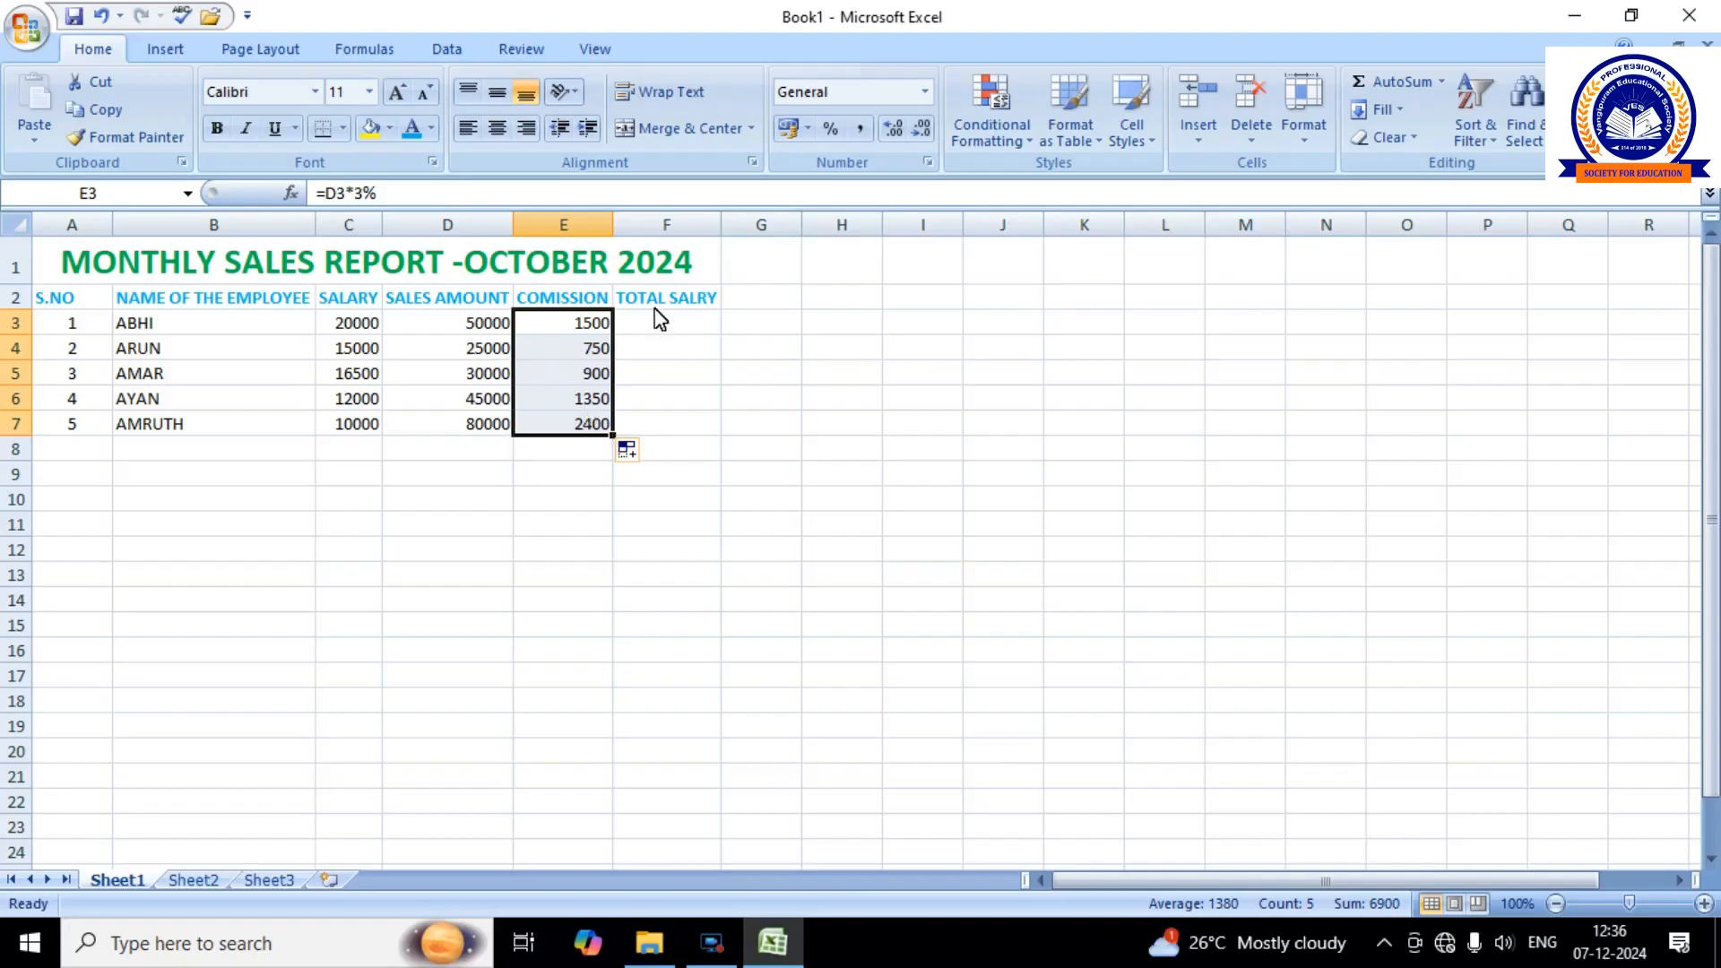
Correct the misspelled heading in F2 to TOTAL SALARY.
double_click(700, 305)
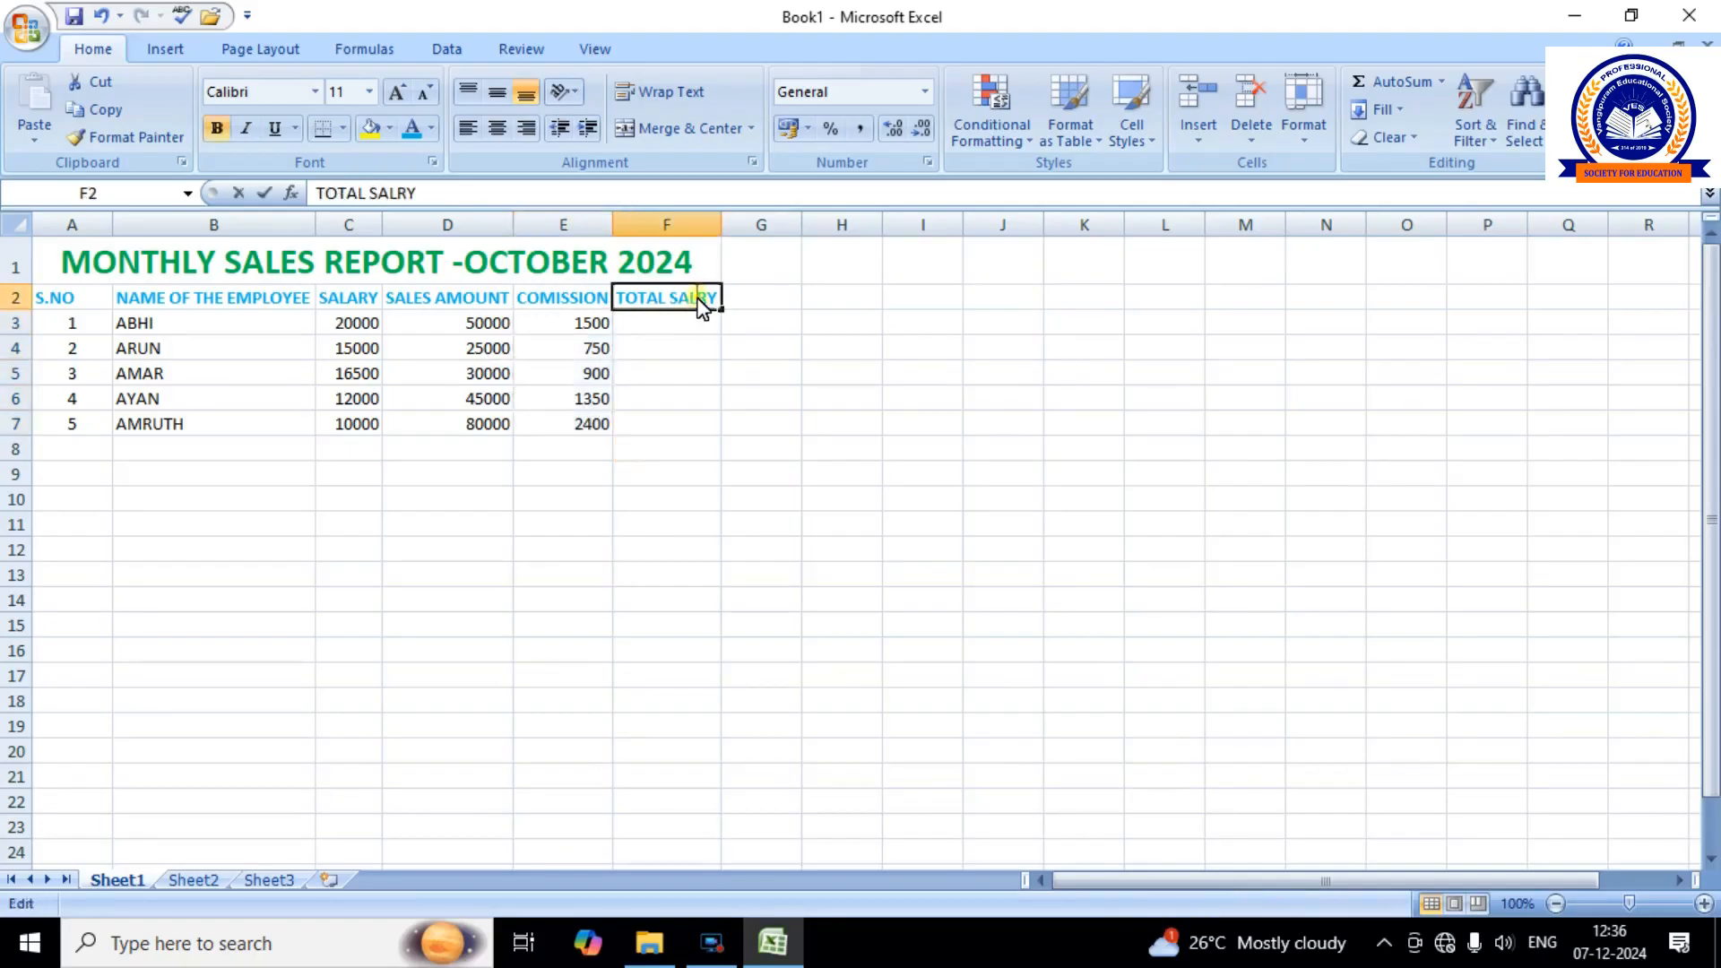
text(A)
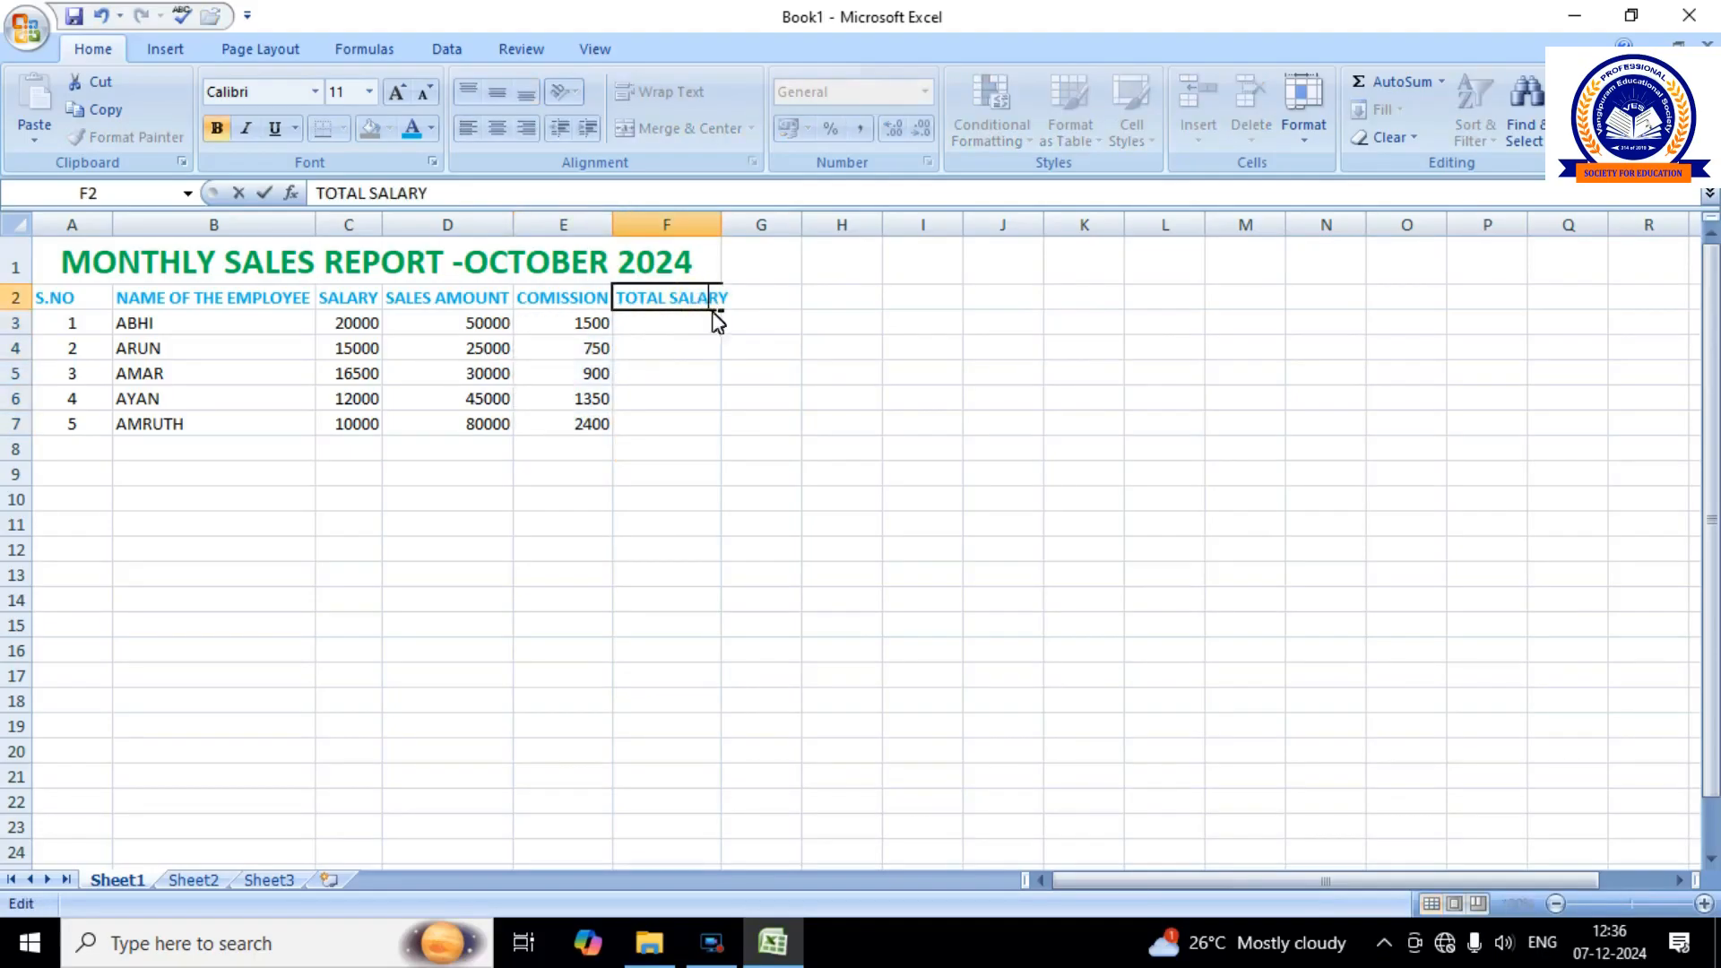
key(Return)
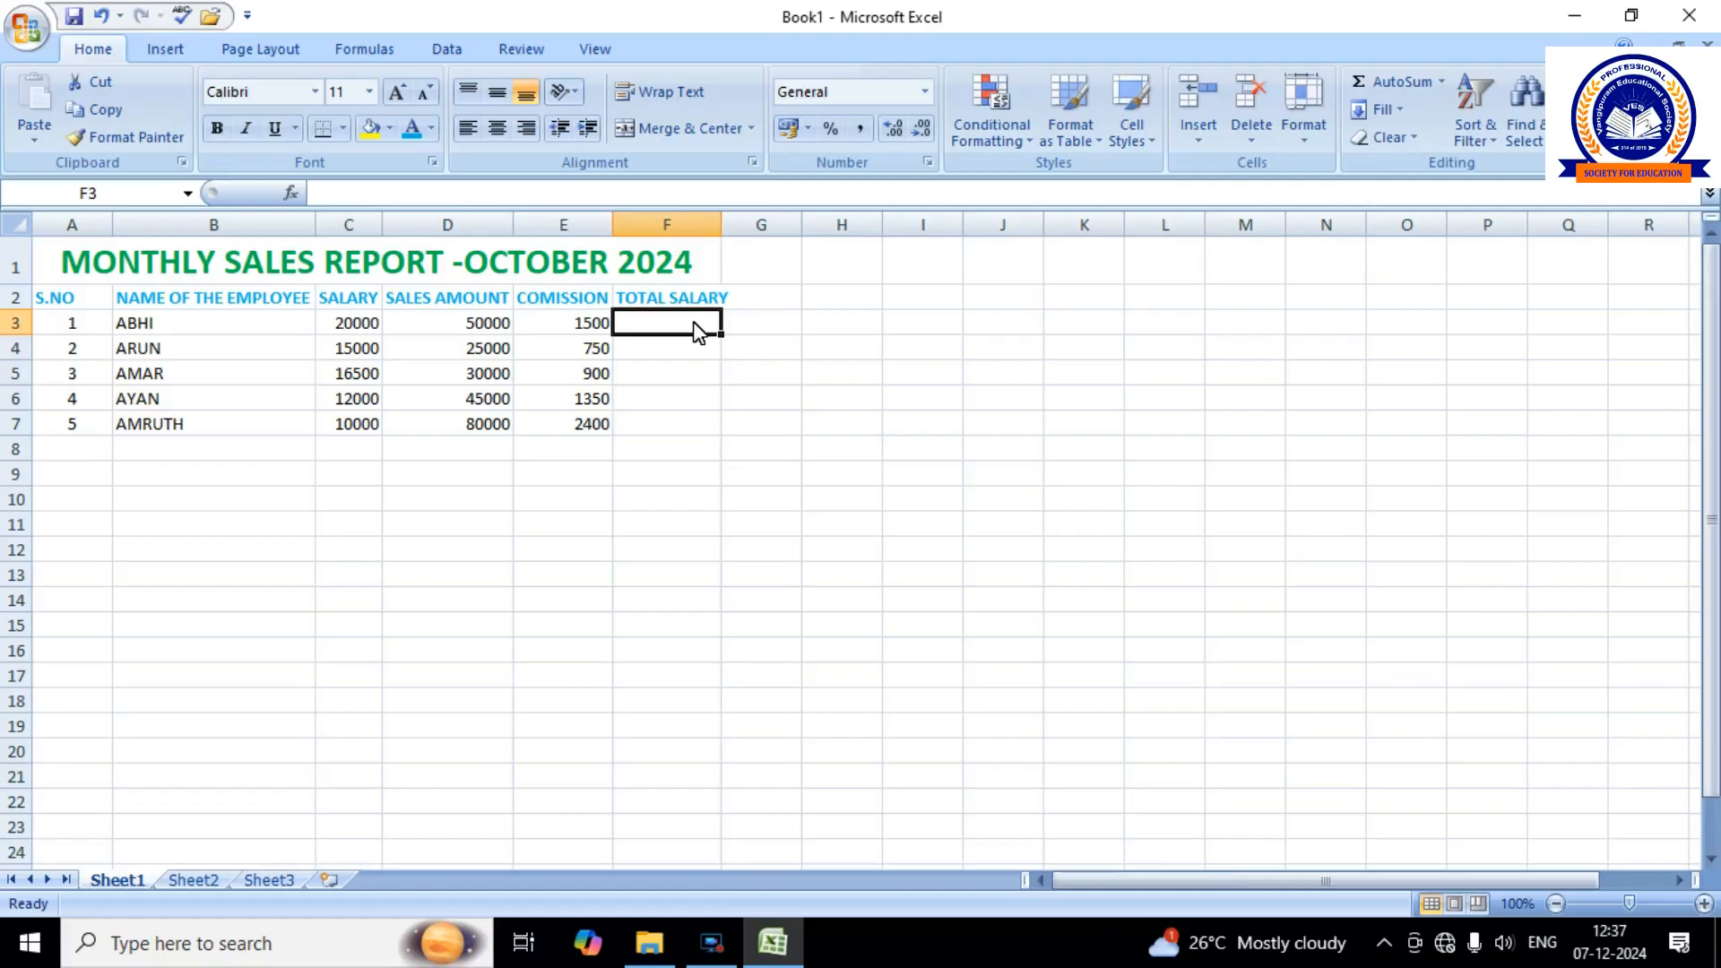
drag(372, 329, 374, 407)
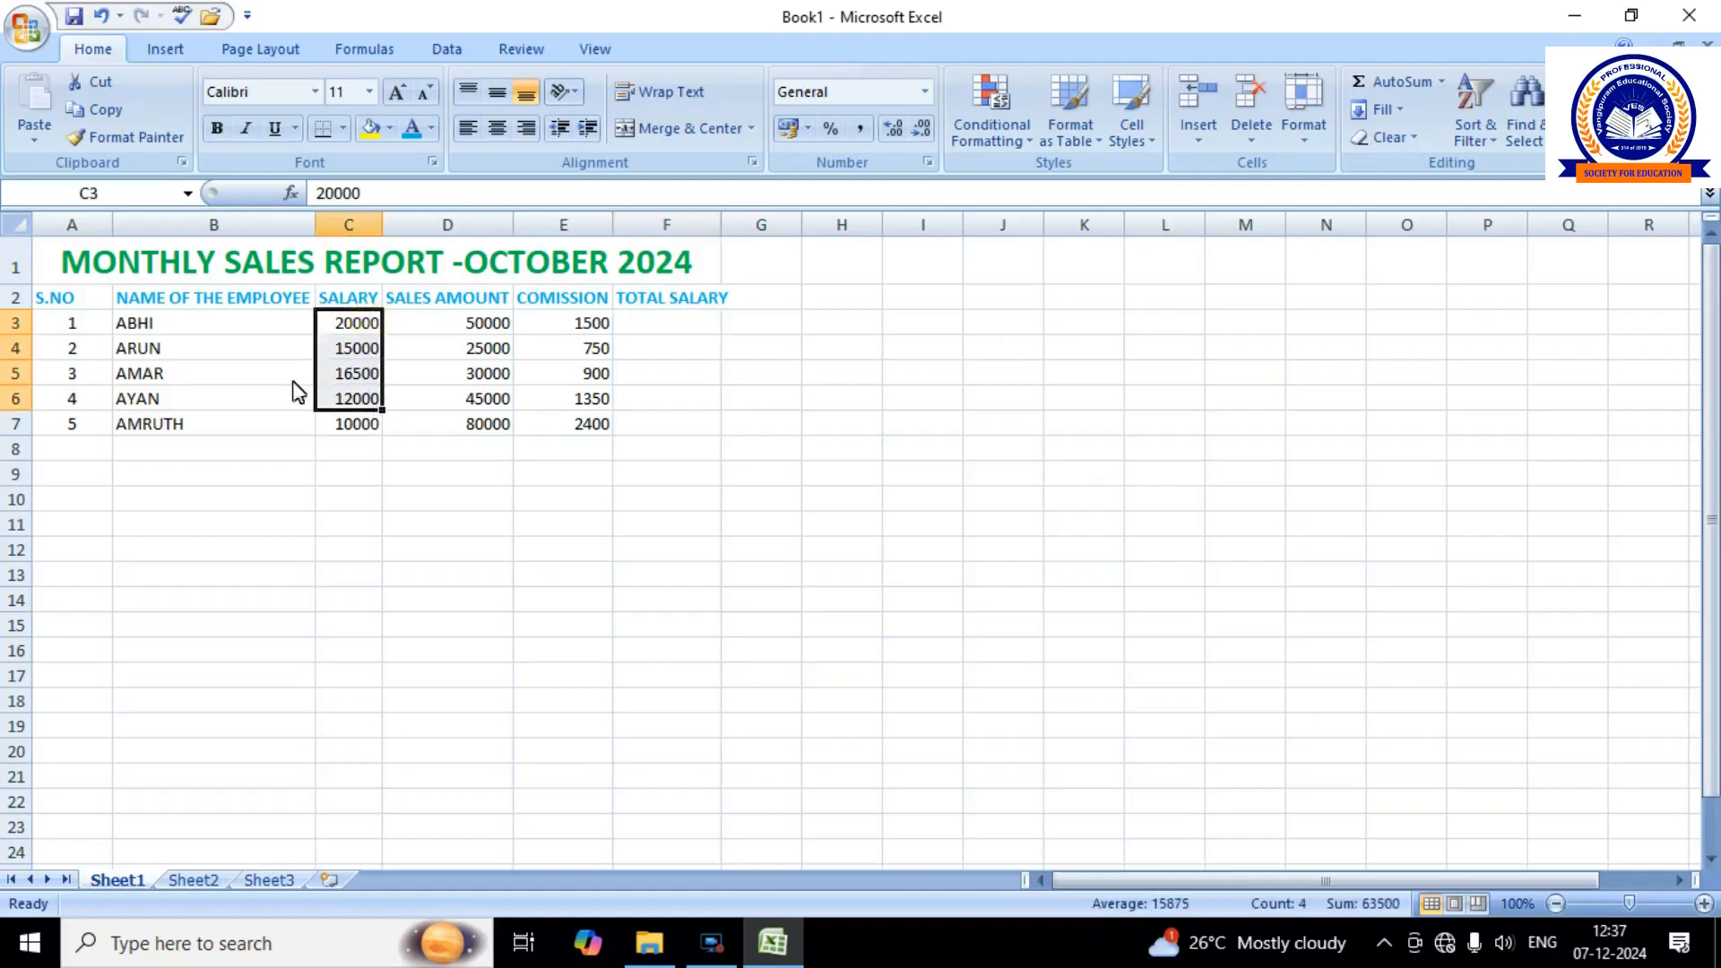
click(370, 223)
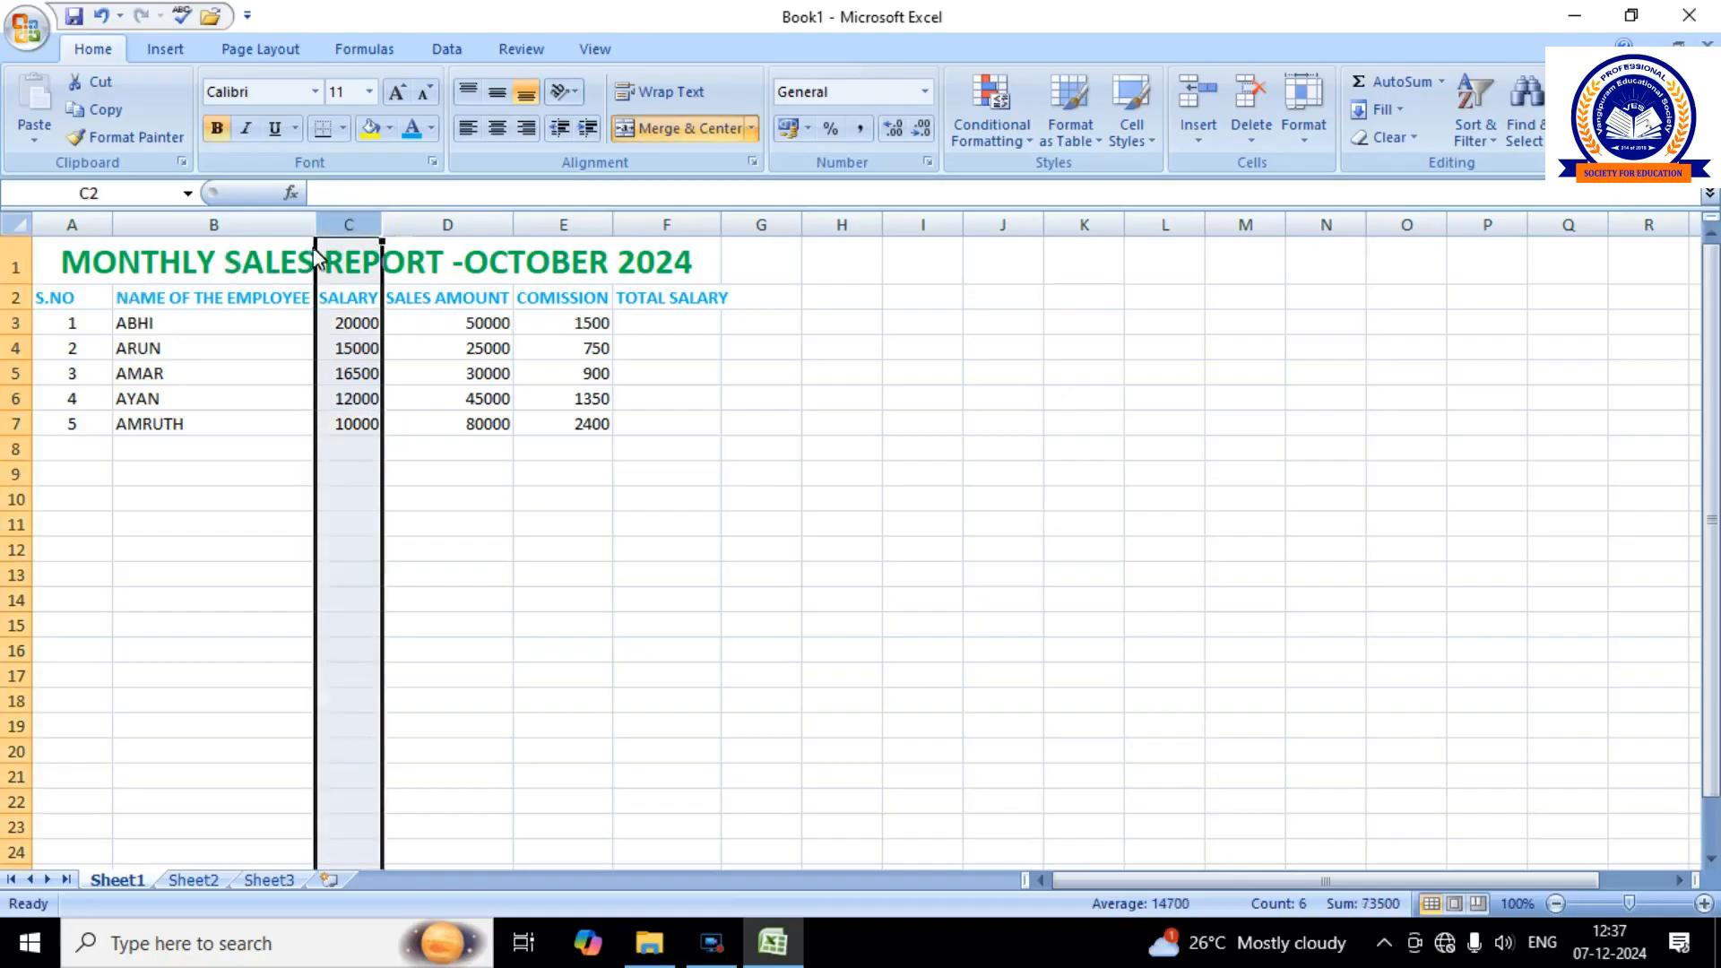
click(361, 325)
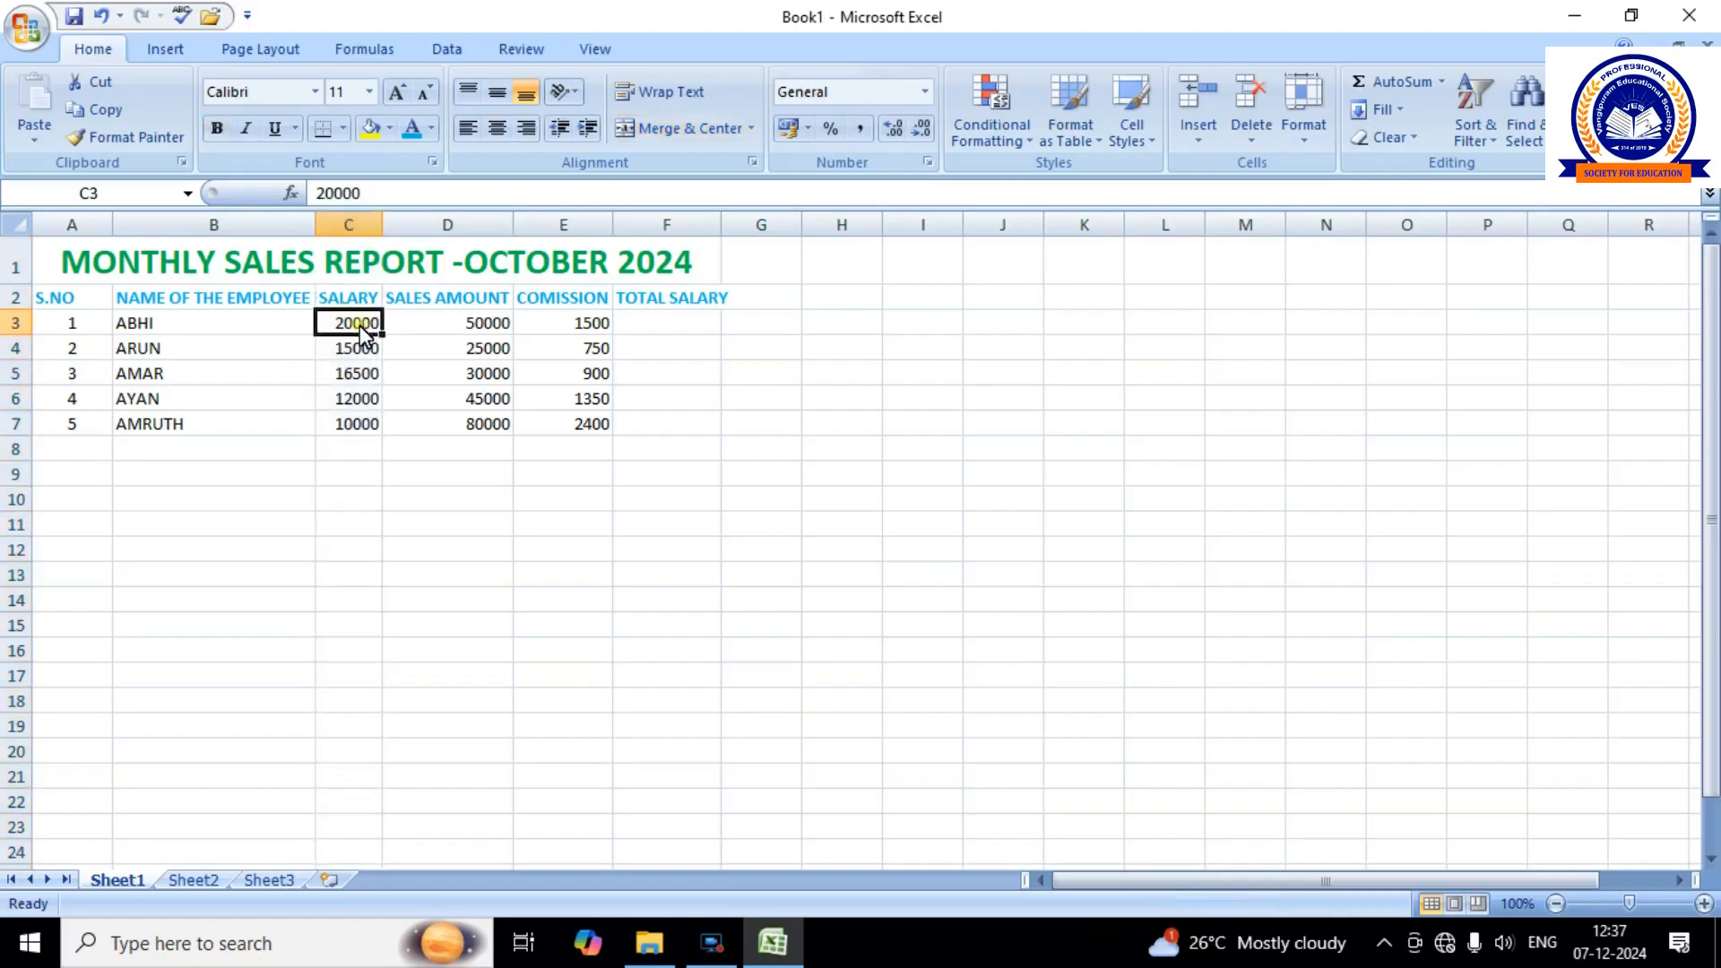
click(589, 233)
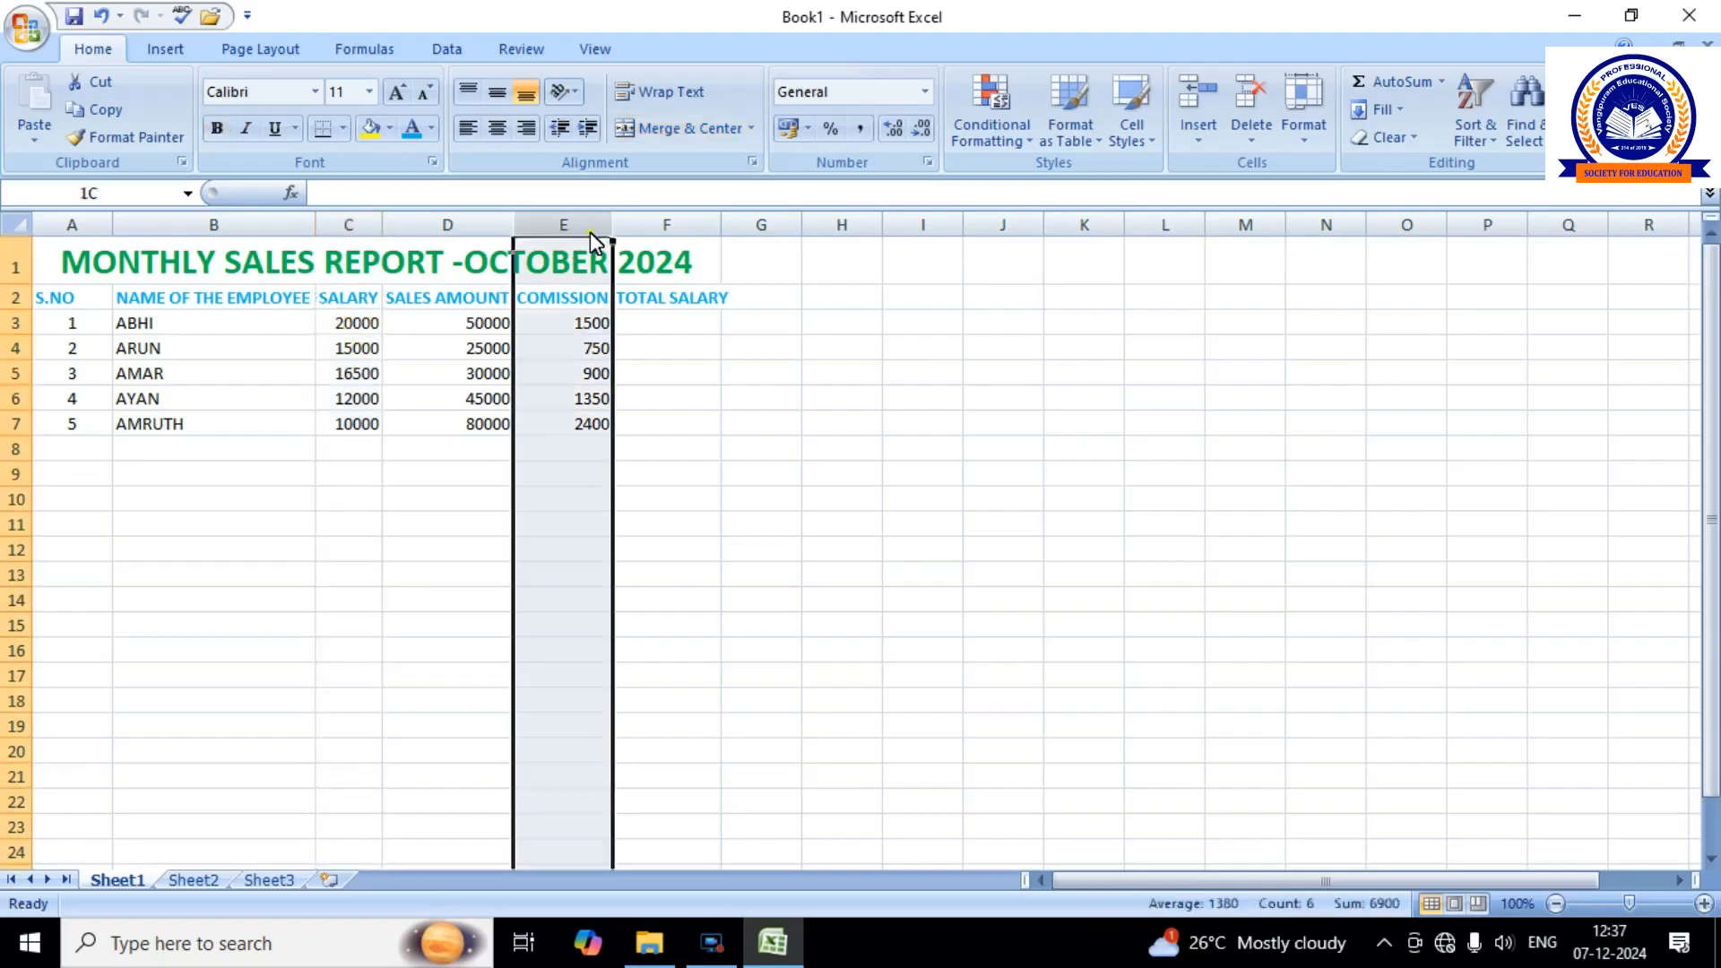
Calculate each employee's total salary with the formula =C3+E3 in F3 and fill it down to F7.
click(671, 324)
text(=)
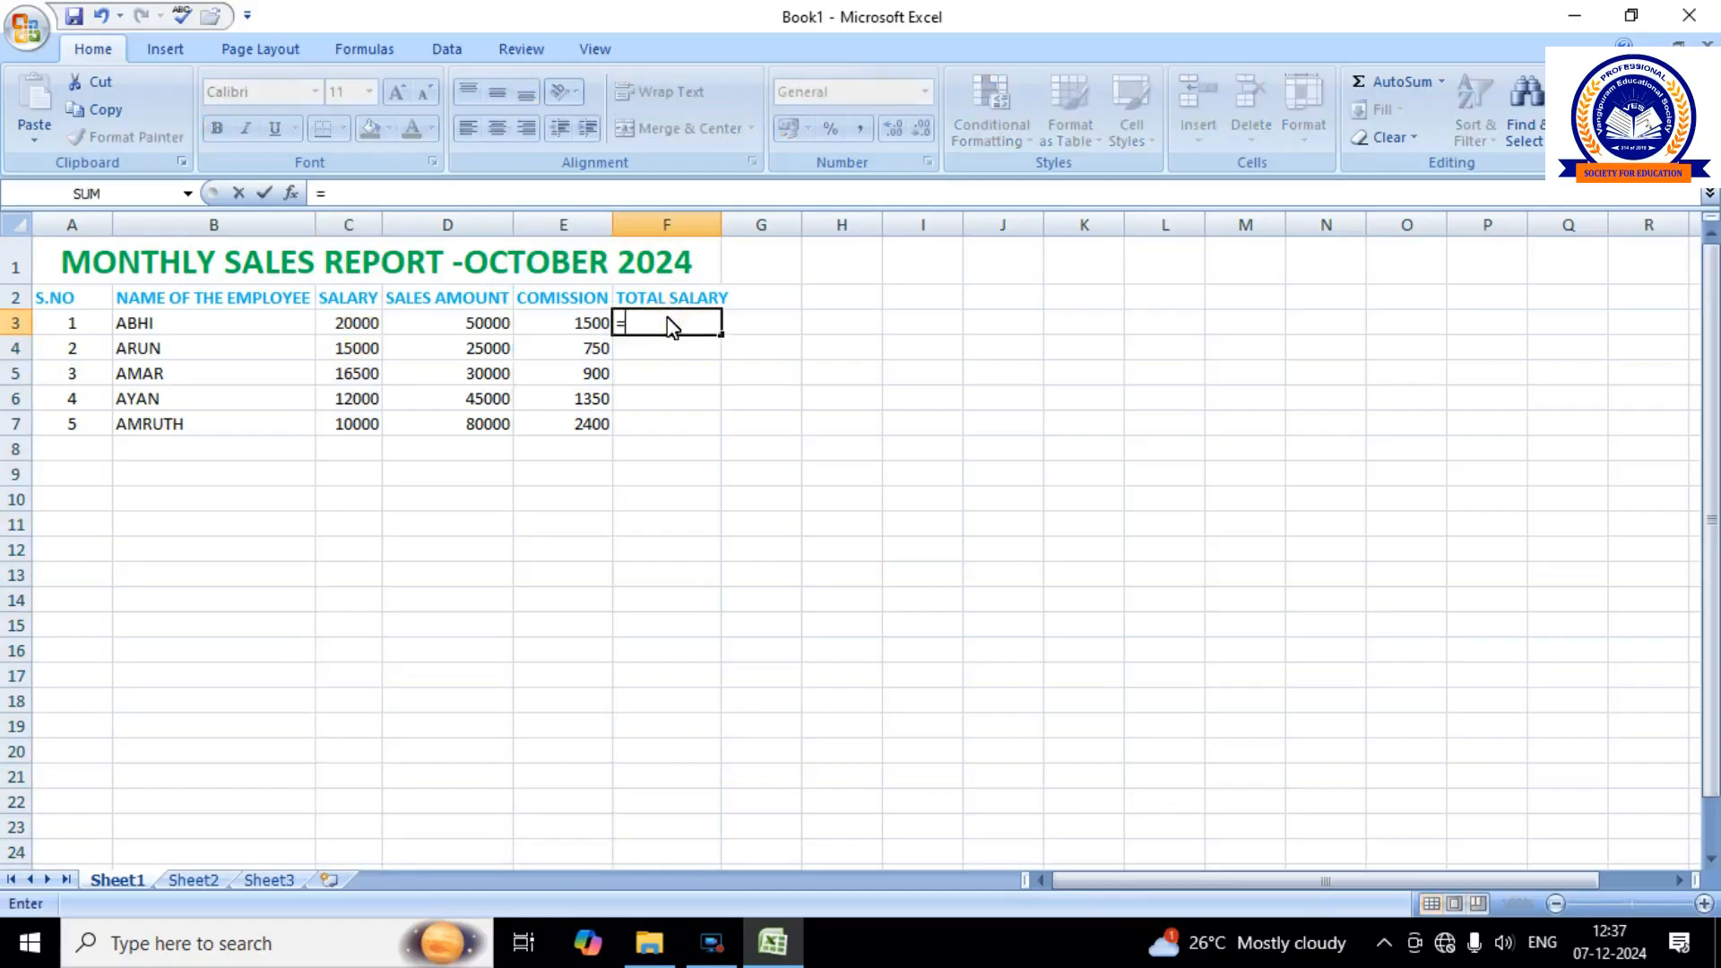
text(C3)
text(+)
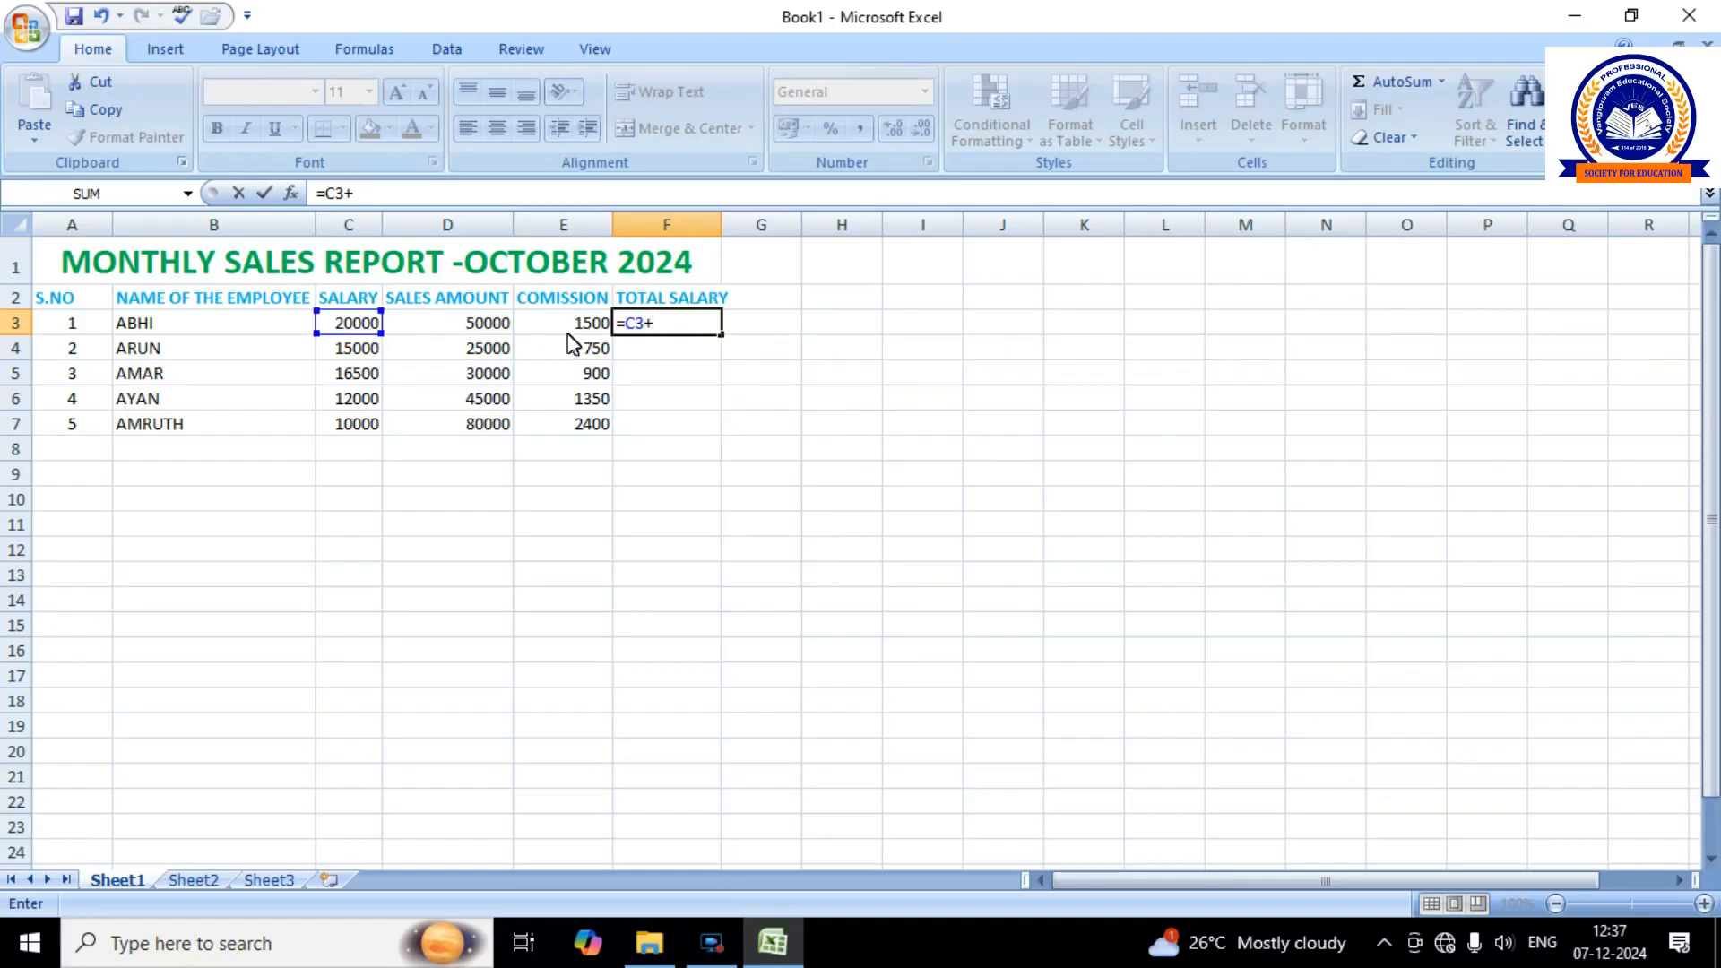
text(E3)
key(Return)
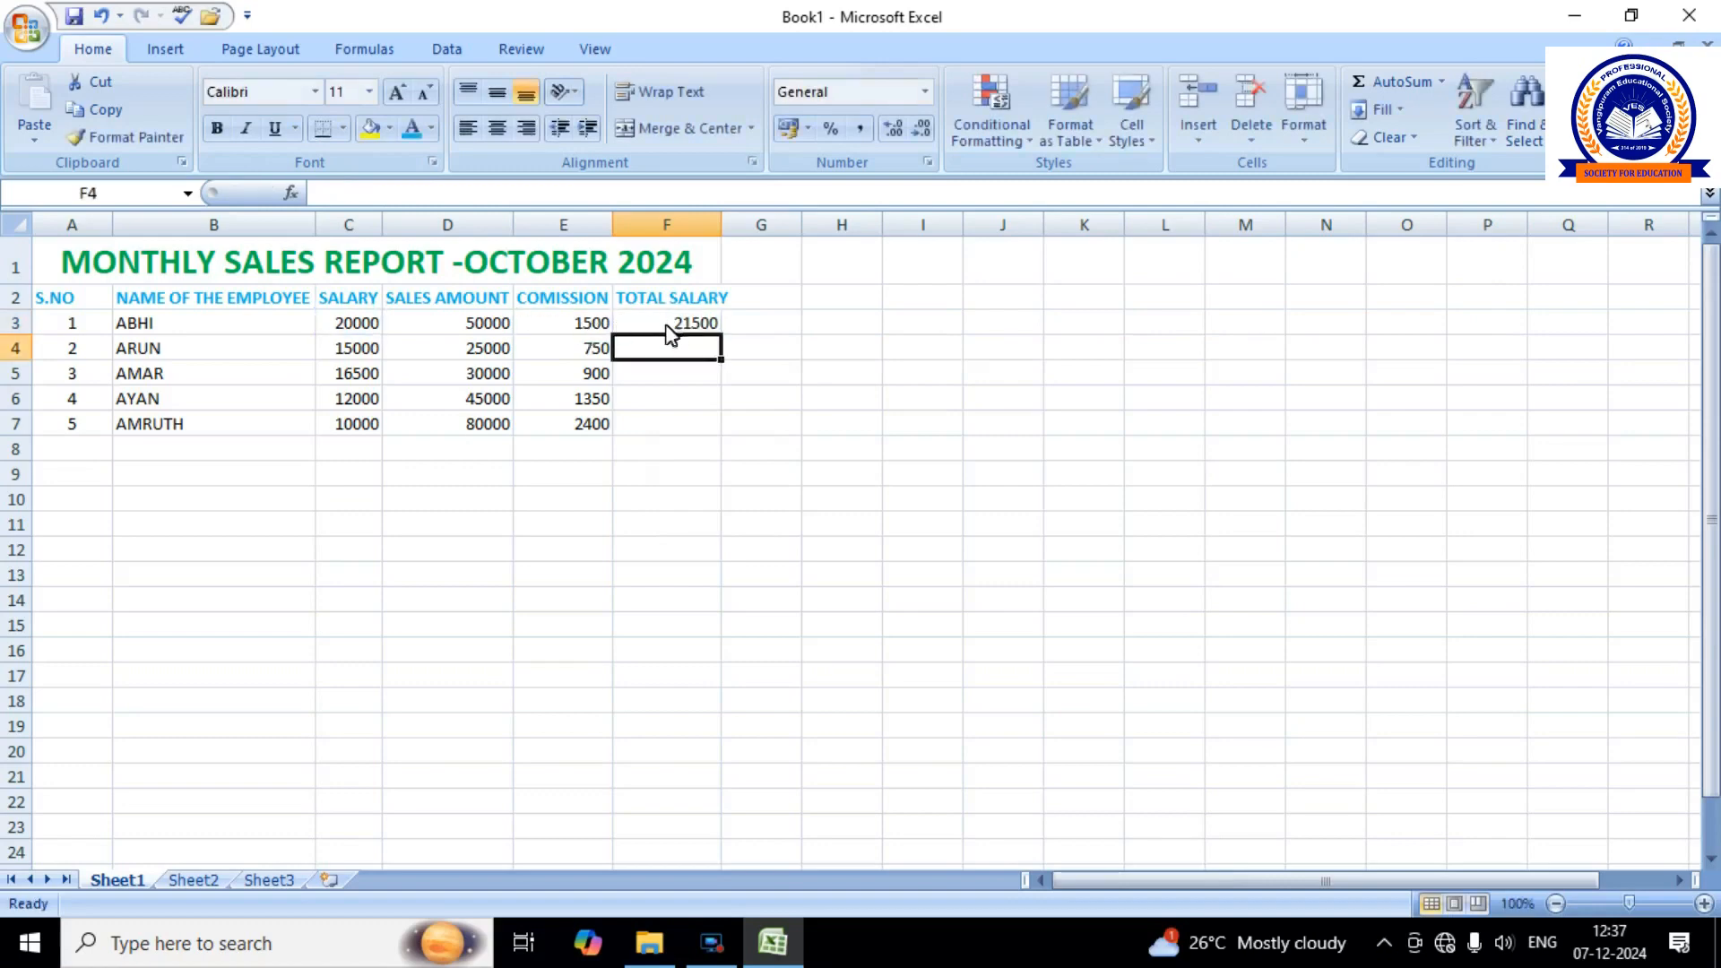
click(681, 328)
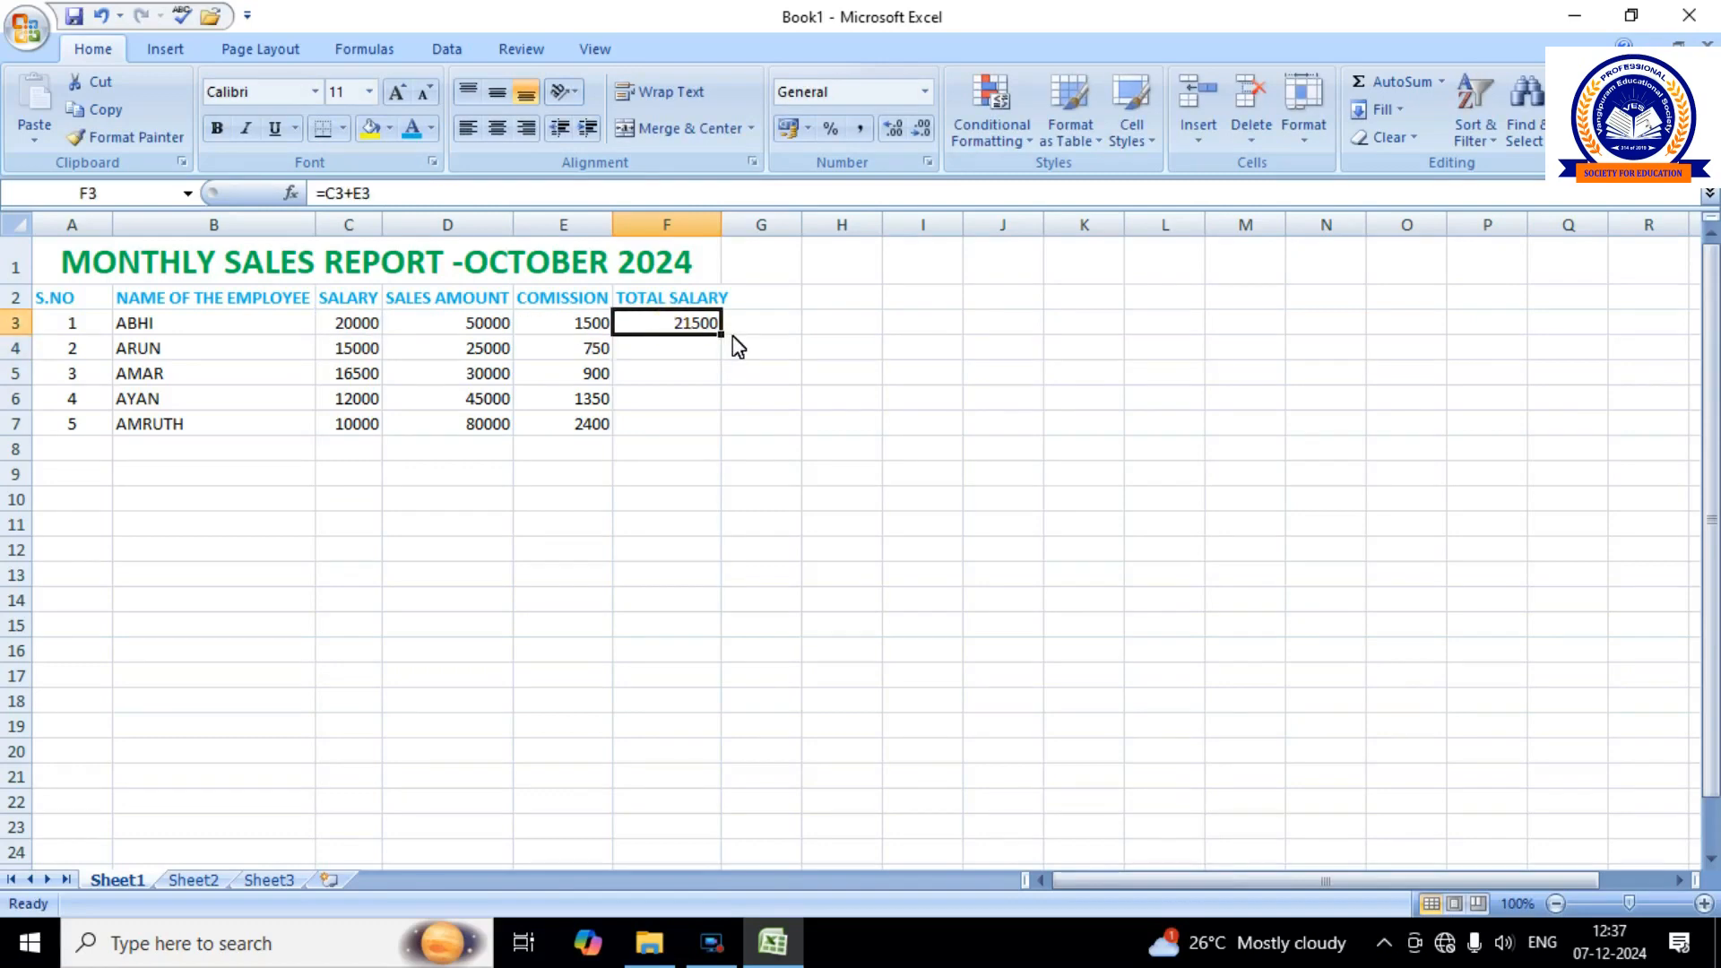
drag(722, 337, 726, 443)
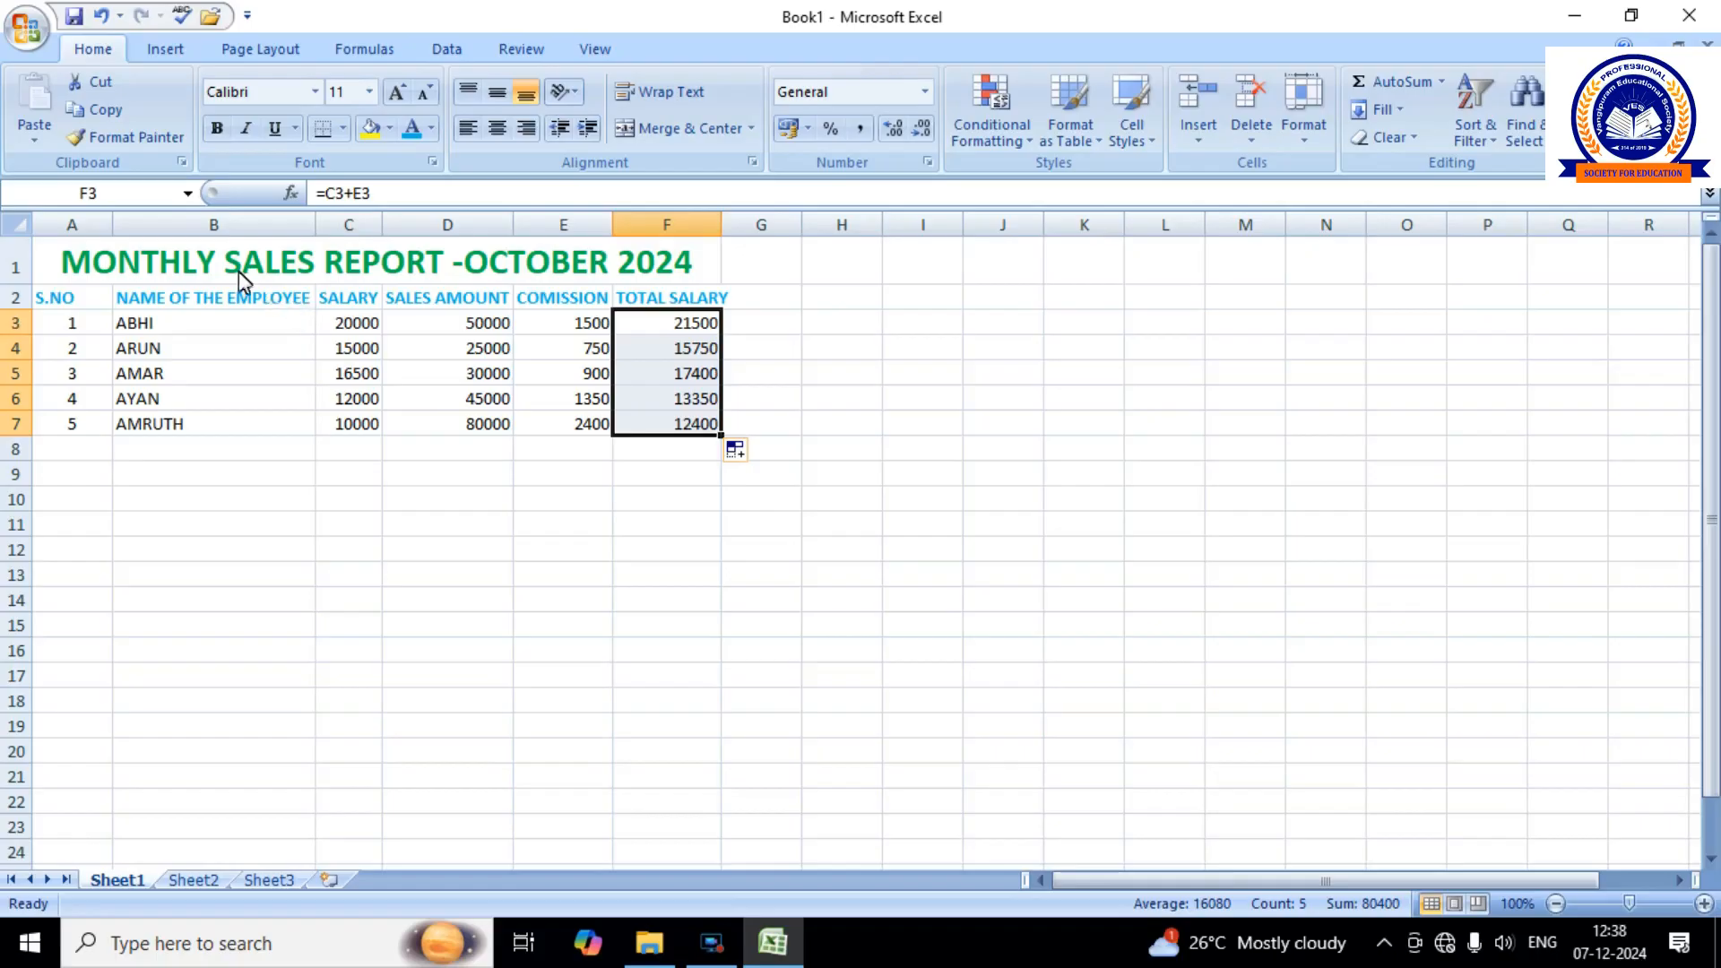
Center the NAME OF THE EMPLOYEE heading in B2 and turn on text wrapping for it.
click(267, 269)
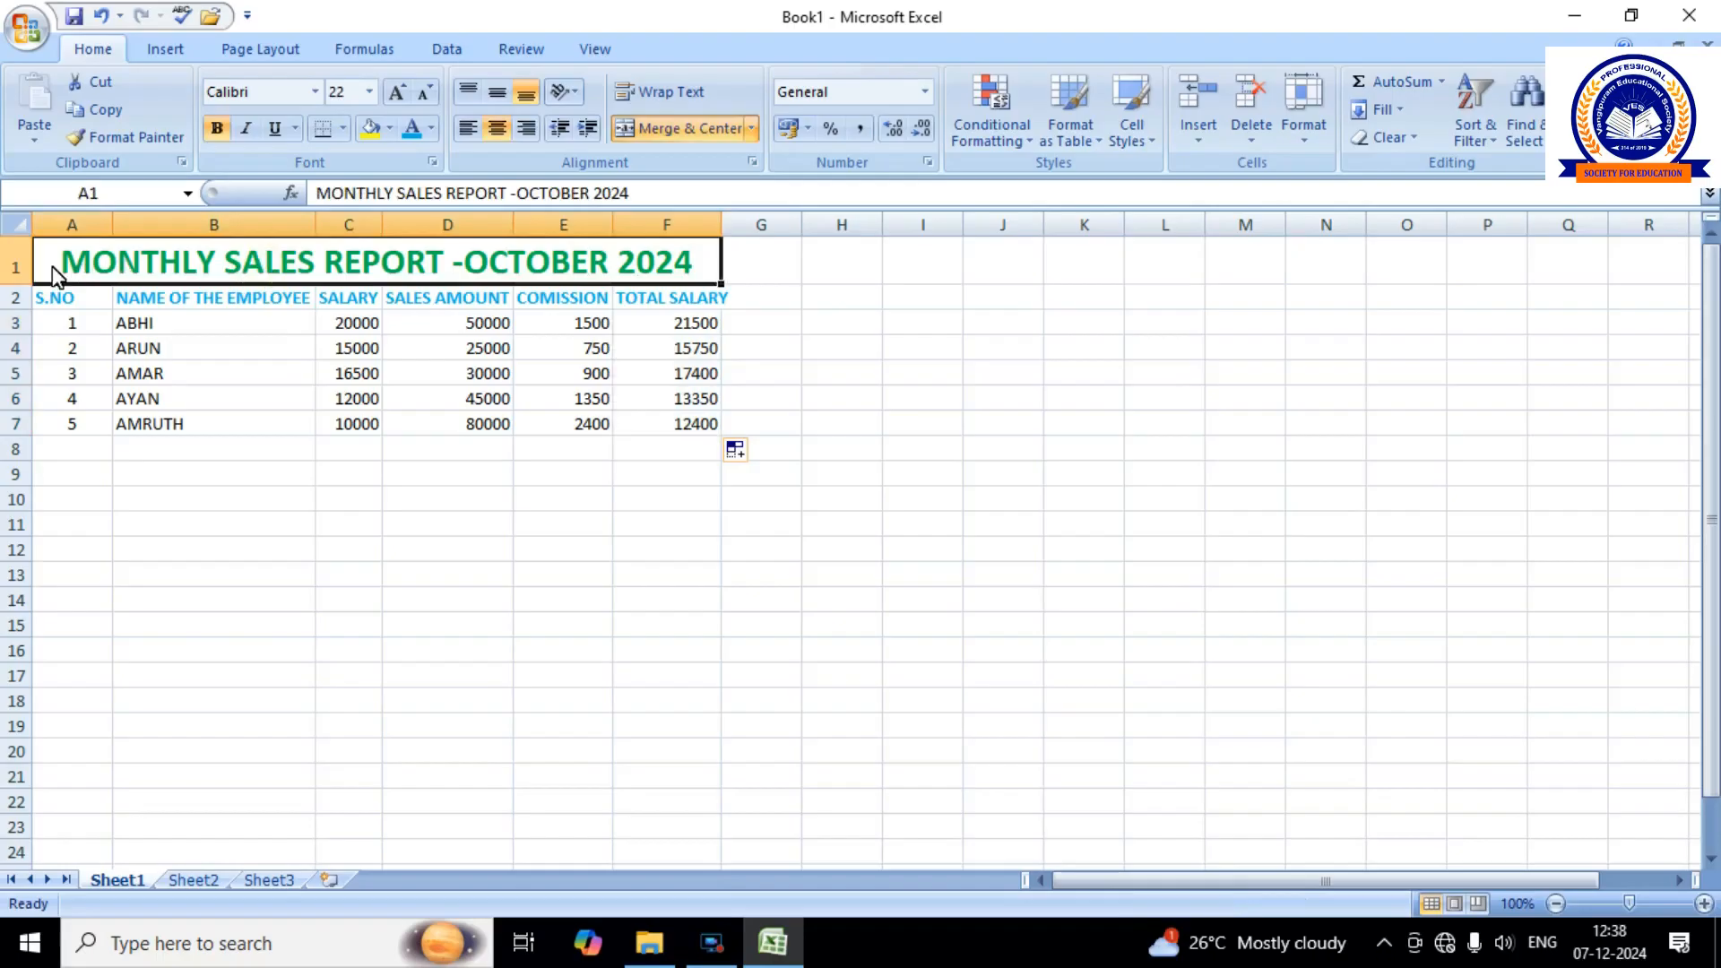
click(60, 296)
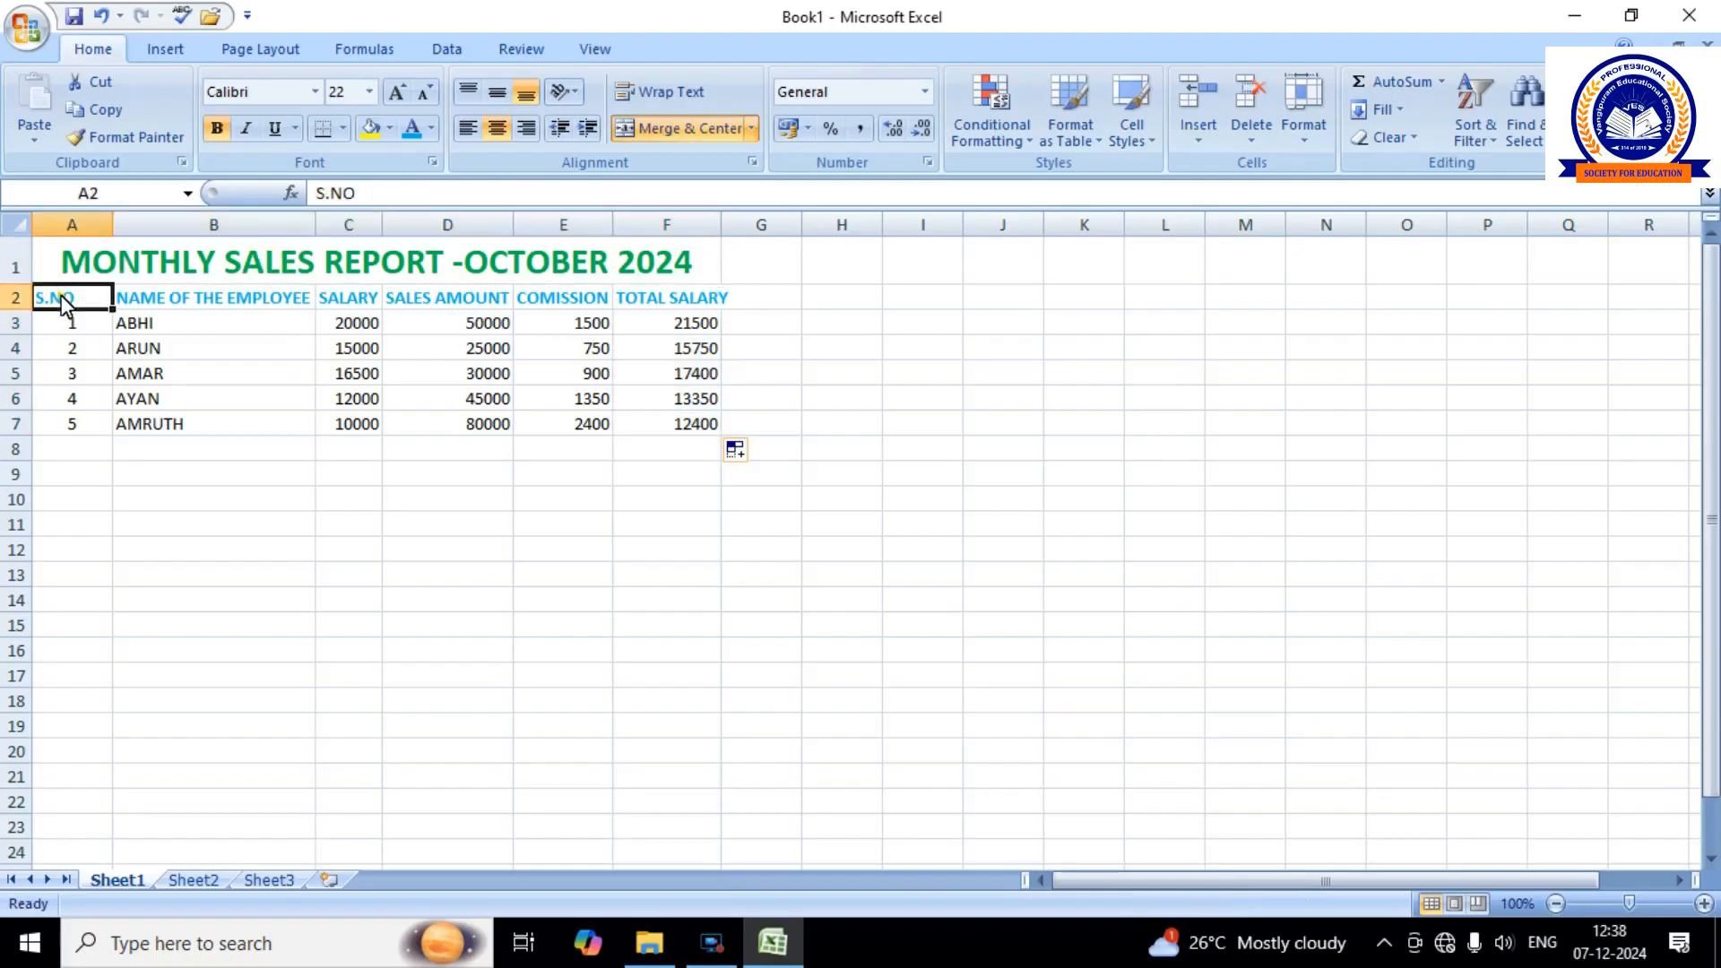
click(190, 303)
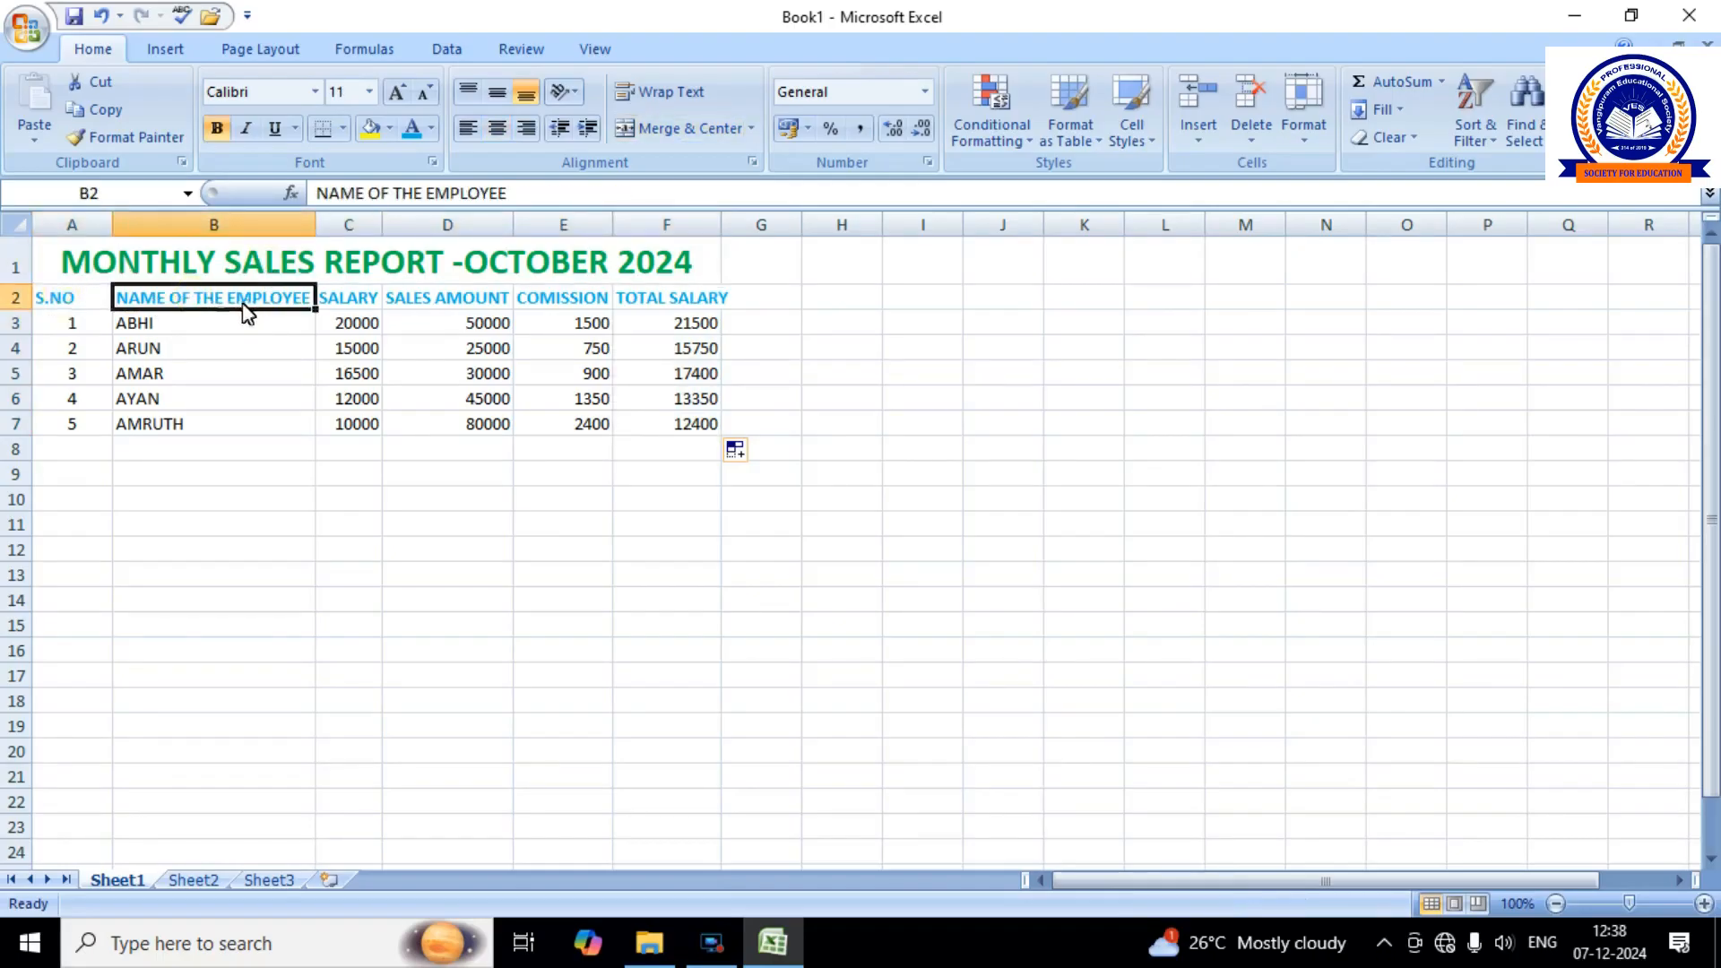
click(668, 130)
click(664, 93)
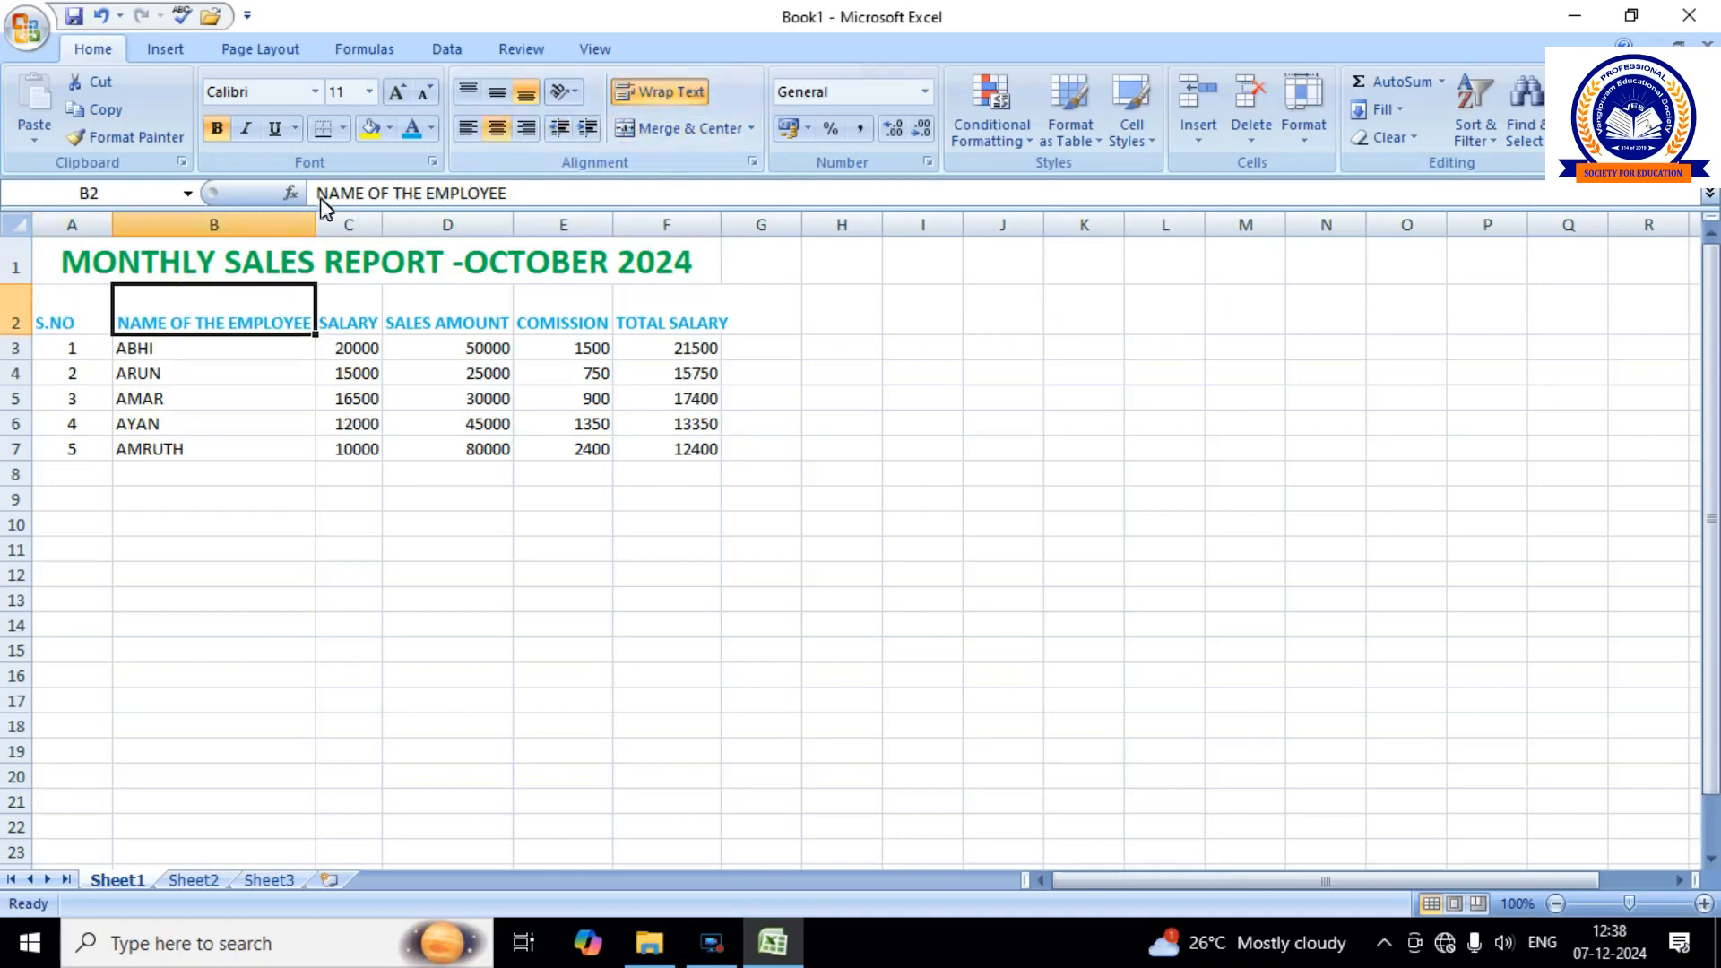
Resize the header cells to fit their text by narrowing column B, making row 2 taller and slightly widening column F.
drag(315, 224, 210, 235)
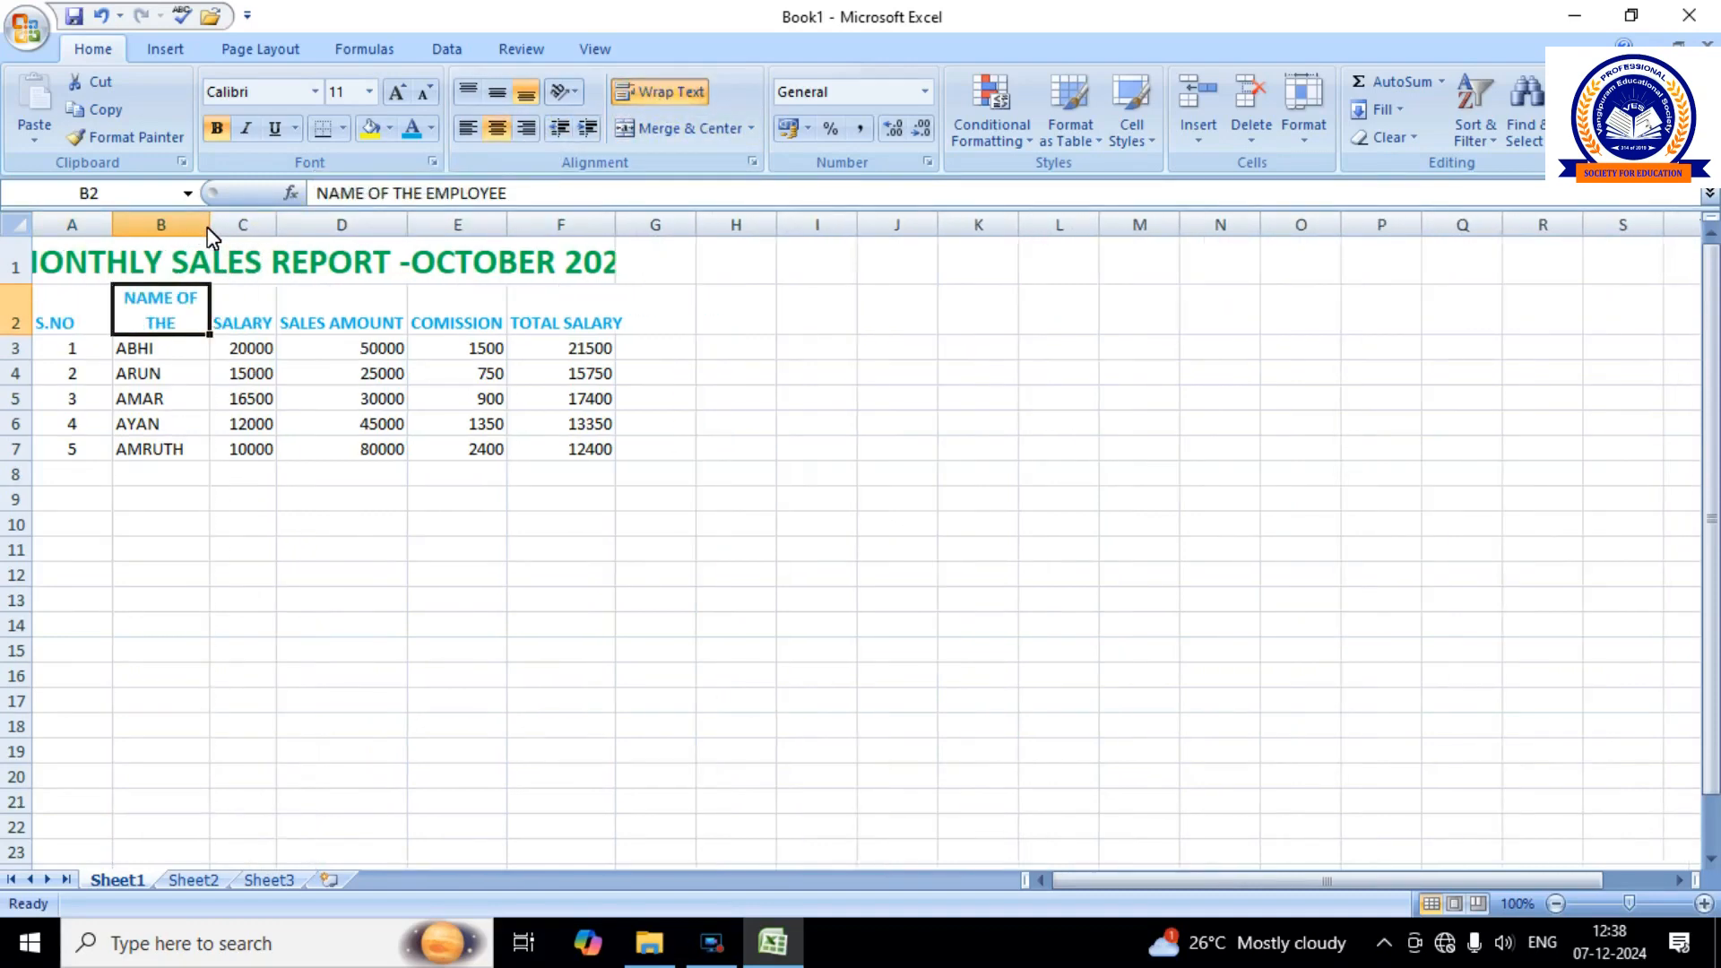
drag(15, 336, 14, 382)
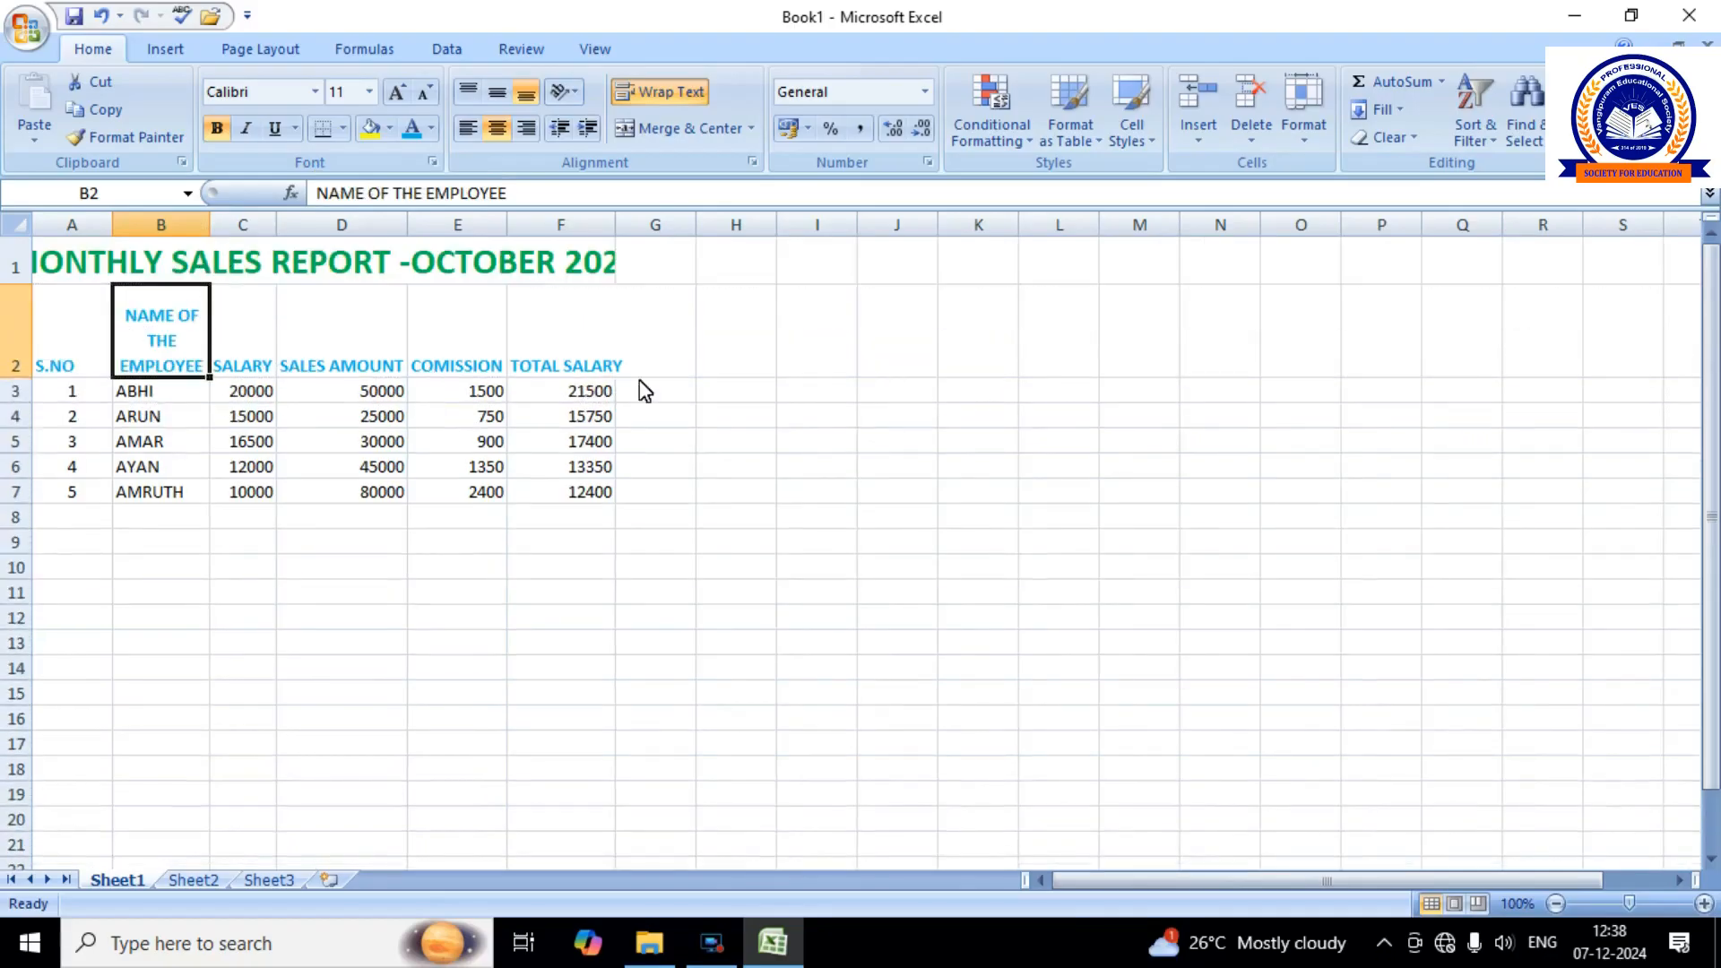
drag(617, 218, 633, 215)
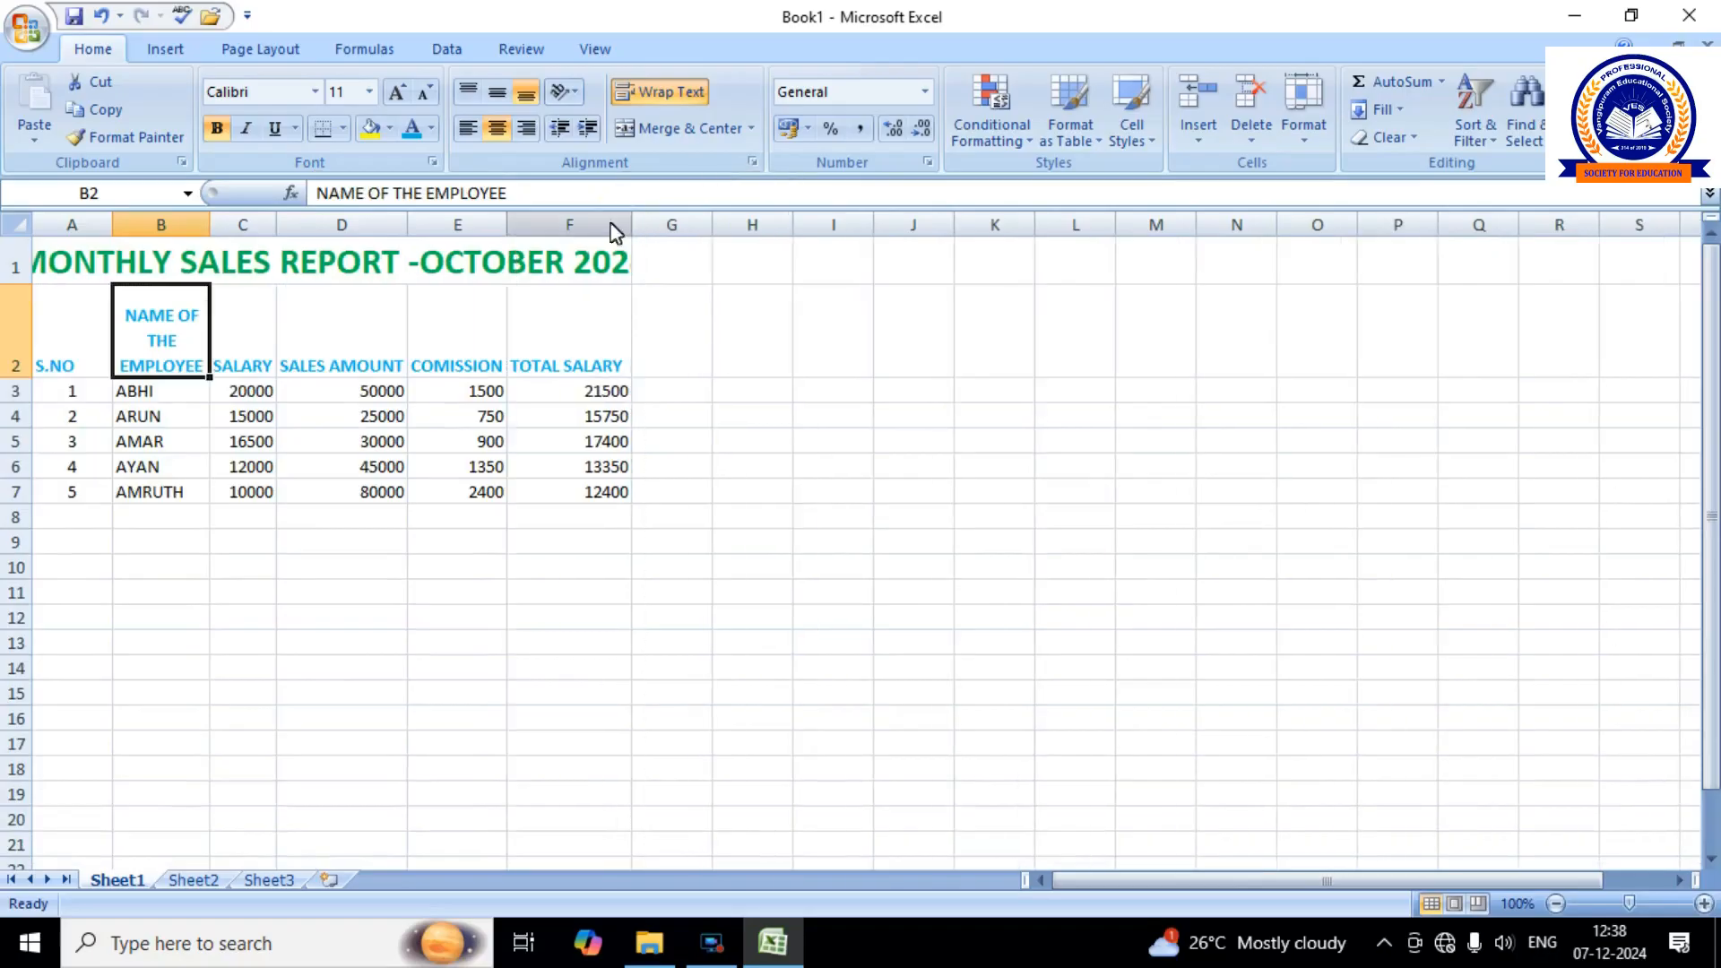
Align the headings in A2:F2 vertically to the middle of the row.
click(261, 388)
click(338, 366)
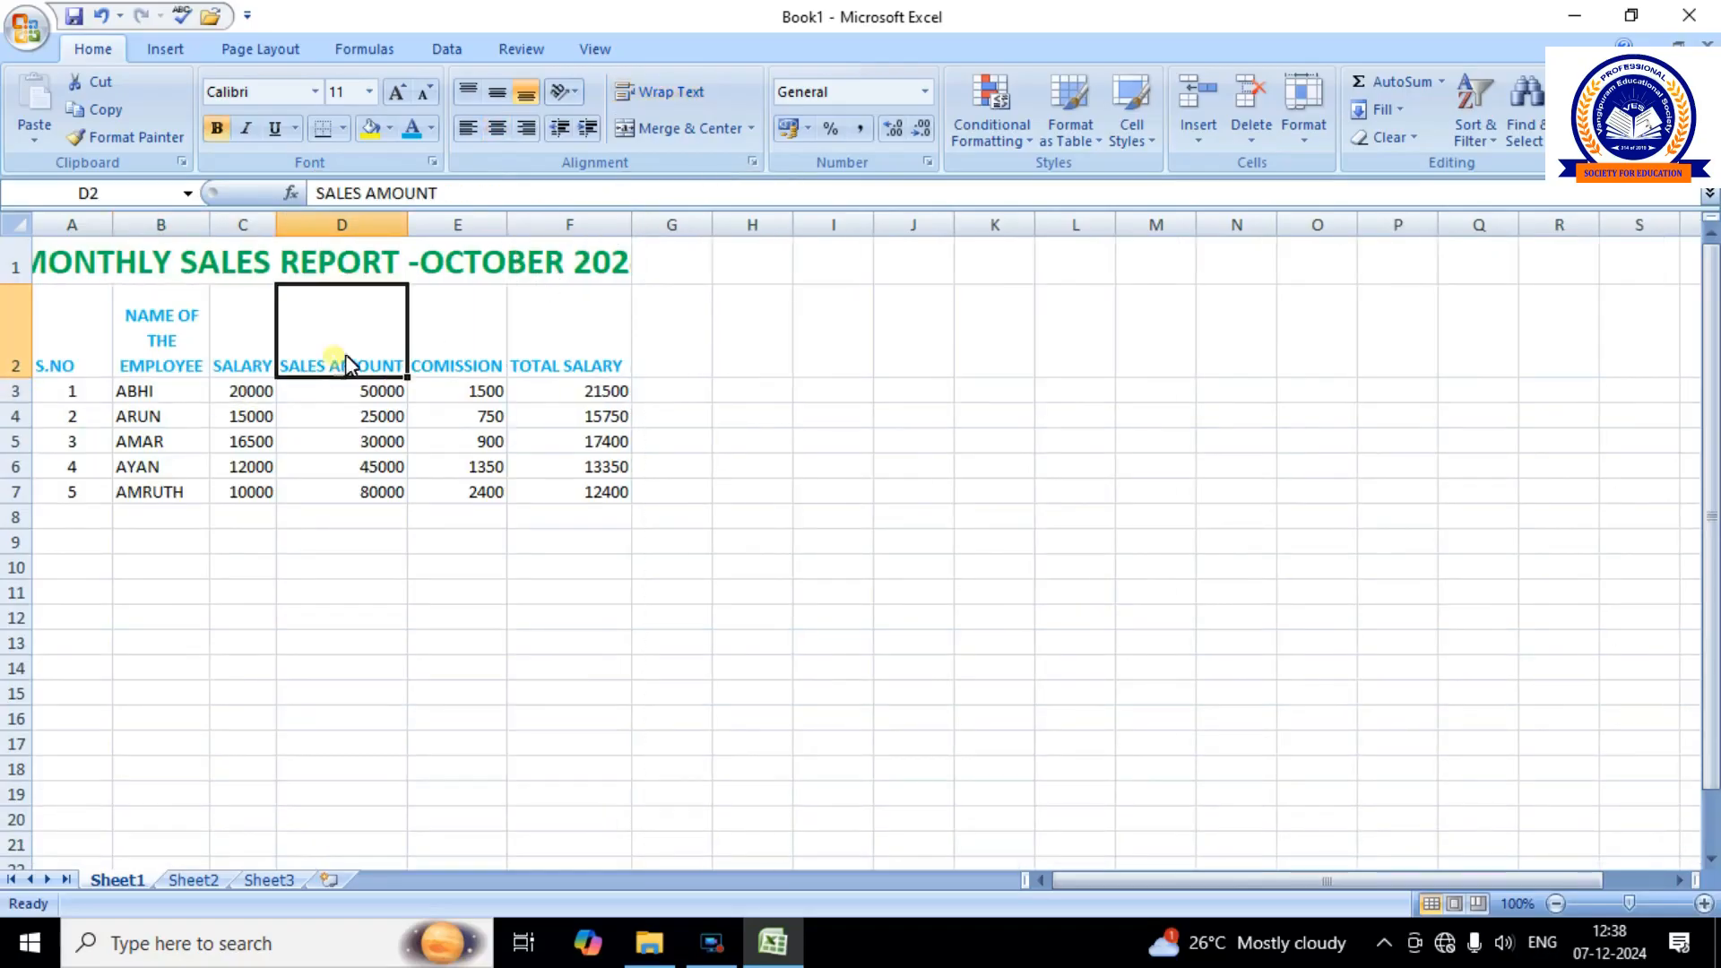
click(446, 347)
click(554, 349)
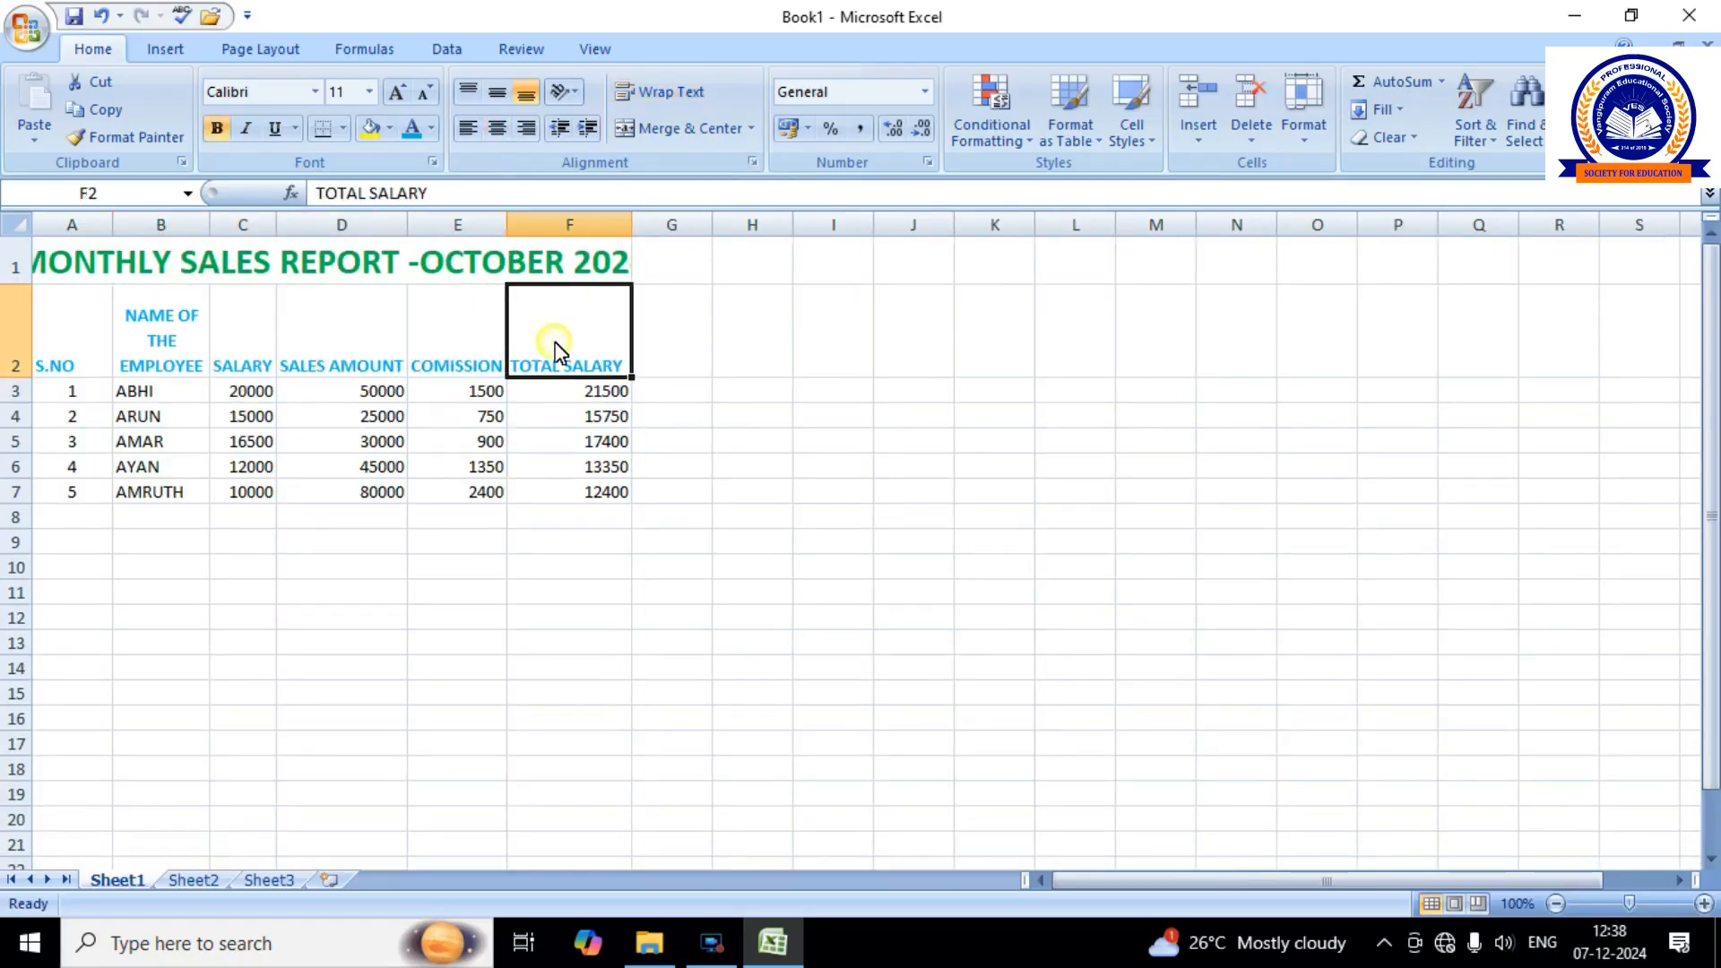
drag(80, 346, 565, 346)
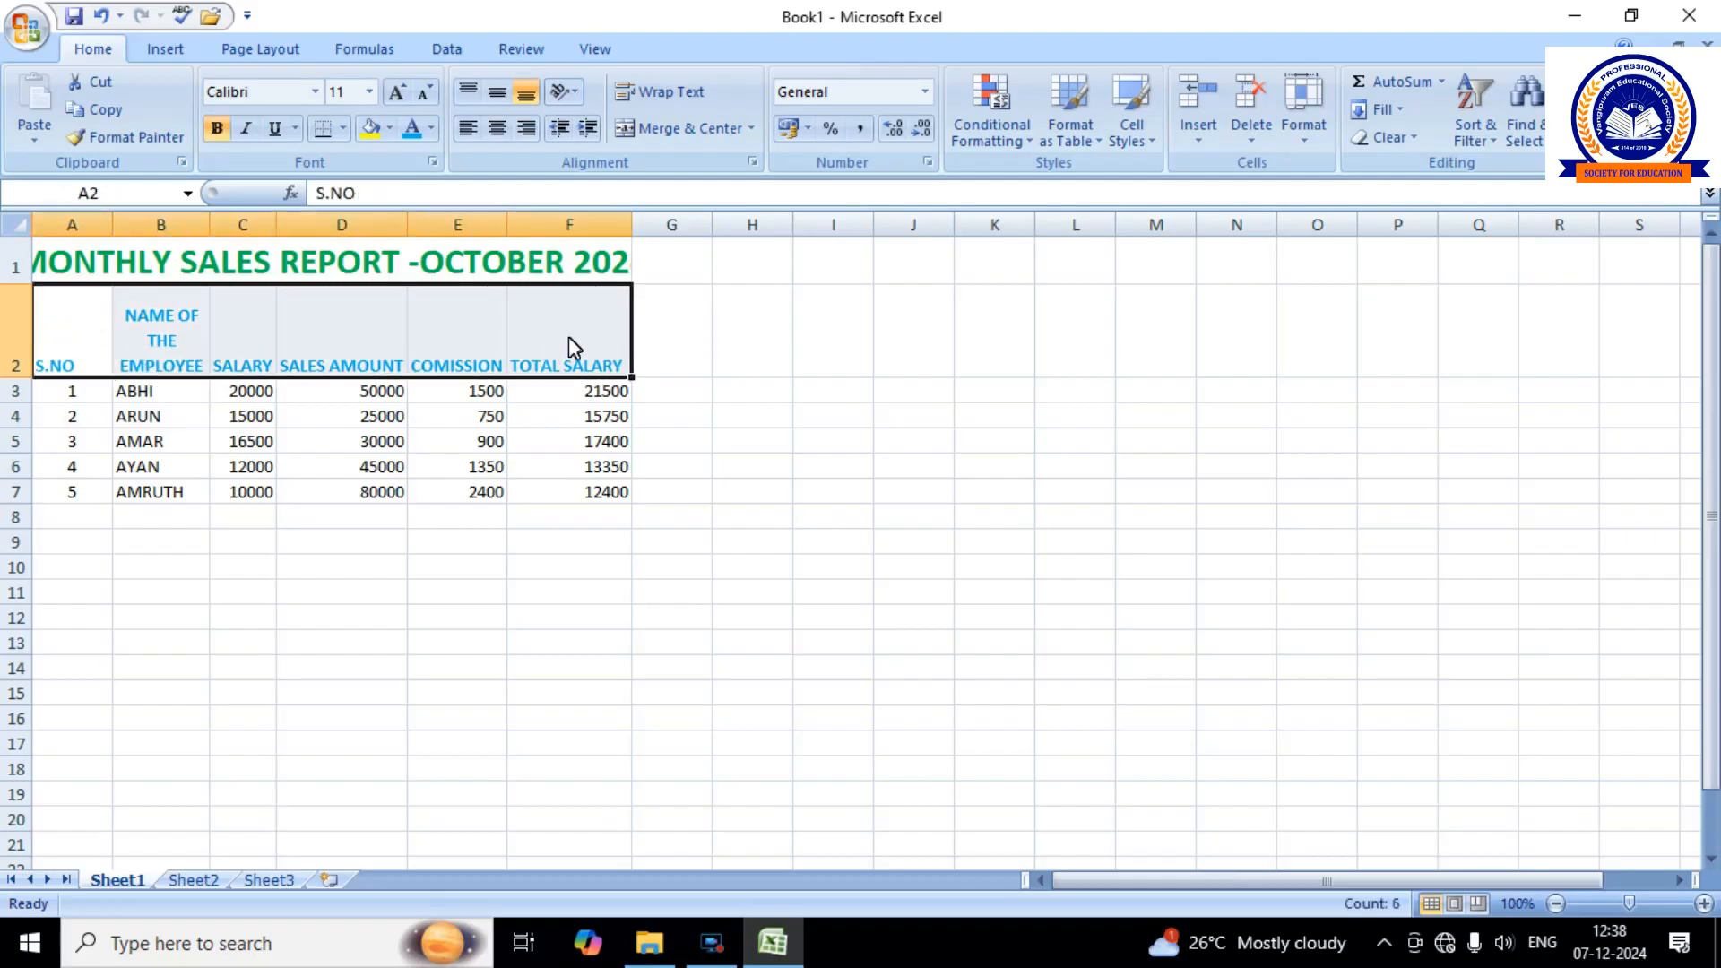
click(498, 99)
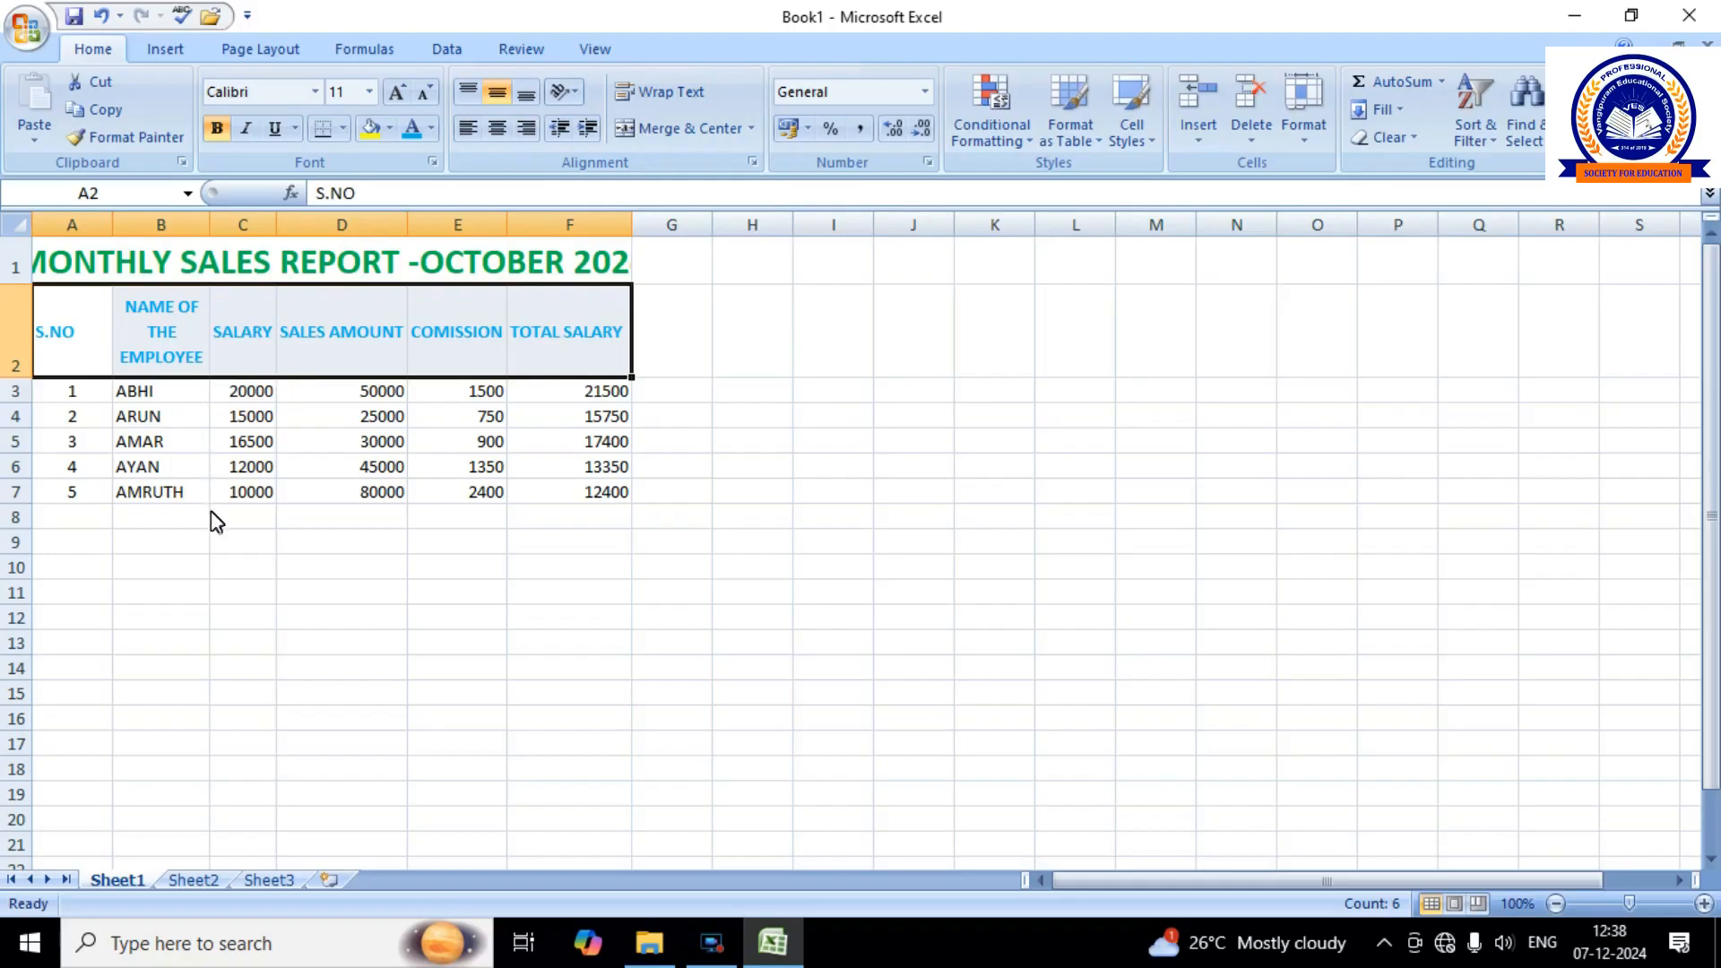
Apply all borders to the sales report table in A1:F7.
drag(70, 266, 492, 492)
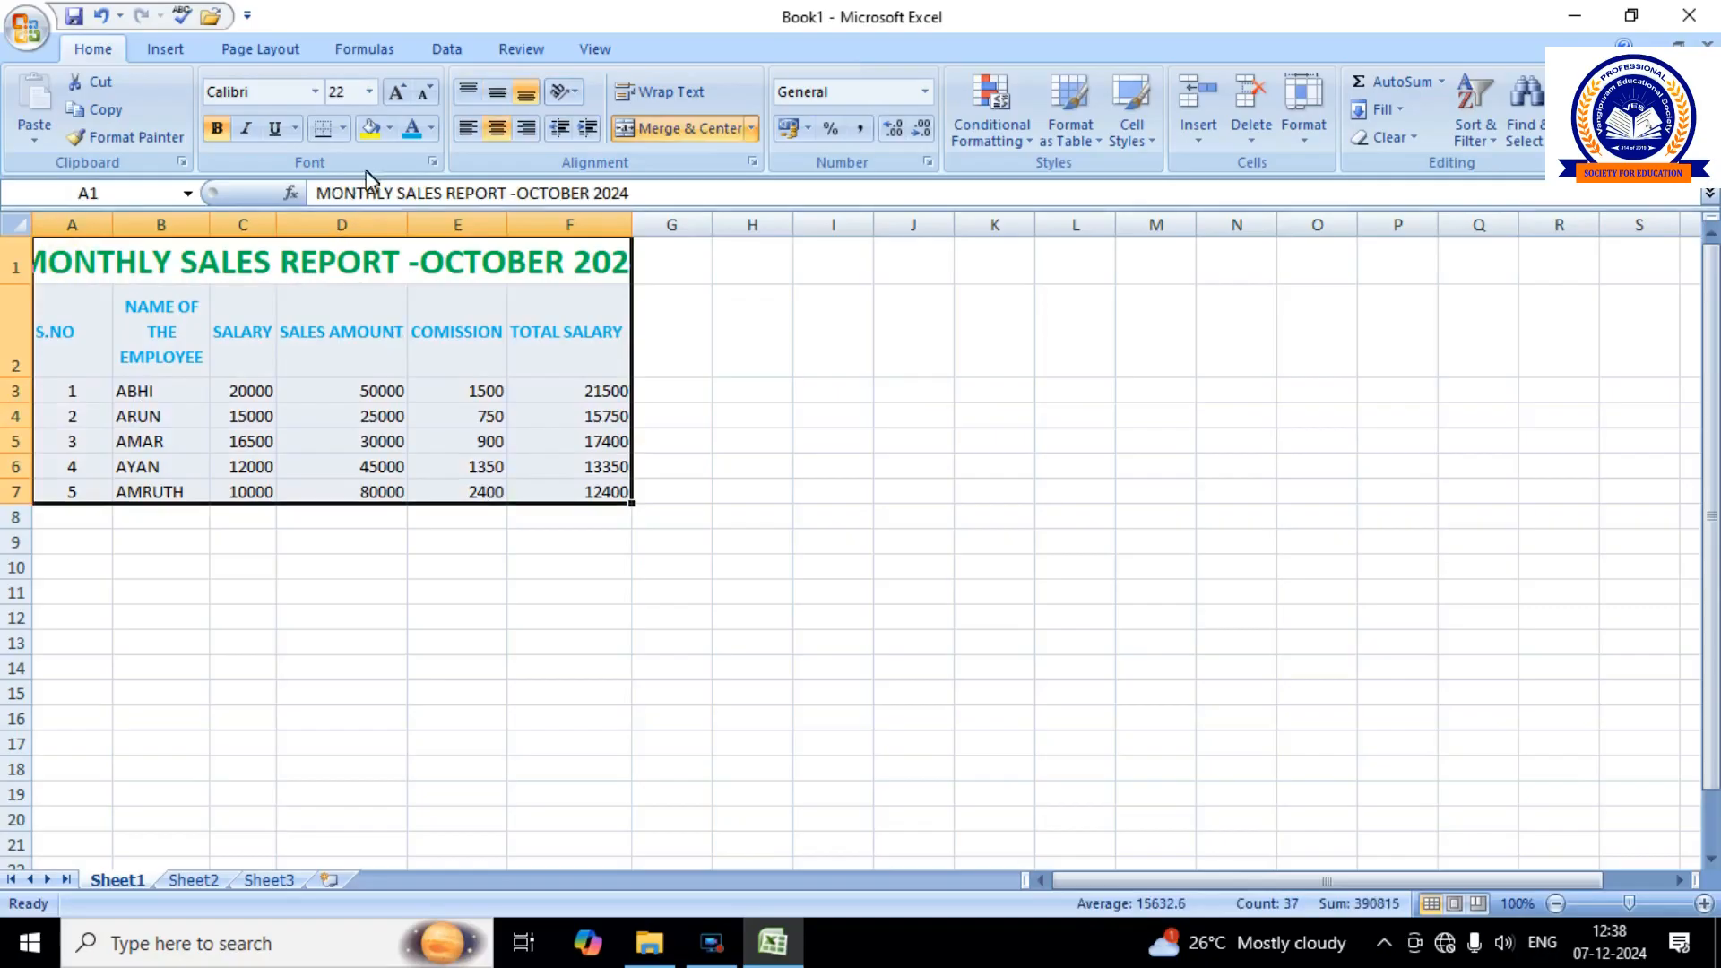
click(344, 128)
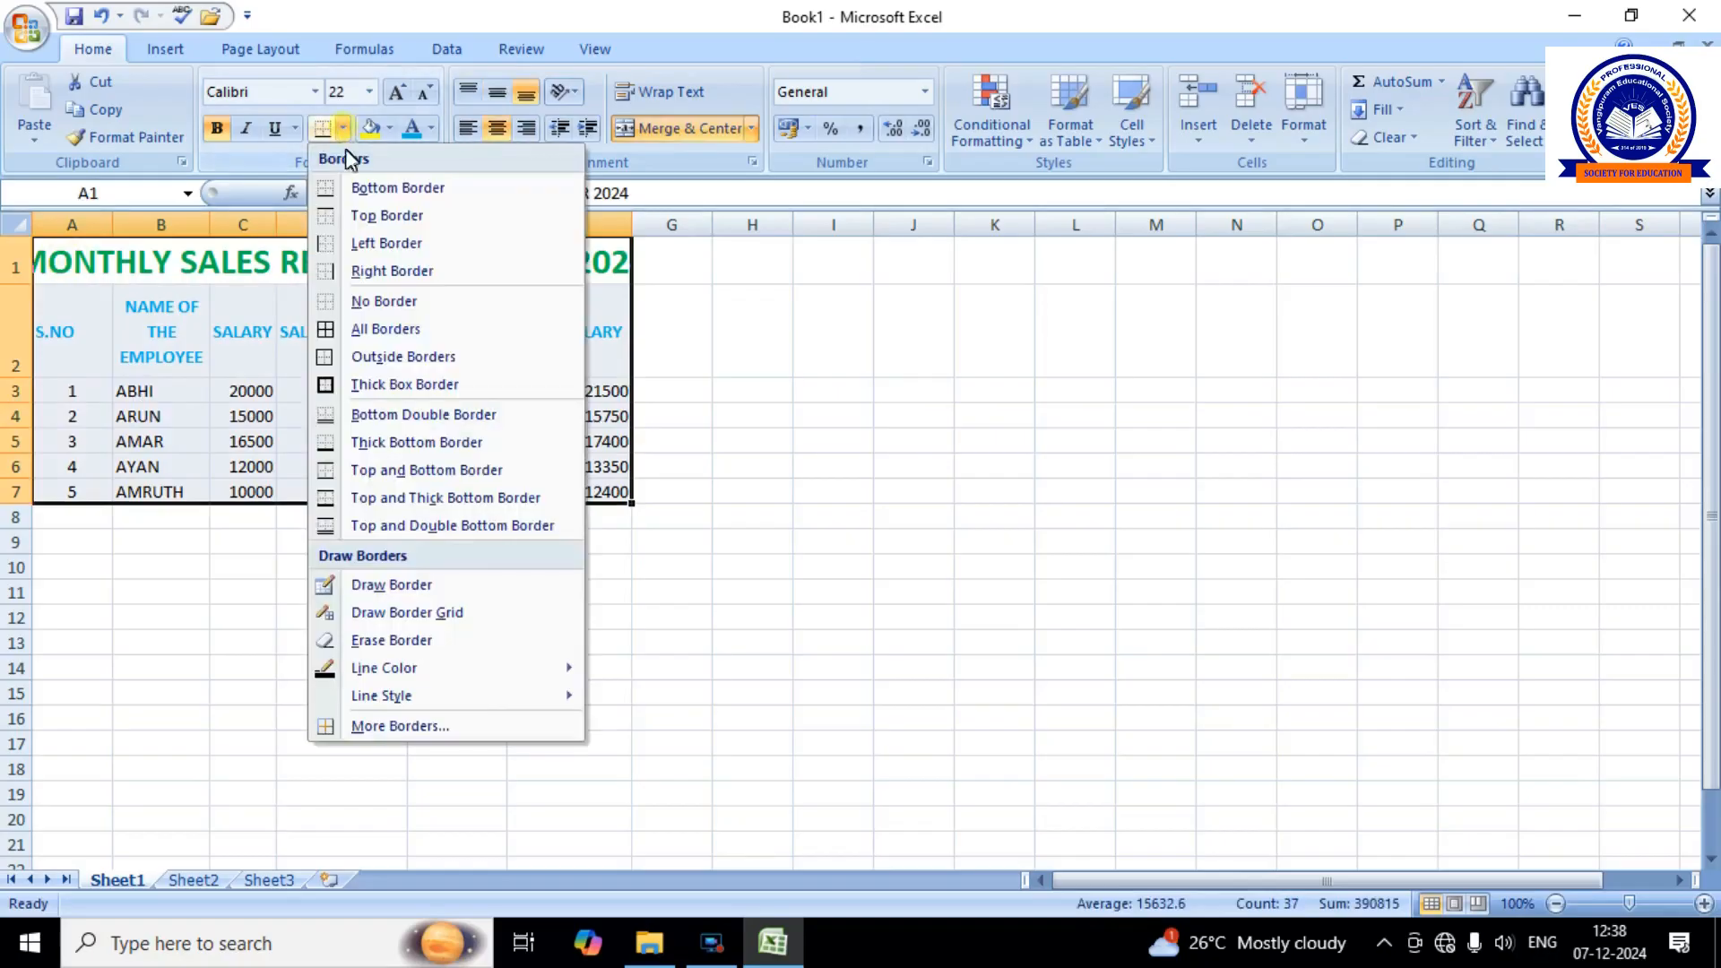
click(373, 329)
click(921, 444)
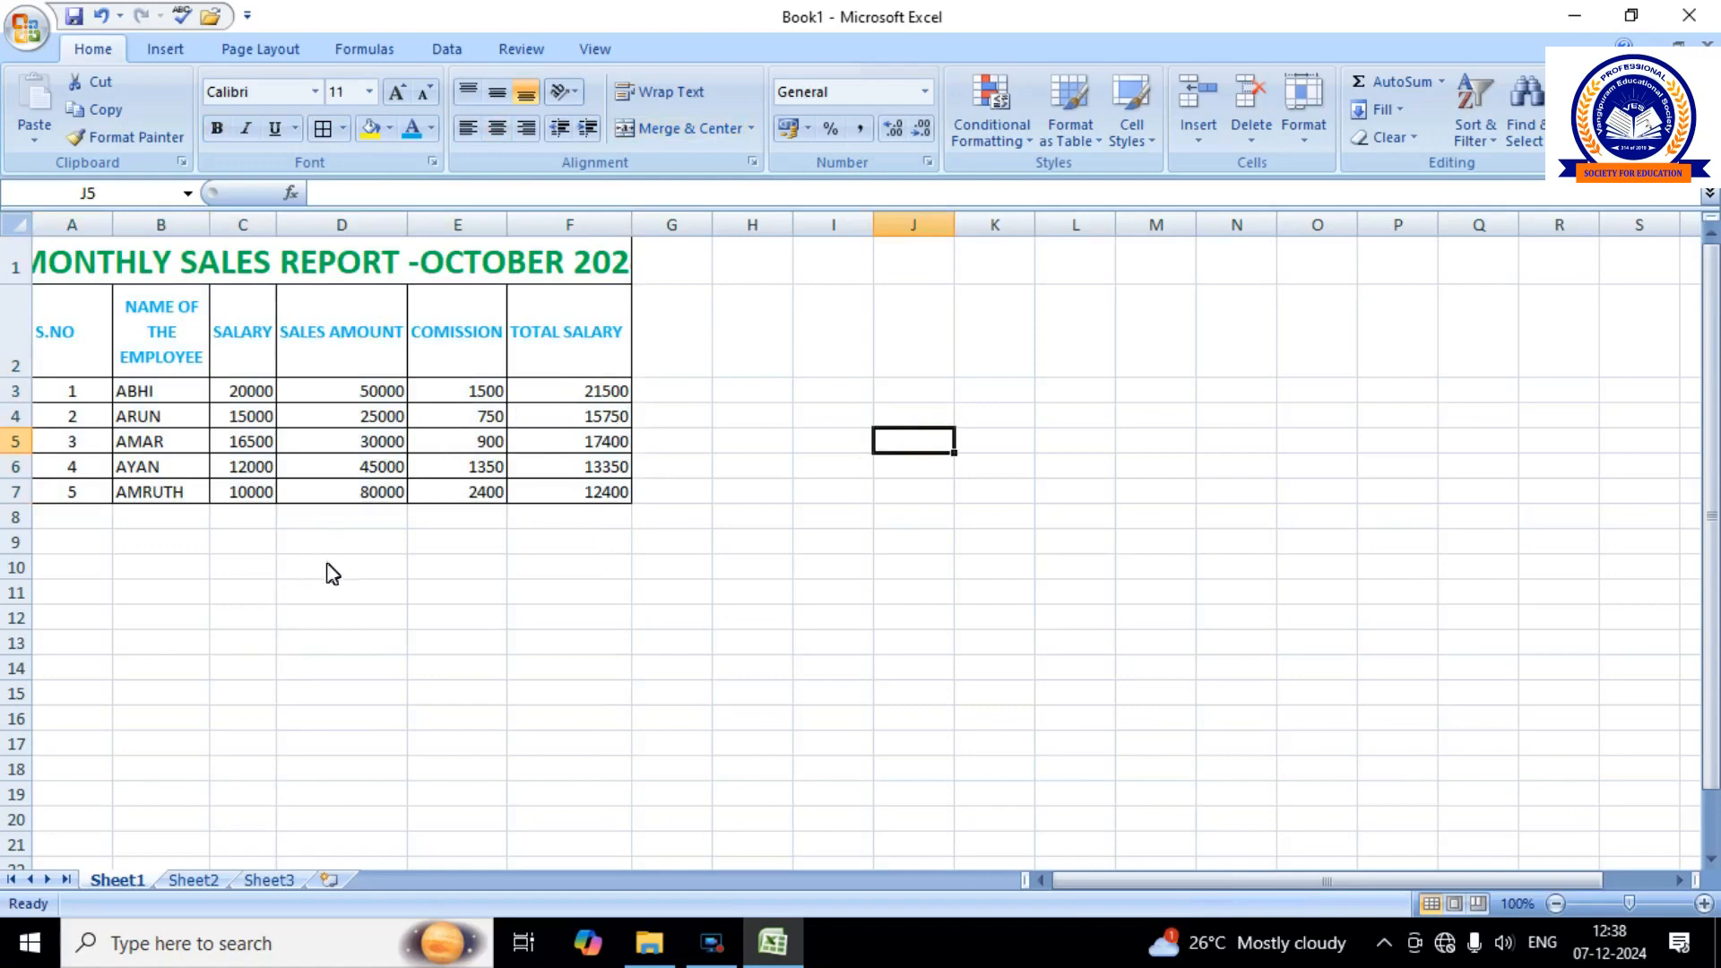
click(553, 578)
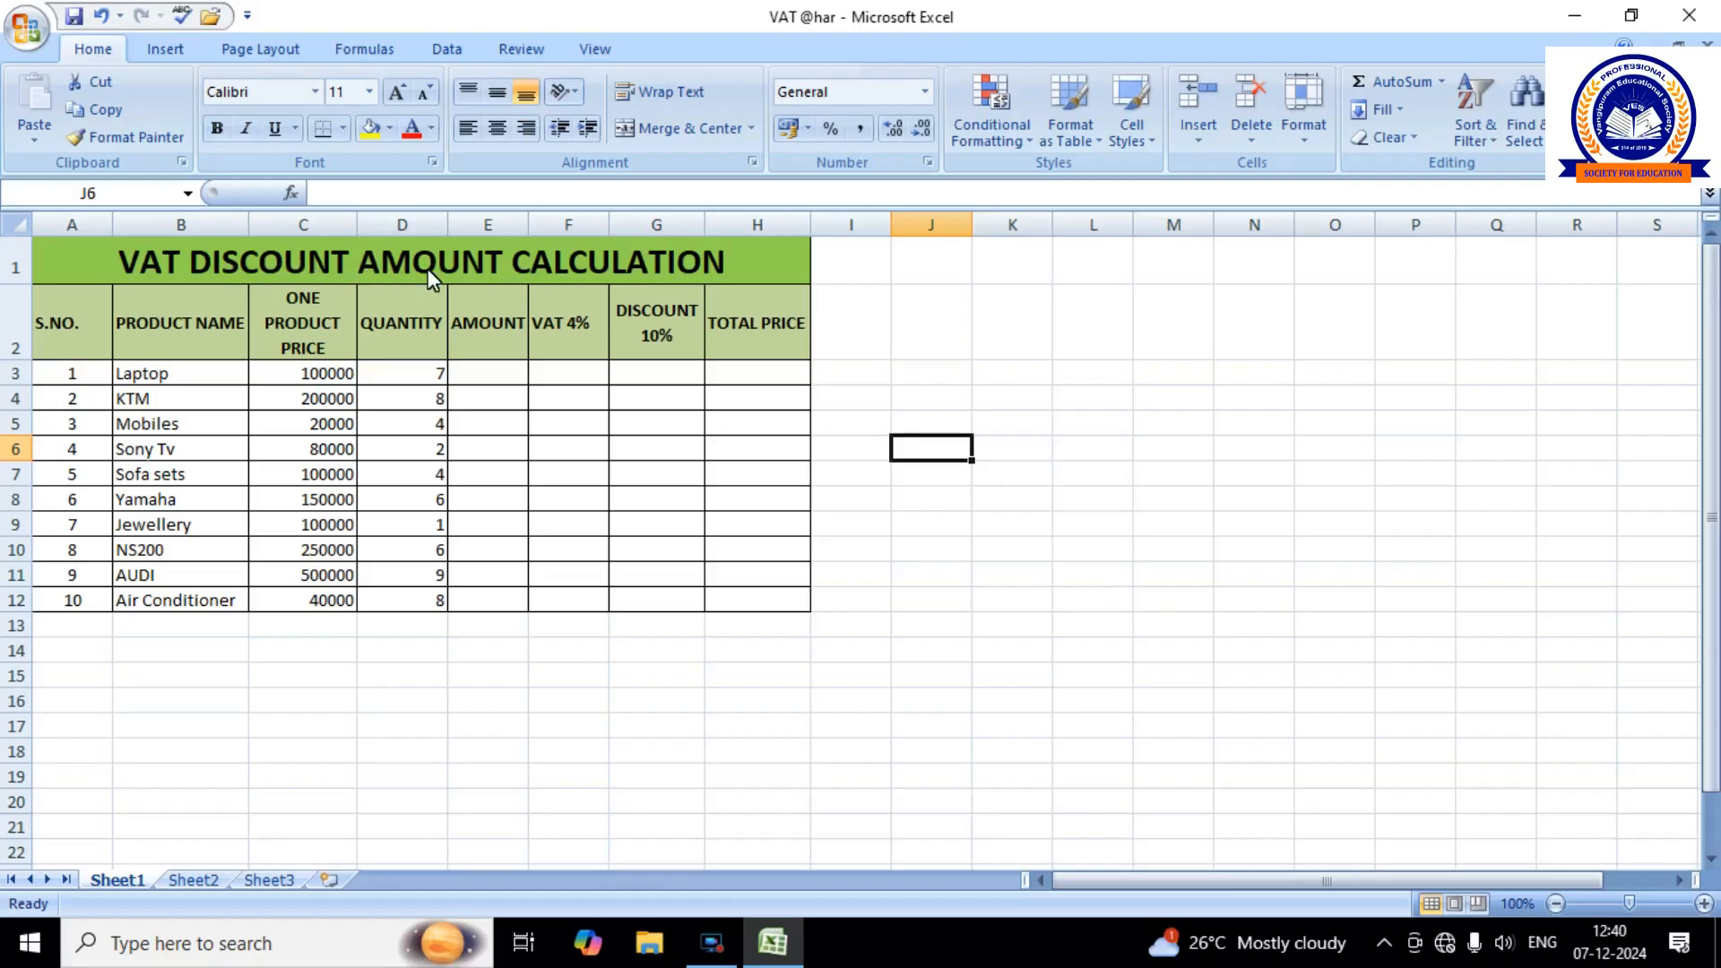
click(84, 321)
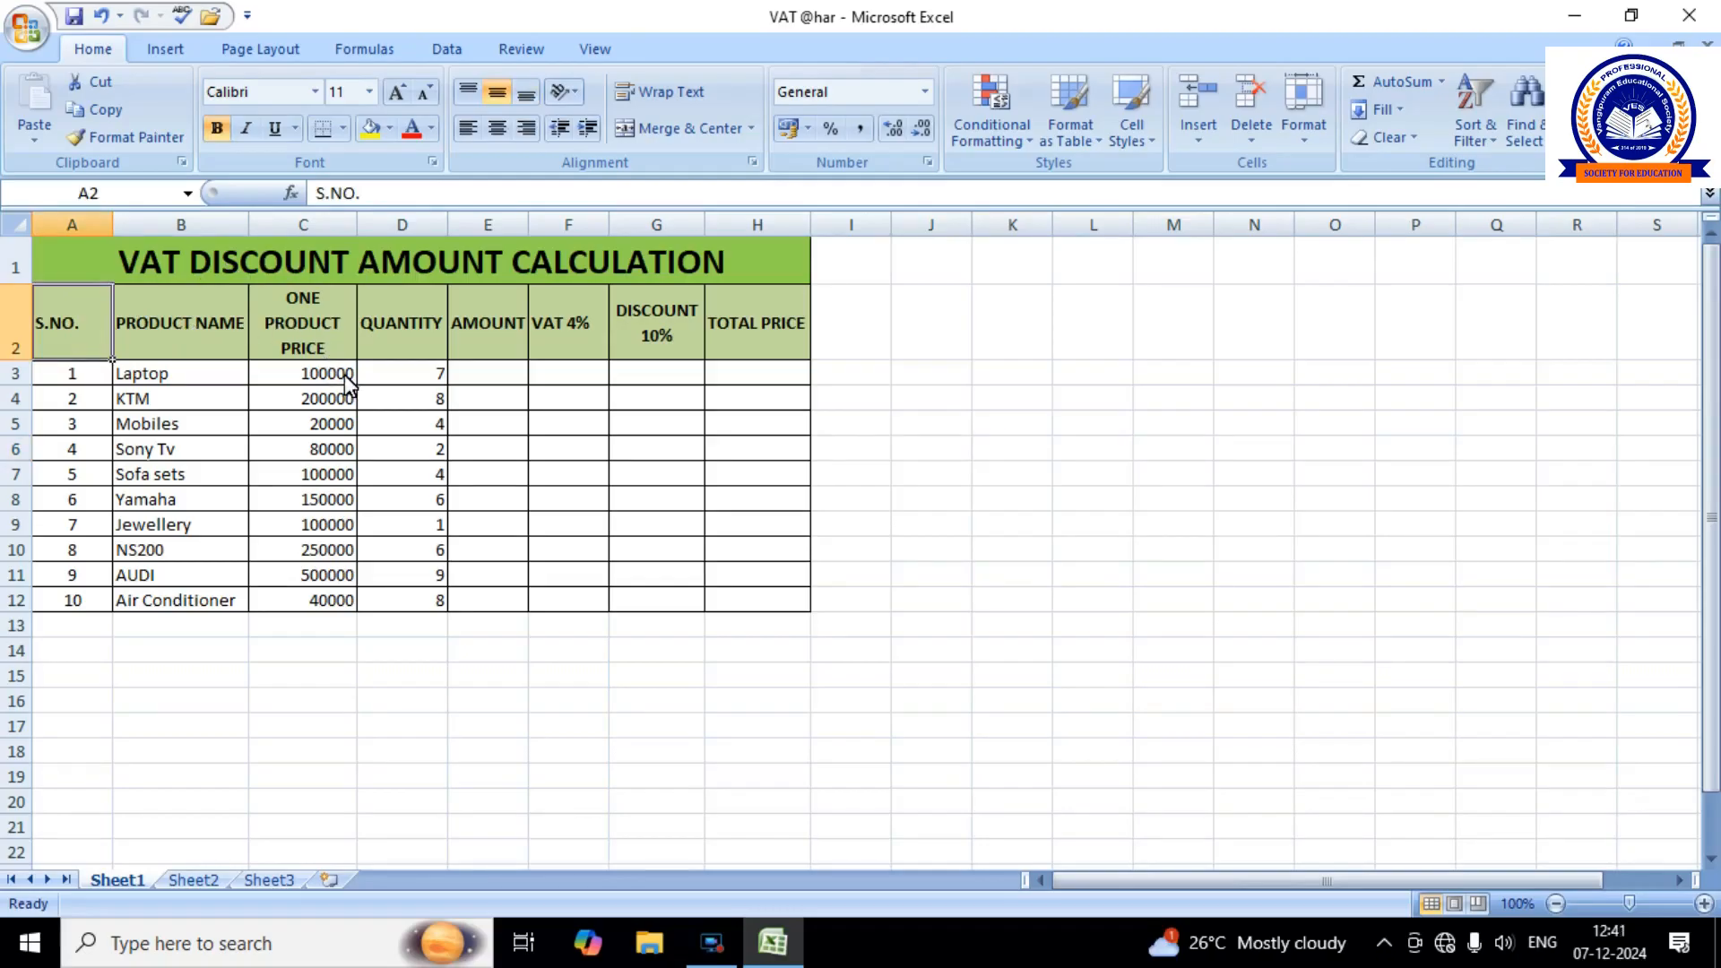
click(485, 386)
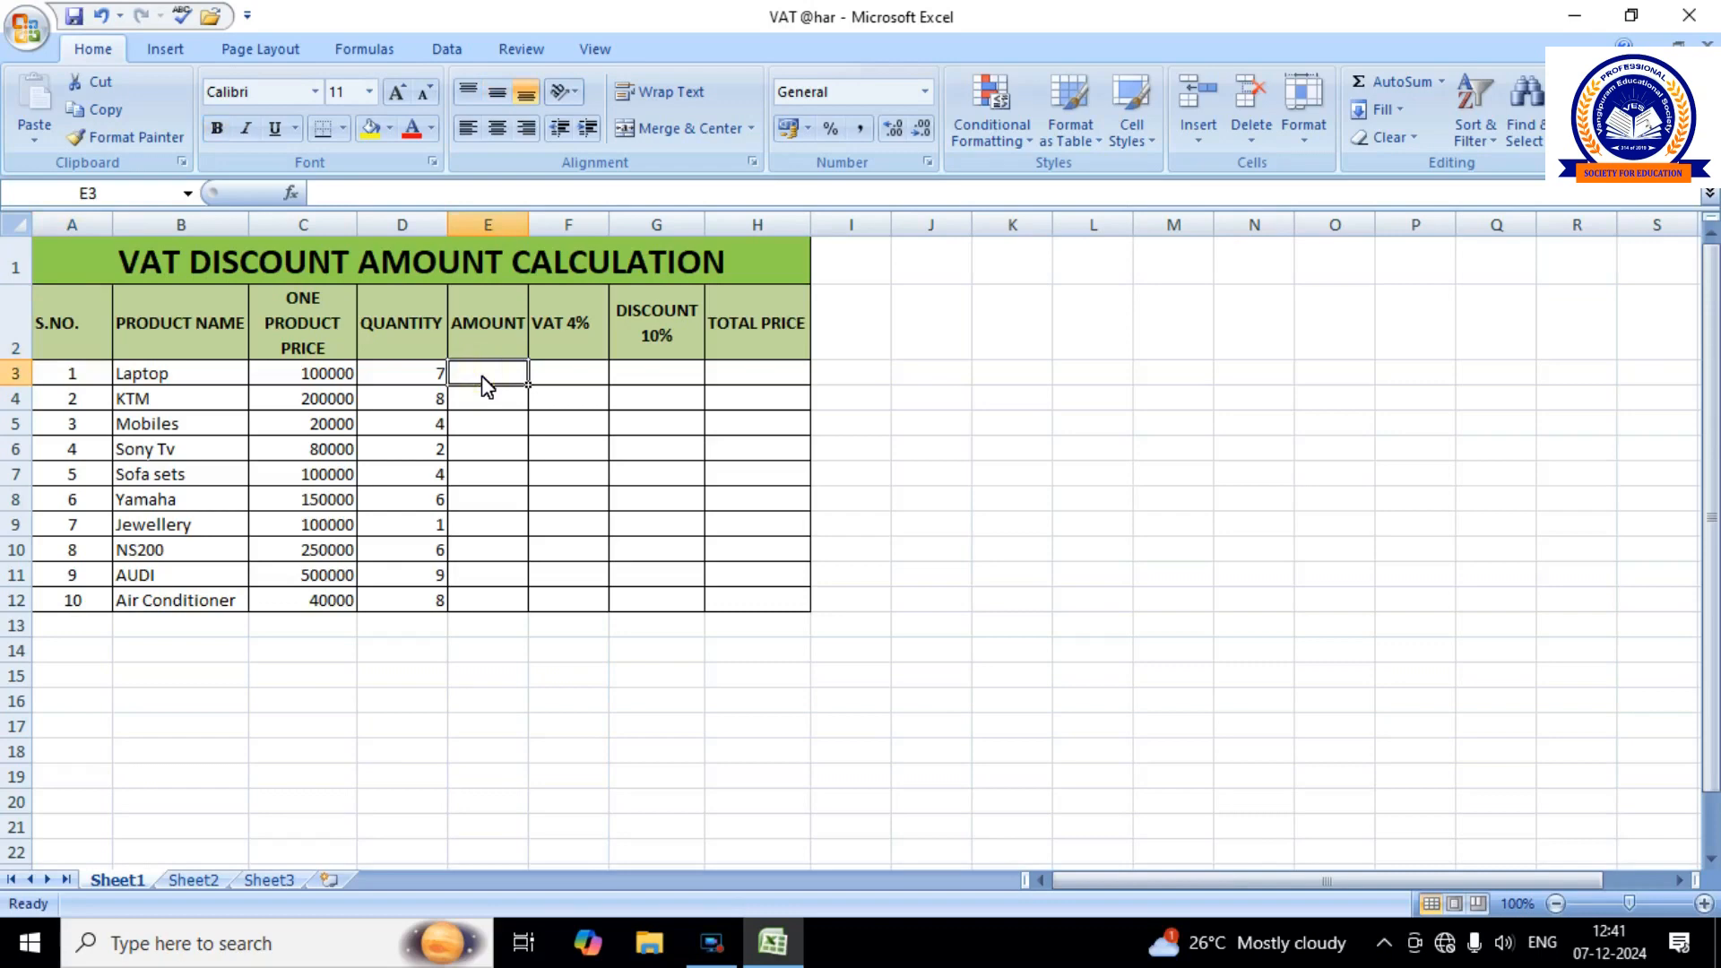
text(=)
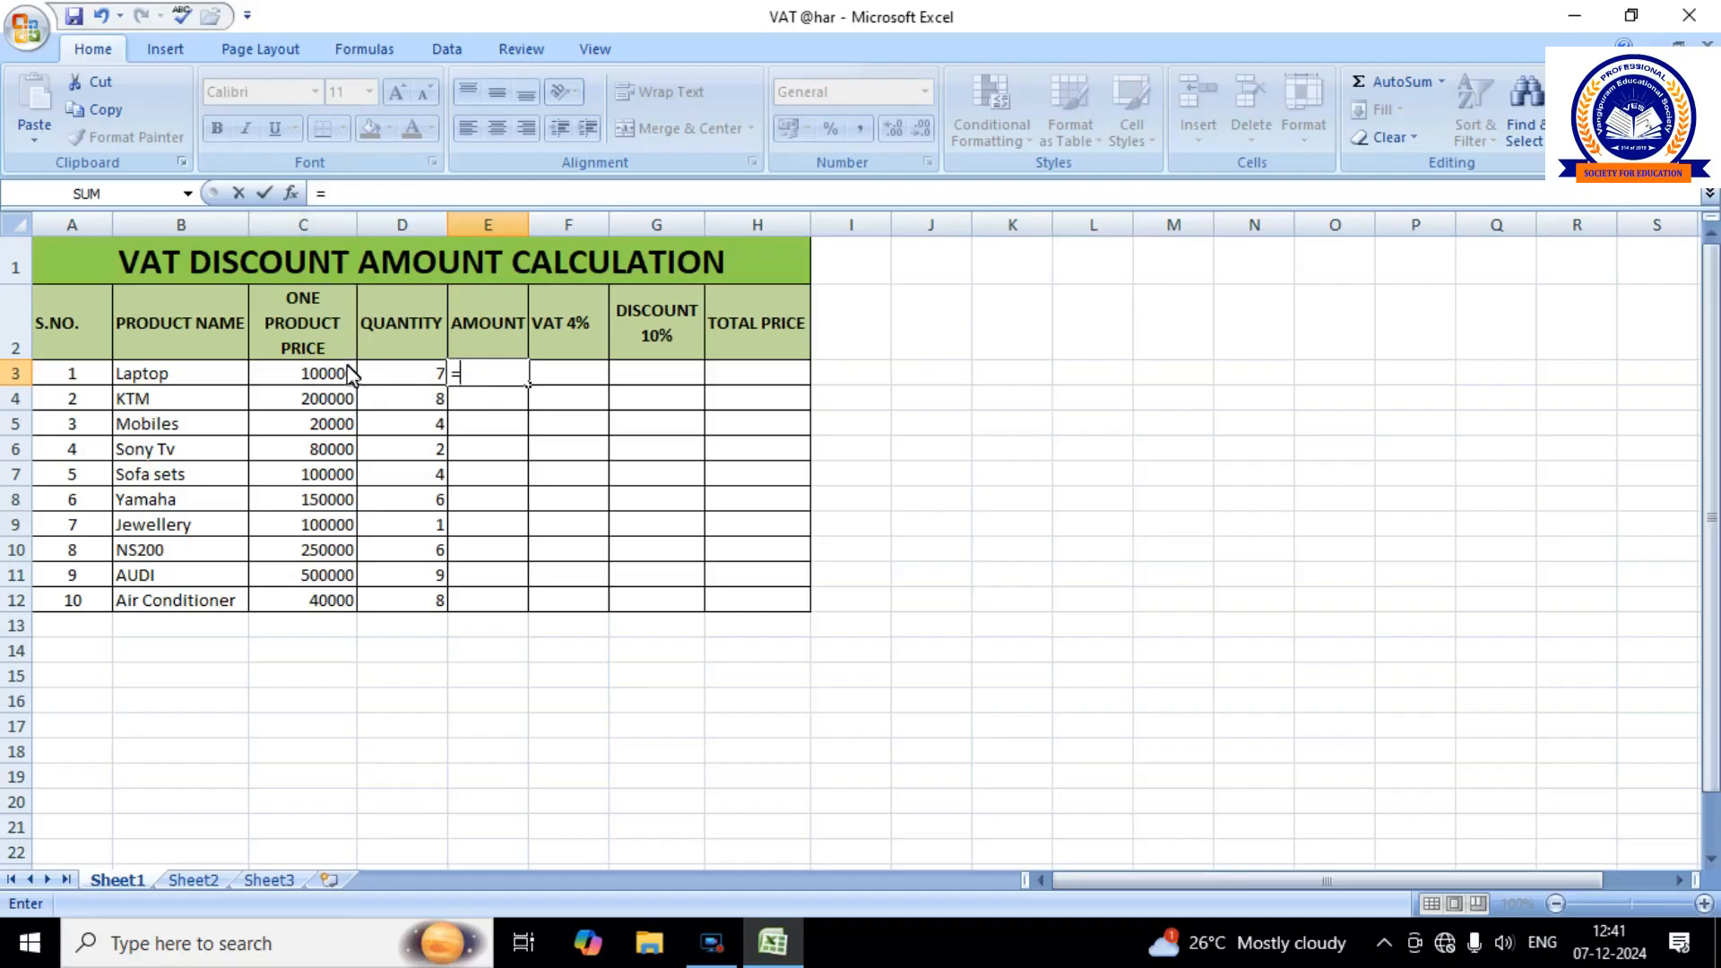
text(C3)
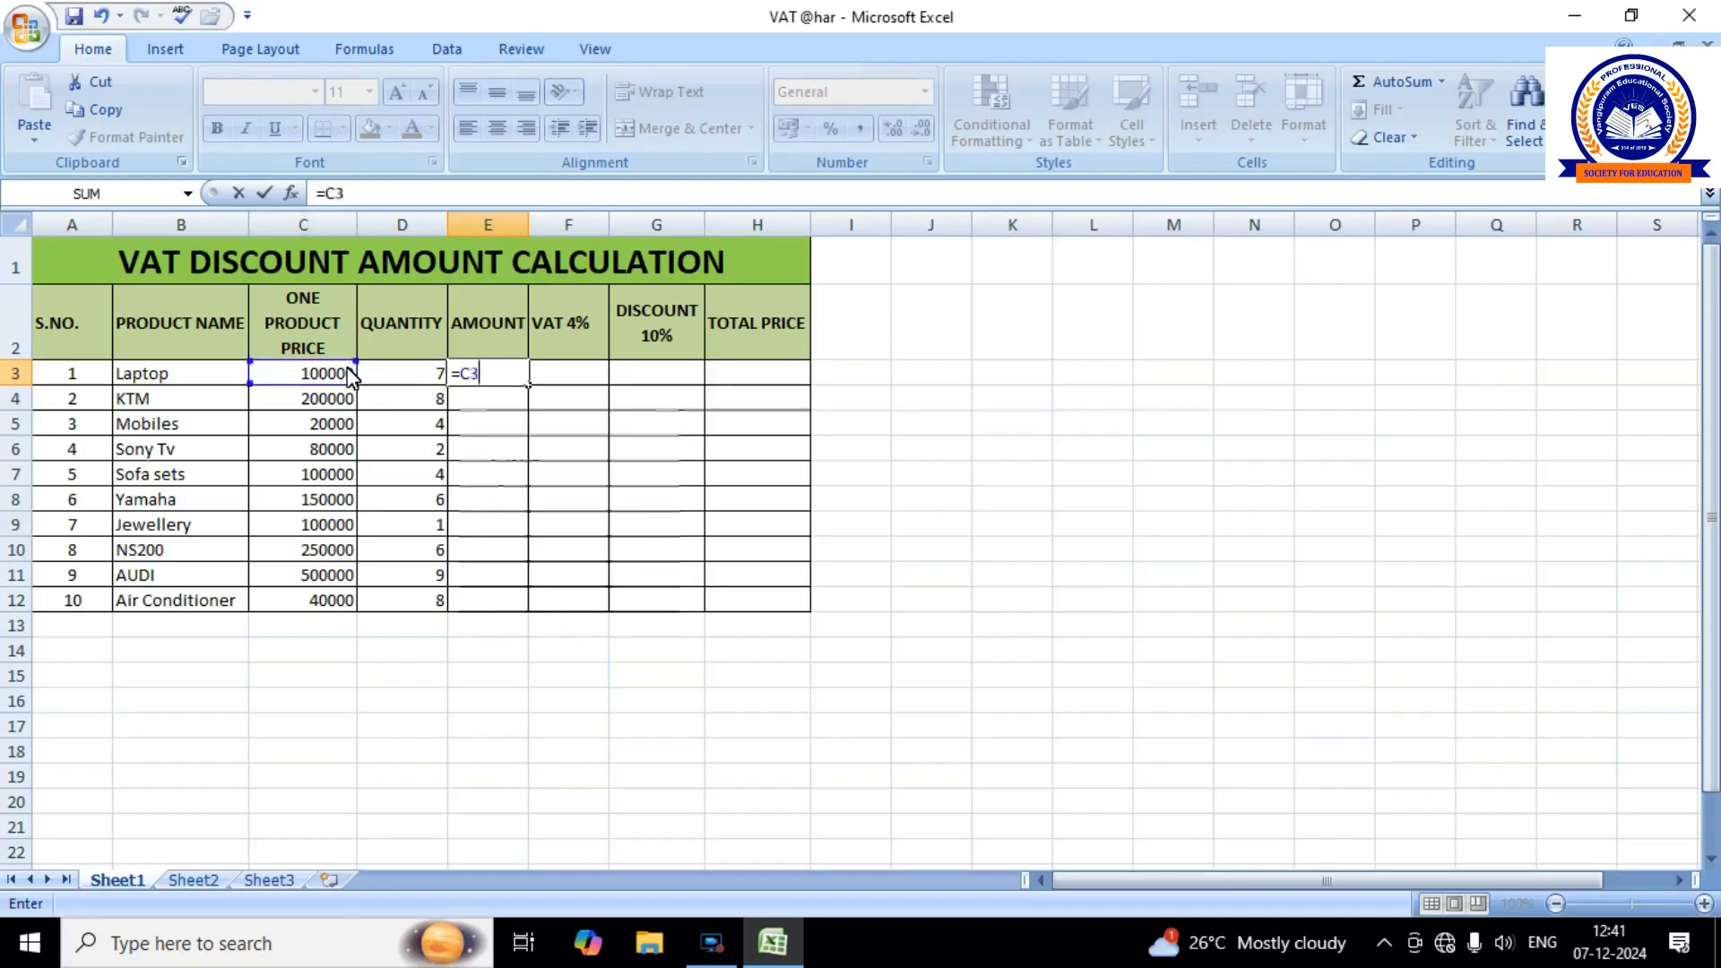
text(*)
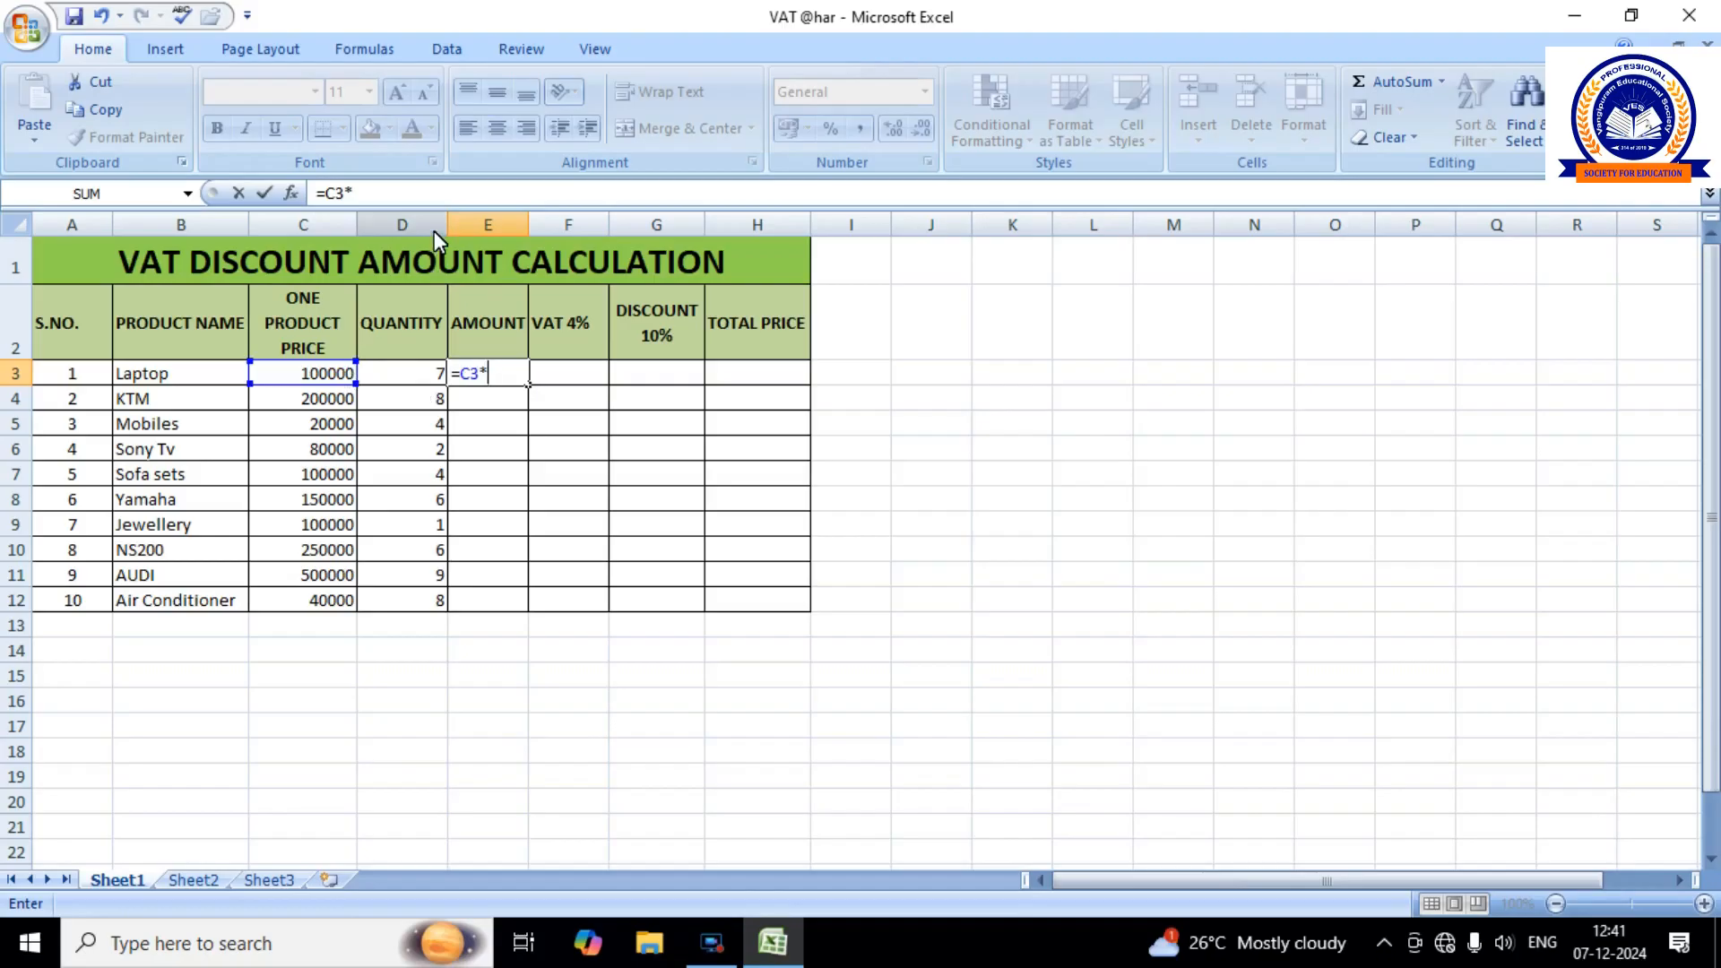
text(D3)
key(Return)
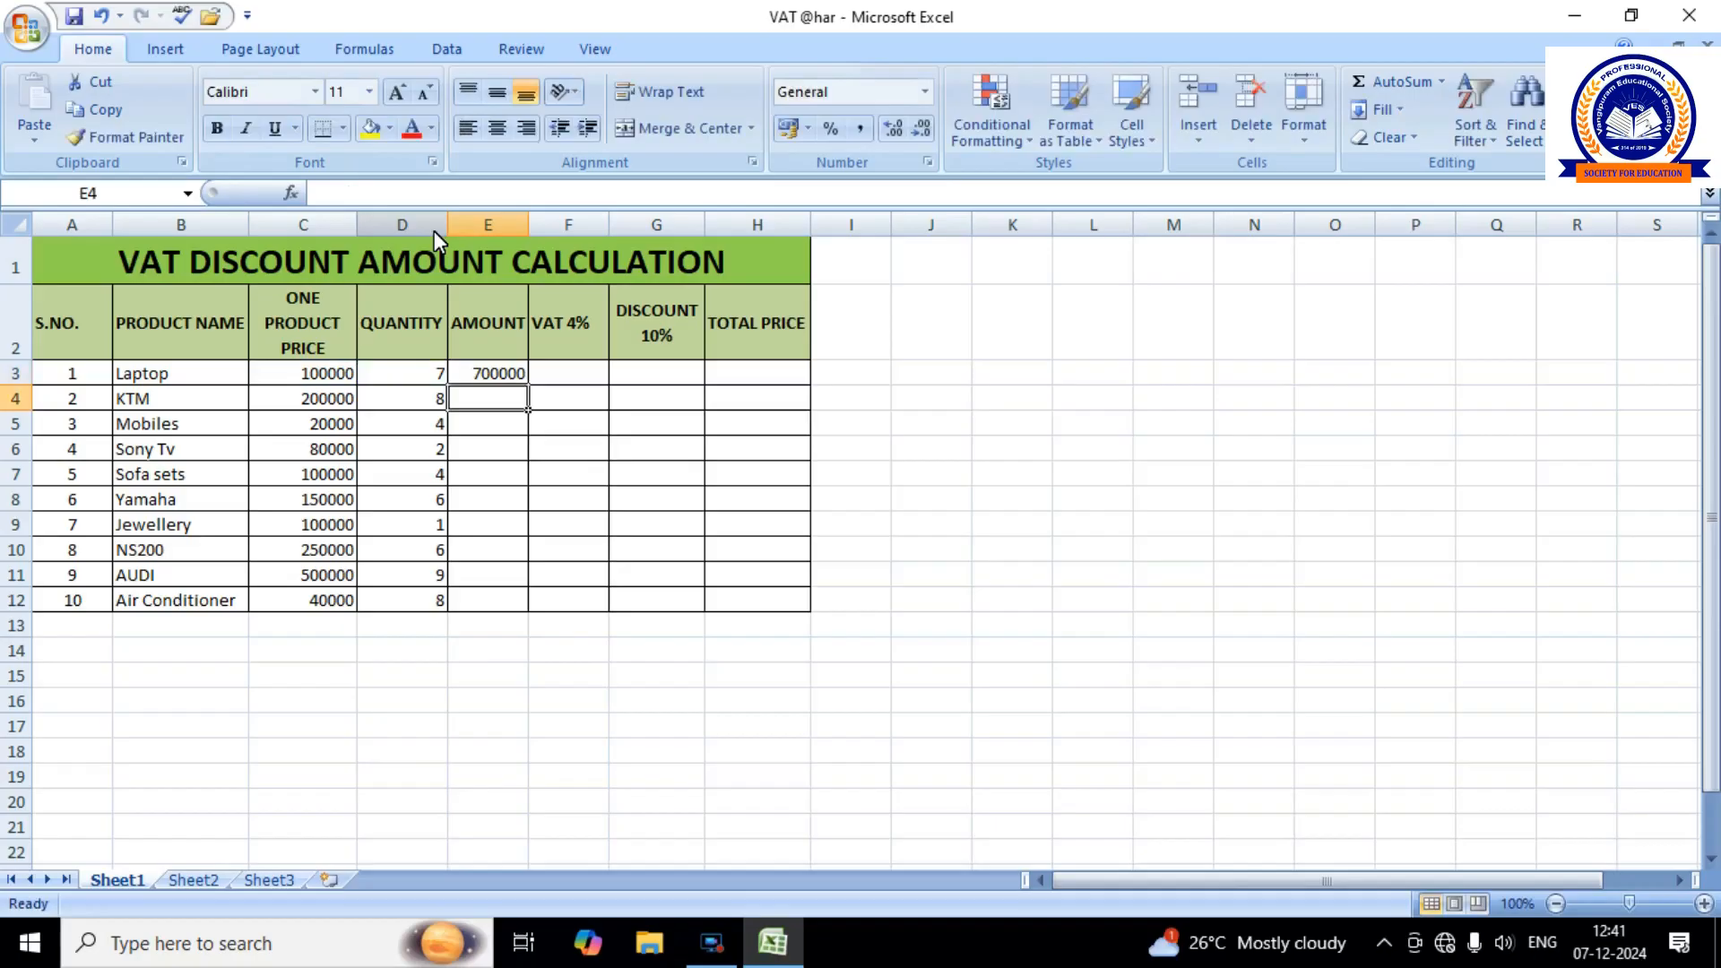
click(508, 377)
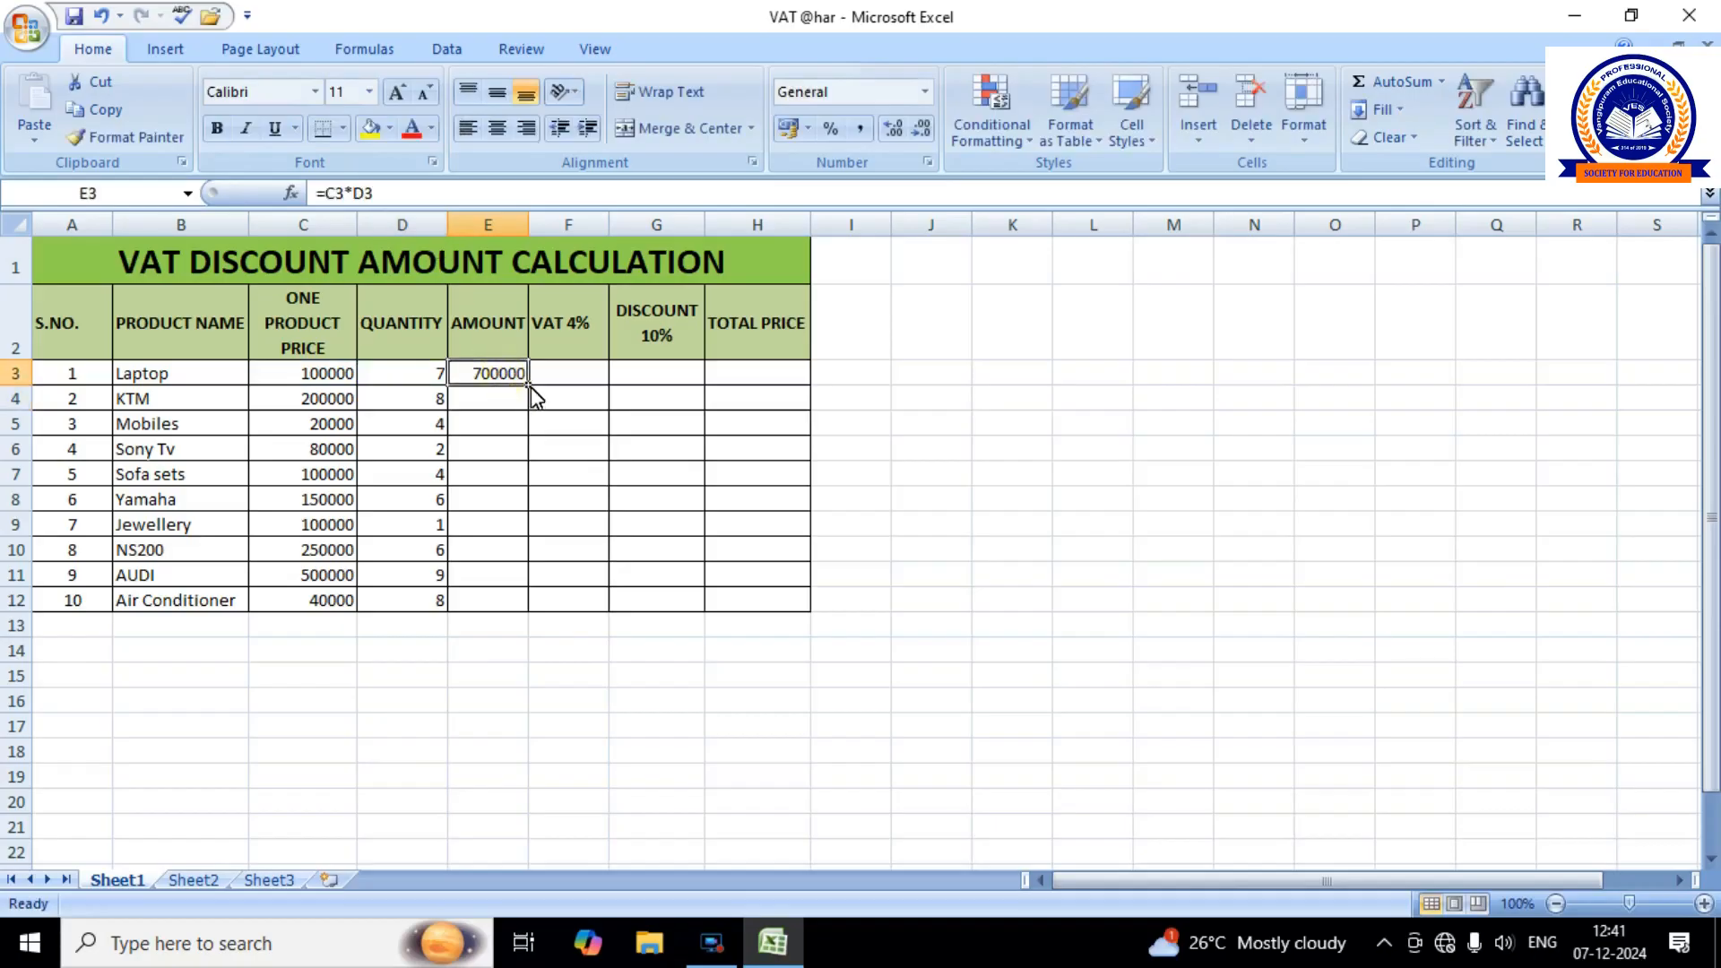
drag(528, 385, 529, 612)
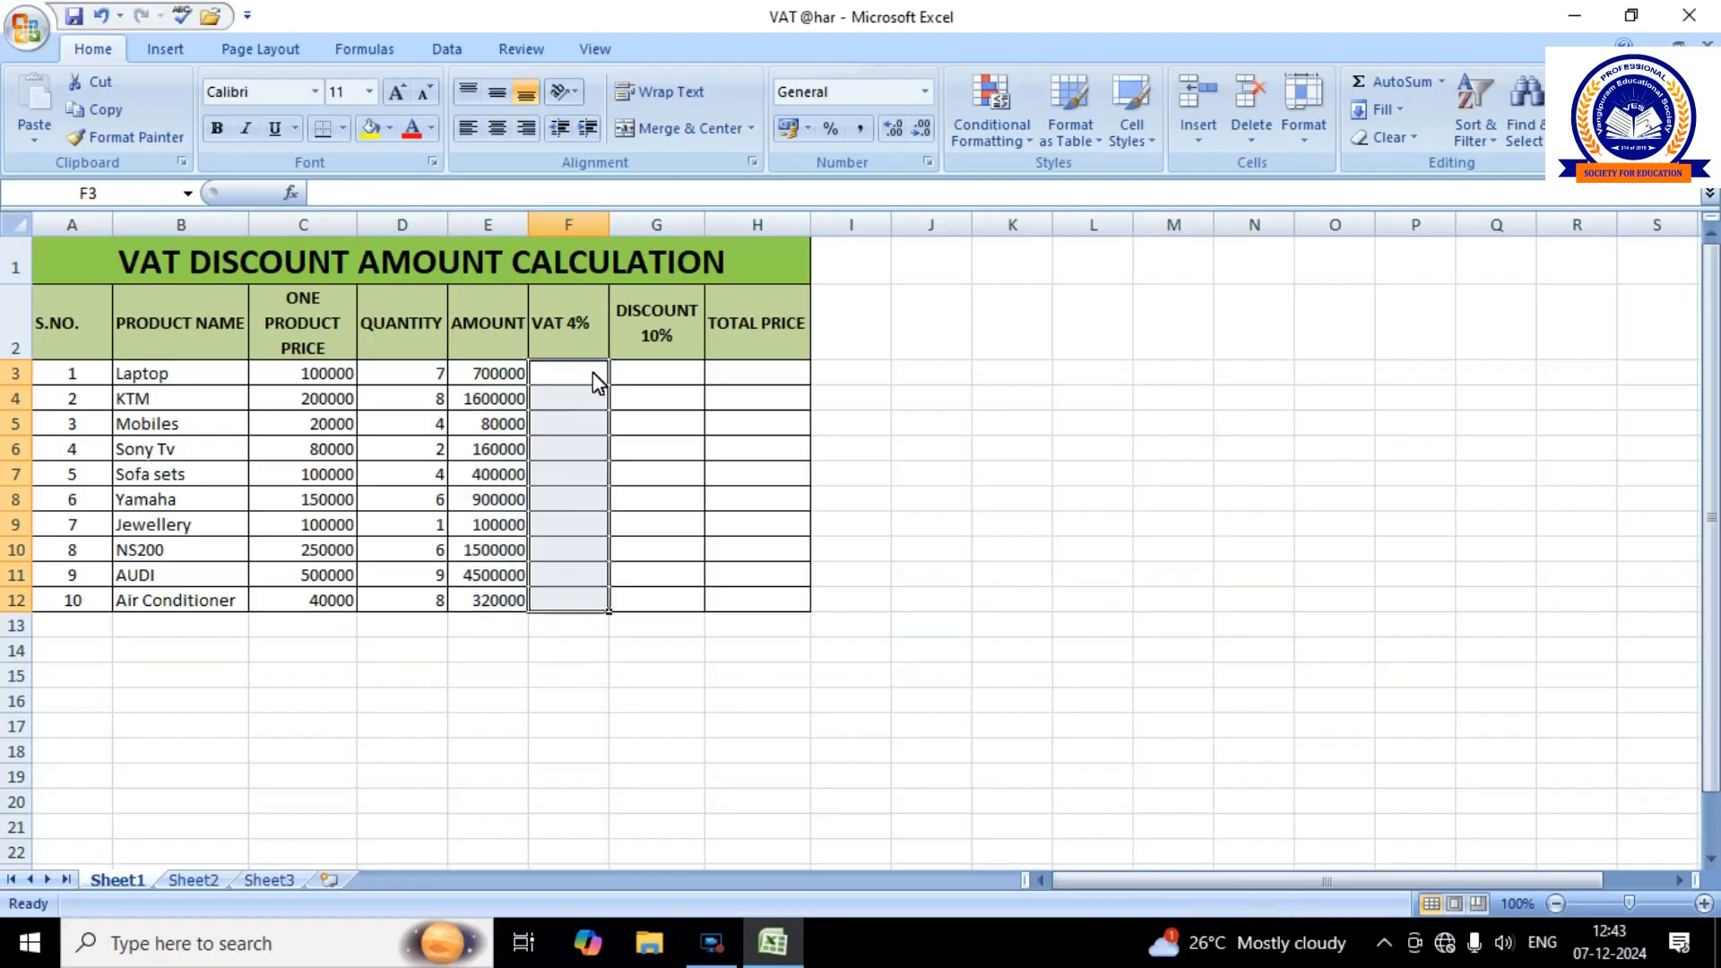
Calculate the 4% VAT for each product with the formula =E3*4% in F3 and fill it down to F12.
click(596, 377)
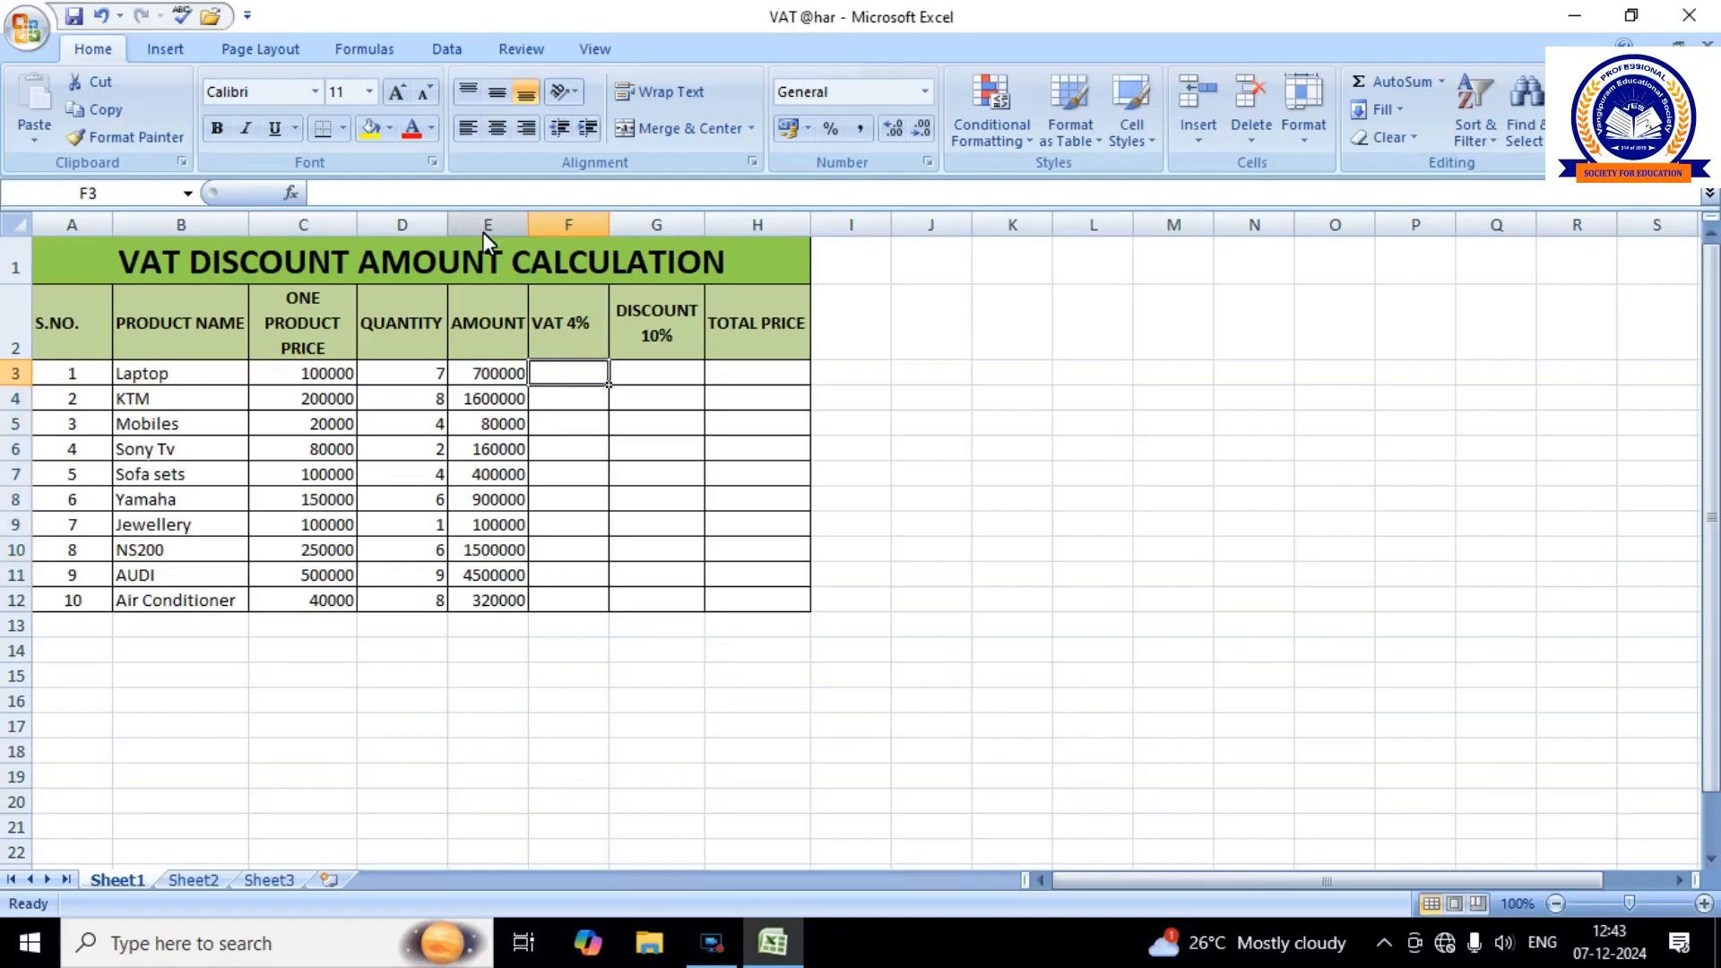
text(=)
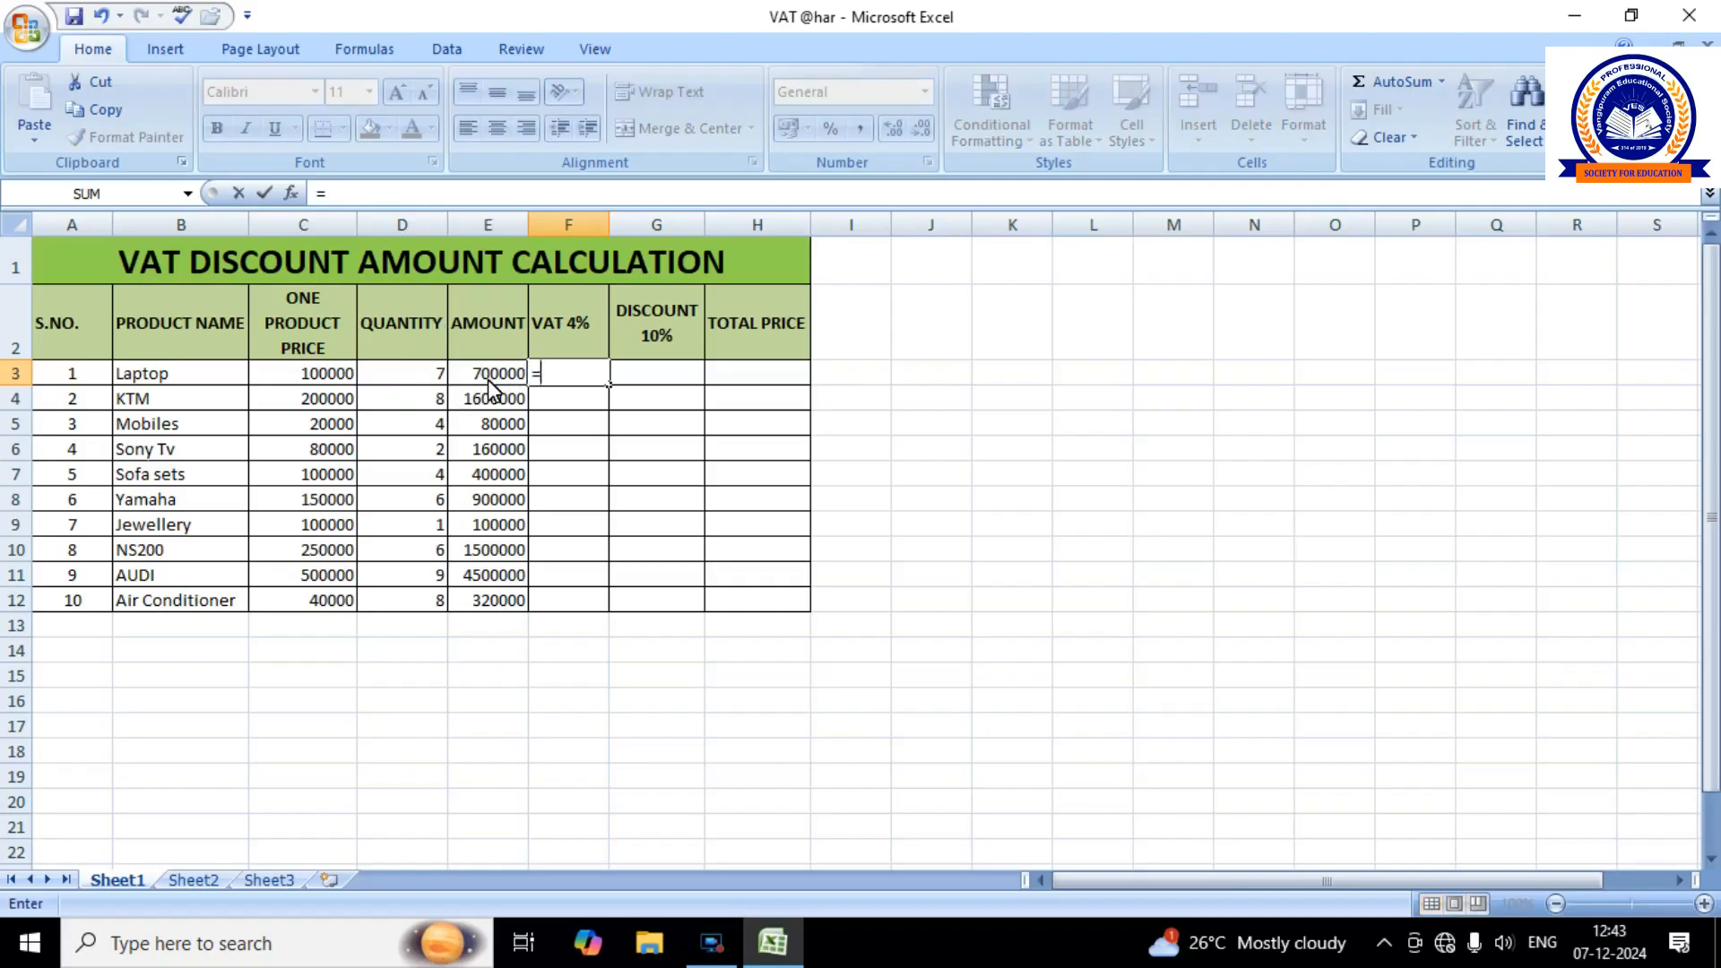
text(E3*4%)
key(Return)
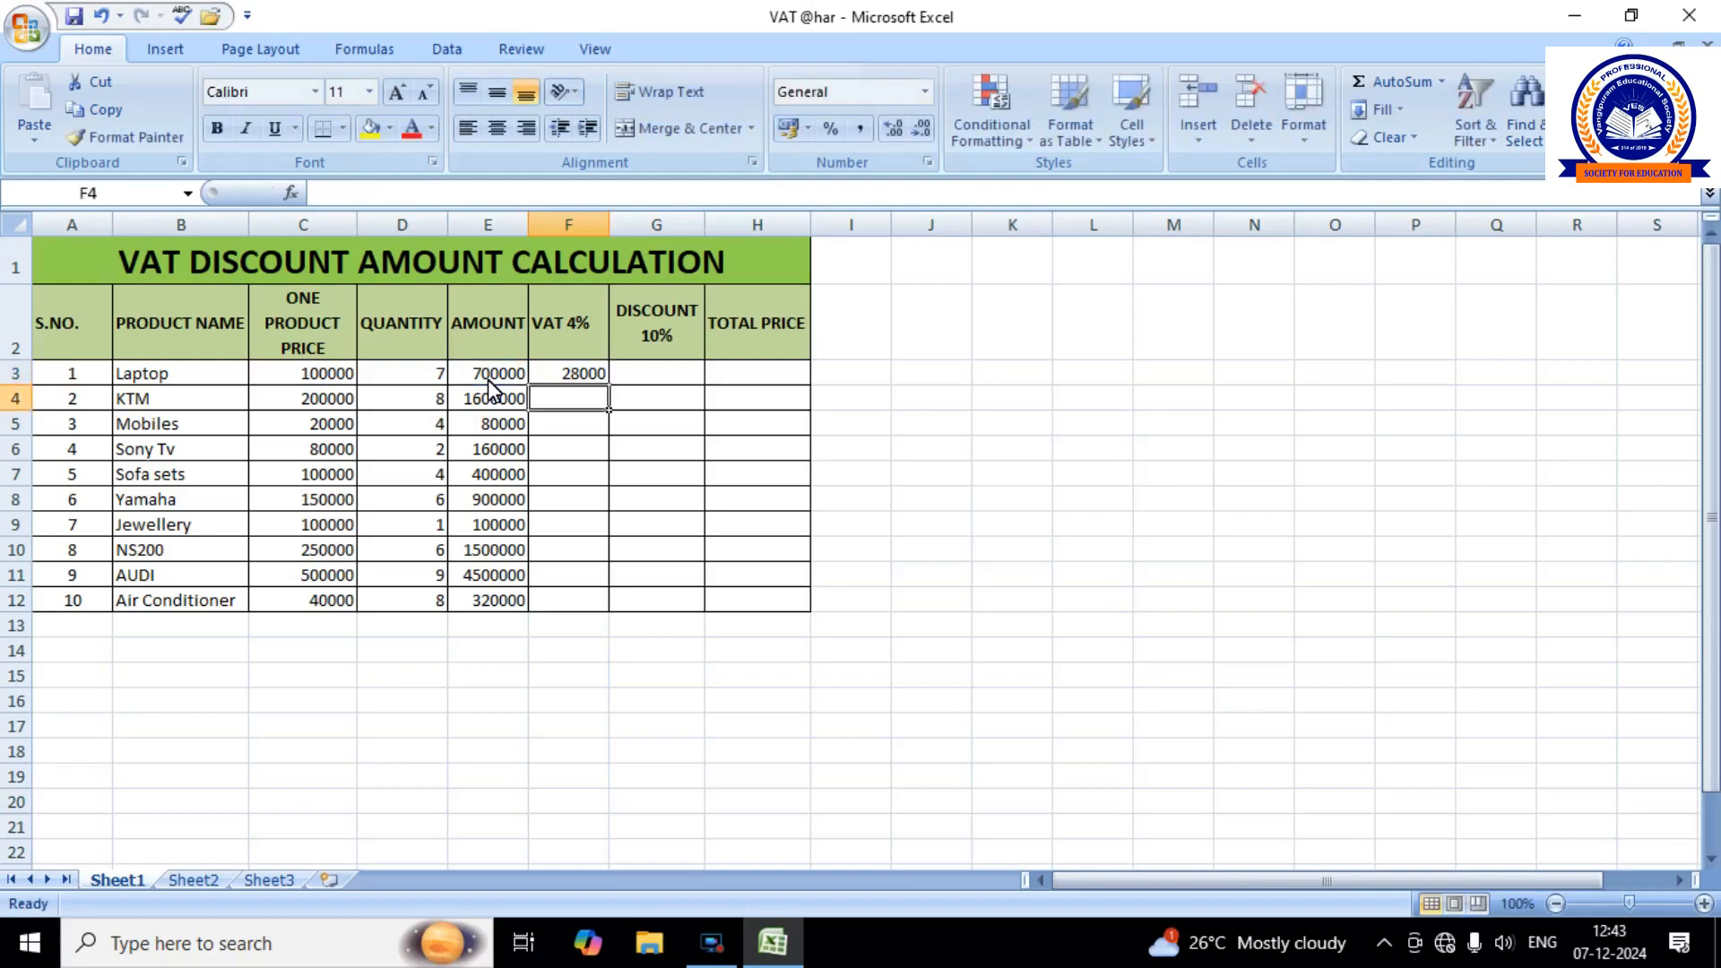
click(578, 378)
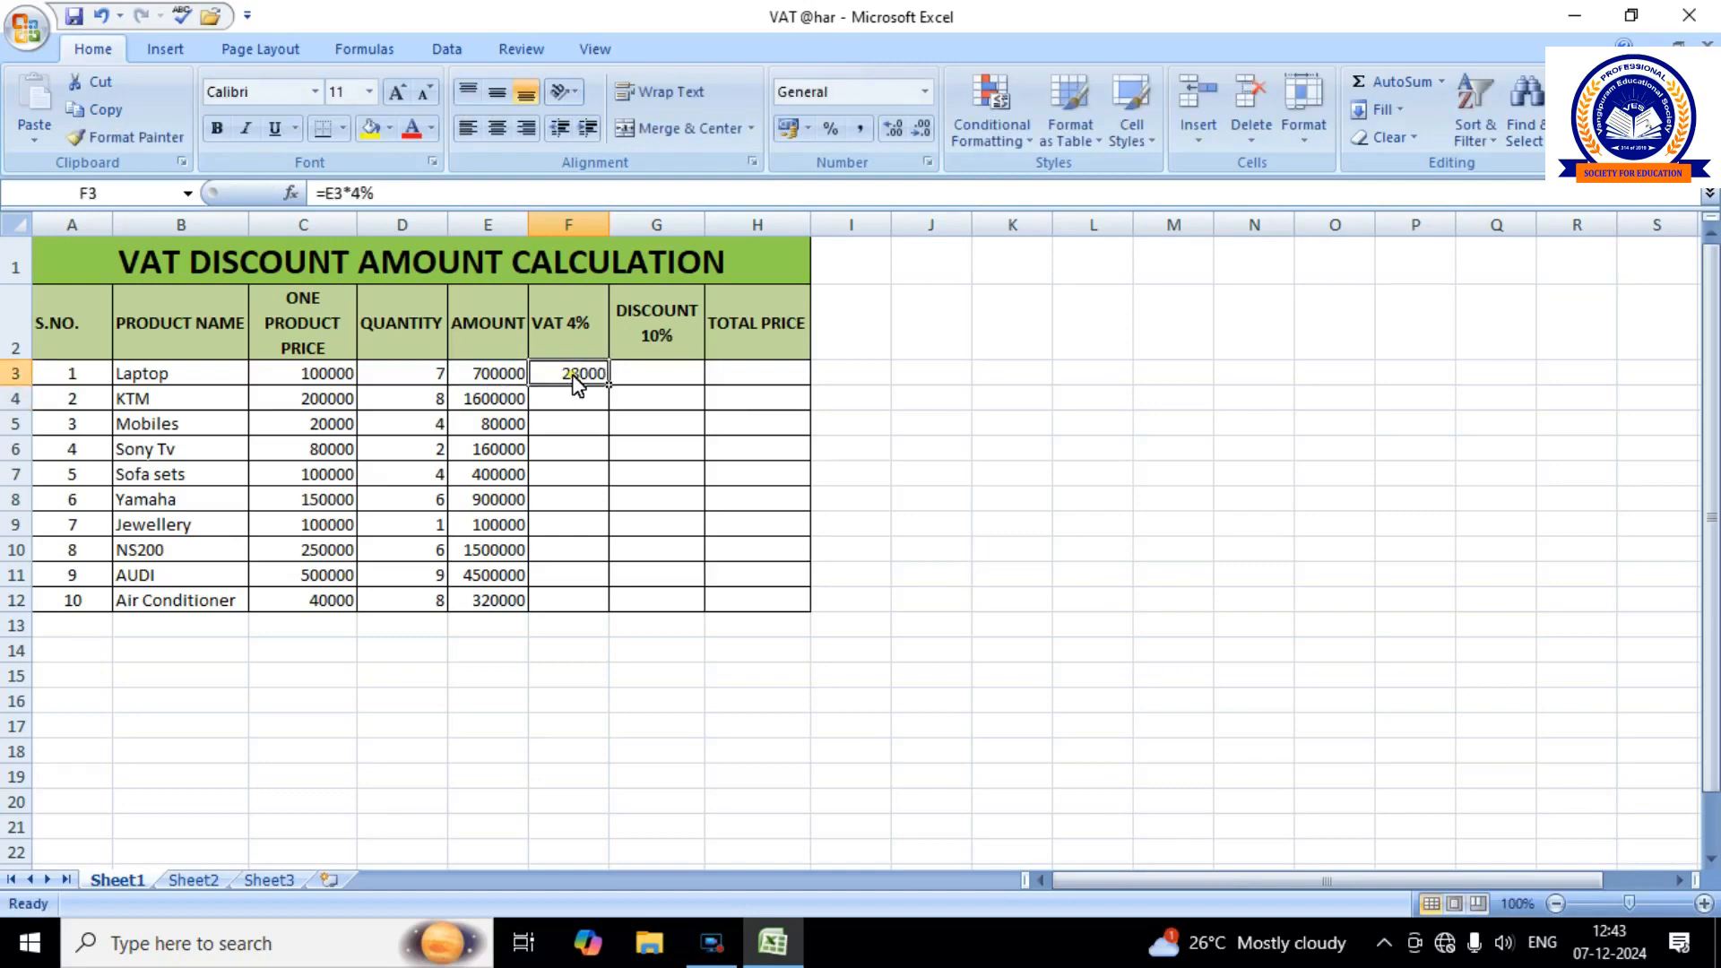
drag(610, 387, 613, 613)
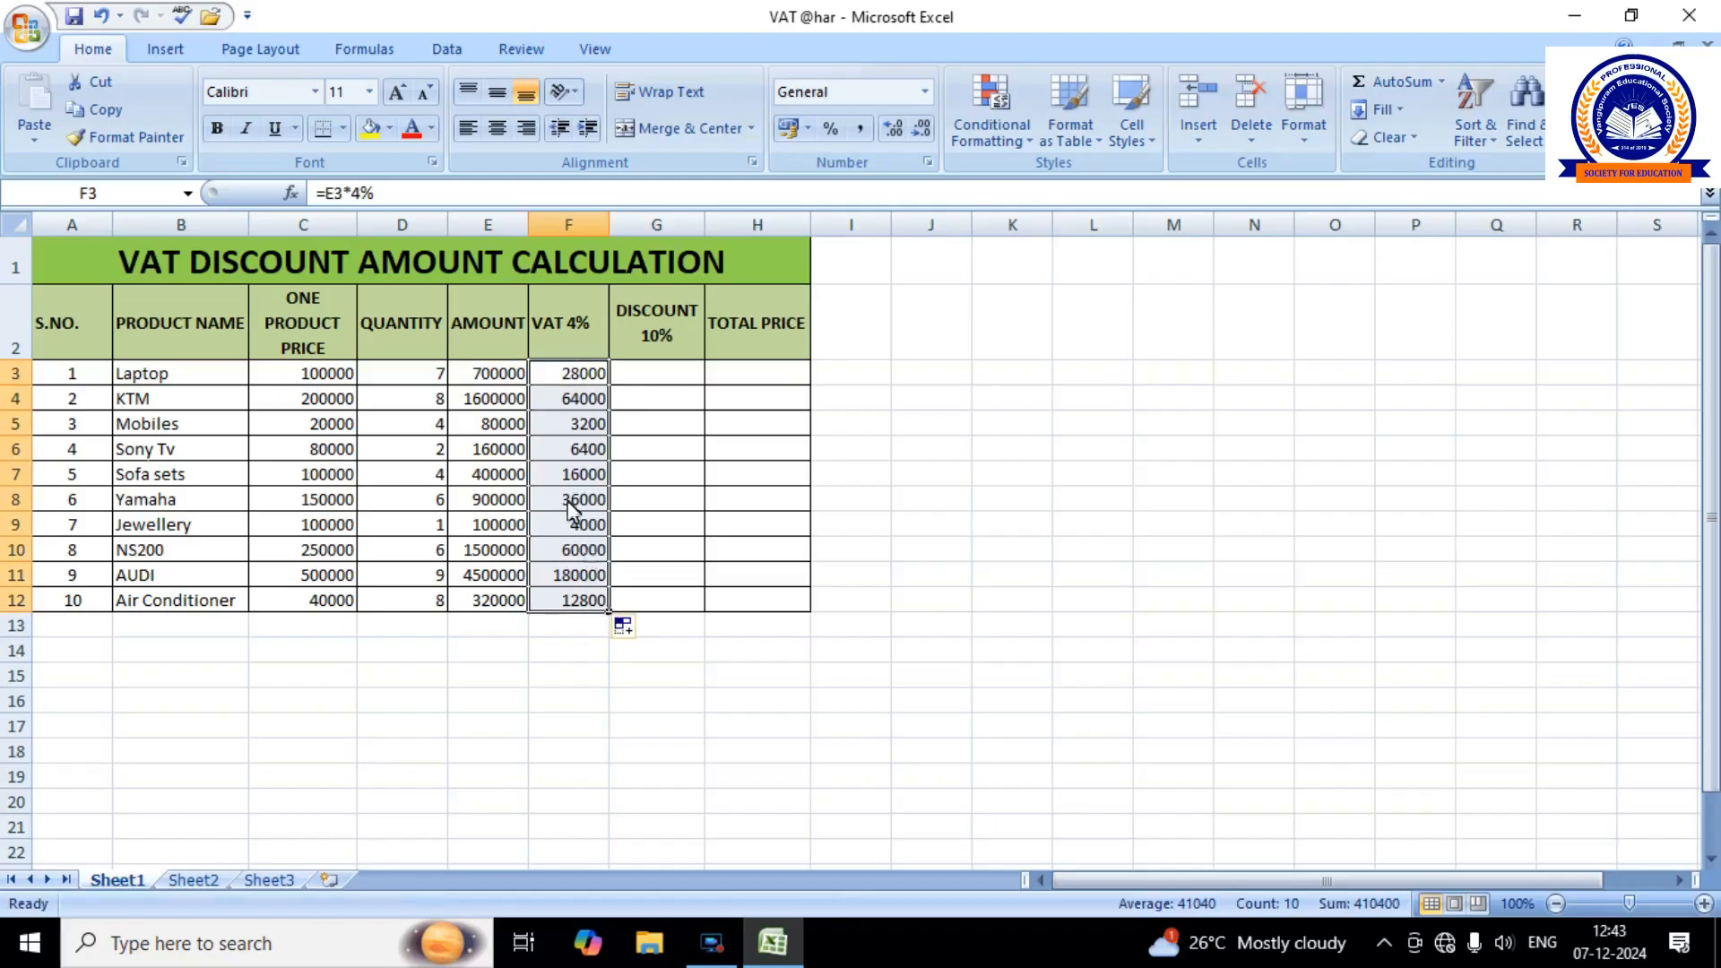
Calculate the 10% discount for each product with the formula =E3*10% in G3 and fill it down to G12.
click(506, 377)
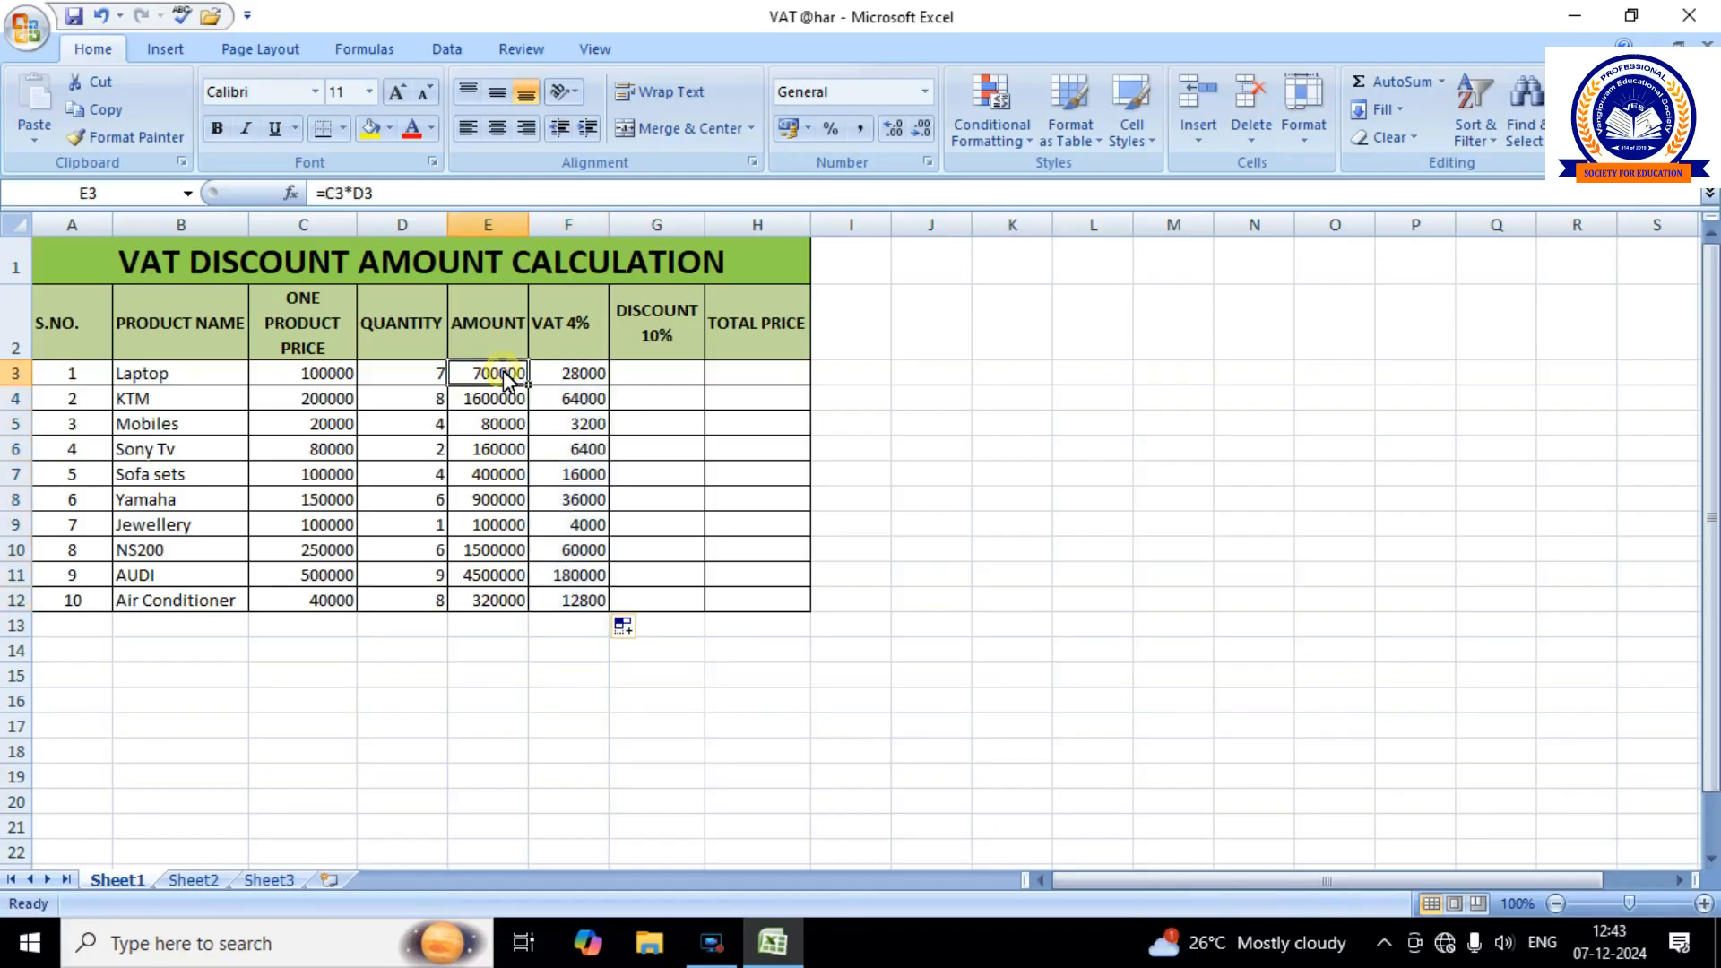
click(583, 379)
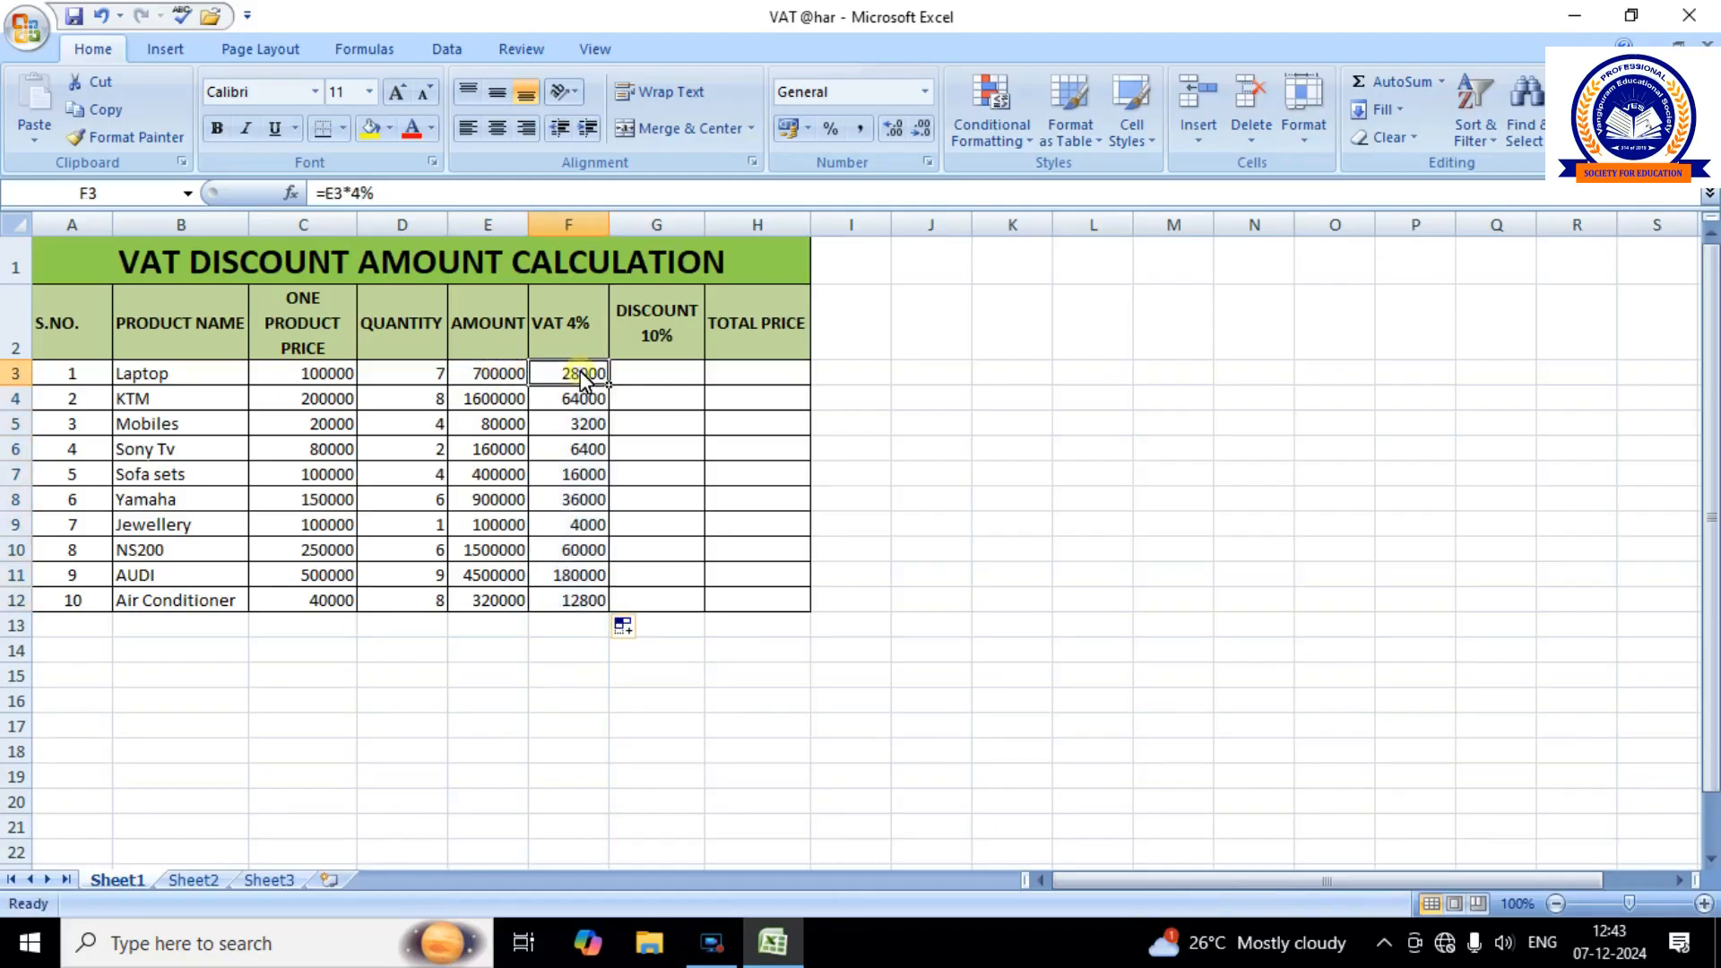
click(659, 380)
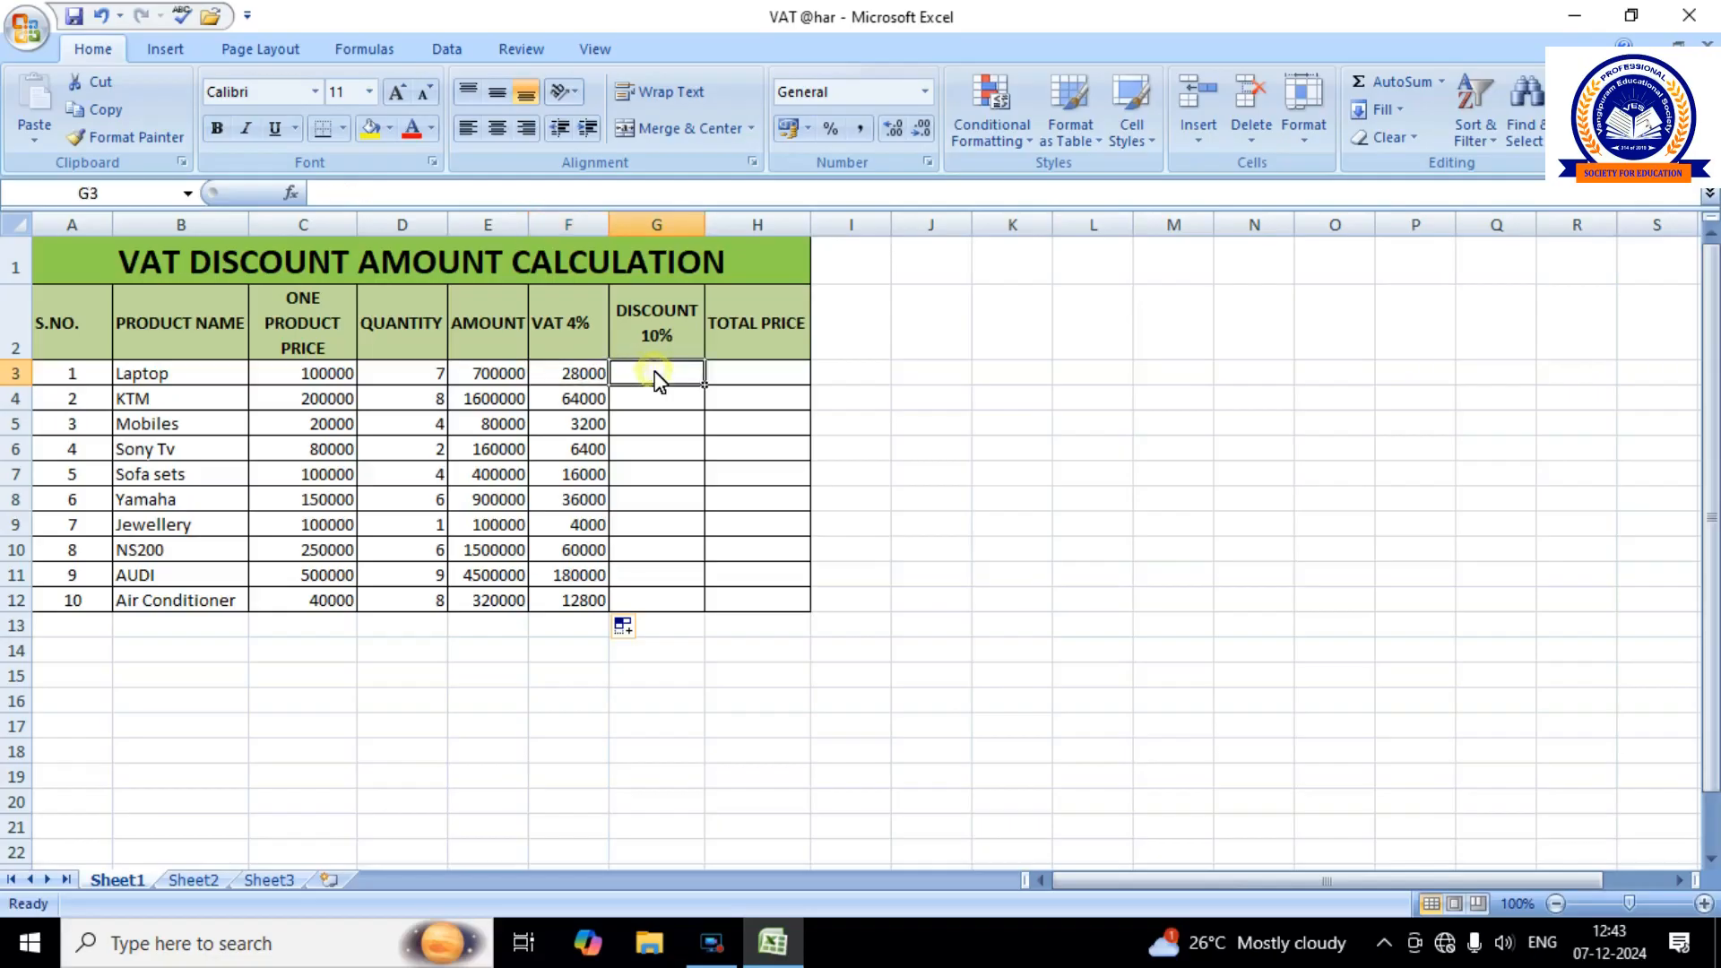
text(=E)
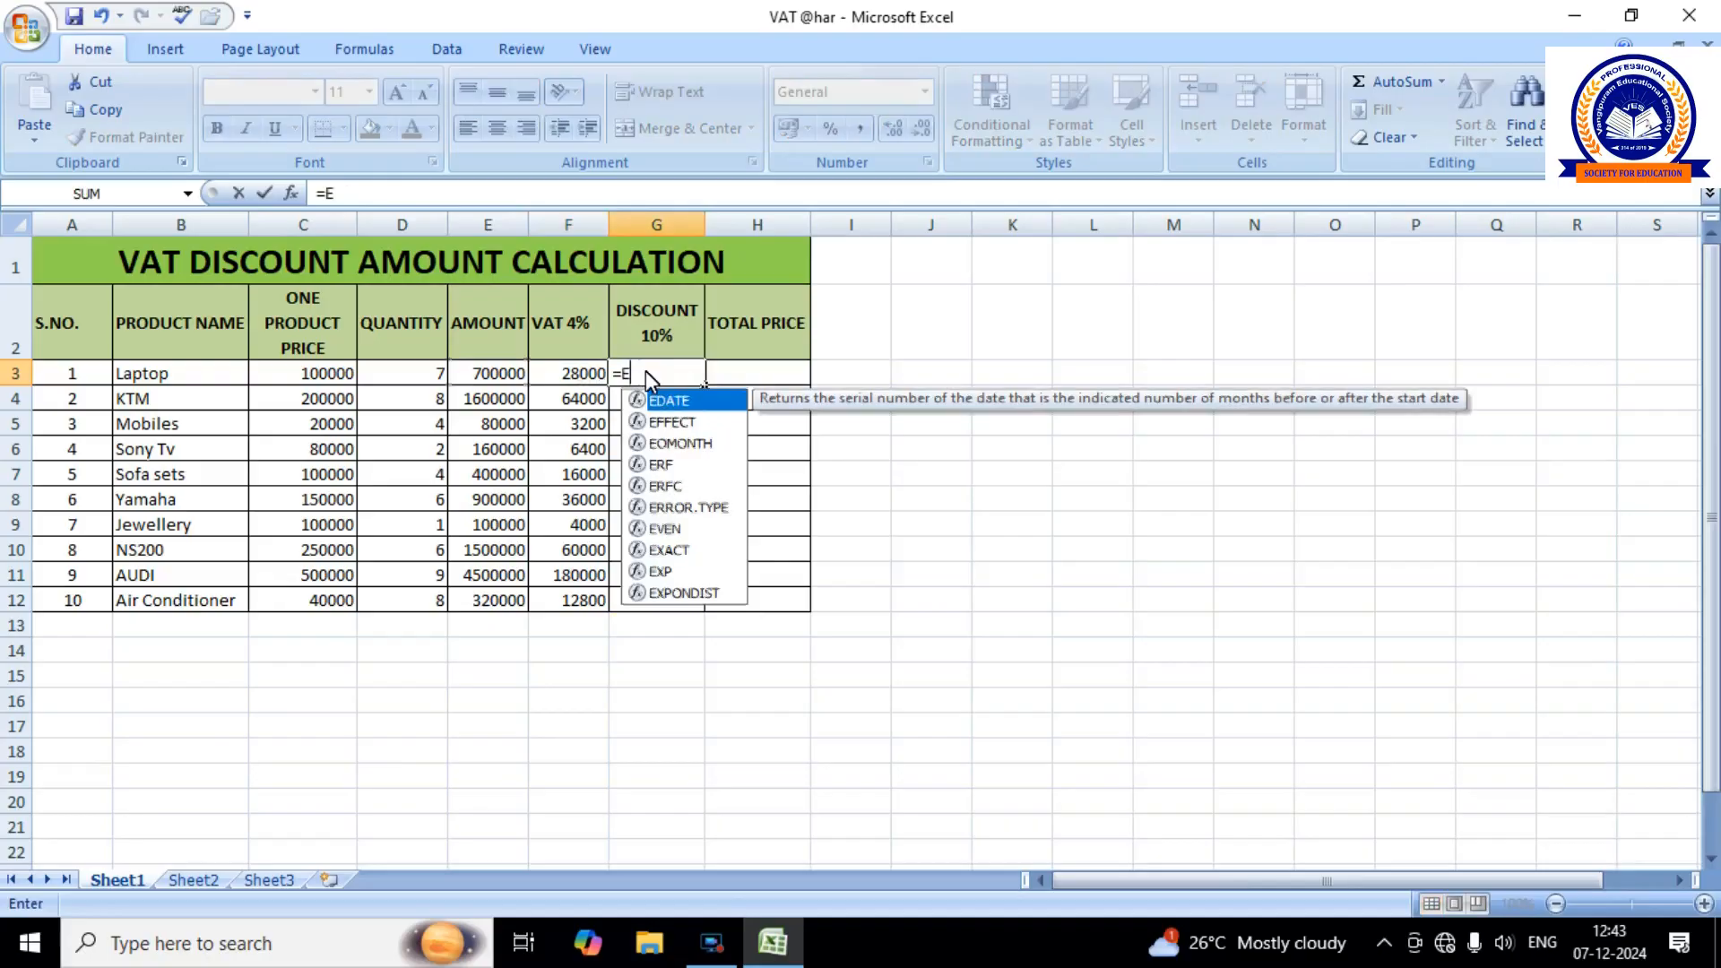
text(3)
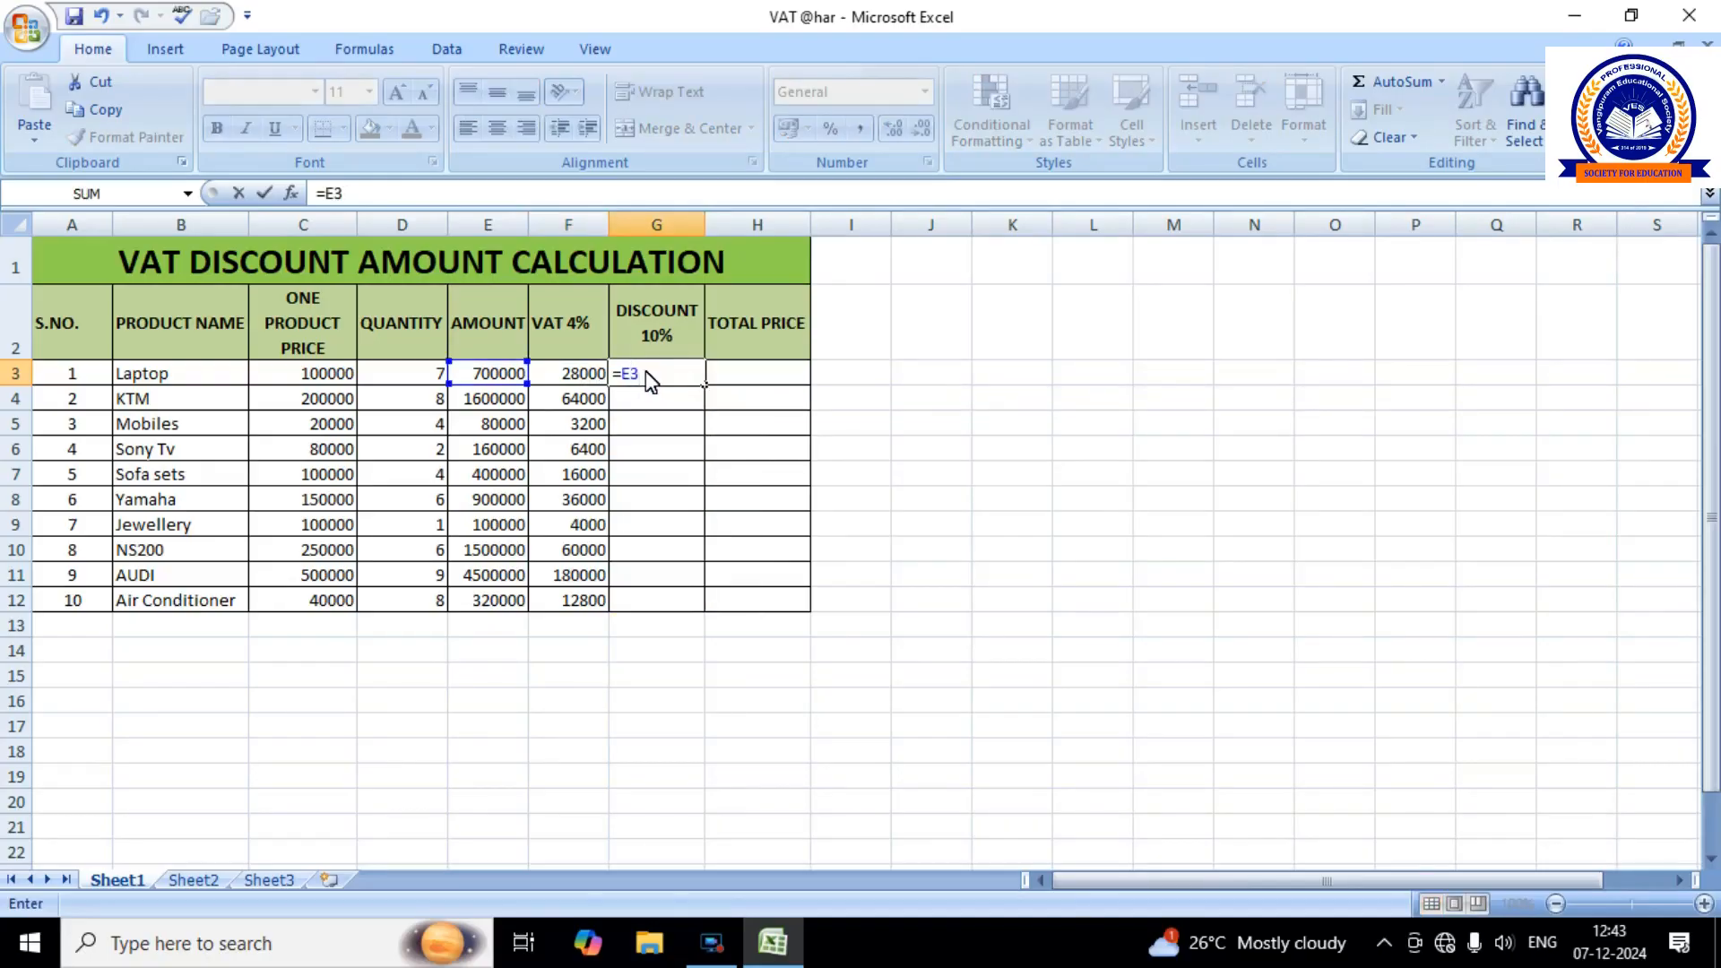
text(*10%)
key(Return)
click(651, 377)
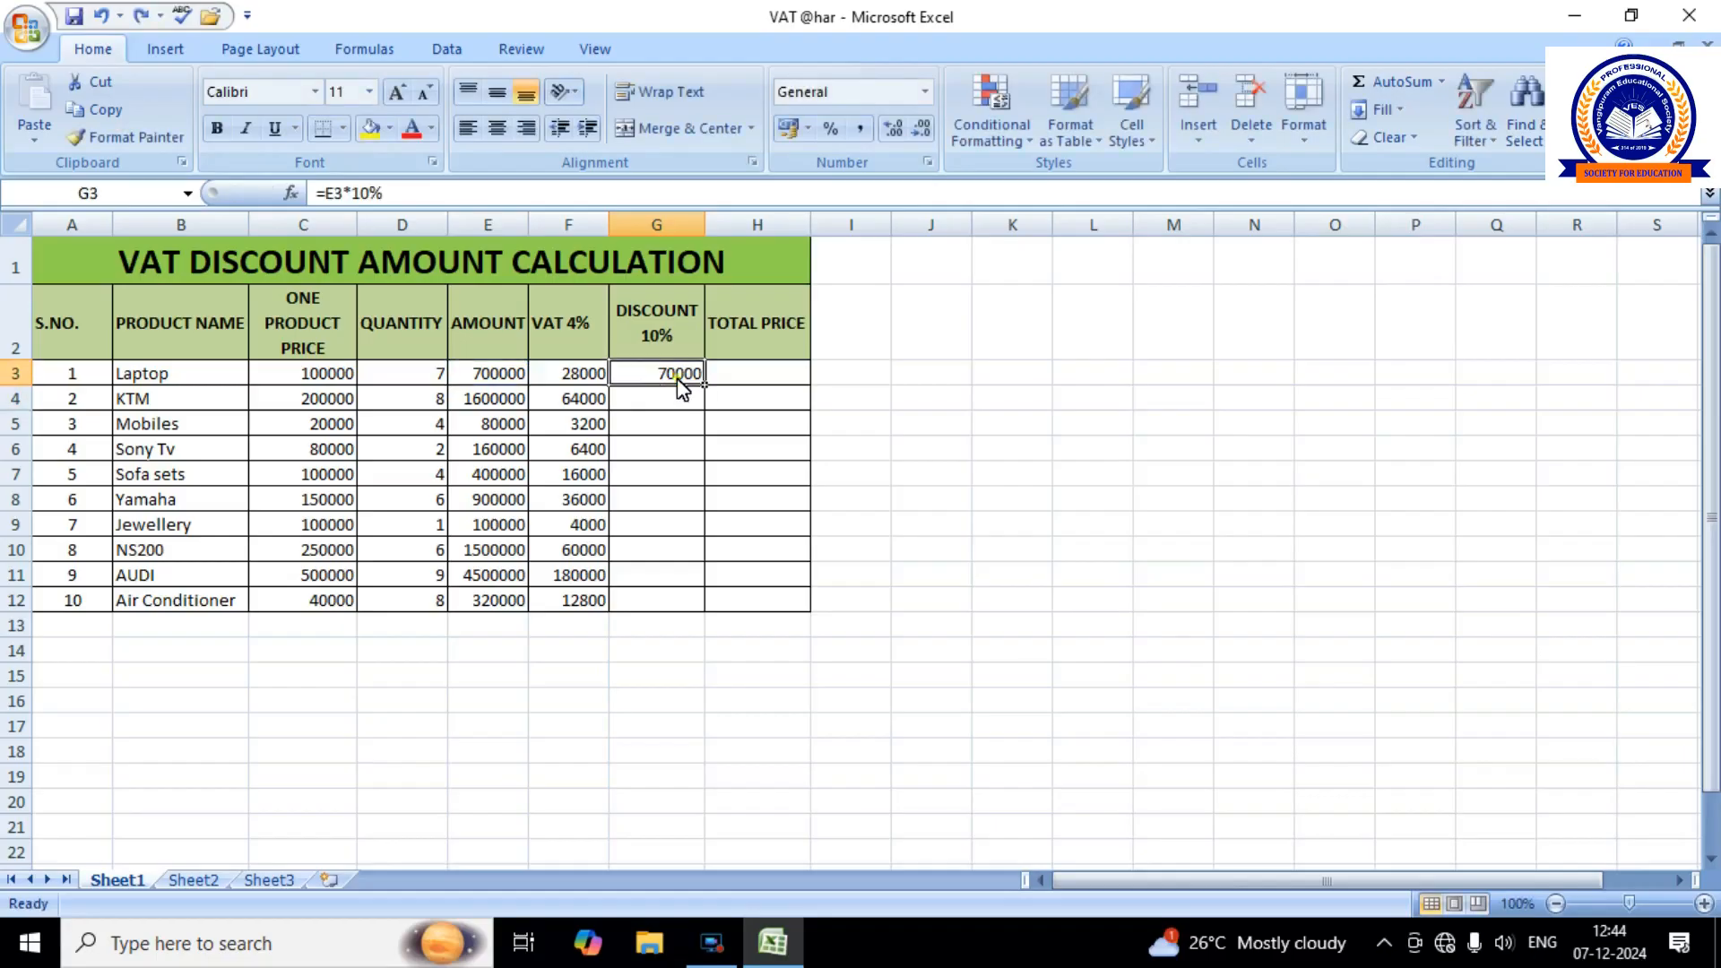
drag(706, 385, 707, 612)
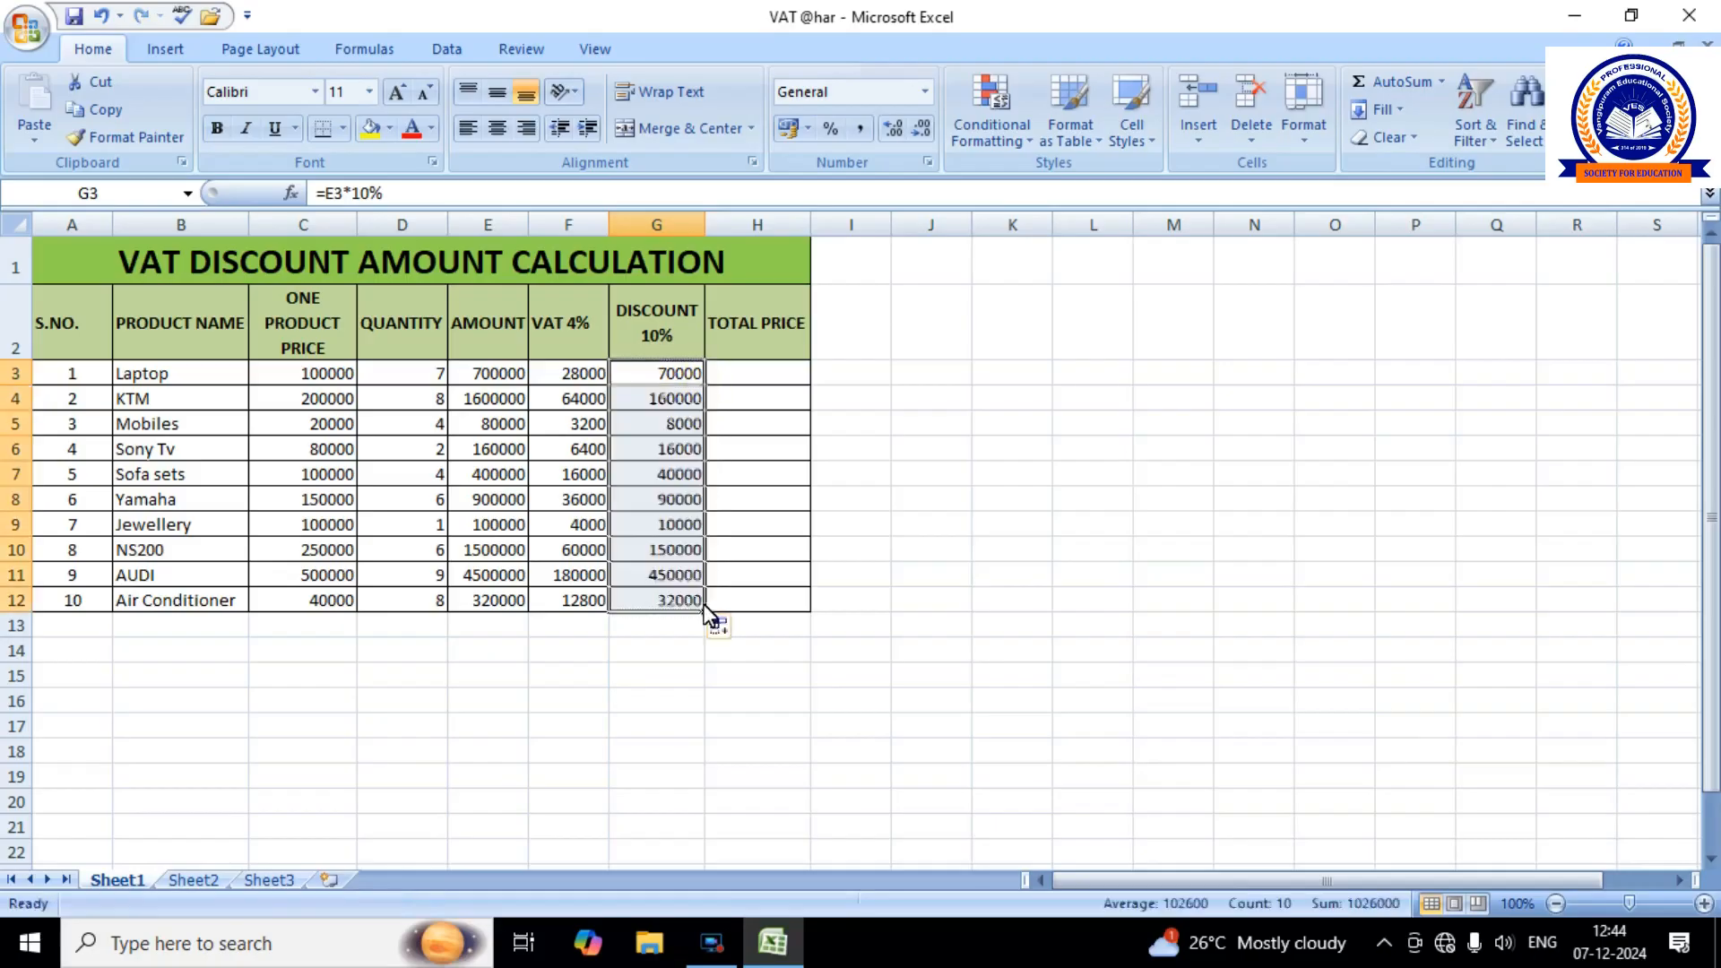
Calculate each product's total price with the formula =E3+F3-G3 in H3 and fill it down to H12.
double_click(748, 371)
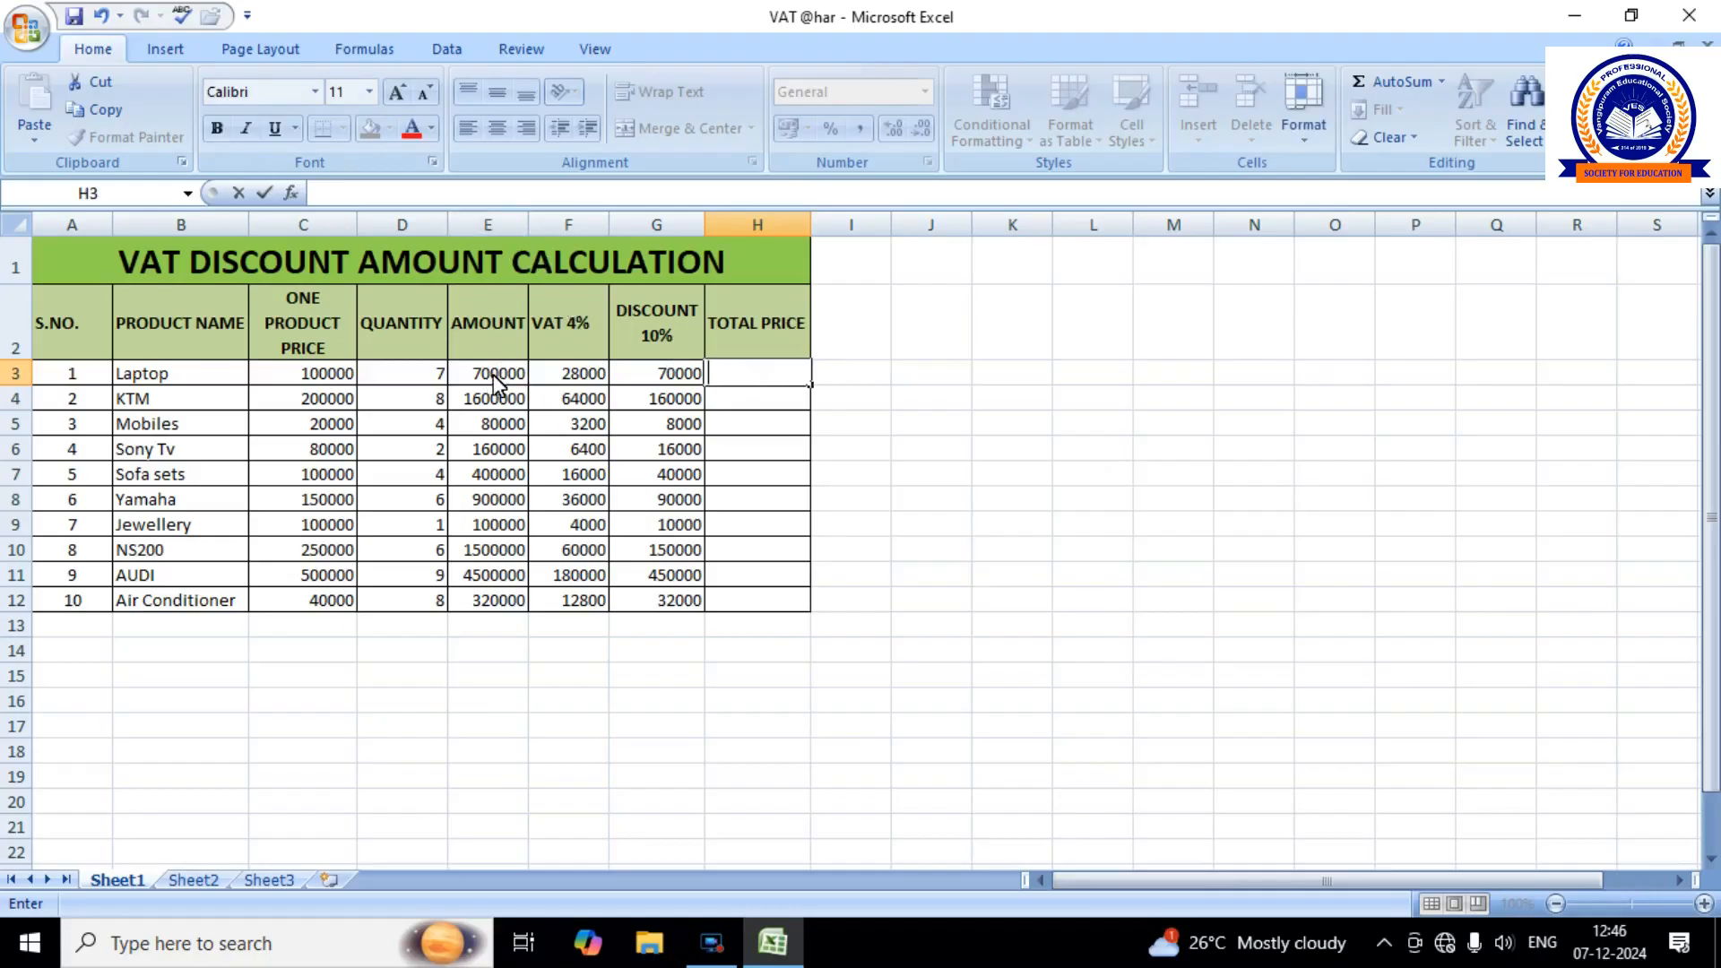
text(=E)
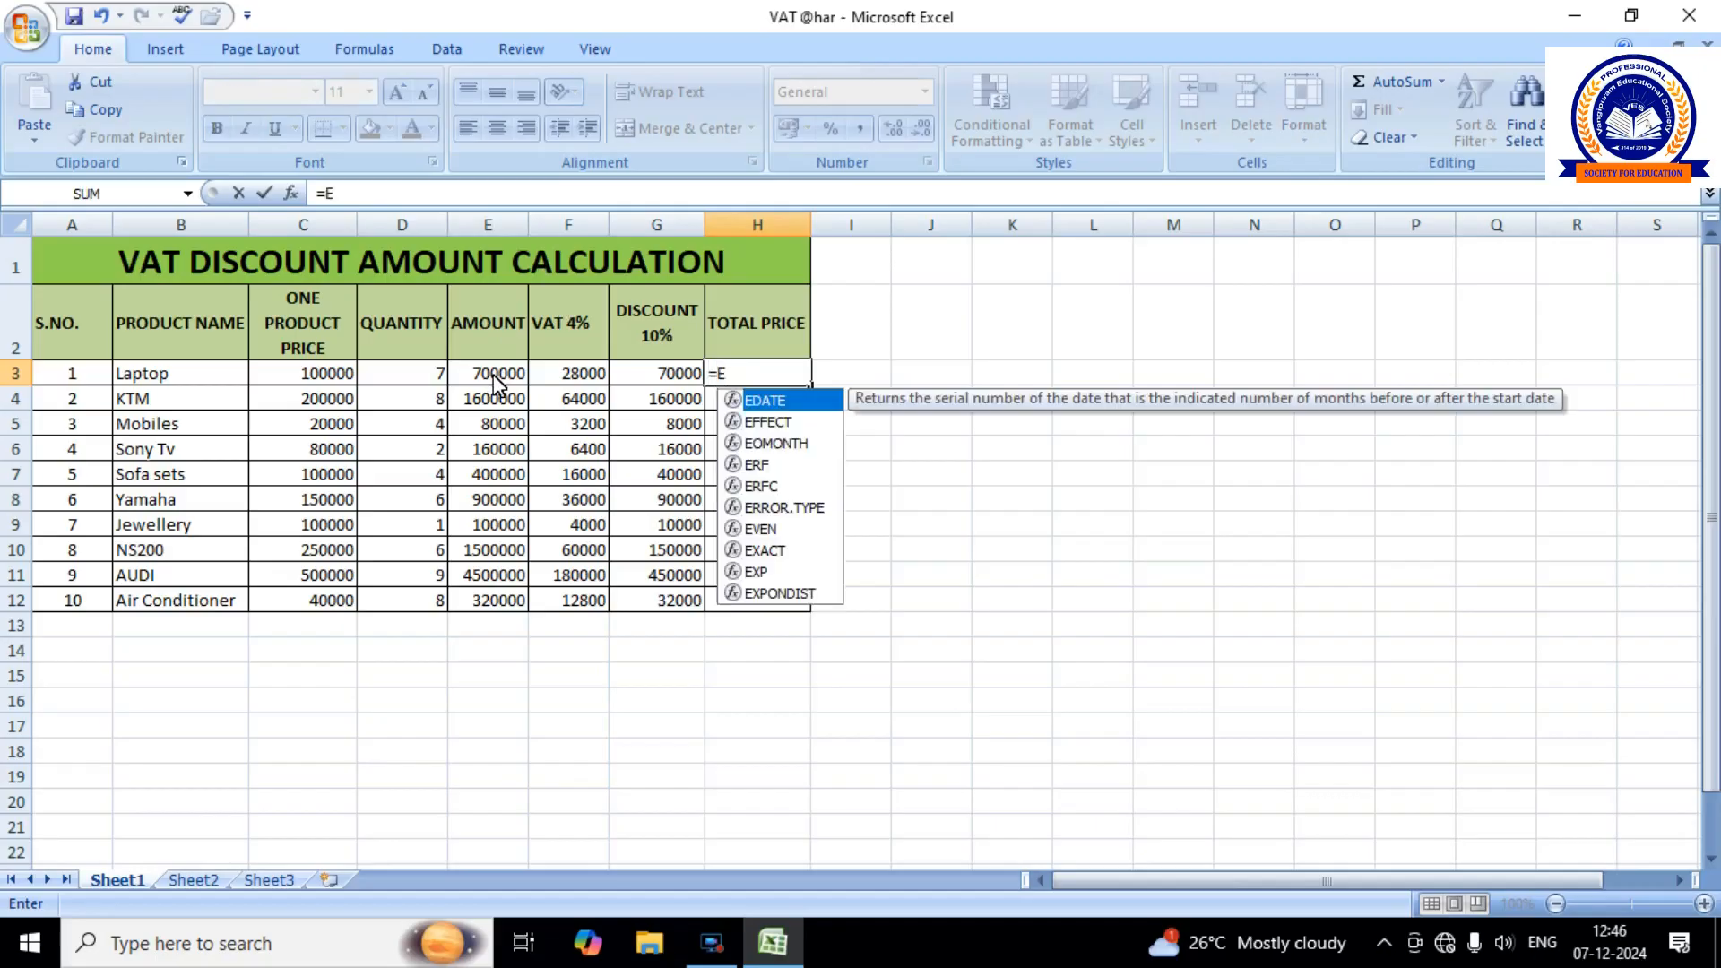
text(3+F3-G3)
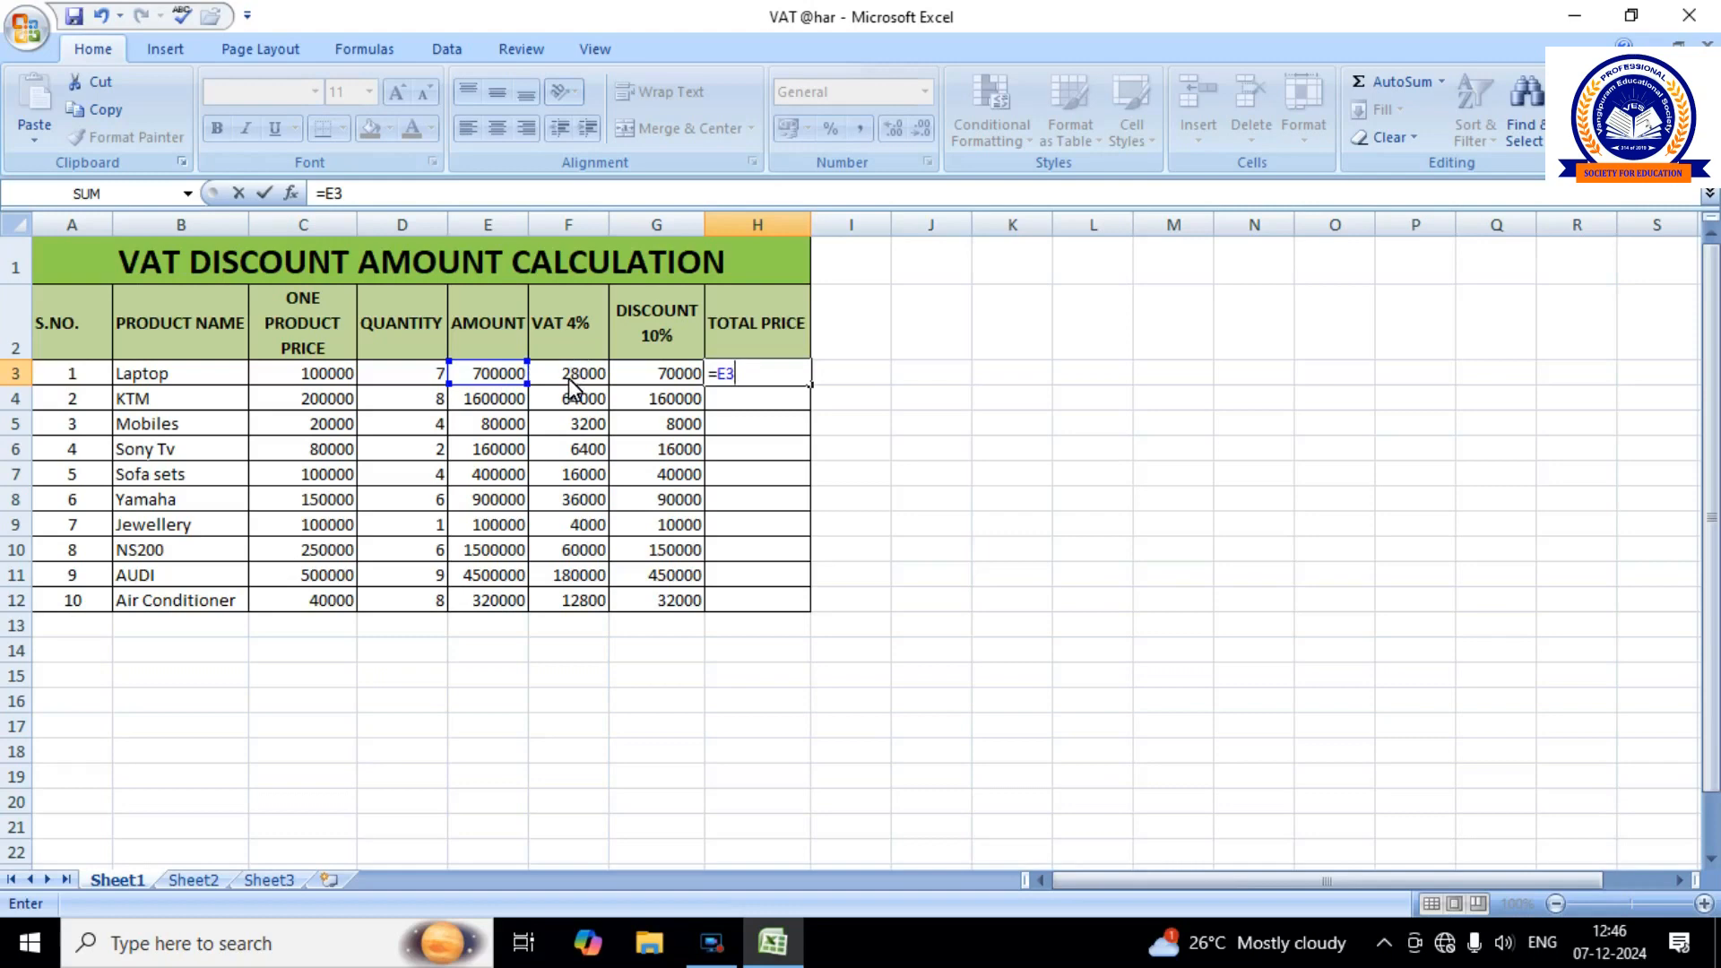
text(+F3-)
text(G)
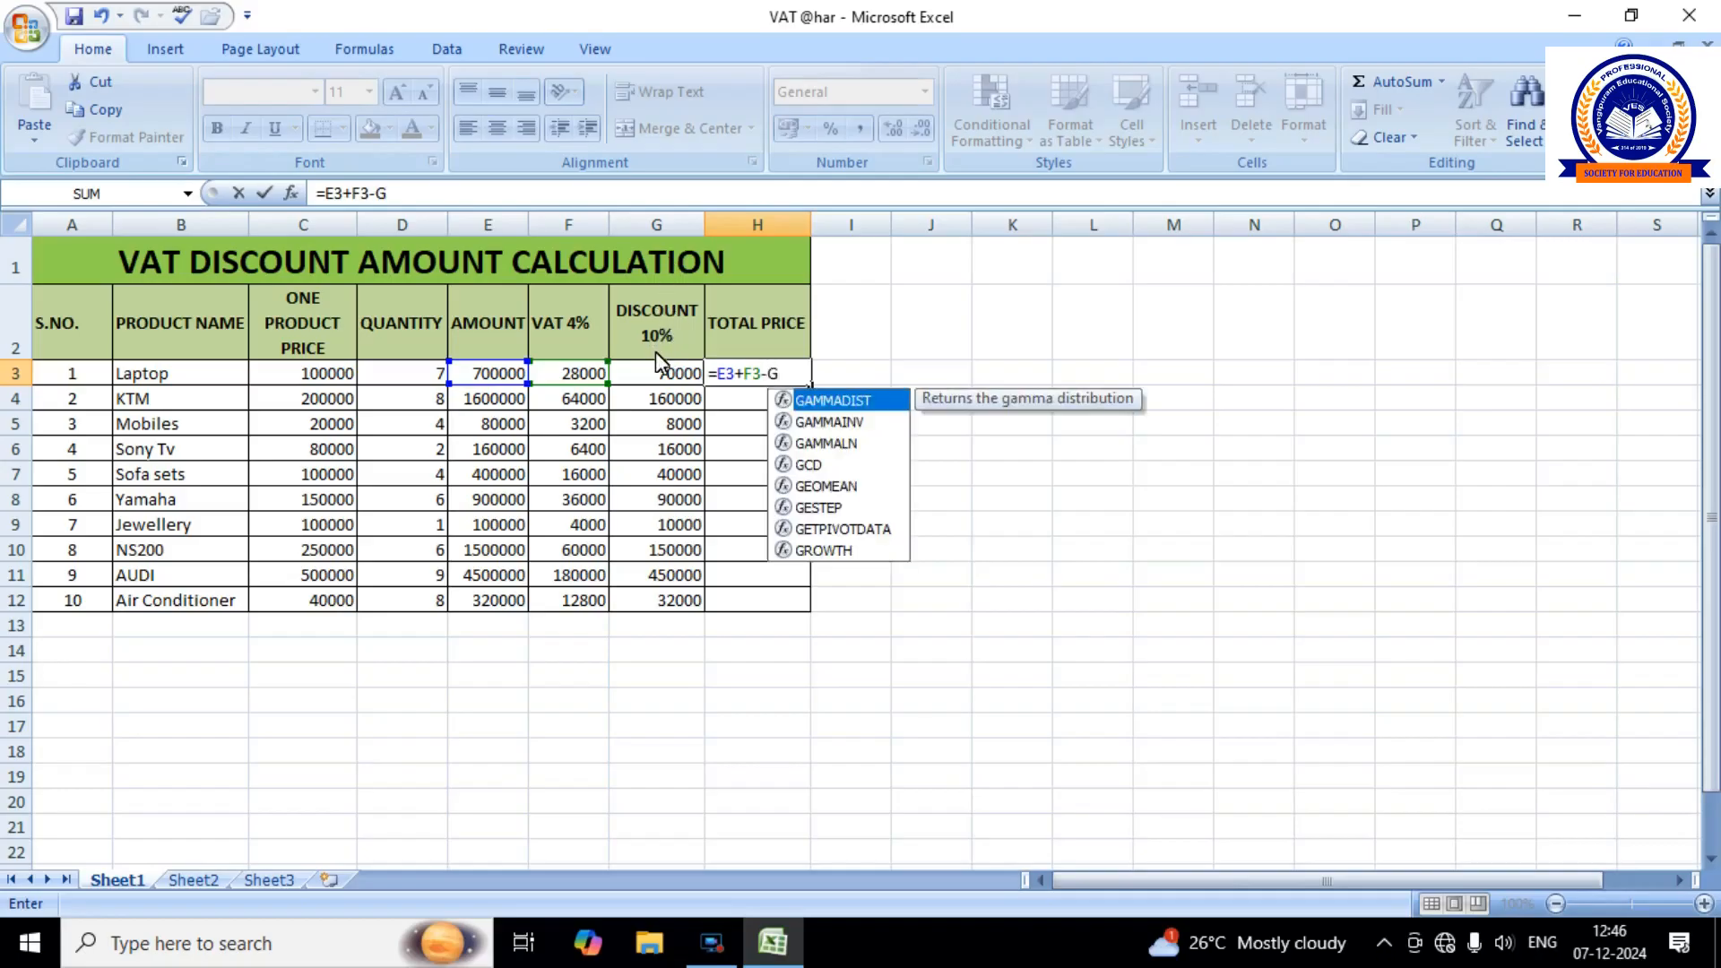
text(3)
key(Return)
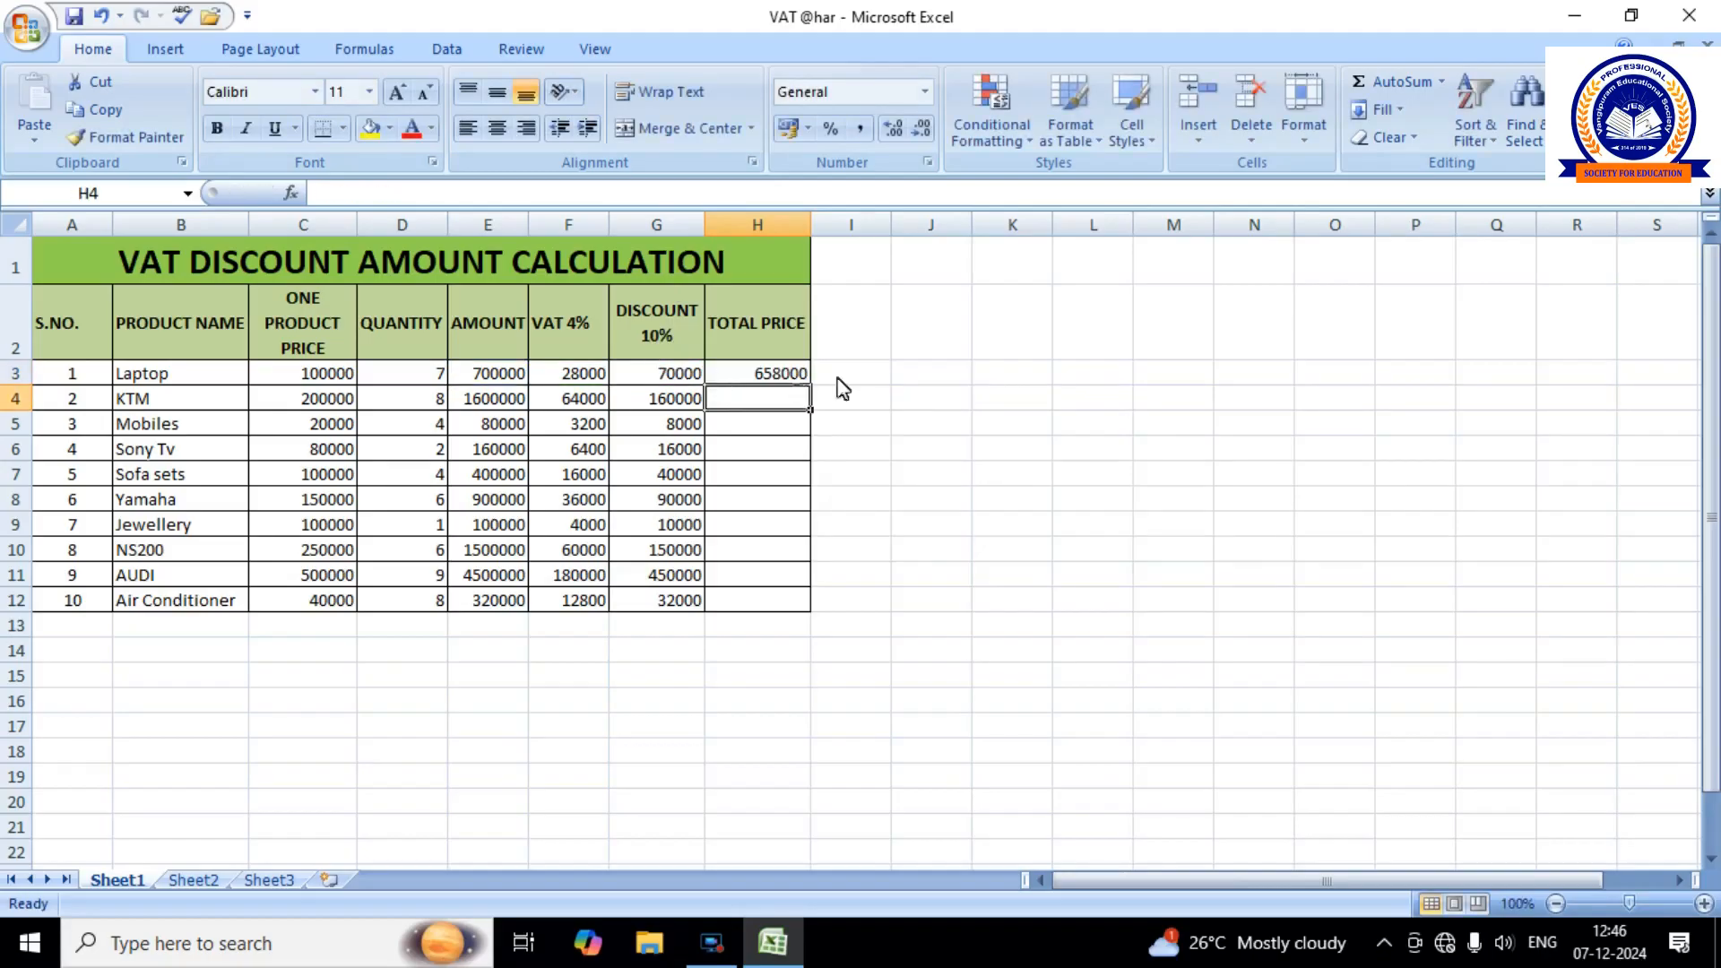
click(796, 381)
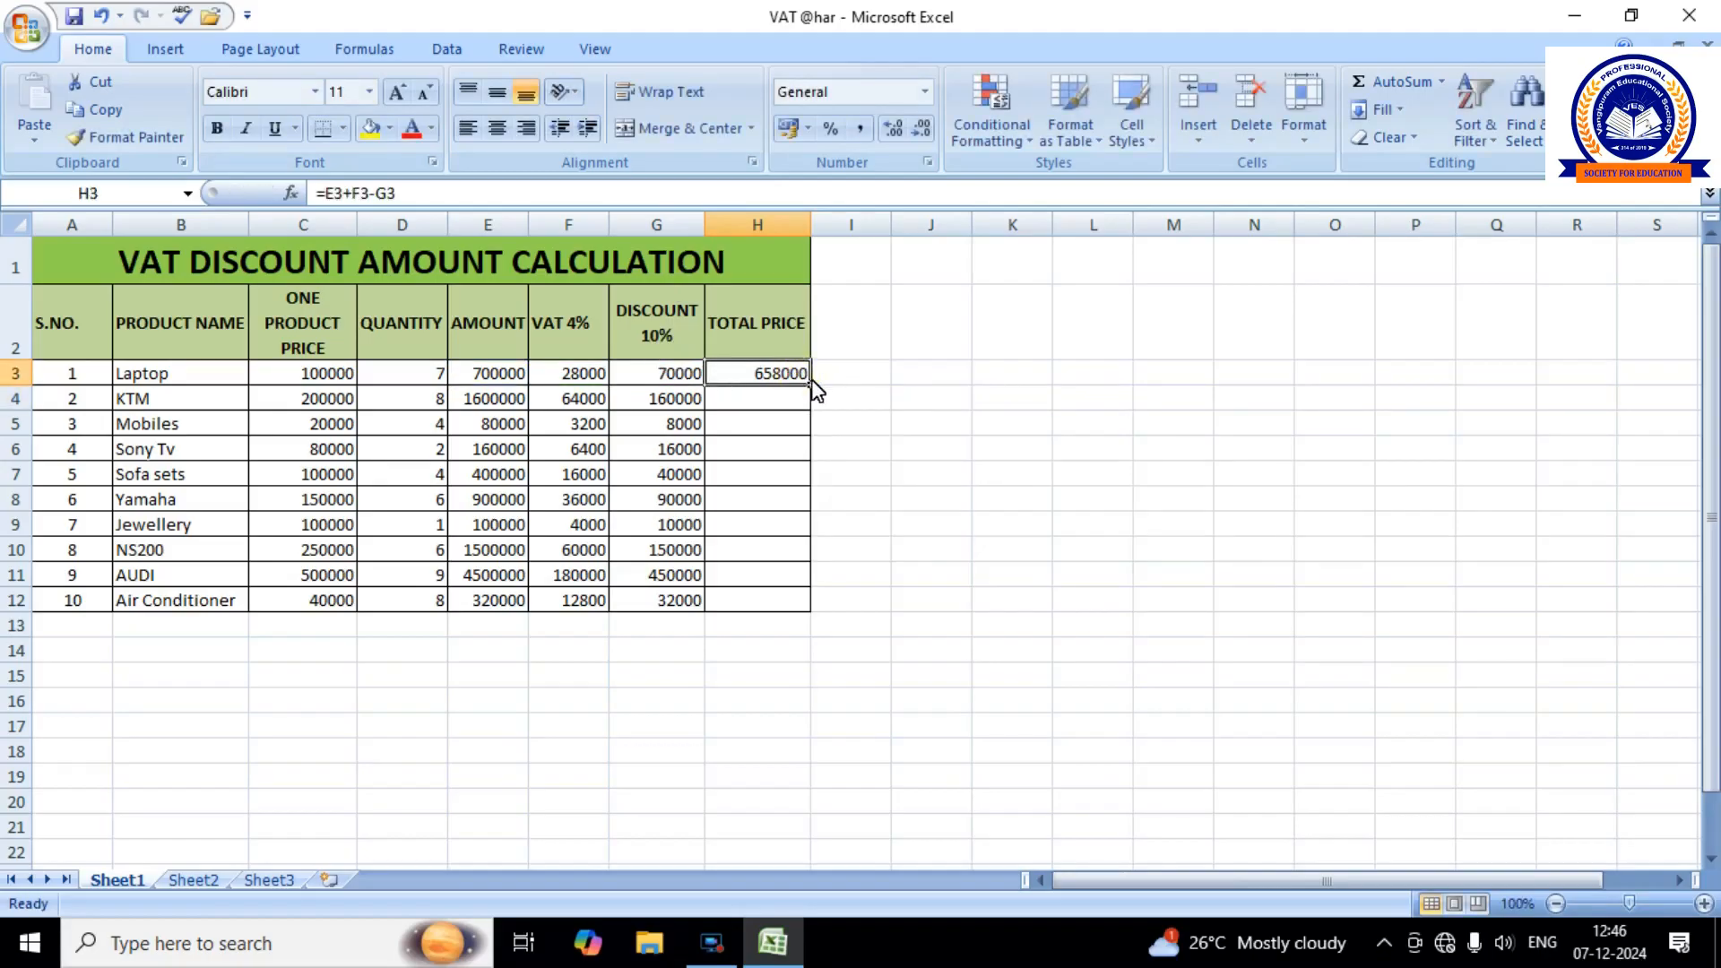
drag(810, 386, 814, 614)
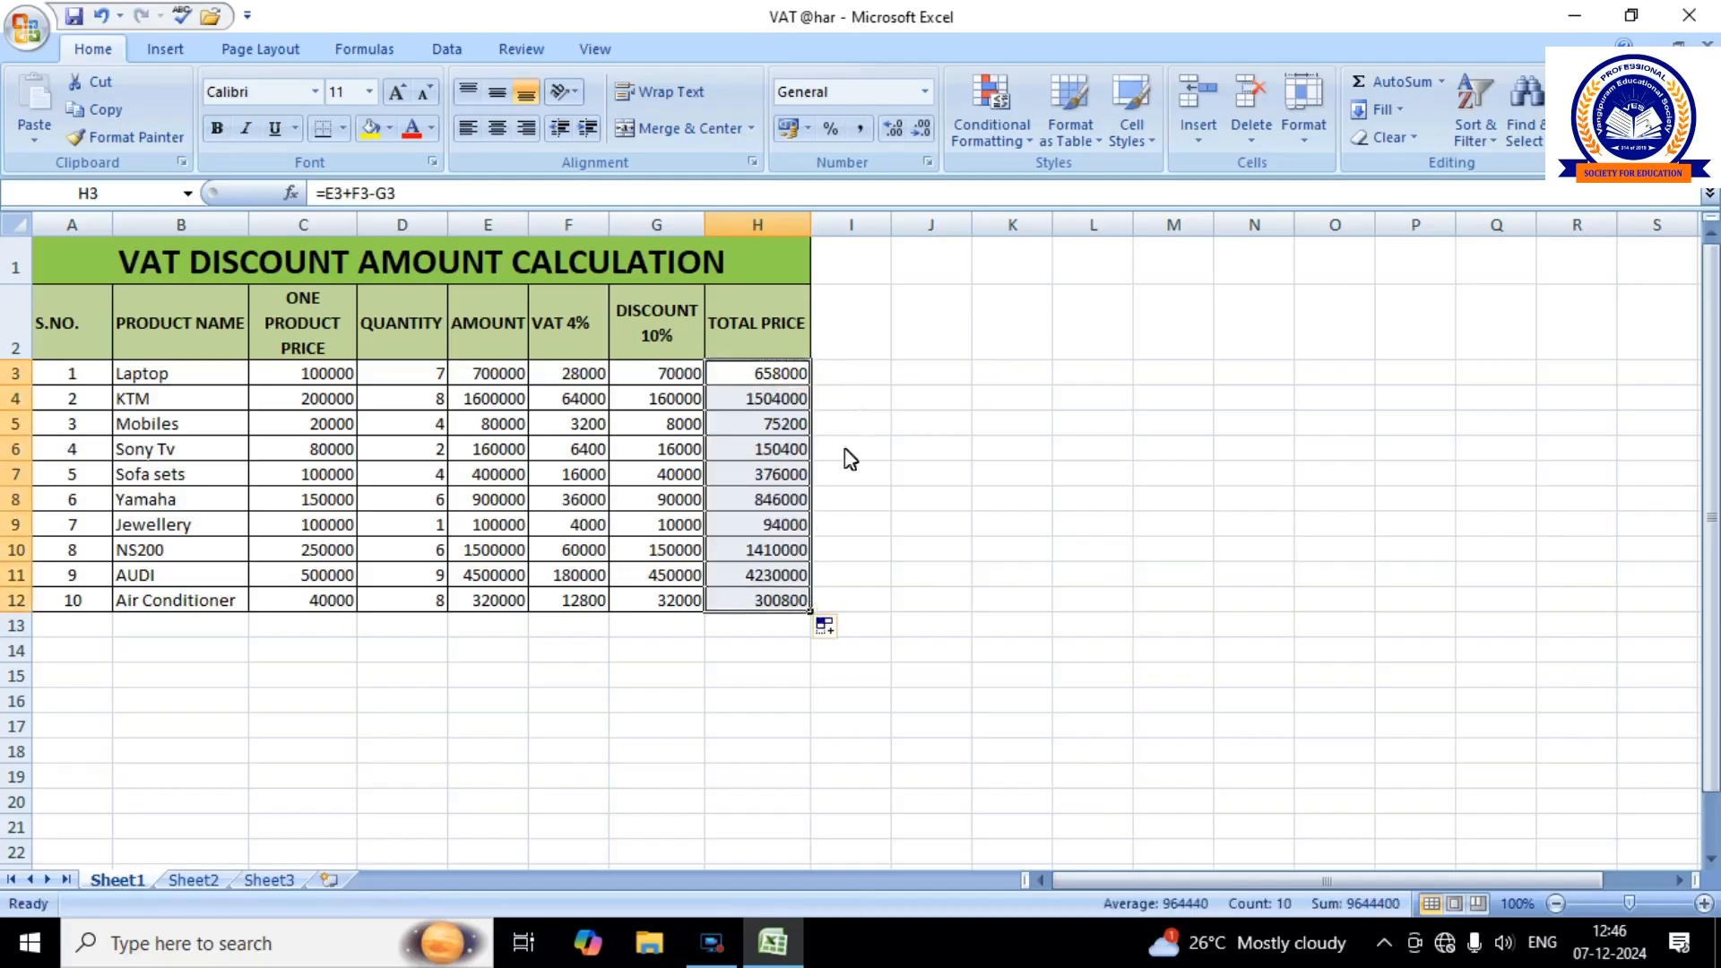
click(864, 407)
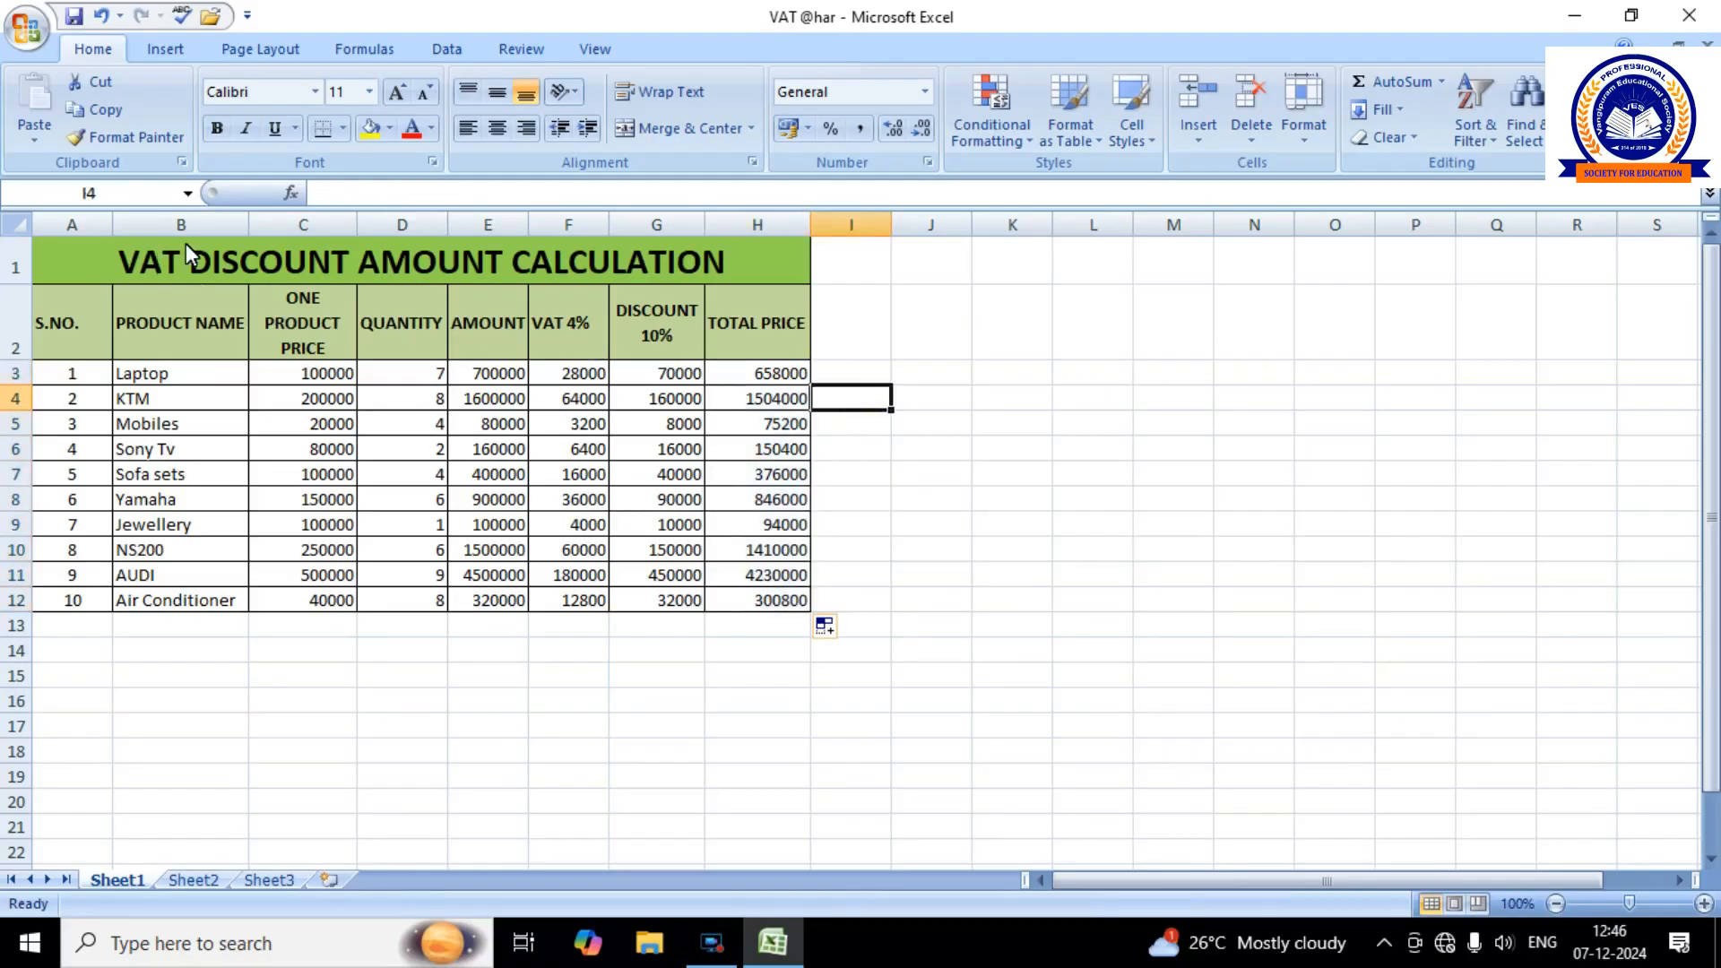
click(99, 265)
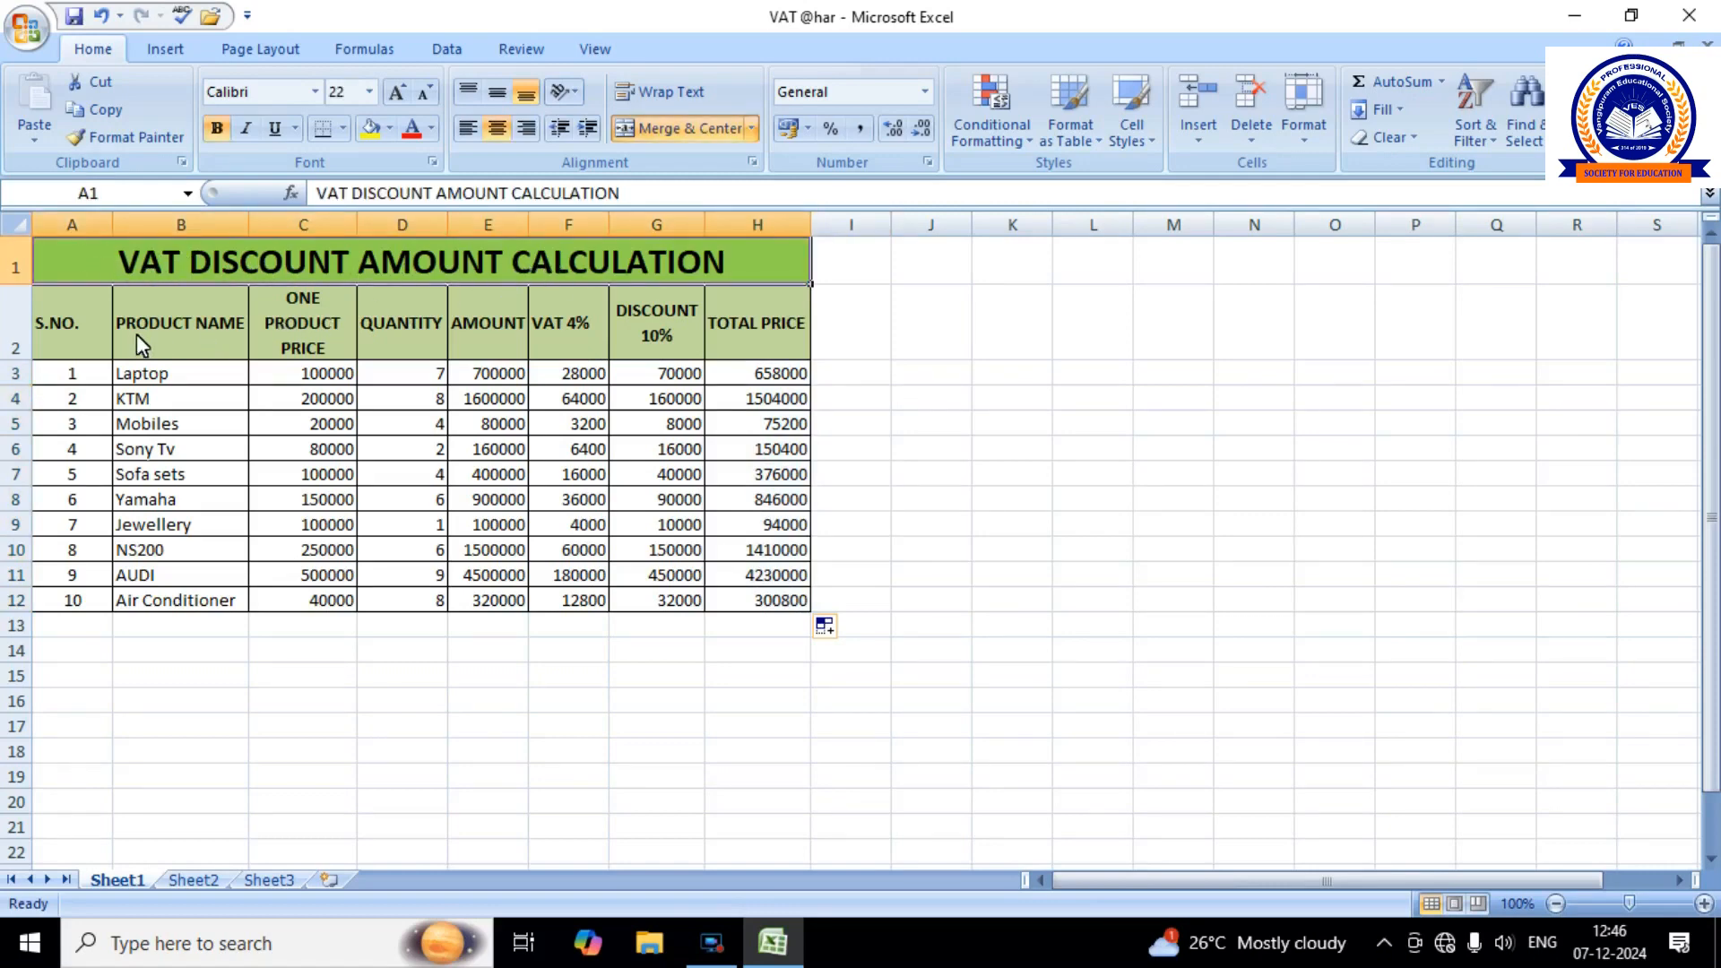
click(87, 343)
click(197, 331)
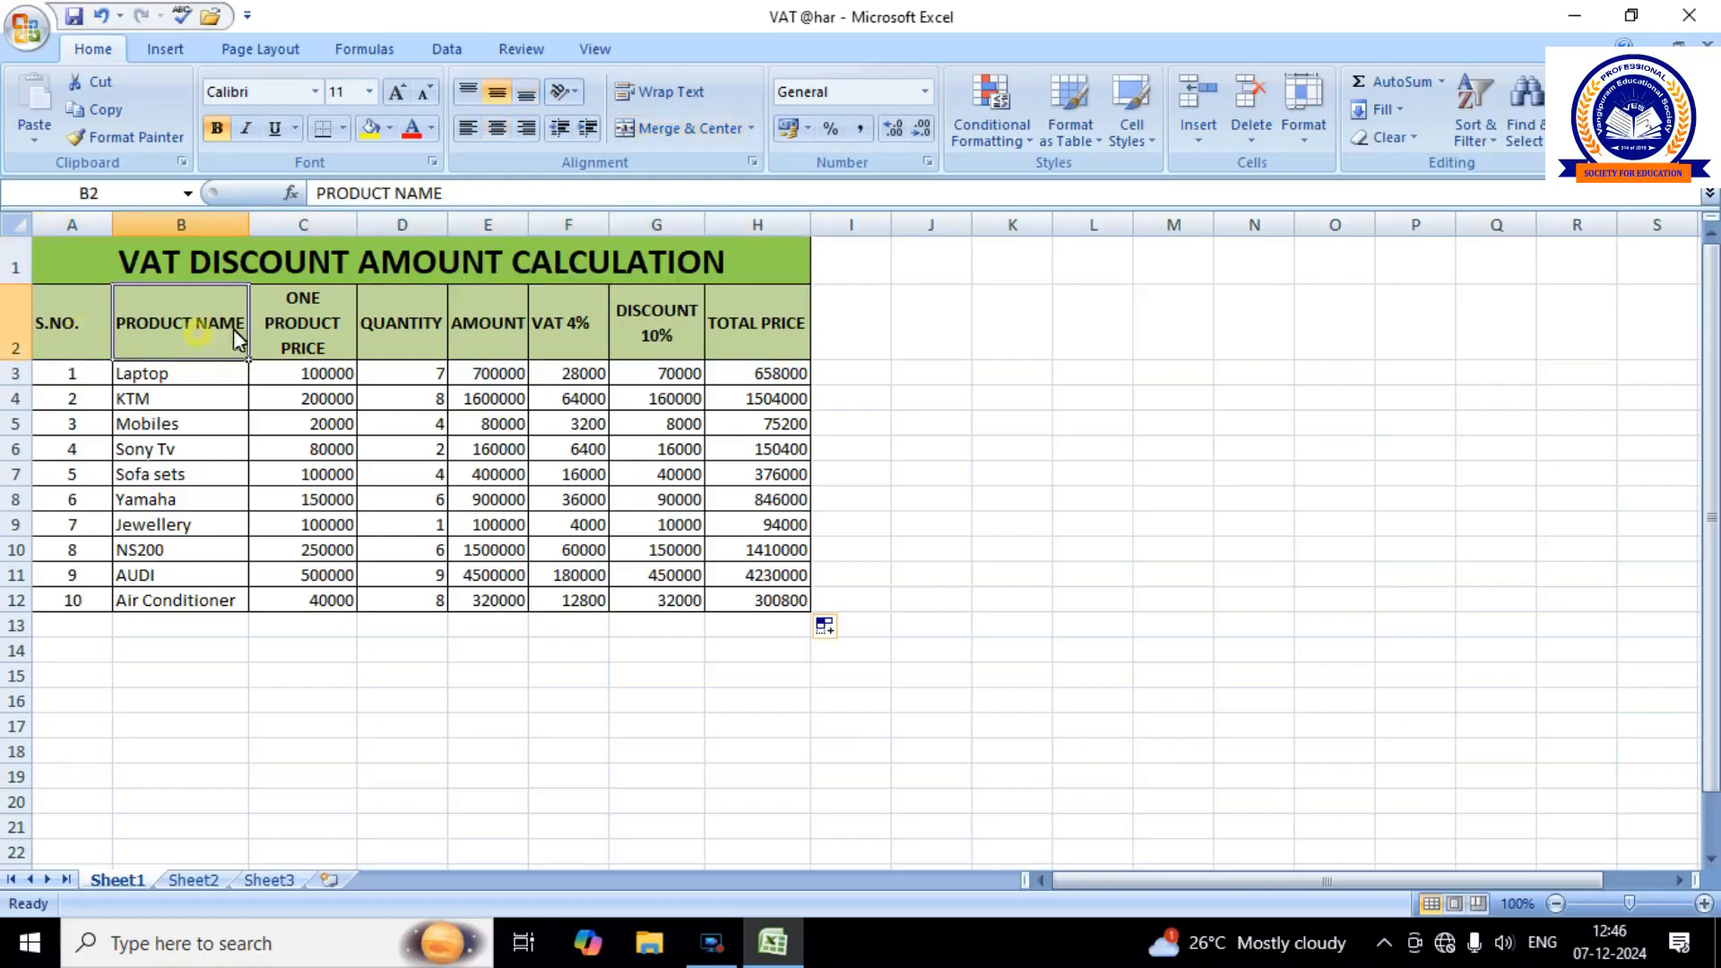
click(292, 330)
click(399, 326)
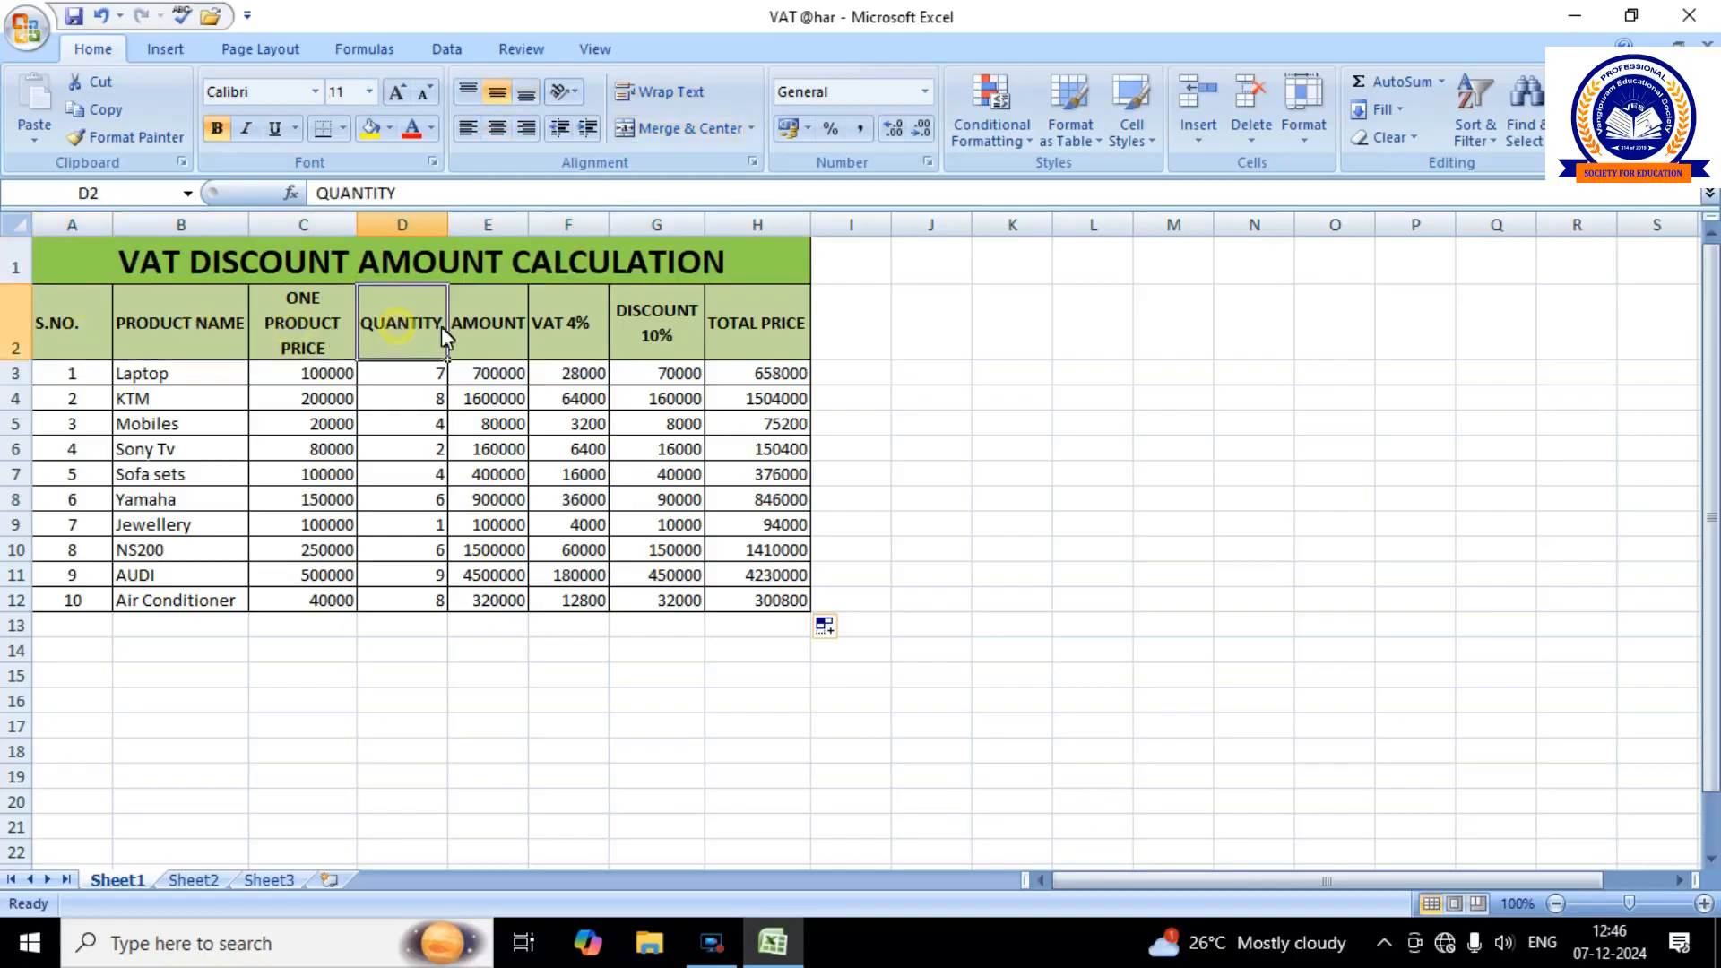
Review the product table's headings, the entries in each column, and the formulas behind the amount, VAT, discount and total price.
click(482, 326)
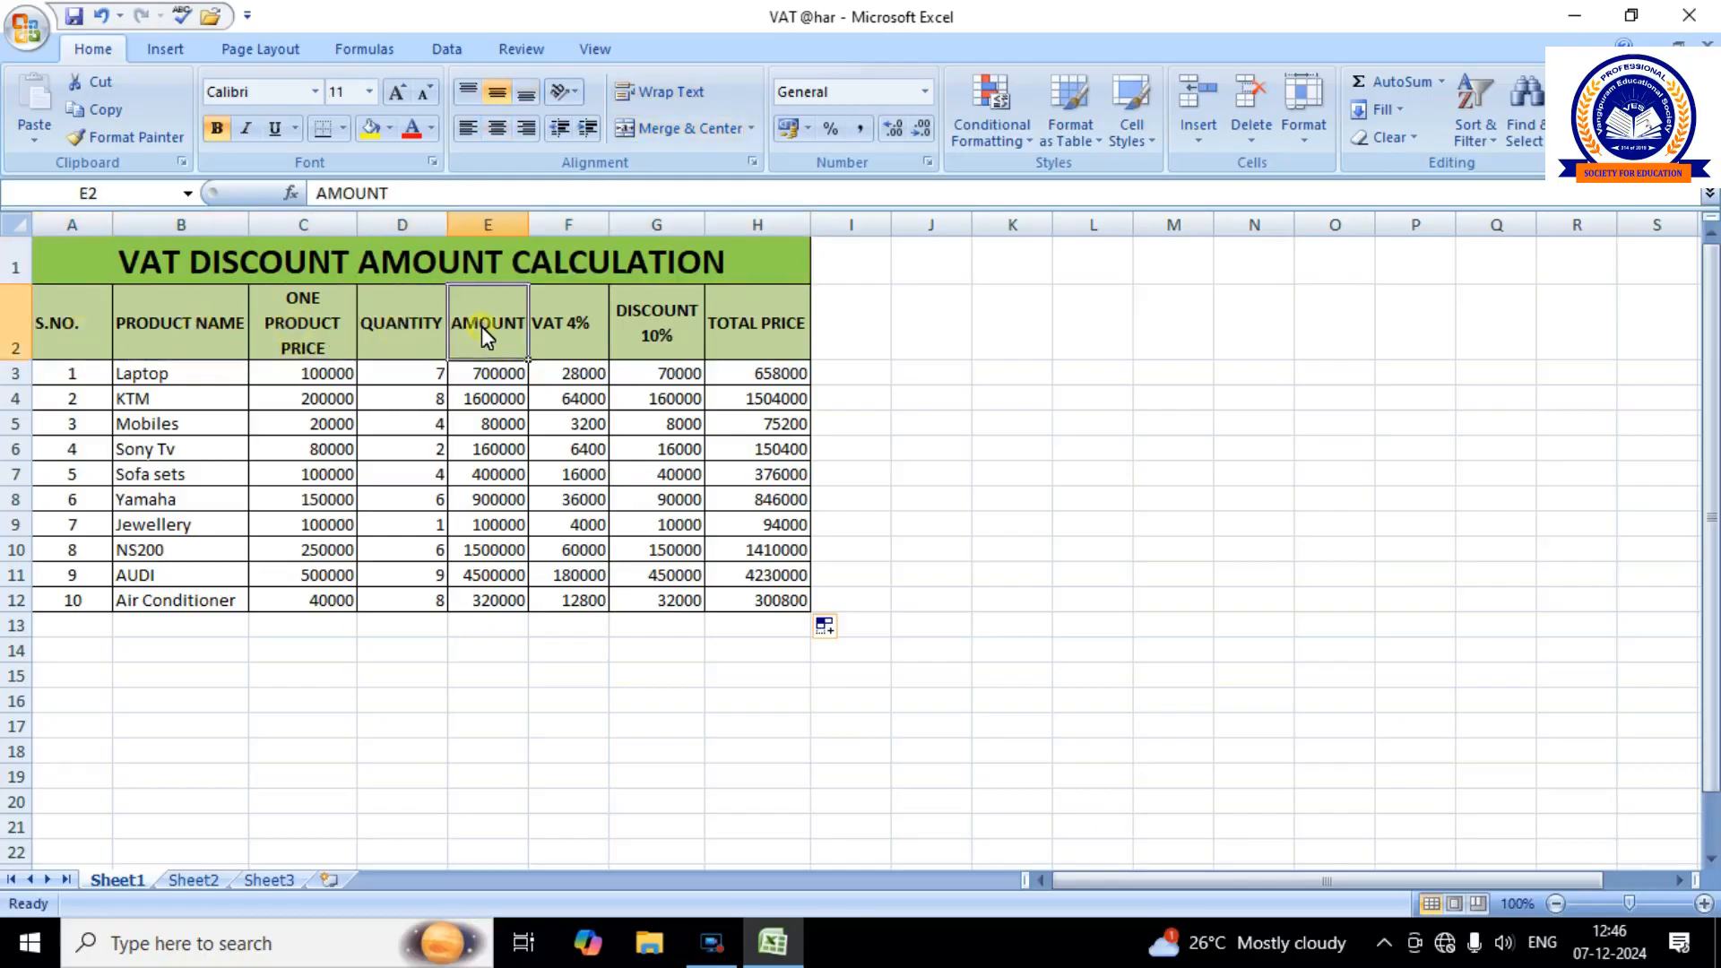
click(576, 329)
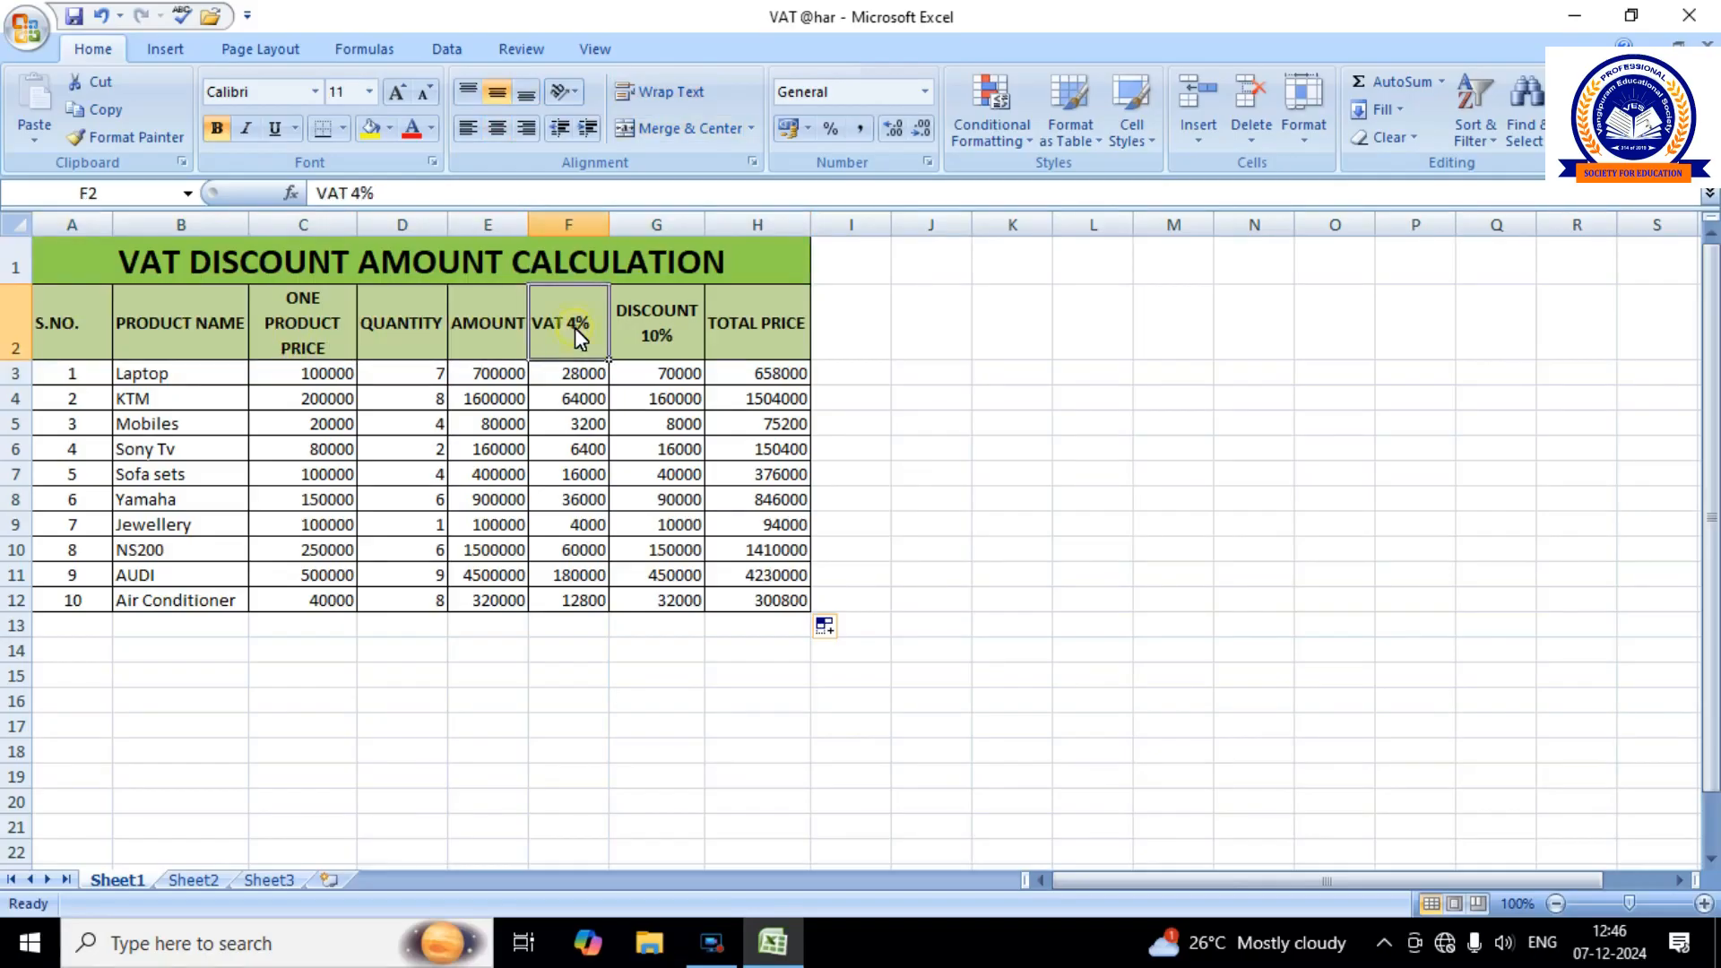
click(678, 330)
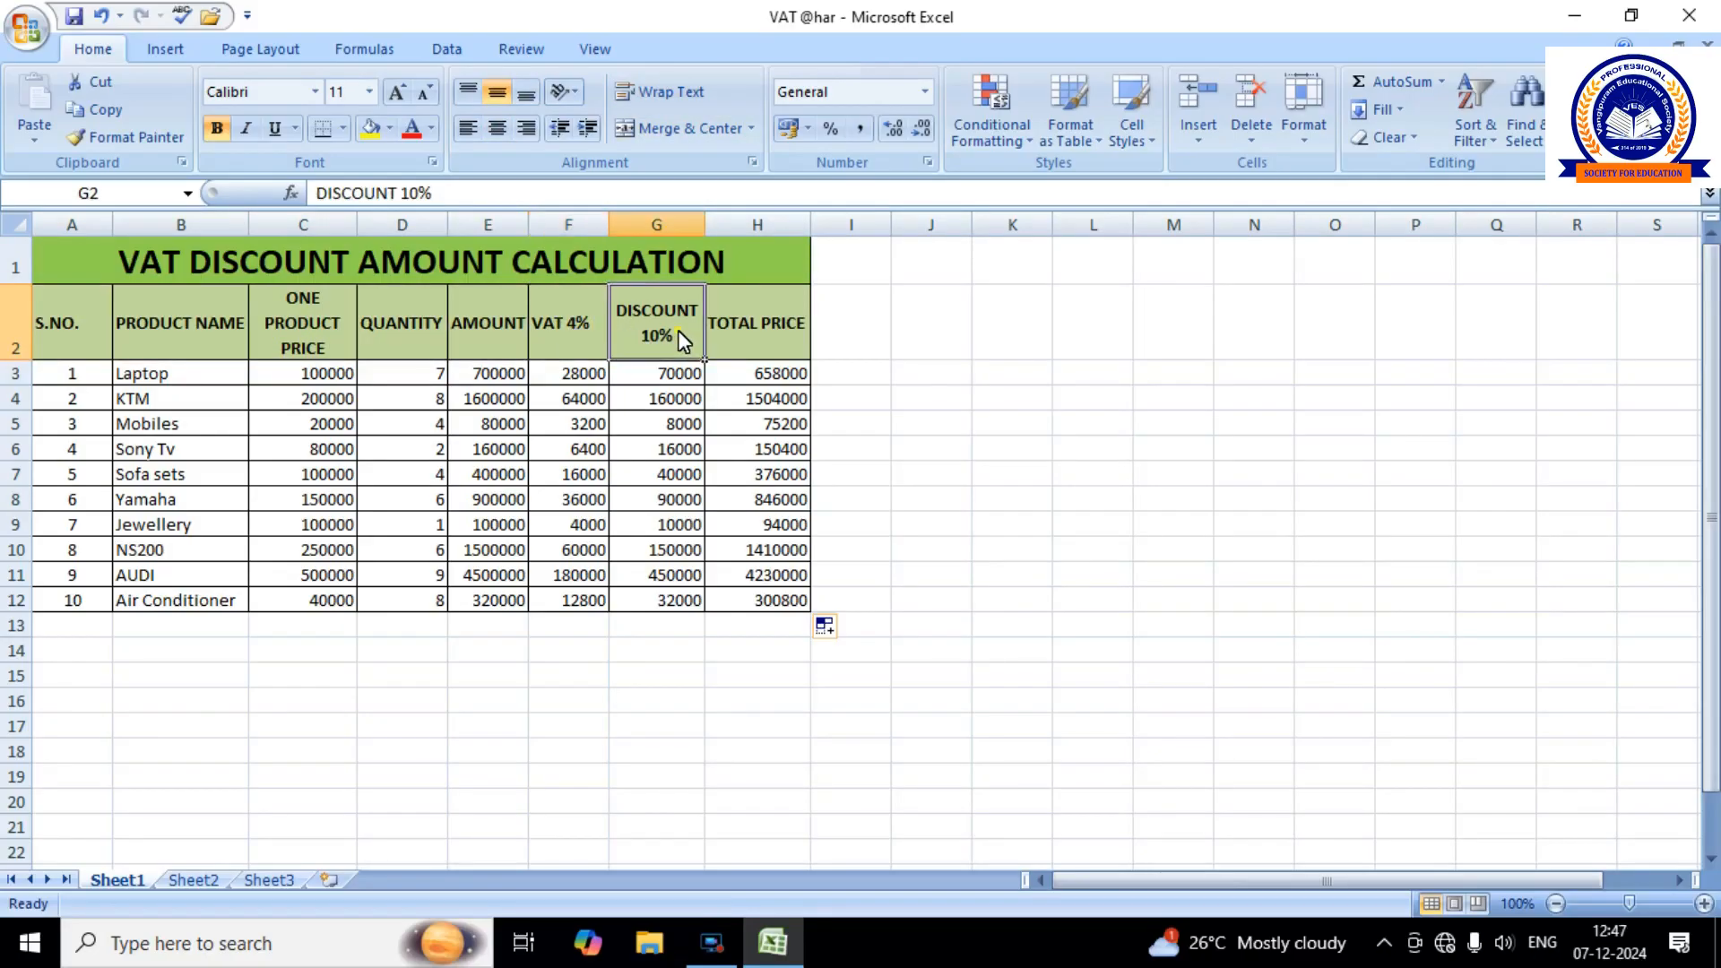
click(777, 332)
drag(92, 373, 82, 602)
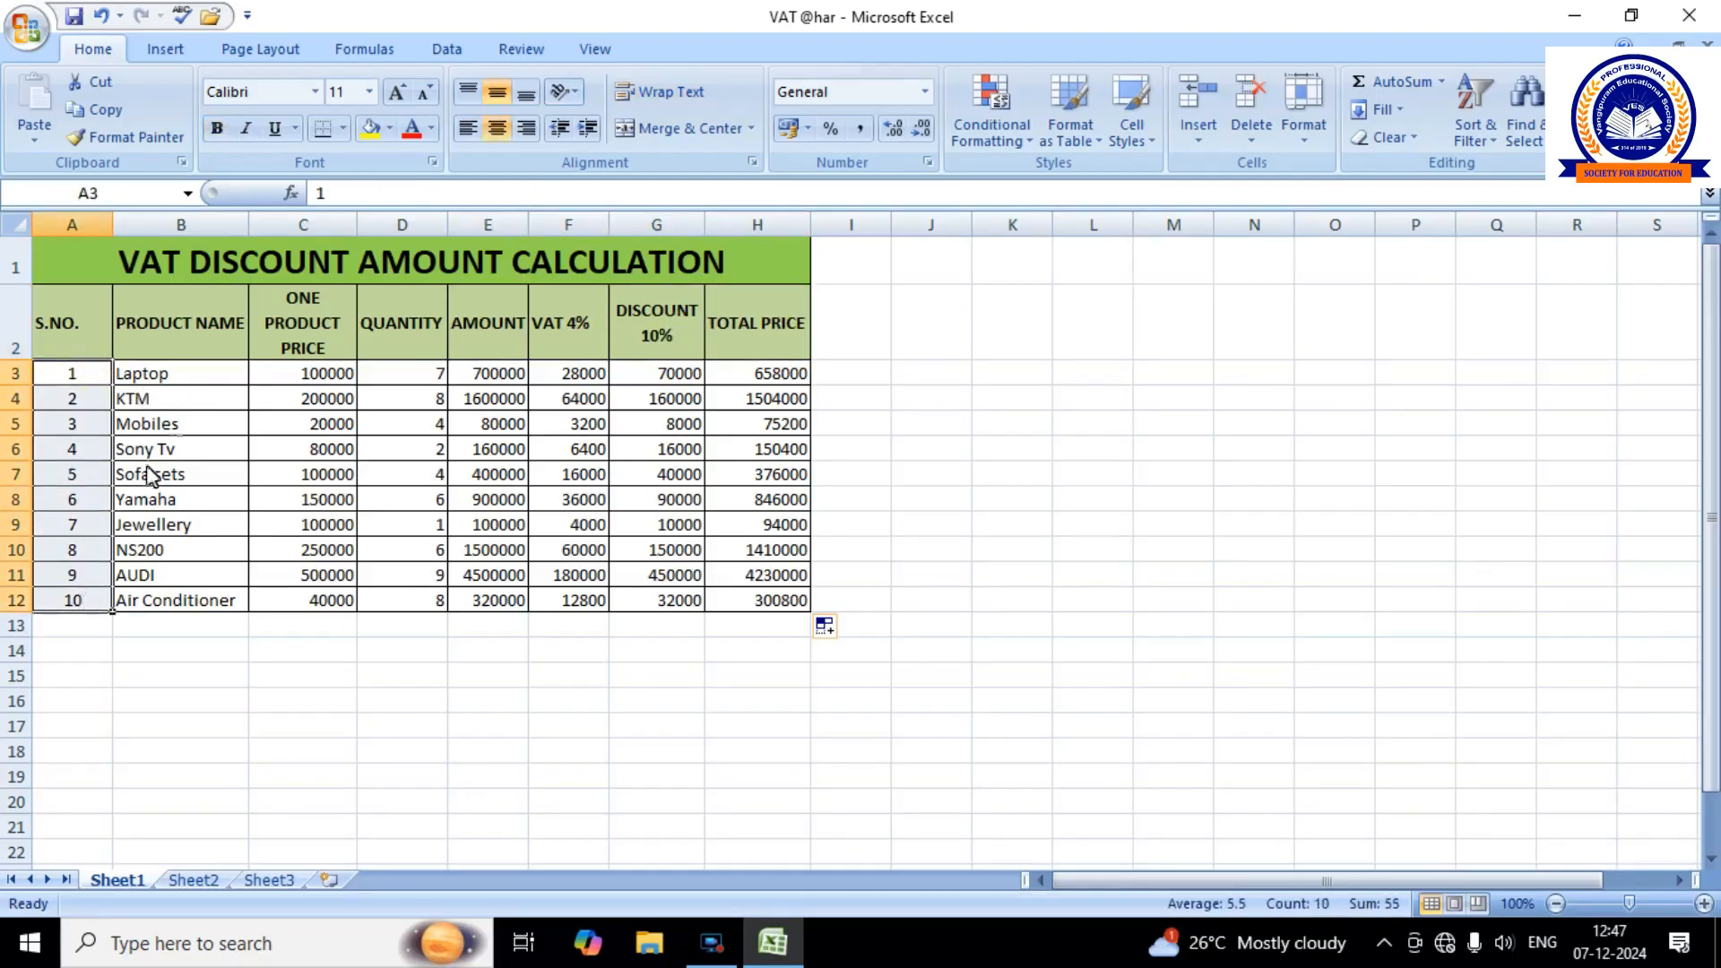
drag(189, 380, 189, 600)
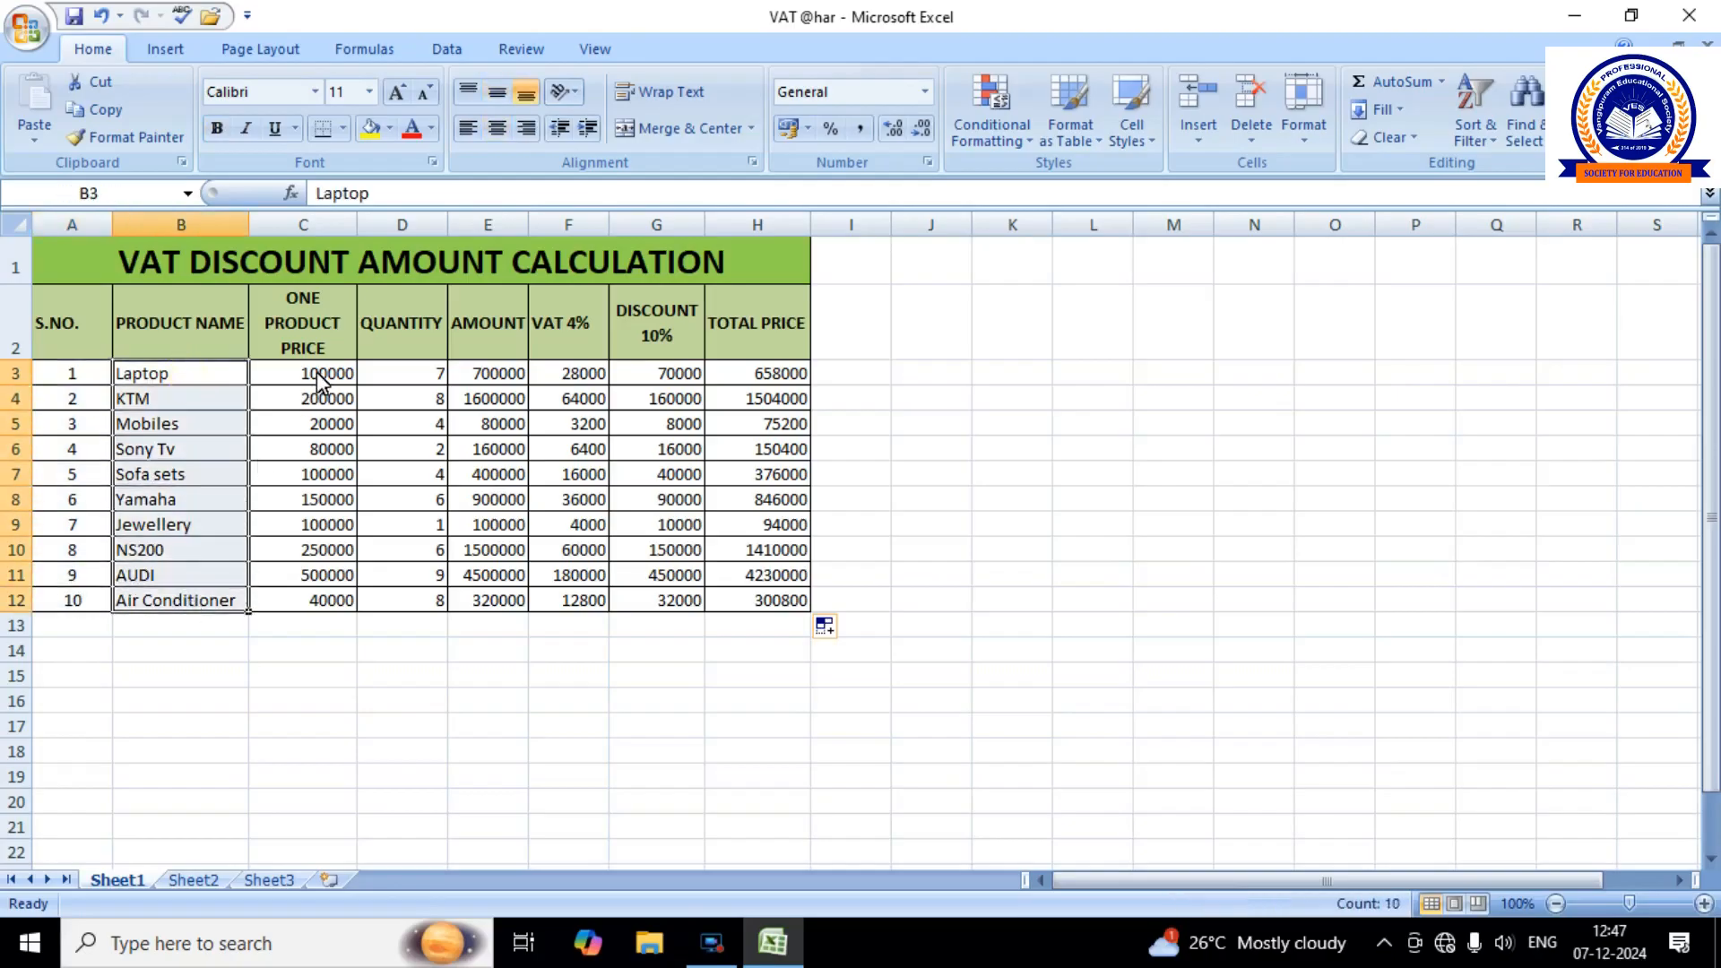
drag(321, 381, 328, 598)
drag(410, 381, 396, 600)
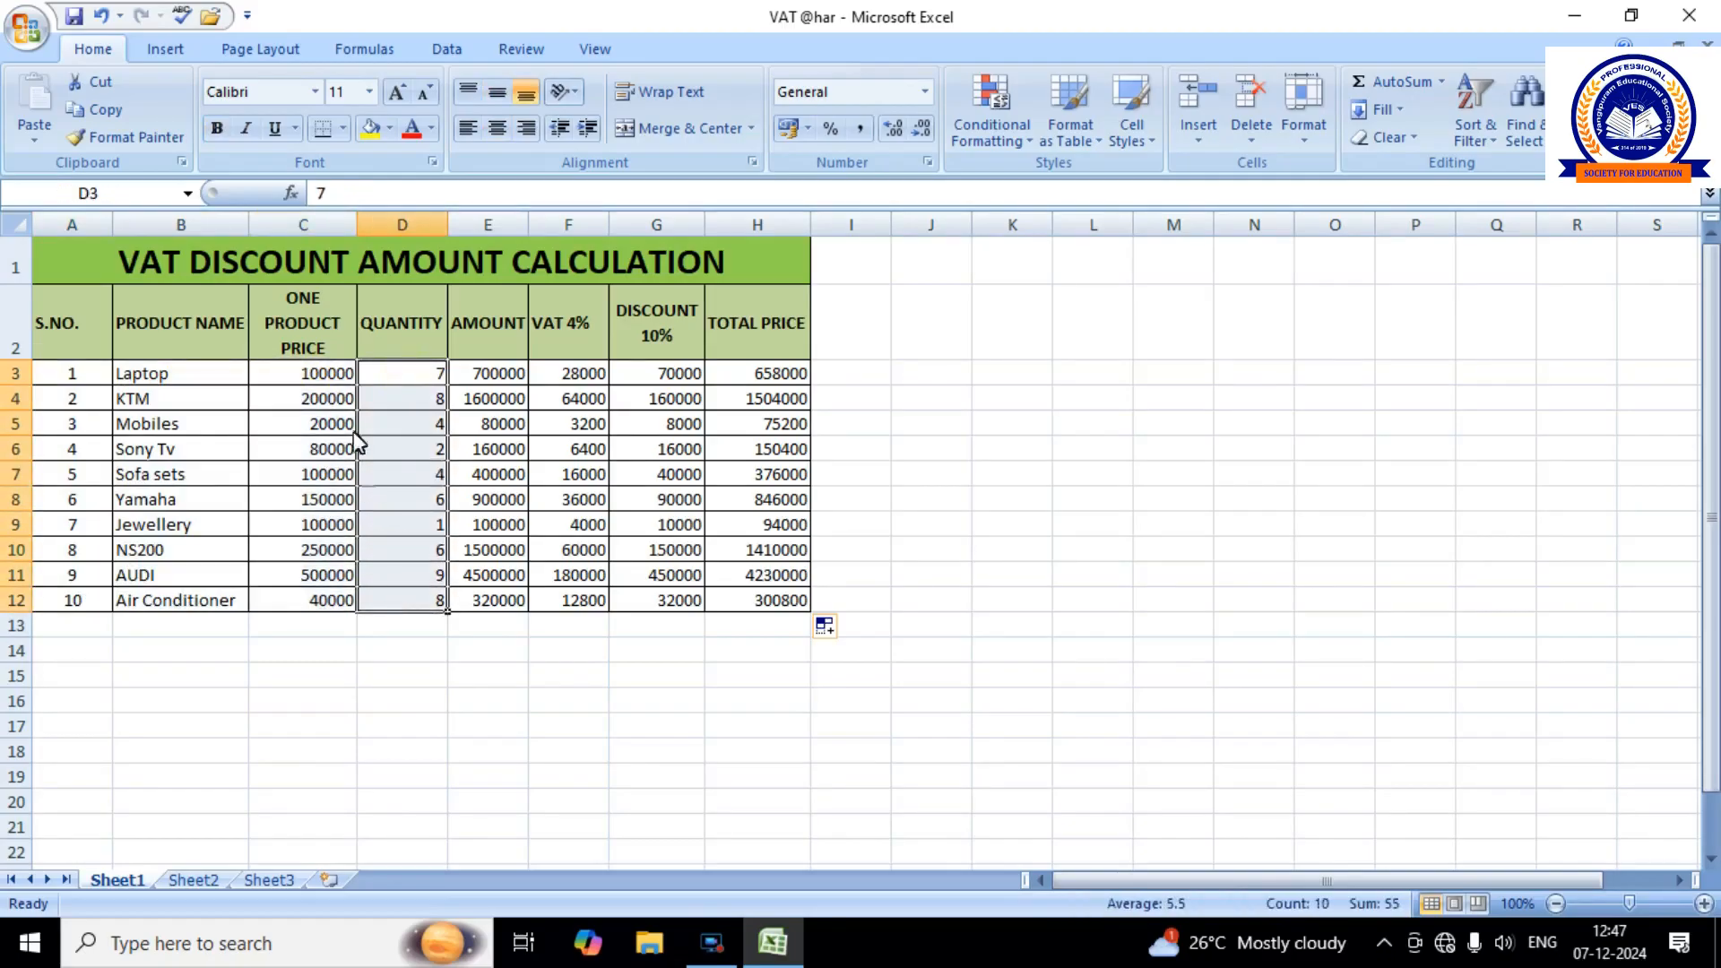
click(333, 384)
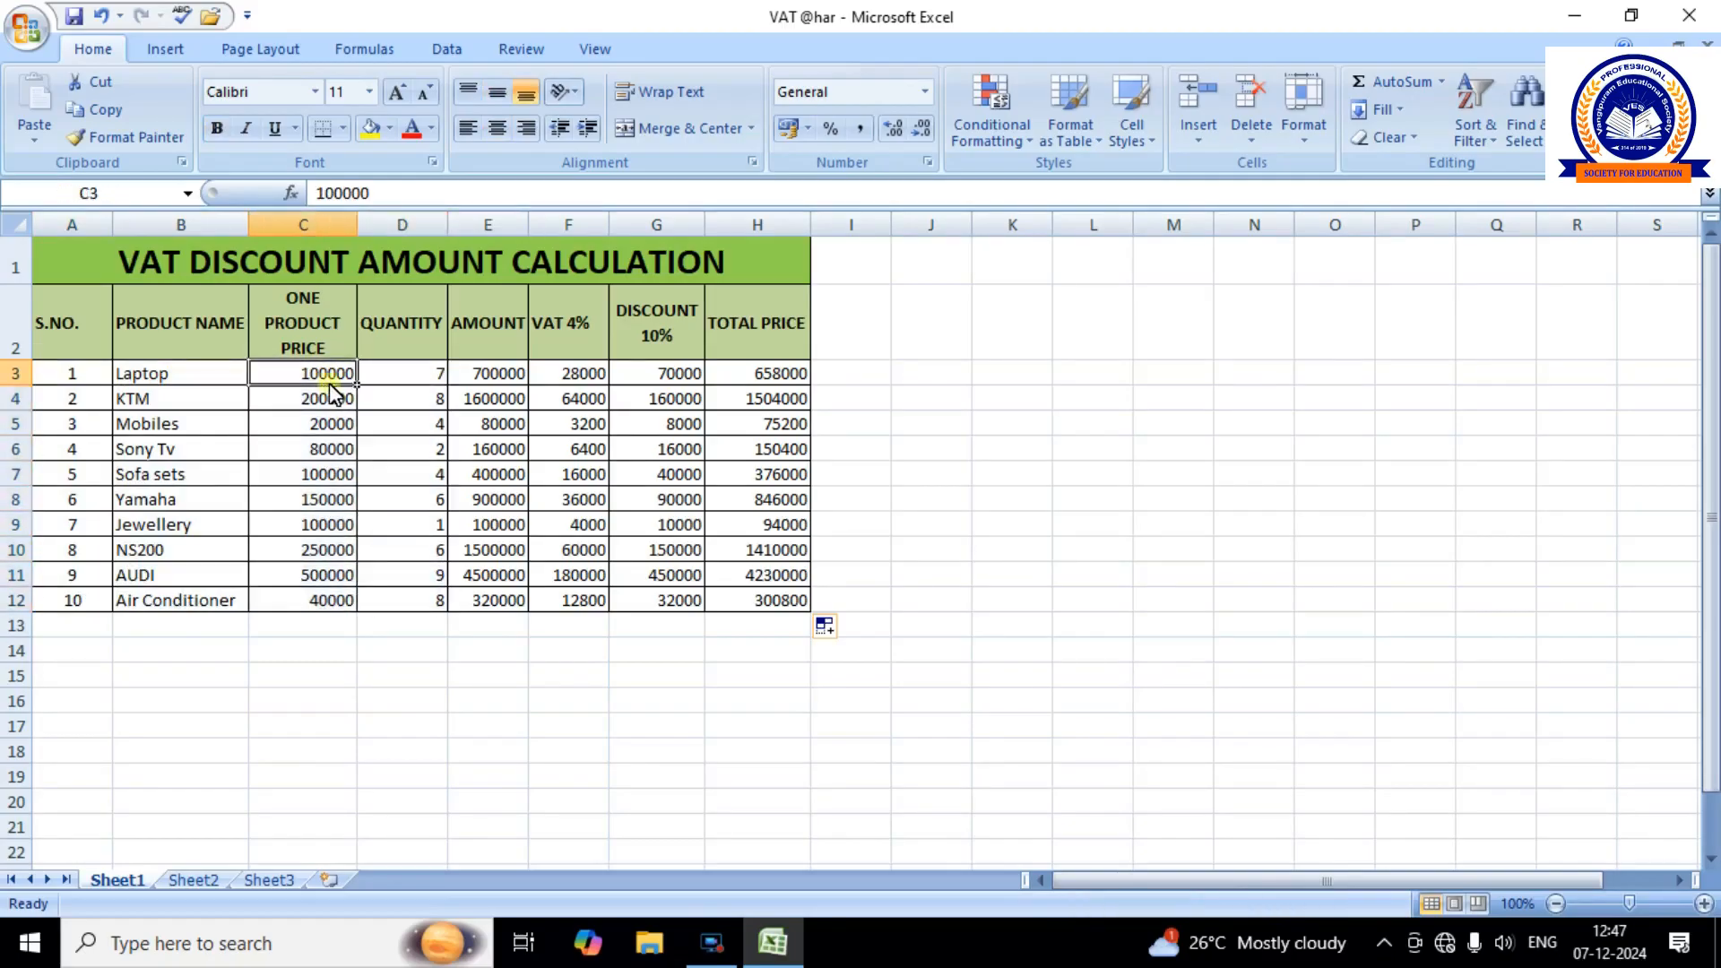
click(426, 371)
click(484, 382)
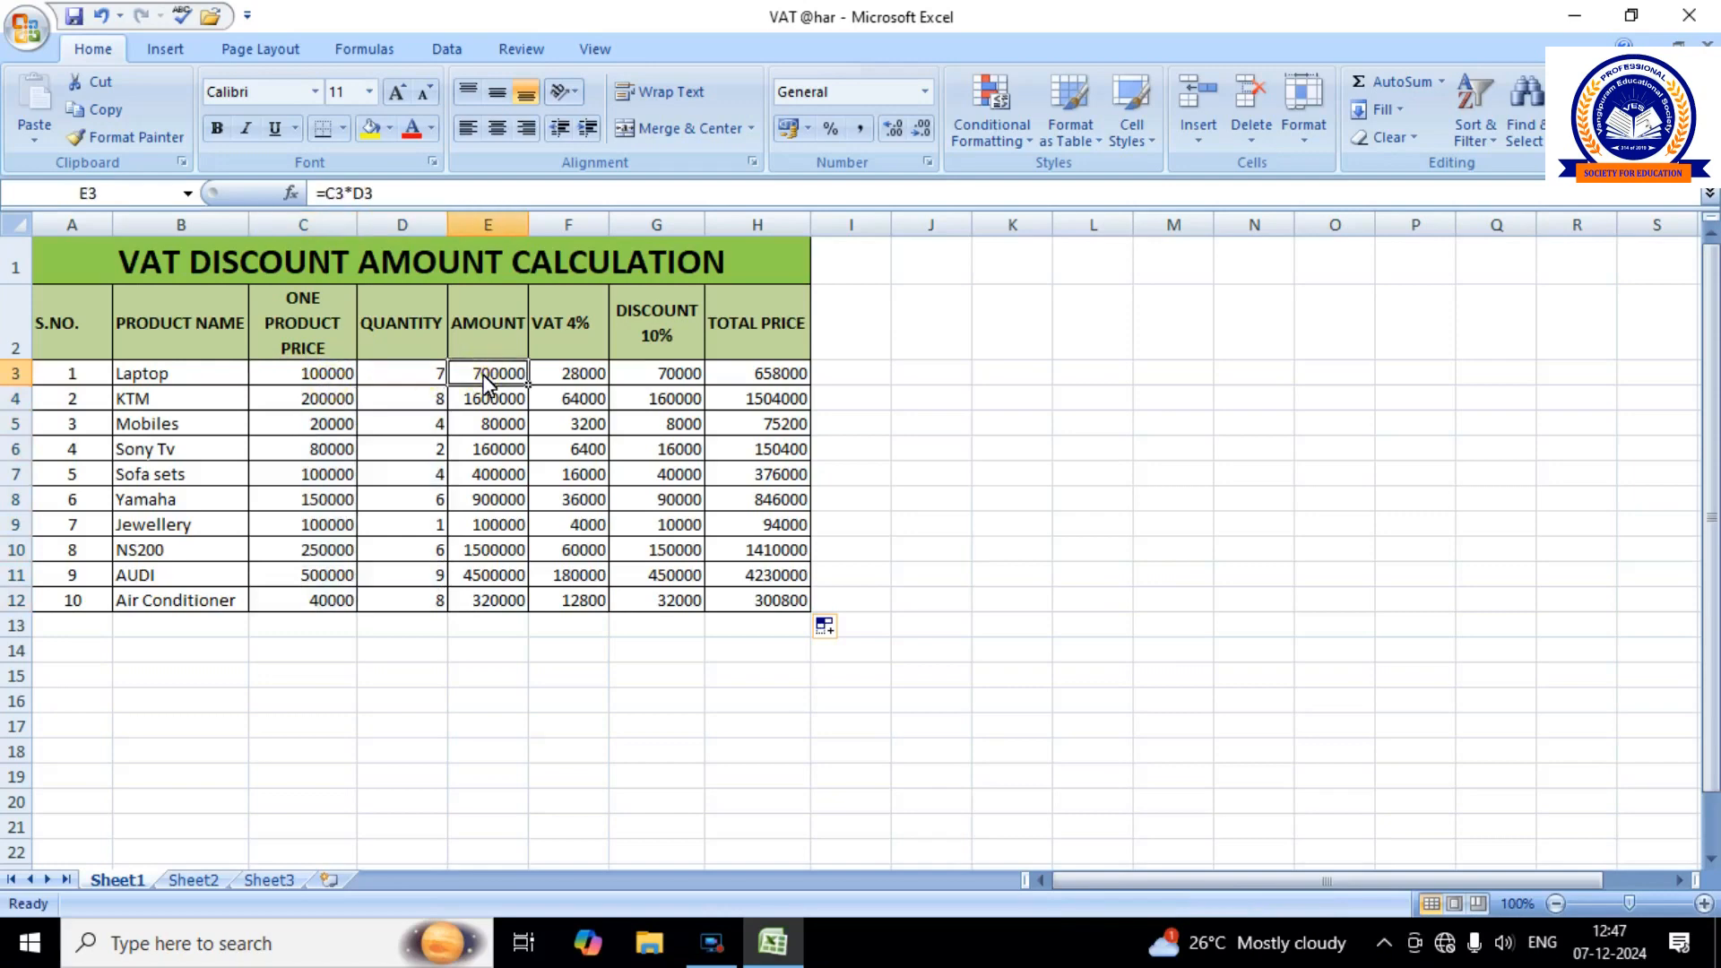
drag(484, 382, 484, 499)
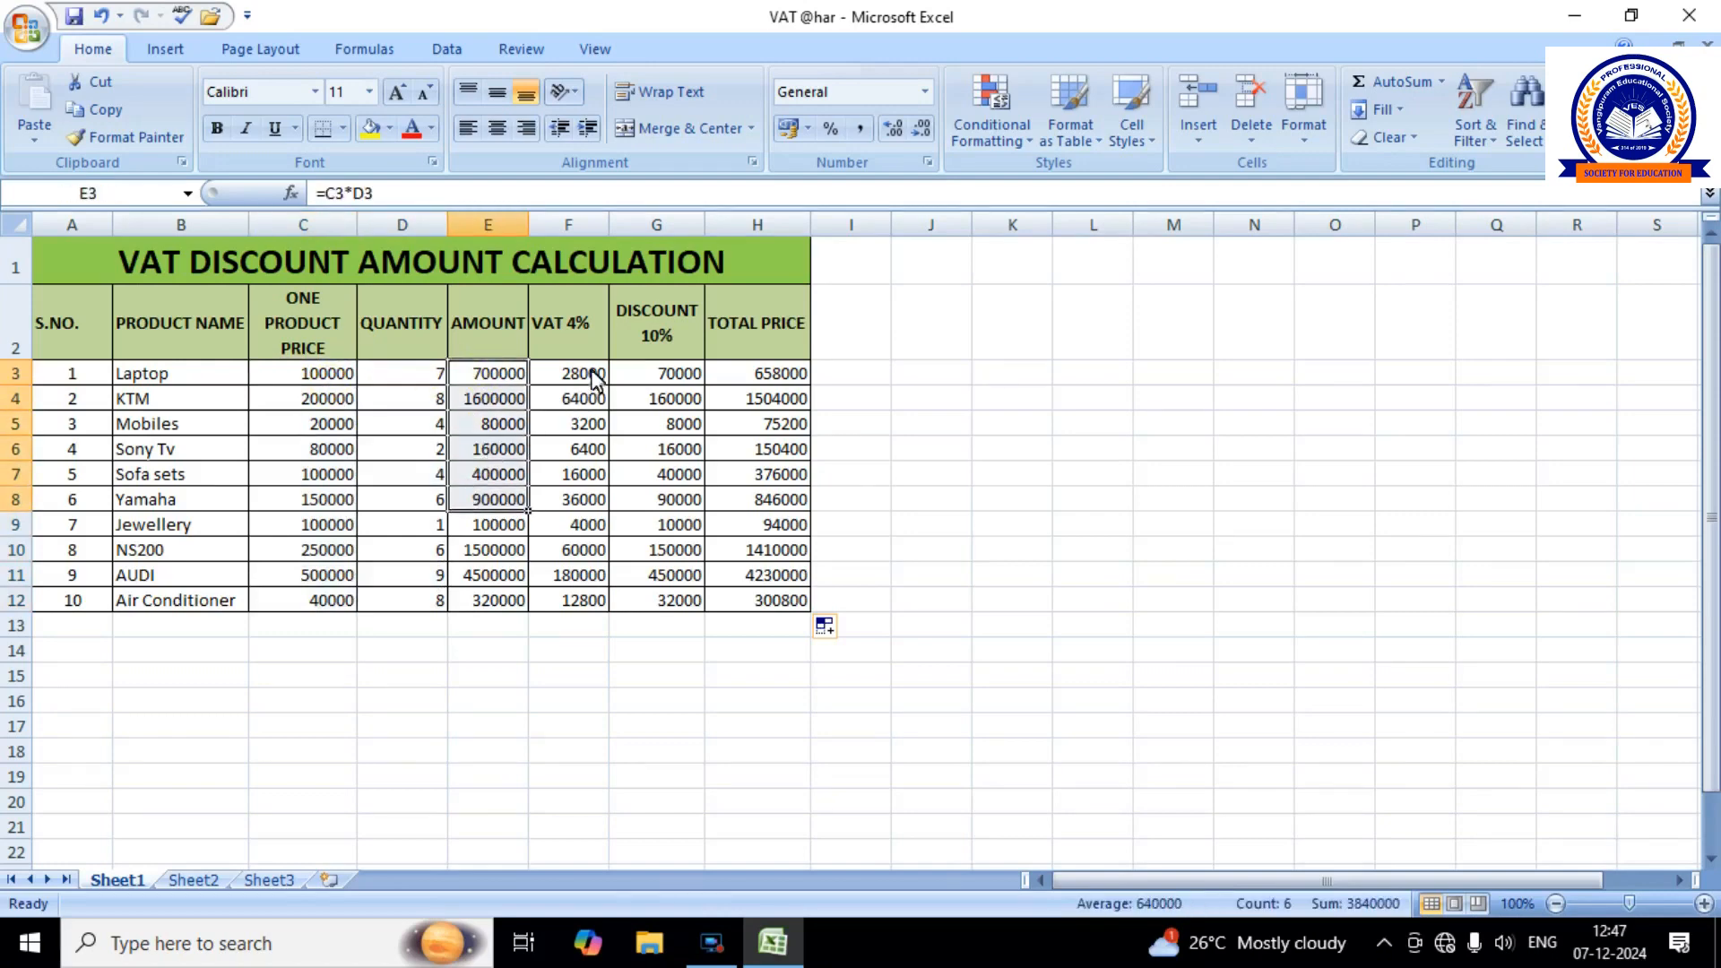
drag(594, 378, 578, 597)
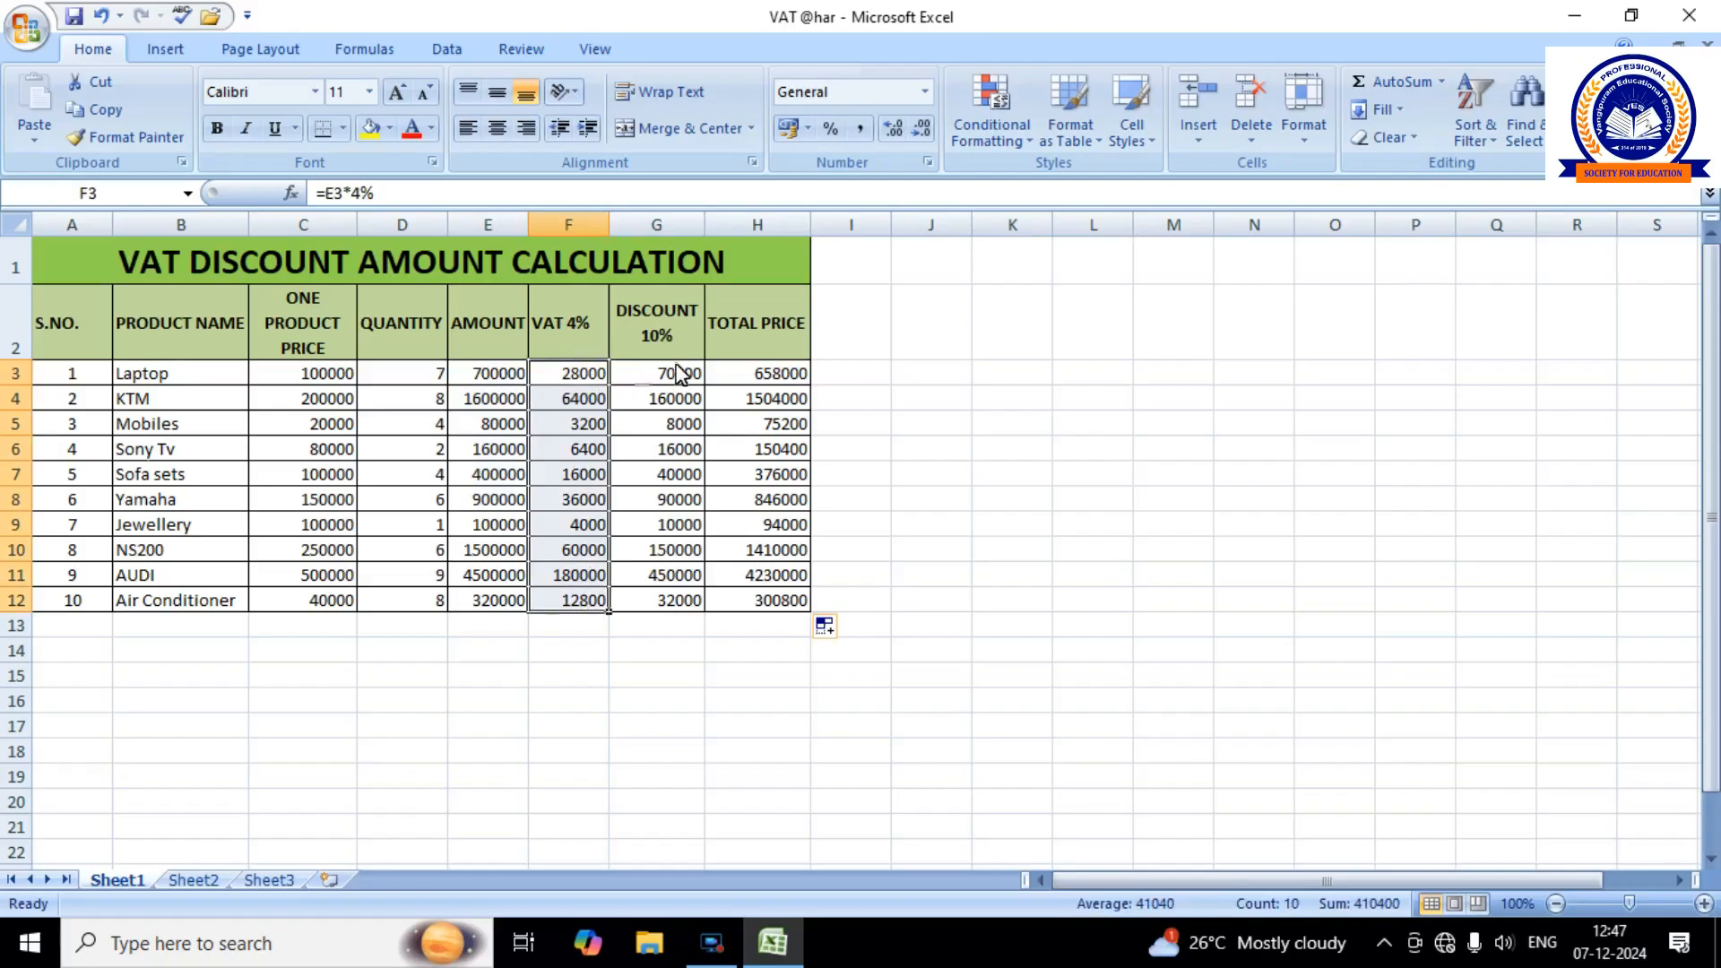
drag(676, 375, 657, 619)
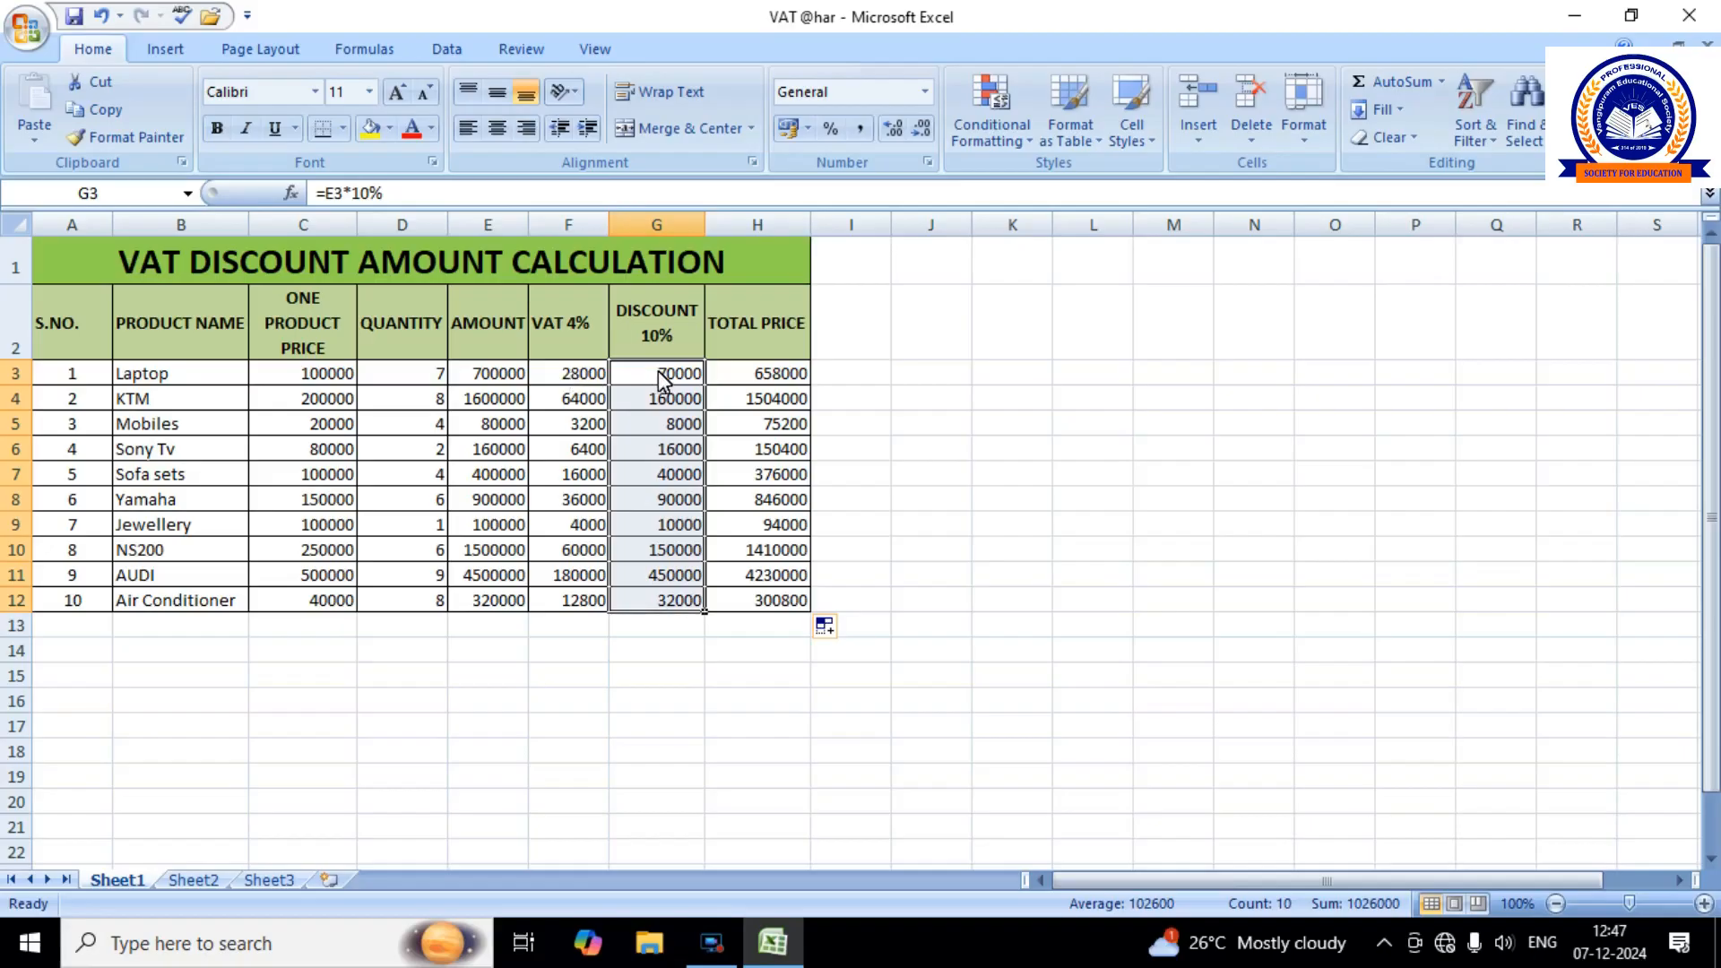
drag(762, 372, 766, 600)
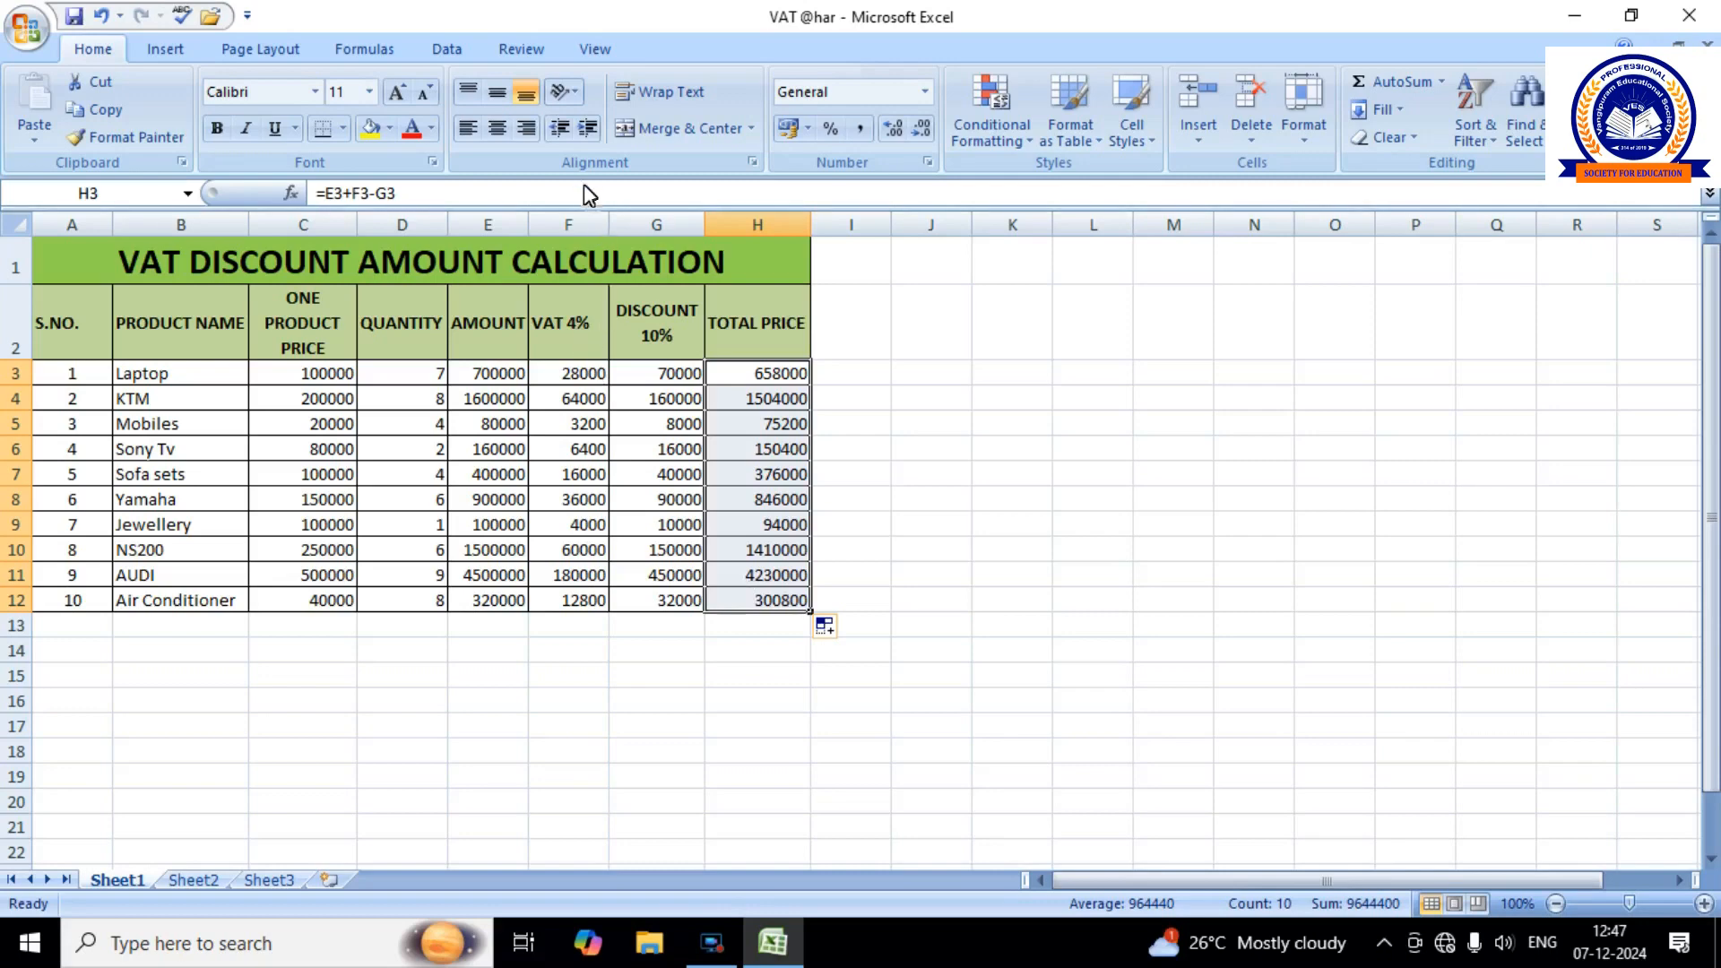
Insert two blank columns between the AMOUNT and VAT 4% columns.
click(598, 222)
right_click(599, 222)
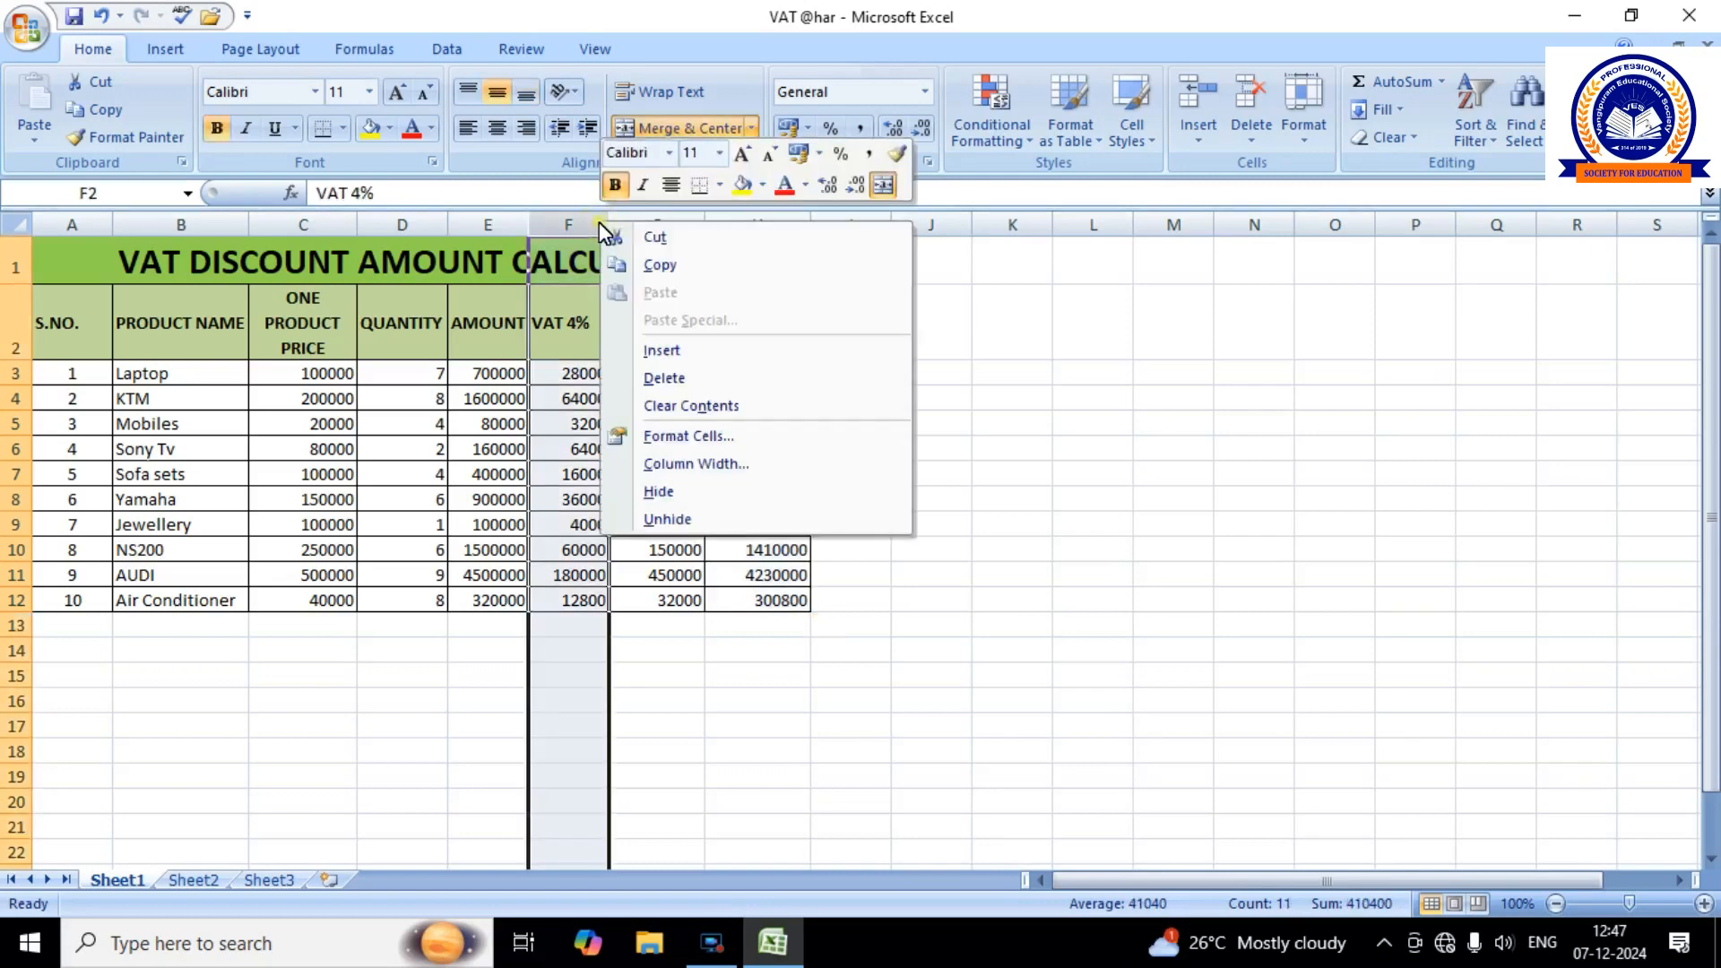
click(678, 349)
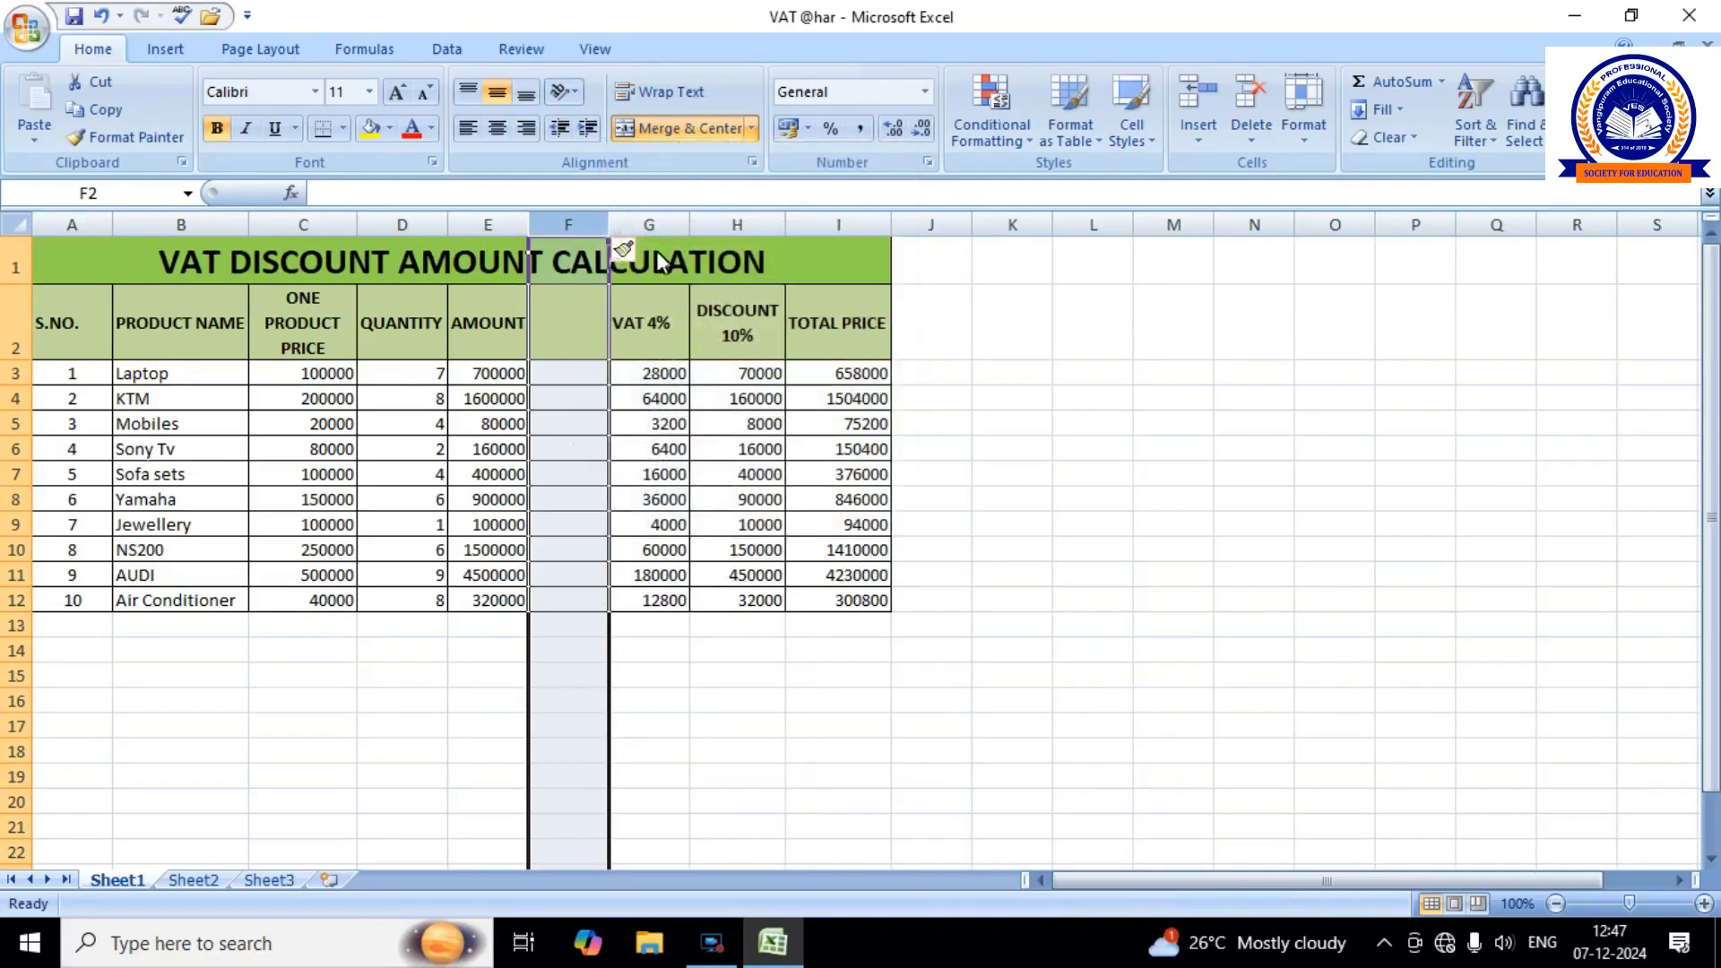
click(658, 224)
right_click(657, 224)
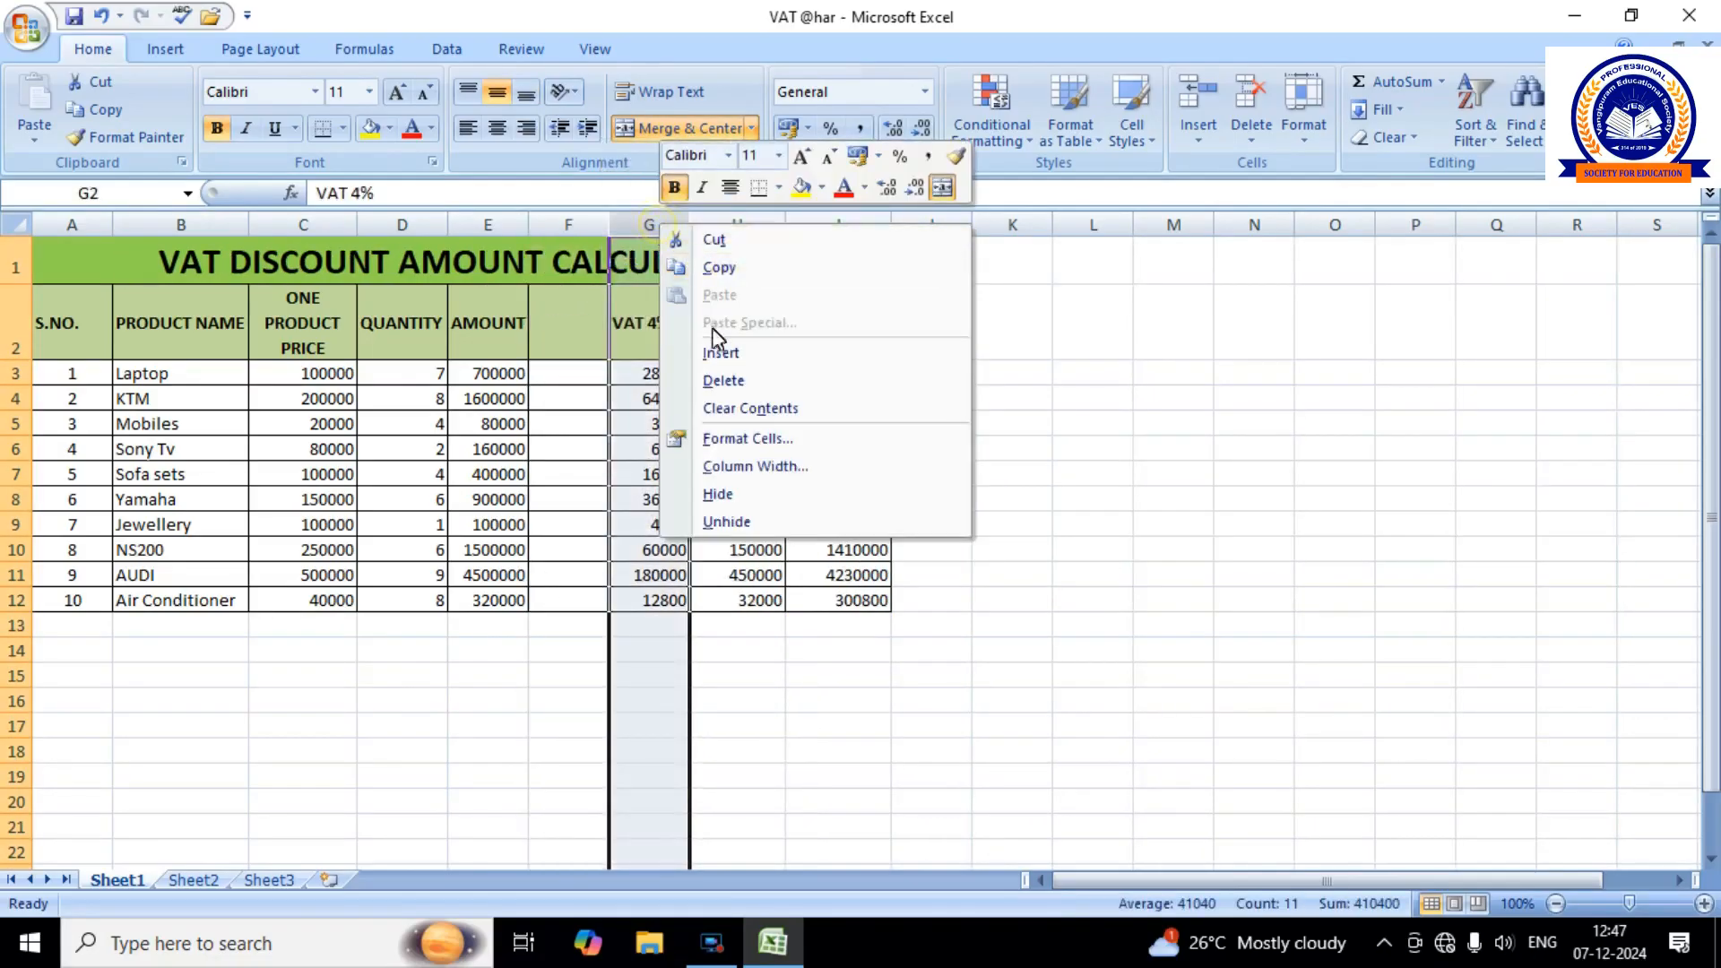
click(716, 352)
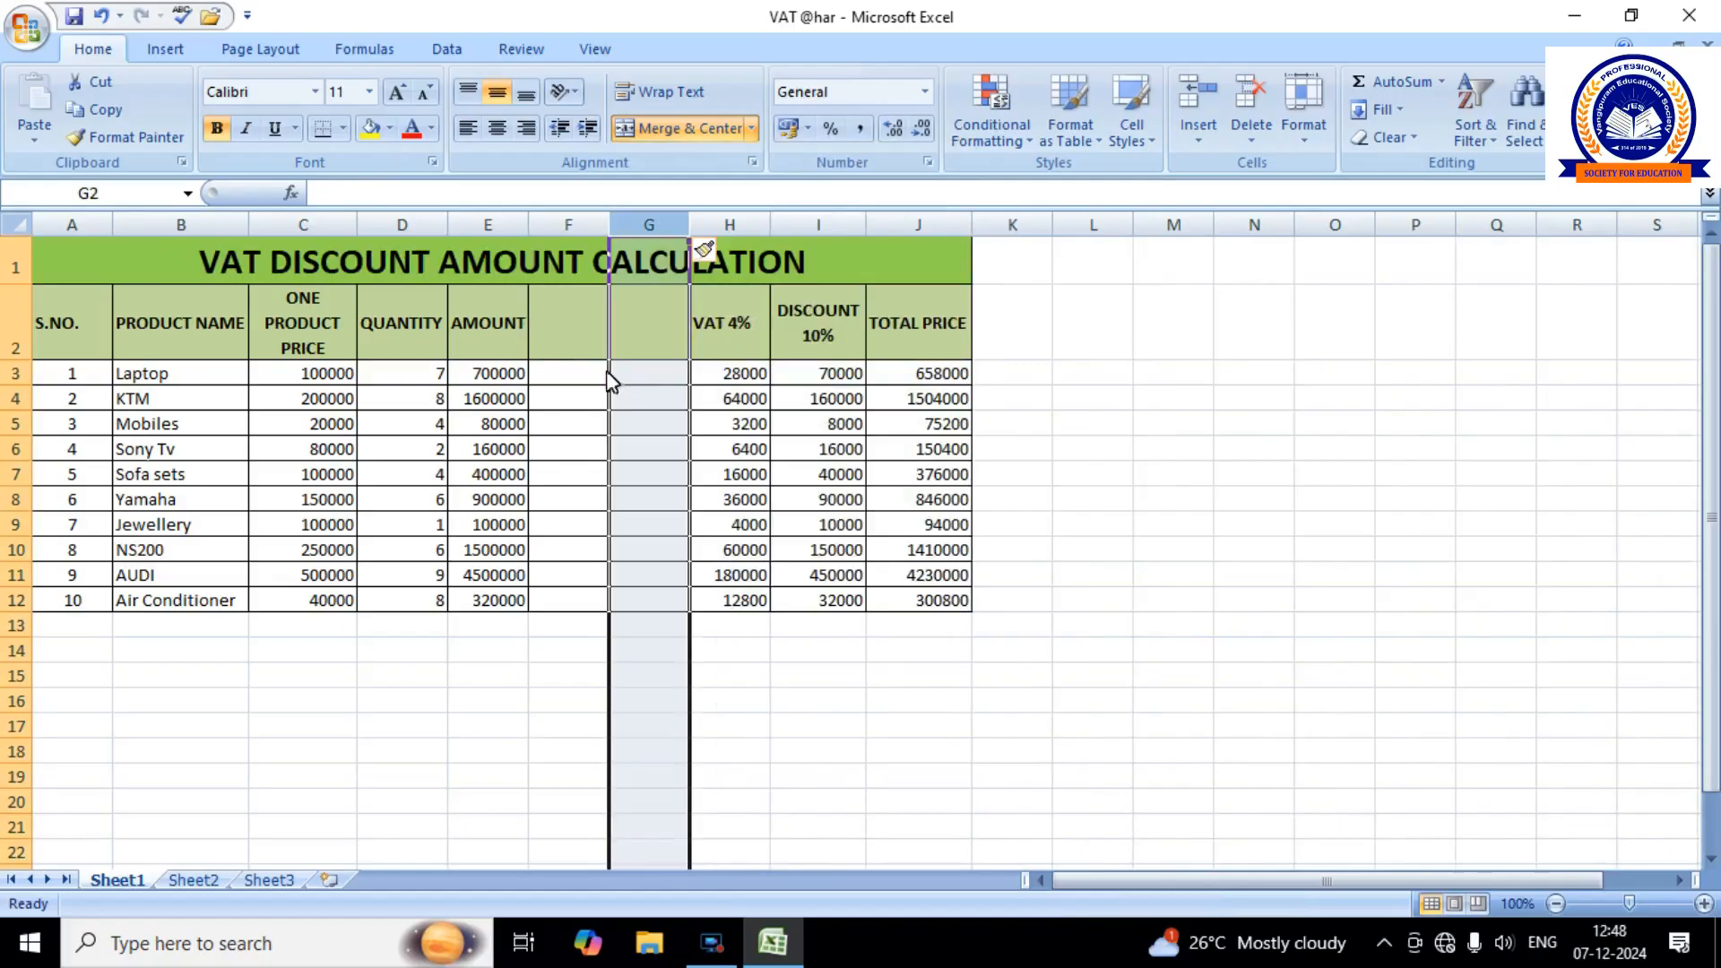
Head the two blank columns CGST in F2 and SGST in G2.
click(593, 336)
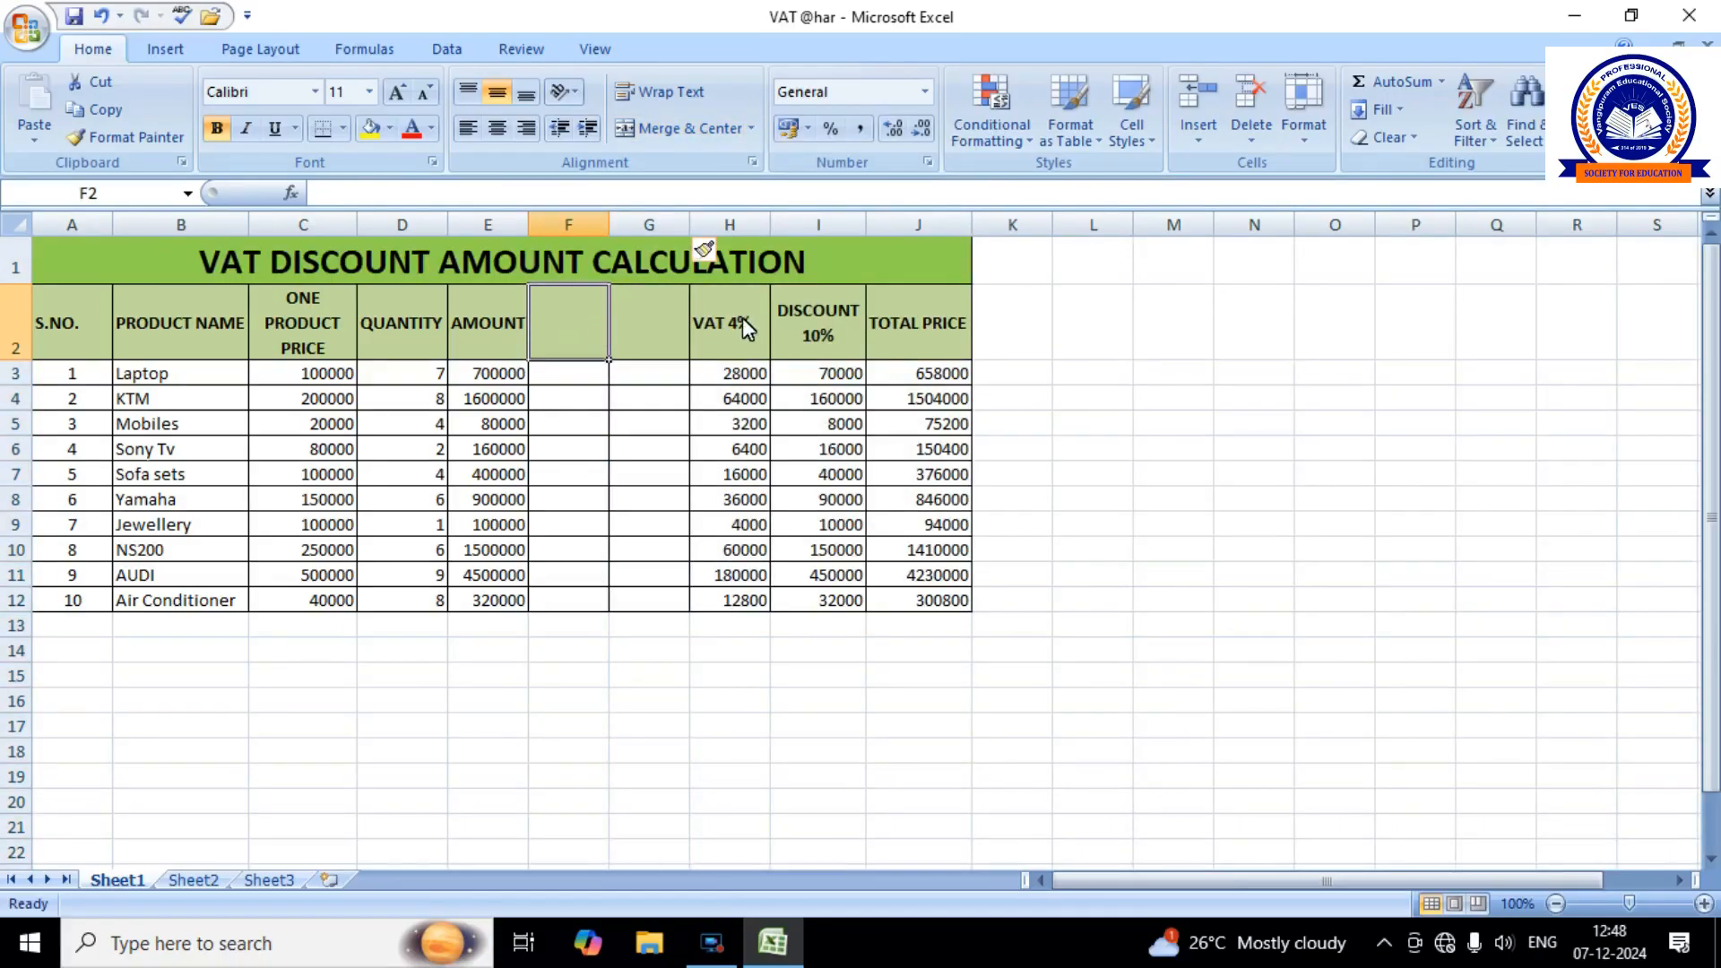
click(743, 320)
click(570, 325)
text(C)
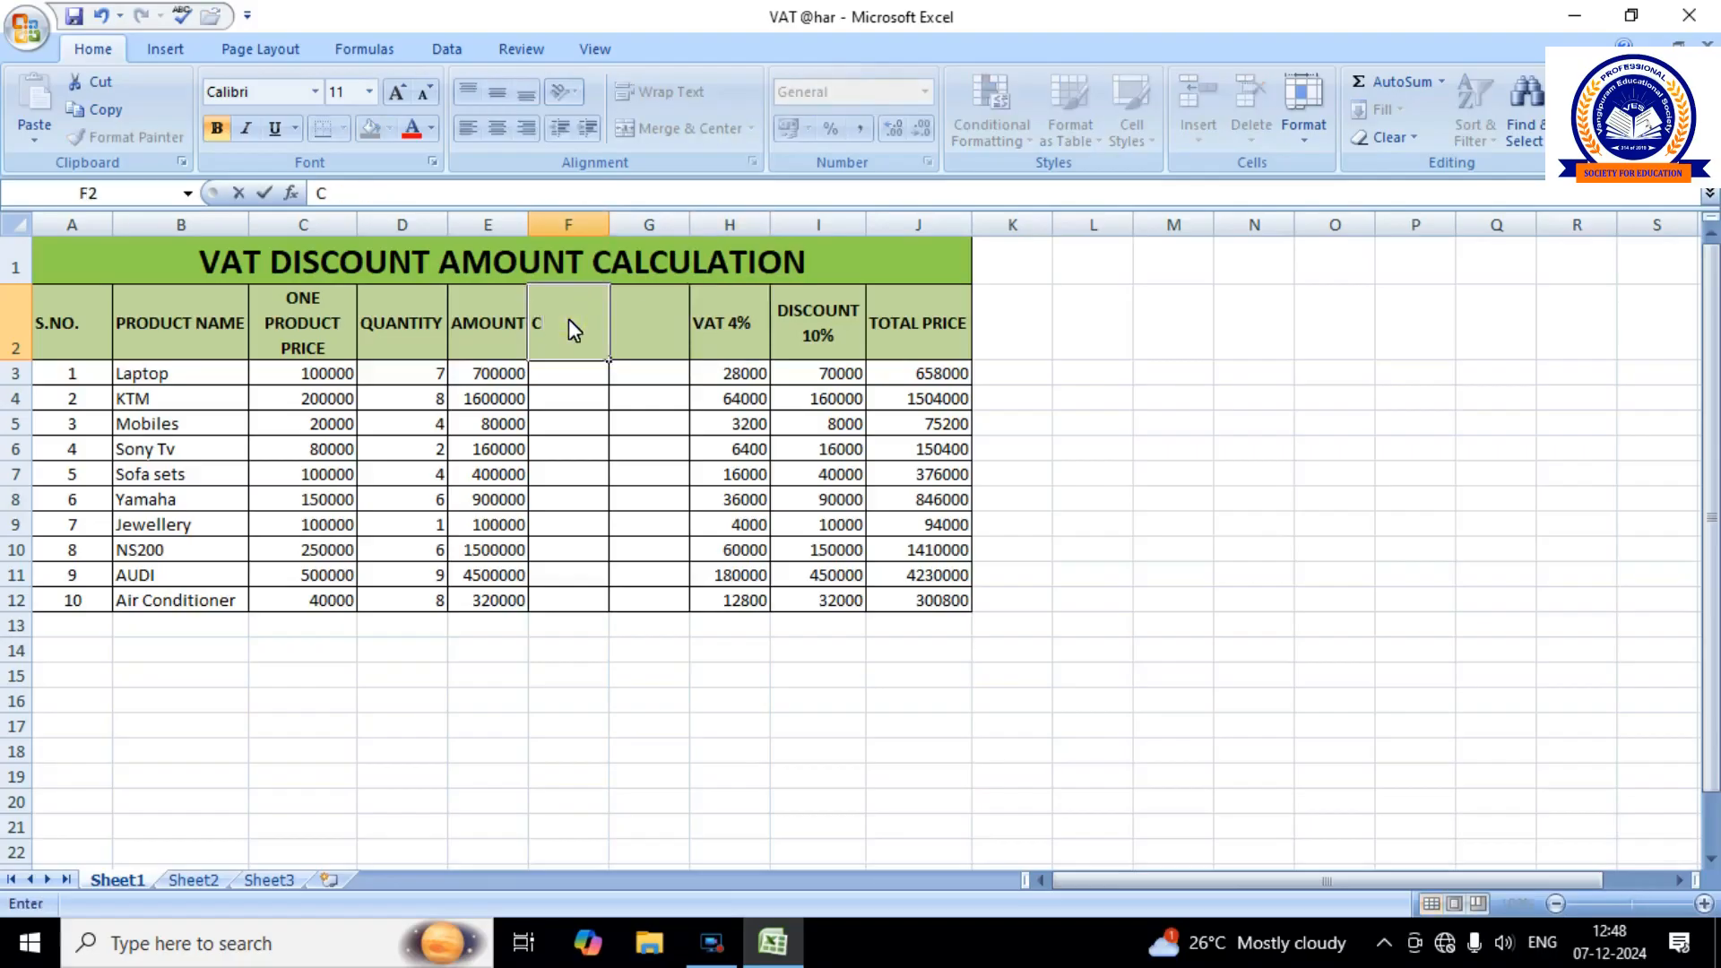
text(GST)
click(671, 333)
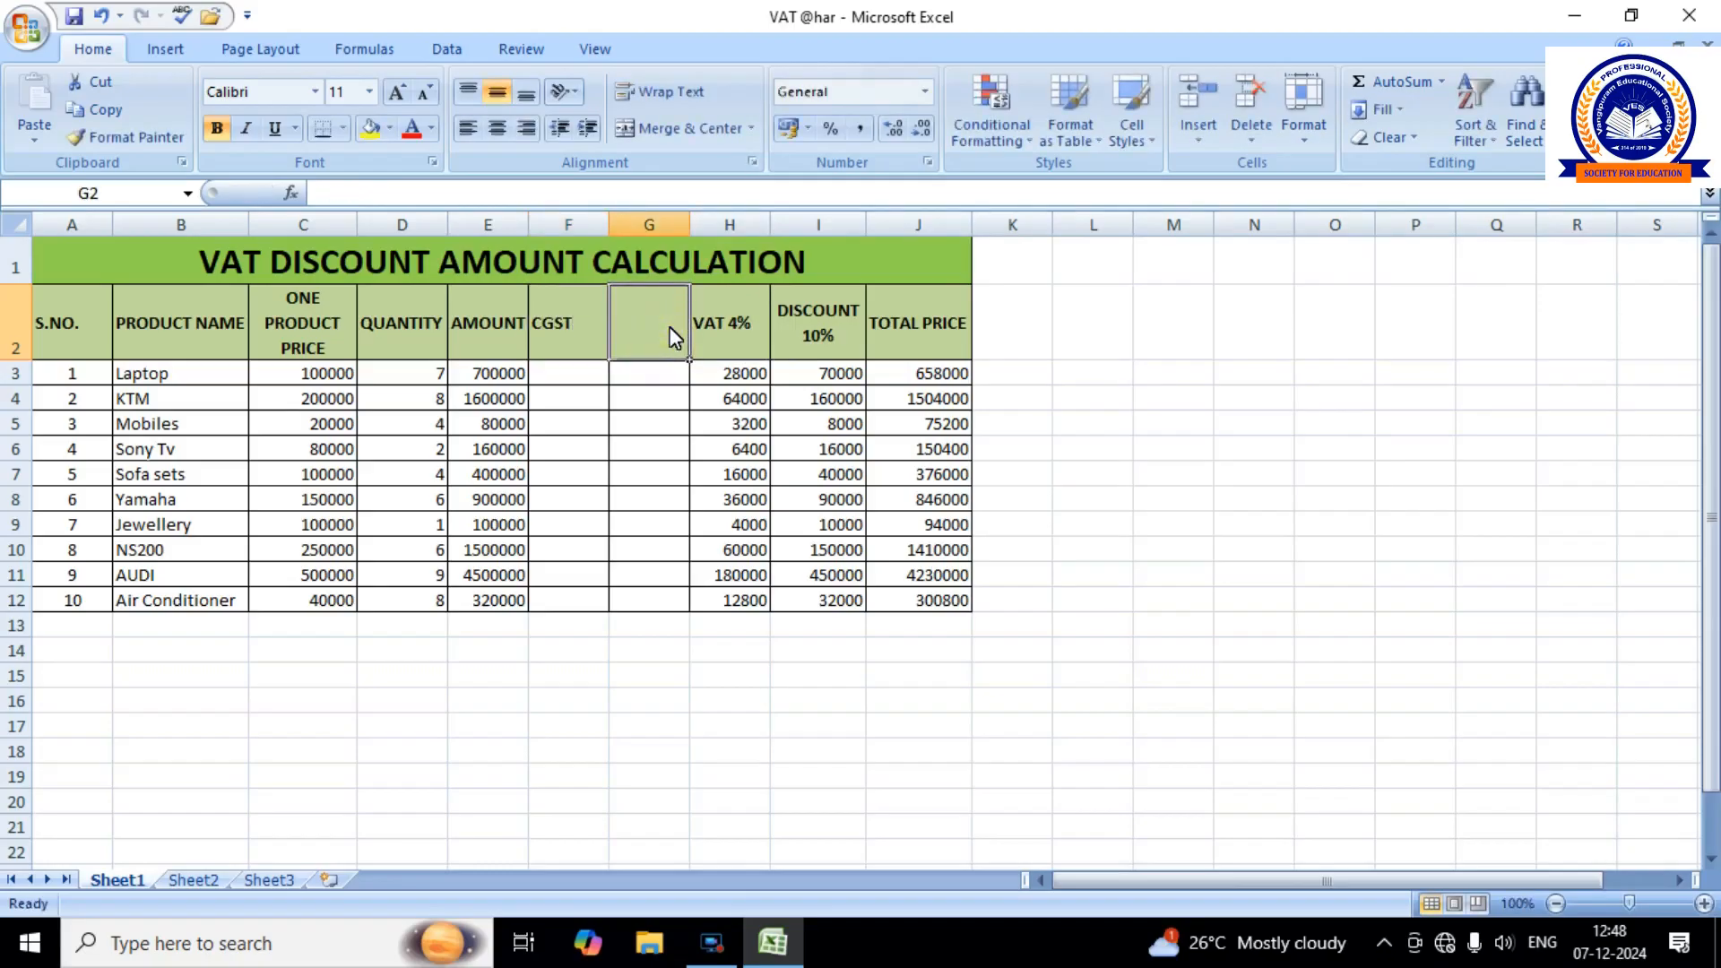
text(SGST)
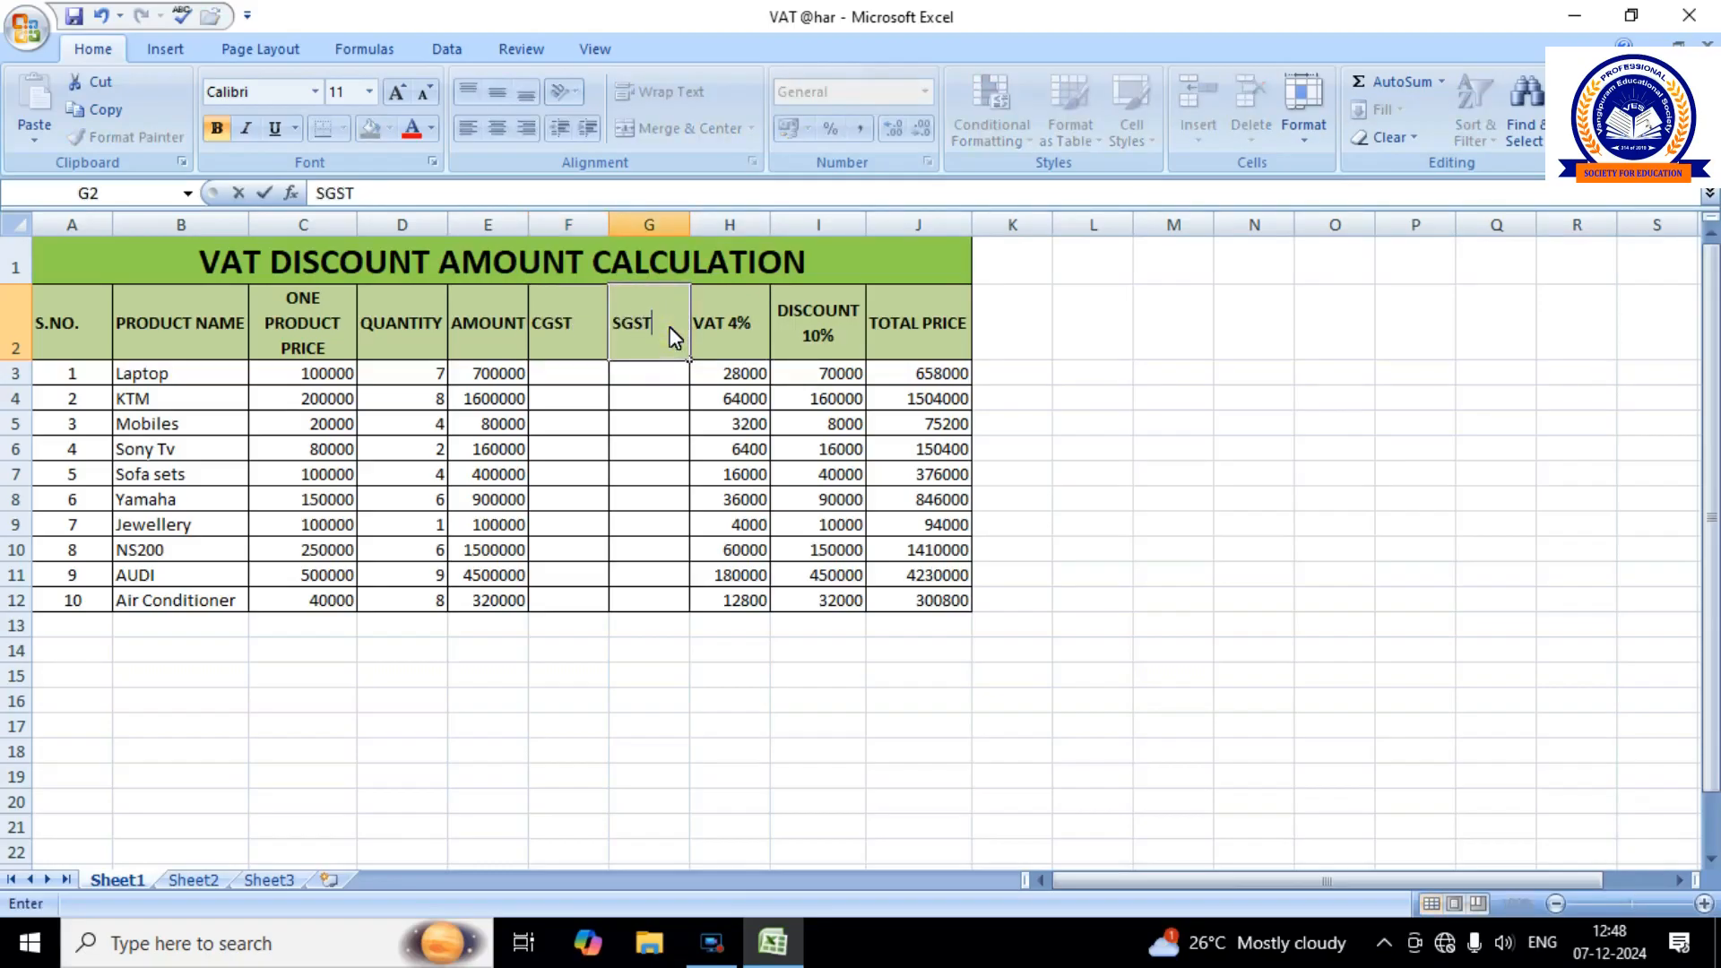
click(744, 228)
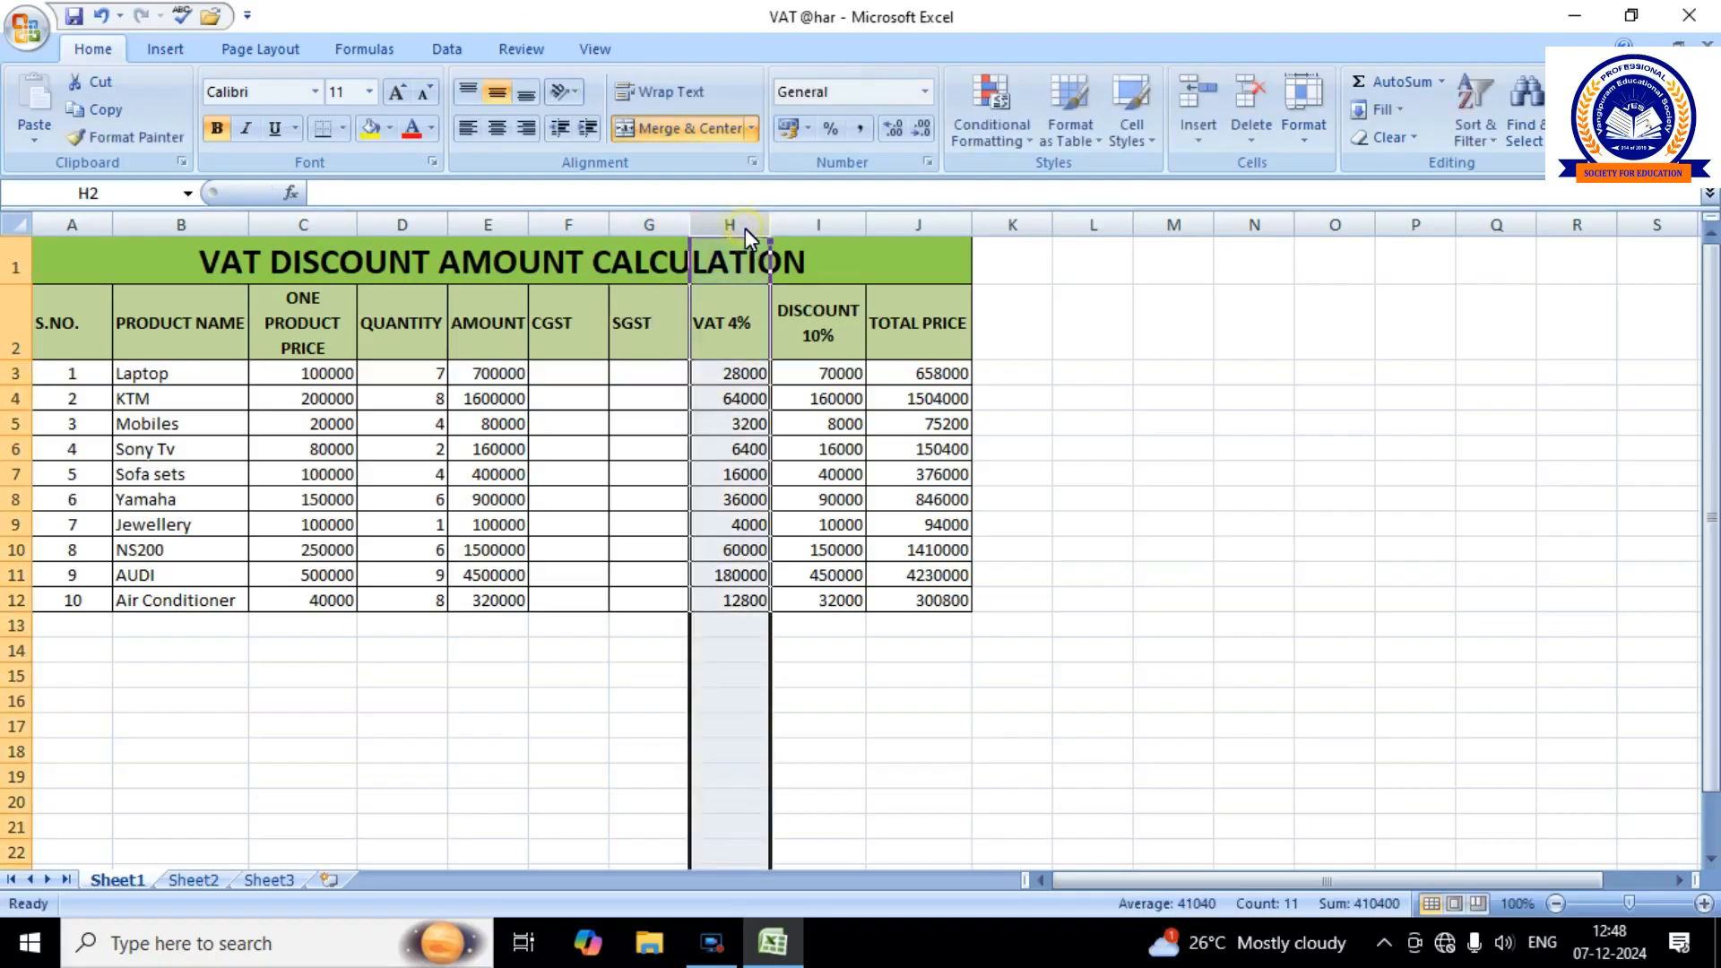
Add the rate (2%) to the CGST and SGST headings and fit column F's width to its heading.
double_click(581, 326)
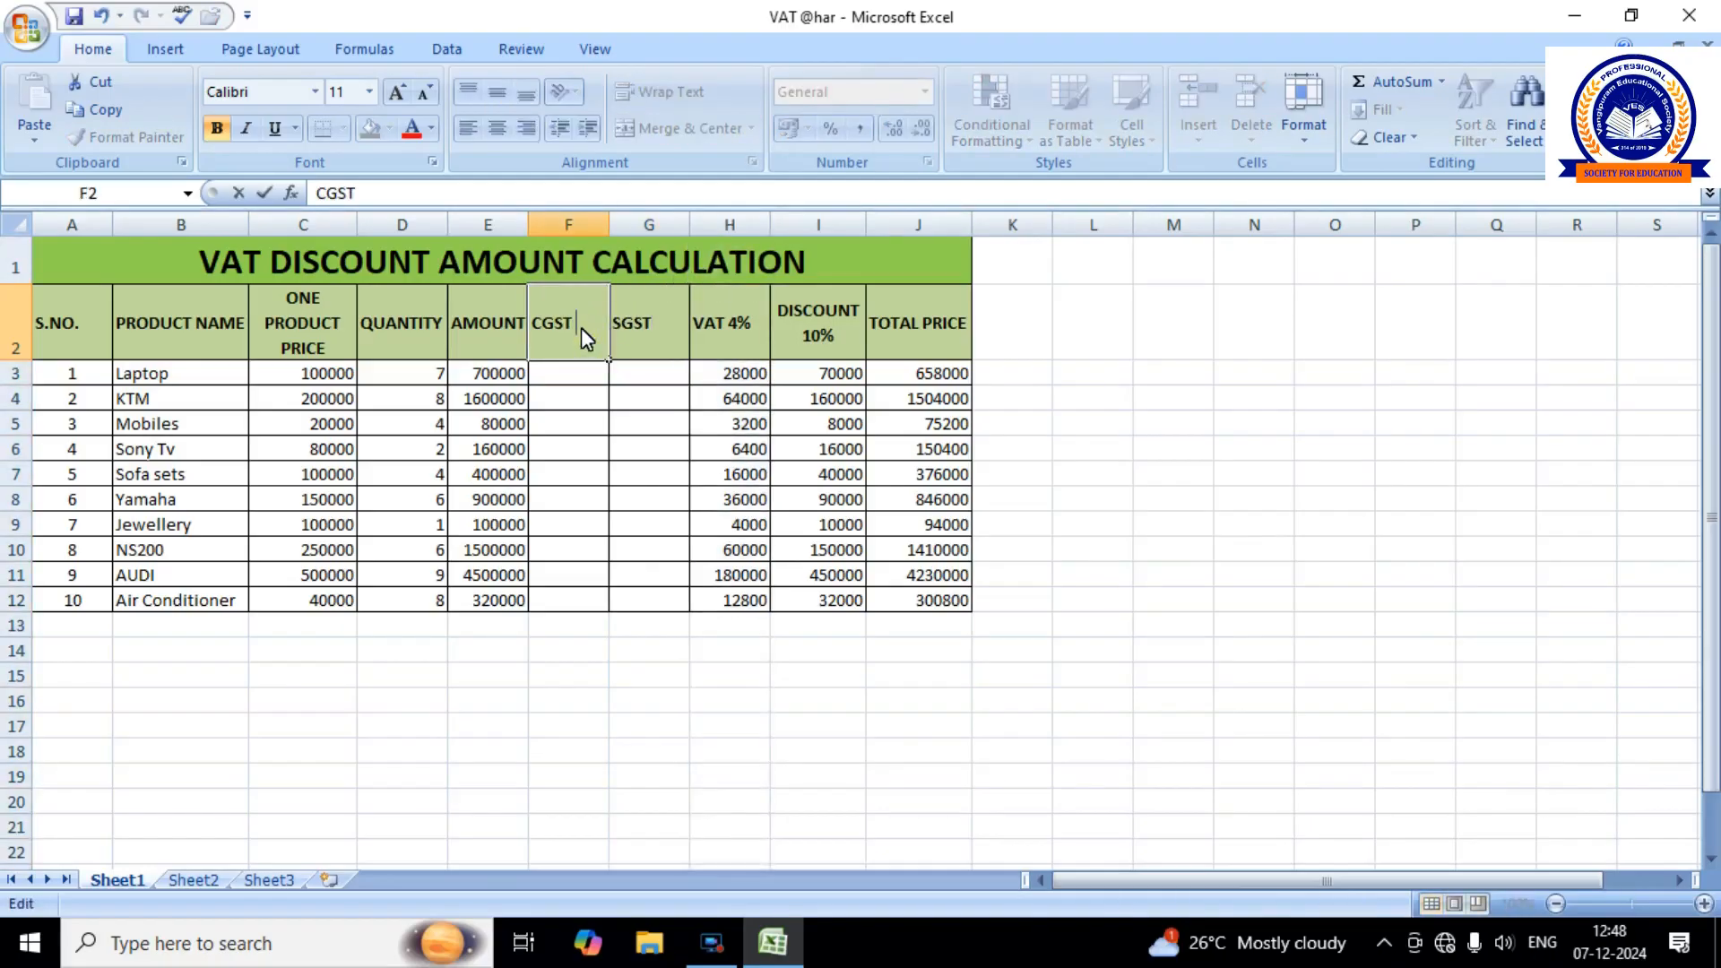
text((2%))
click(633, 329)
text(SGST)
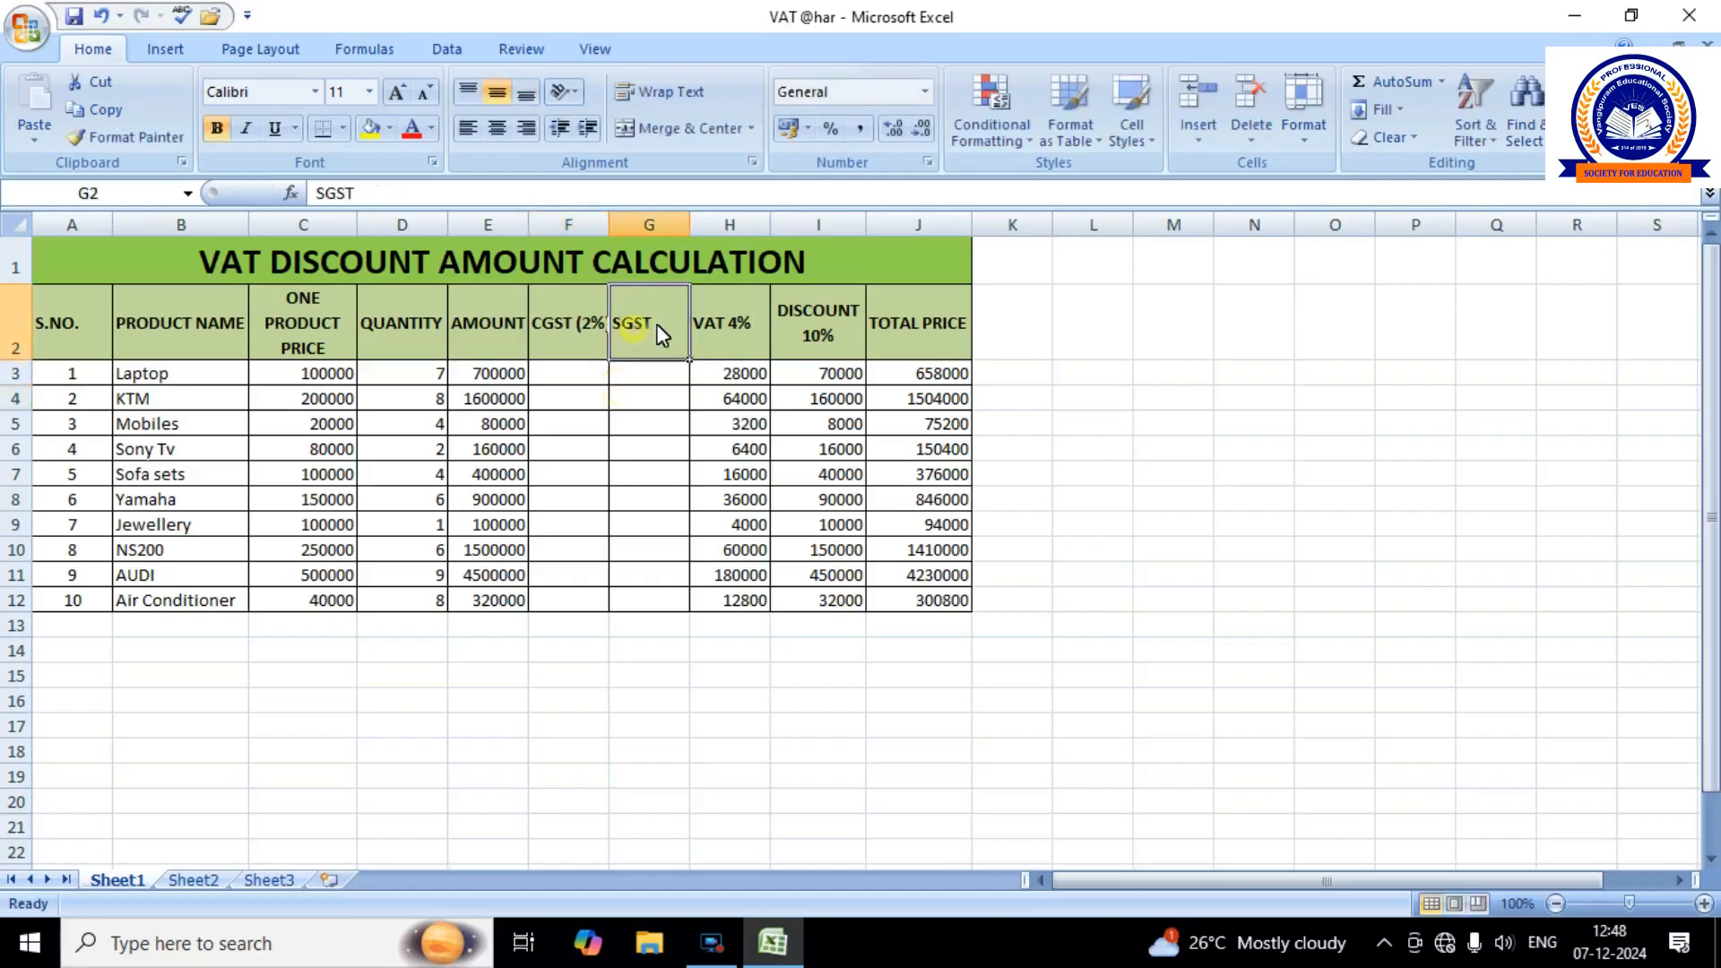
text((2)
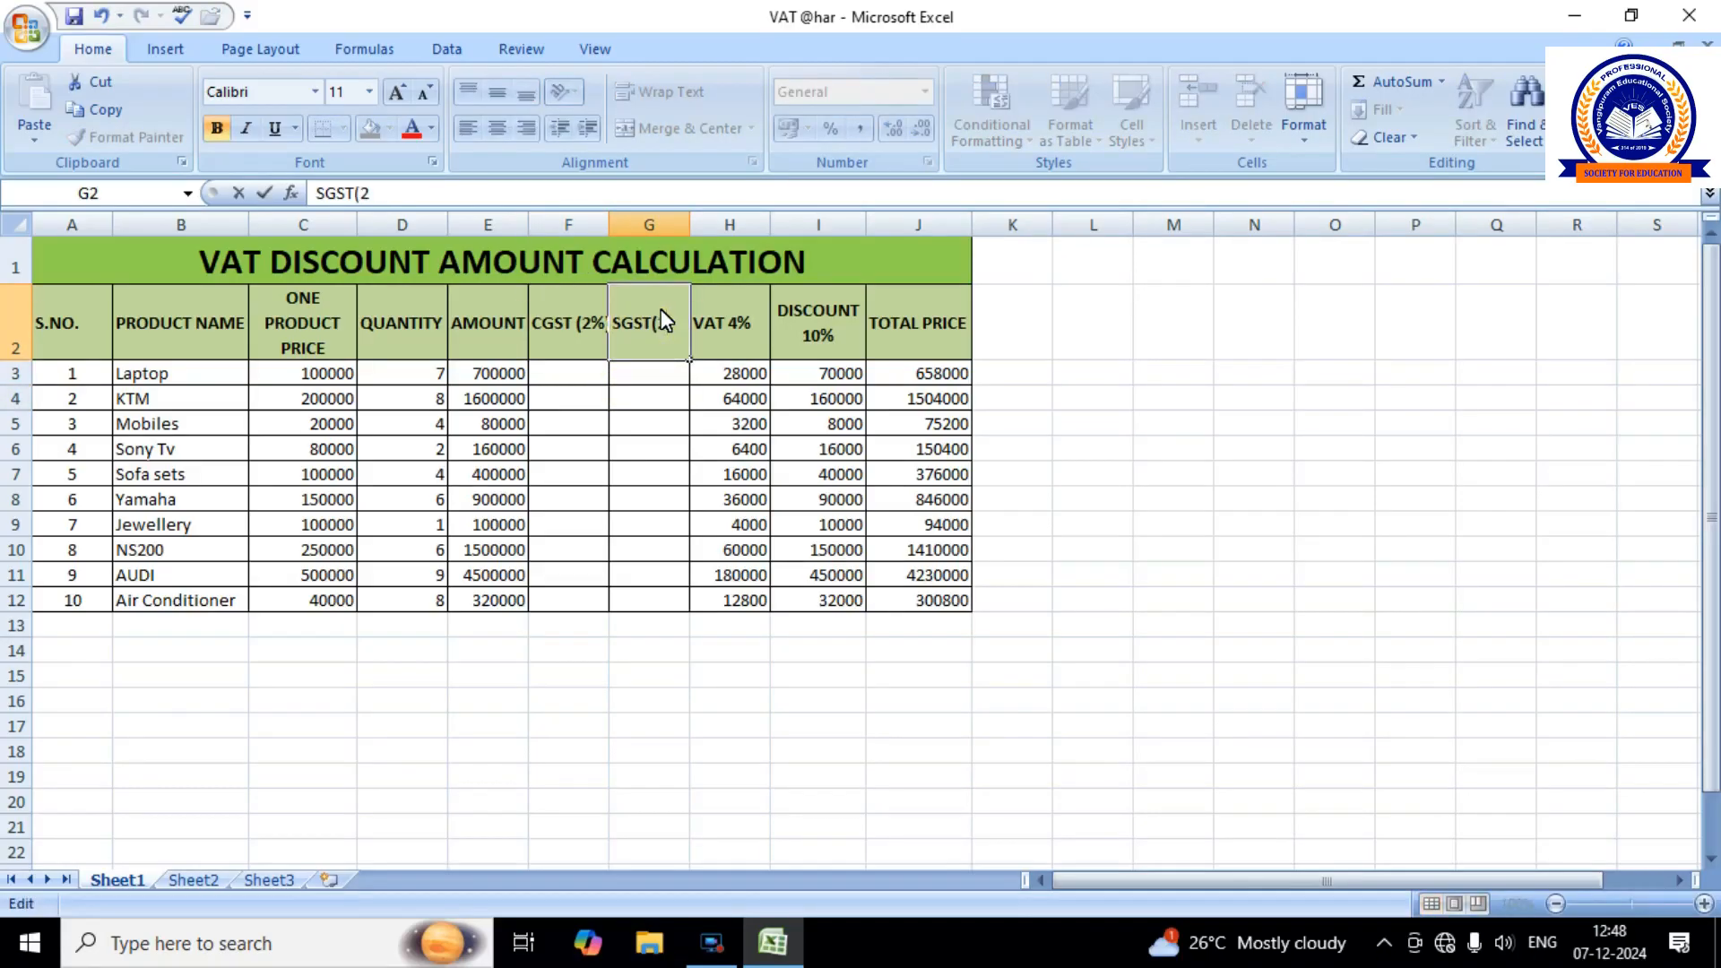
text(%))
click(638, 402)
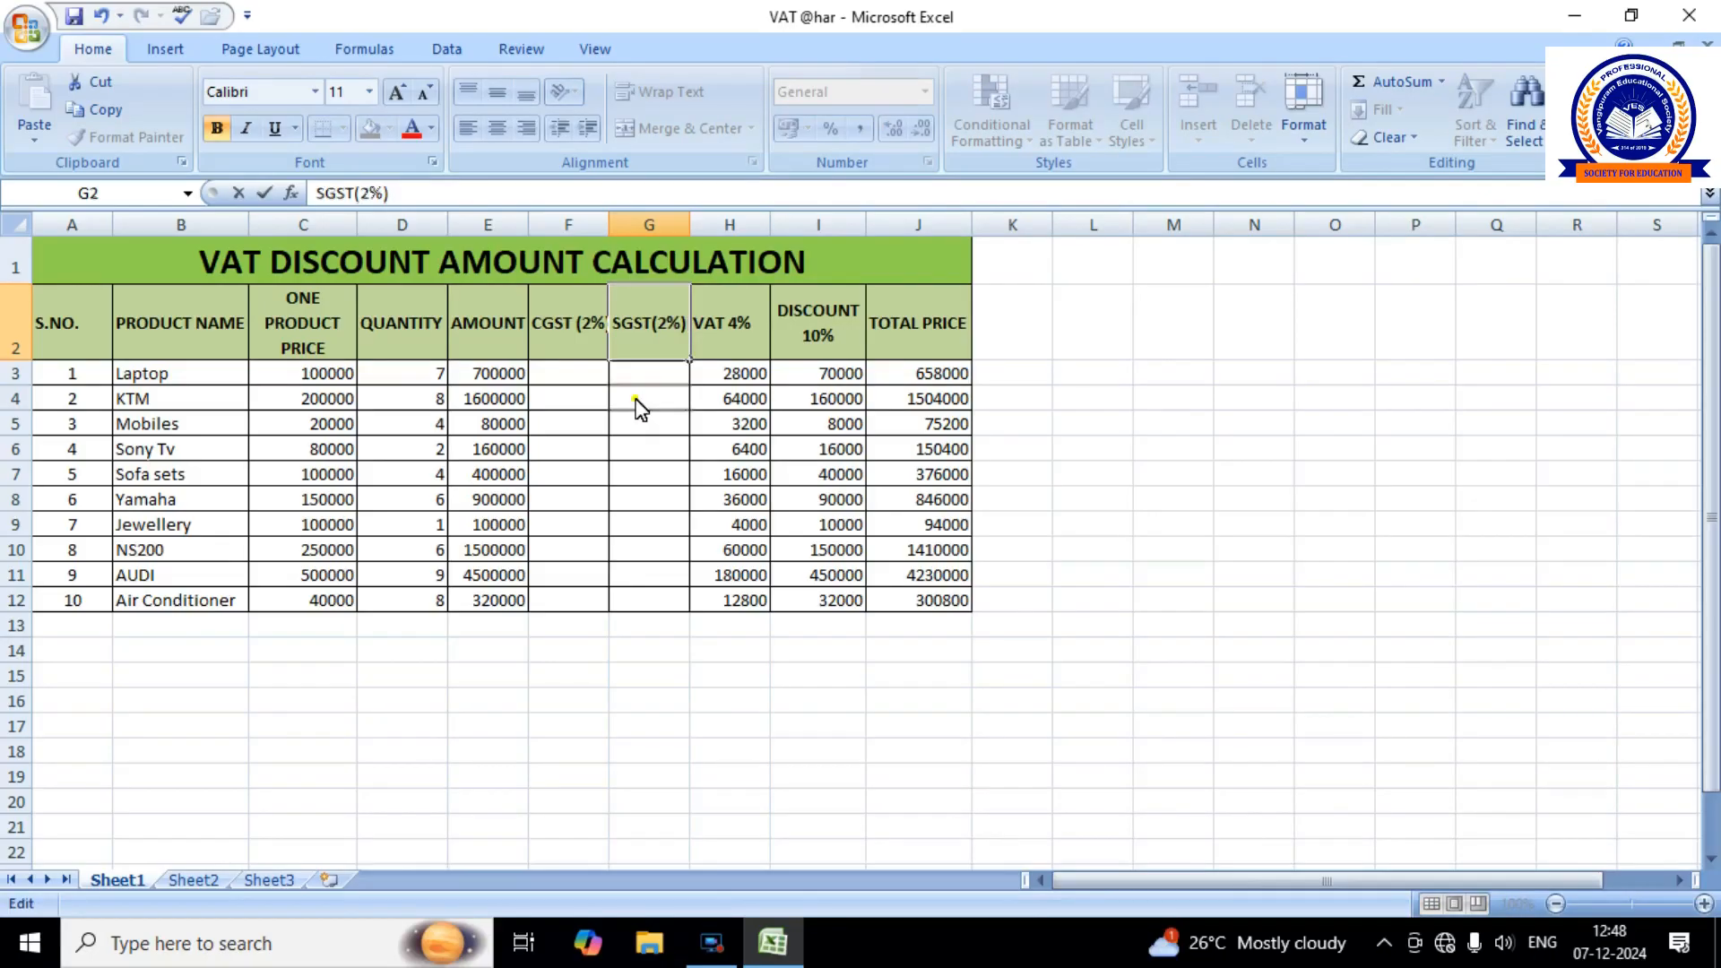
double_click(610, 228)
Delete the entire VAT 4% column from the table.
click(735, 230)
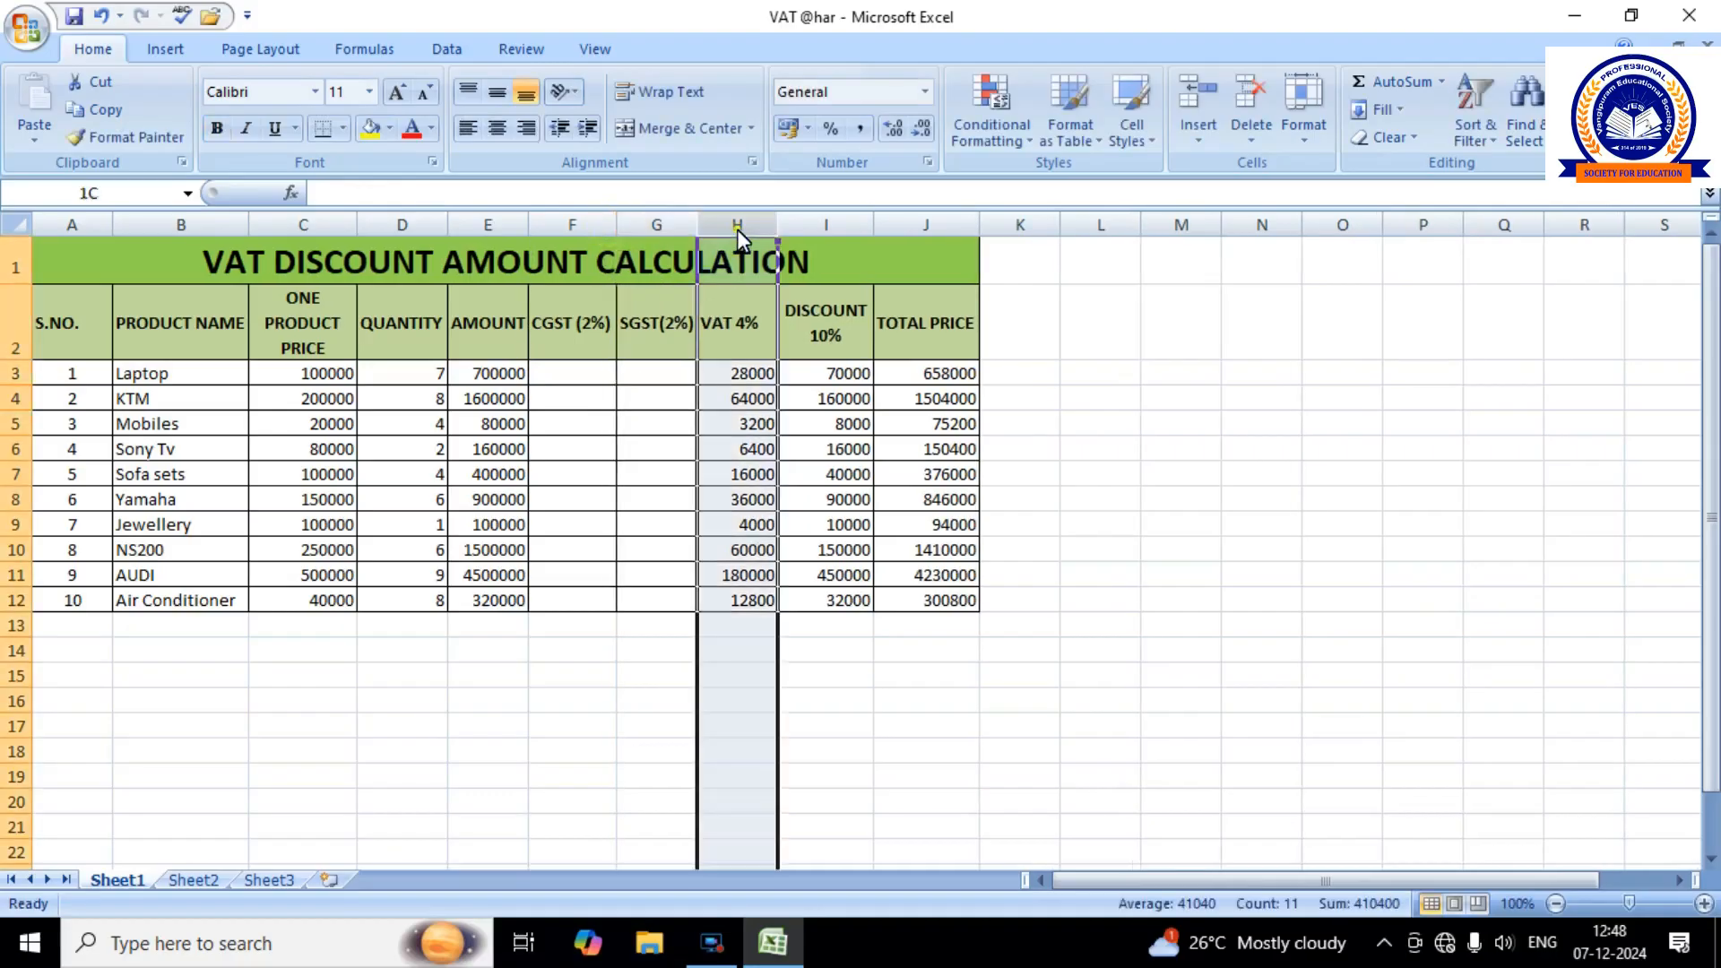
right_click(736, 231)
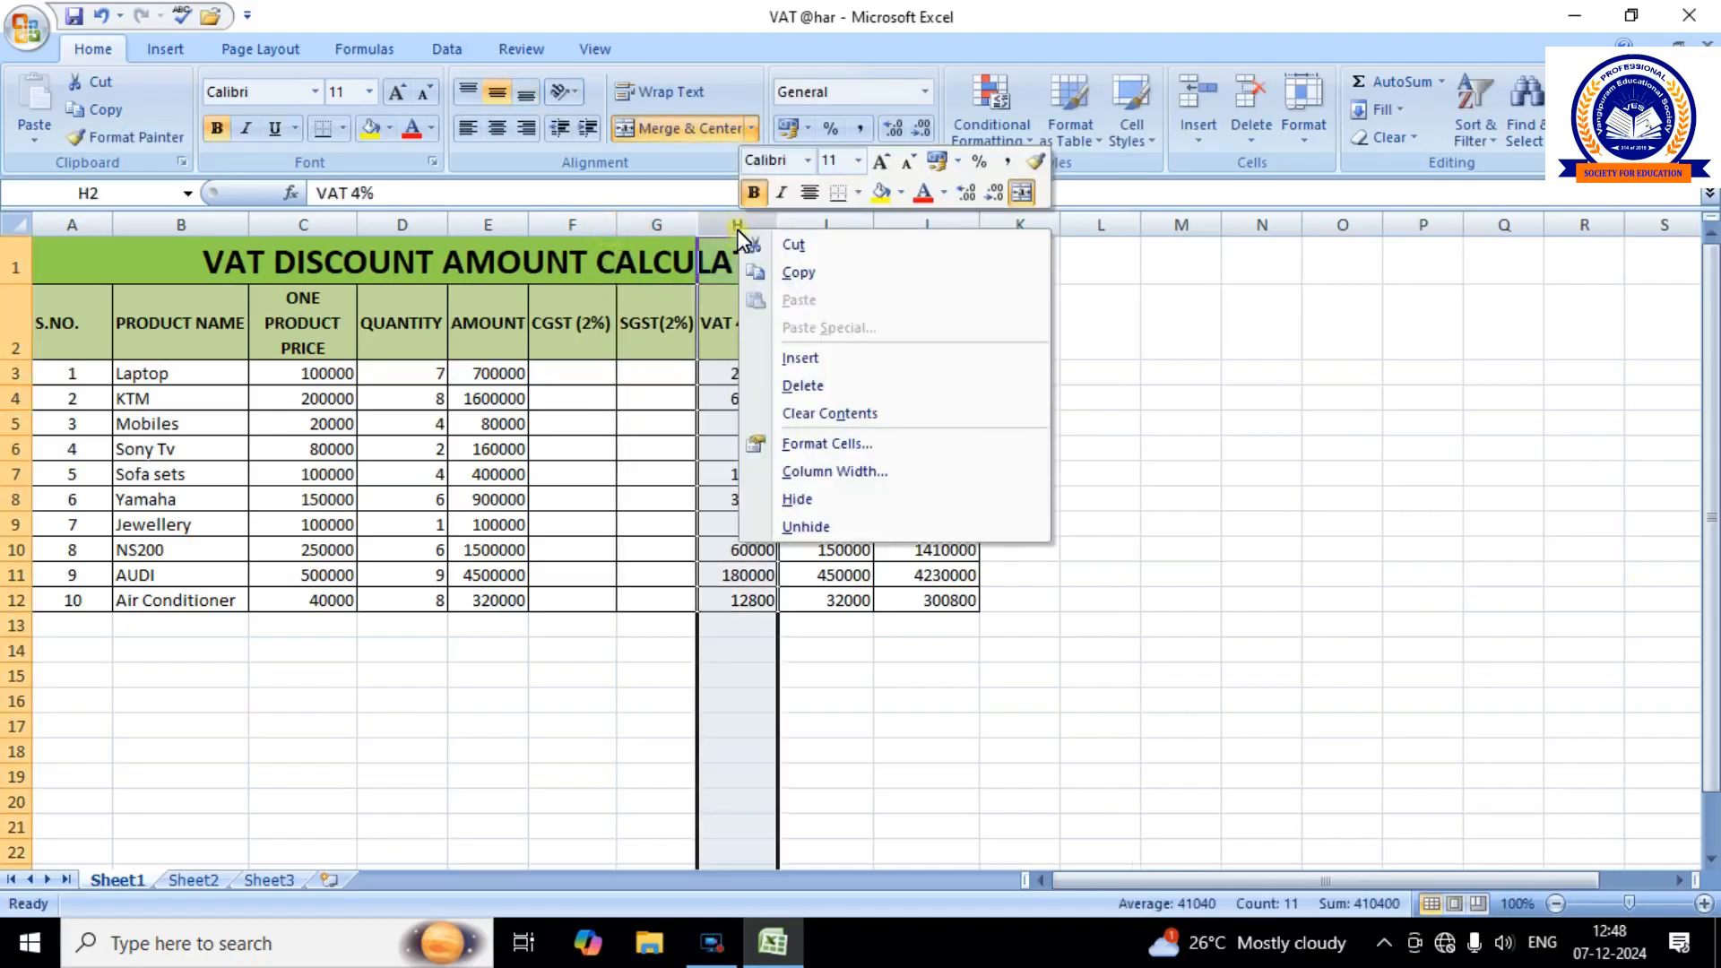
click(800, 387)
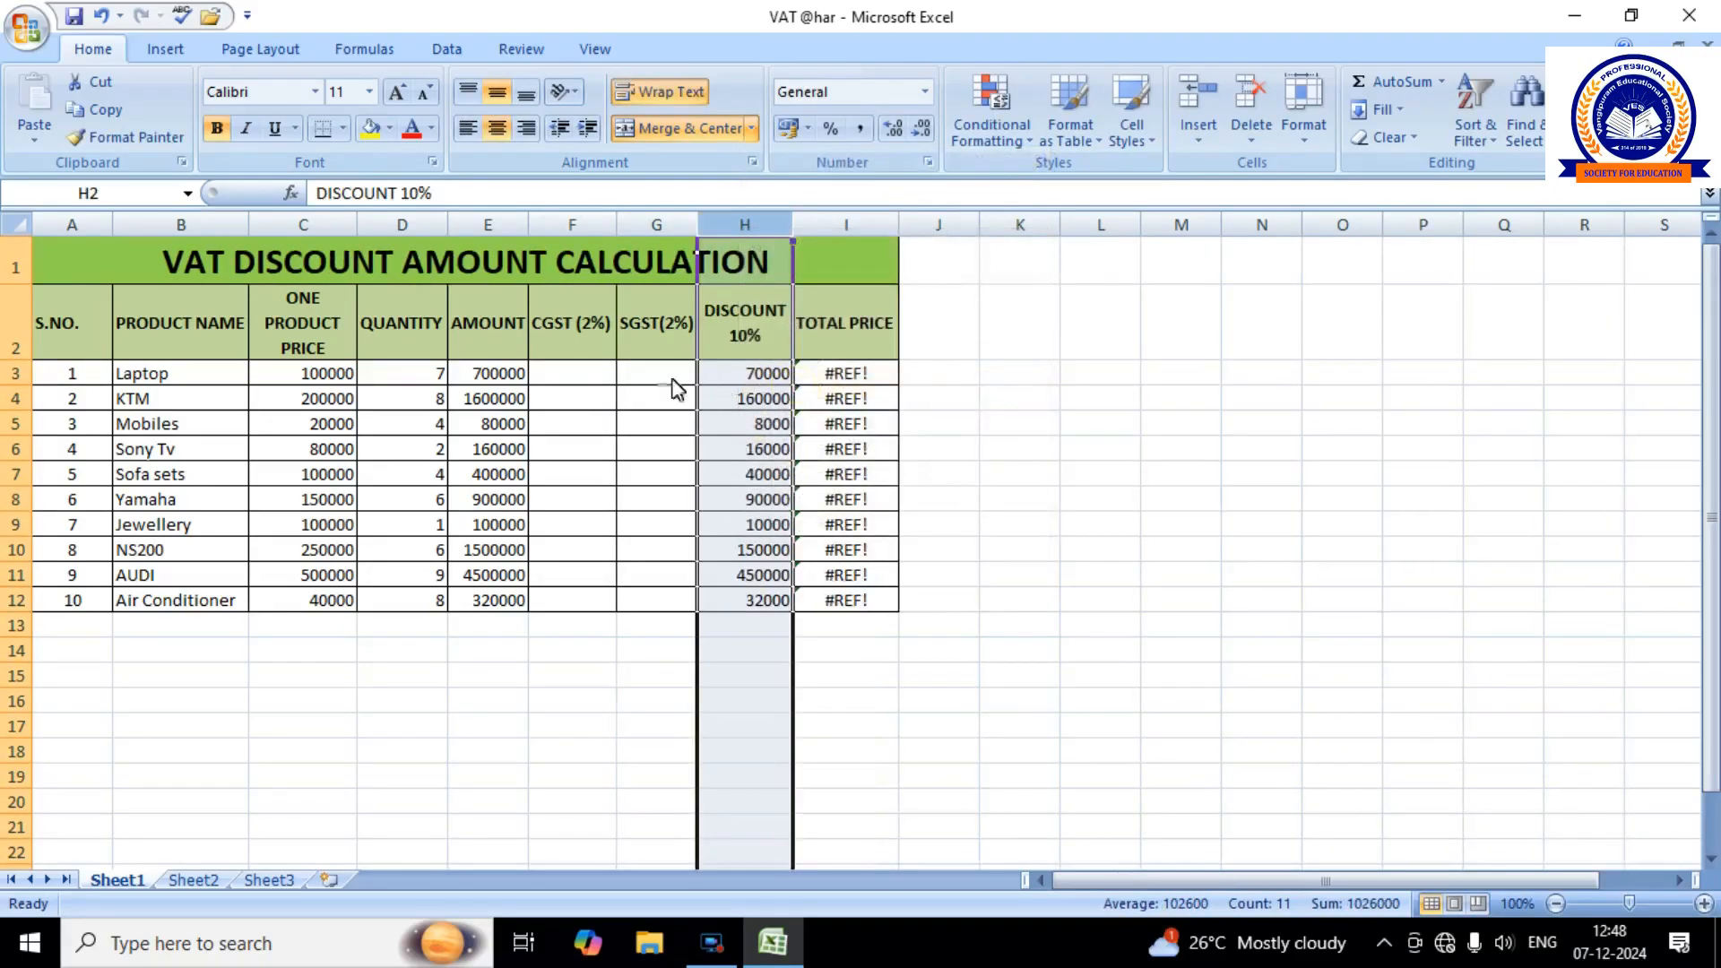
Calculate the 2% CGST for each product with the formula =E3*2% in F3 and fill it down to F12.
click(610, 376)
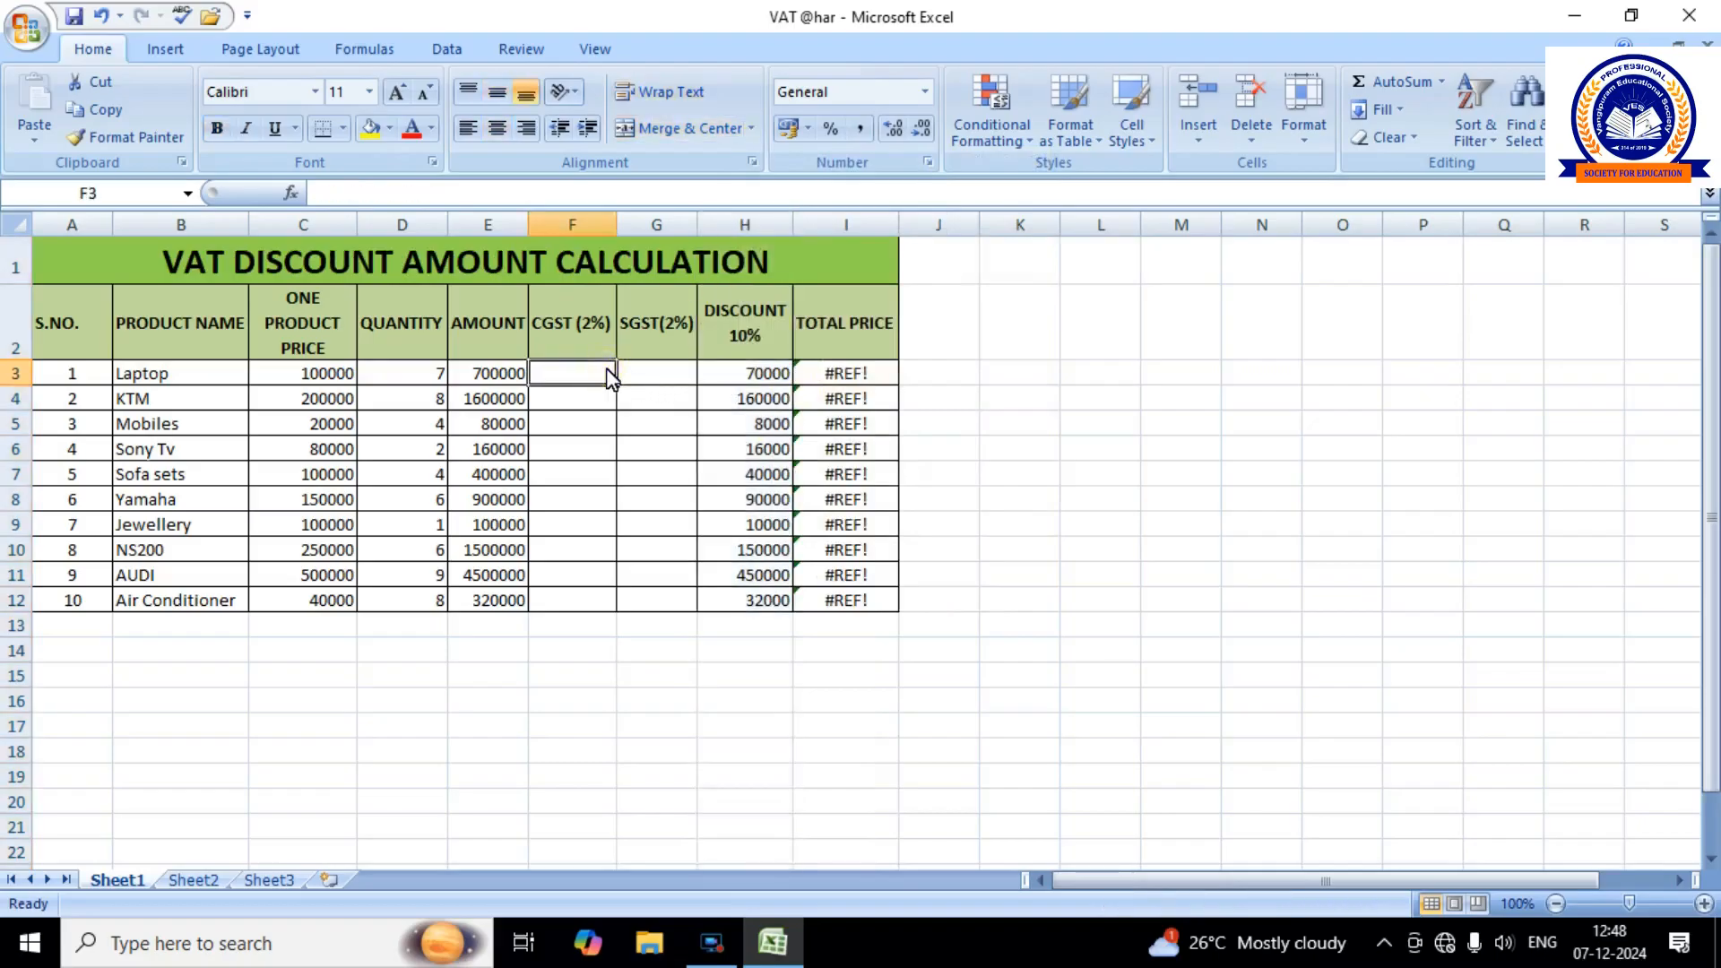
text(=)
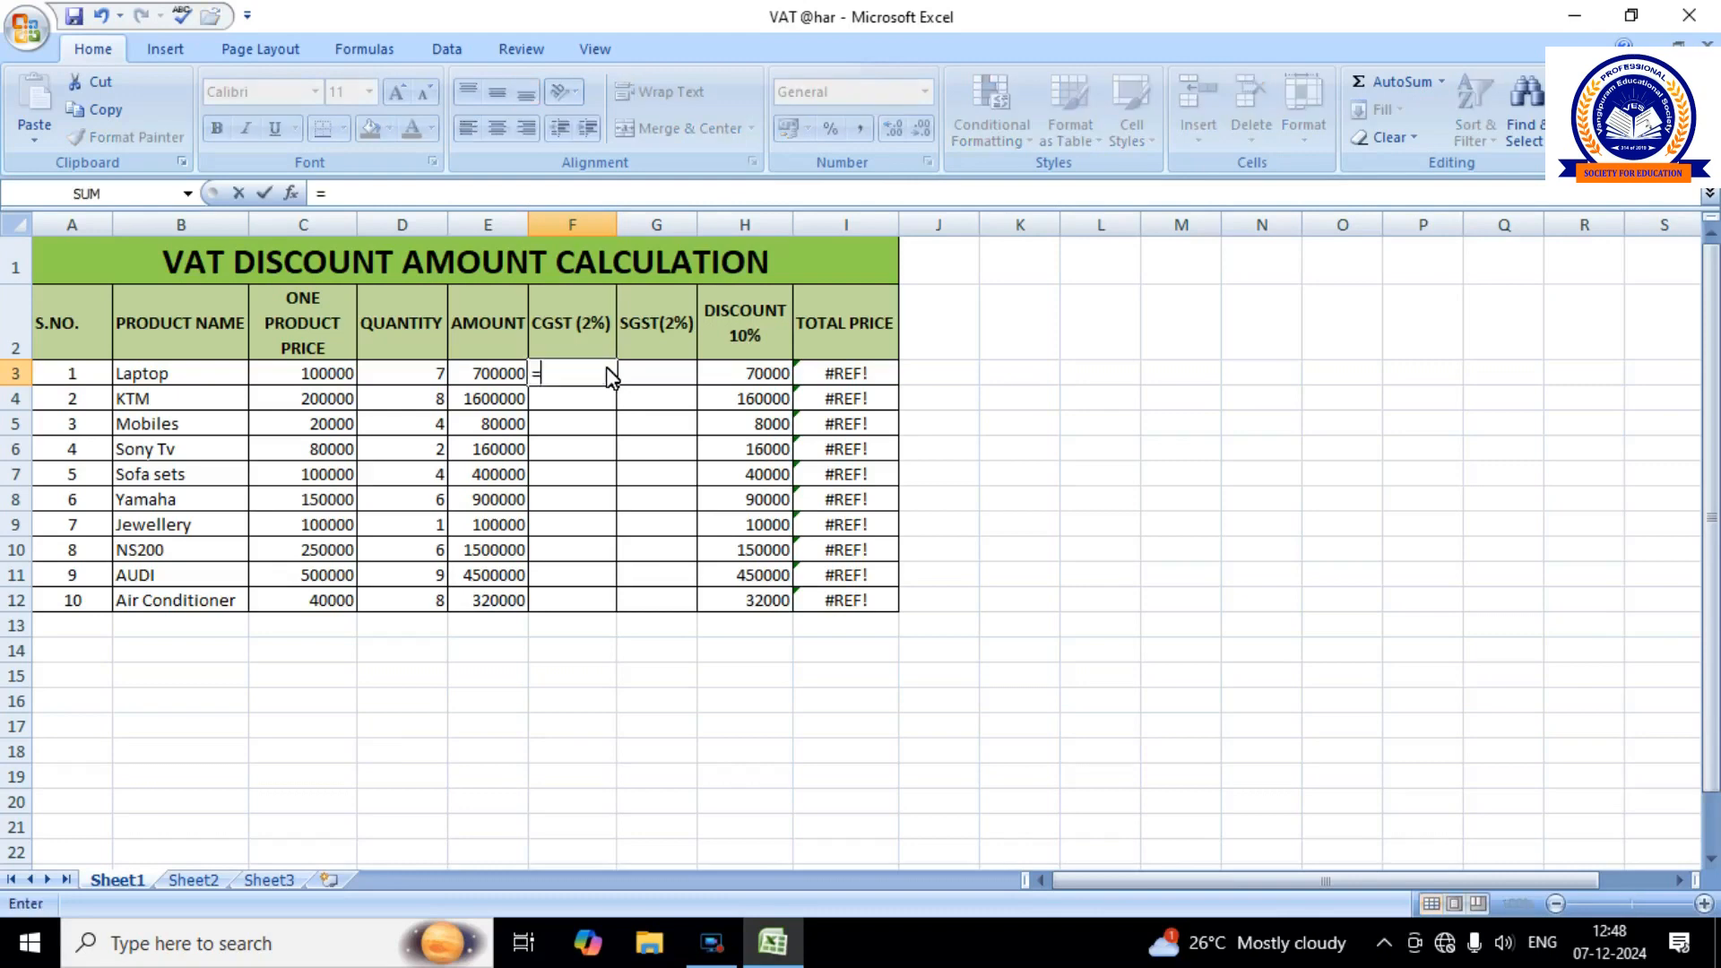
text(E3*2%)
key(Return)
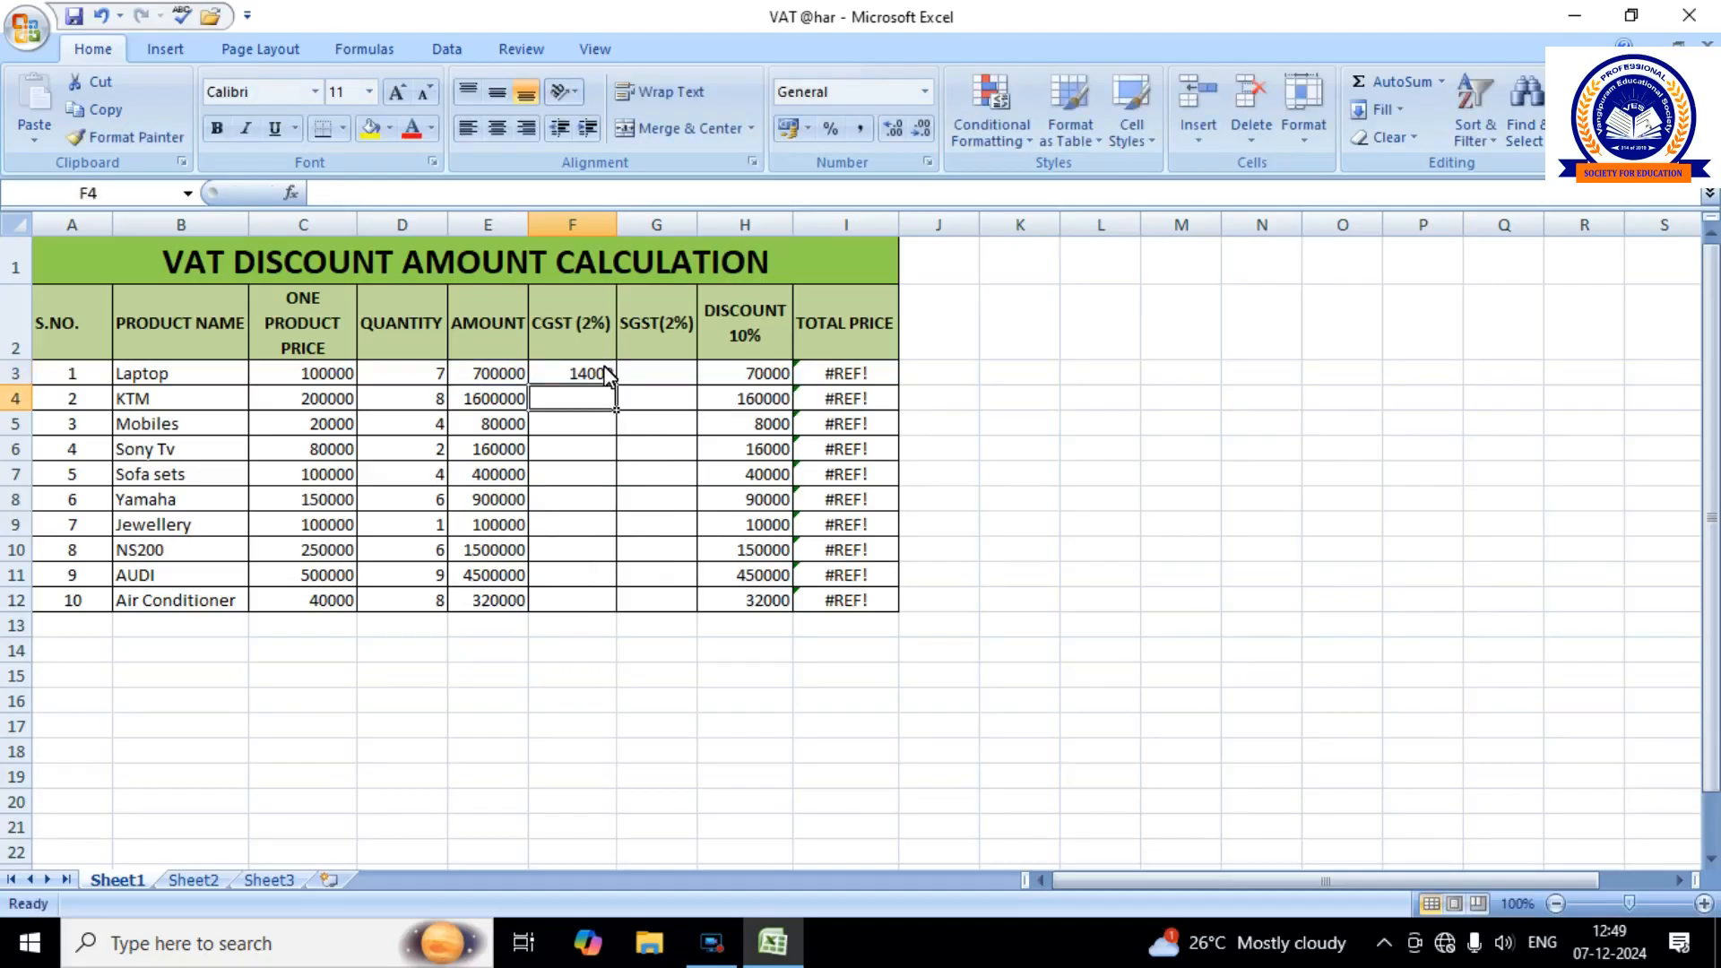
click(607, 374)
drag(616, 385, 585, 624)
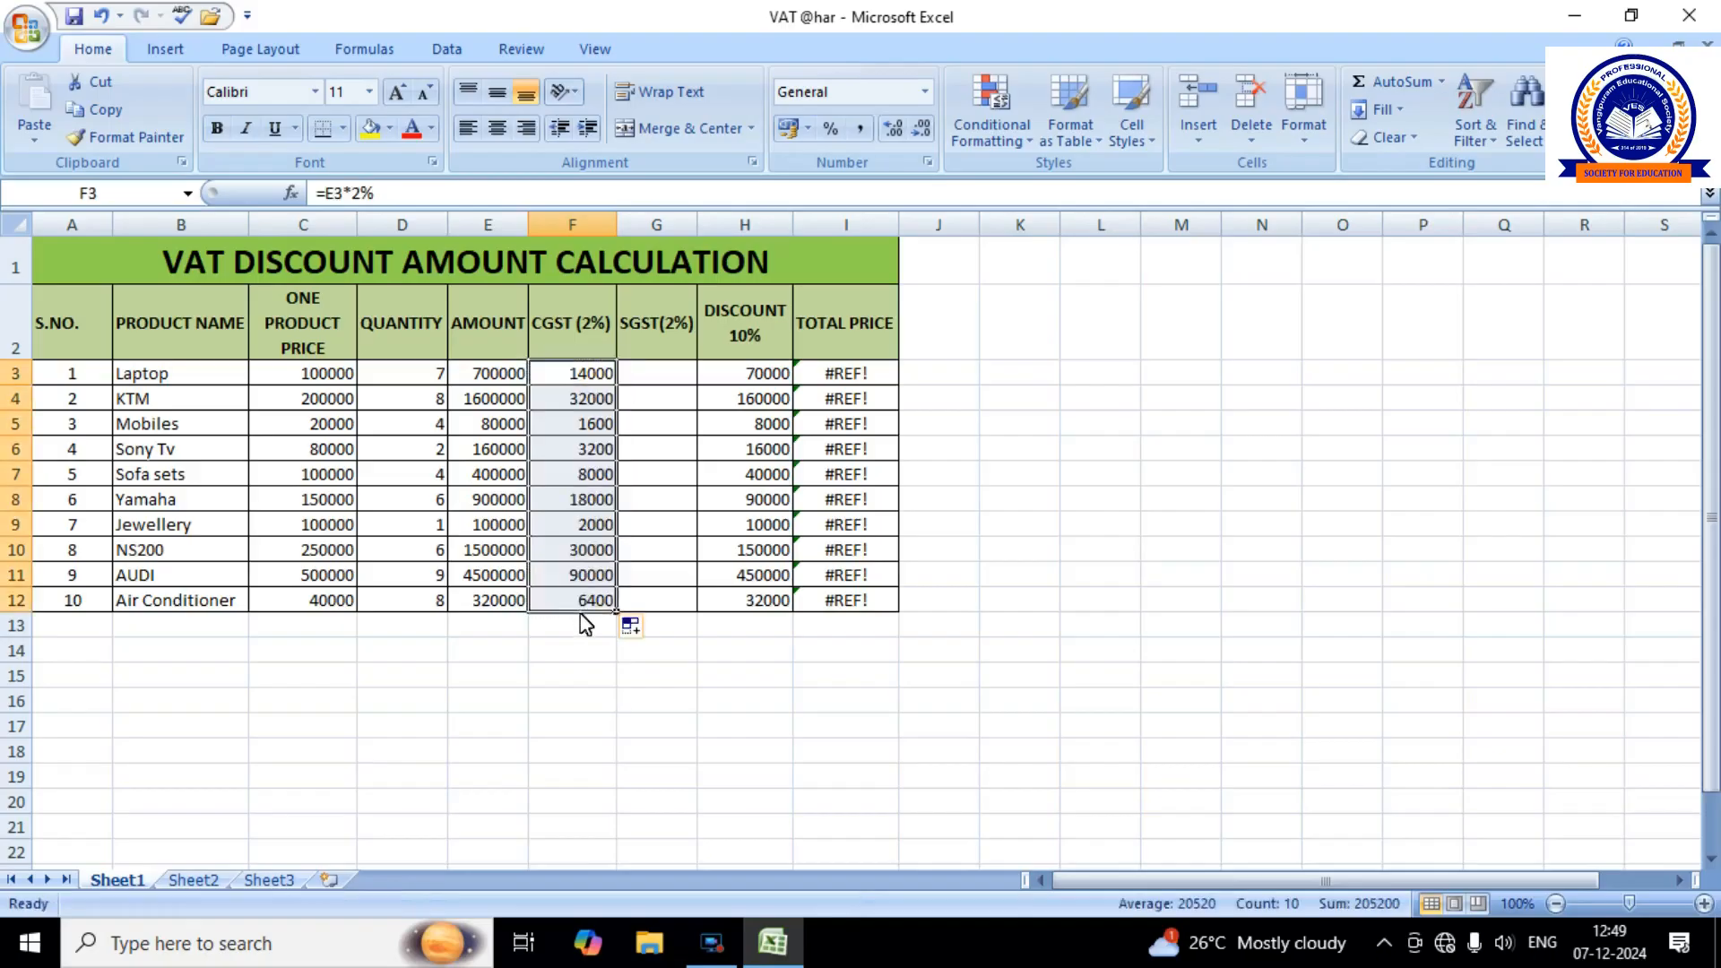
Calculate the SGST for each product with the formula =E3*3% in G3 and fill it down to G12.
click(671, 387)
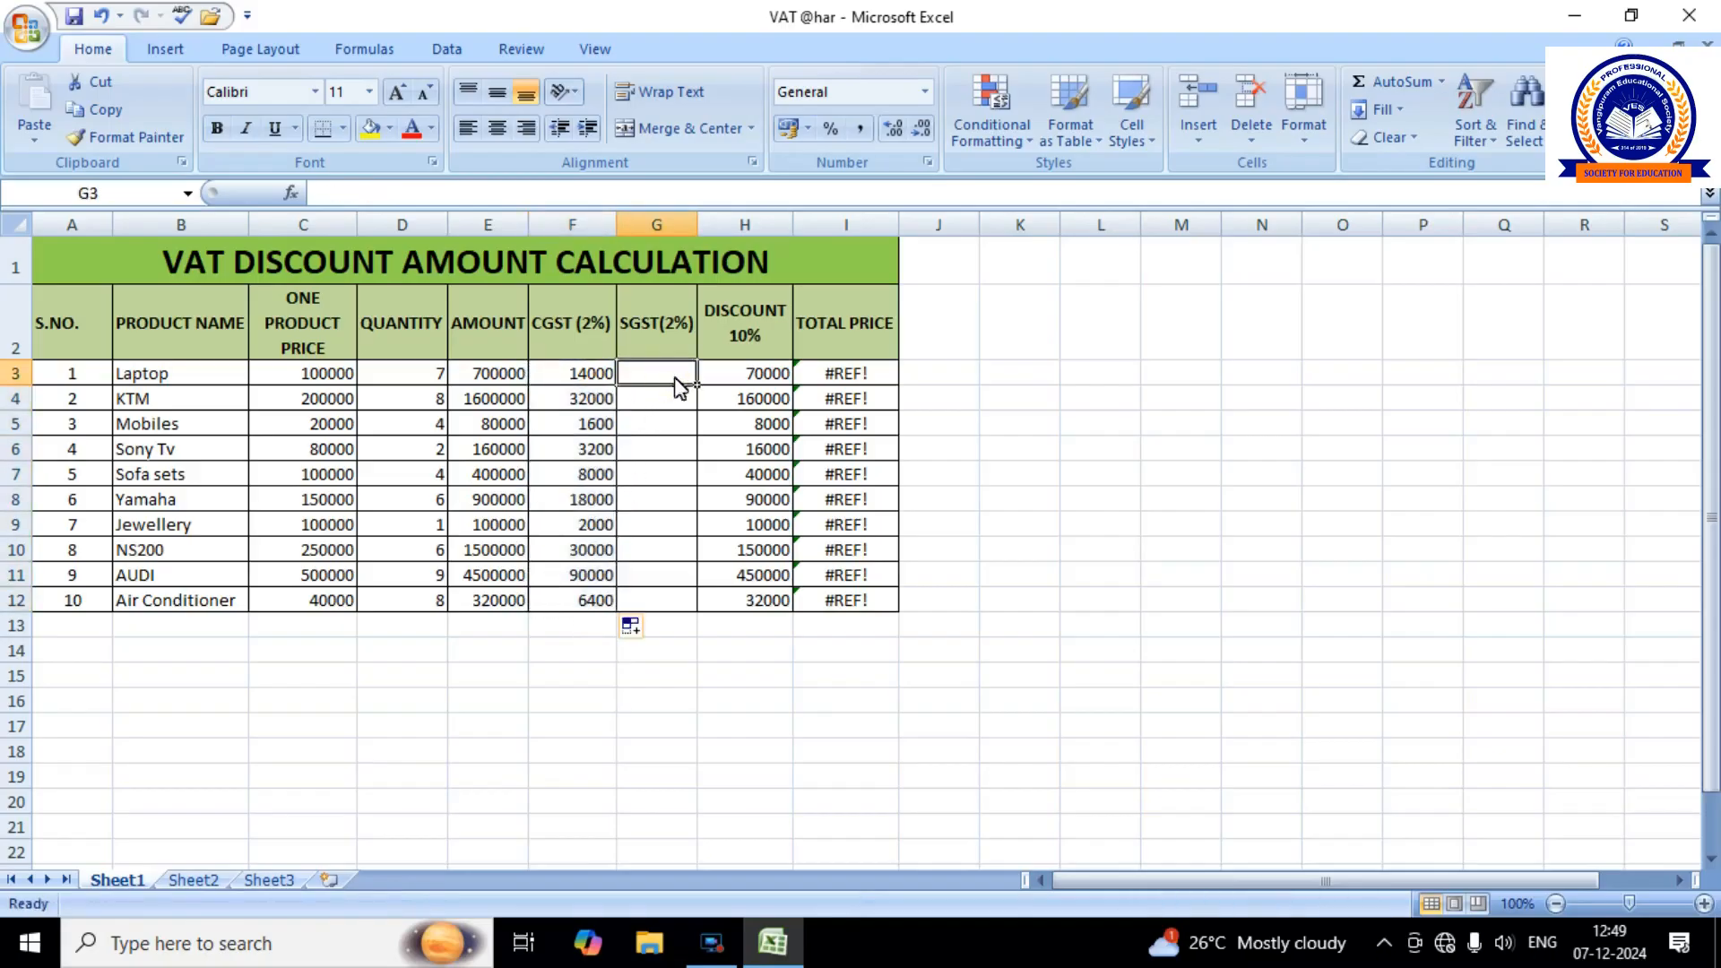
text(=)
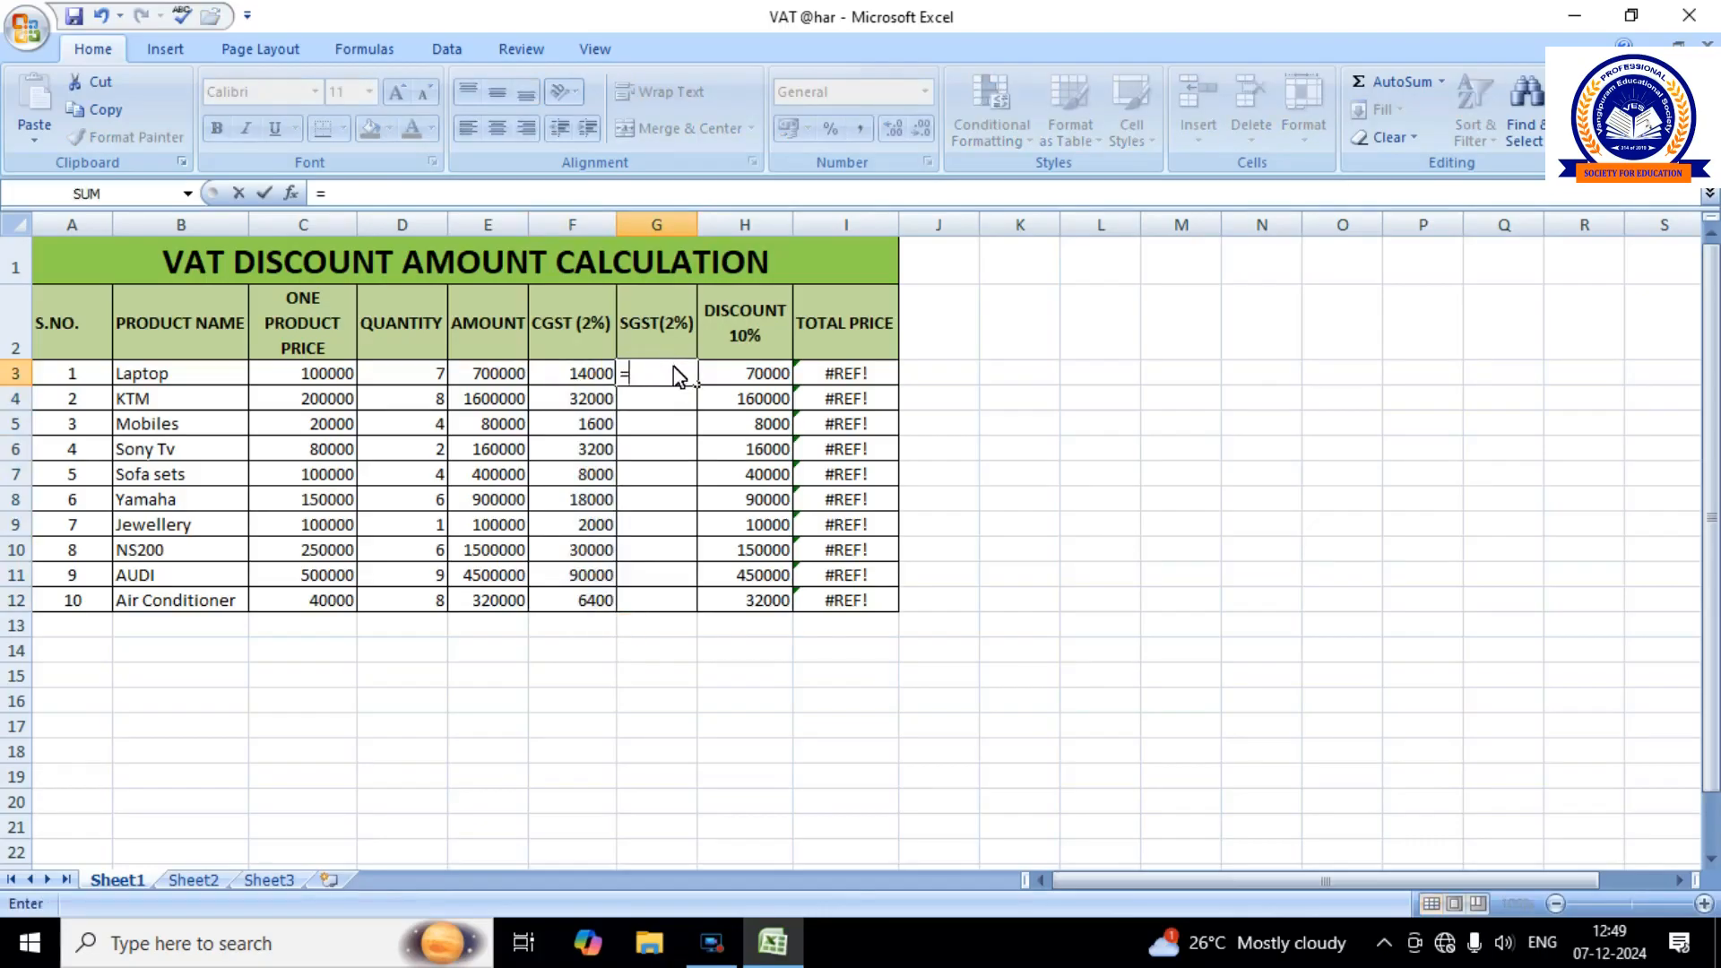
text(E3*)
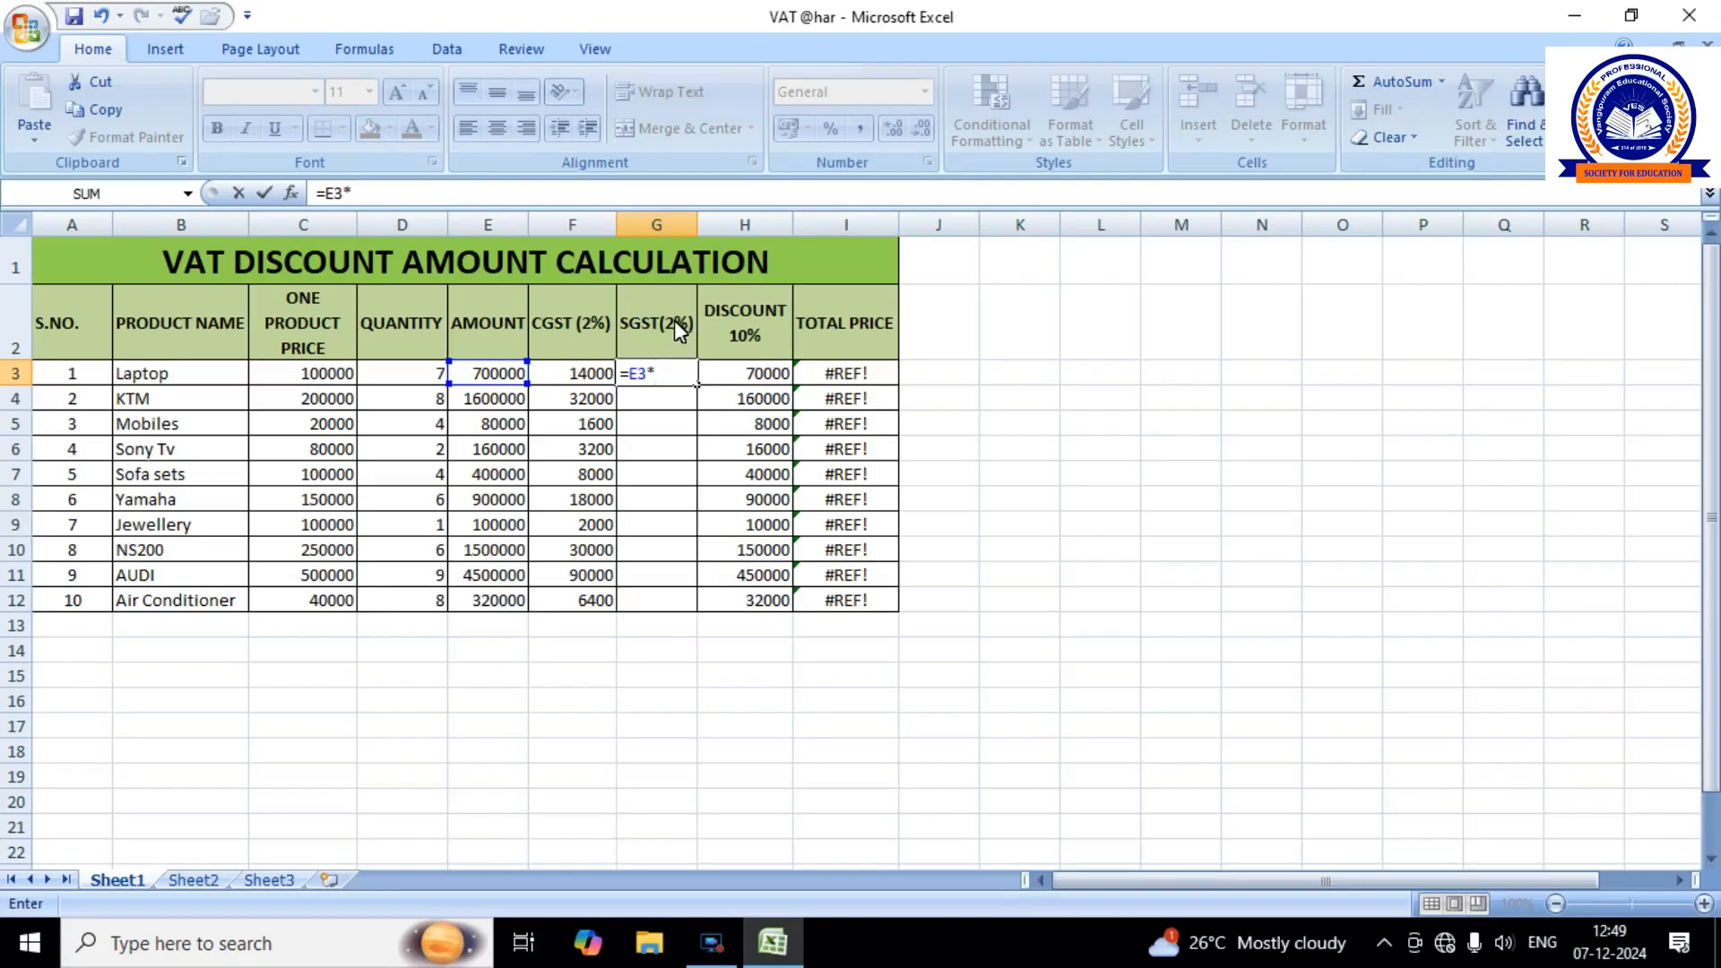
text(3%)
key(Return)
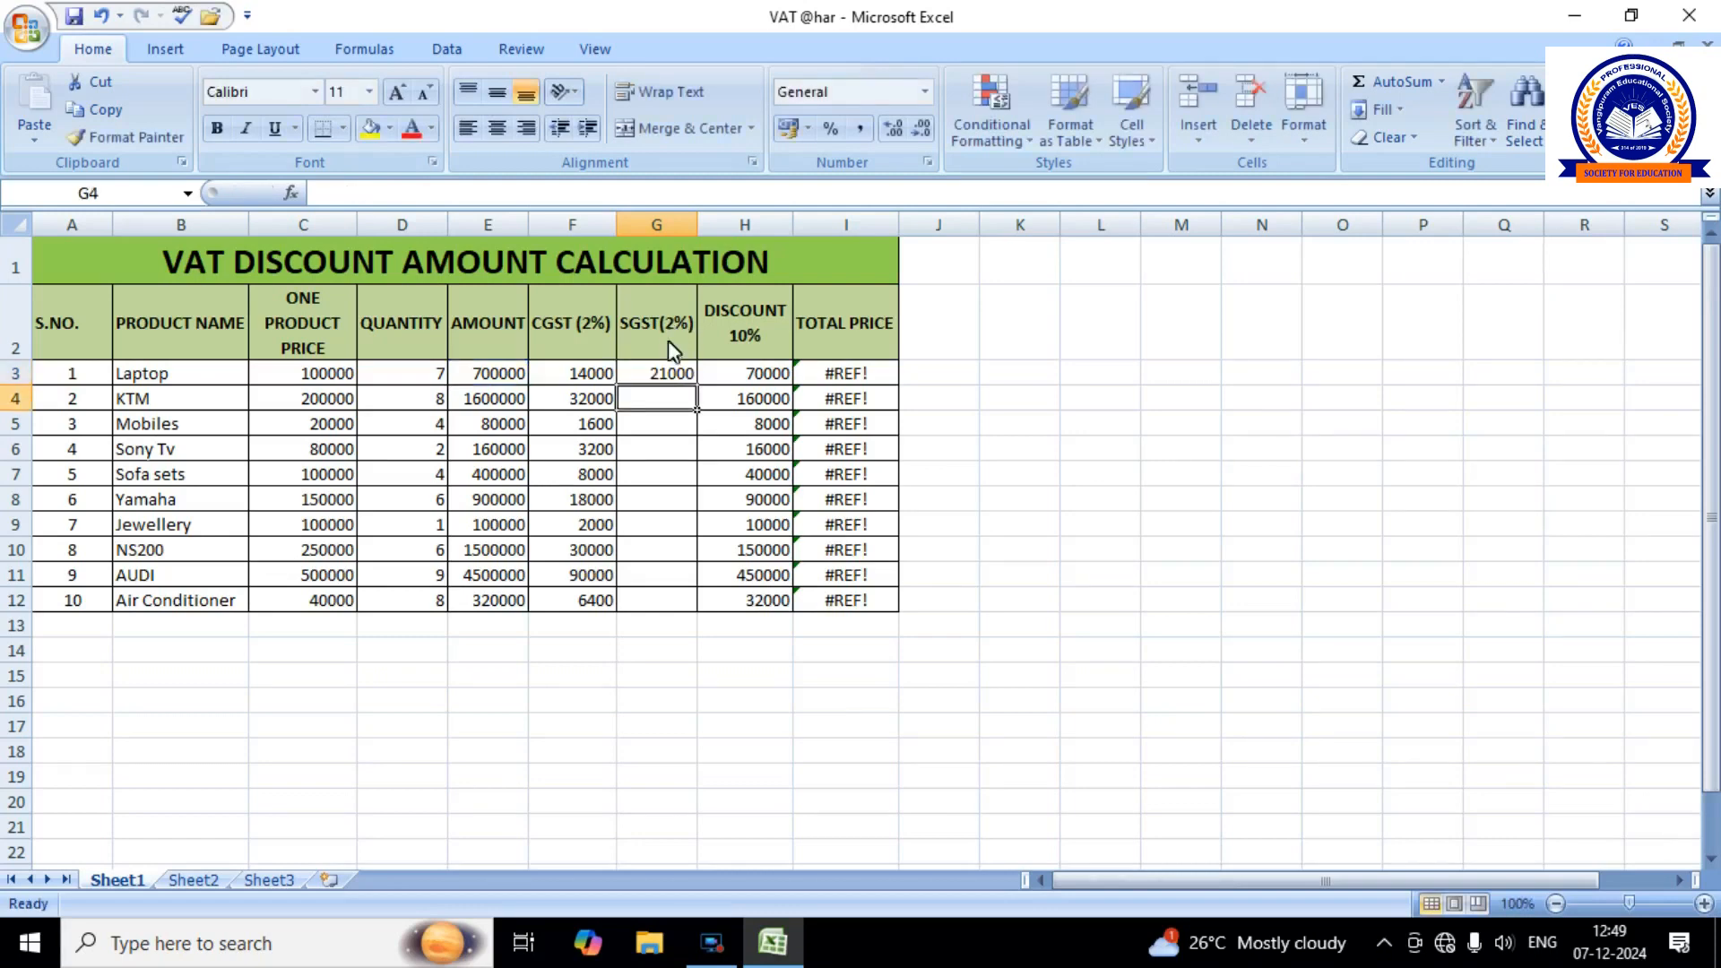
click(672, 372)
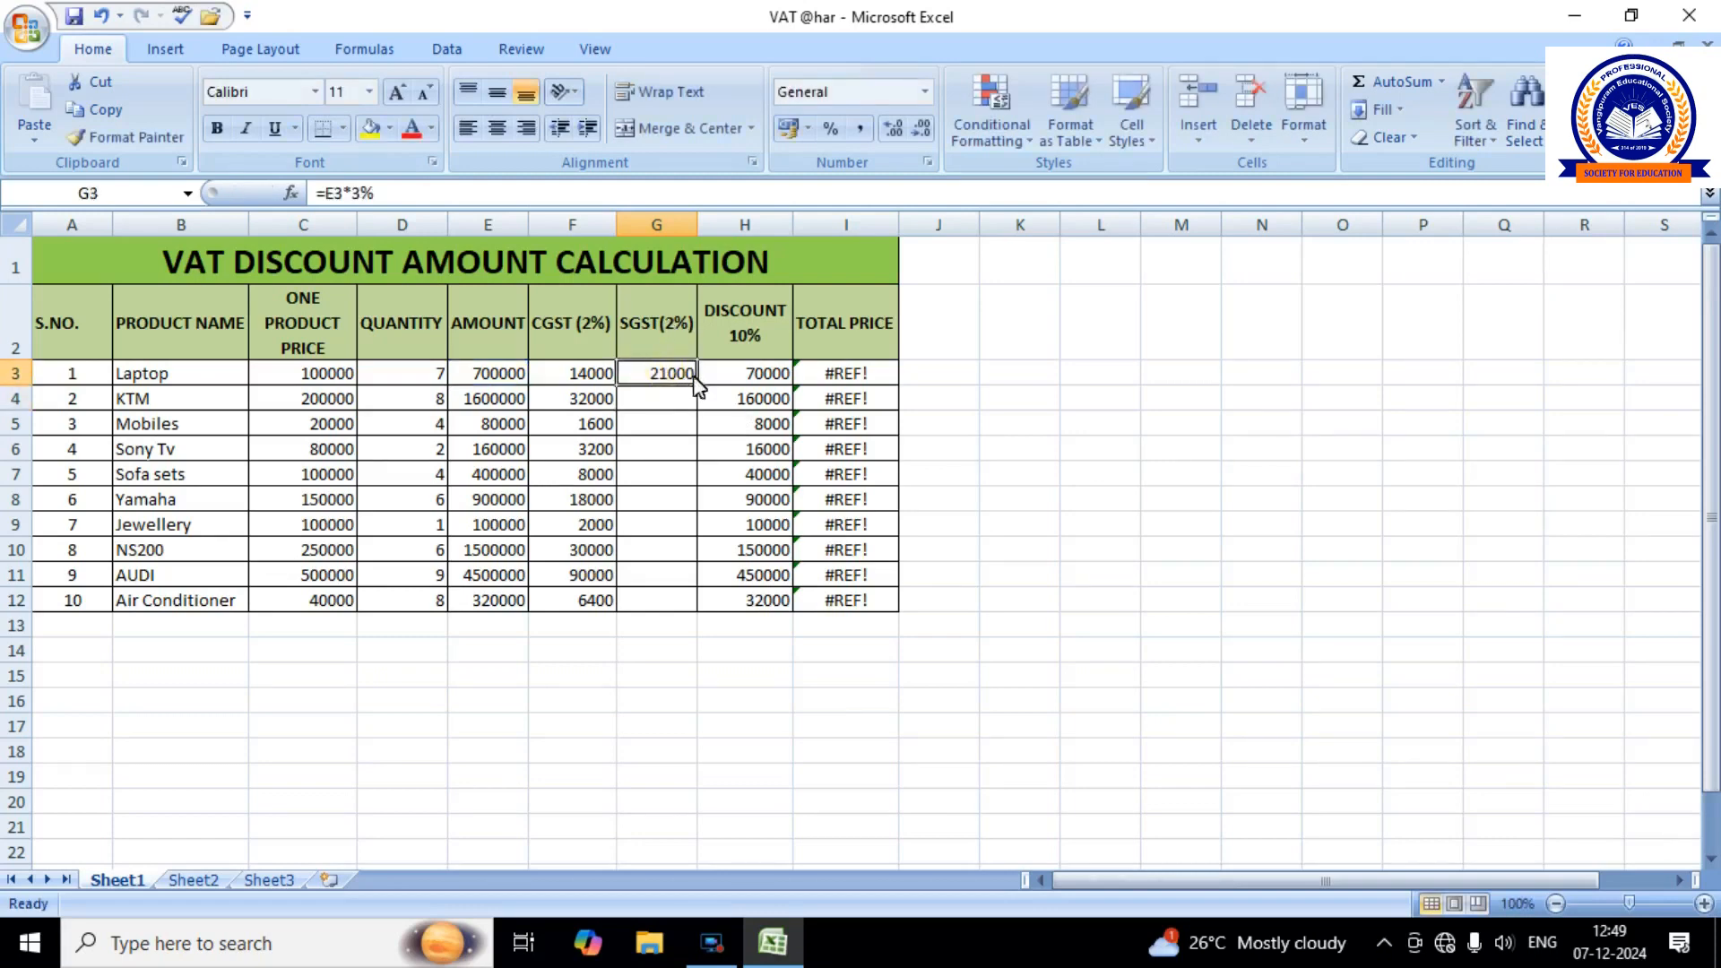
drag(697, 385, 699, 607)
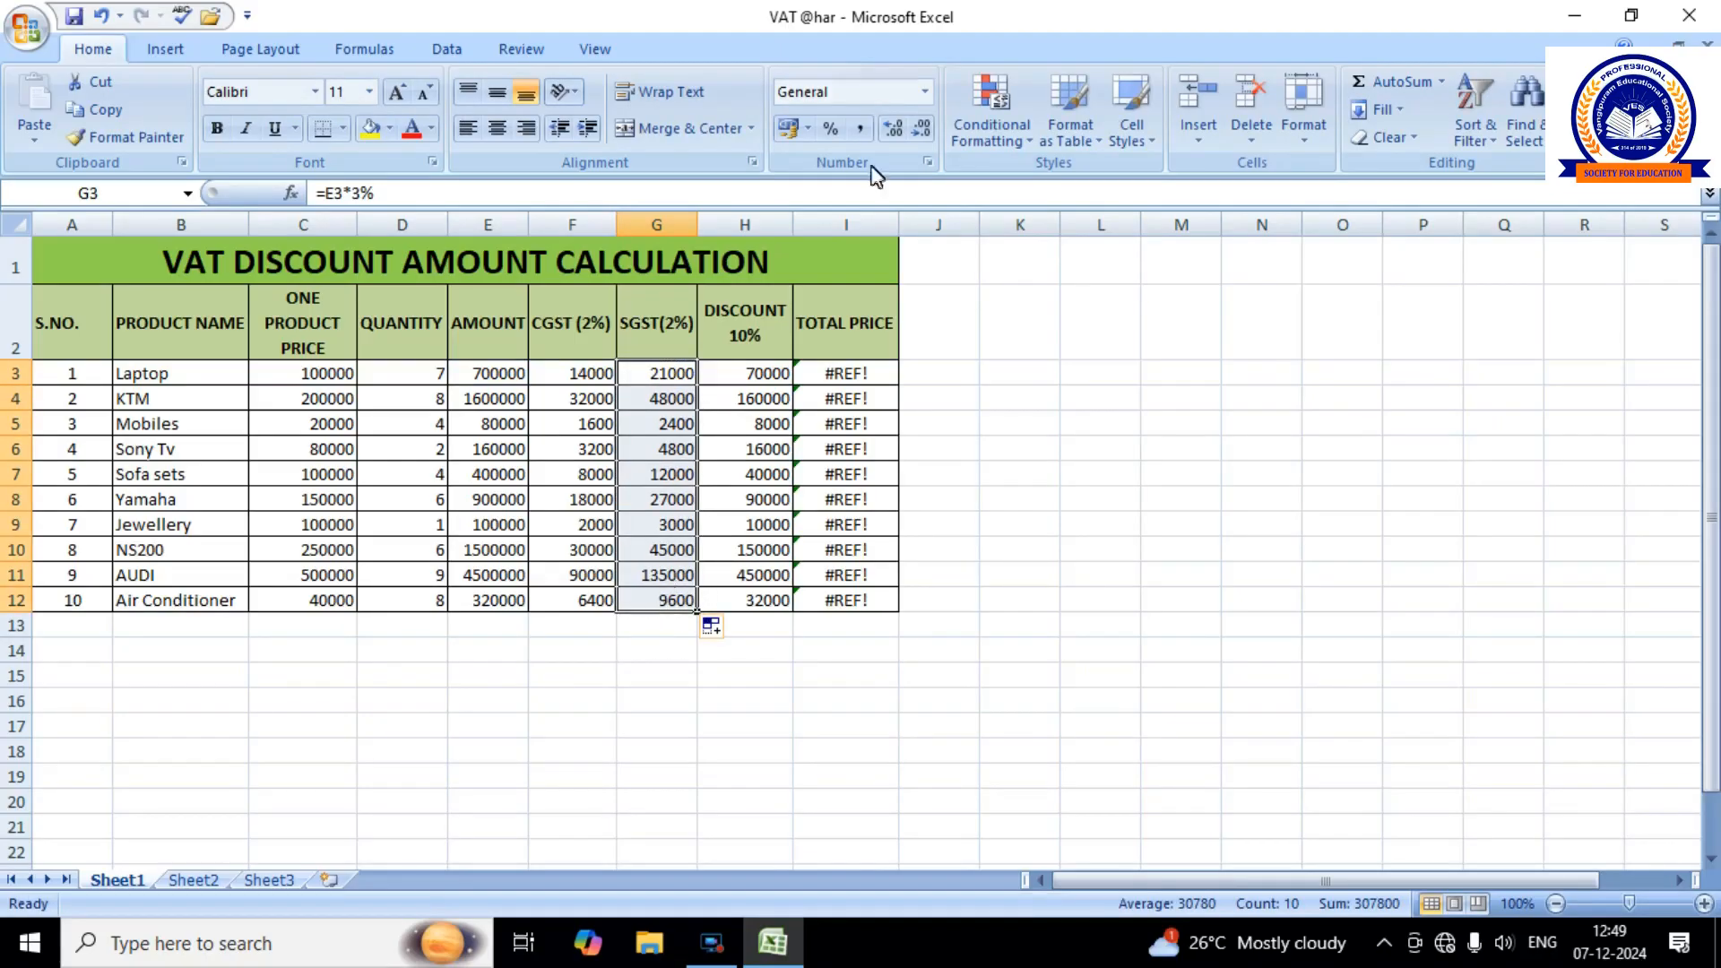
Change the rate in the SGST heading in G2 to 3%.
click(772, 380)
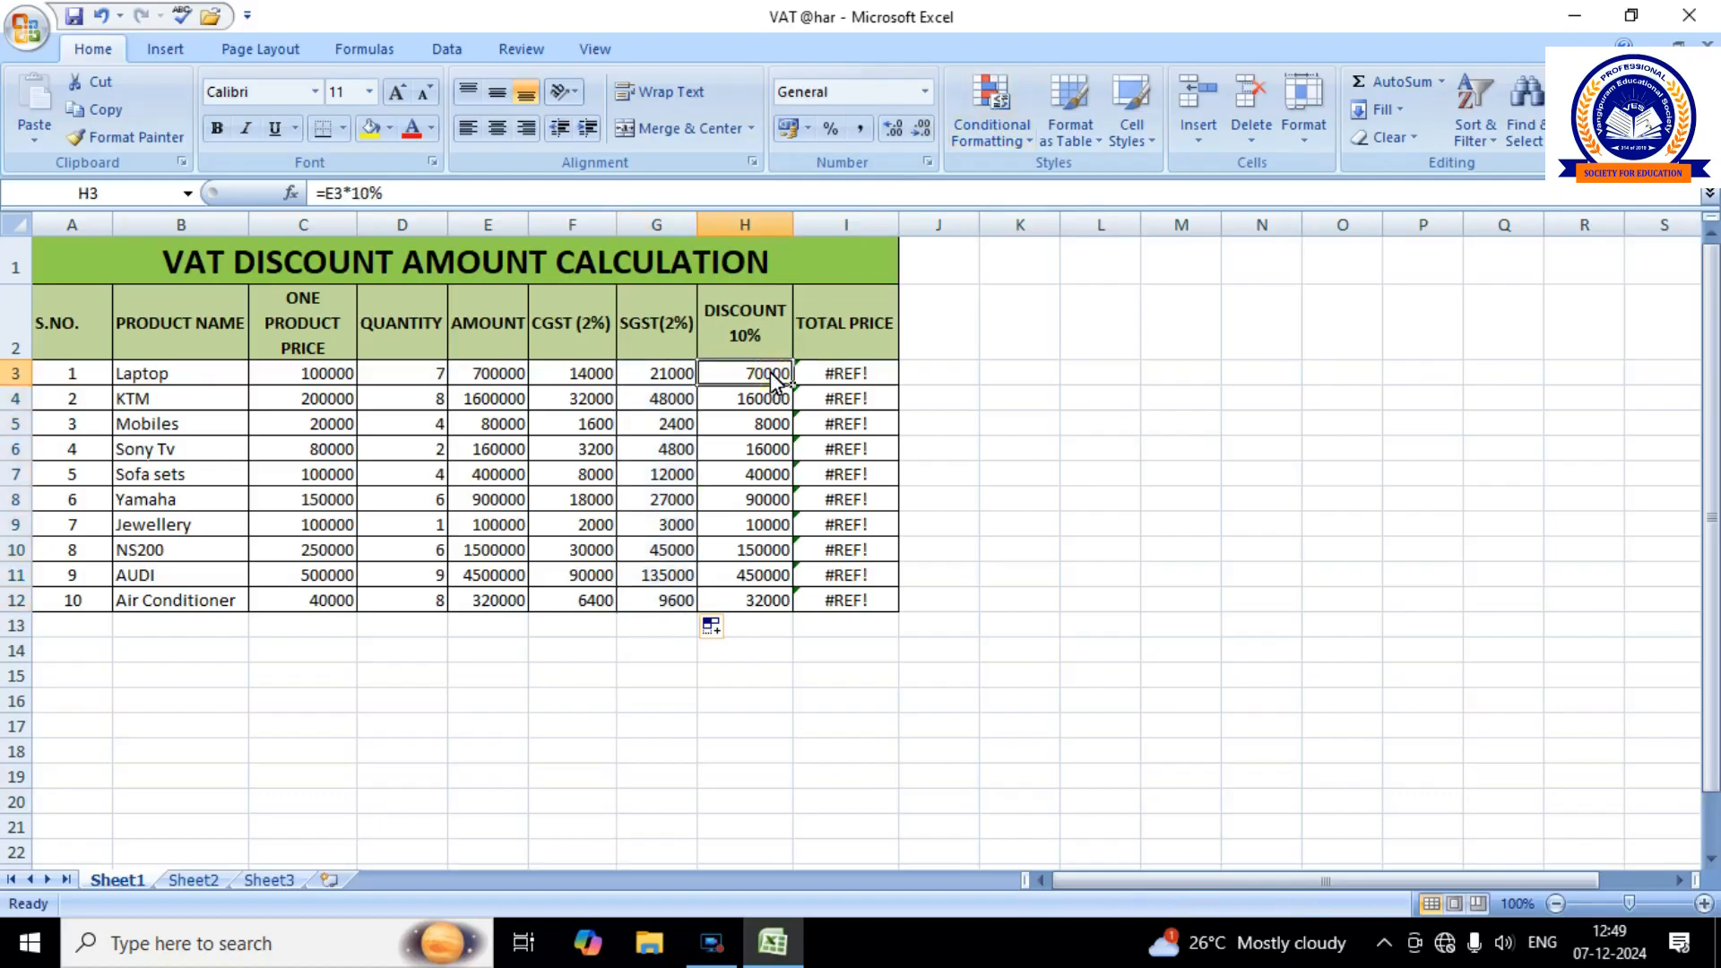
double_click(670, 324)
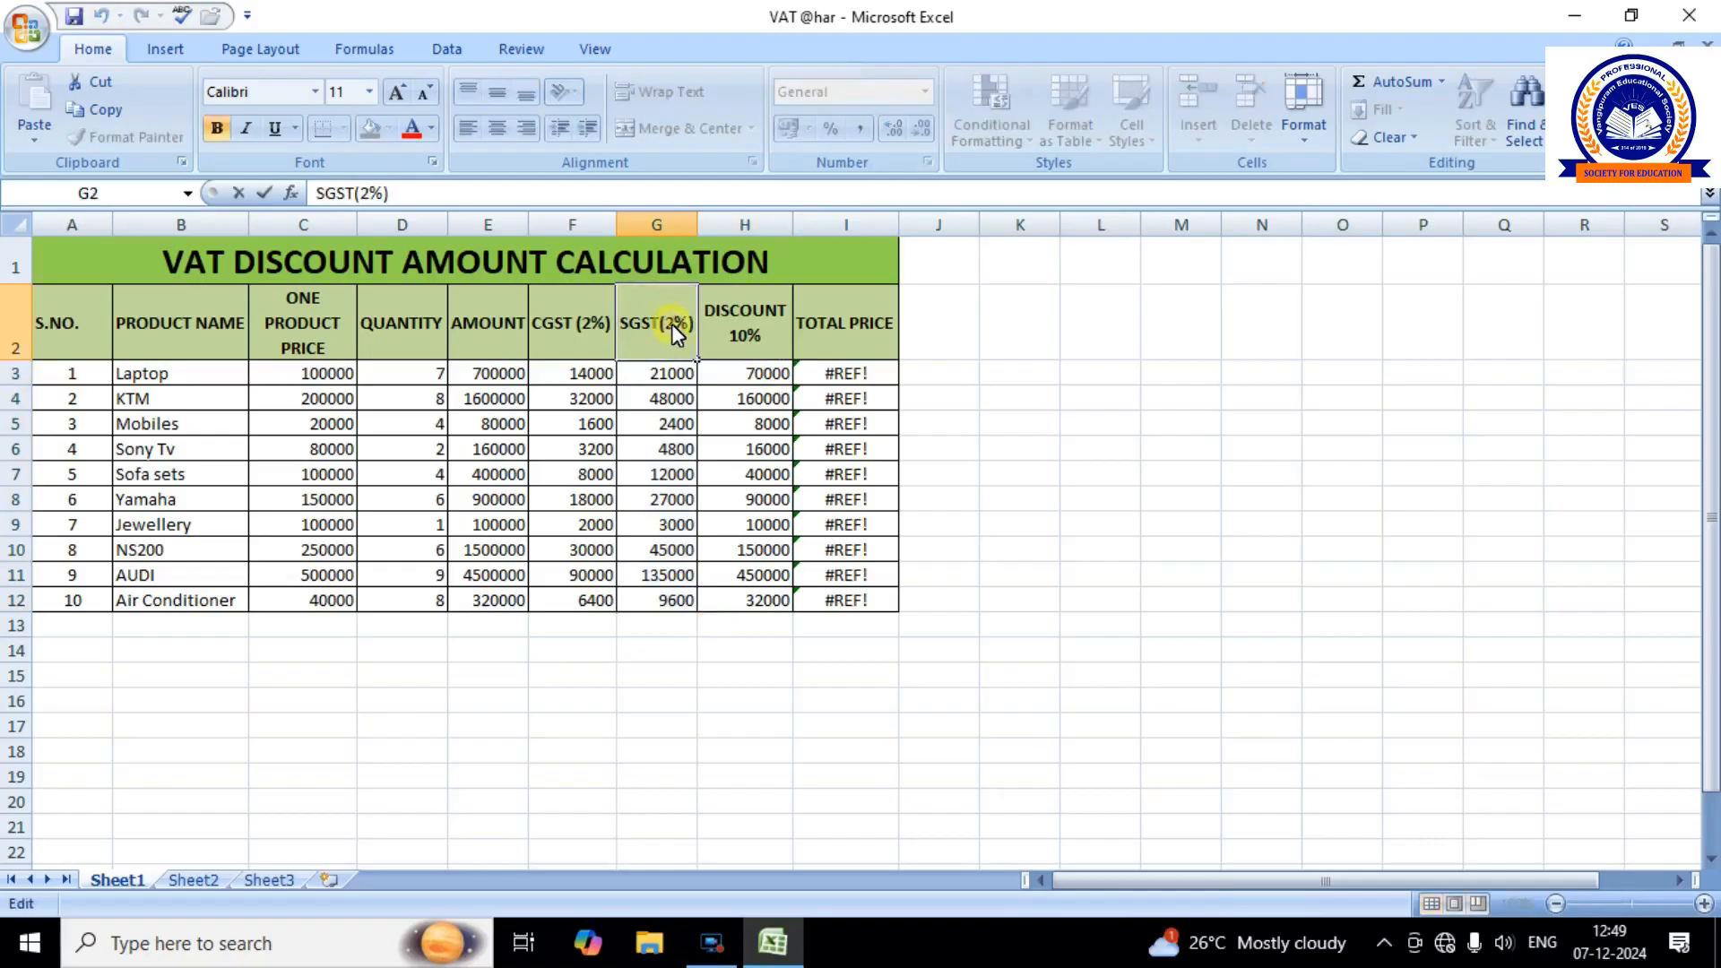
key(BackSpace)
text(3)
click(753, 372)
Clear the broken Total Price formulas in I3:I12, then enter =E3+F3+G3-H3 in I3 and fill it down to I12.
drag(841, 371, 843, 609)
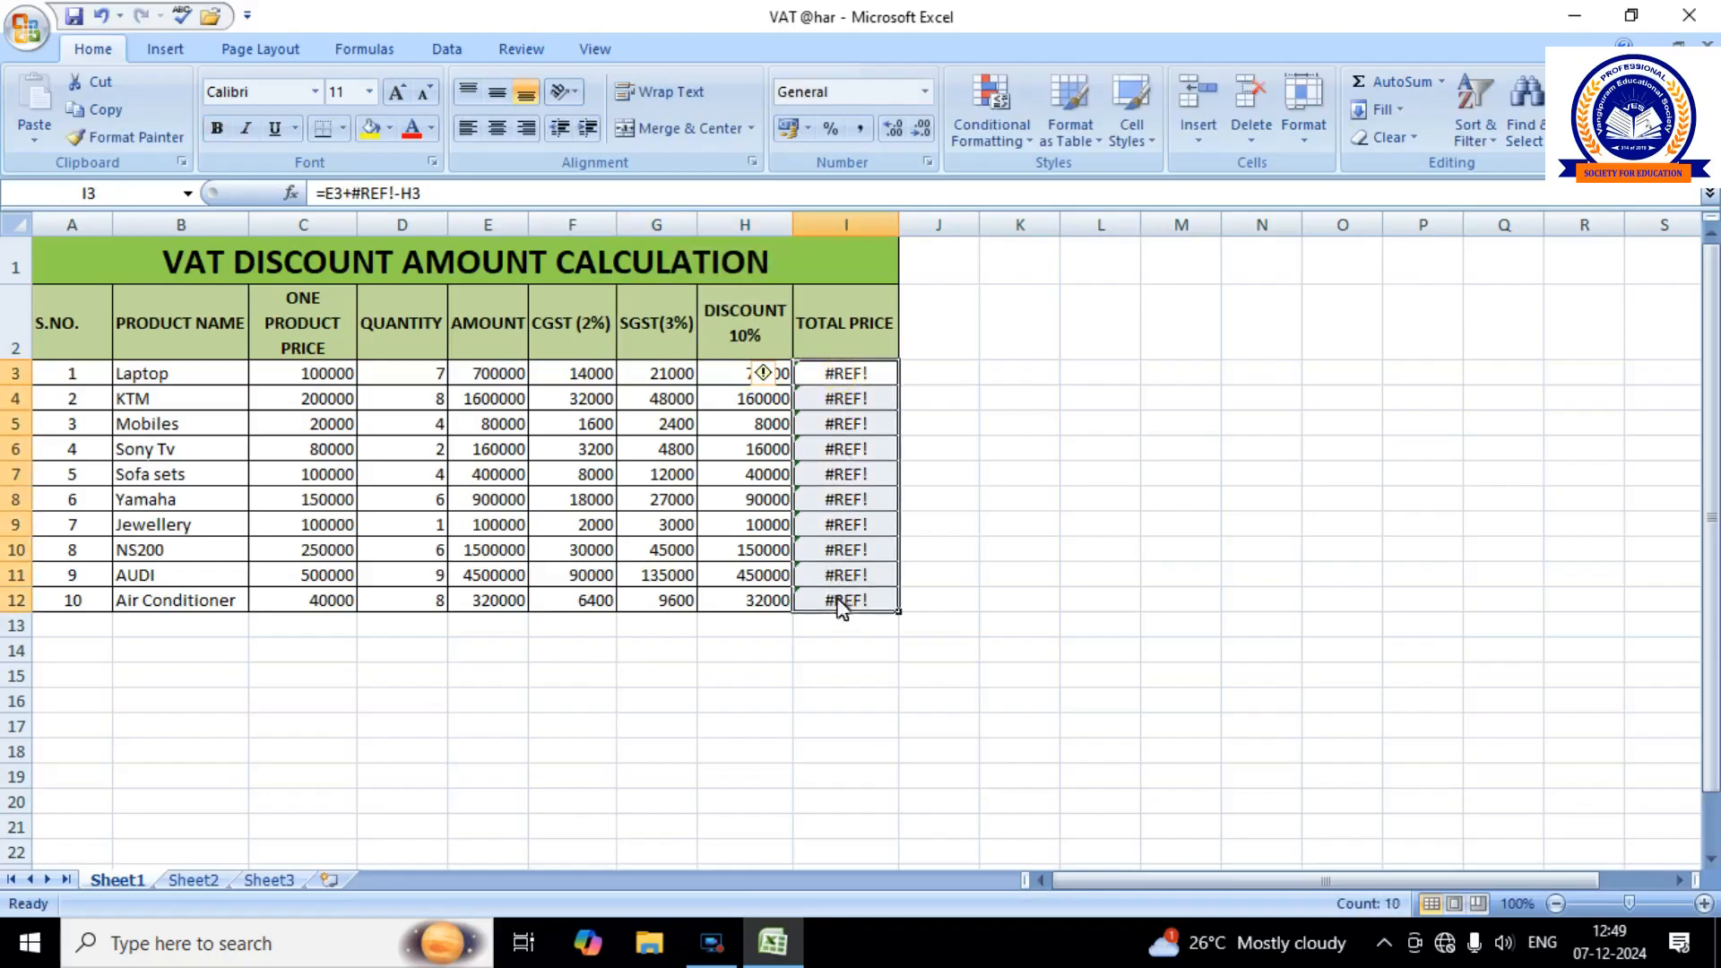
key(Delete)
click(874, 380)
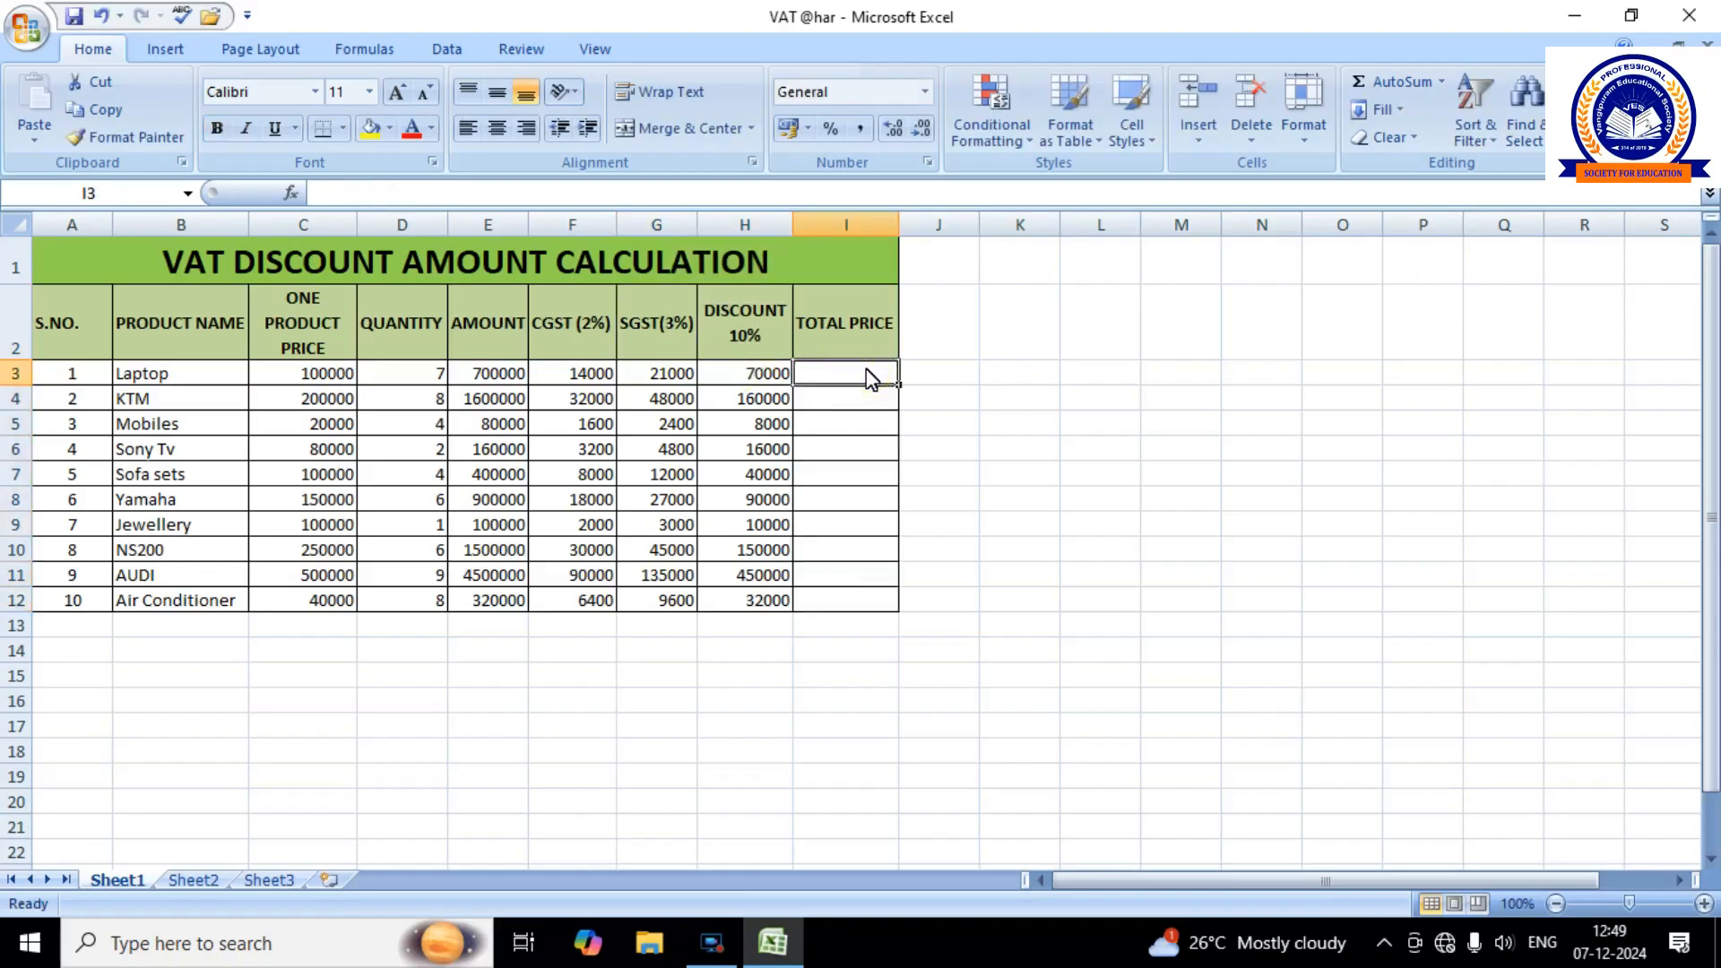
text(=)
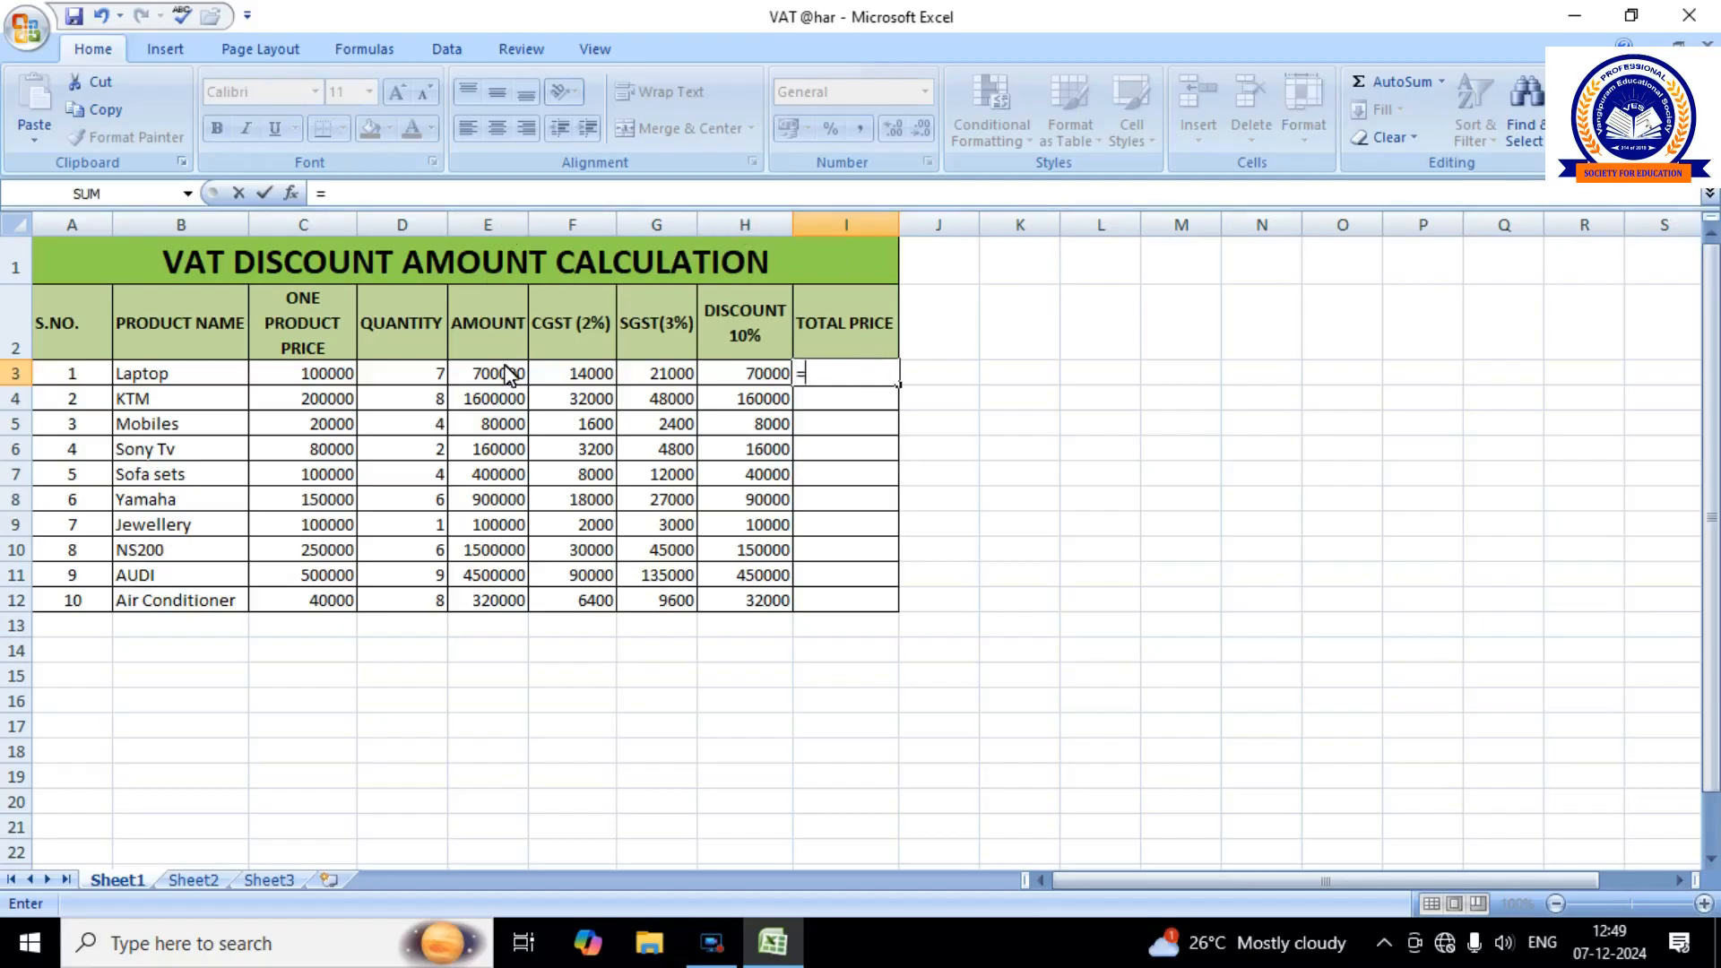
text(E3+)
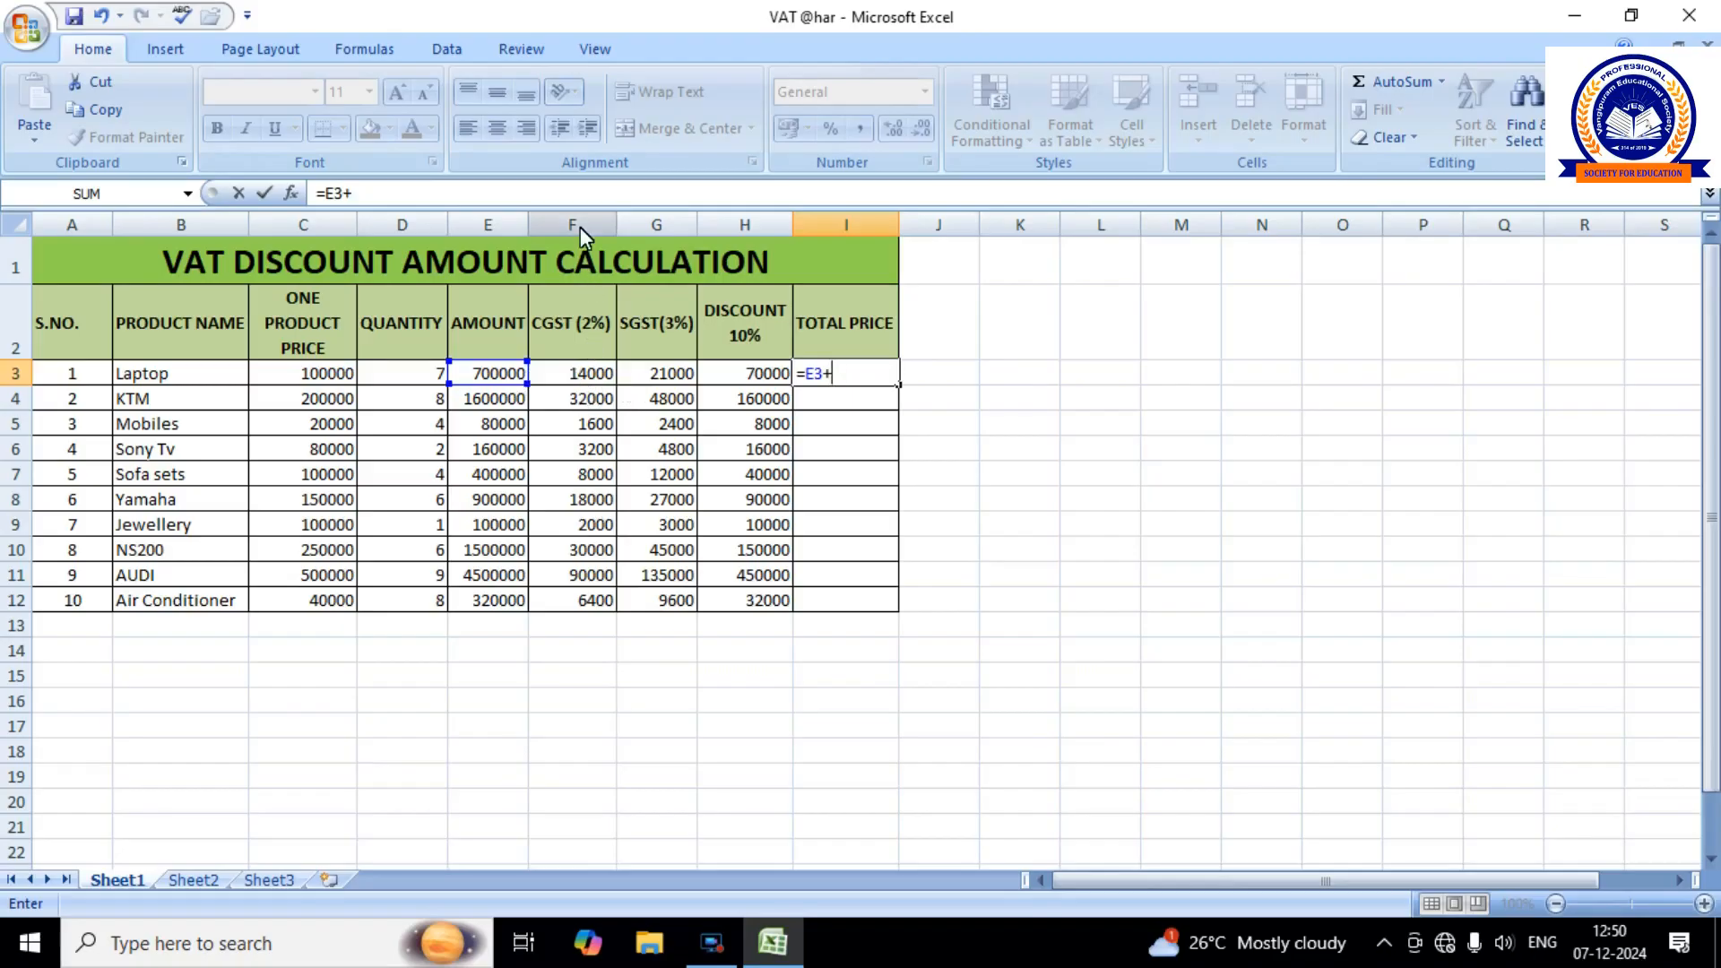
text(F3+)
click(655, 376)
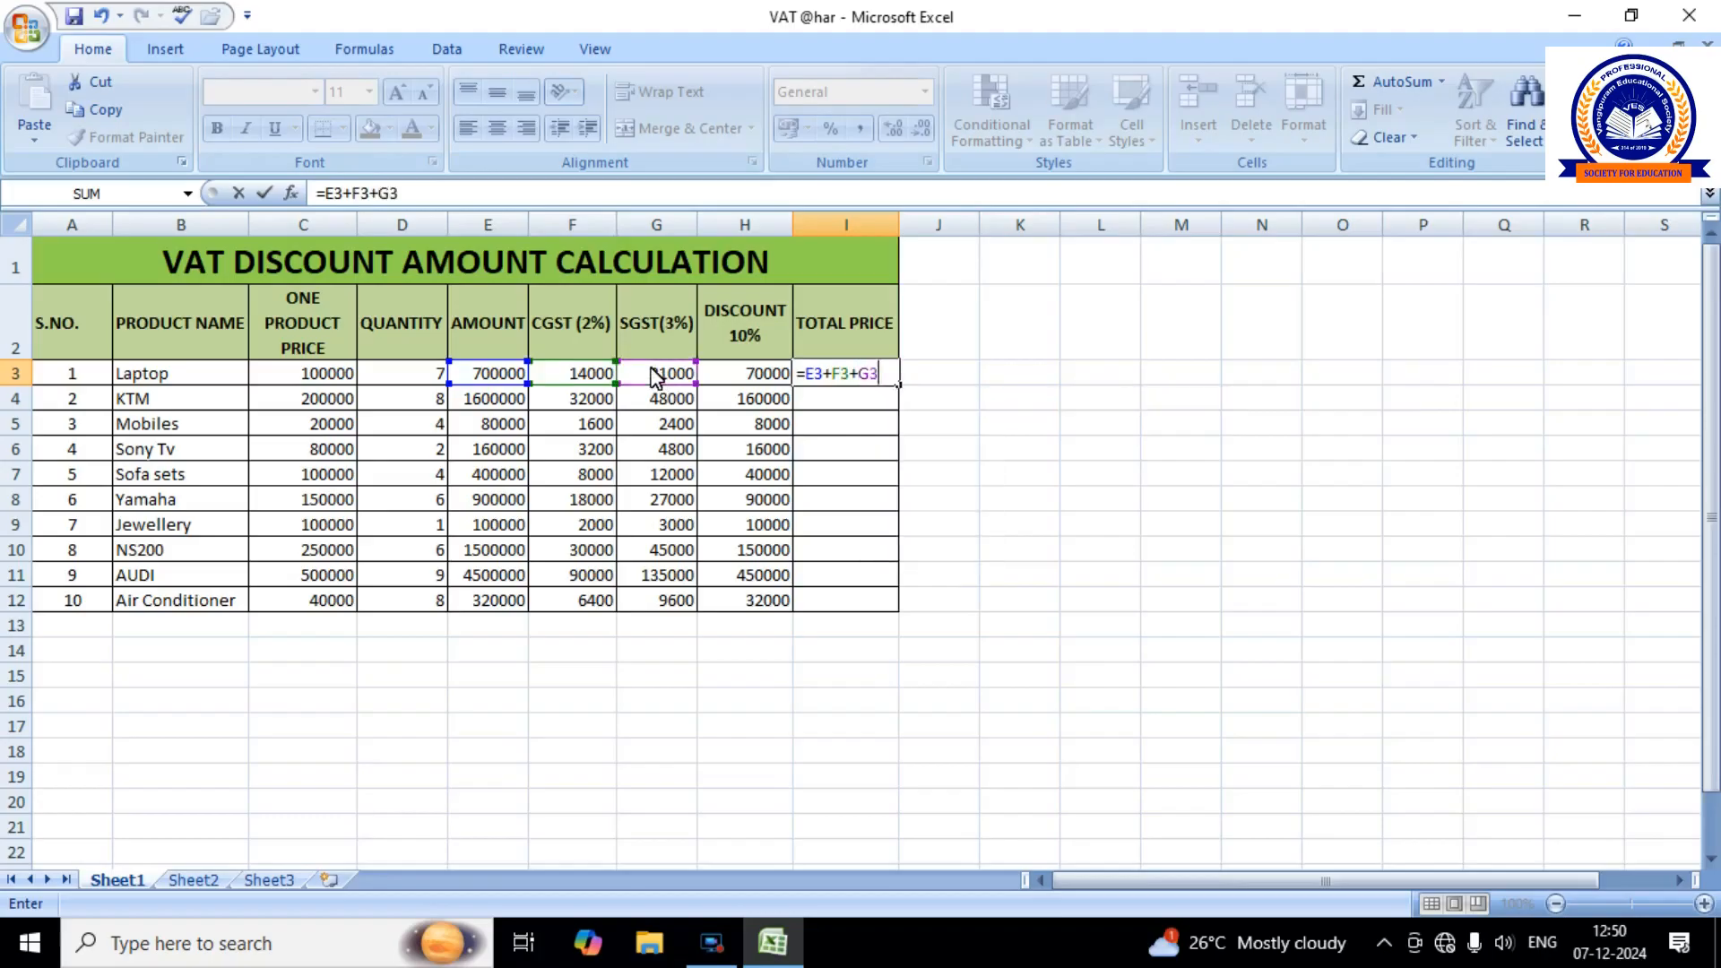
text(-H3)
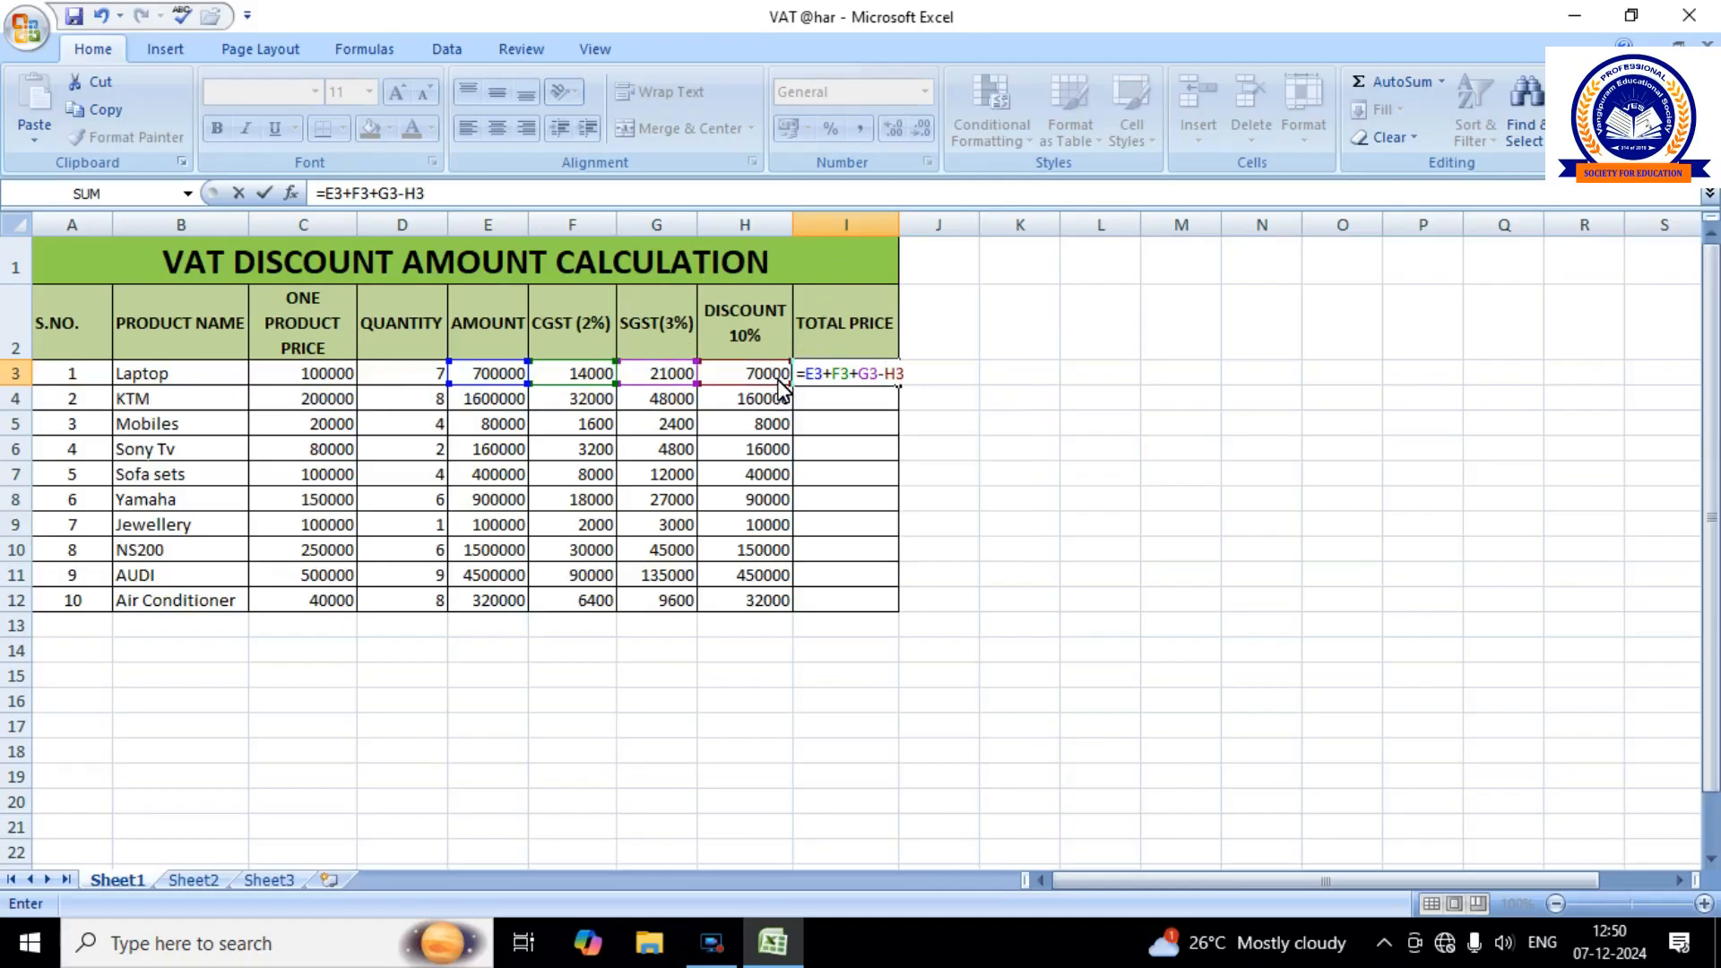
key(Return)
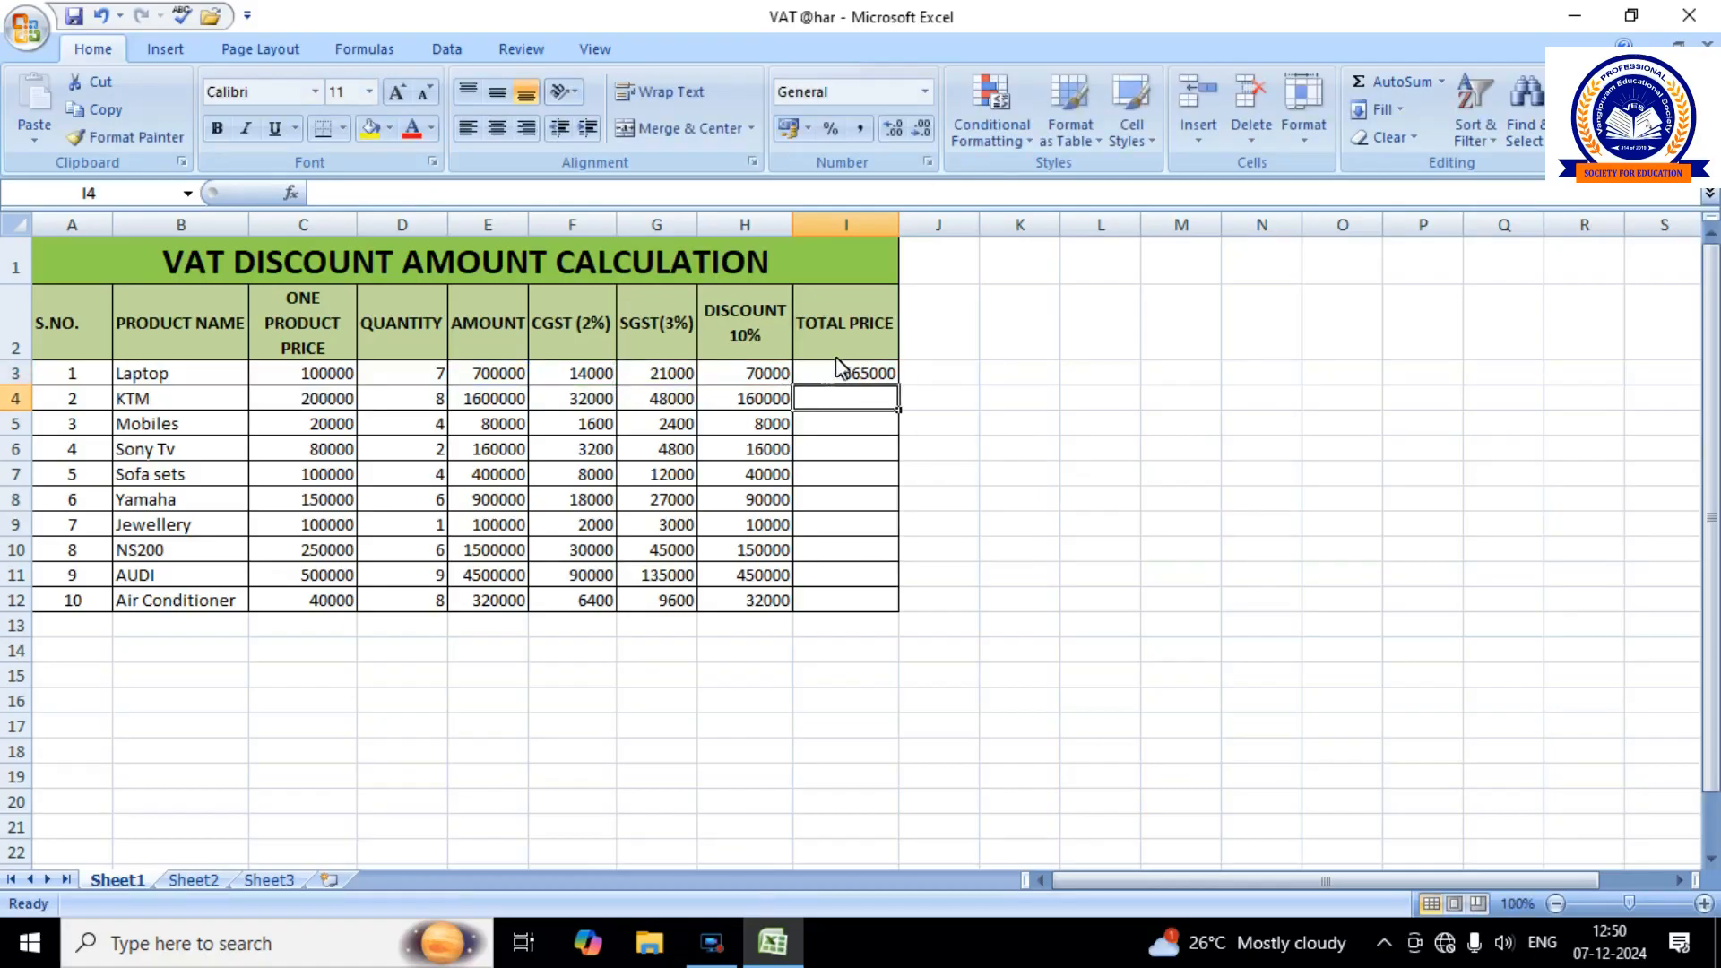
click(863, 374)
drag(901, 394, 893, 613)
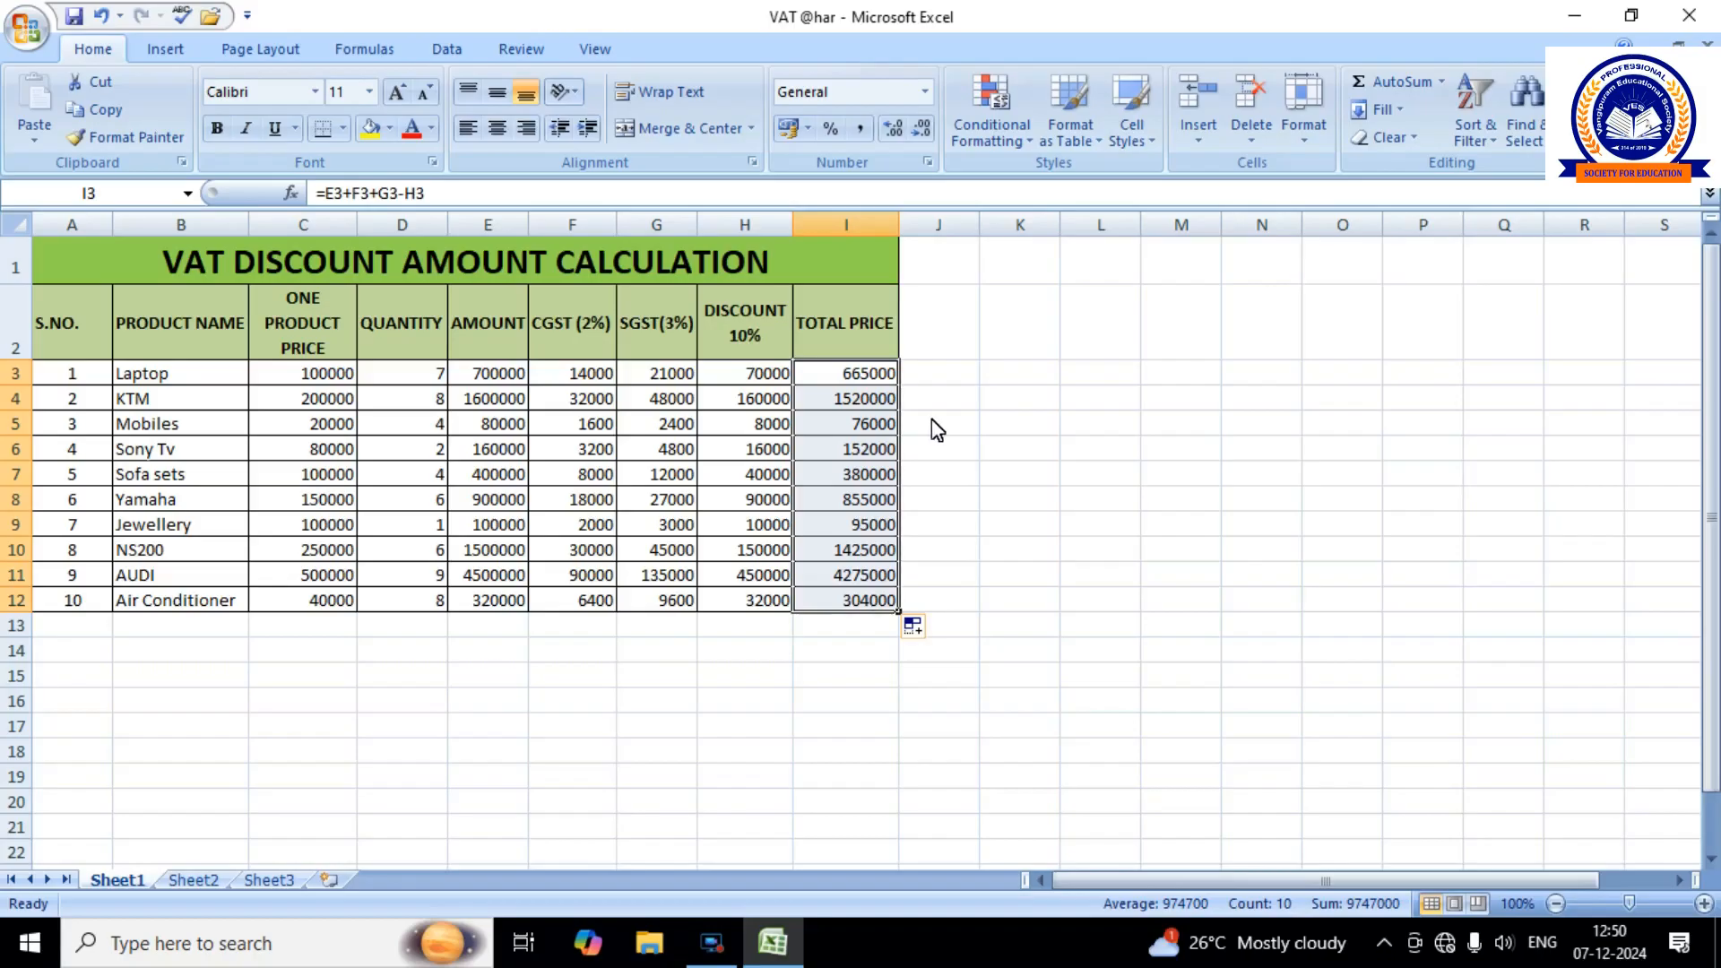
click(887, 373)
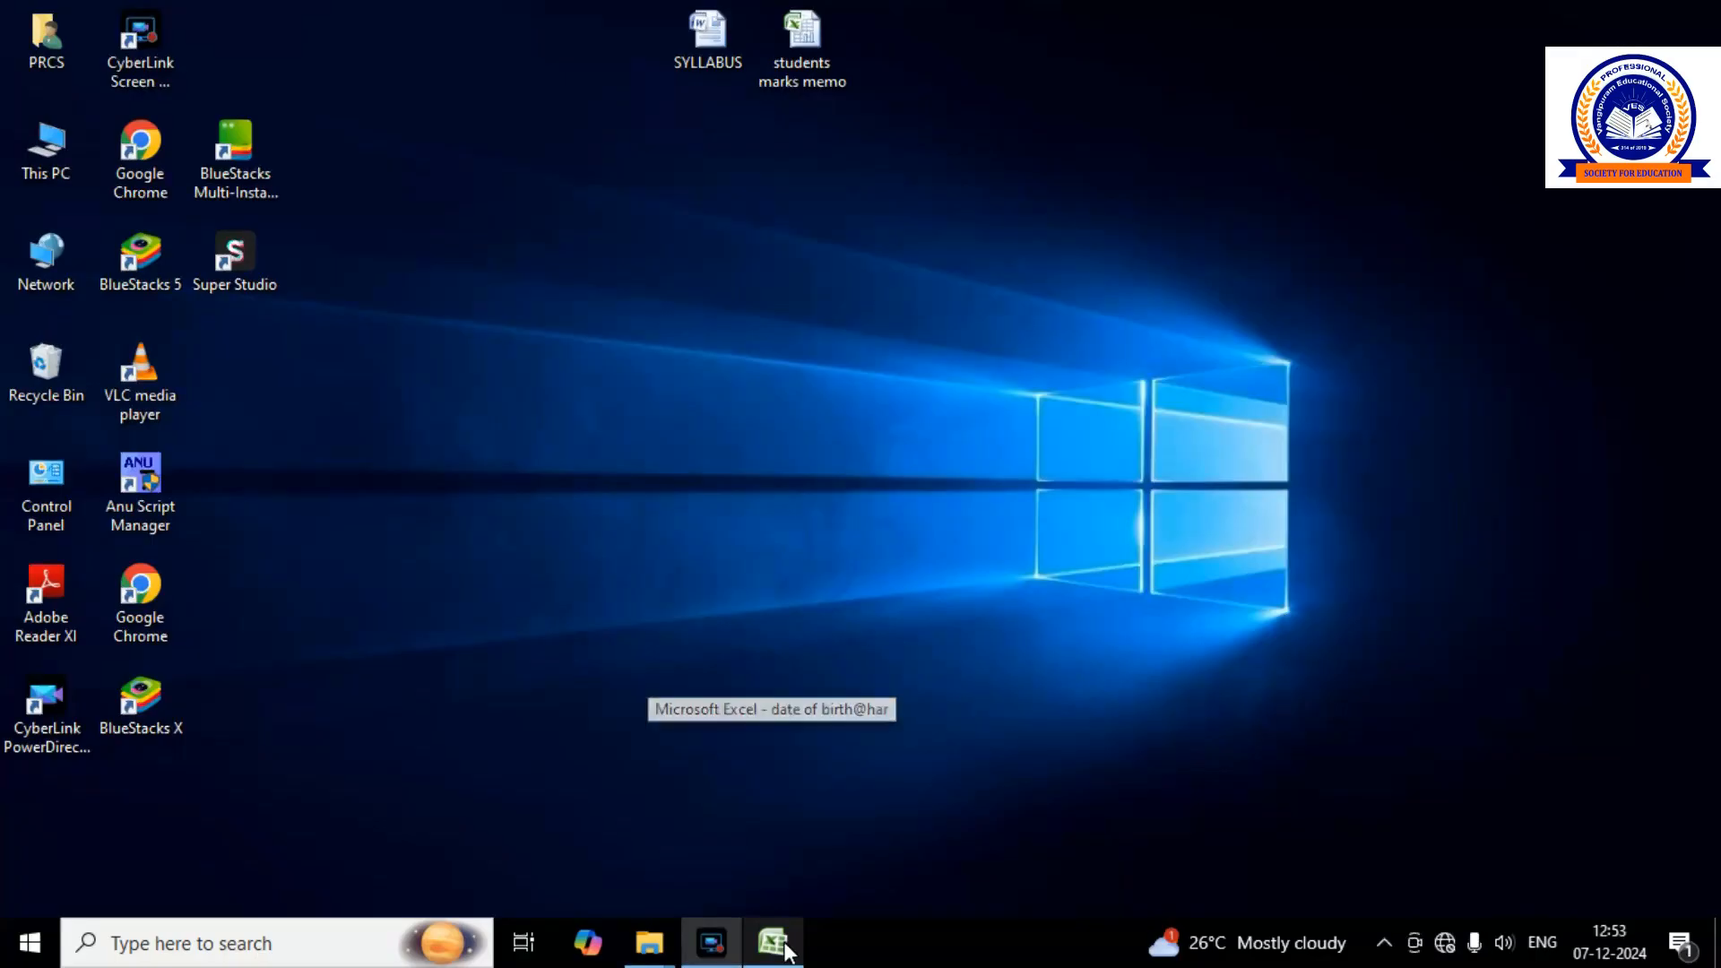
Switch to the date of birth@har workbook in Excel and go through the candidate table's headings and current dates.
click(773, 943)
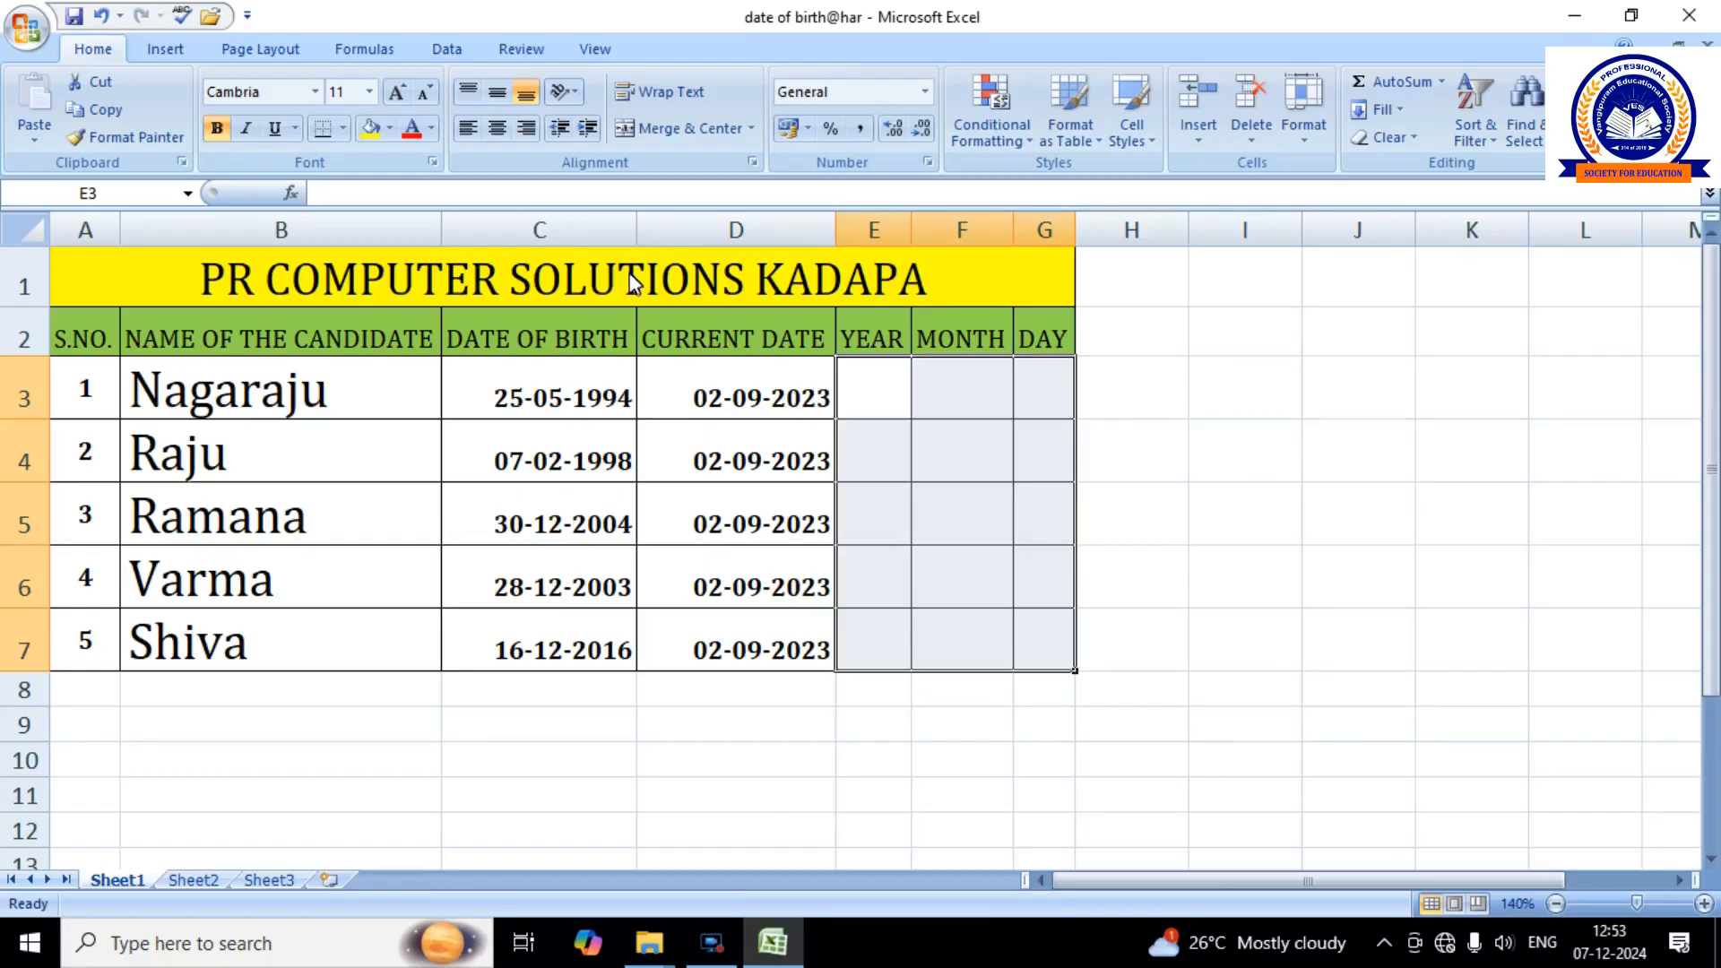
click(106, 347)
click(252, 346)
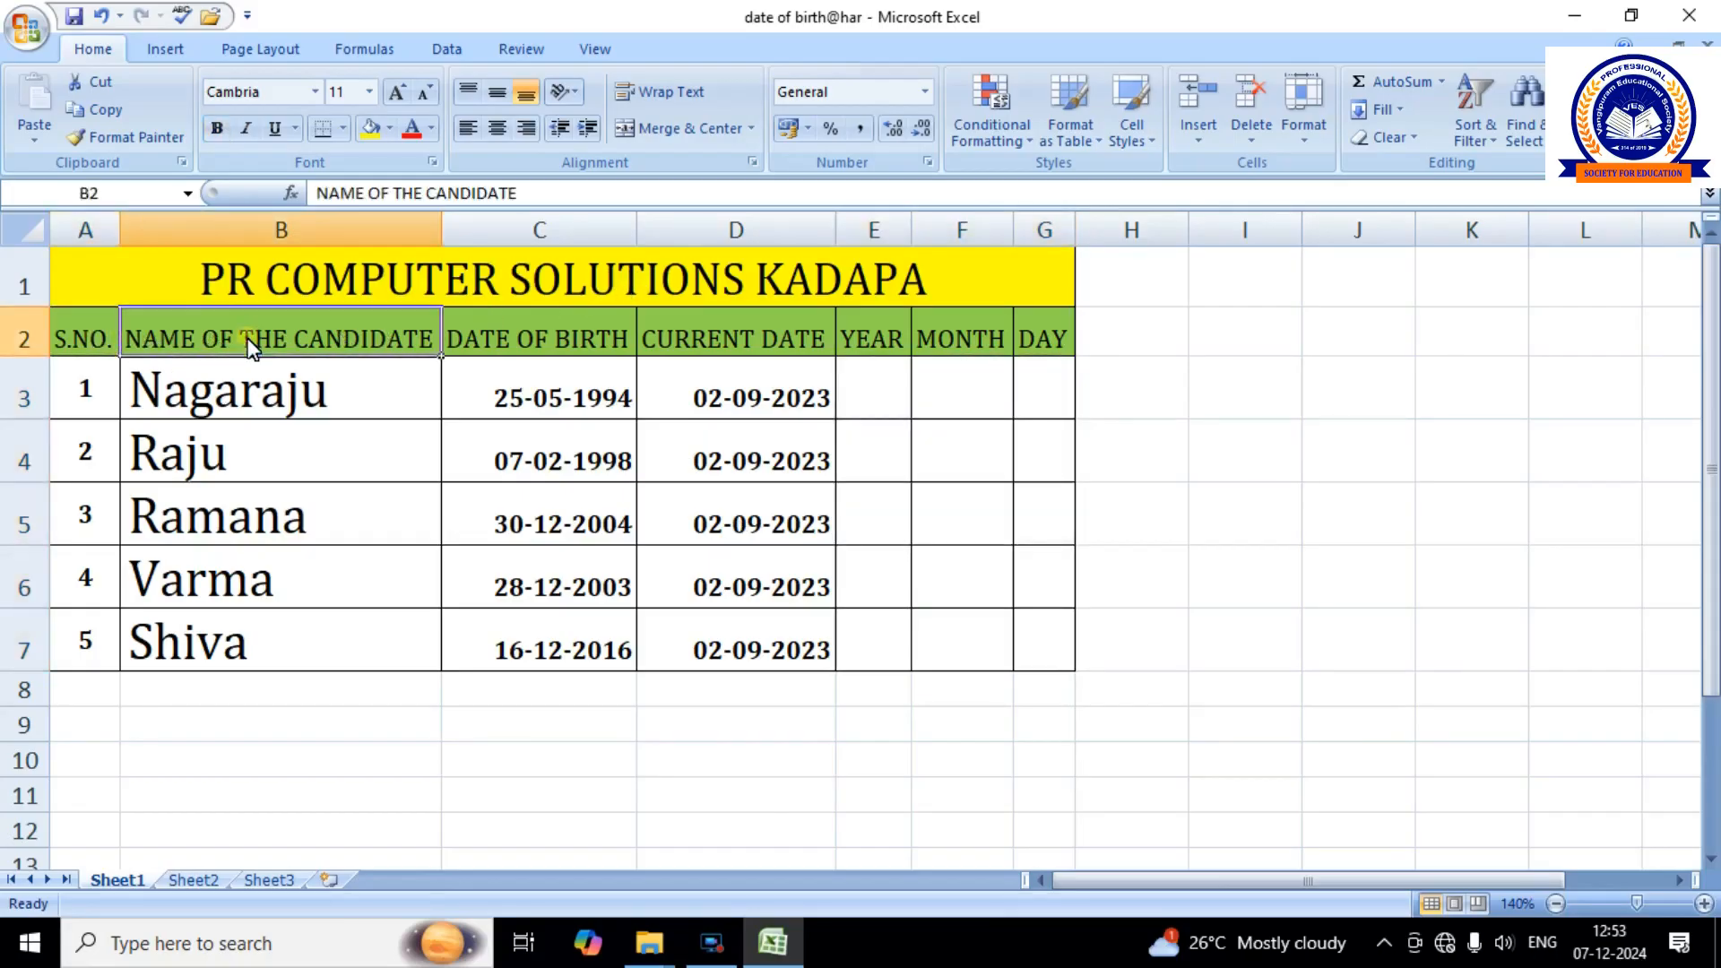
click(563, 340)
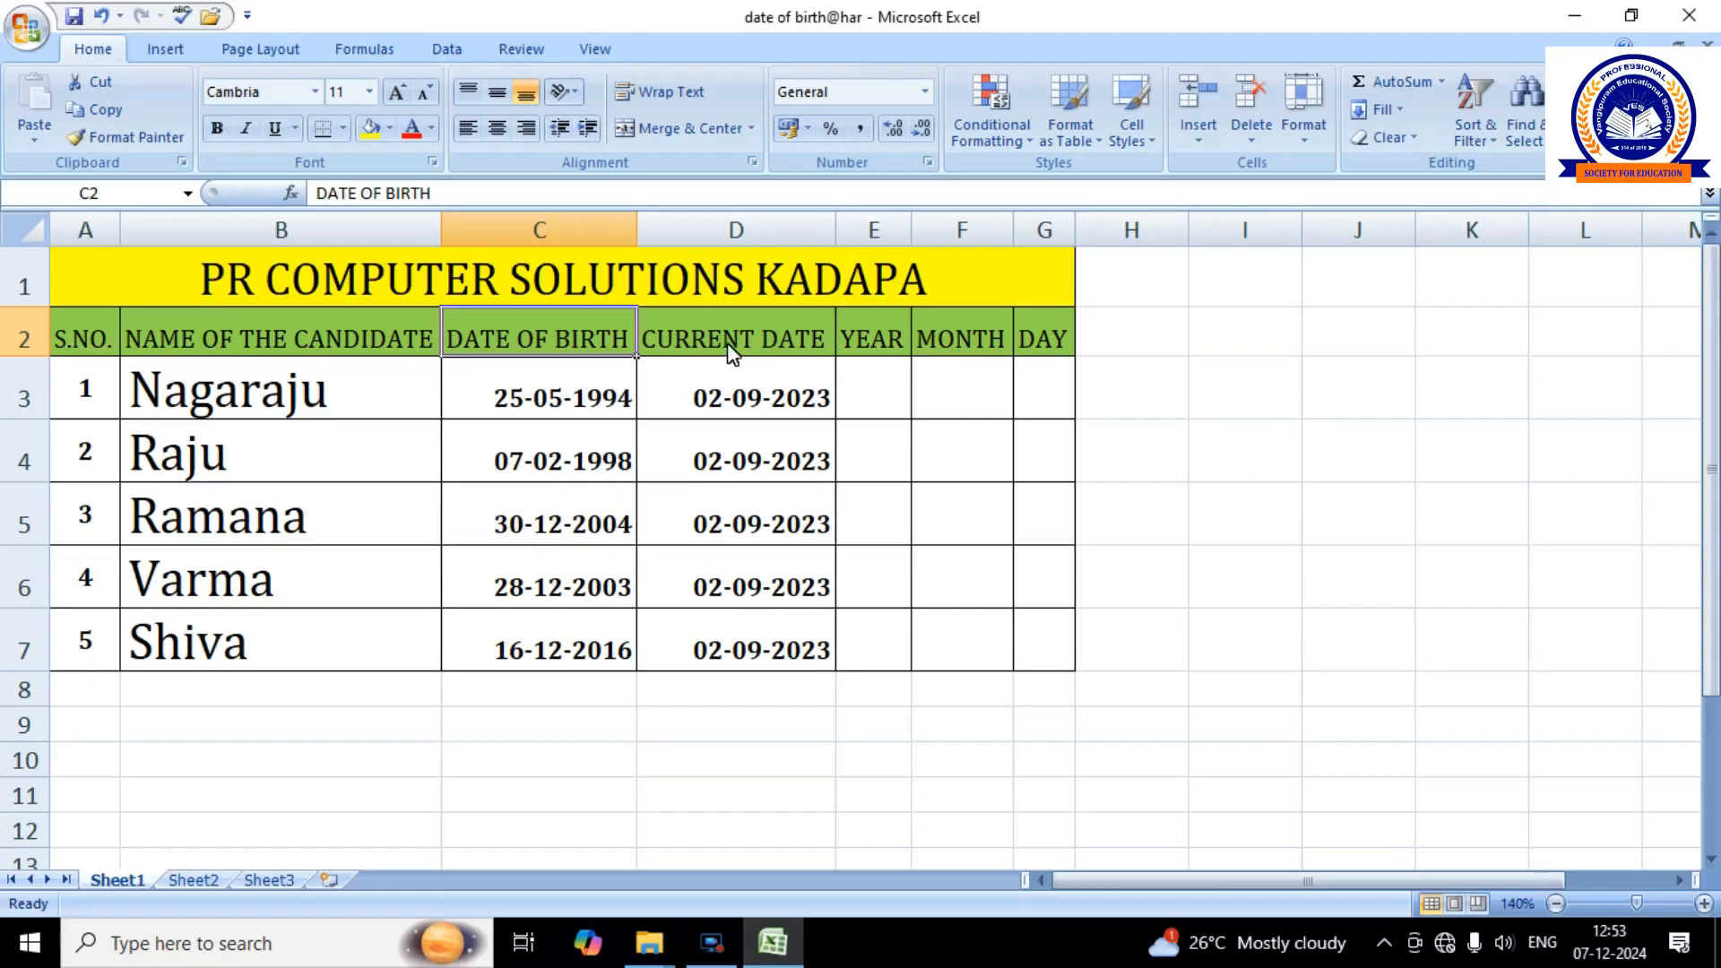
click(735, 392)
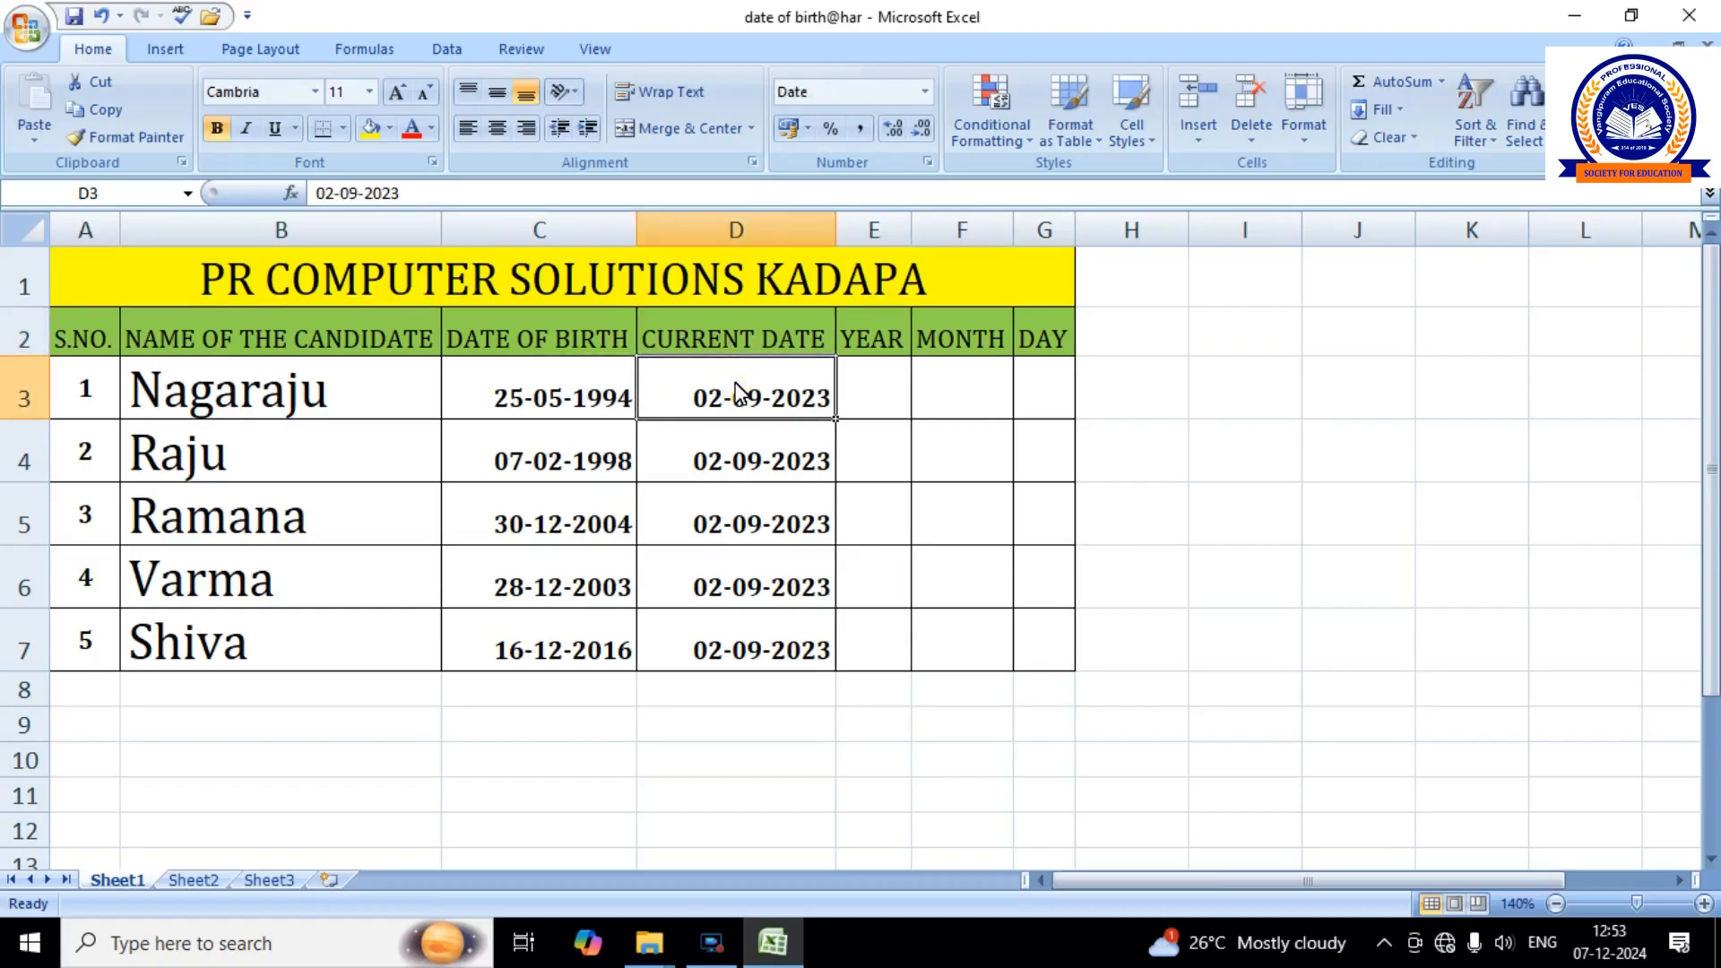
drag(758, 396, 785, 656)
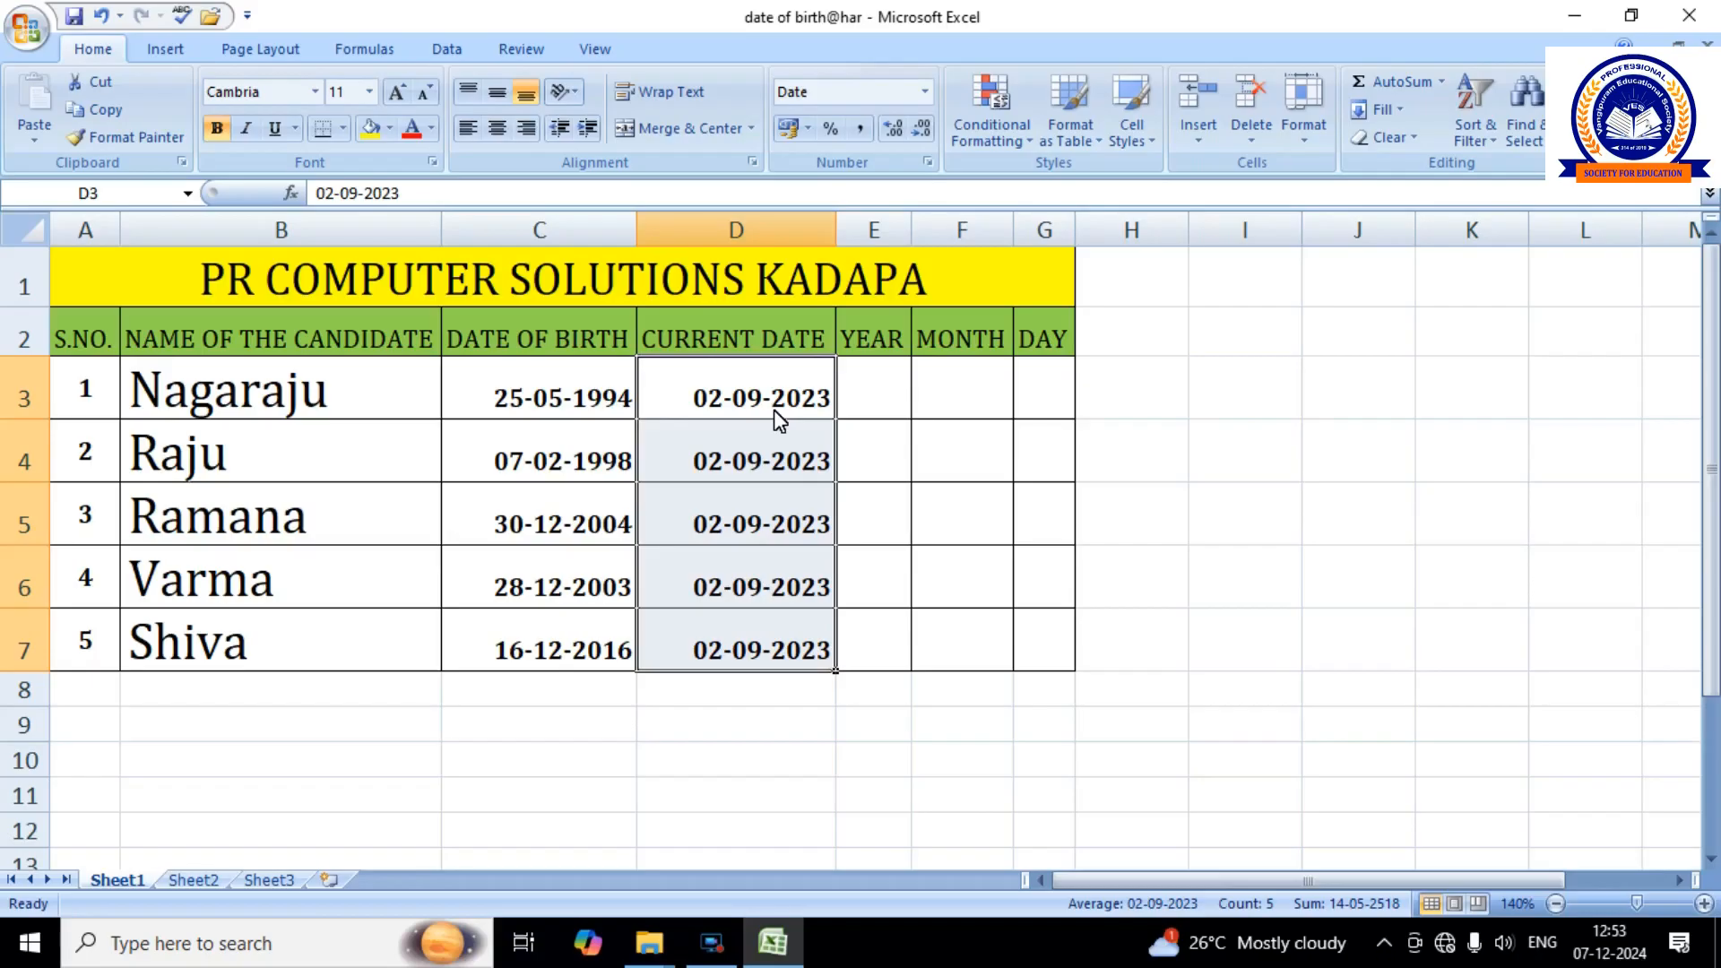
Set the current date in D3 to 07-12-2024 and copy it down to D7.
click(718, 395)
double_click(718, 395)
drag(718, 395, 701, 394)
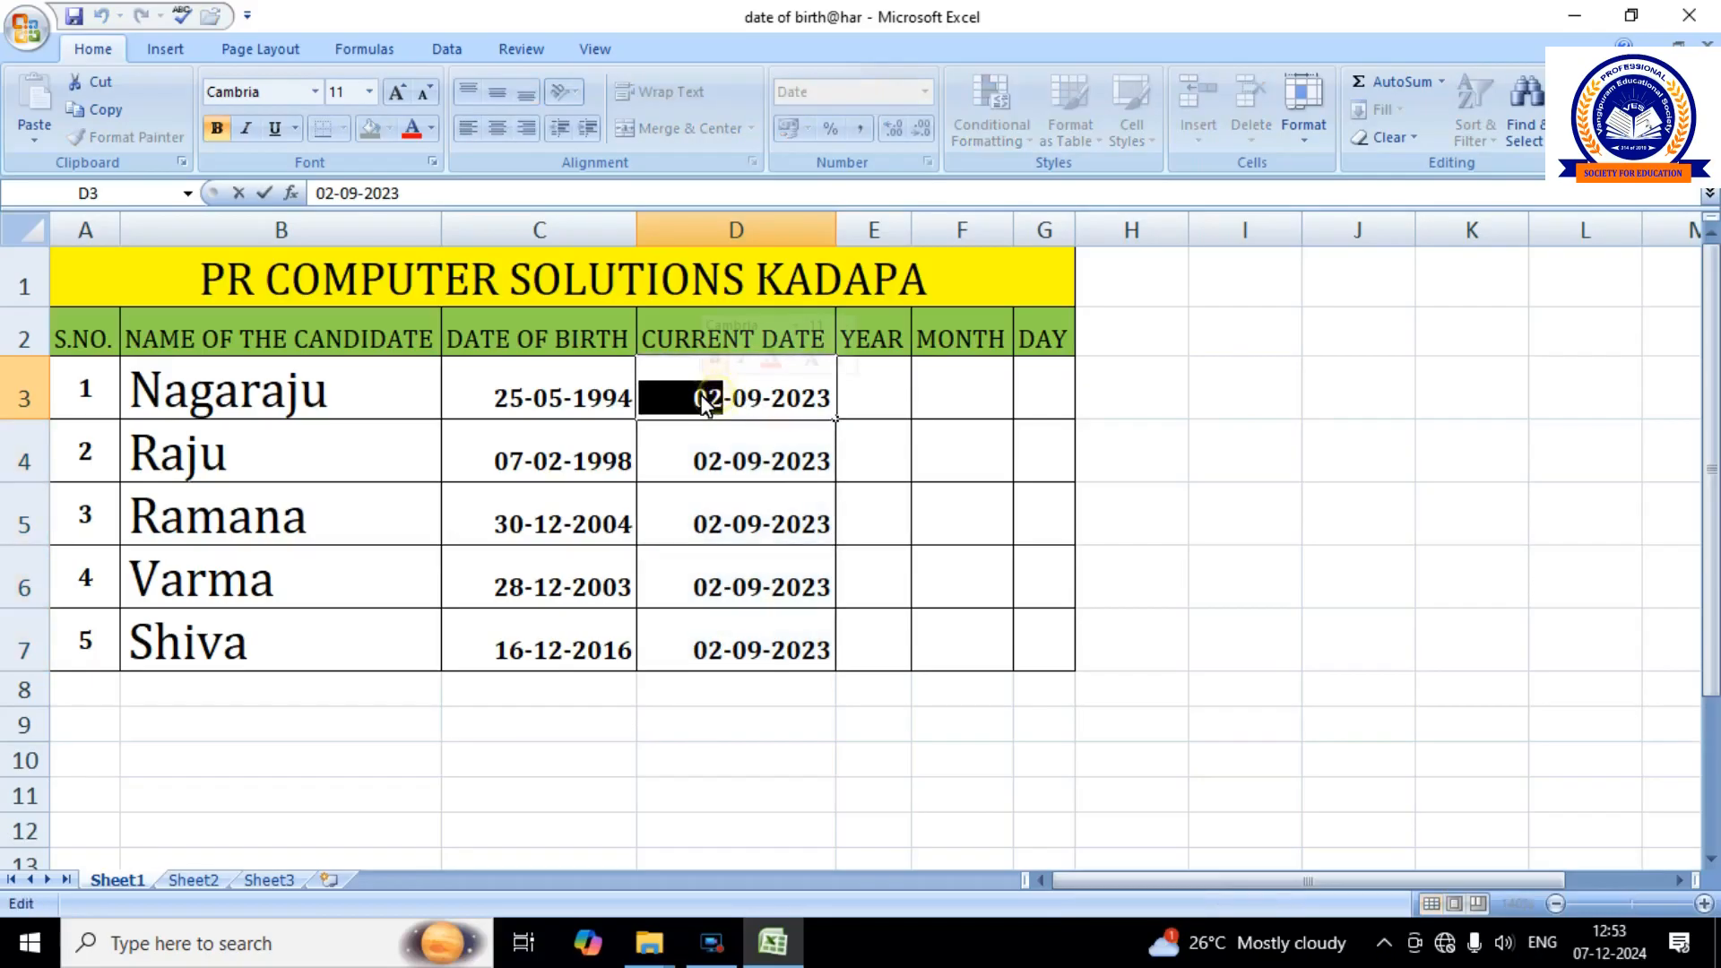
text(07)
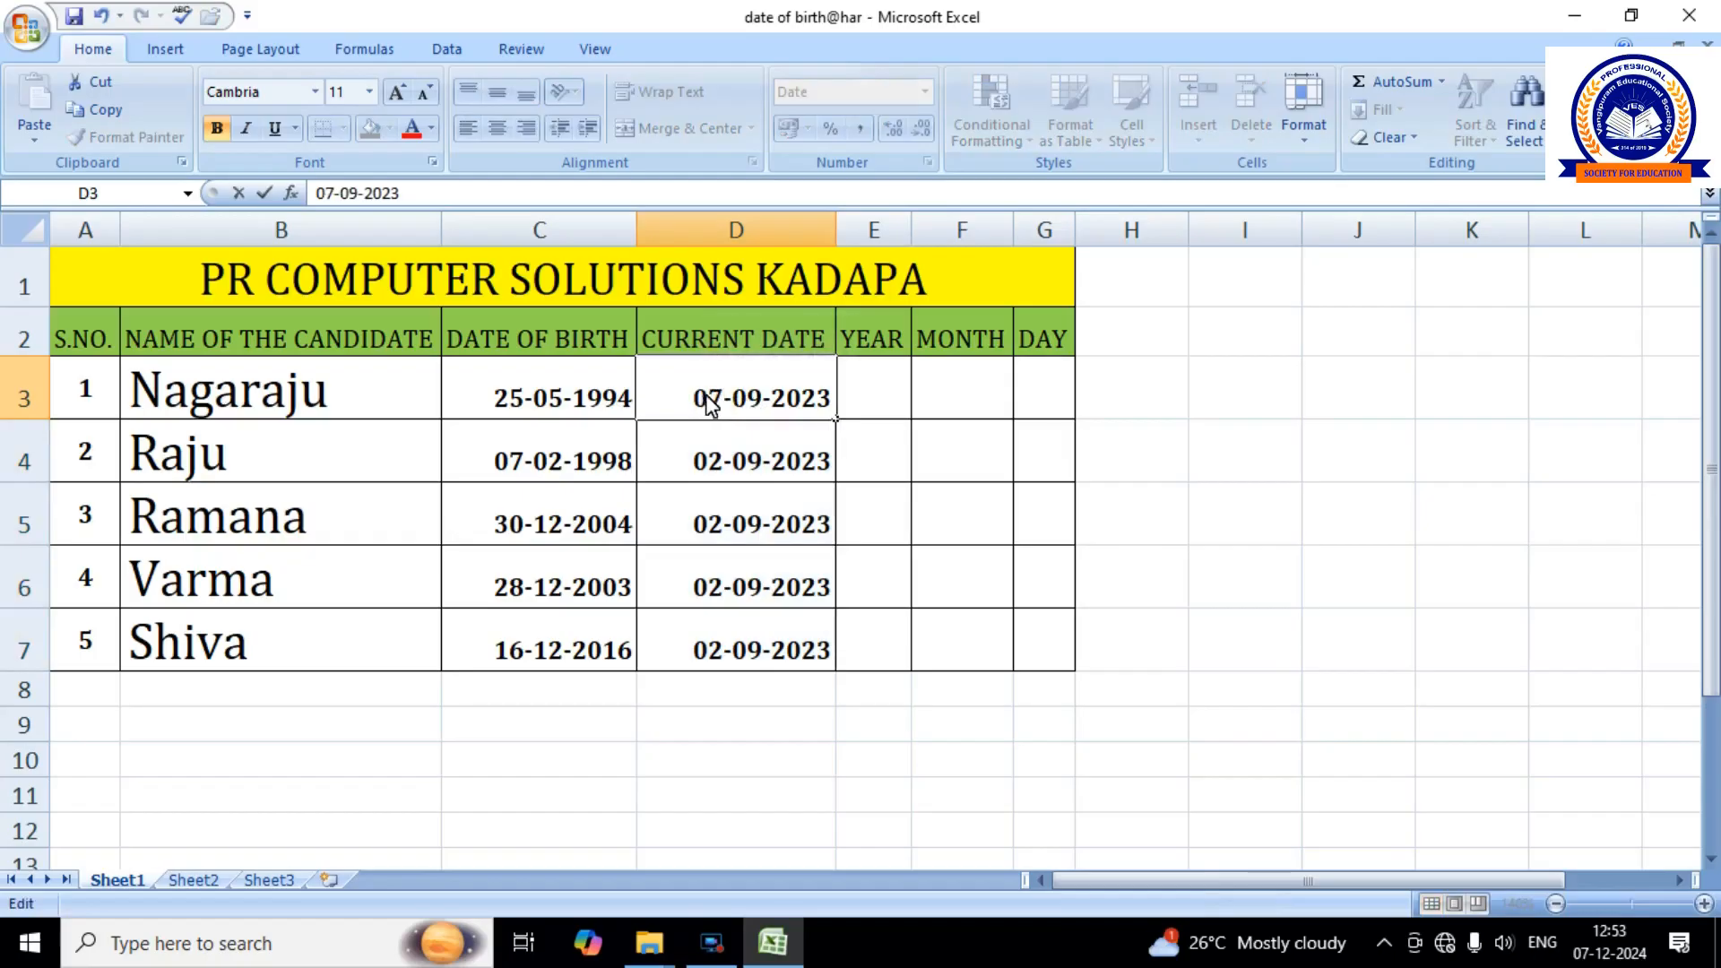
drag(733, 396, 758, 411)
text(12)
drag(812, 400, 831, 404)
text(4)
key(Return)
click(802, 394)
drag(839, 418, 844, 660)
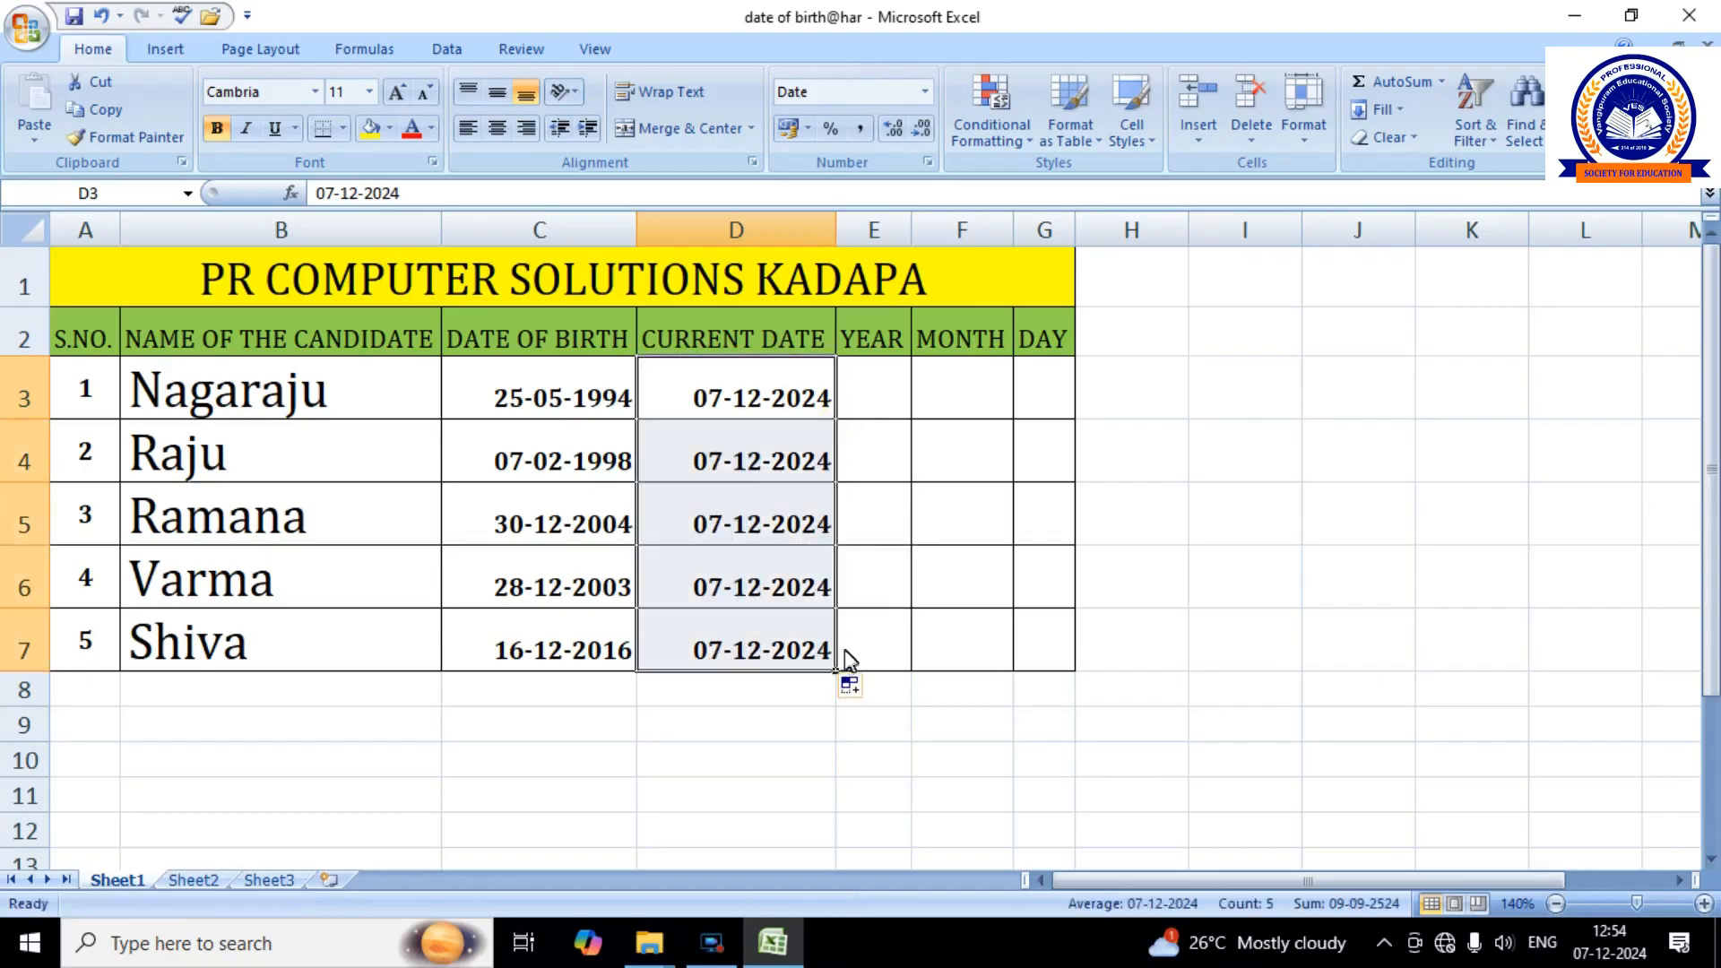
Calculate the first candidate's age in years with =DATEDIF(C3,TODAY(),"Y") in E3.
click(885, 397)
text(=)
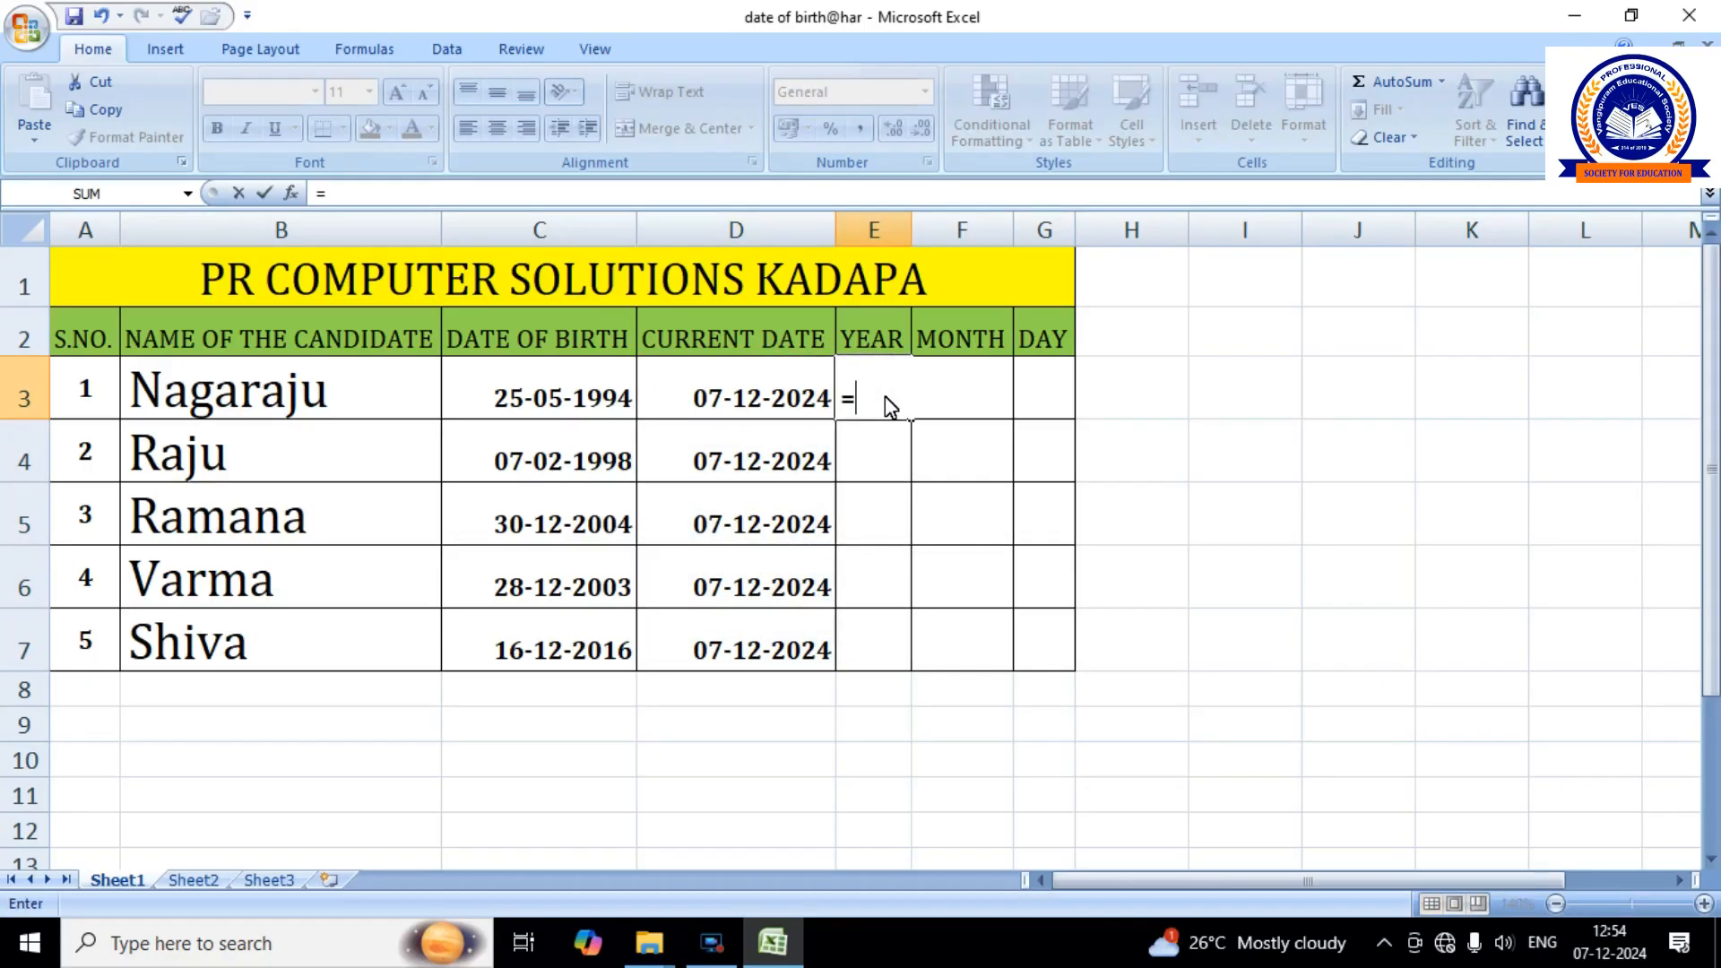
text(D)
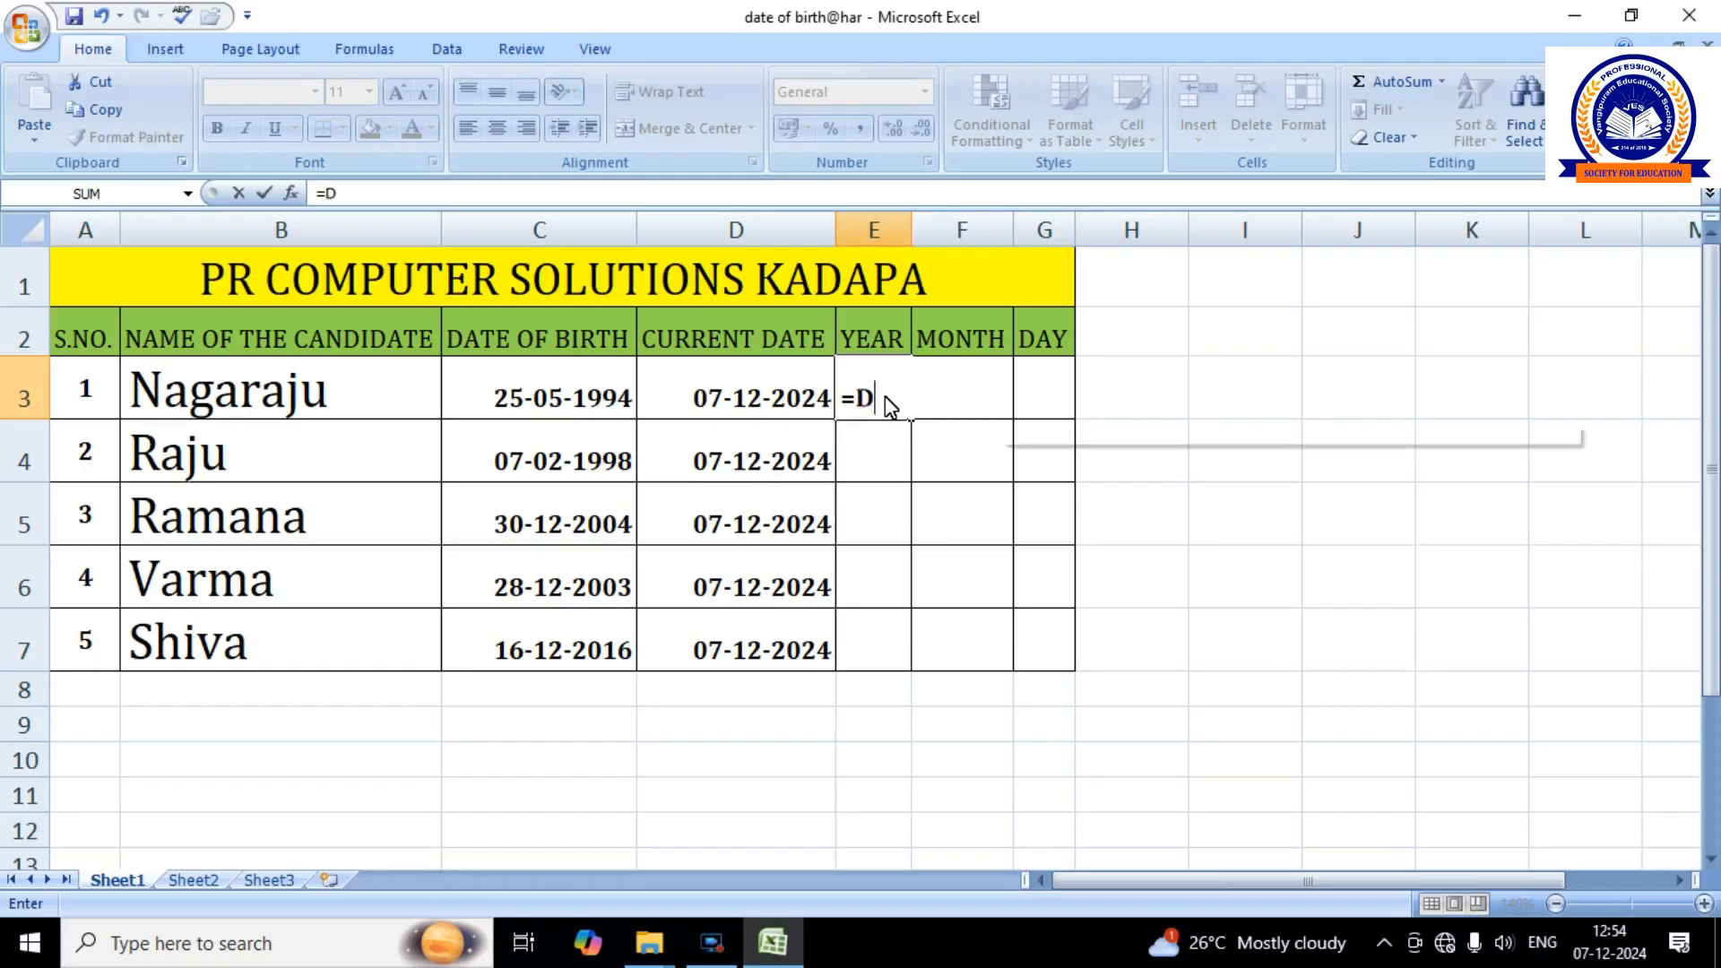
text(ATEDIF)
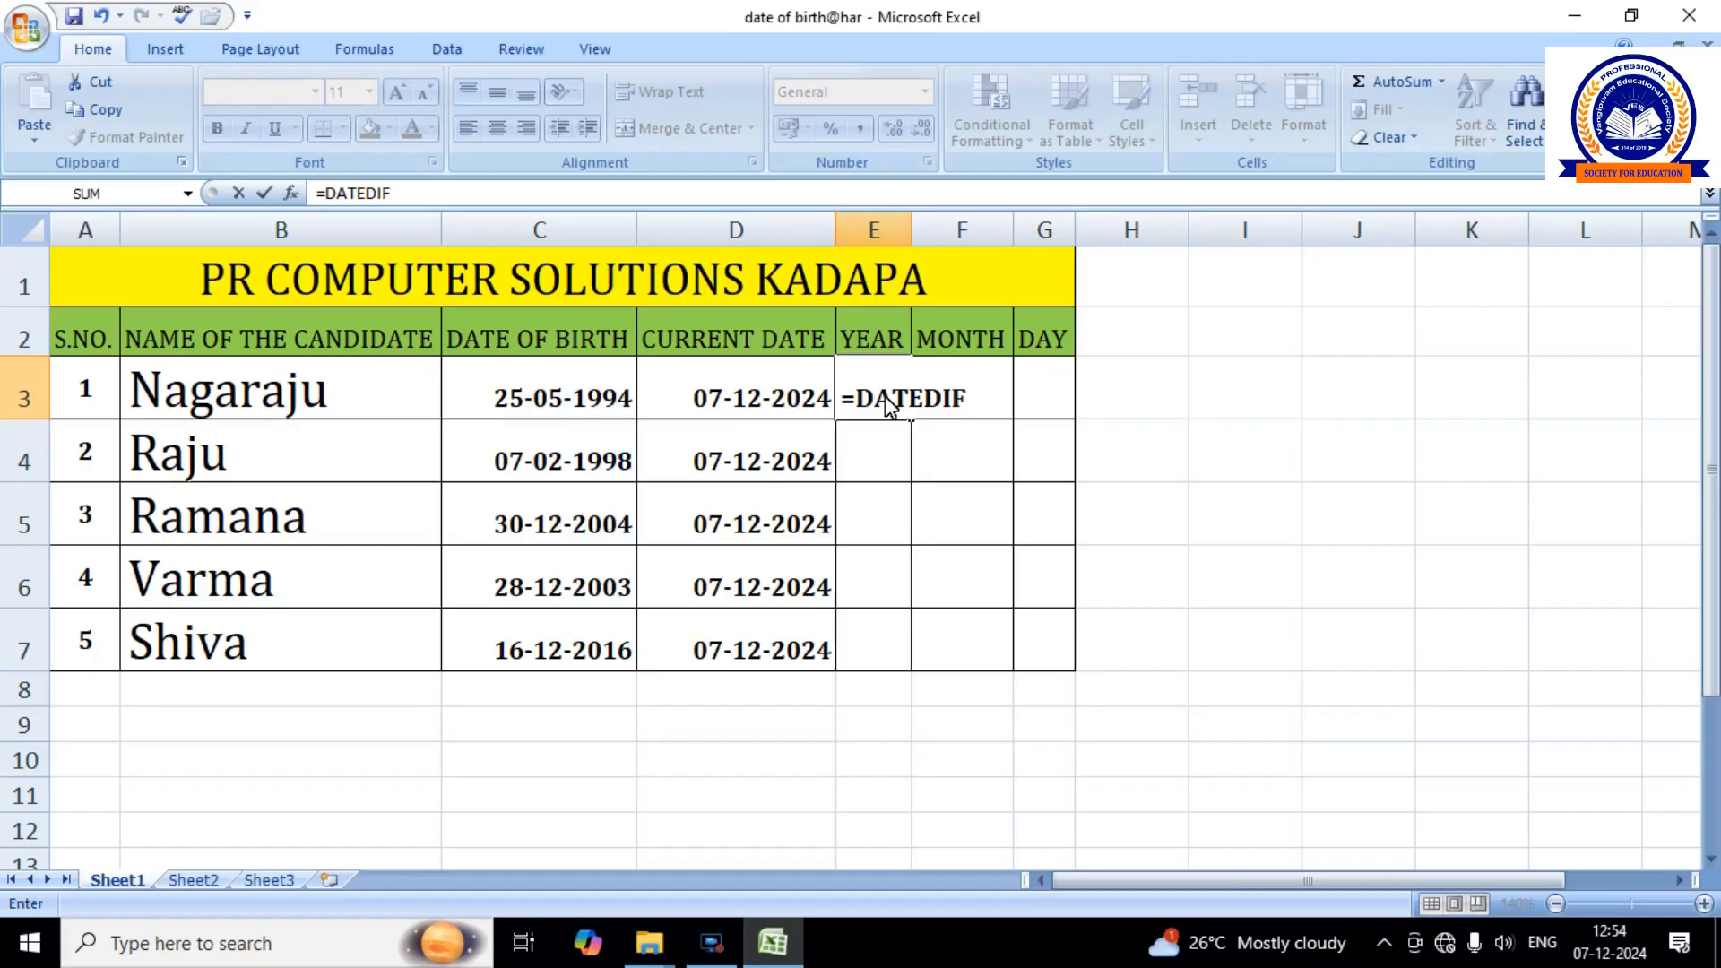
text(()
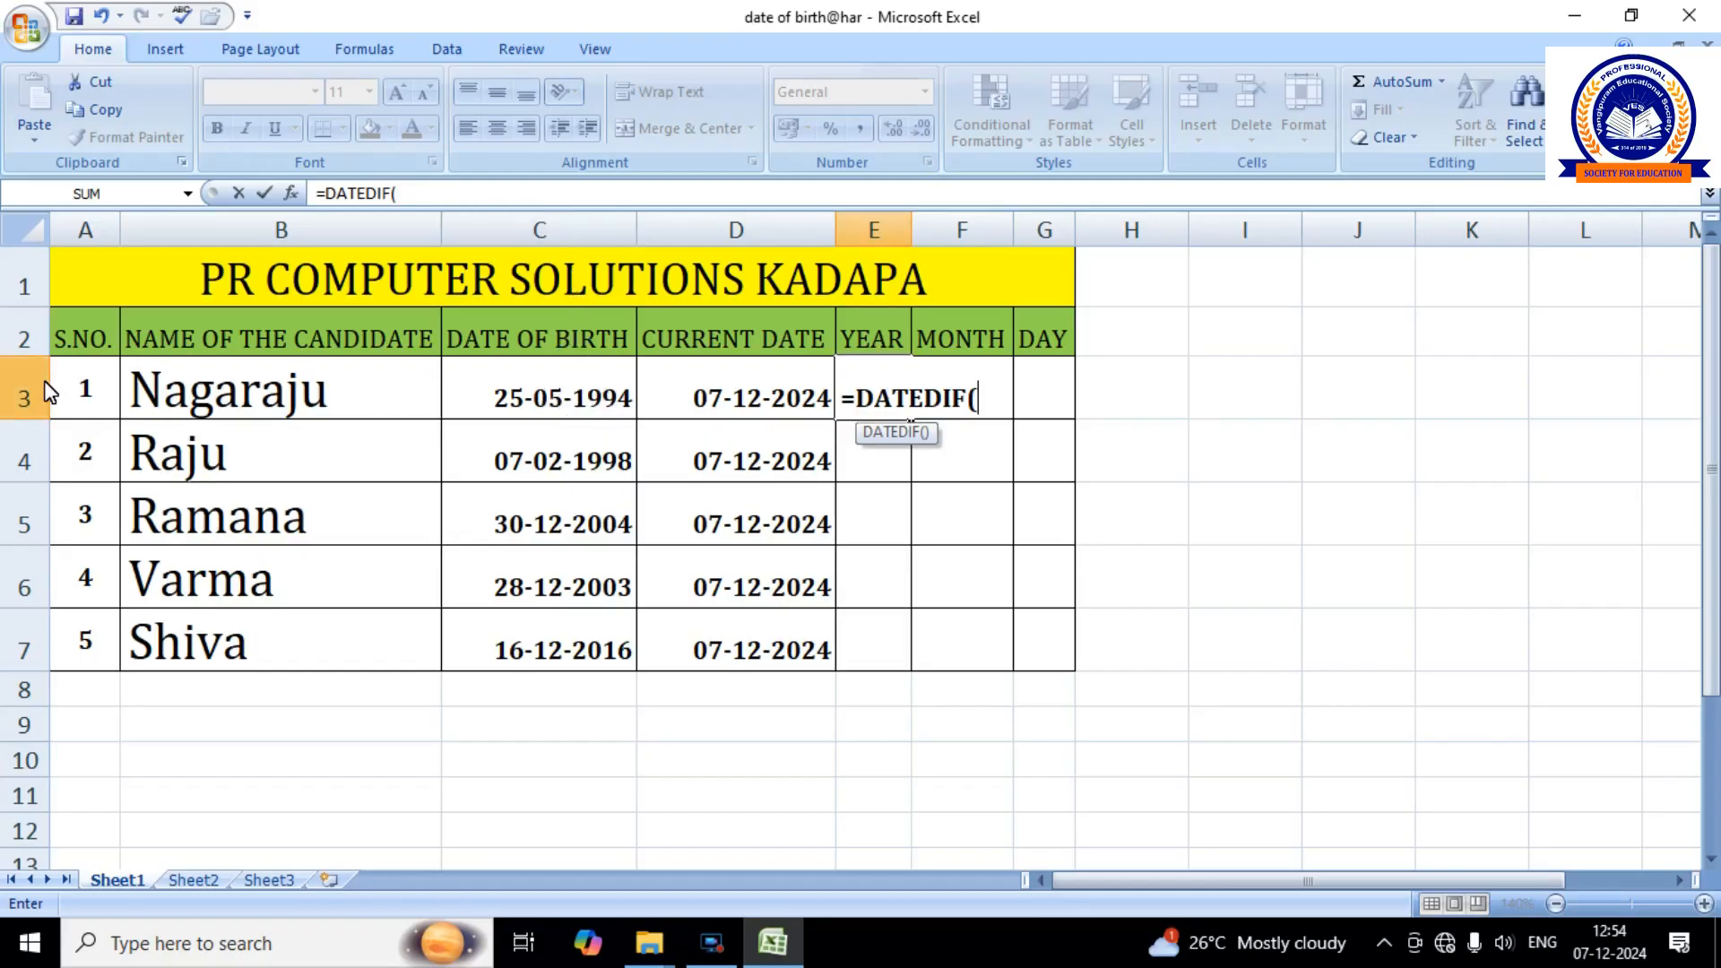
text(C3)
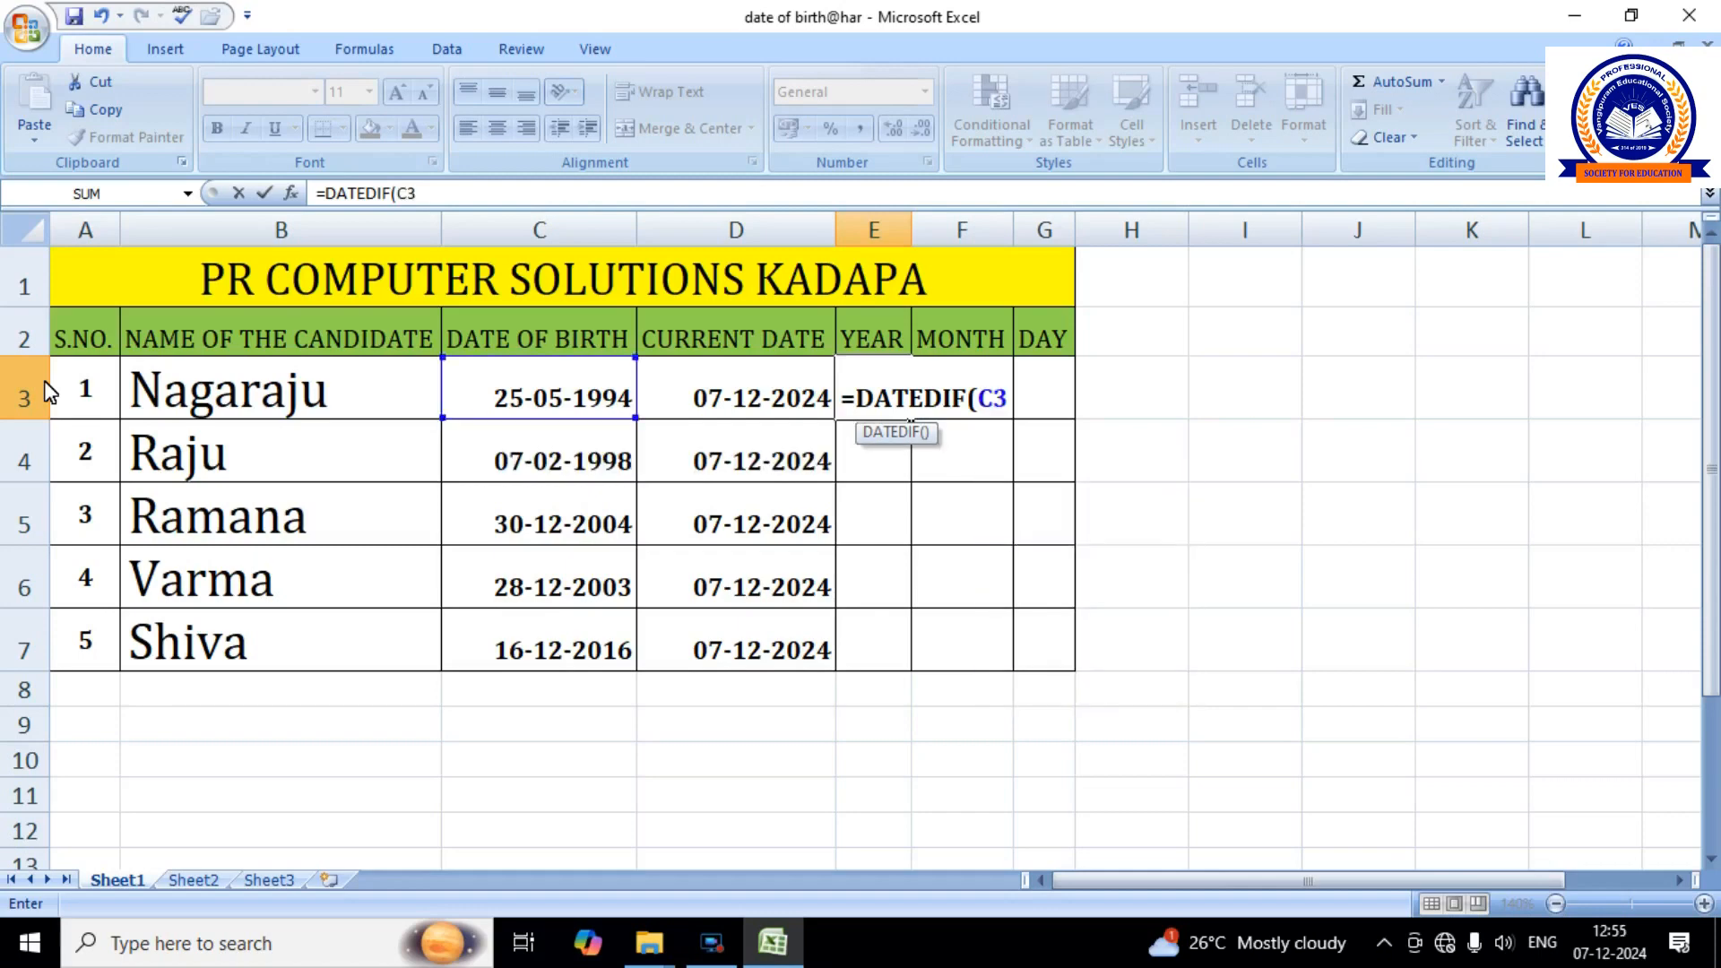
text(,TODAY)
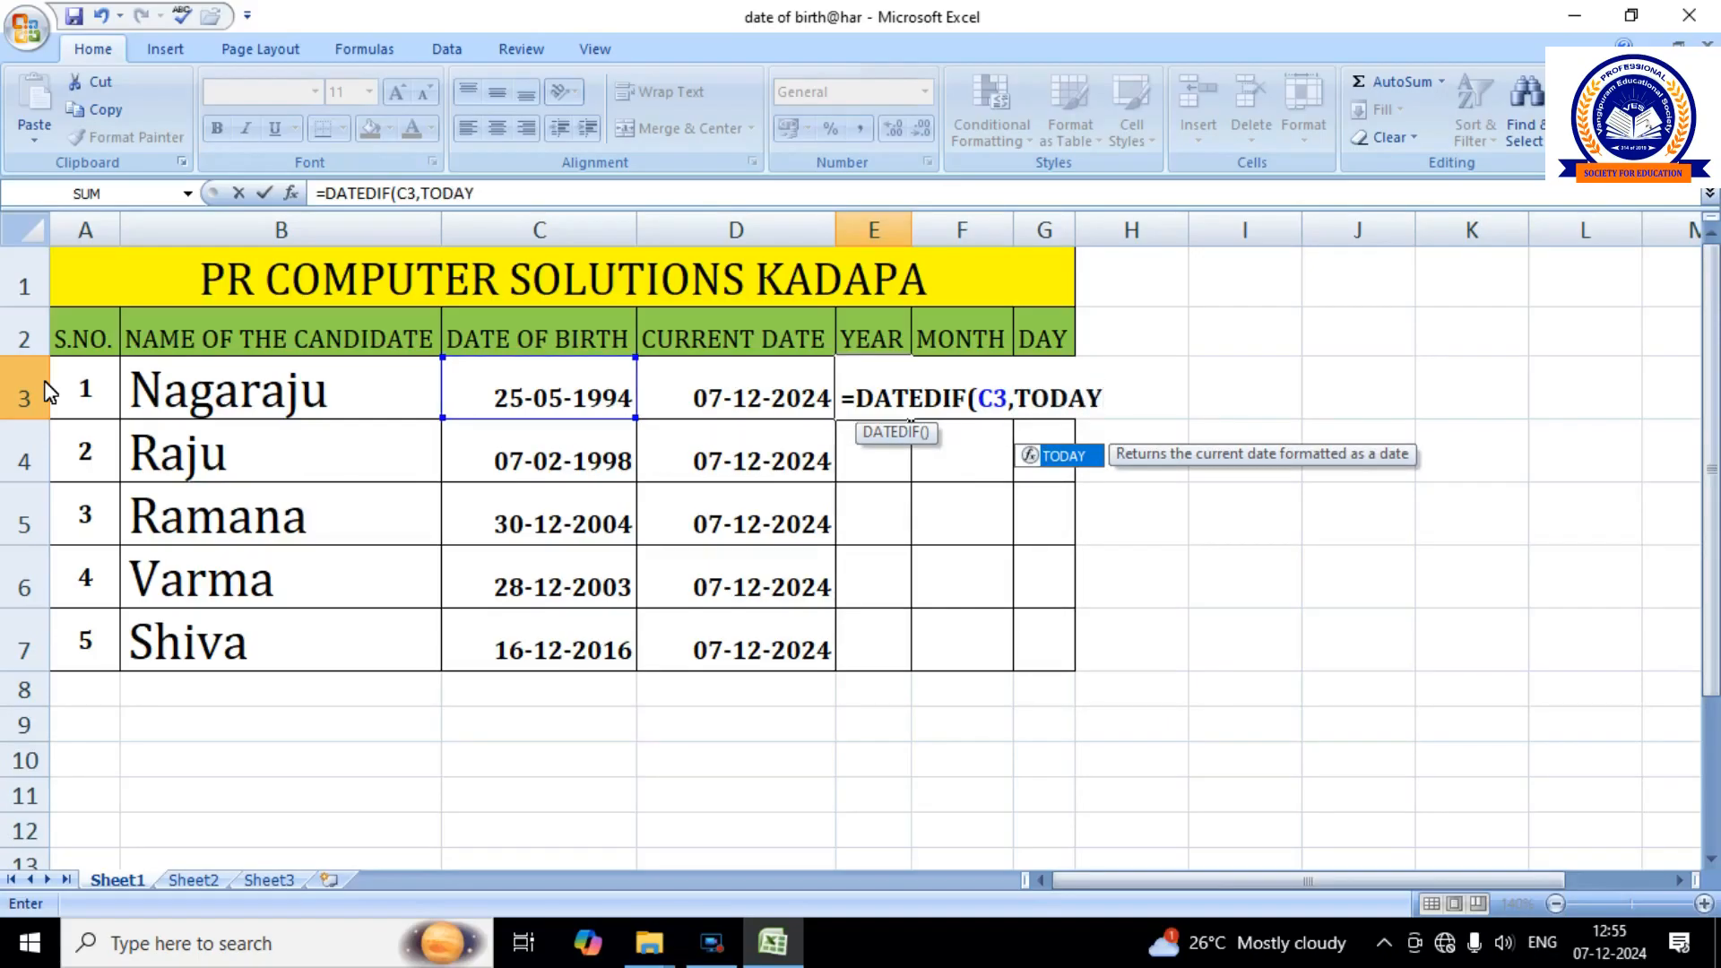
text(()
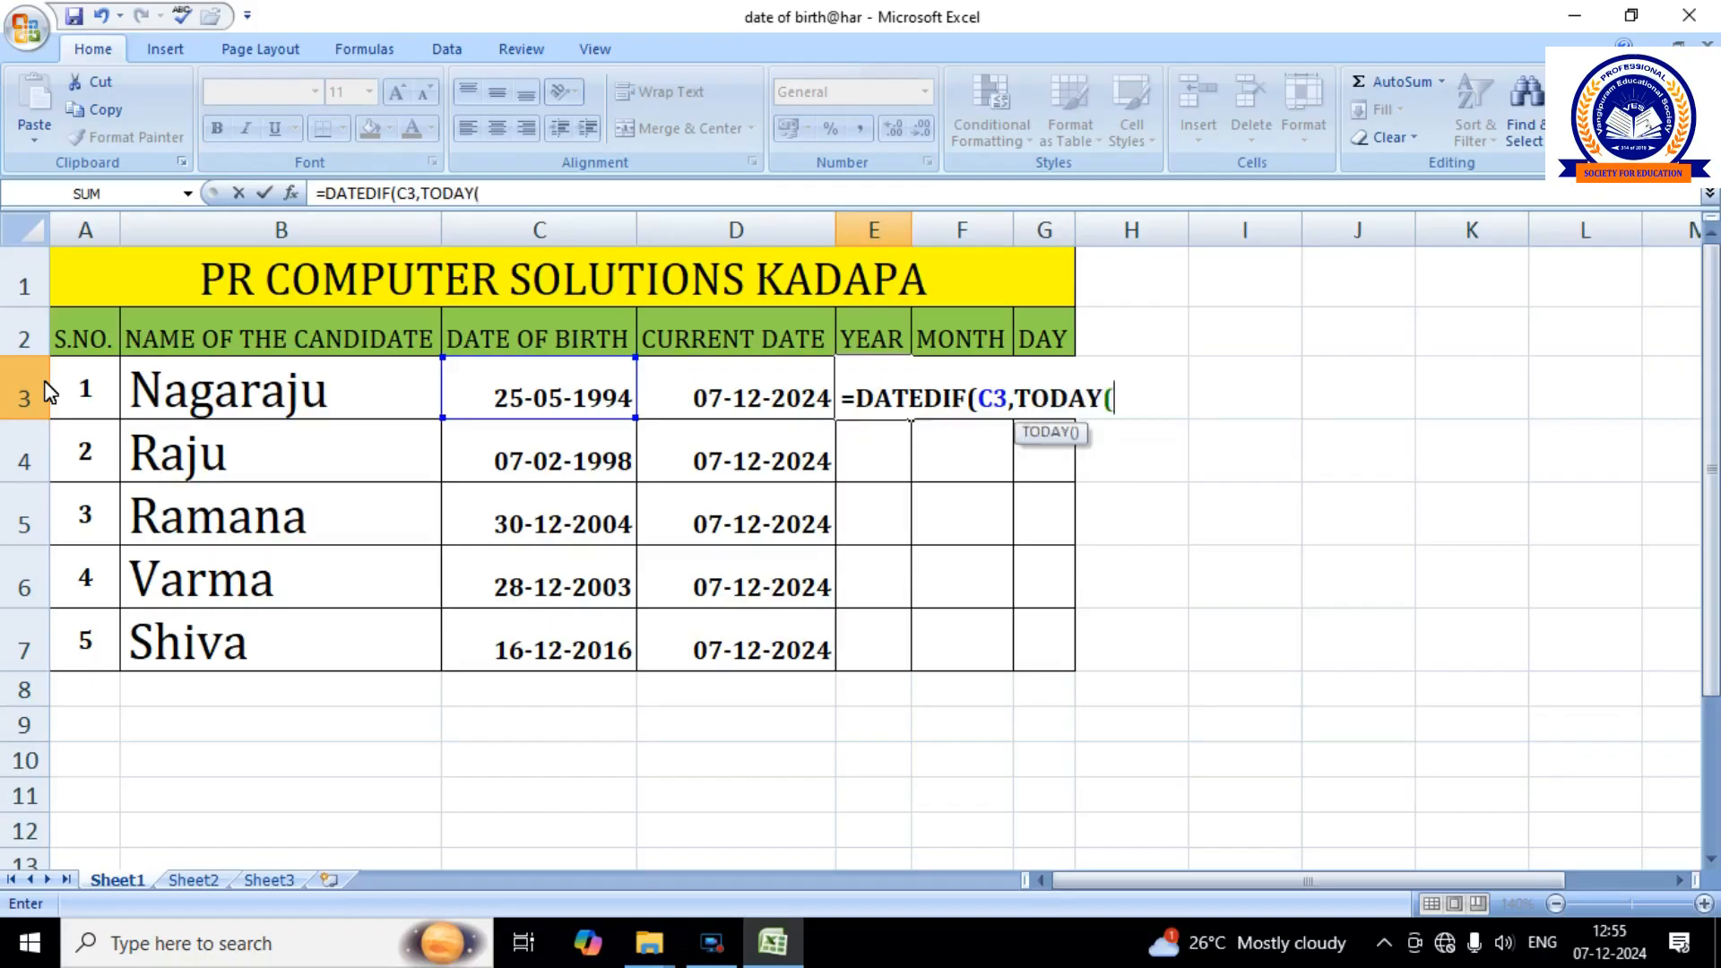
text())
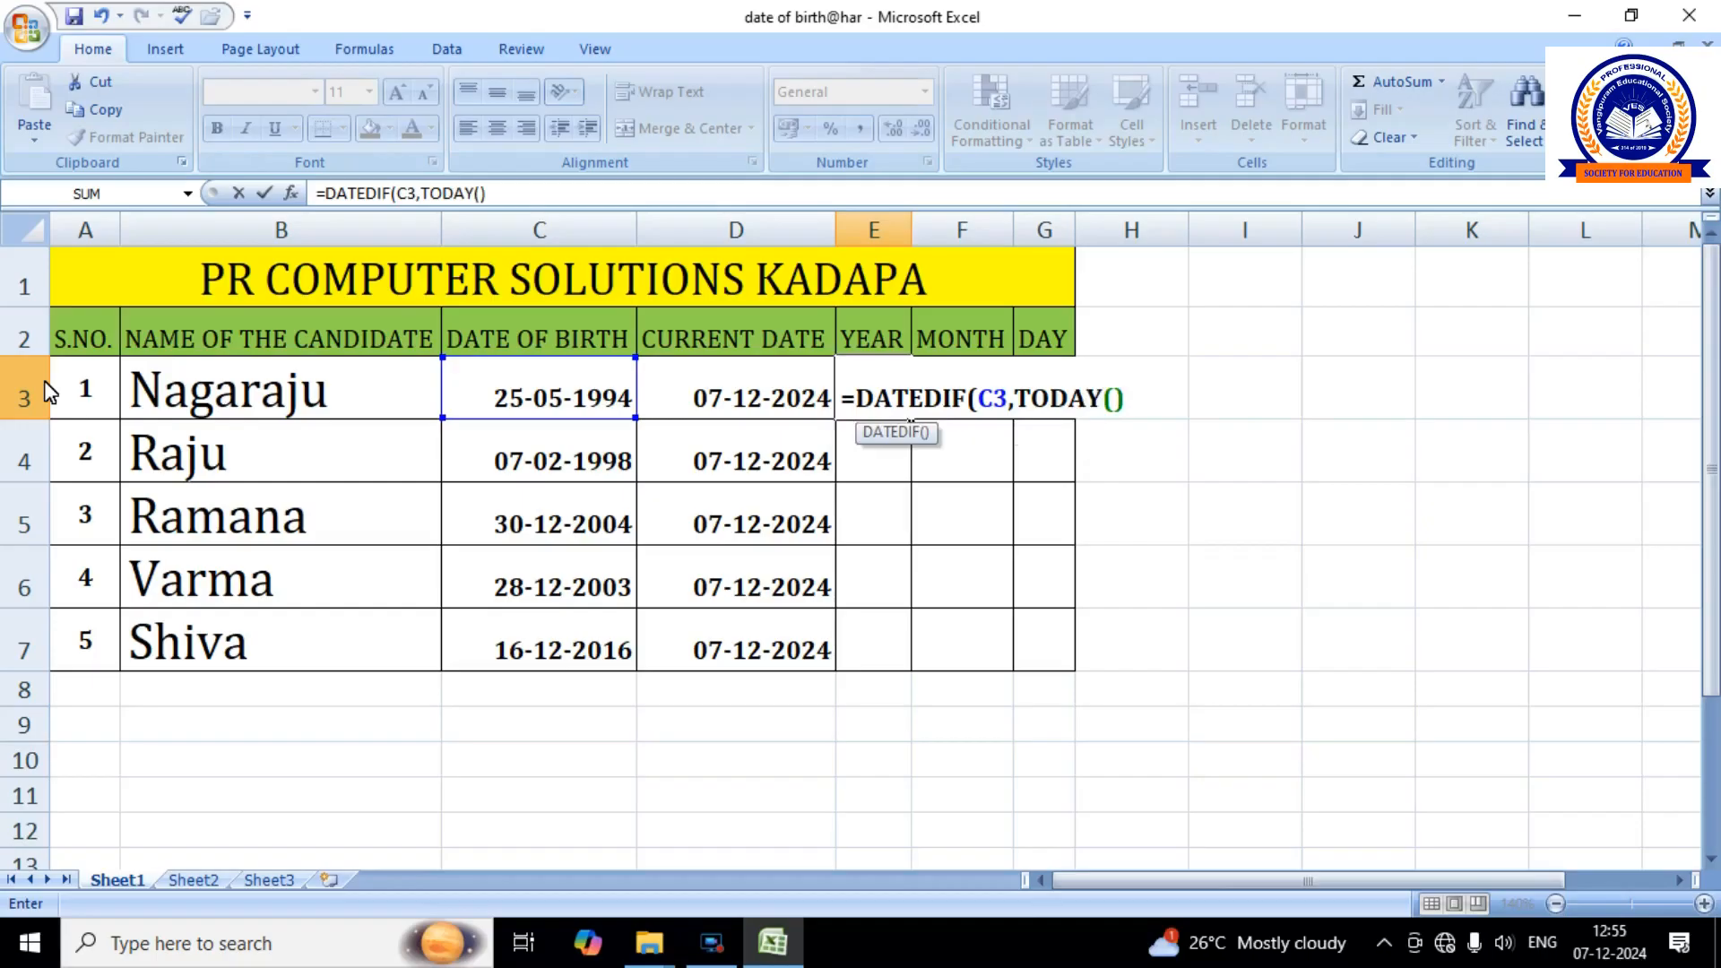
text(,"Y"))
key(Return)
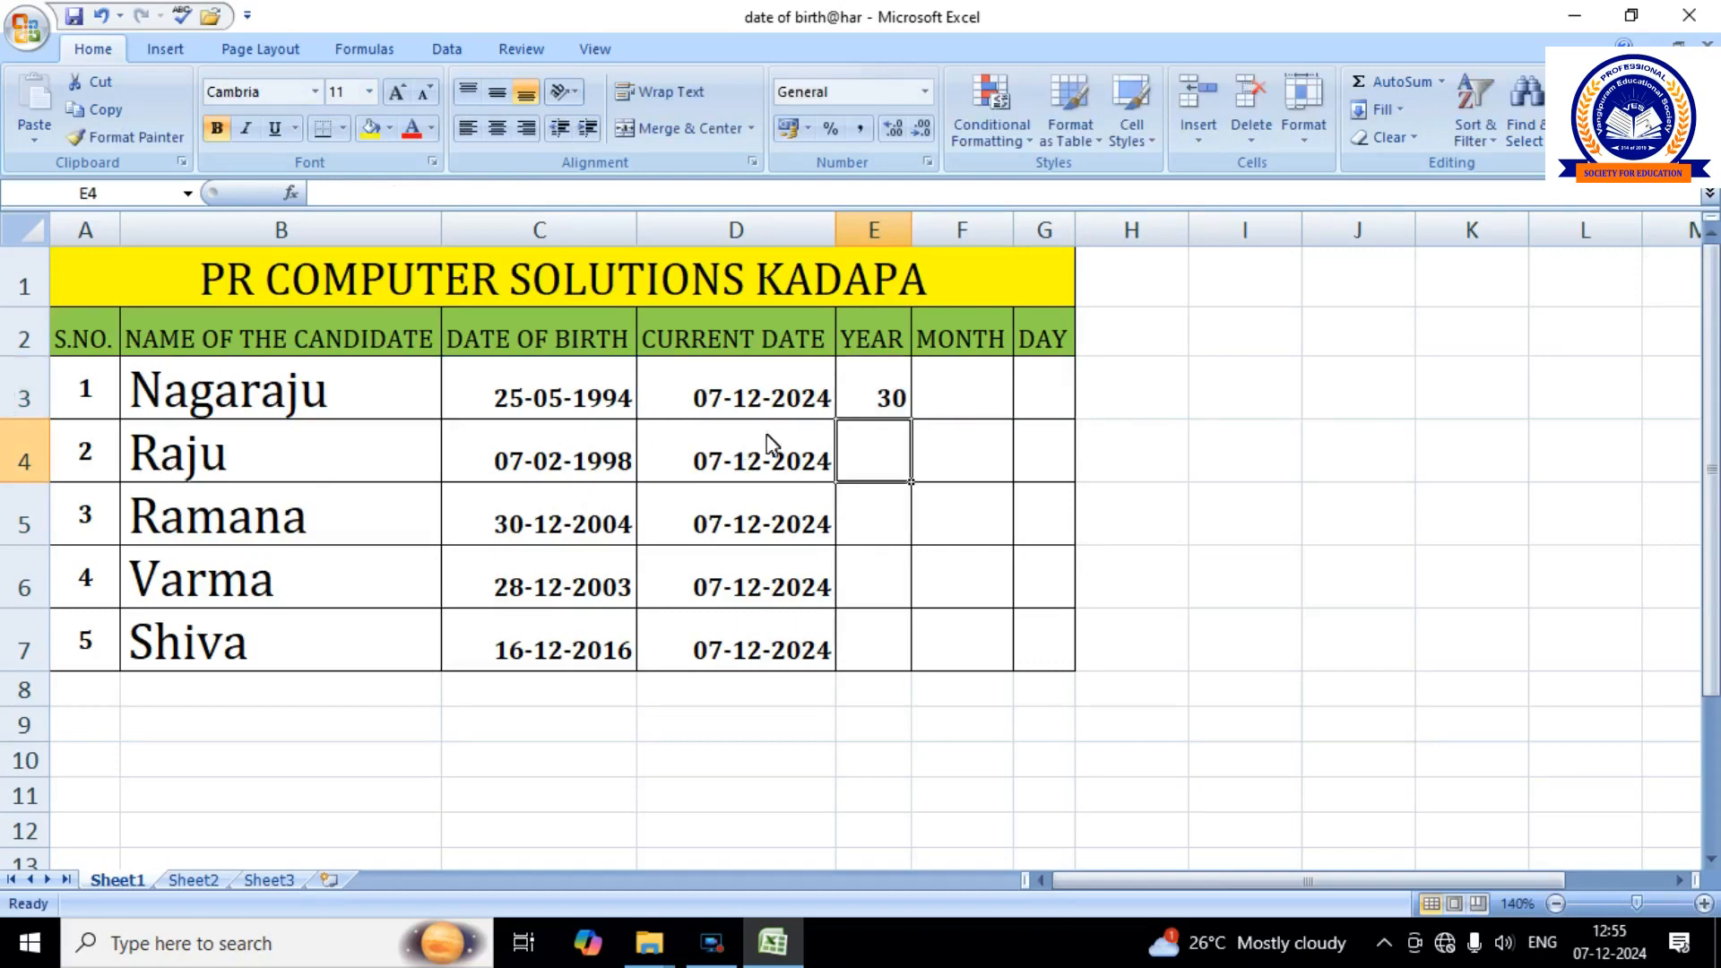
click(862, 404)
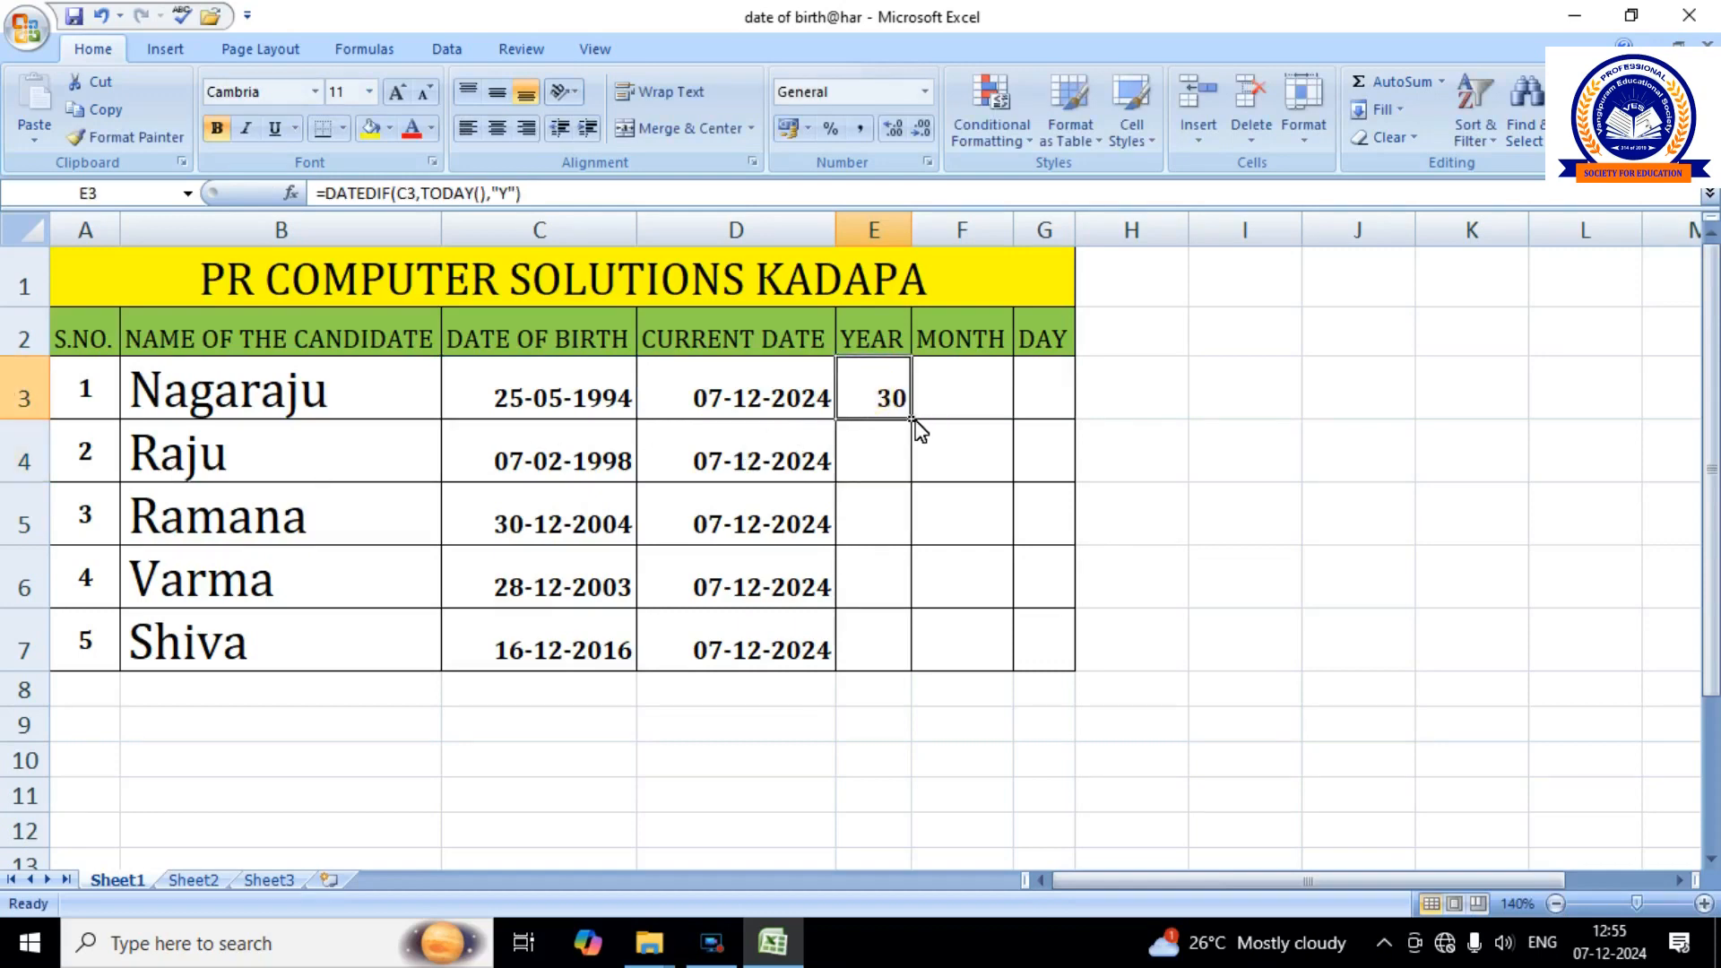
Fill the year formula in E3 down to E7 for the remaining candidates.
drag(912, 420, 910, 662)
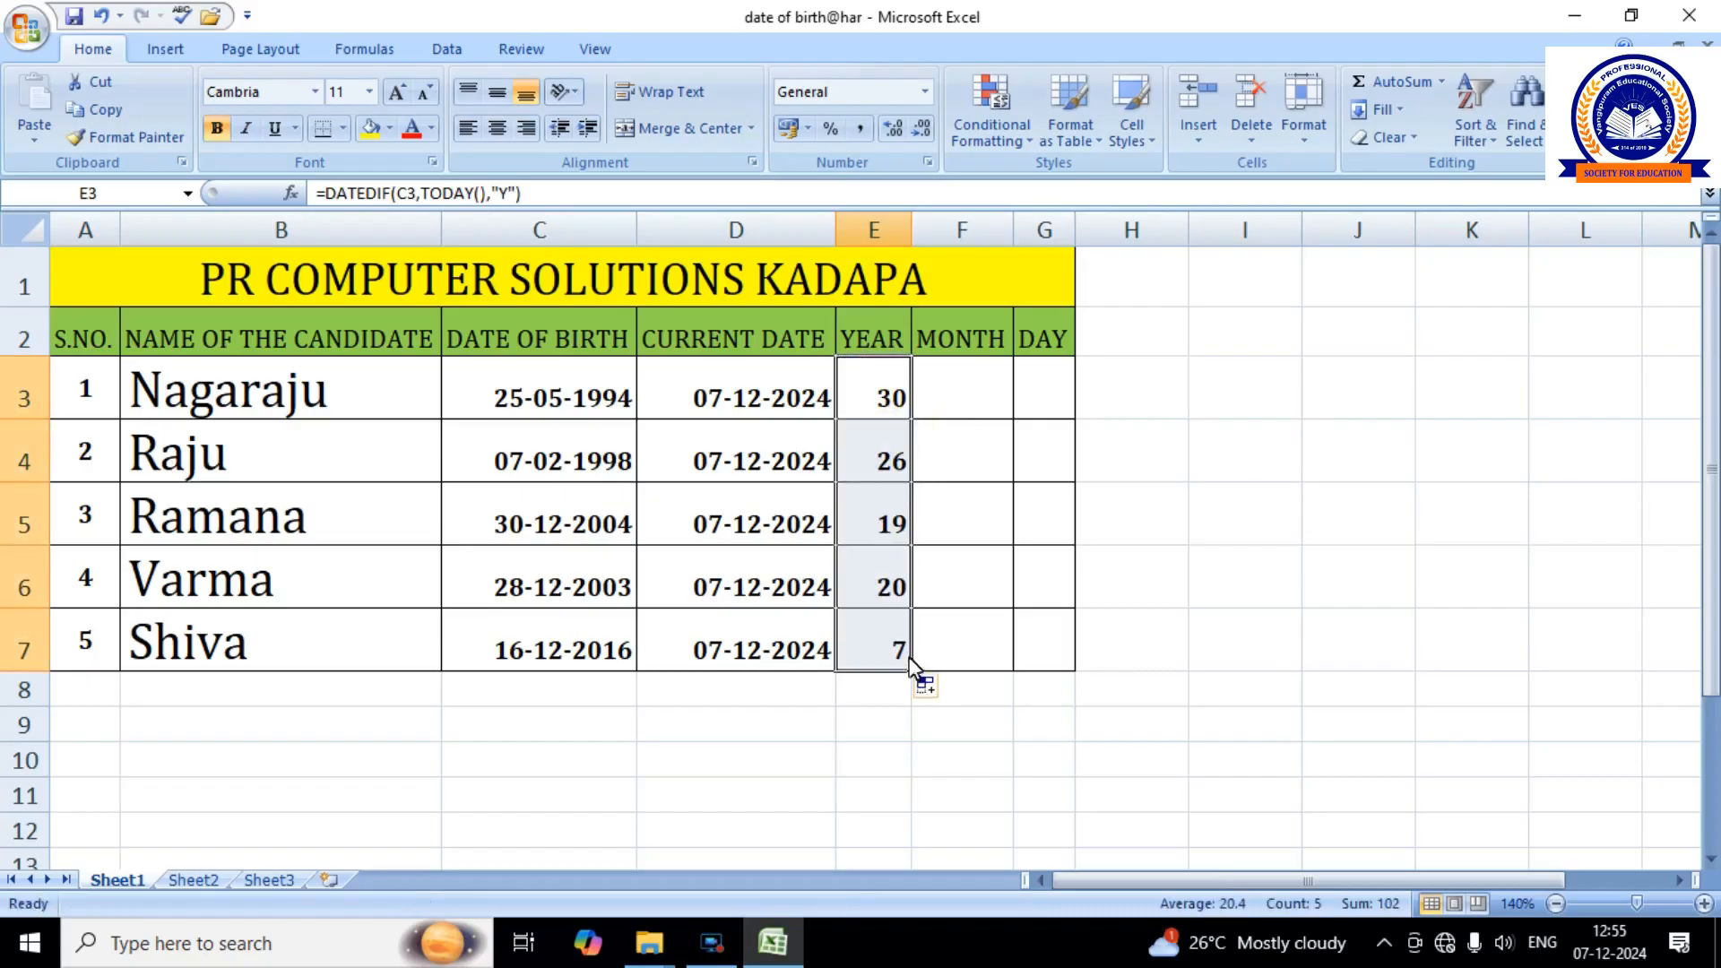
Enter =DATEDIF(C3,TODAY(),"YM") in F3 for the months of age and fill it down to F7.
click(969, 399)
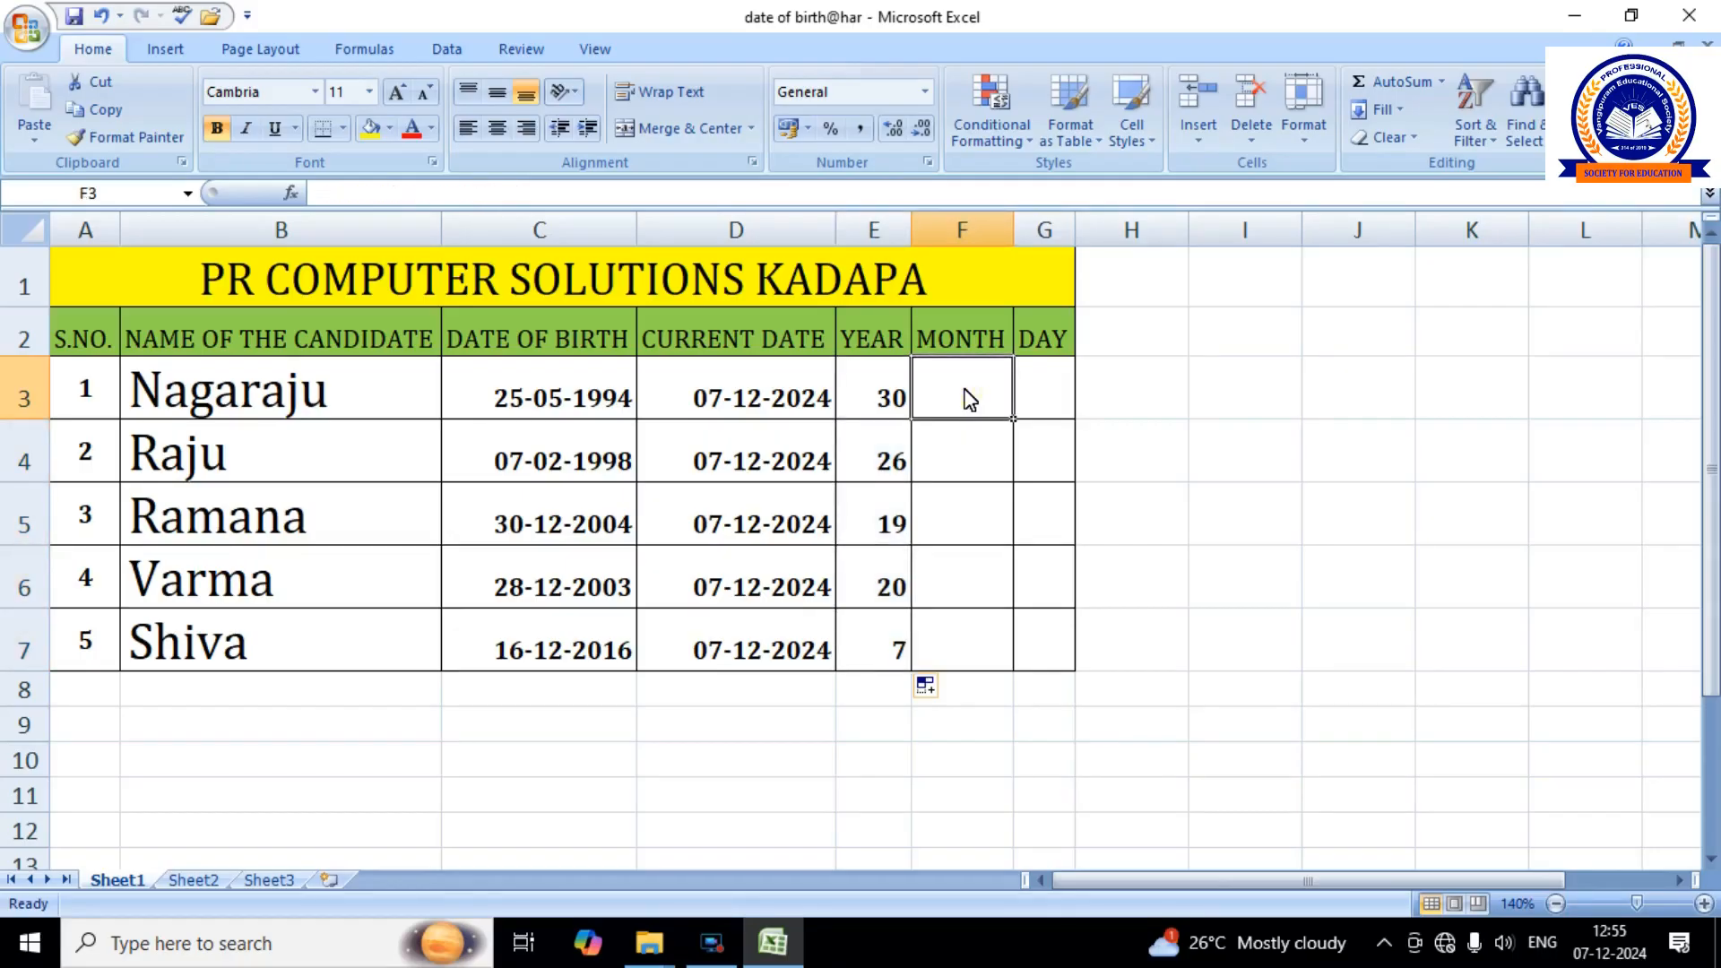
text(=D)
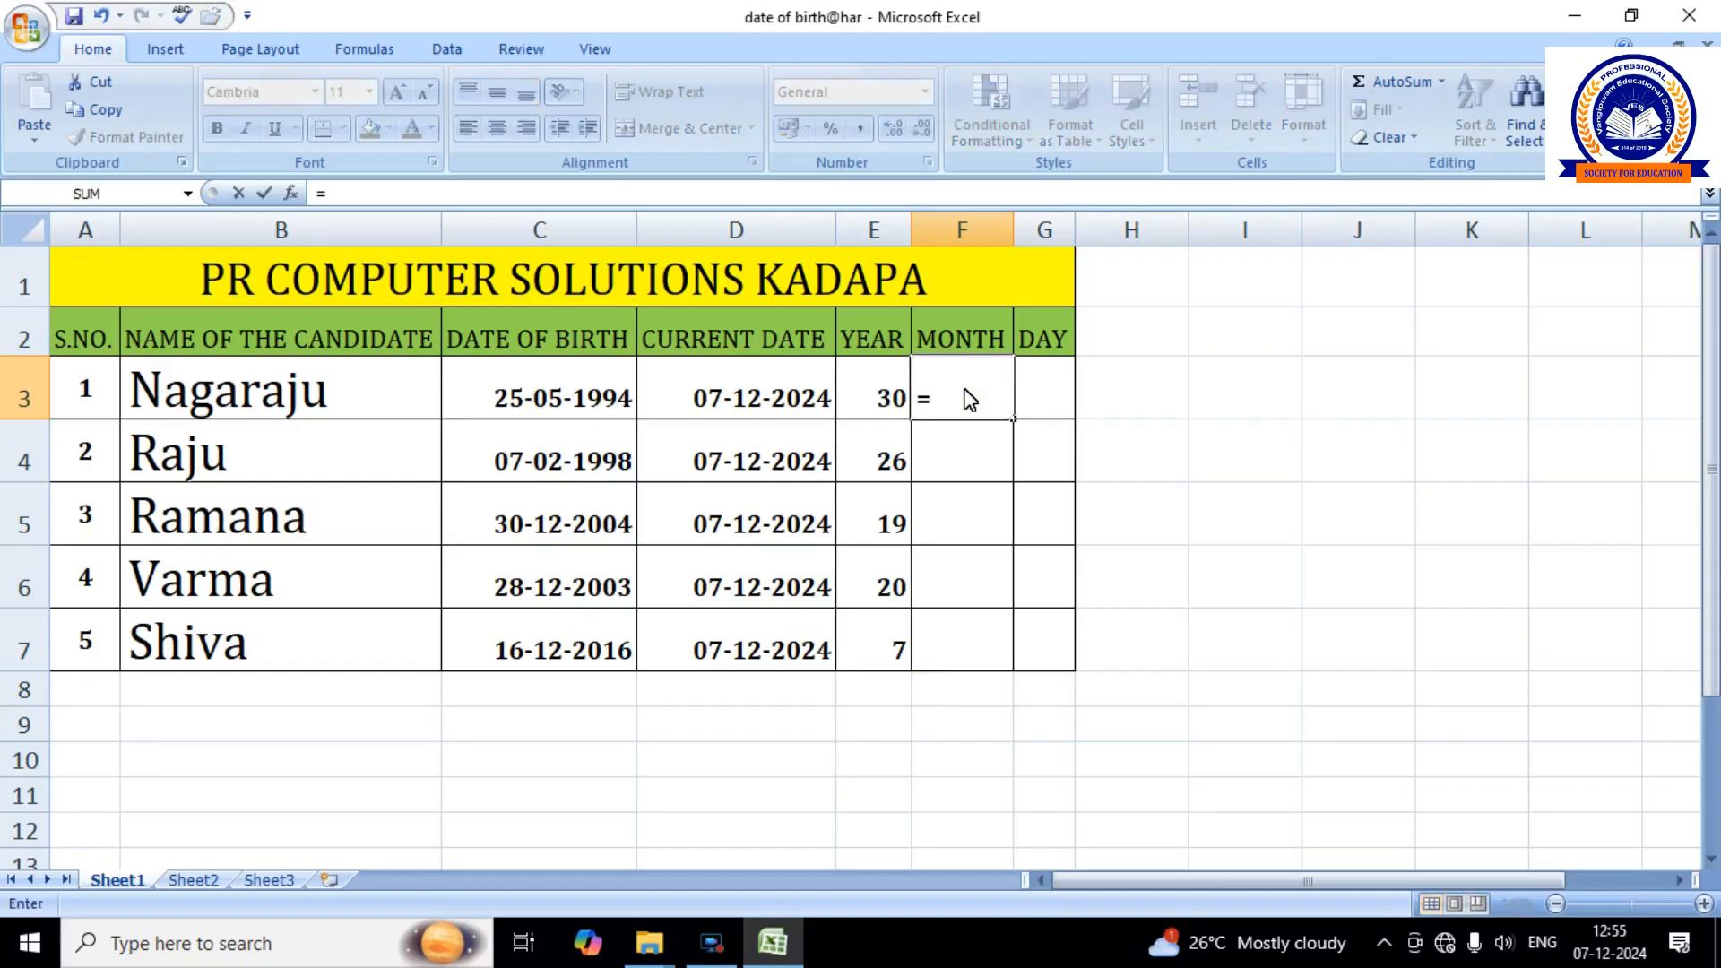
text(EDIF)
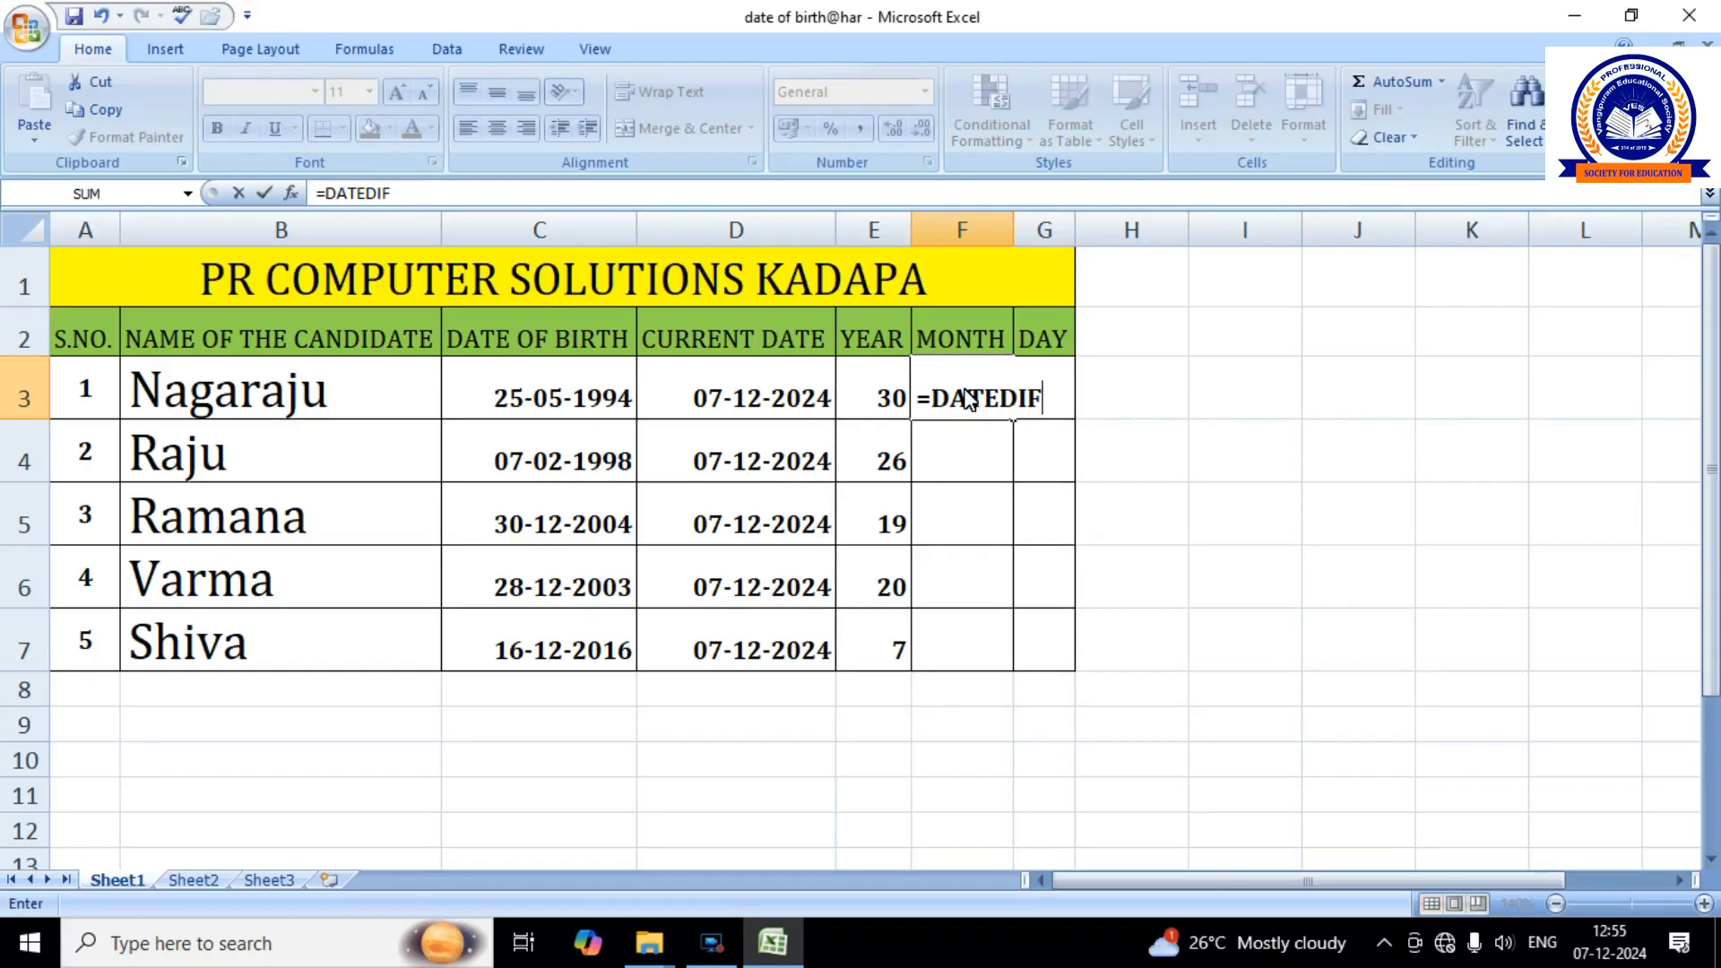
text(()
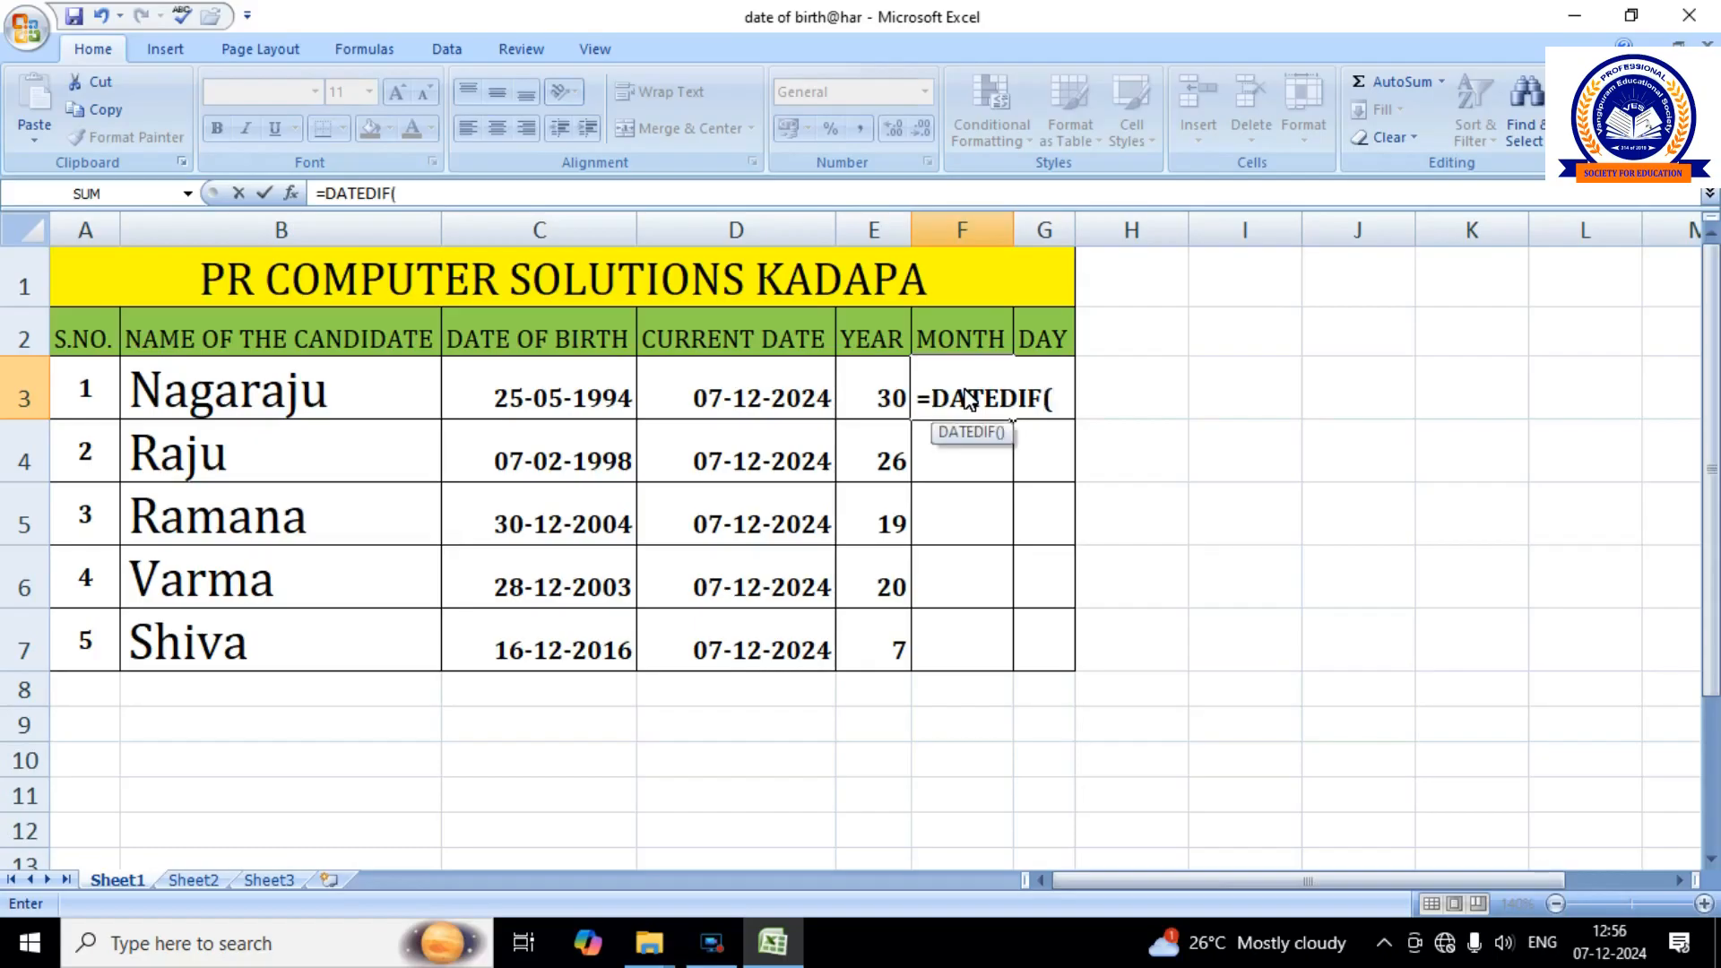
text(C3)
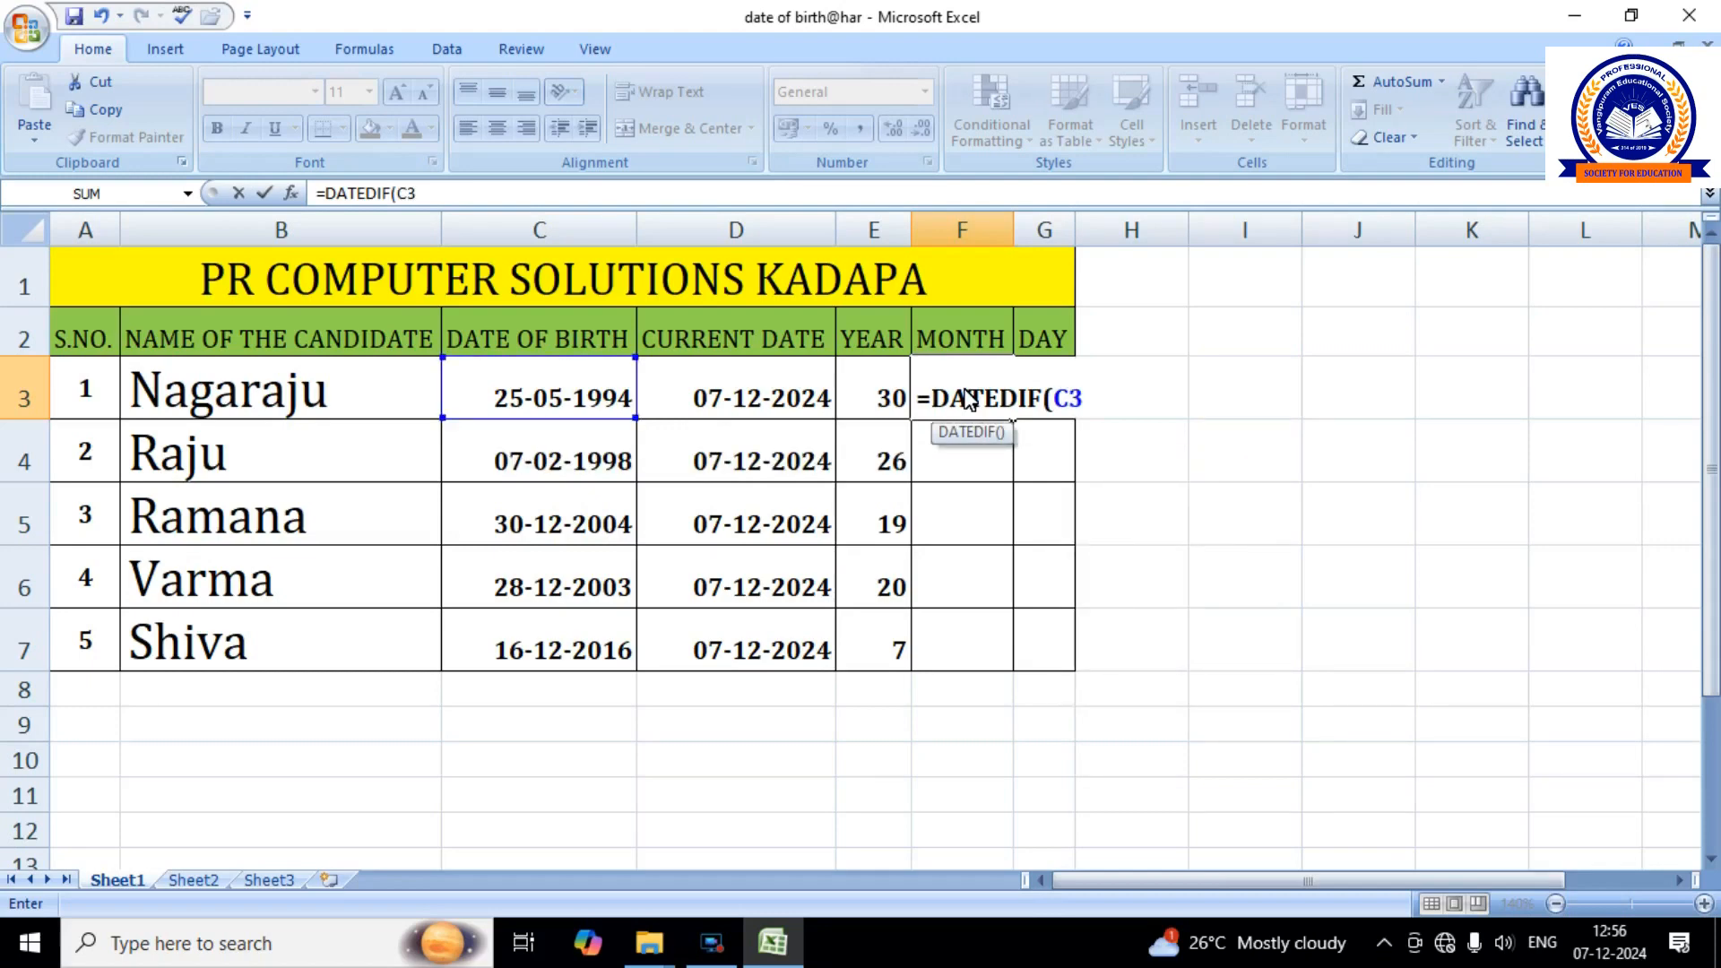
text(,TODAY)
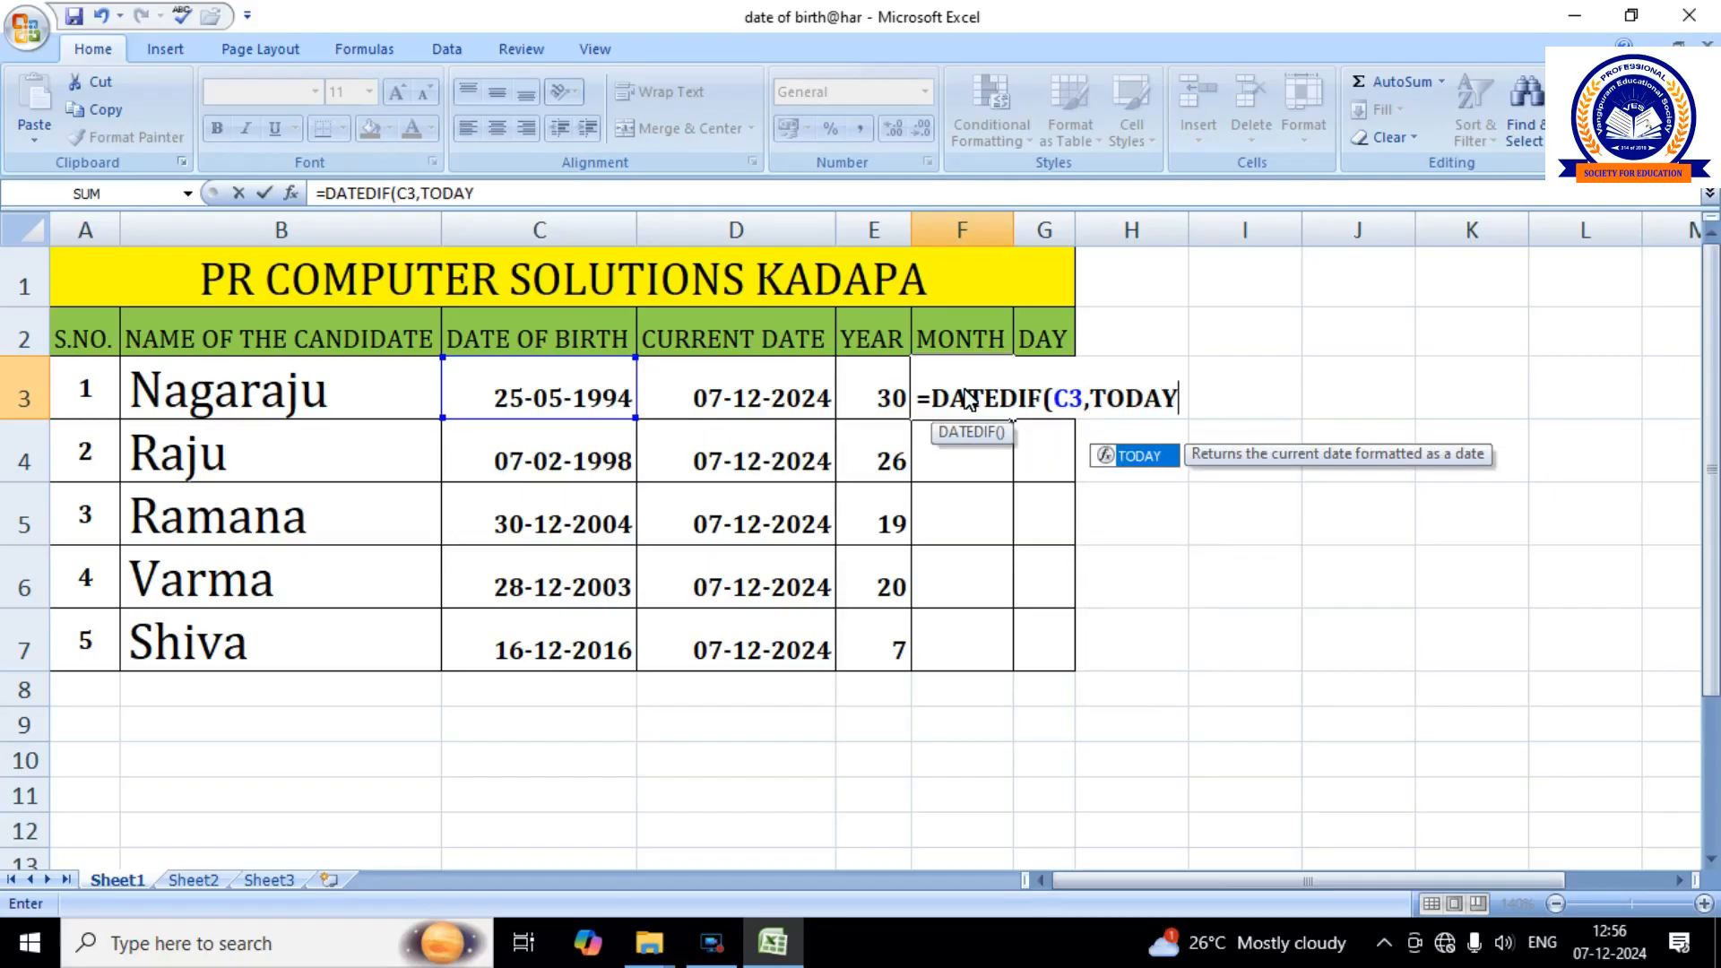
text(())
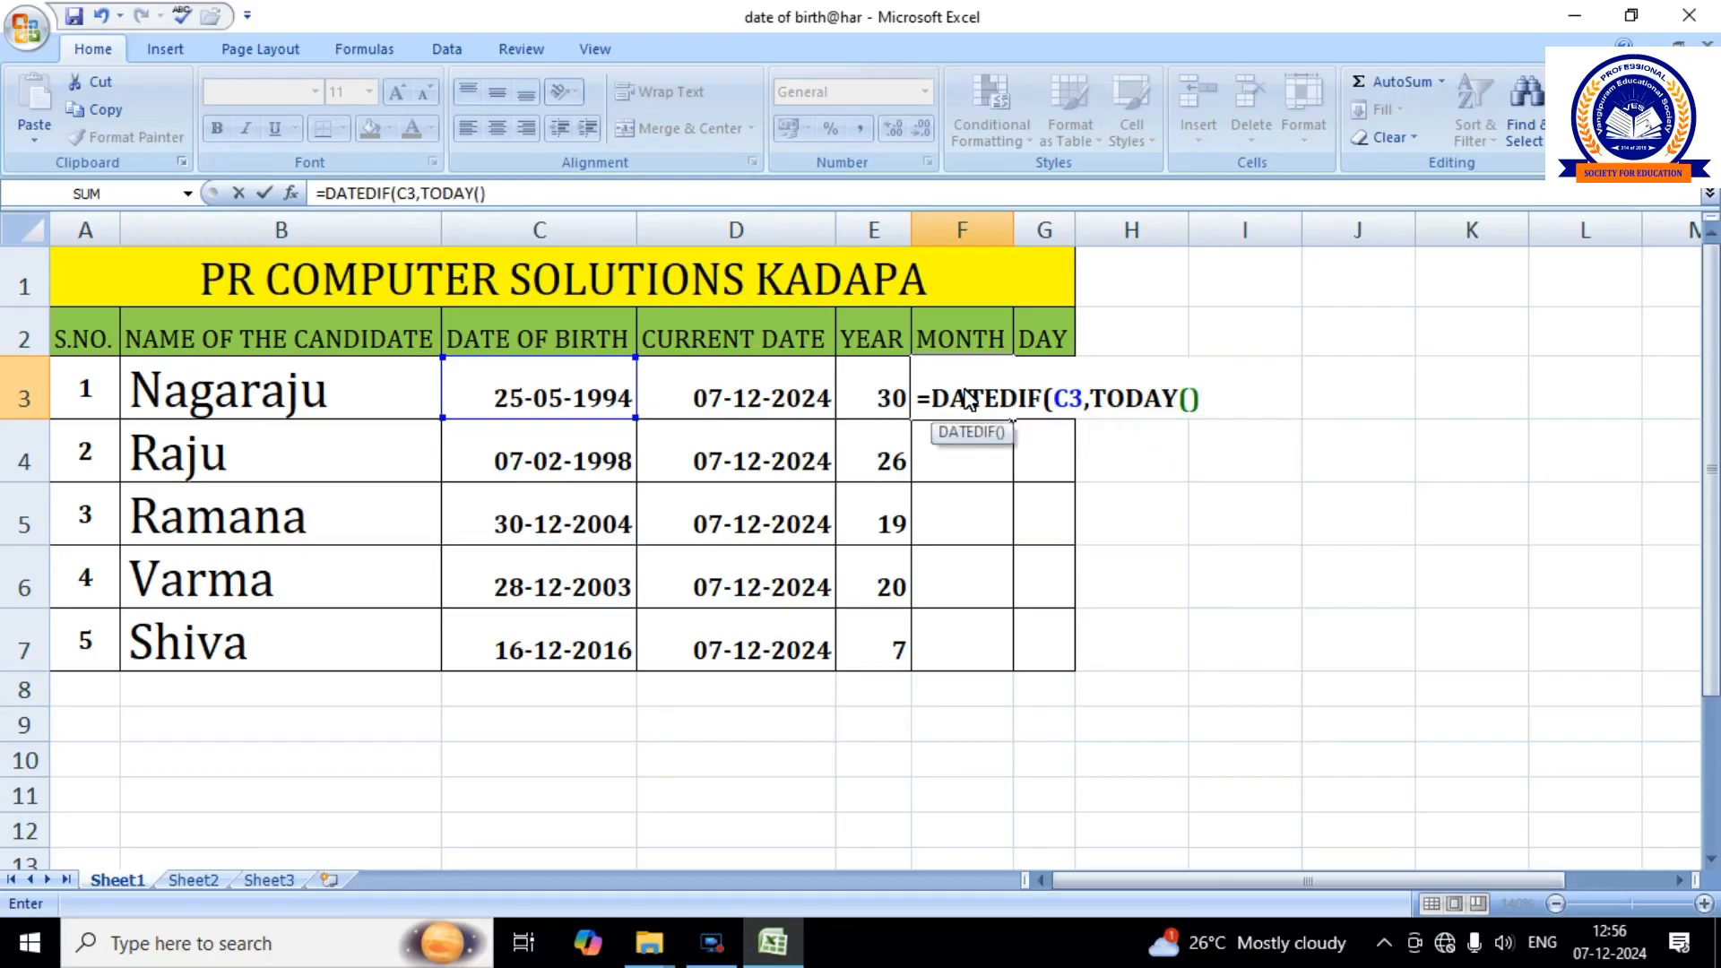
text(,"YM"))
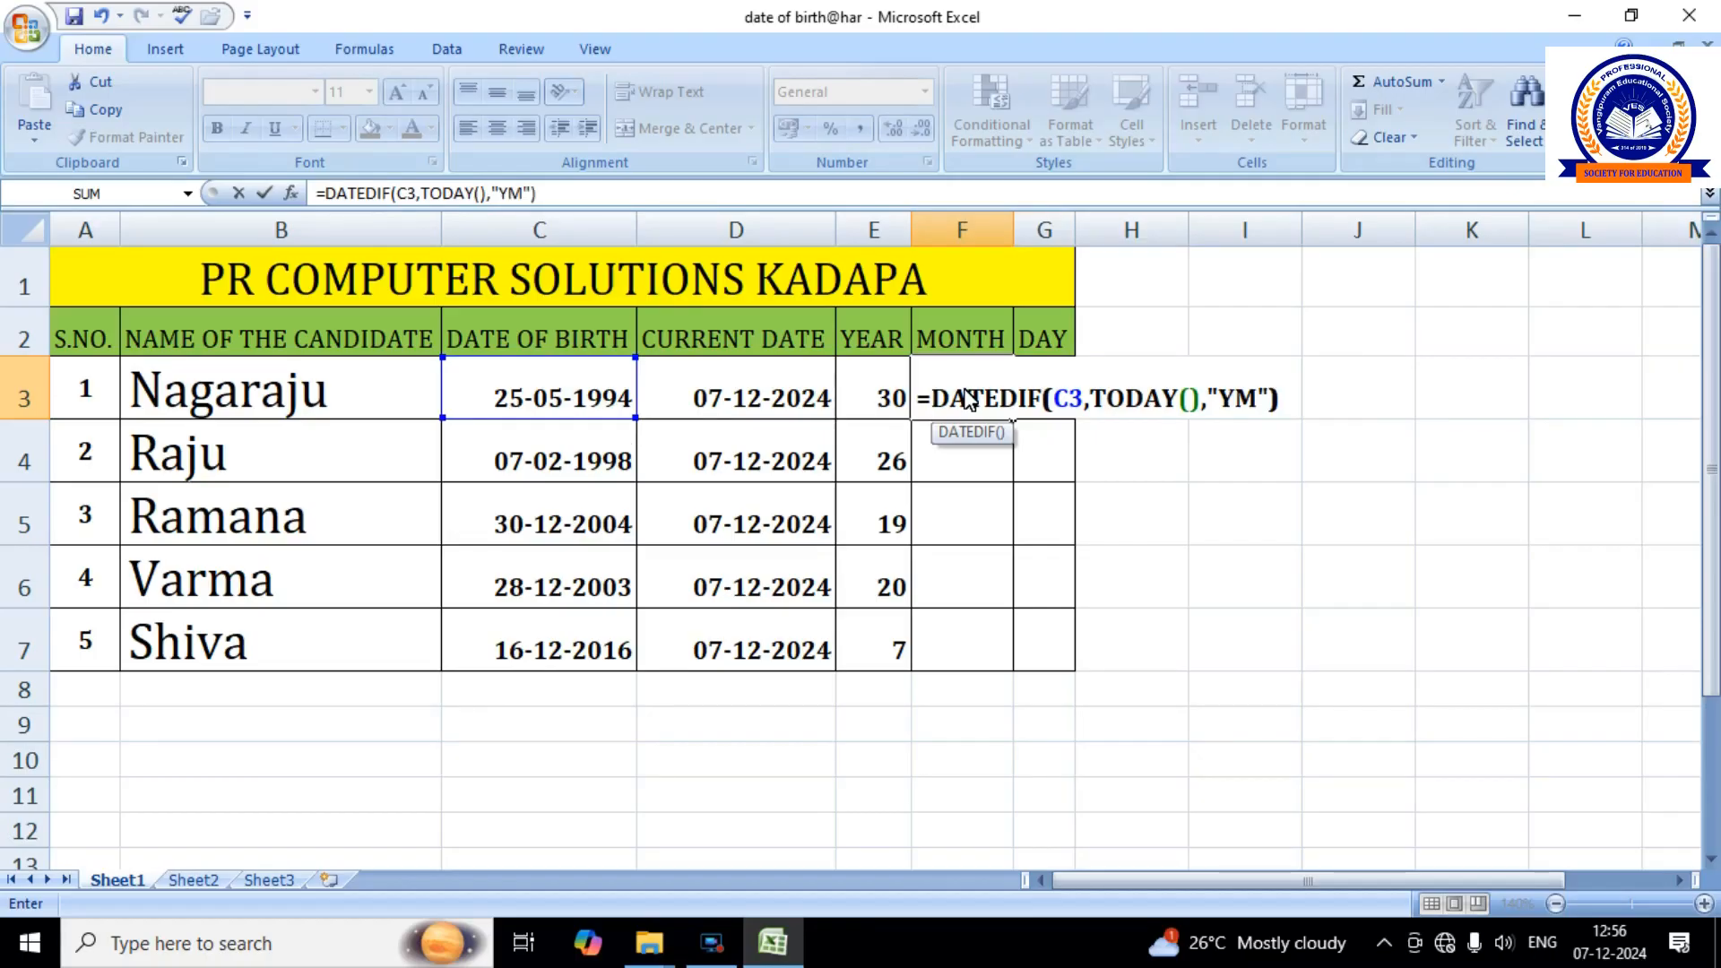
key(Return)
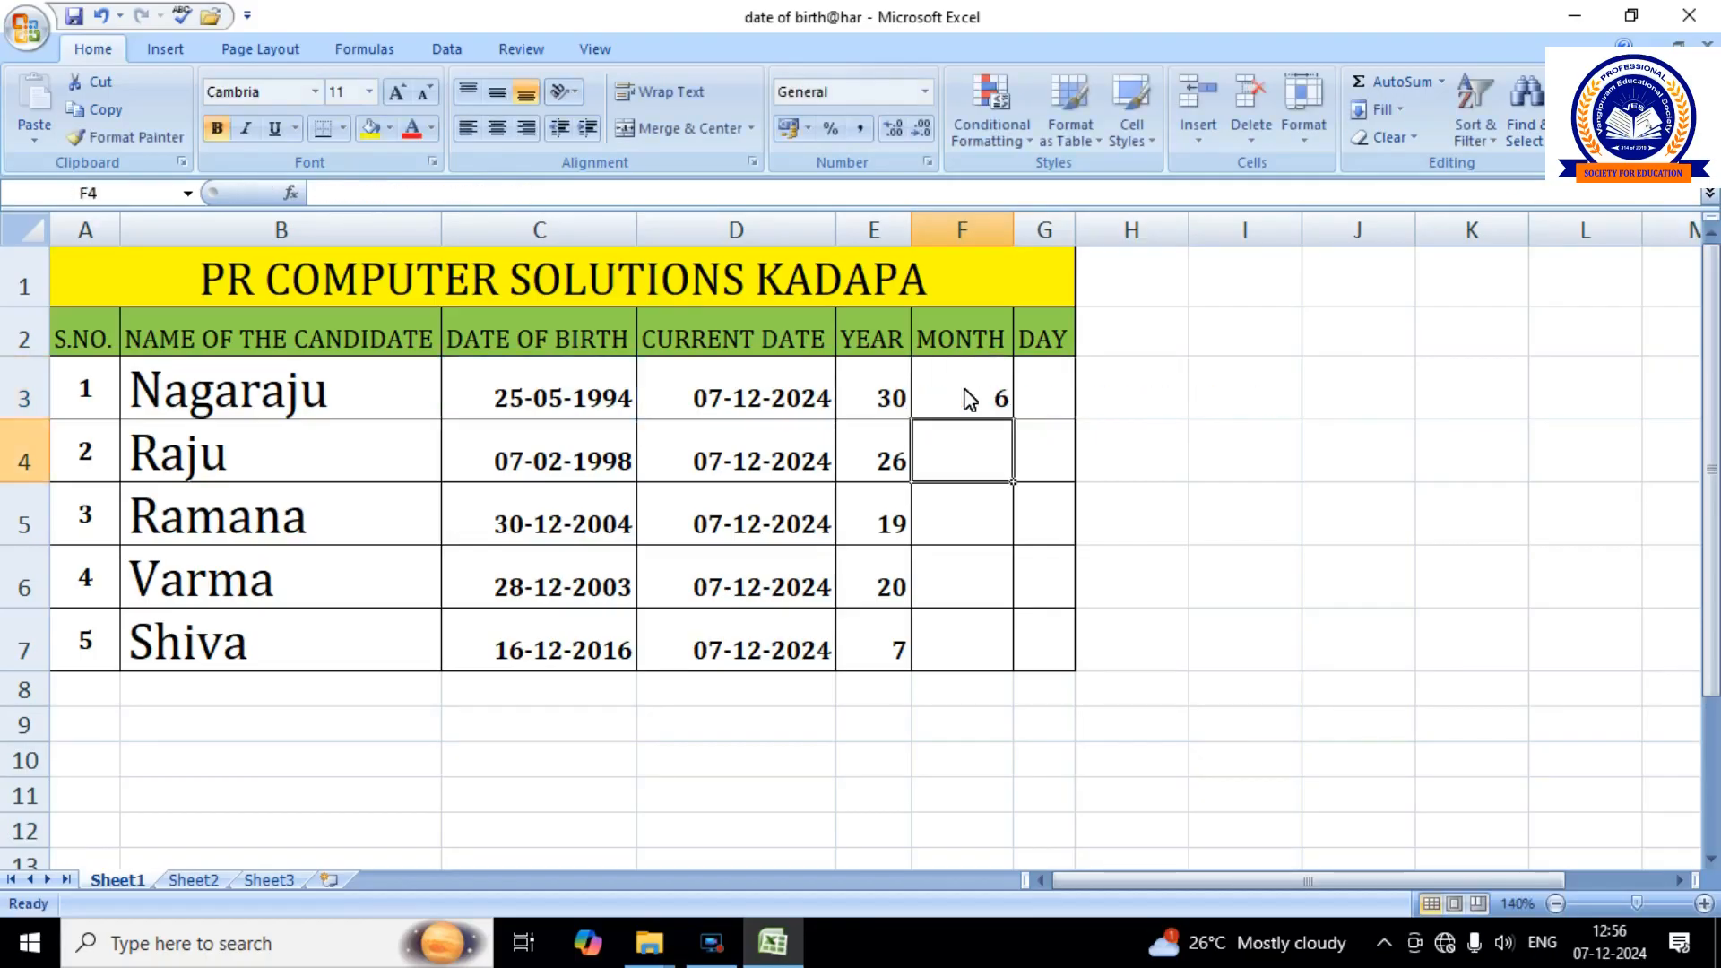
click(975, 395)
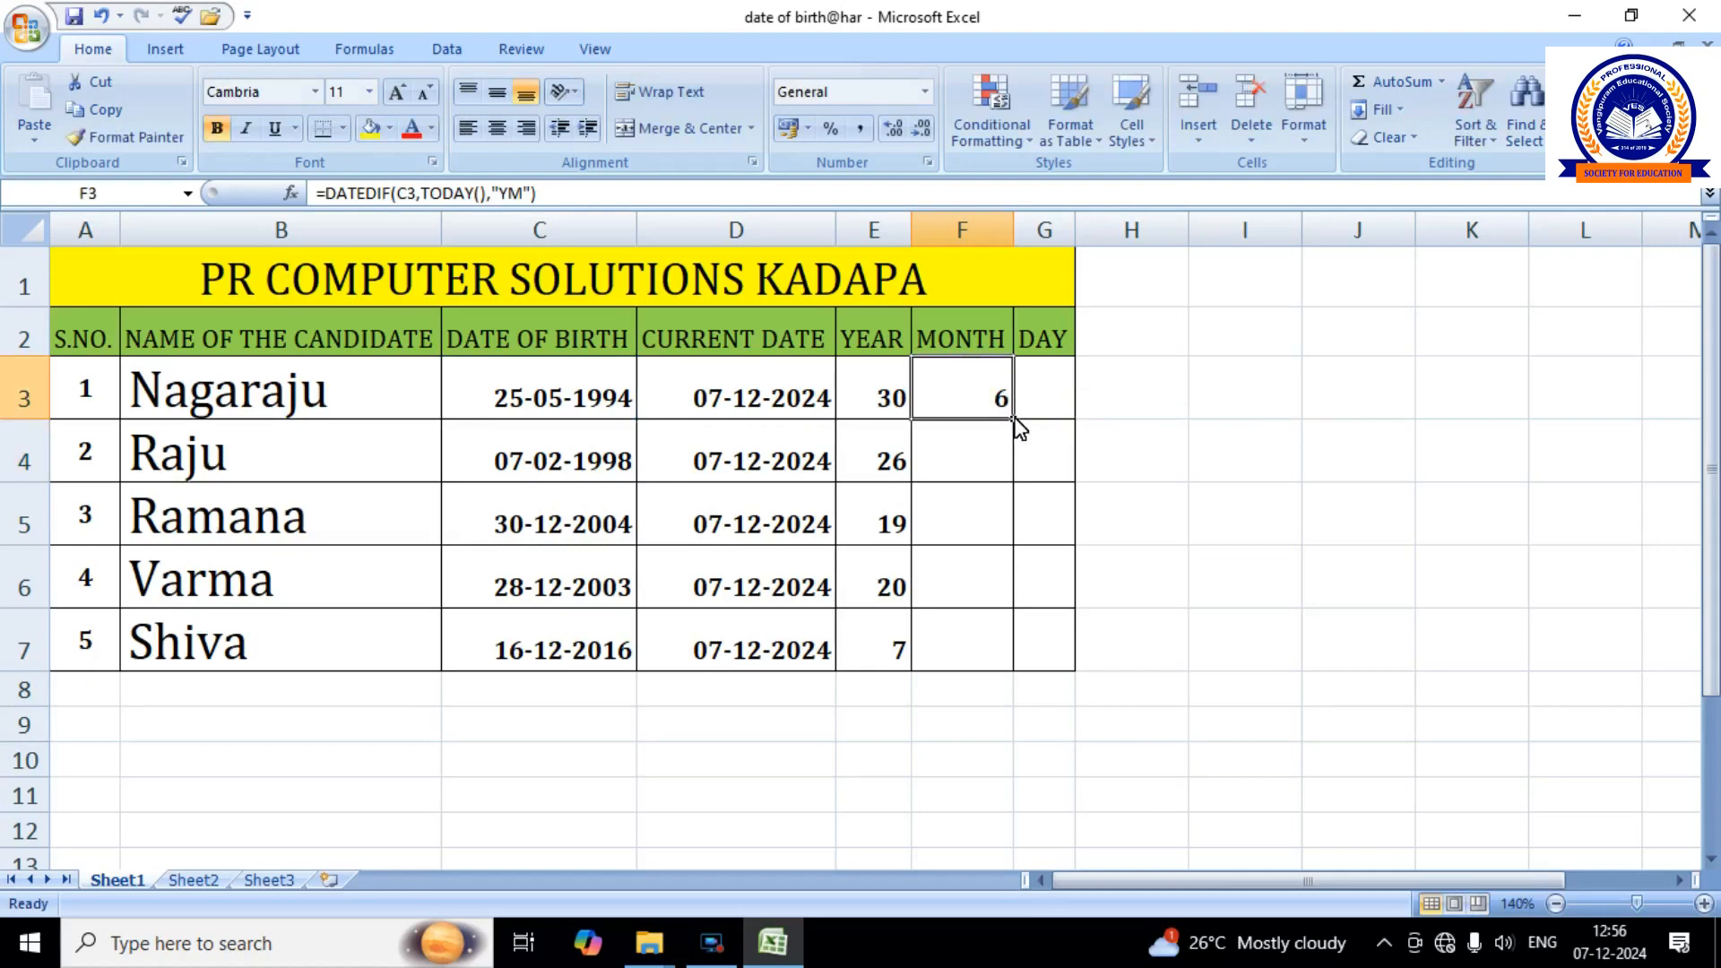
drag(1017, 426, 1018, 659)
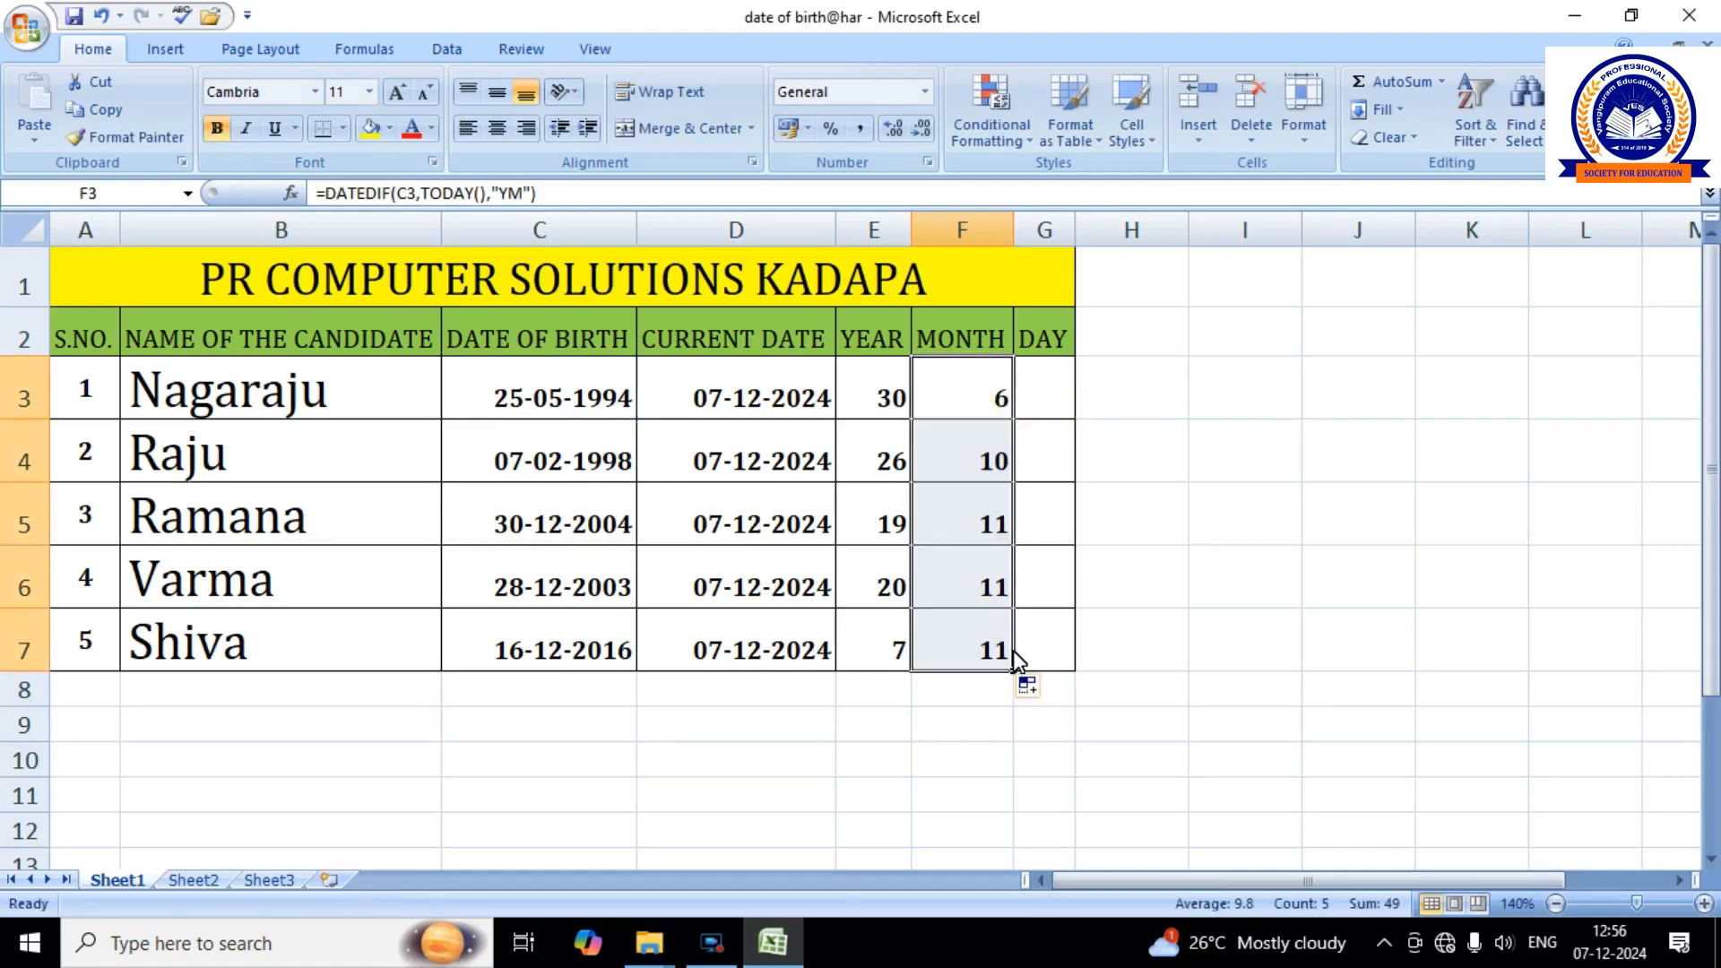
Enter =DATEDIF(C3,TODAY(),"MD") in G3 for the days of age and fill it down to G7.
click(1061, 400)
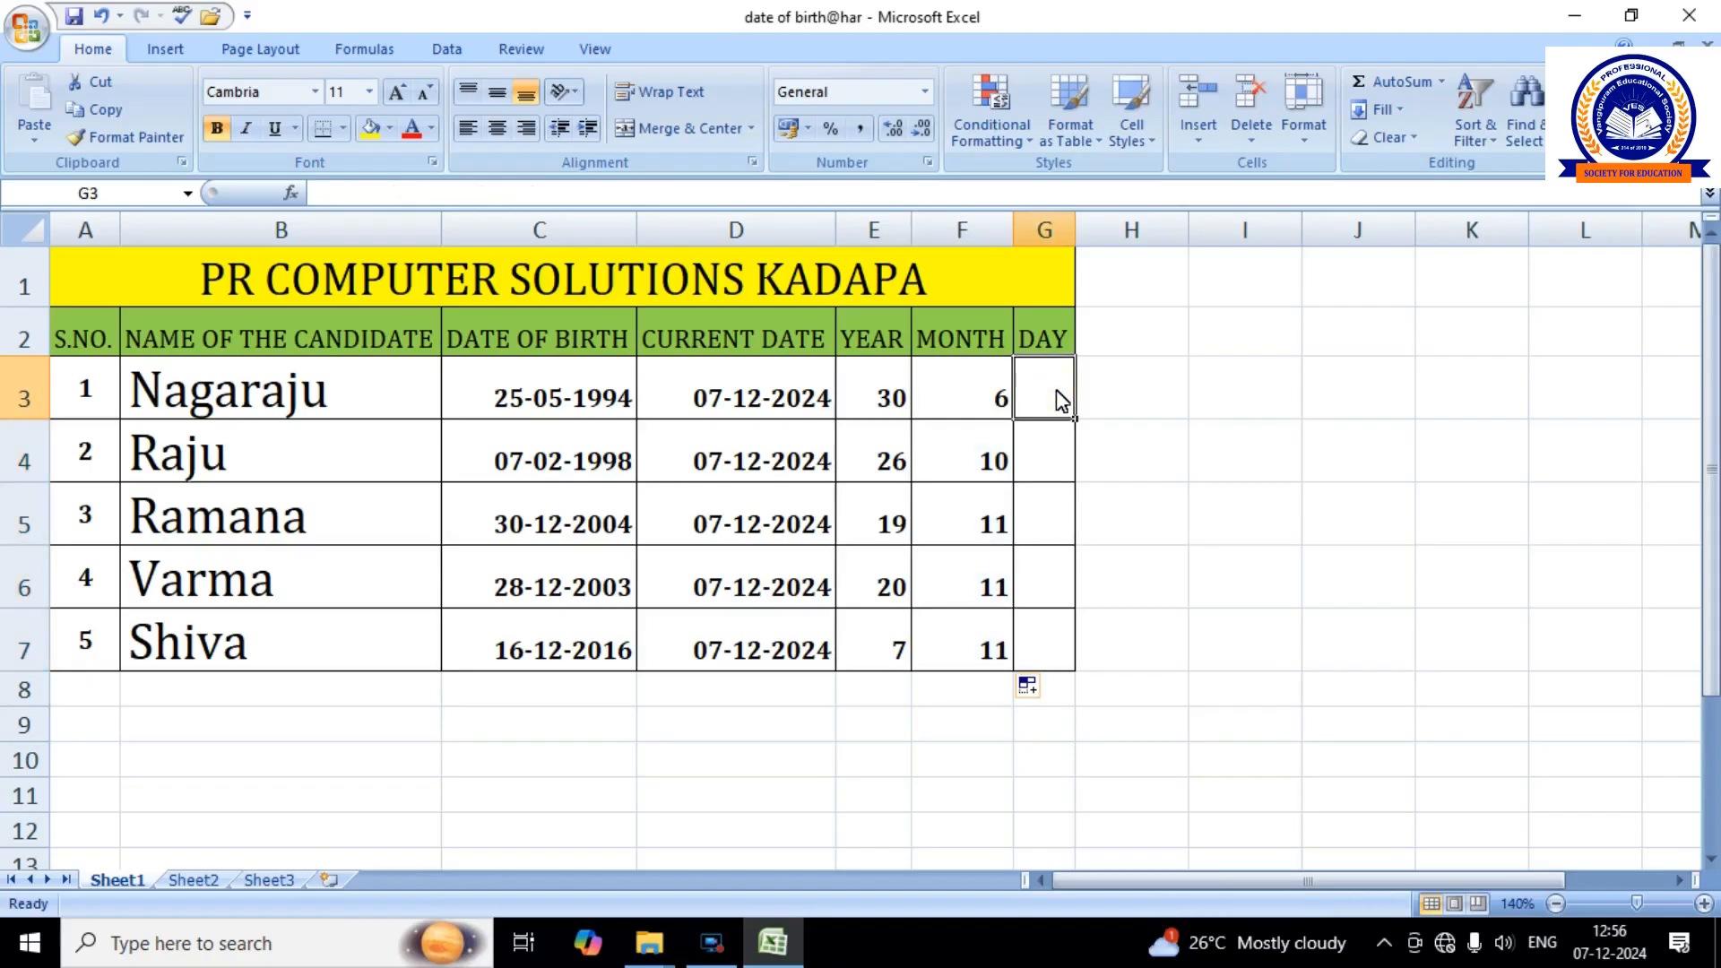
text(=)
key(Escape)
text(=)
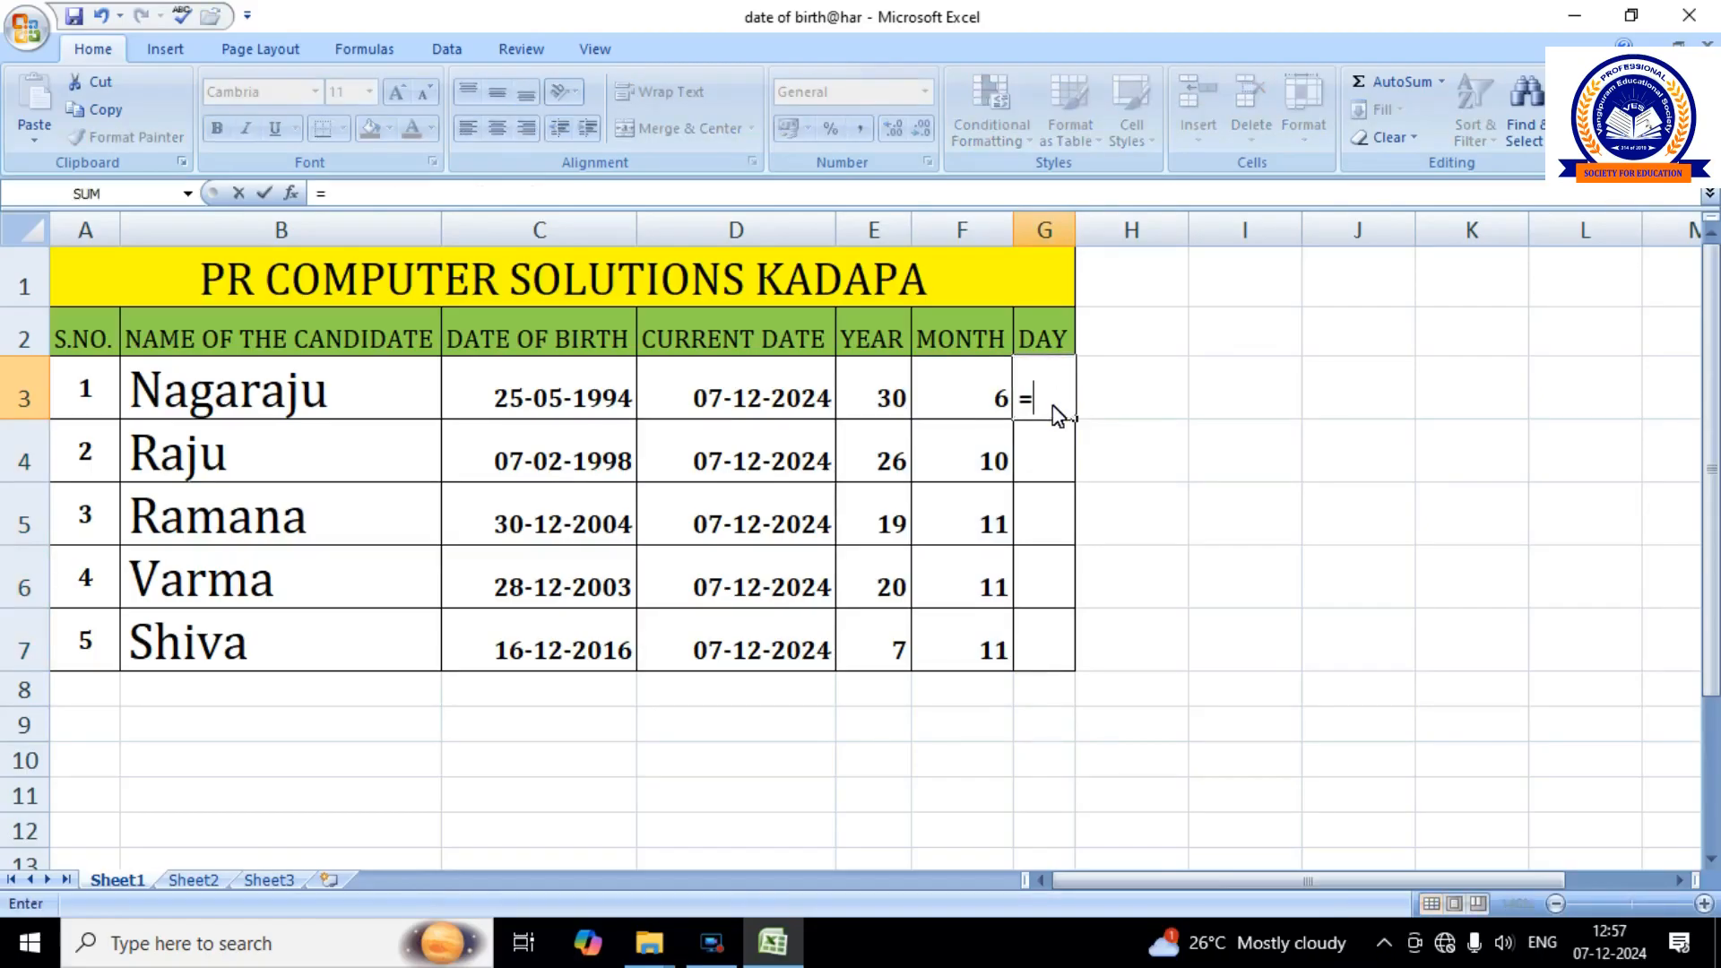
text(DATED)
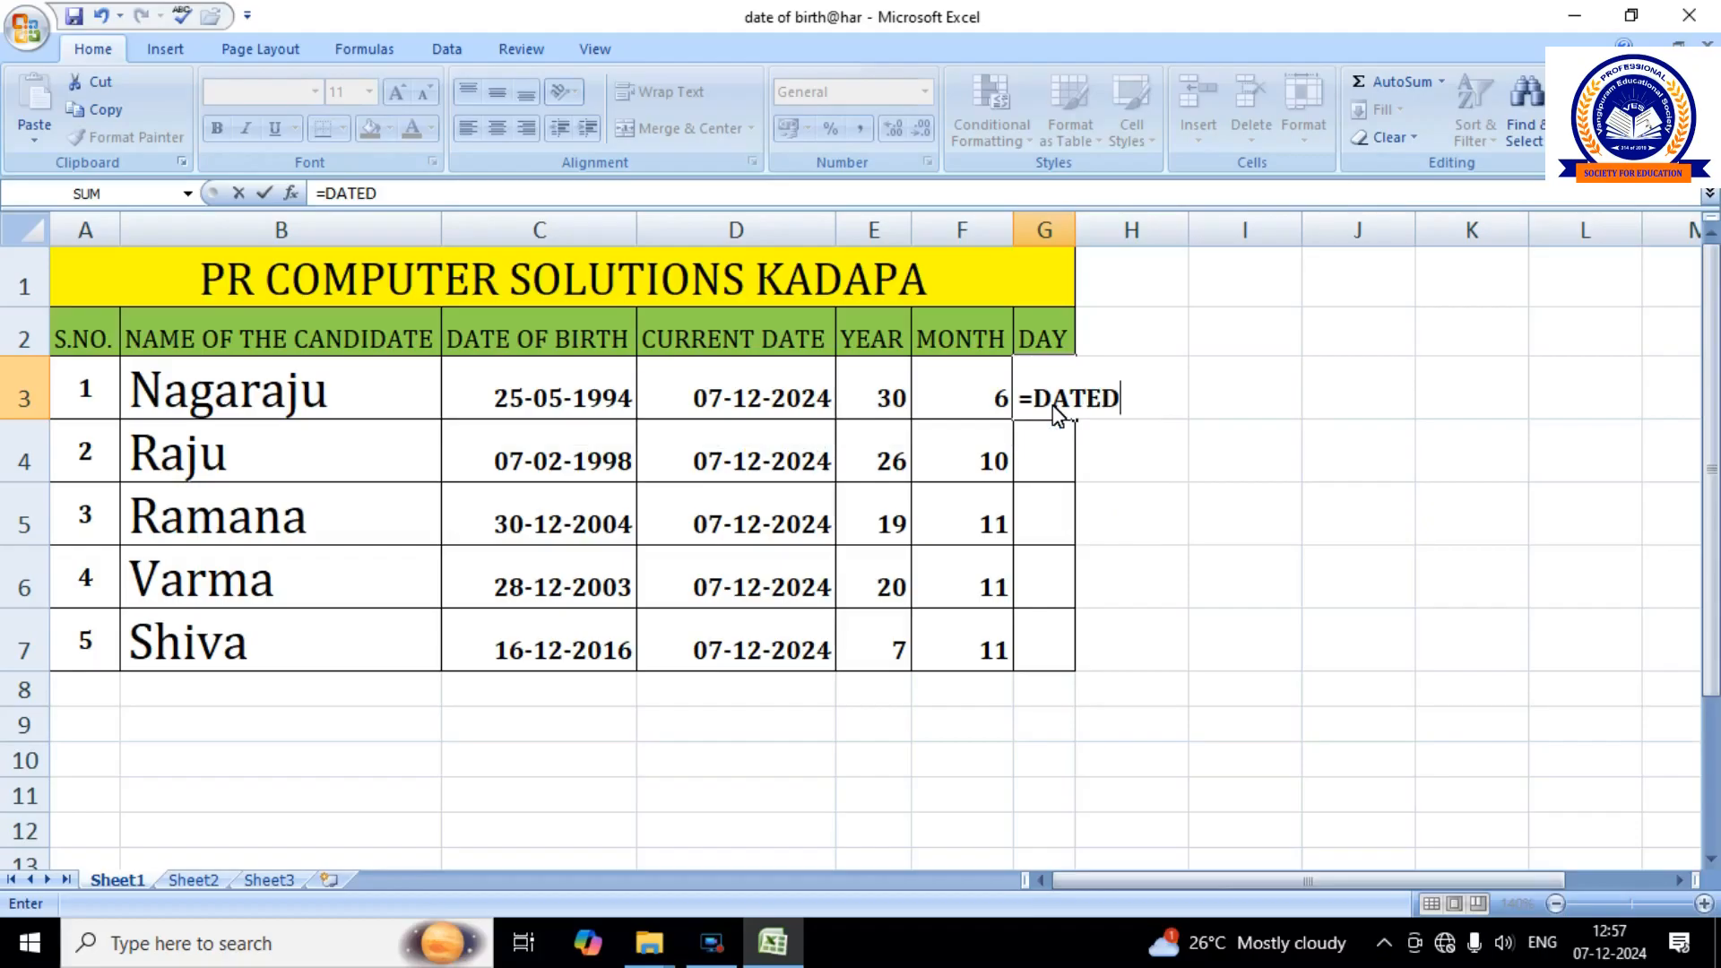
text(IF()
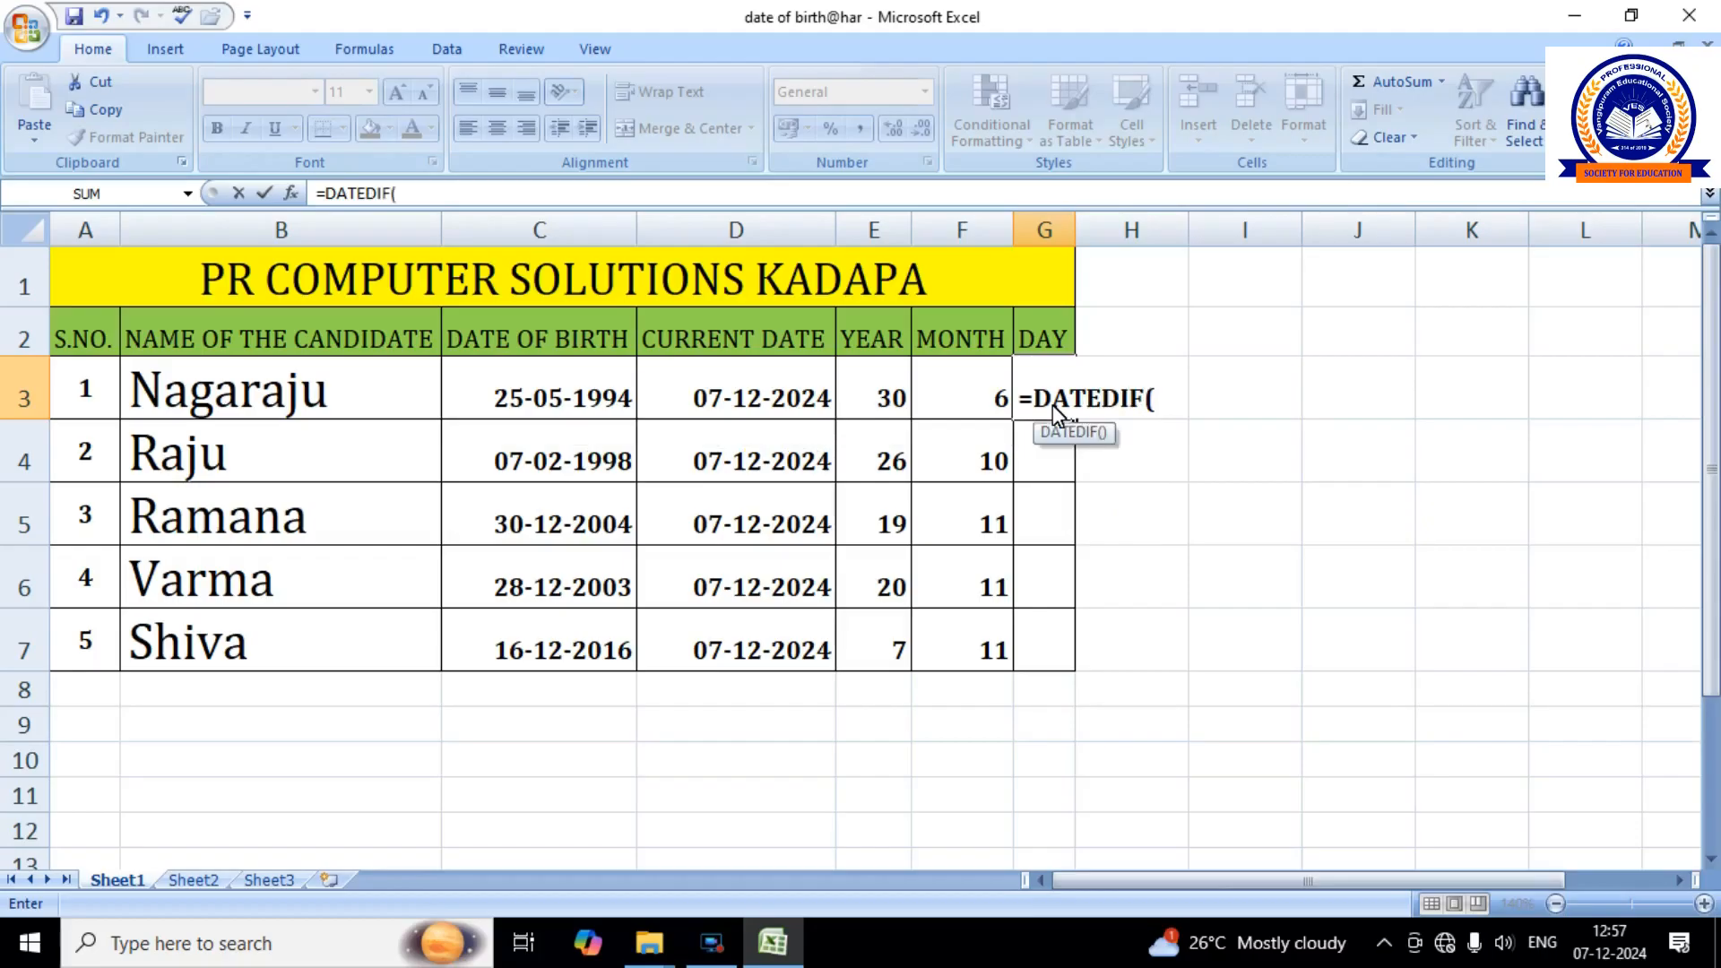
text(C3,T)
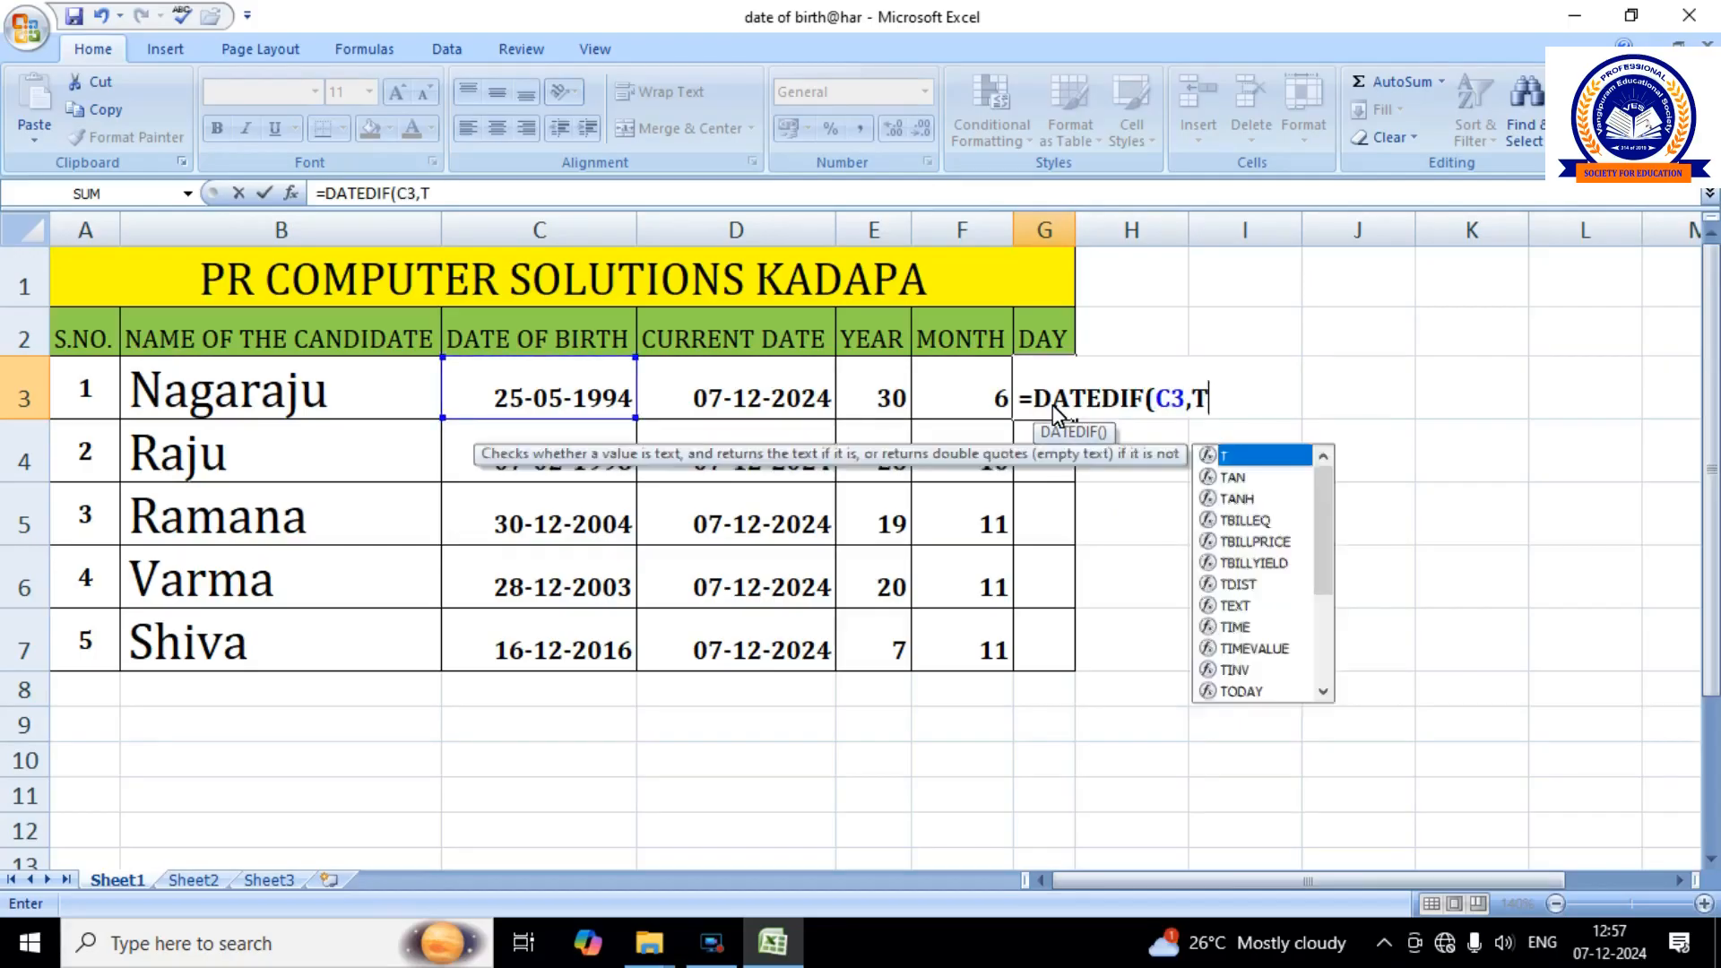
text(ODAY)
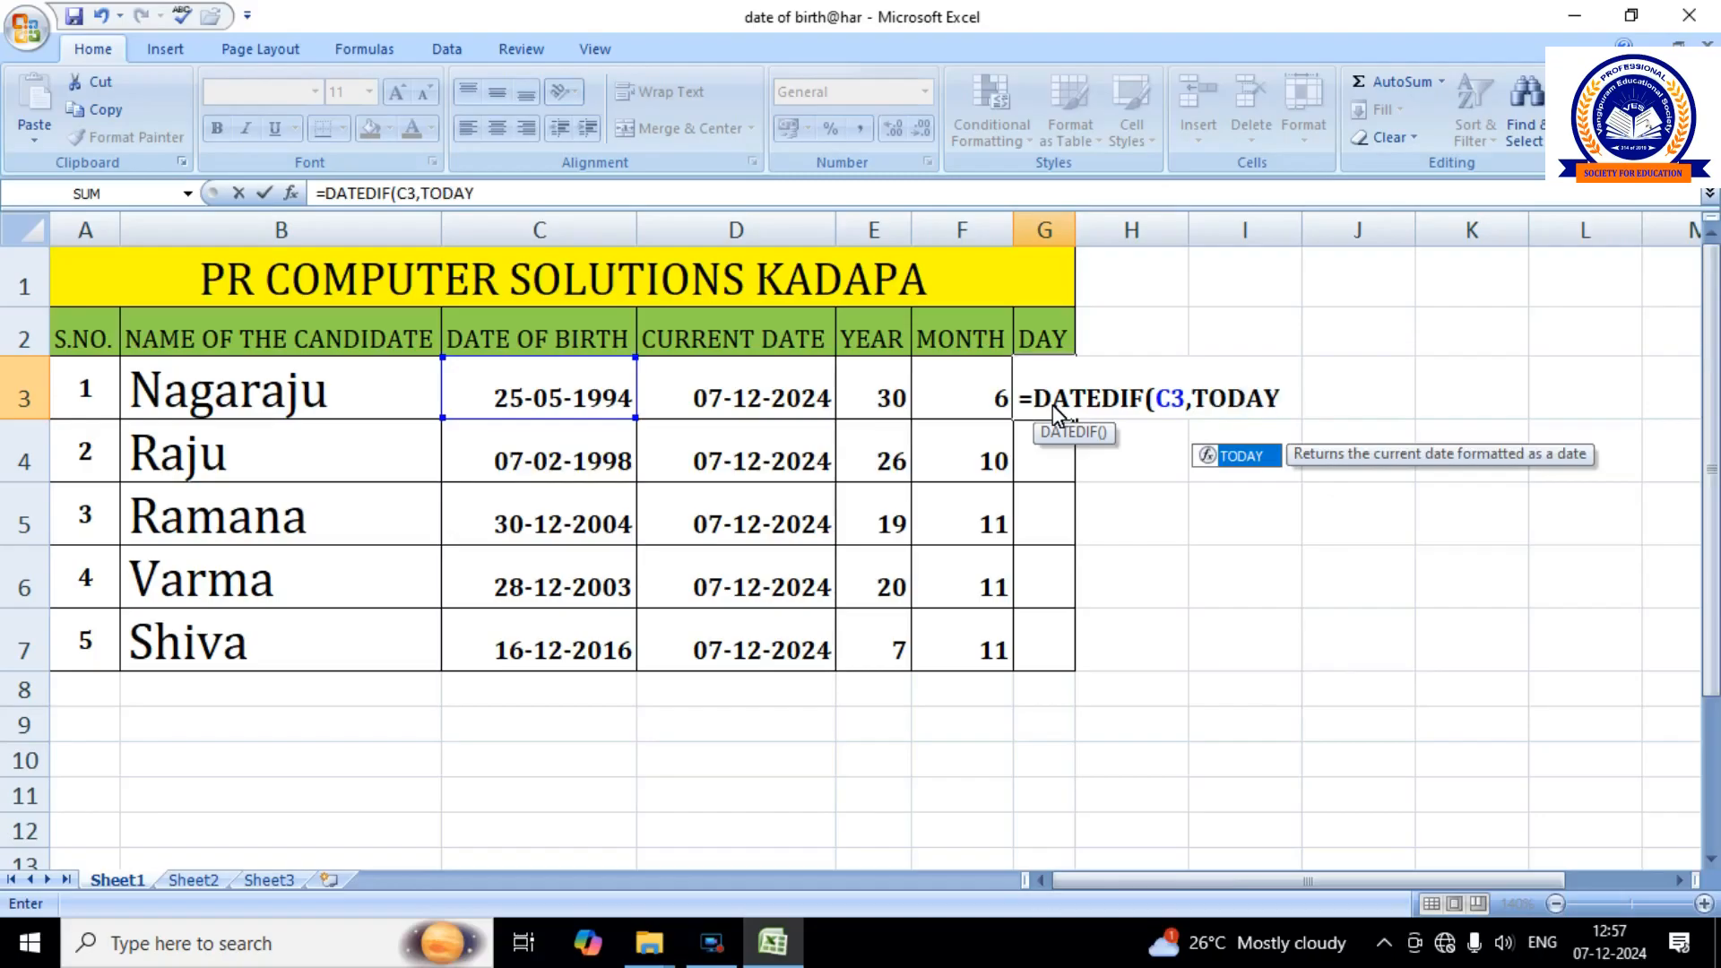
text(())
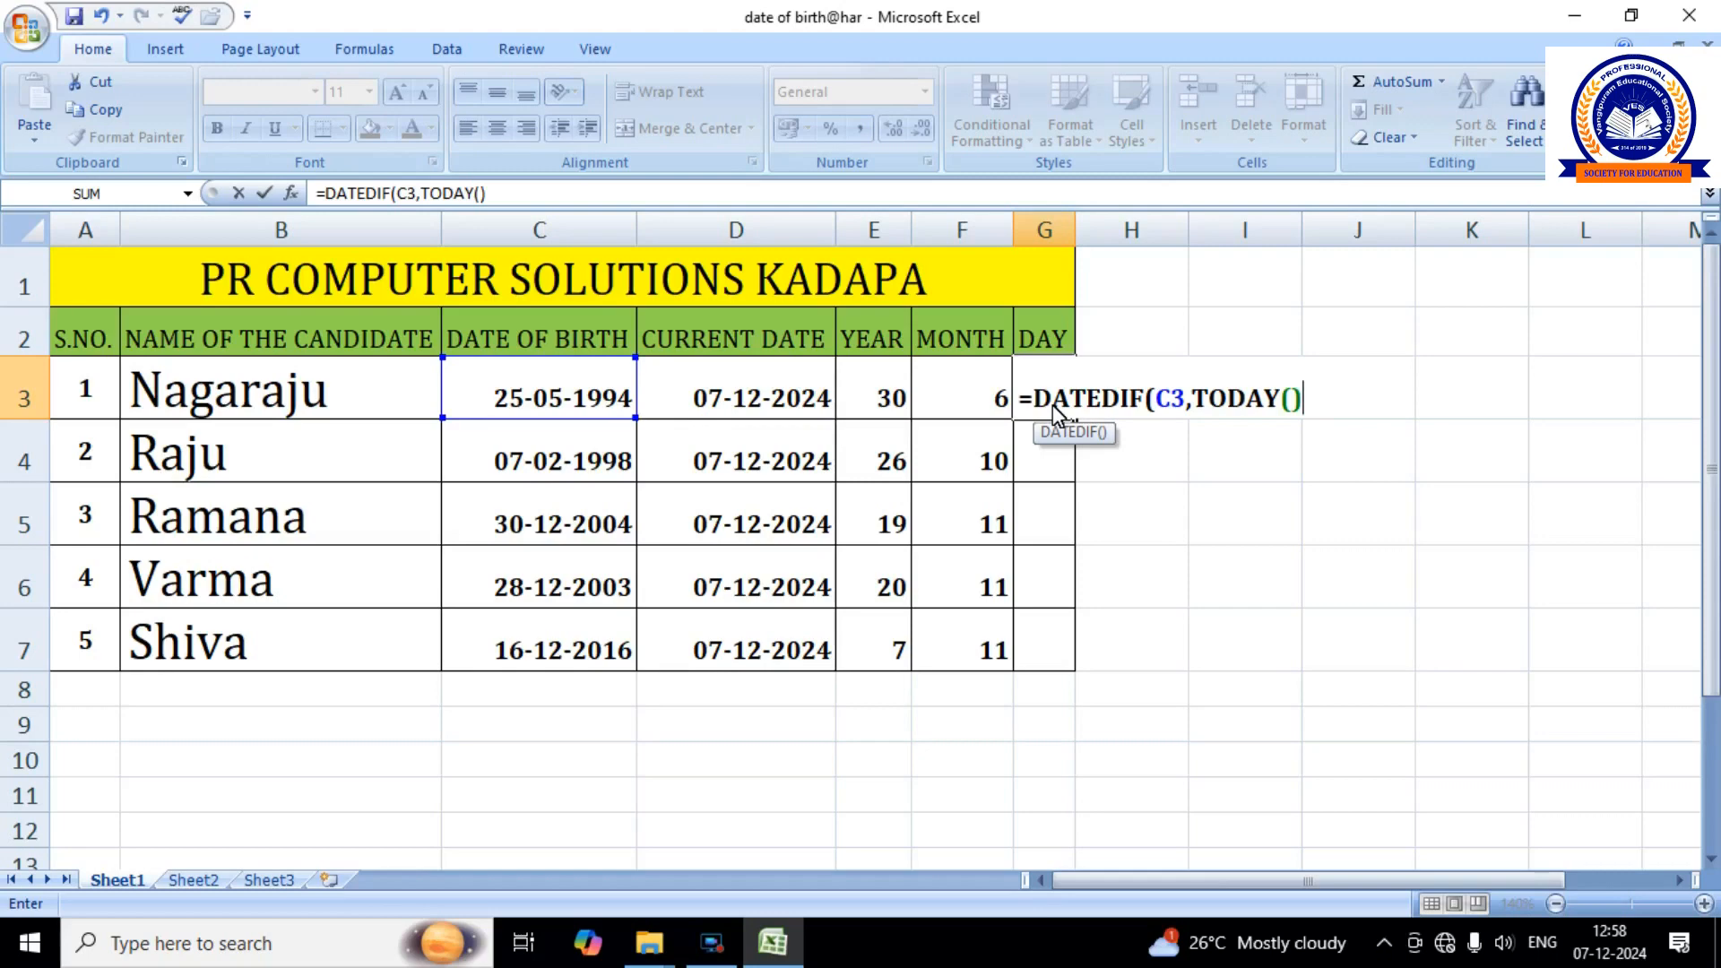
text(,"MD"))
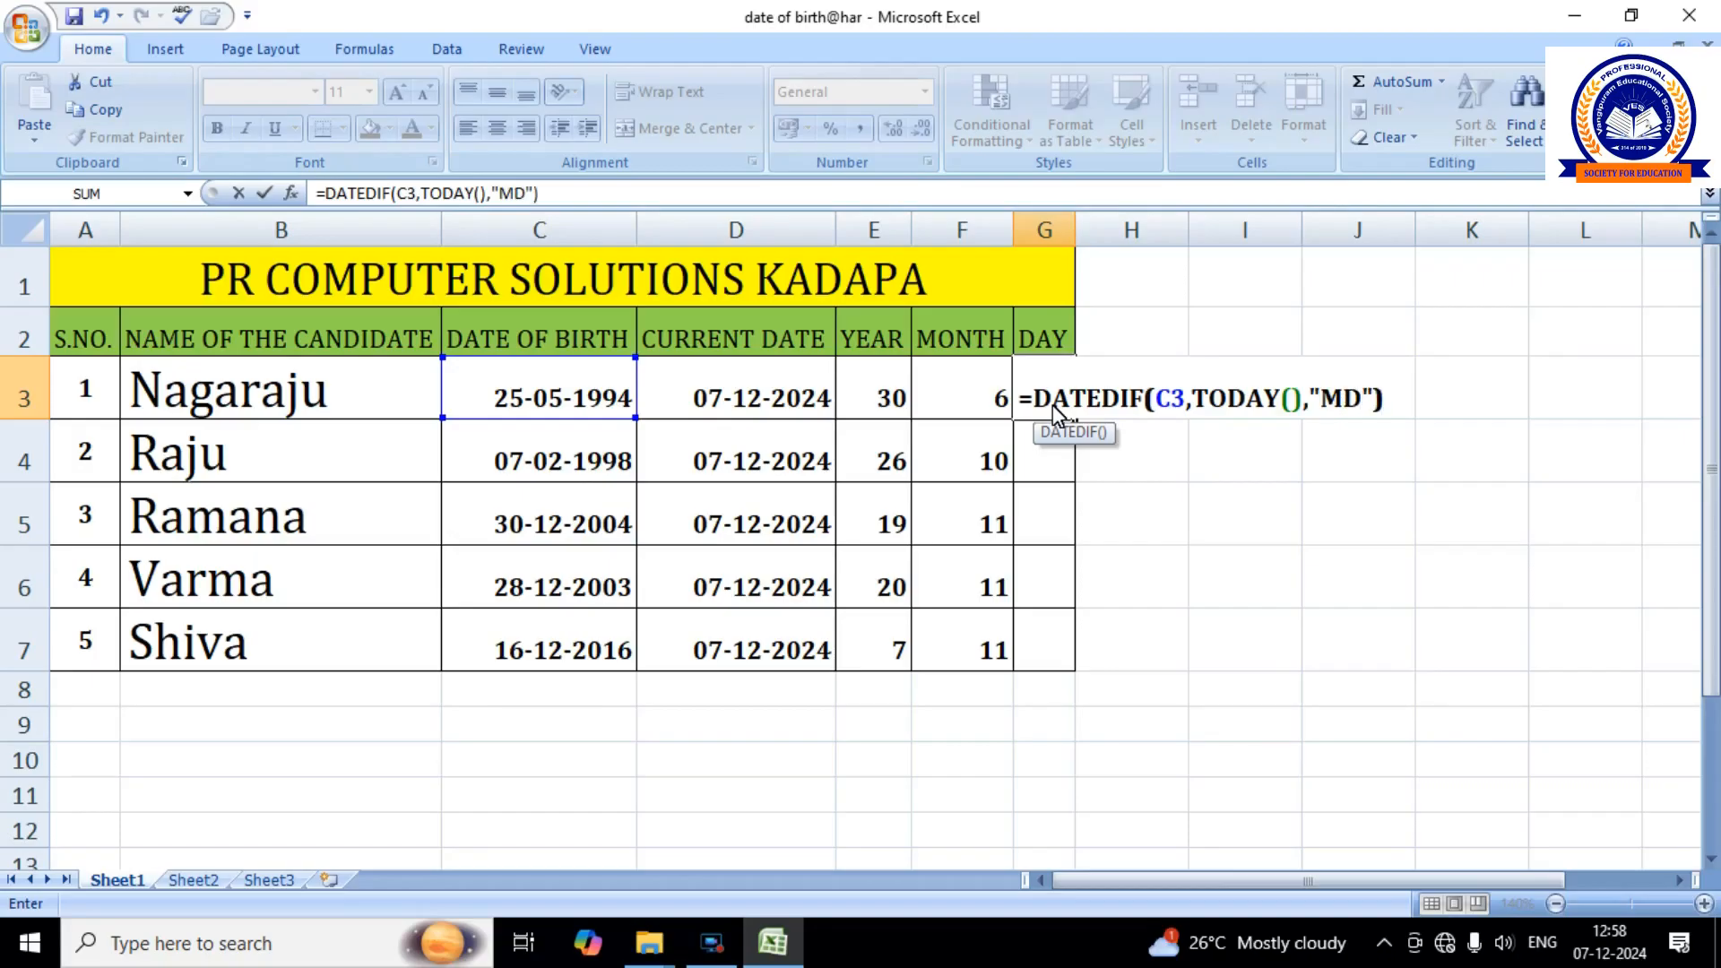
key(Return)
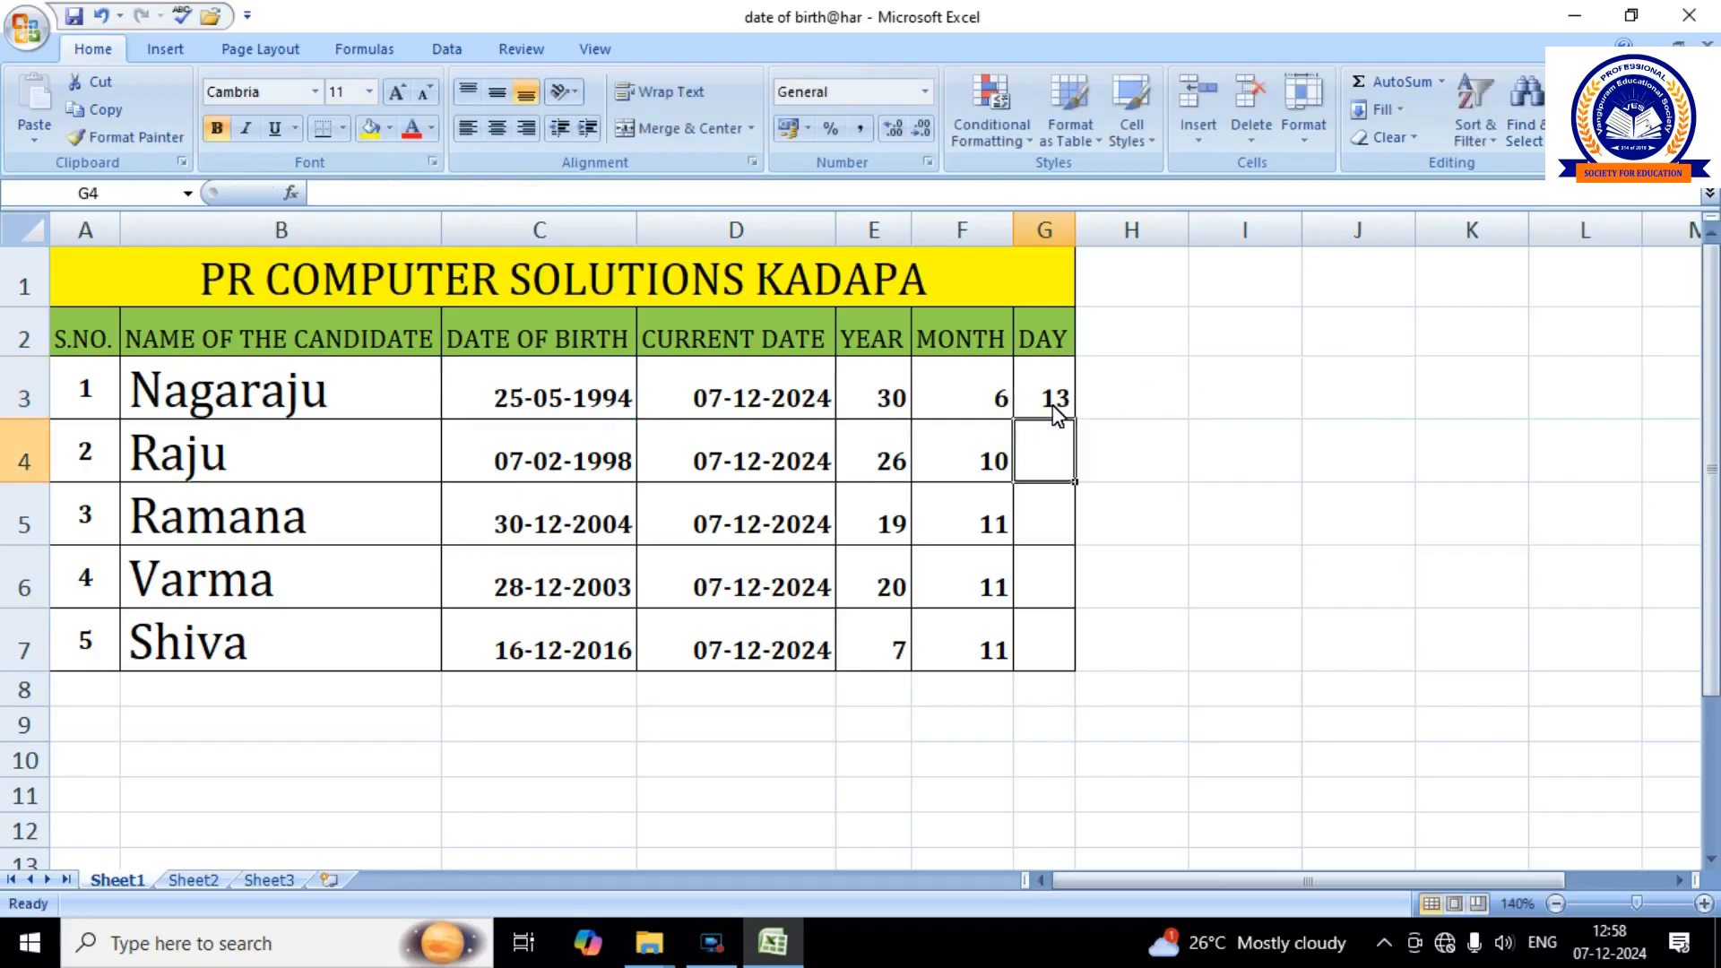
click(1055, 412)
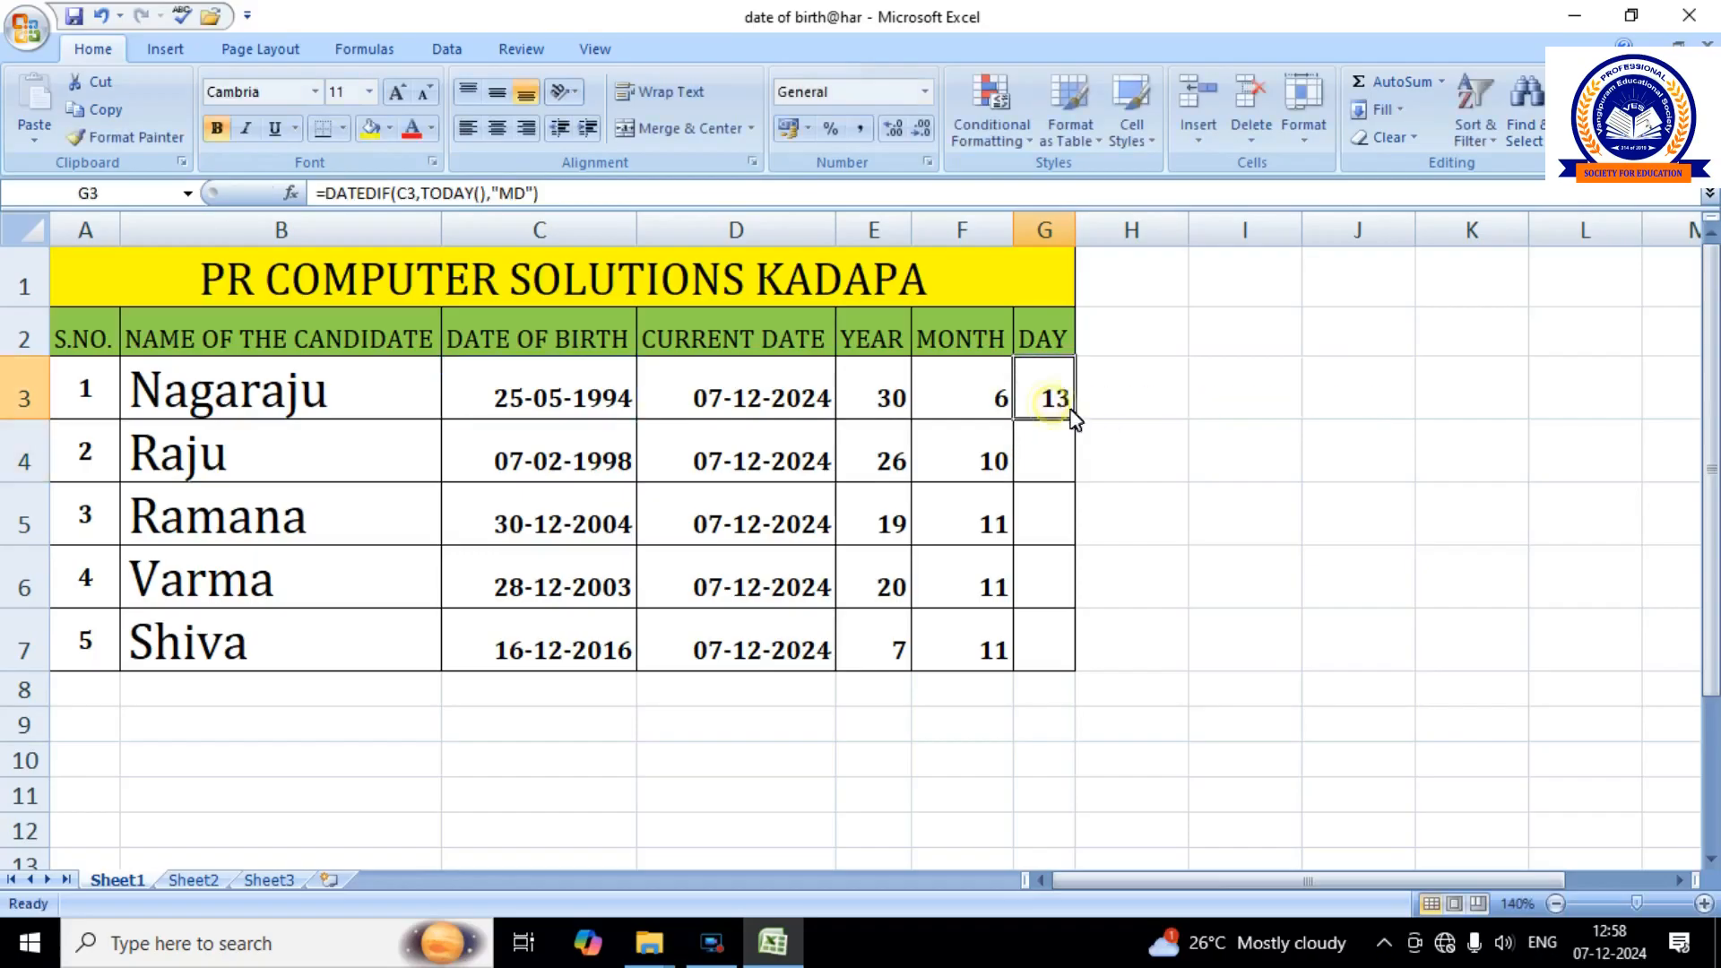
drag(1076, 418, 1068, 668)
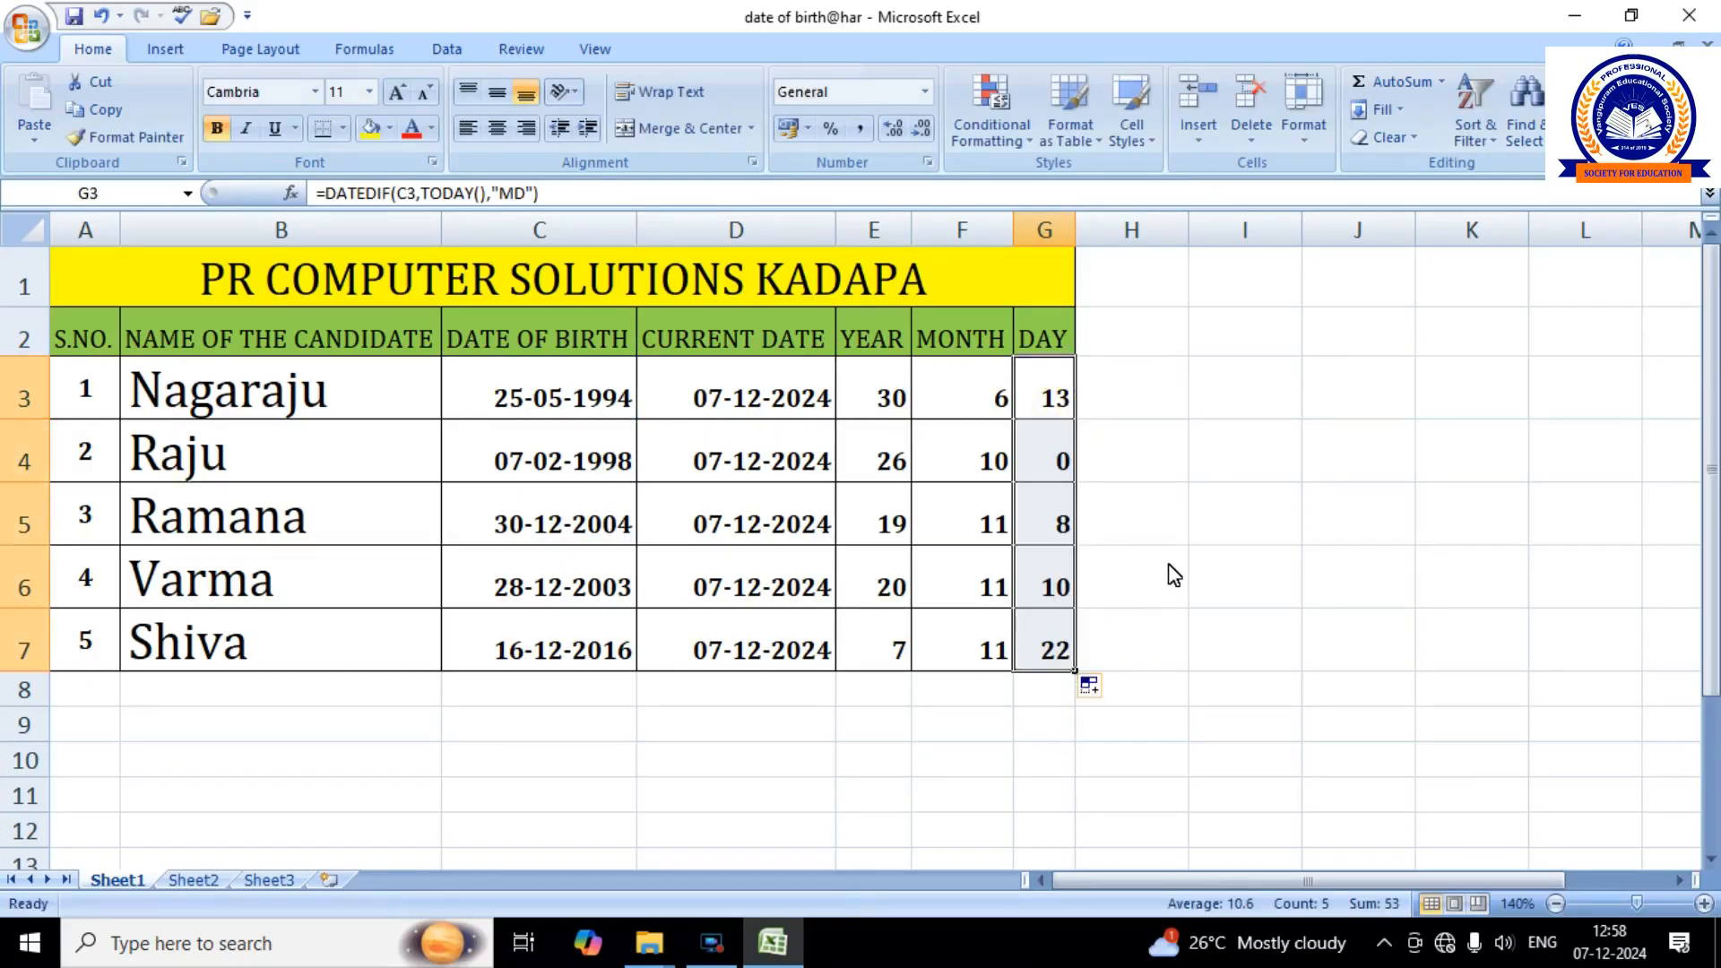
Go through the age table's title and its column headings from S.NO. to DAY.
click(587, 287)
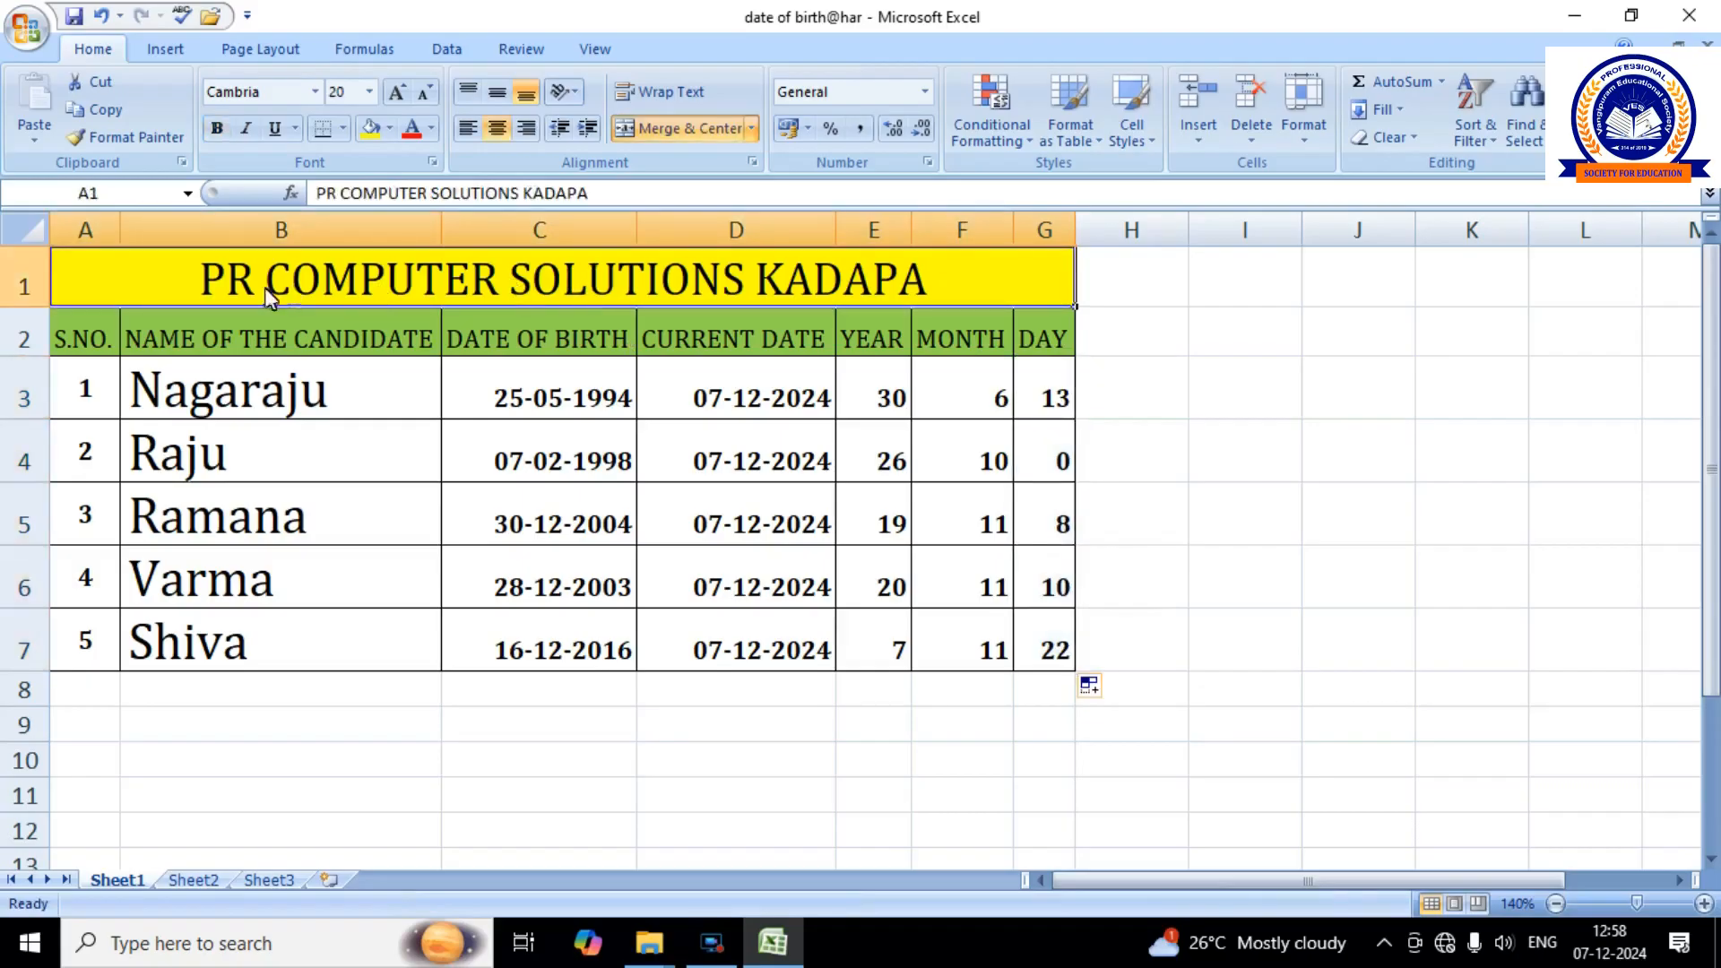
click(105, 339)
click(240, 346)
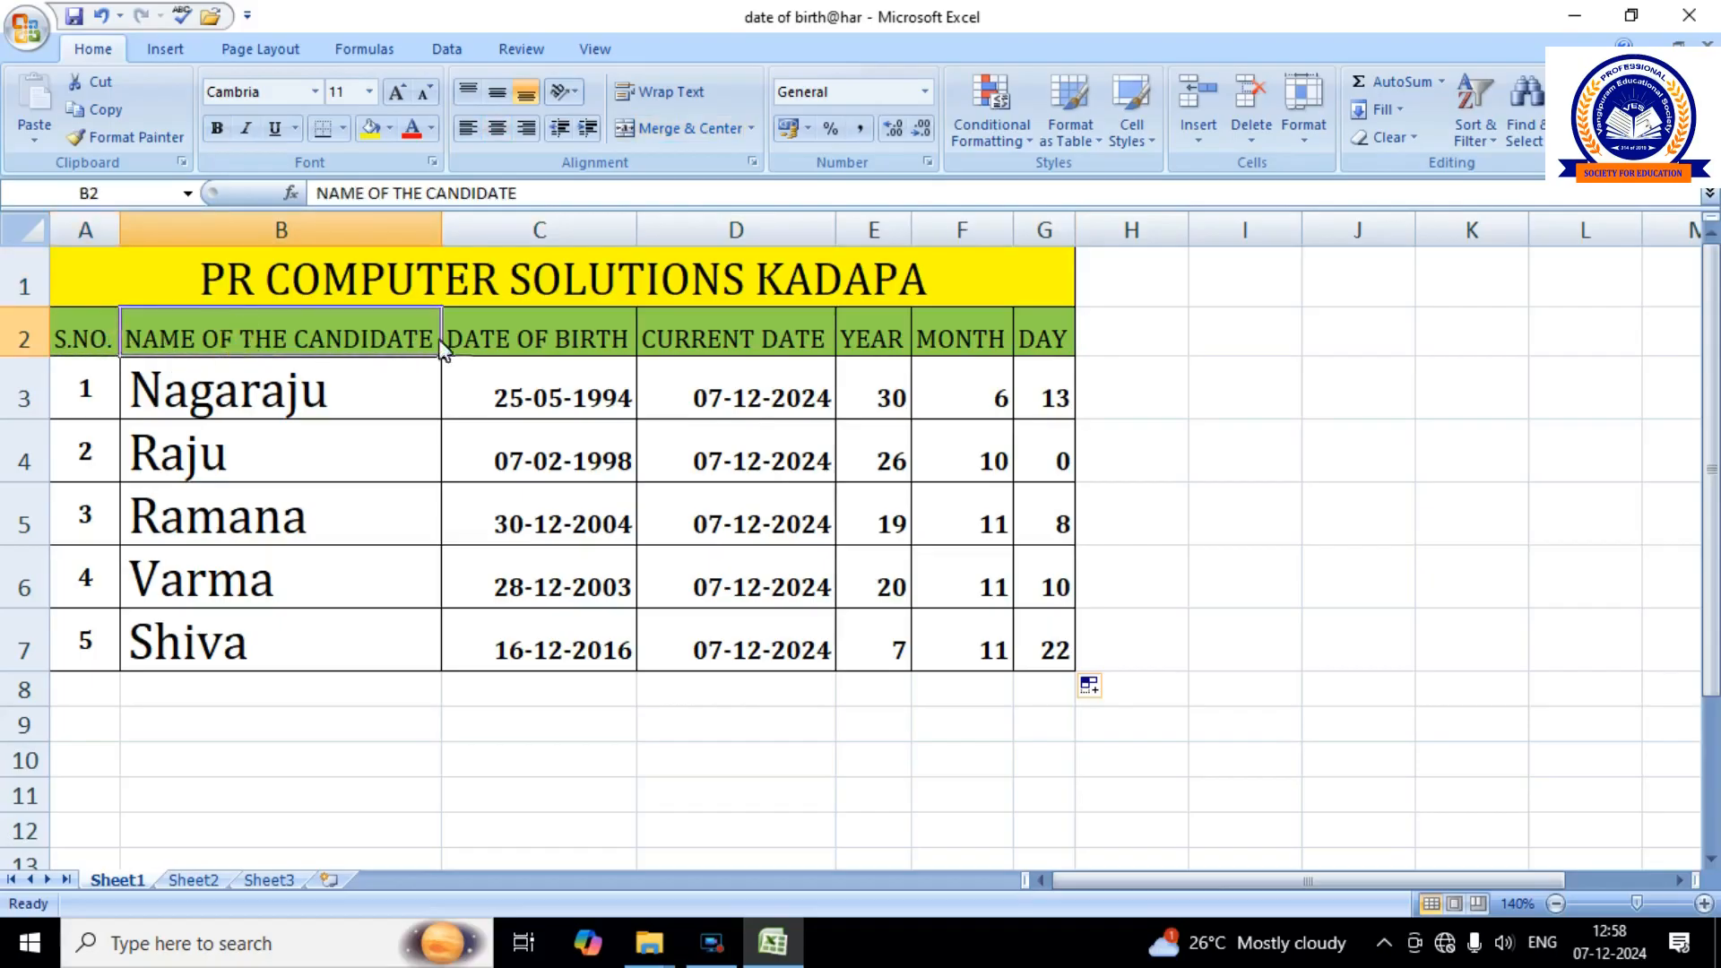
click(537, 337)
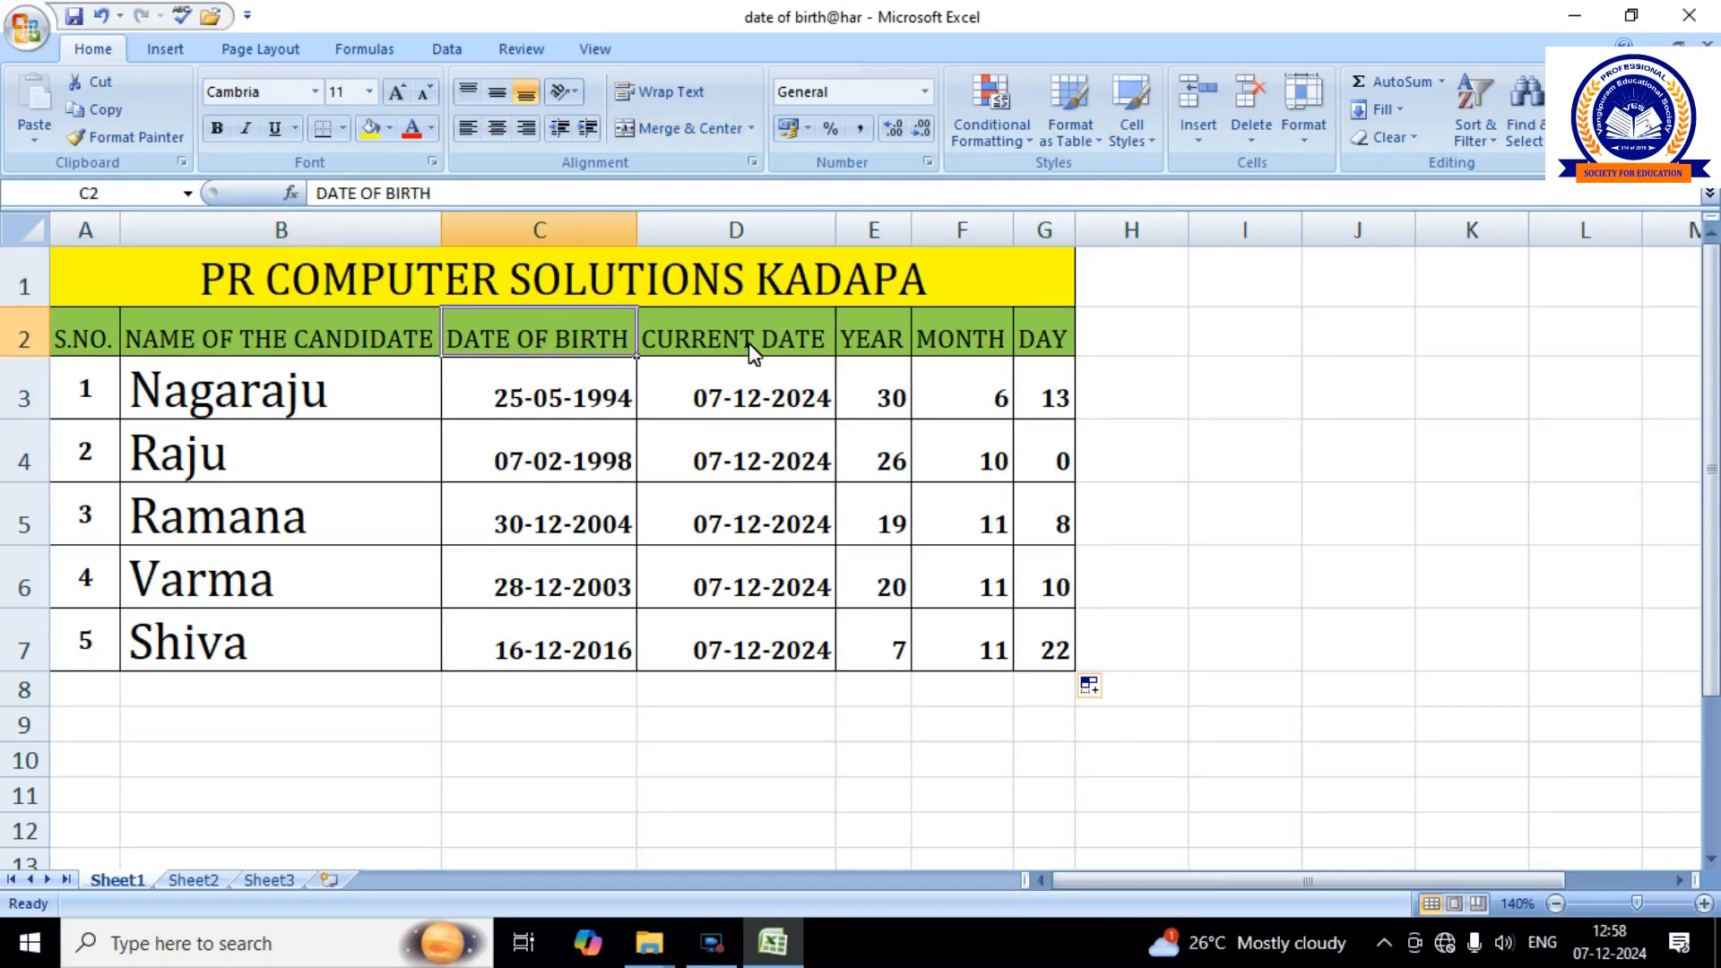
key(Right)
key(Right)
key(Right)
key(Right)
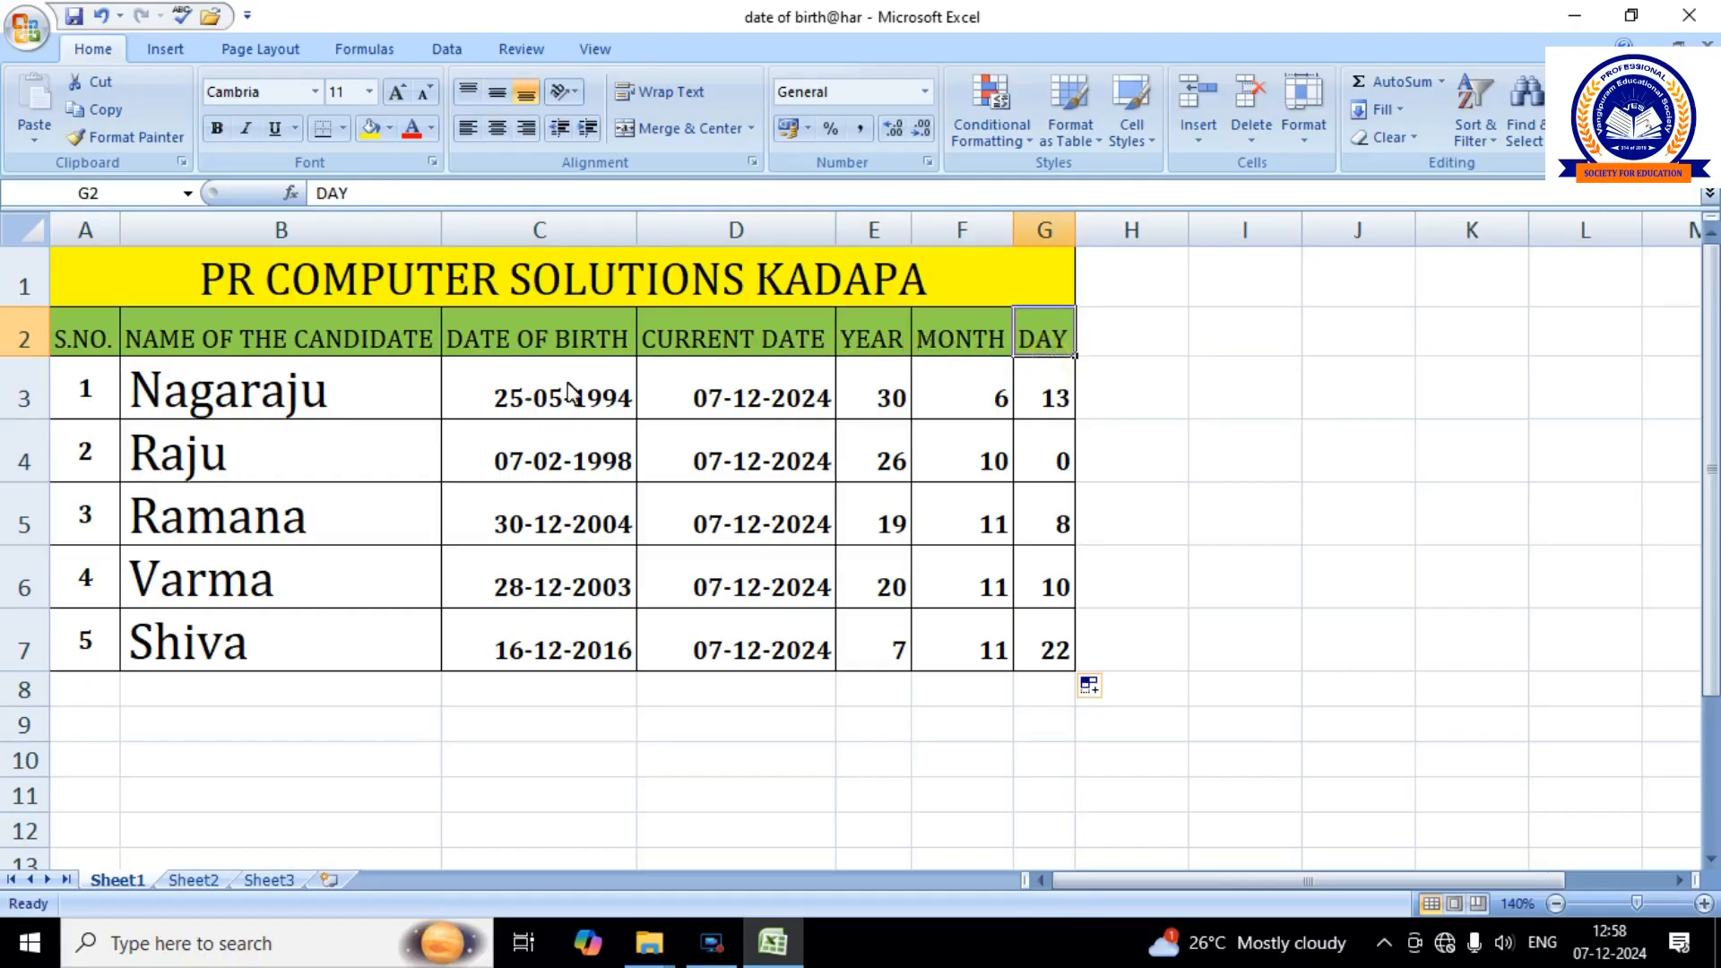
Compare the year, month and day DATEDIF formulas in E3, F3 and G3, including the unit argument of the day formula.
click(883, 408)
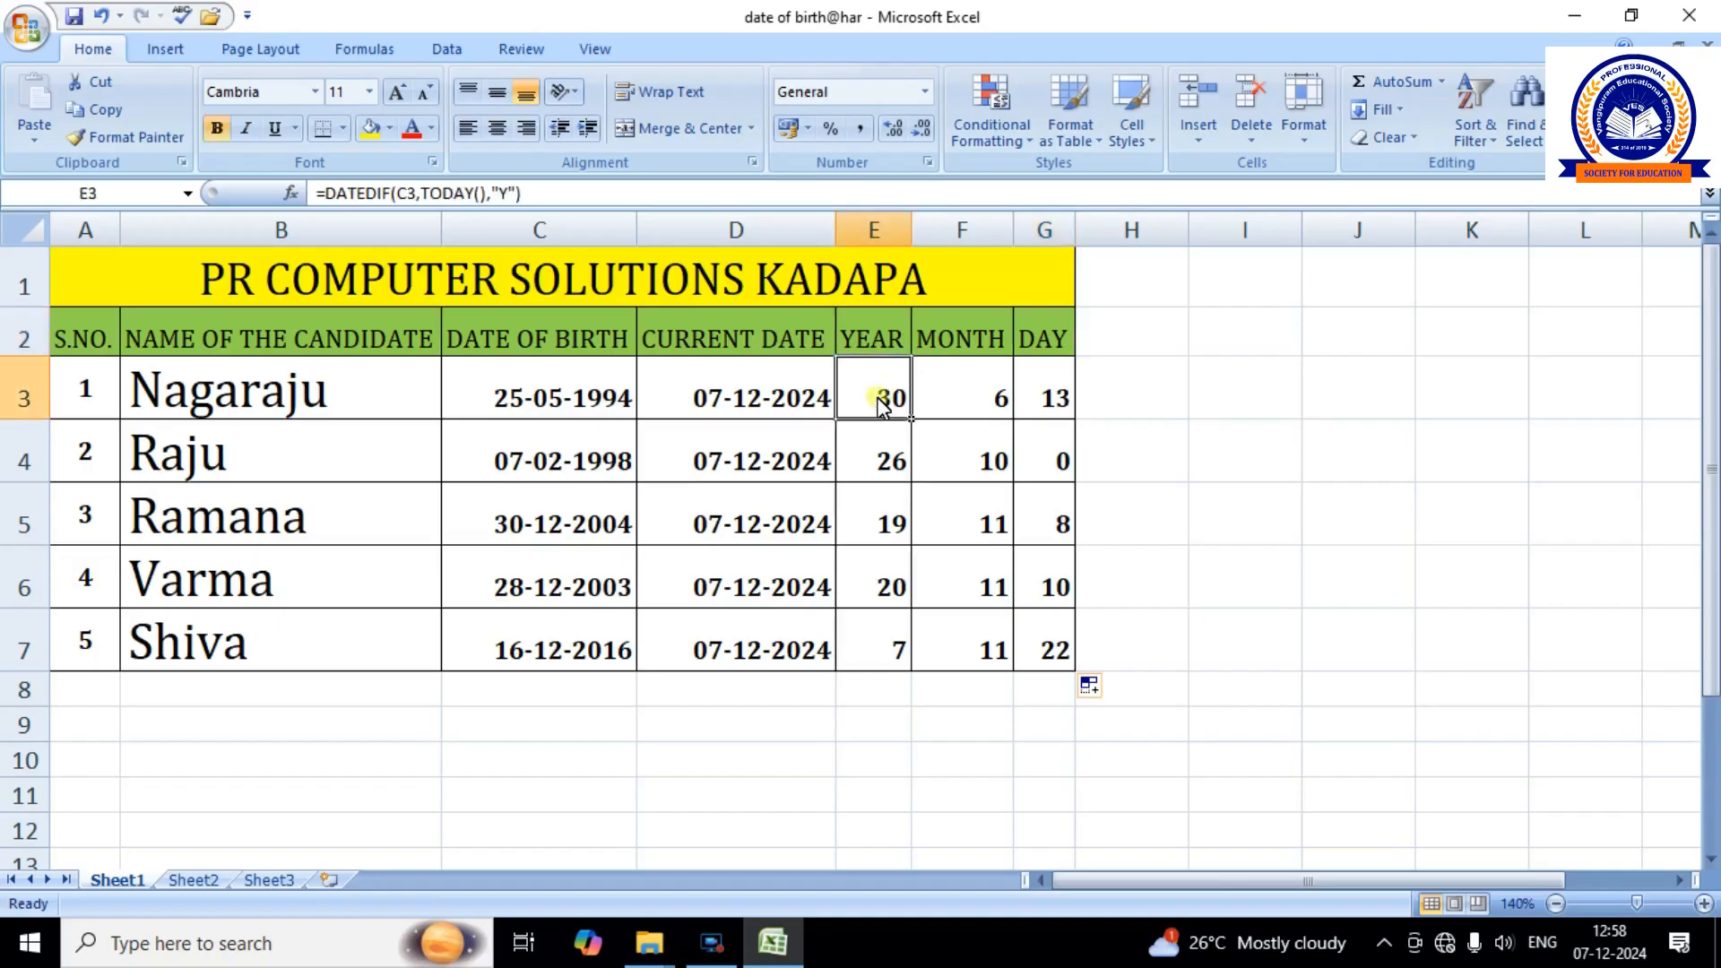
click(964, 399)
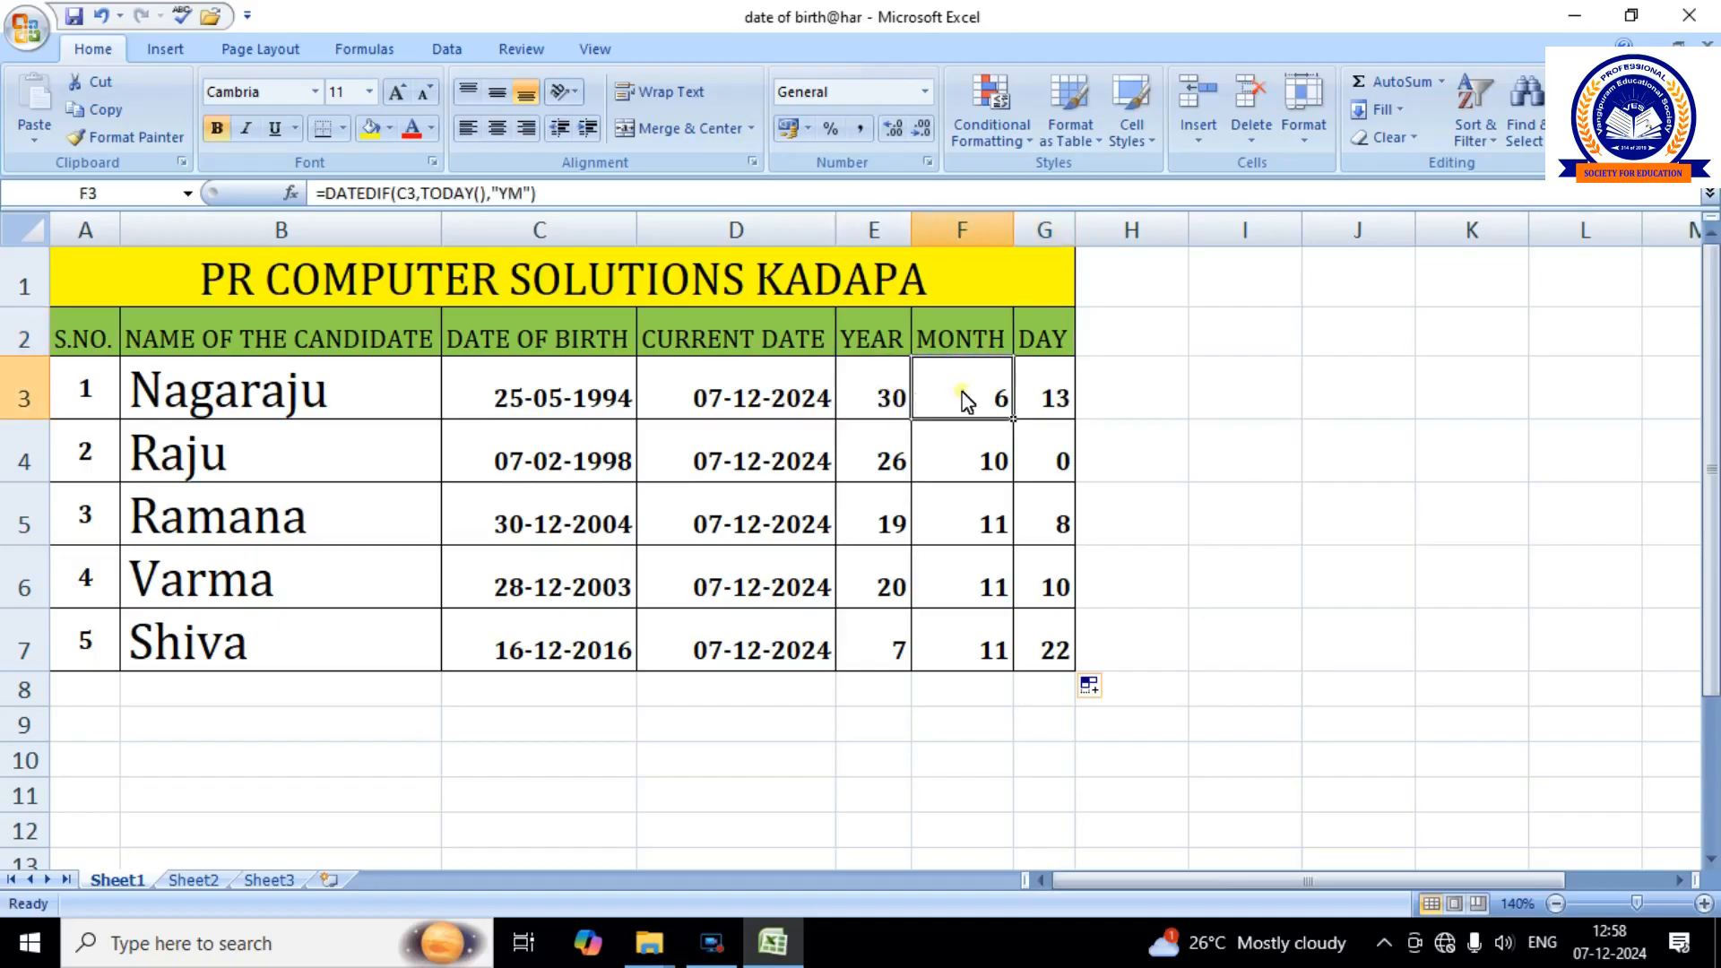
click(1044, 396)
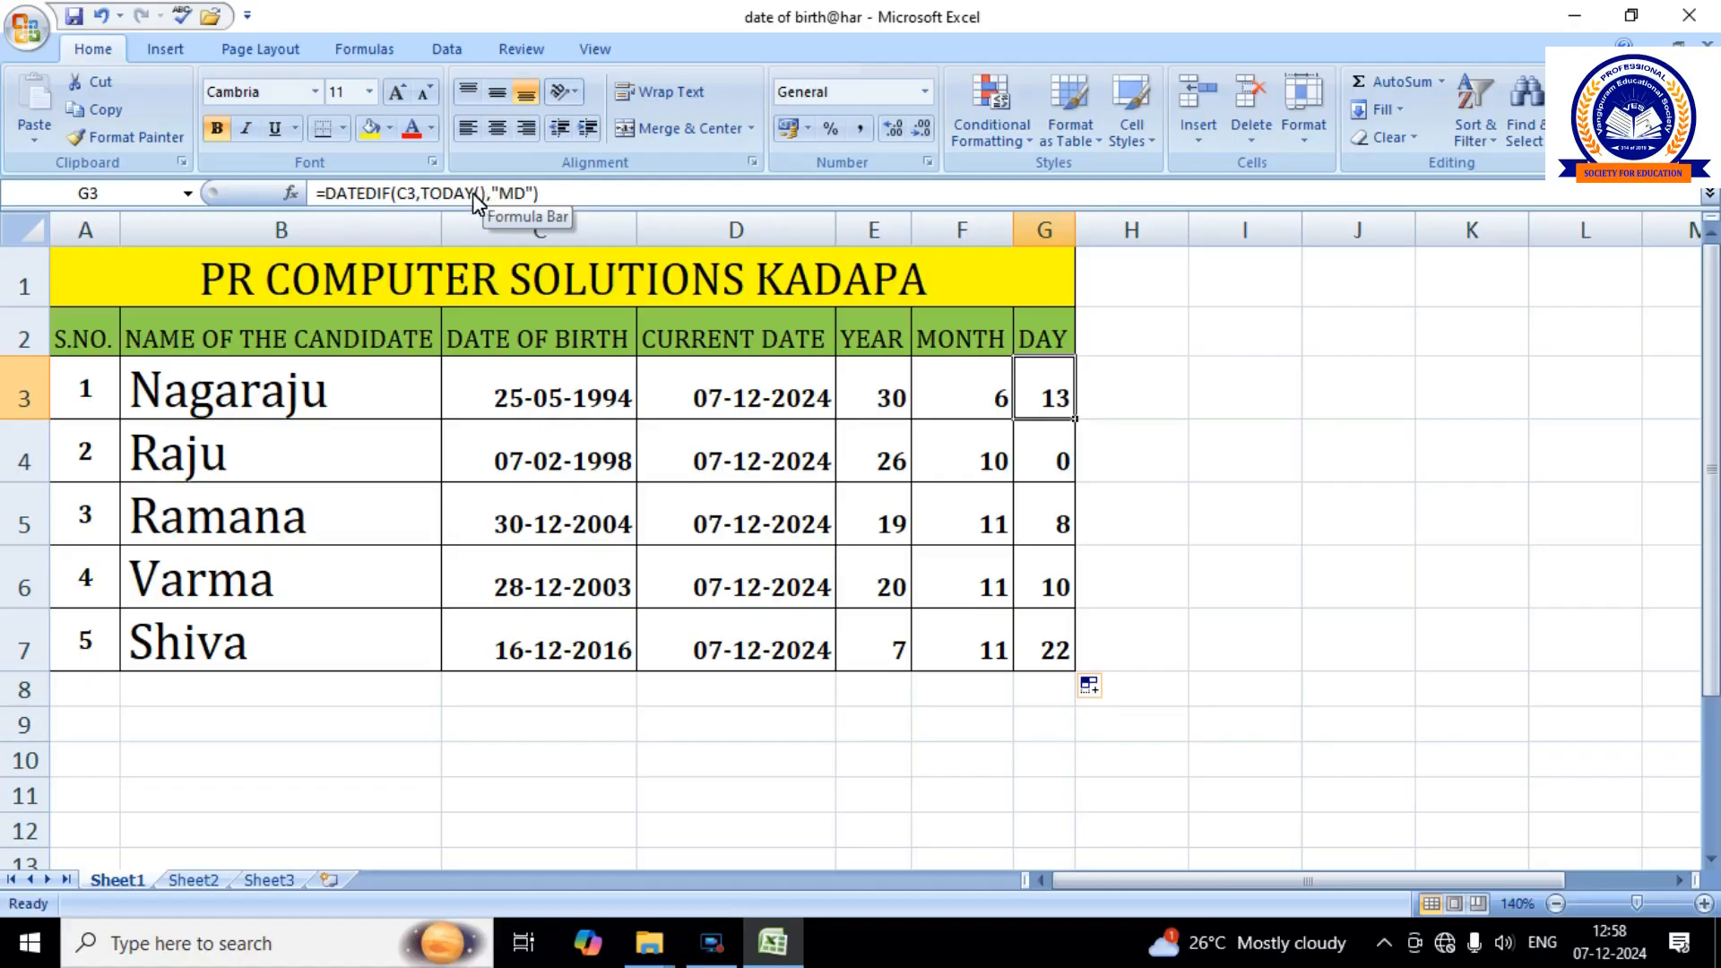
click(933, 394)
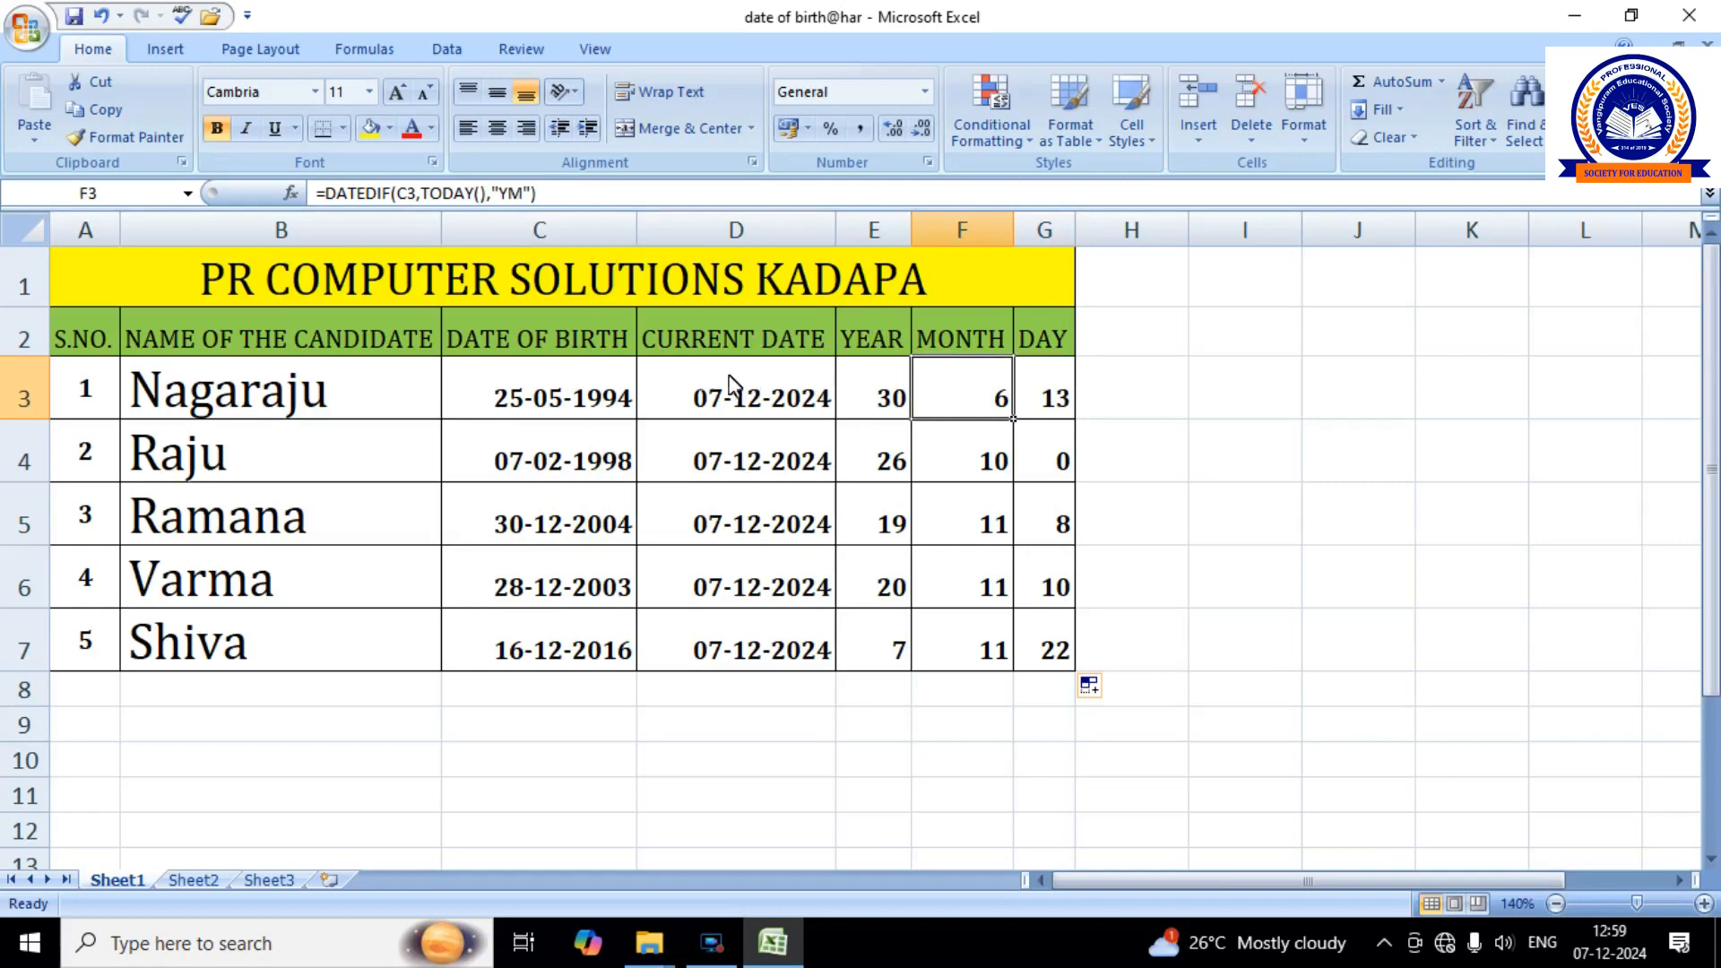
click(885, 400)
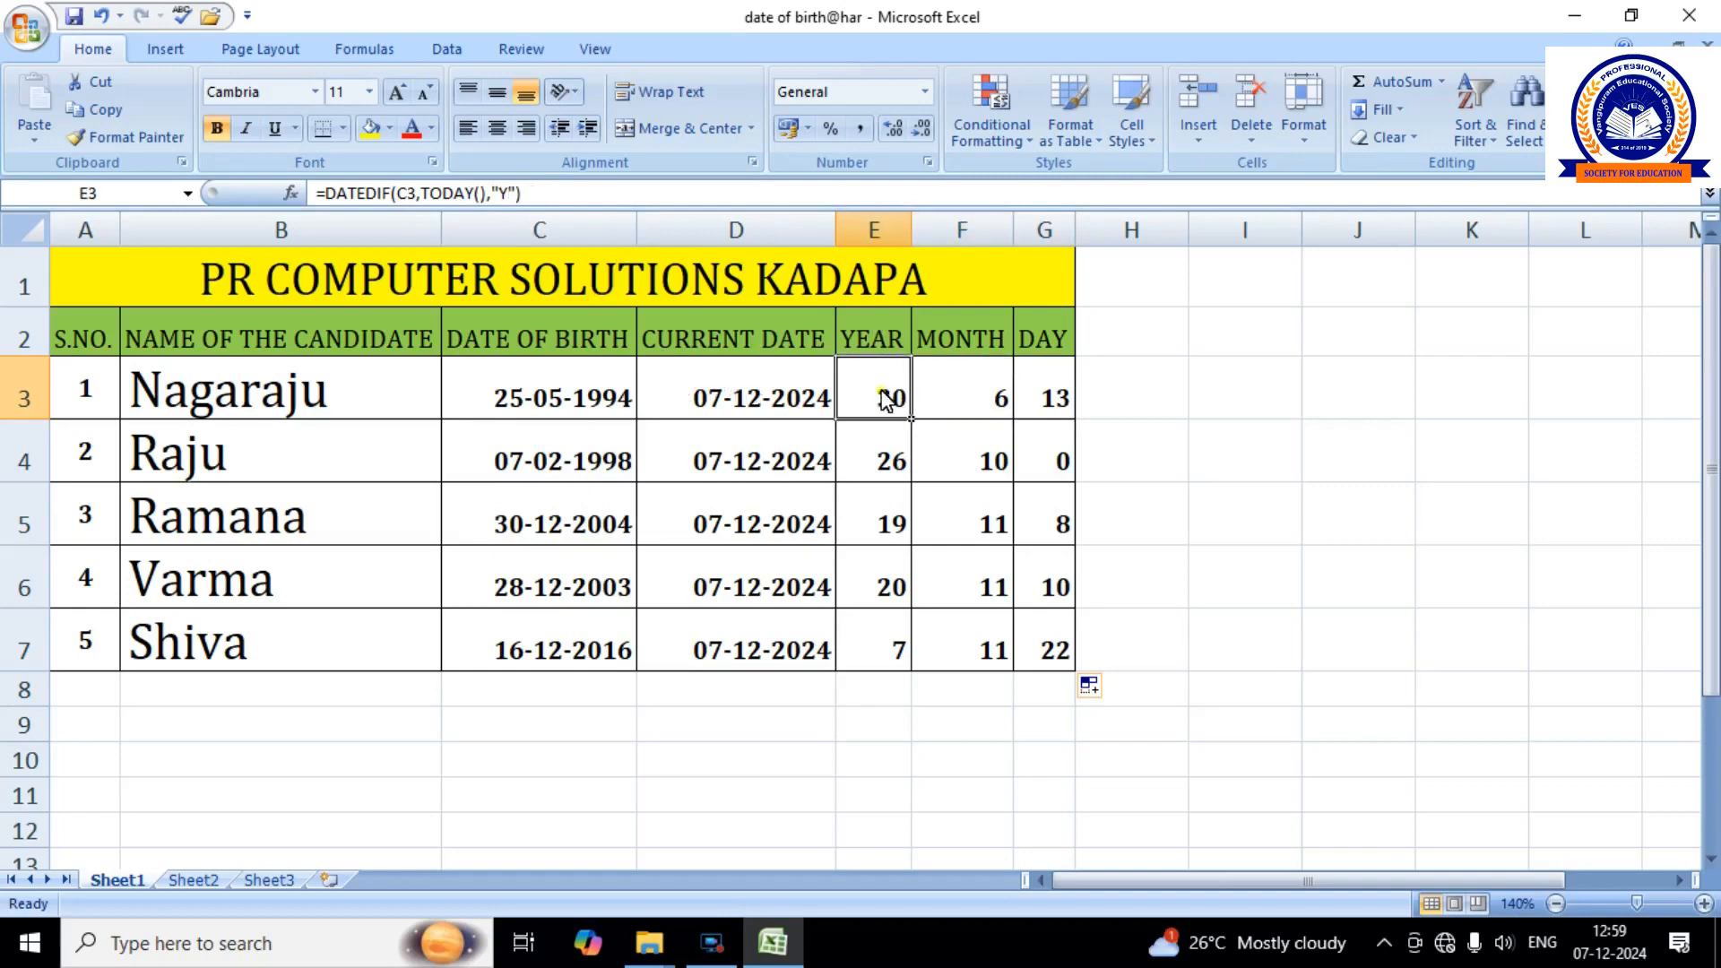
click(948, 394)
click(1058, 394)
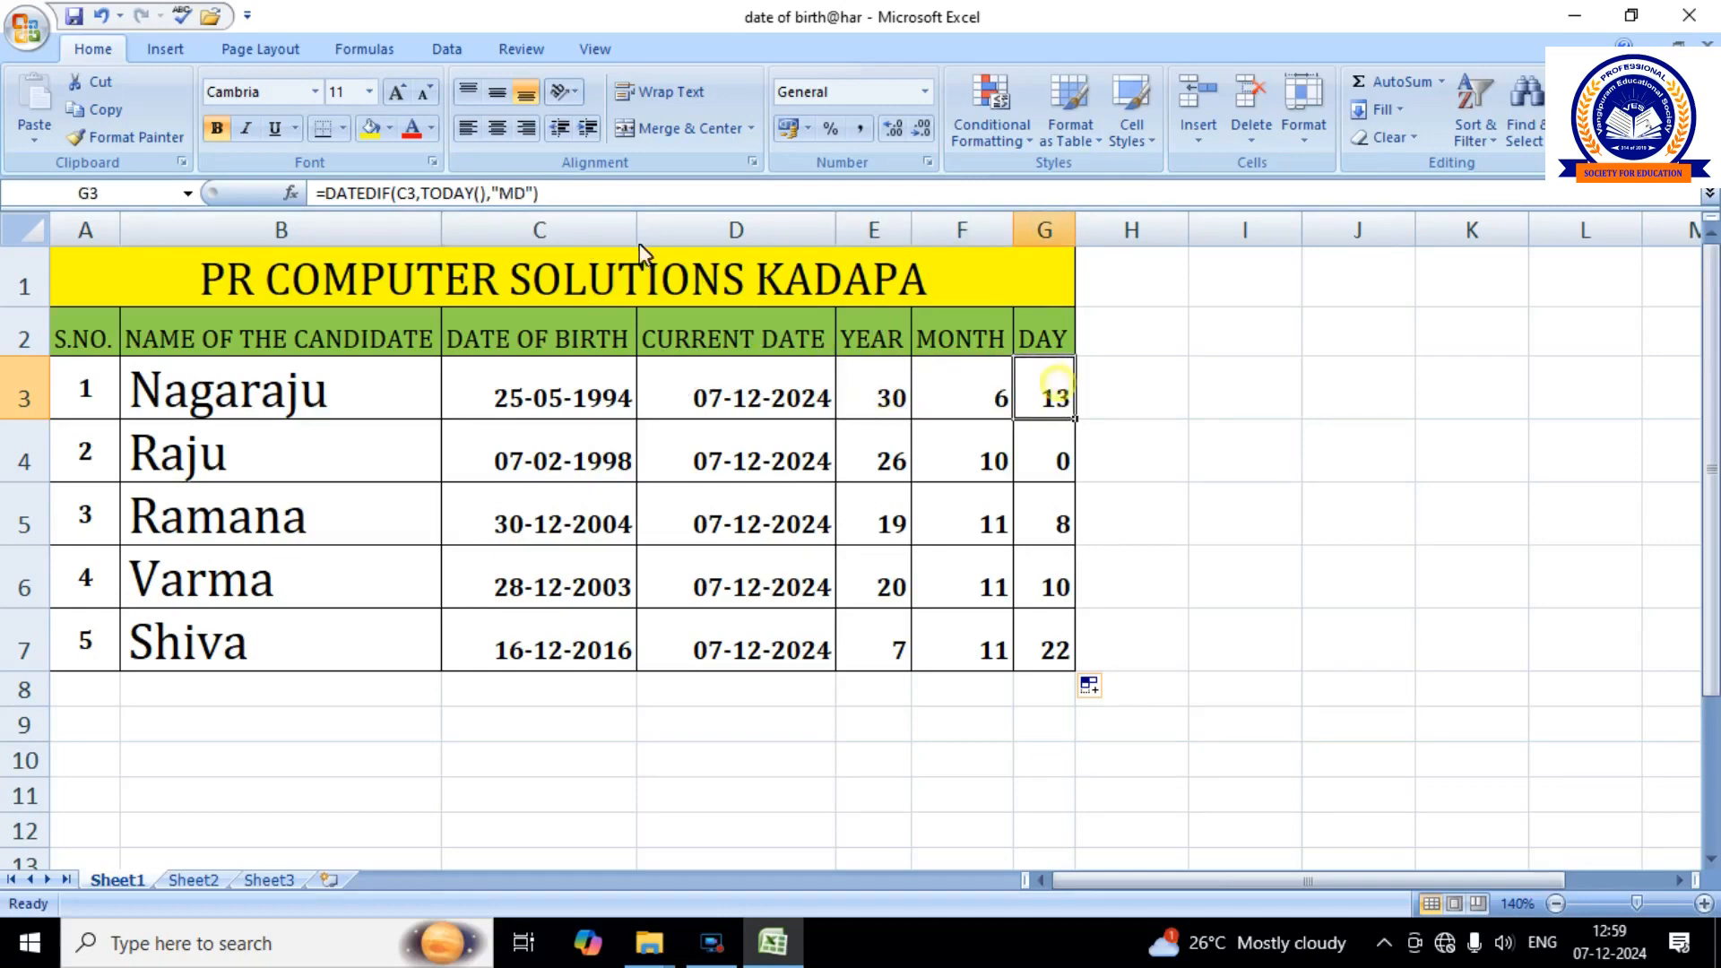
double_click(518, 194)
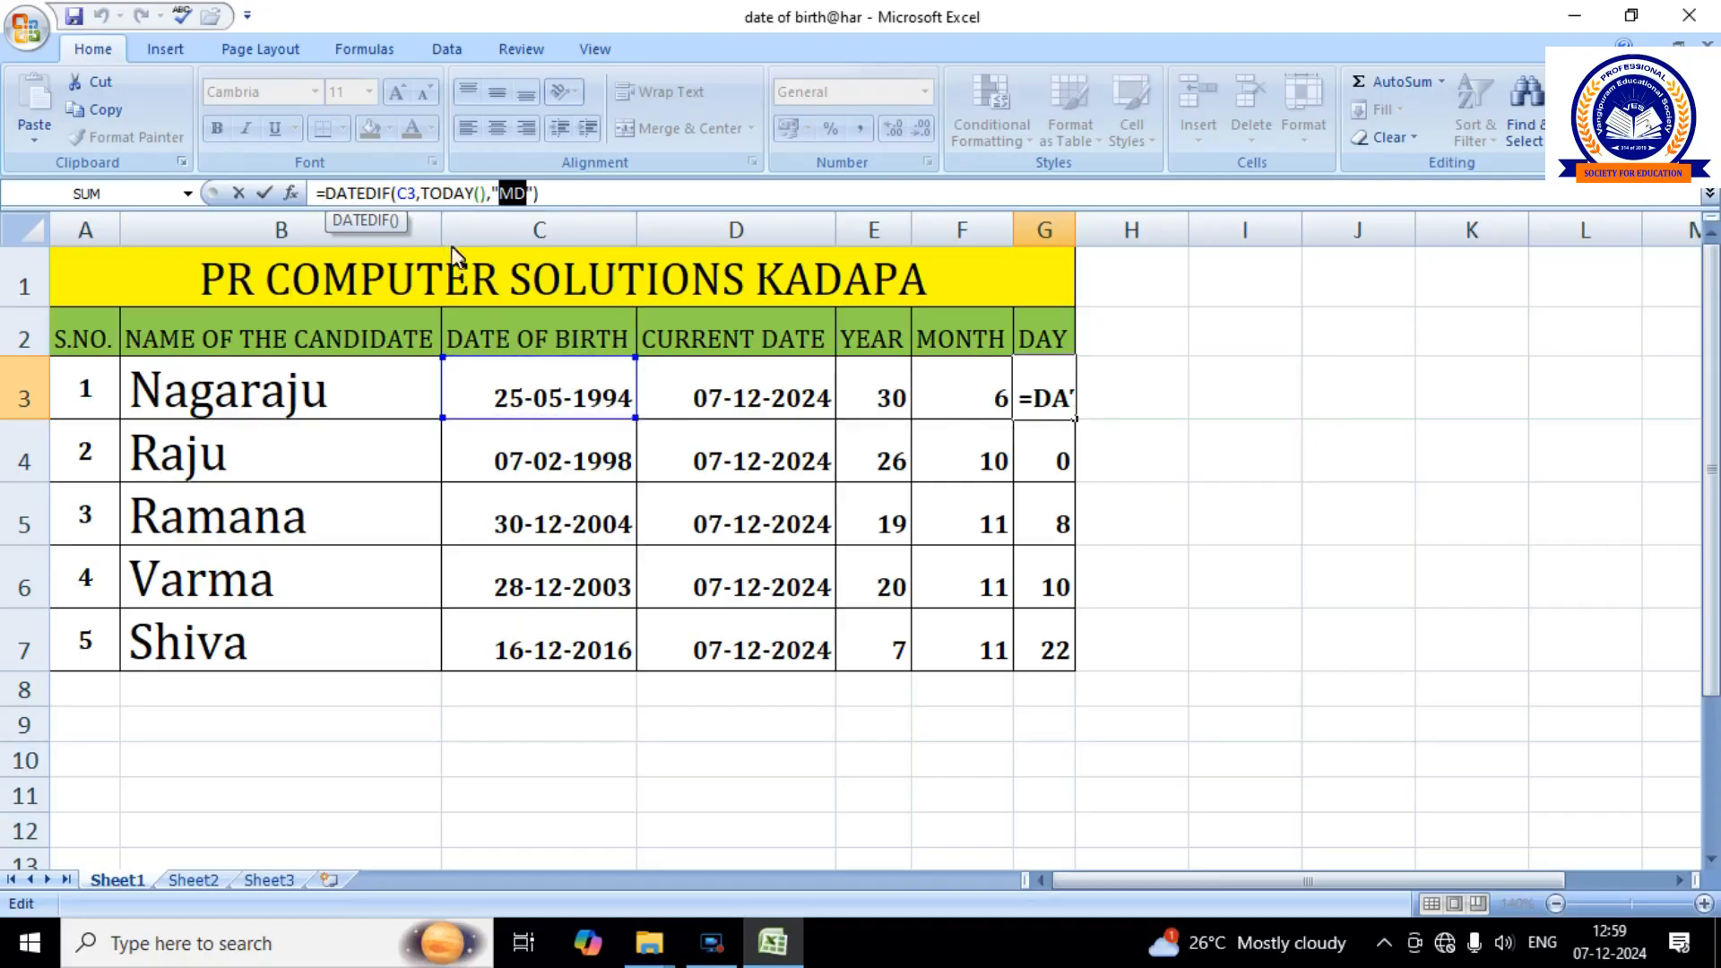
Enter the headings NAME OF THE EMPLOYEE in B3, EMP ID in C3 and DESIGNATION in D3.
text(MPLO)
text(YEE)
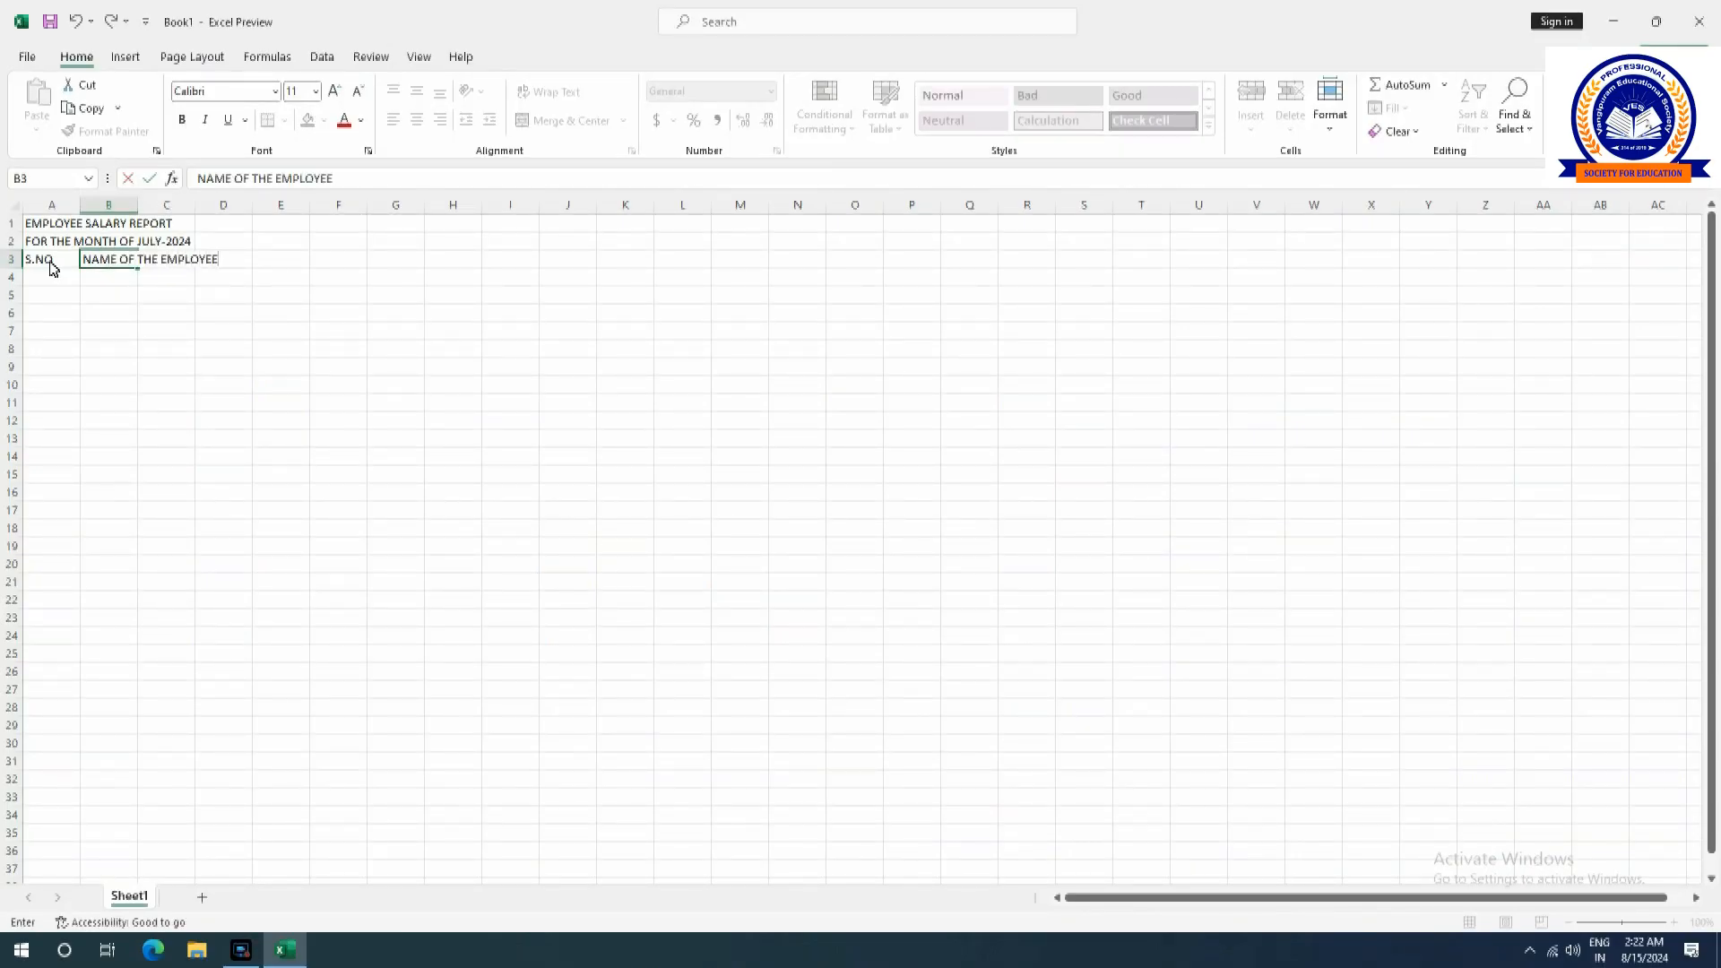
key(Tab)
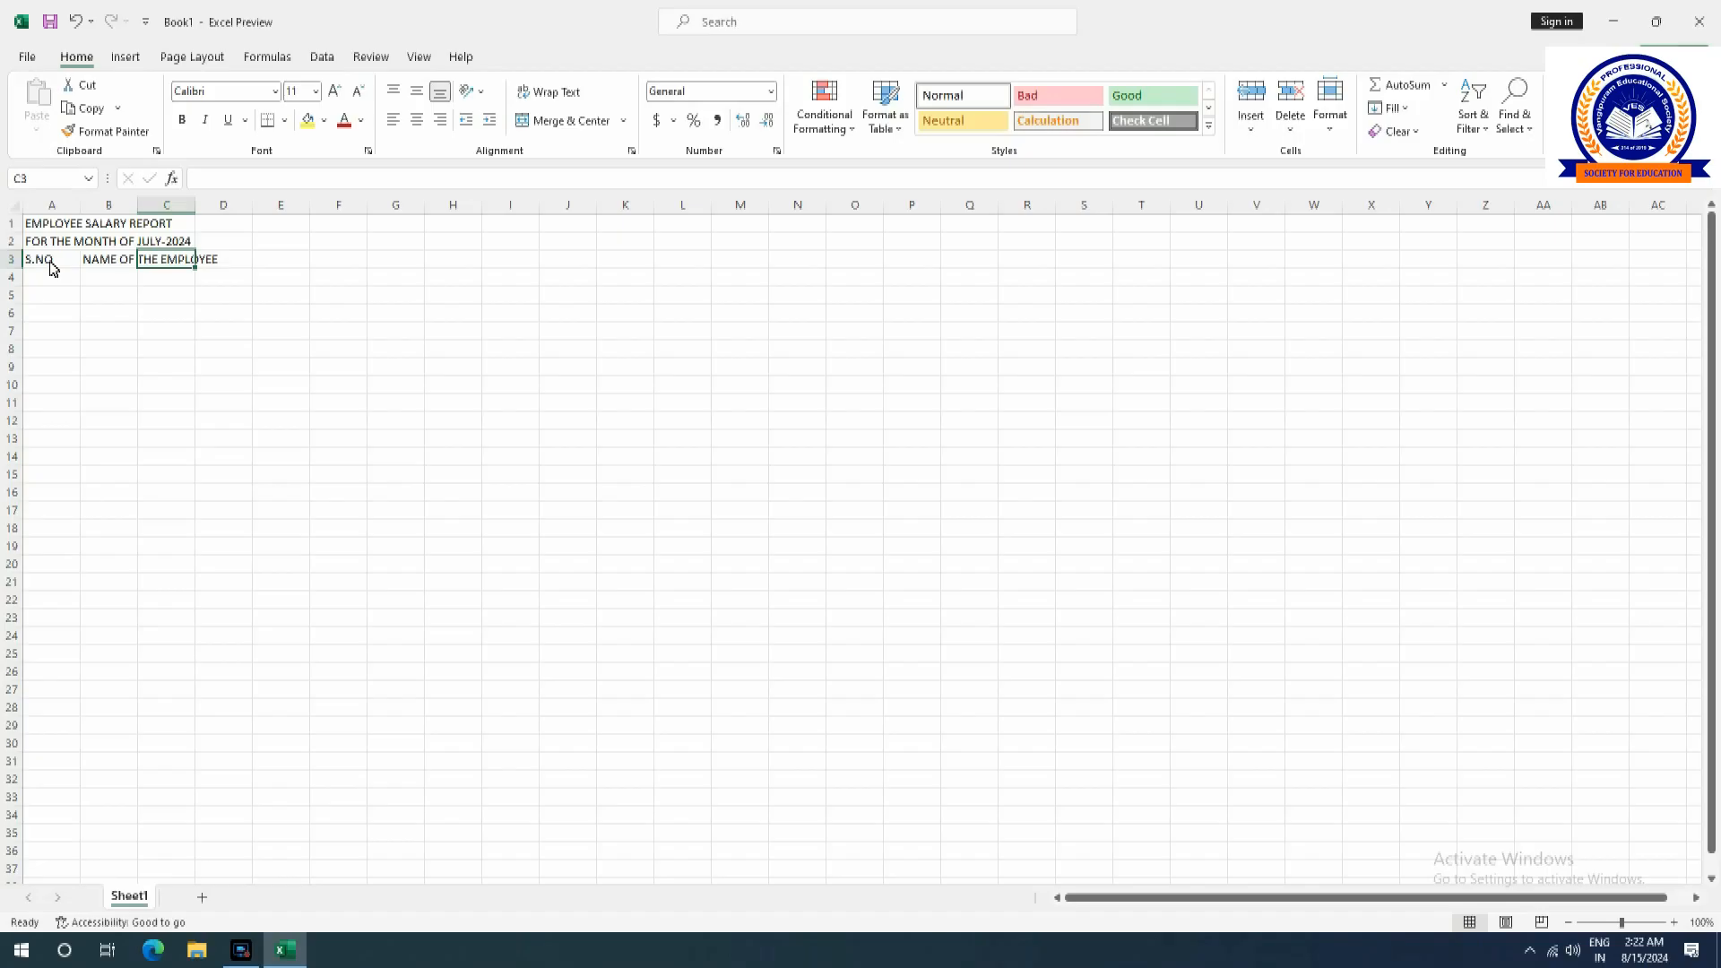
text(EMP)
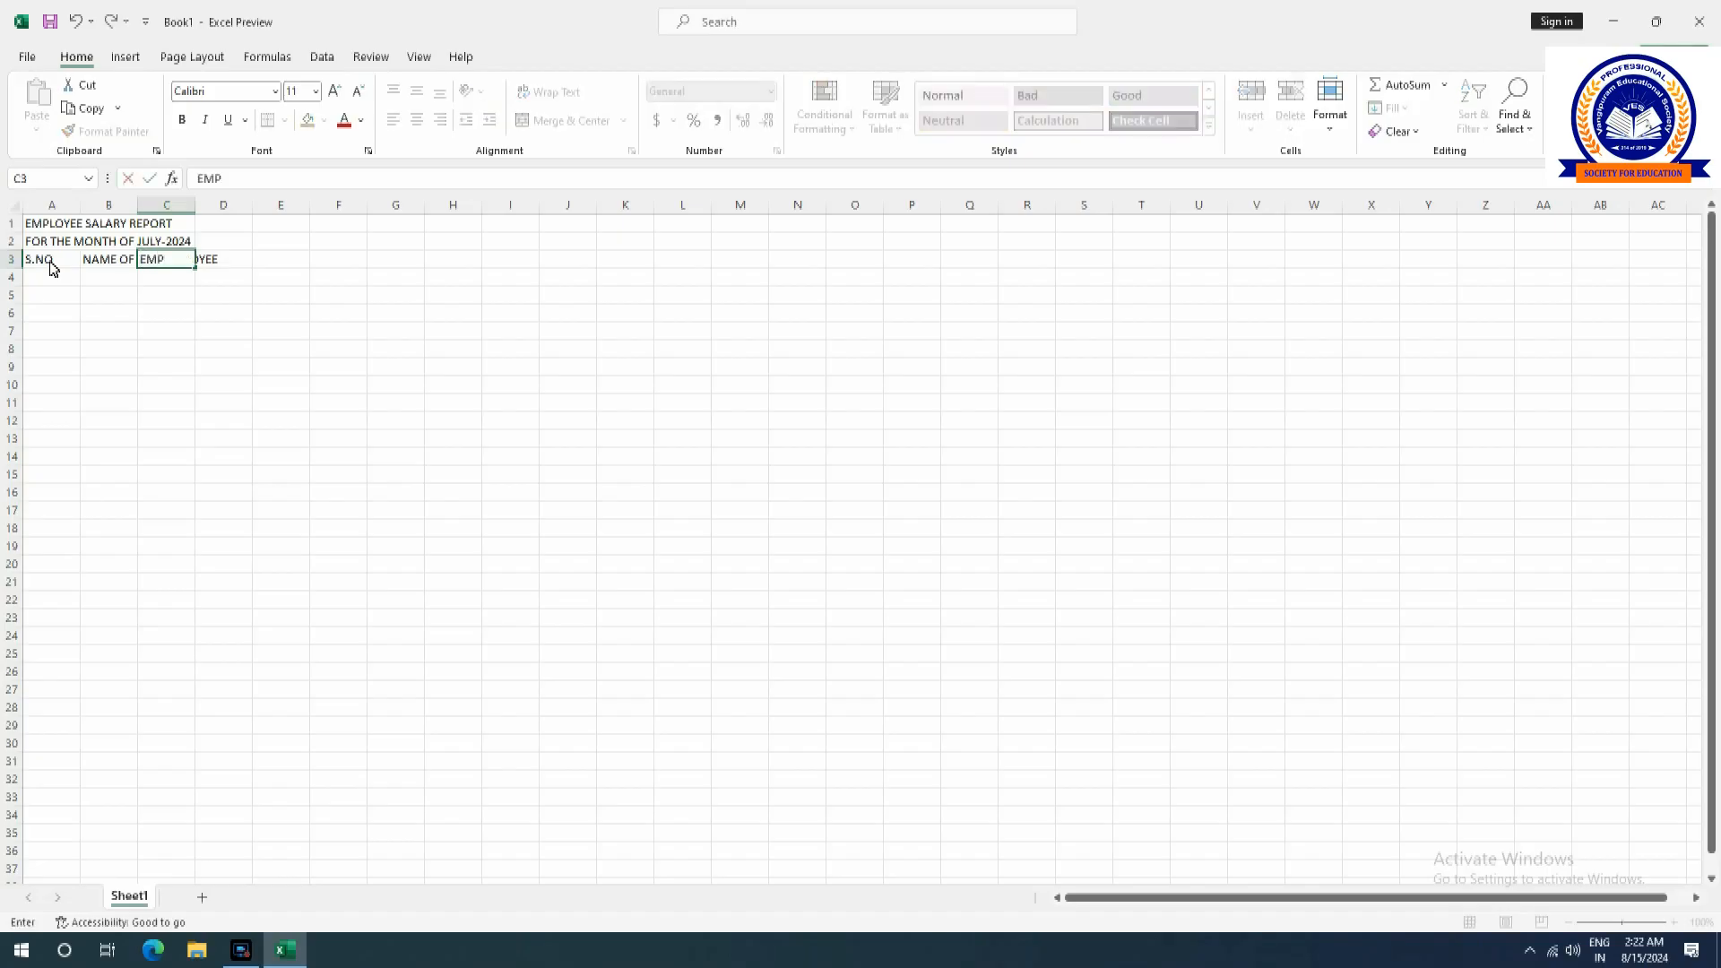
text( ID)
key(Tab)
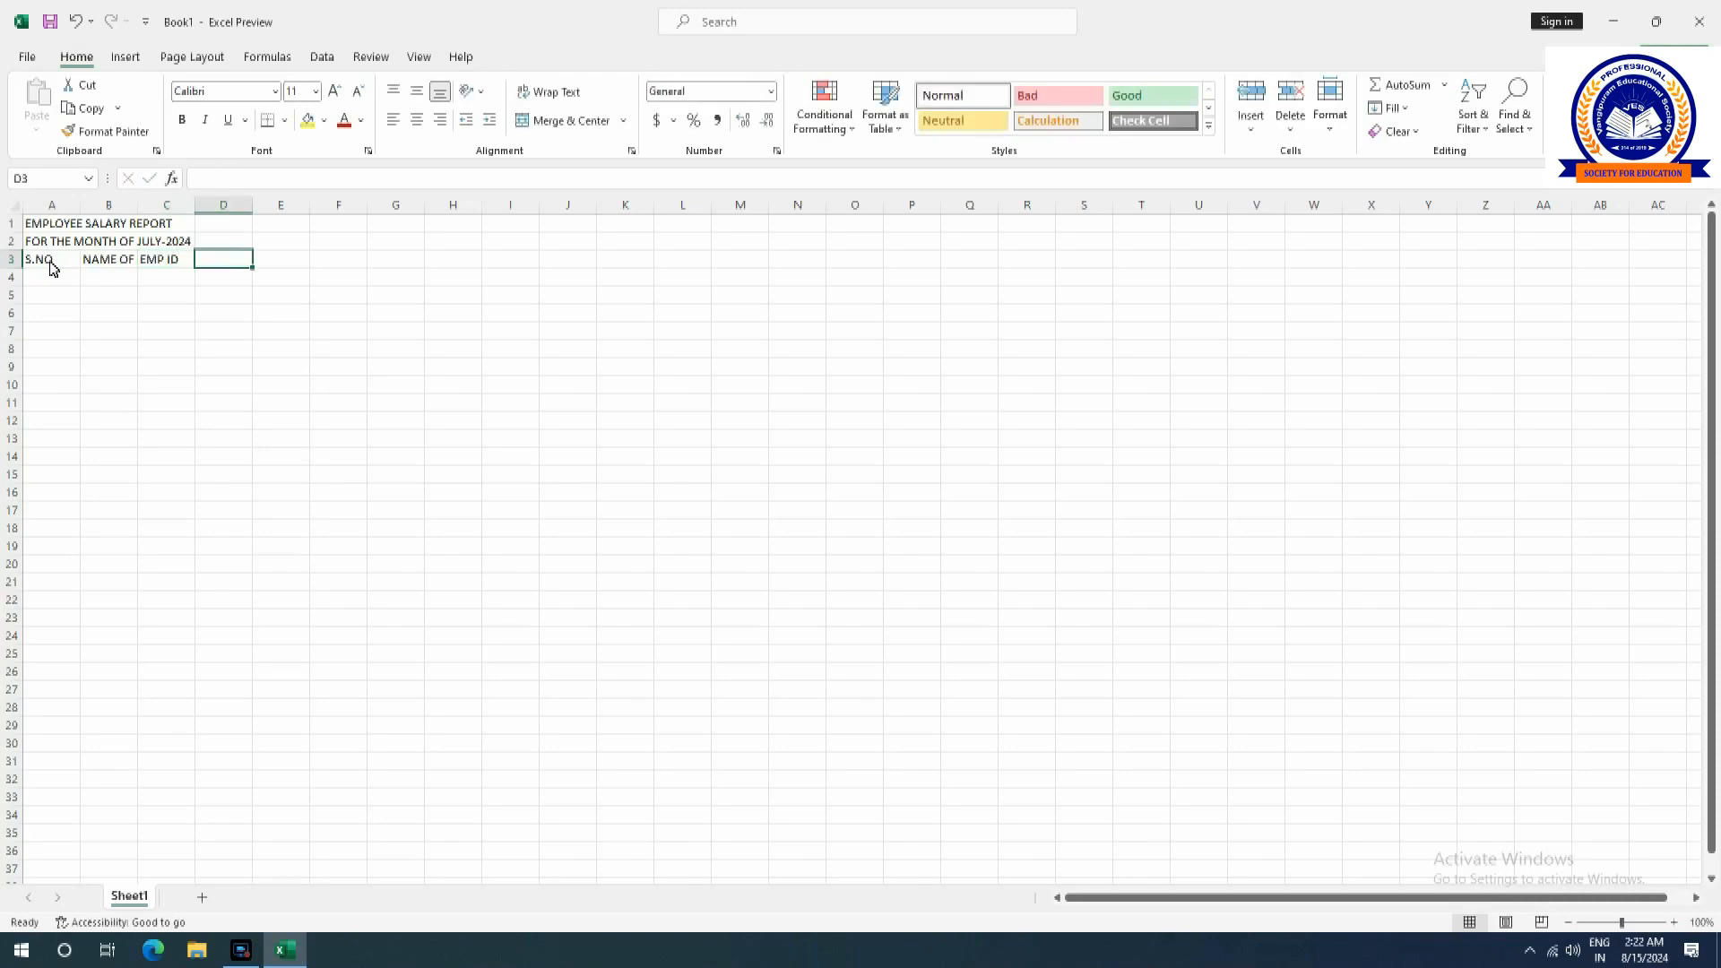
text(DE)
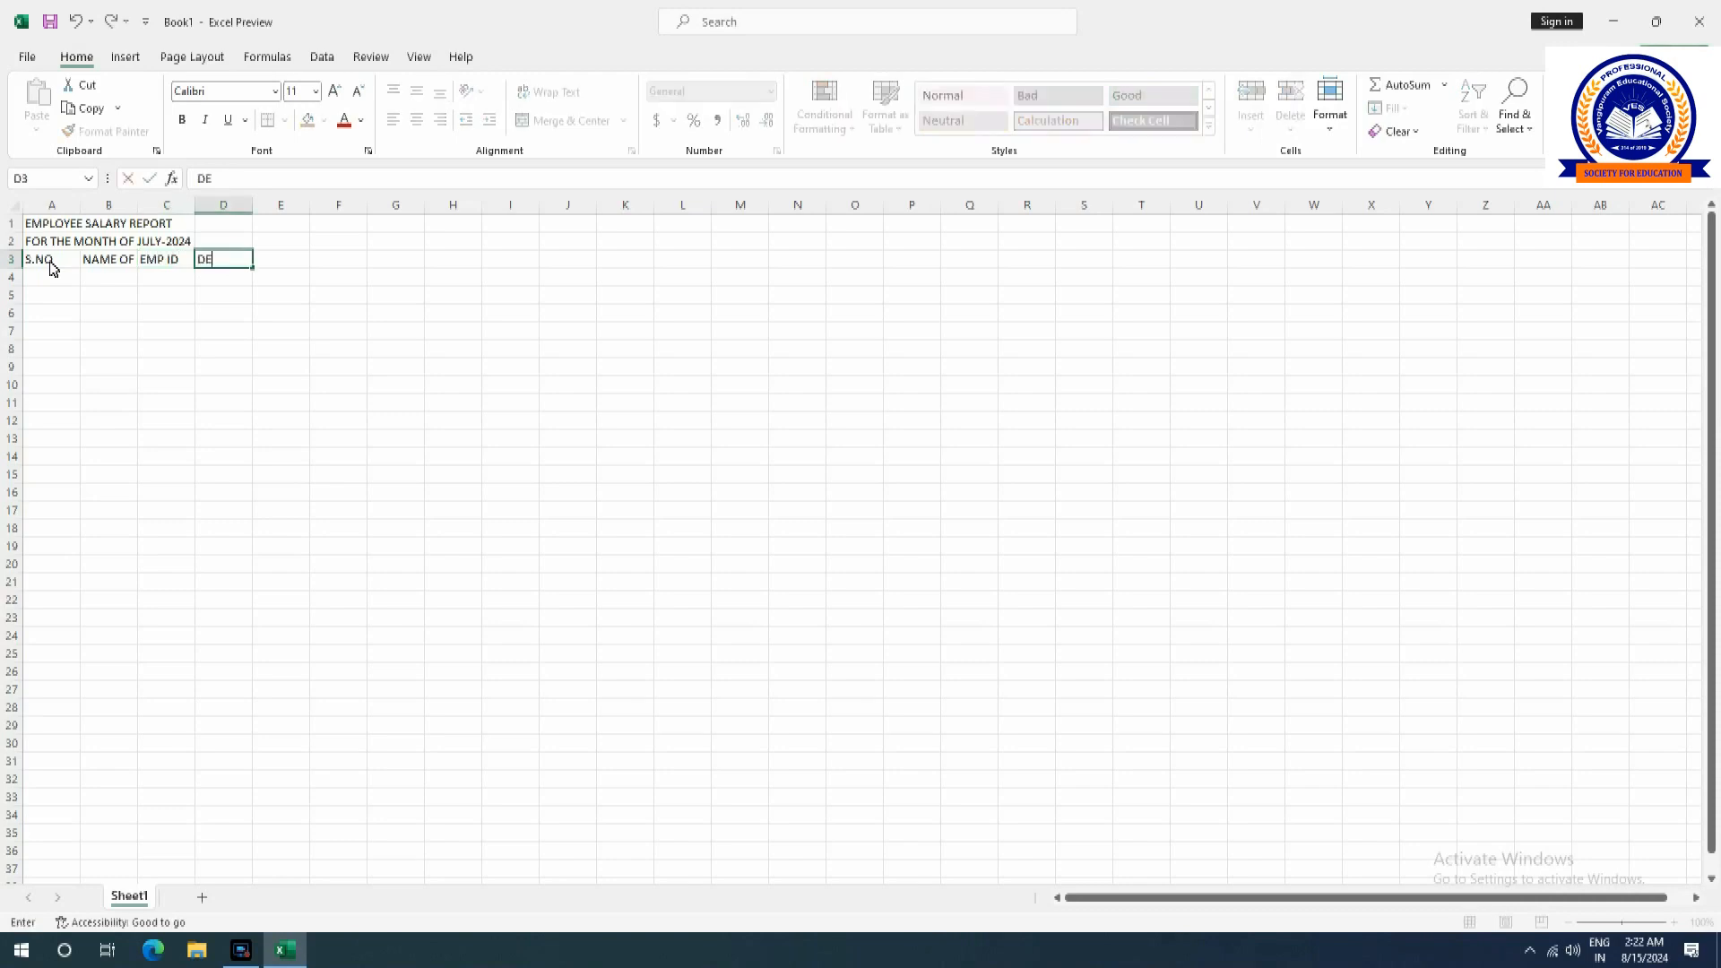
text(SIGNATION)
key(Tab)
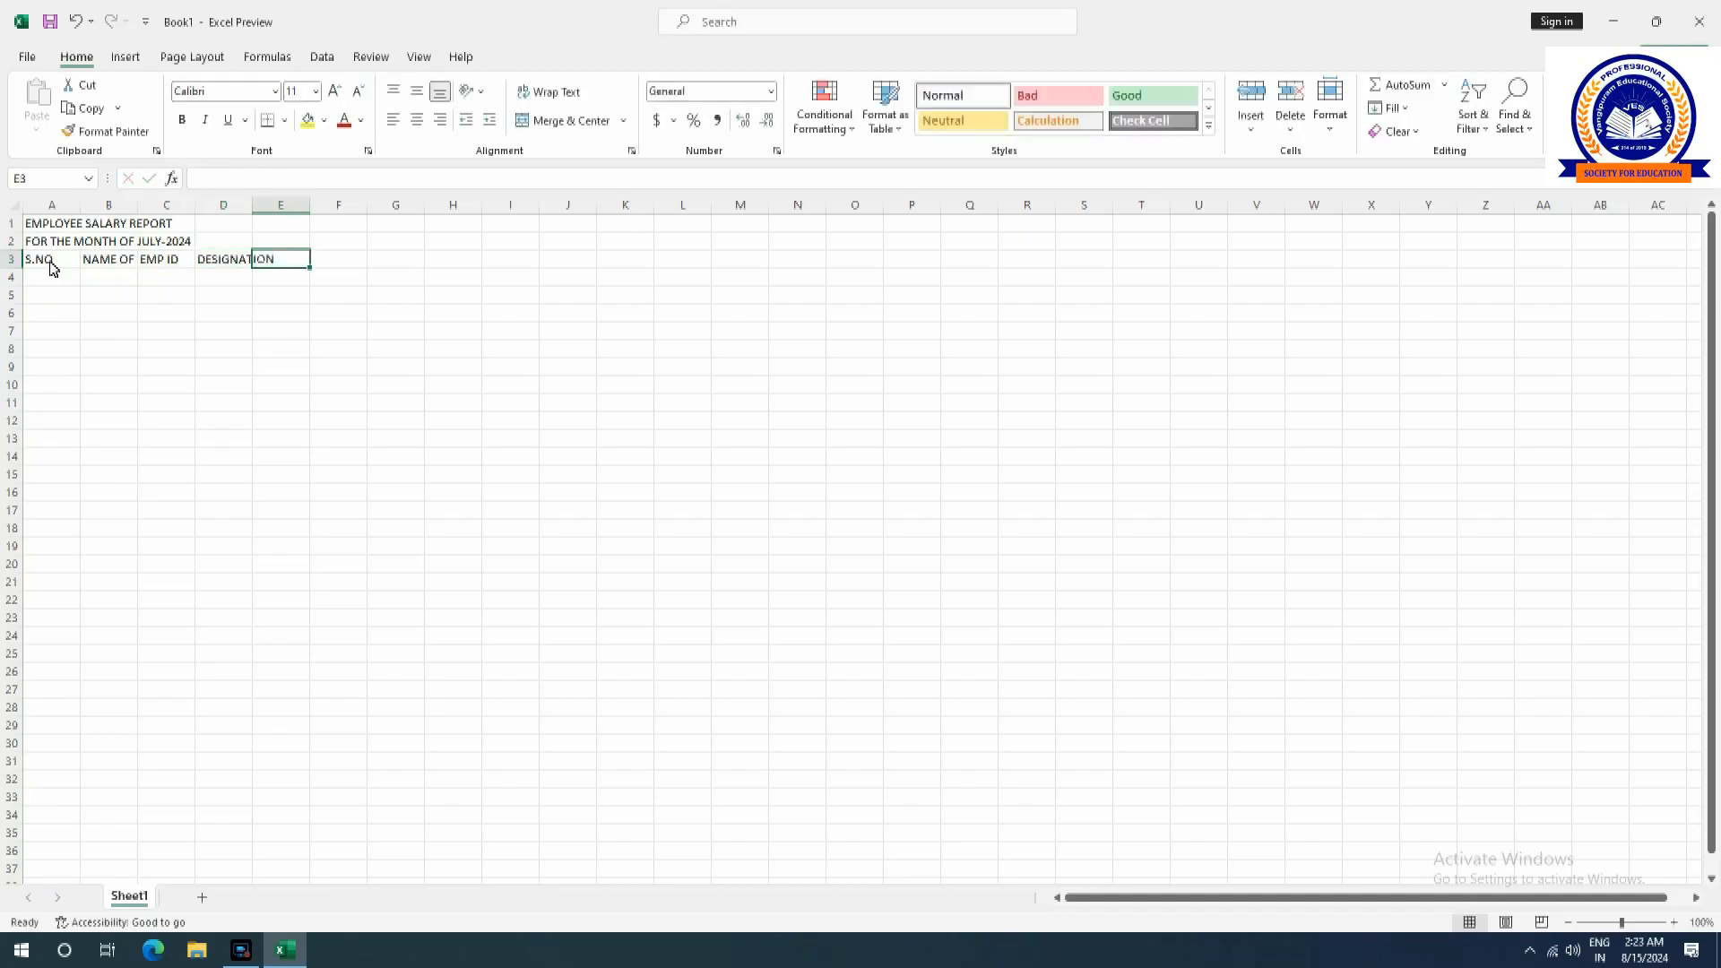
Enter DAYS in E3 with DATE below it in E4, and start the weekday headings with MON in F3.
text(DAYS)
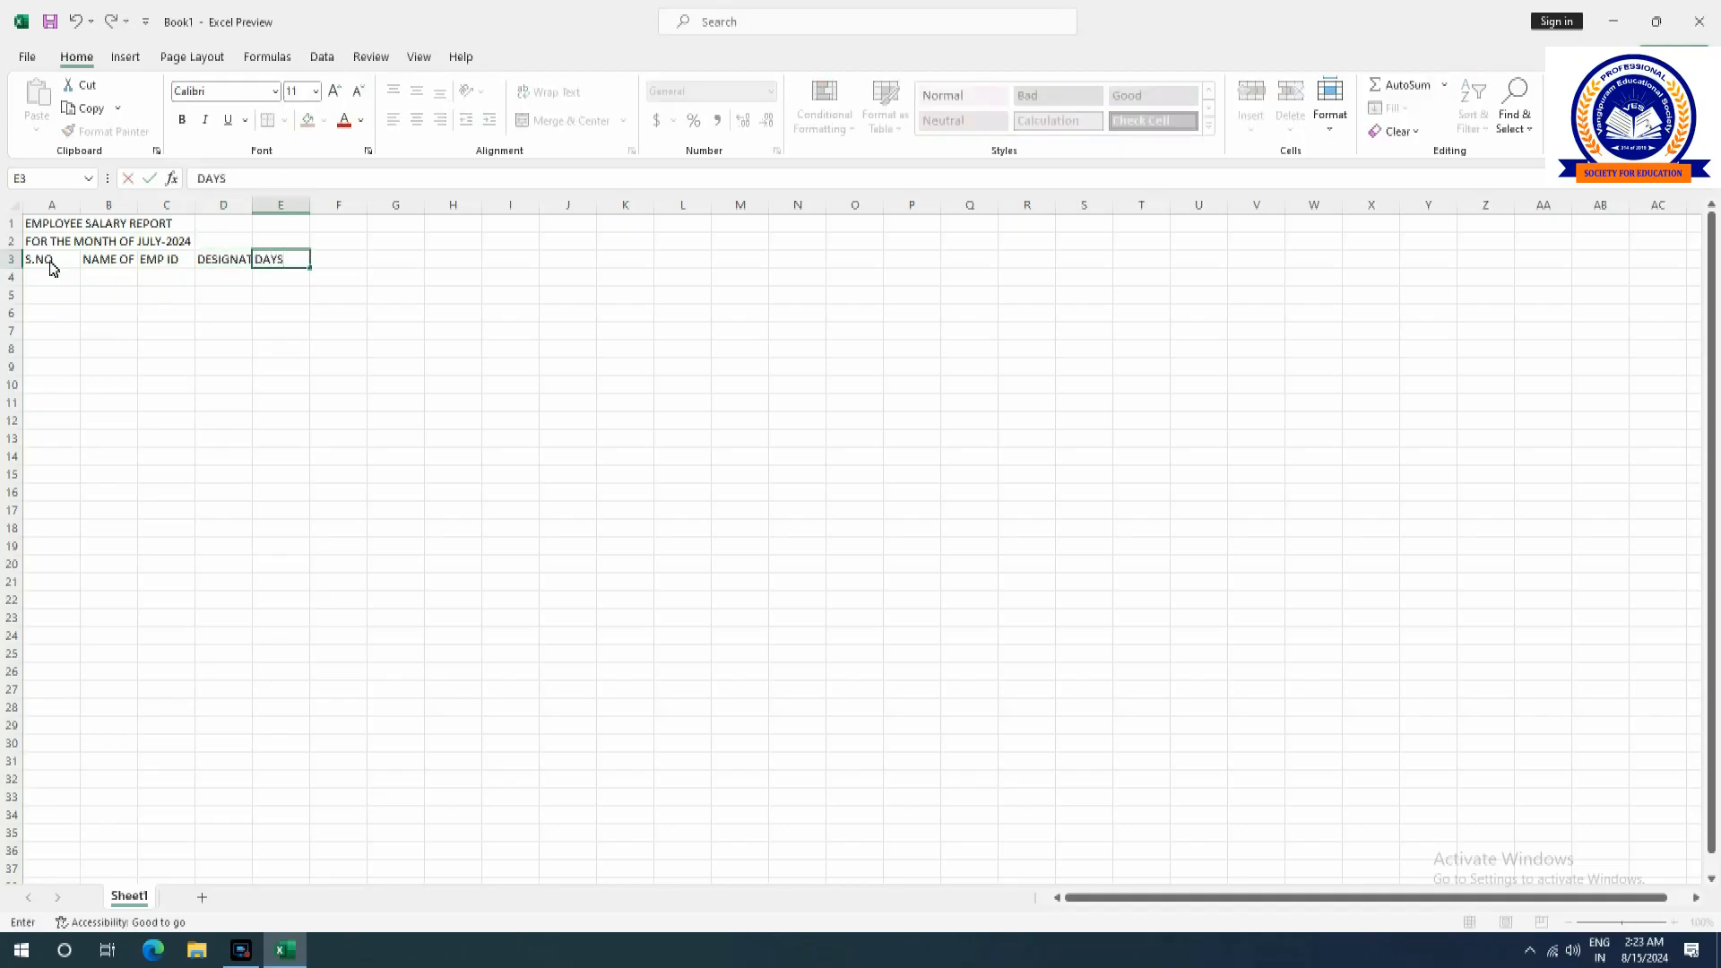
key(Return)
text(DAT)
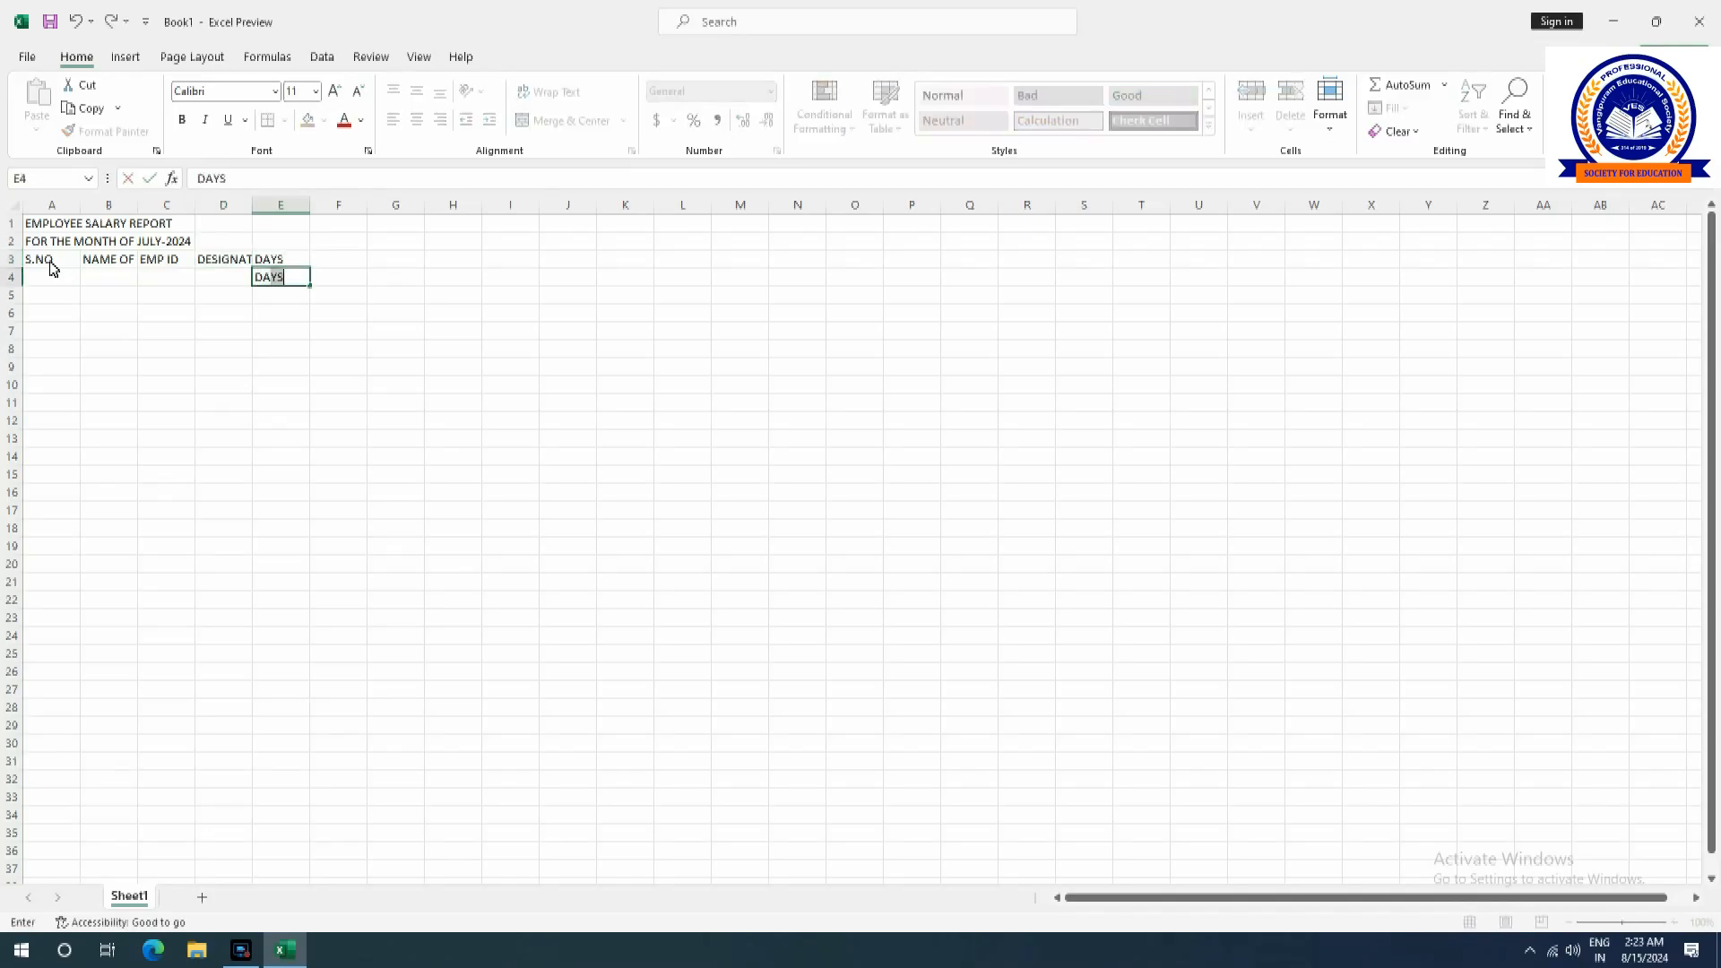
text(E)
key(Tab)
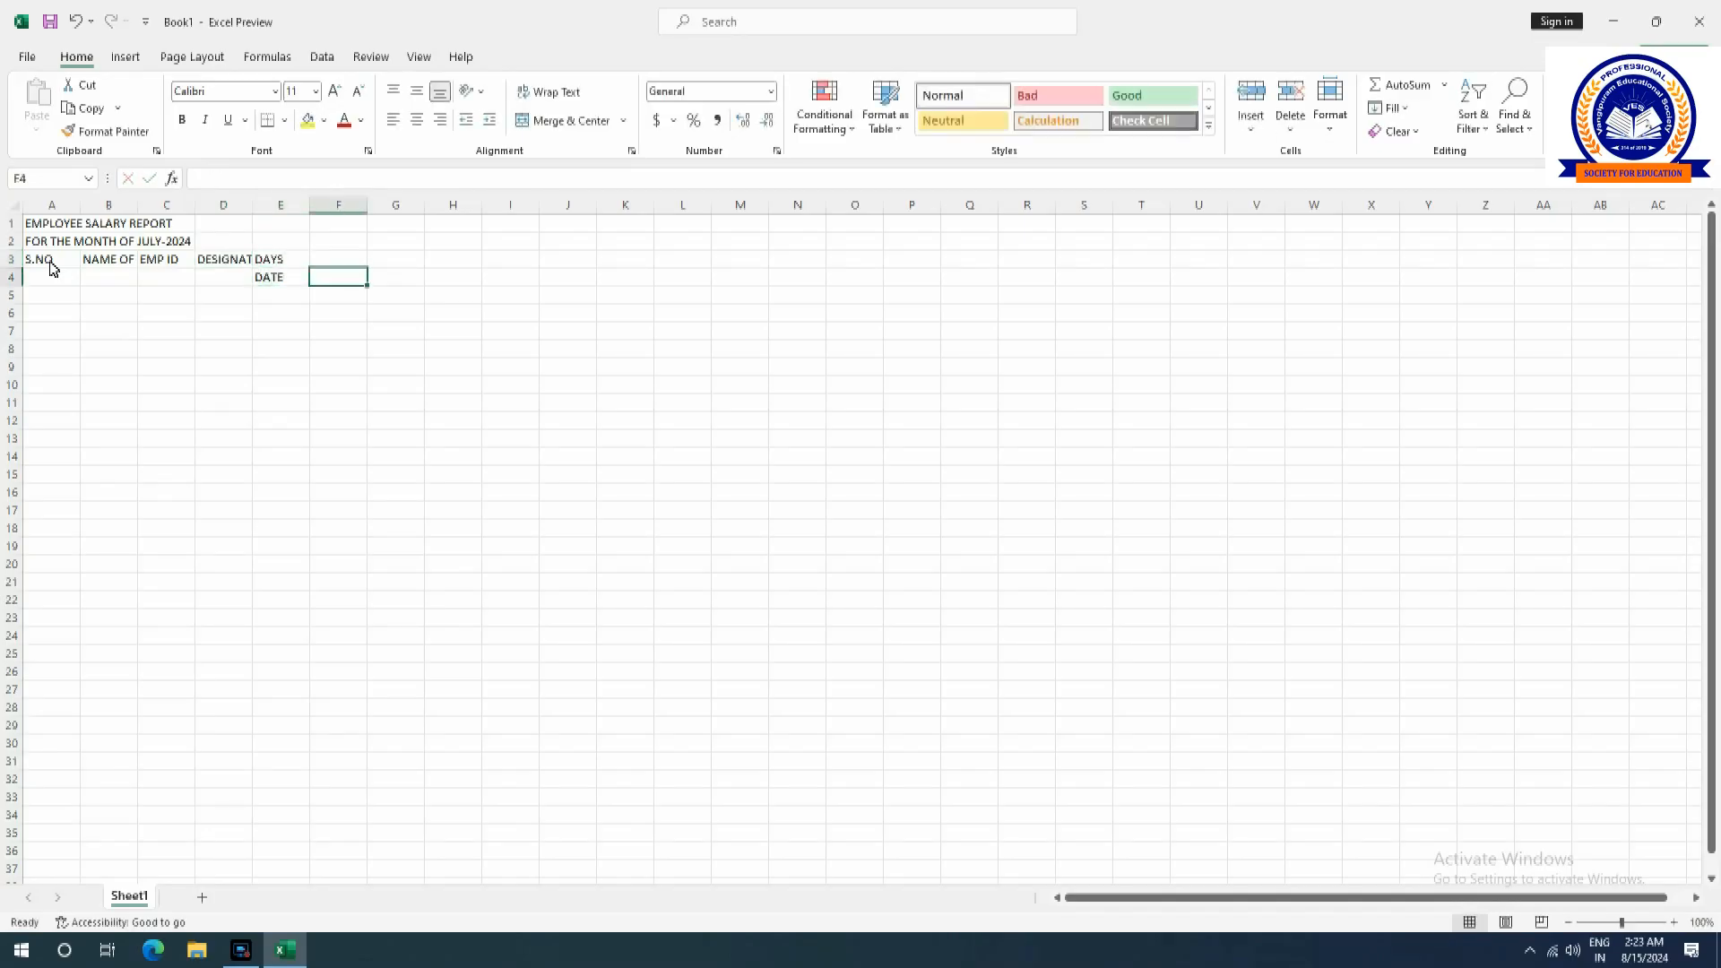
key(Up)
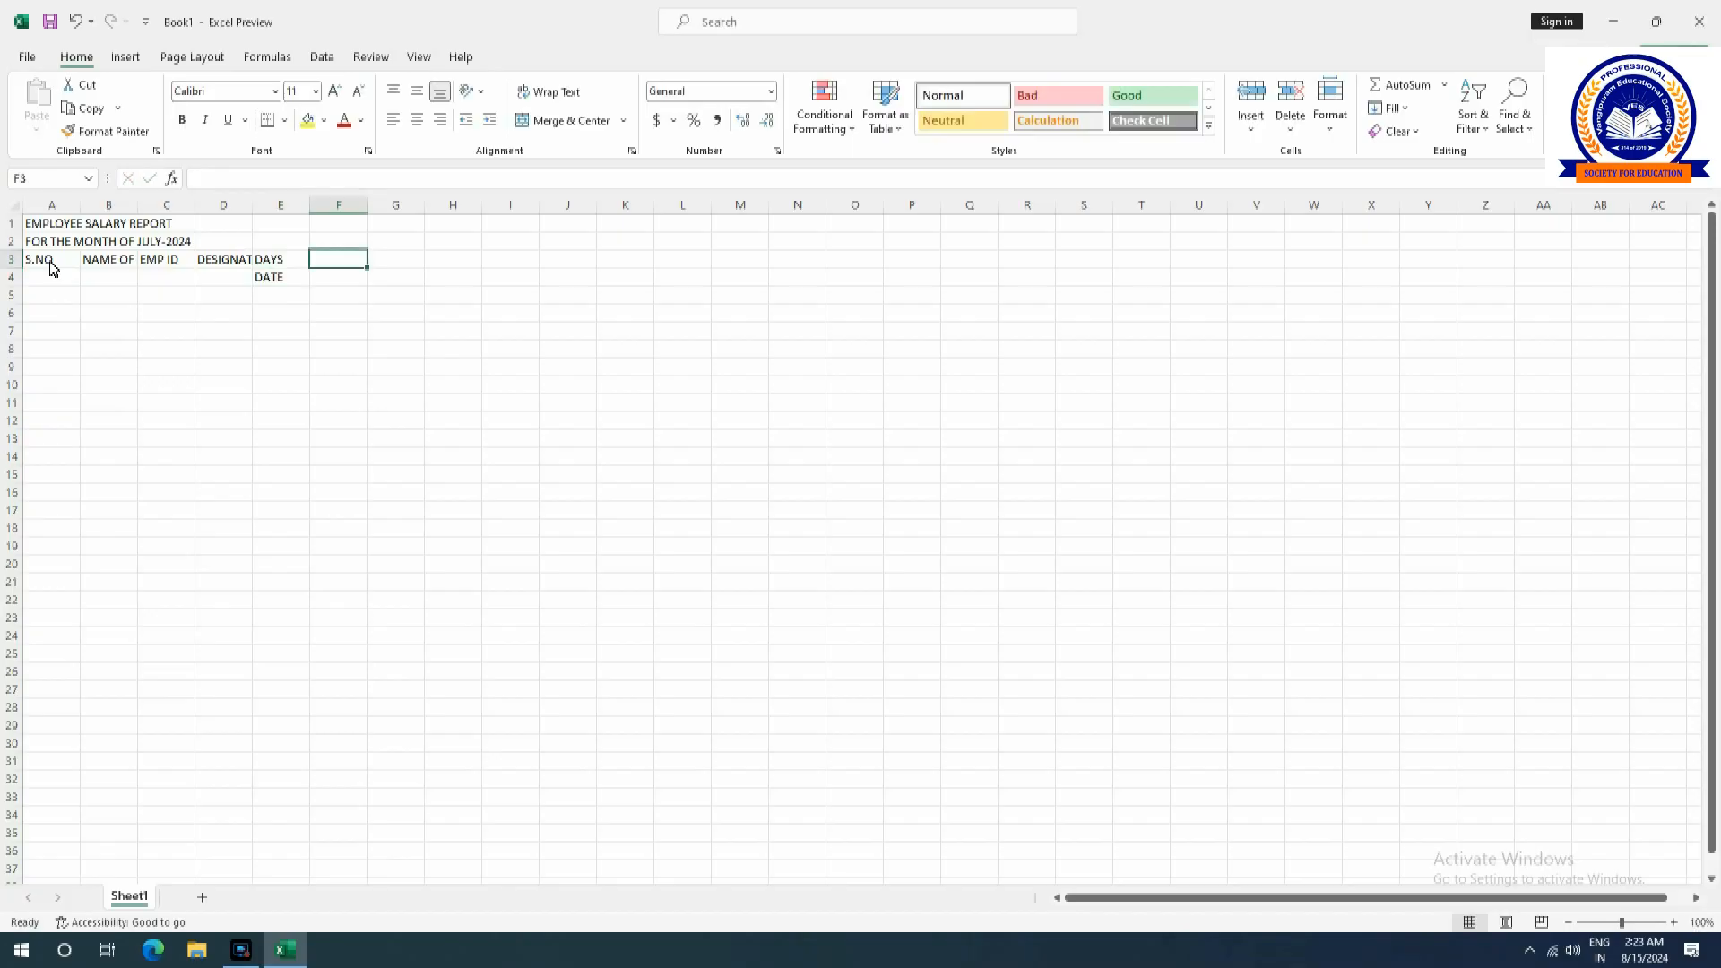
text(MON)
key(Tab)
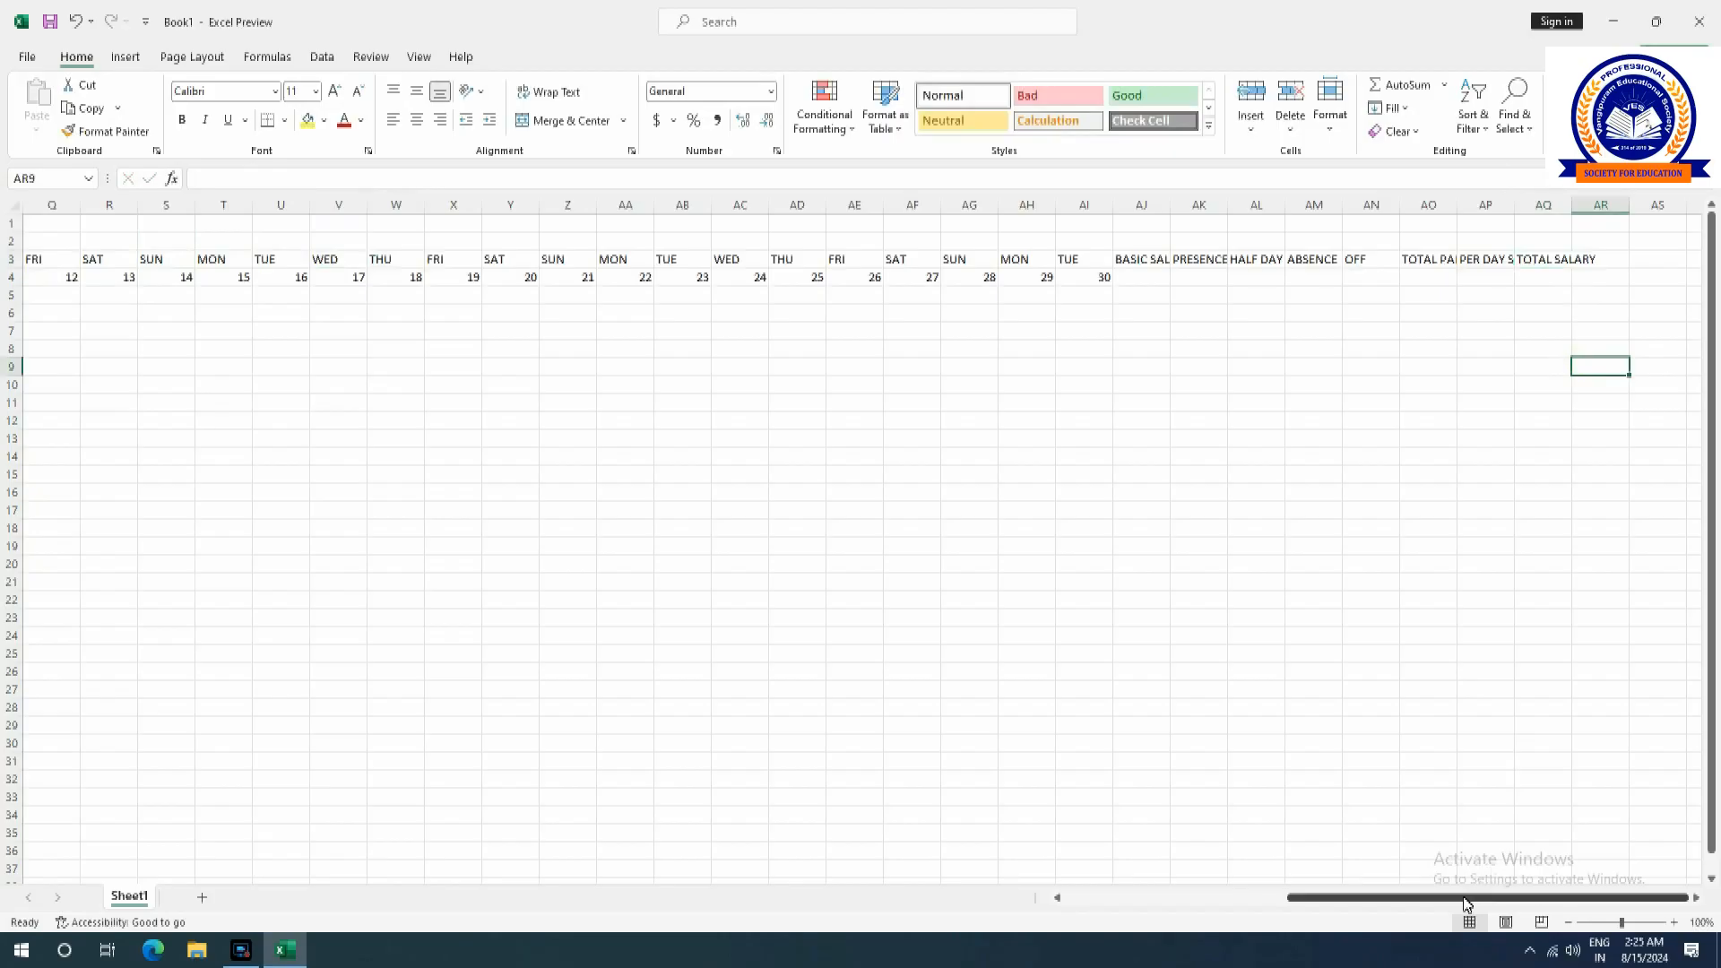
Merge and center the EMPLOYEE SALARY REPORT title across A1:AQ1.
scroll(1466, 898, left, 5)
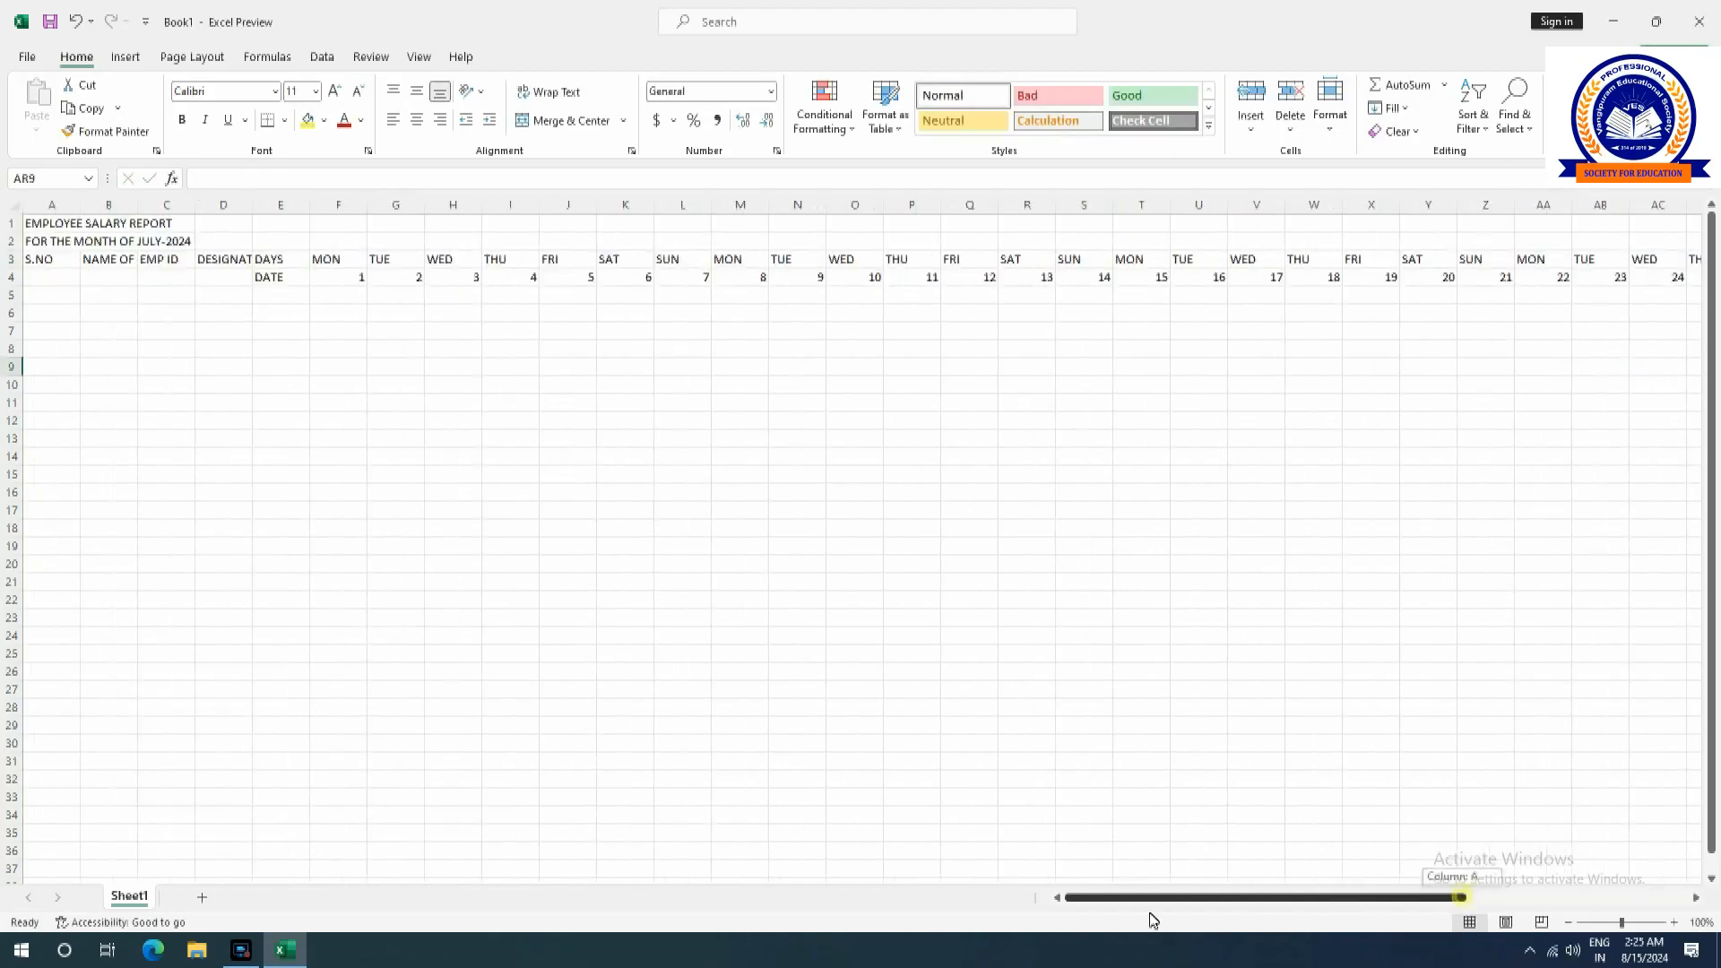
drag(40, 226, 1570, 237)
drag(1570, 235, 1568, 233)
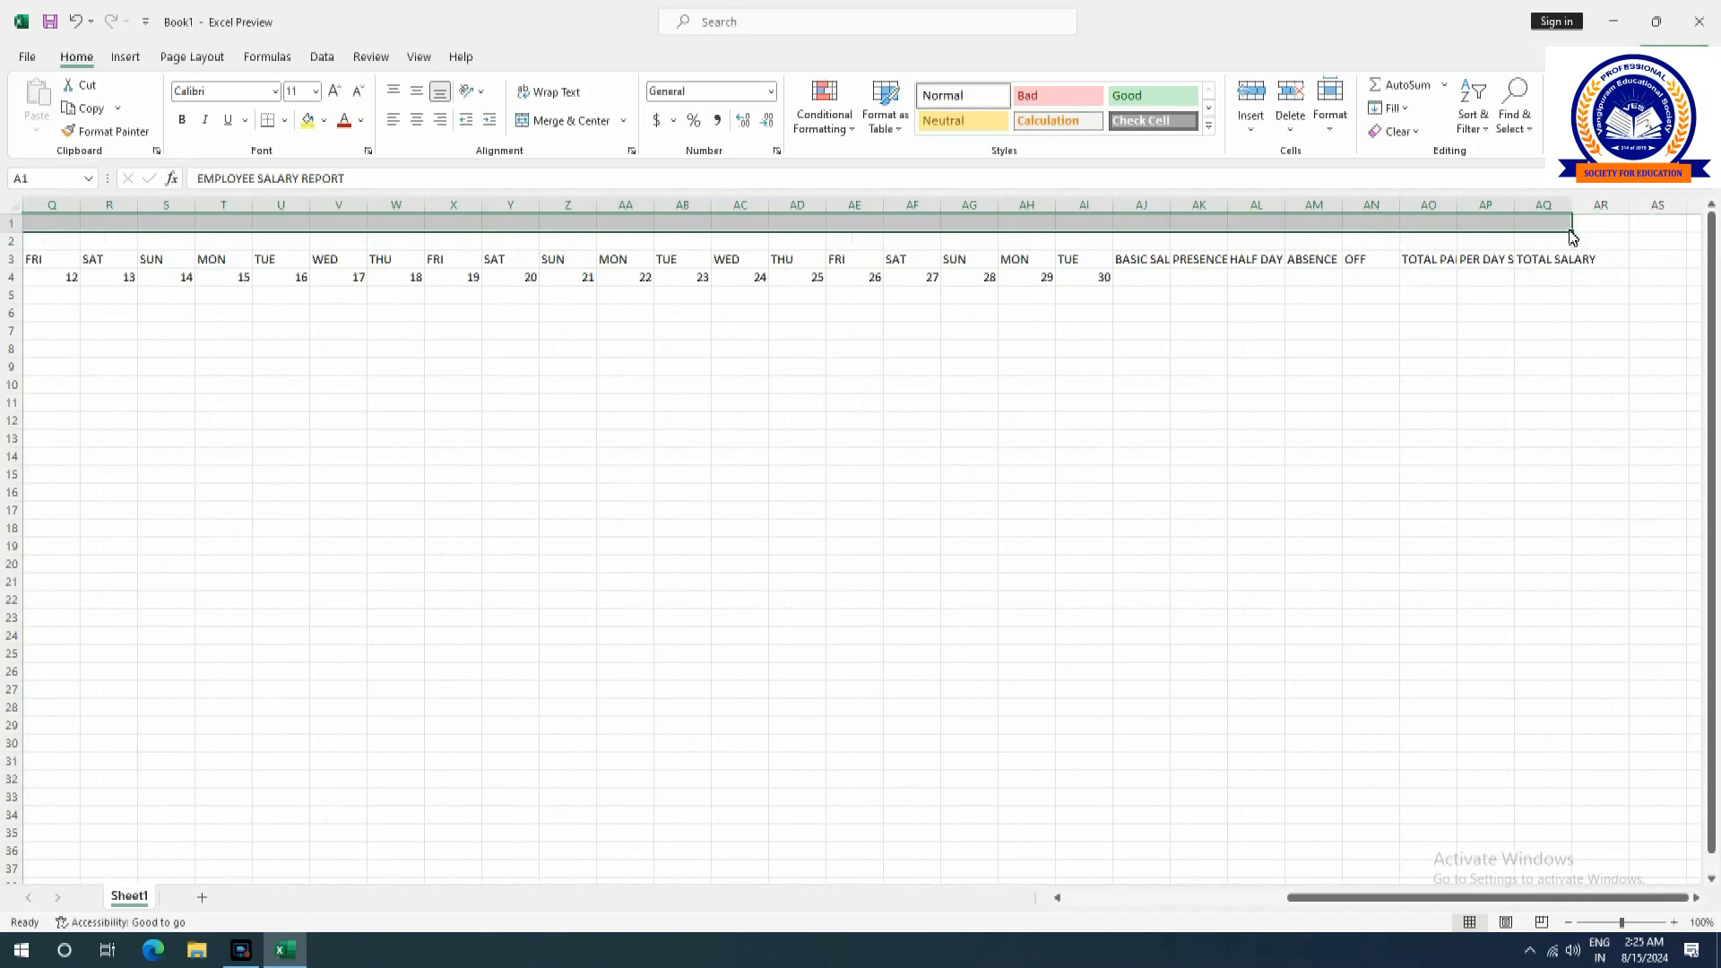
click(568, 120)
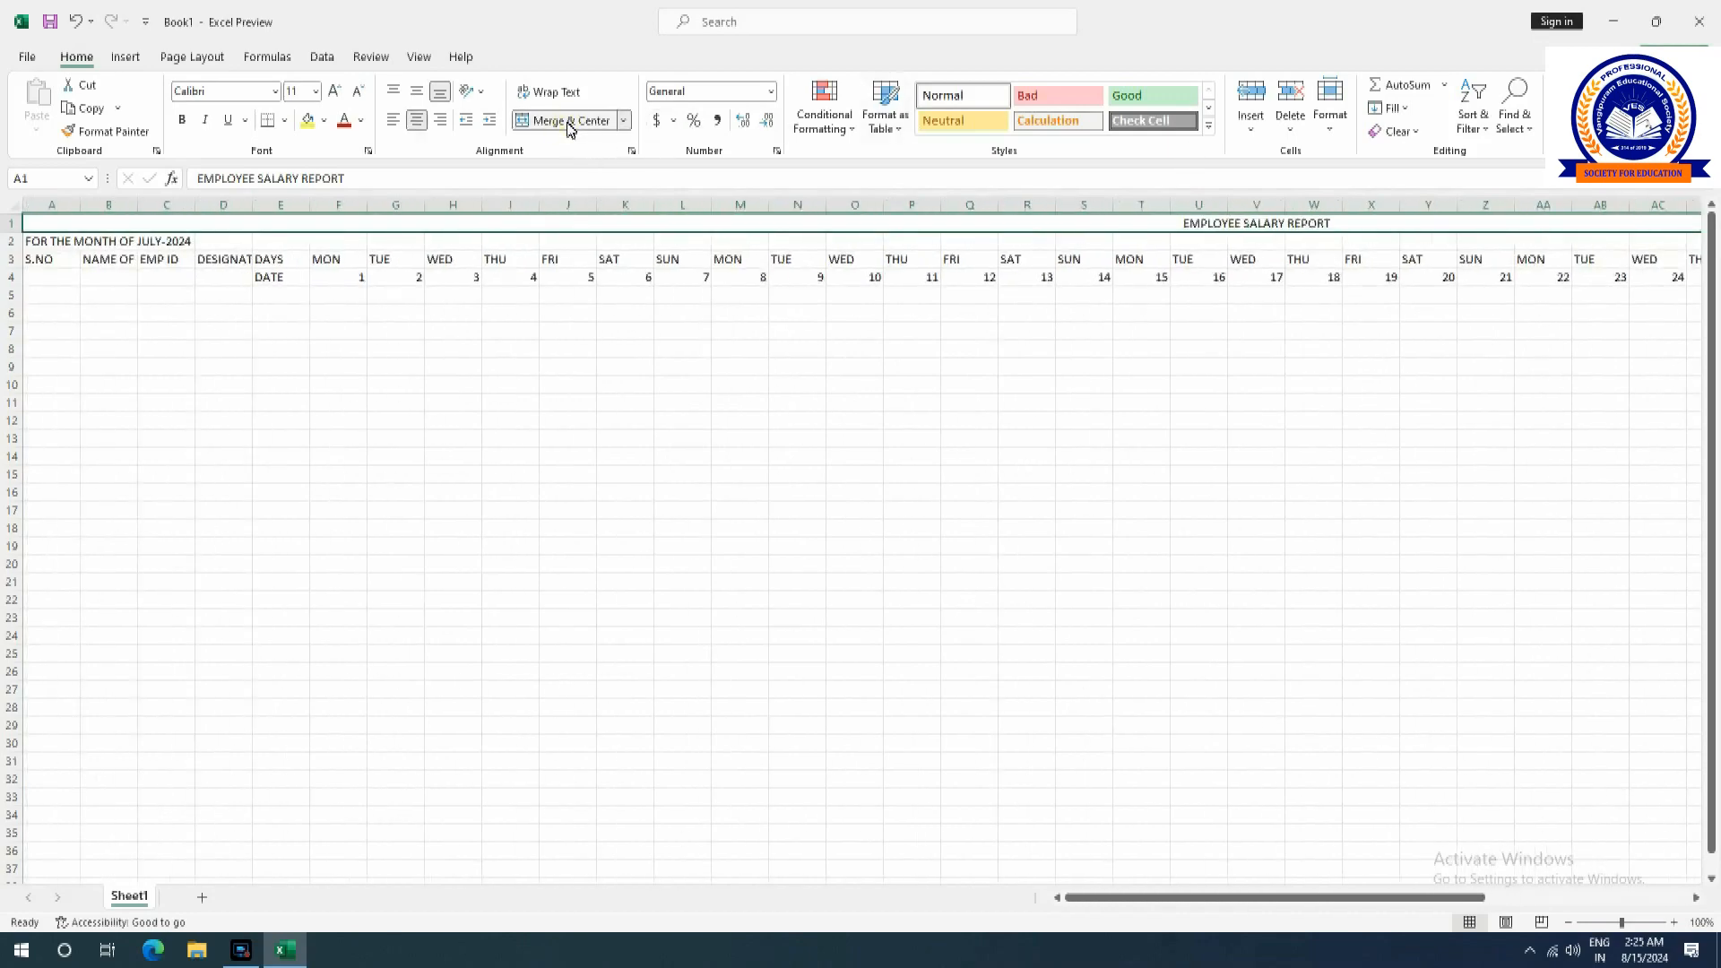
Format the EMPLOYEE SALARY REPORT title as bold, size 16 white text on a green fill.
click(184, 123)
click(323, 120)
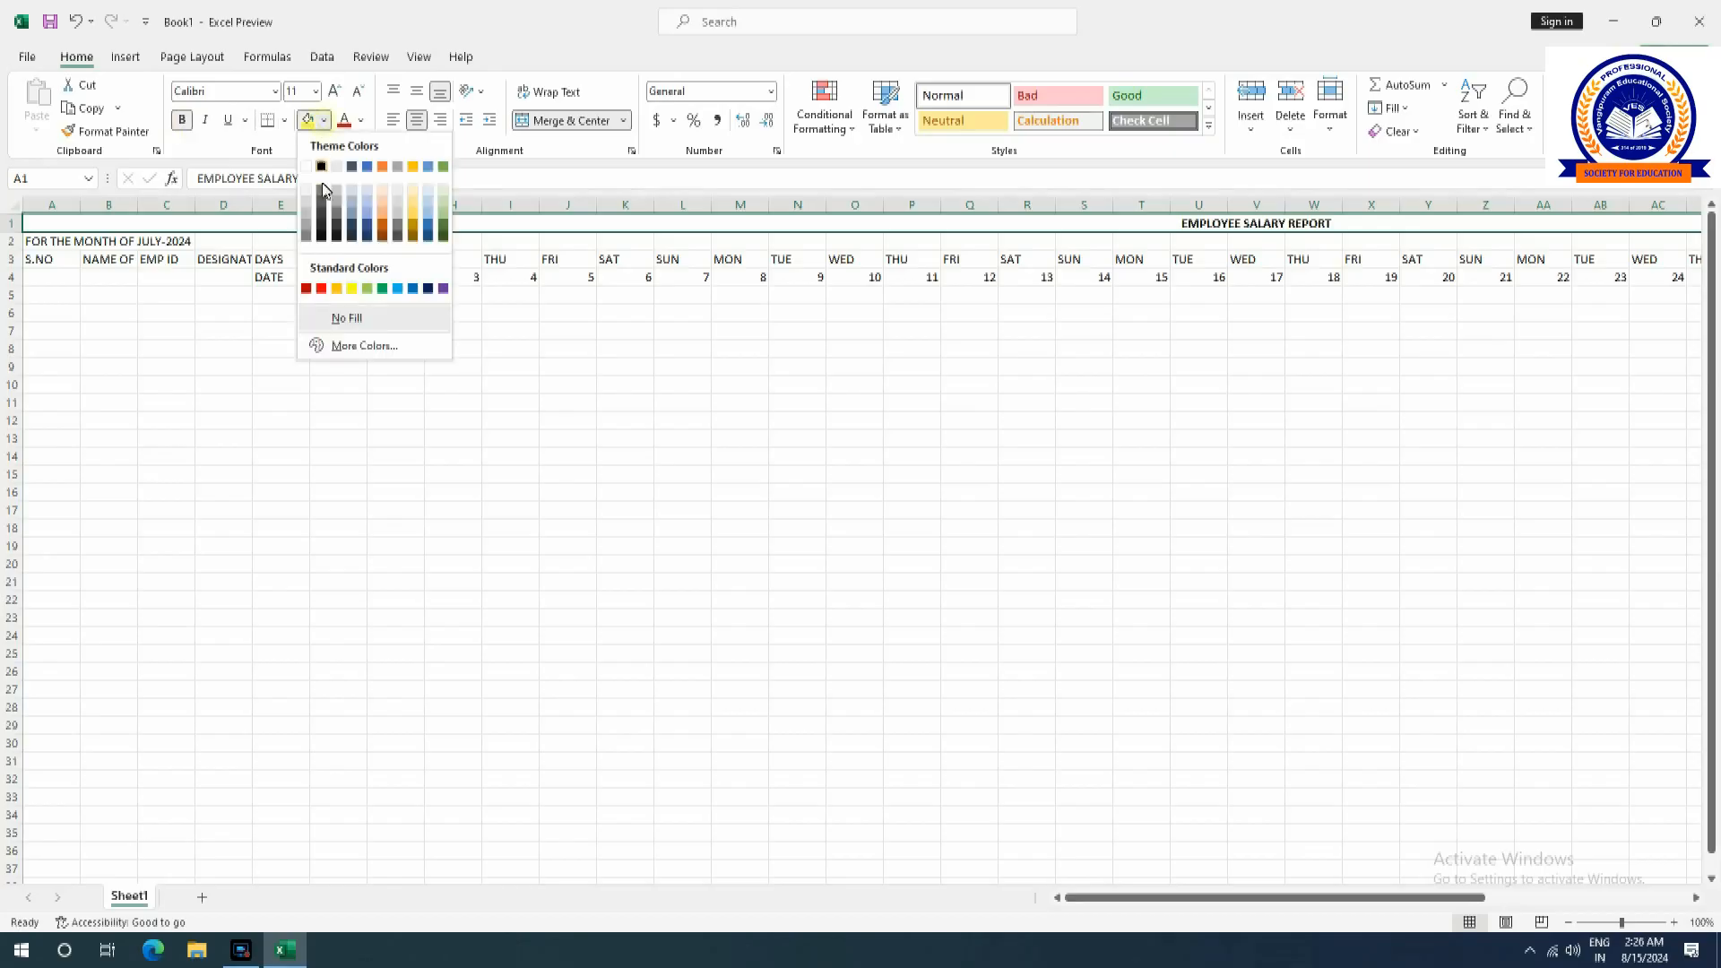
click(384, 289)
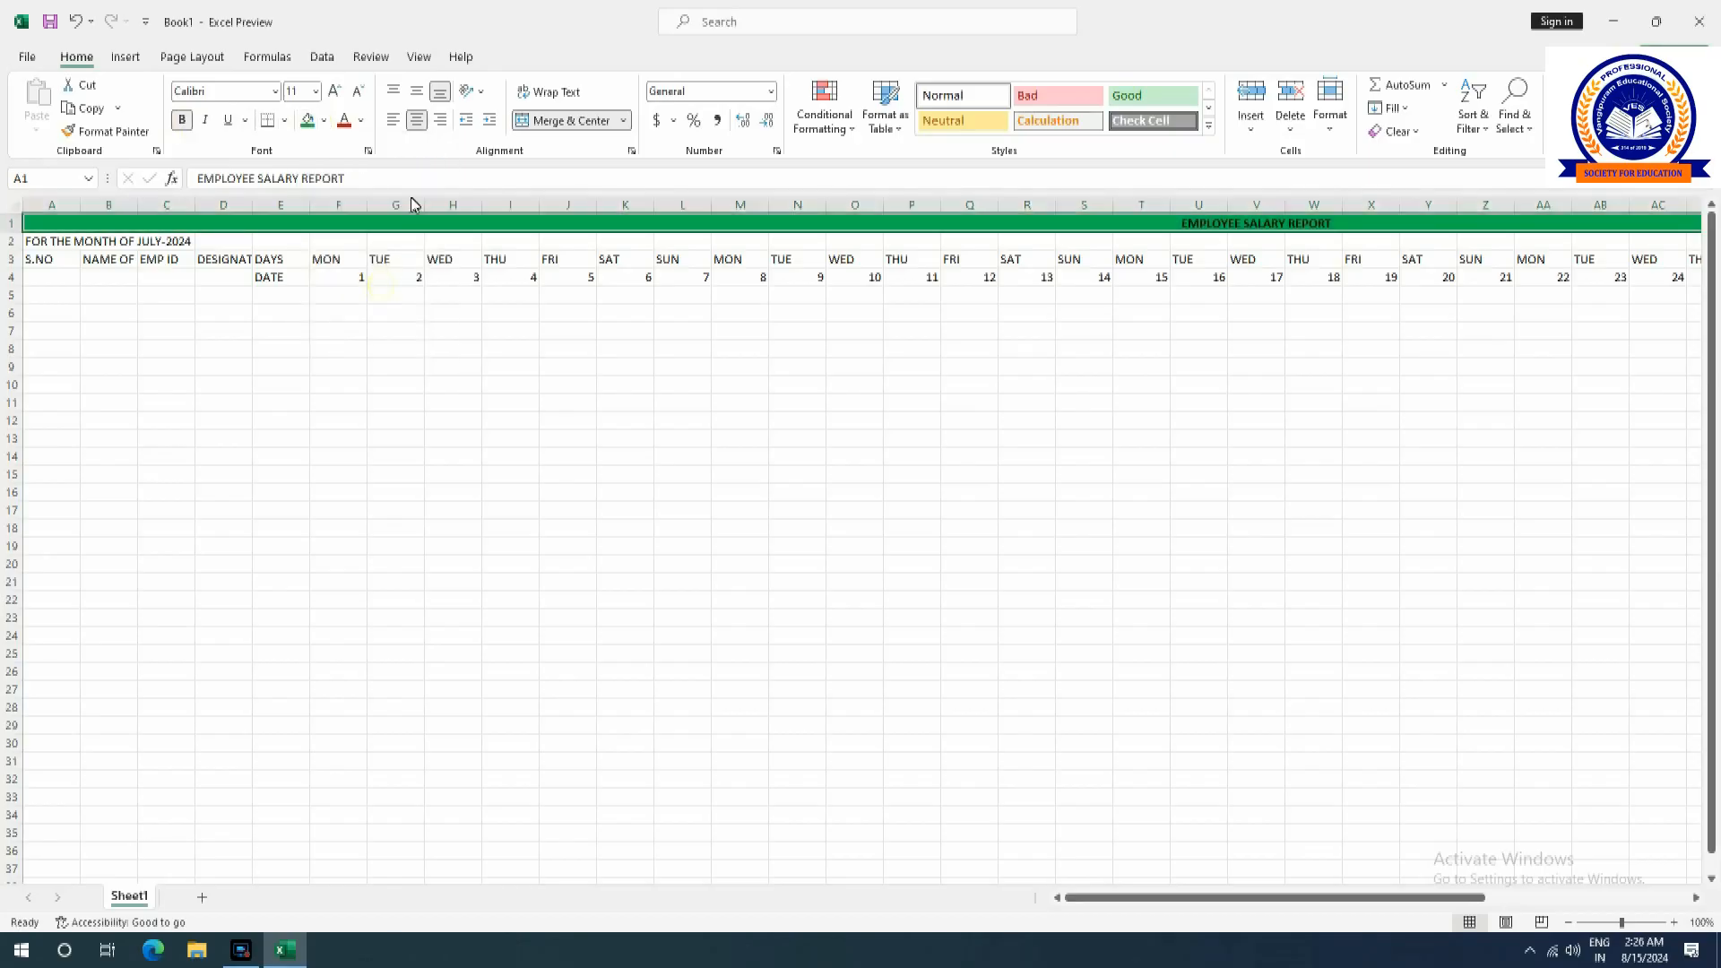
click(315, 93)
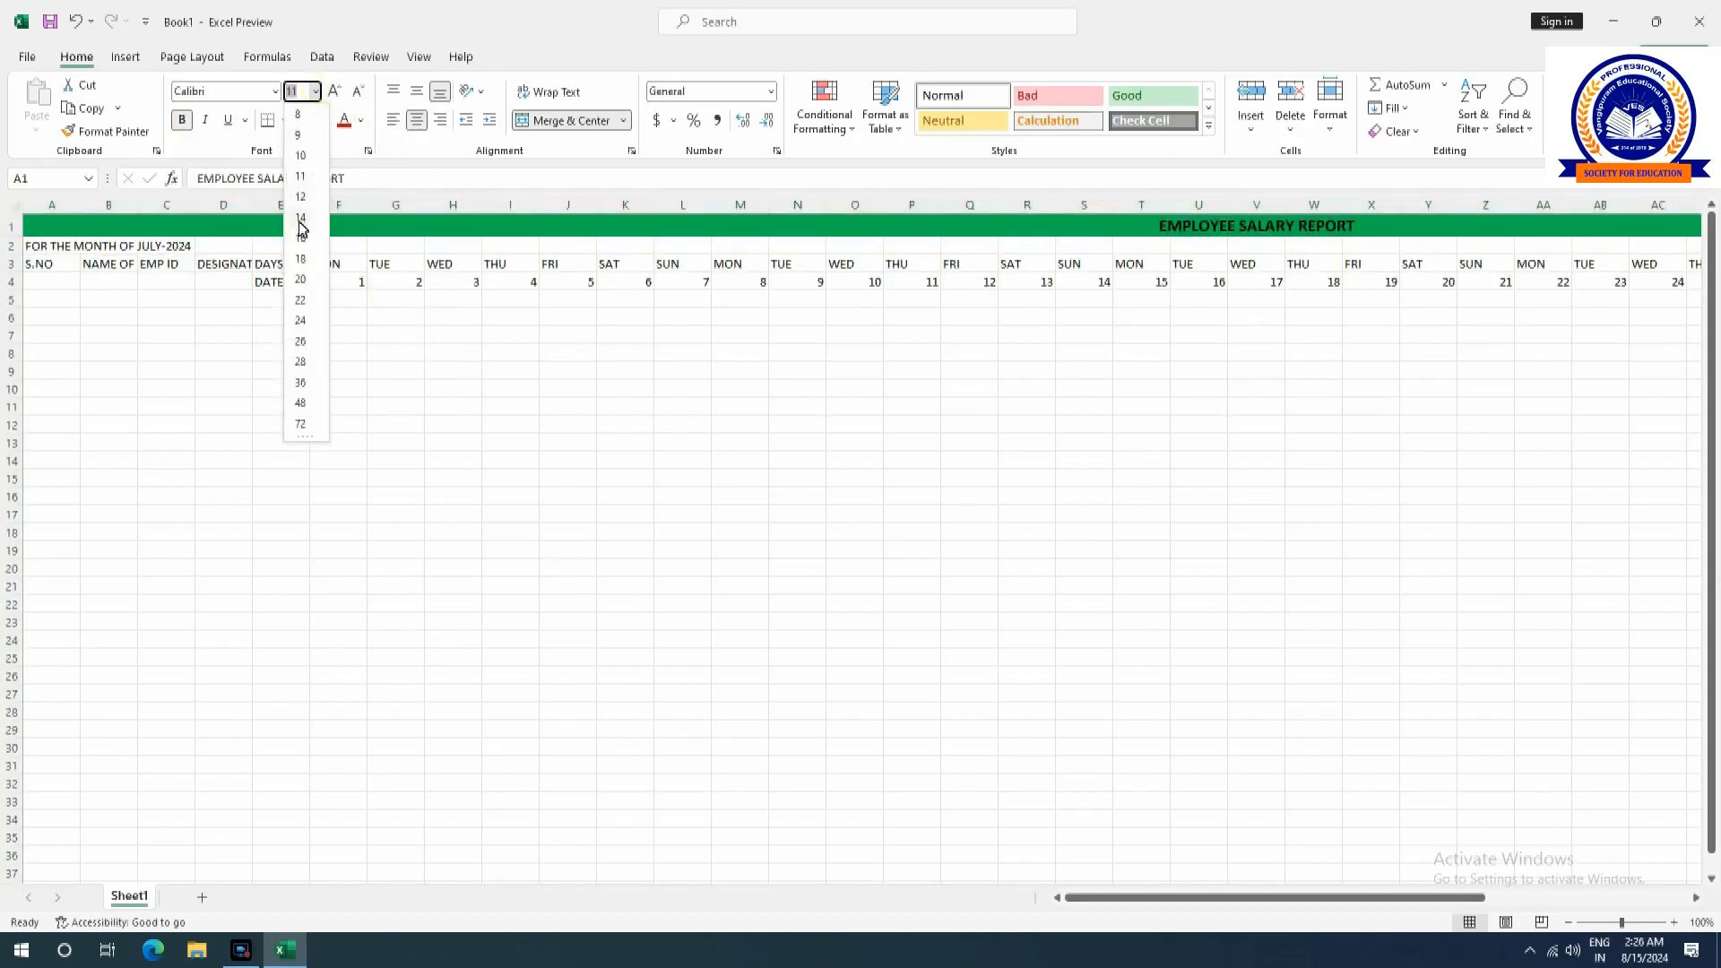
click(304, 242)
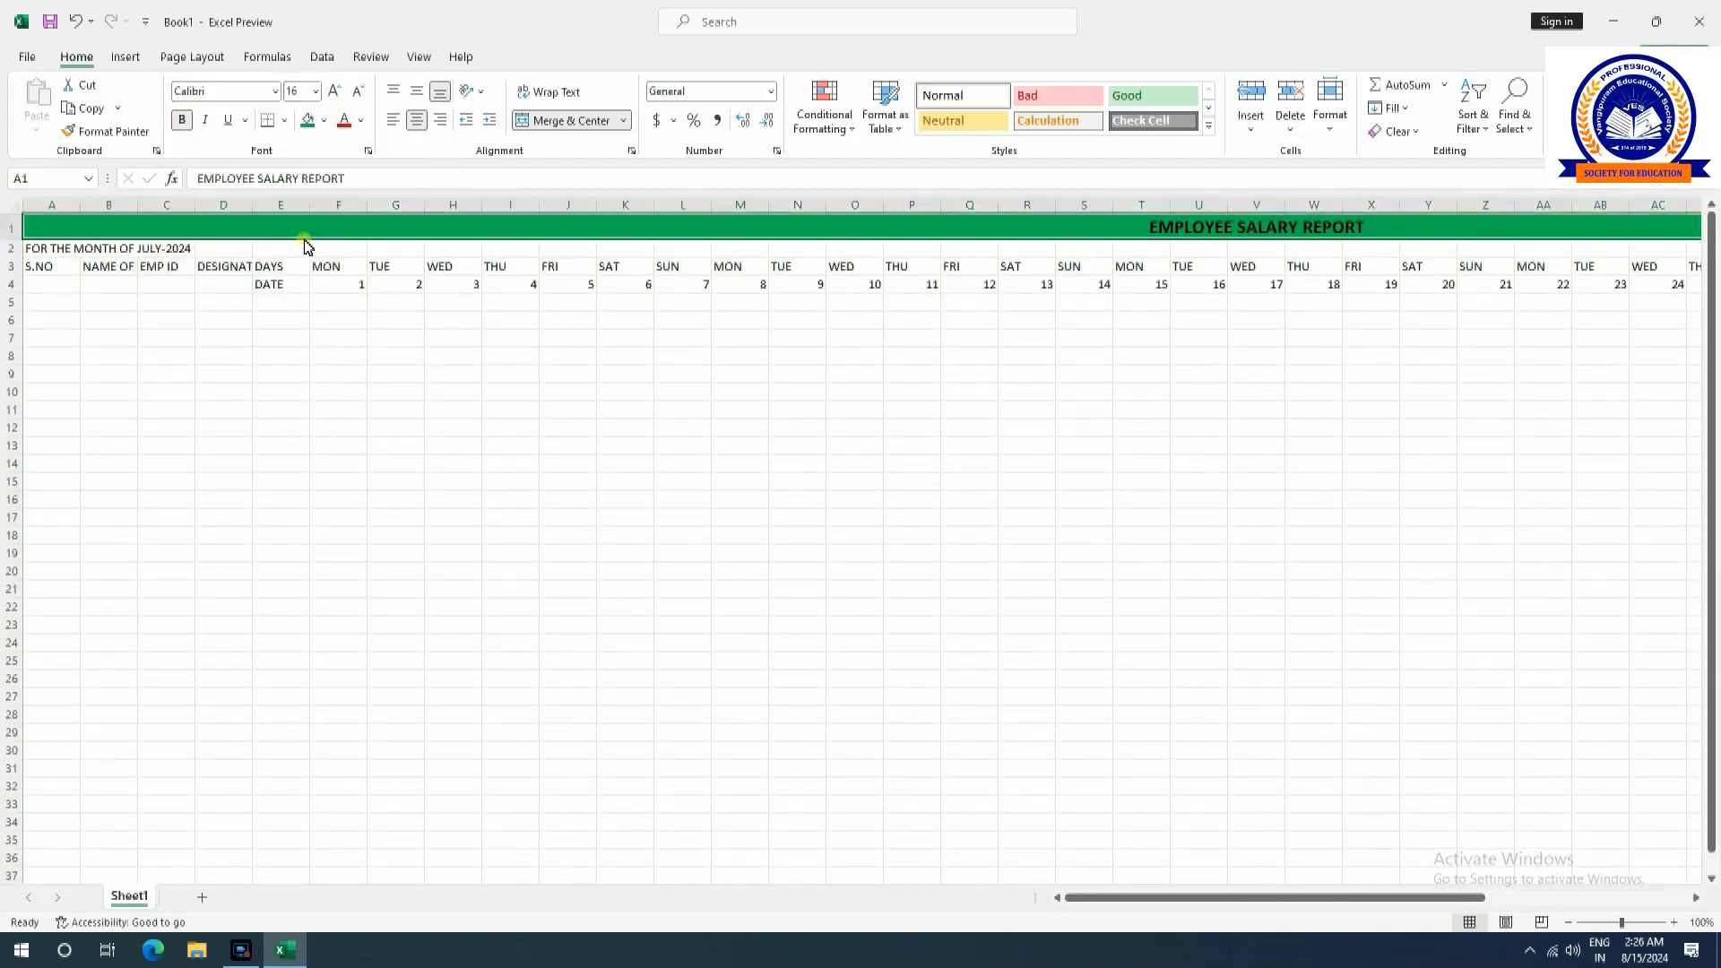
click(363, 122)
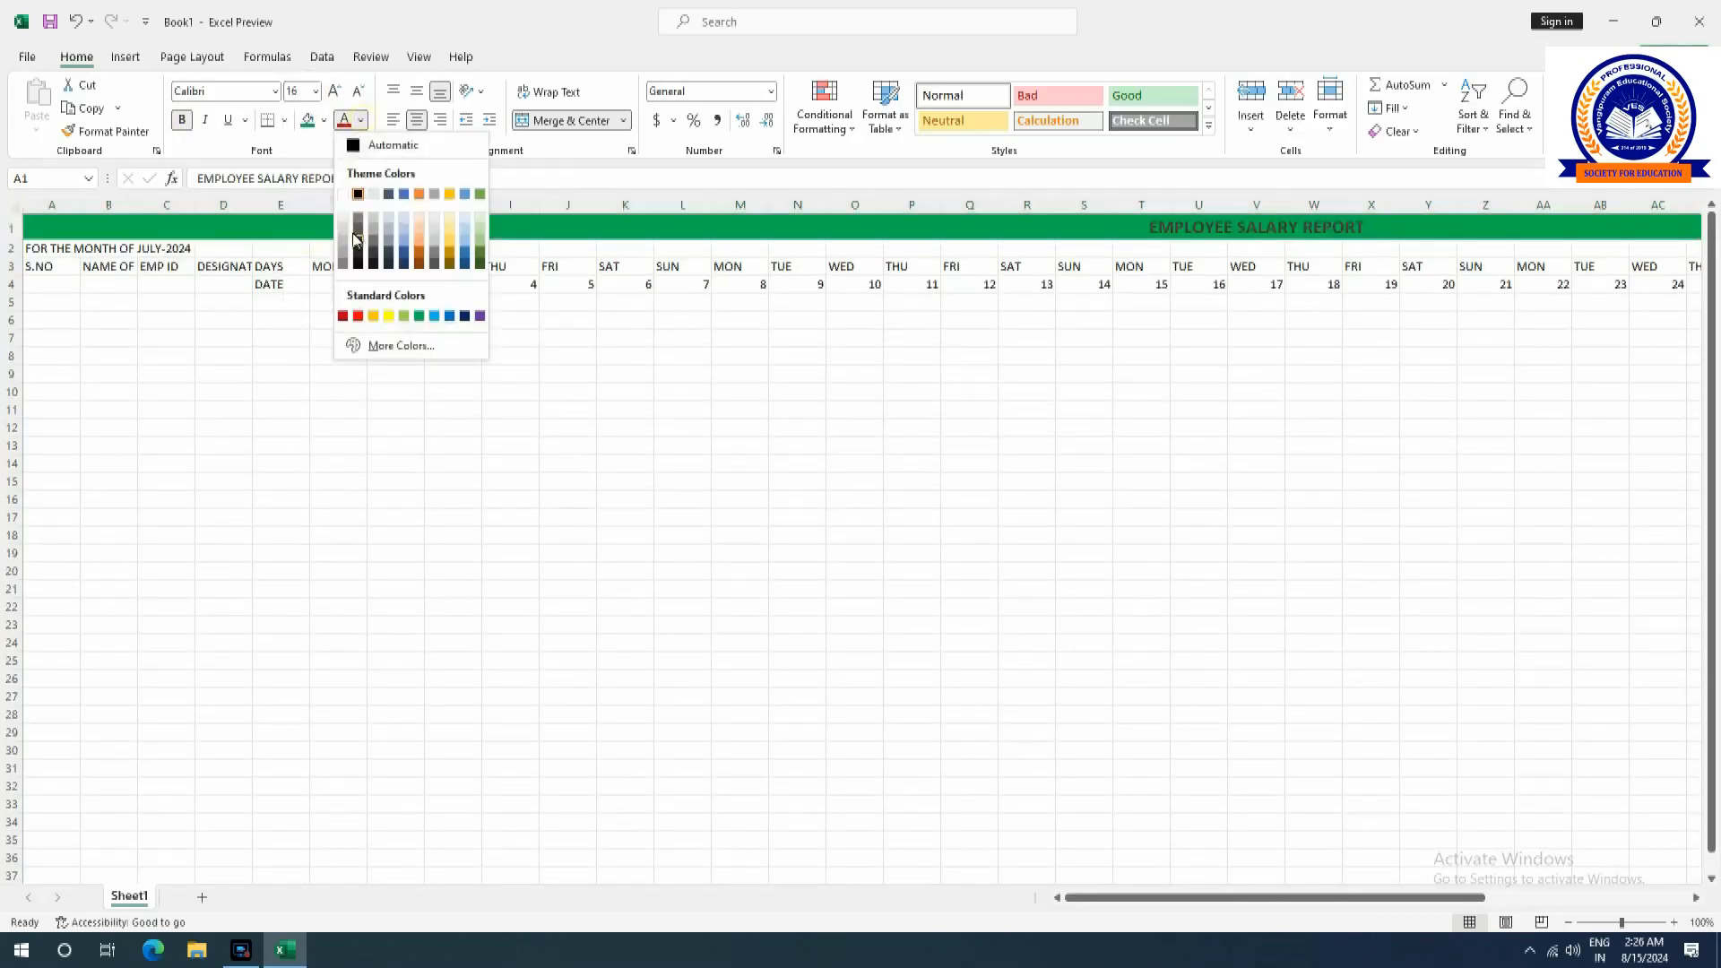
click(344, 195)
click(751, 404)
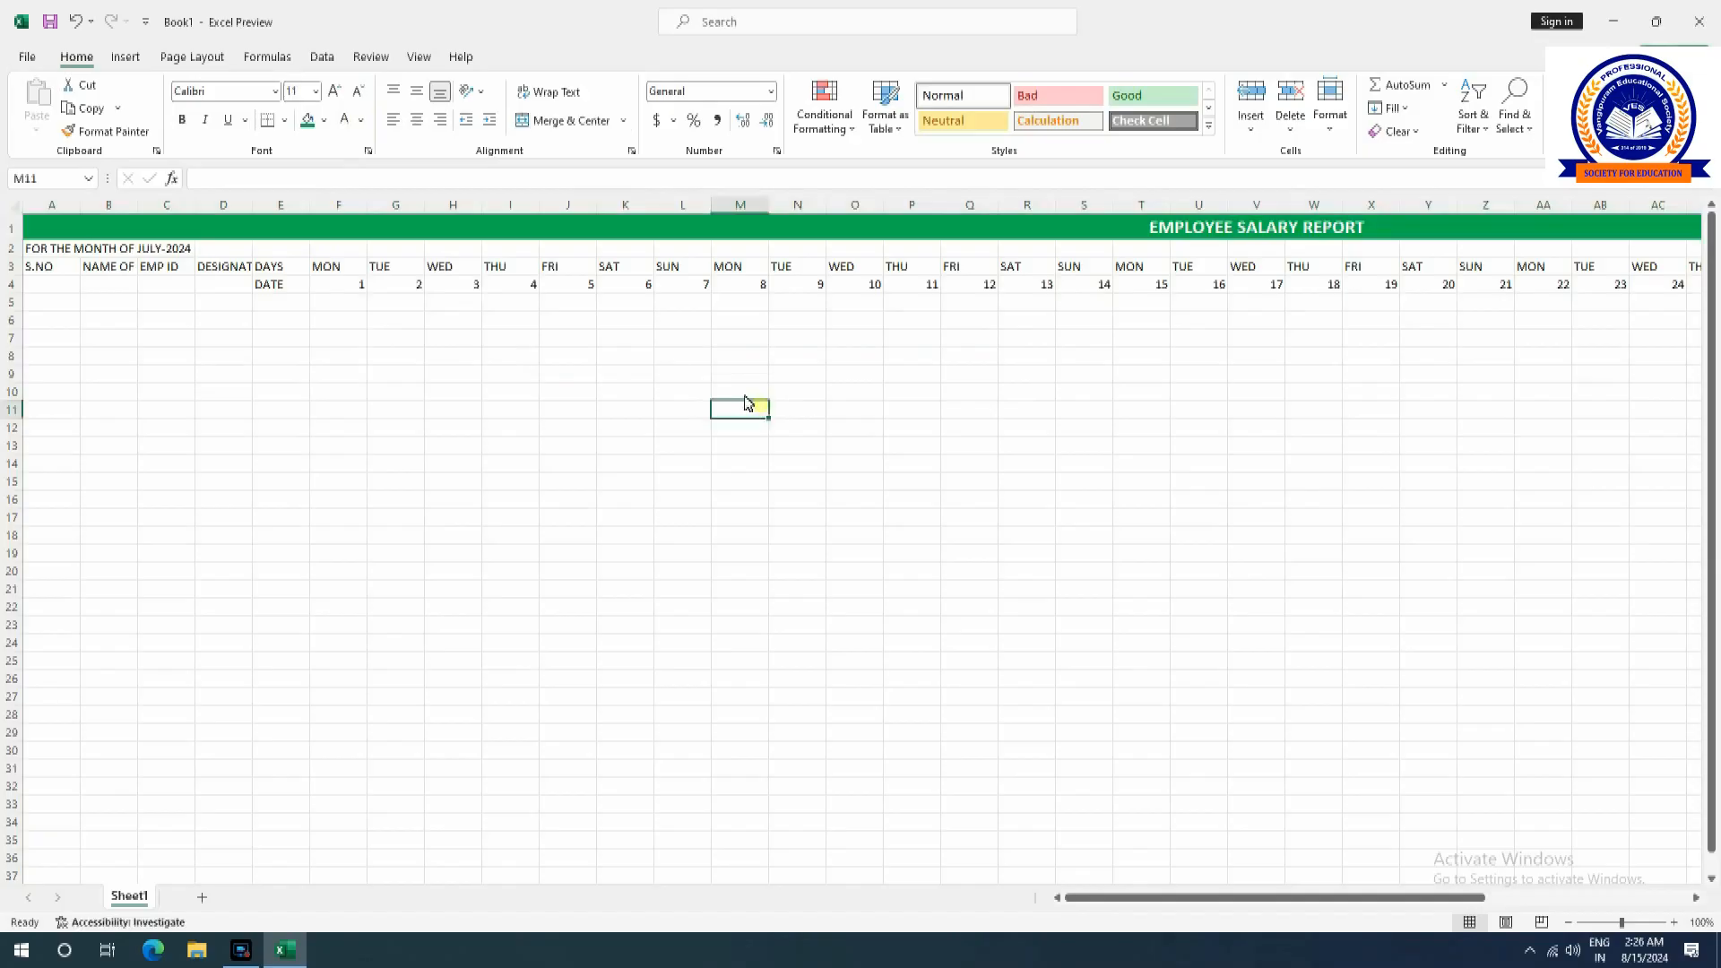
Merge and center FOR THE MONTH OF JULY-2024 across A2:AQ2 and make it bold at size 16.
drag(32, 255, 1673, 251)
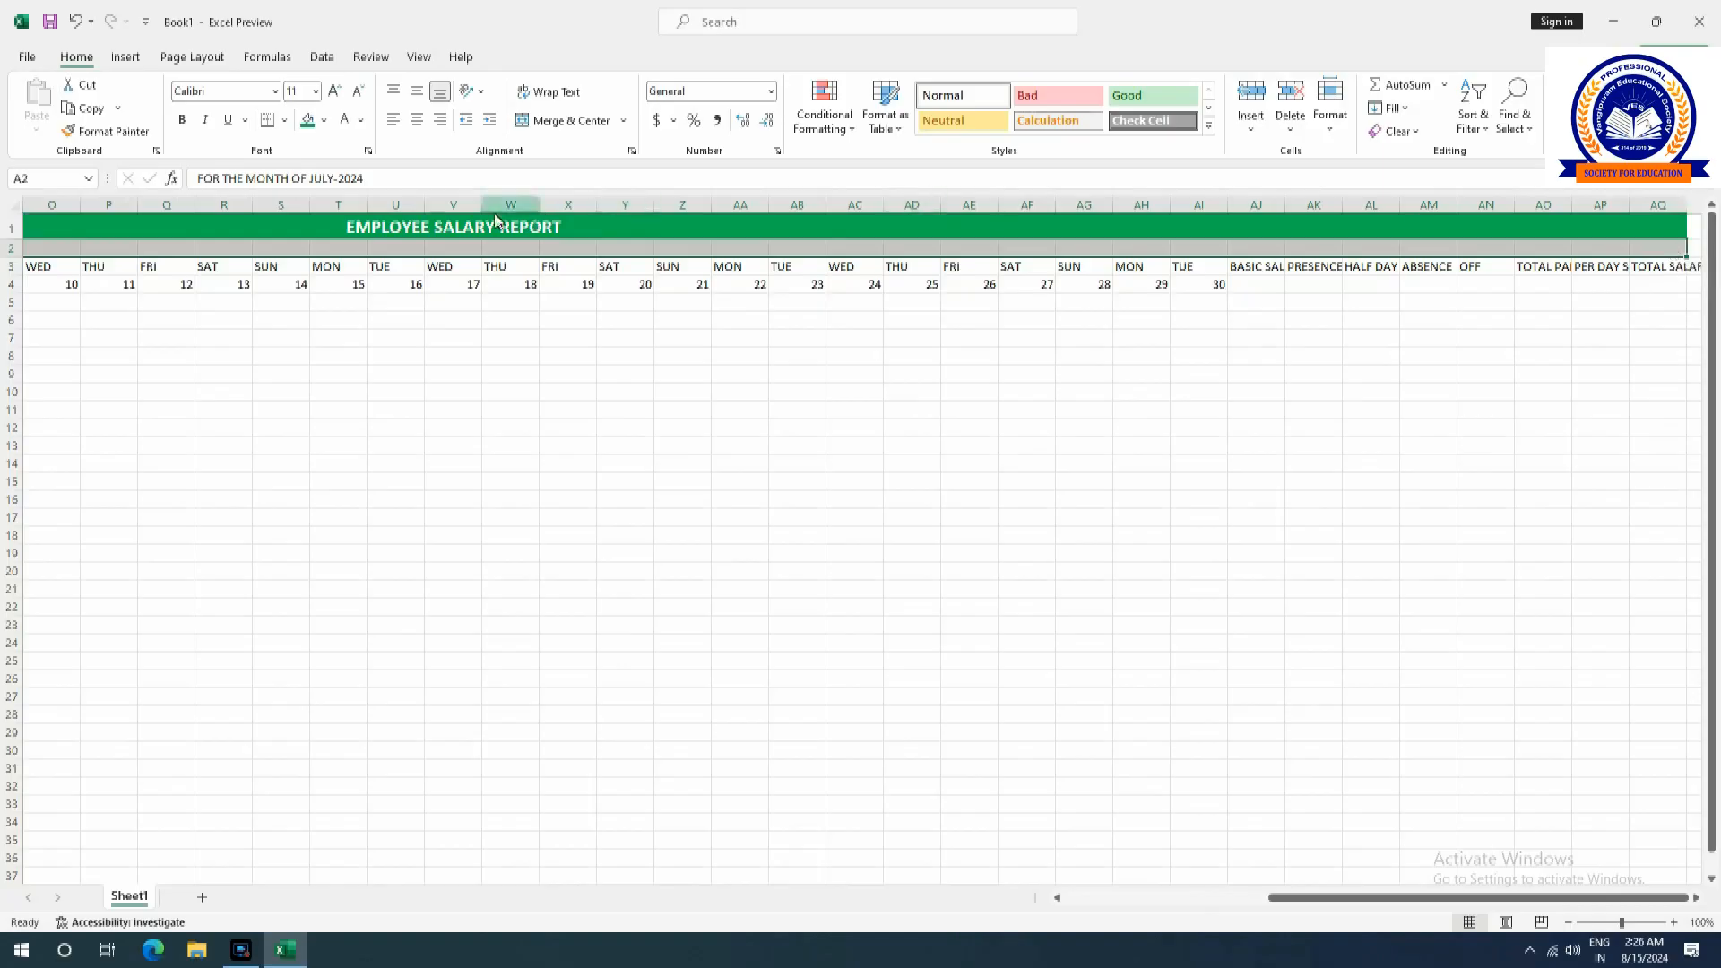
click(568, 121)
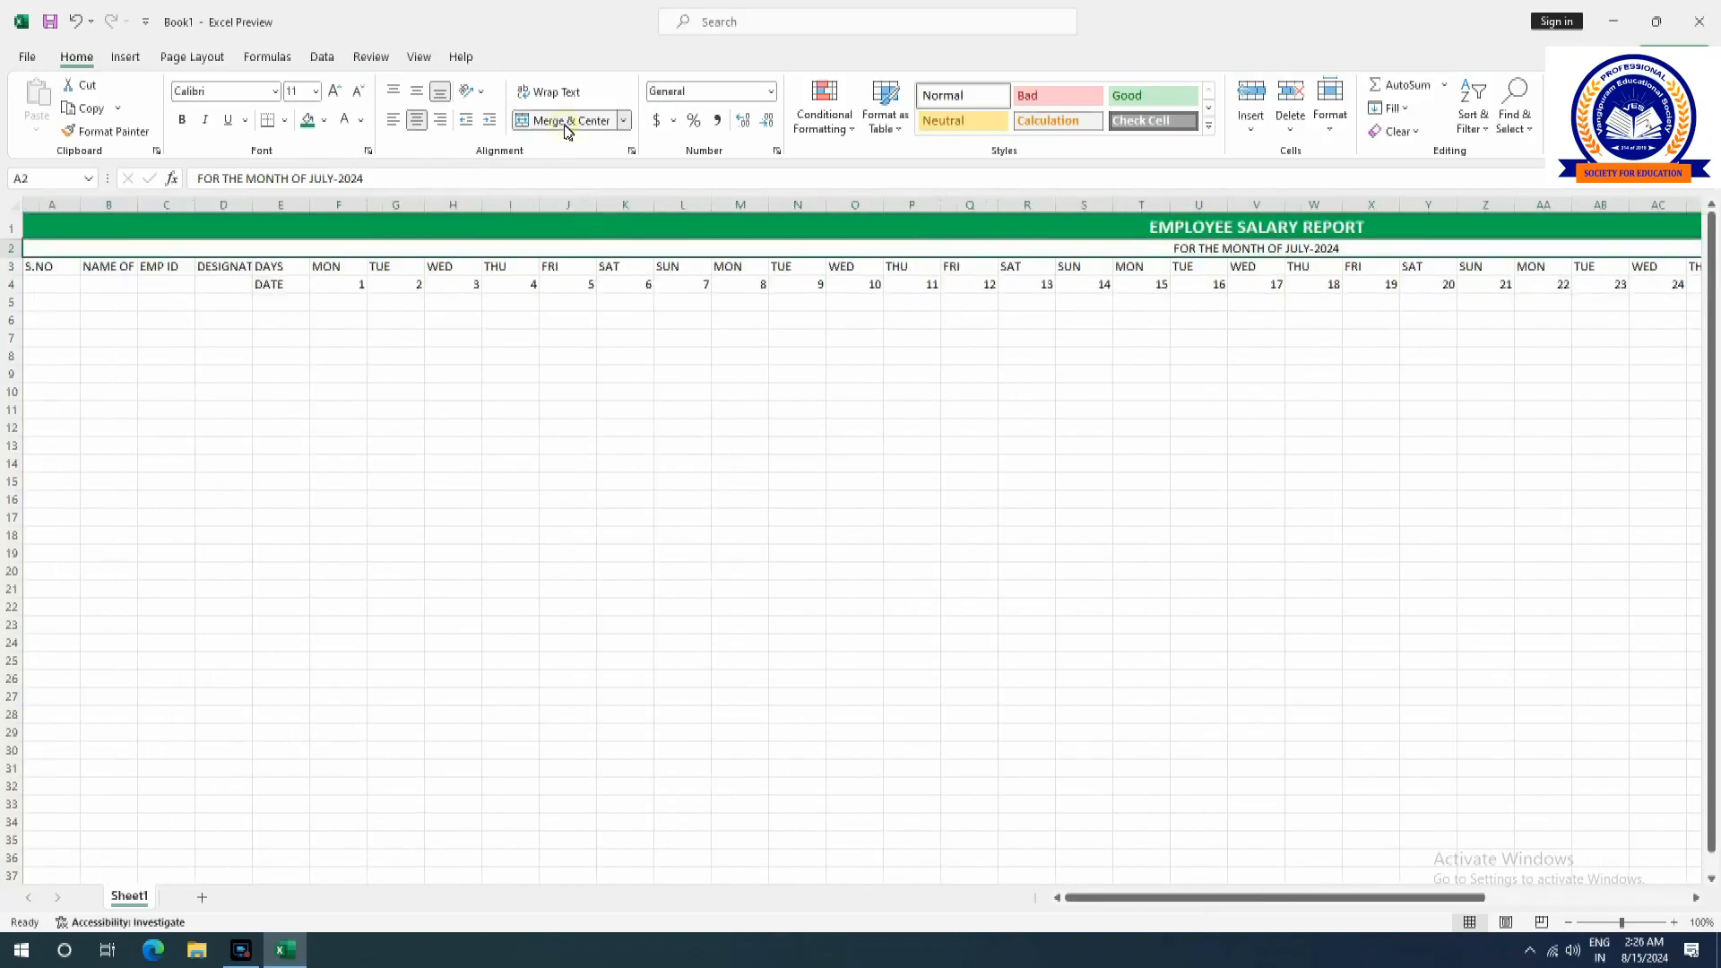
click(316, 90)
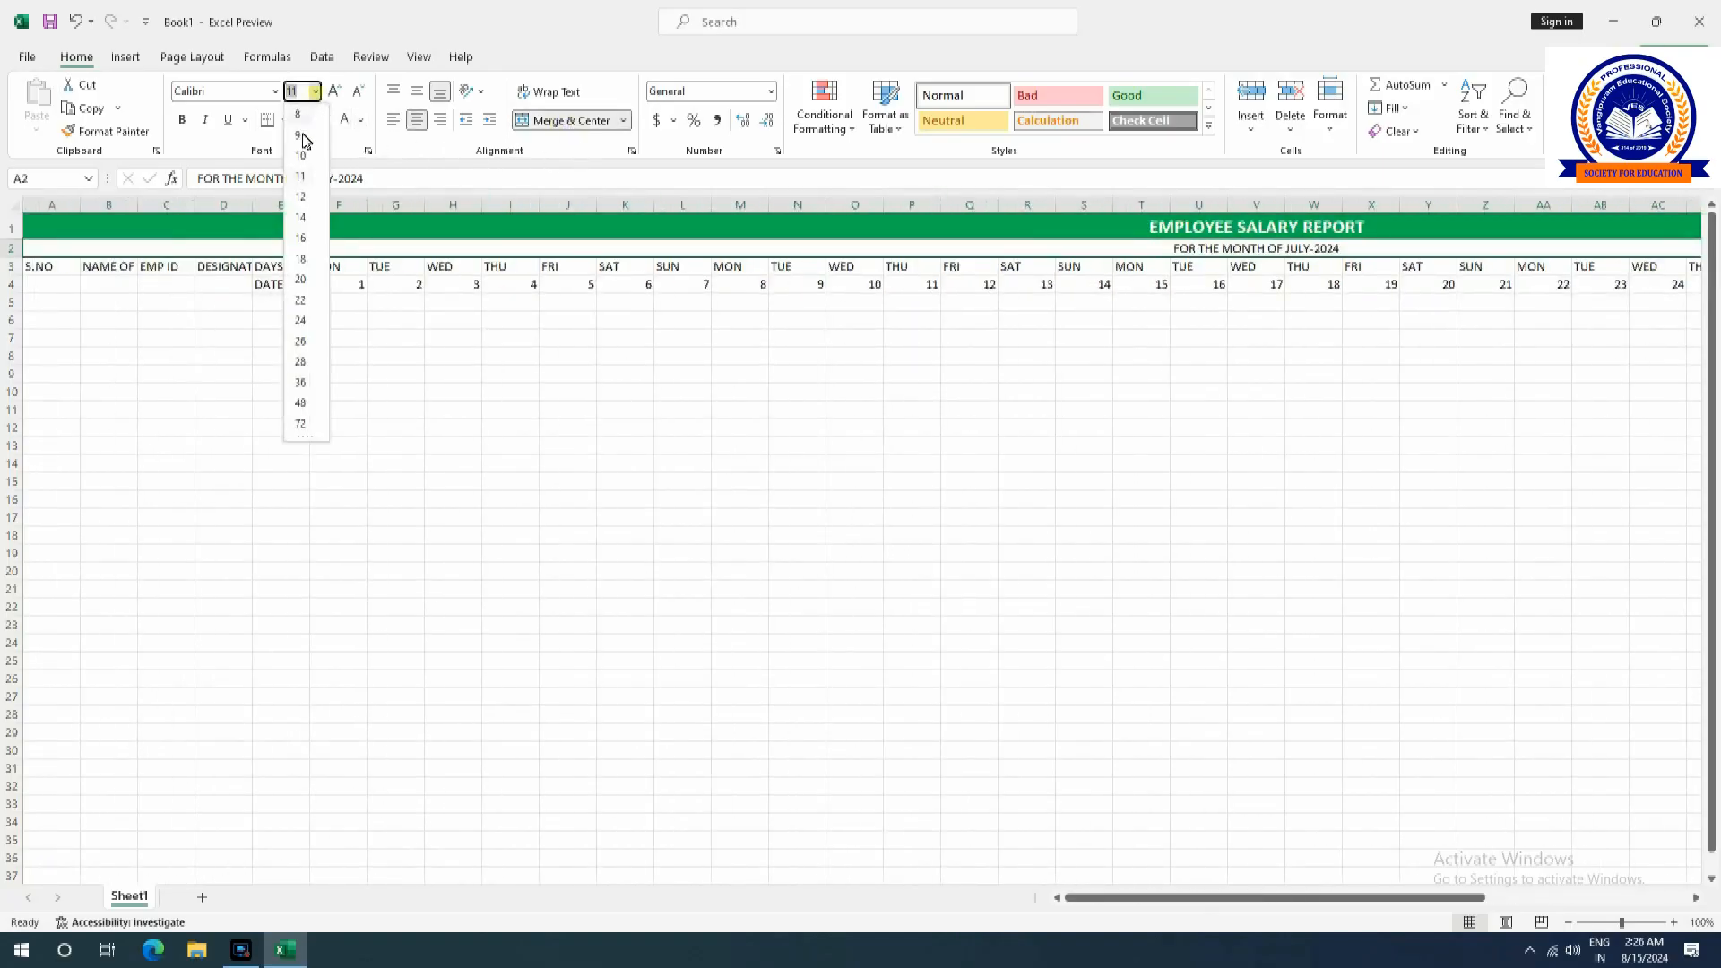
click(301, 243)
click(184, 122)
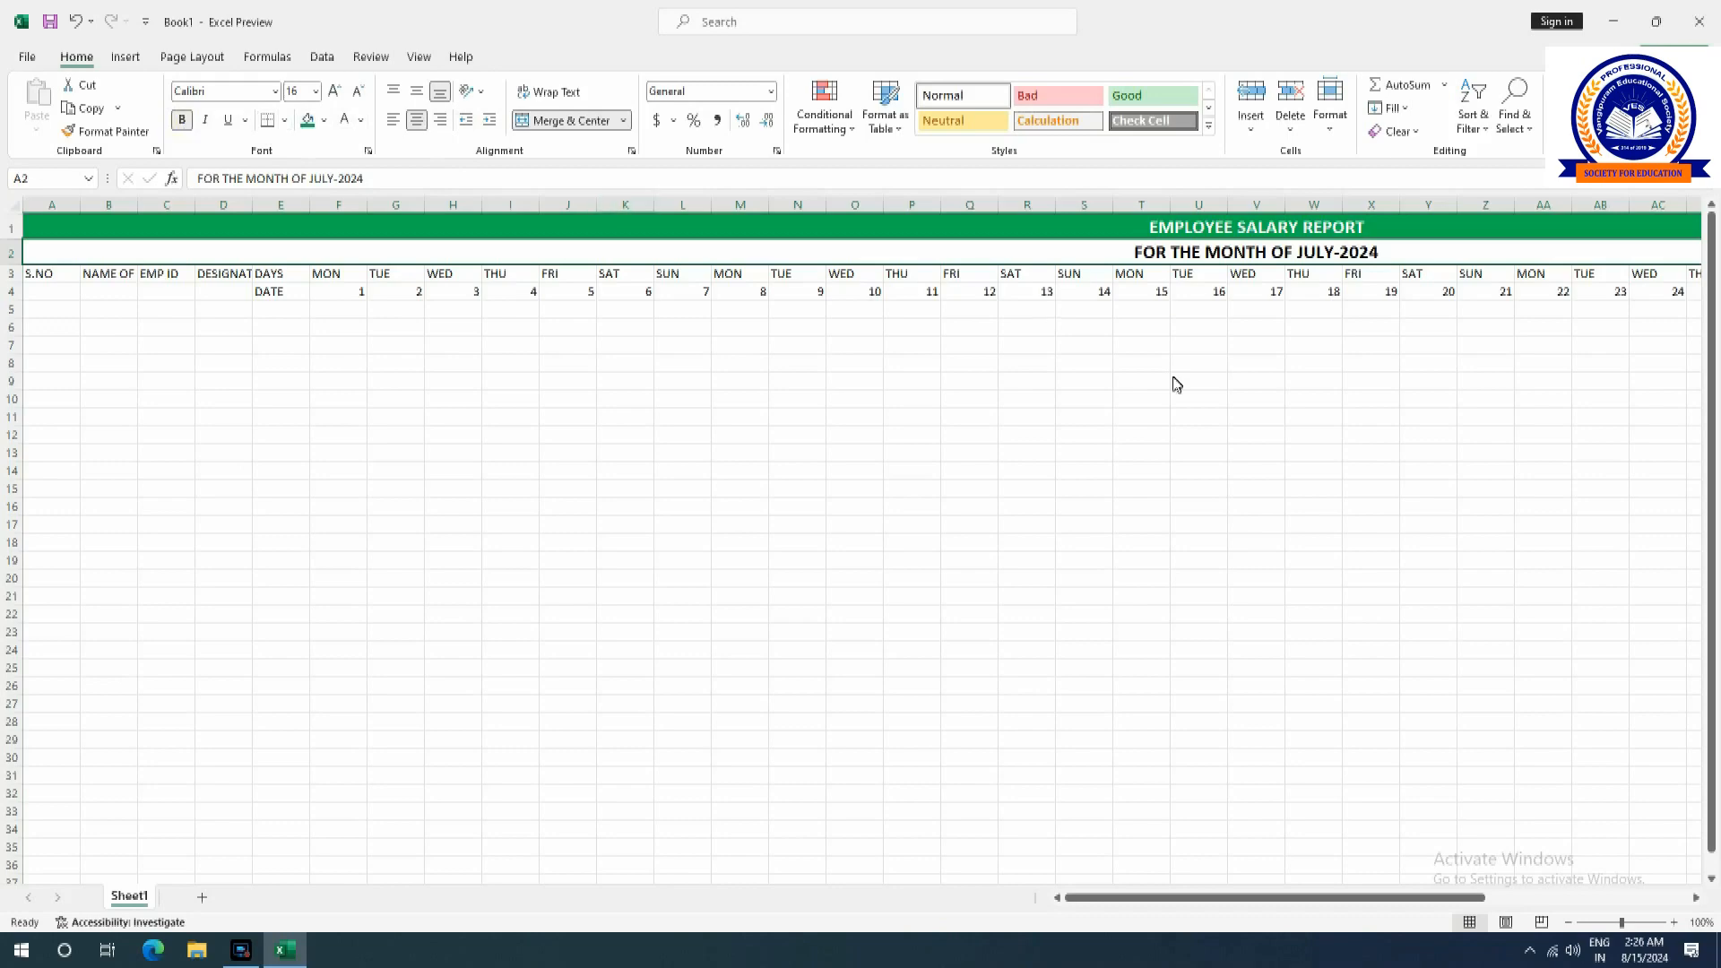
drag(1281, 897, 1165, 887)
drag(45, 275, 340, 279)
click(87, 308)
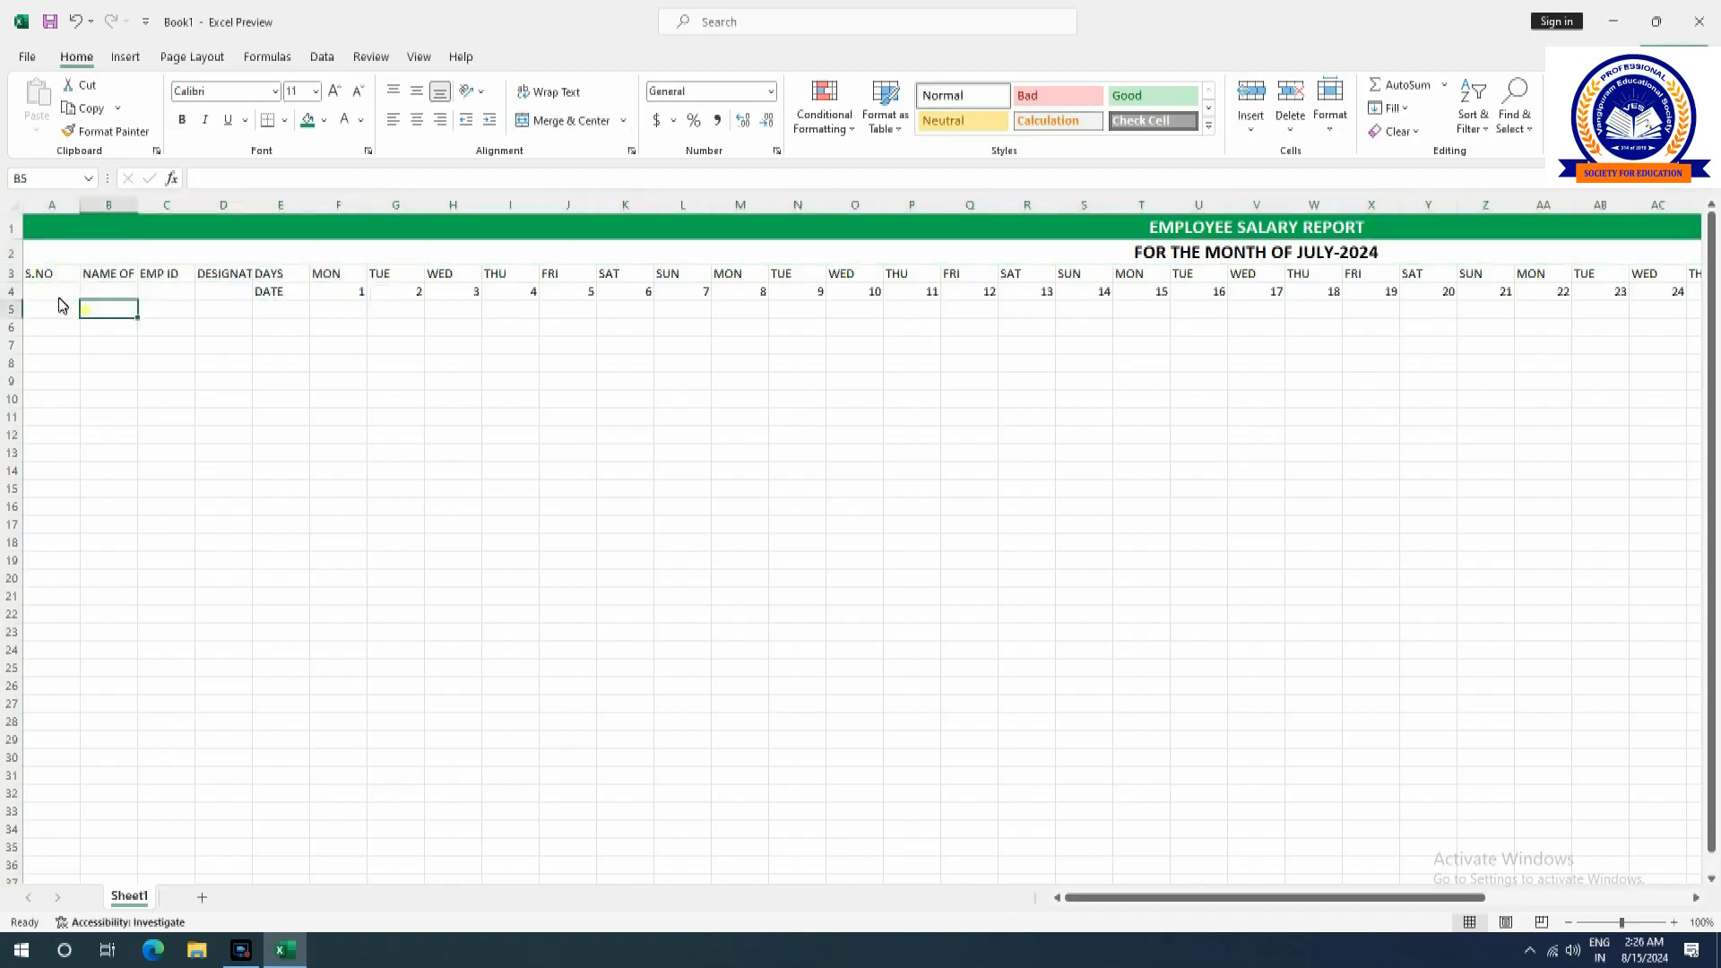
drag(51, 272, 118, 280)
click(284, 278)
drag(284, 283, 284, 292)
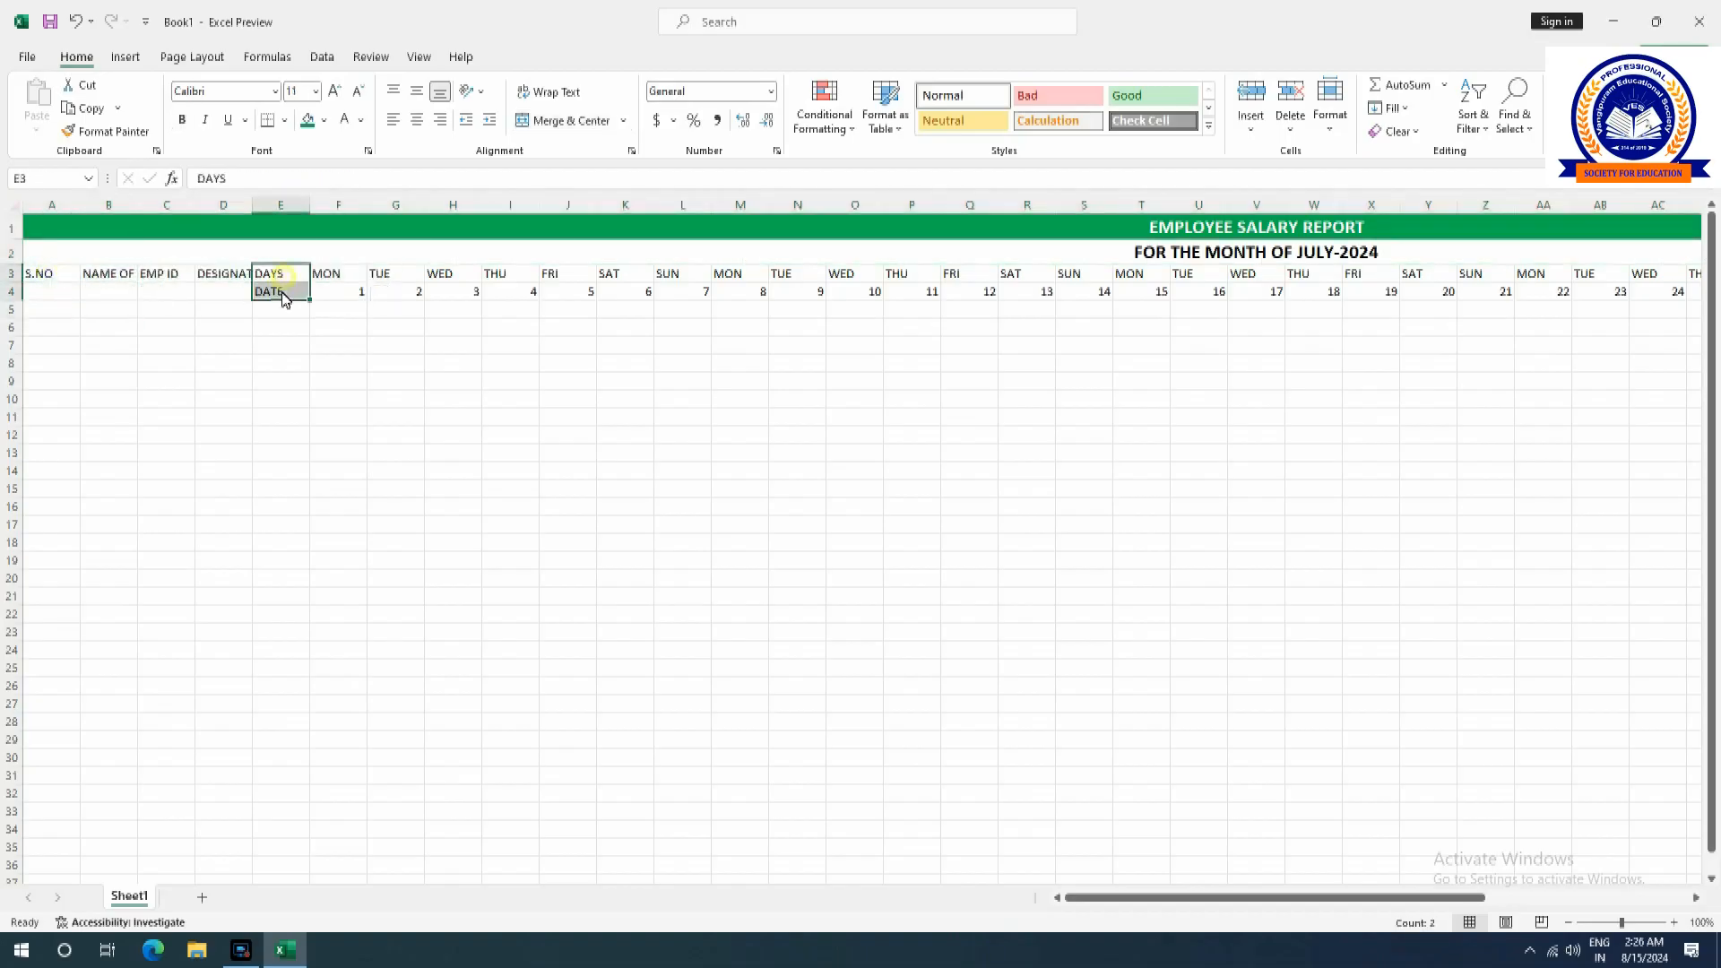
Merge and center the S.NO heading over A3:A4 and align it to the middle vertically.
click(58, 295)
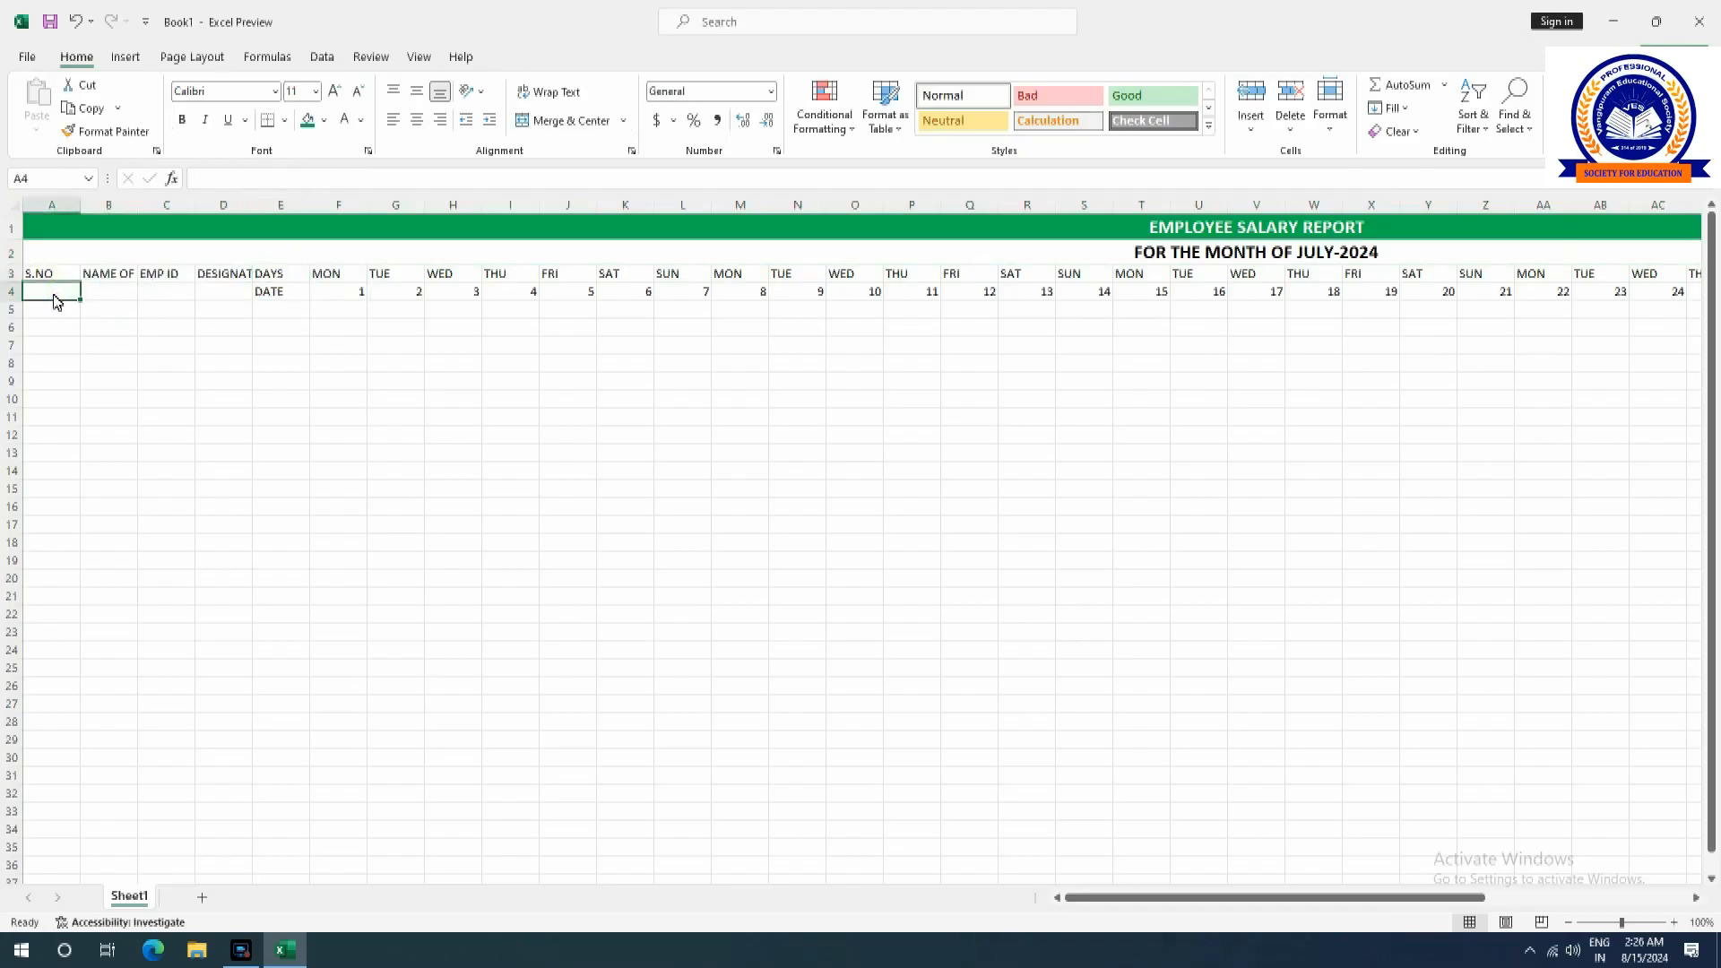
drag(55, 281, 66, 295)
click(568, 120)
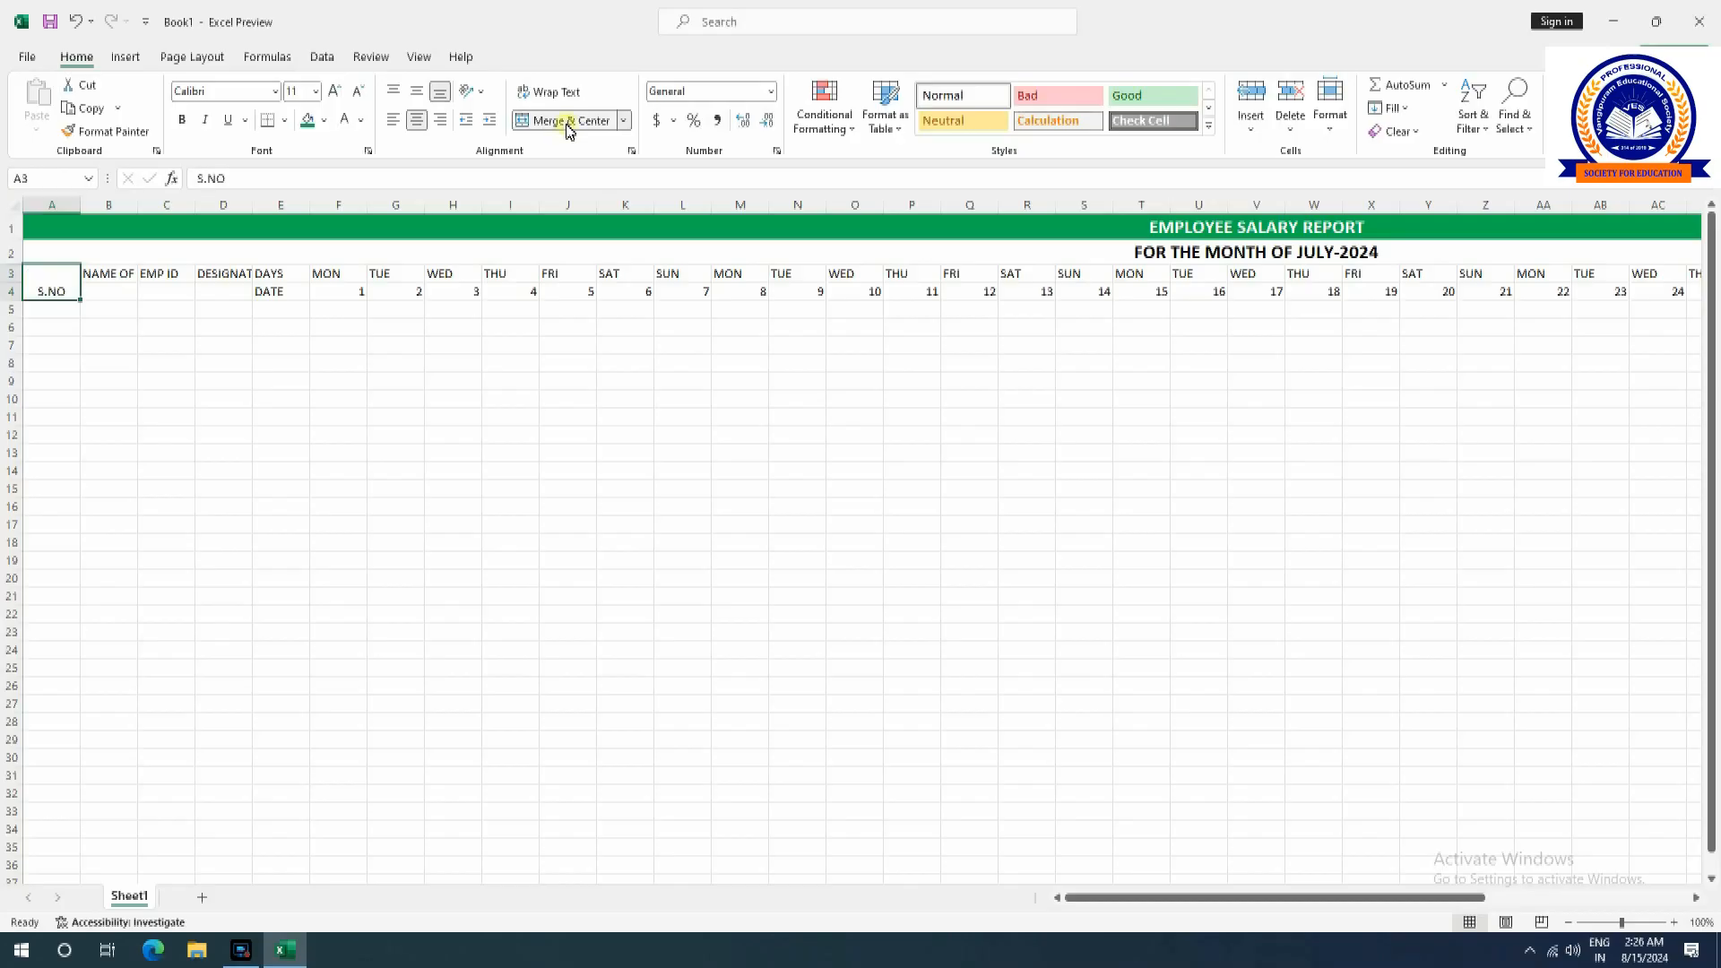
click(416, 90)
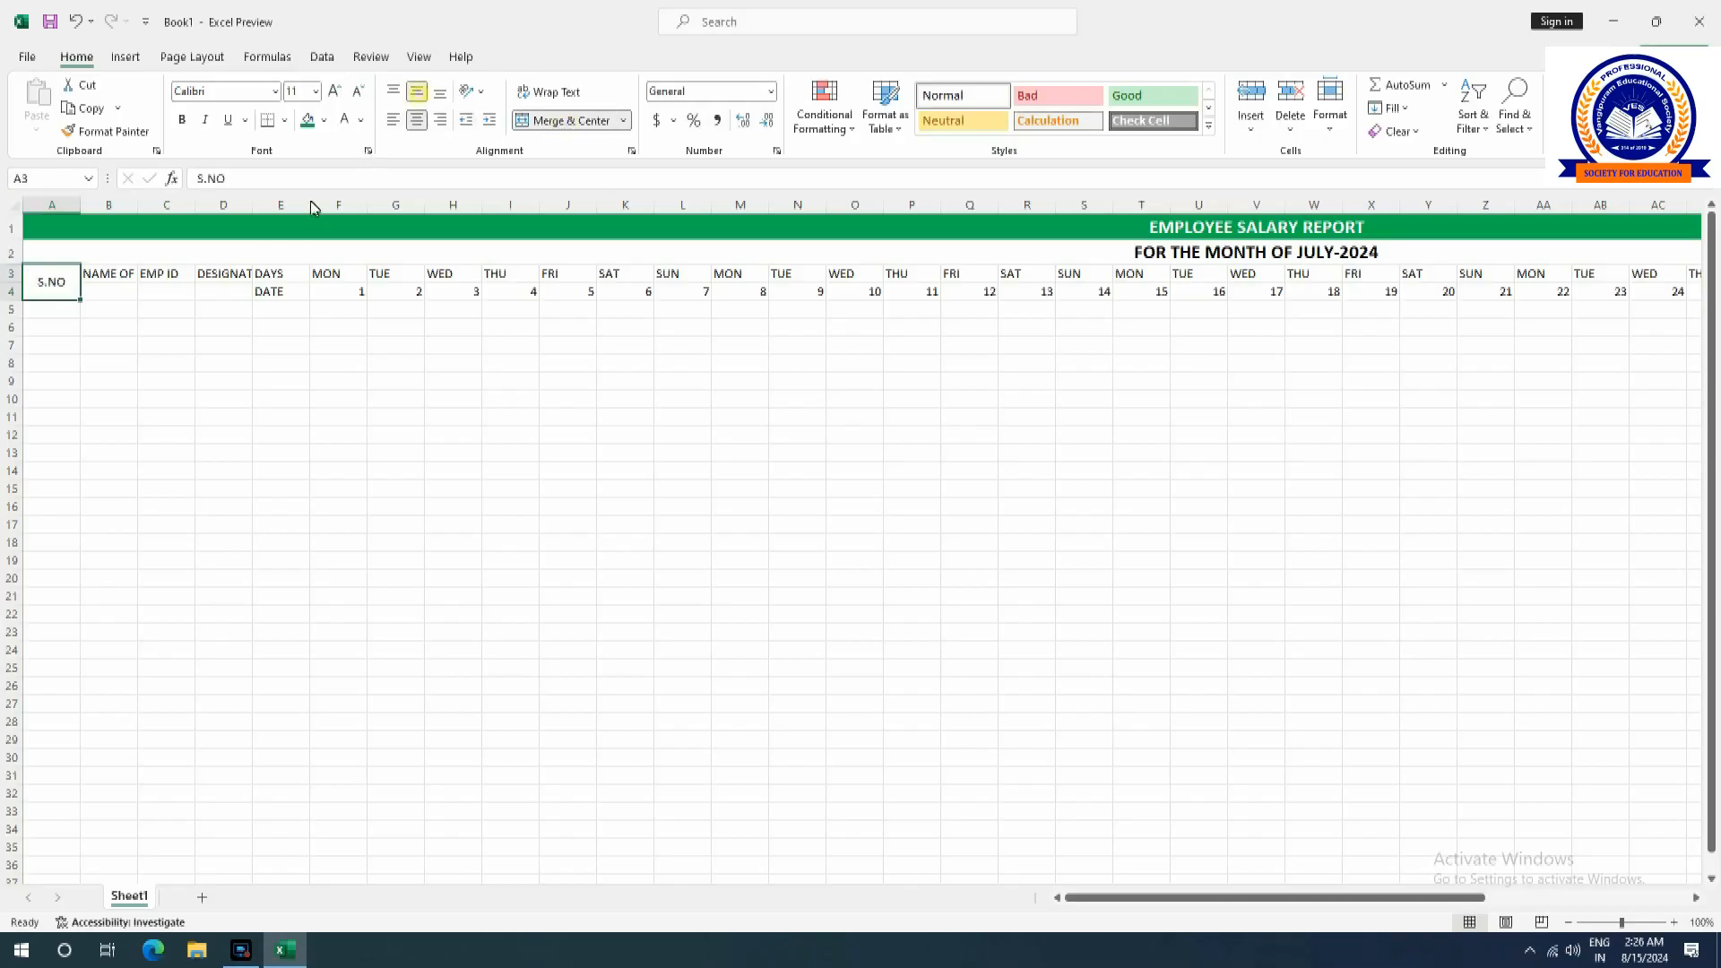
Merge and center NAME OF THE EMPLOYEE over B3:B4 with middle alignment, and fit column B to the heading's width.
drag(137, 278, 127, 296)
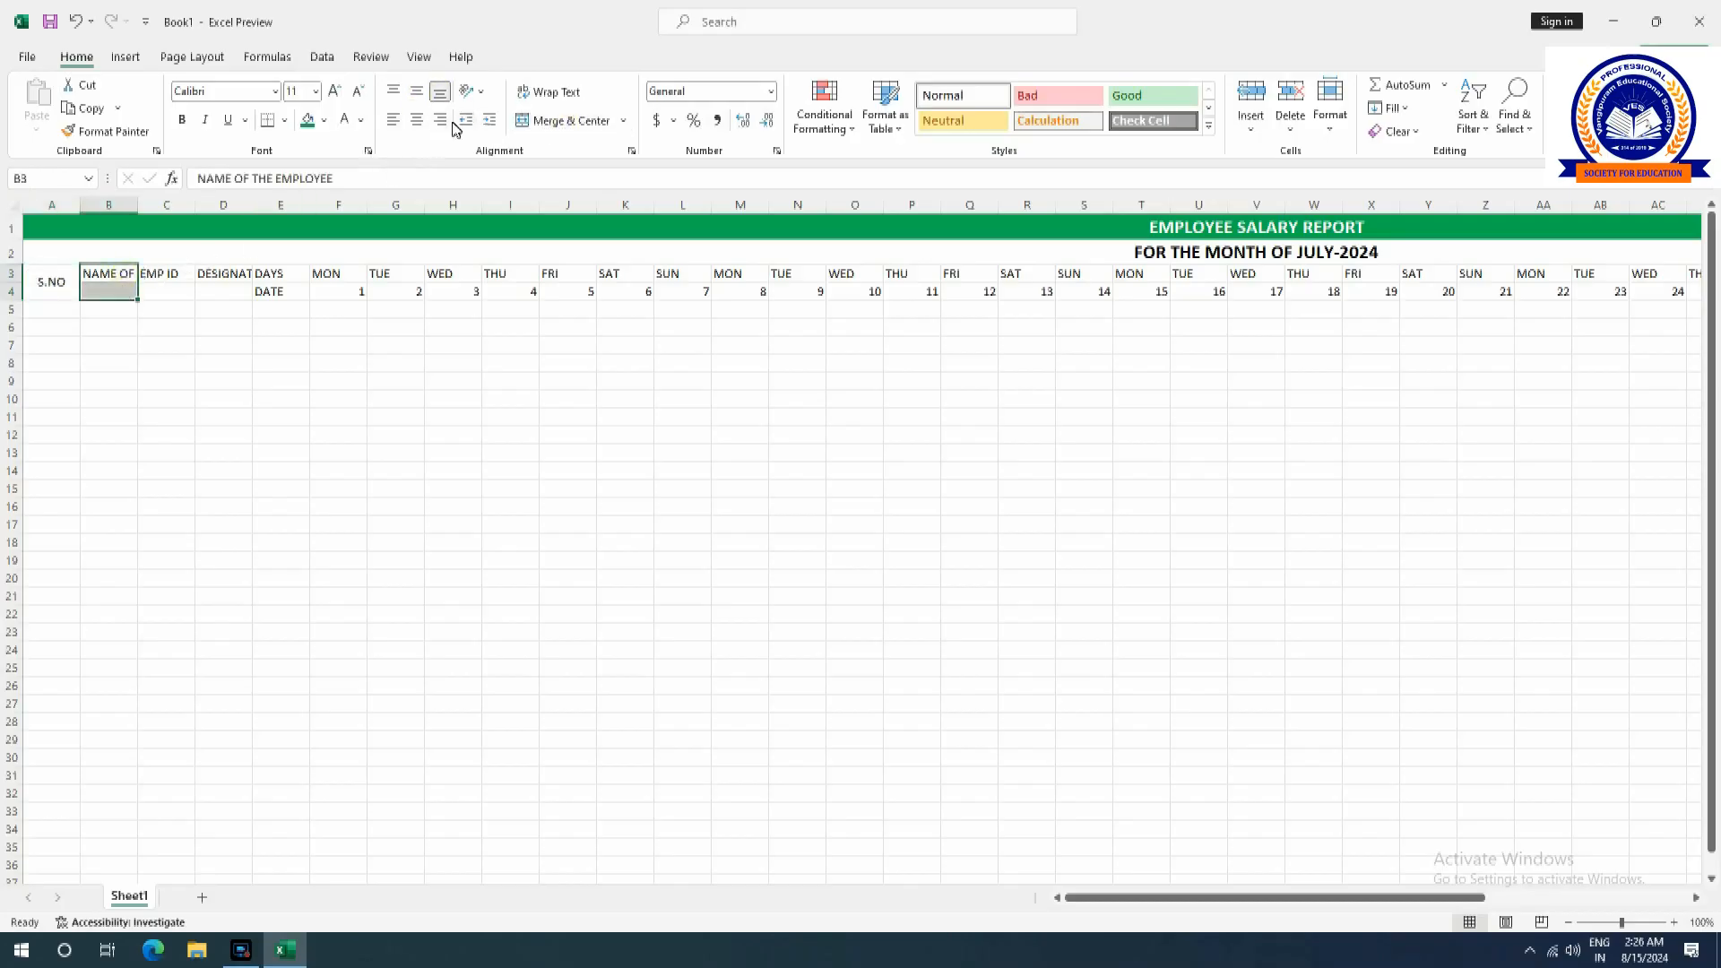
click(552, 122)
click(416, 91)
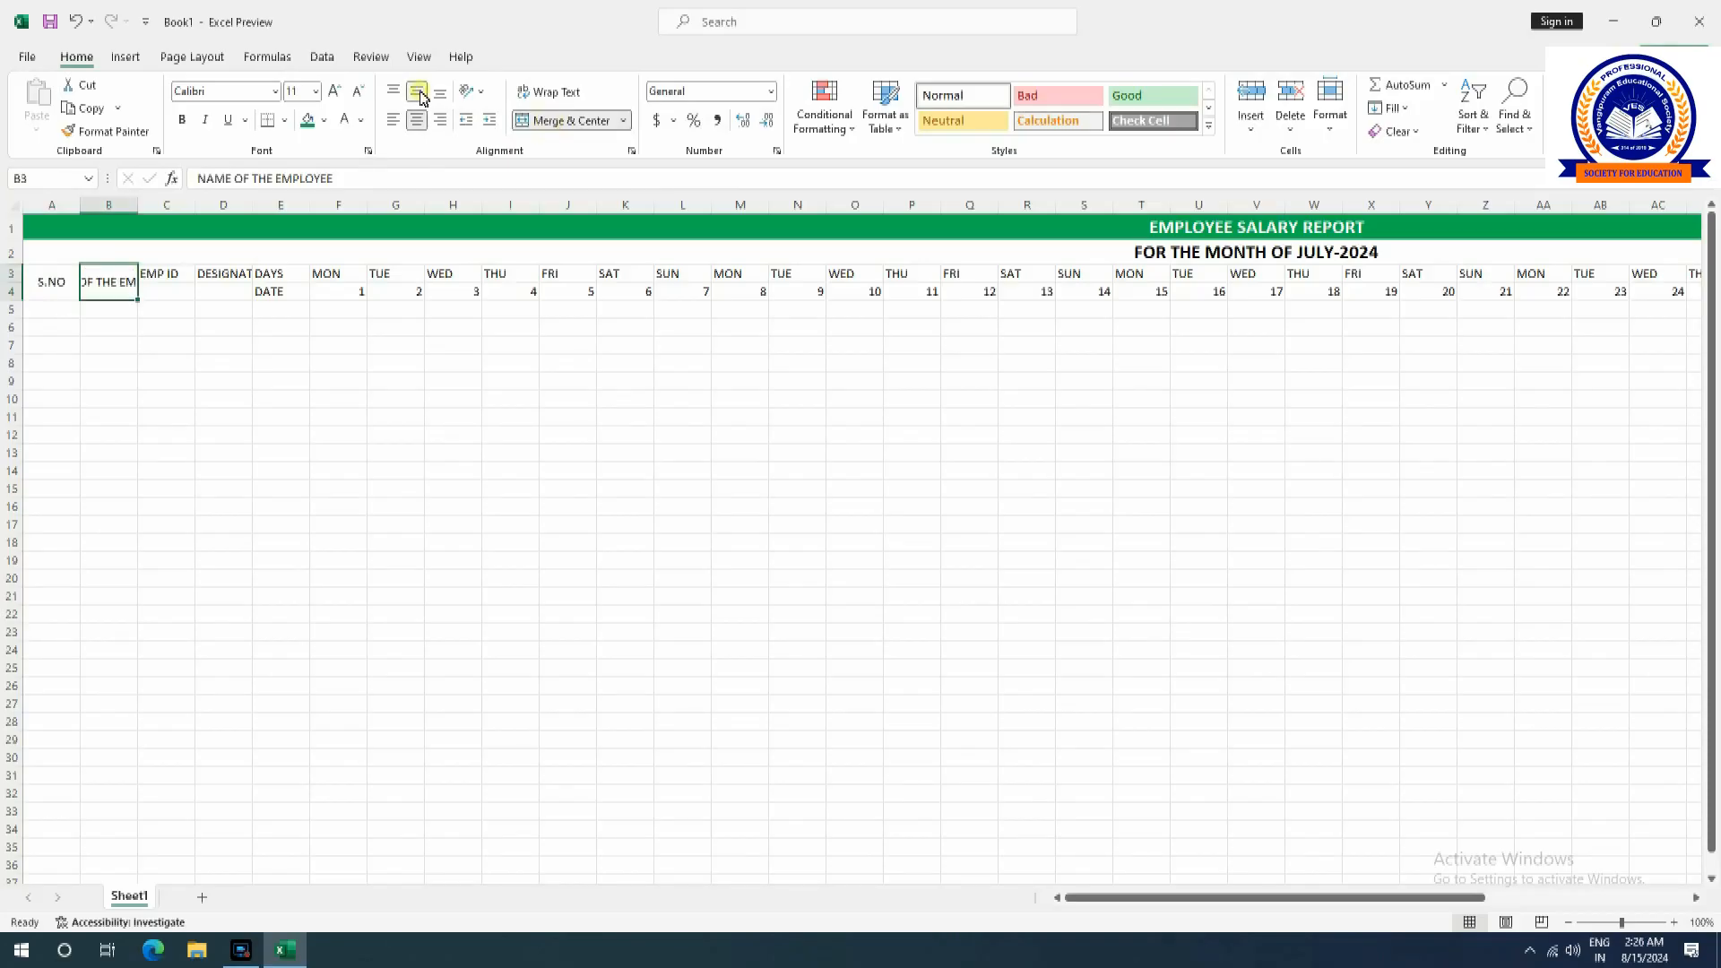
double_click(137, 215)
click(198, 344)
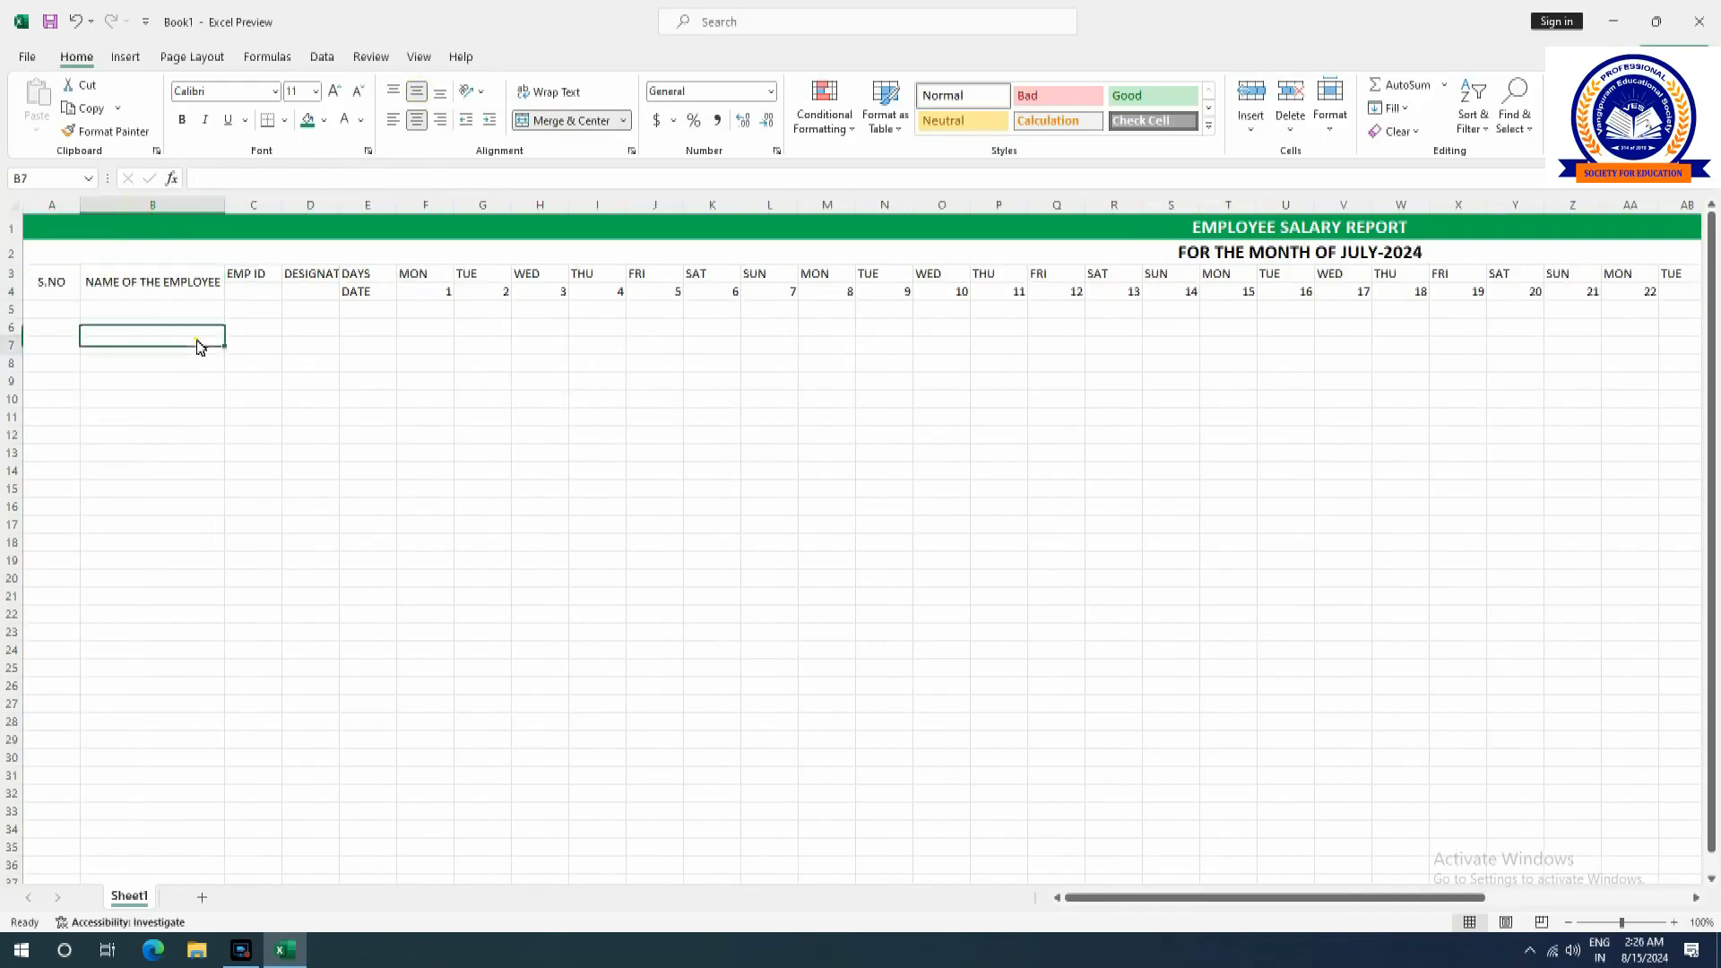
Merge and center the EMP ID heading over C3:C4 and align it to the middle vertically.
click(191, 289)
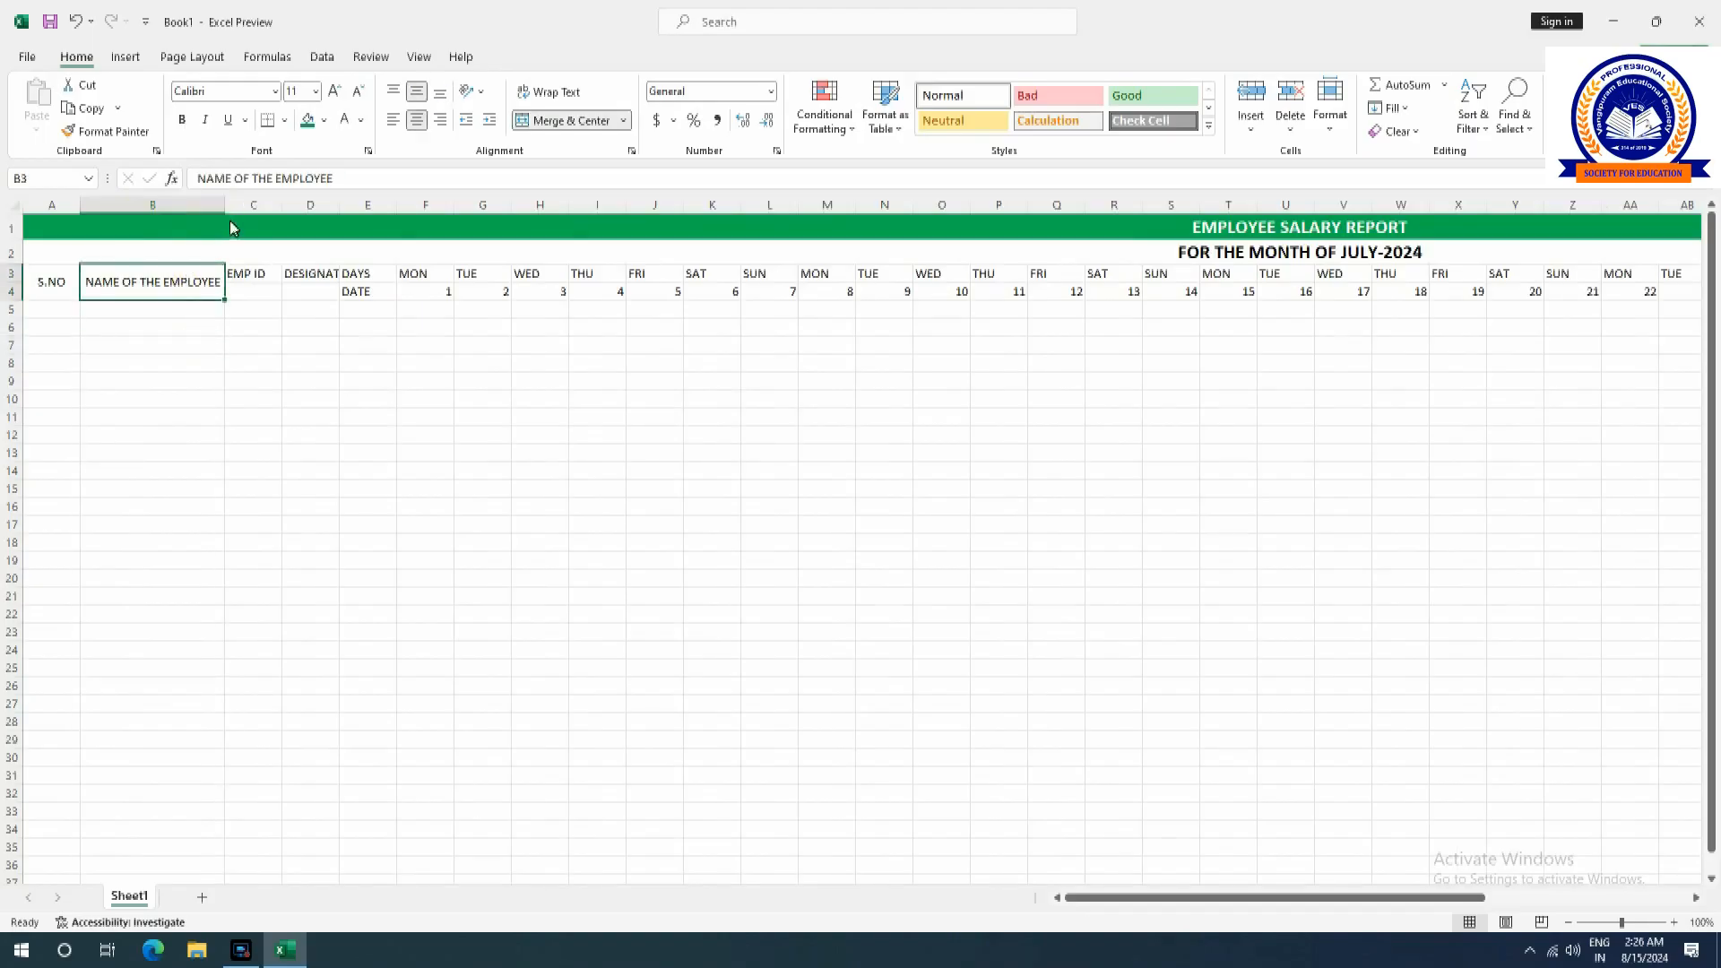
click(254, 294)
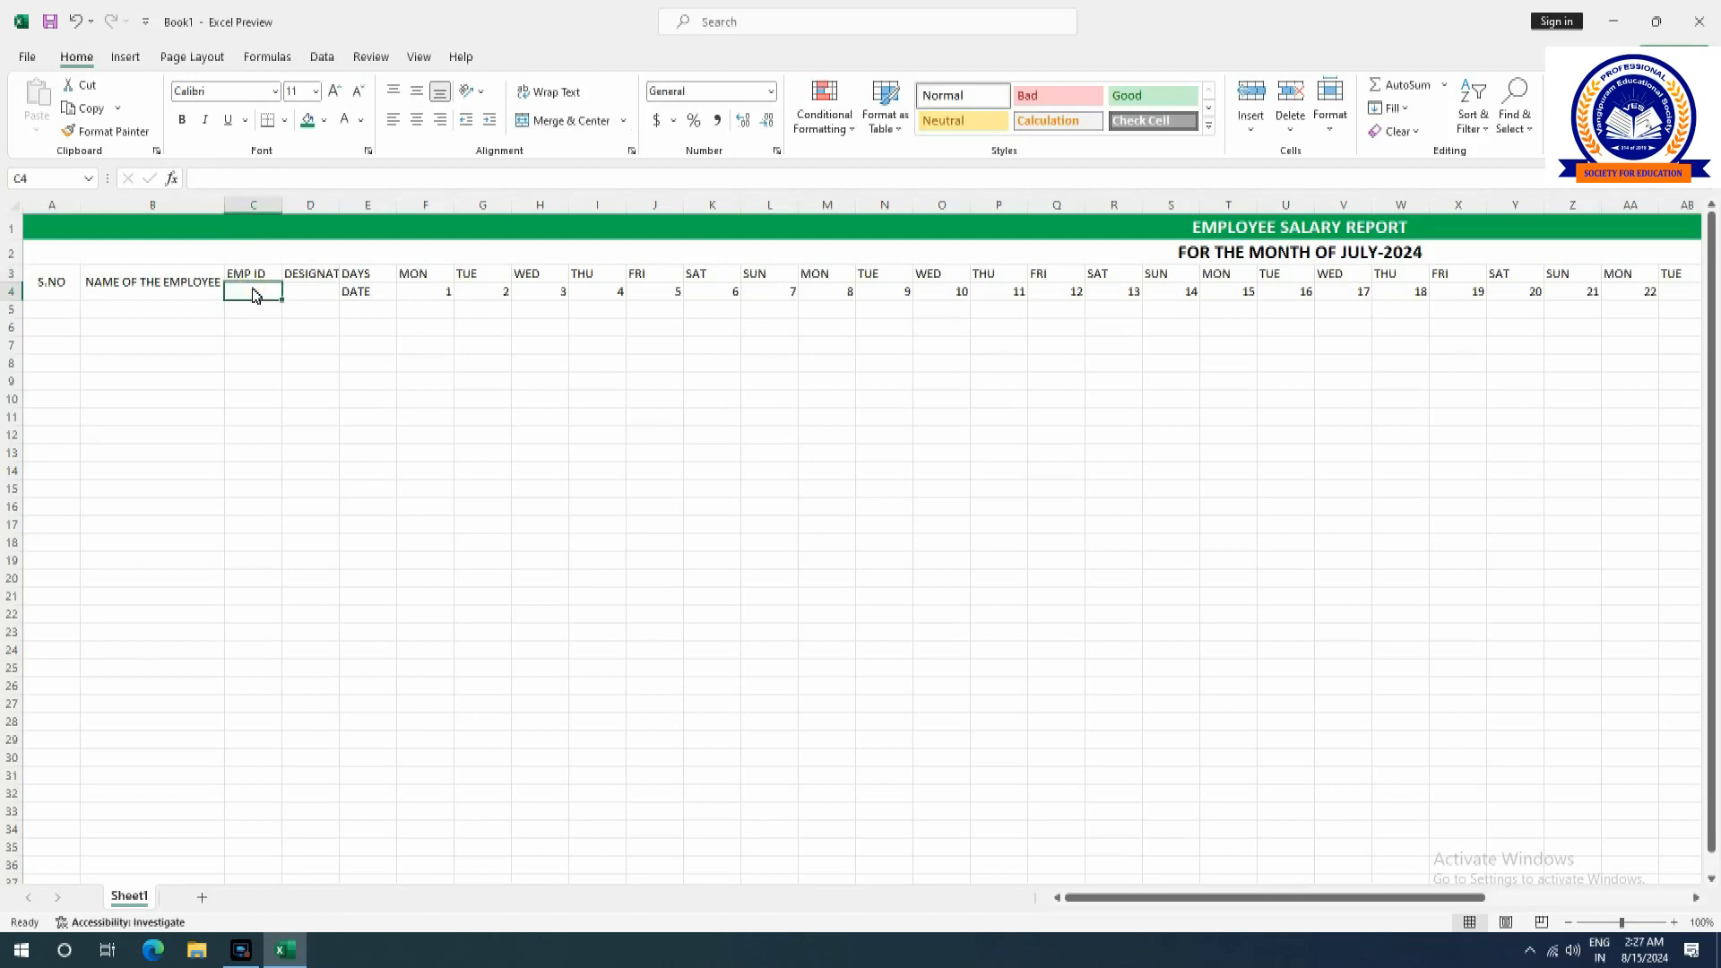
drag(260, 278, 261, 292)
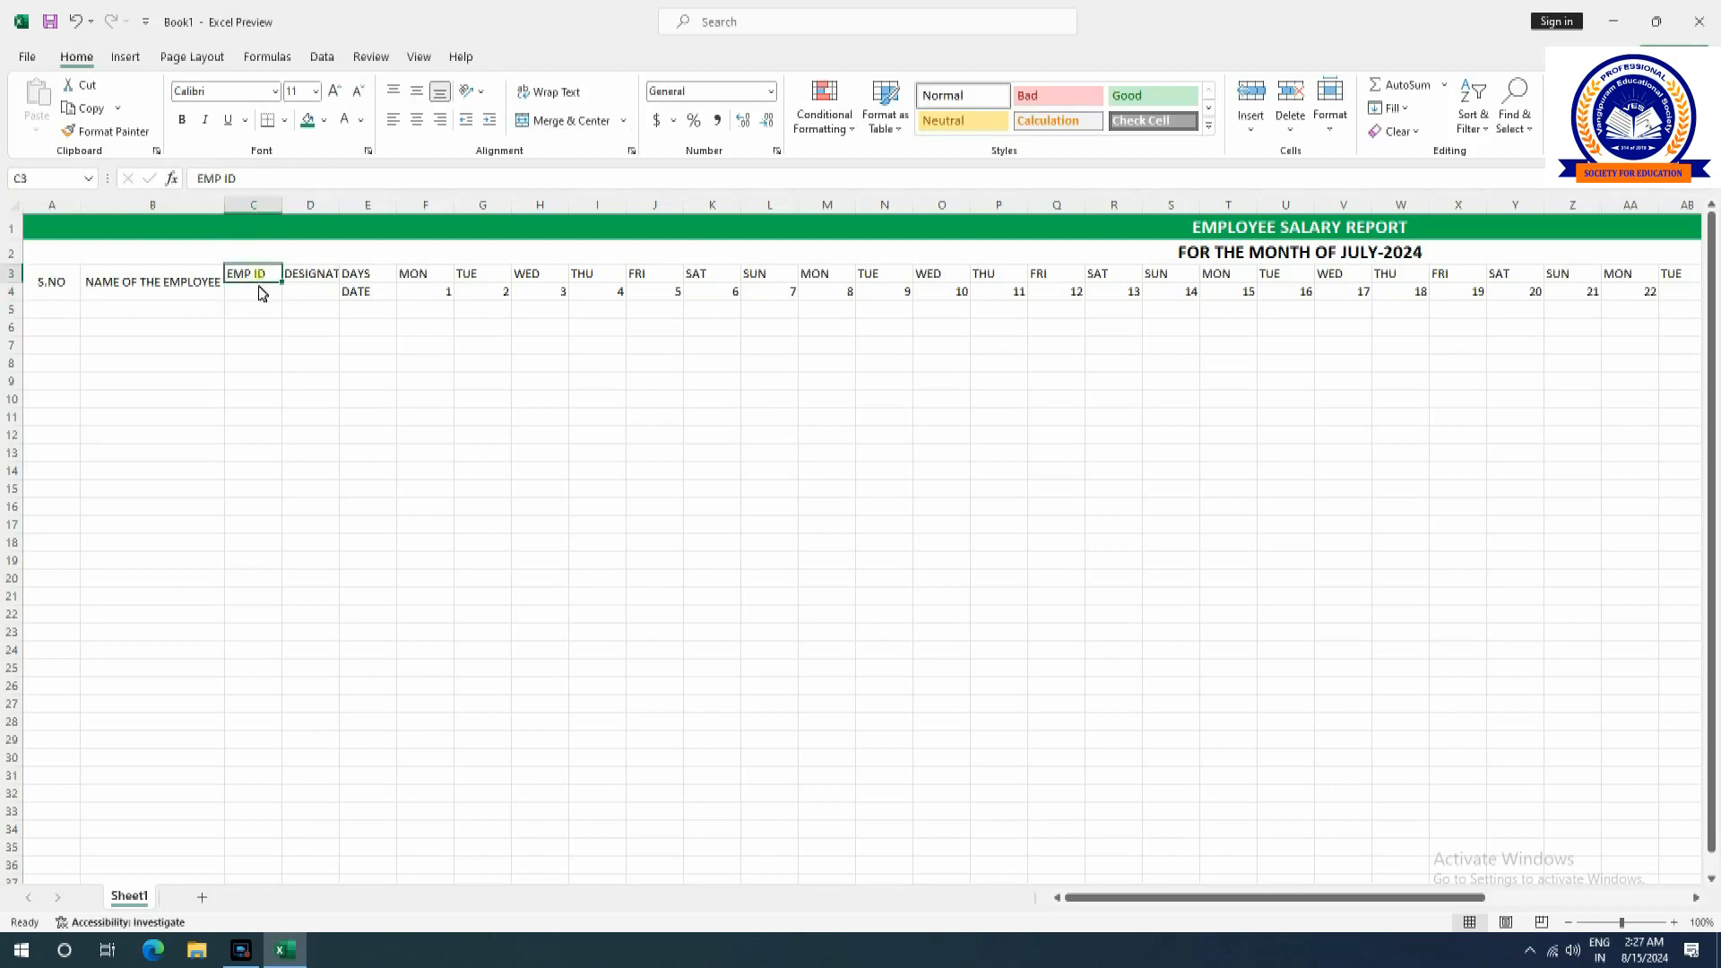
click(538, 120)
click(417, 90)
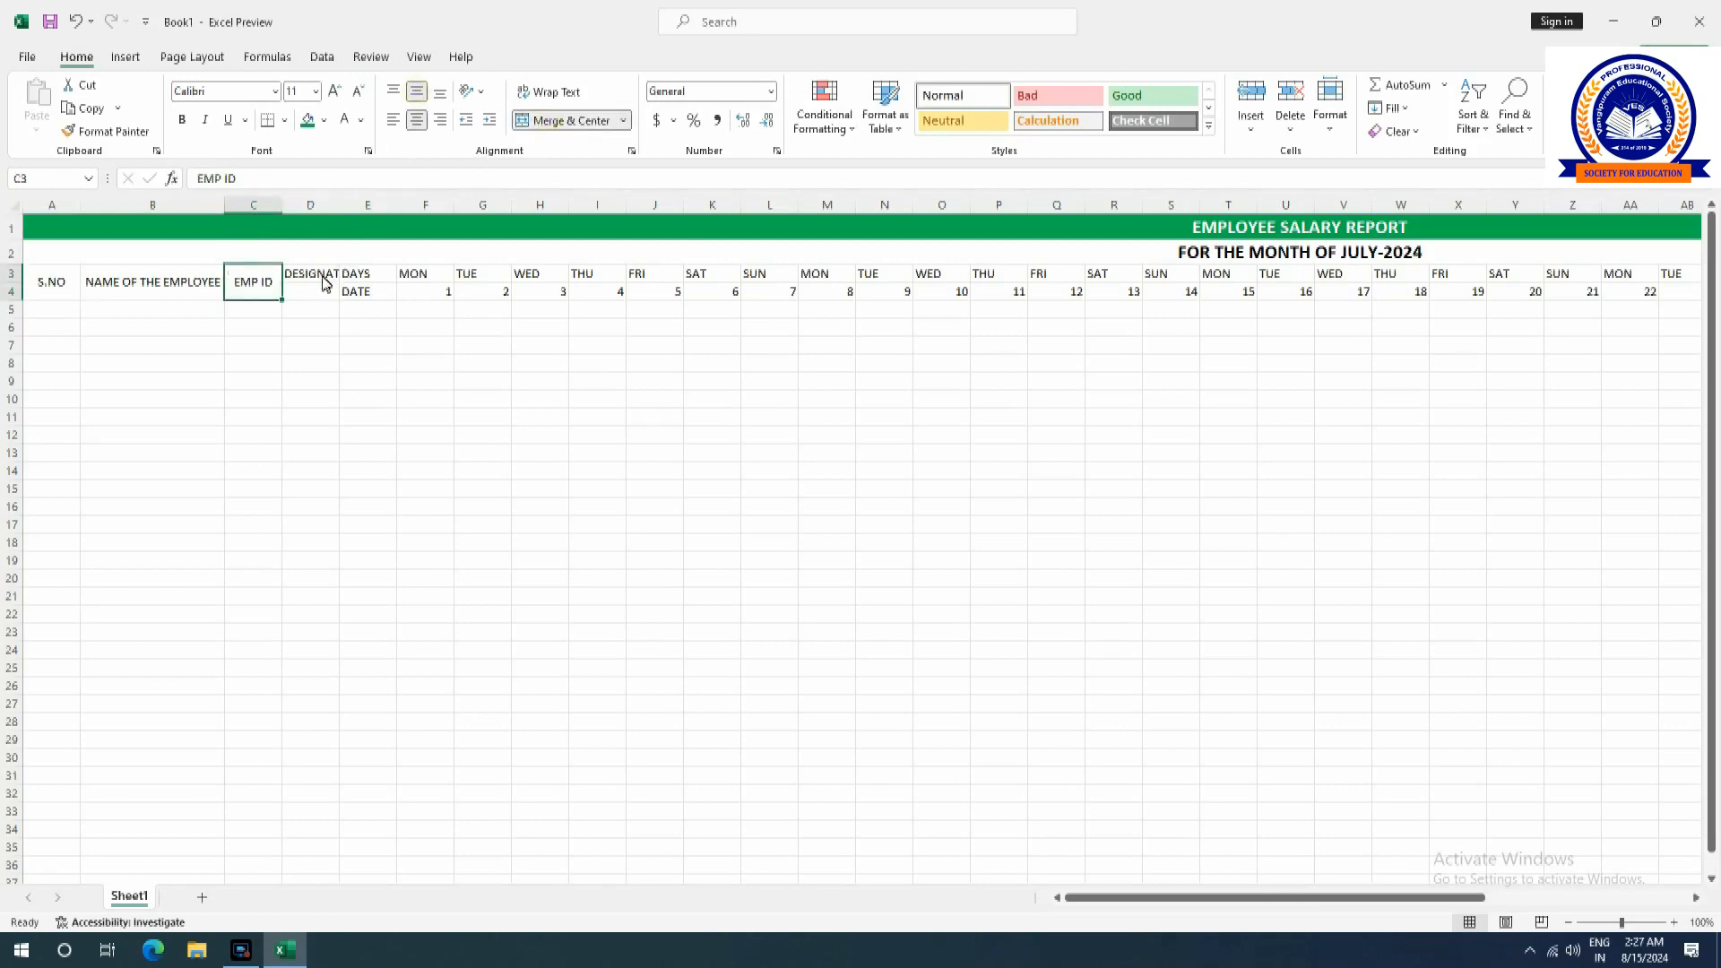
Merge and center DESIGNATION over D3:D4 with middle alignment, and fit column D to the heading's width.
drag(324, 283, 321, 294)
click(553, 120)
click(417, 91)
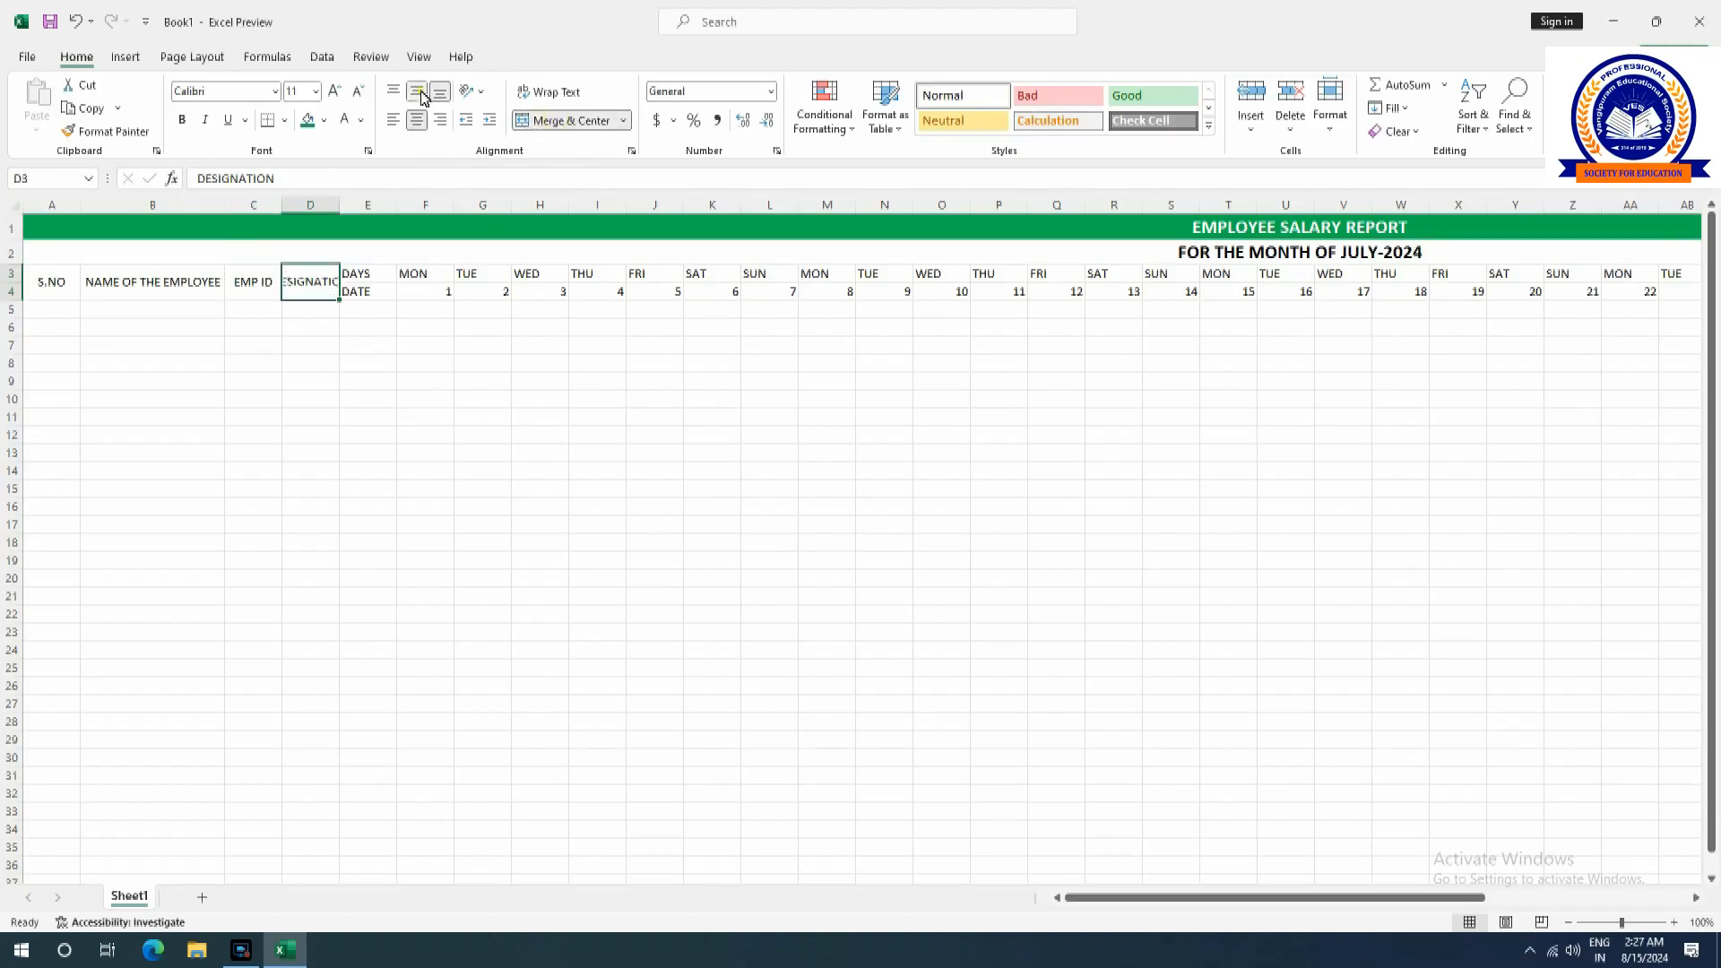
double_click(339, 206)
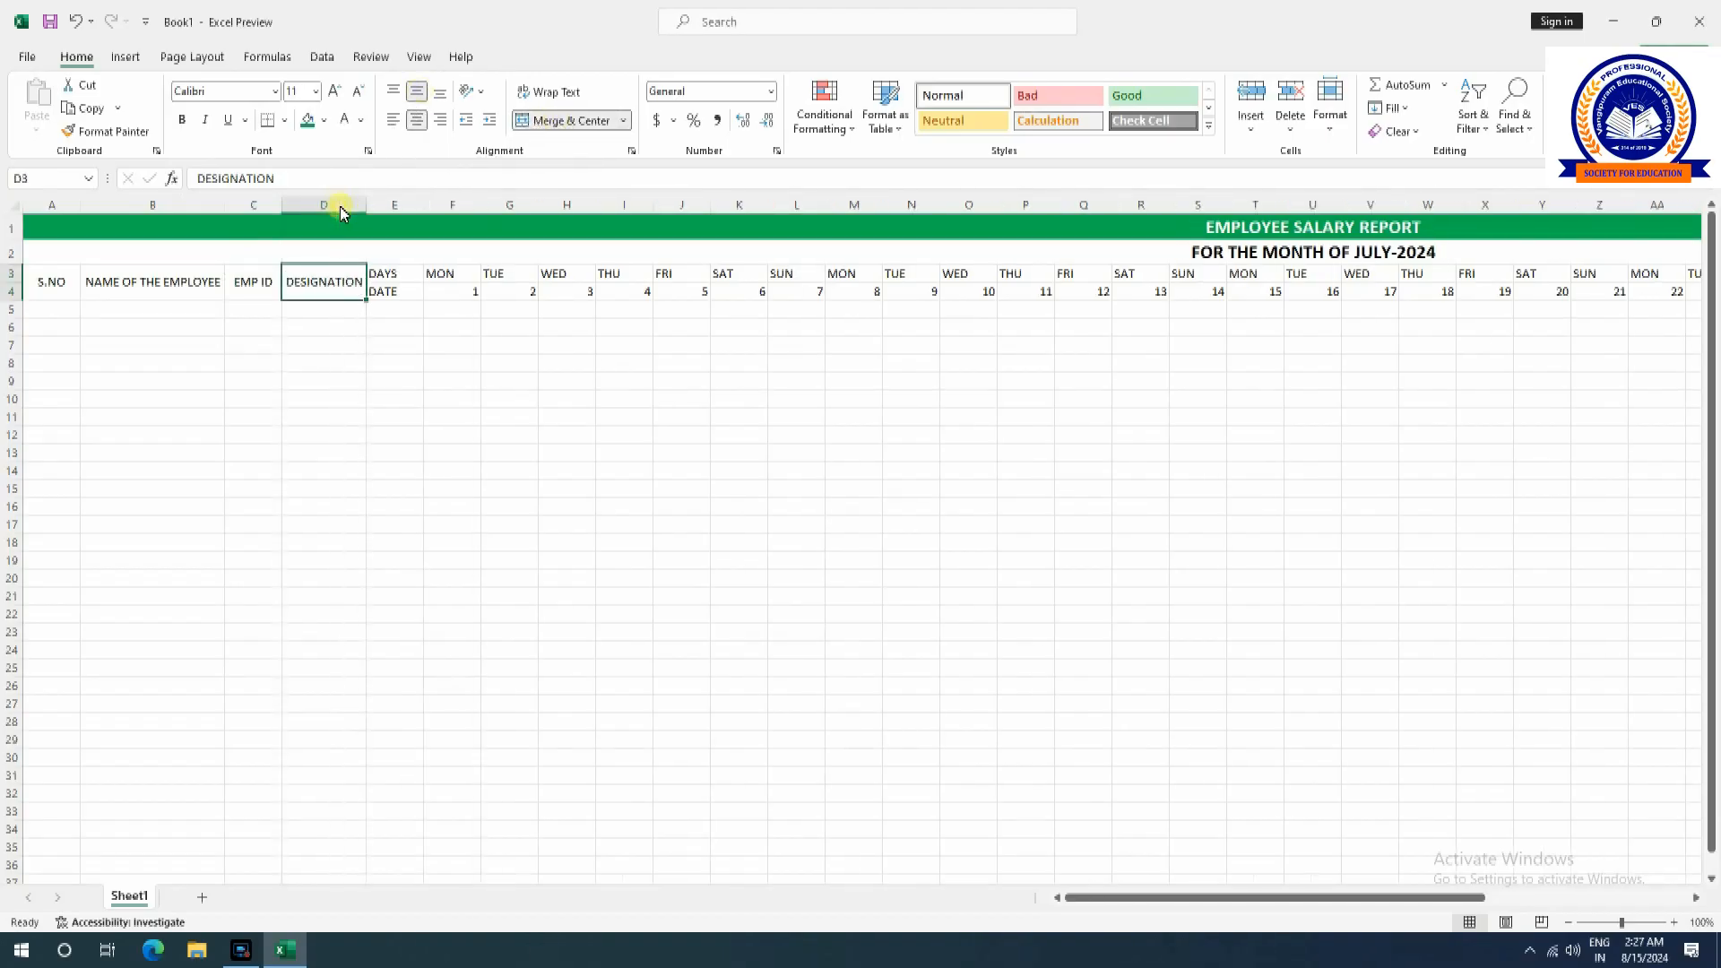
Apply all borders to the heading cells A3:AI4, from S.NO through day 30.
click(408, 331)
drag(59, 292, 1391, 296)
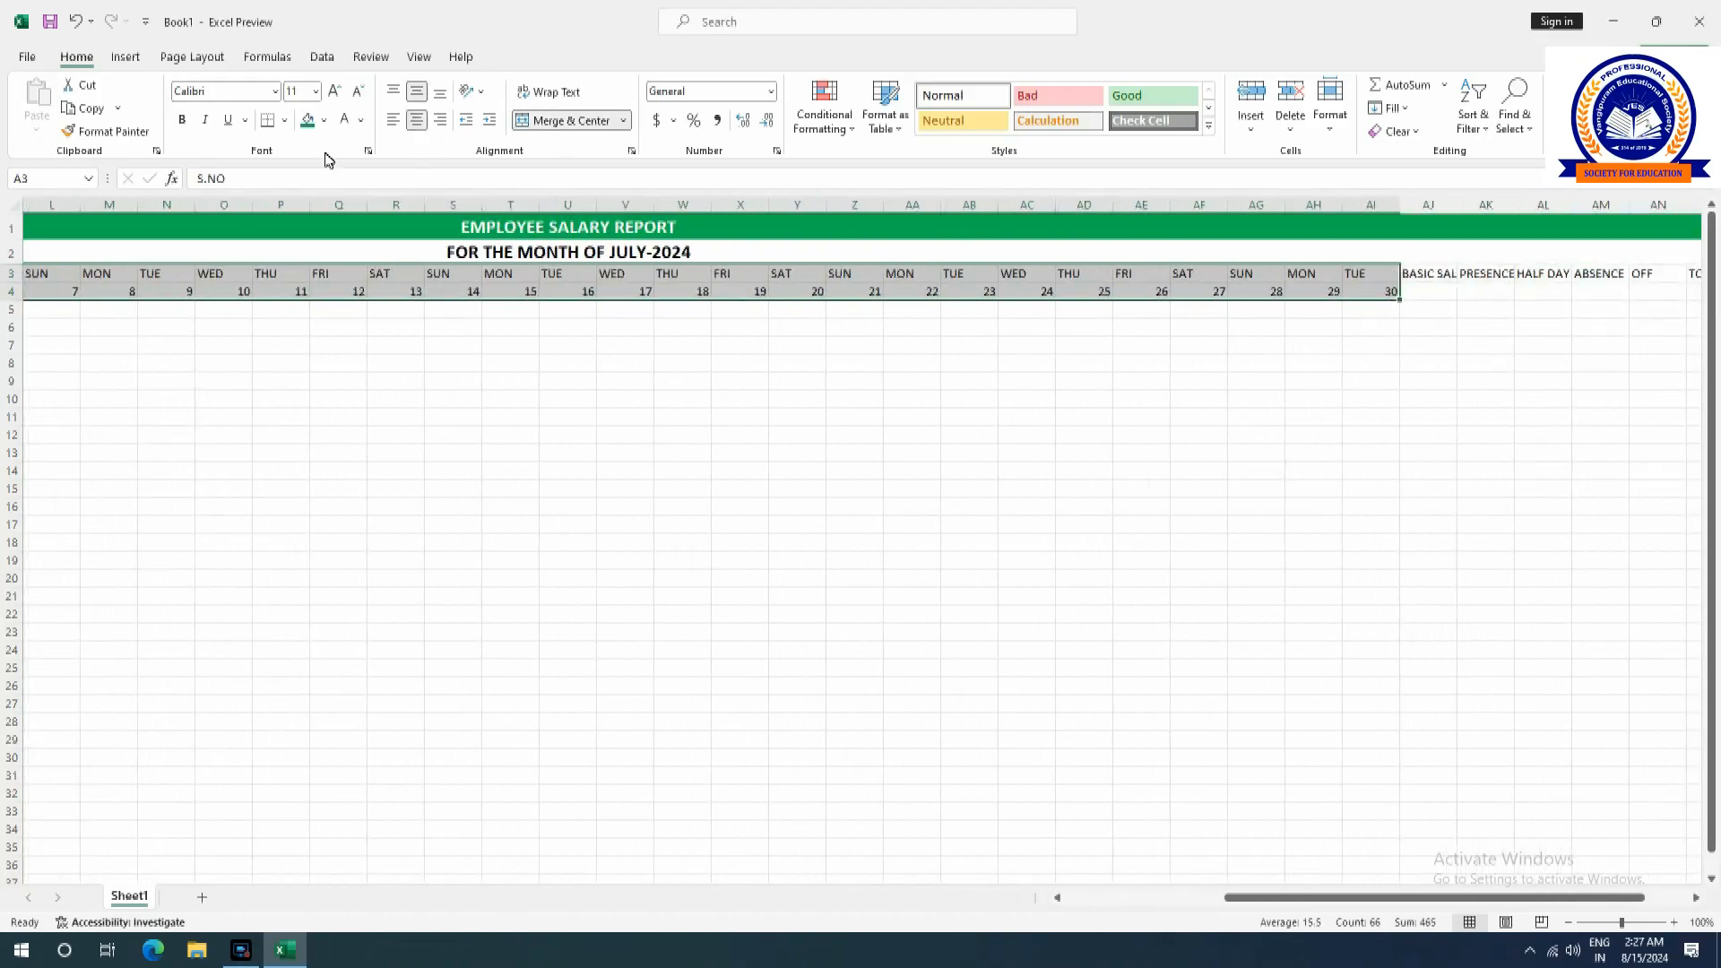
click(285, 122)
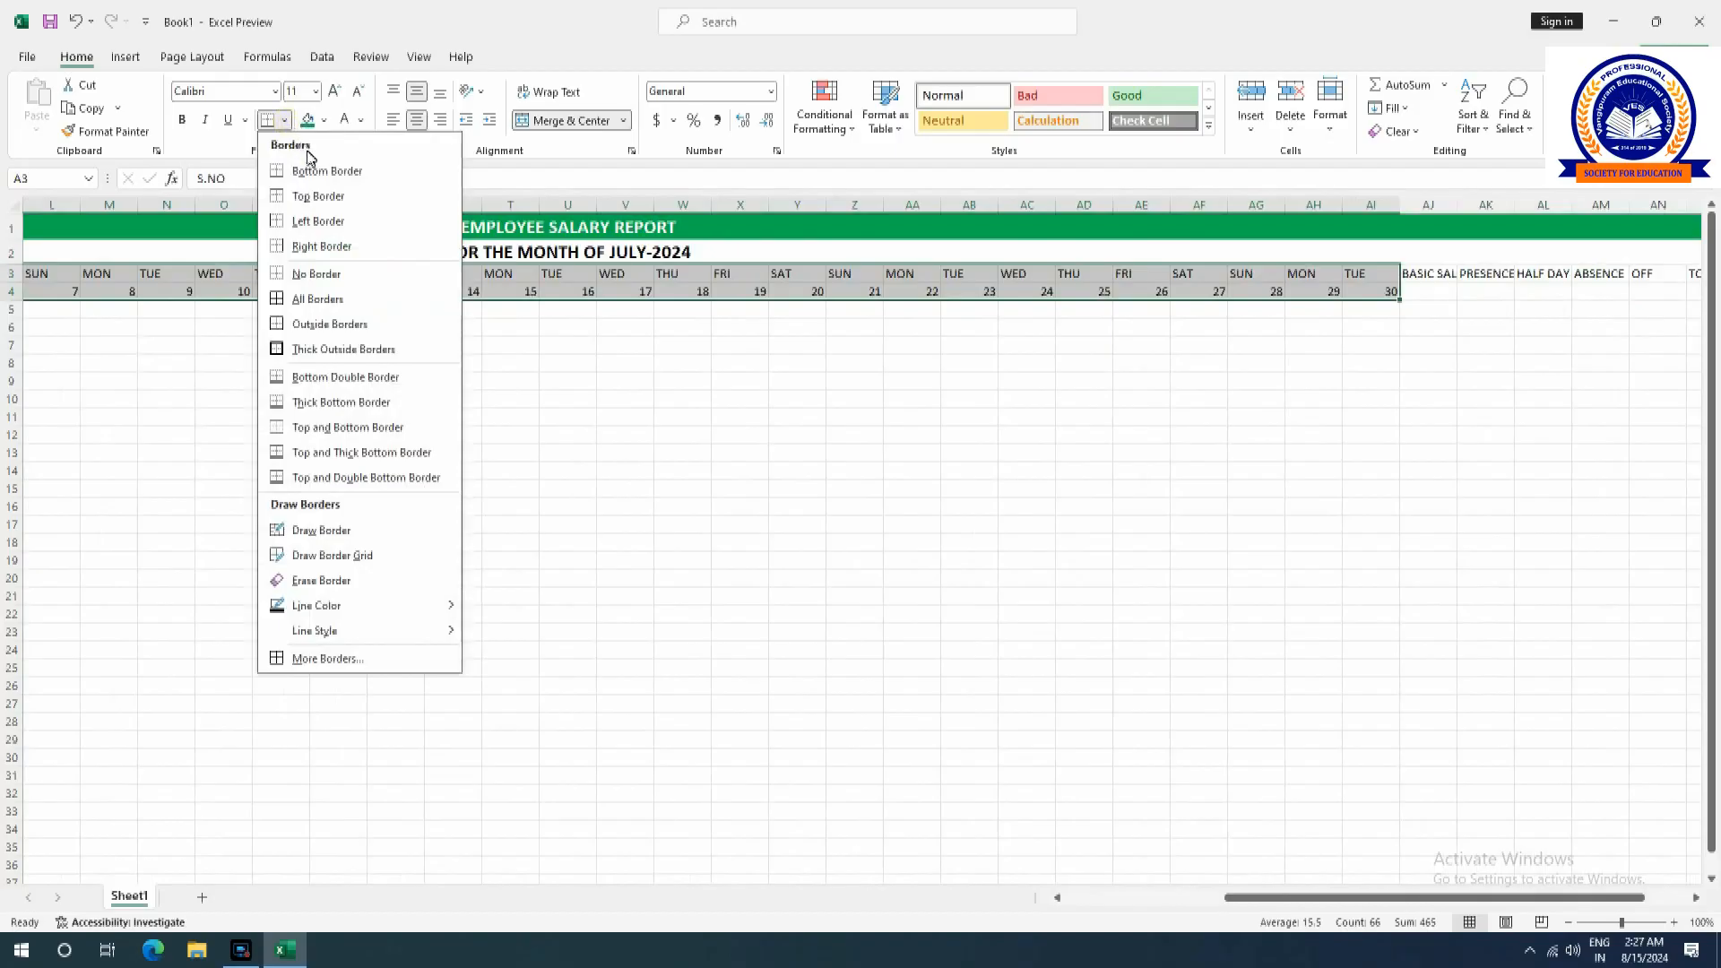
click(318, 299)
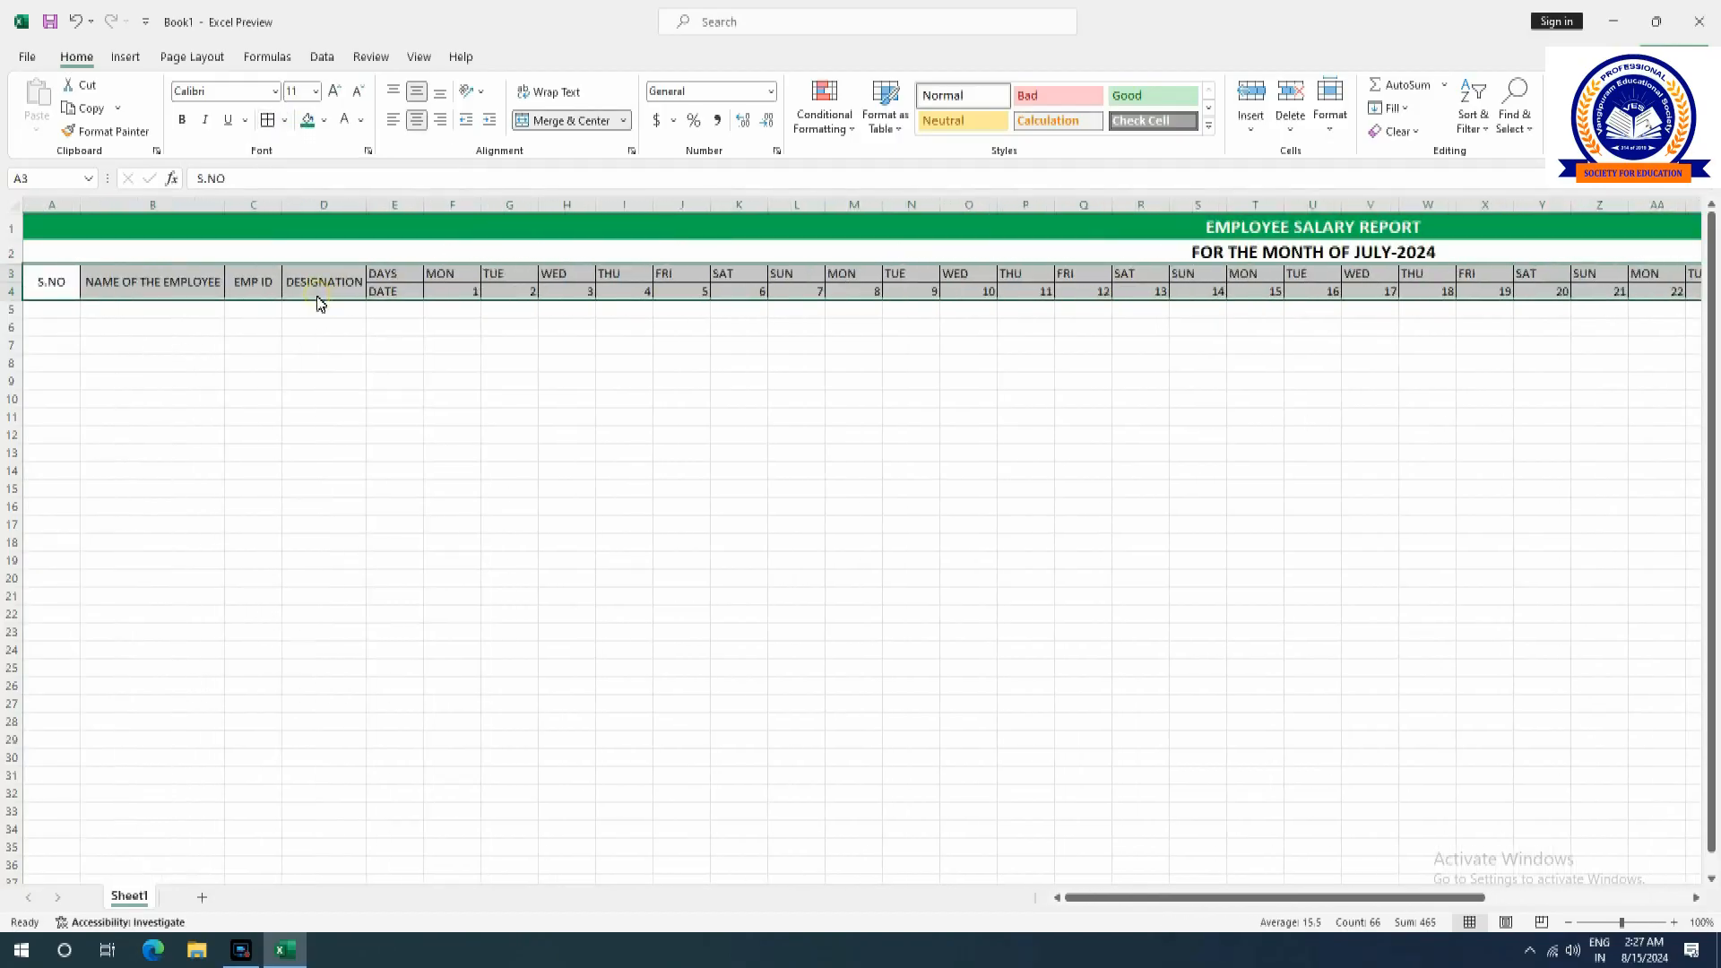
click(620, 405)
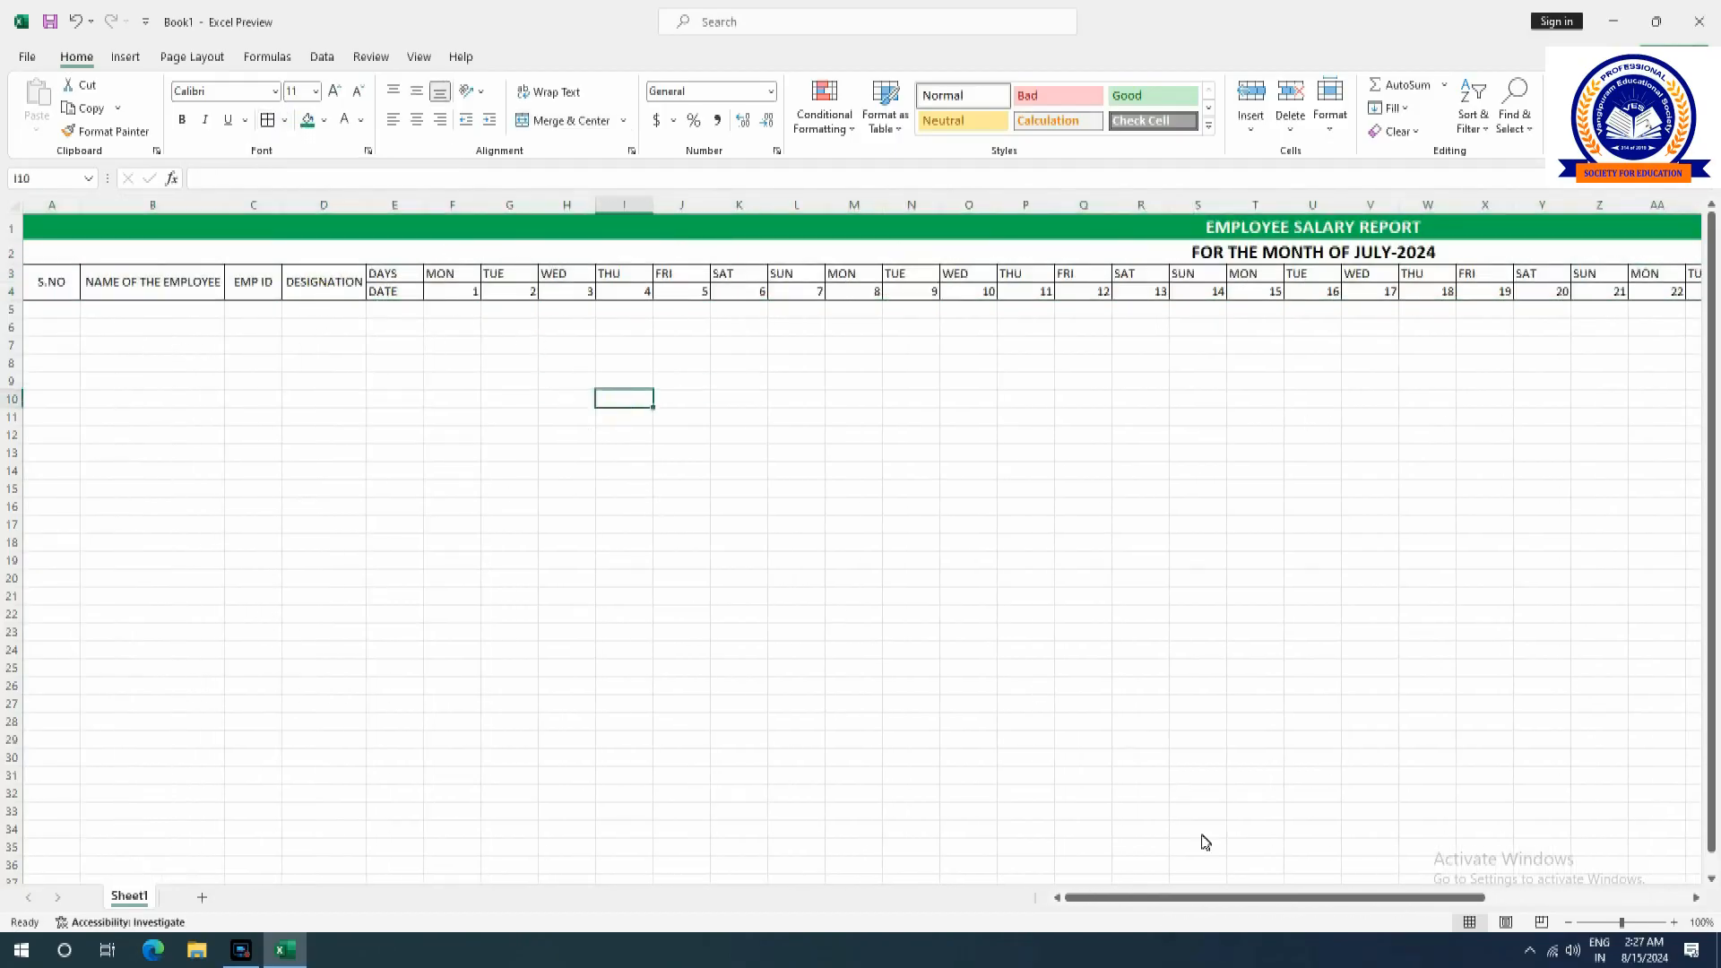
Merge and center BASIC SALARY over AJ3:AJ4 and PRESENCE over AK3:AK4, both with middle alignment.
drag(1171, 898, 1376, 900)
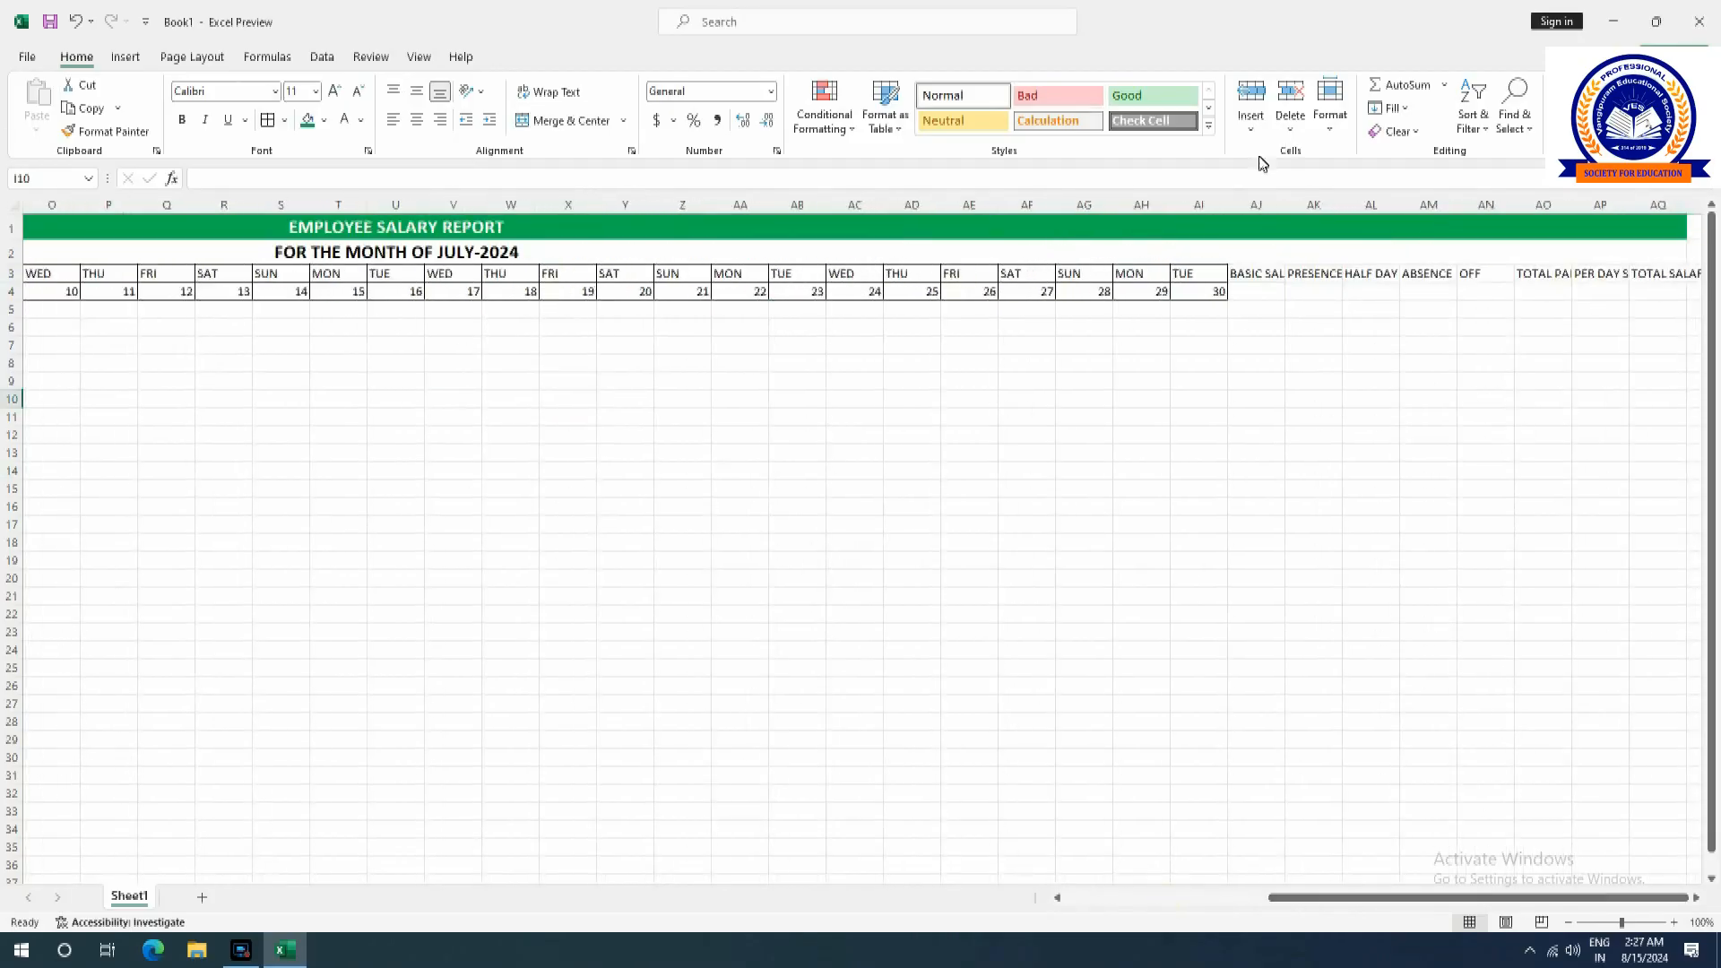
drag(1268, 278, 1271, 294)
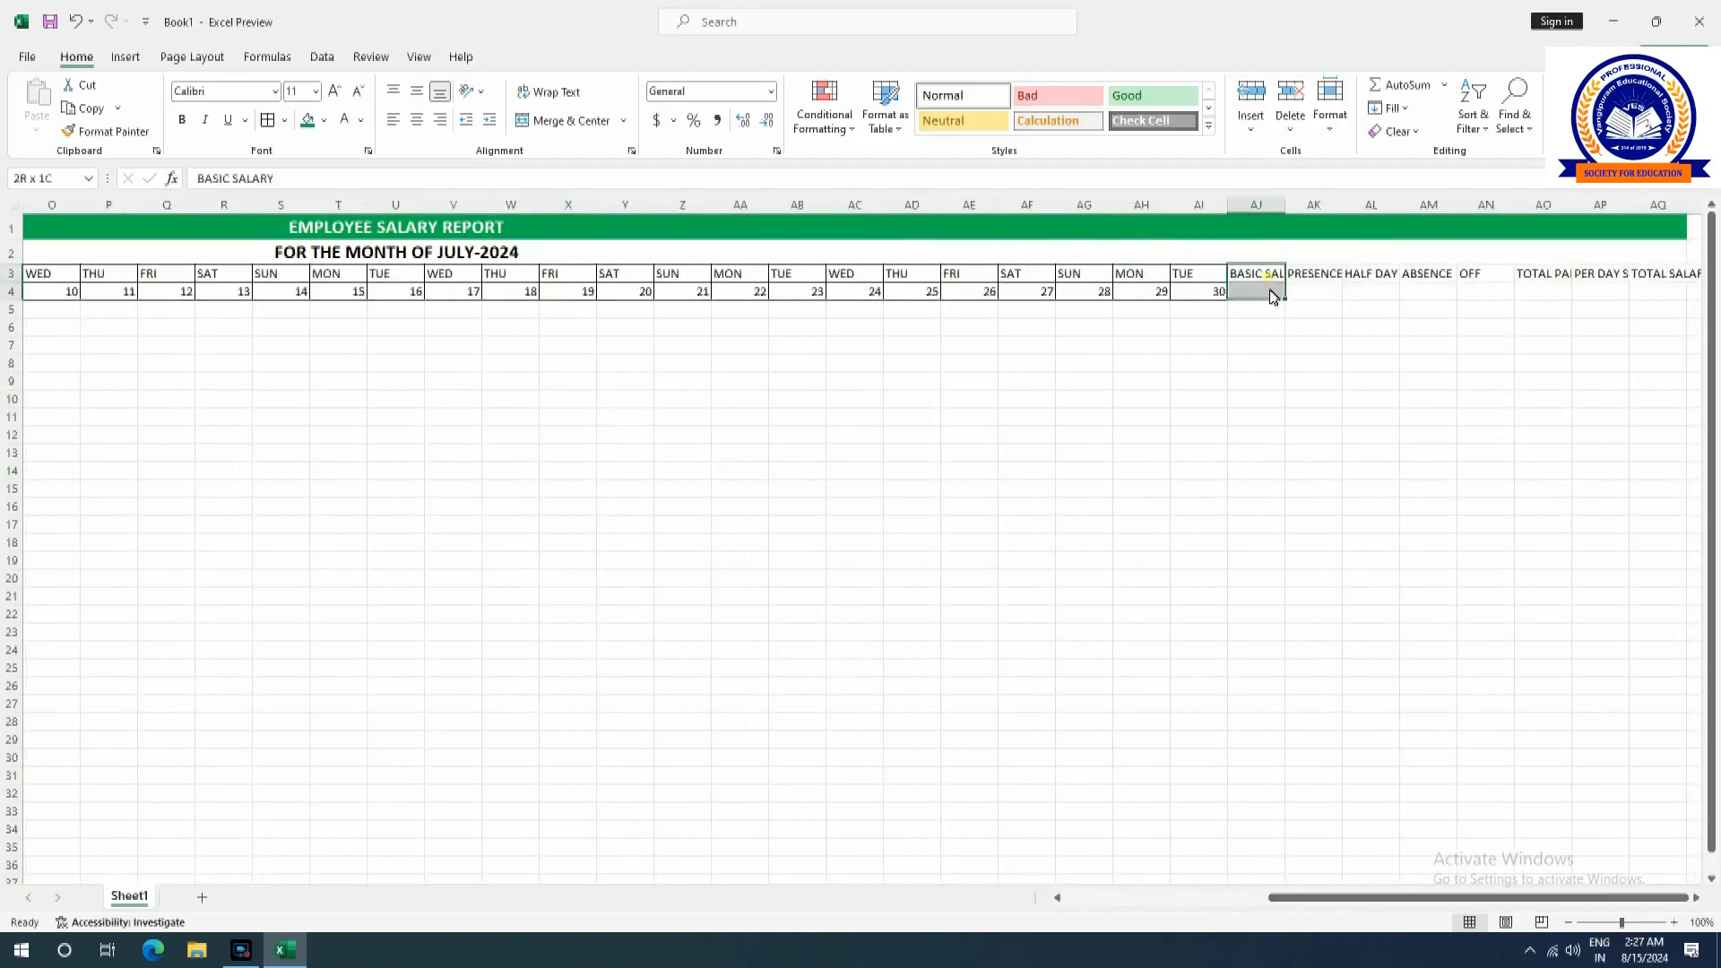
click(590, 122)
click(417, 91)
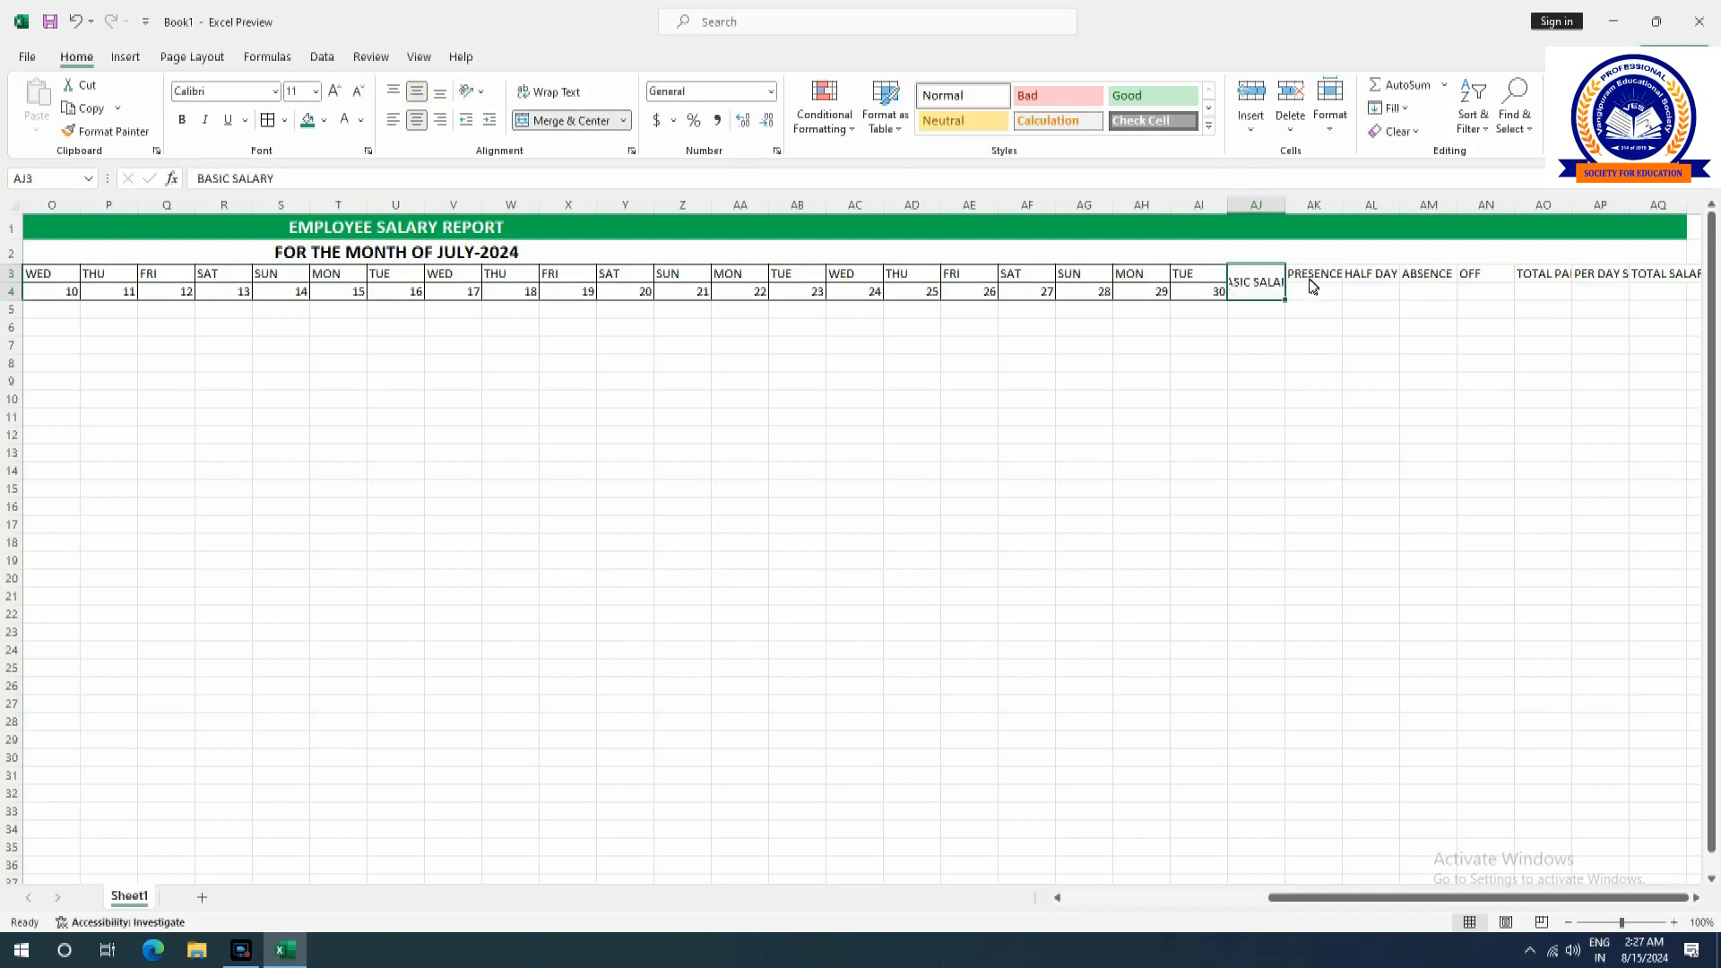
drag(1314, 285, 1314, 296)
click(563, 121)
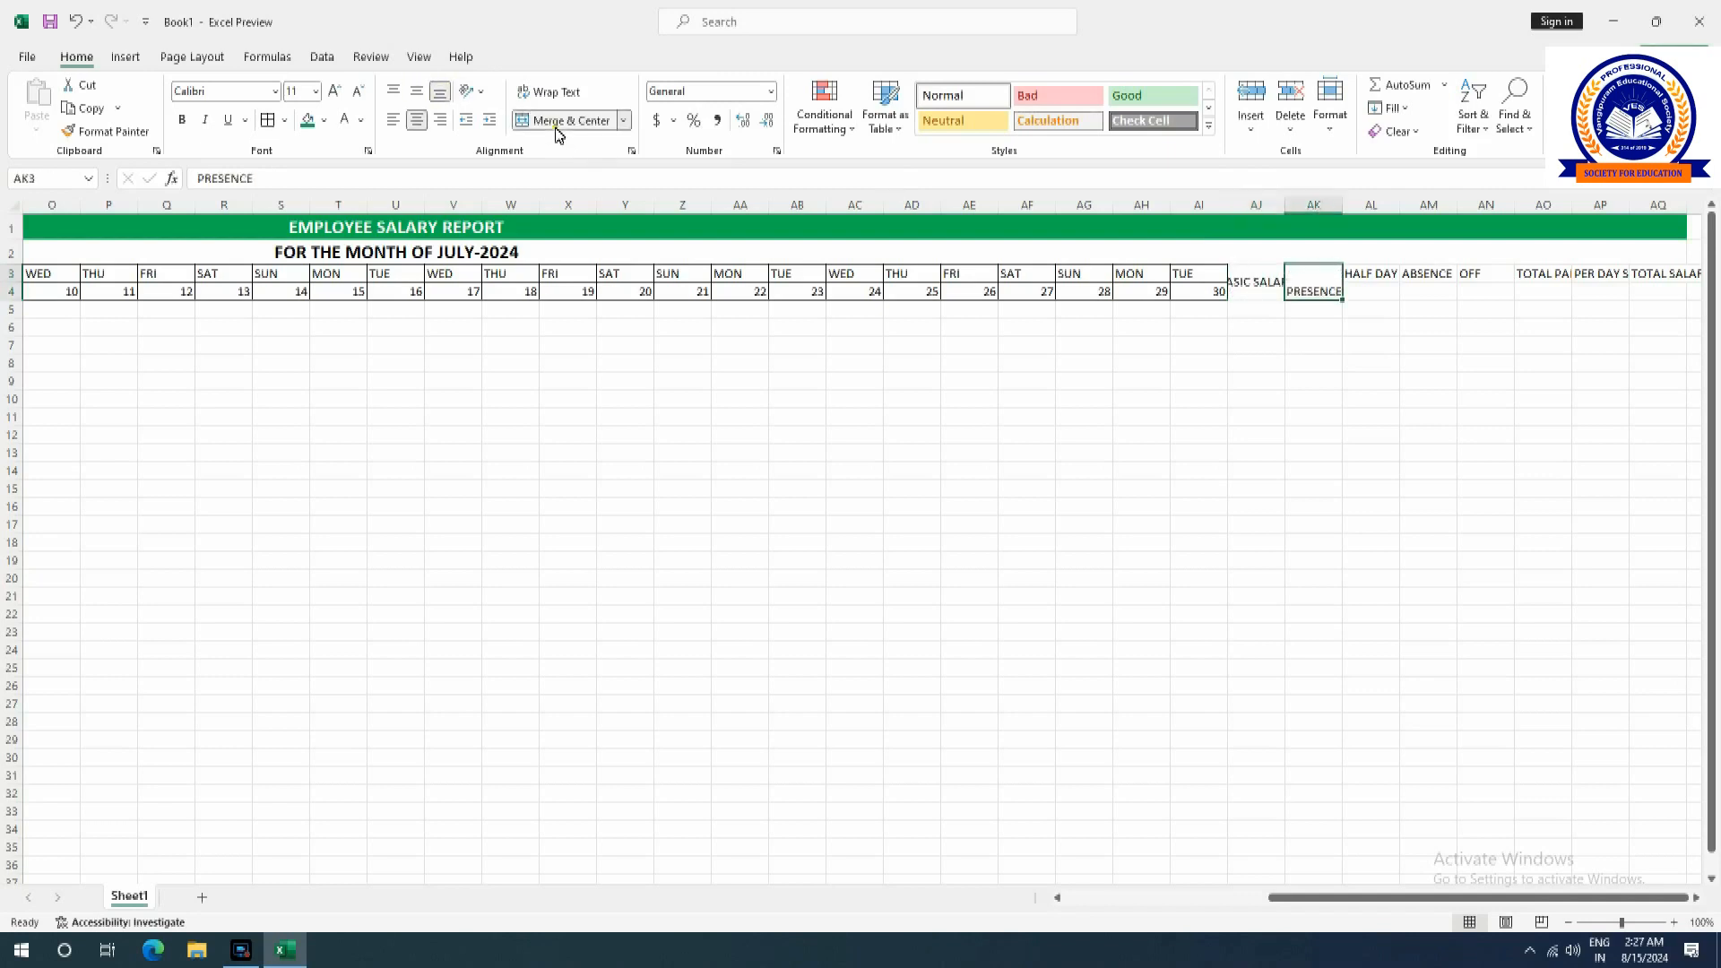
click(417, 91)
Merge and center HALF DAY over AL3:AL4 and ABSENCE over AM3:AM4, both with middle alignment.
drag(1373, 280, 1373, 295)
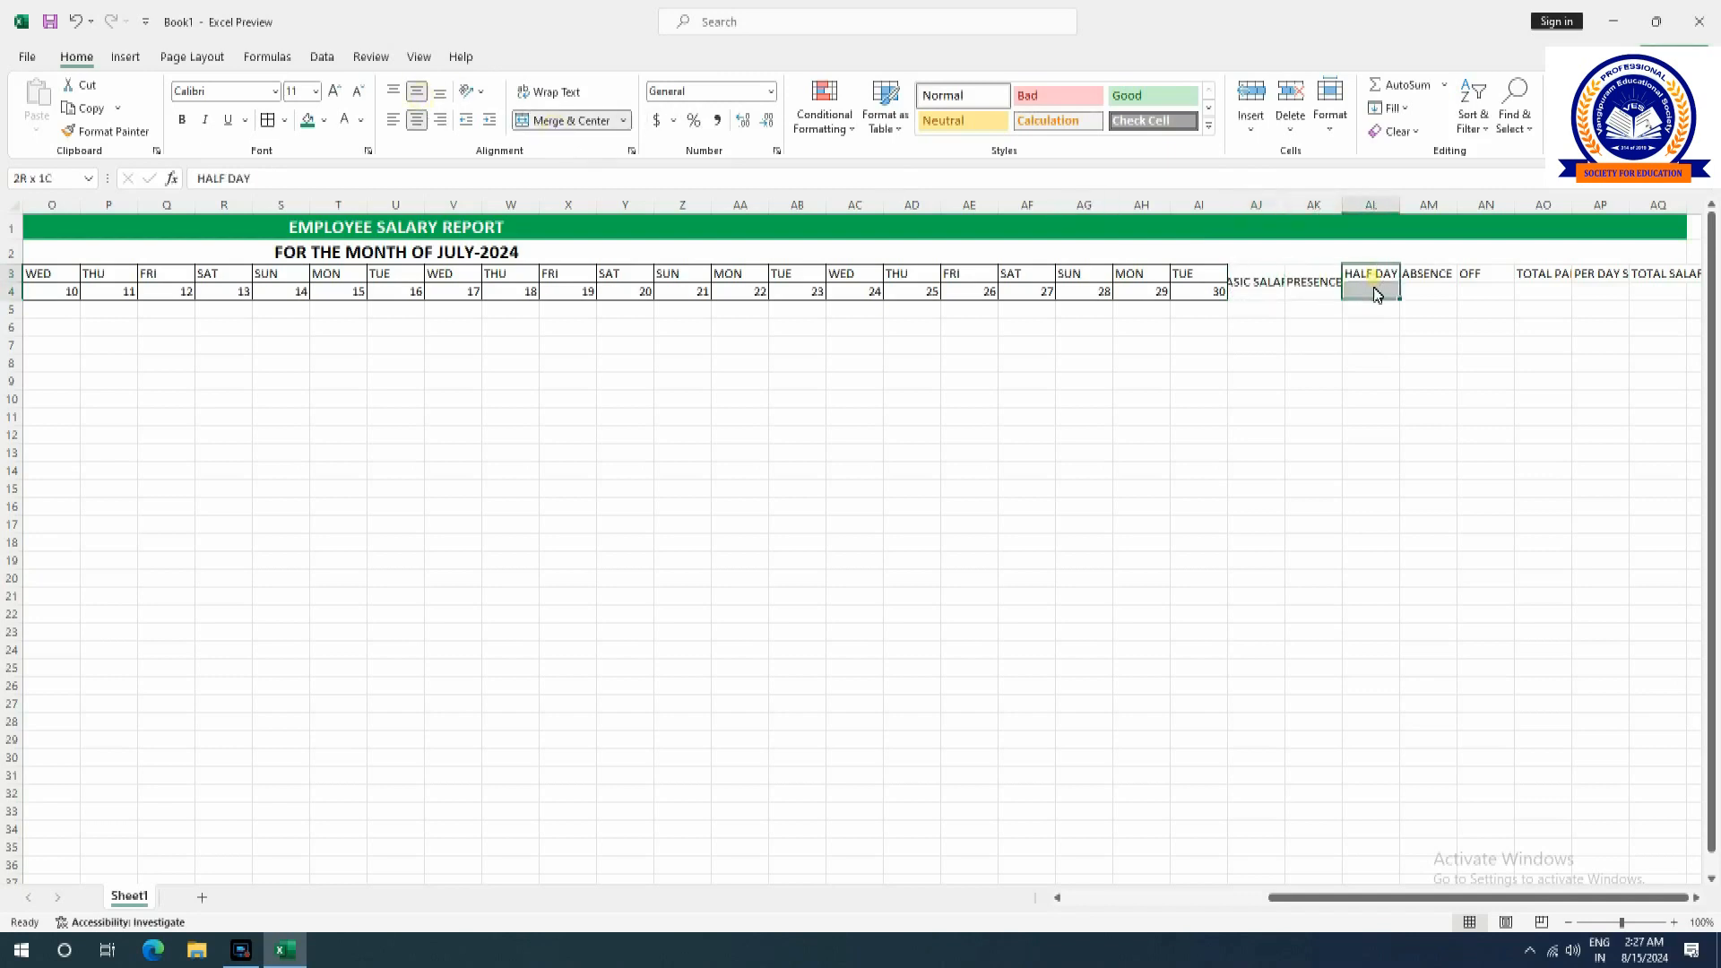
click(573, 121)
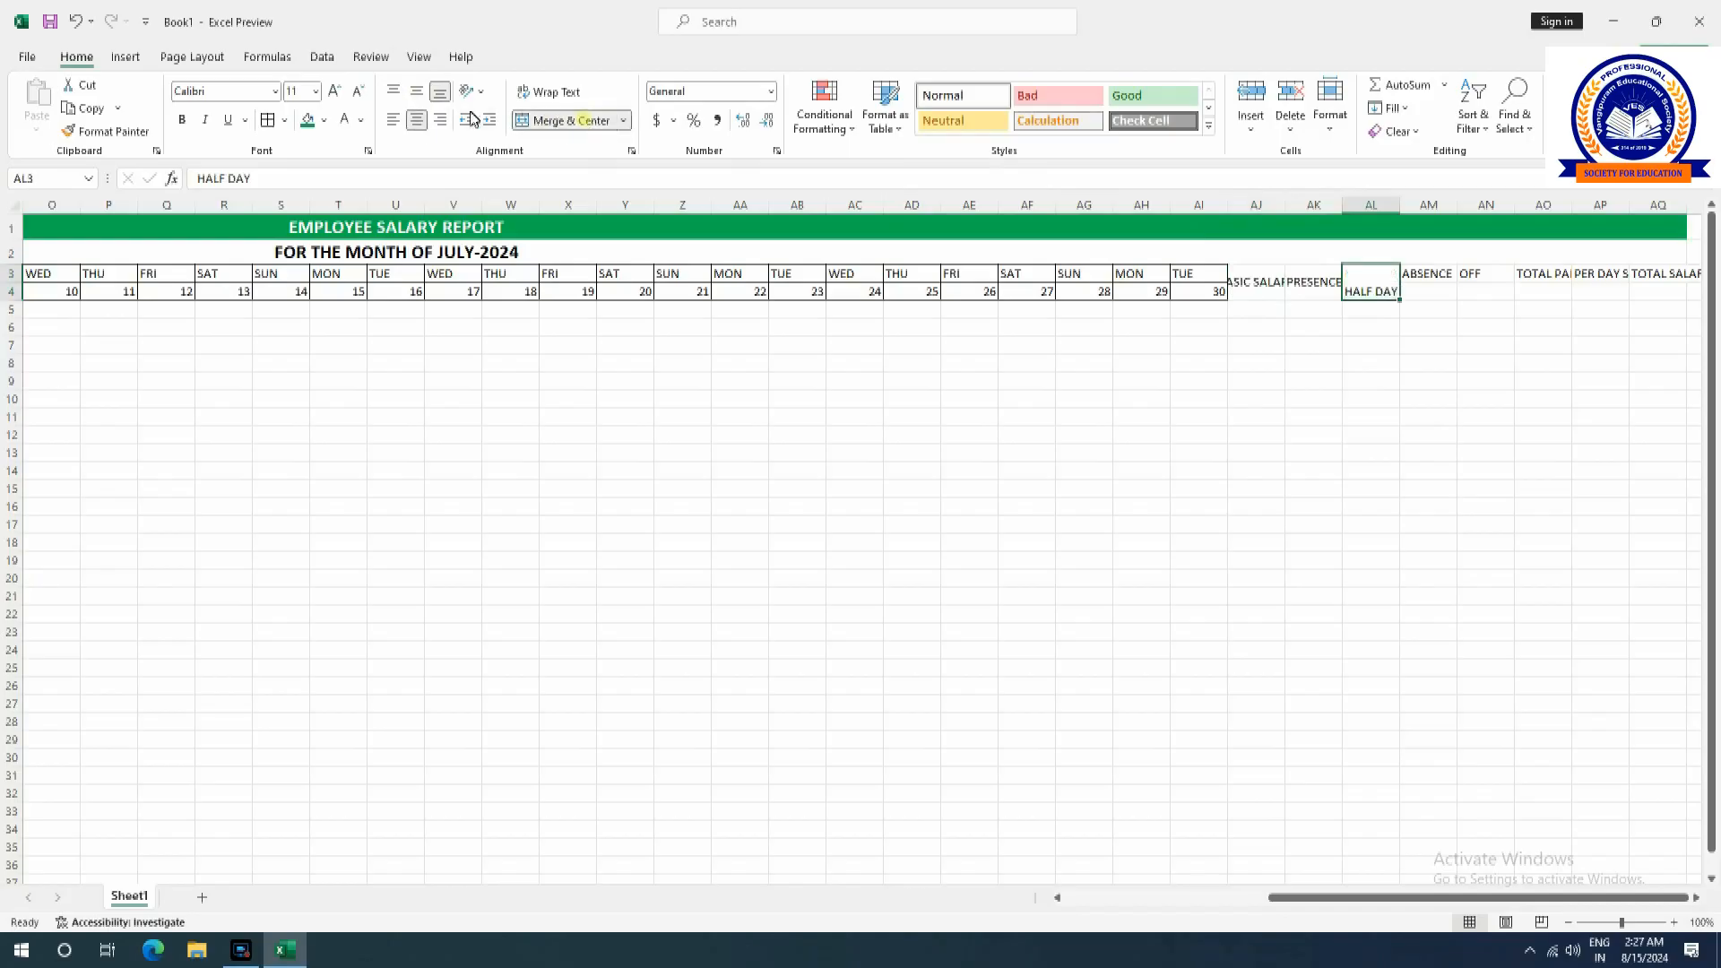
click(416, 90)
drag(1428, 280, 1429, 295)
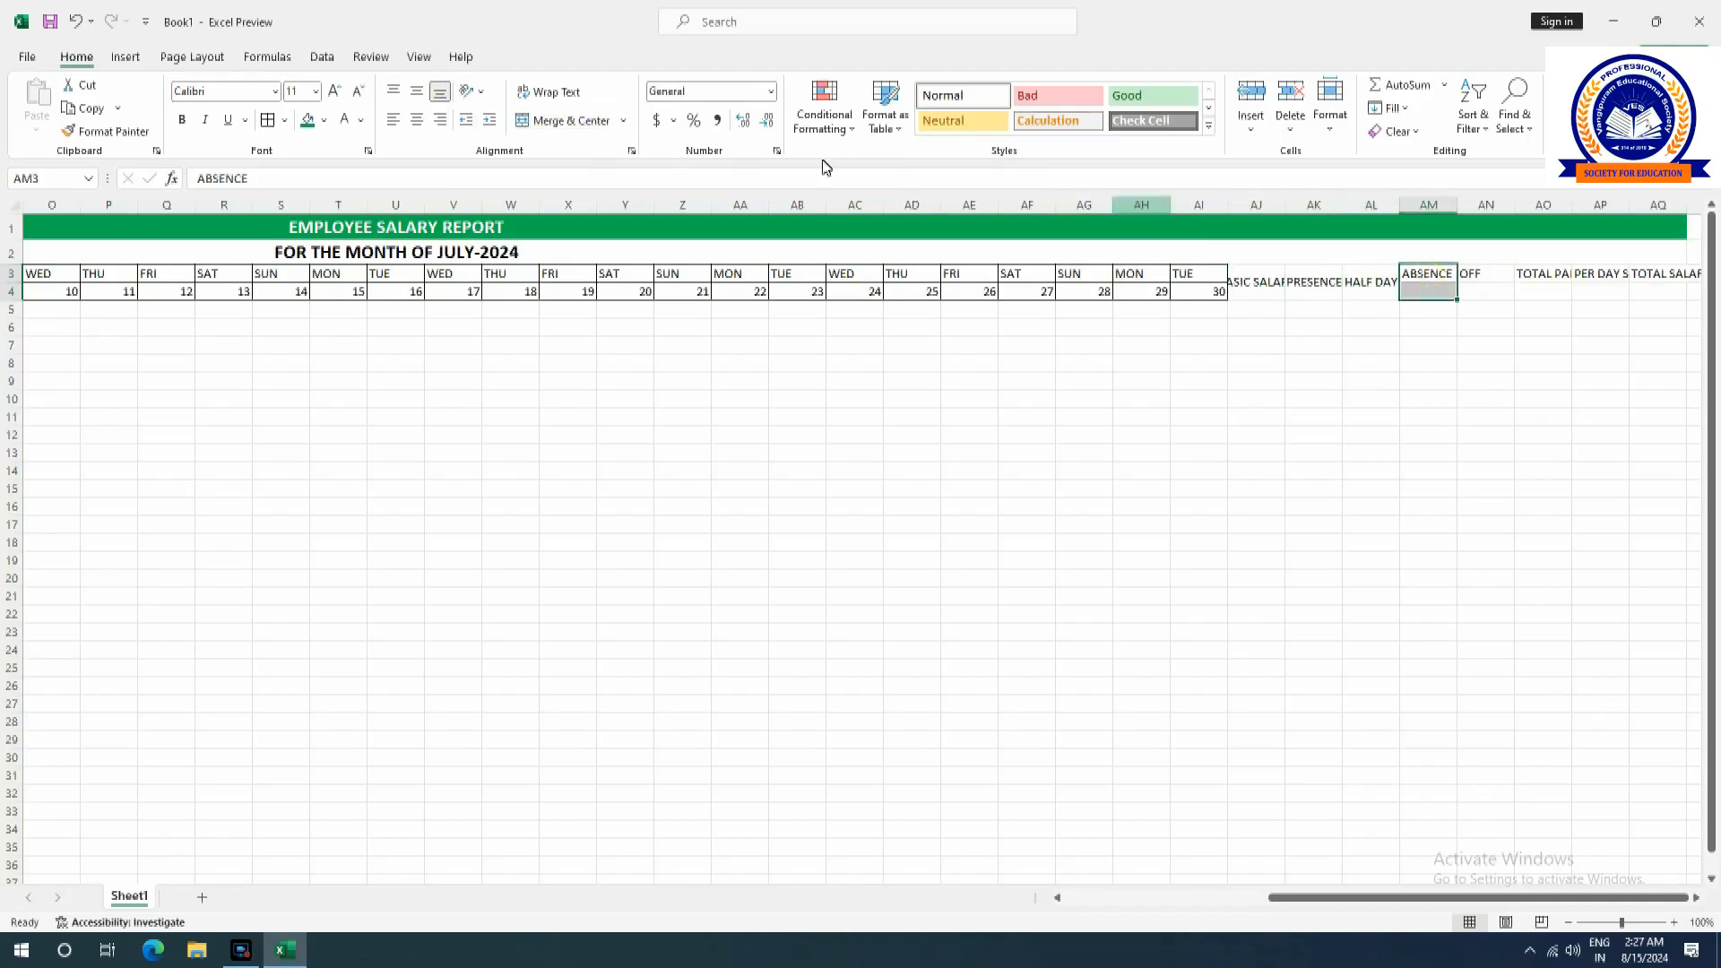
click(593, 129)
click(416, 90)
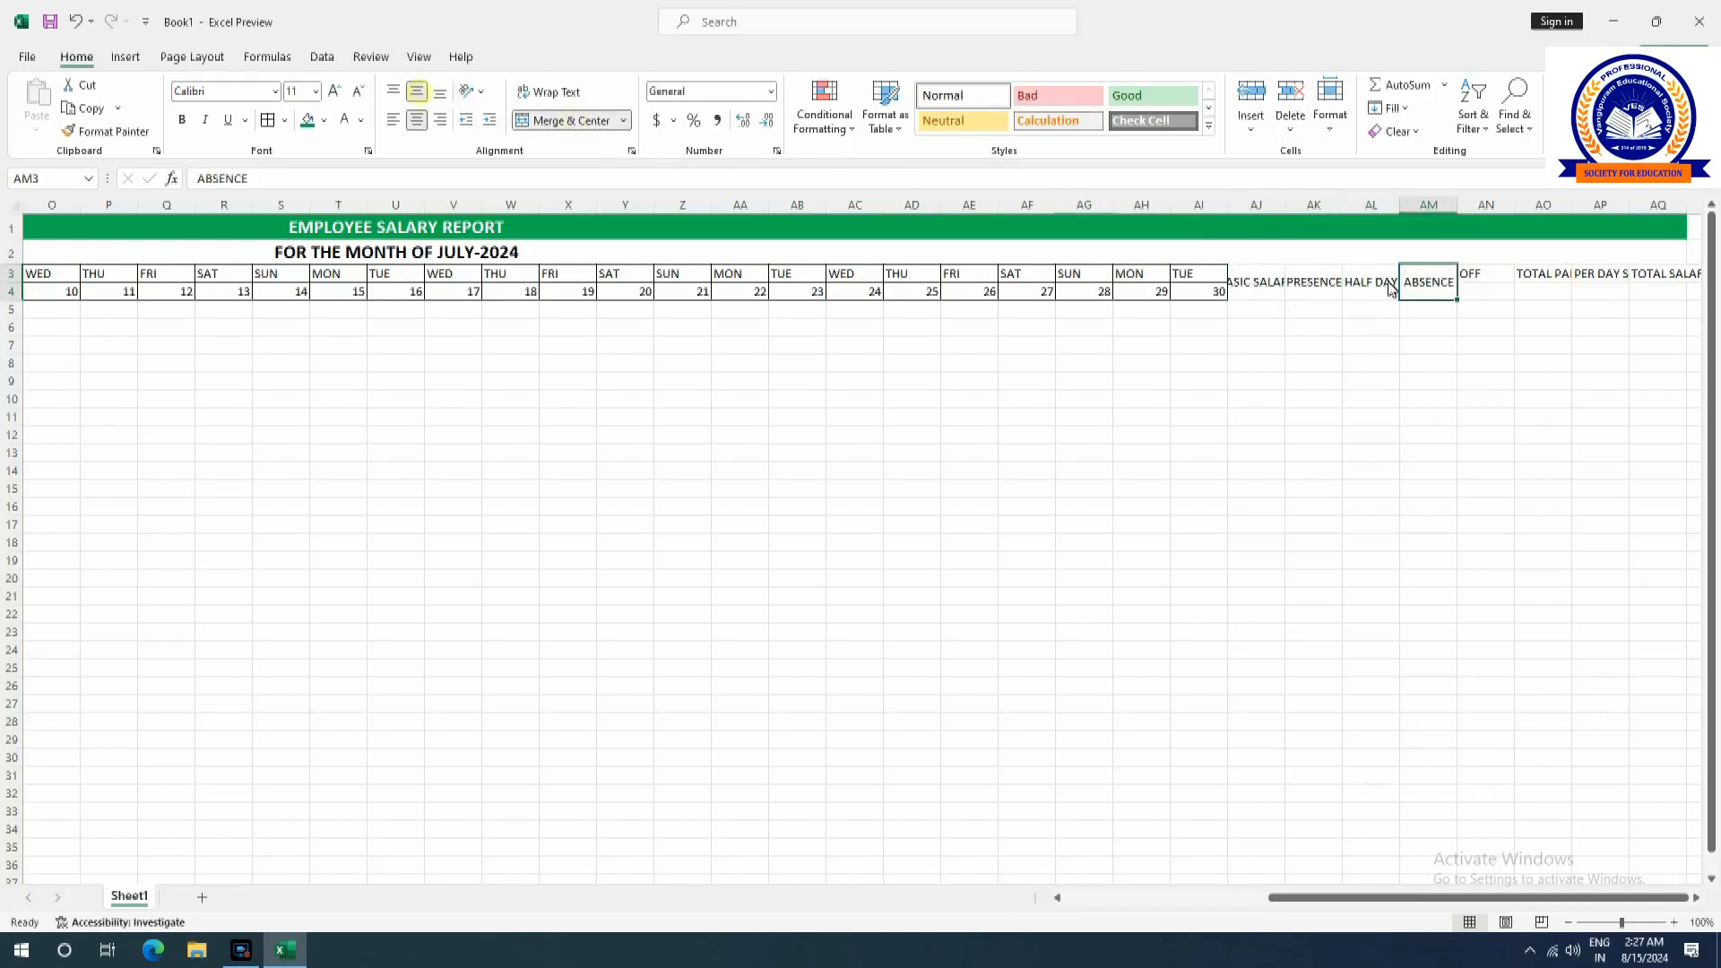
Merge and center OFF over AN3:AN4 and TOTAL PAID DAYS over AO3:AO4, both with middle alignment.
drag(1475, 287, 1476, 294)
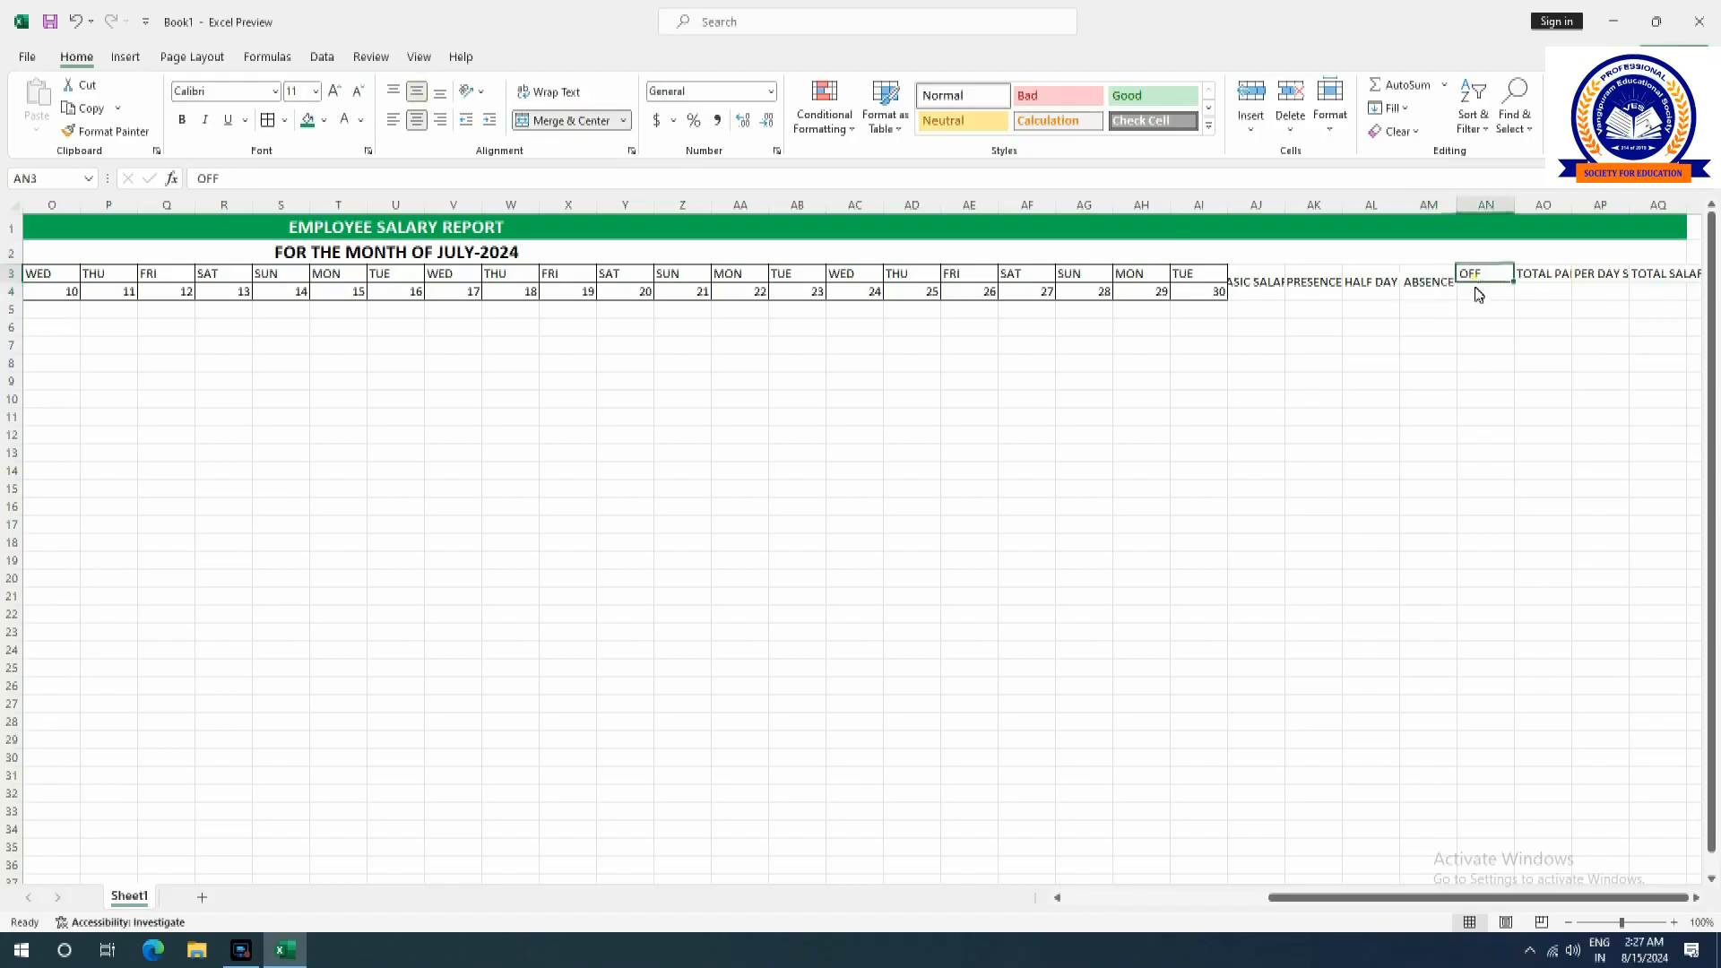
click(578, 122)
click(417, 91)
click(1447, 896)
drag(1548, 282, 1550, 296)
click(571, 131)
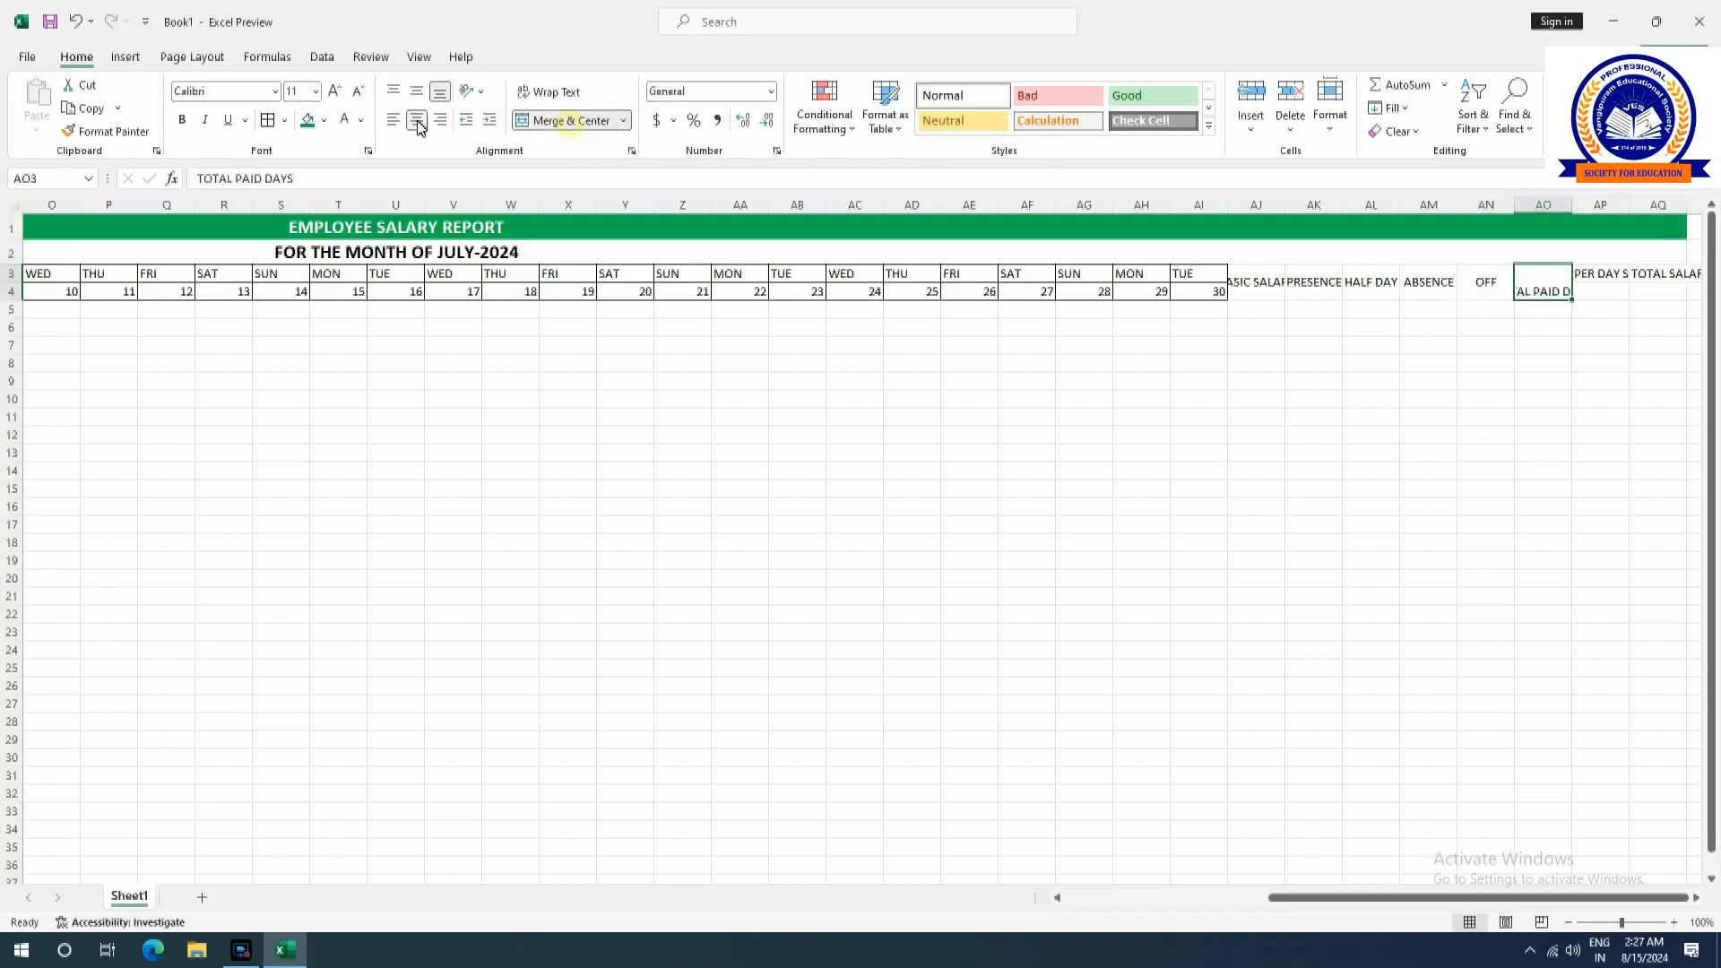
click(416, 91)
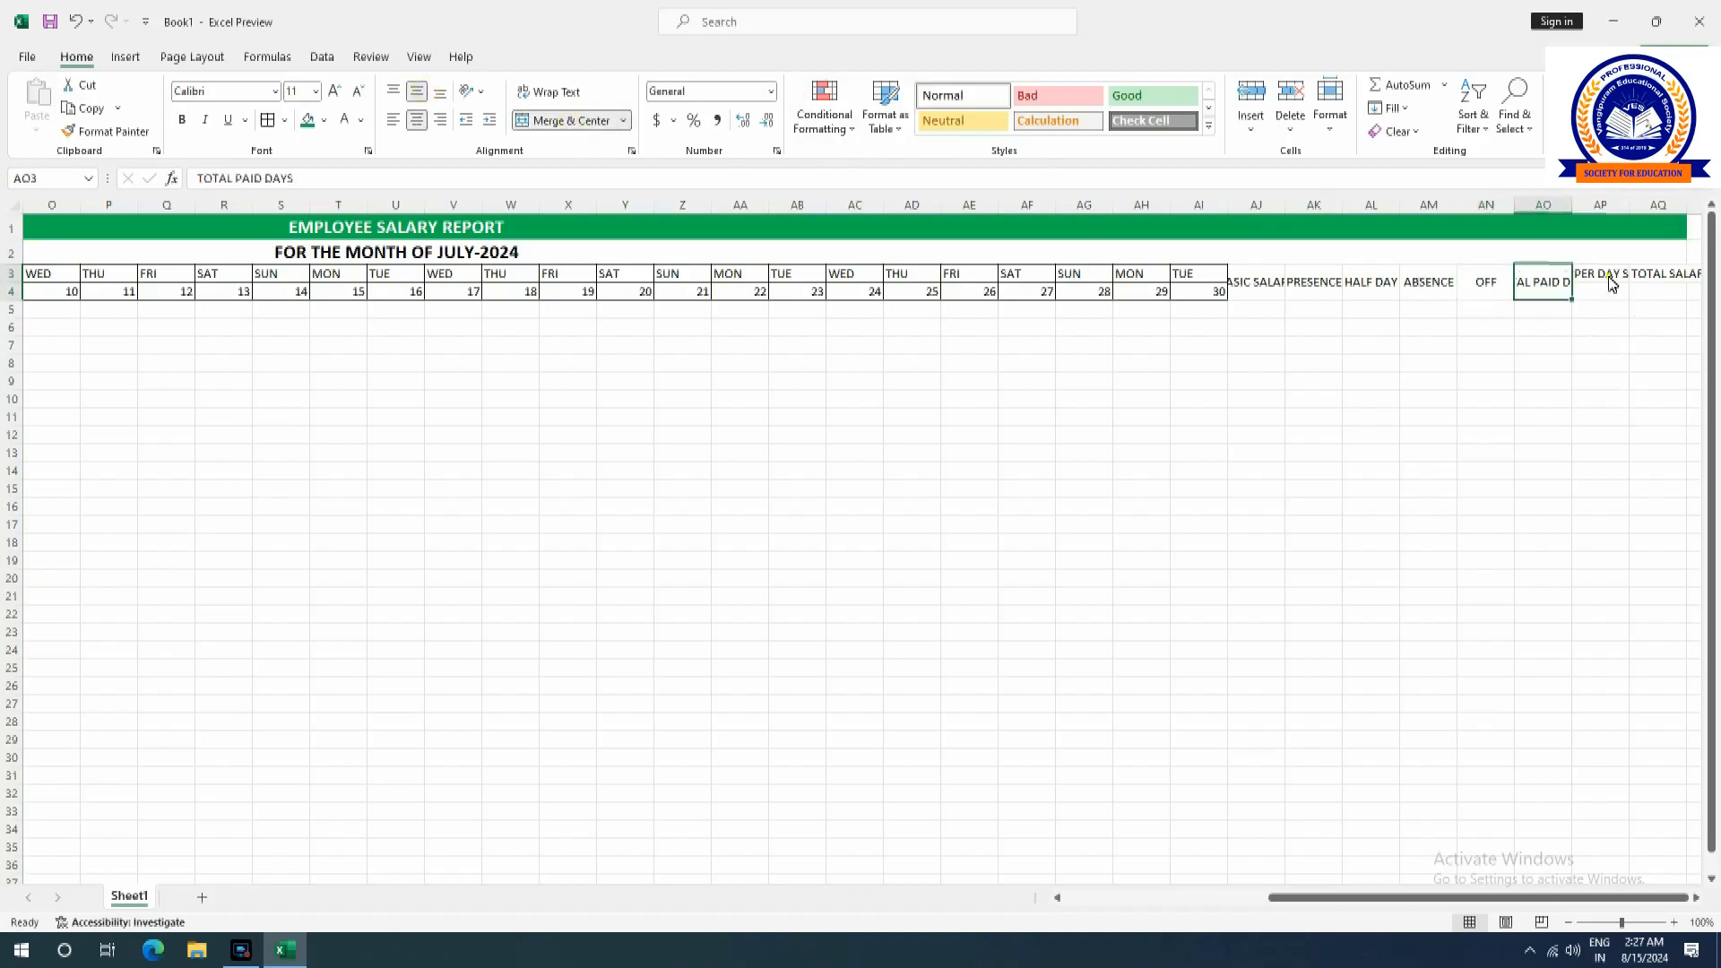
Merge and center PER DAY SALARY over AP3:AP4 and TOTAL SALARY over AQ3:AQ4, both with middle alignment.
drag(1611, 284, 1604, 293)
click(551, 120)
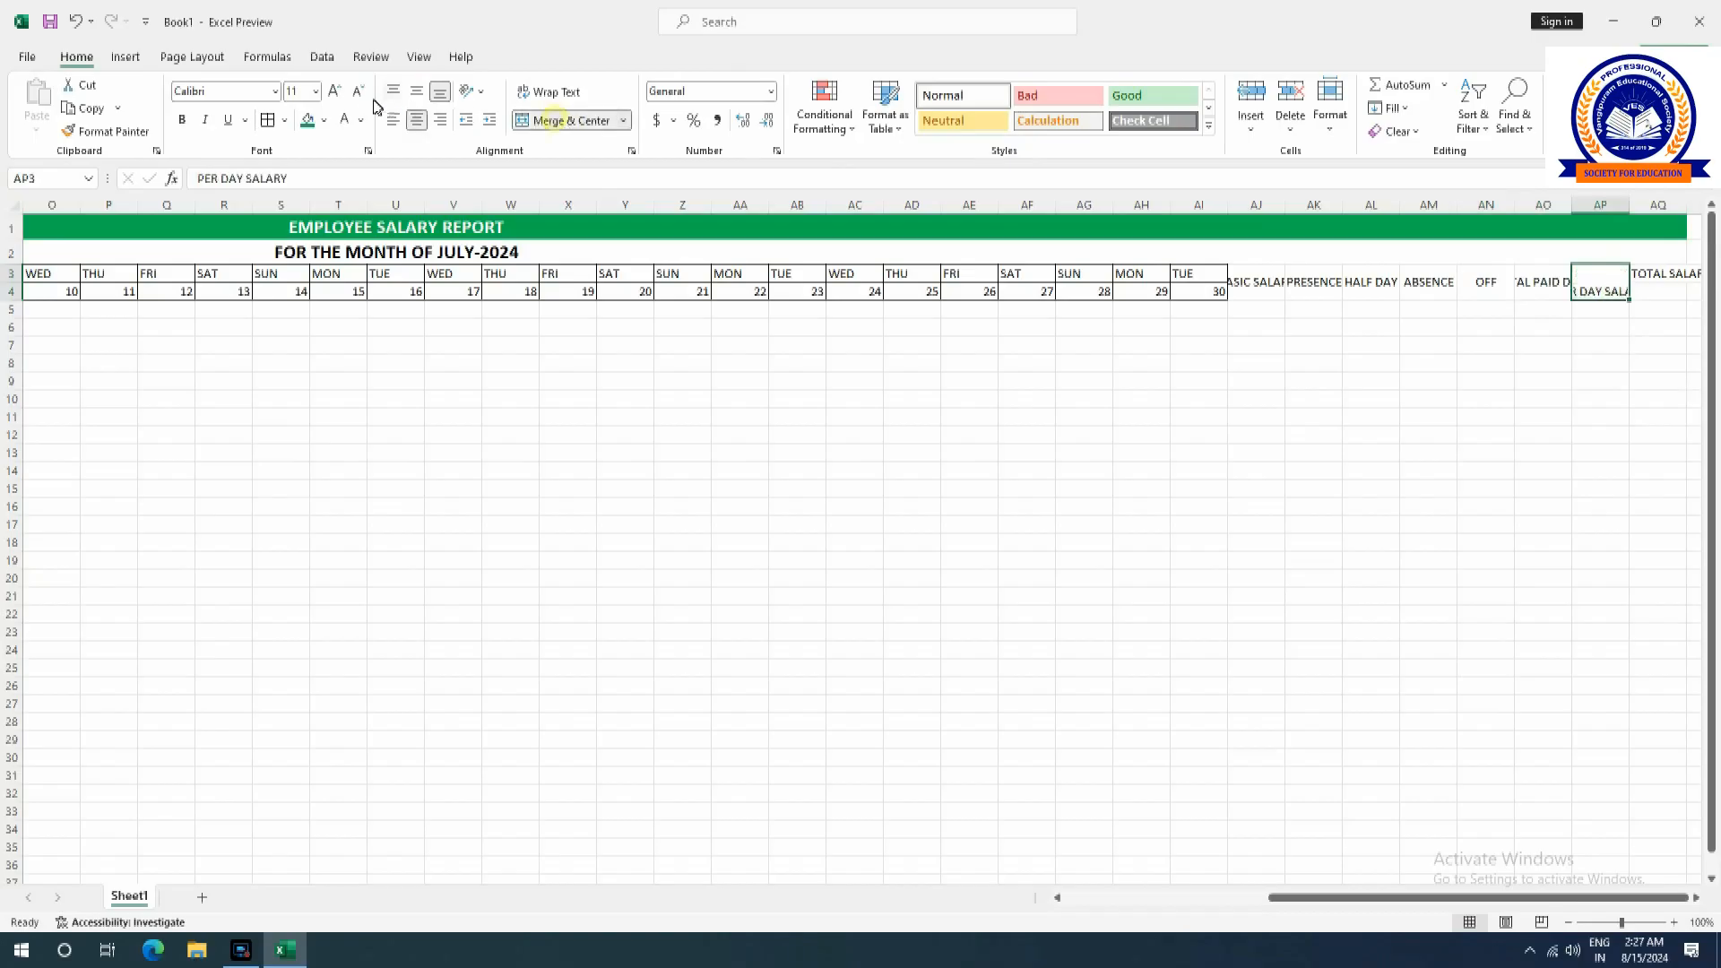
click(417, 91)
drag(1671, 285, 1665, 295)
click(570, 122)
click(416, 90)
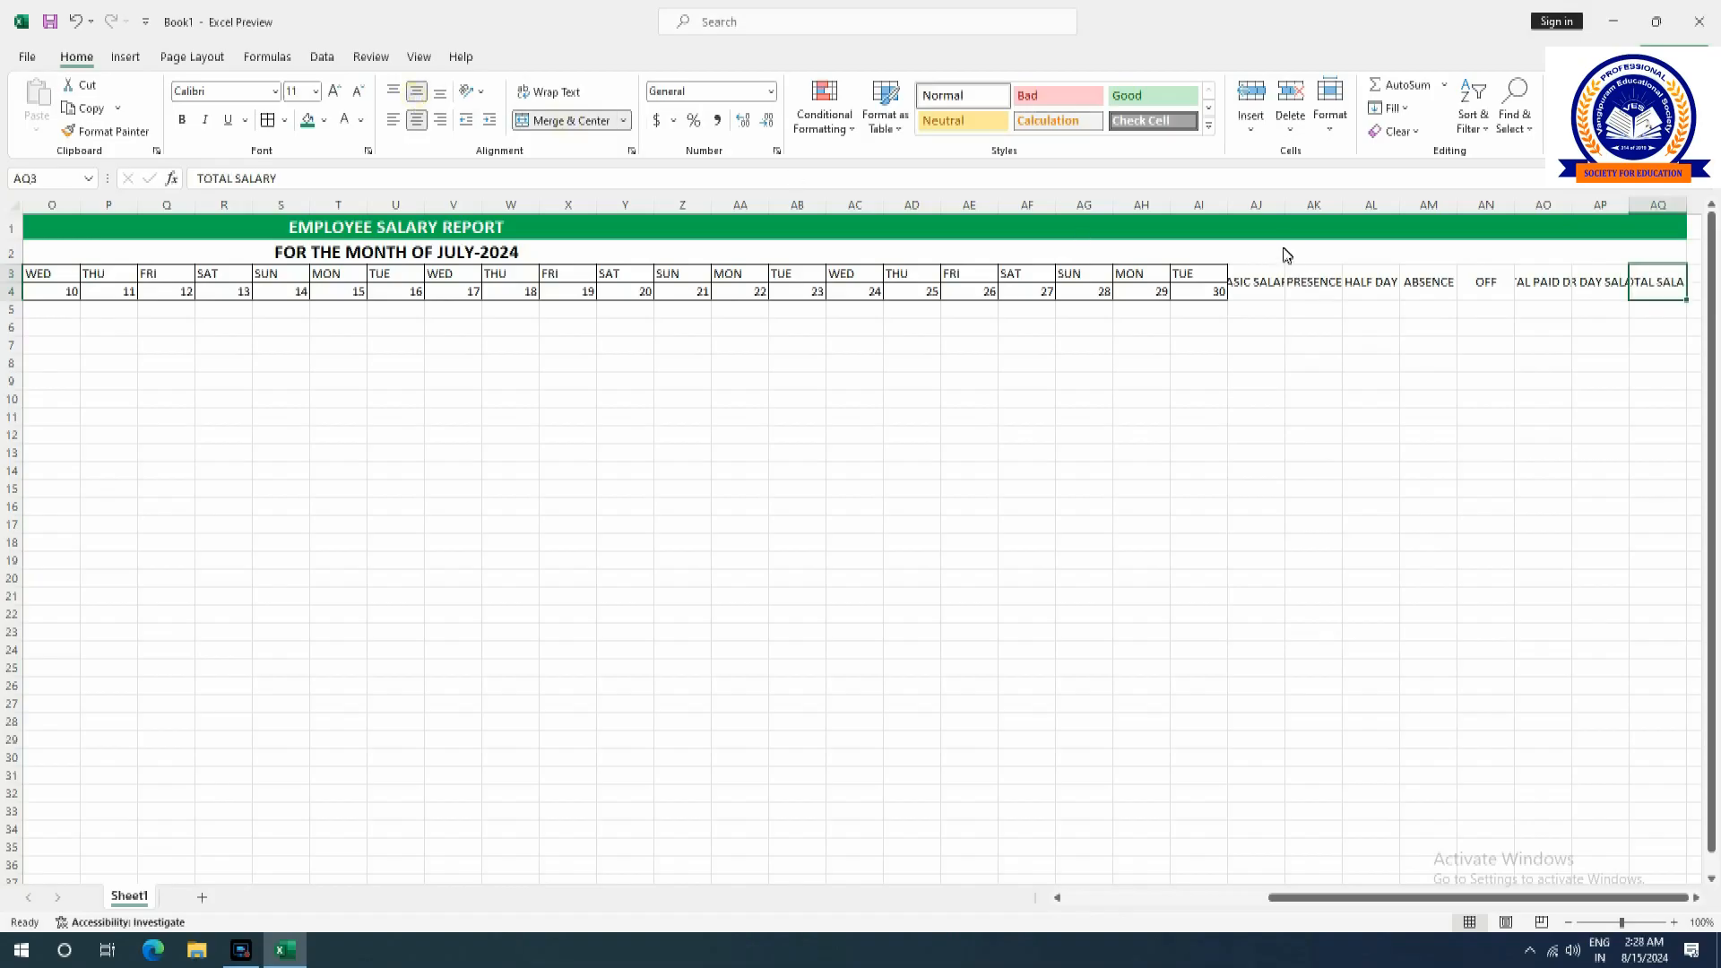
Fit columns AJ through AQ to the width of their headings, from BASIC SALARY to TOTAL SALARY.
double_click(1285, 205)
double_click(1368, 207)
double_click(1430, 205)
double_click(1487, 208)
double_click(1545, 208)
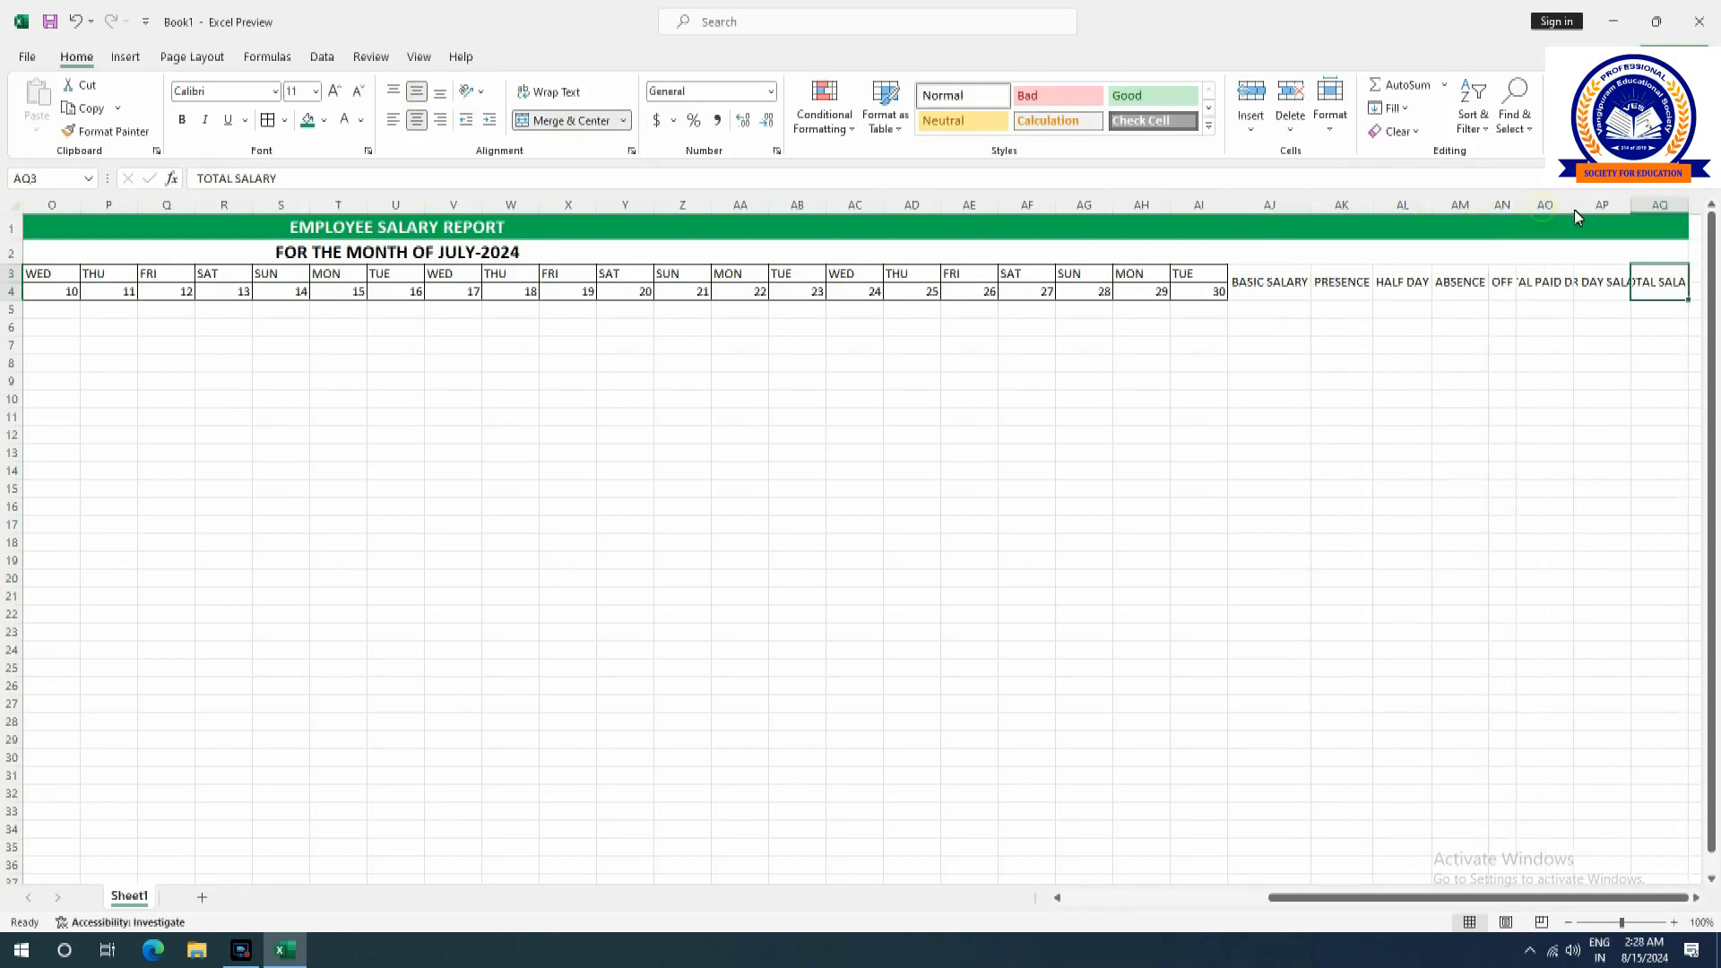
double_click(1578, 207)
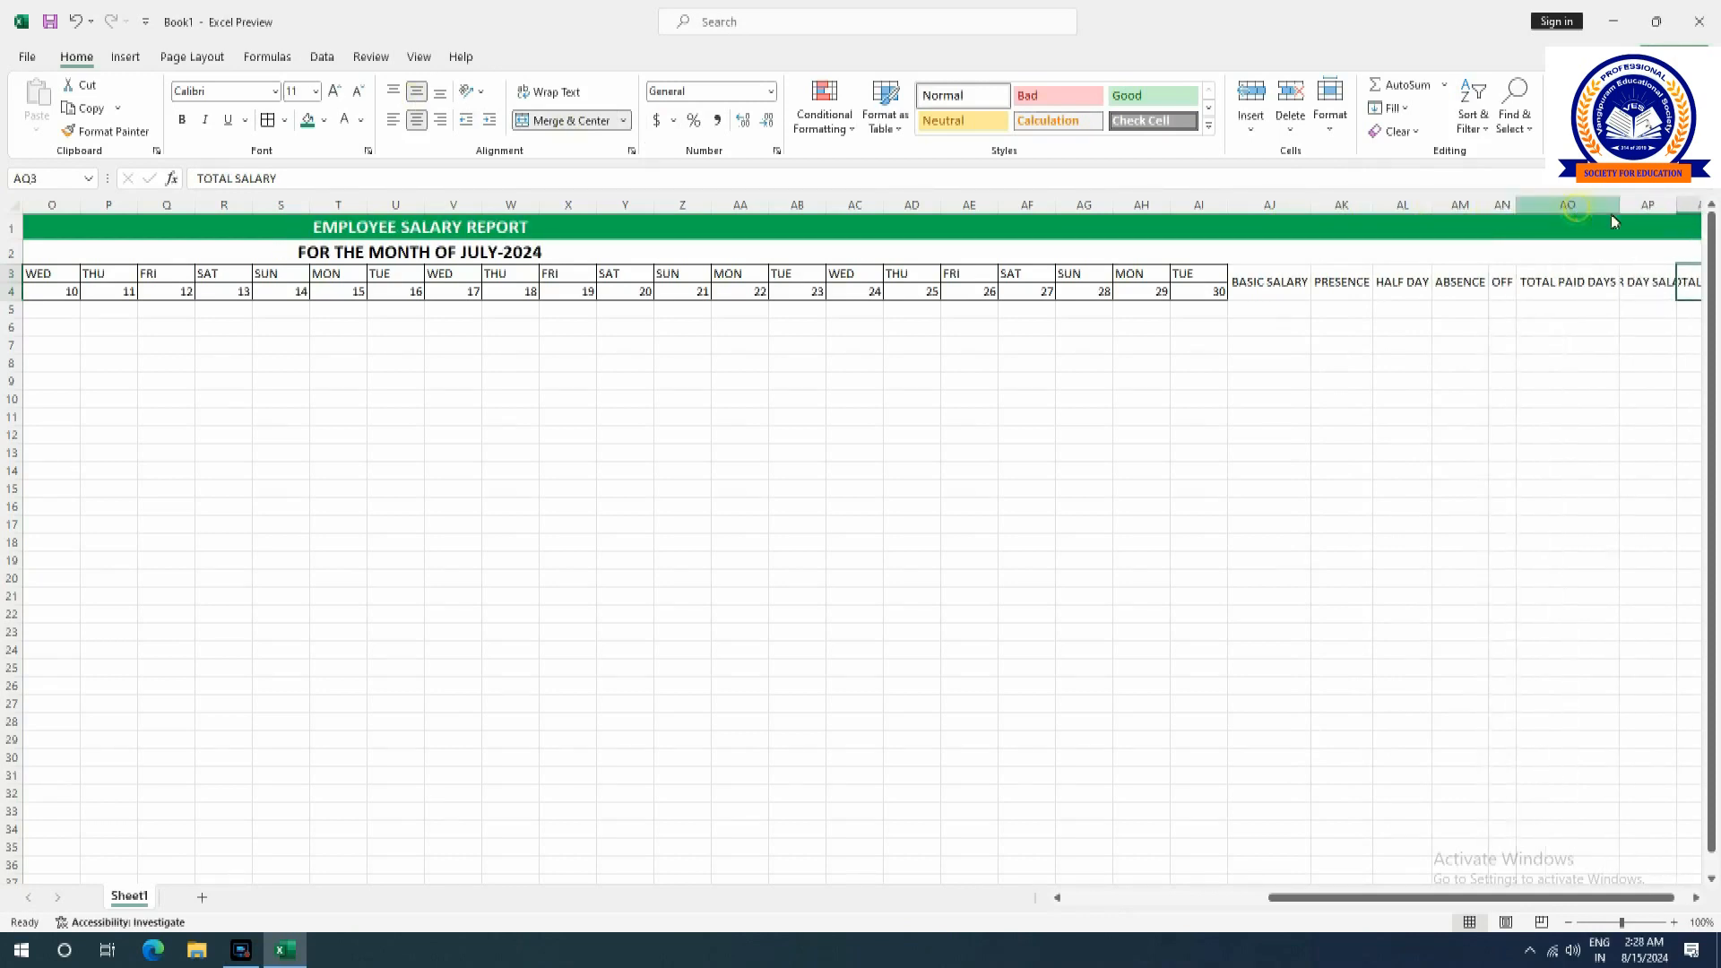
double_click(1677, 208)
drag(1597, 888, 1628, 894)
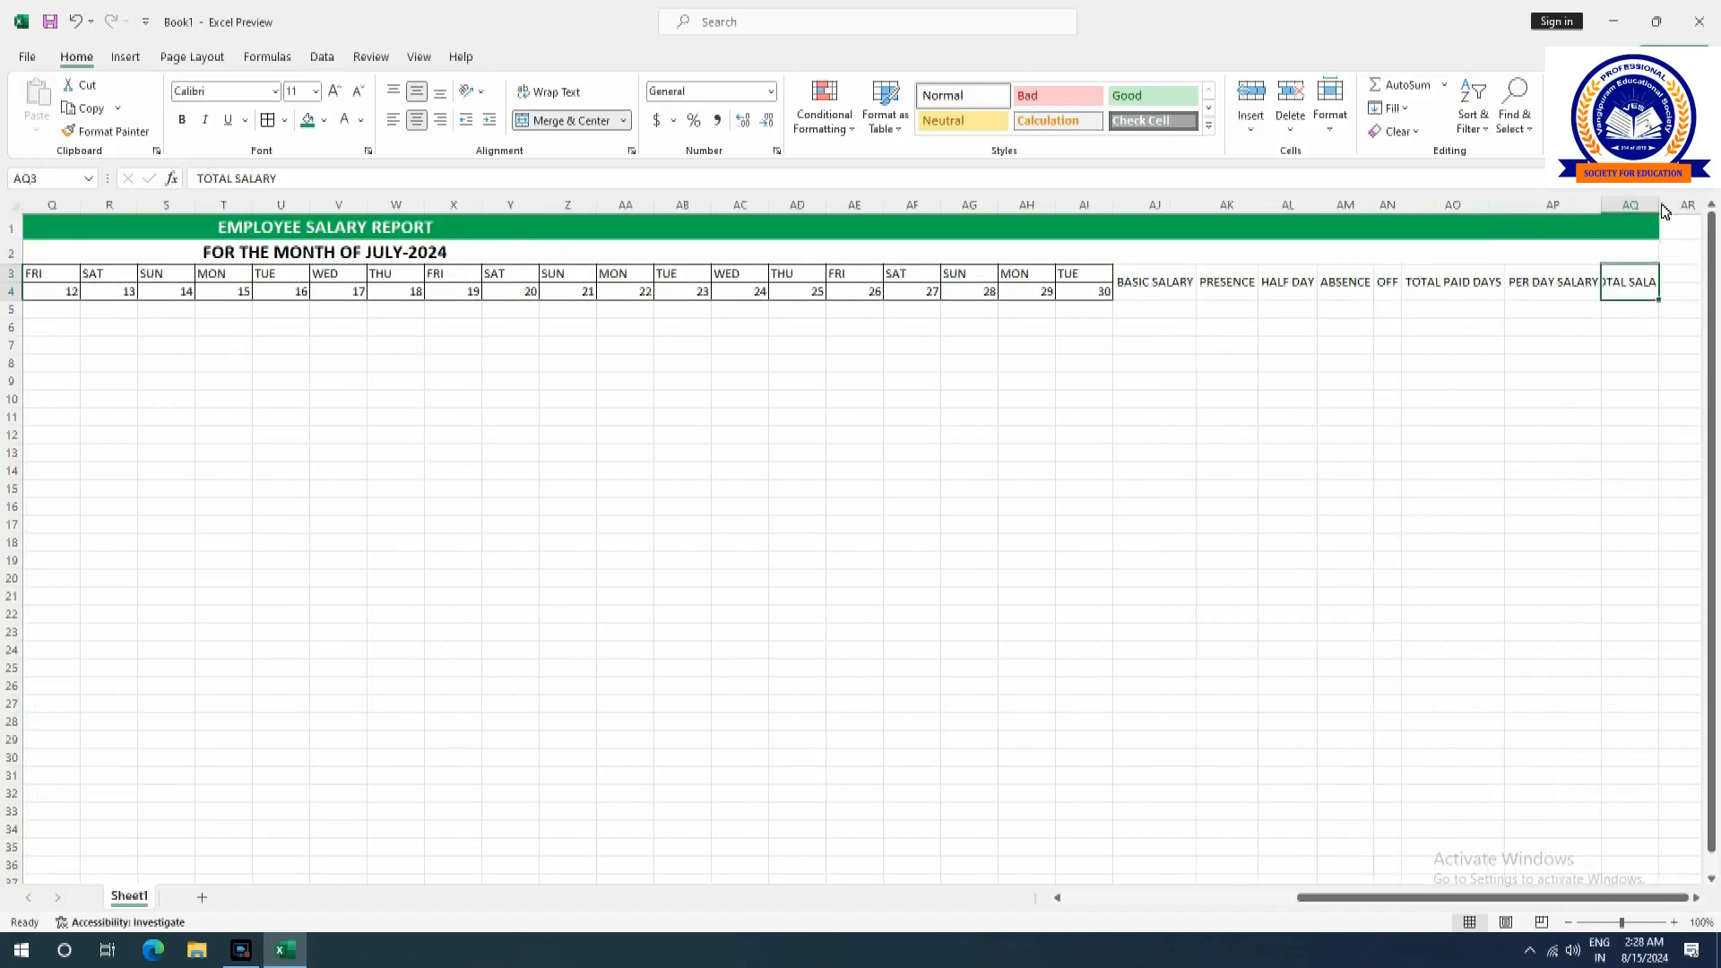
double_click(1660, 209)
click(1610, 330)
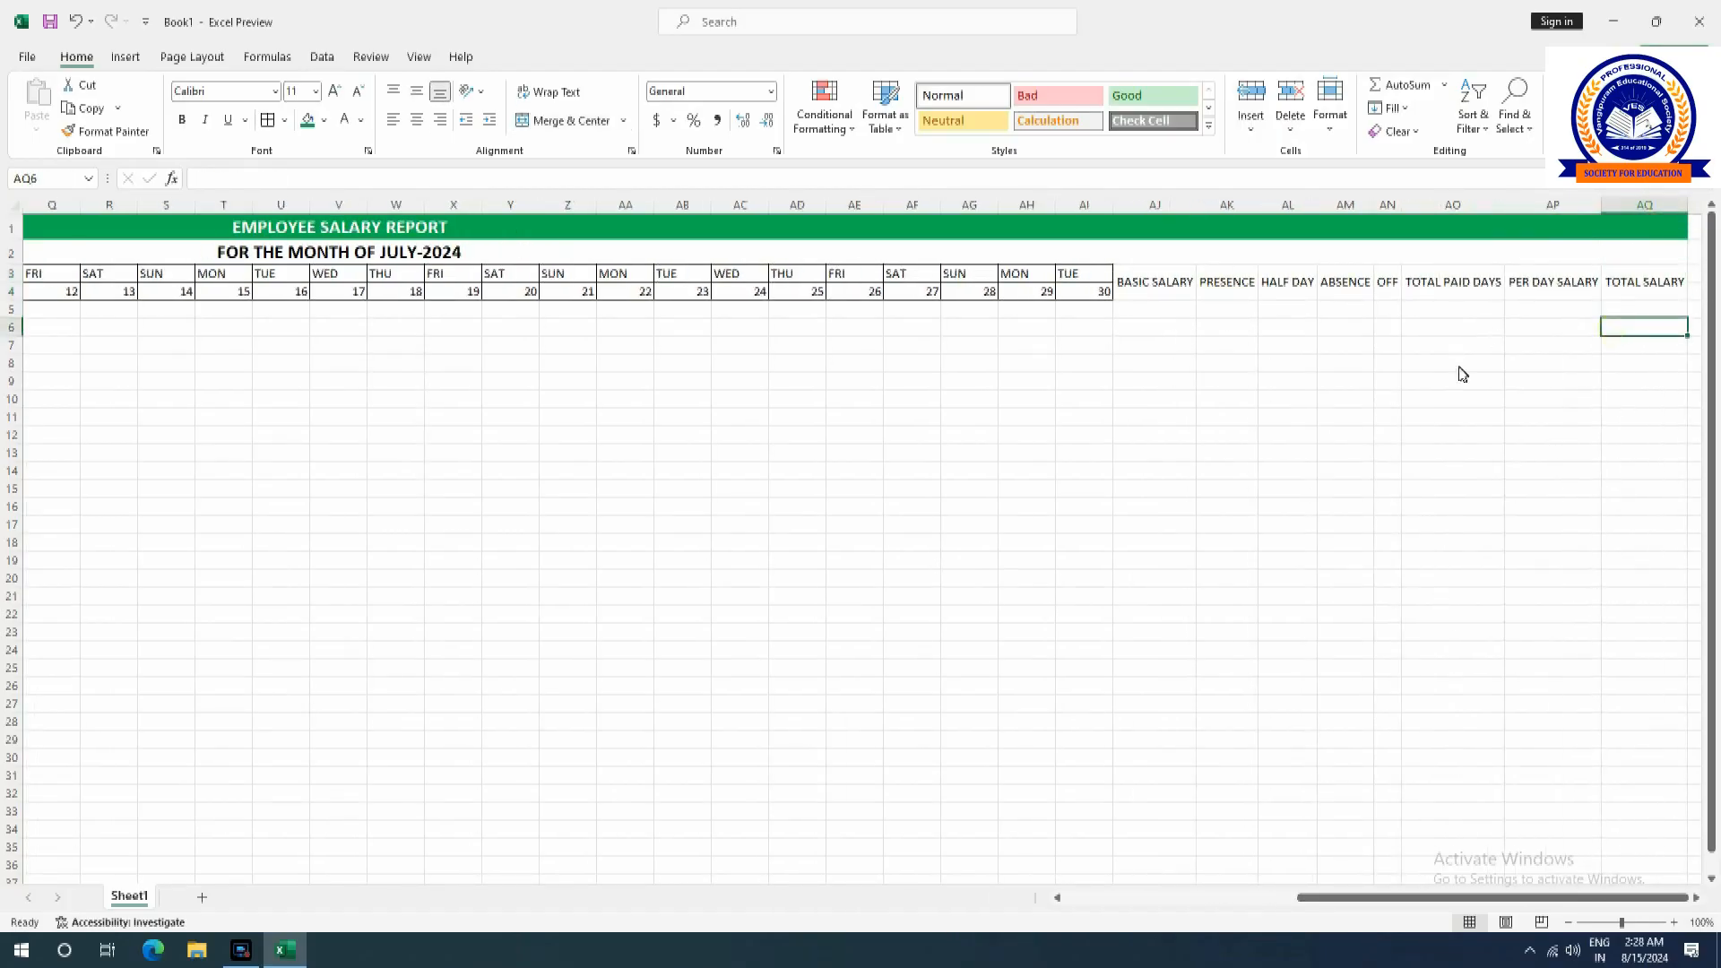
Enter 1 and 2 under S.NO from A5 and fill the series down to 5 in A9.
drag(1440, 896, 1111, 896)
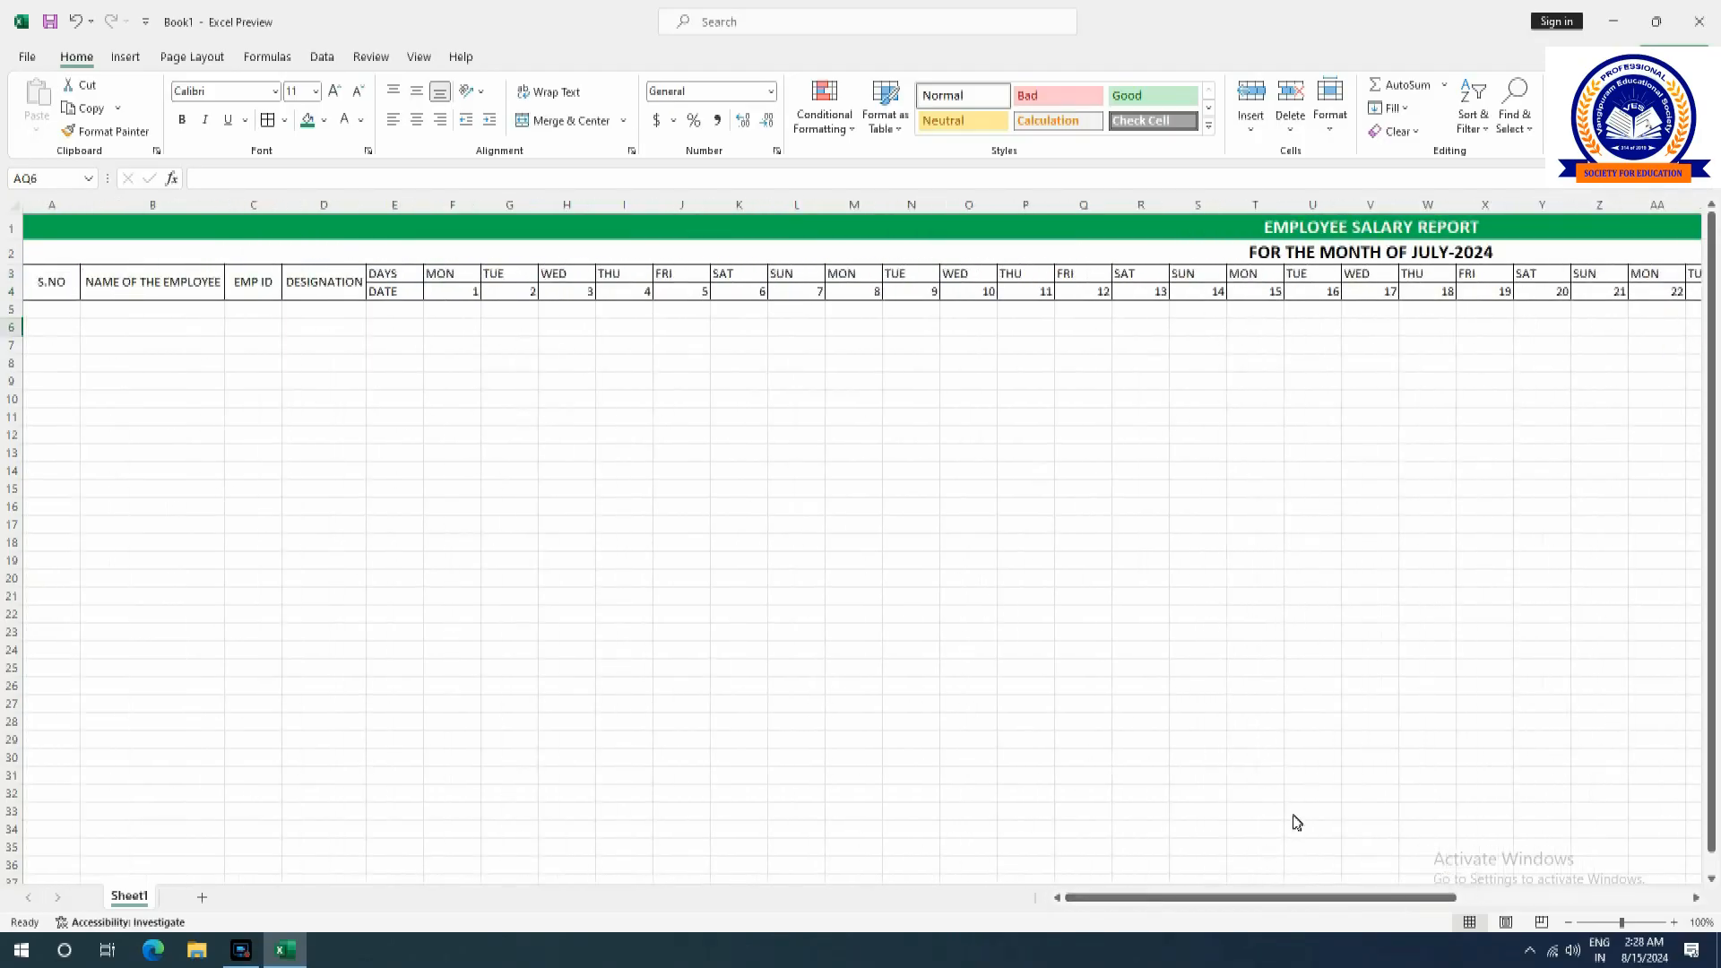
click(60, 311)
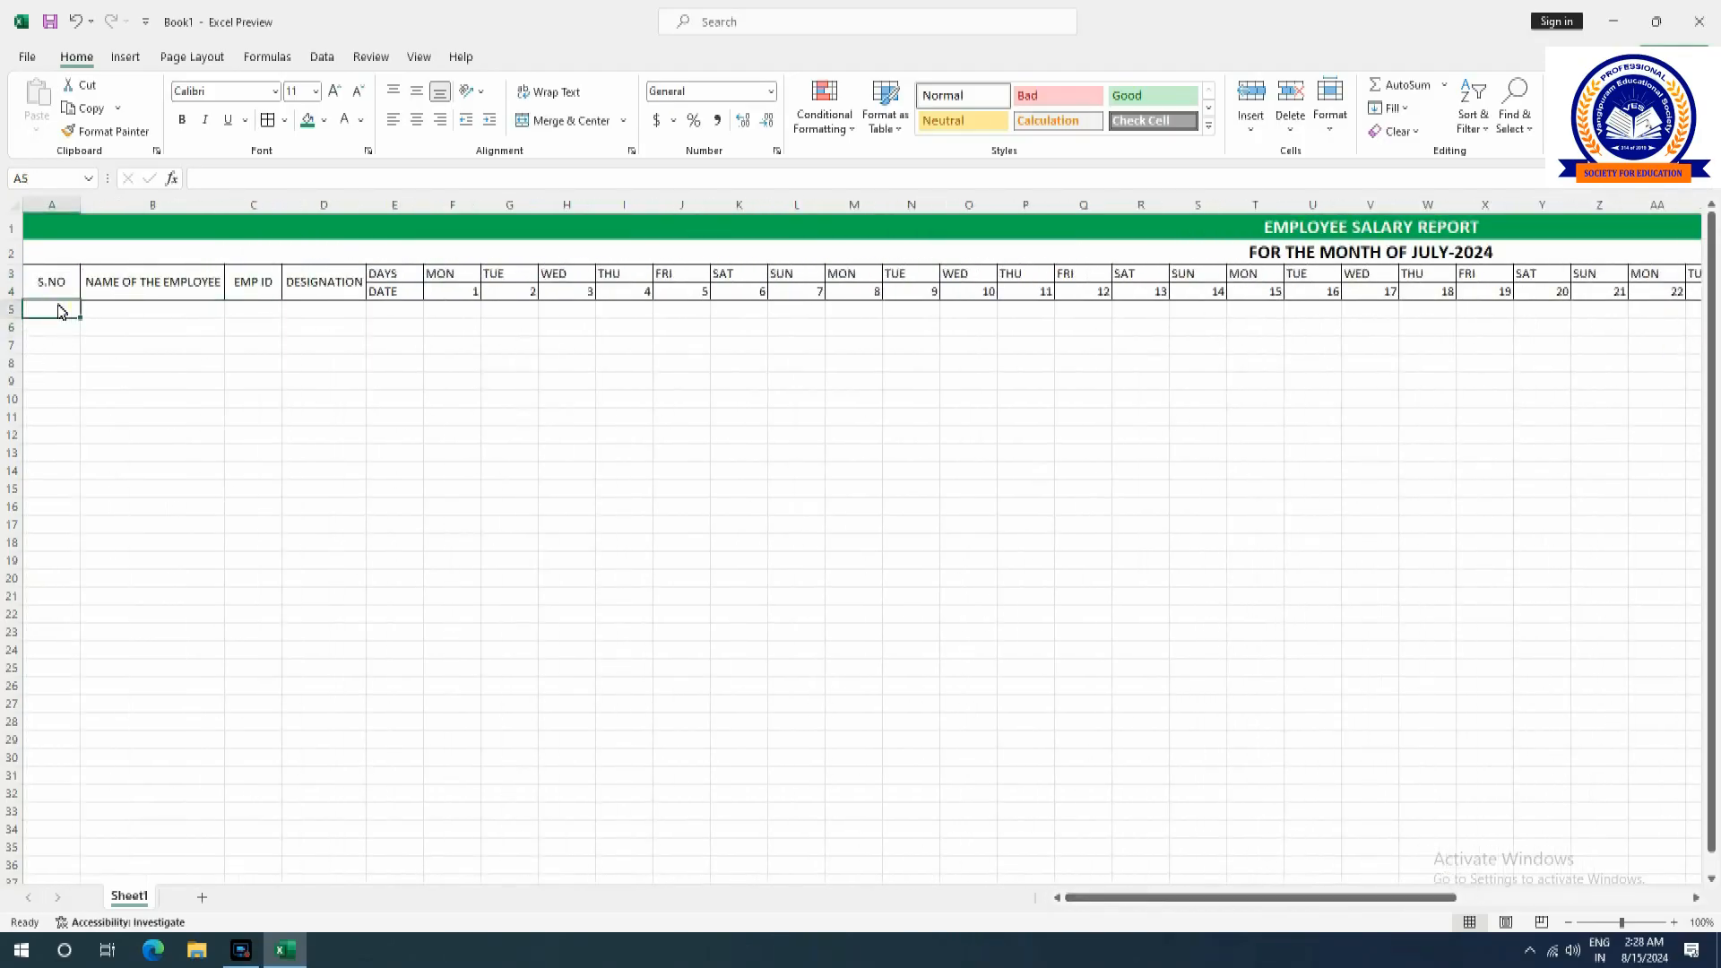
text(1)
key(Return)
text(2)
key(Return)
drag(62, 317, 86, 387)
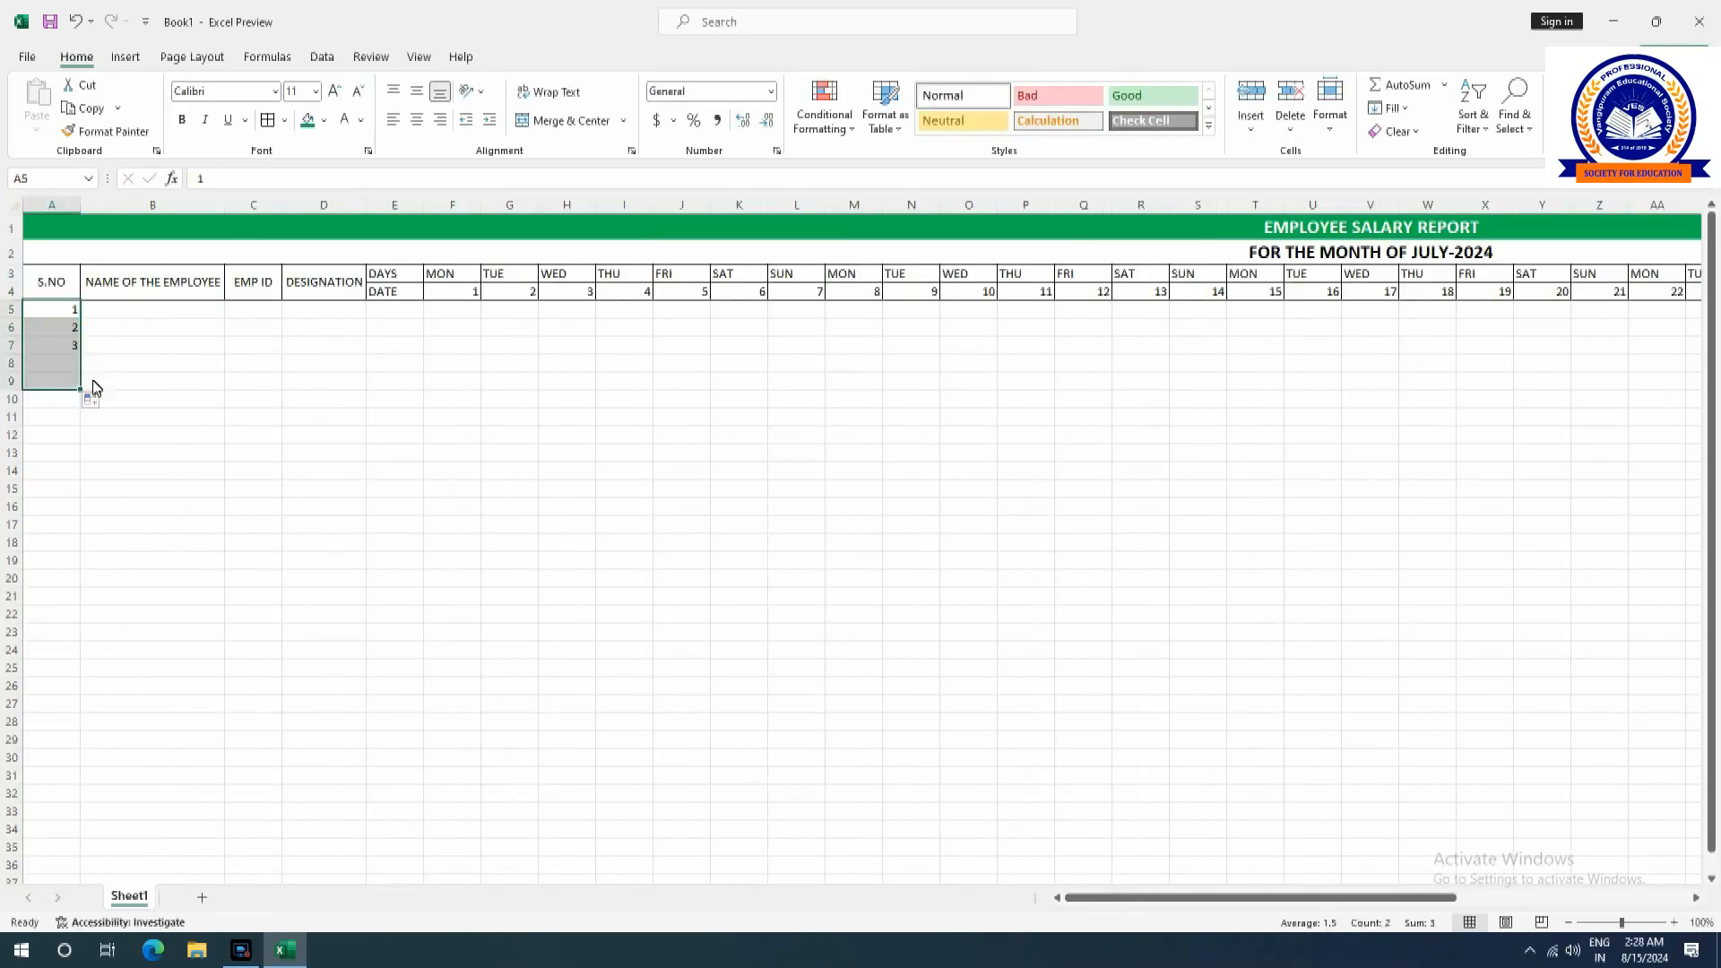
Enter the five employees' names under NAME OF THE EMPLOYEE in B5:B9.
click(150, 316)
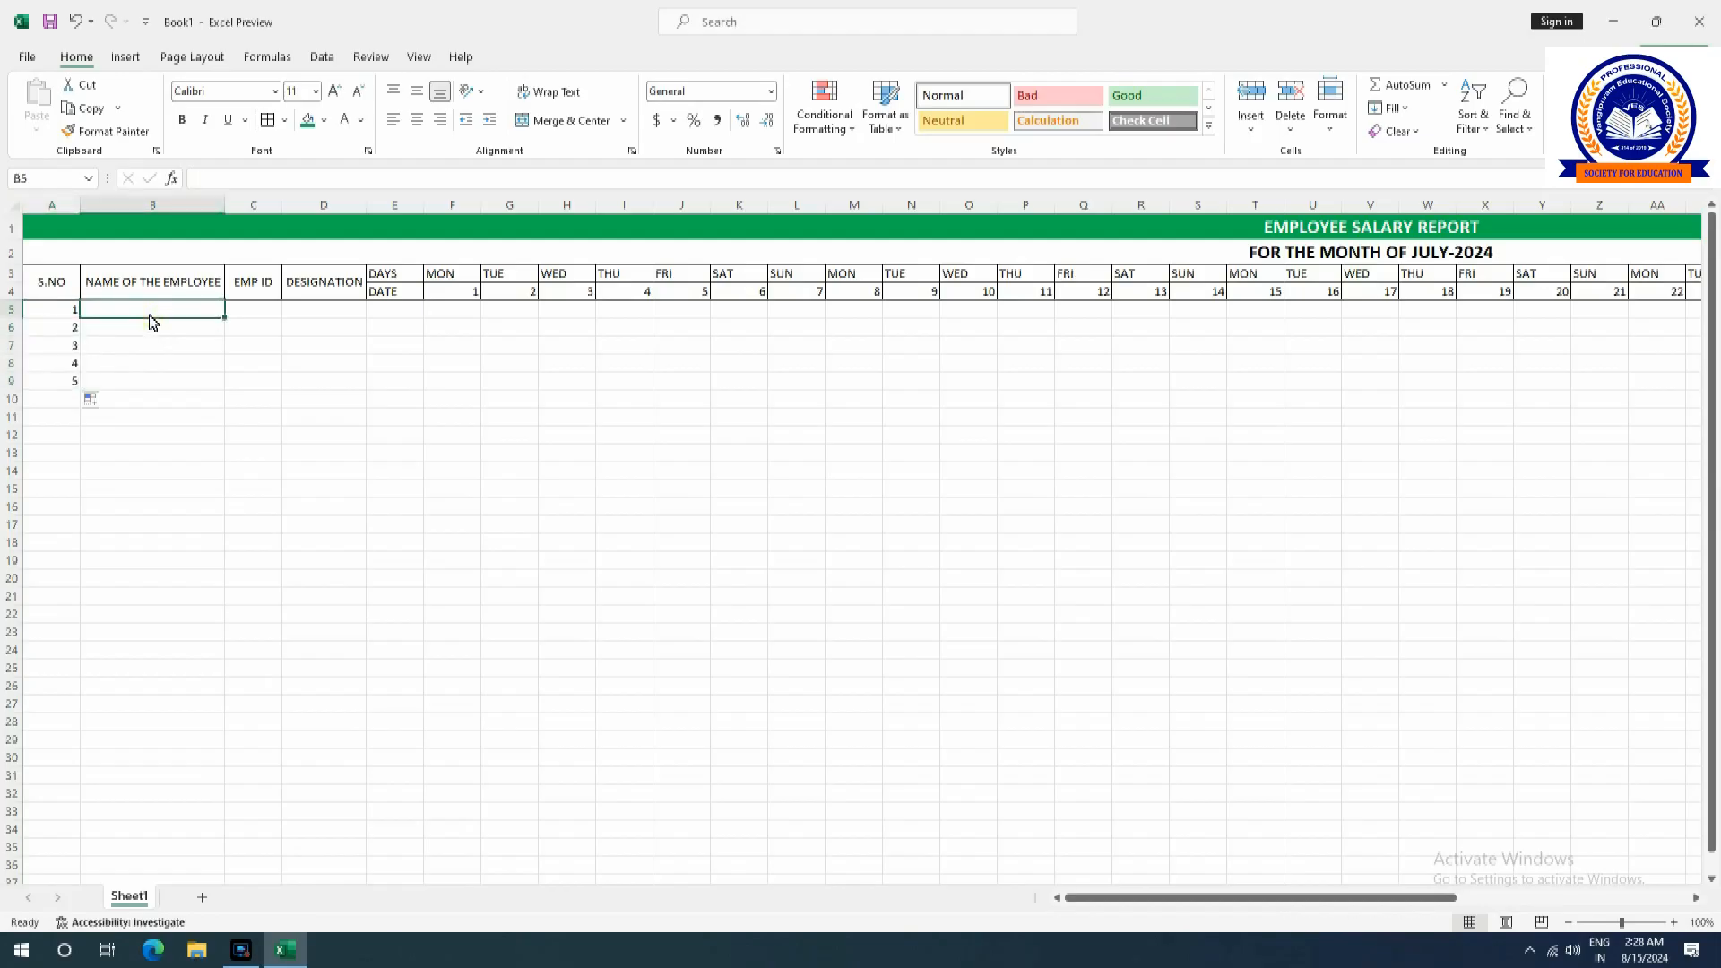
text(RAJ)
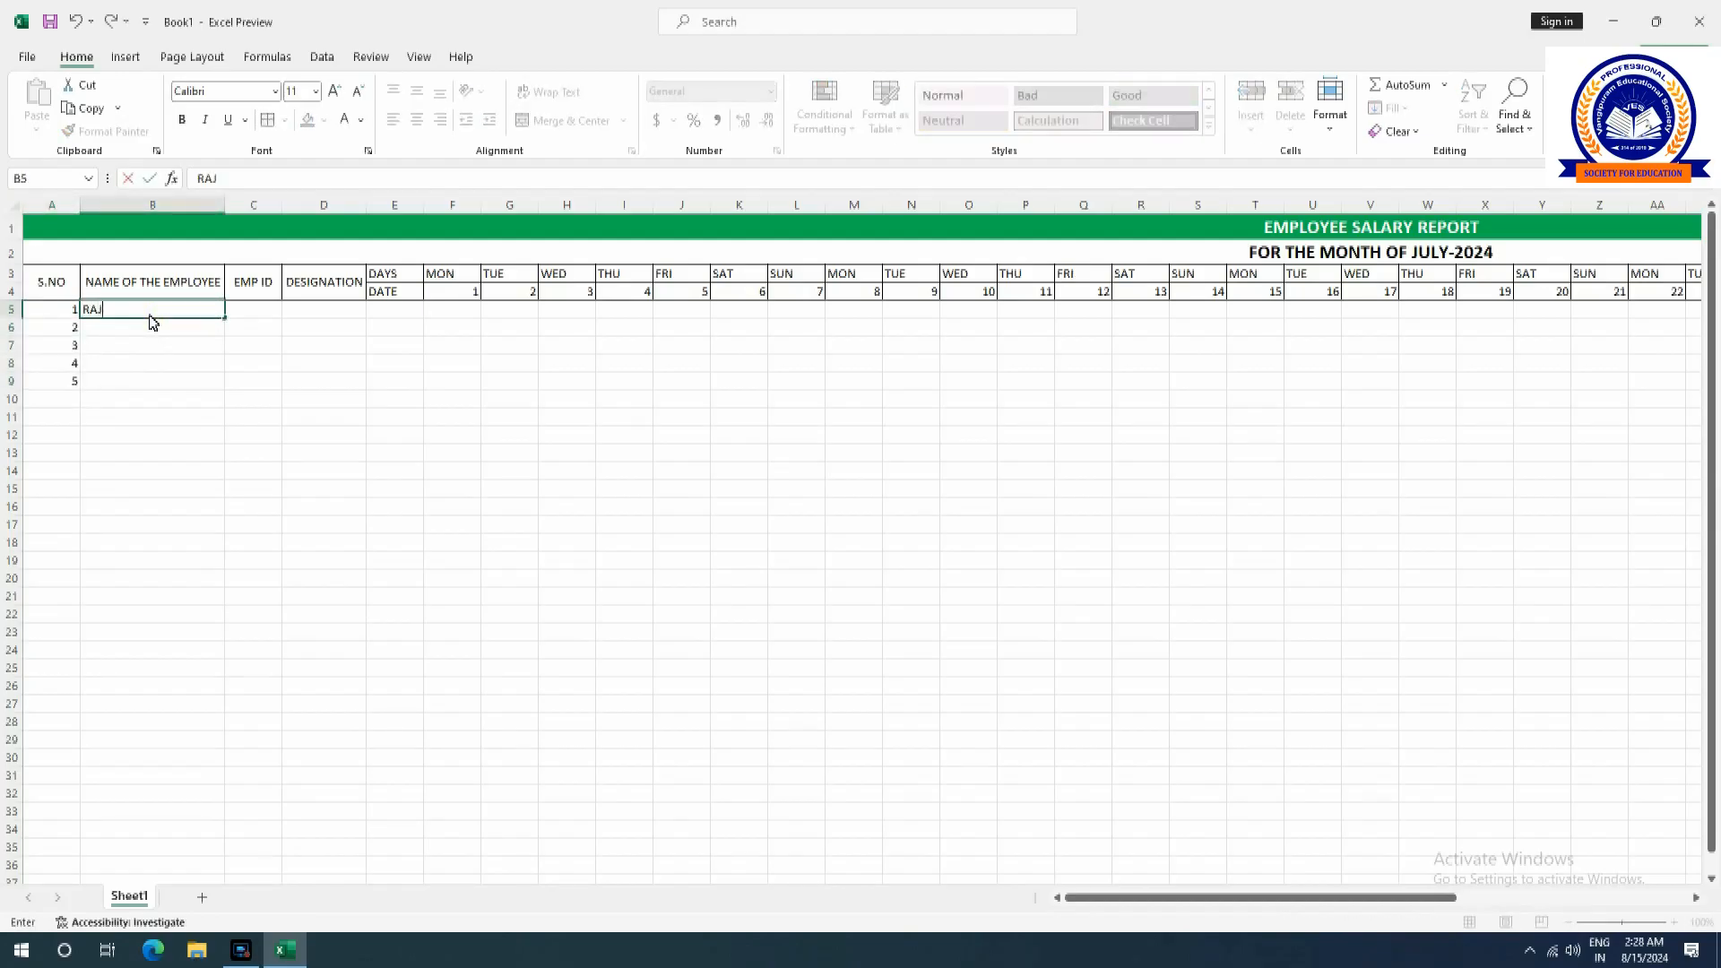
text(ESH)
key(Return)
text(RAGHU)
key(Return)
text(SAI)
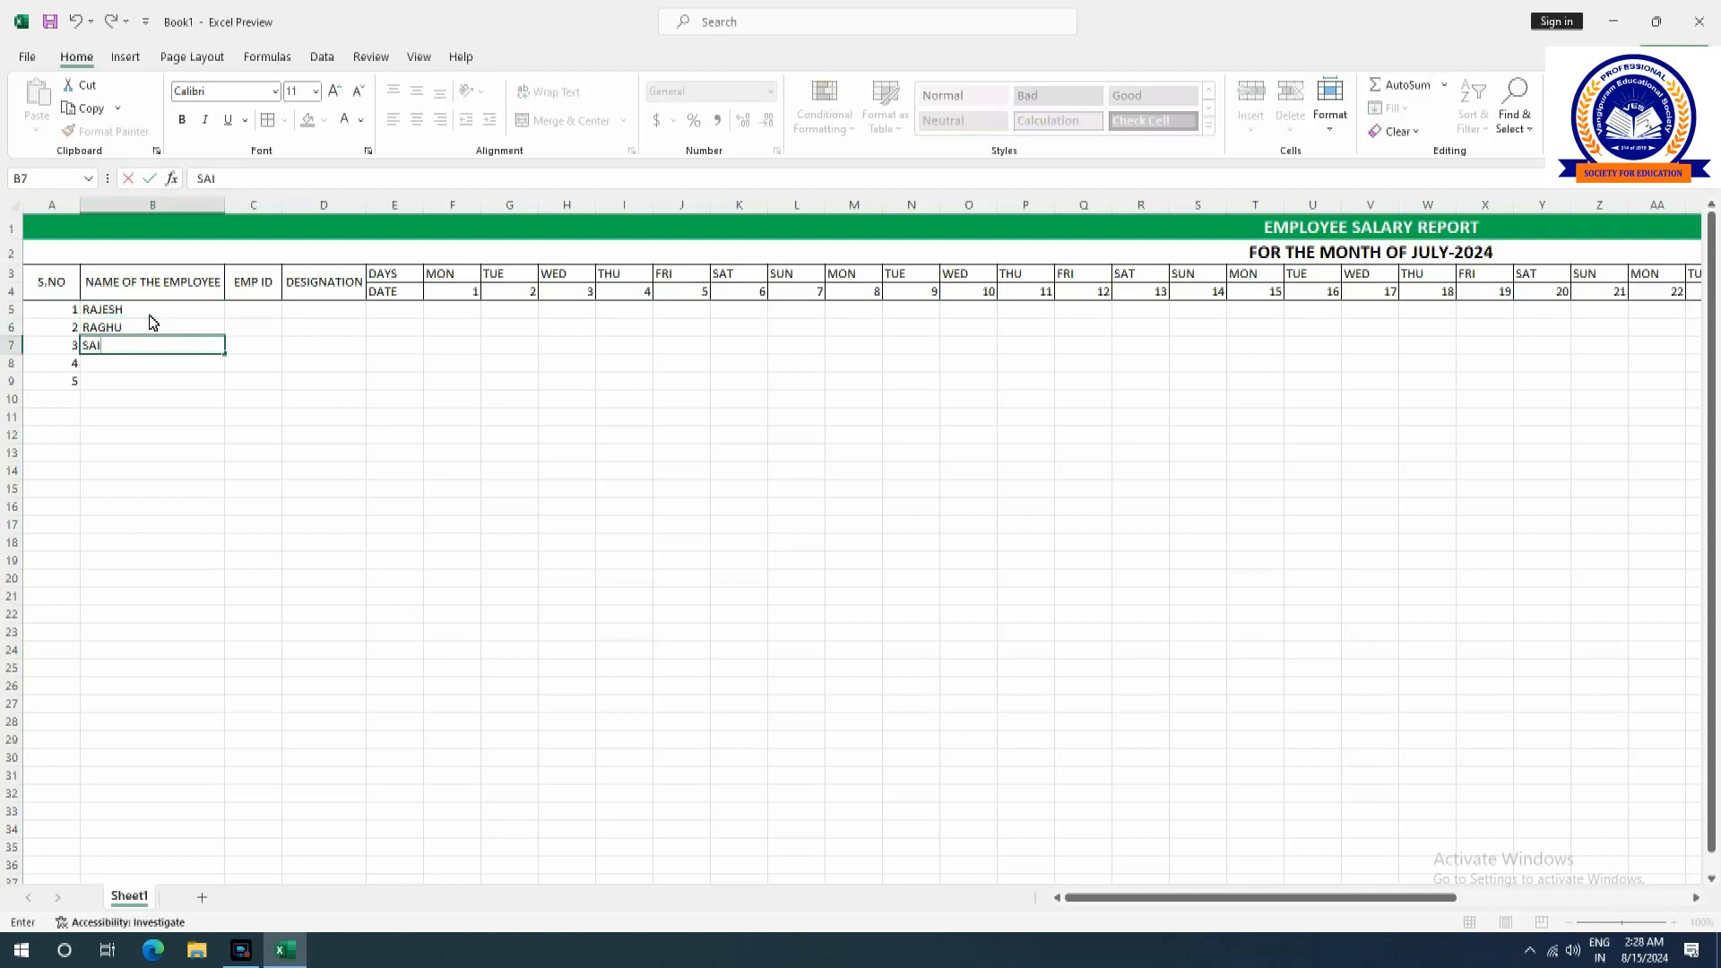
key(Return)
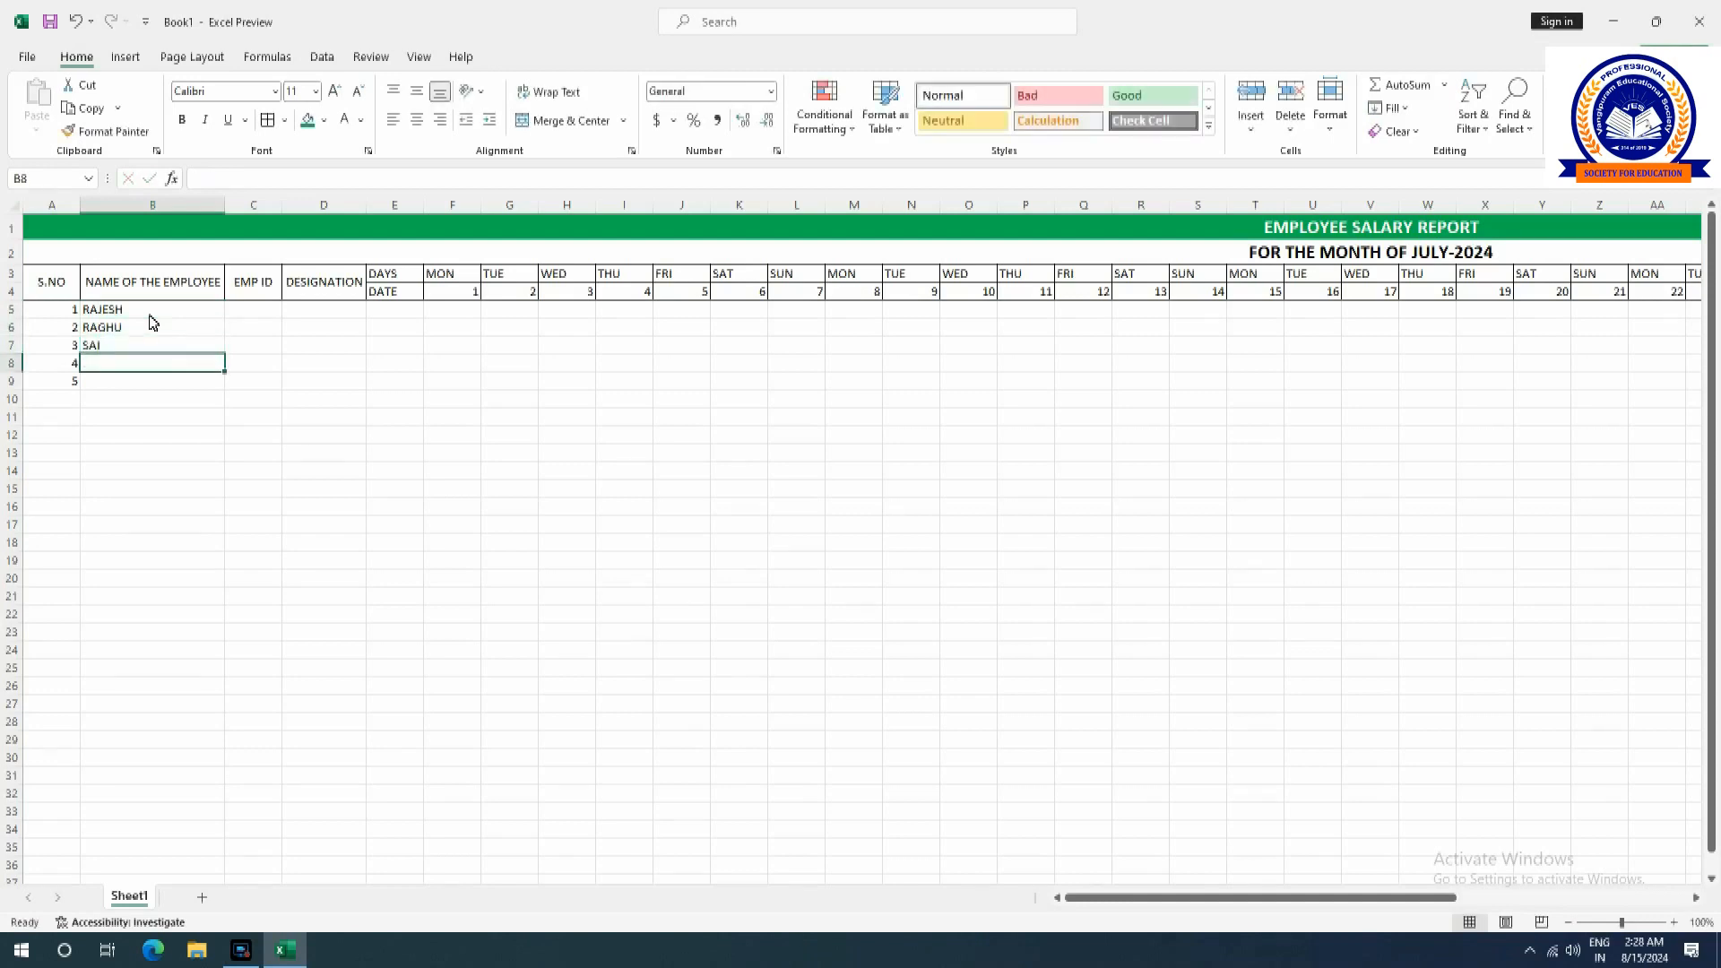
text(PRATHAP)
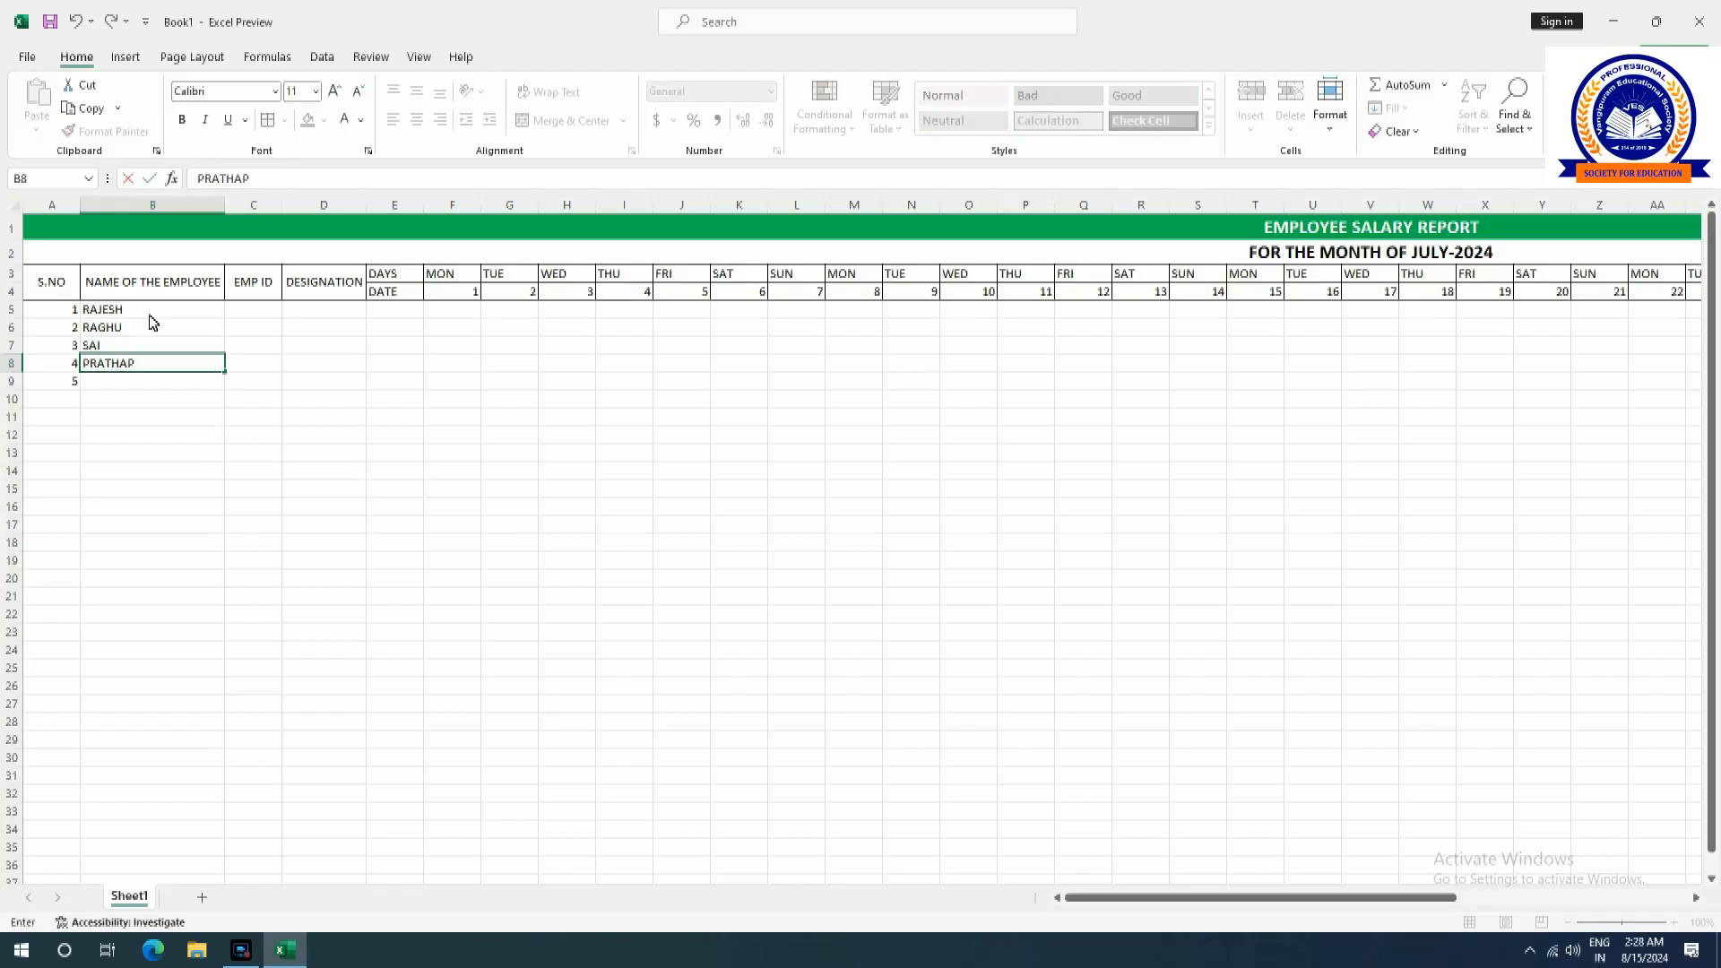
key(Return)
text(NARA)
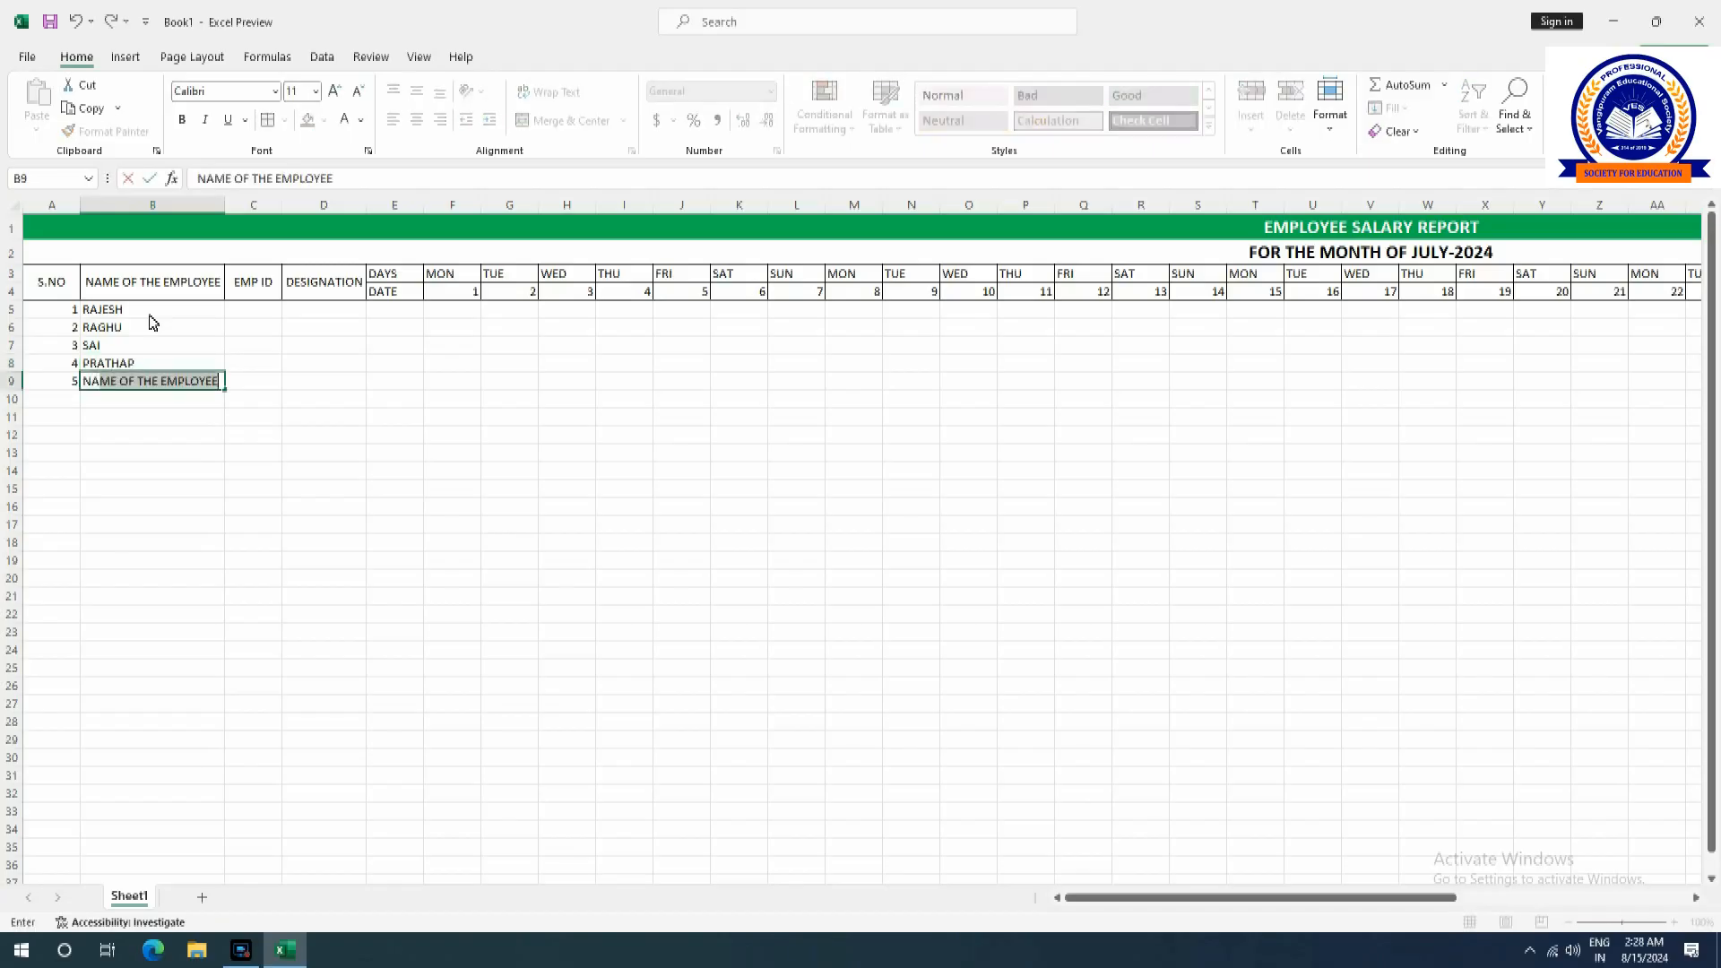
text(SIMHA)
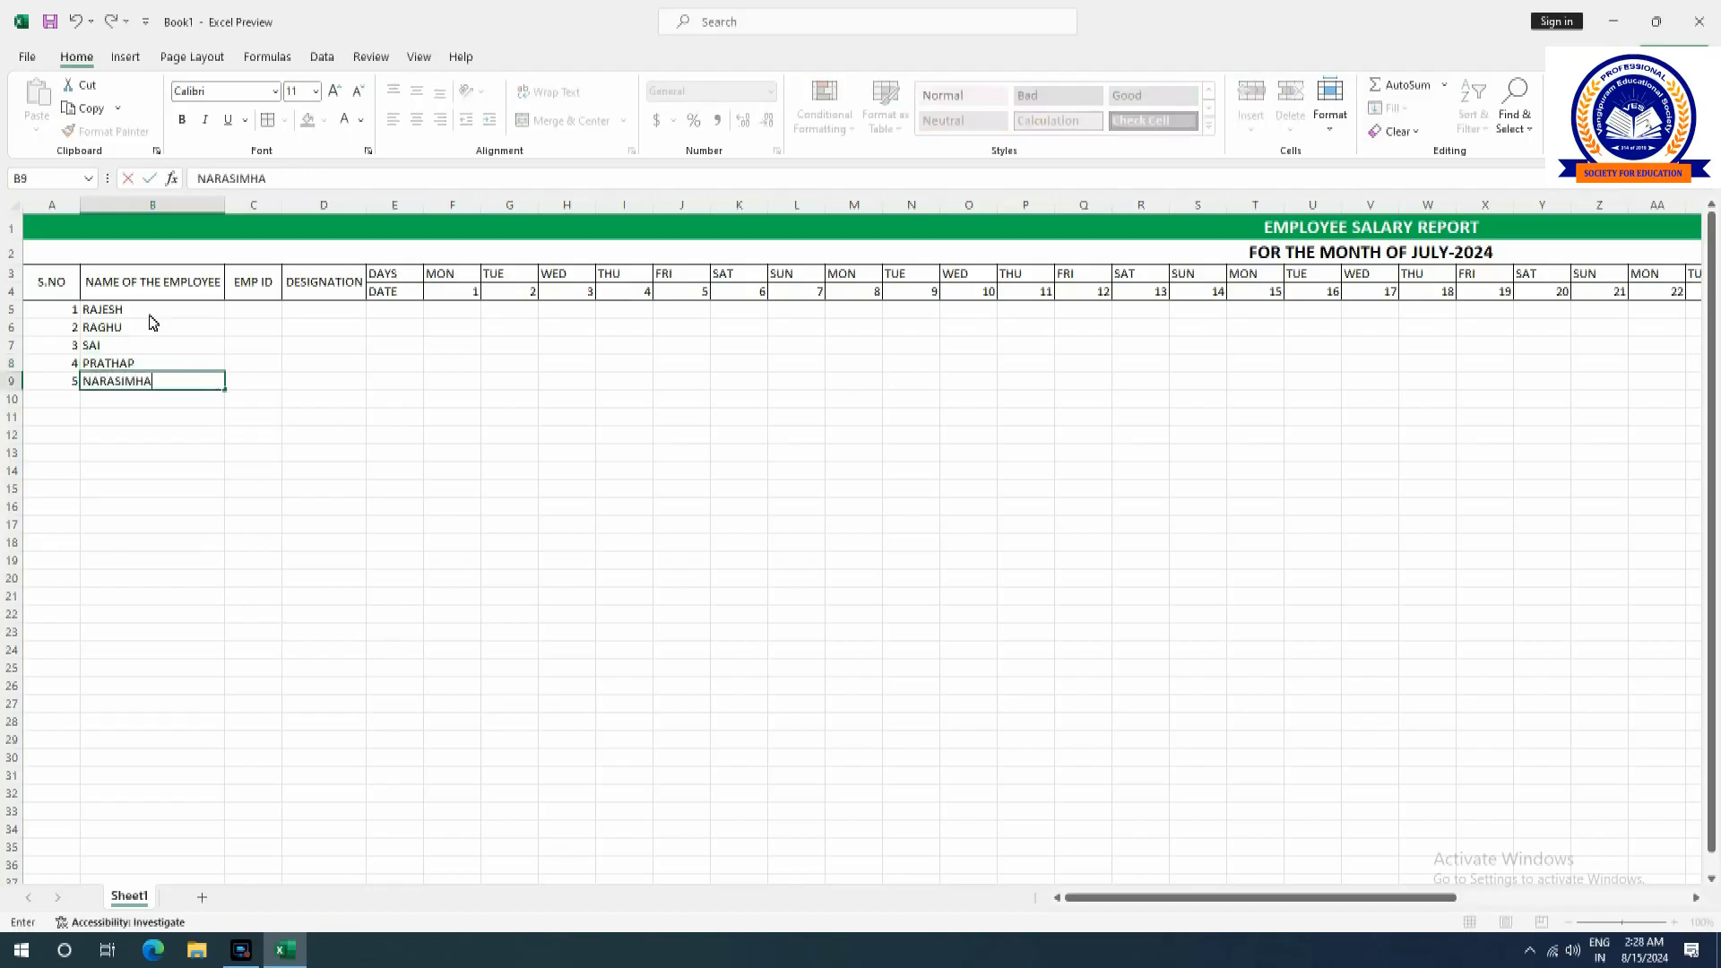
Enter the first employee's ID under EMP ID in C5 and fill the series down to C9.
click(259, 320)
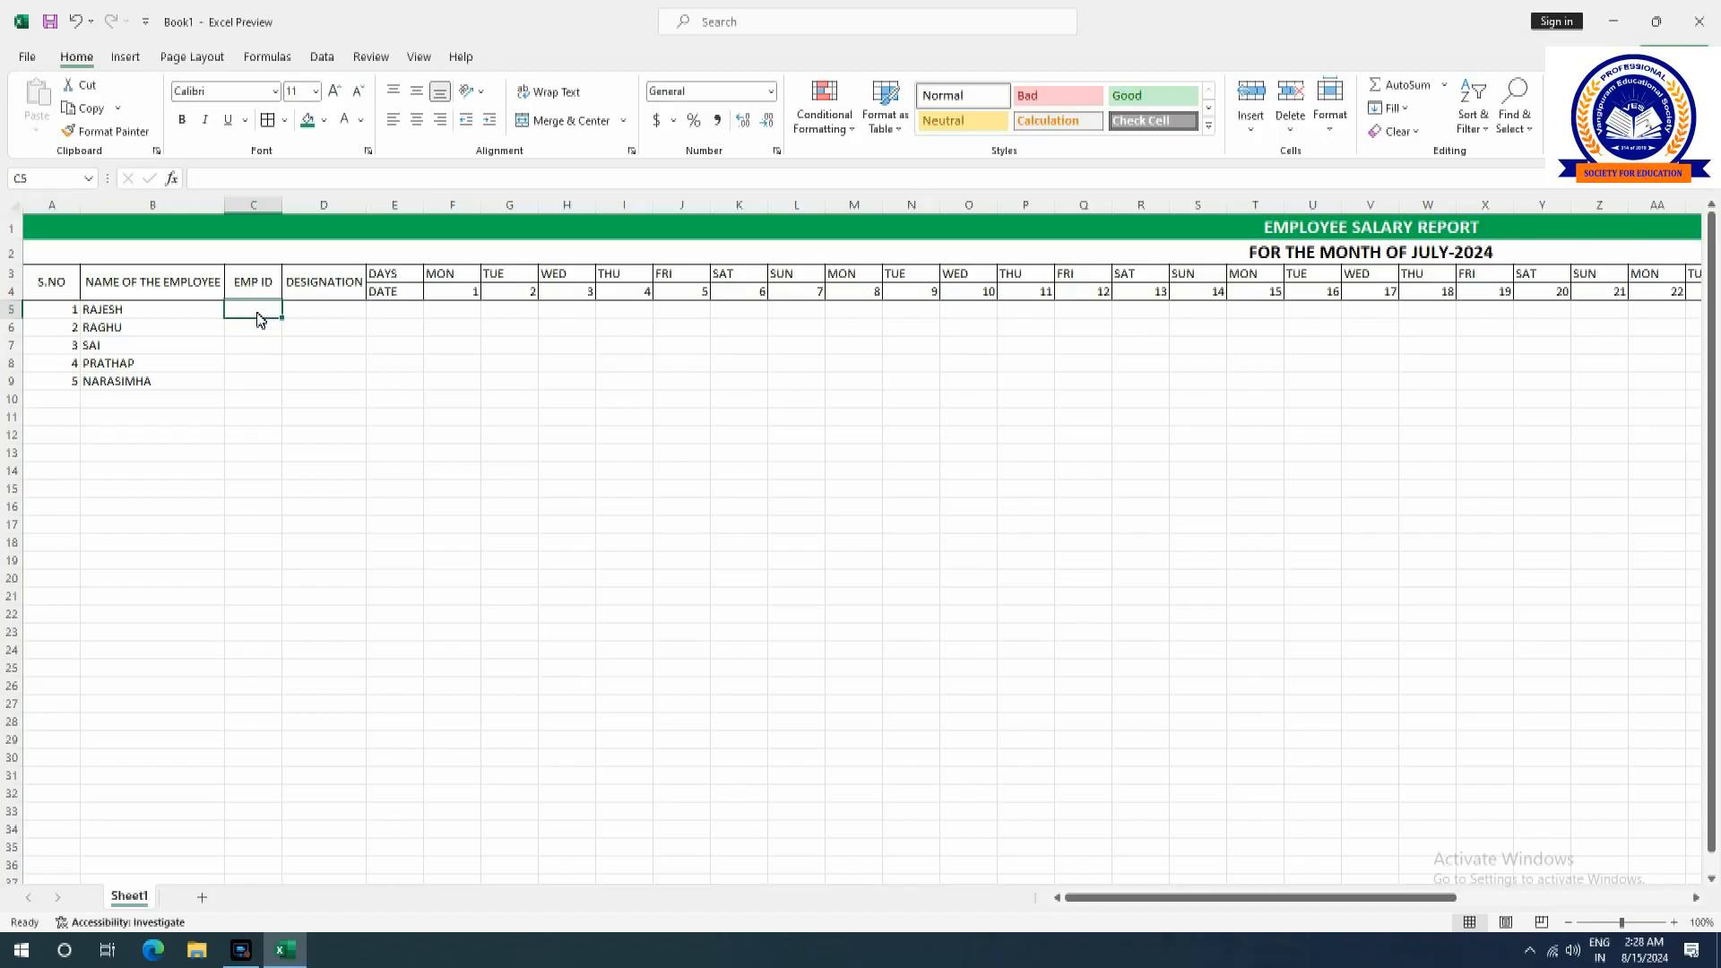
text(L2K-001)
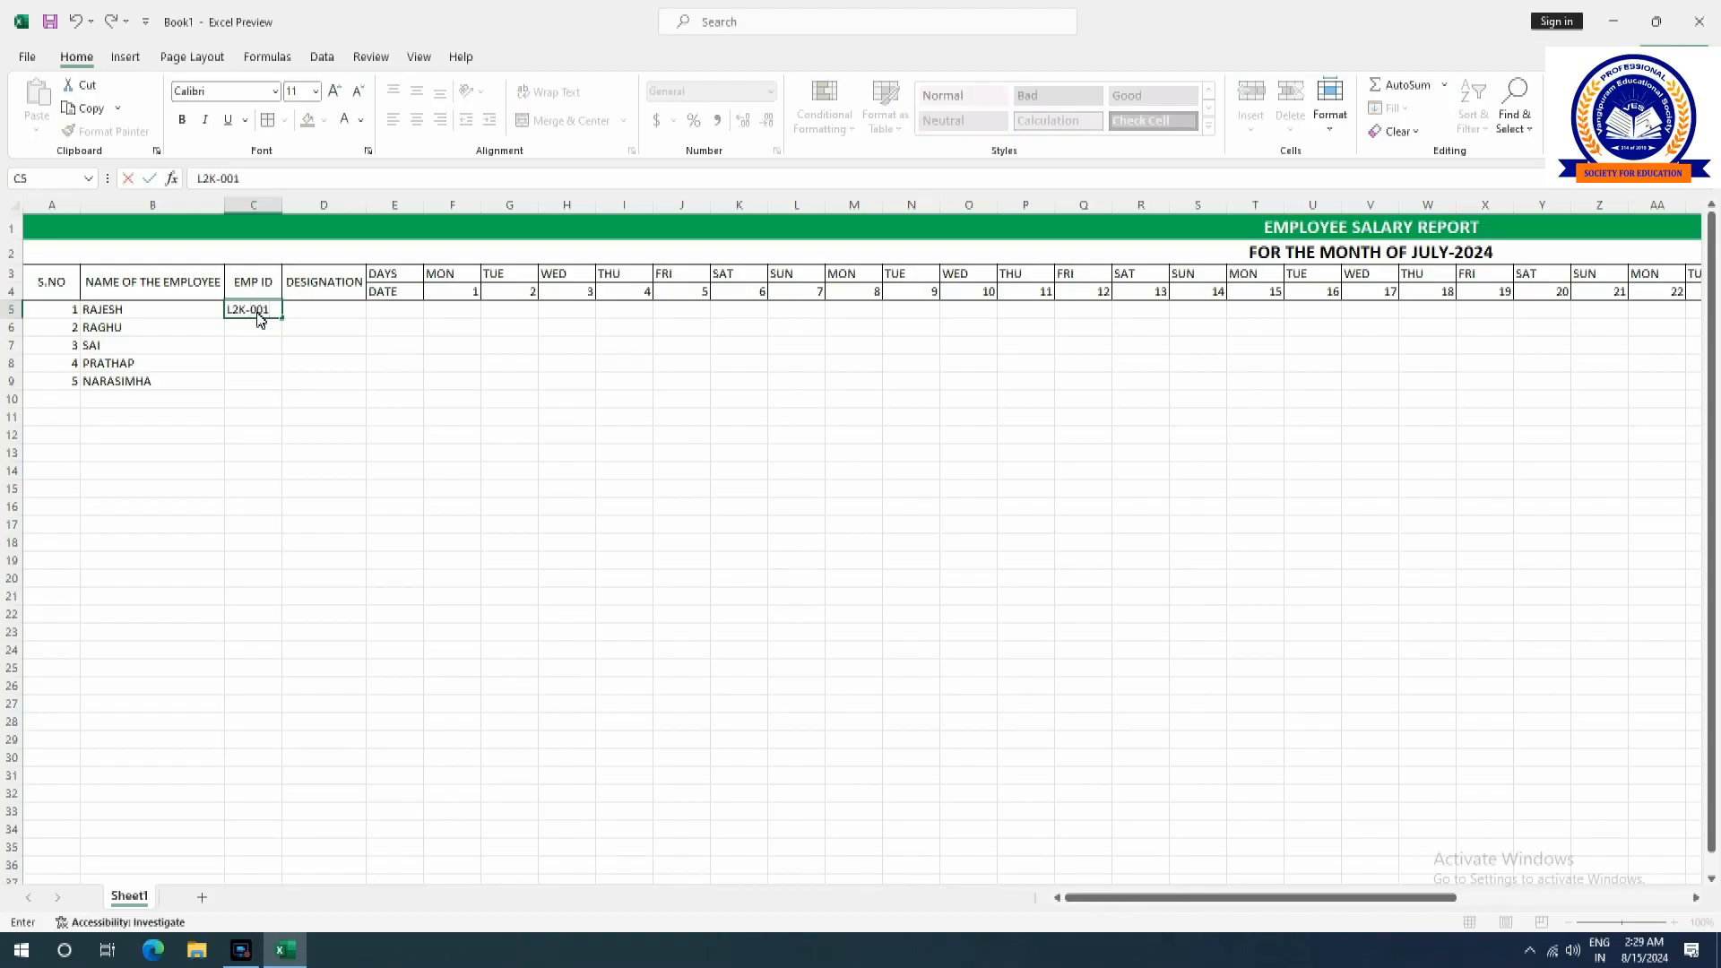
key(Return)
click(272, 314)
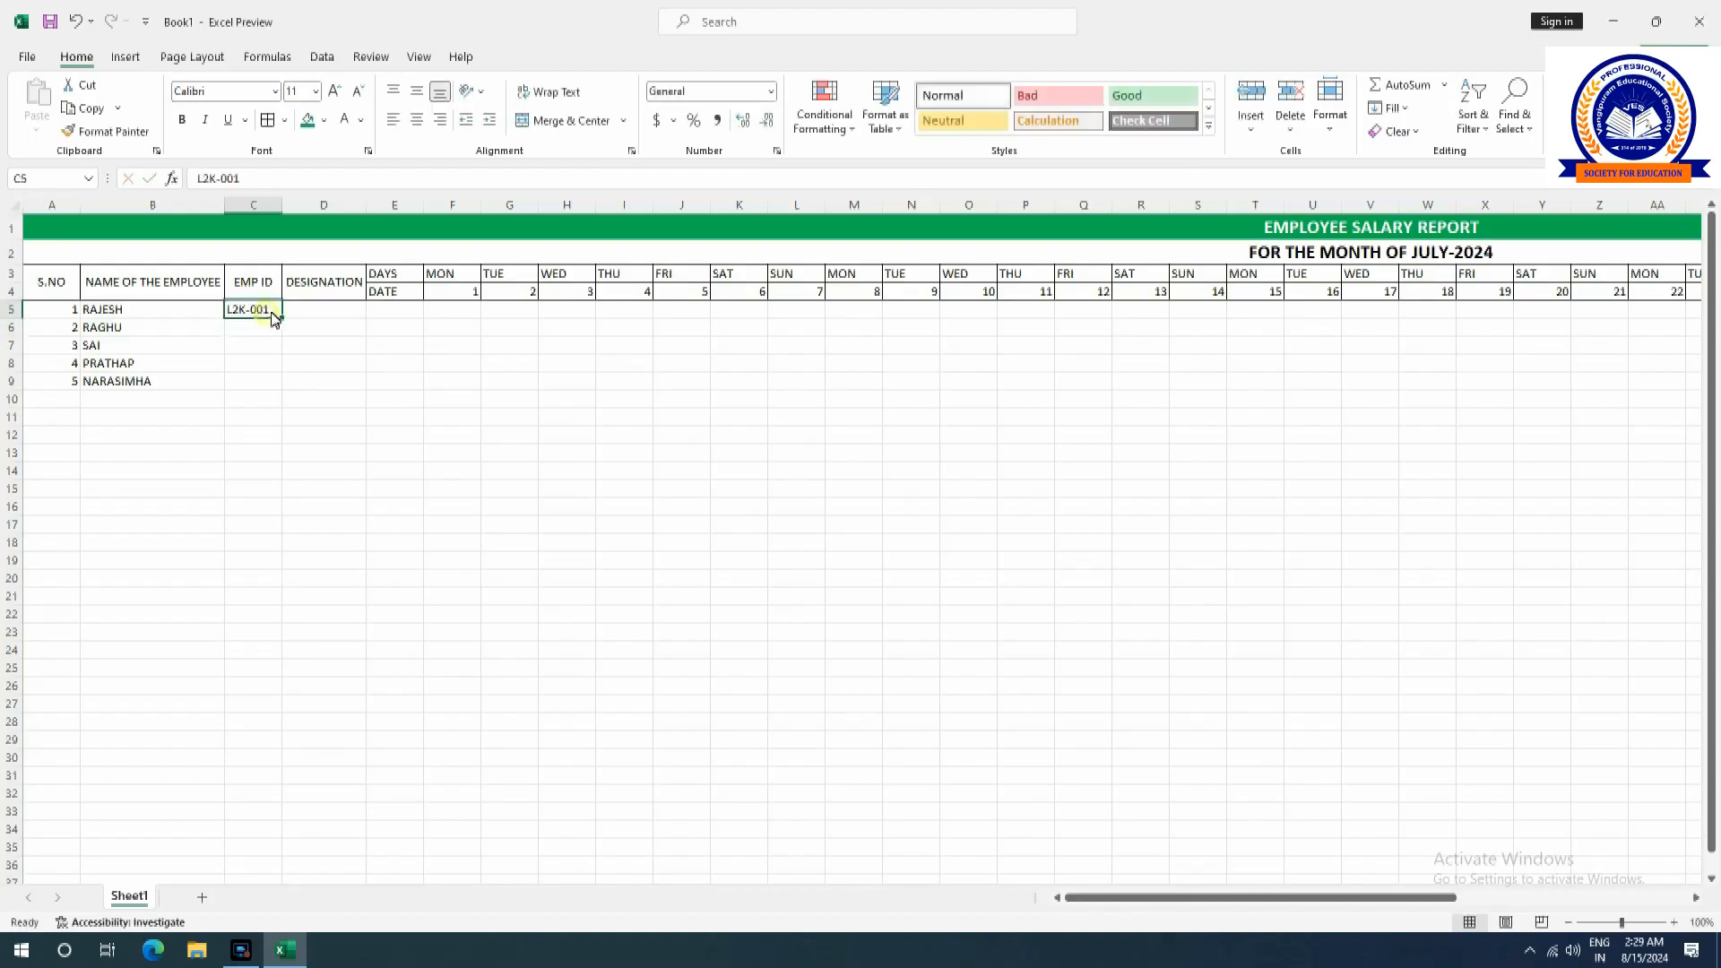
mouse_move(284, 319)
mouse_down()
mouse_move(281, 342)
mouse_move(276, 327)
mouse_up()
drag(281, 319, 287, 396)
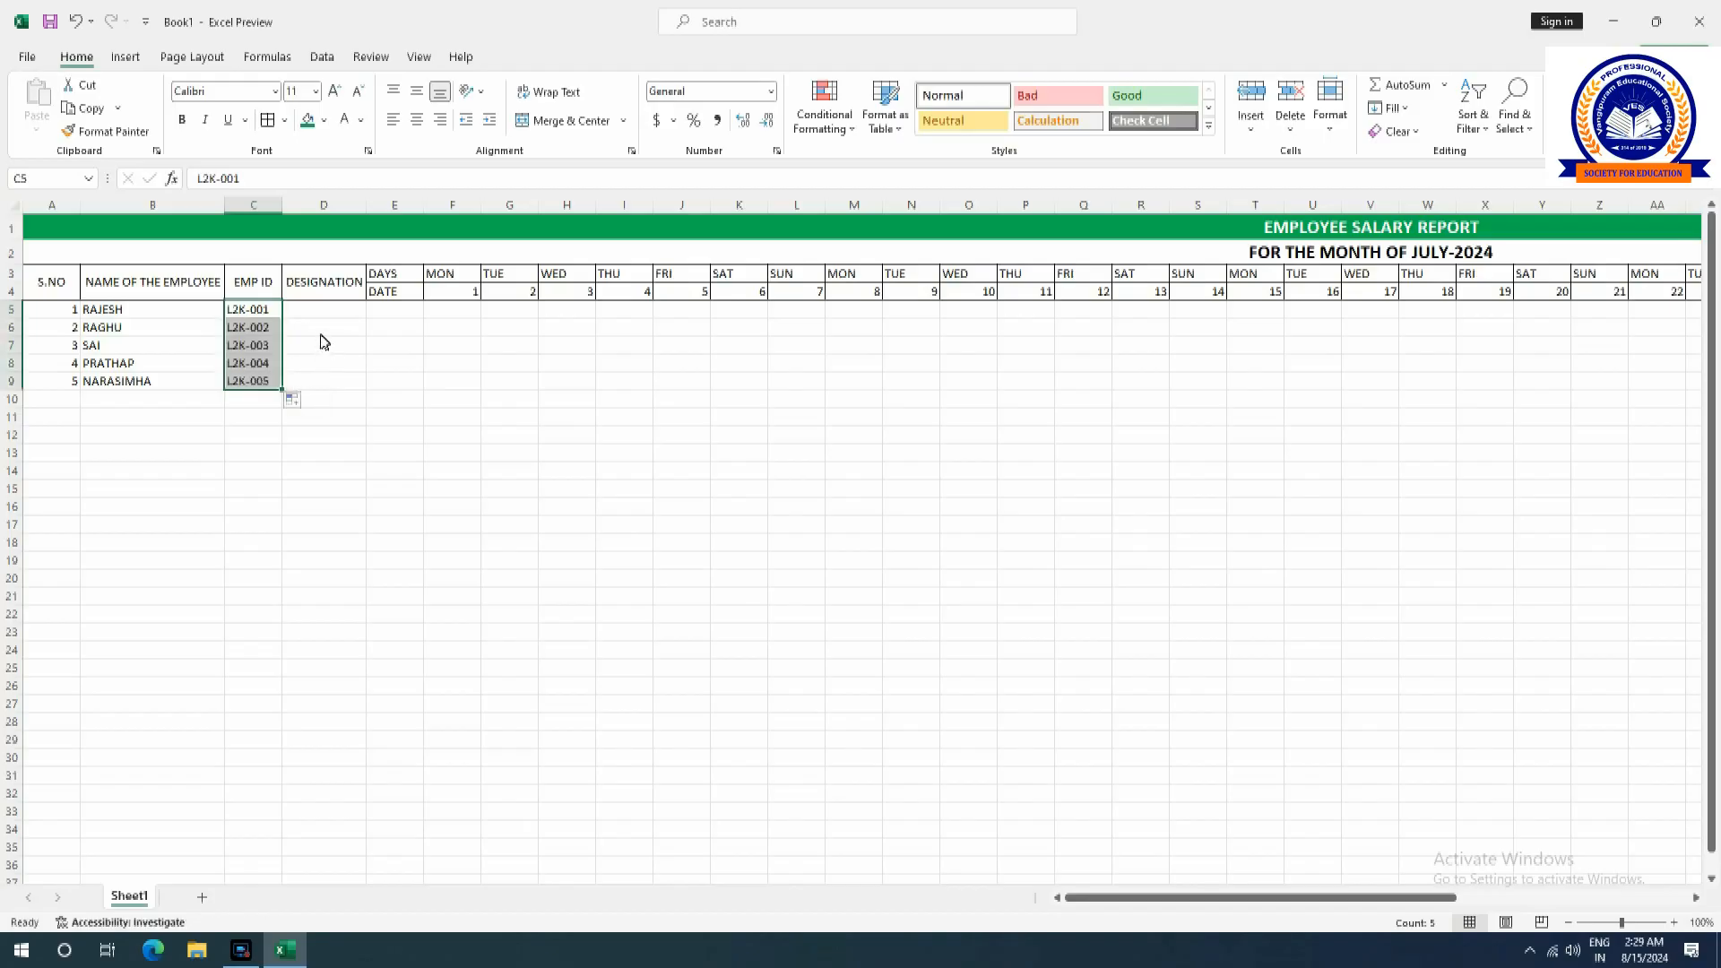
Enter the designations MANAGER, CLERK, ATTENDER, ATTENDER and DATA ENTRY OPERATOR in D5:D9.
click(327, 314)
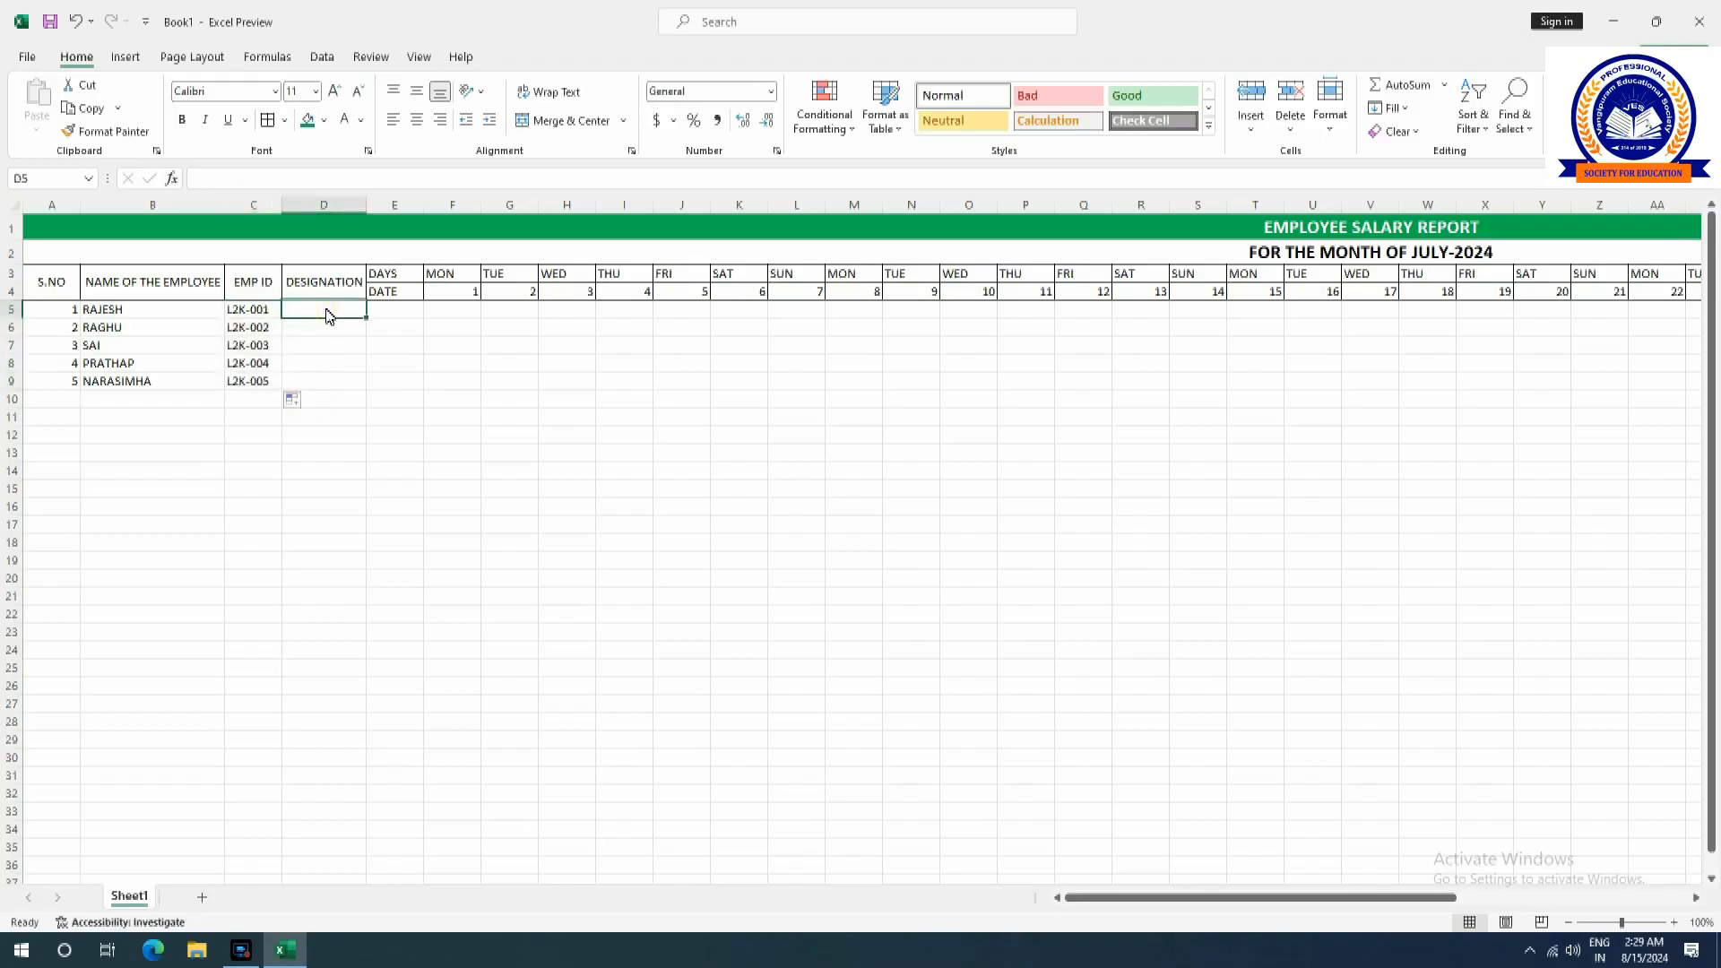
text(MANAGER)
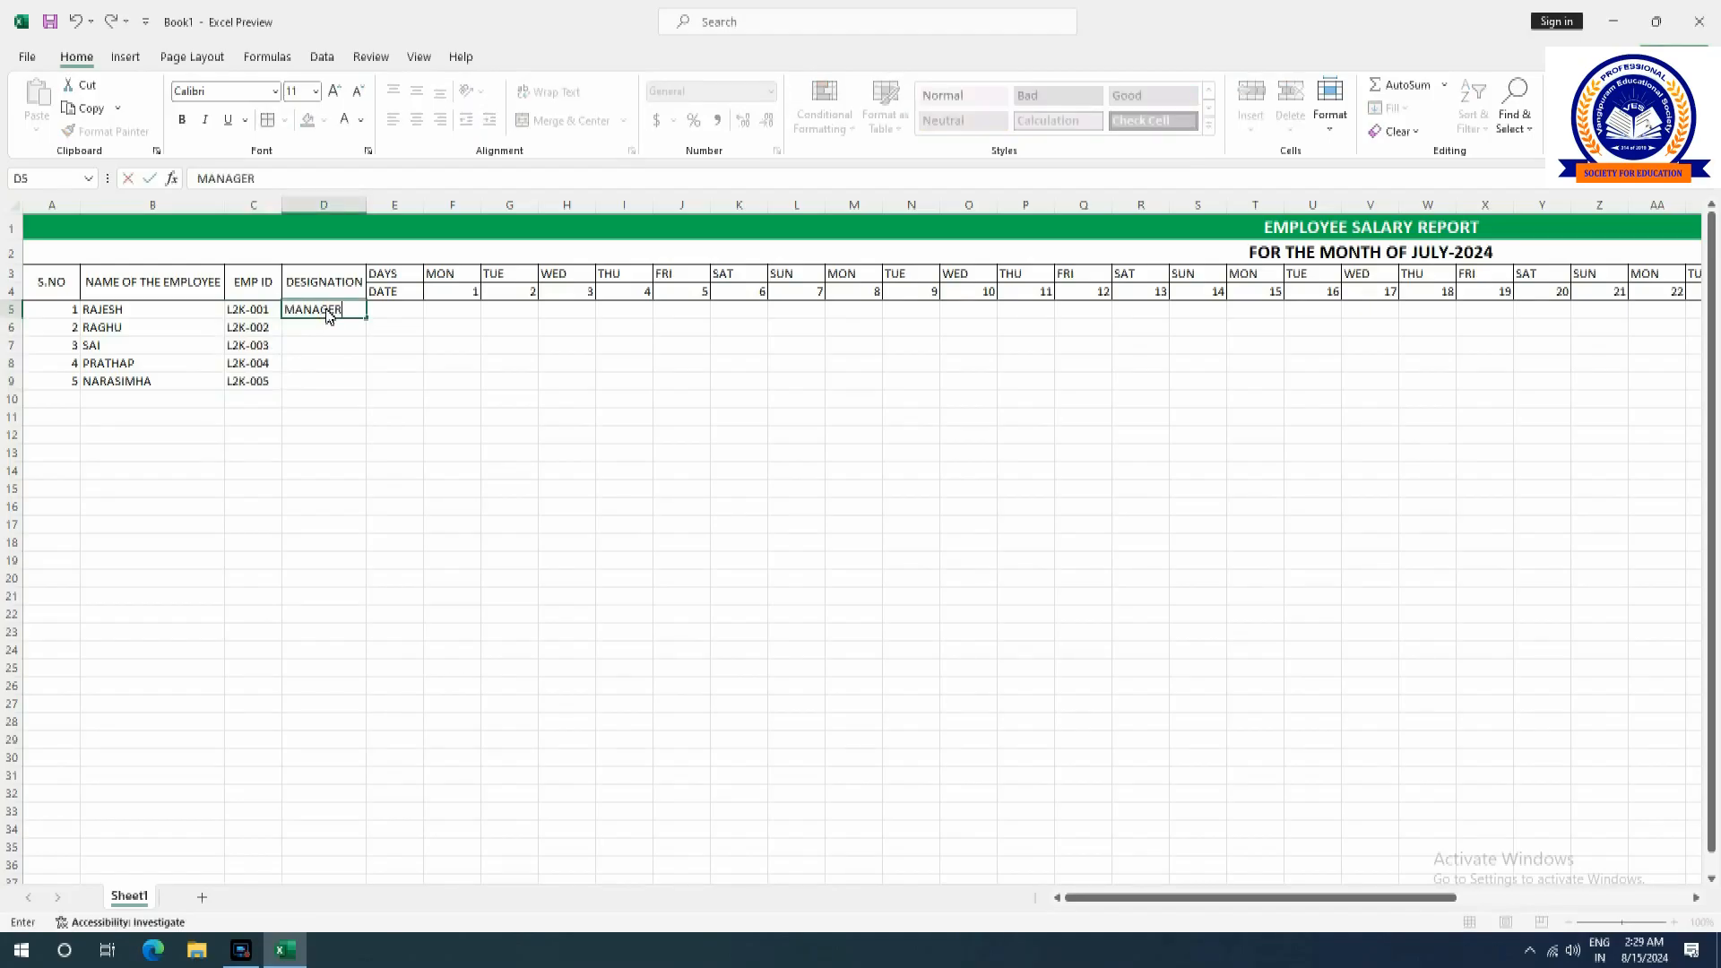
key(Return)
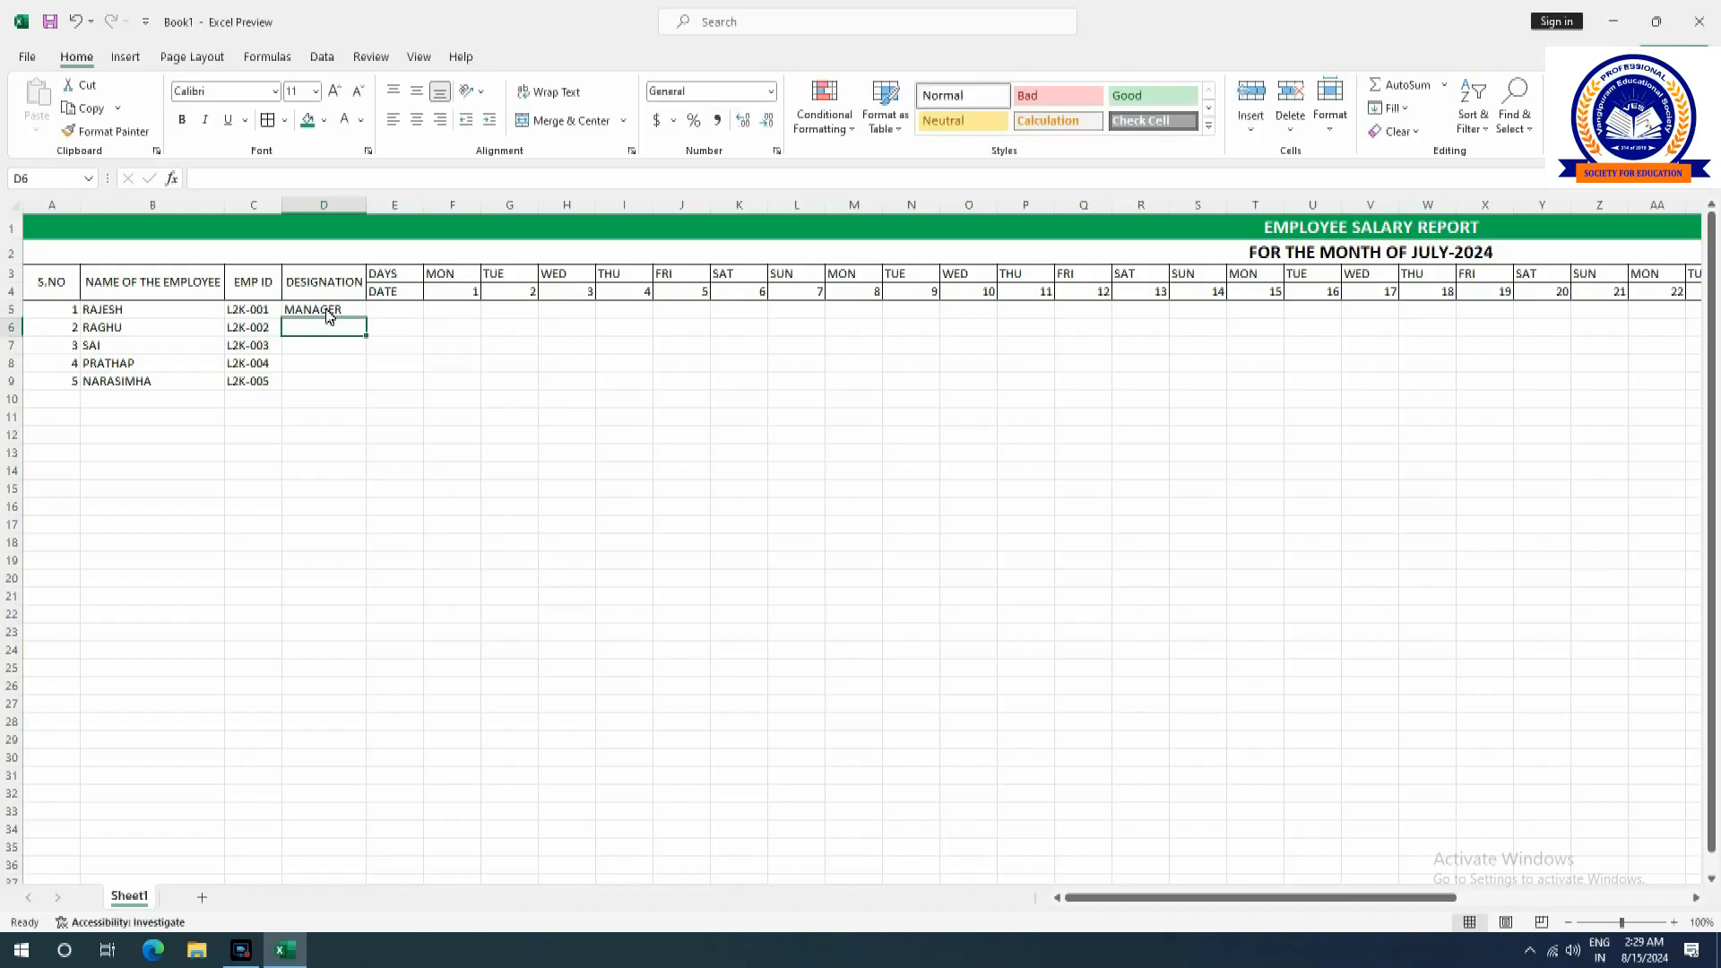
text(CLERK)
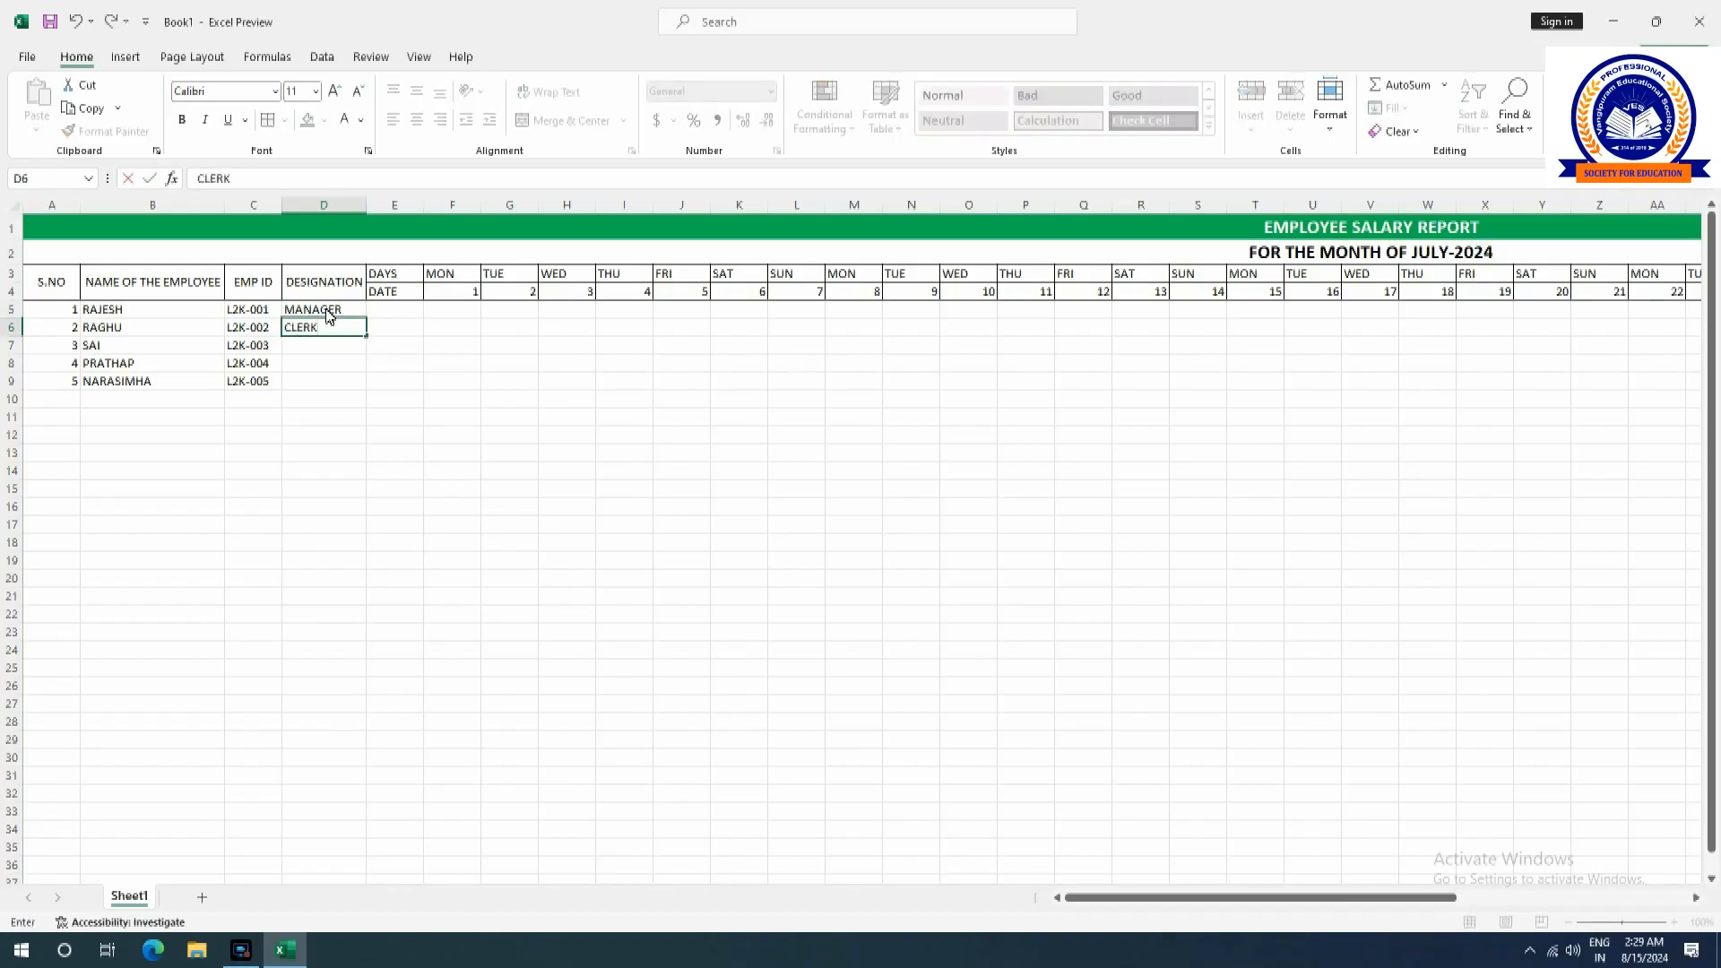
key(Return)
text(ATTE)
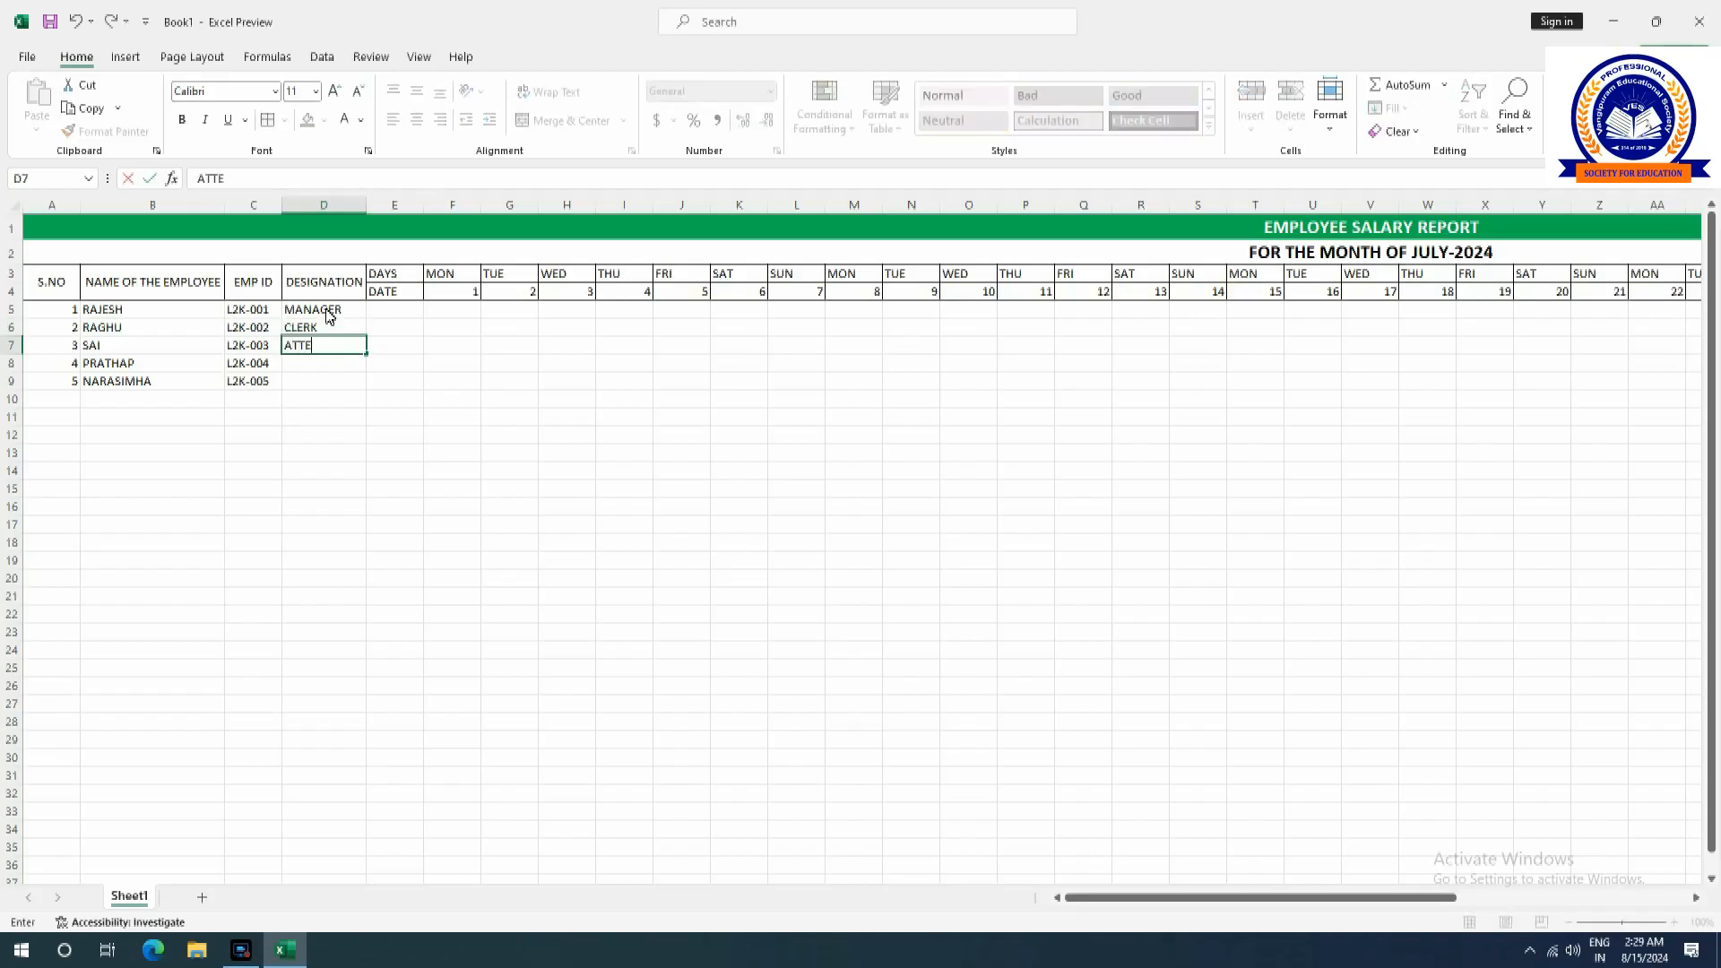
text(NDER)
key(Return)
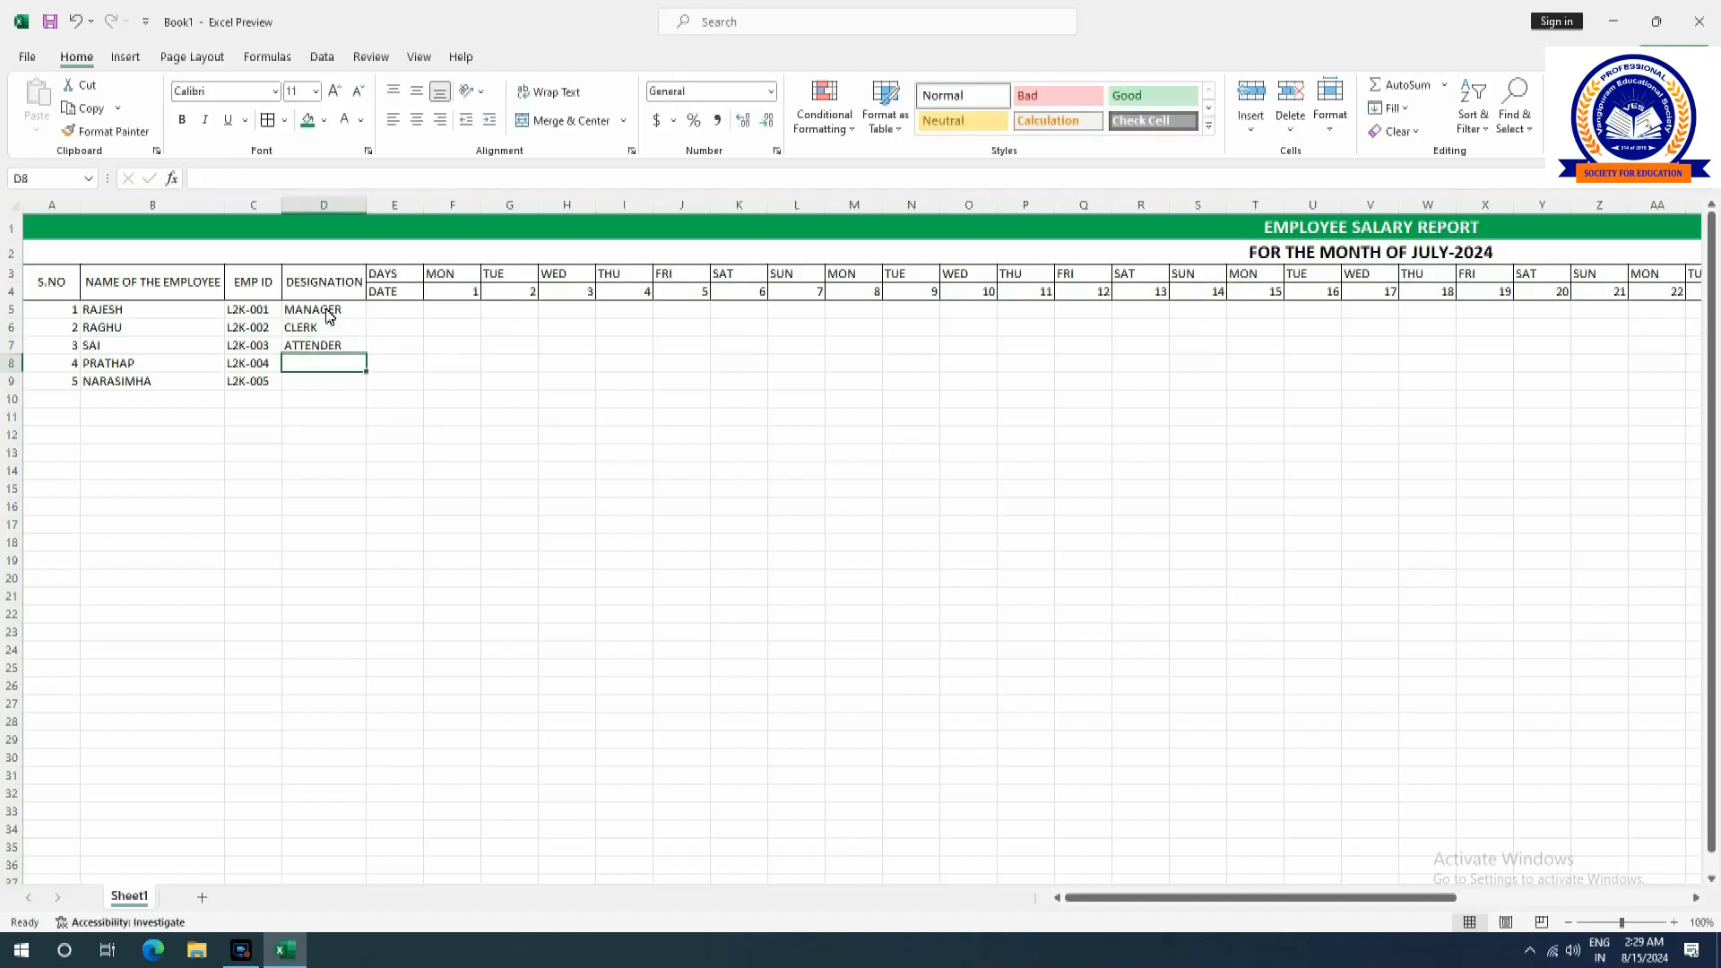
text(ATTENDER)
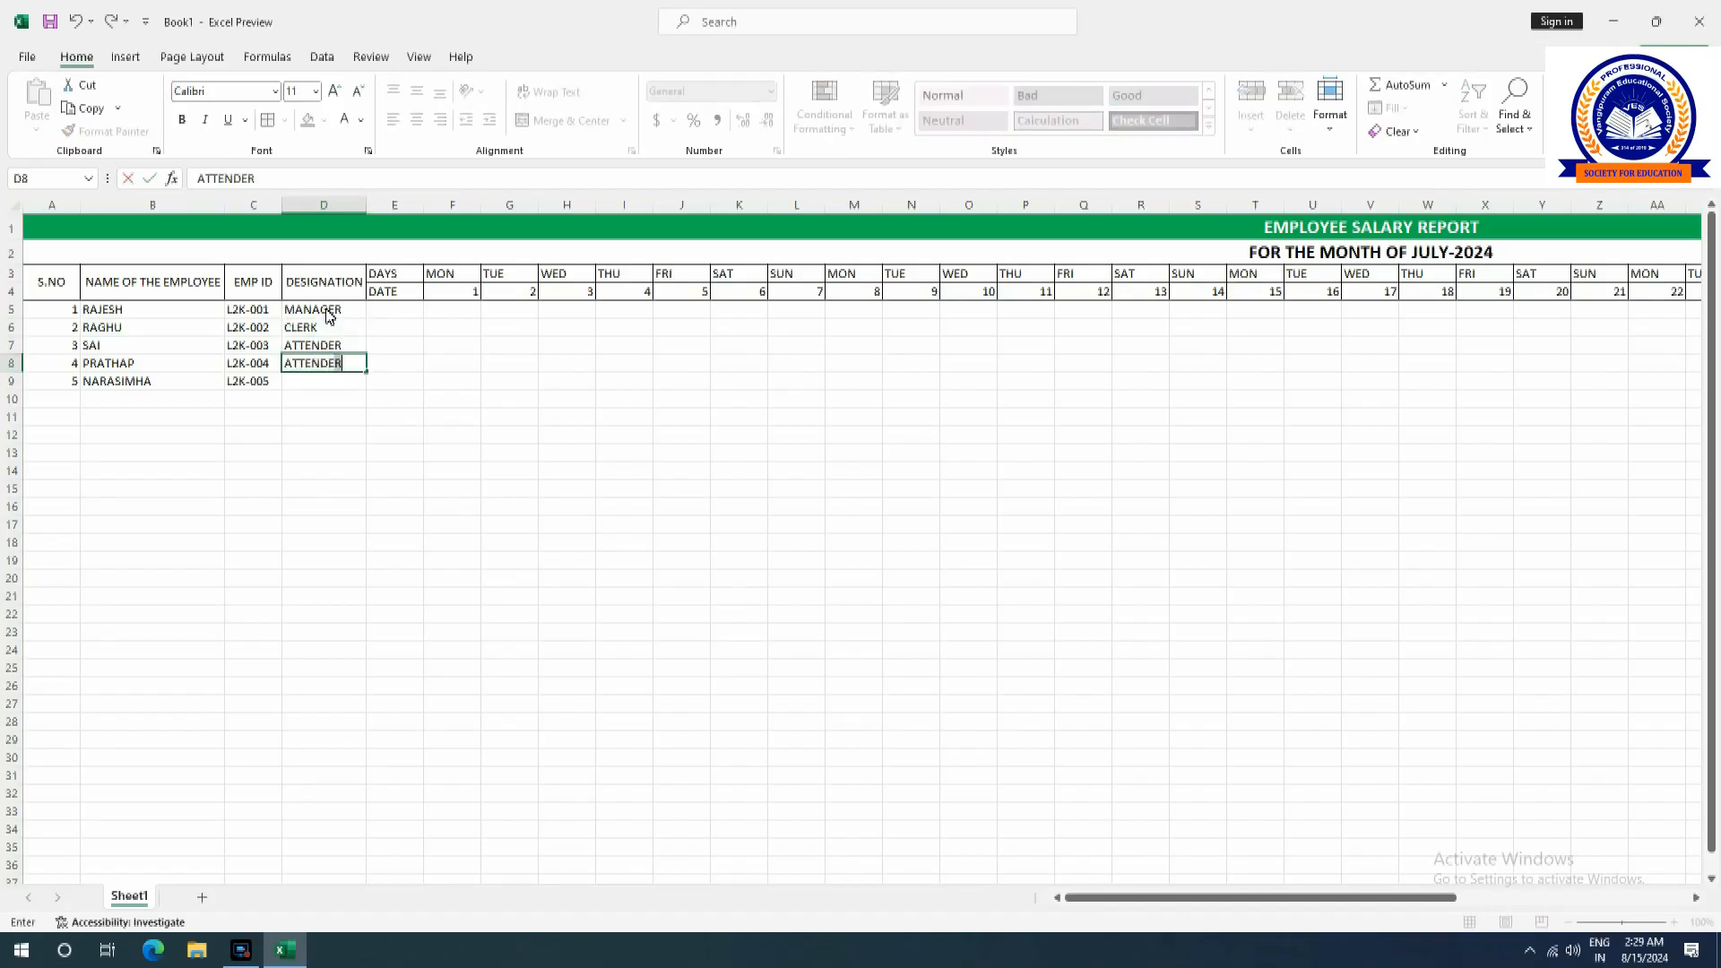
key(Return)
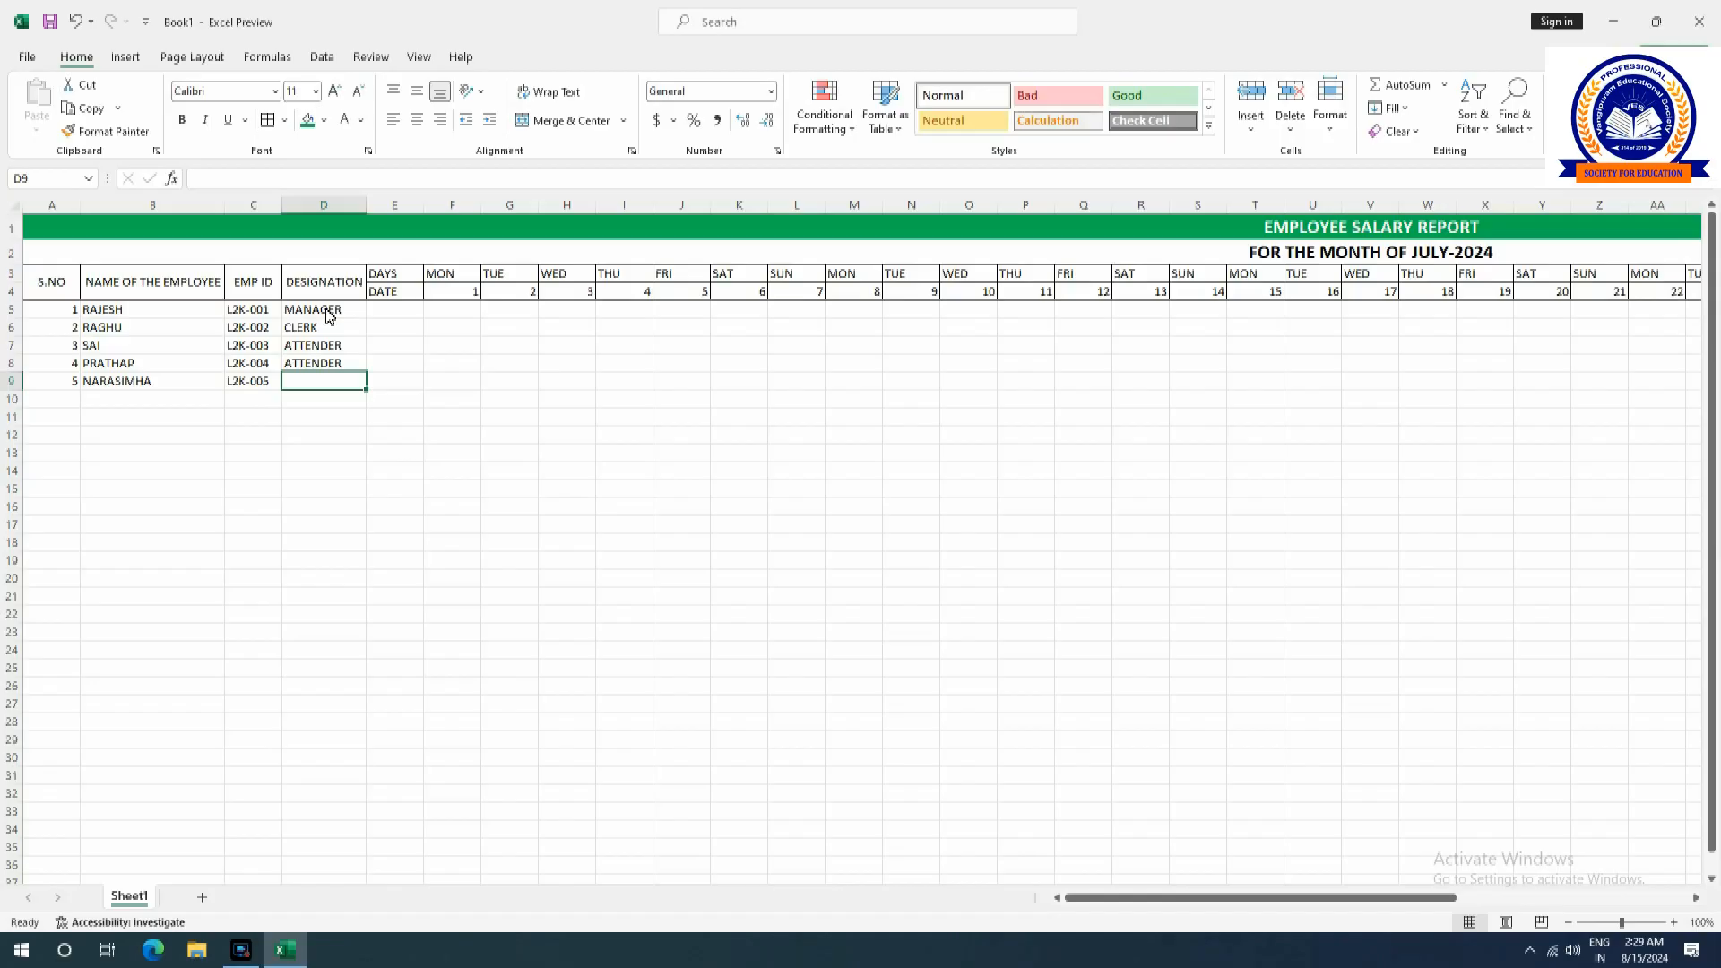
text(DAT)
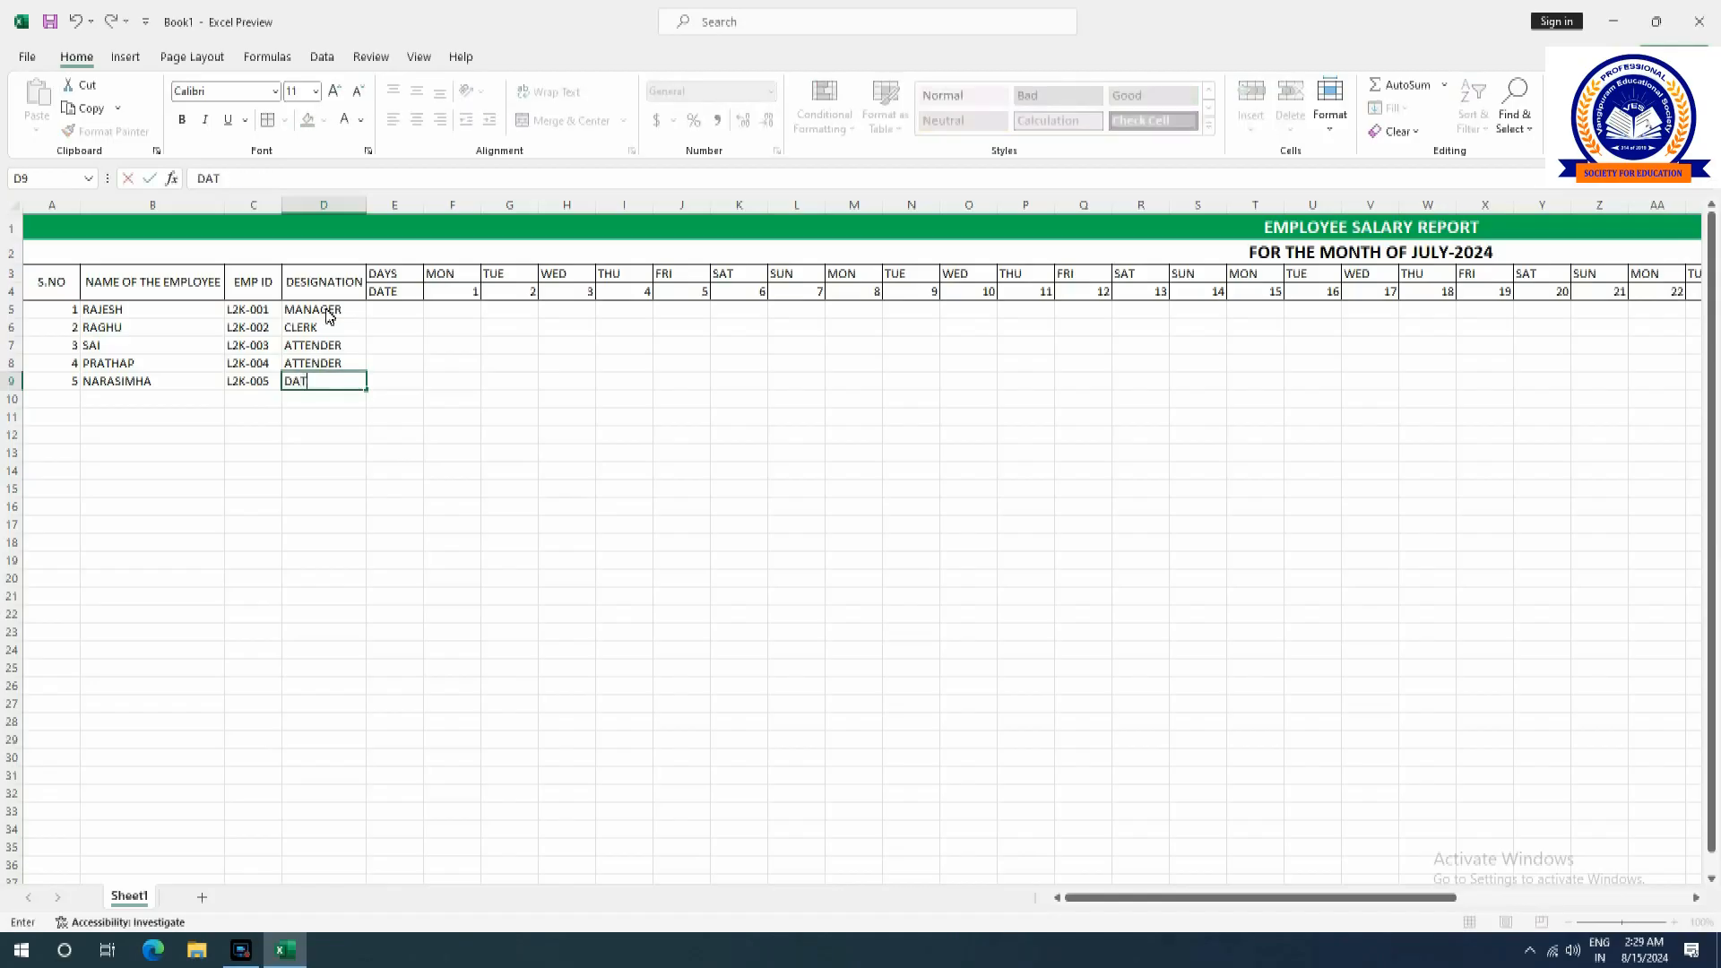
text(A ENTRY OPERATOR)
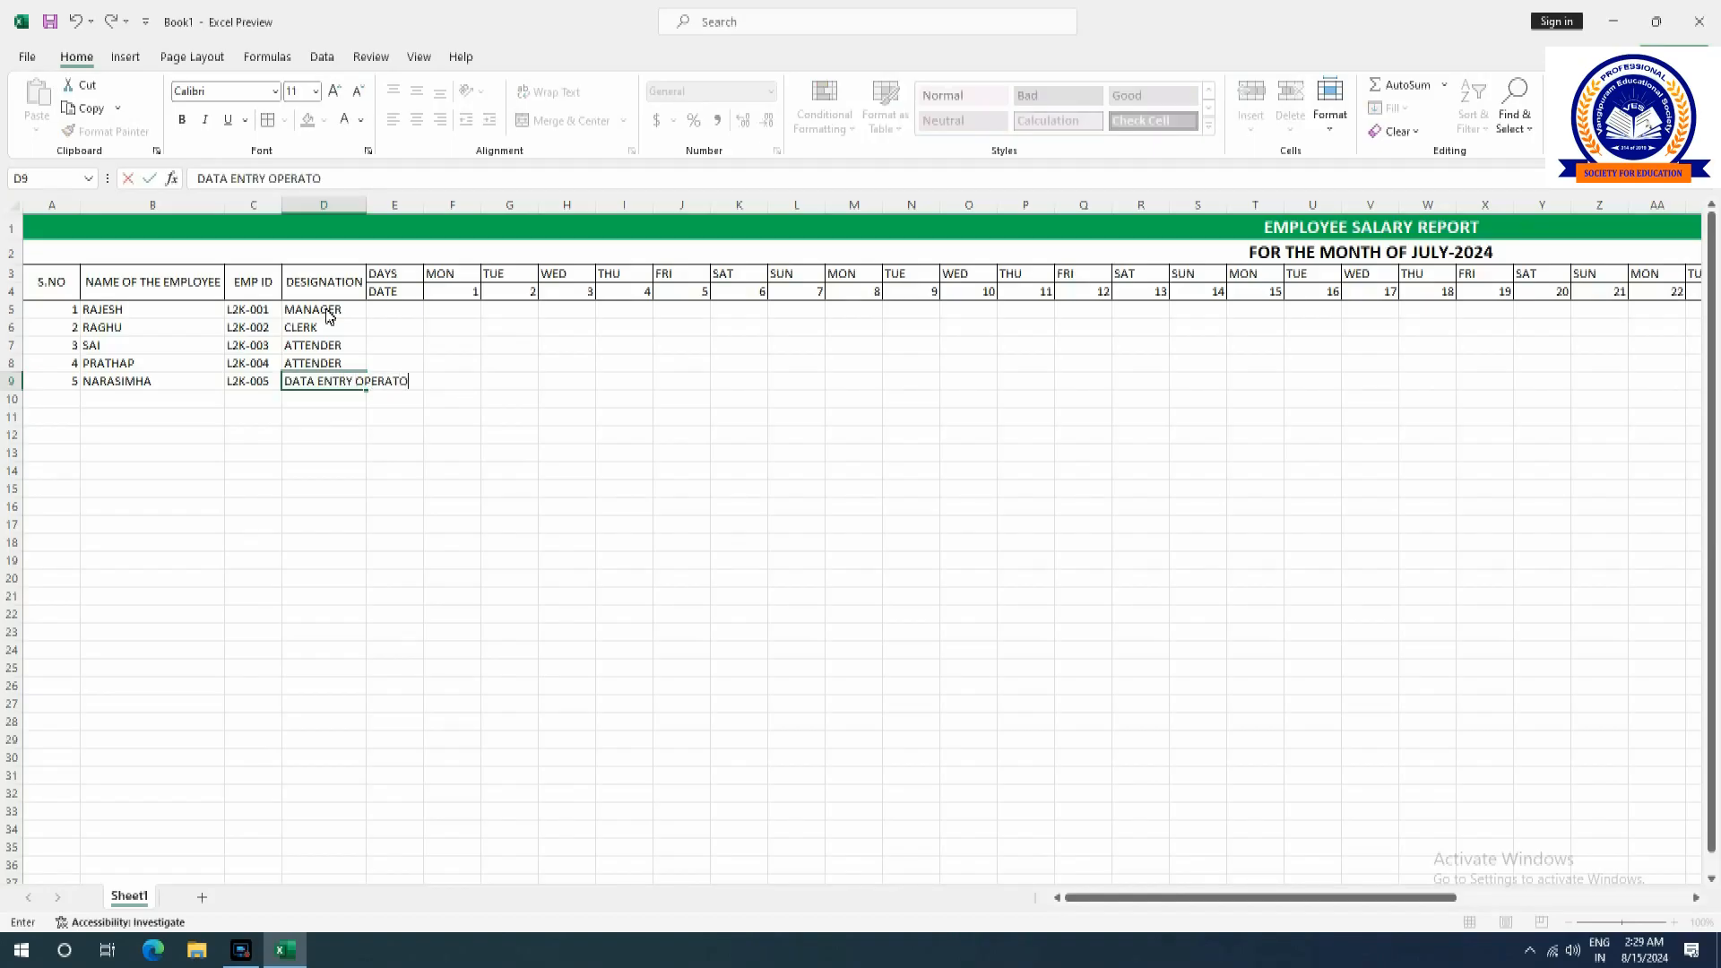
click(345, 434)
Wrap the DATA ENTRY OPERATOR text in D9 and align it left.
click(342, 383)
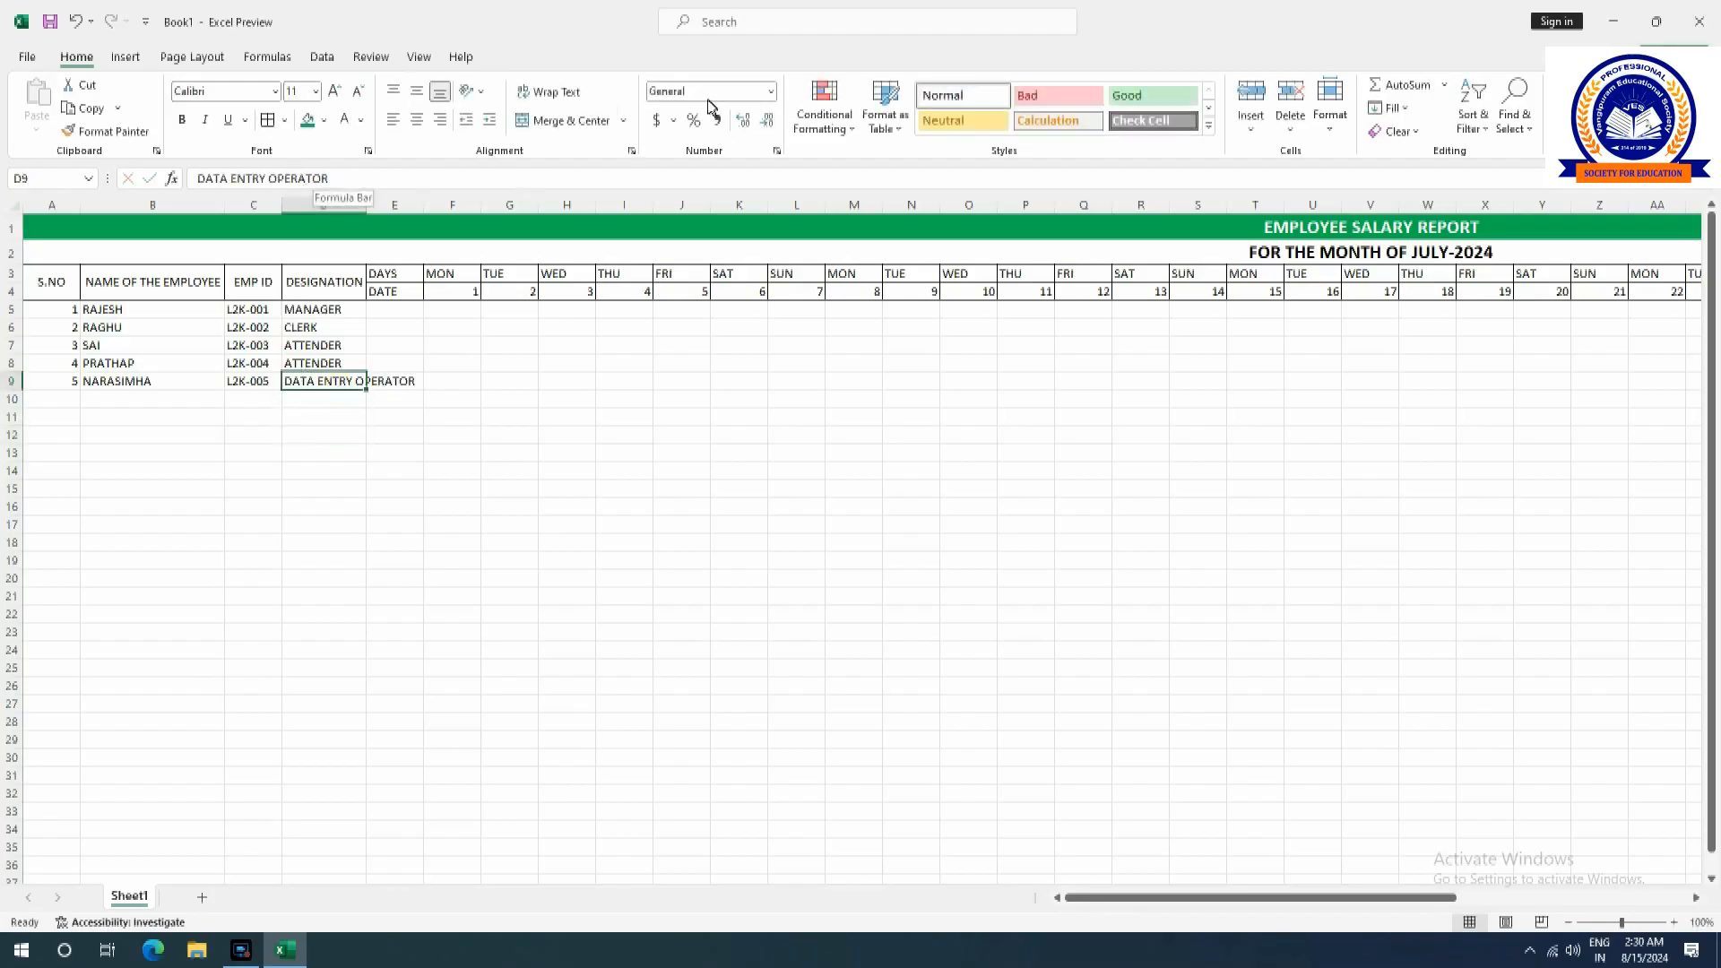
click(574, 125)
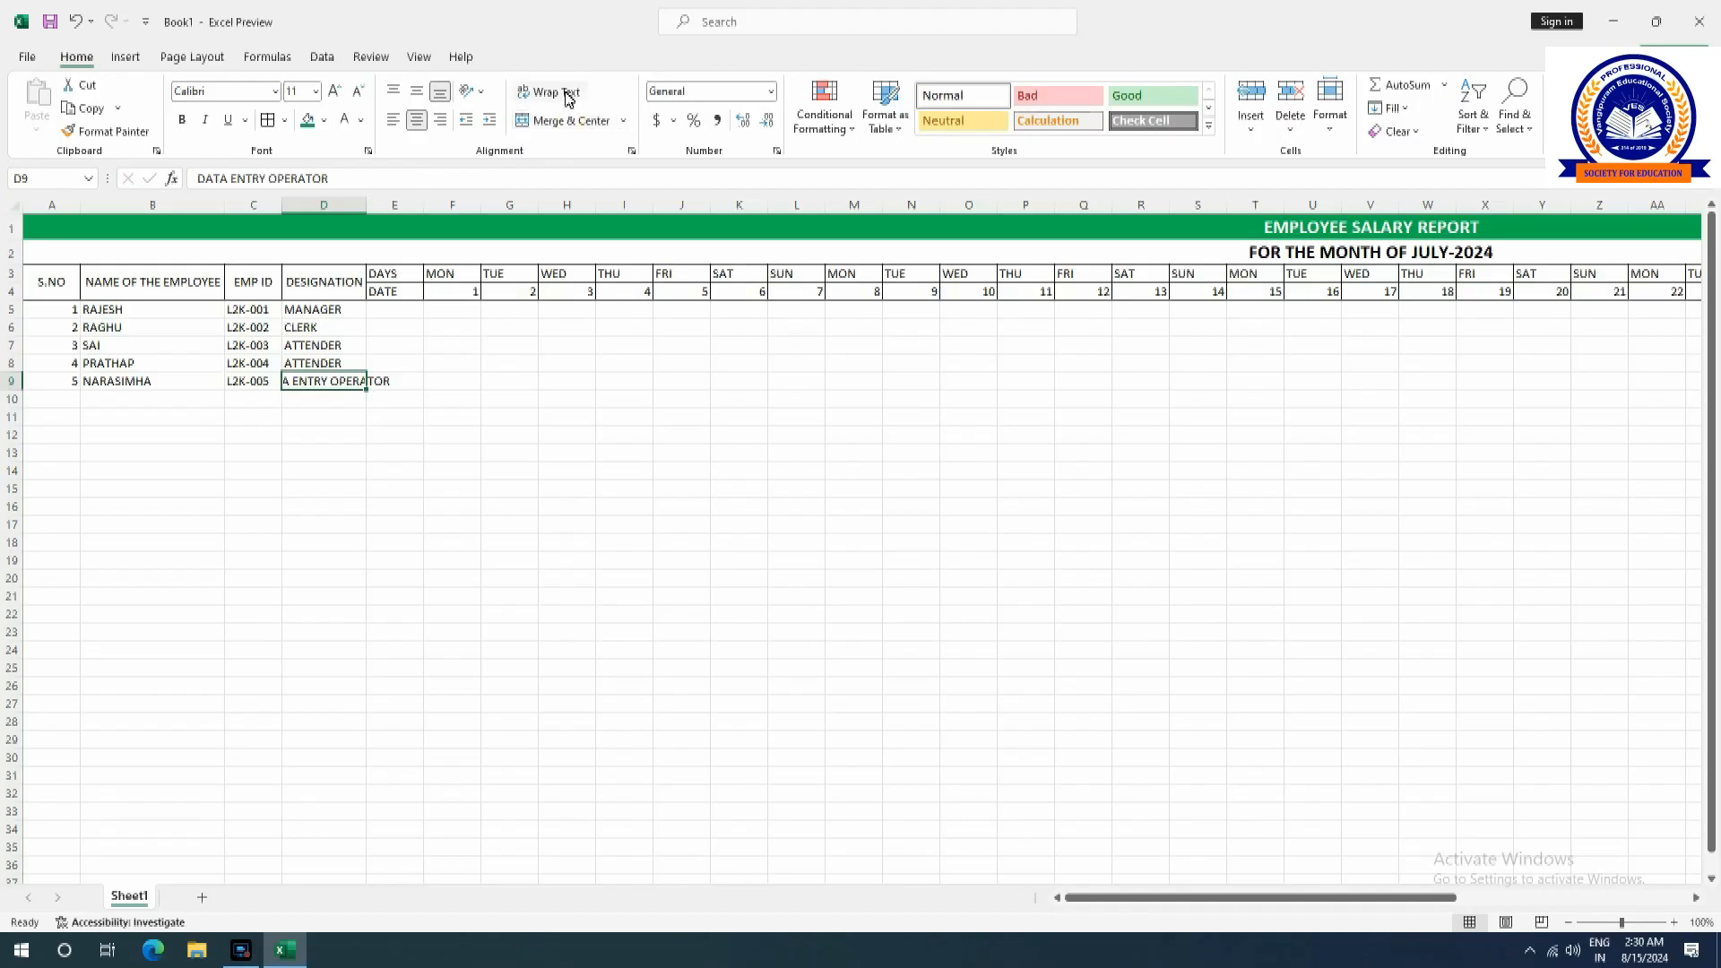
click(554, 92)
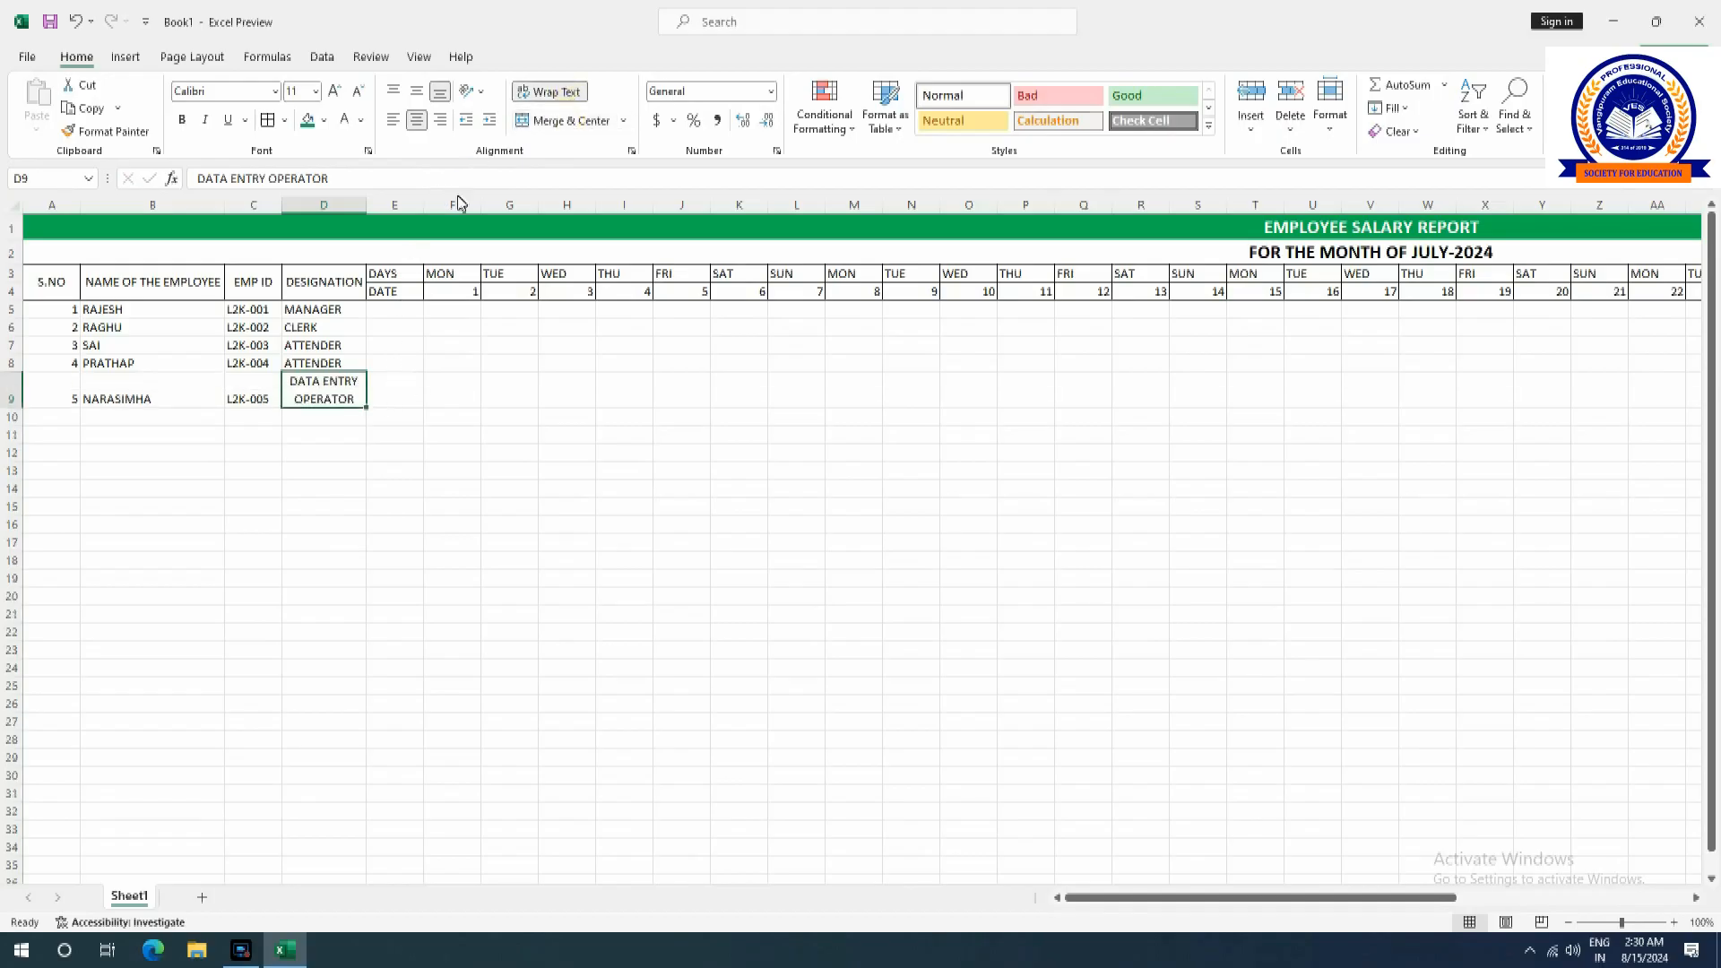
click(408, 314)
click(349, 398)
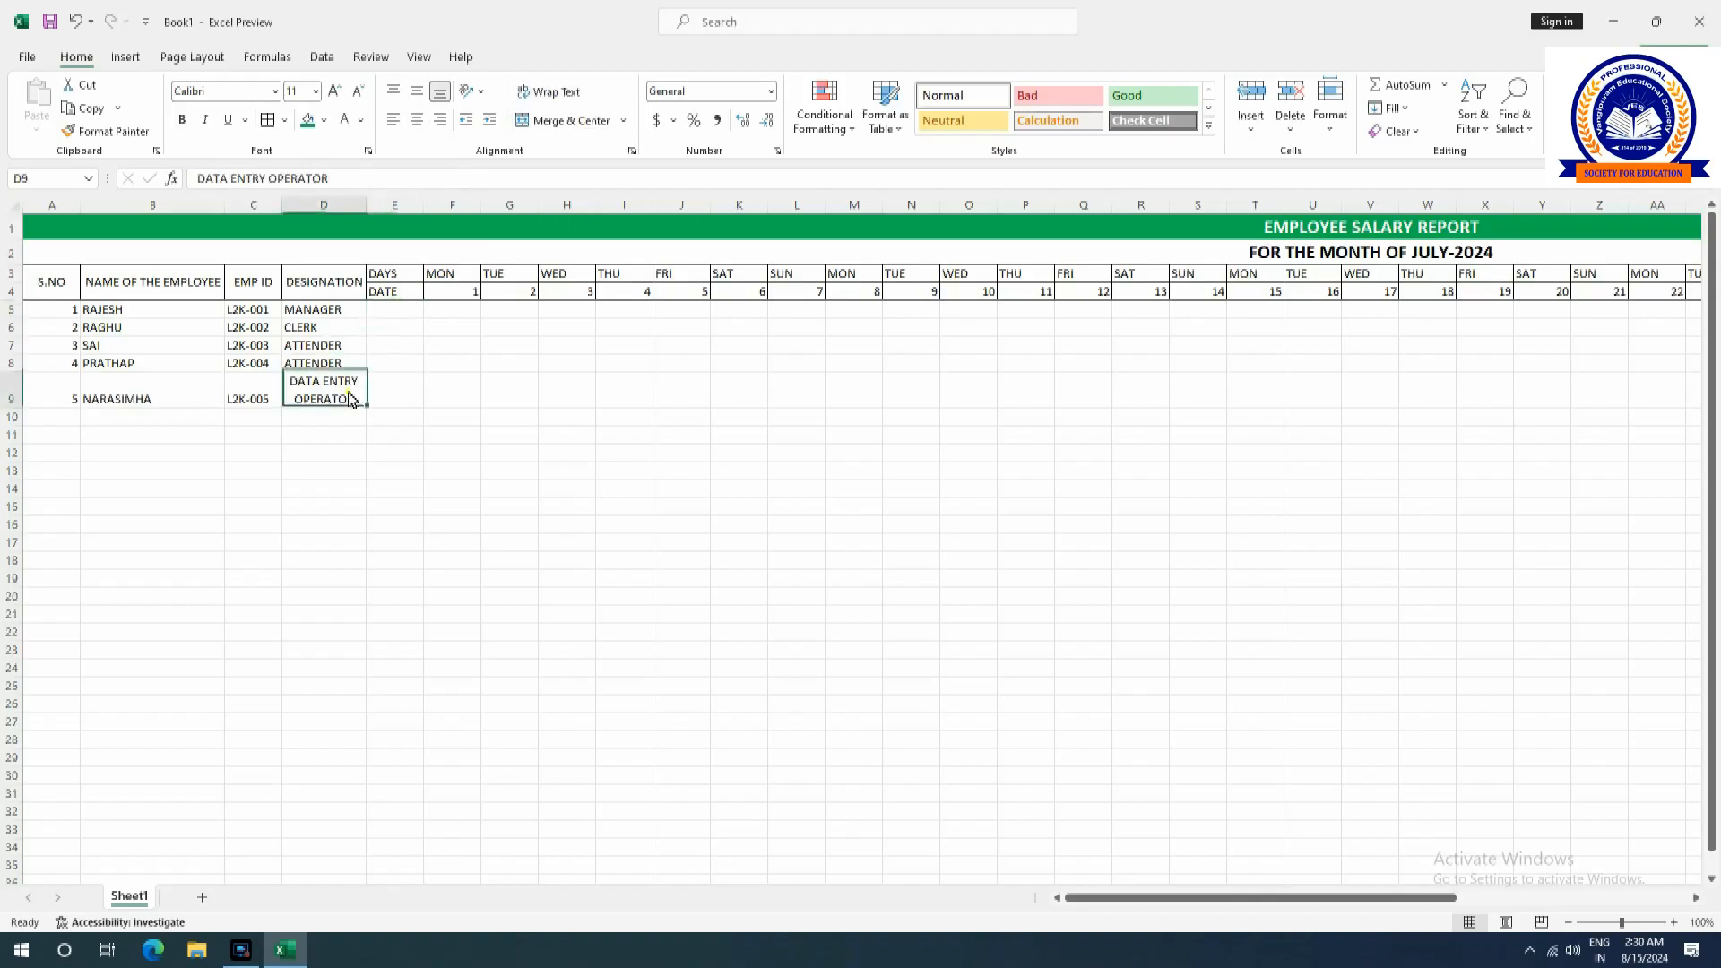
click(416, 119)
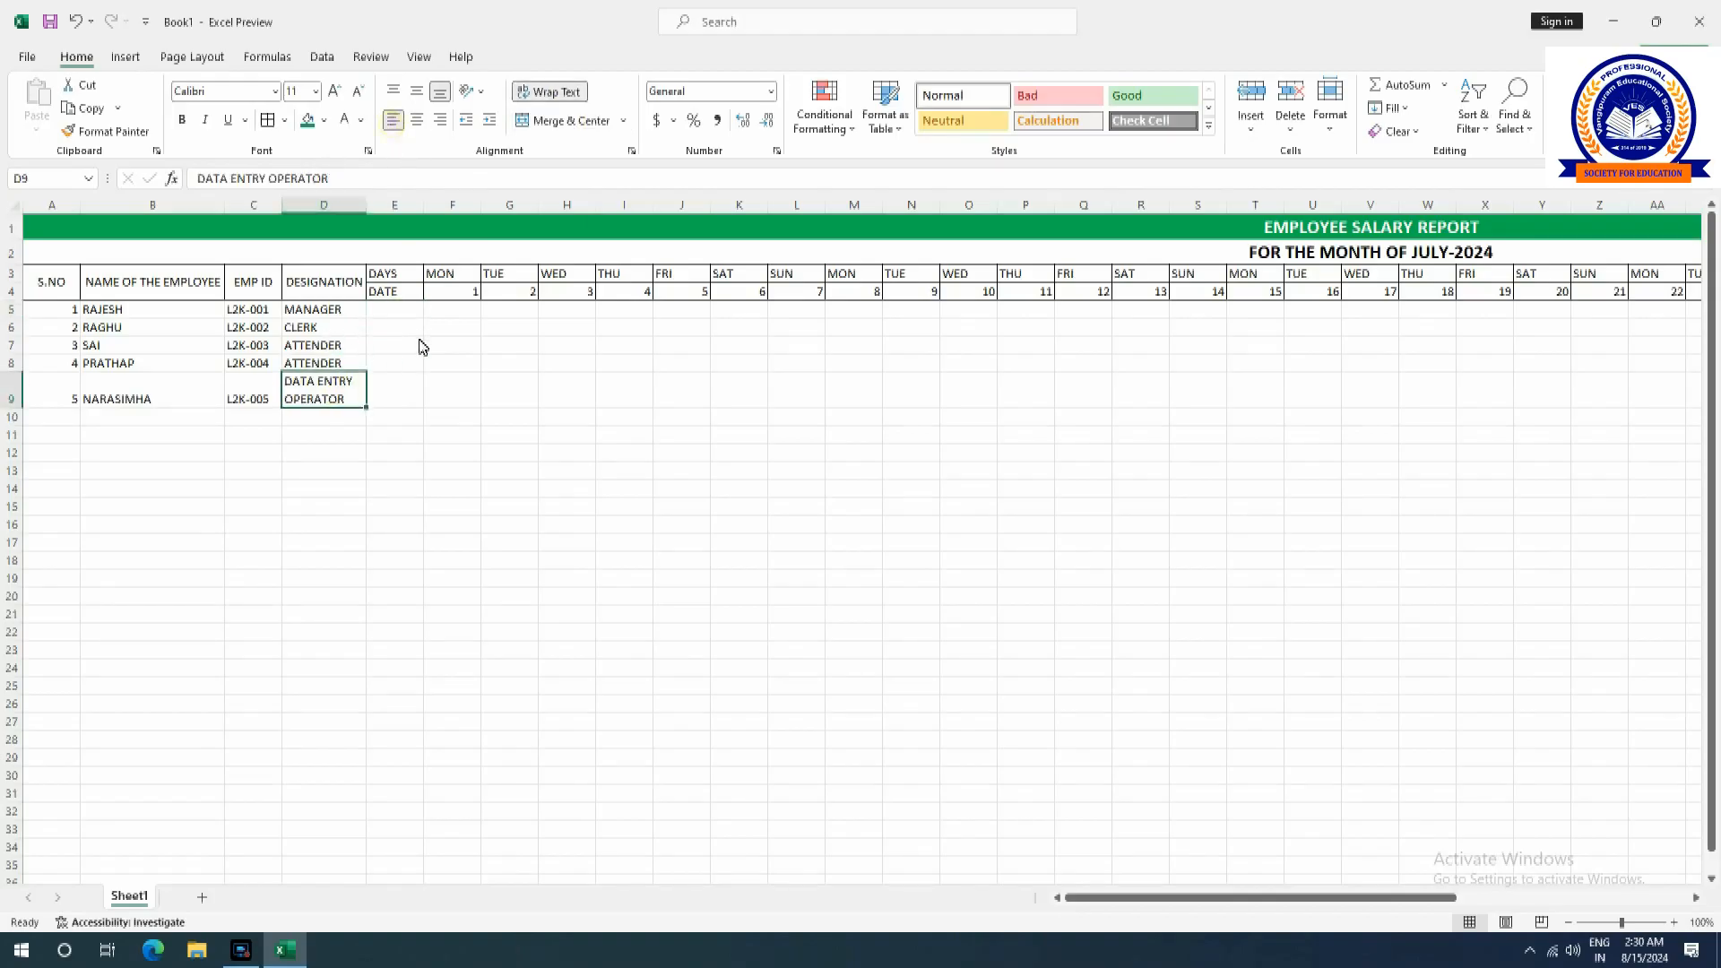
Enter the attendance marks P, P, A, H and P for Monday the 1st in F5:F9.
click(412, 312)
drag(411, 312, 415, 395)
click(471, 315)
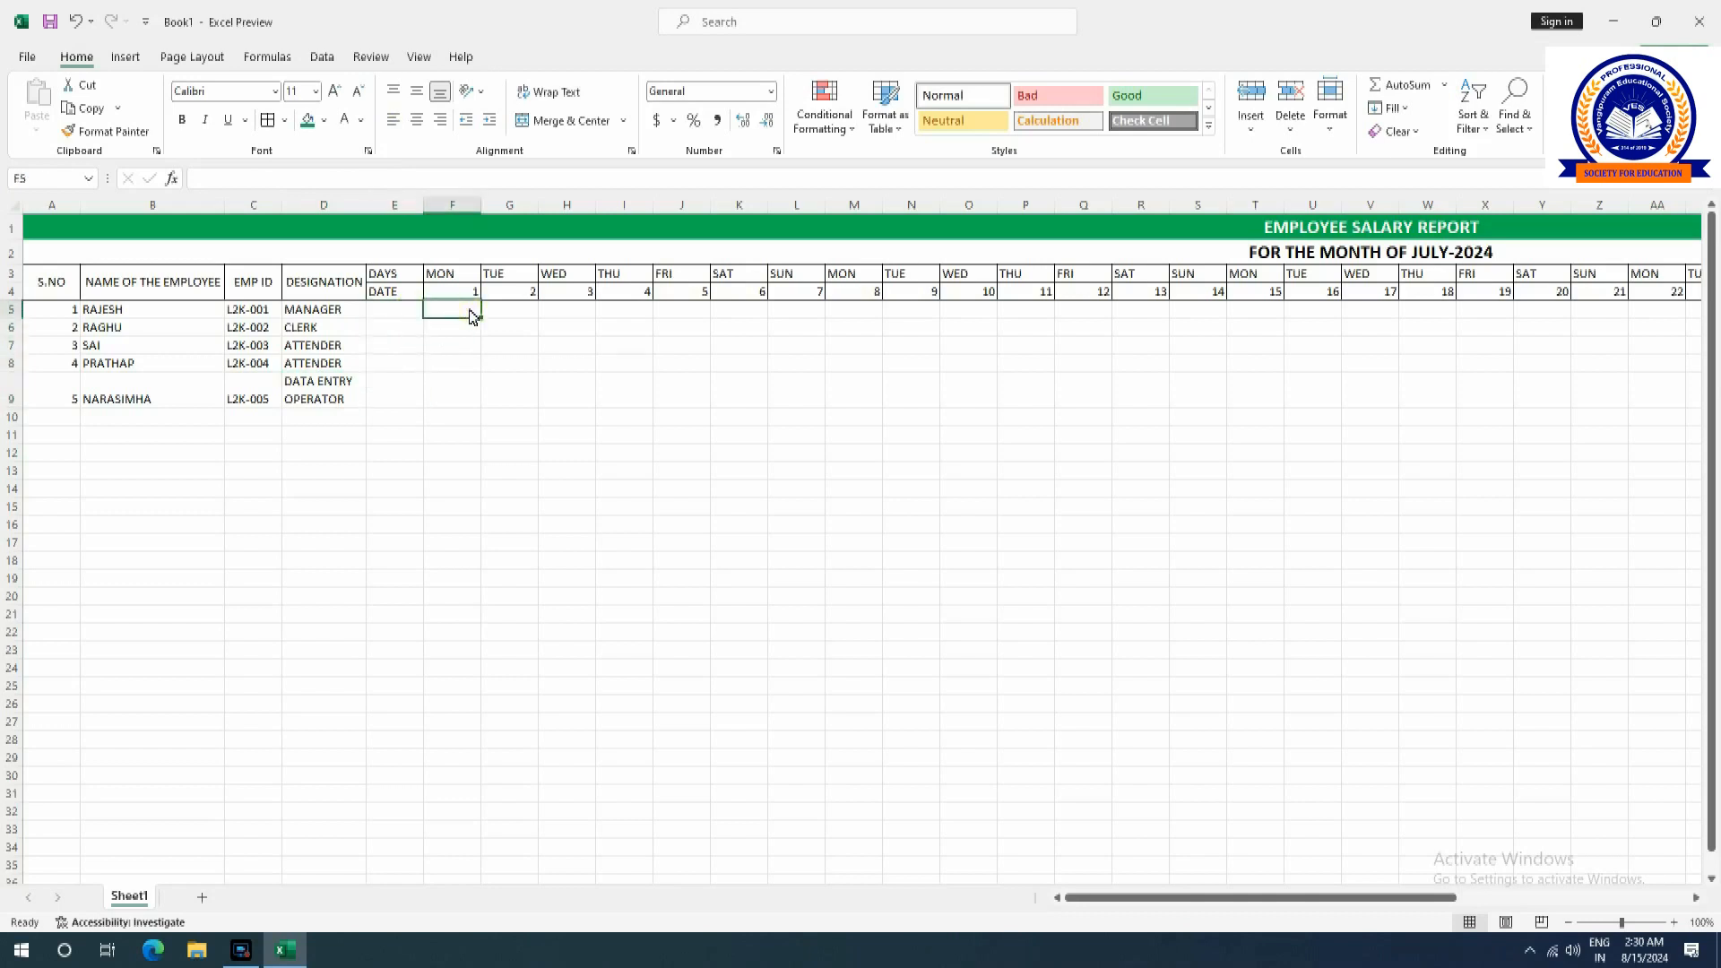
text(P)
key(Tab)
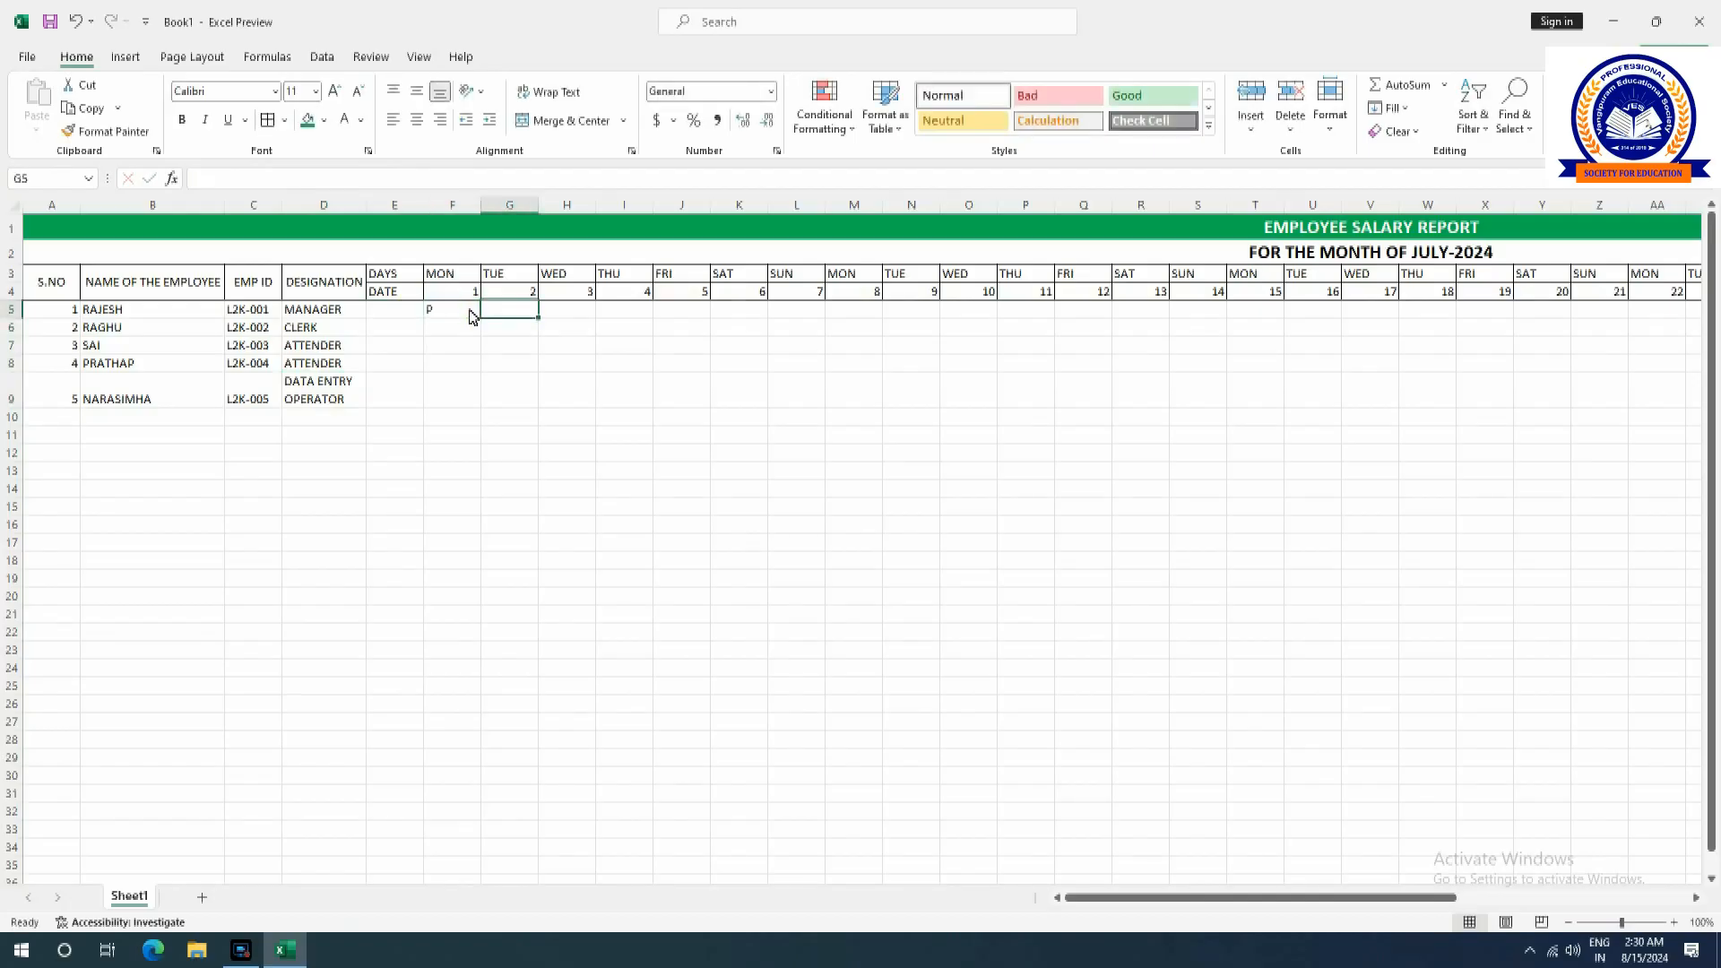
click(471, 314)
key(Return)
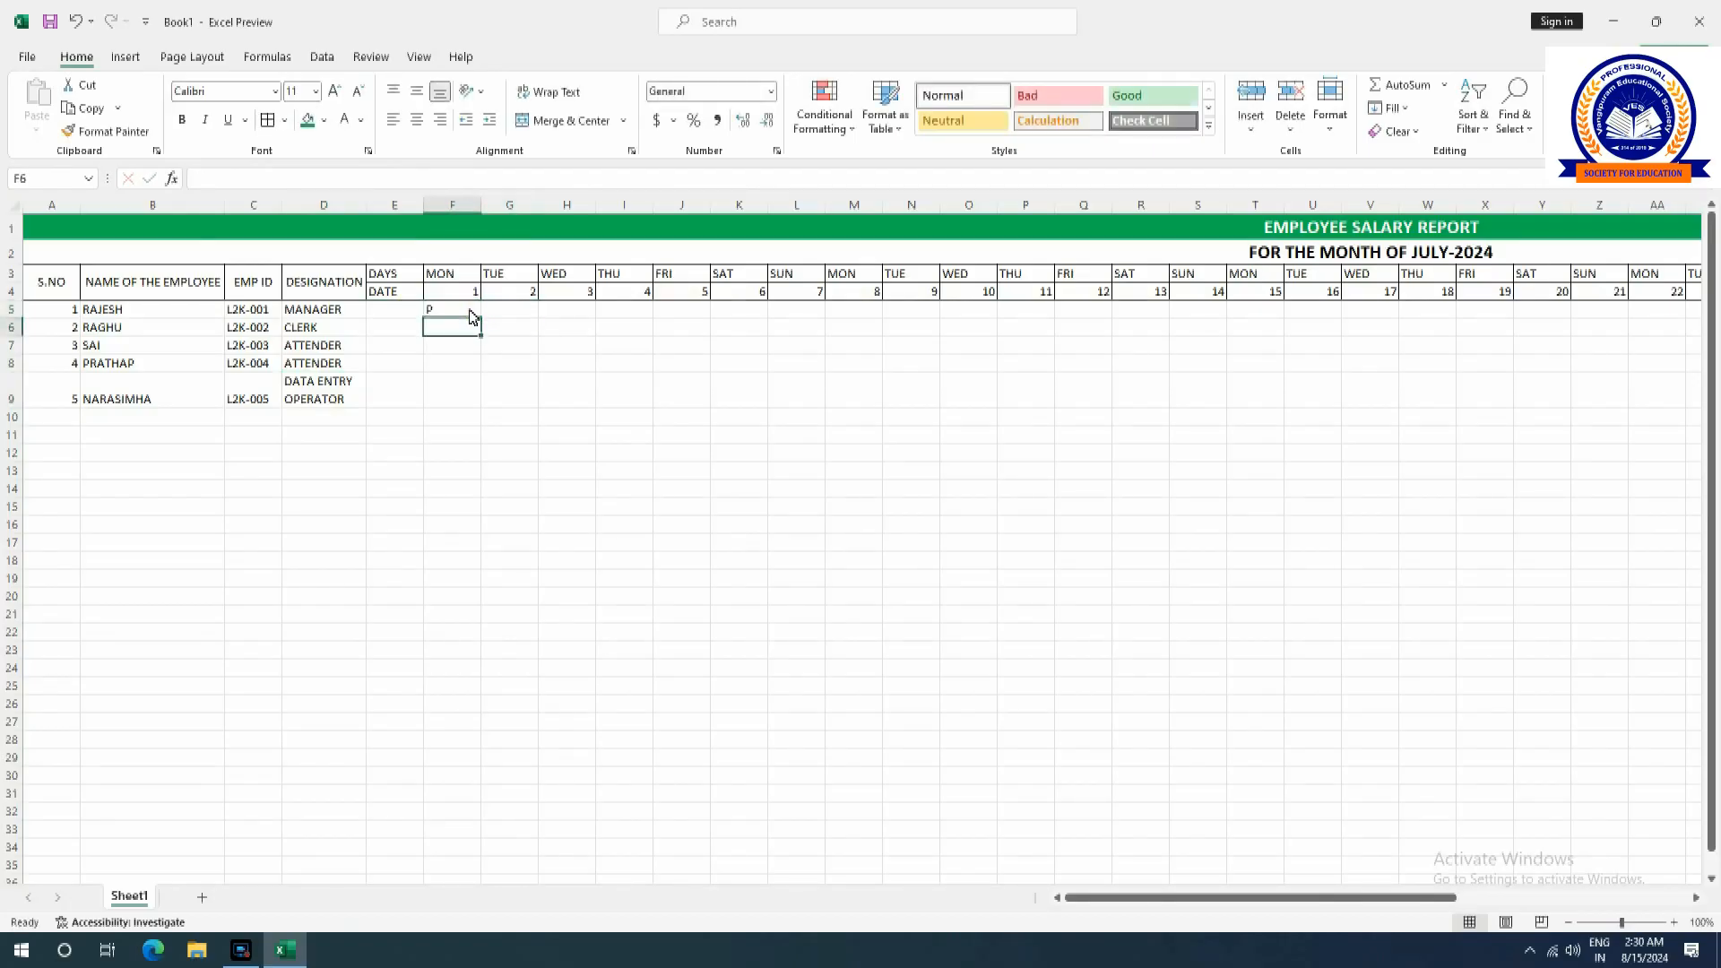
text(P)
key(Return)
text(A)
key(Return)
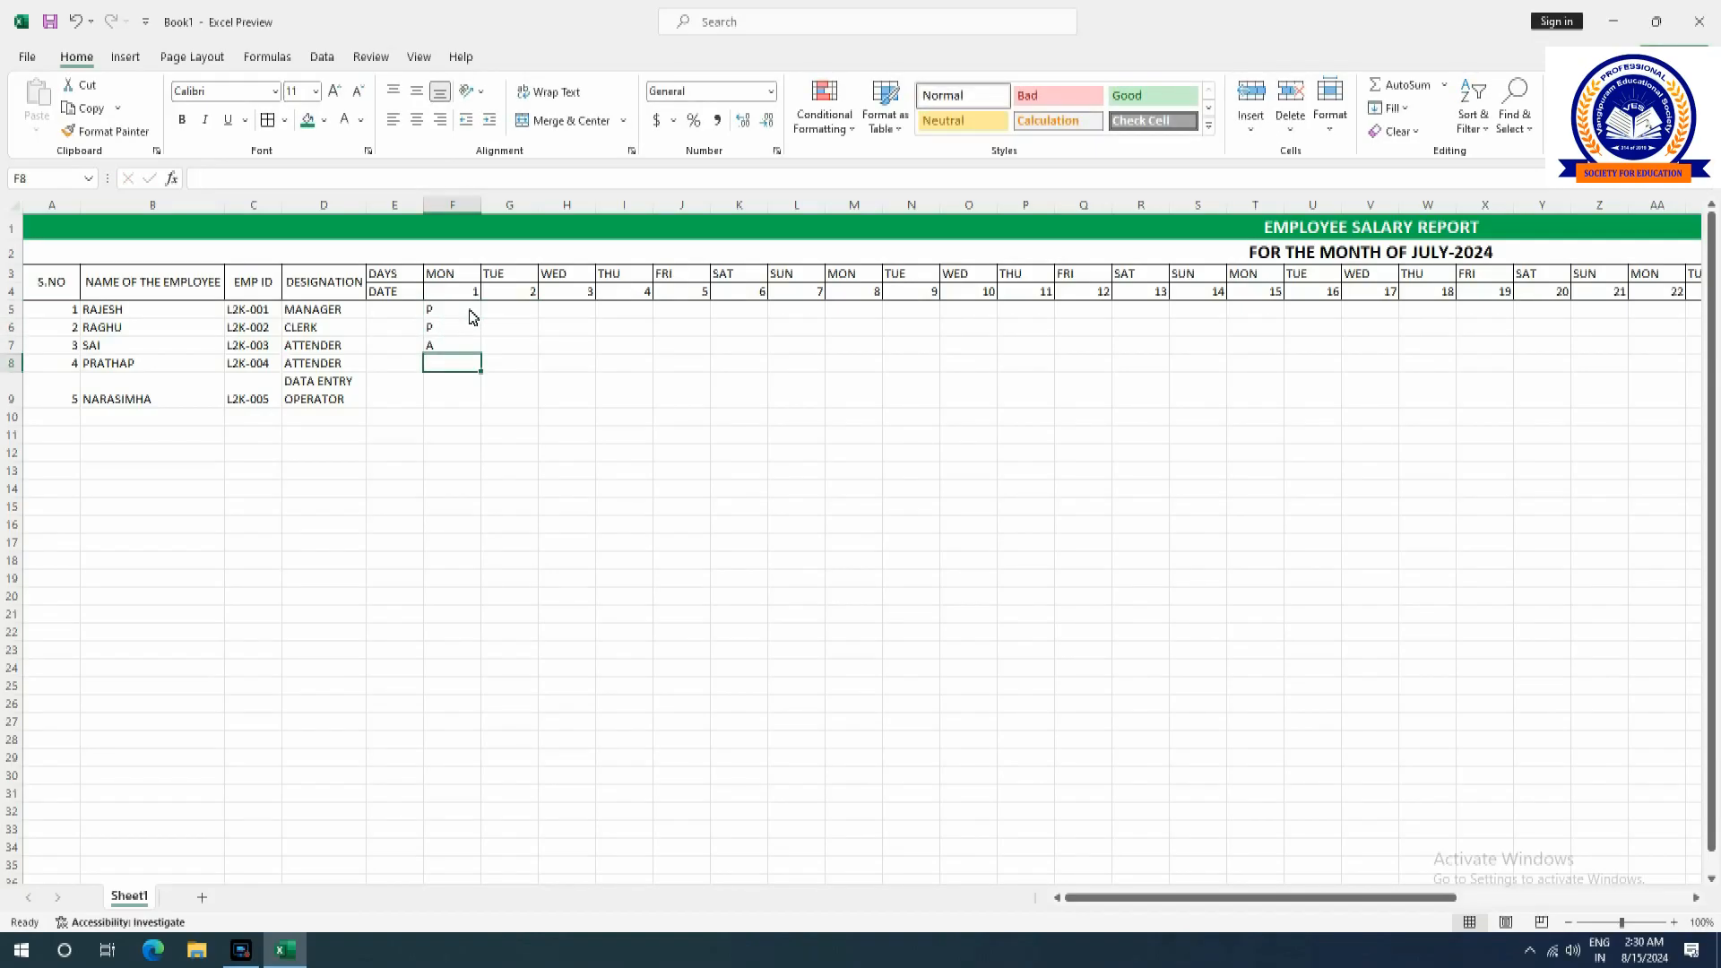
text(H)
key(Return)
text(P)
key(Tab)
Enter the attendance marks P, A, H, P and P for Tuesday the 2nd in G5:G9.
key(Up)
key(Up)
key(Up)
key(Up)
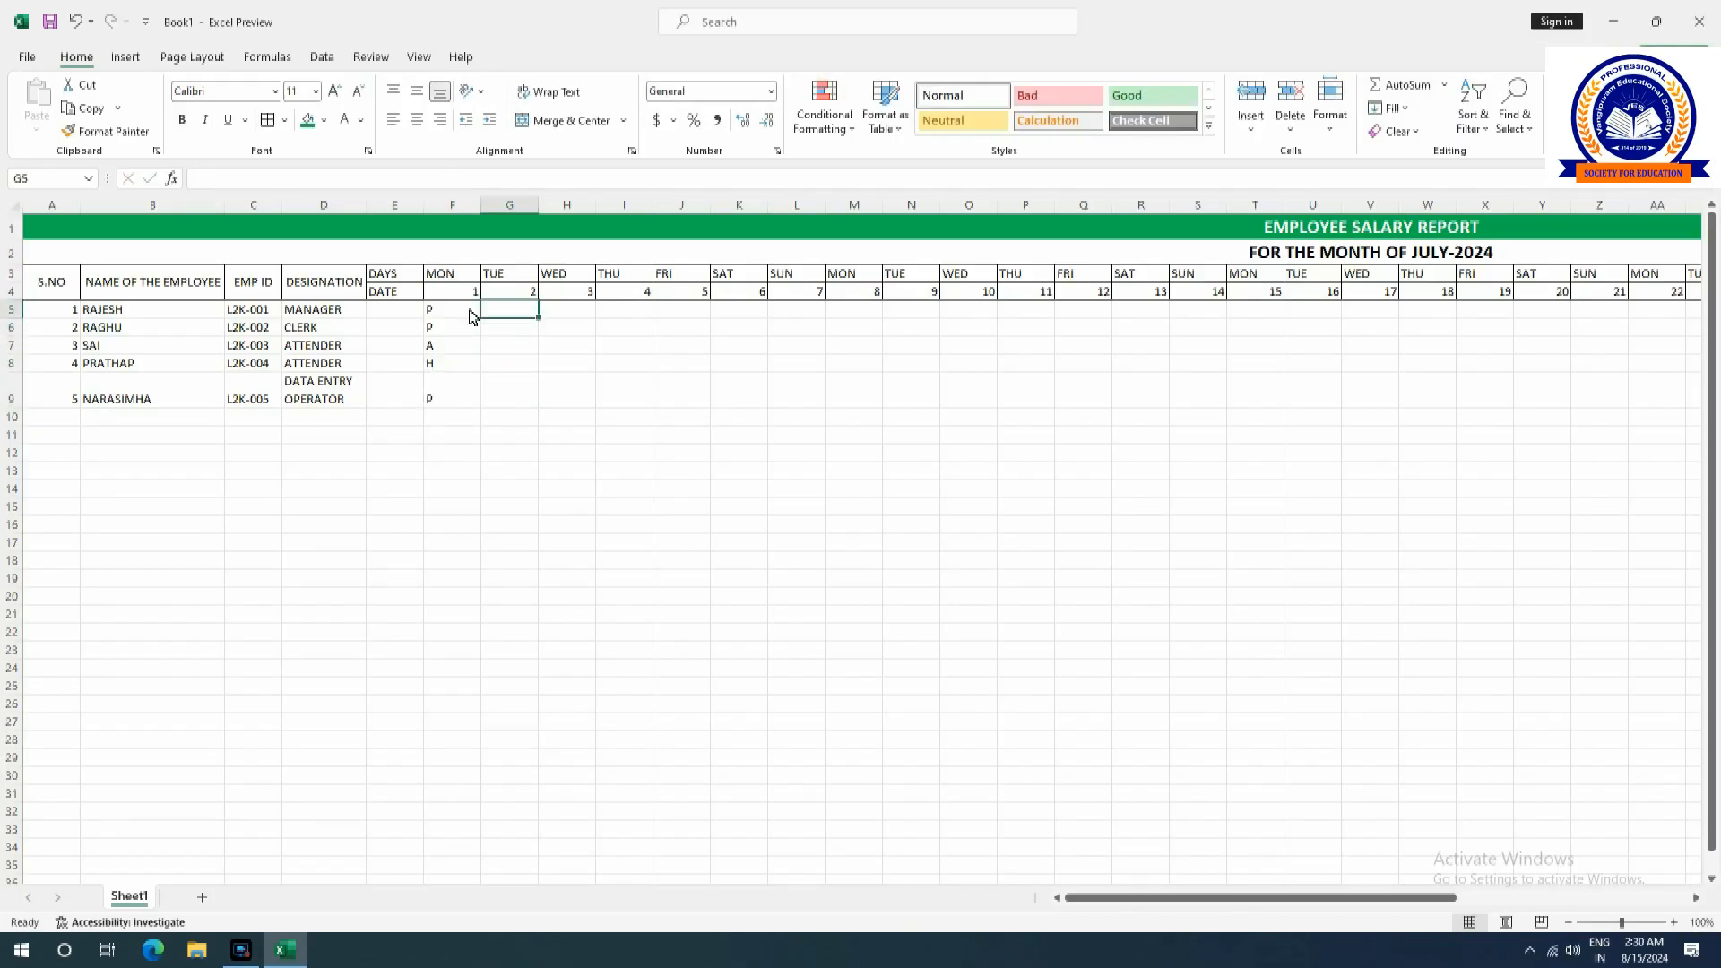
text(P)
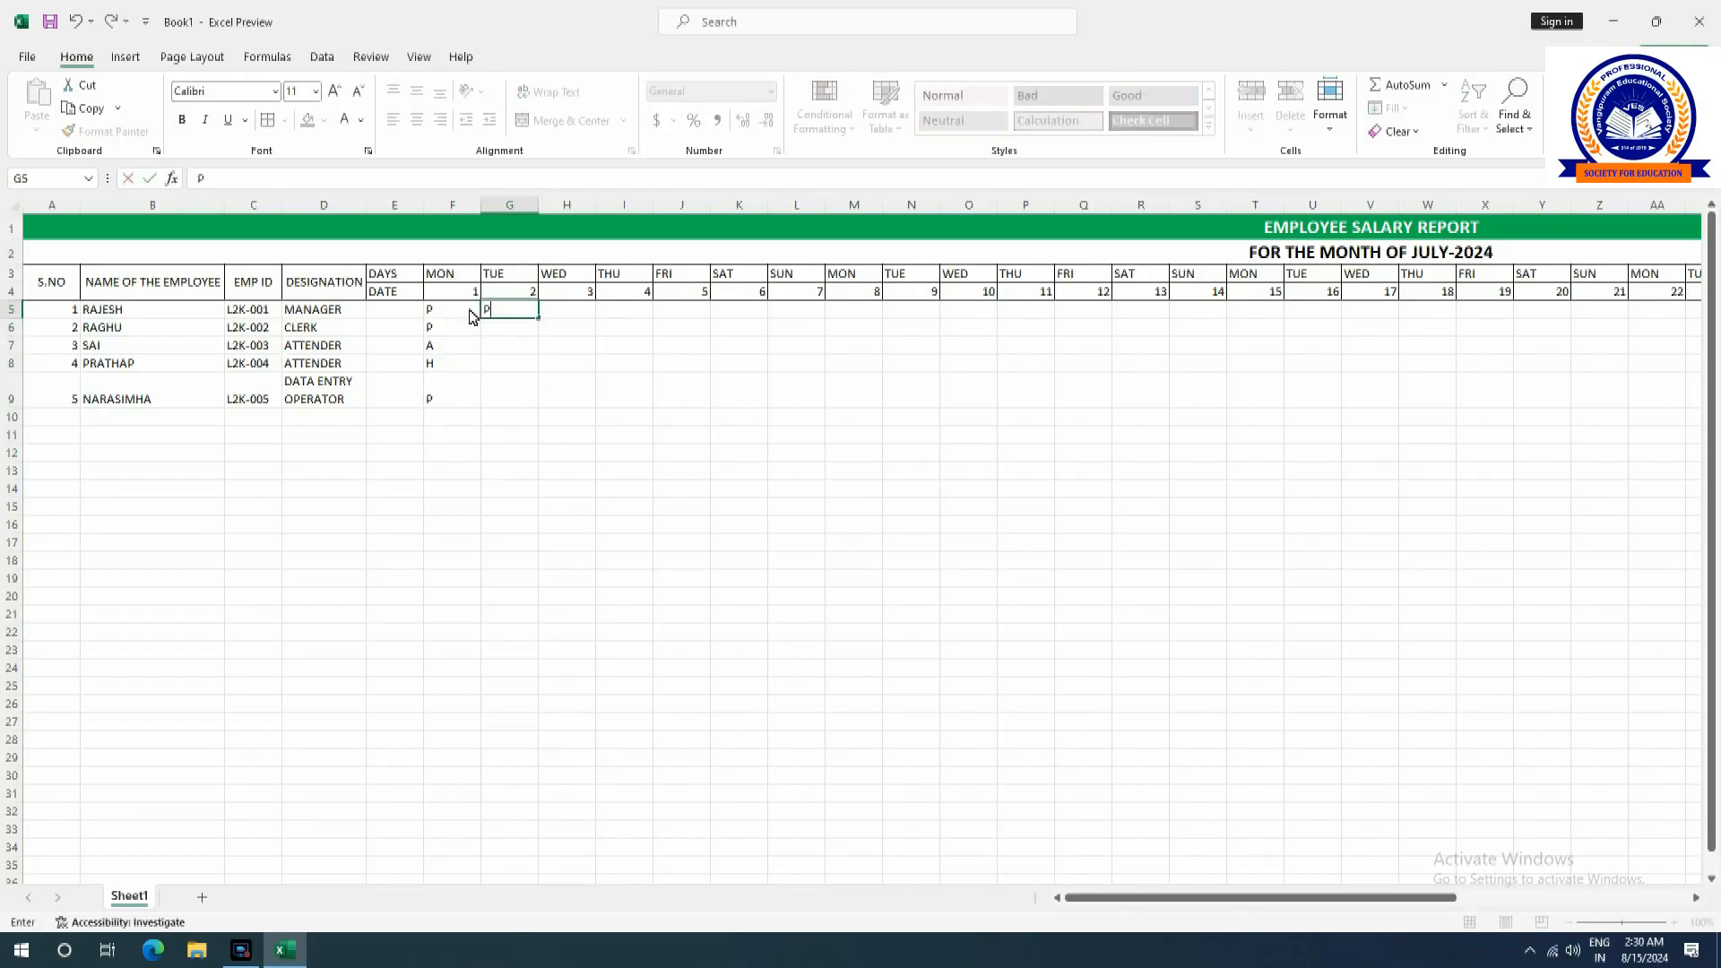
key(Return)
text(A)
key(Return)
text(H)
key(Return)
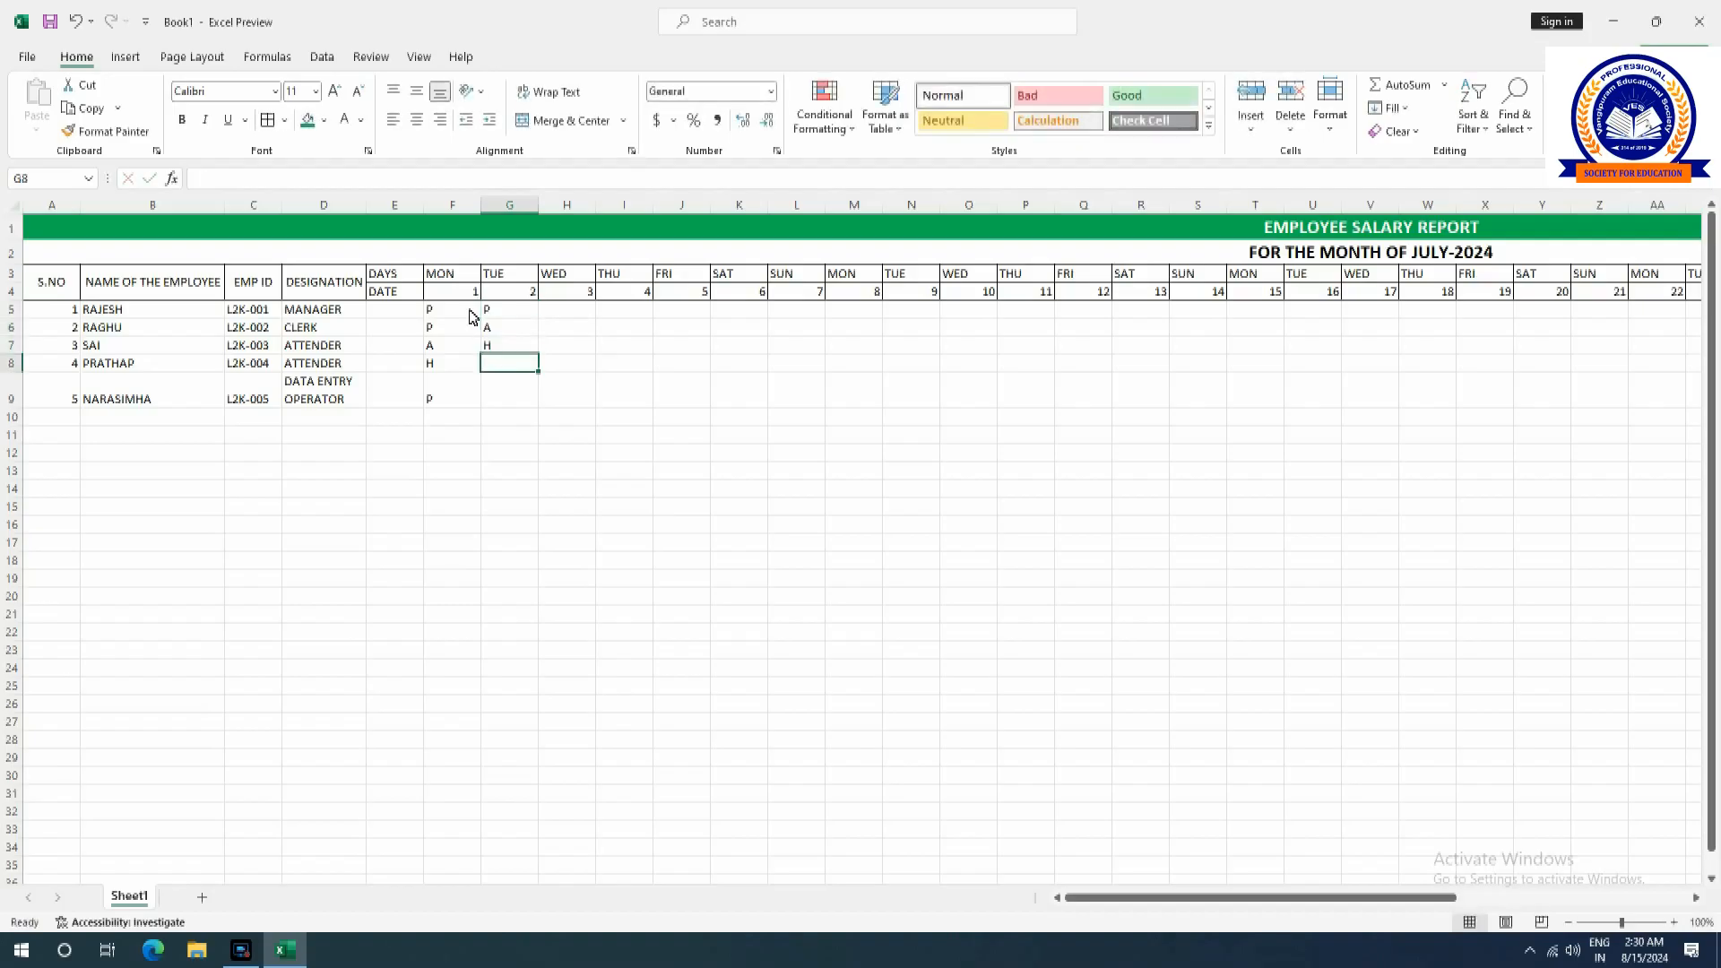
text(P)
key(Return)
text(P)
key(Return)
key(Right)
key(Up)
key(Up)
key(Up)
key(Up)
key(Up)
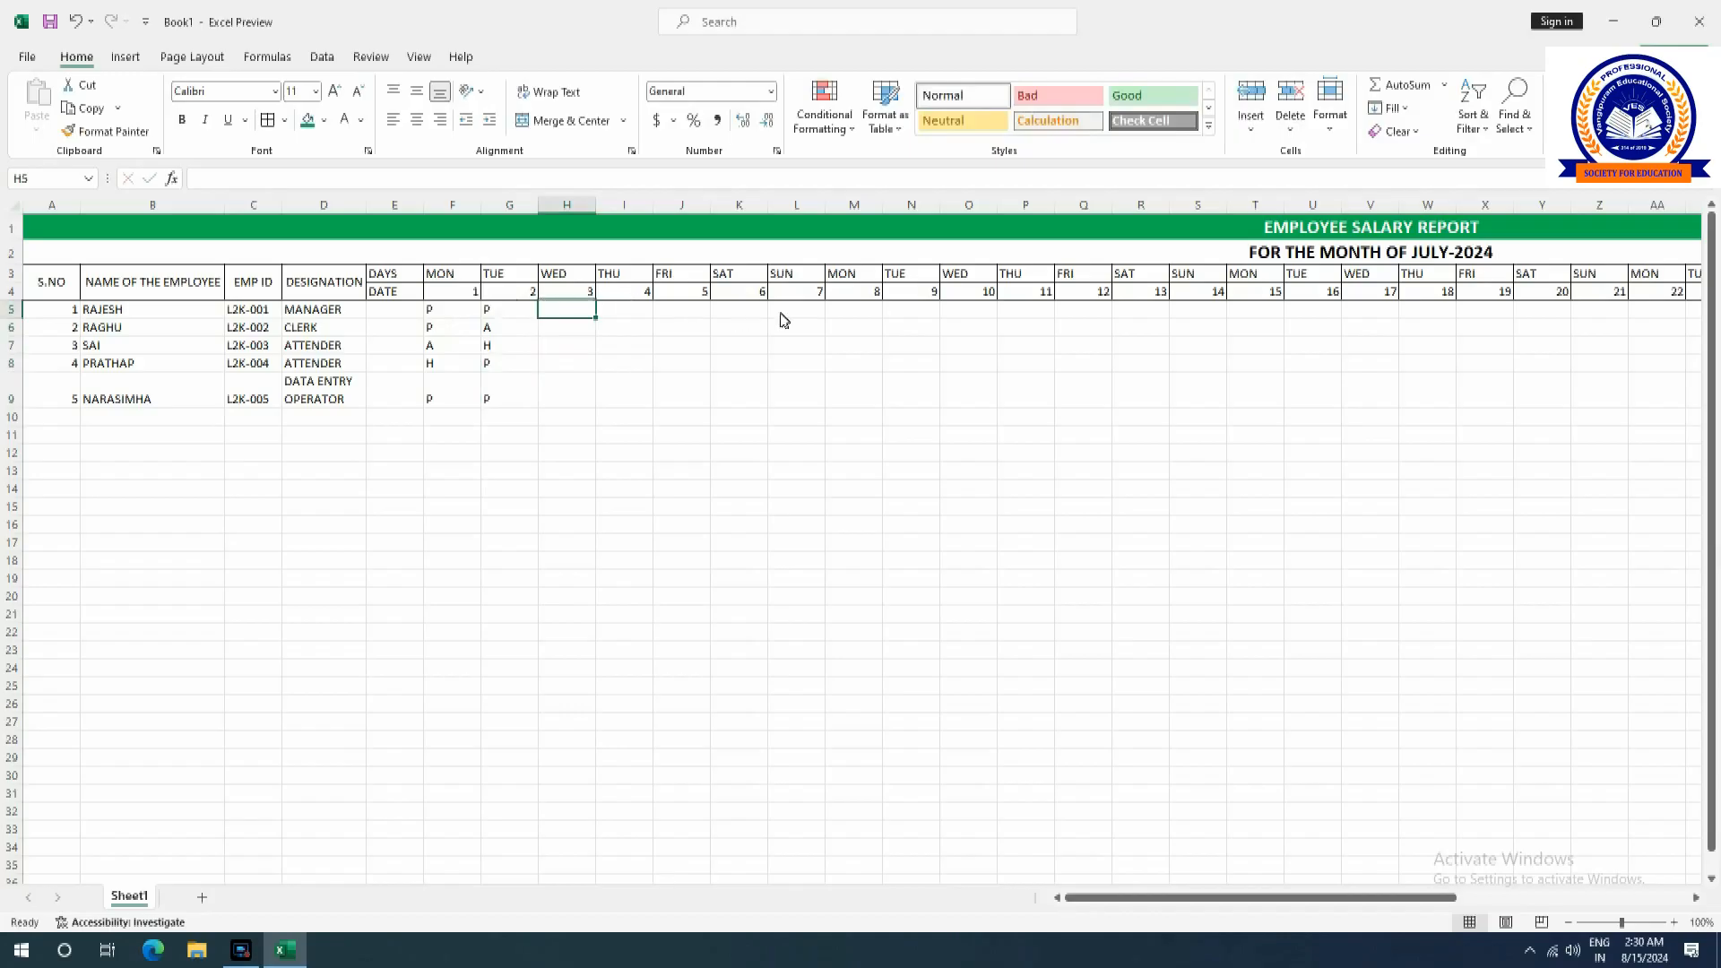
Merge and center cells L5:L9 under Sunday the 7th and fill the merged cell red.
drag(804, 310, 804, 395)
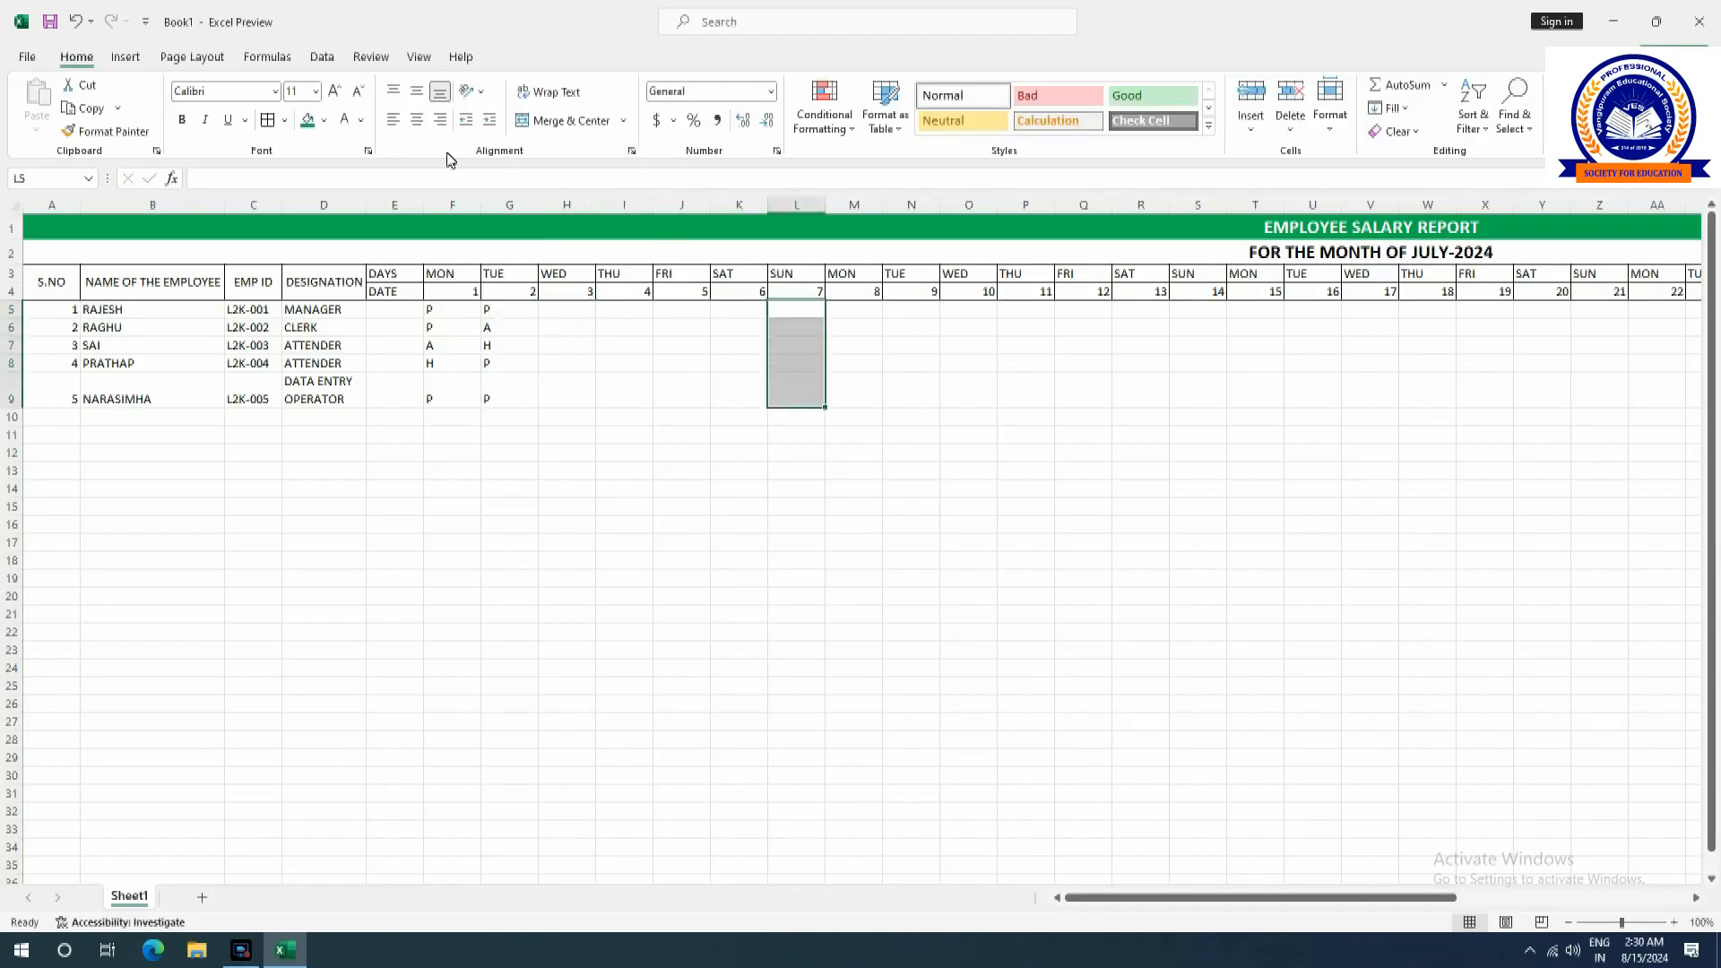
click(576, 129)
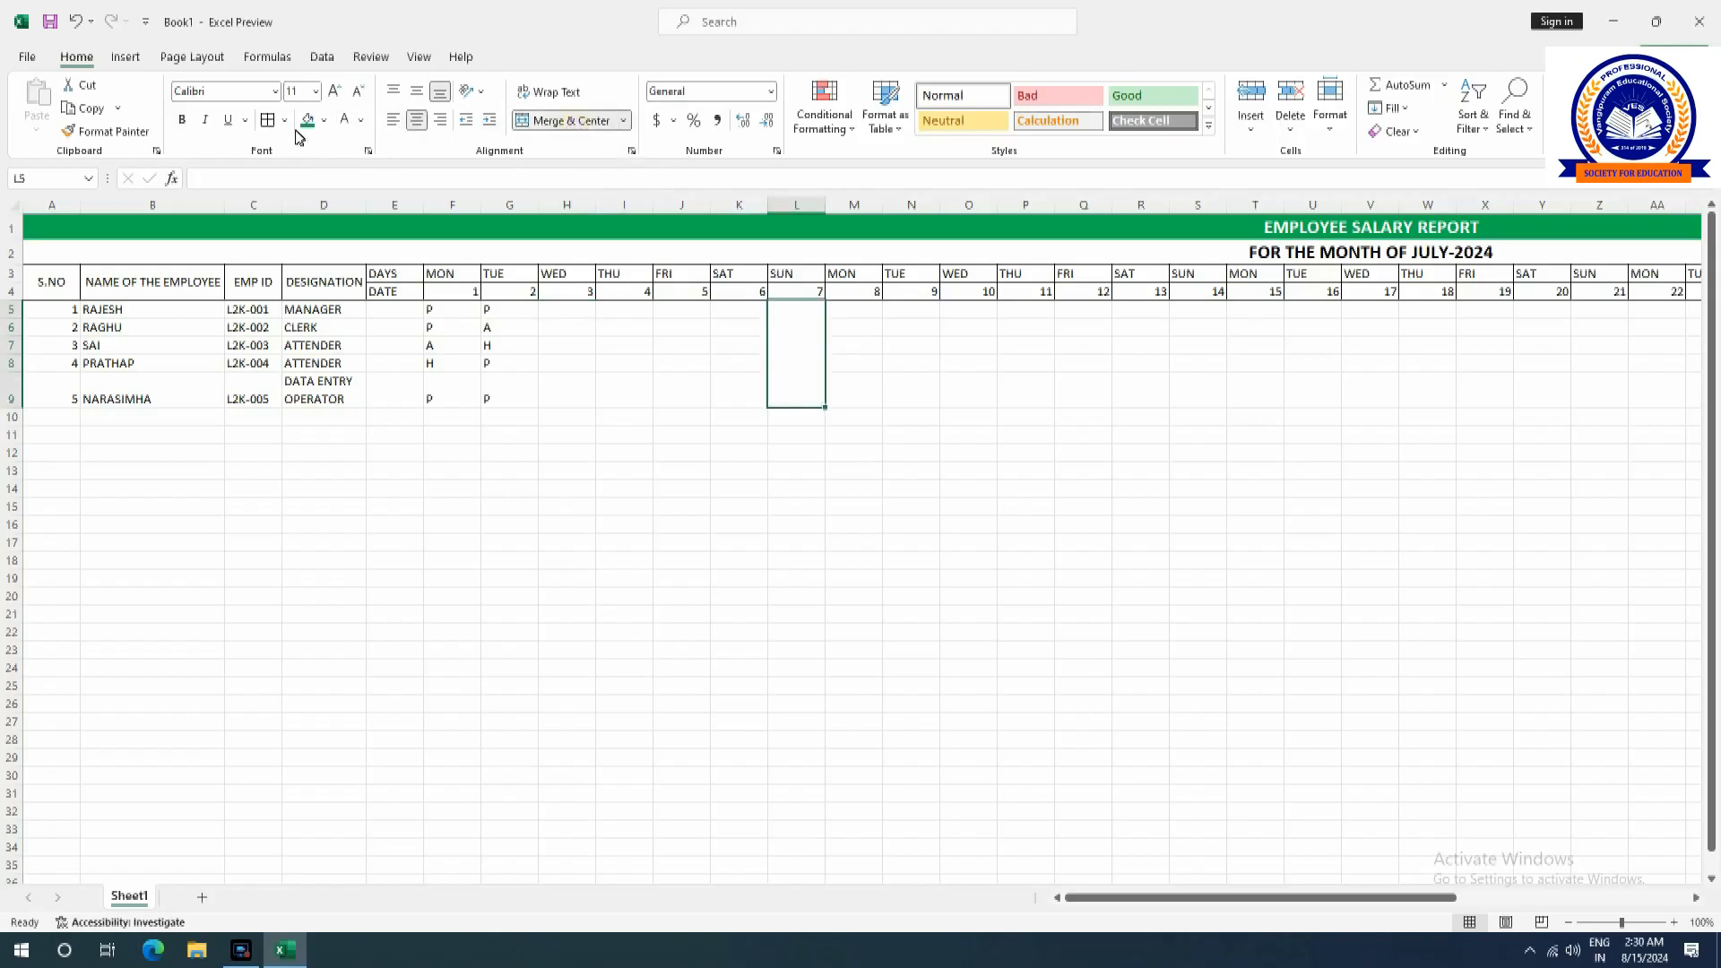
click(323, 120)
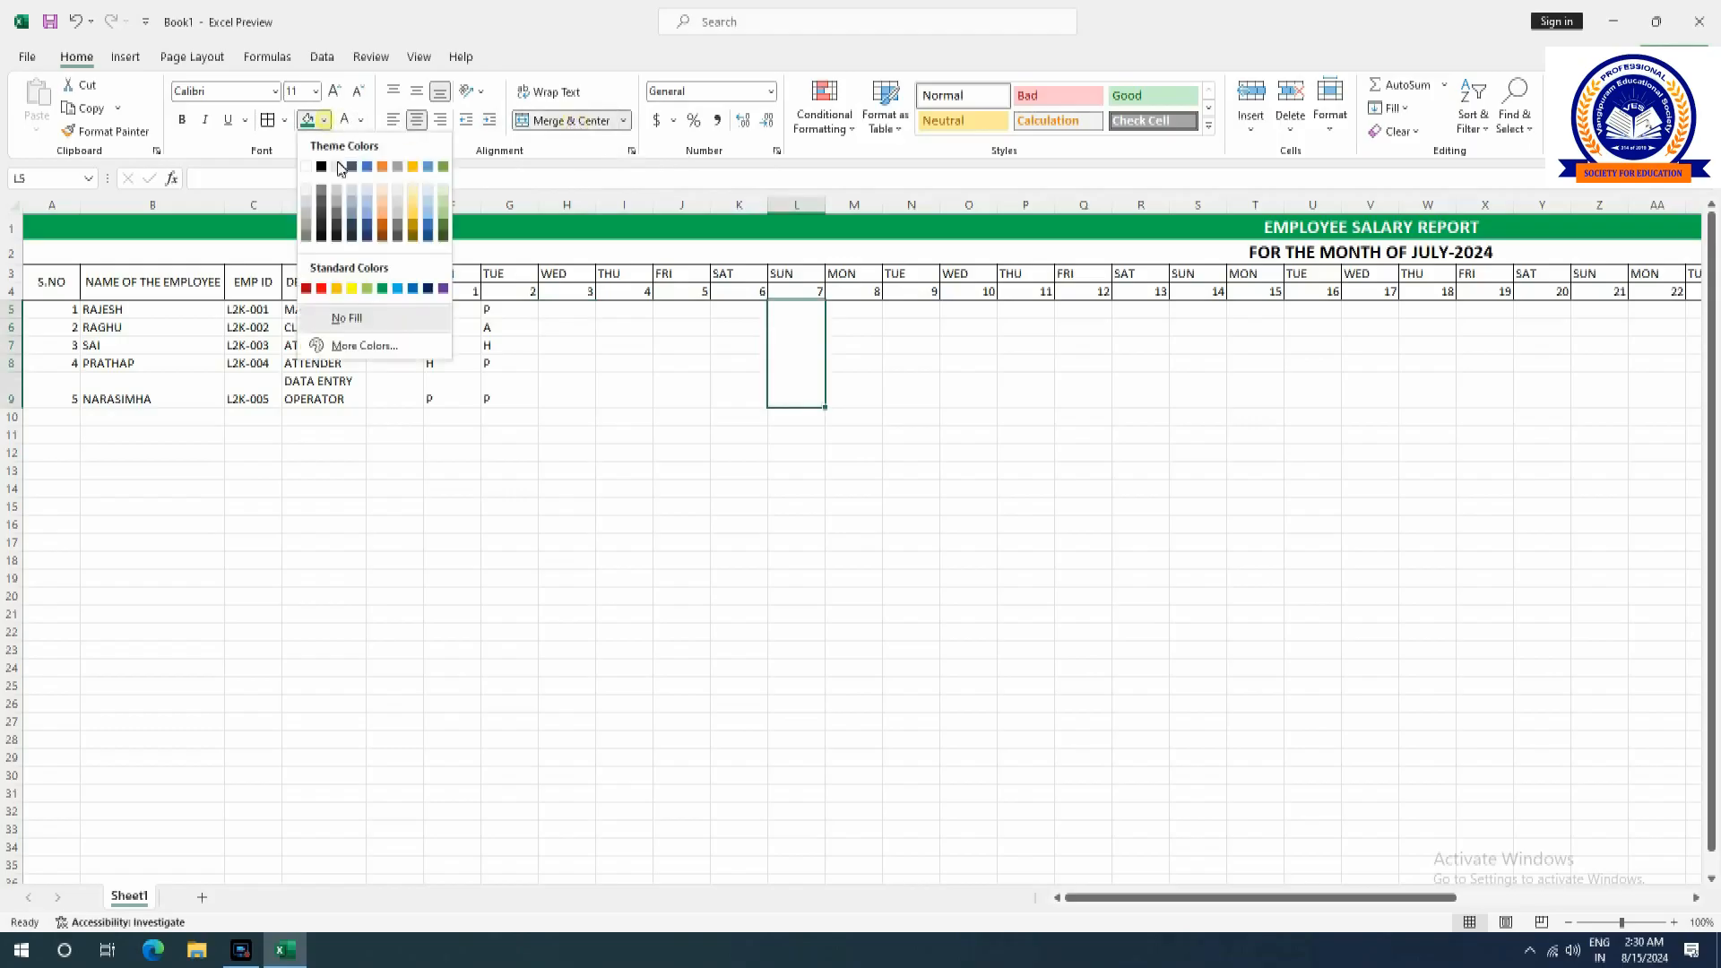
click(322, 289)
Merge and center S5:S9 under Sunday the 14th with red fill, and select Z5:Z9 under Sunday the 21st.
drag(1195, 315, 1202, 394)
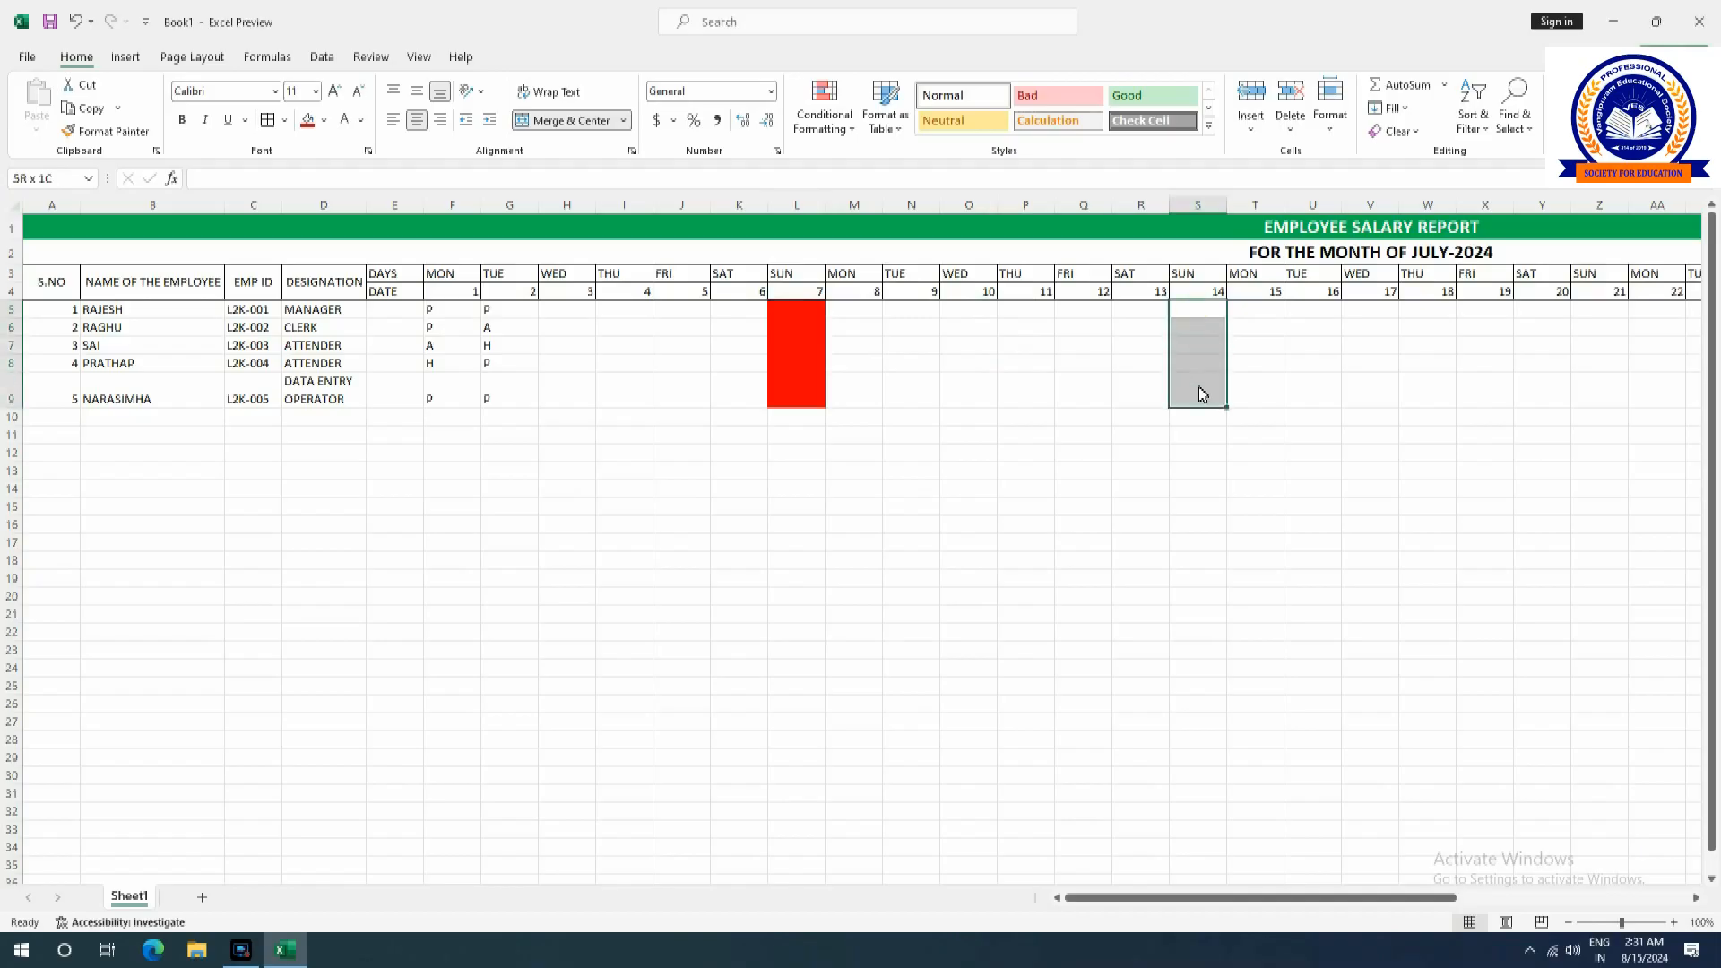
click(568, 120)
click(313, 129)
drag(1260, 897, 1390, 899)
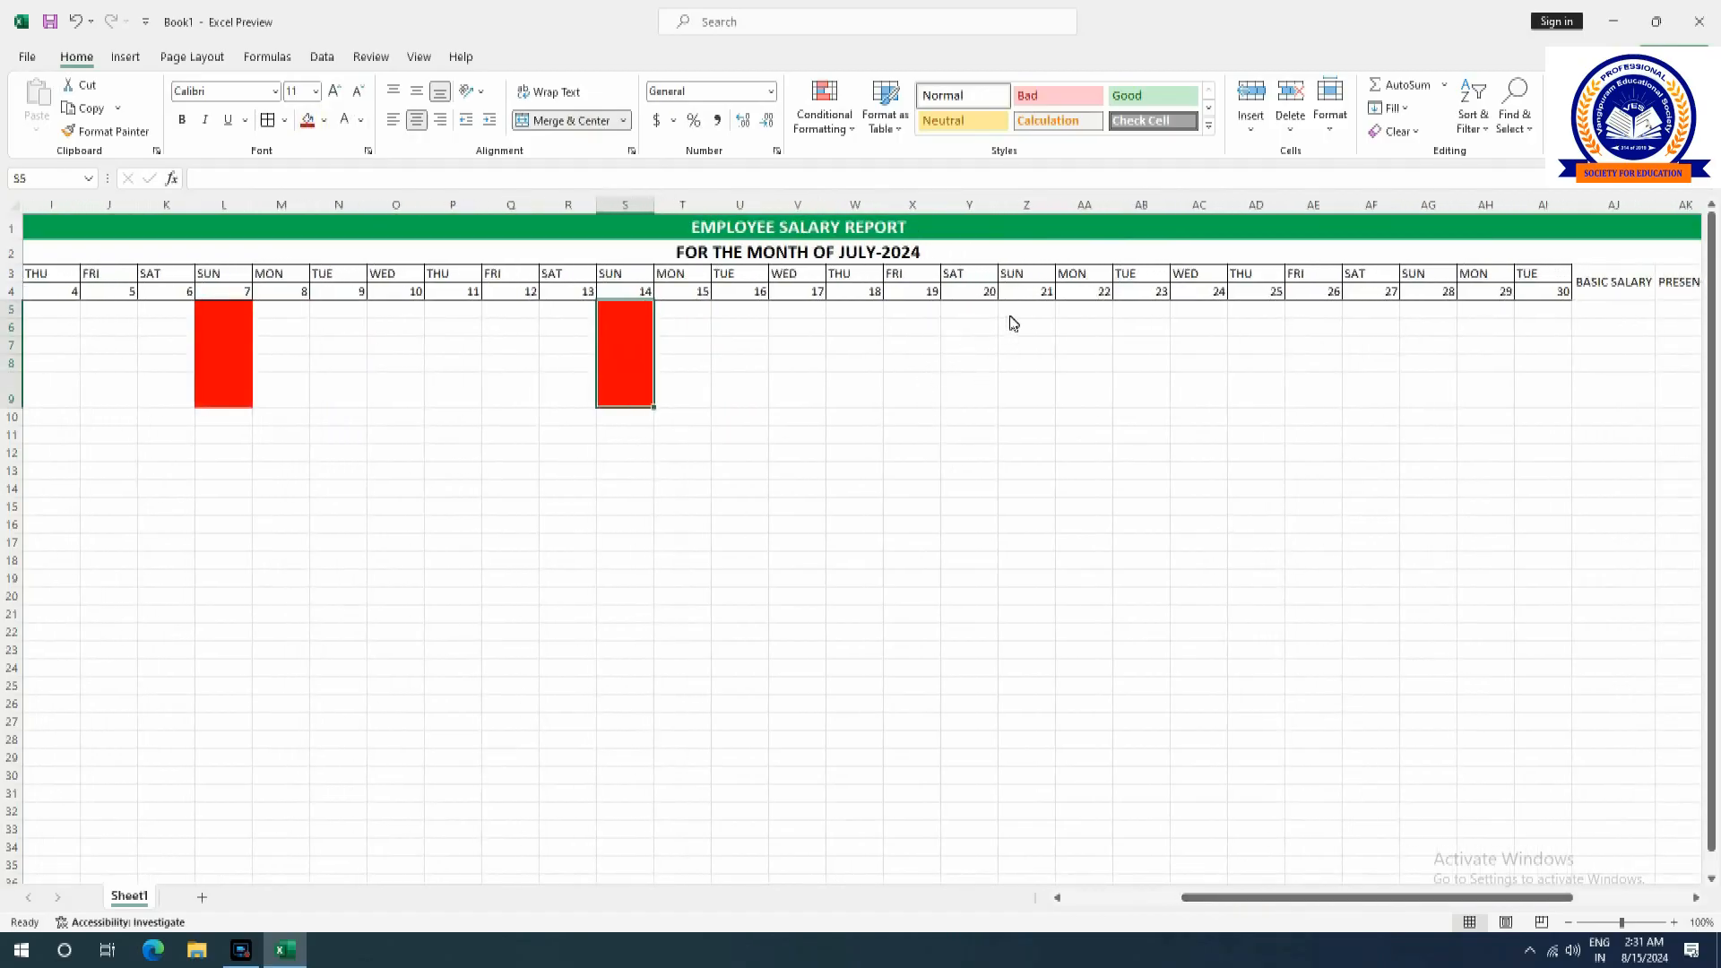
drag(1033, 314, 1029, 392)
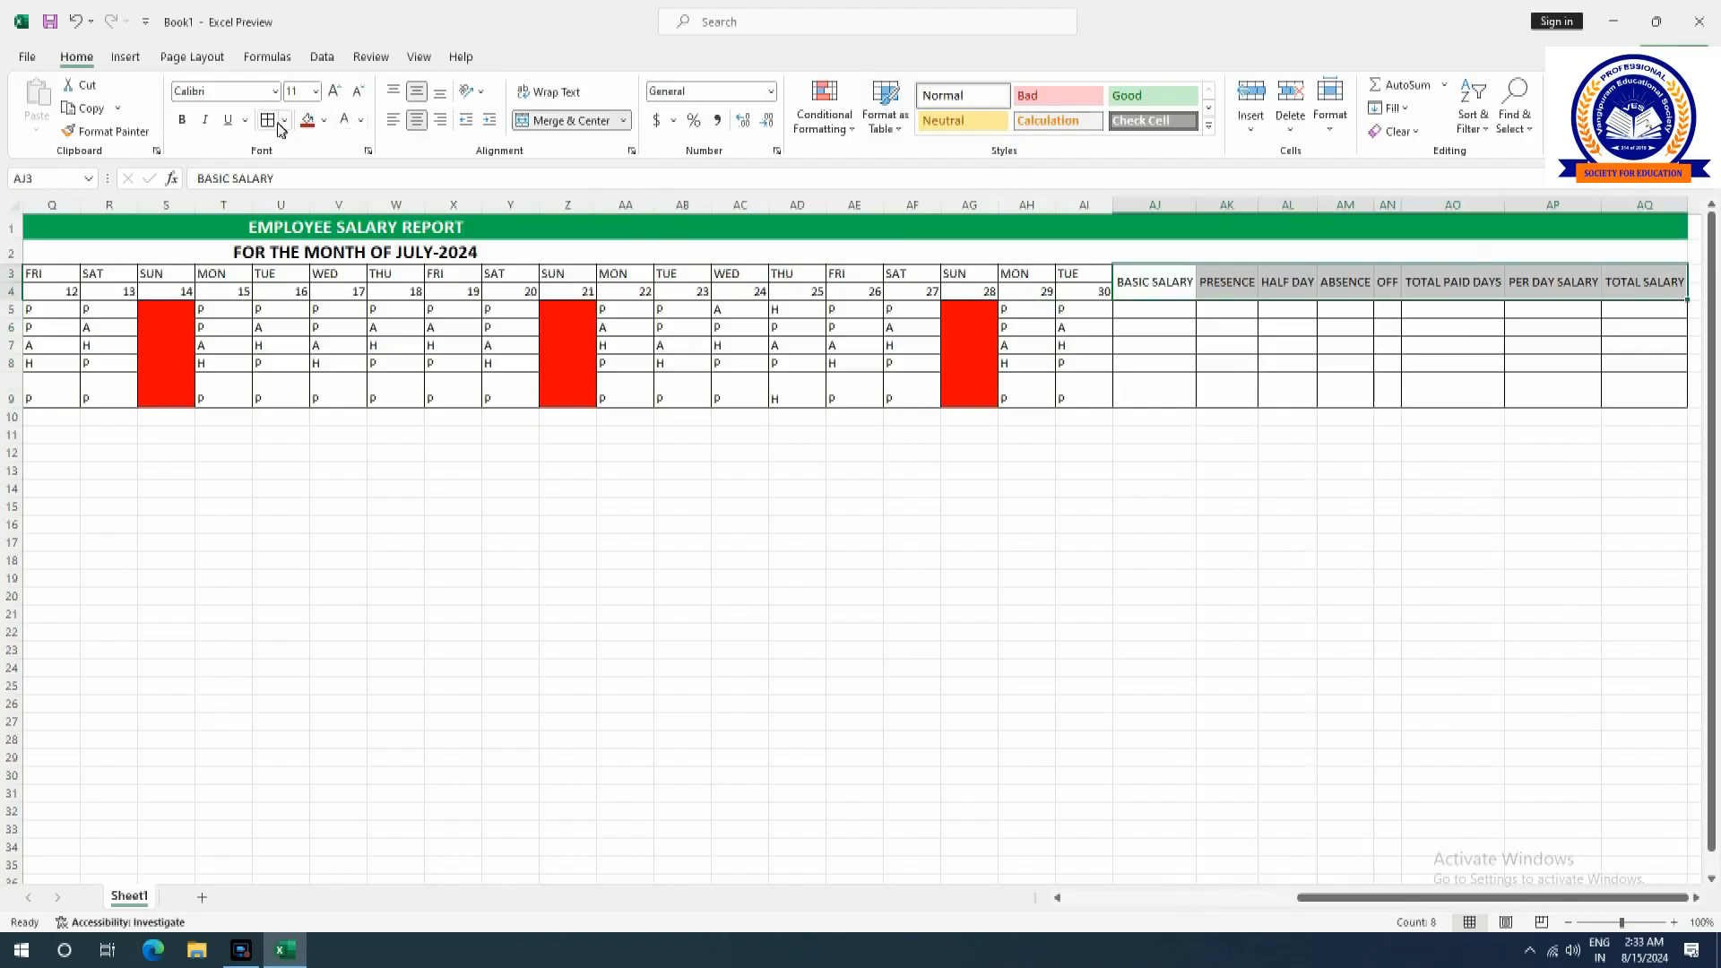
Enter the basic salaries 50000, 30000, 25000, 18000 and 10000 in AJ5:AJ9.
click(1255, 376)
click(1177, 314)
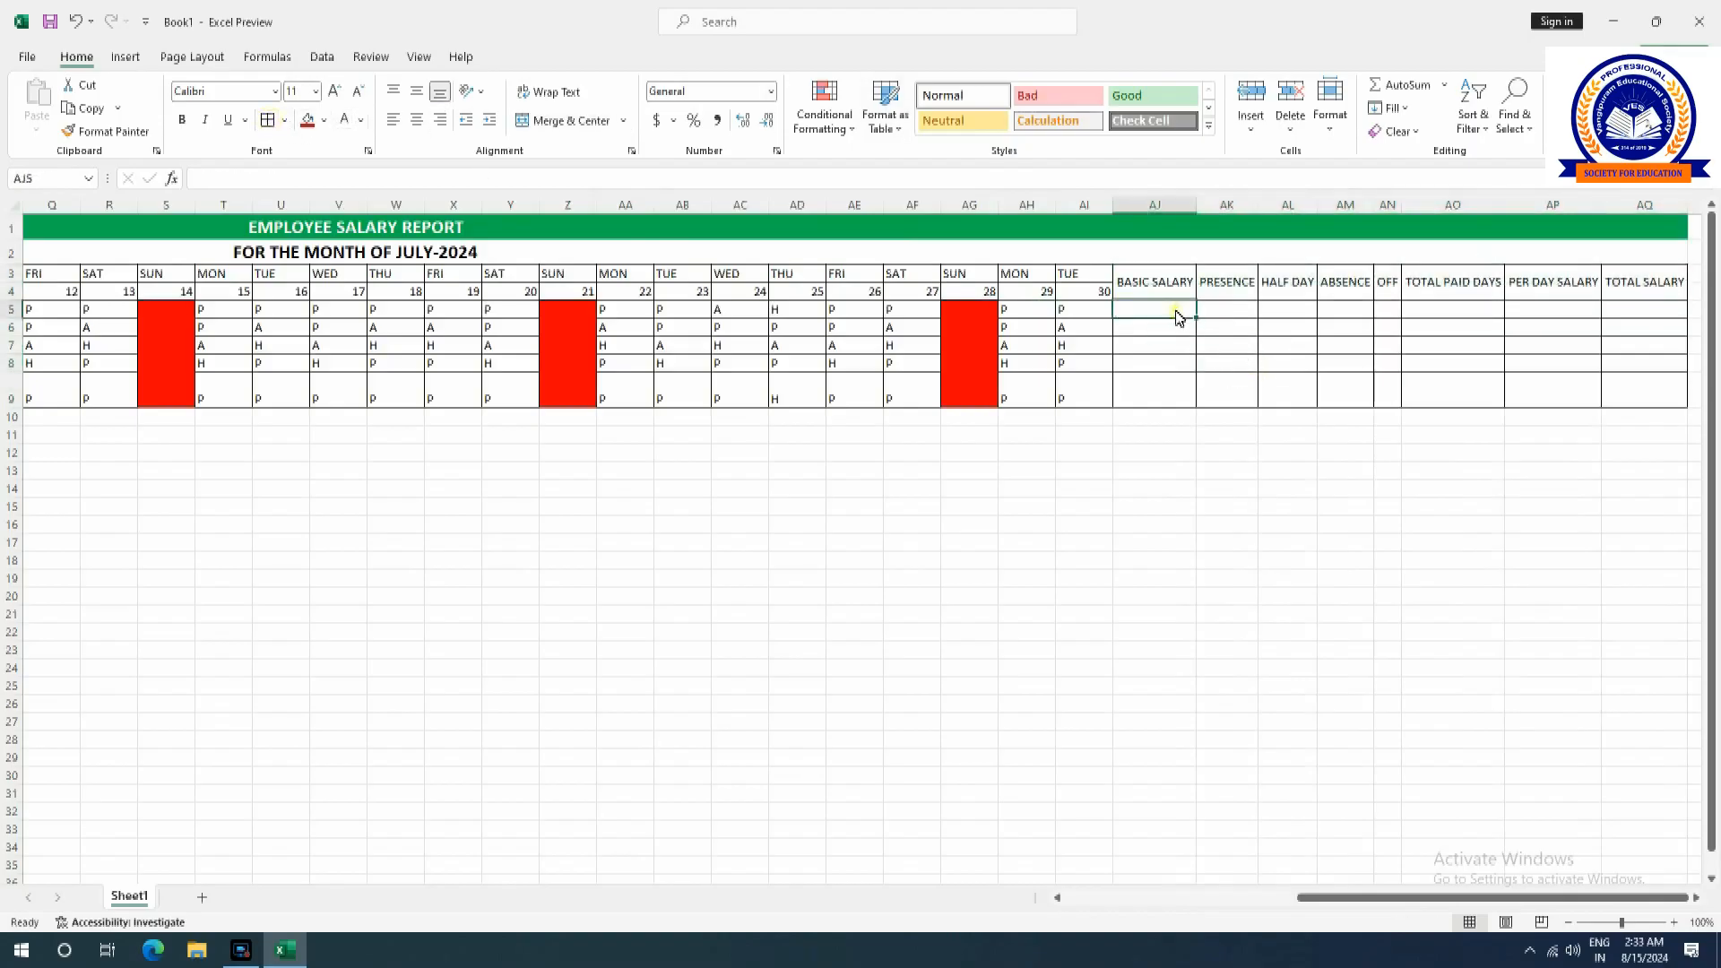
text(5)
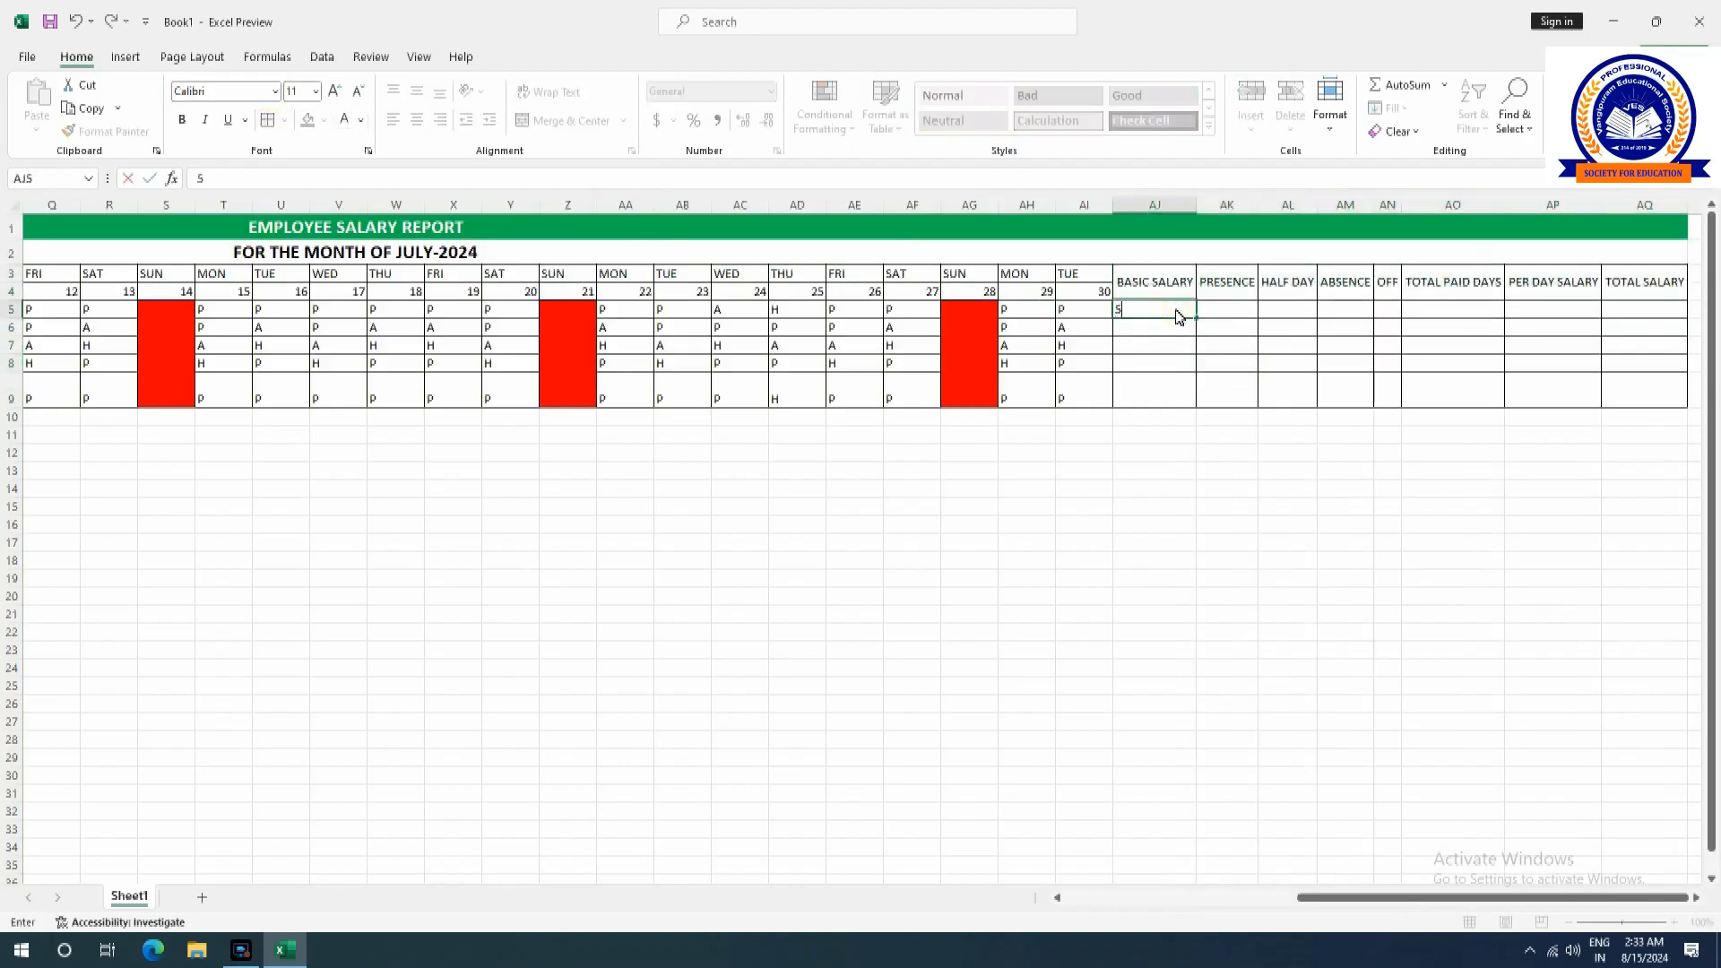
text(0000)
click(1154, 333)
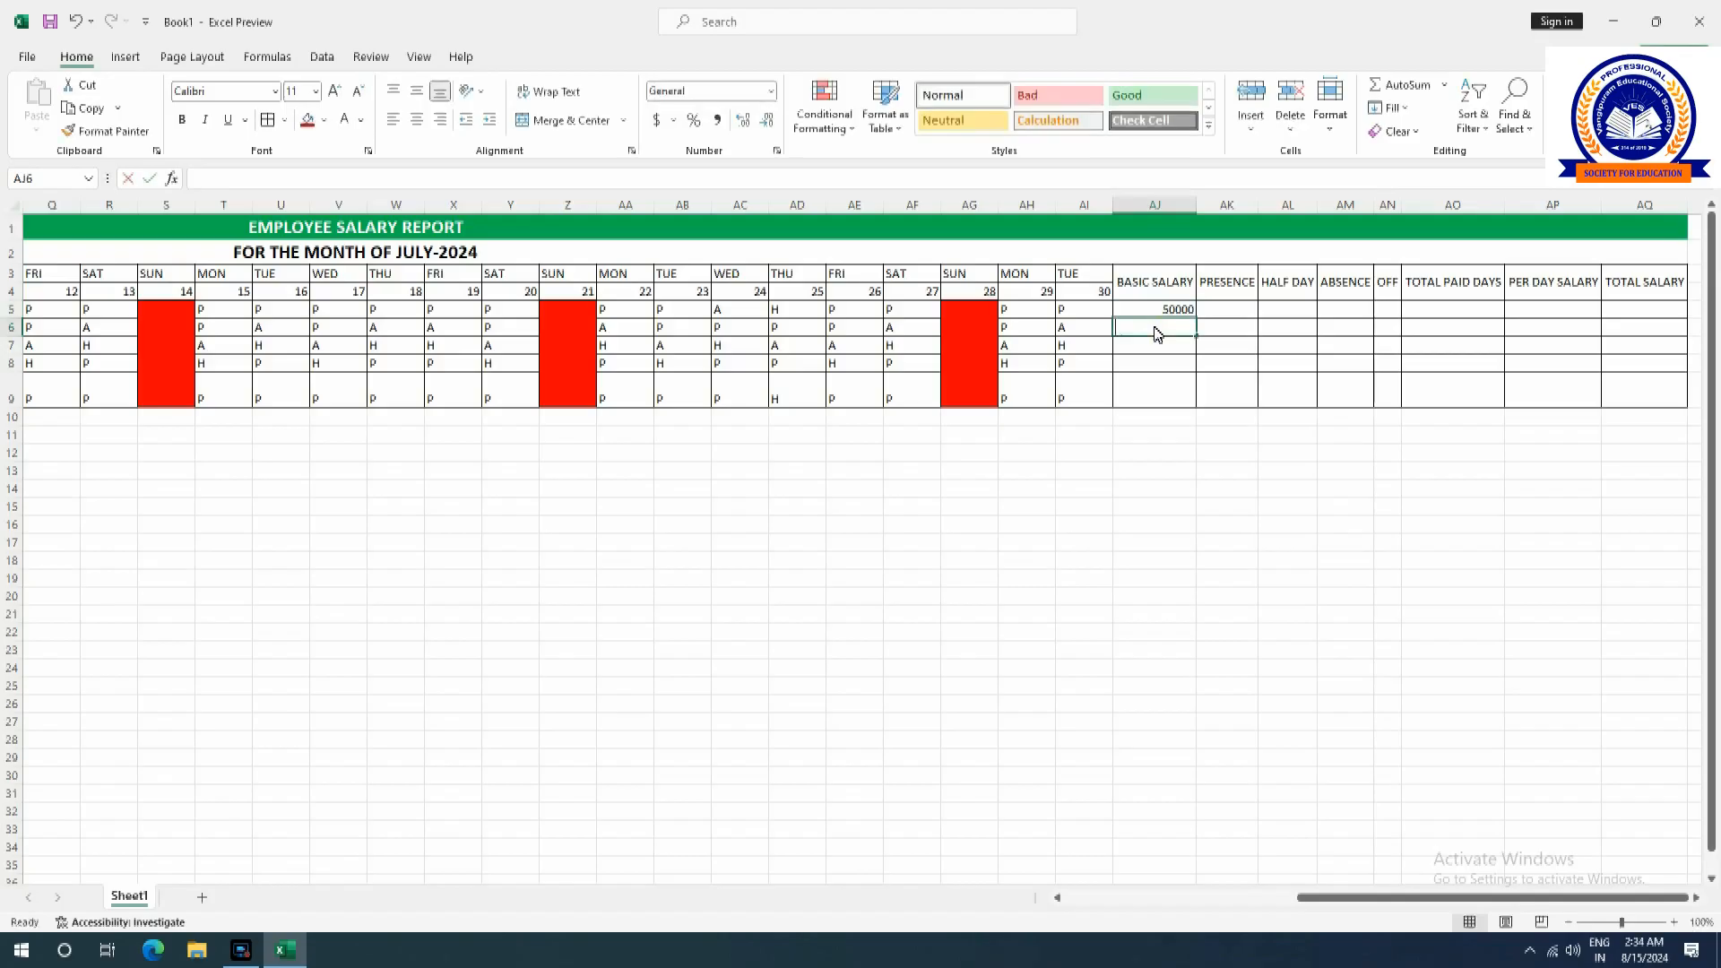
text(30000)
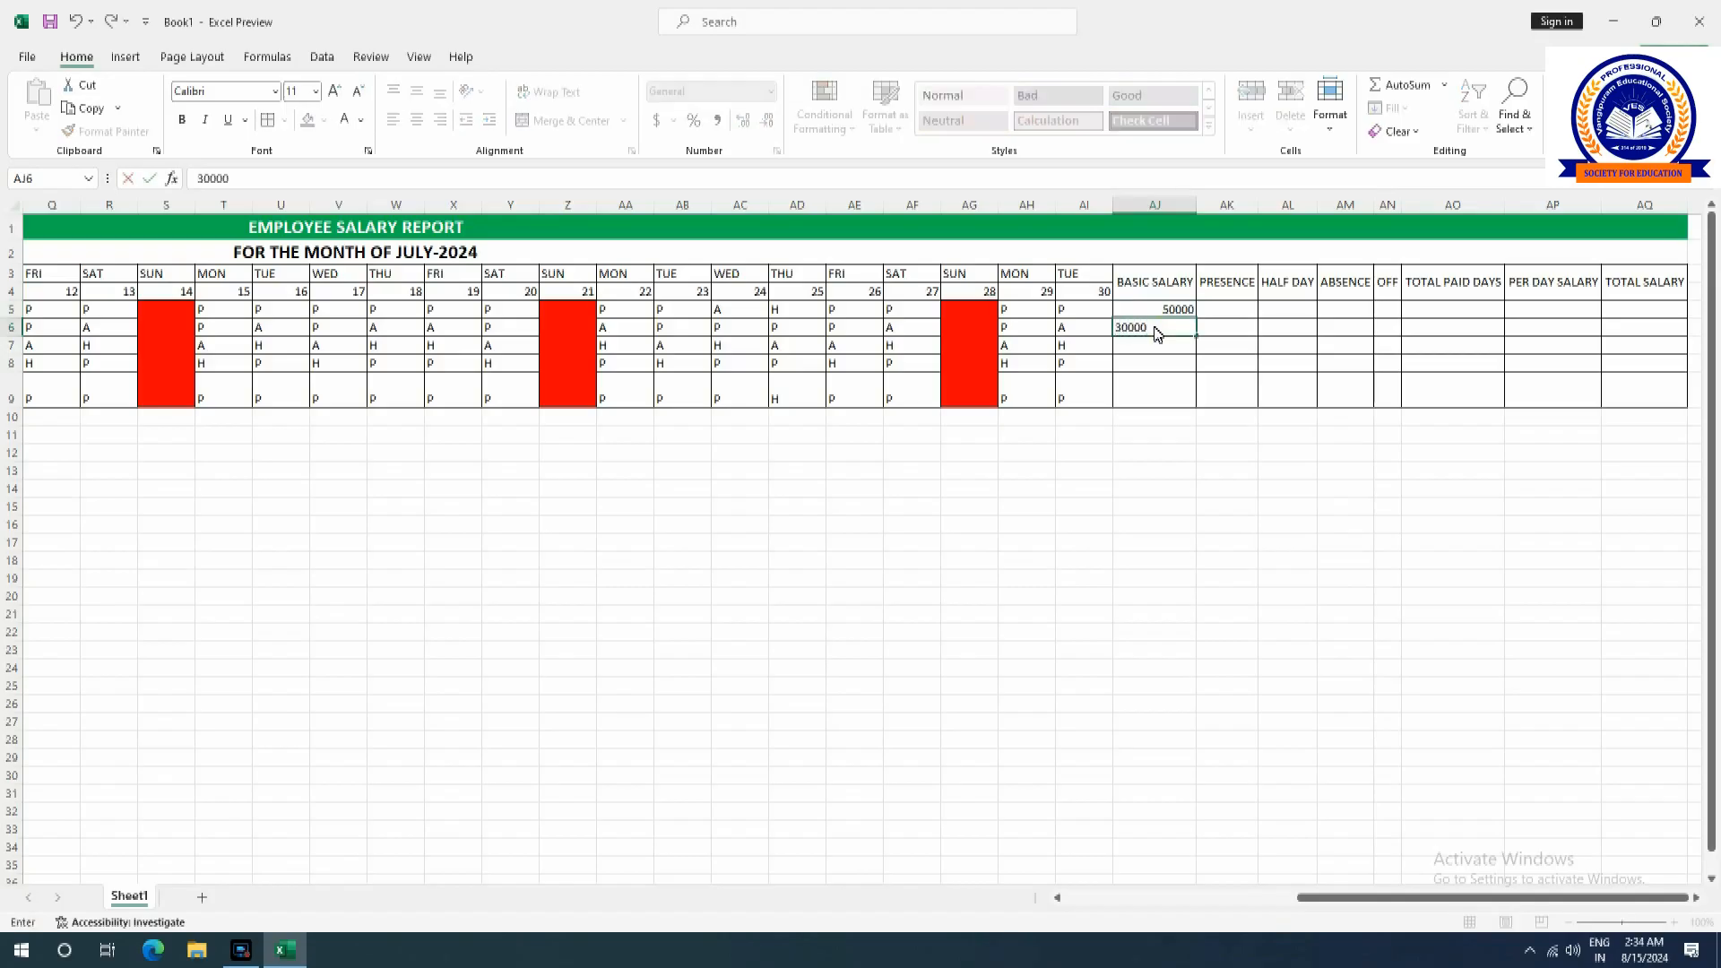
click(1155, 349)
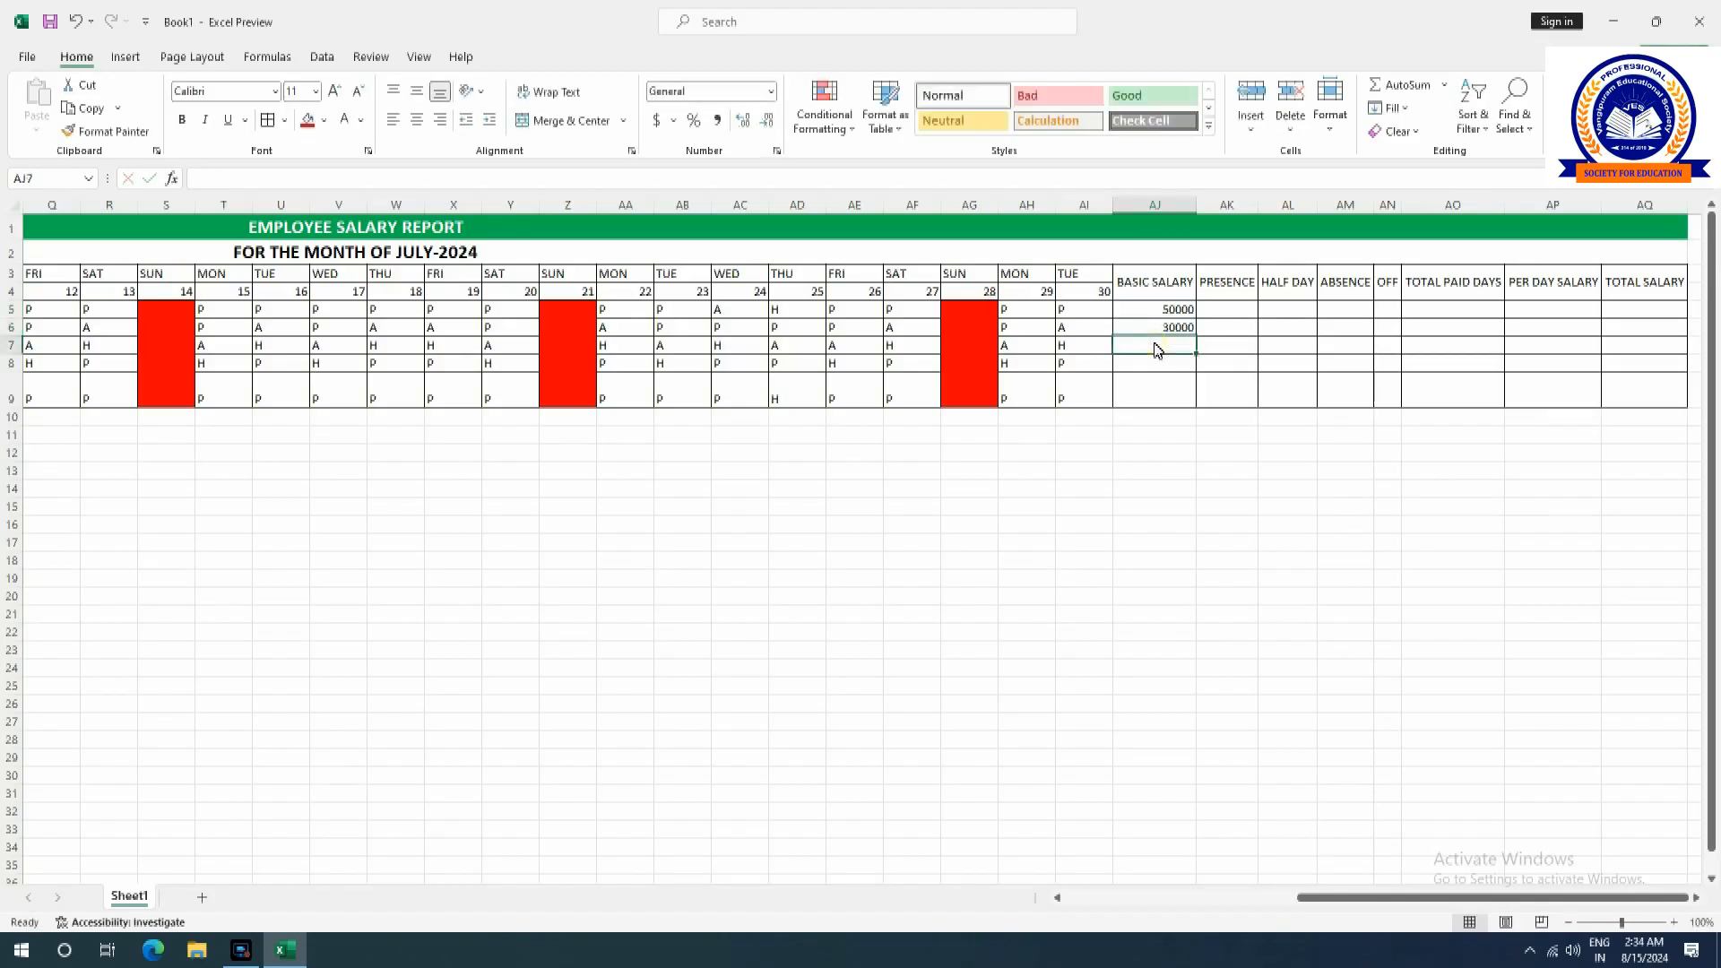
text(25000)
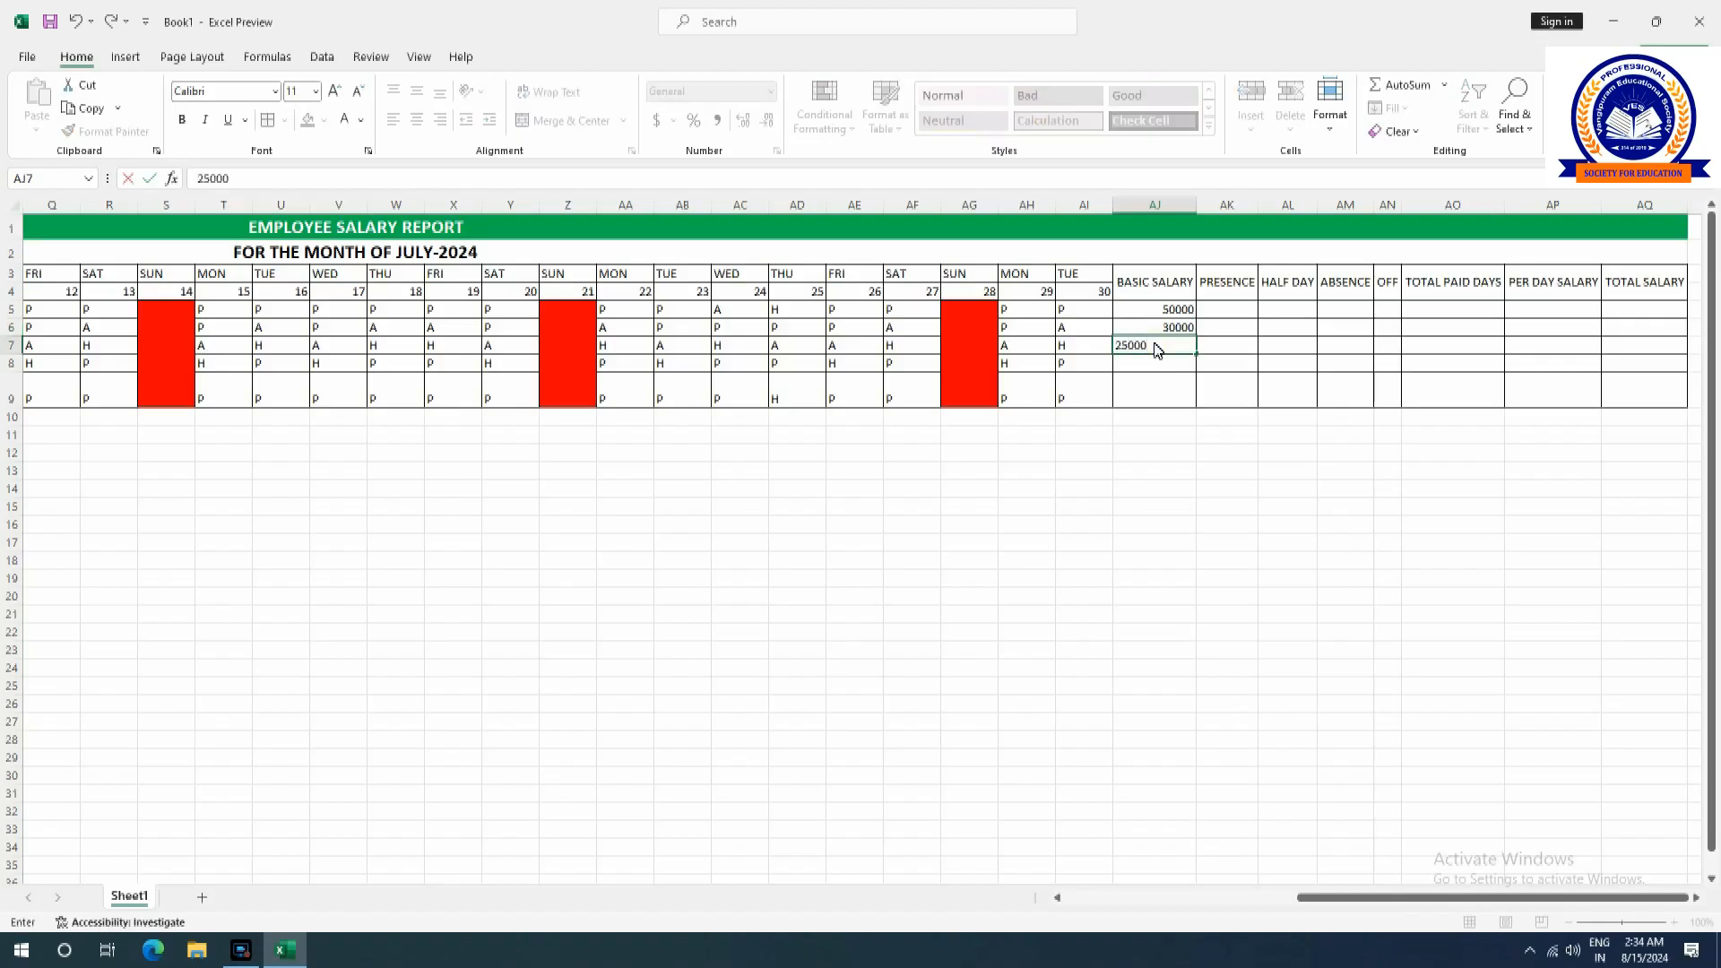
click(1156, 368)
text(18000)
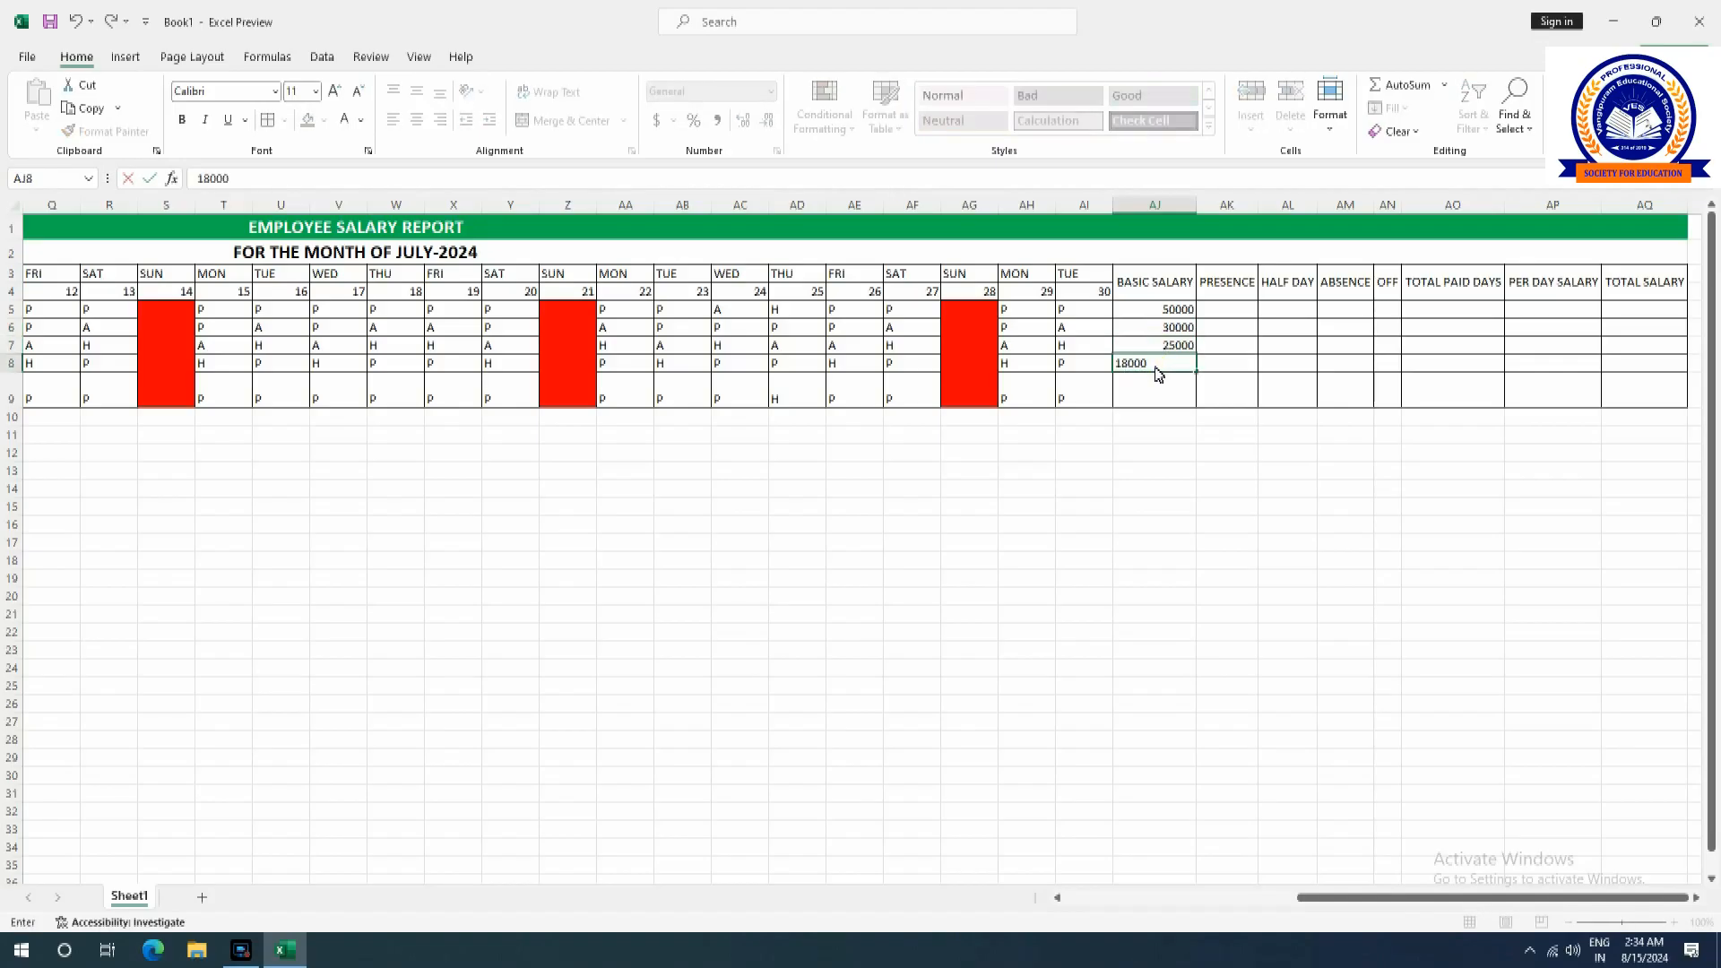
click(1160, 388)
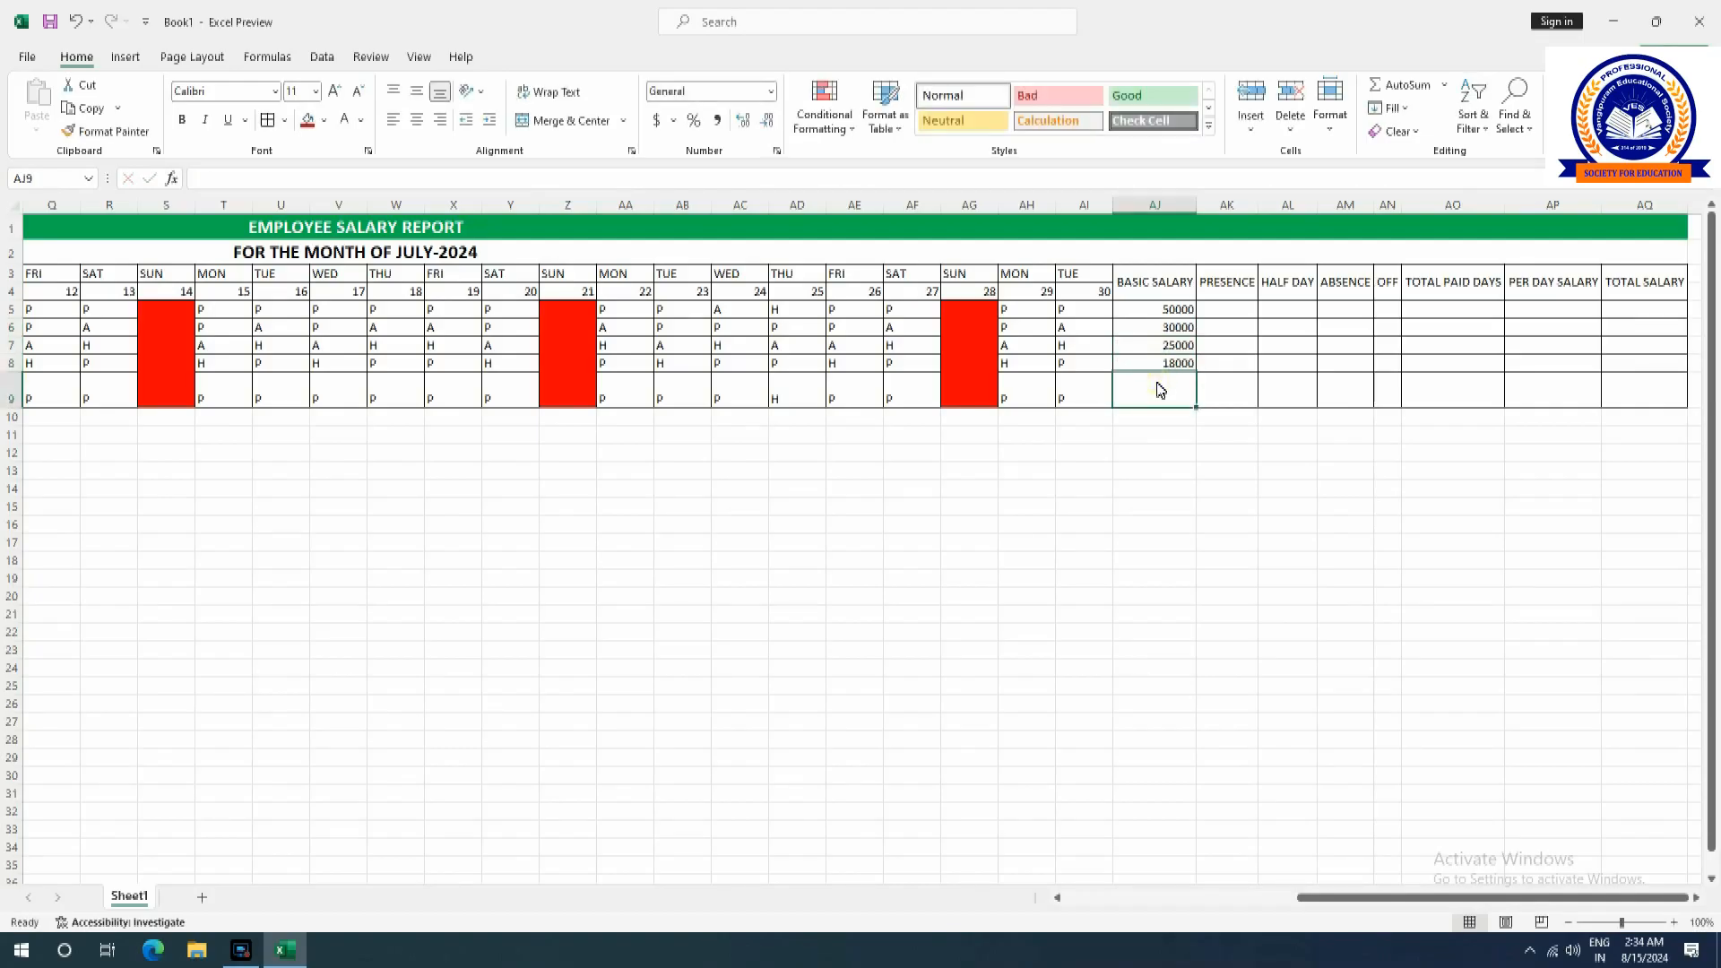
text(1000)
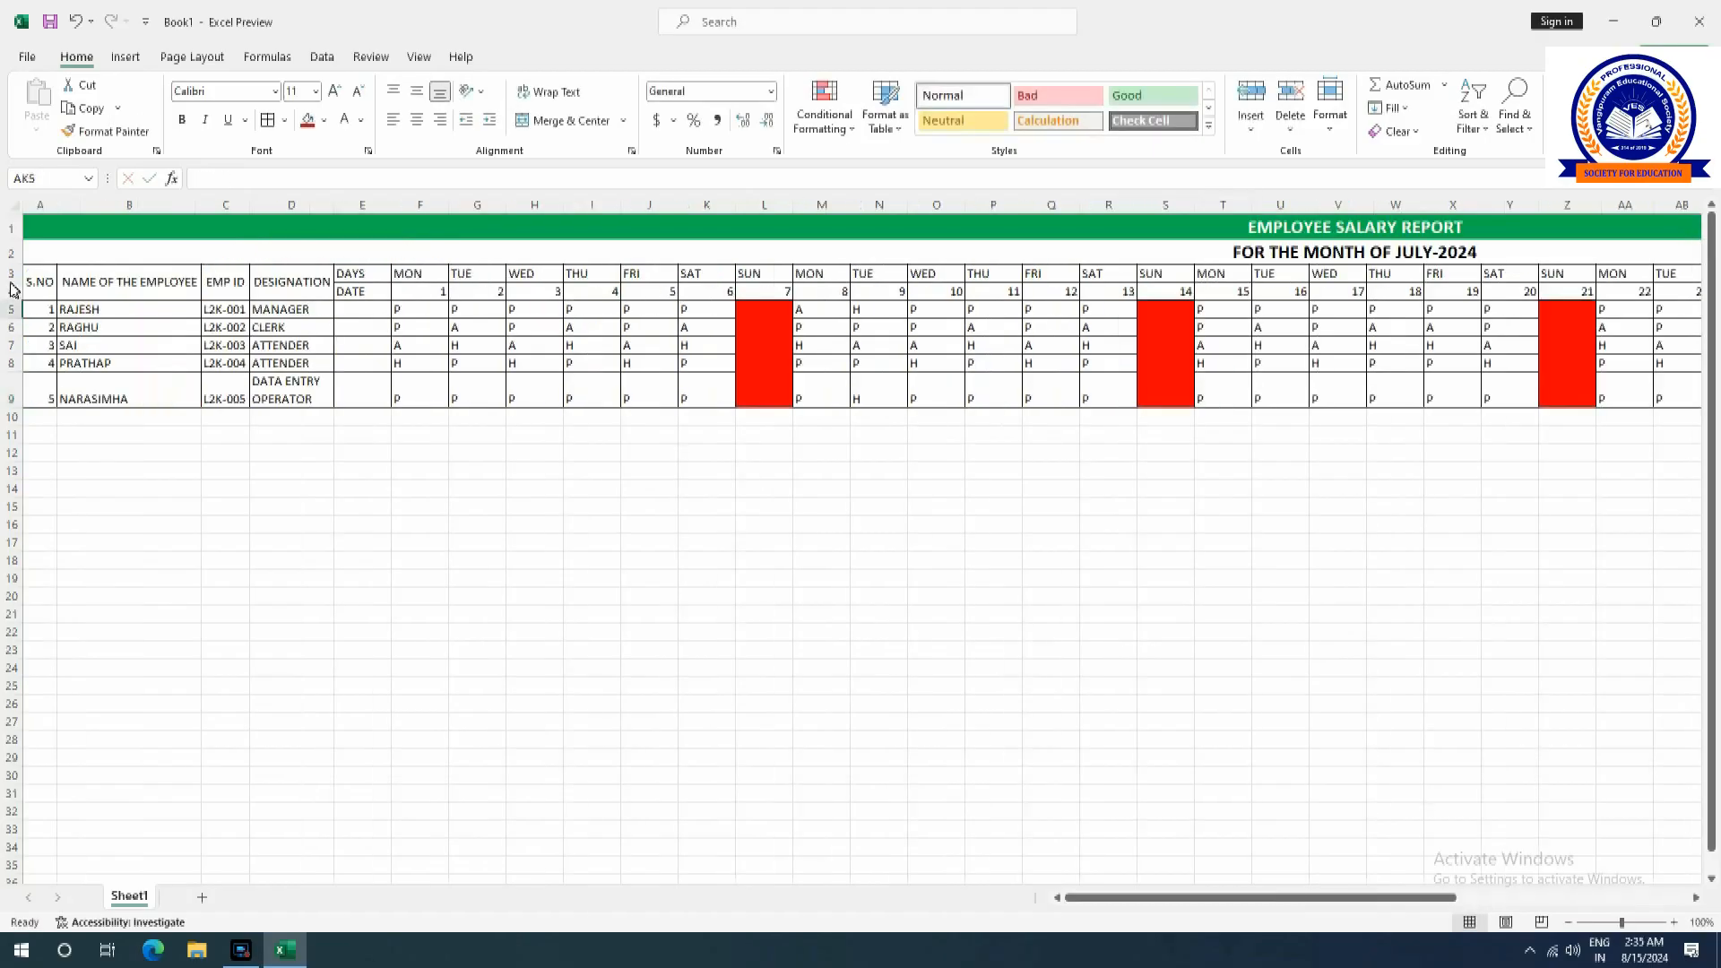
Set one uniform, taller row height for rows 1 to 9 of the salary report.
drag(14, 235, 12, 398)
right_click(23, 237)
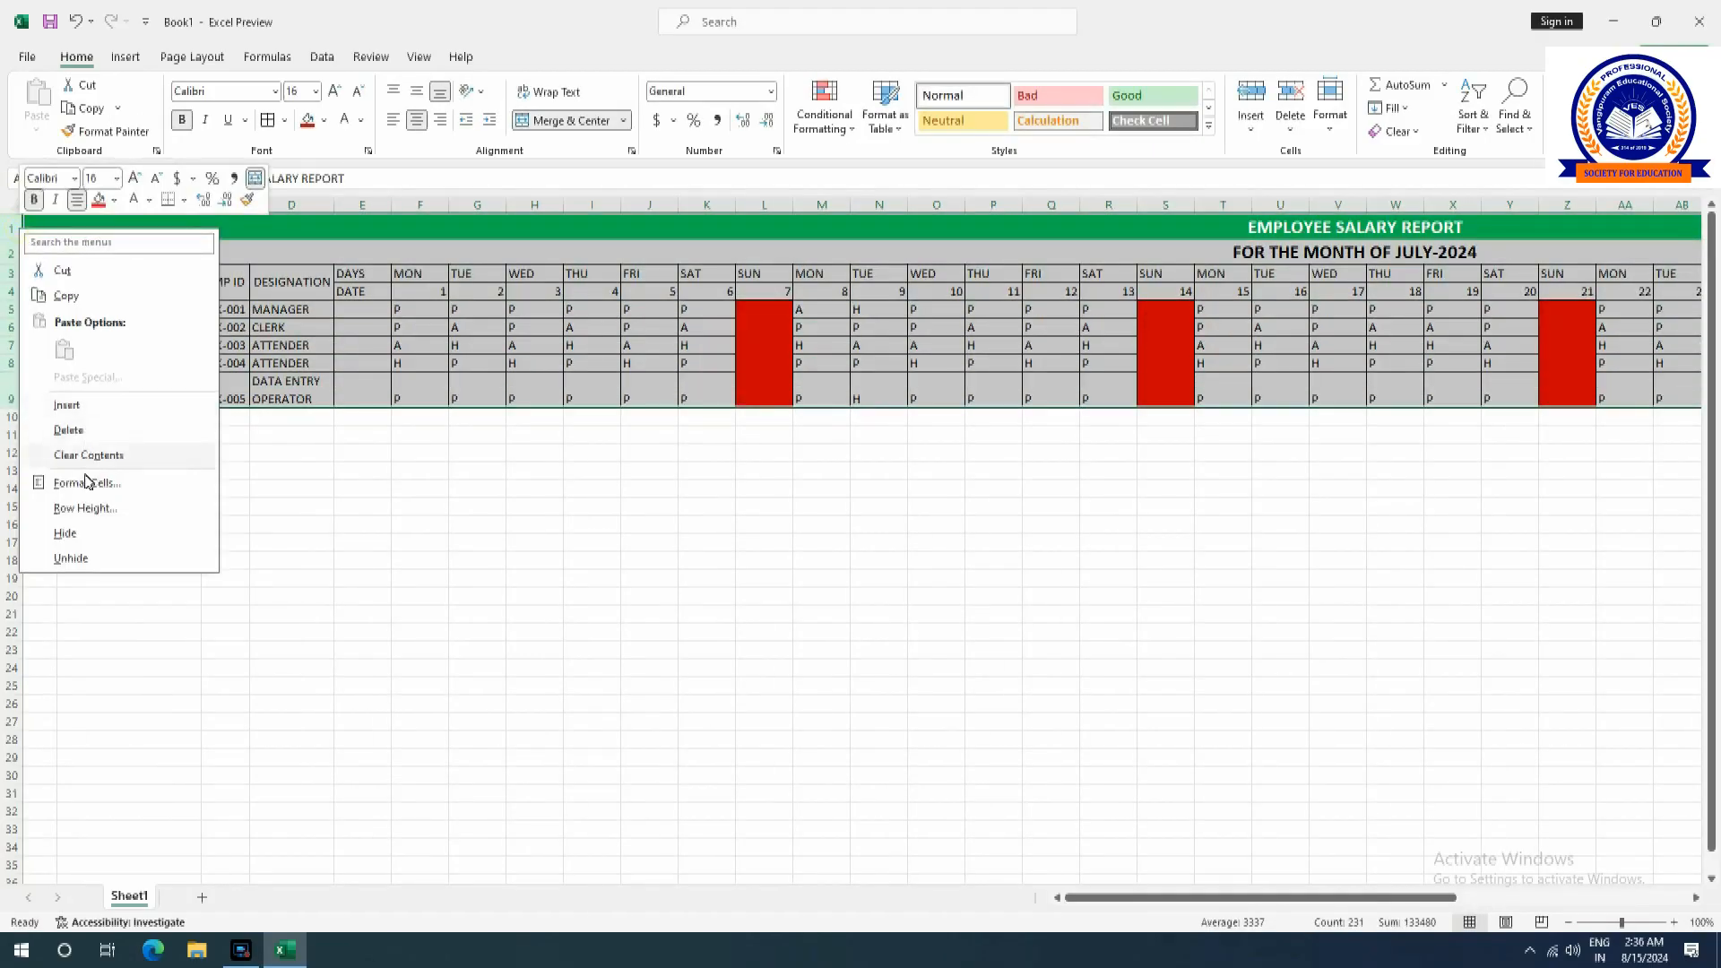
click(87, 508)
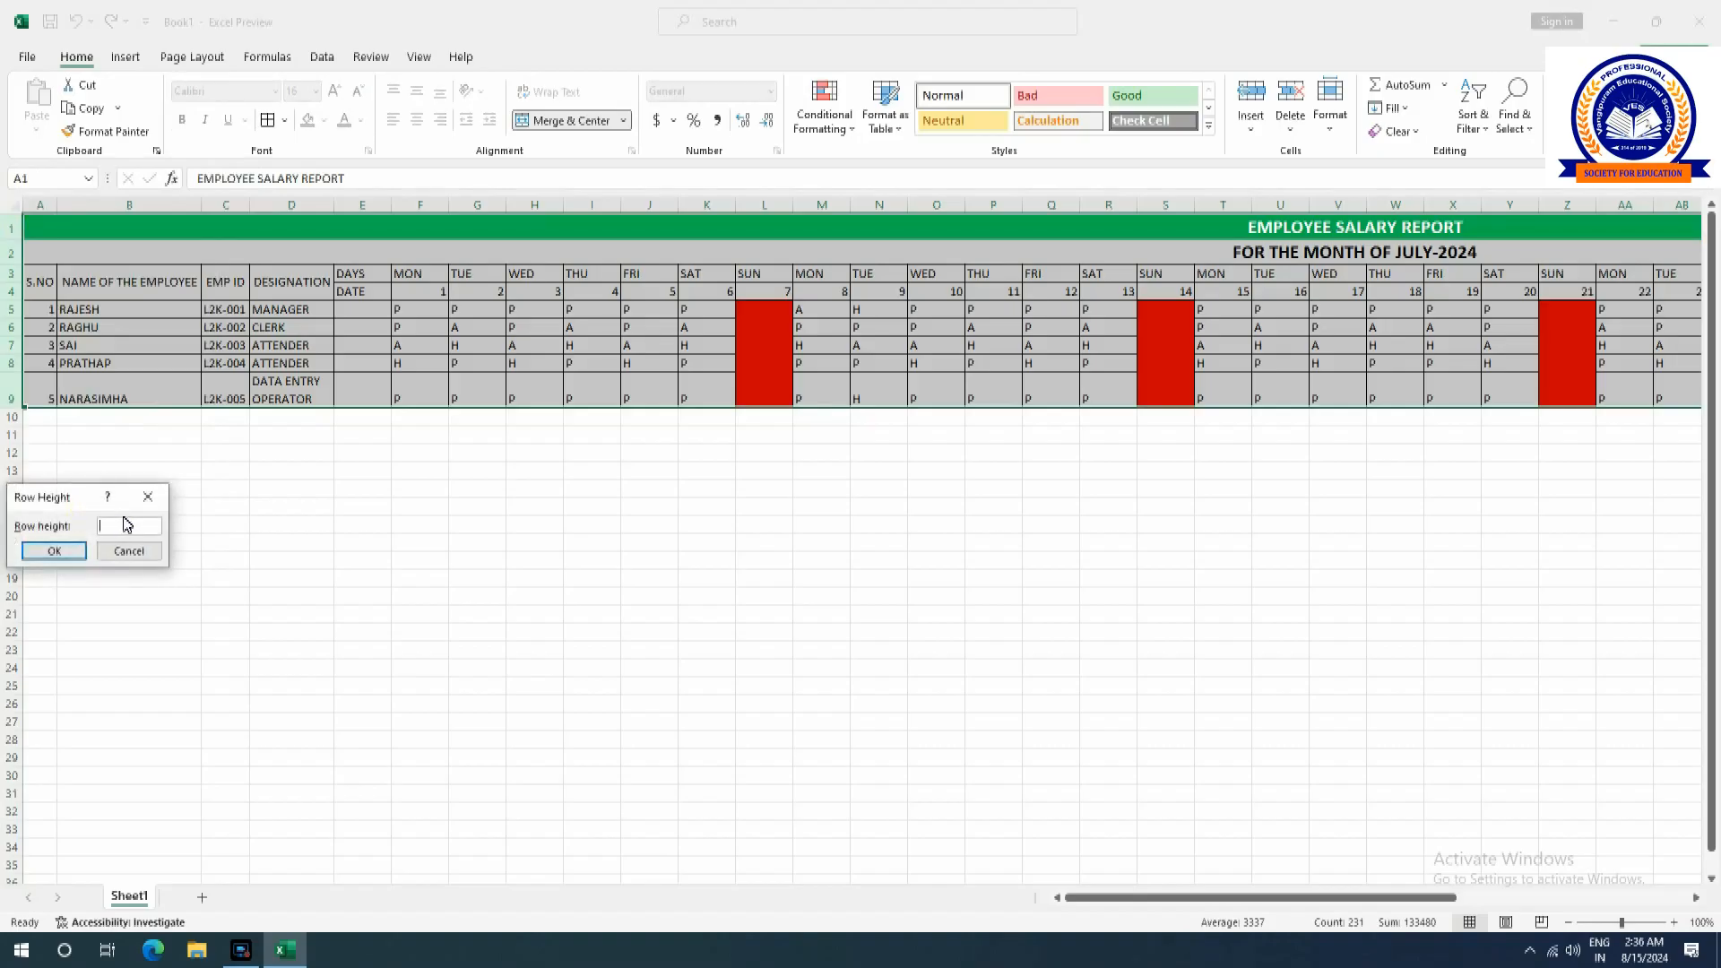
click(54, 550)
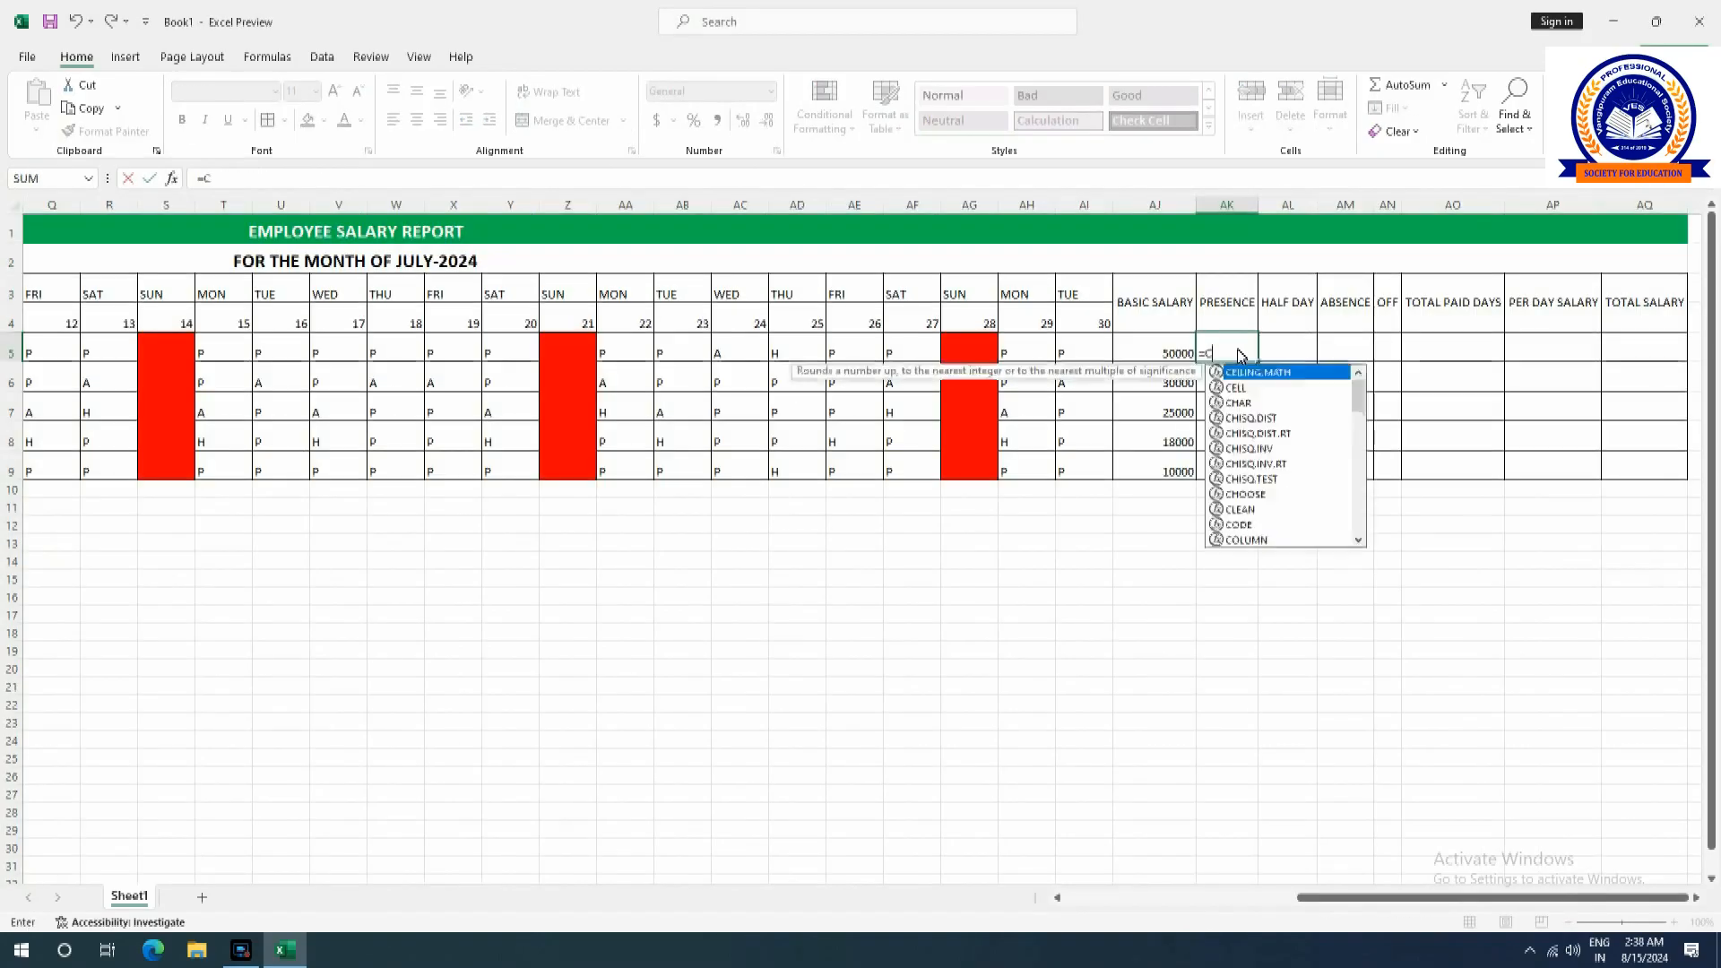
Enter =COUNTIF(F5:AI5,"P") in AK5 under PRESENCE and fill the formula down to AK9.
text(OU)
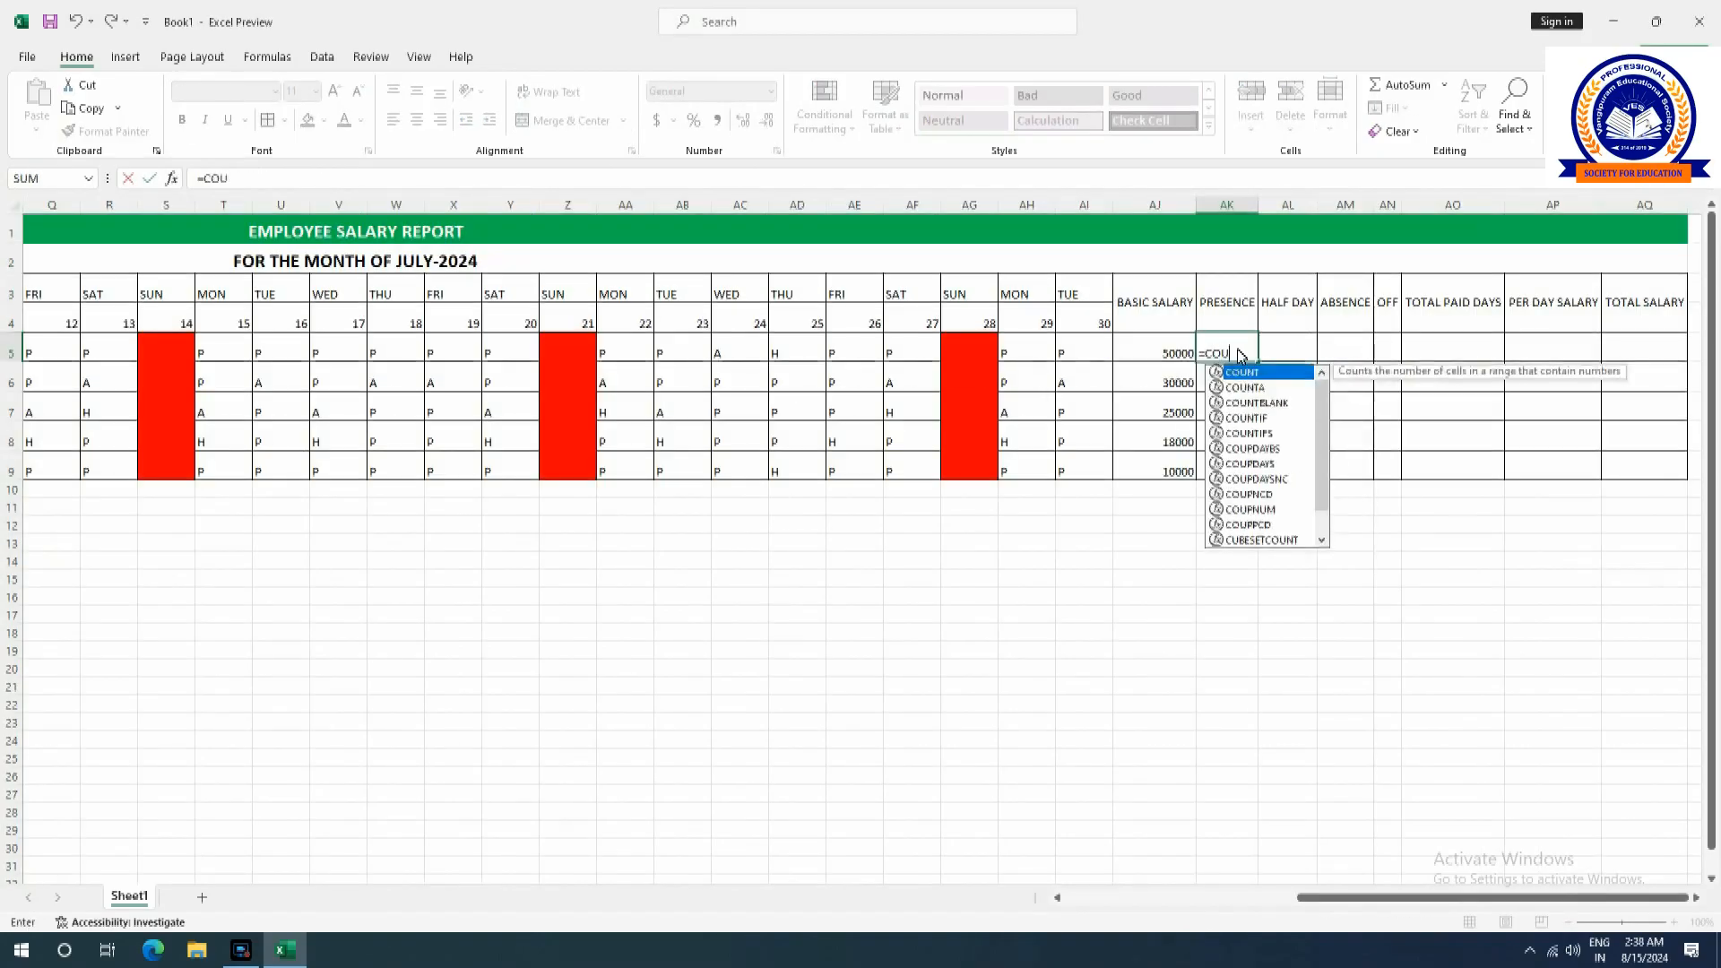
text(NTIF)
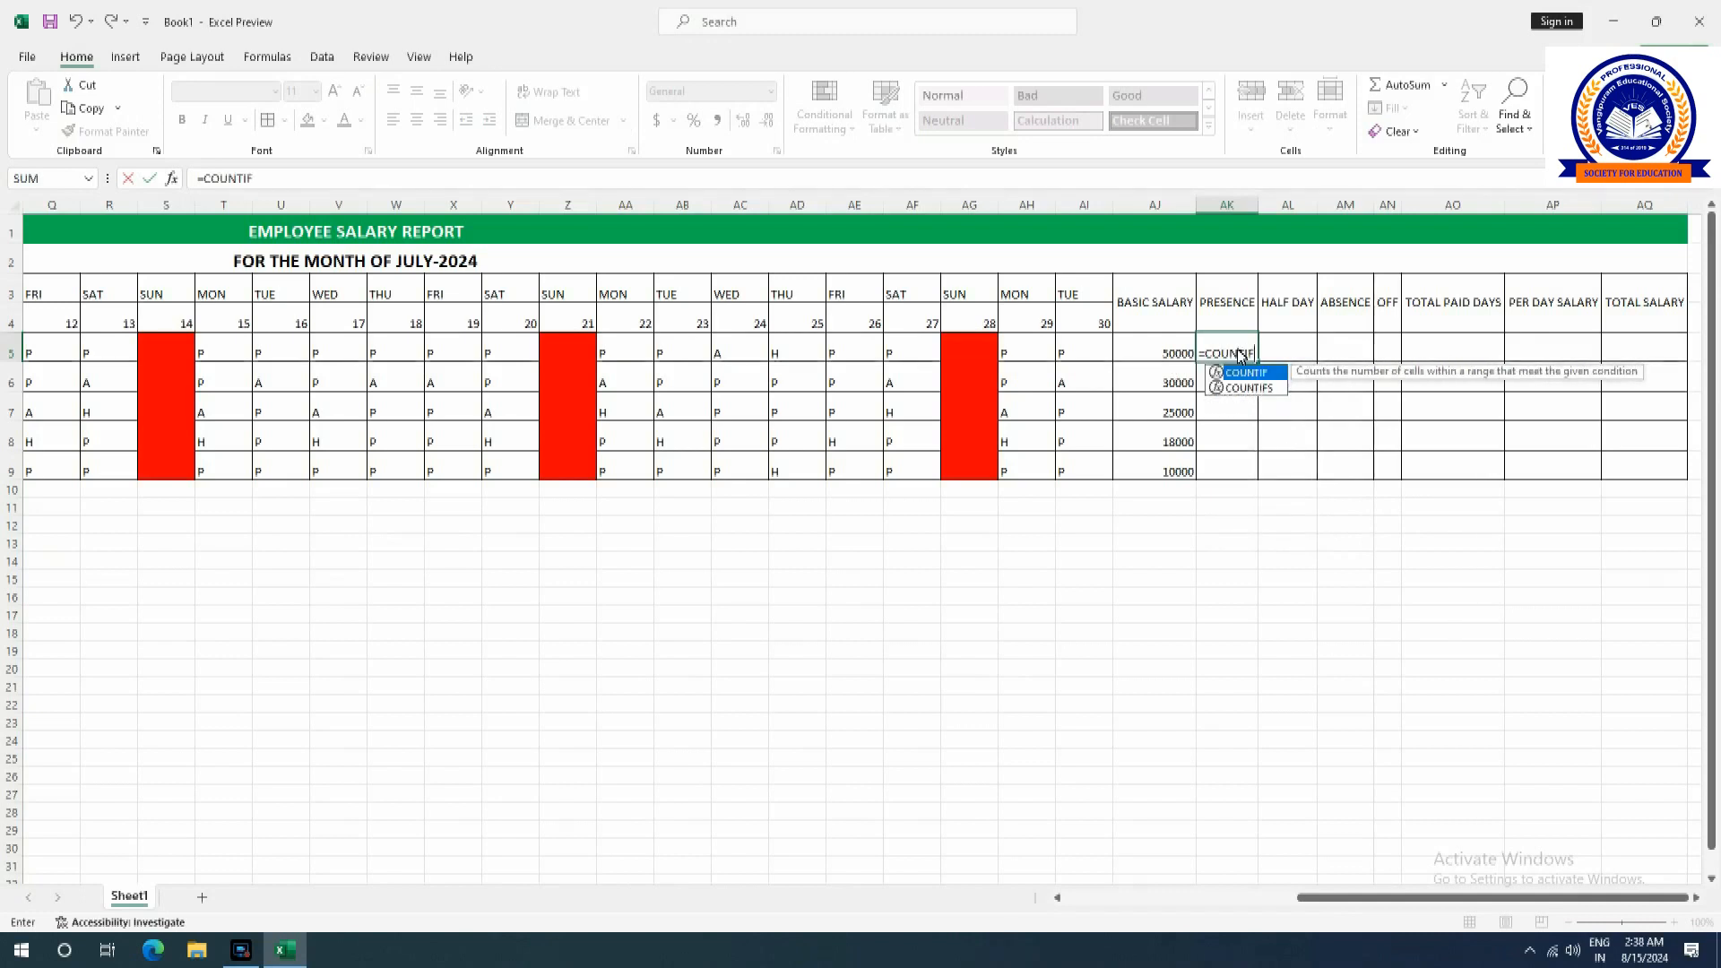
text(()
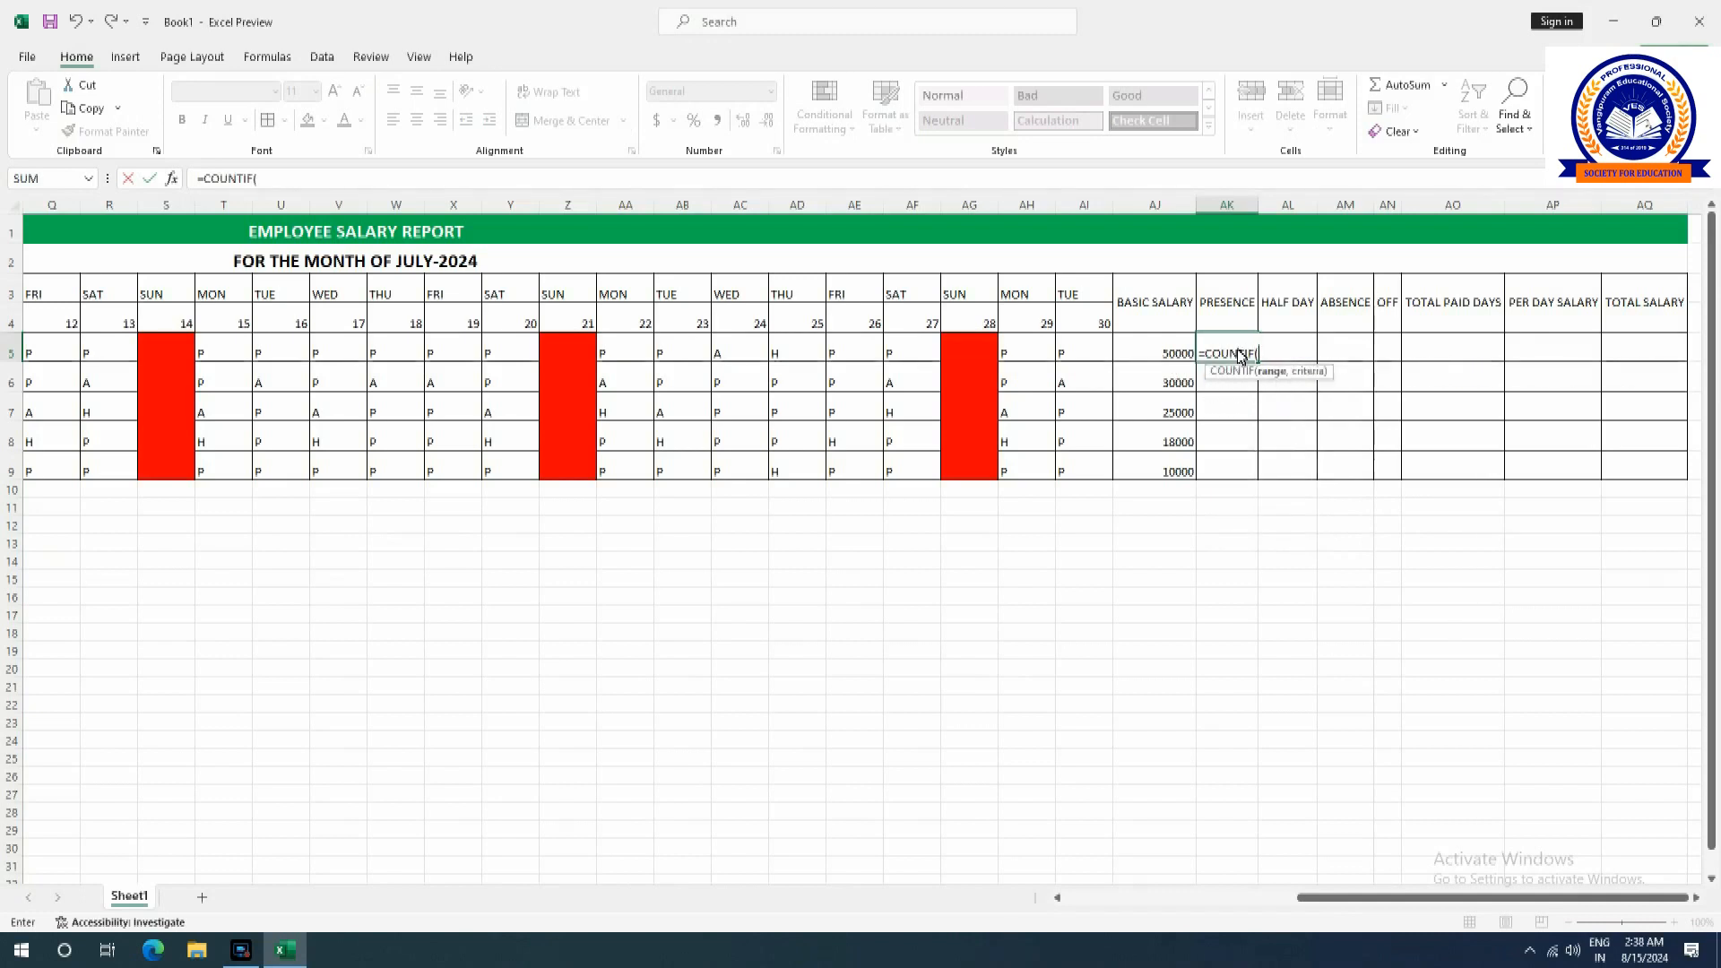
drag(1398, 897, 1148, 914)
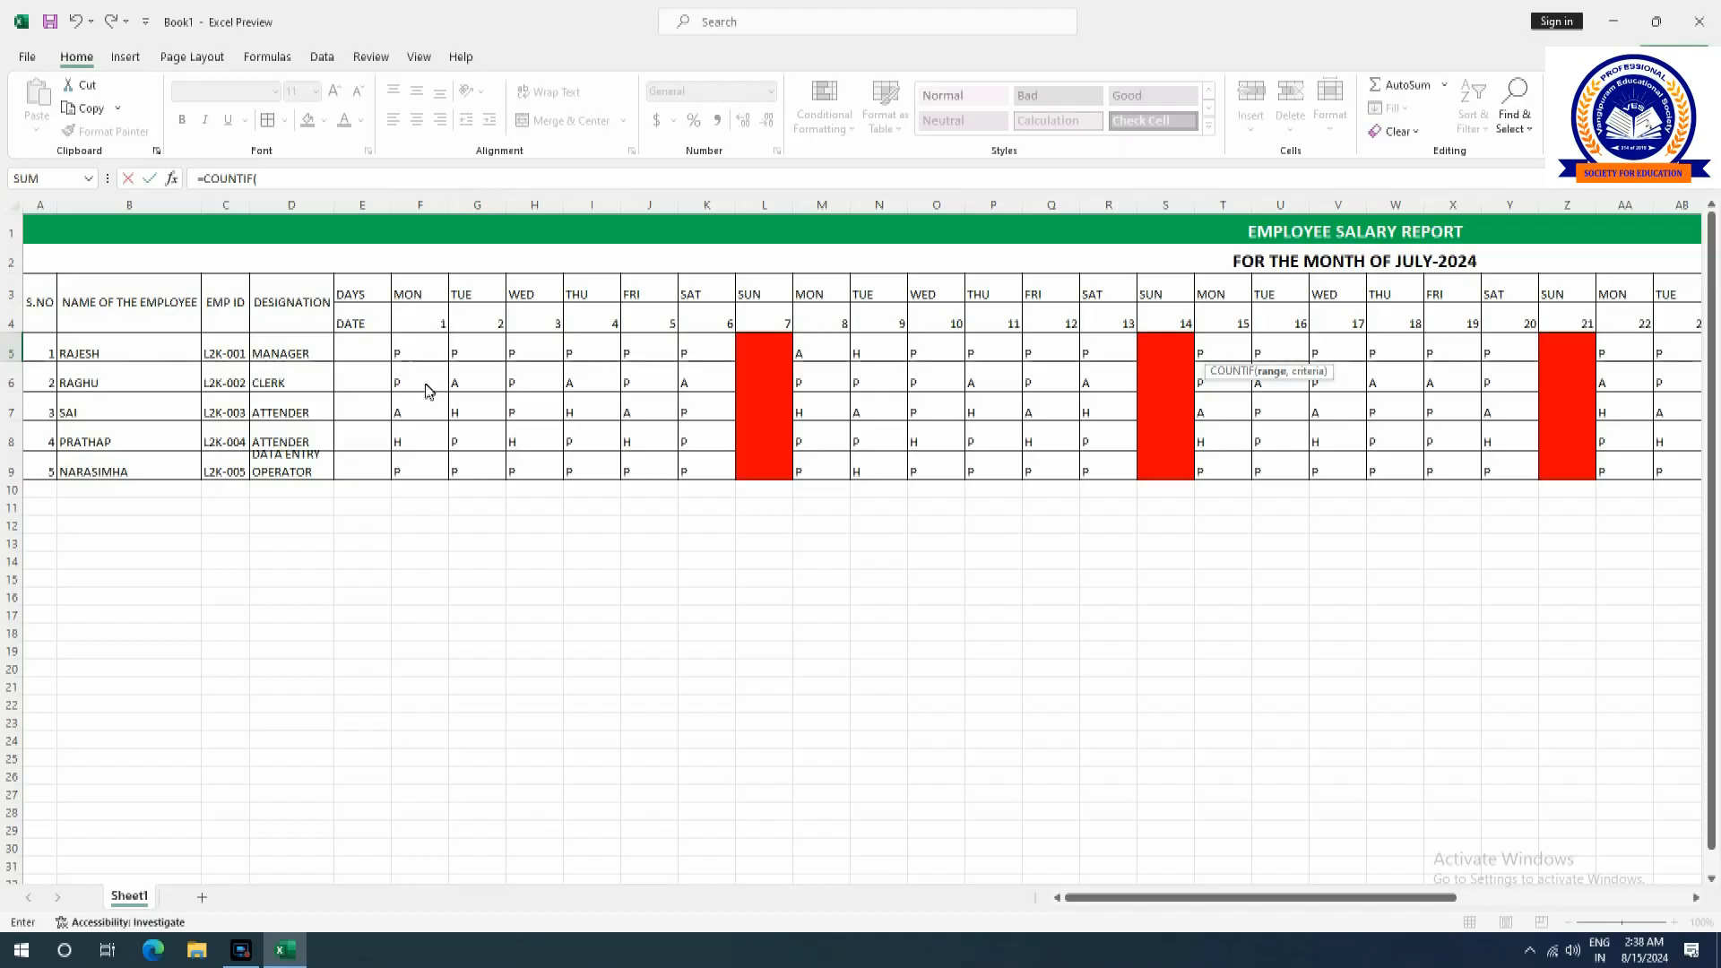
drag(1224, 897, 1519, 897)
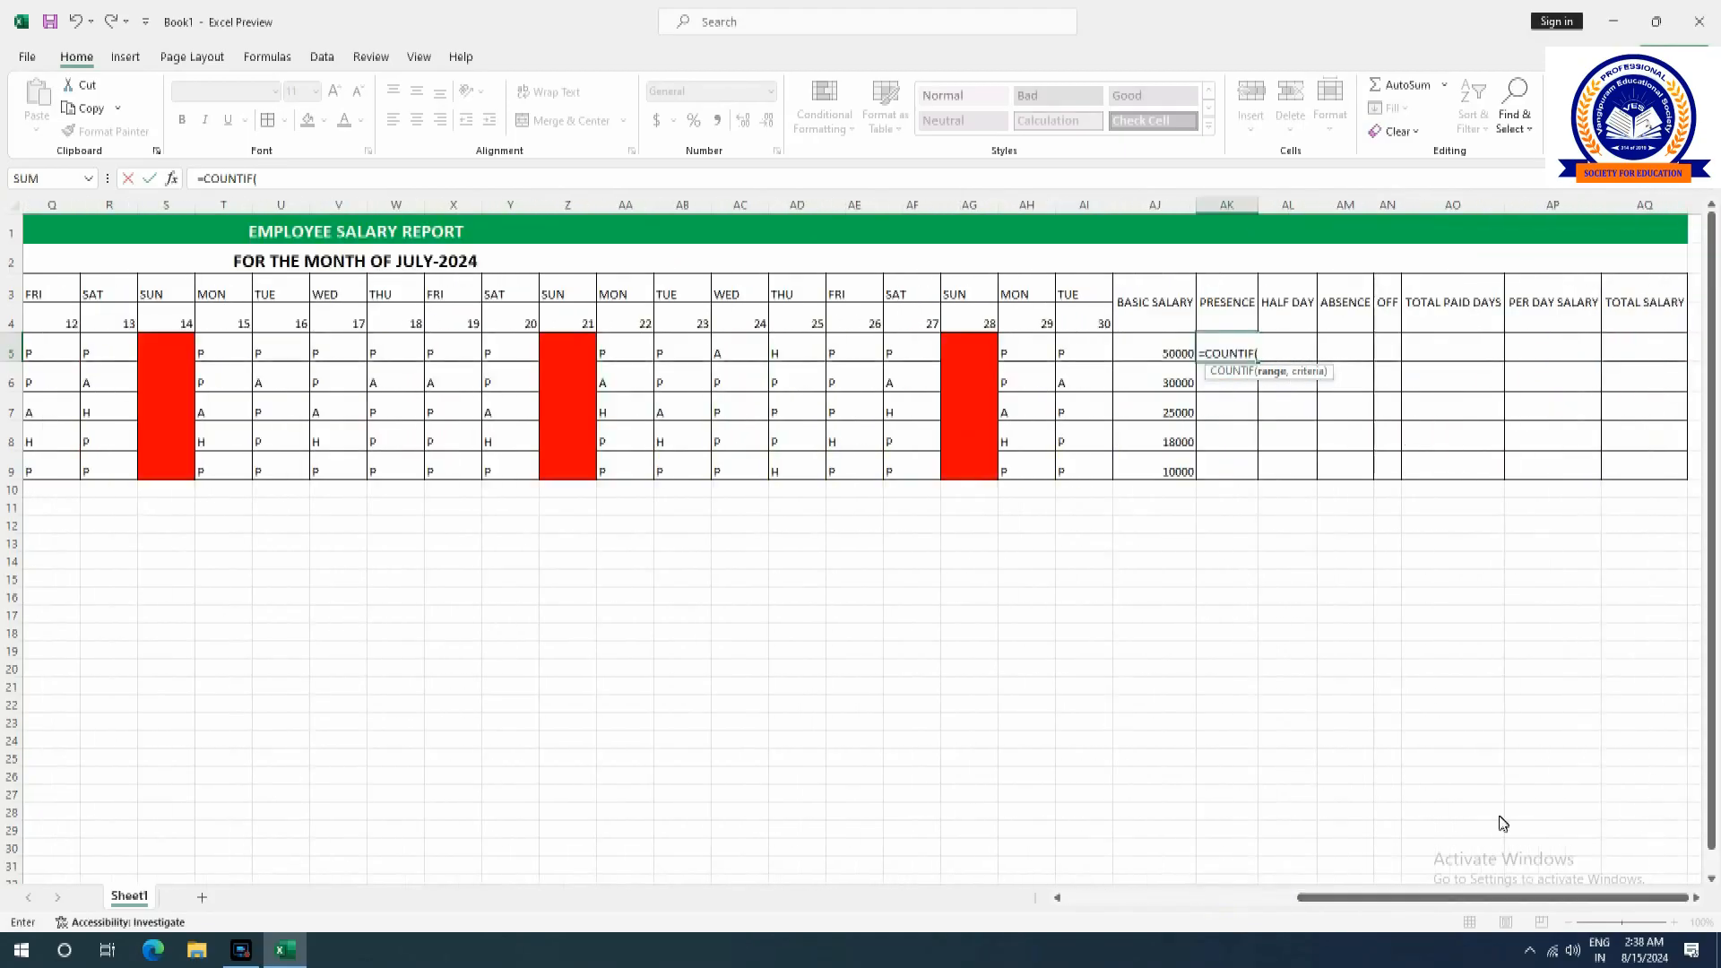
text(F5)
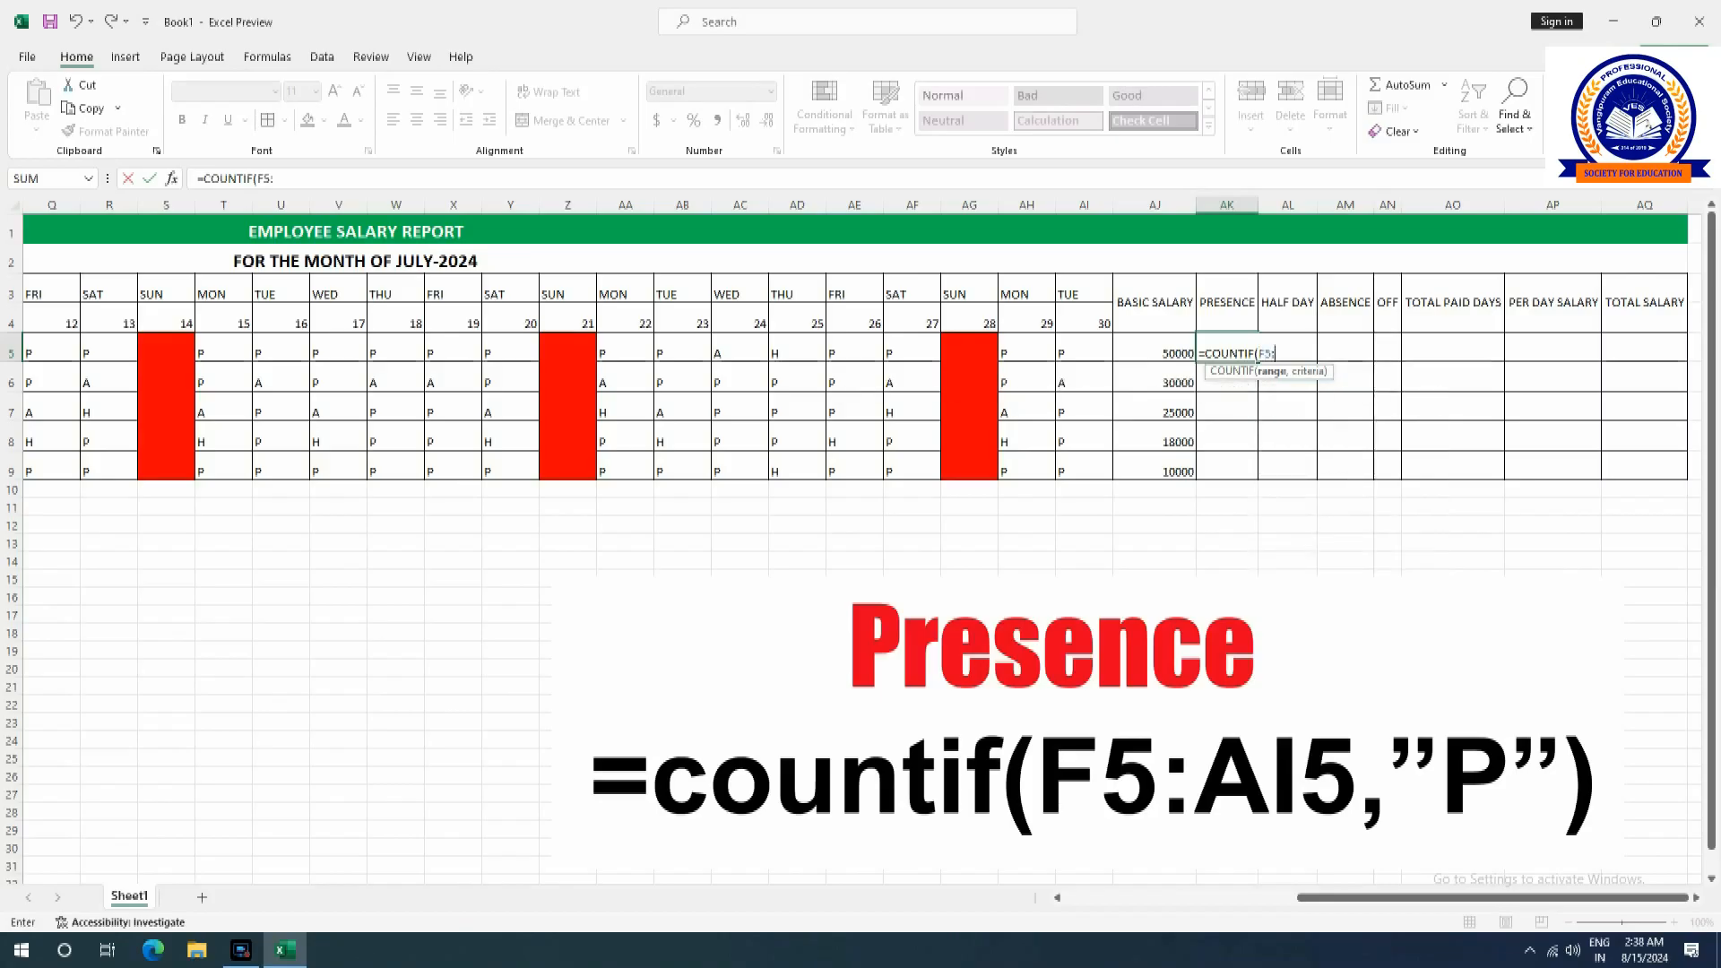
text(:)
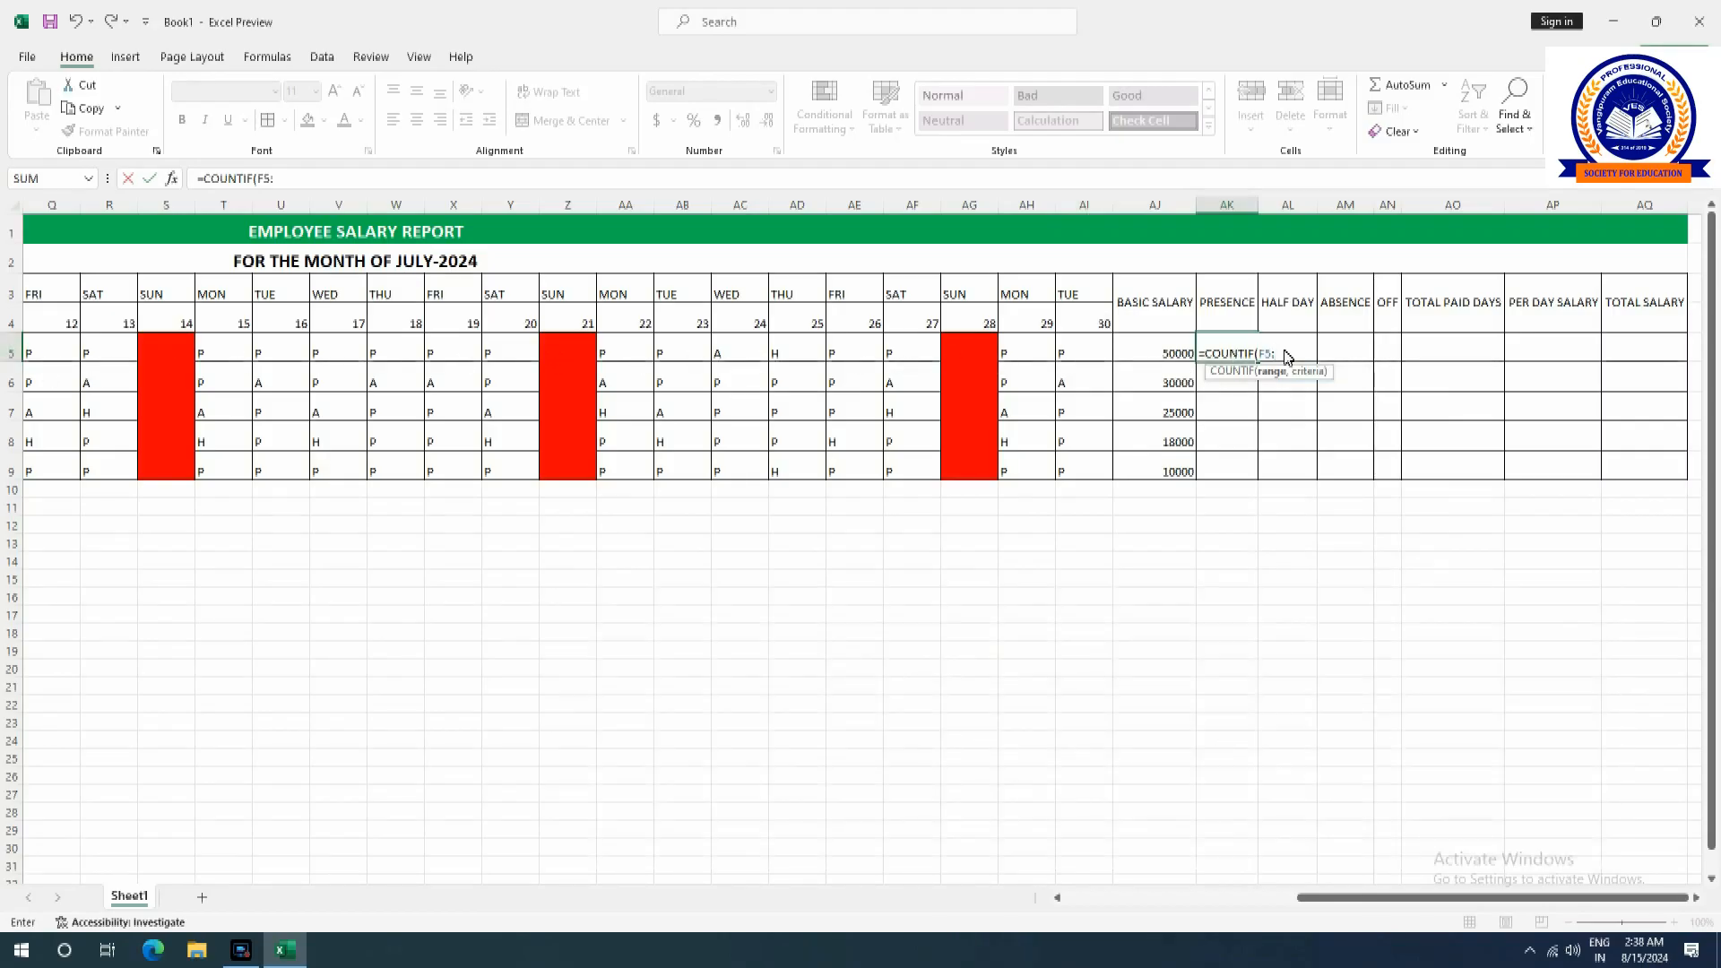
text(AI)
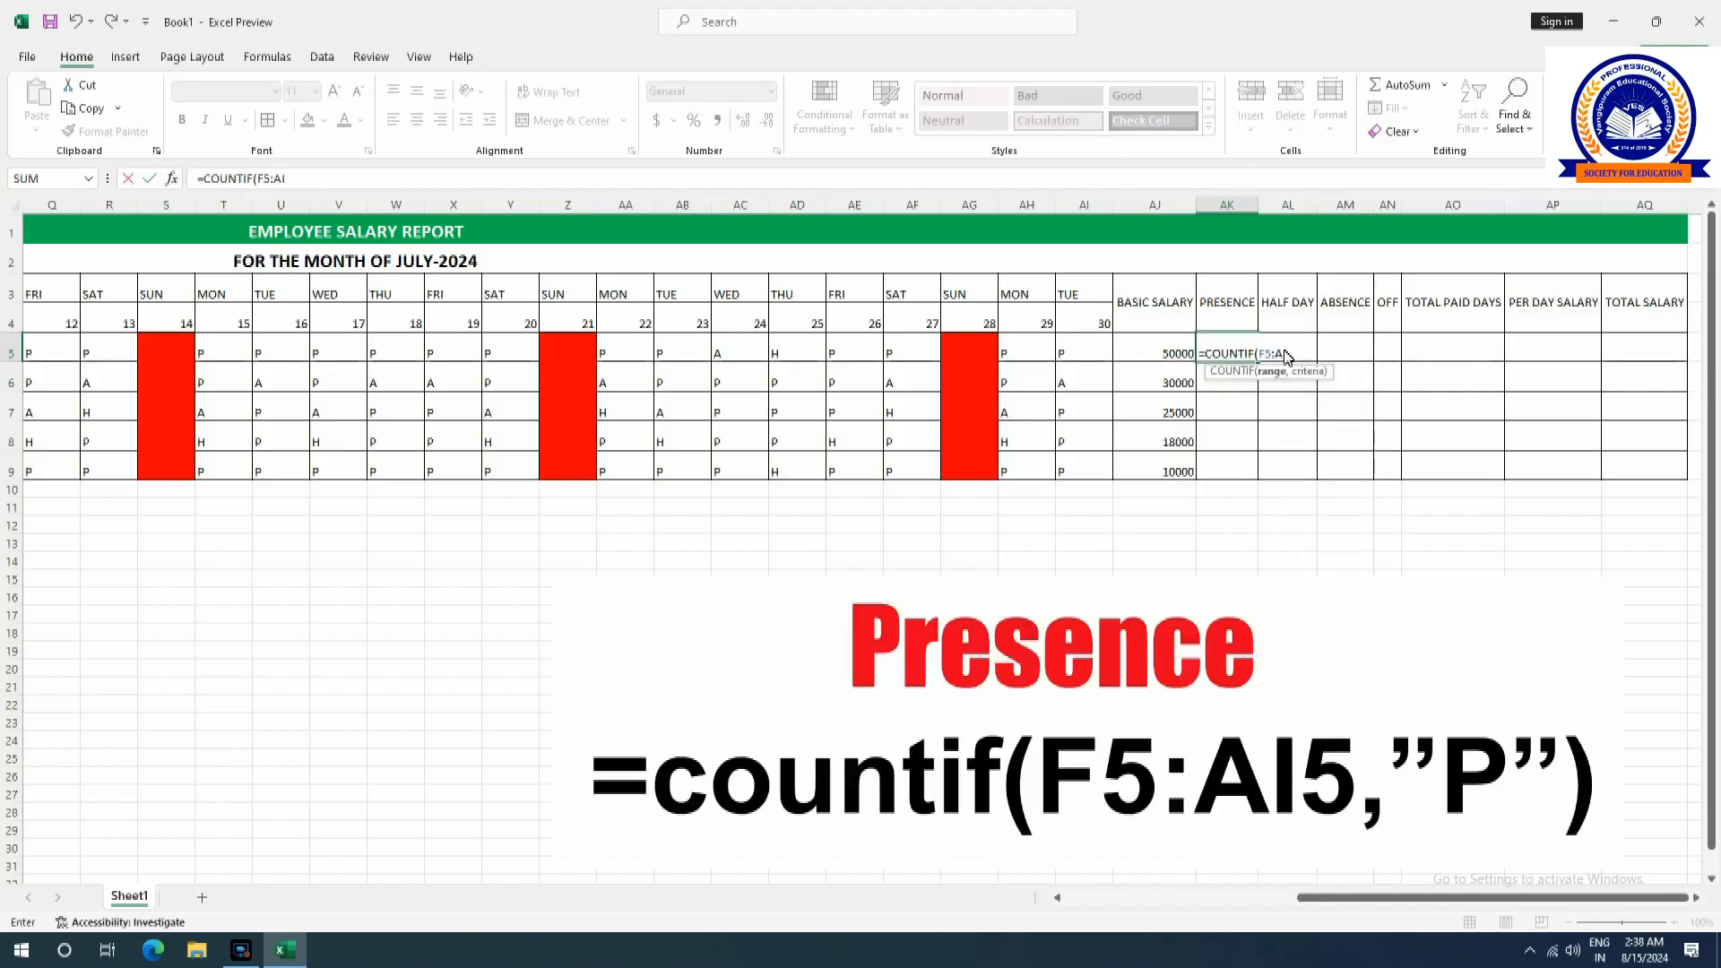
text(5)
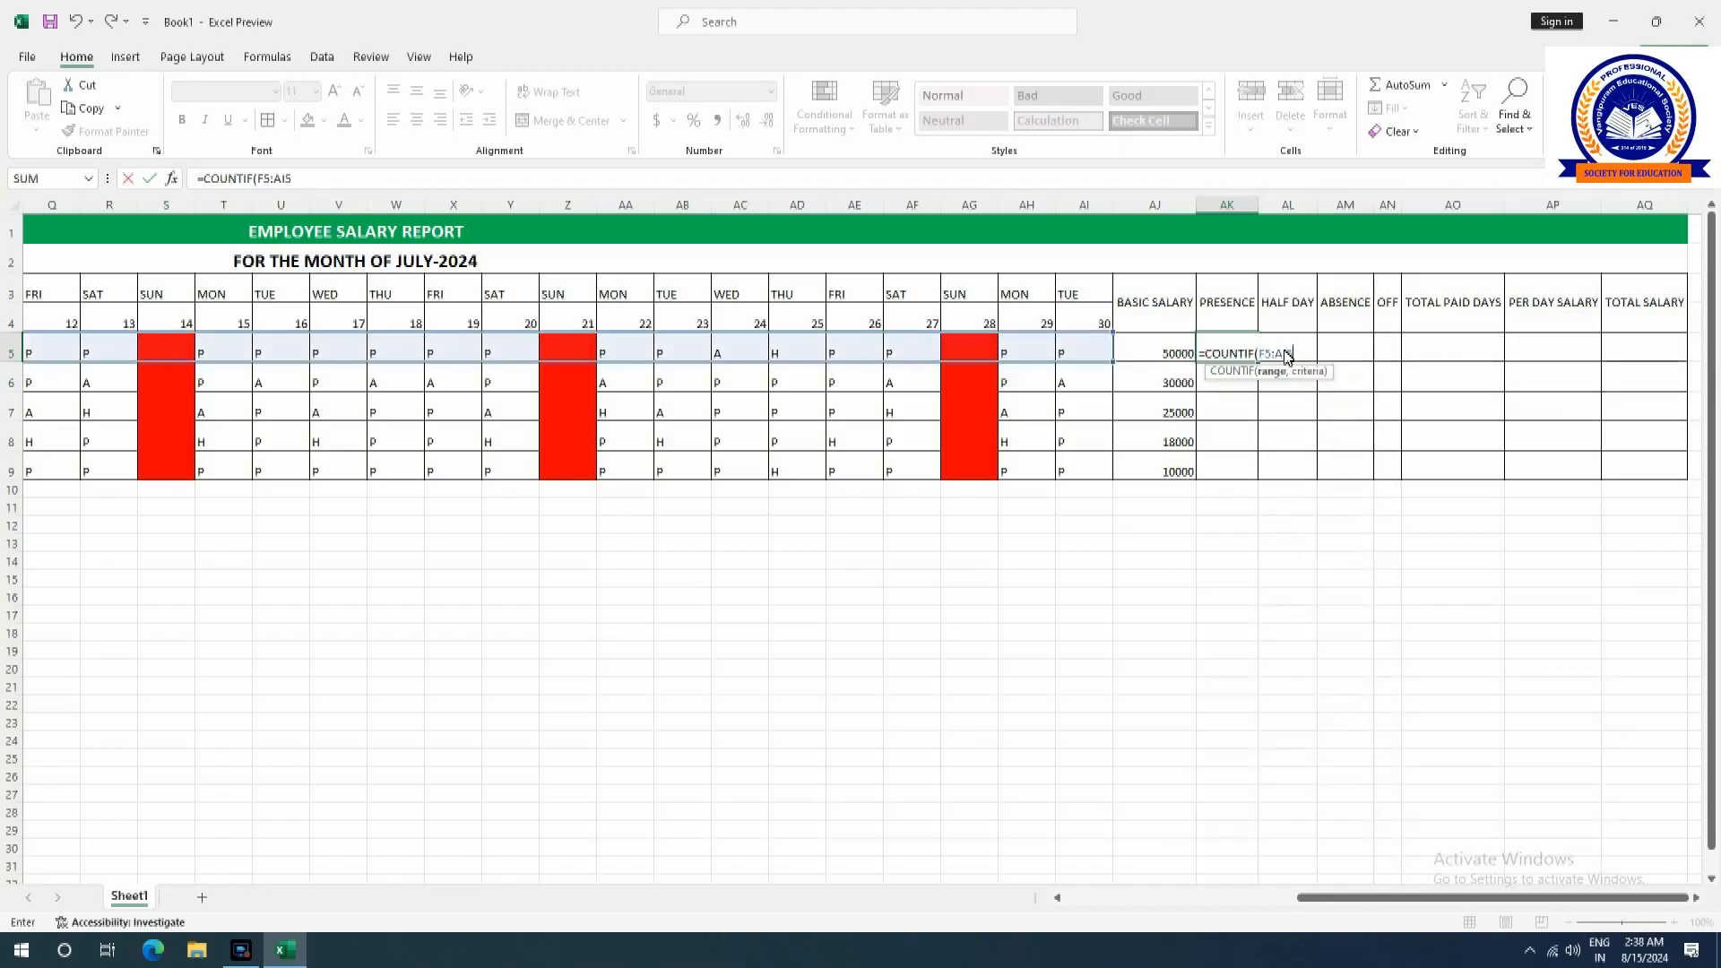
text(,"P"))
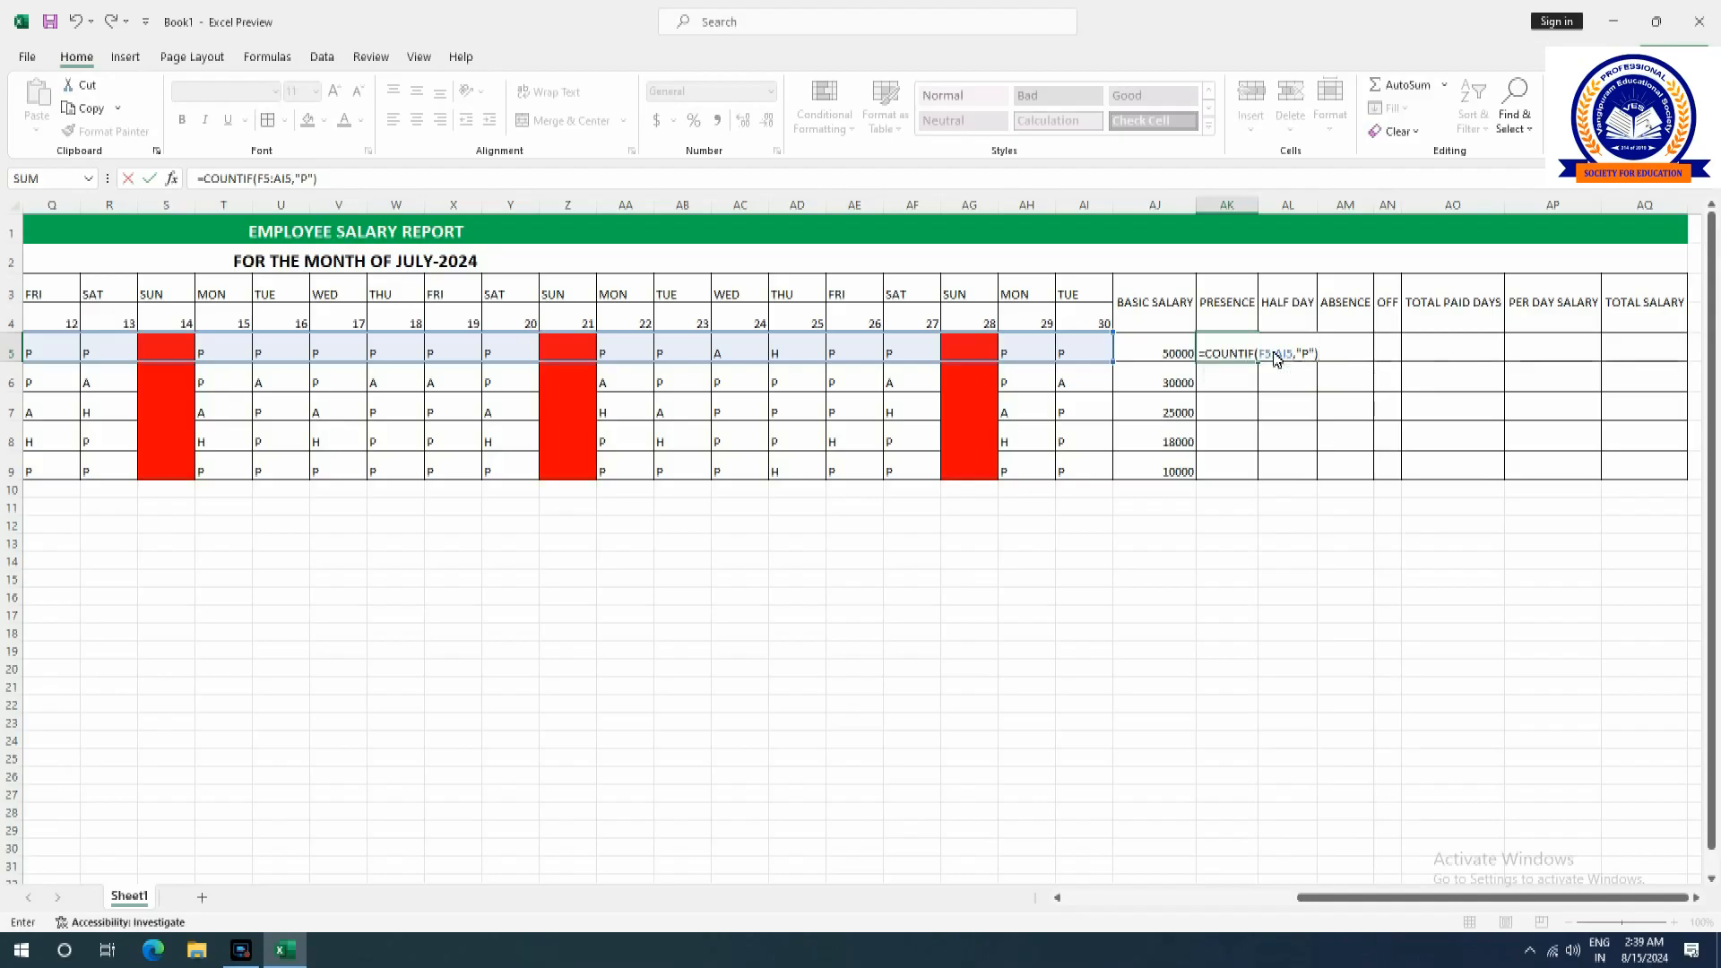
key(Return)
click(1238, 351)
drag(1262, 370, 1262, 475)
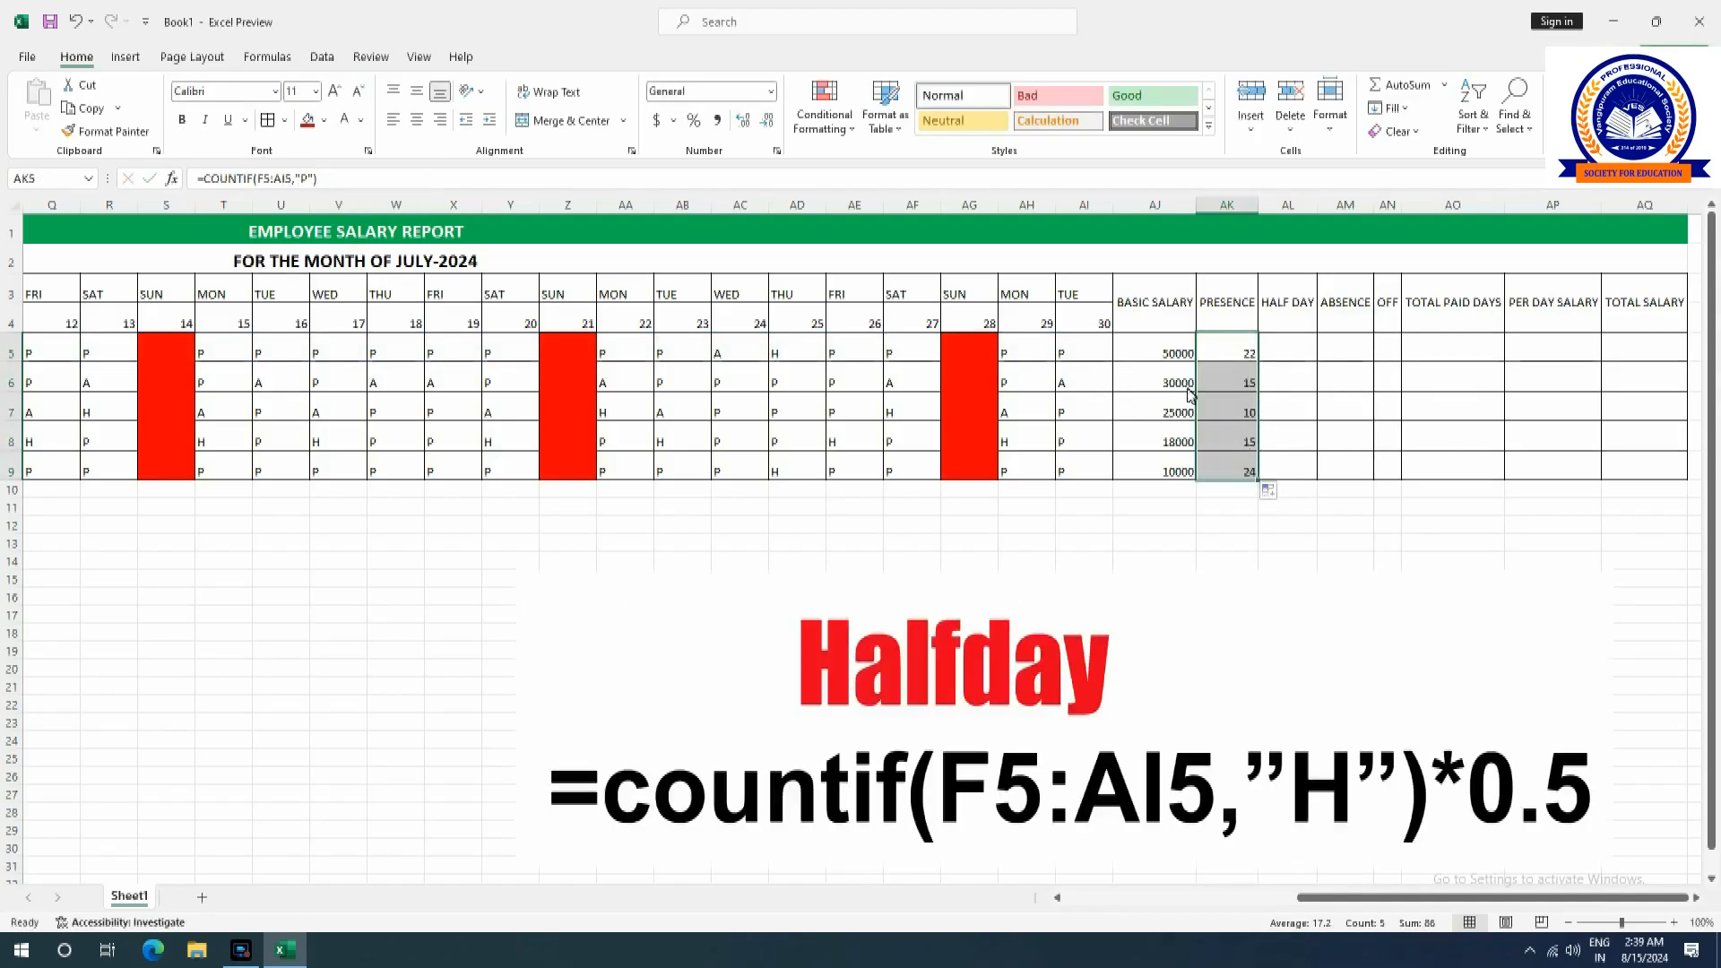
Enter =COUNTIF(F5:AI5,"H")*0.5 in AL5 under HALF DAY and fill the formula down to AL9.
click(1286, 354)
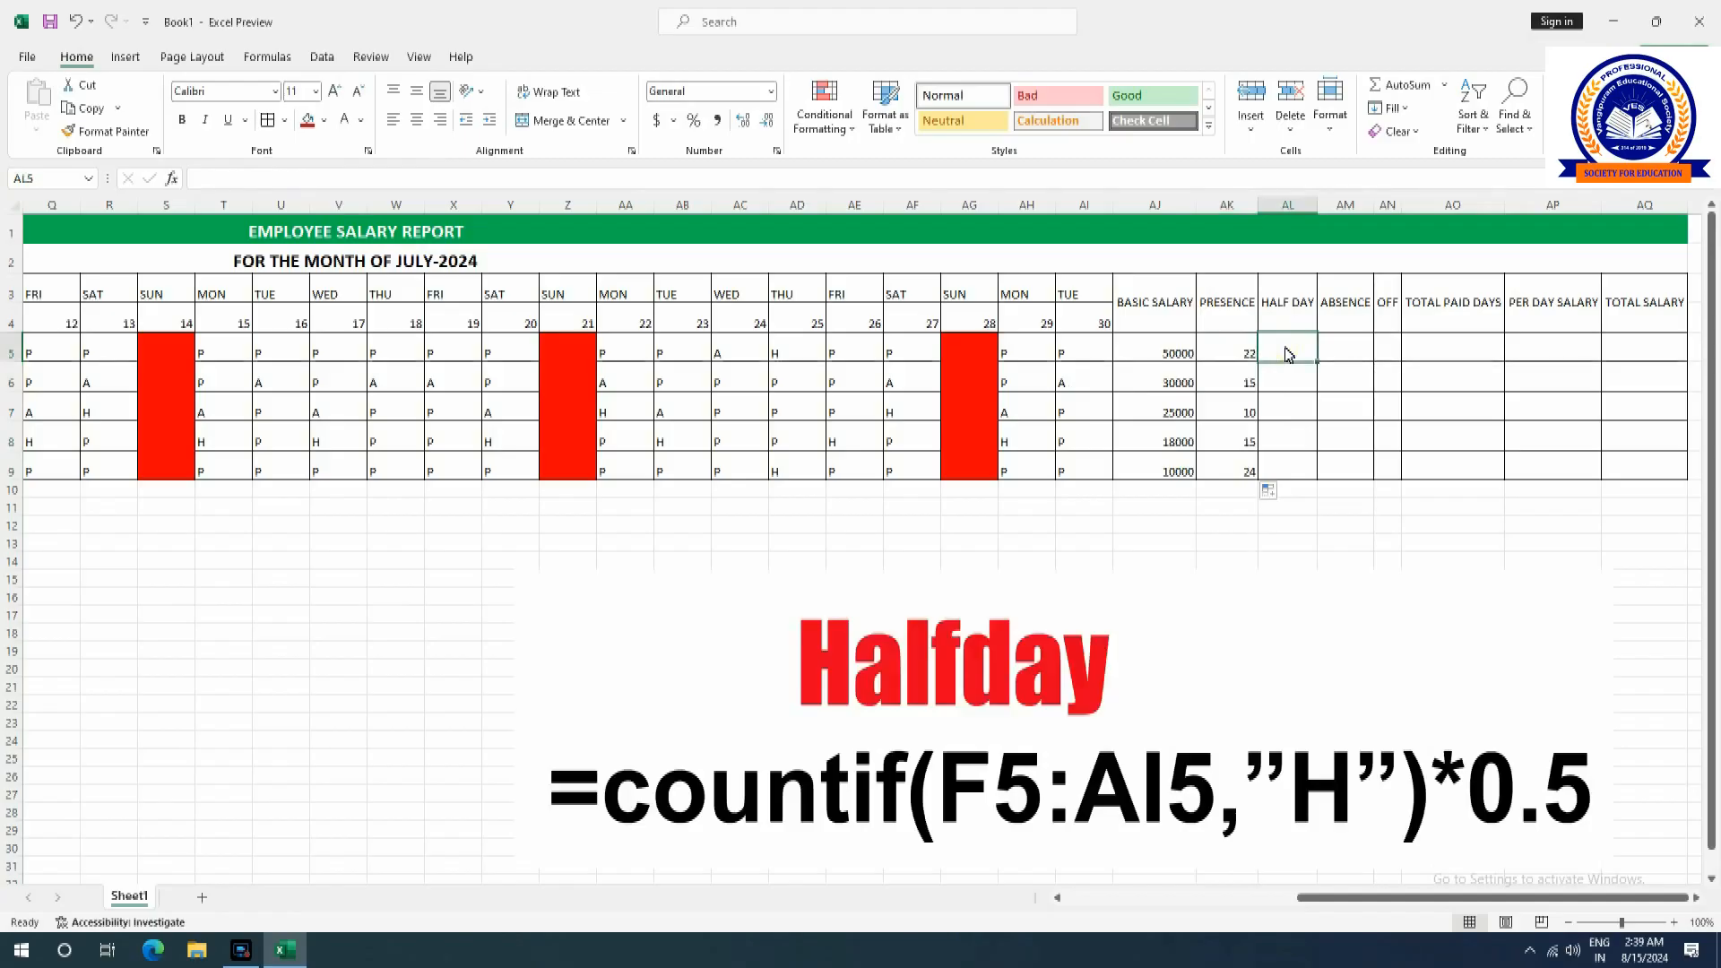
text(=)
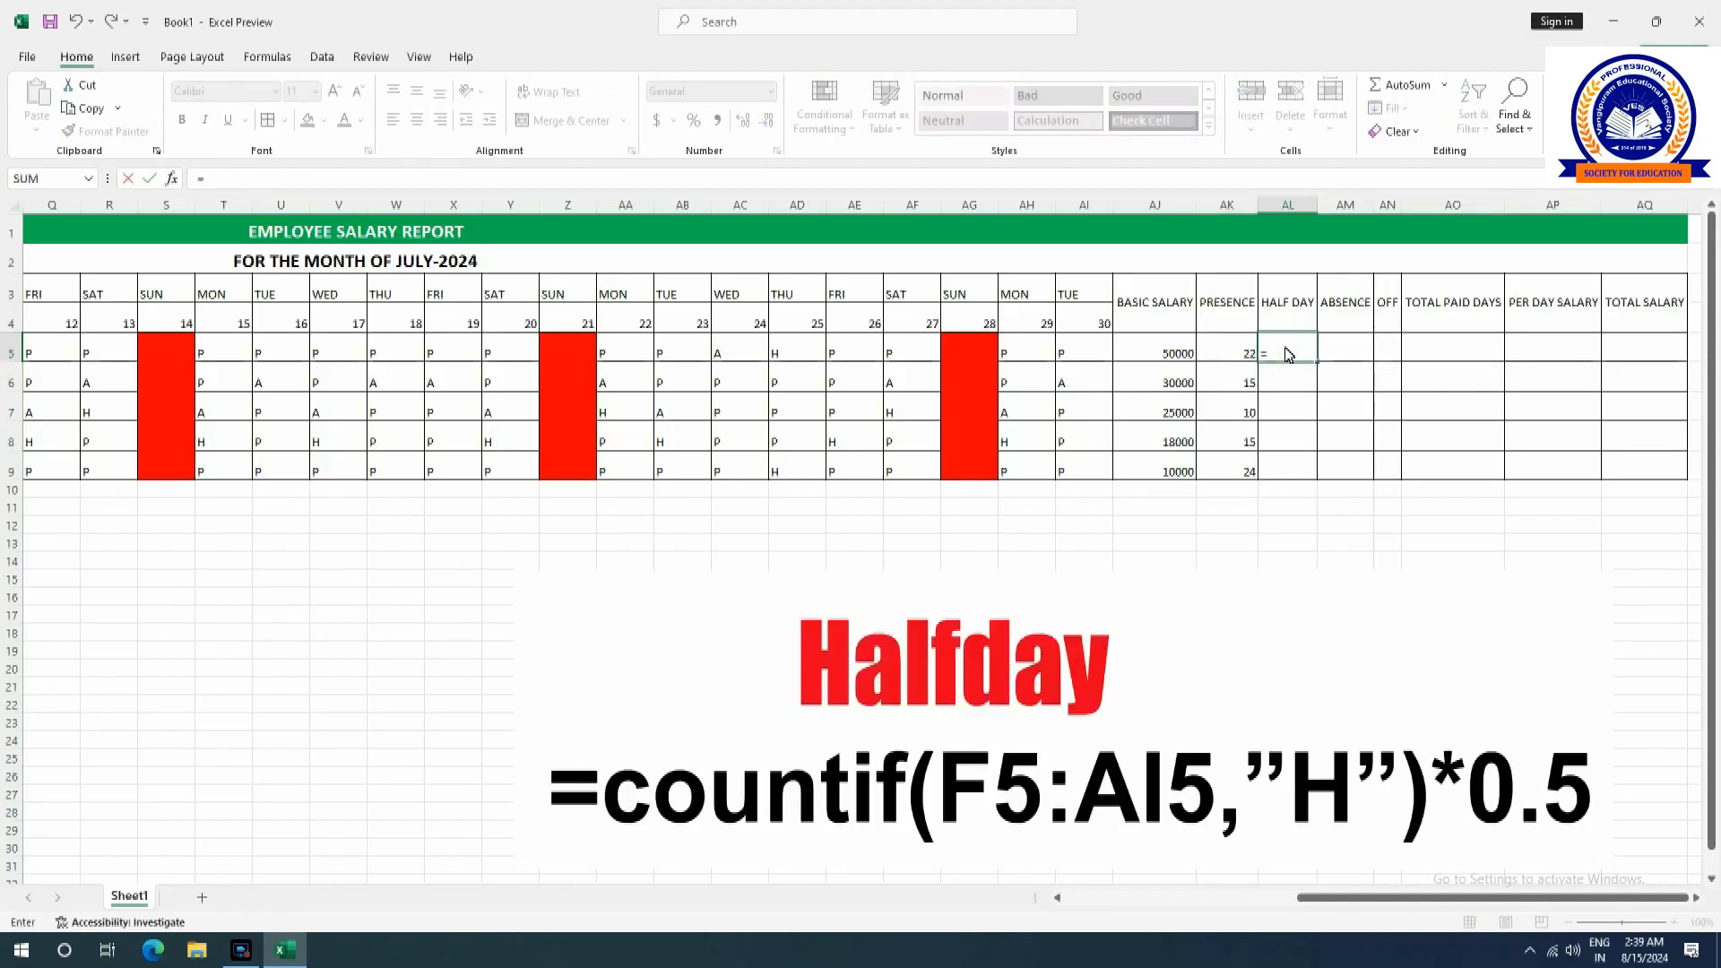
text(COUN)
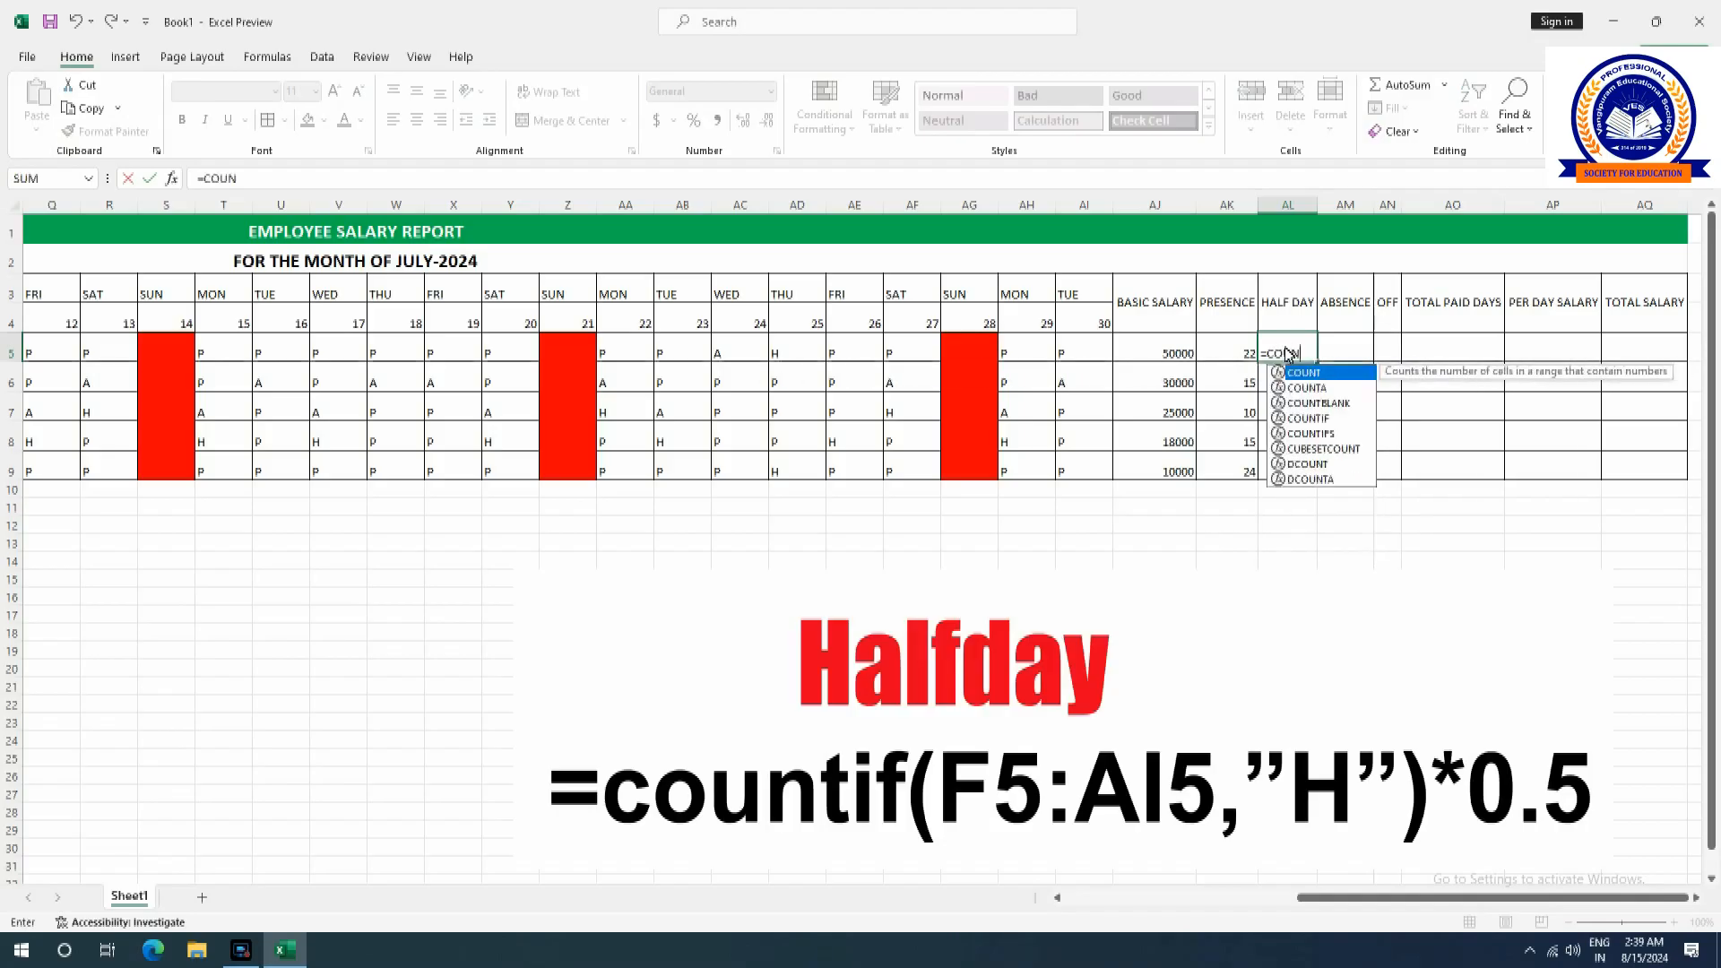
text(TIF)
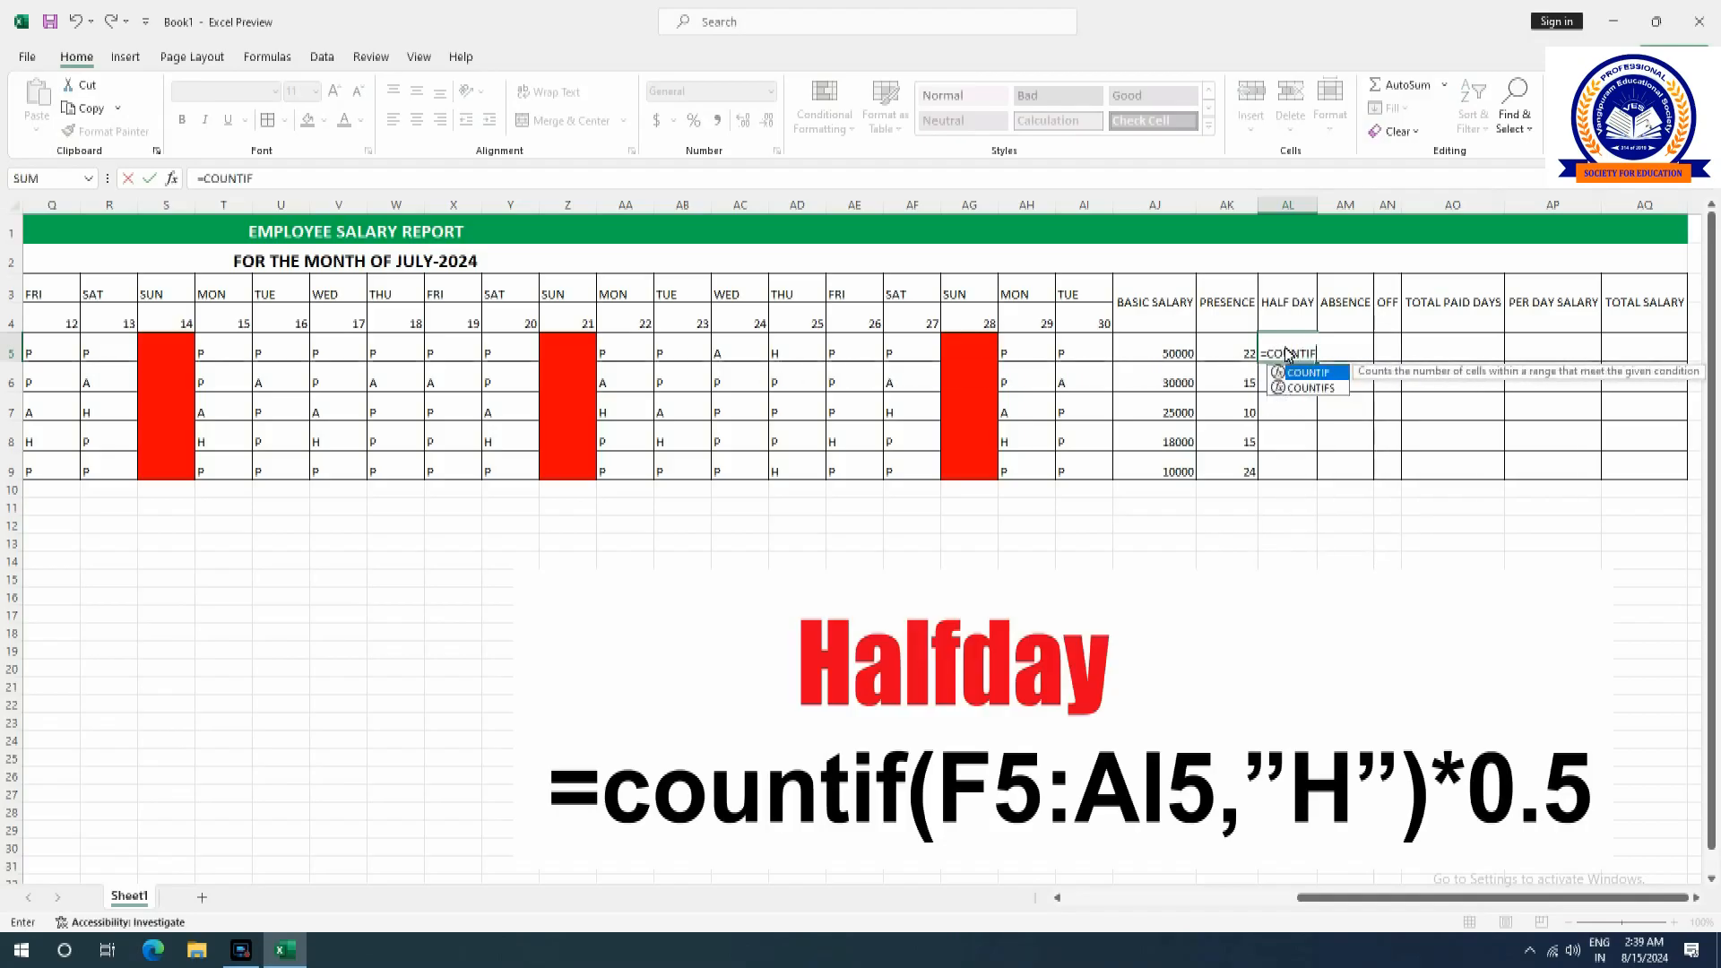
text(()
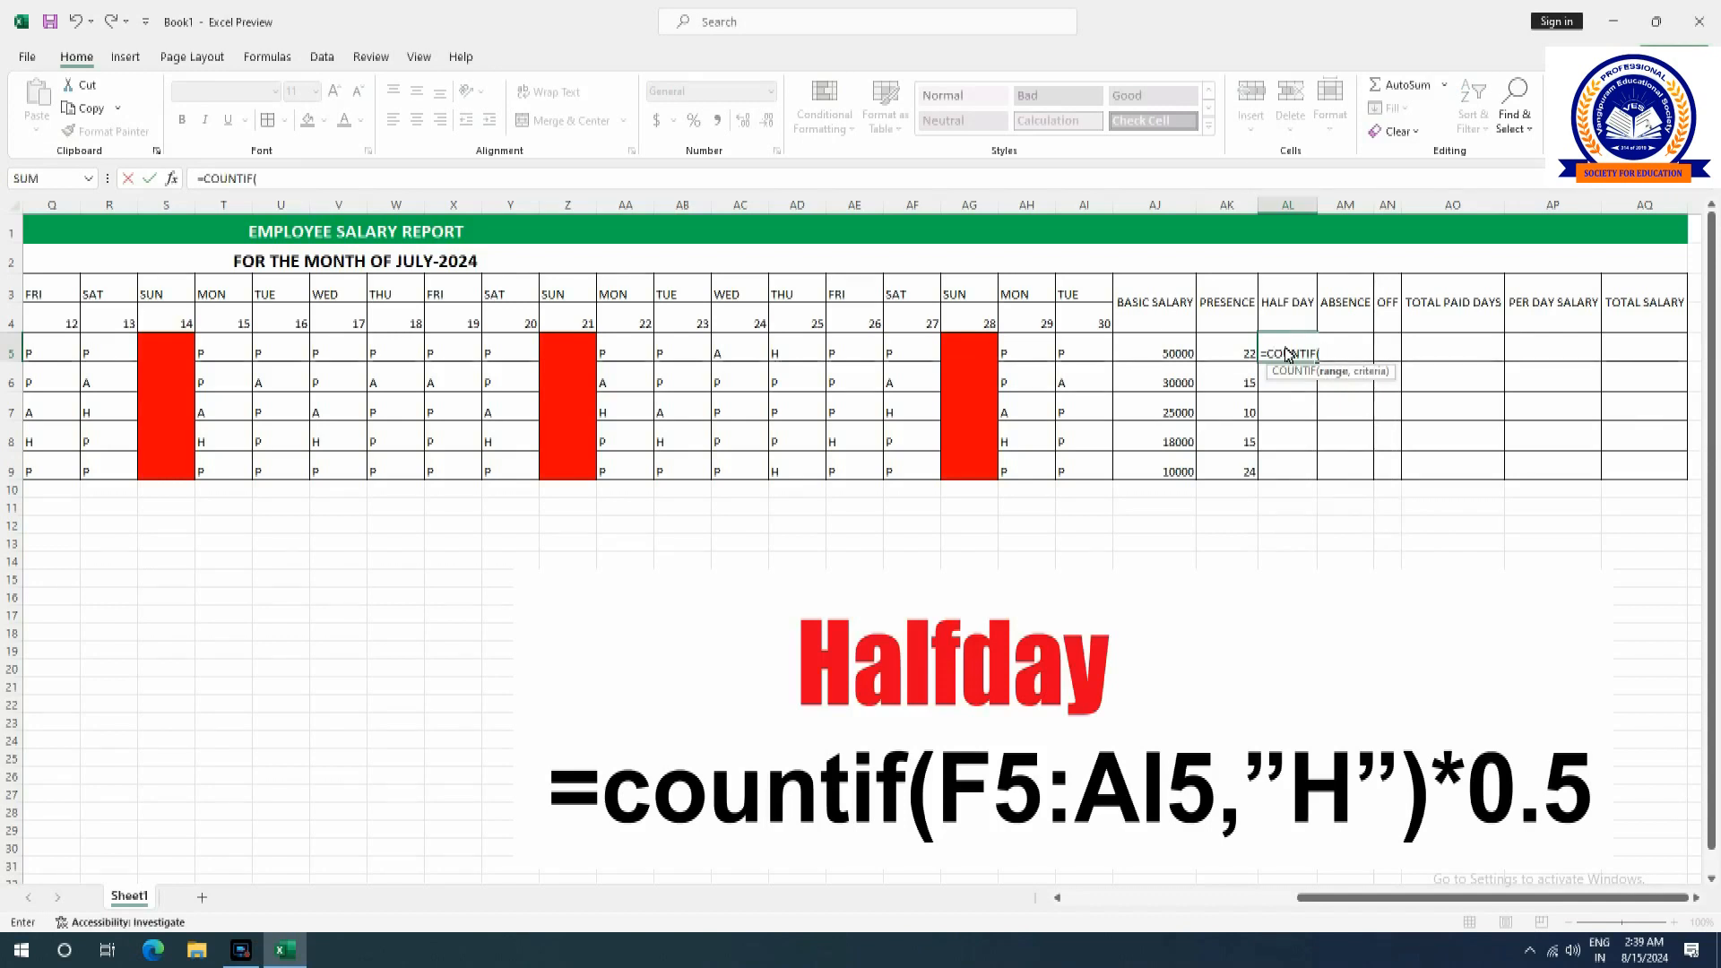
text(F5:AI5)
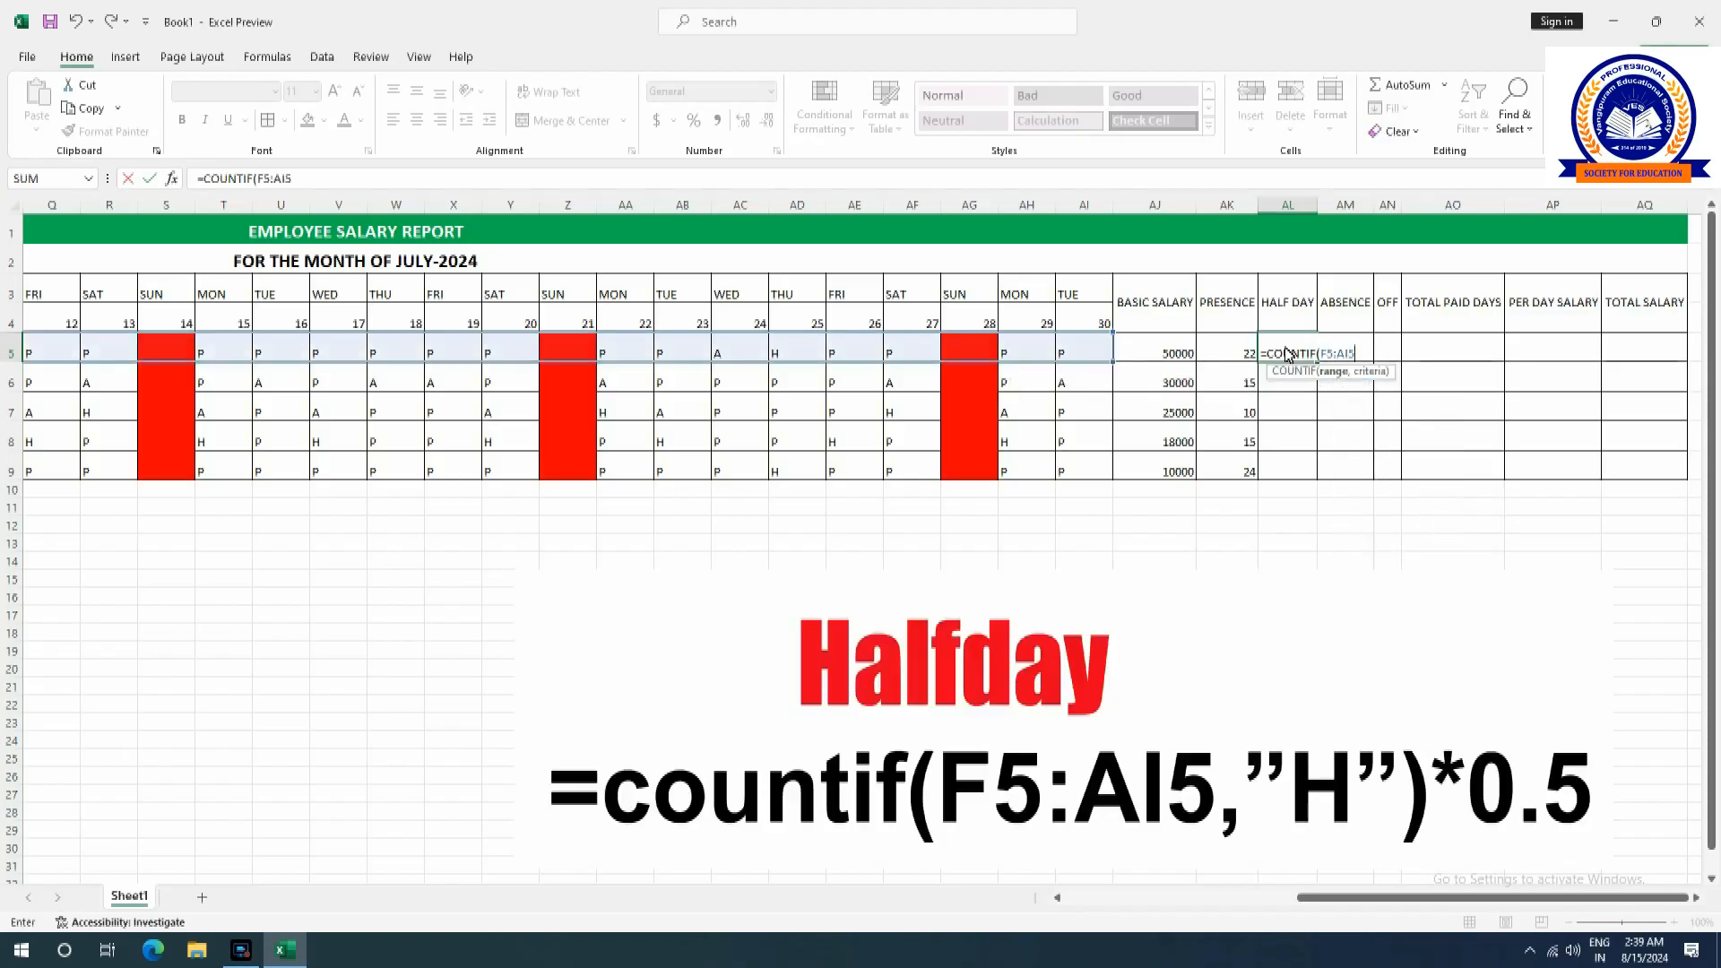
text(,"H)
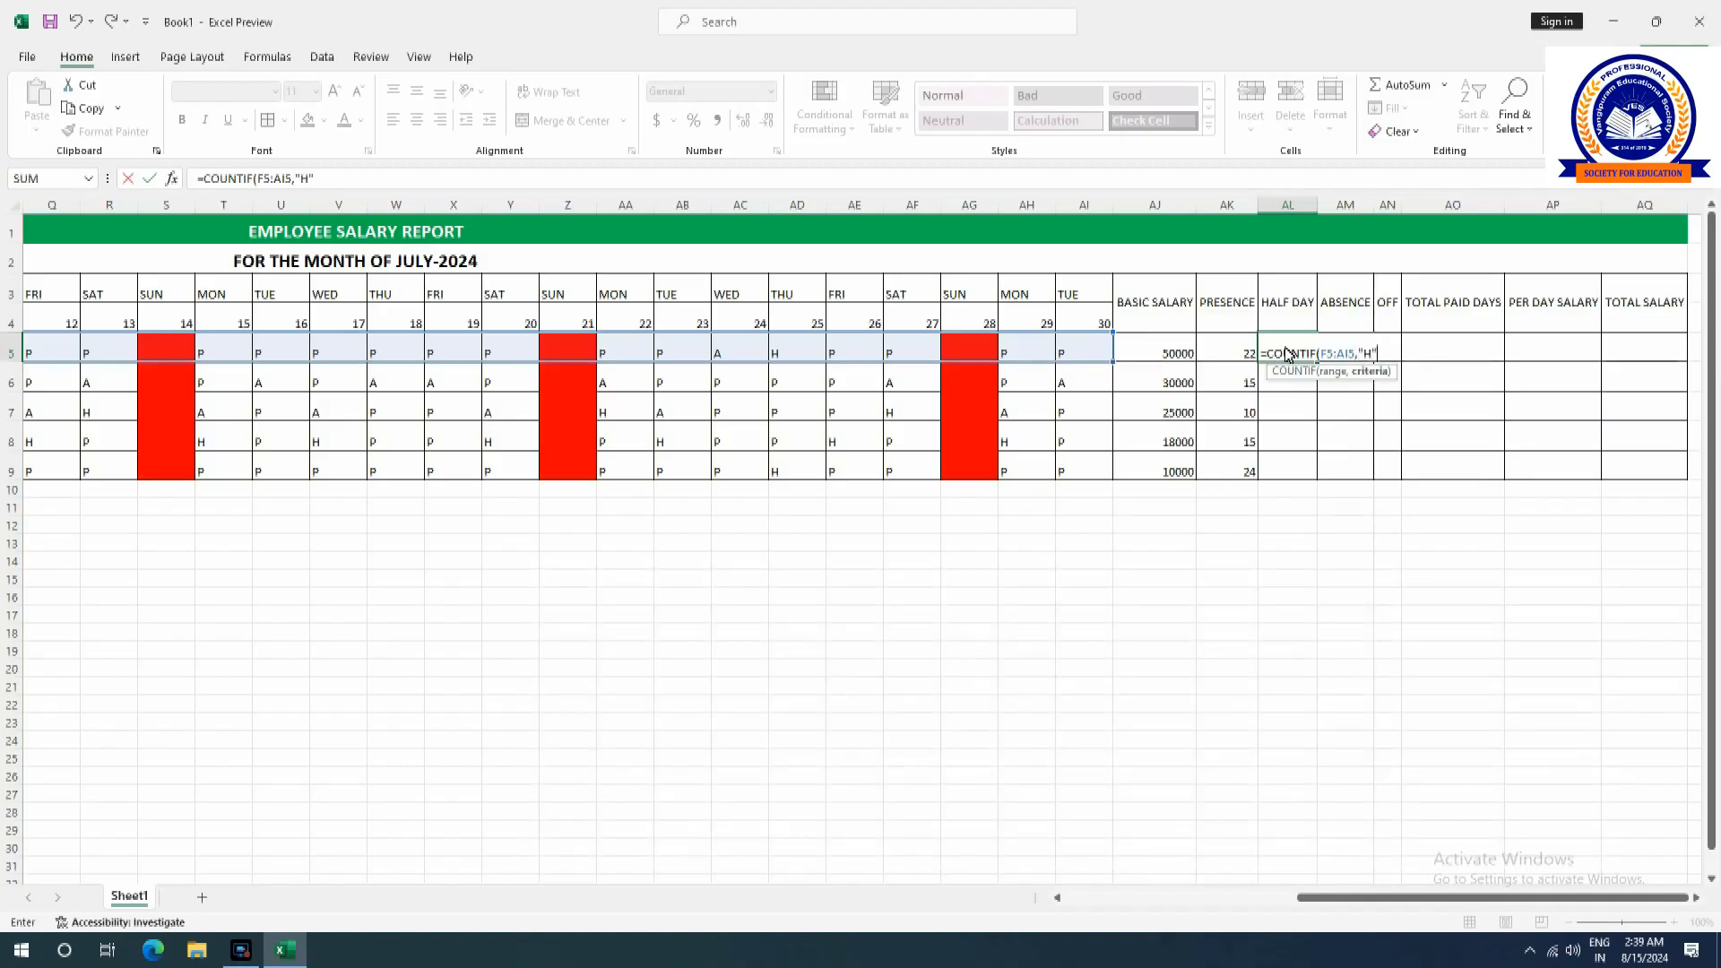
text())
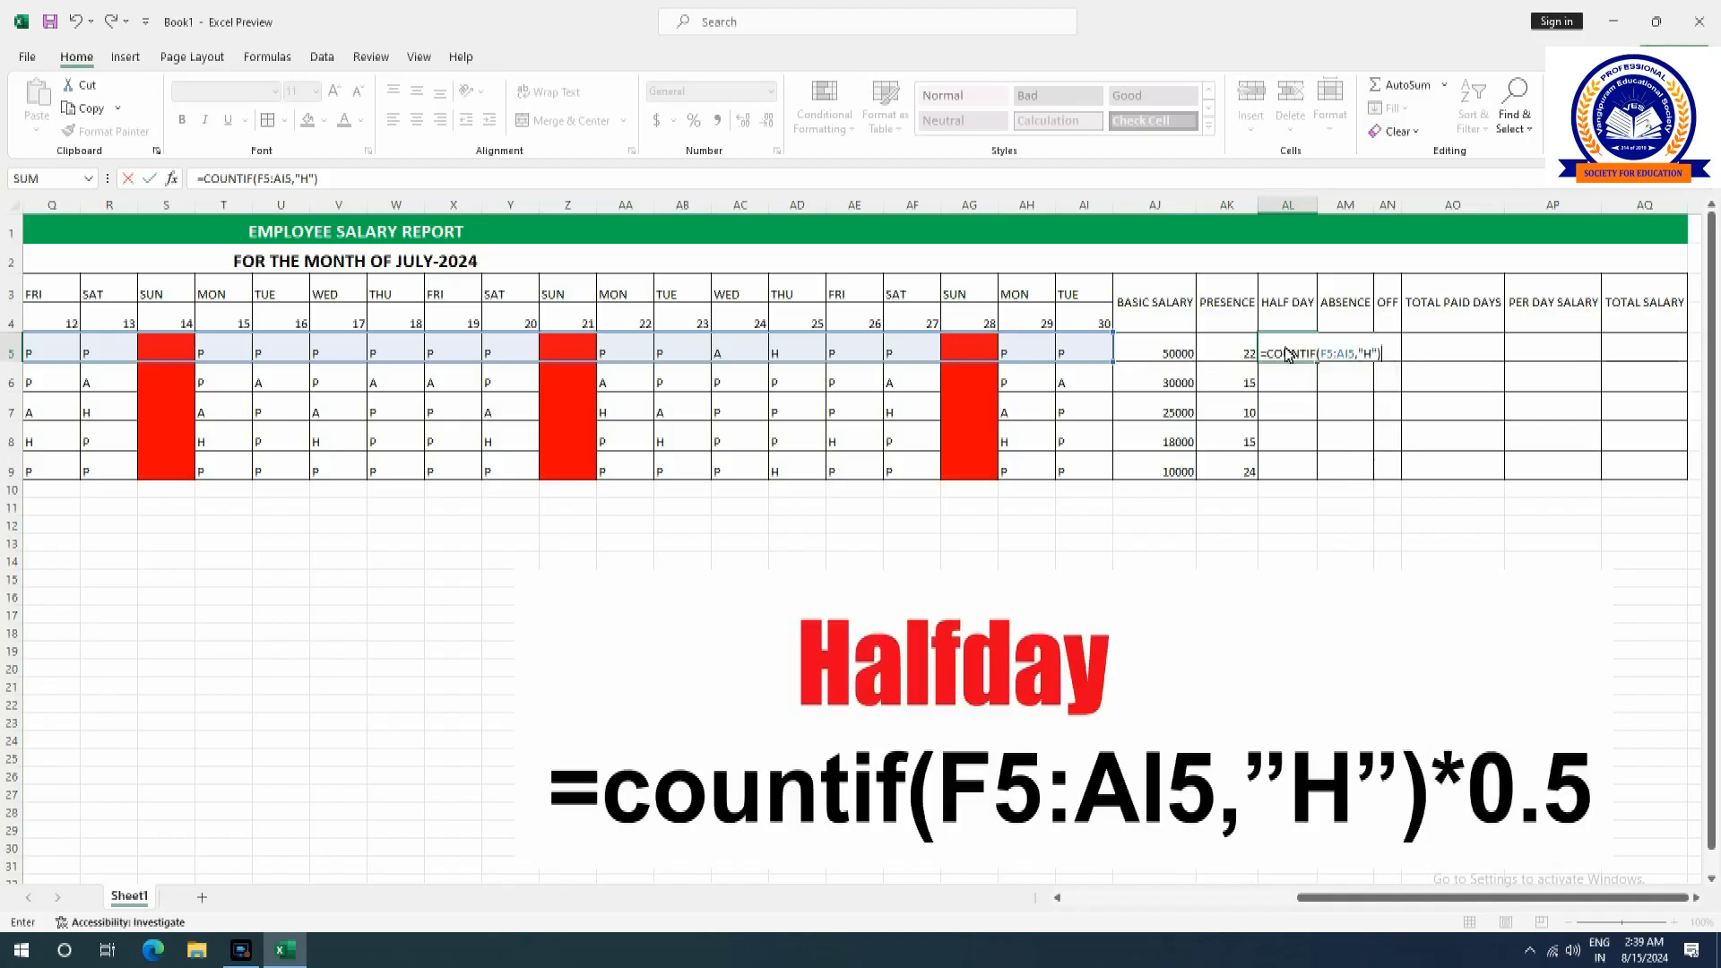
text(*0.5)
key(Return)
click(1287, 354)
drag(1317, 361, 1317, 475)
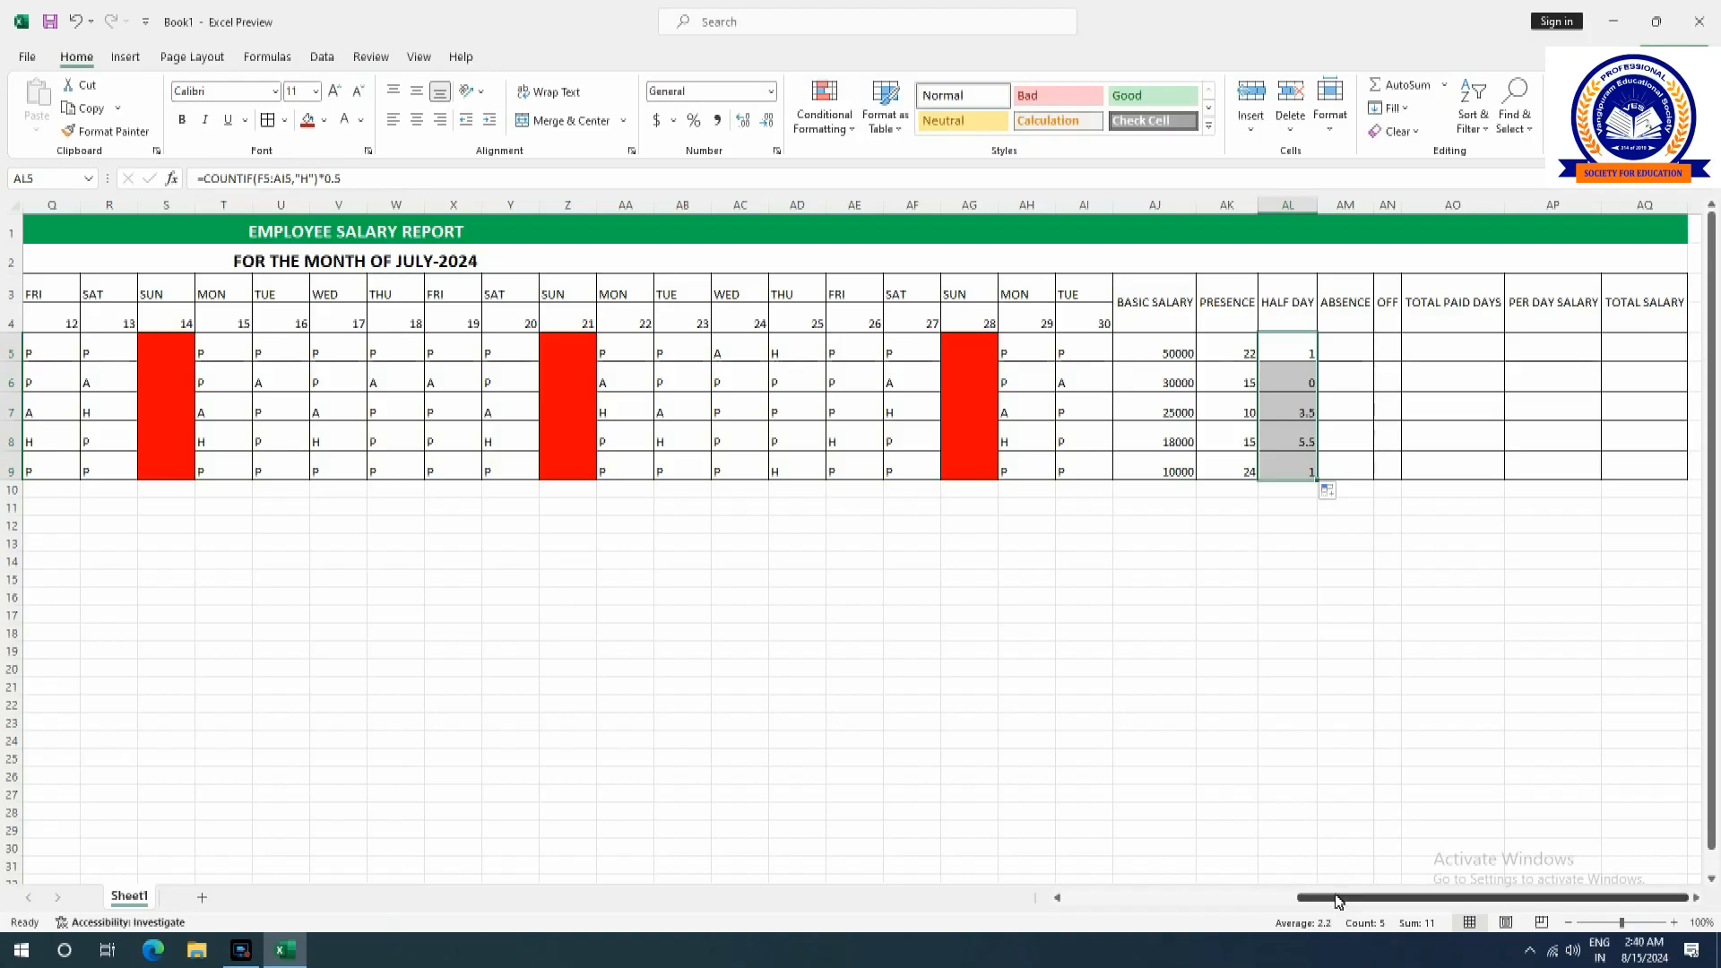
Enter =COUNTIF(F5:AI5,"A") in AM5 under ABSENCE and fill the formula down to AM9.
click(1344, 355)
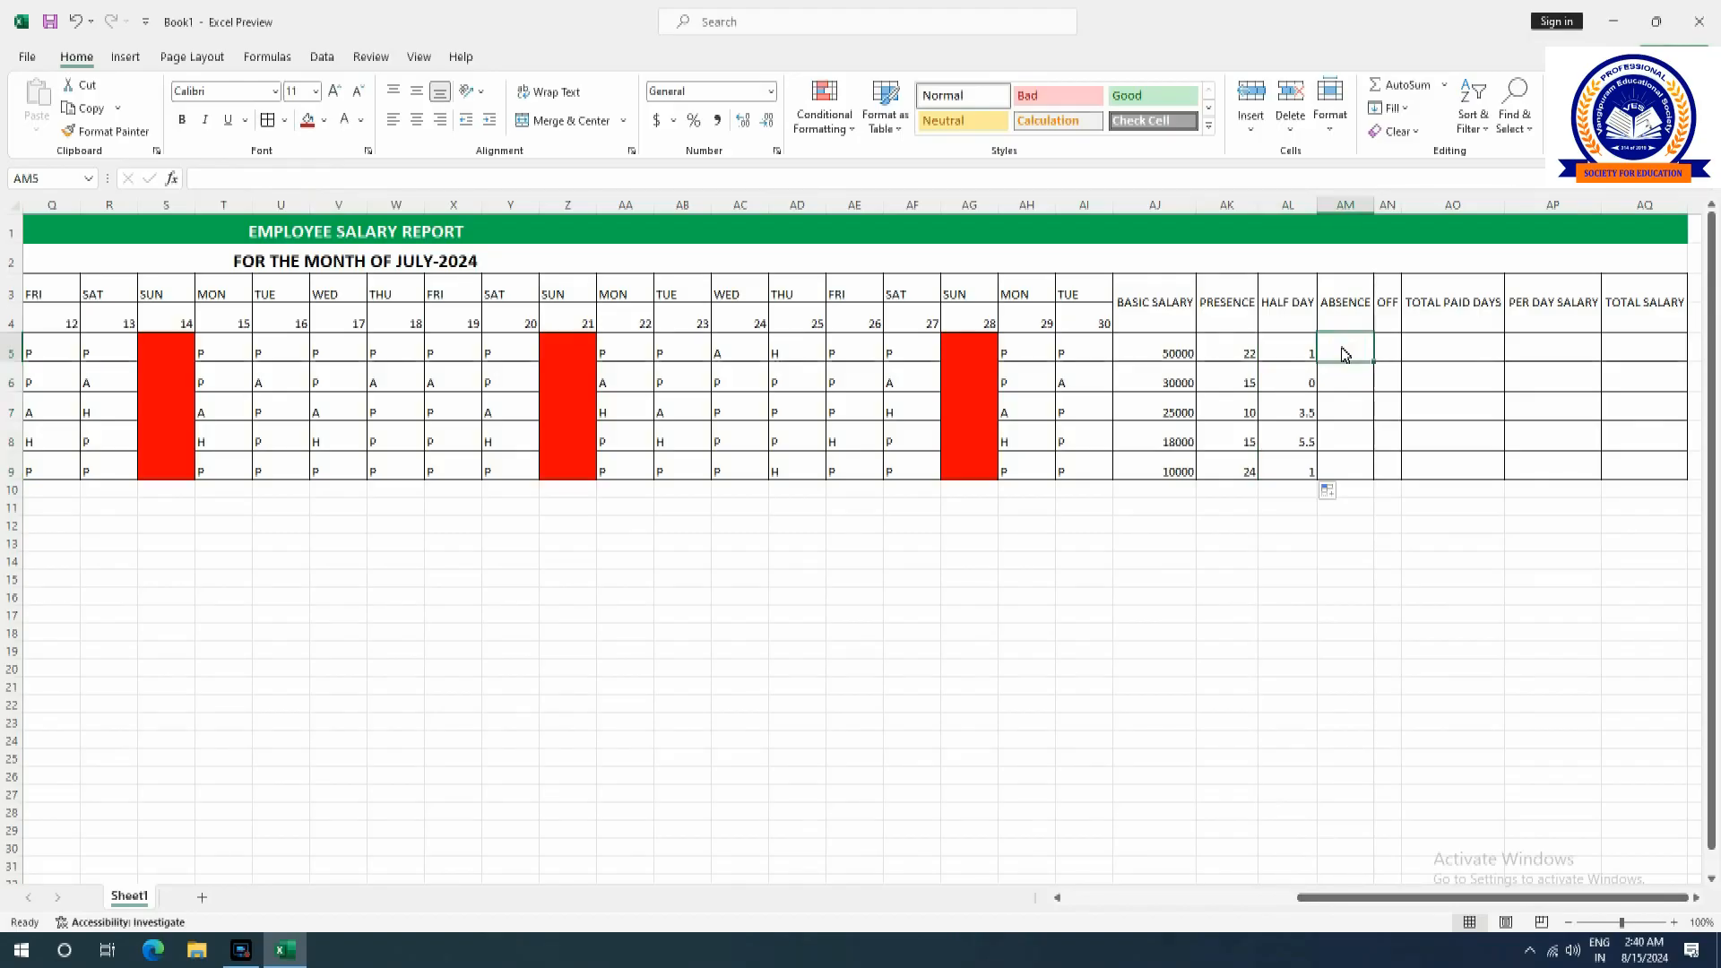
text(=COUNTIF)
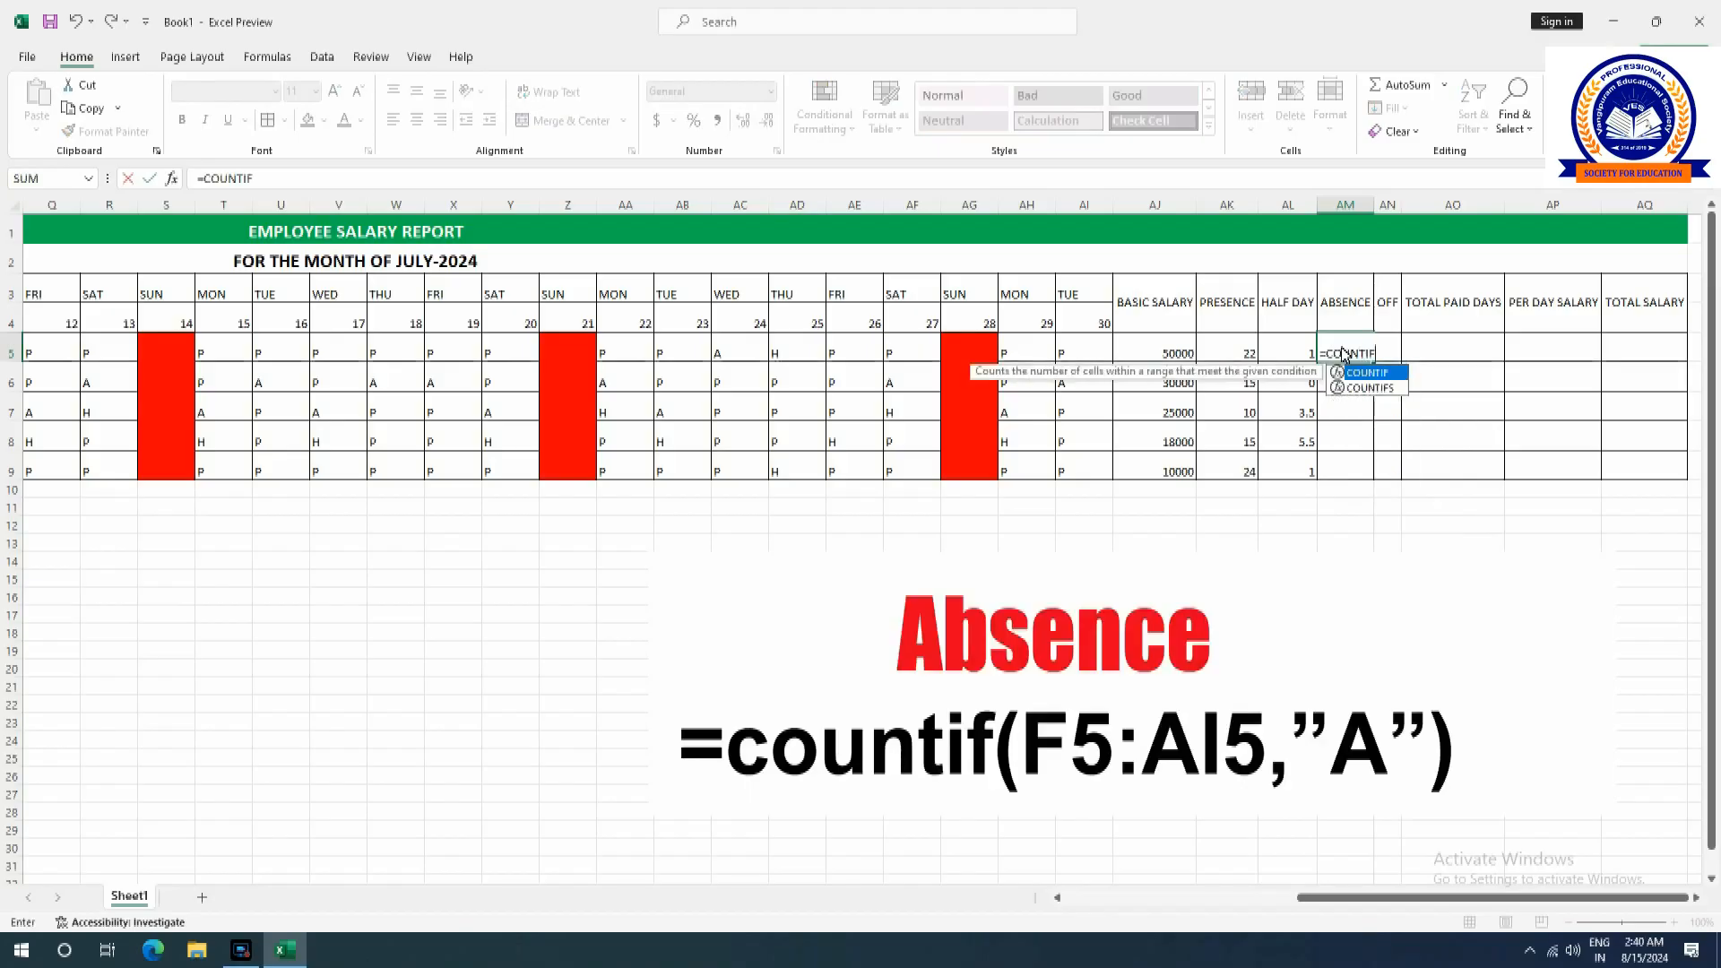
text(()
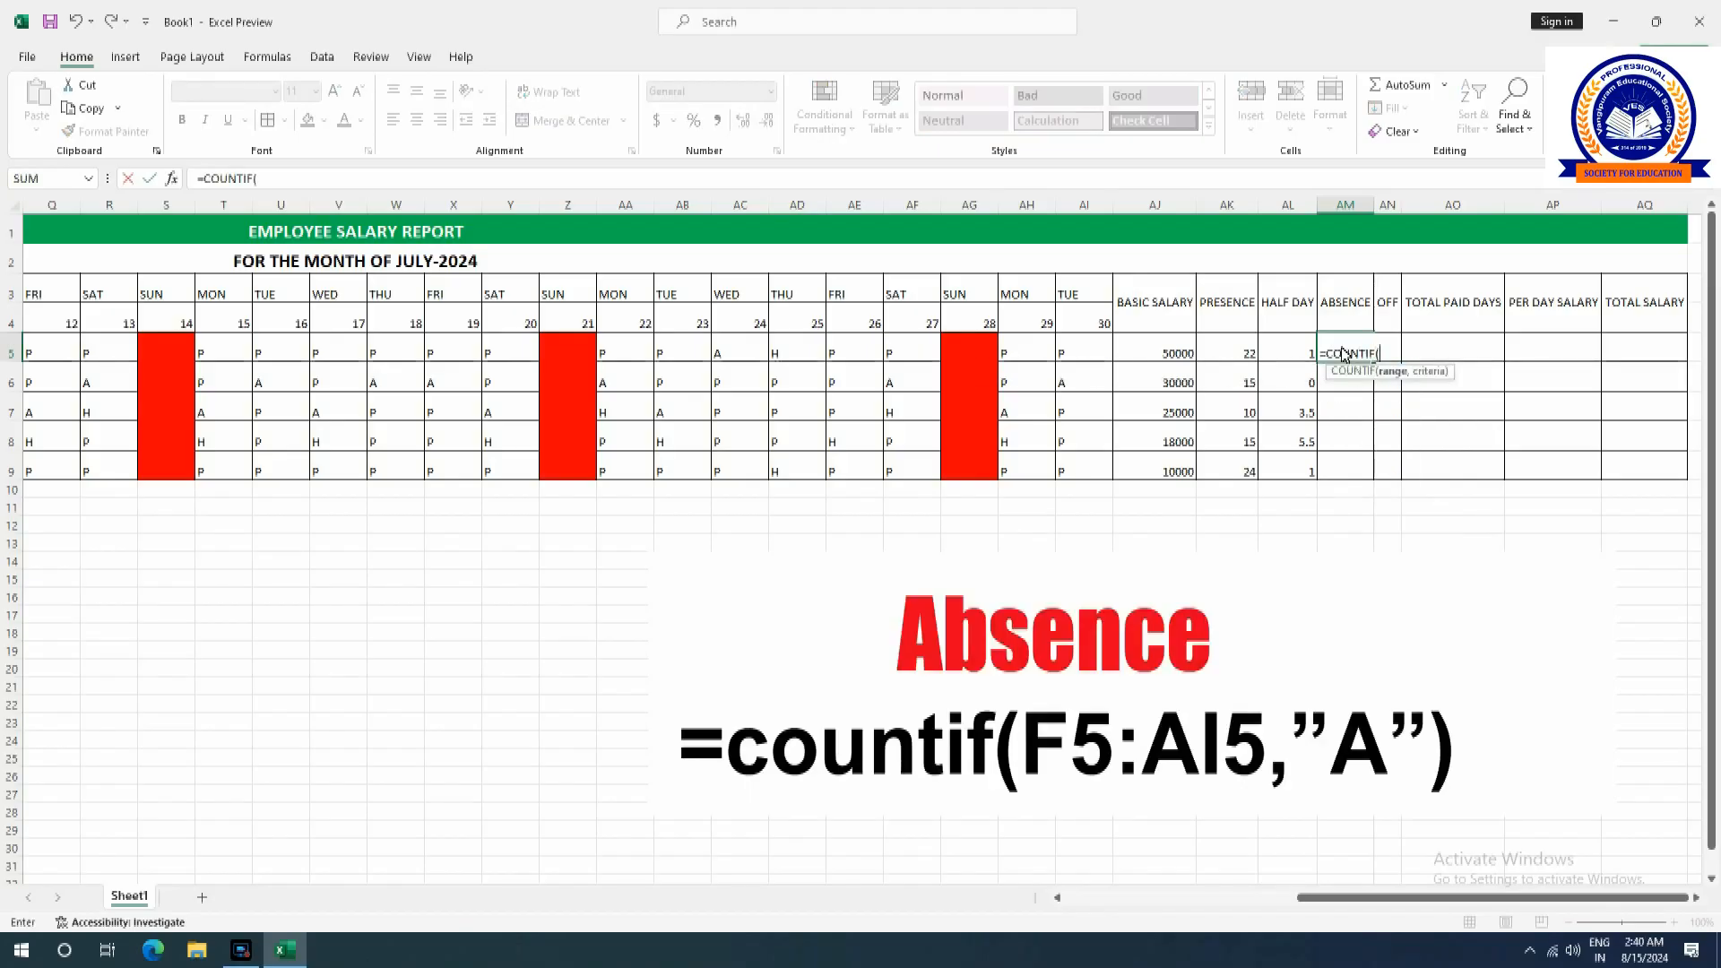
text(F5:AI5)
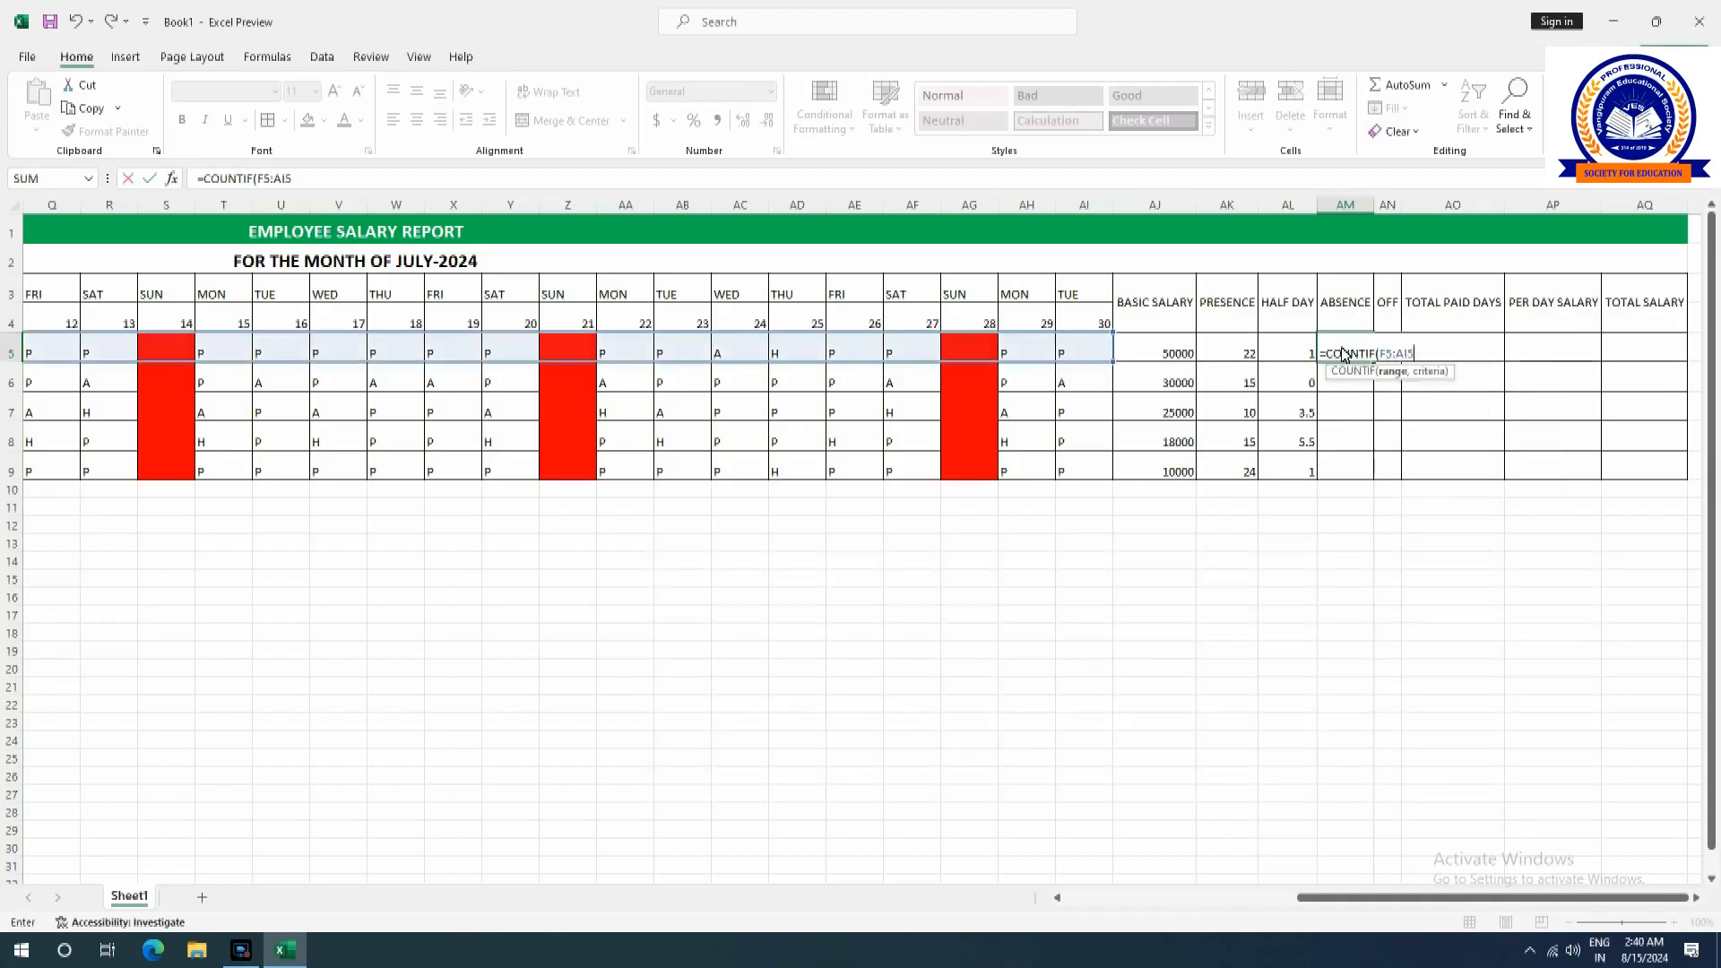
text(,)
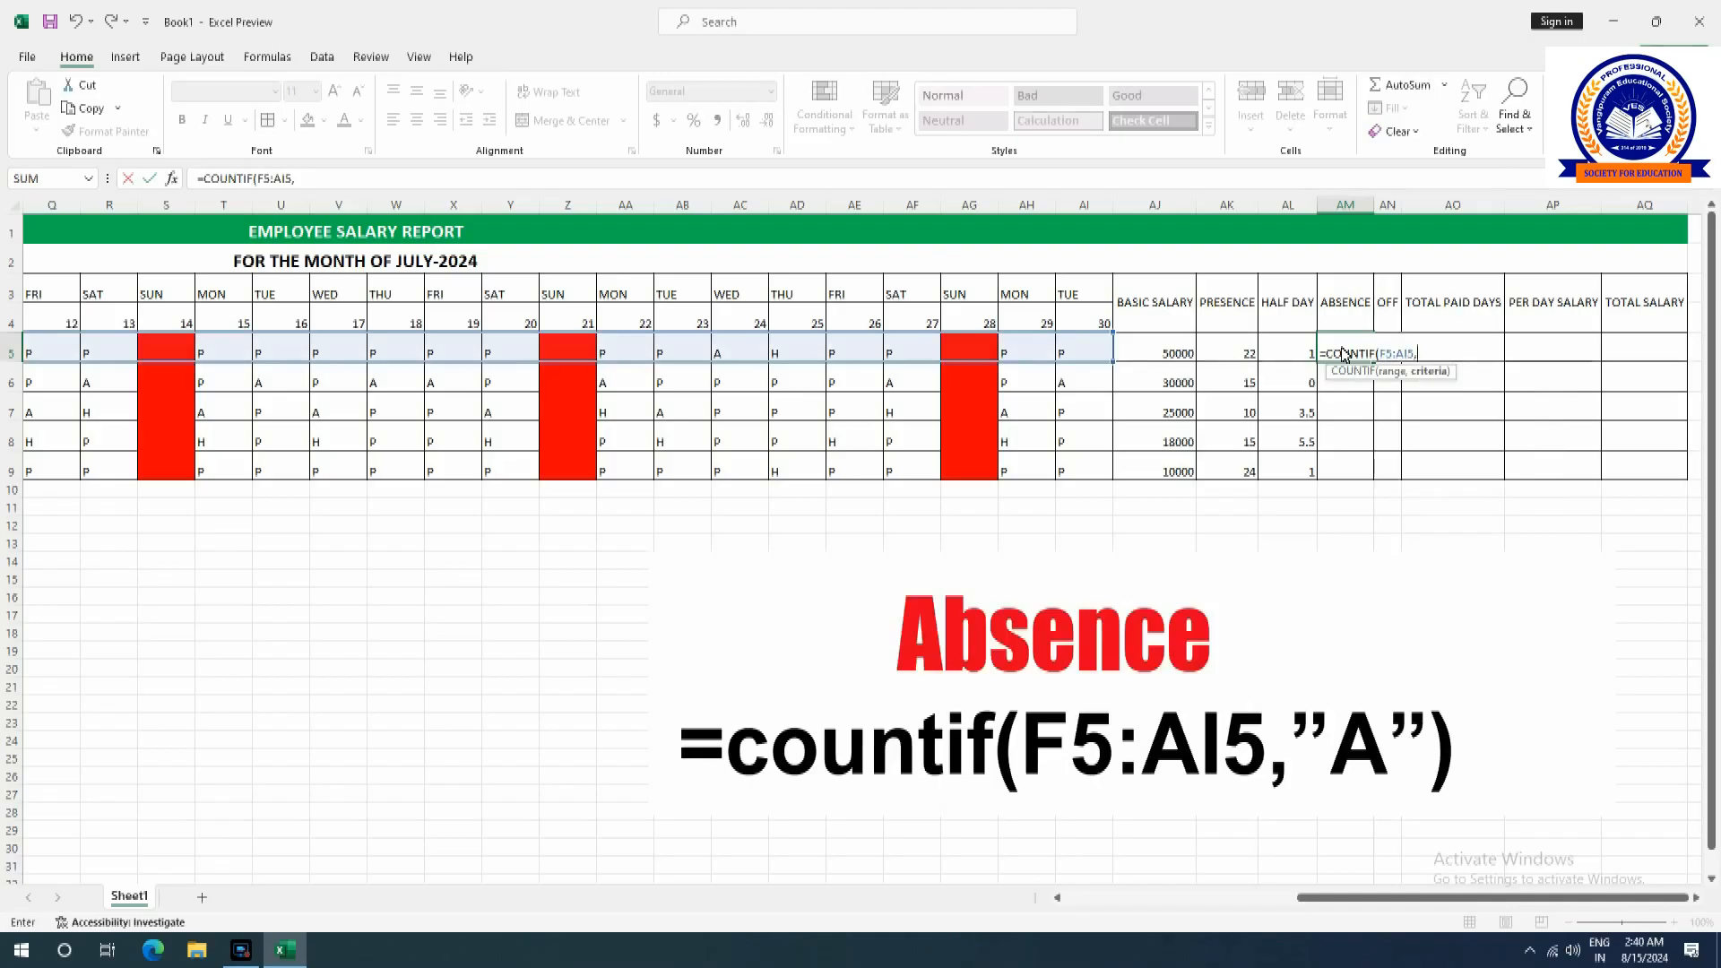
text("A")
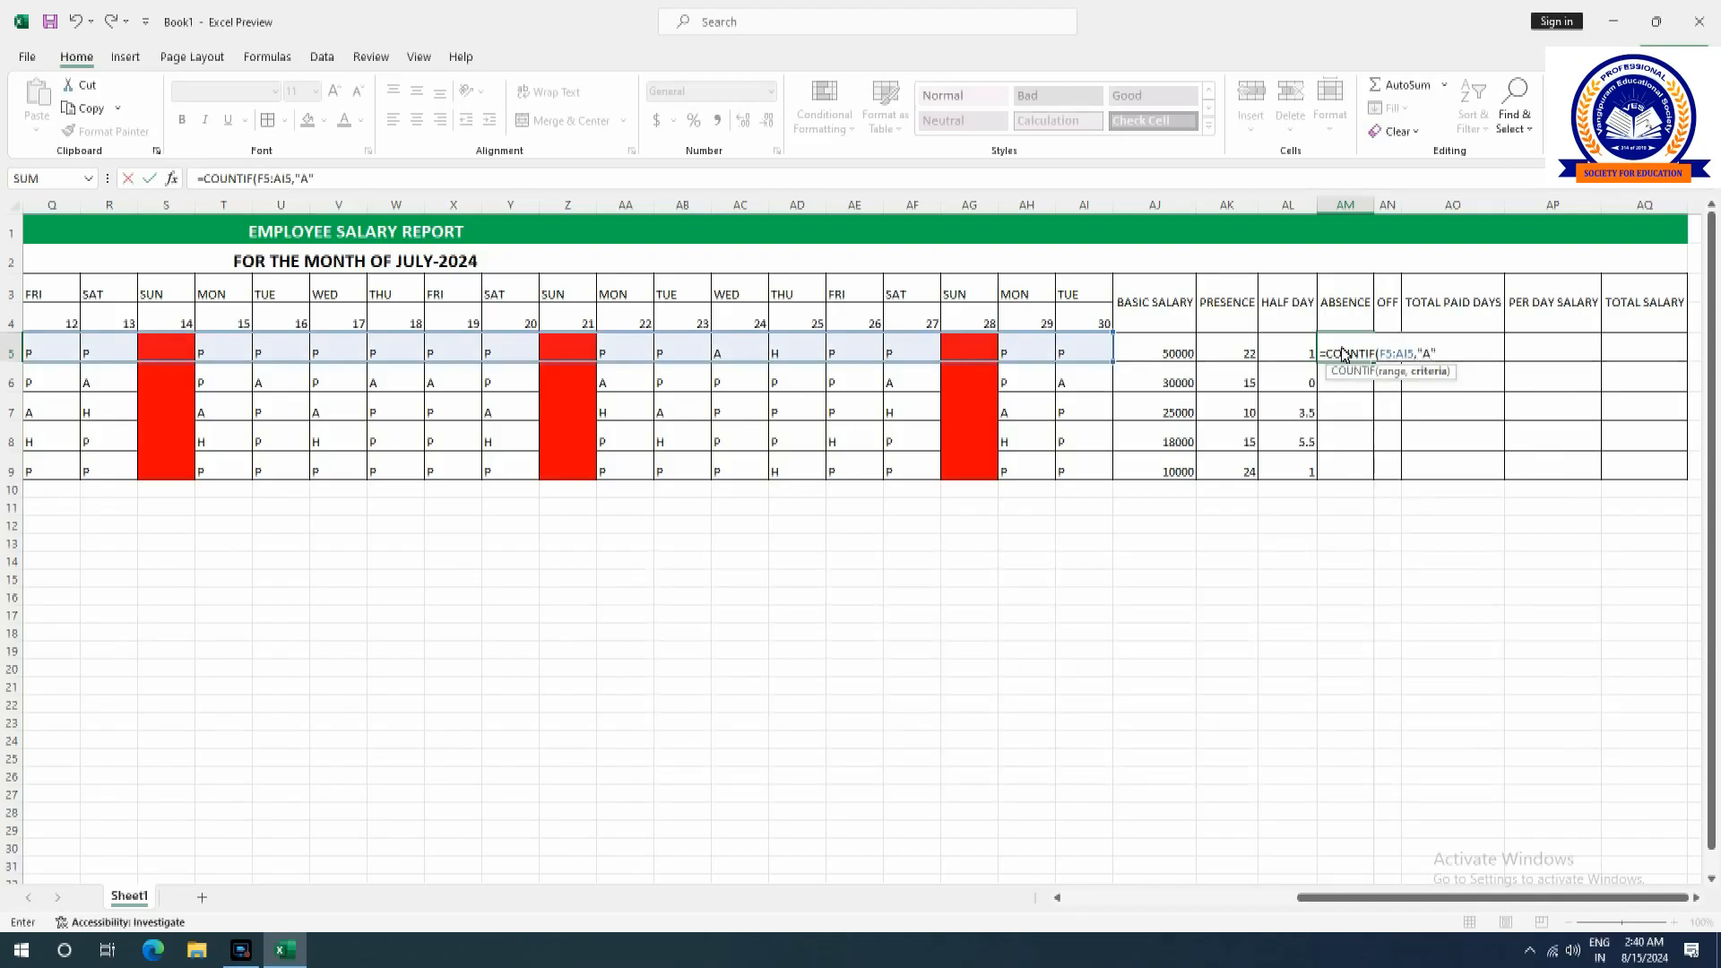
text())
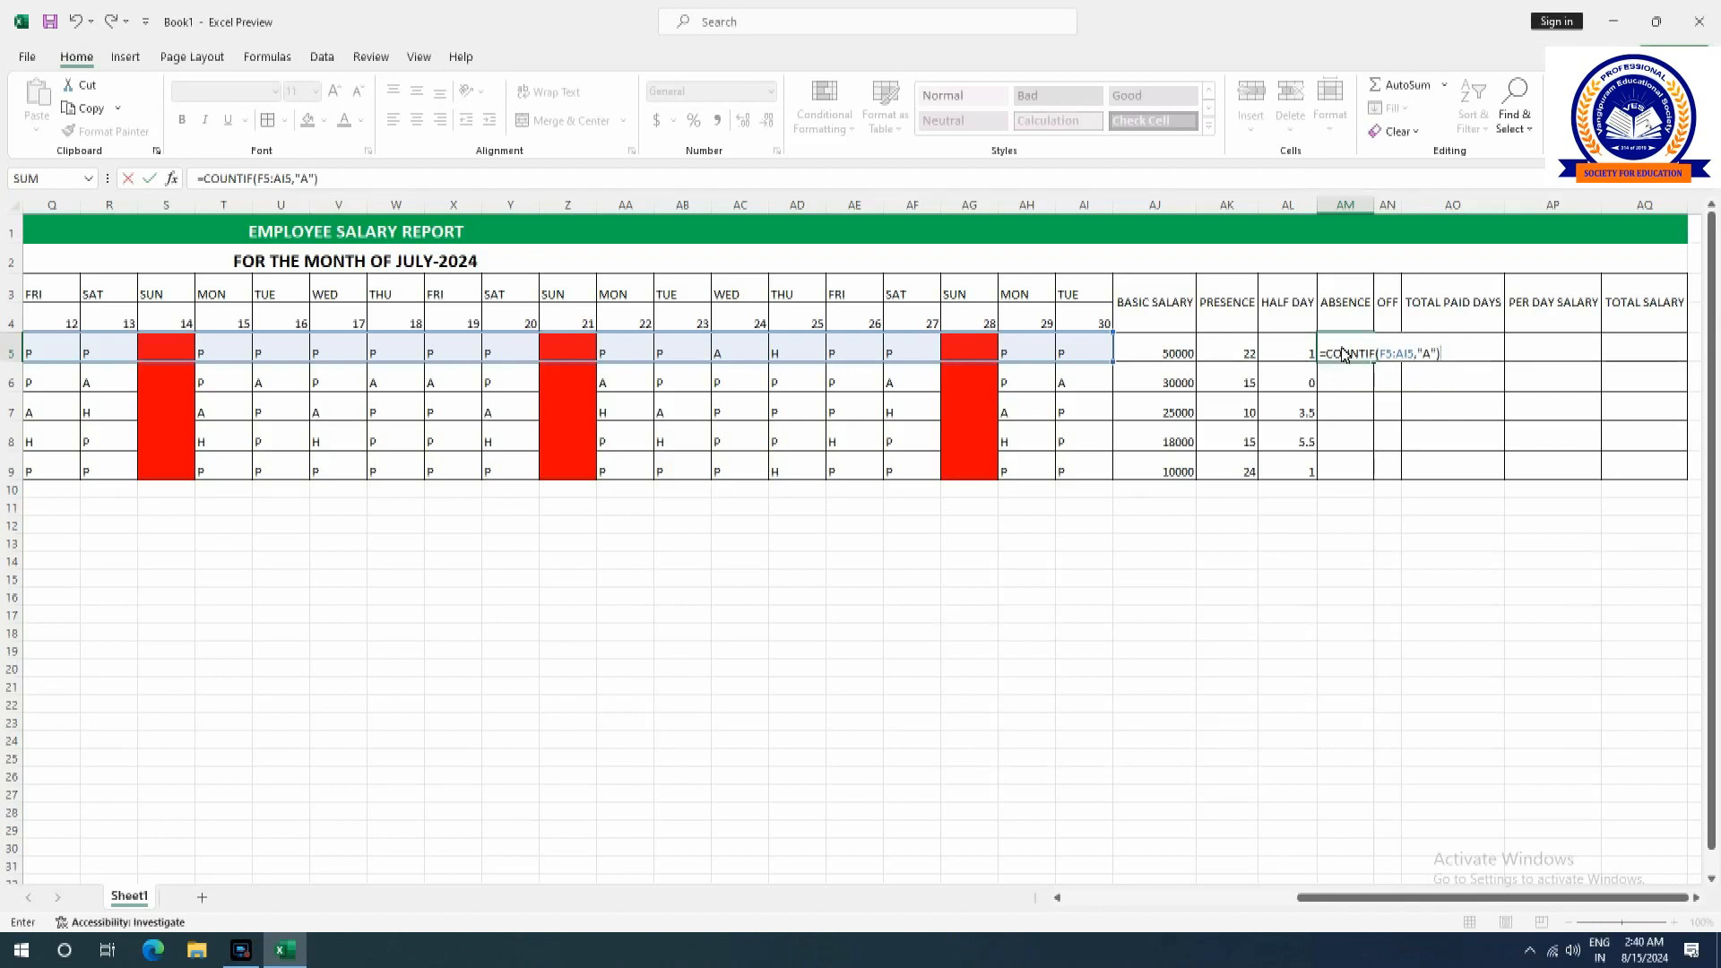
key(Return)
click(1344, 350)
drag(1374, 361, 1381, 487)
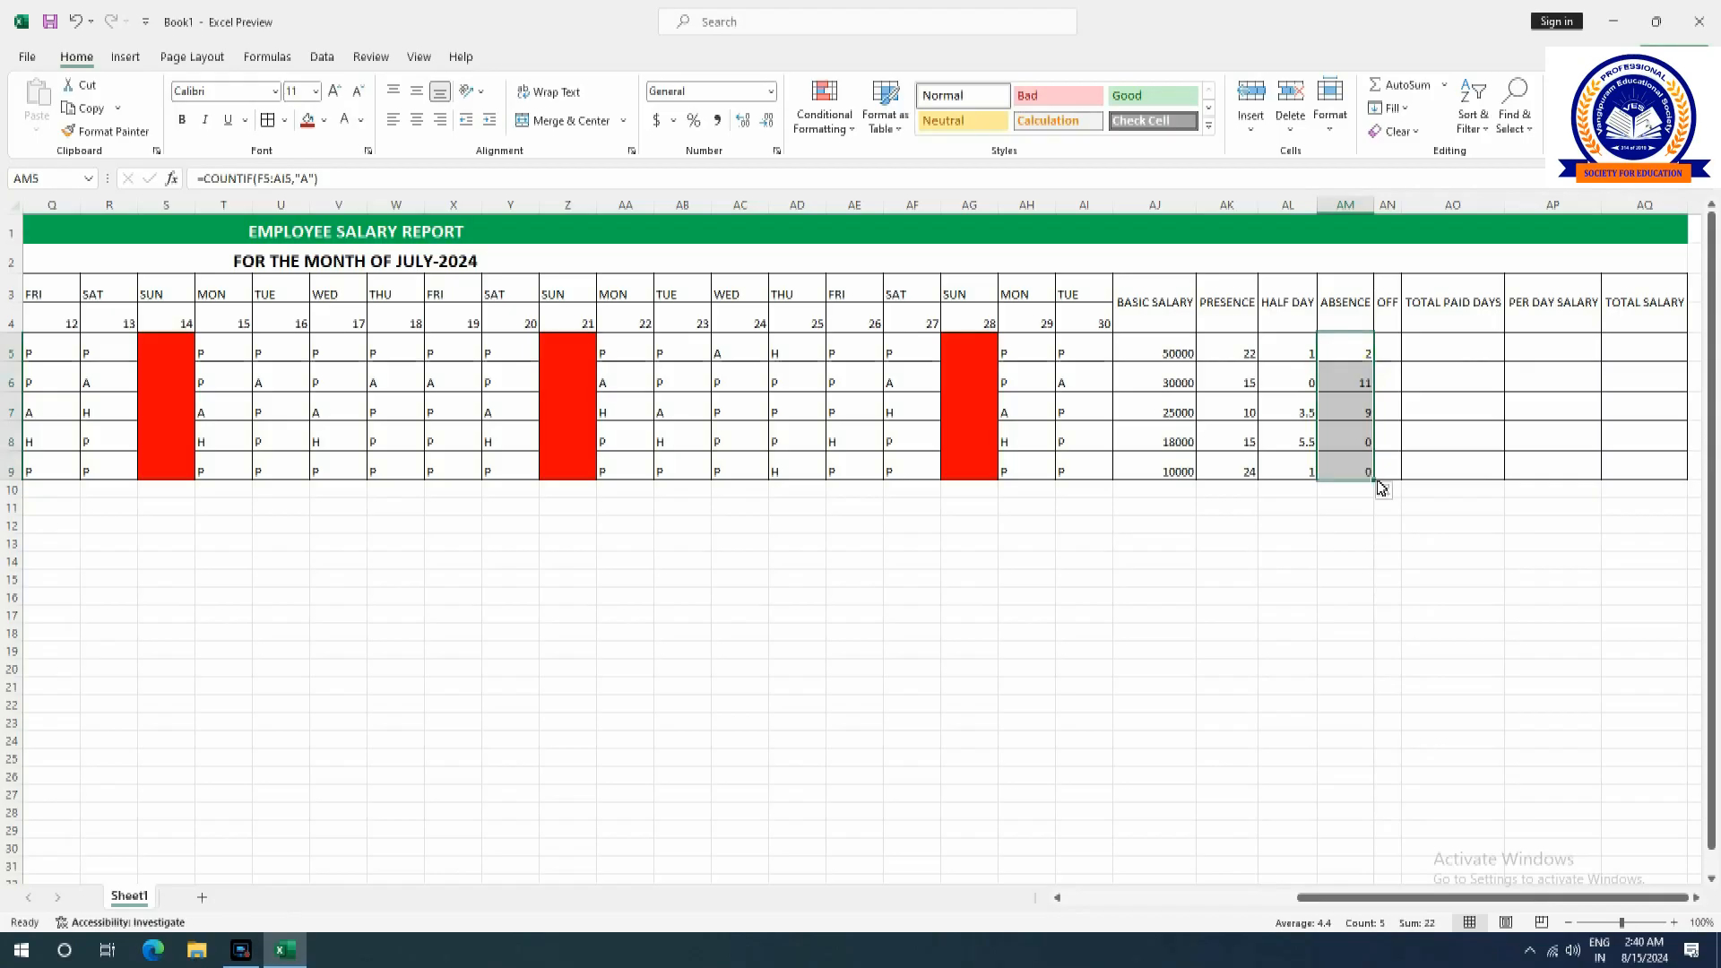
Enter =COUNTIF(F5:AI5,"") in AN5 under OFF and fill the formula down to AN9.
click(1391, 348)
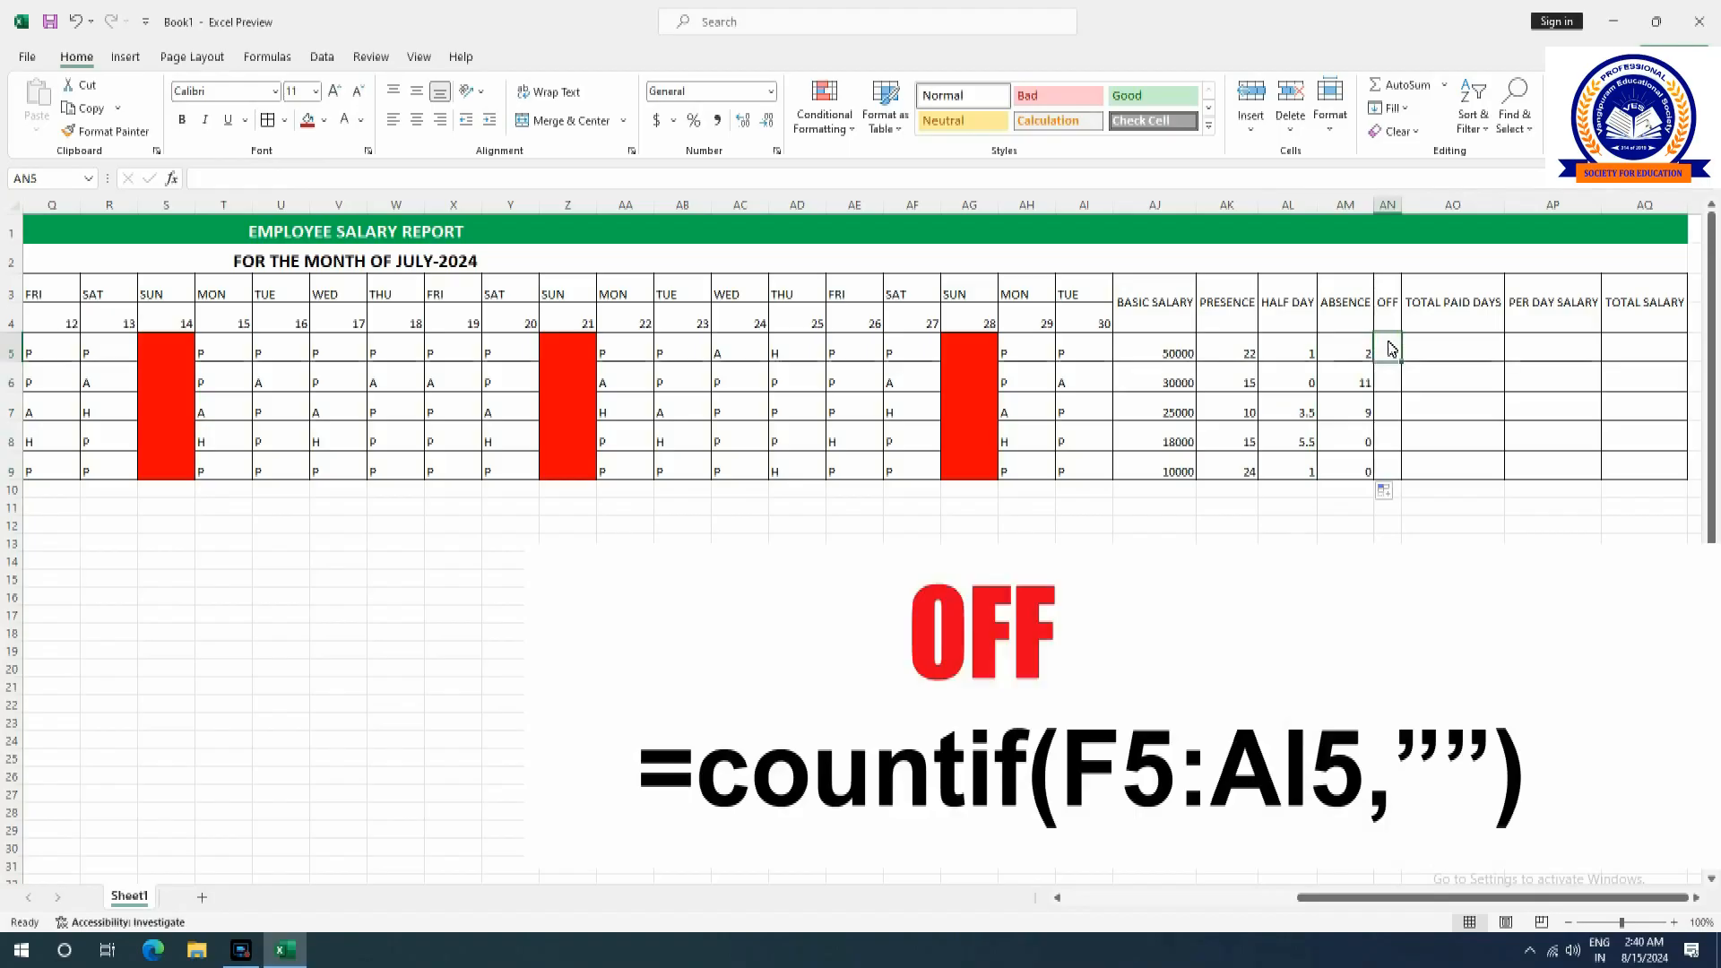
text(=COUNT)
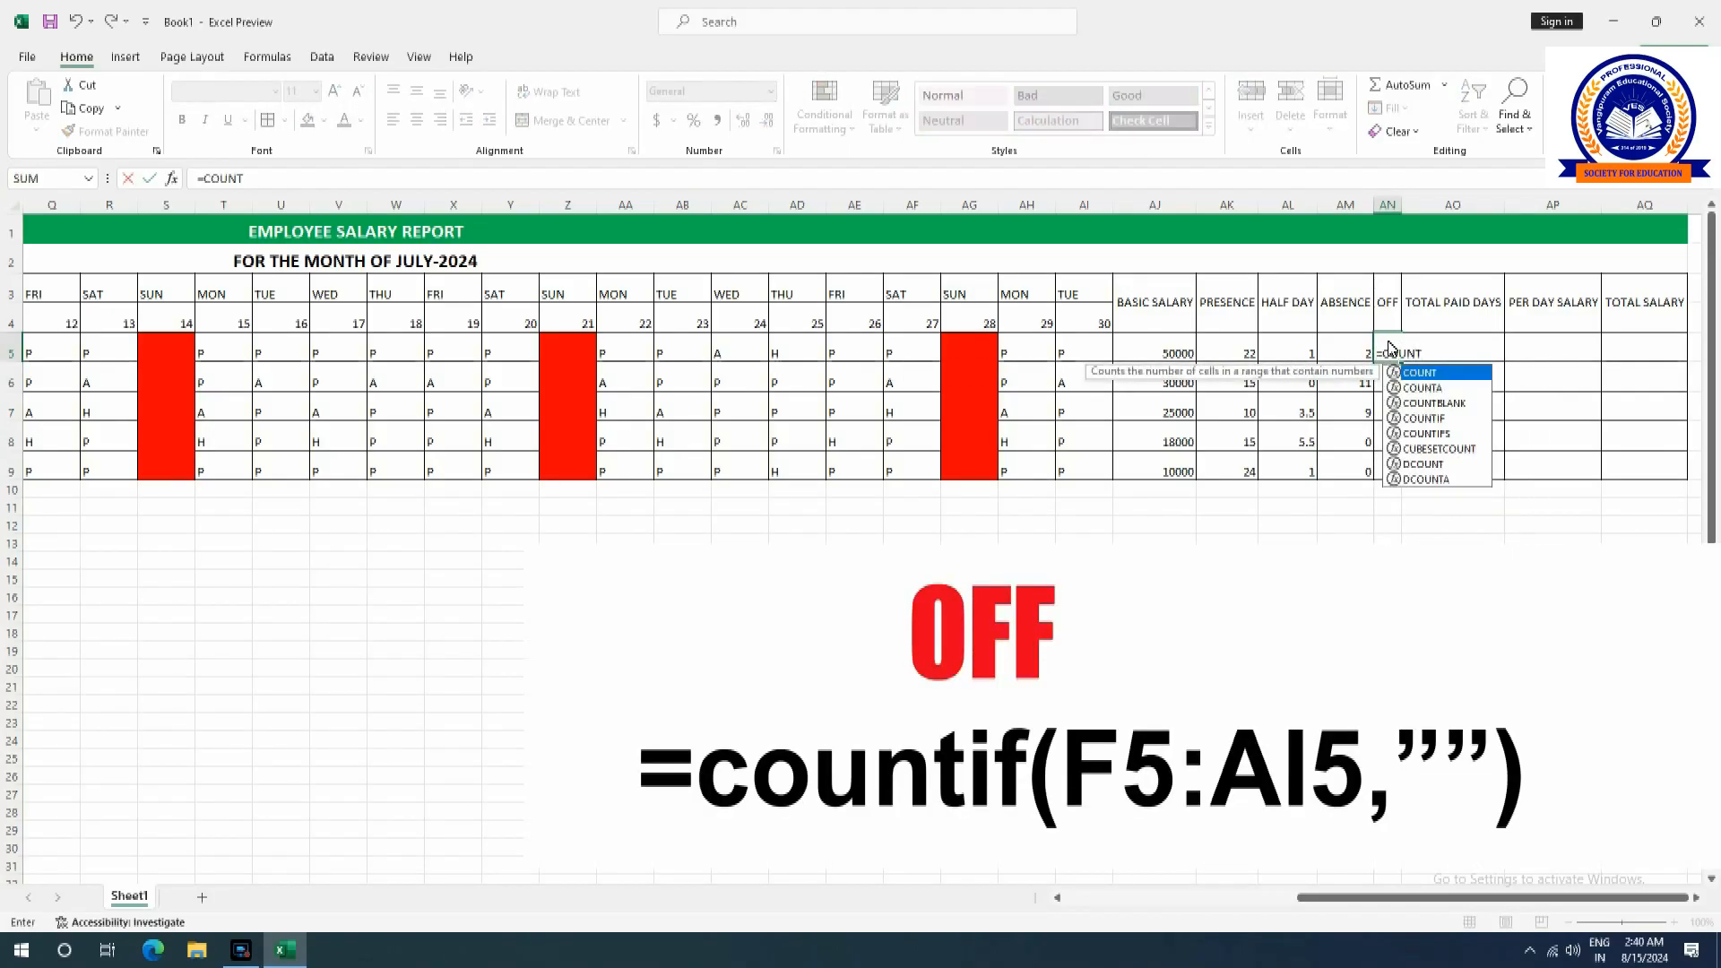
text(IF)
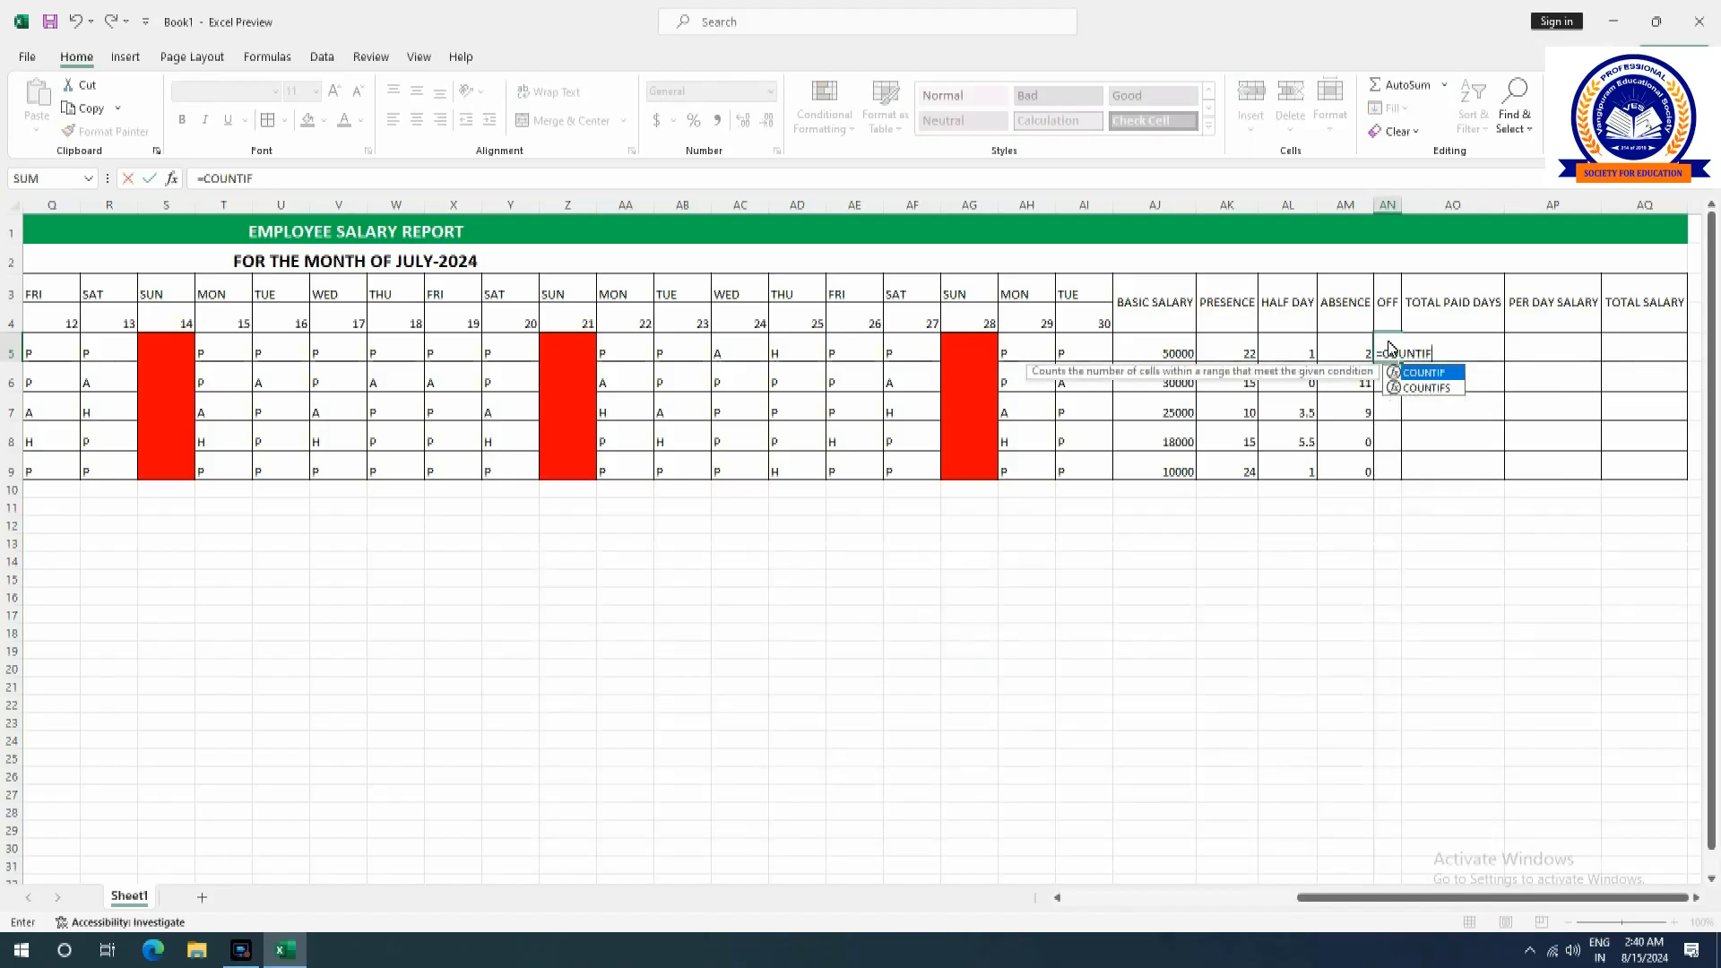
text((F5)
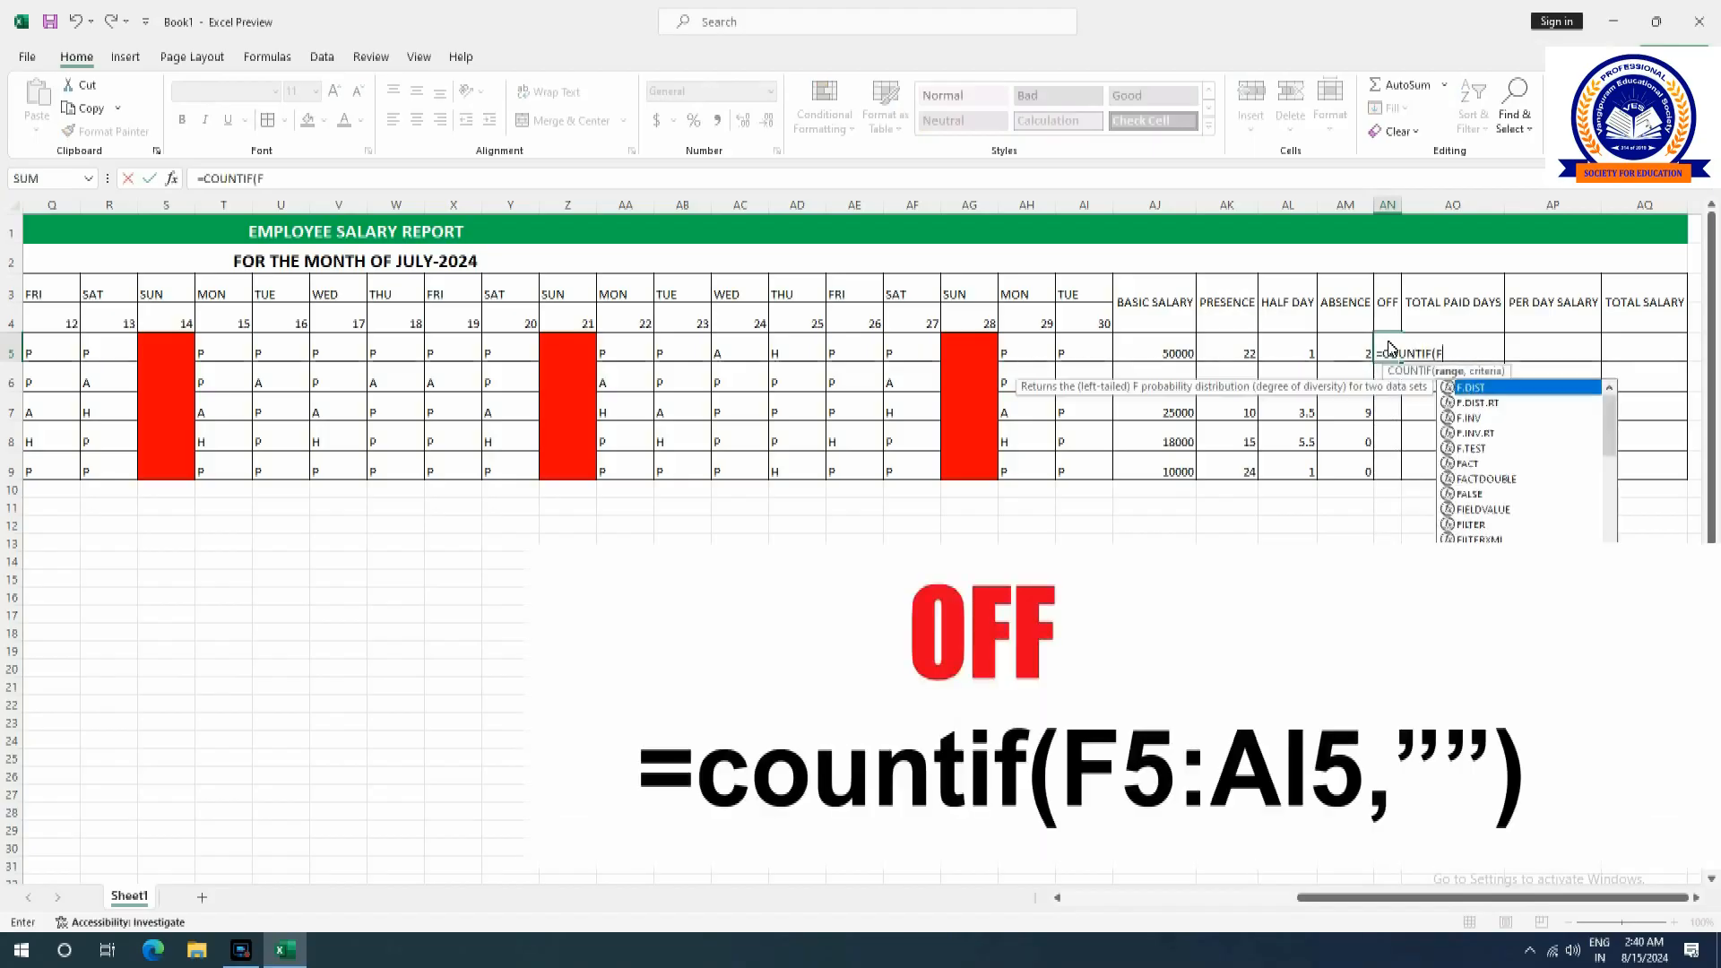
text(:)
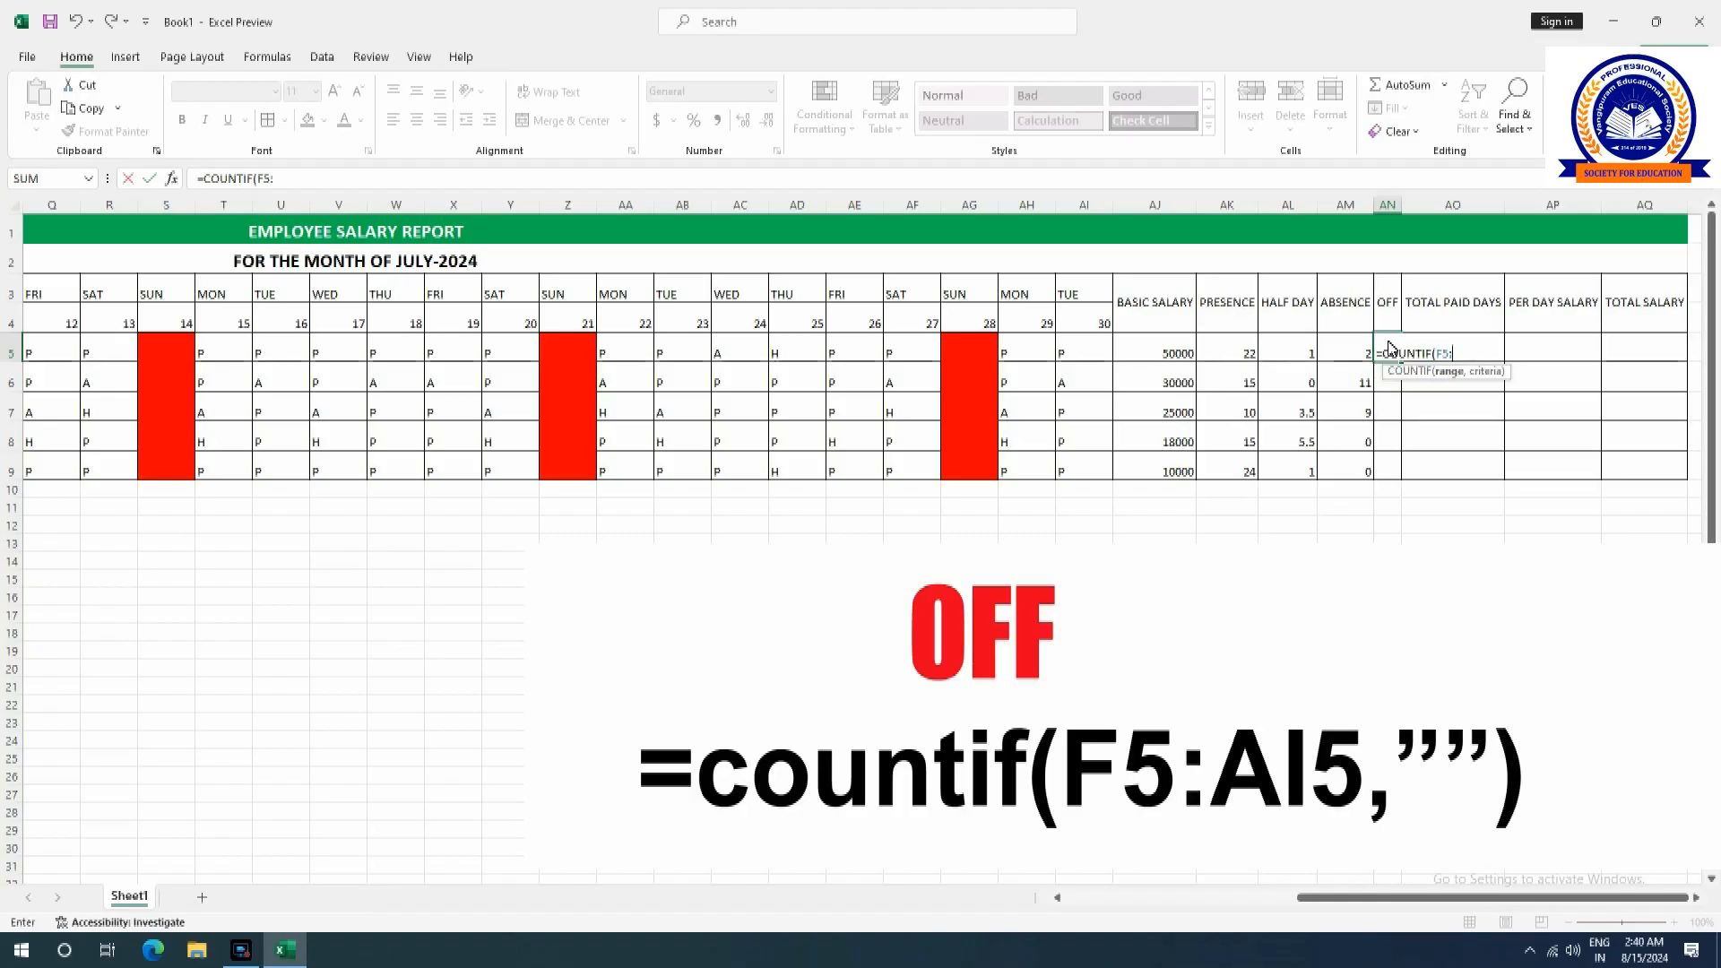
text(AI5)
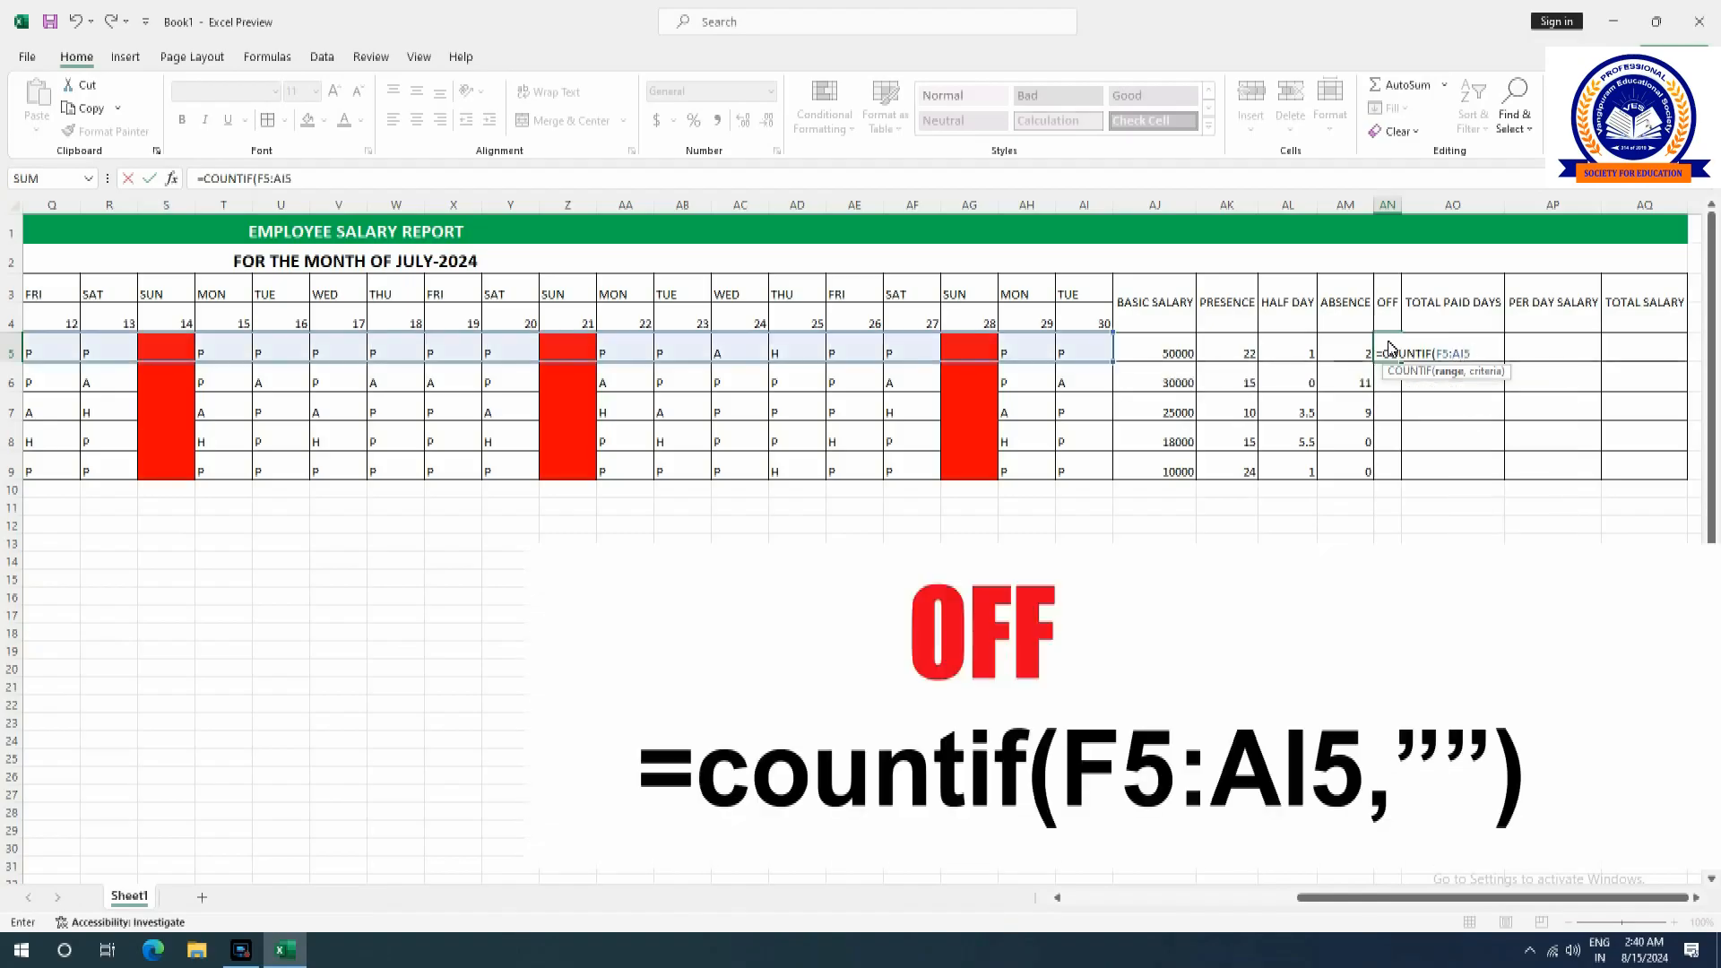
text(,""))
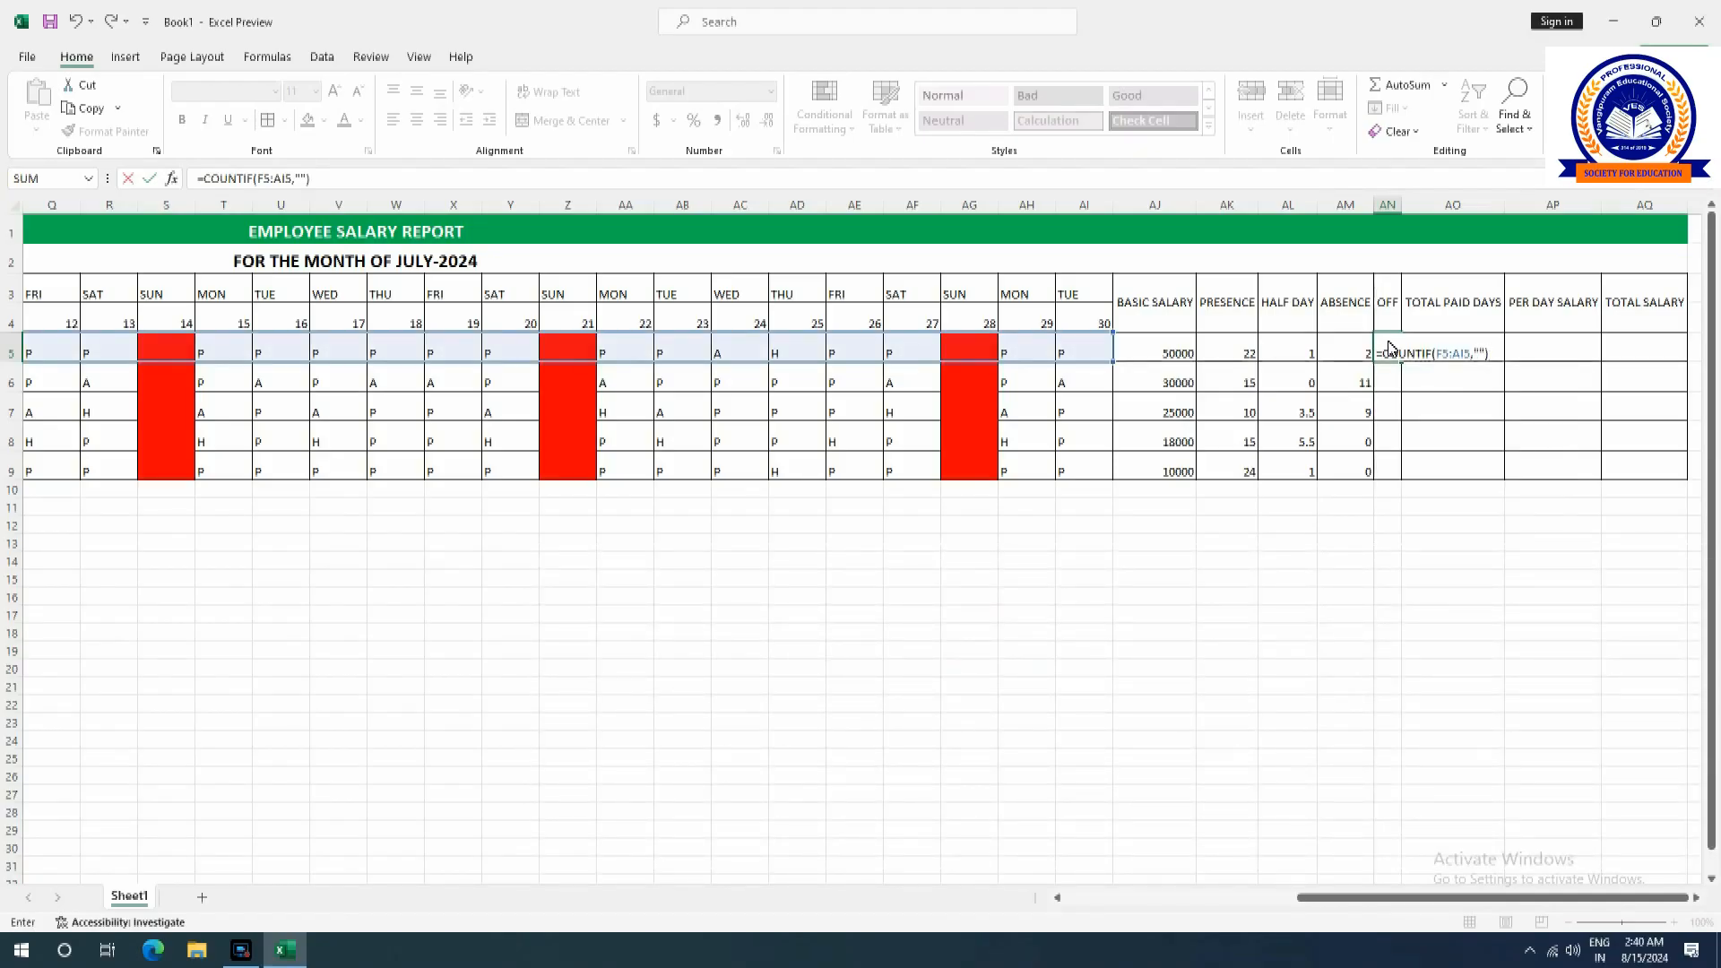
key(Return)
click(1394, 353)
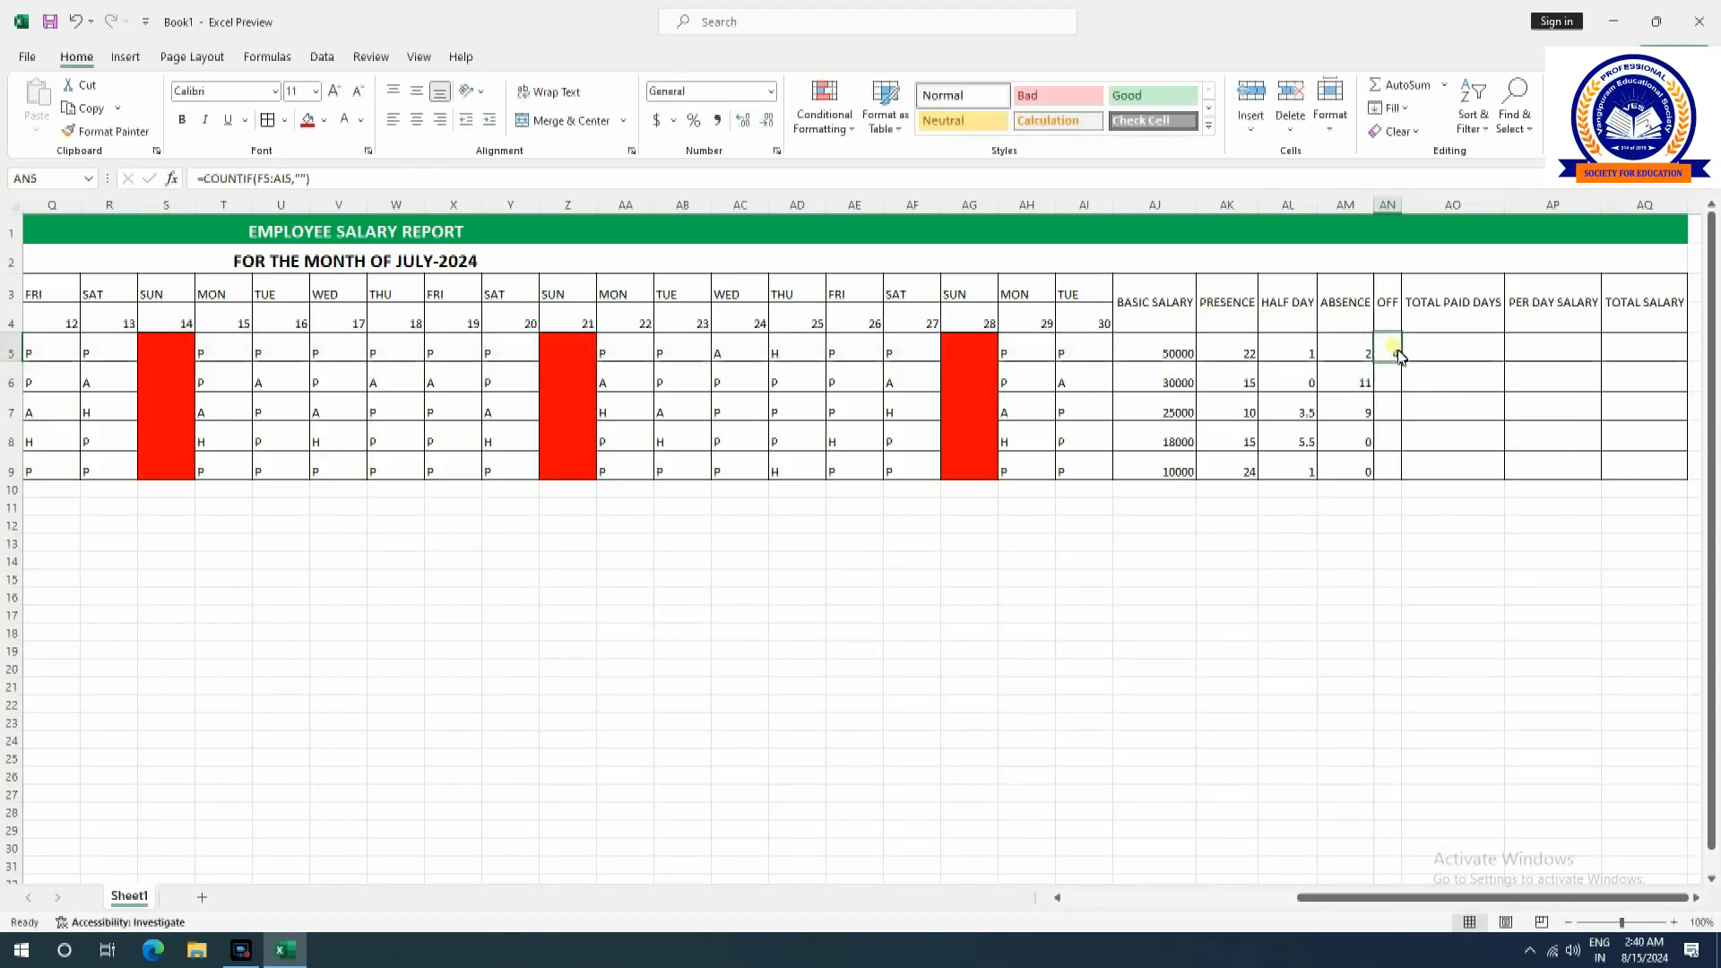
drag(1401, 361, 1405, 476)
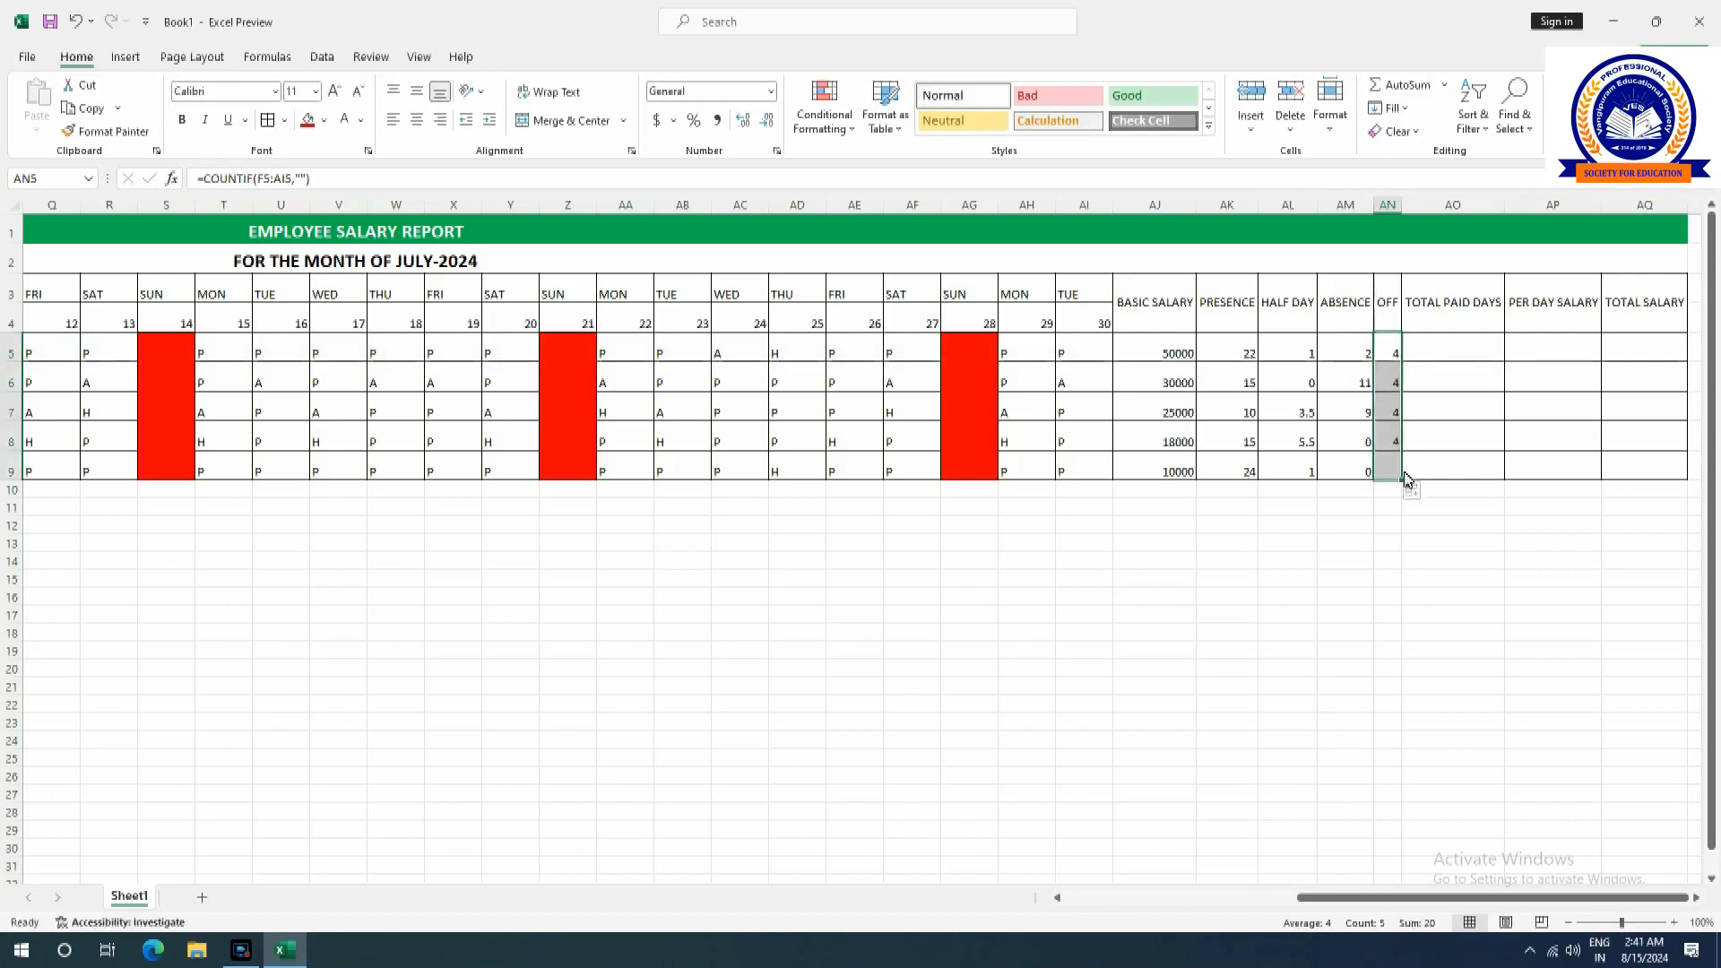
click(1449, 352)
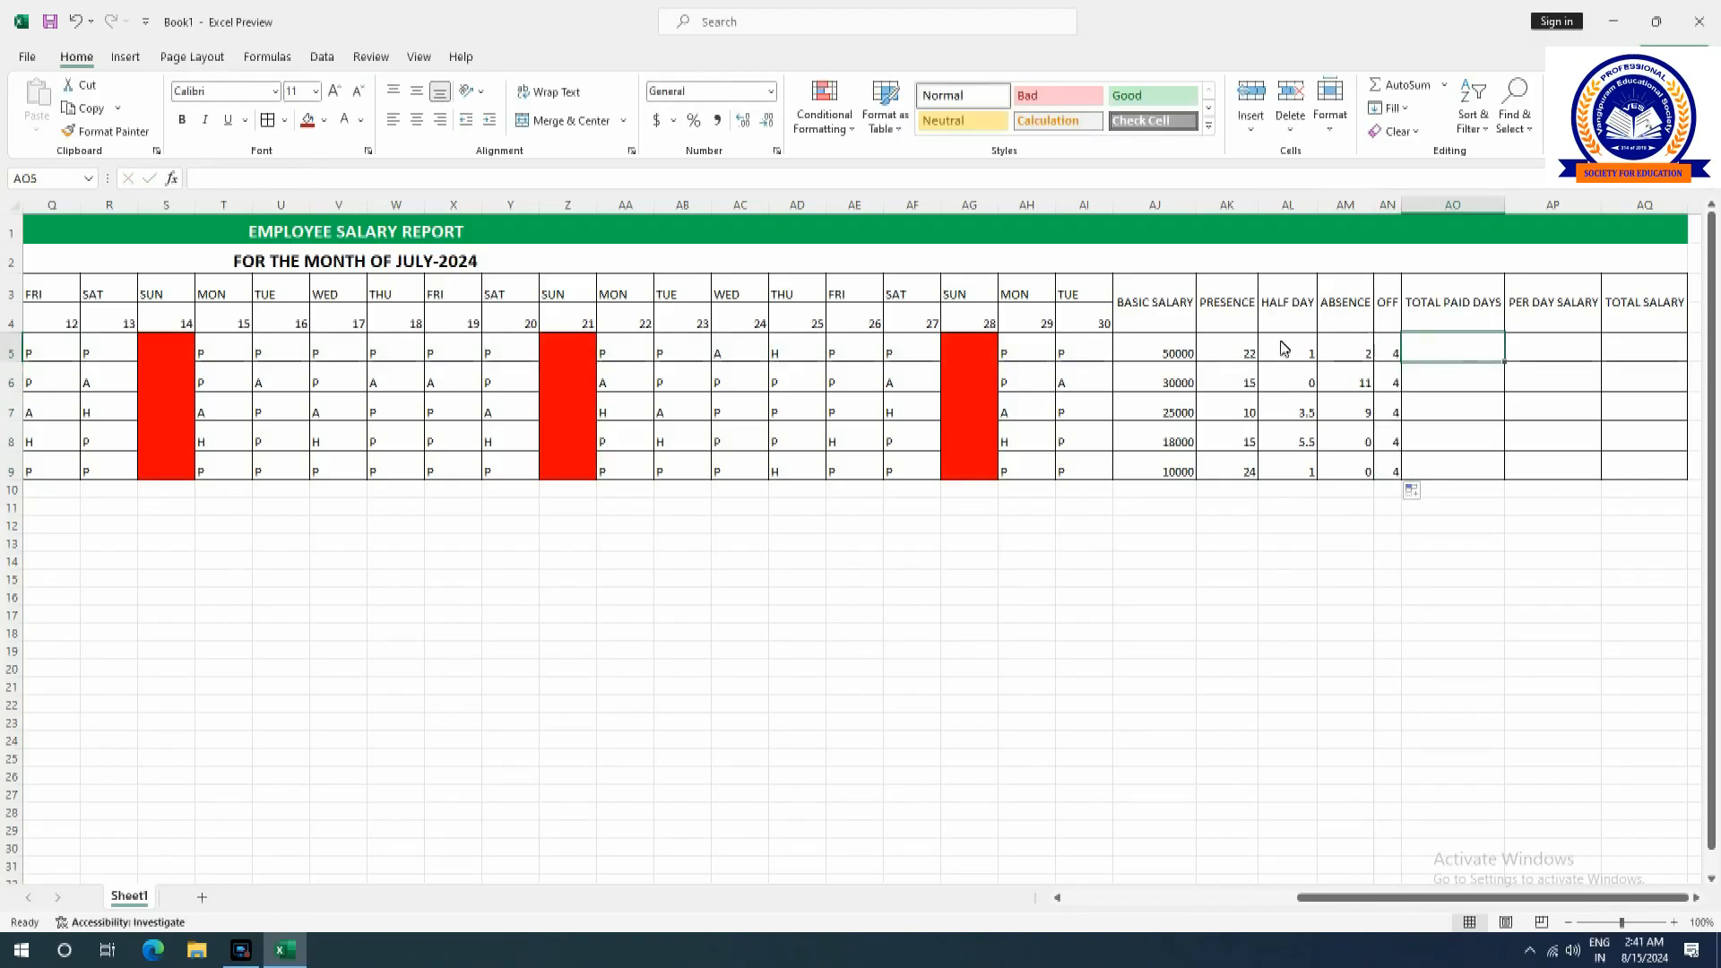
drag(1192, 349, 1393, 477)
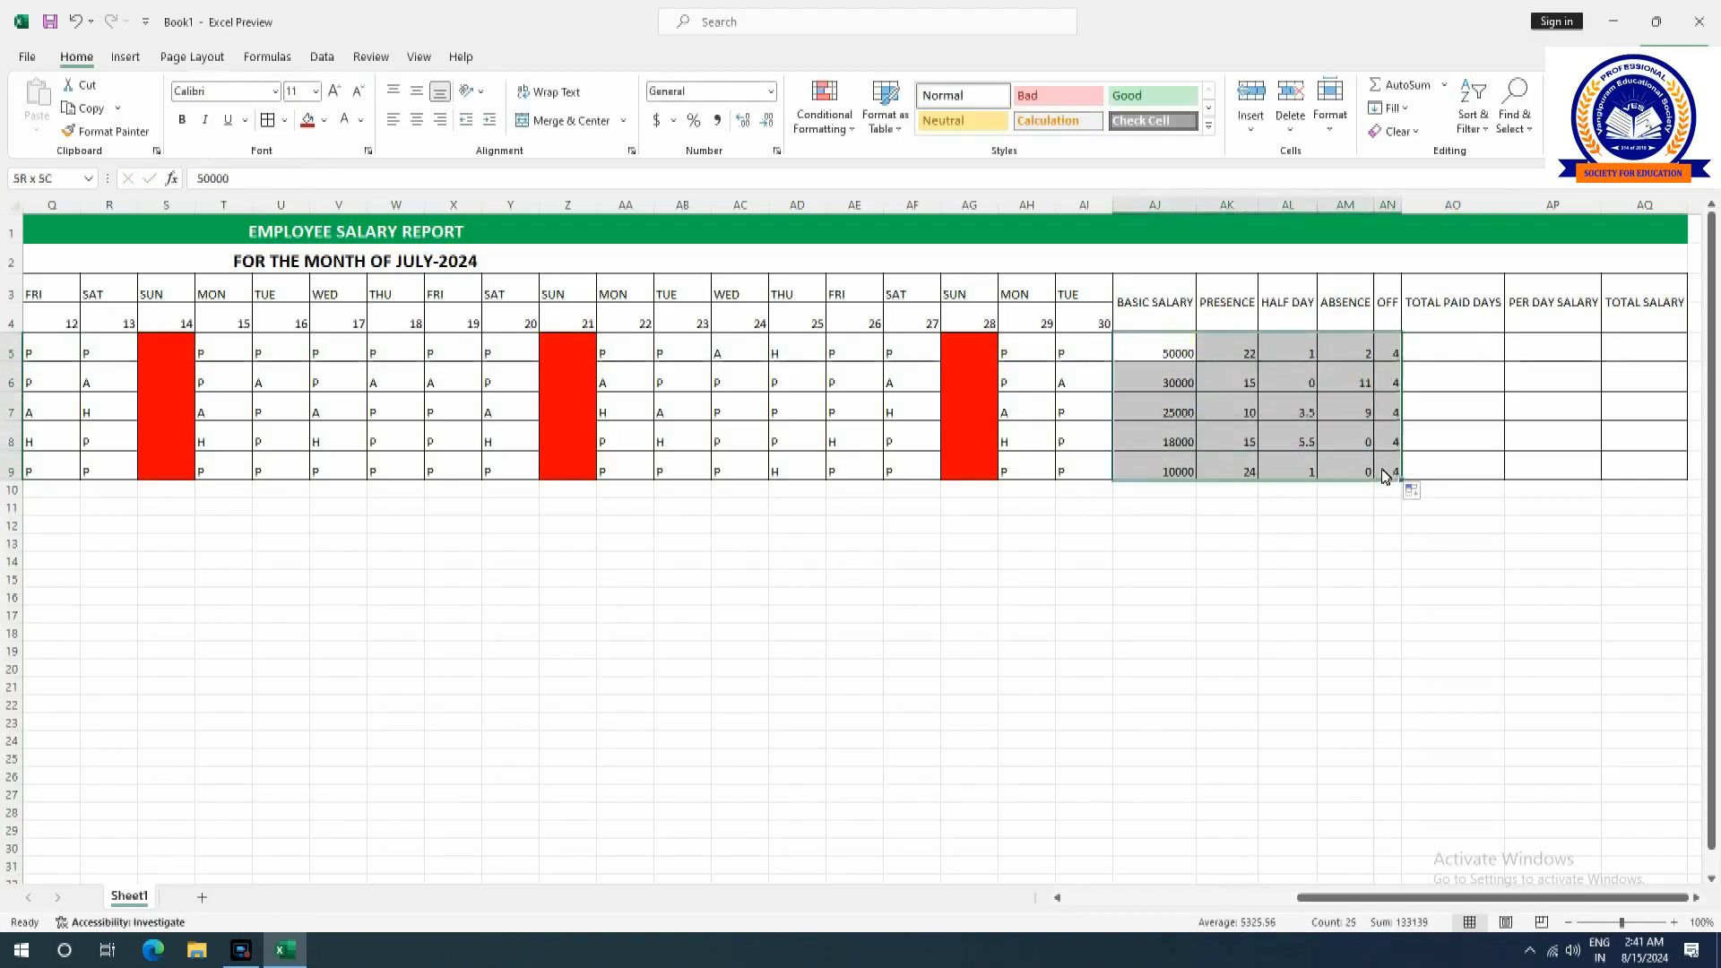
click(1448, 355)
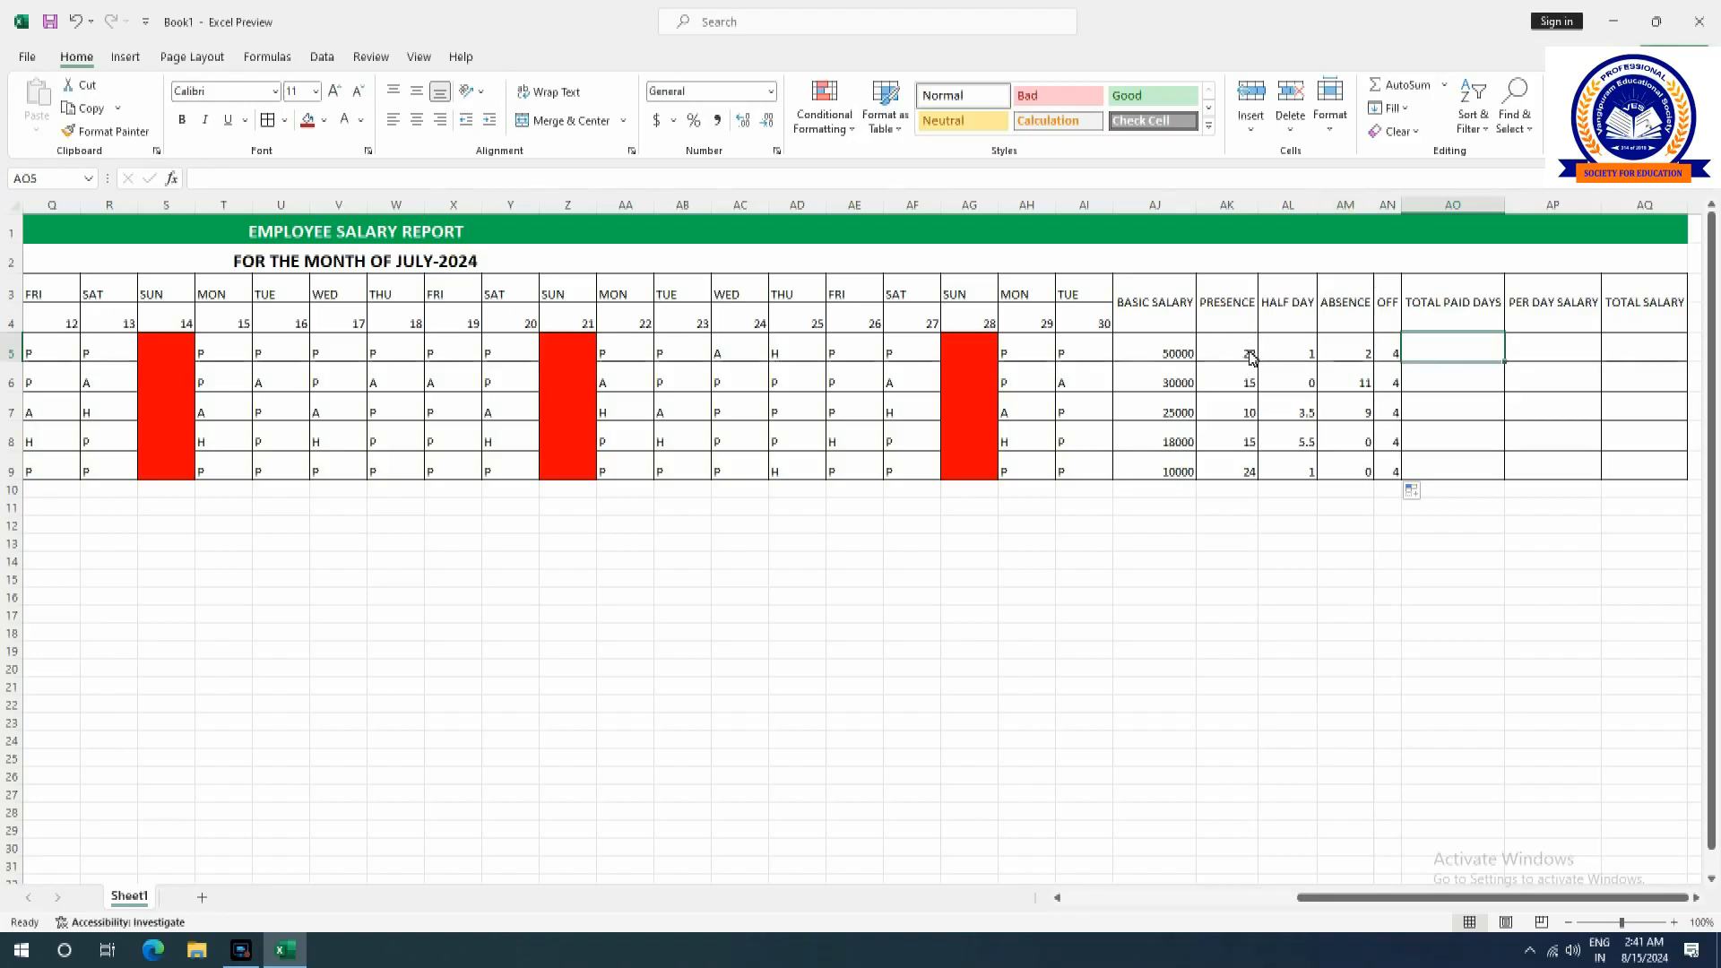
click(1230, 207)
click(1290, 209)
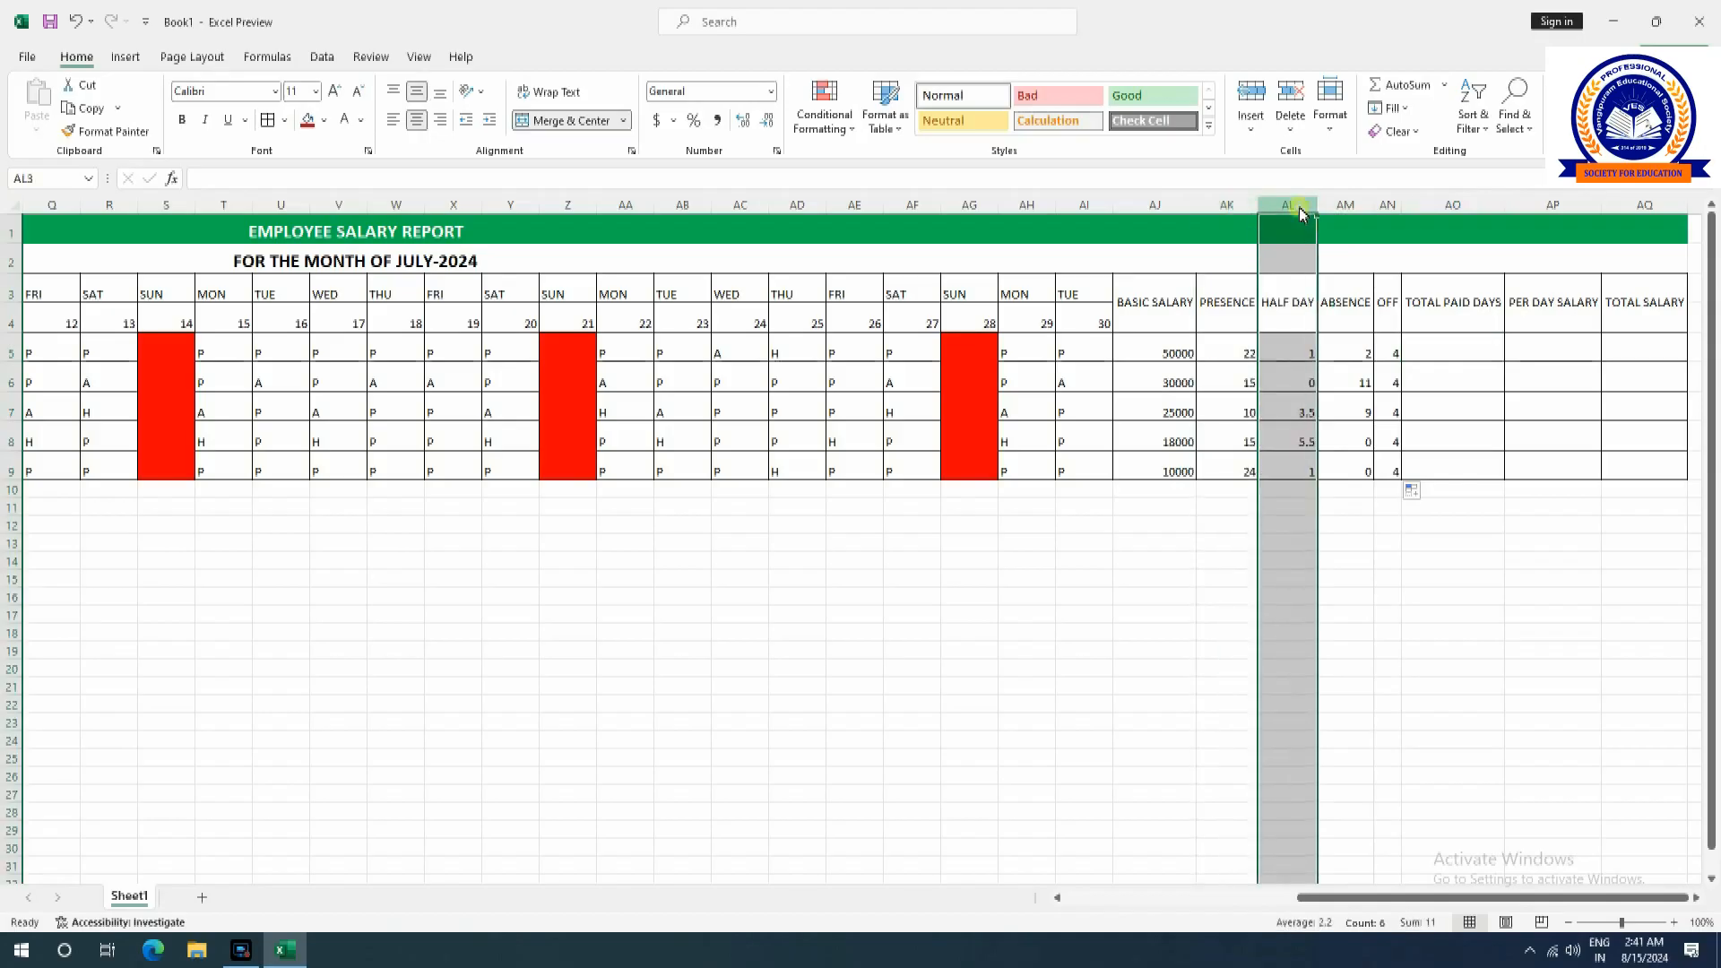
click(1392, 209)
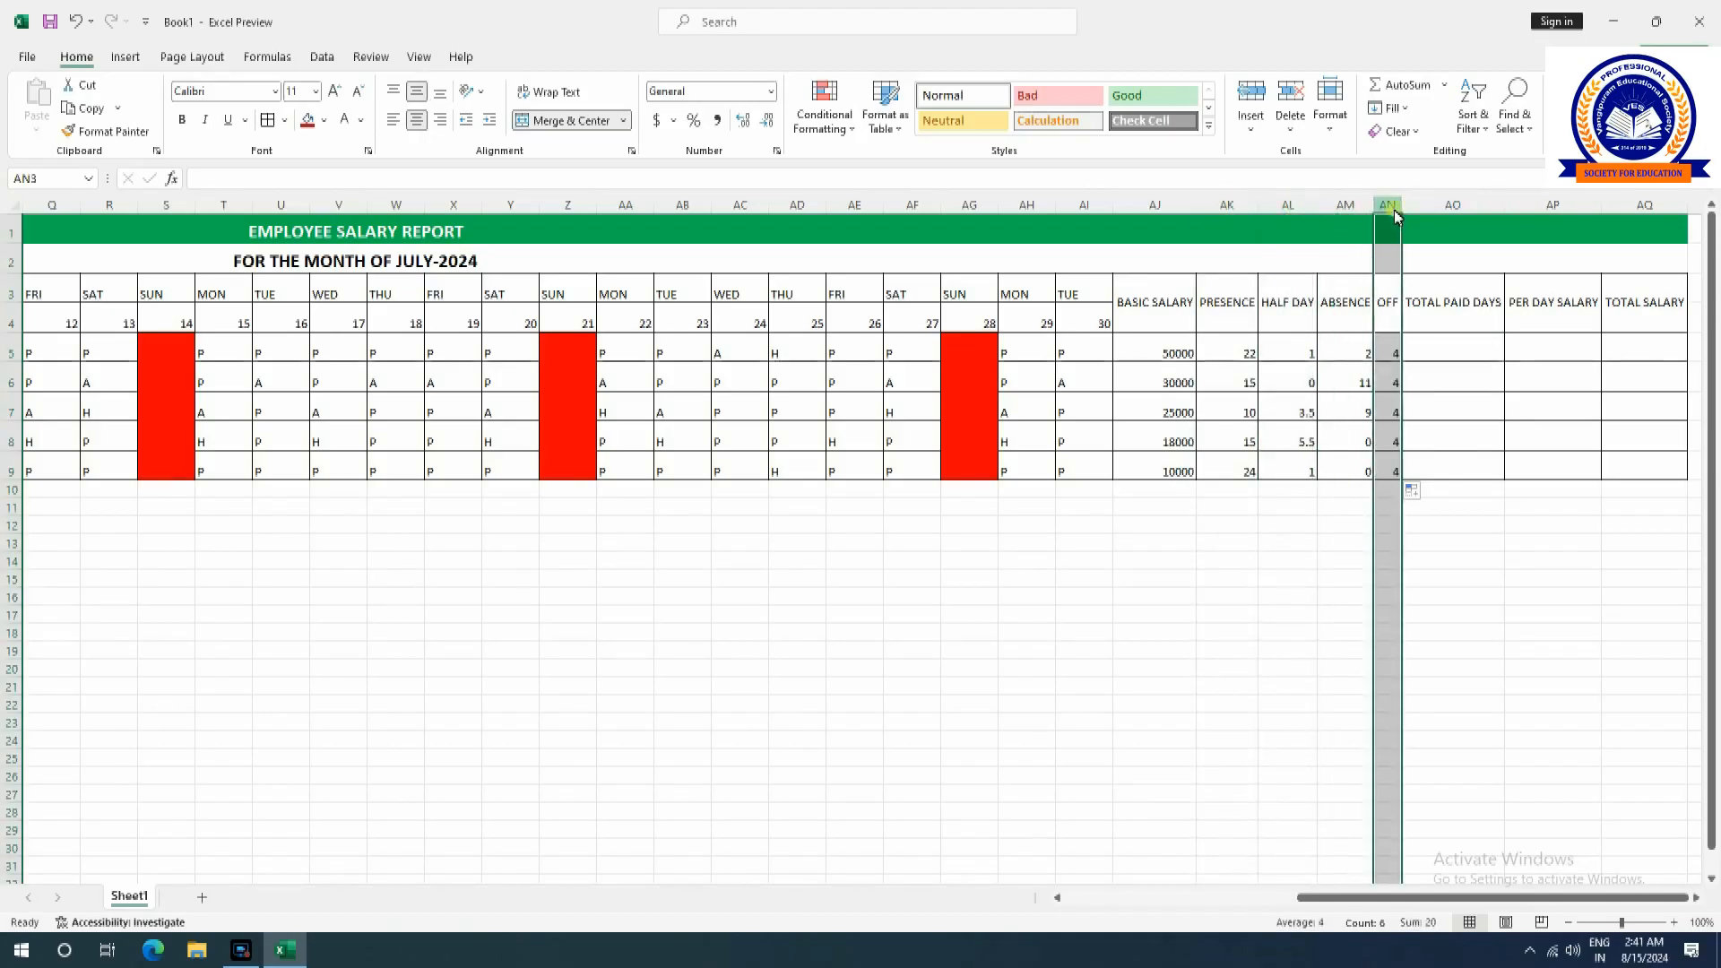
Enter =AK5+AL5+AN5 in AO5 under TOTAL PAID DAYS and fill the formula down to AO9.
click(1453, 357)
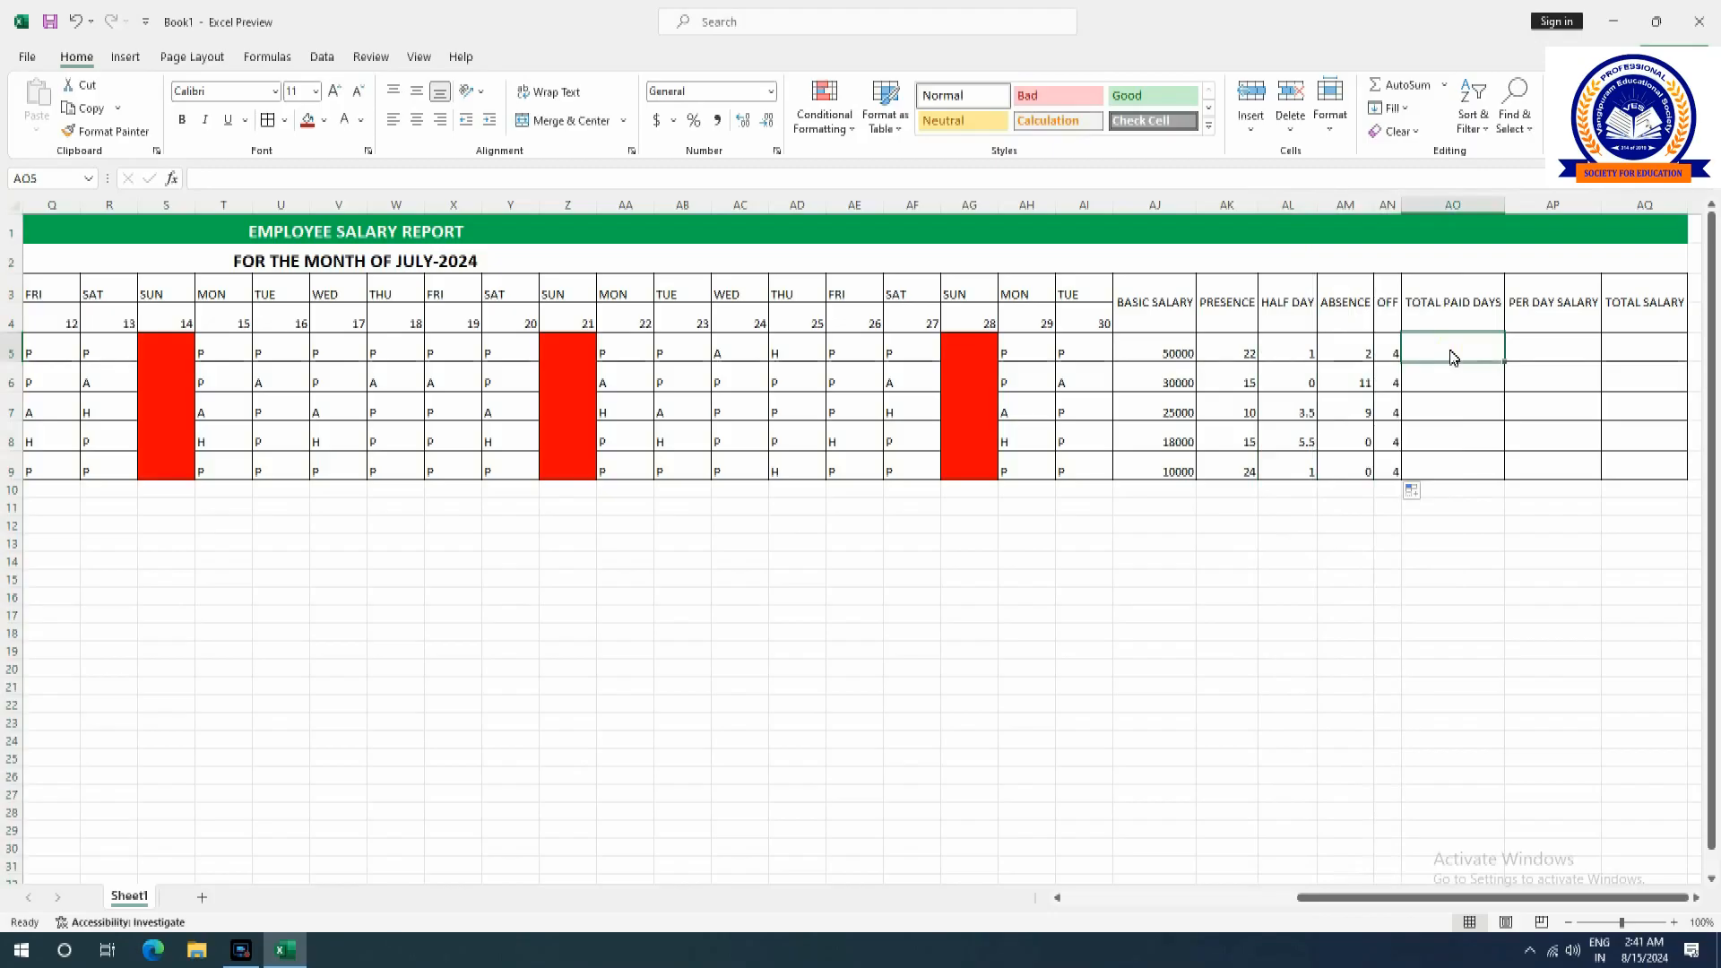
text(=AK5)
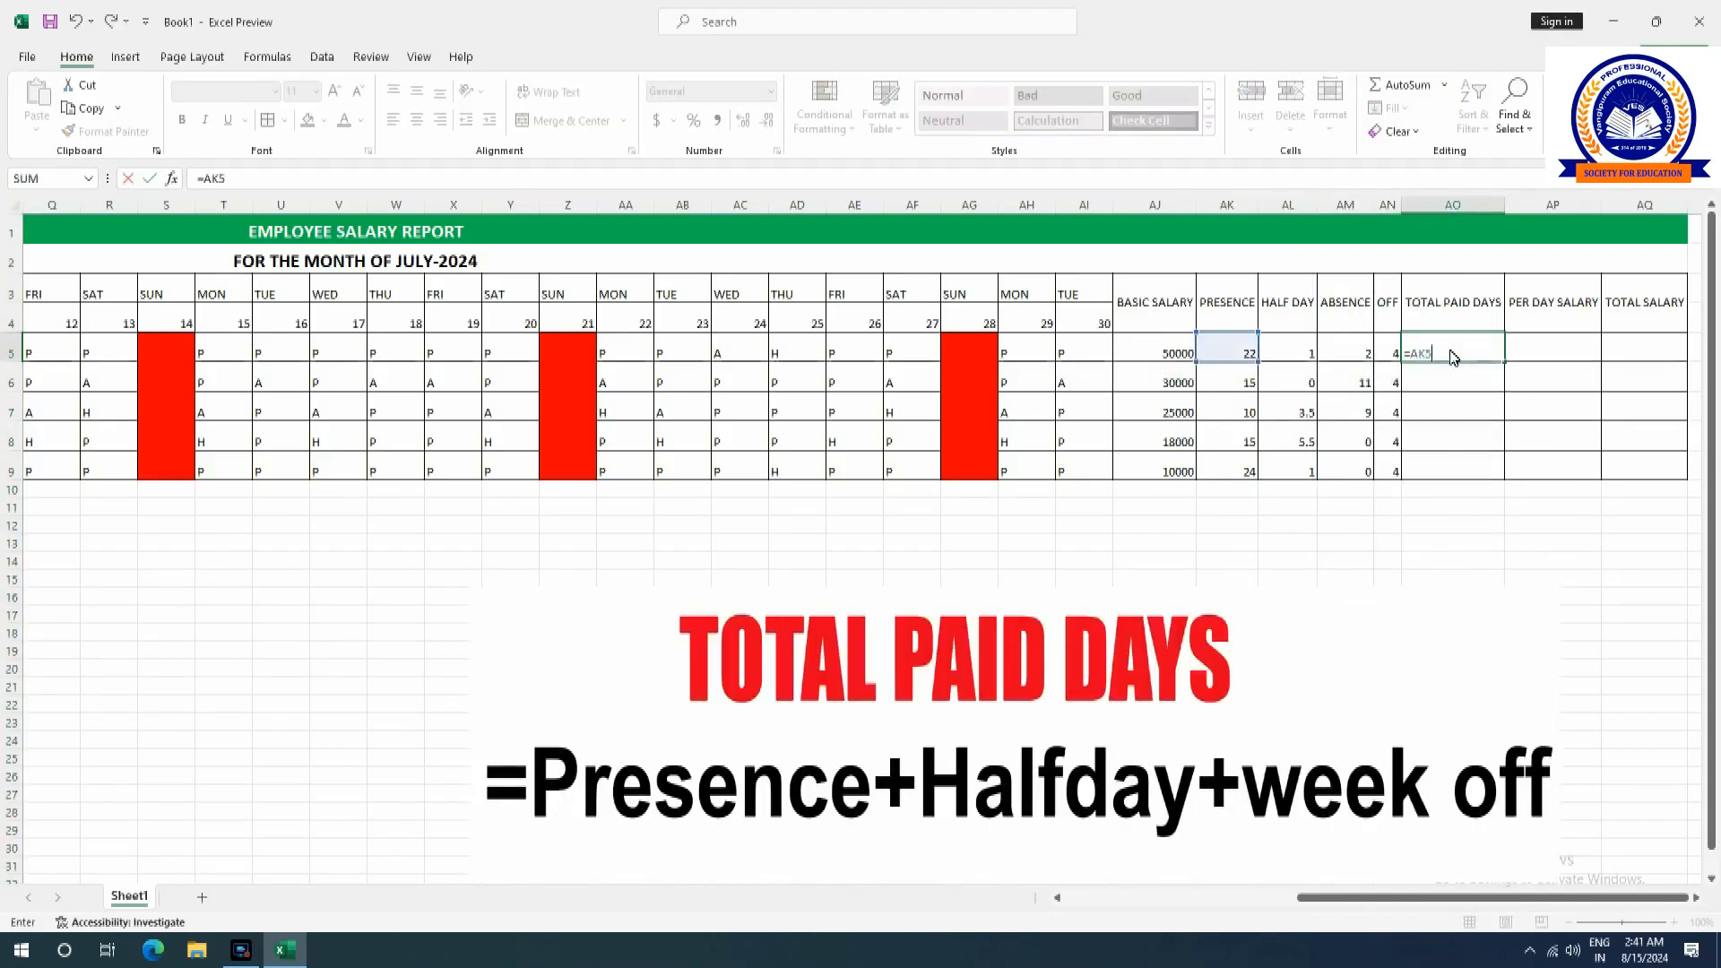
text(+AL5)
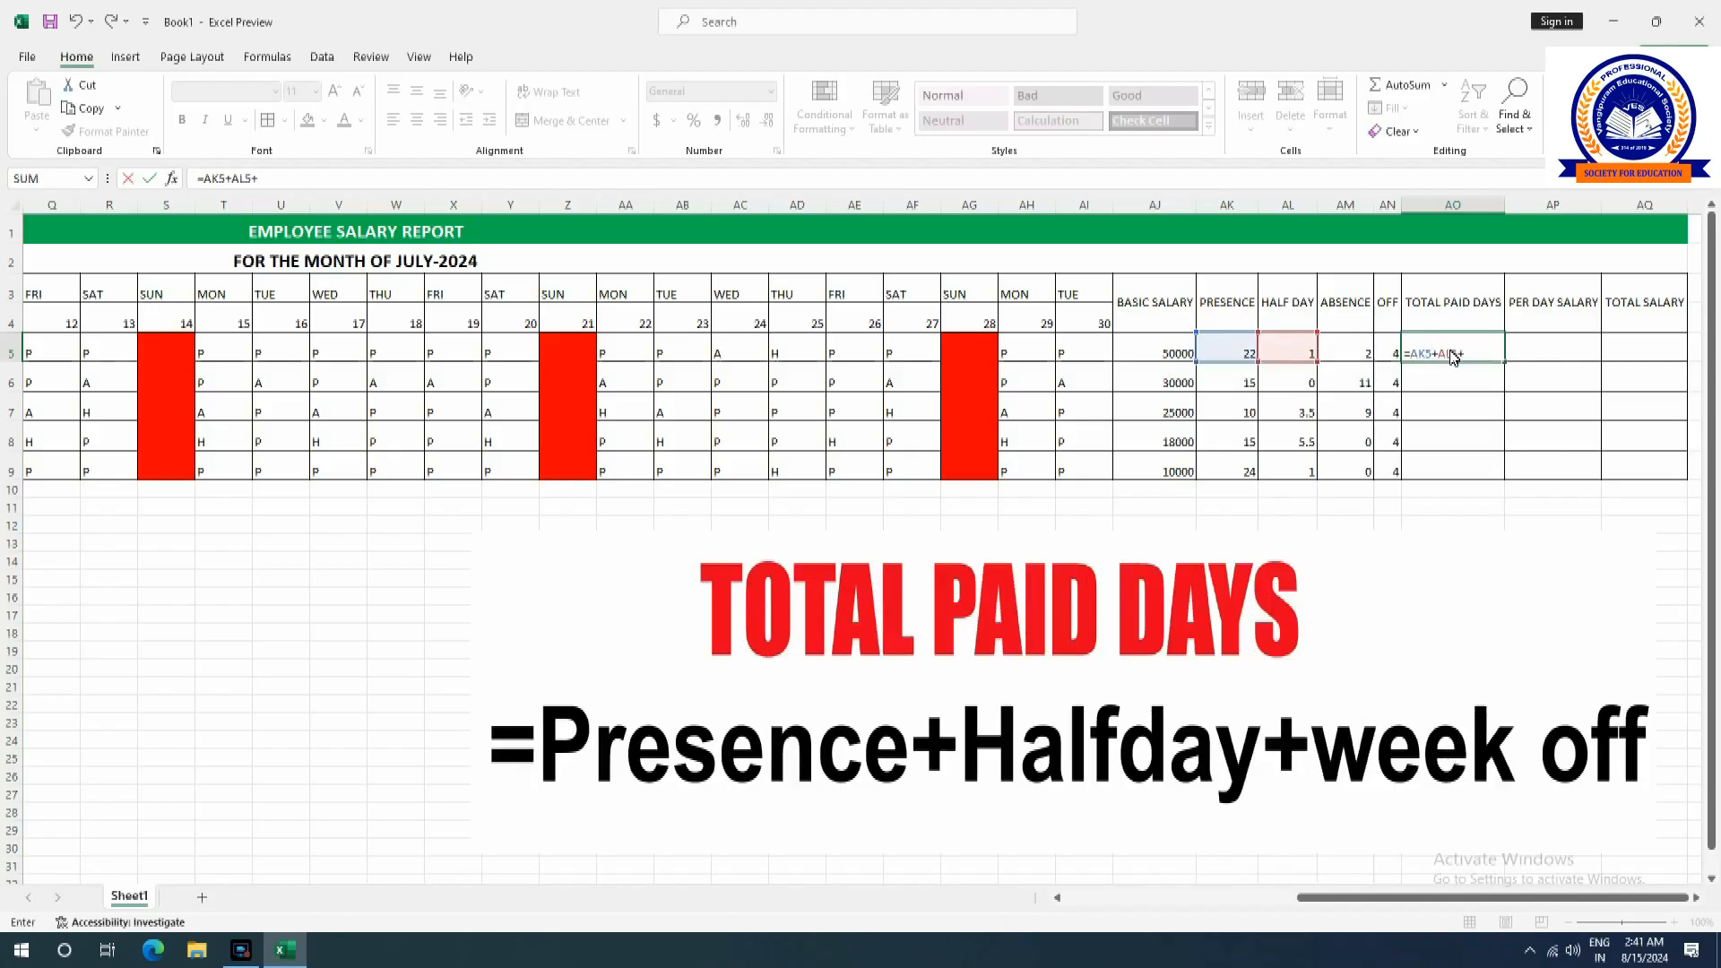
text(+AN5)
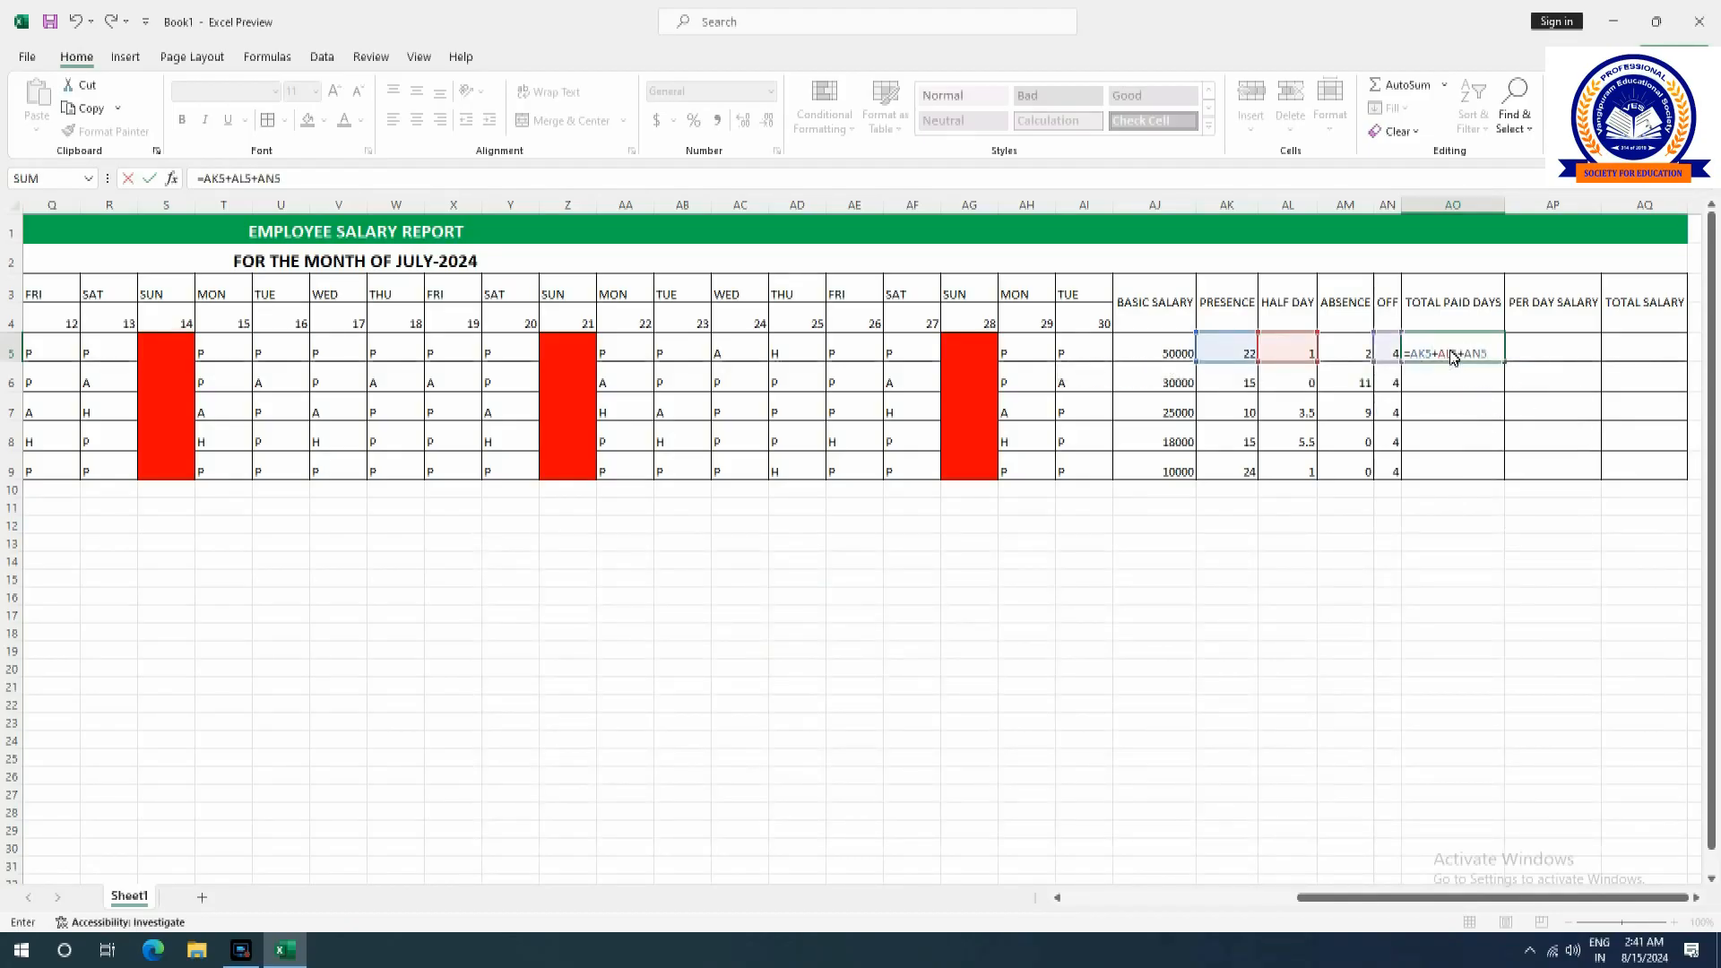
key(Return)
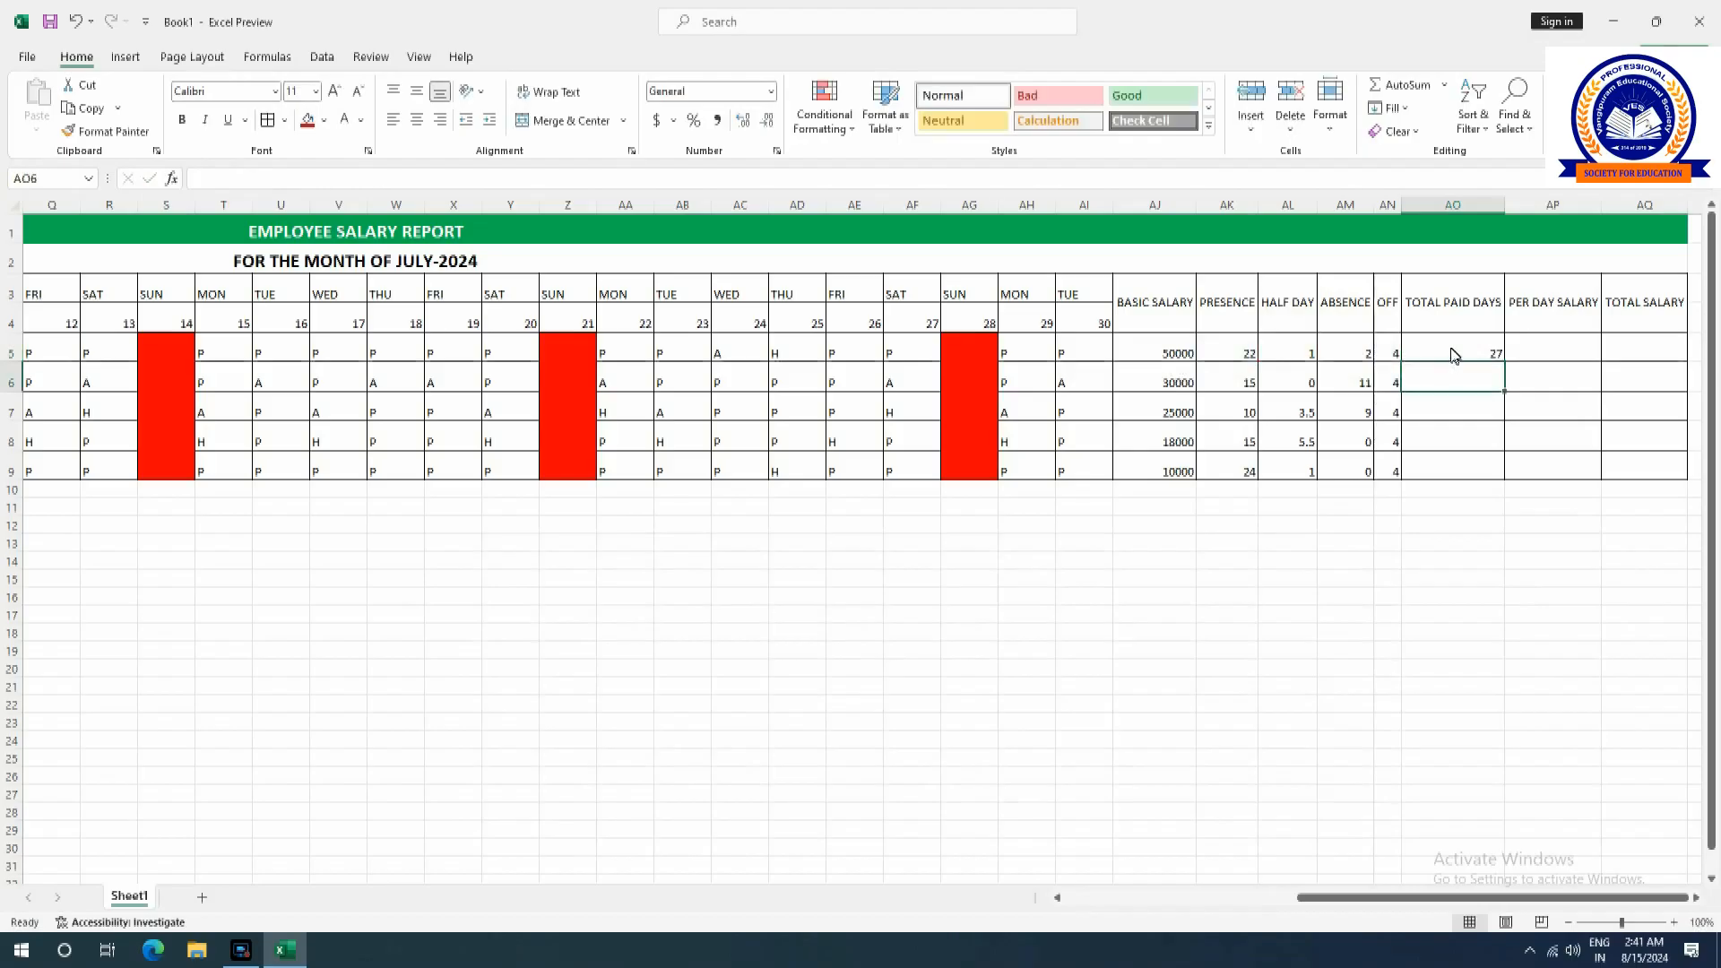
click(1474, 360)
drag(1509, 368, 1508, 479)
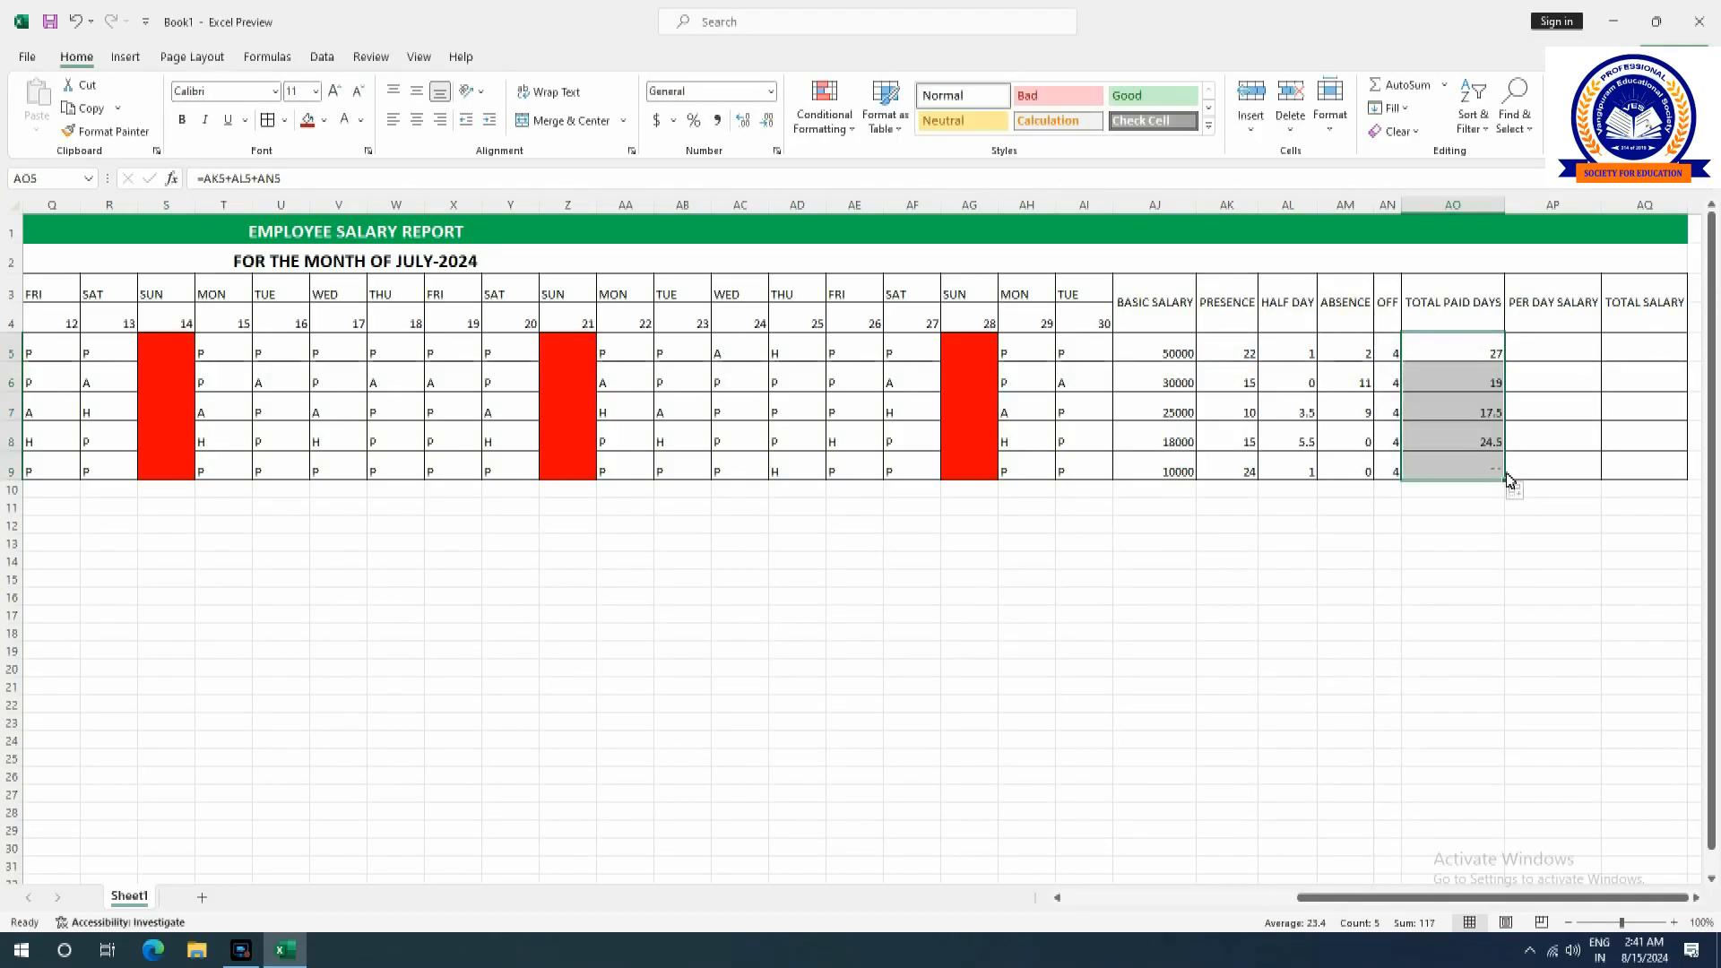
click(1353, 210)
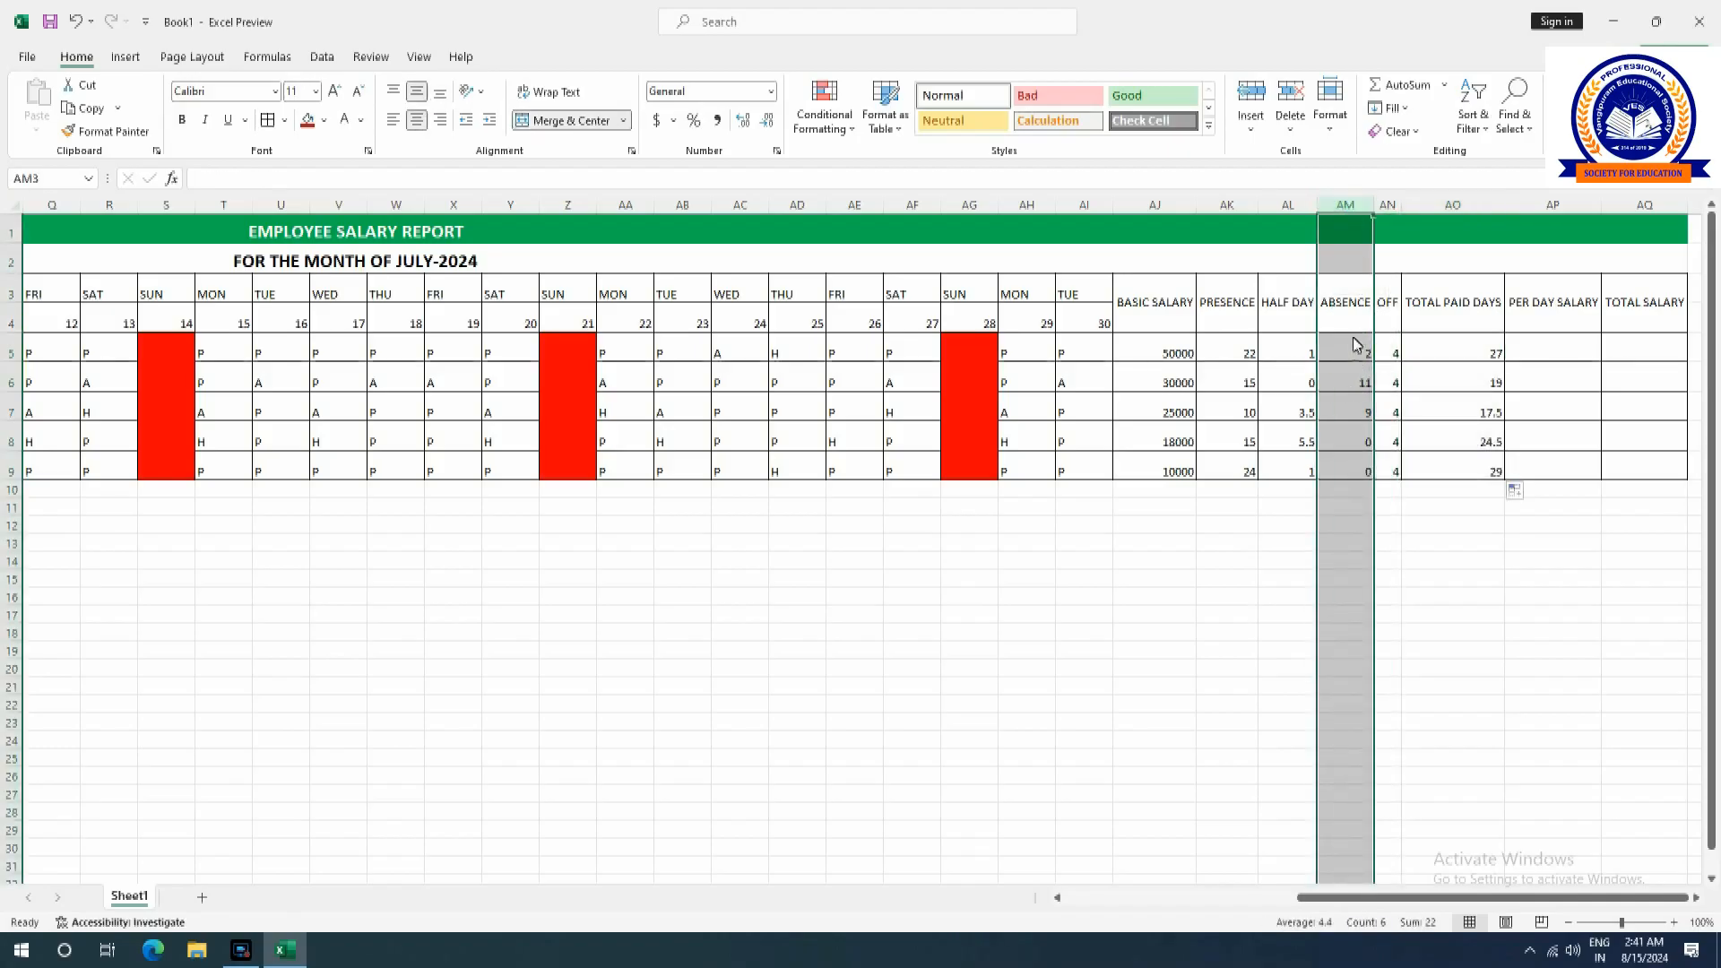
drag(1359, 361, 1369, 473)
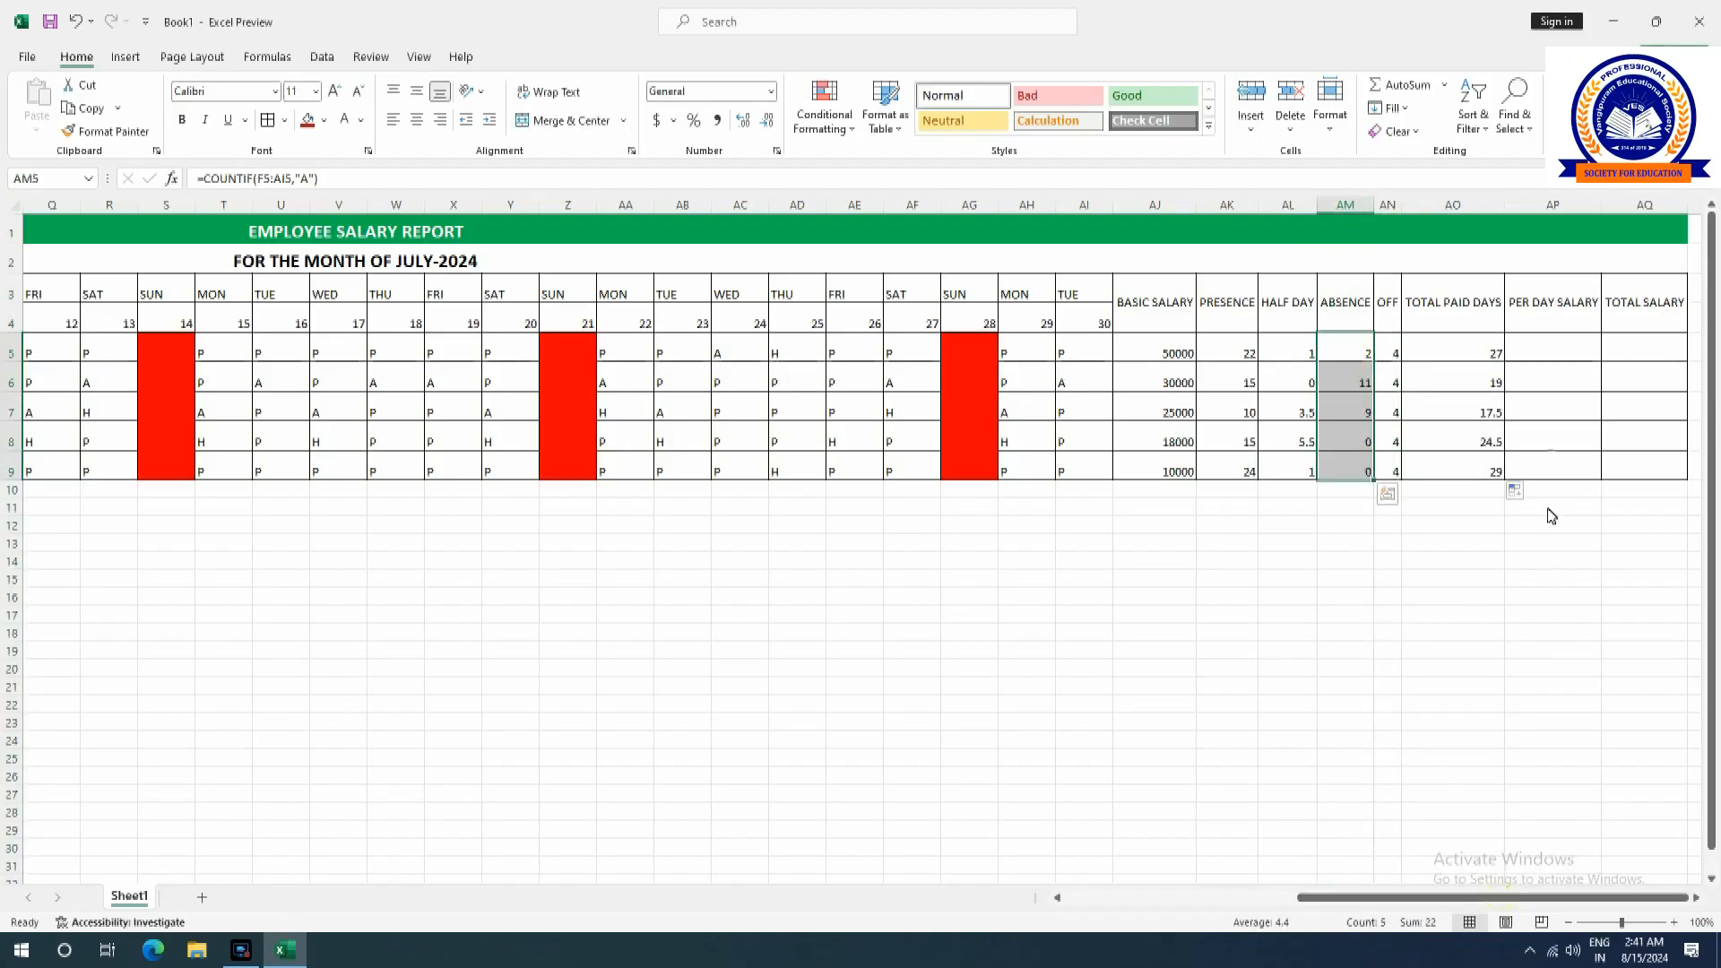
Enter =AJ5/30 in AP5 under PER DAY SALARY and fill the formula down to AP9.
click(1569, 357)
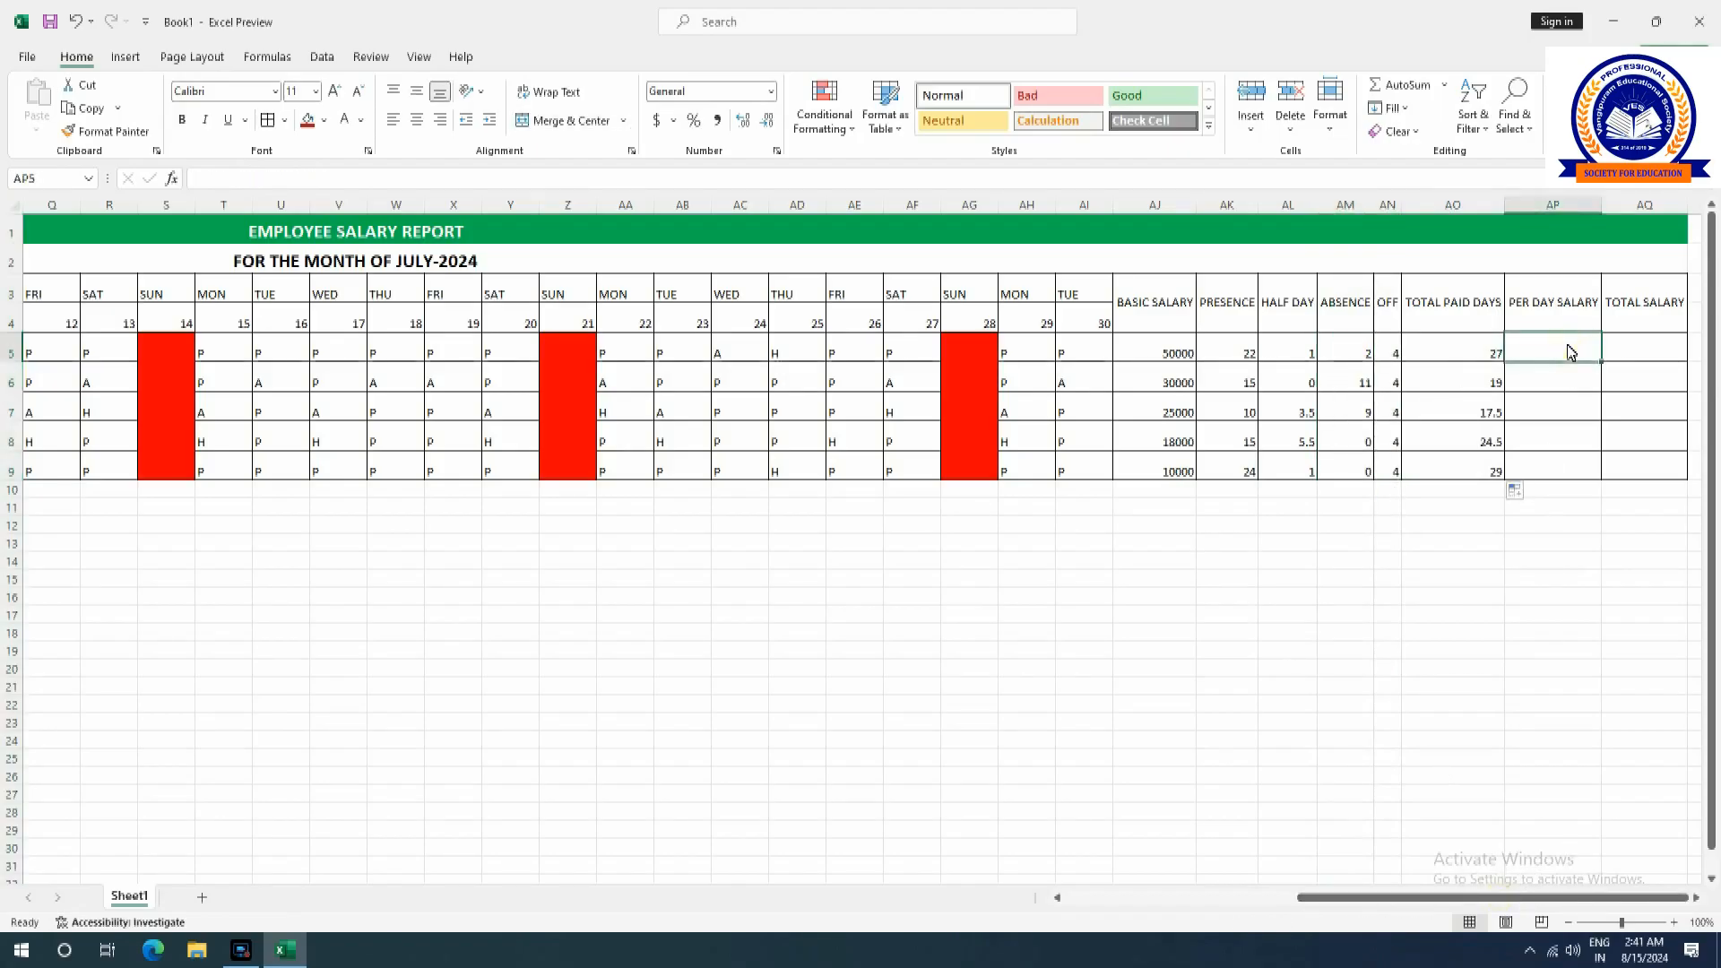
text(=)
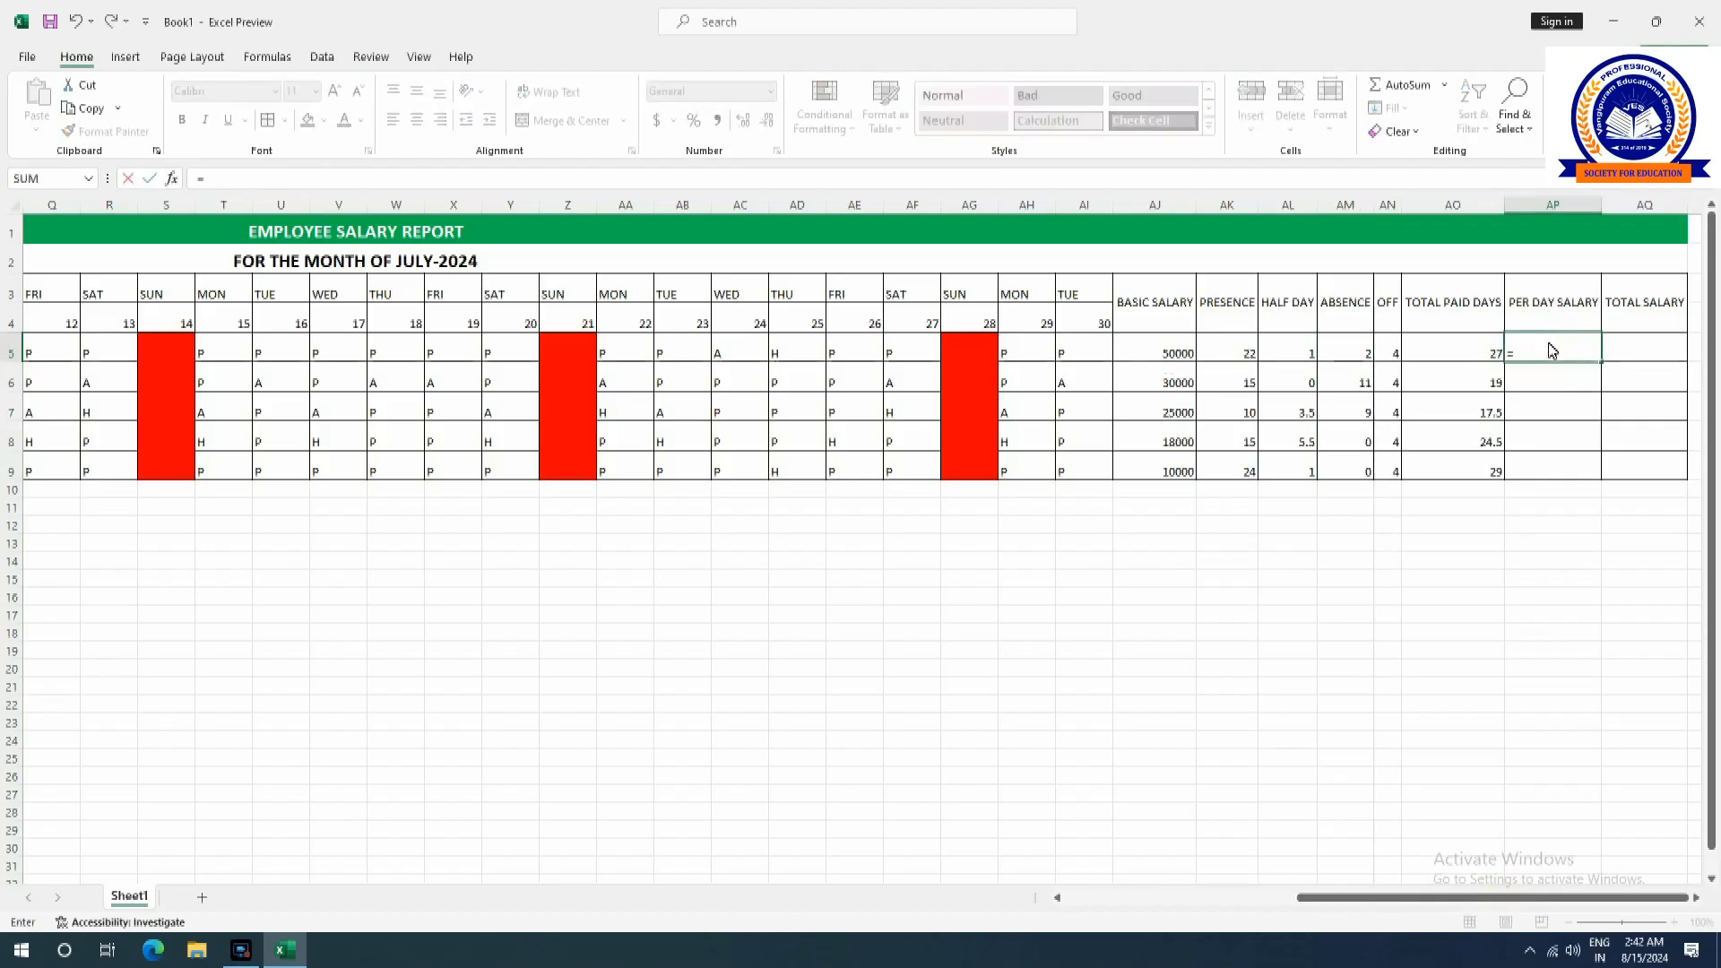
text(AJ)
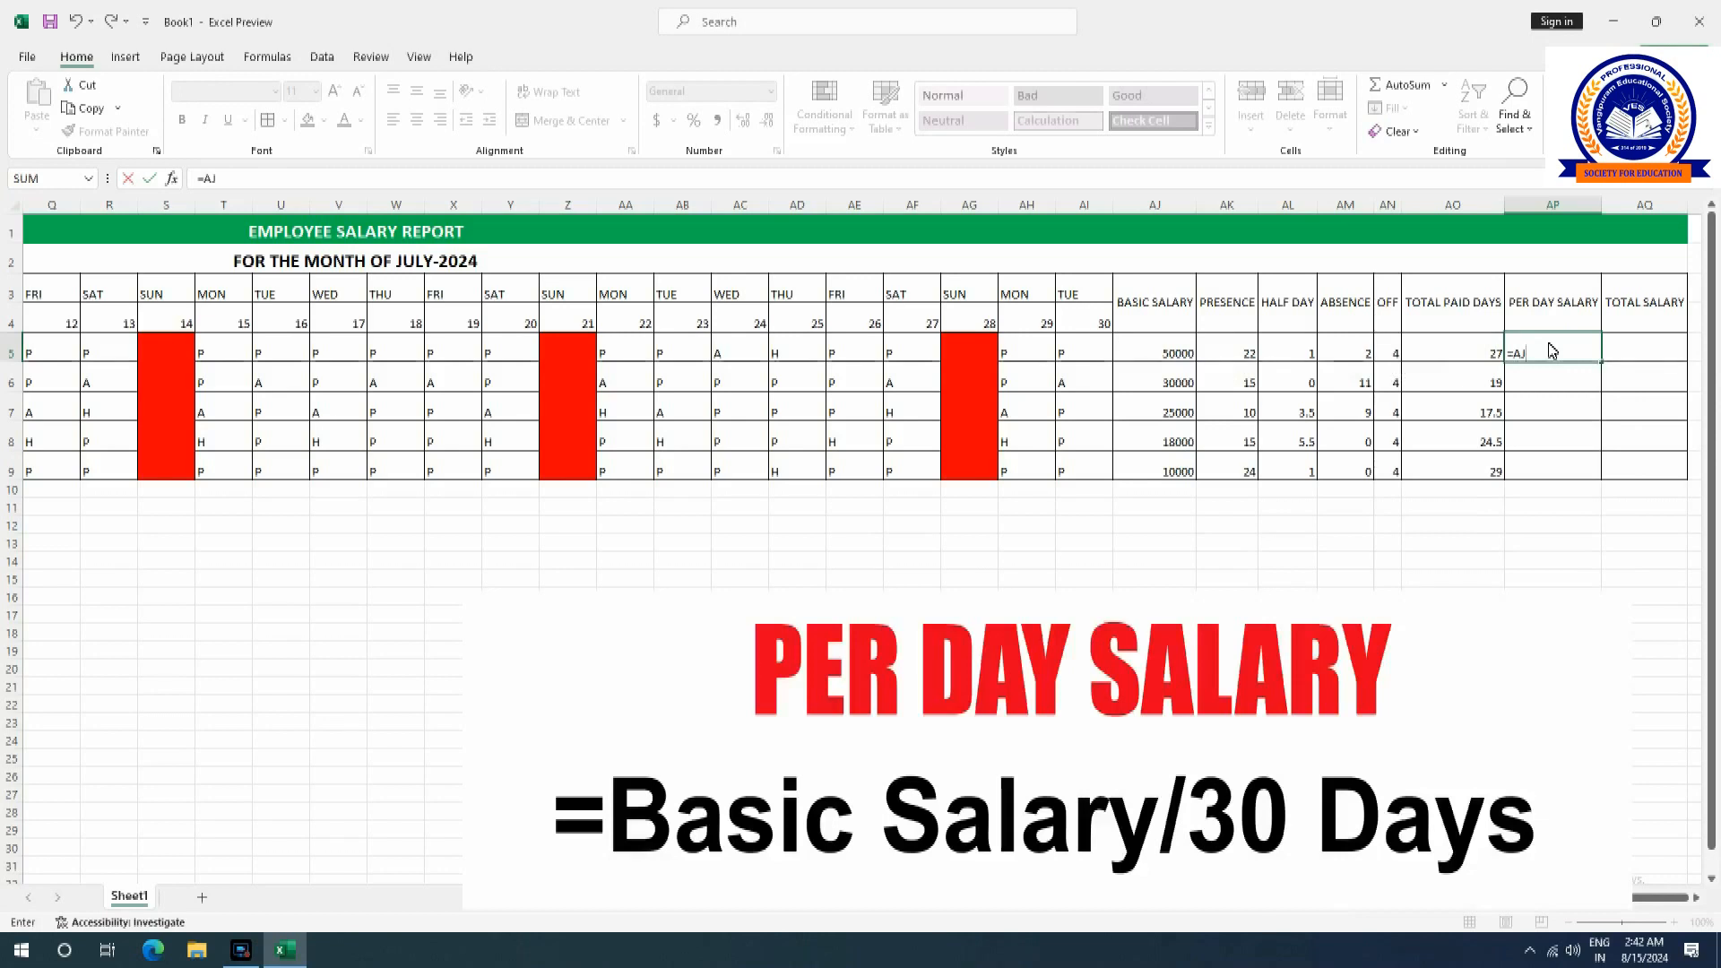
text(5/30)
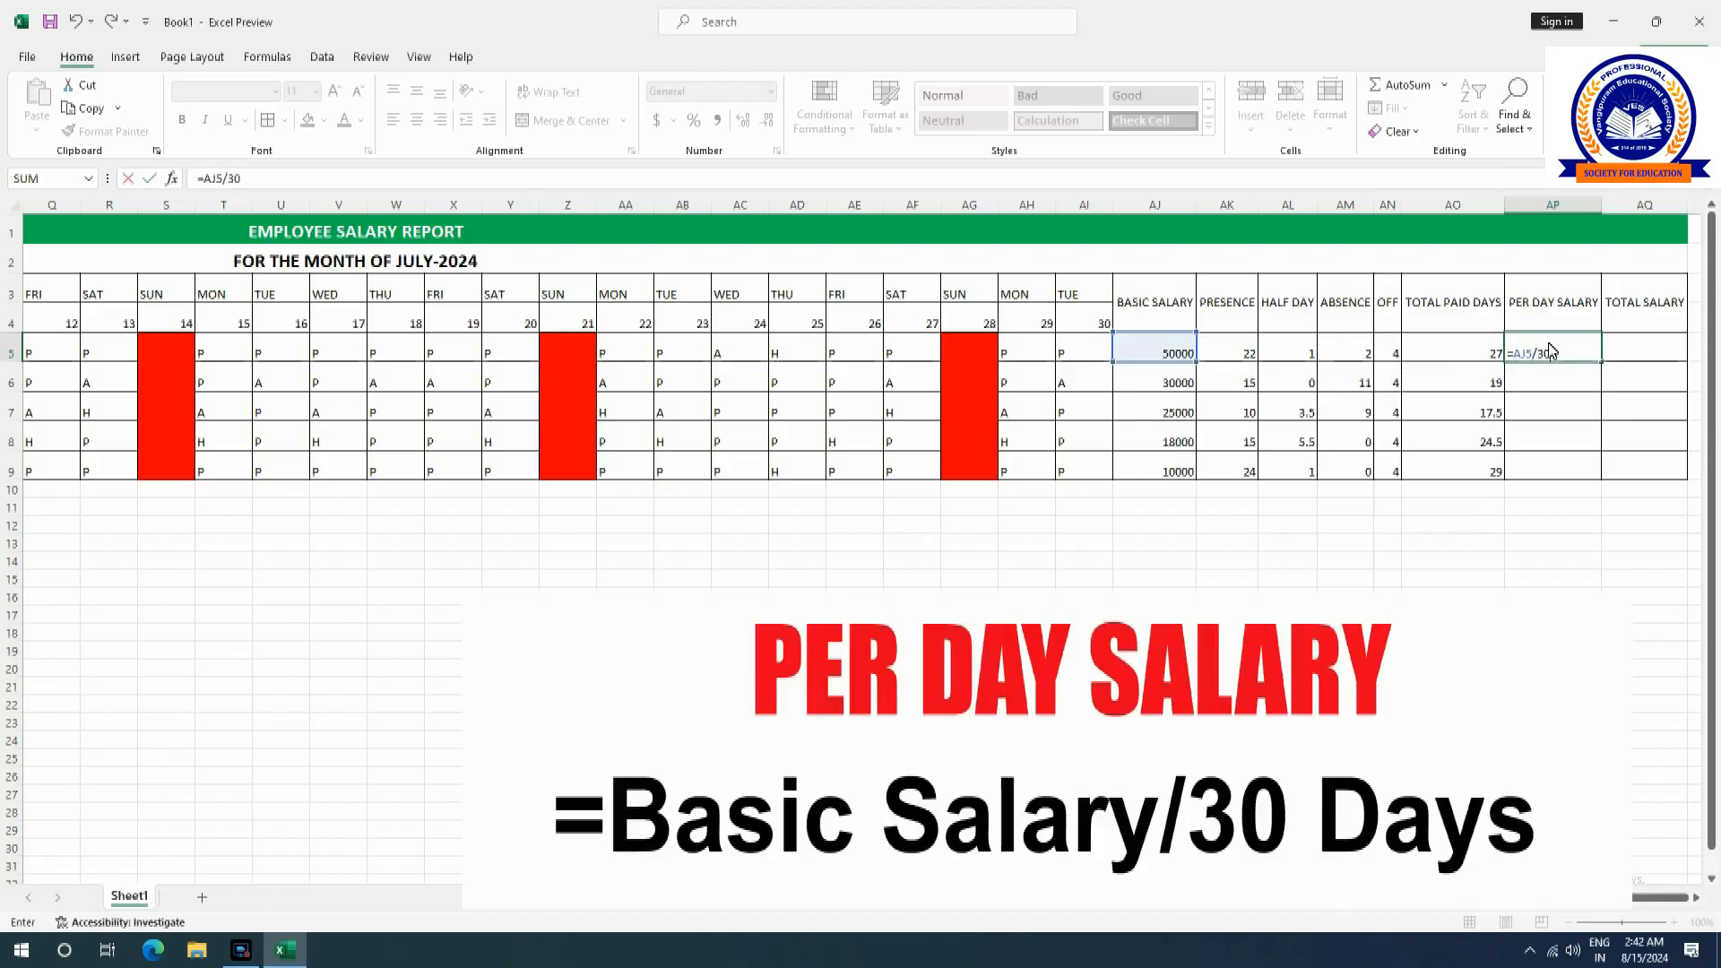
key(Return)
click(1552, 351)
drag(1606, 372, 1603, 481)
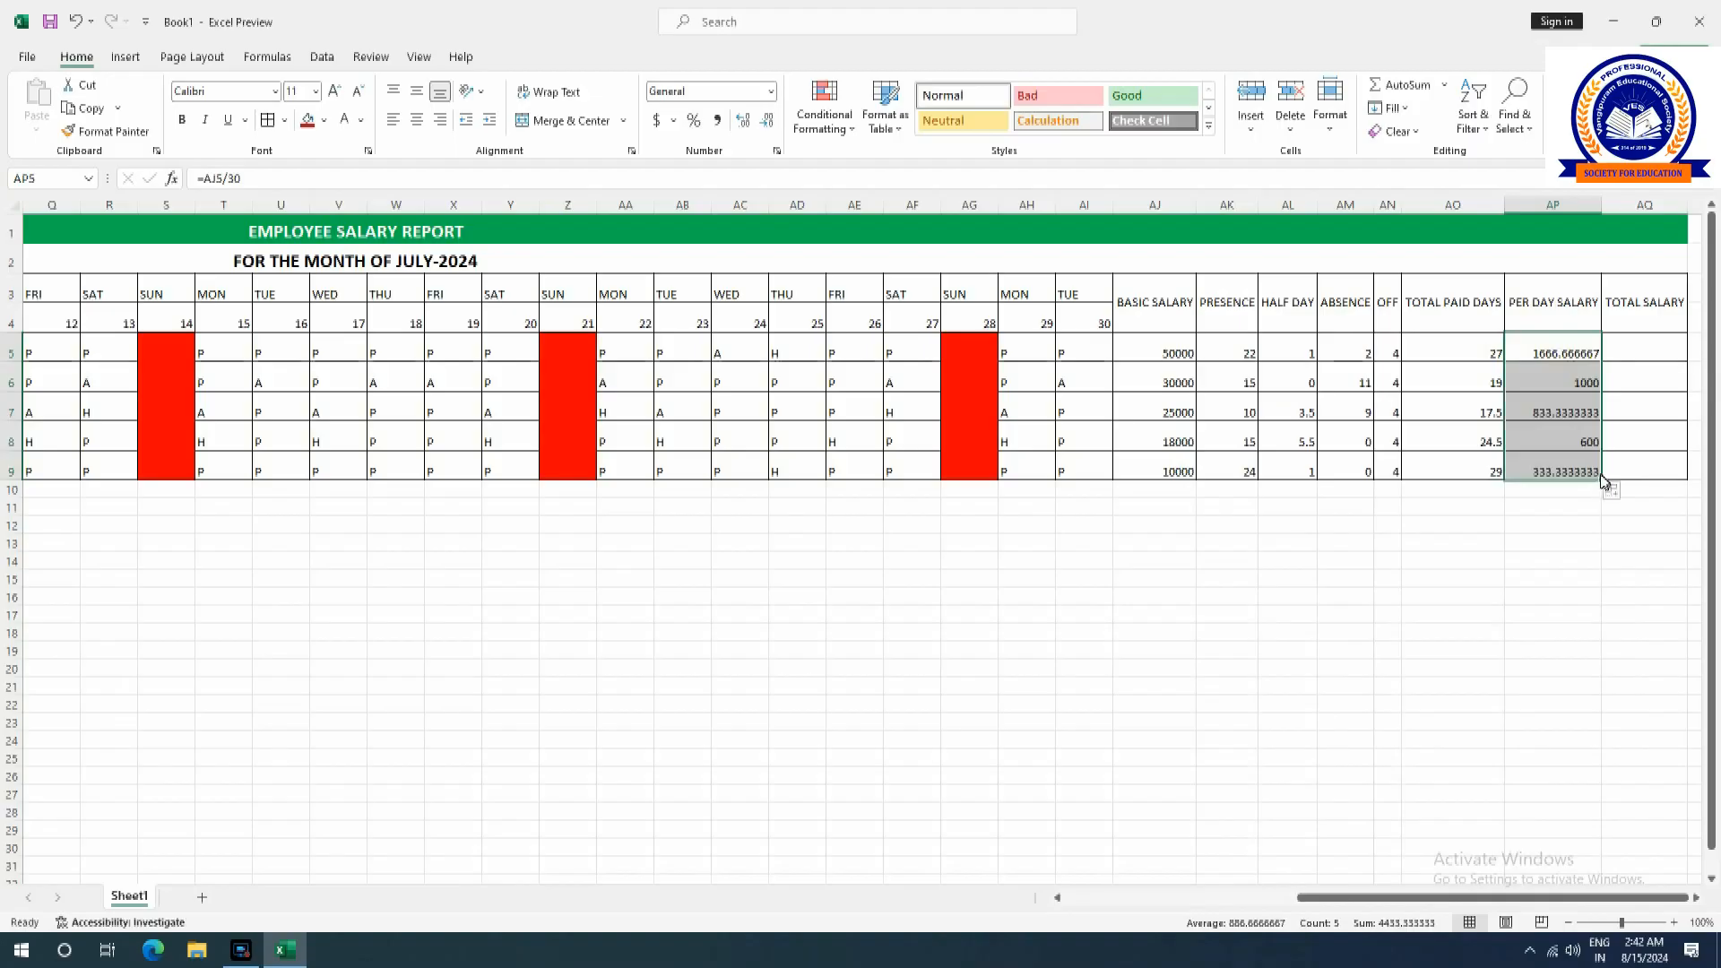
Reduce the PER DAY SALARY values in AP5:AP9 to zero decimal places.
drag(1575, 352, 1573, 472)
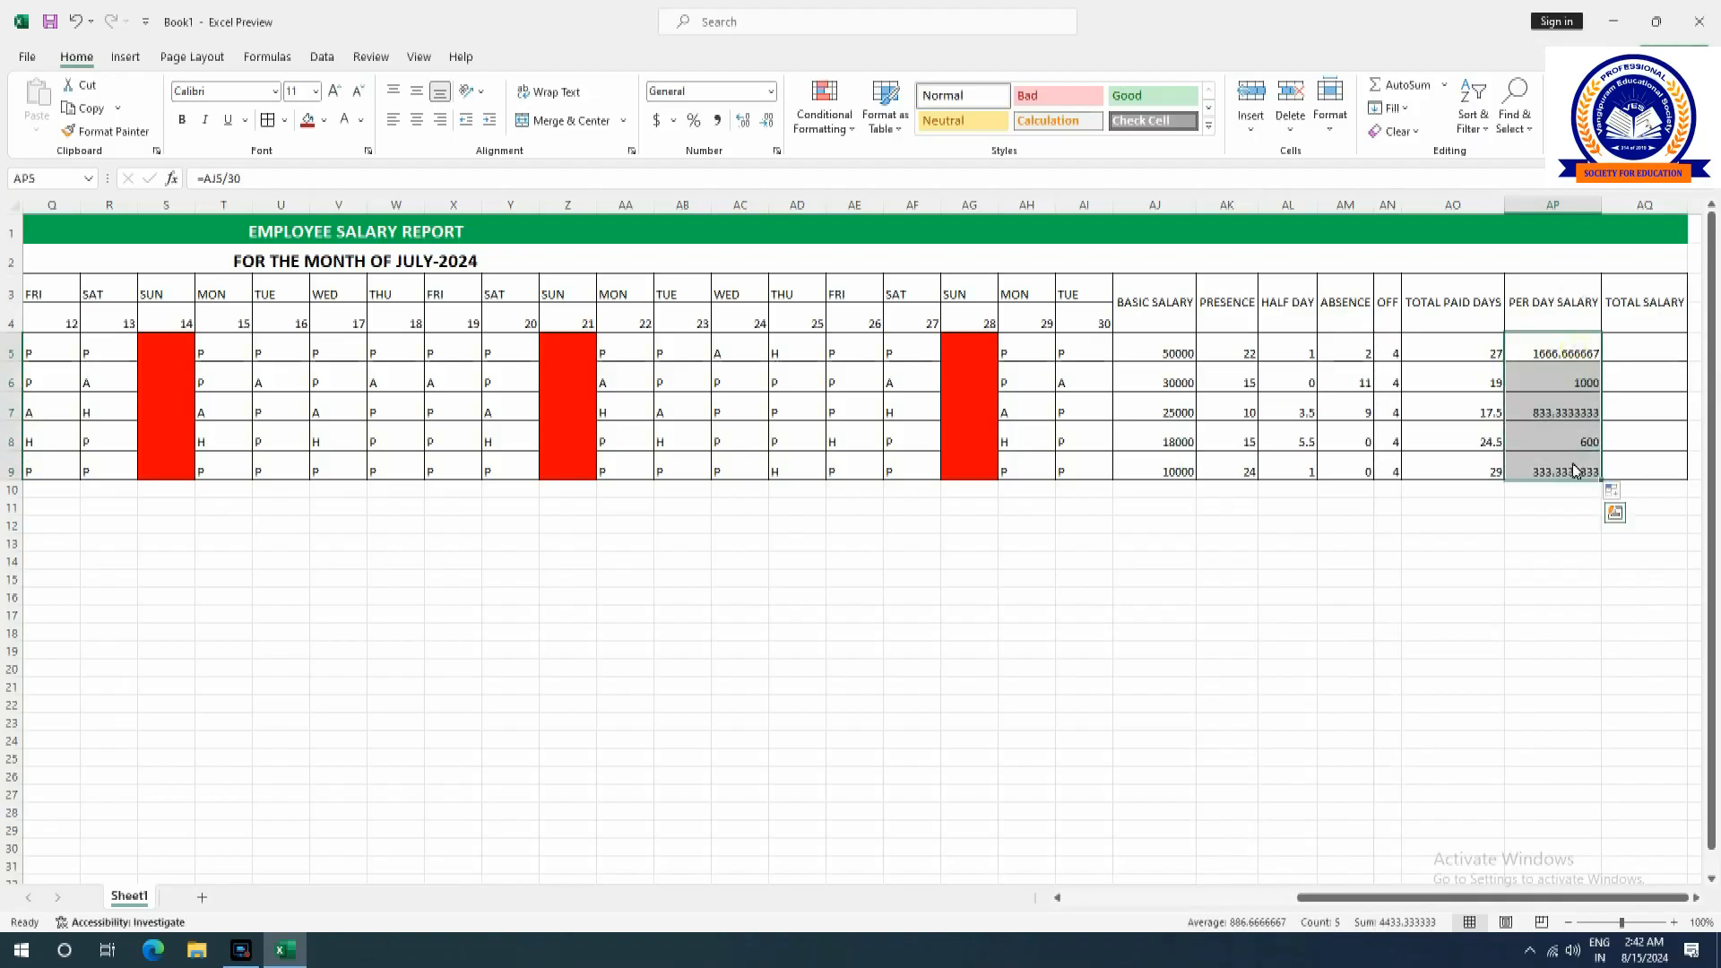
click(768, 130)
click(745, 123)
click(745, 124)
click(769, 123)
click(769, 124)
click(769, 122)
click(769, 122)
click(769, 122)
click(769, 121)
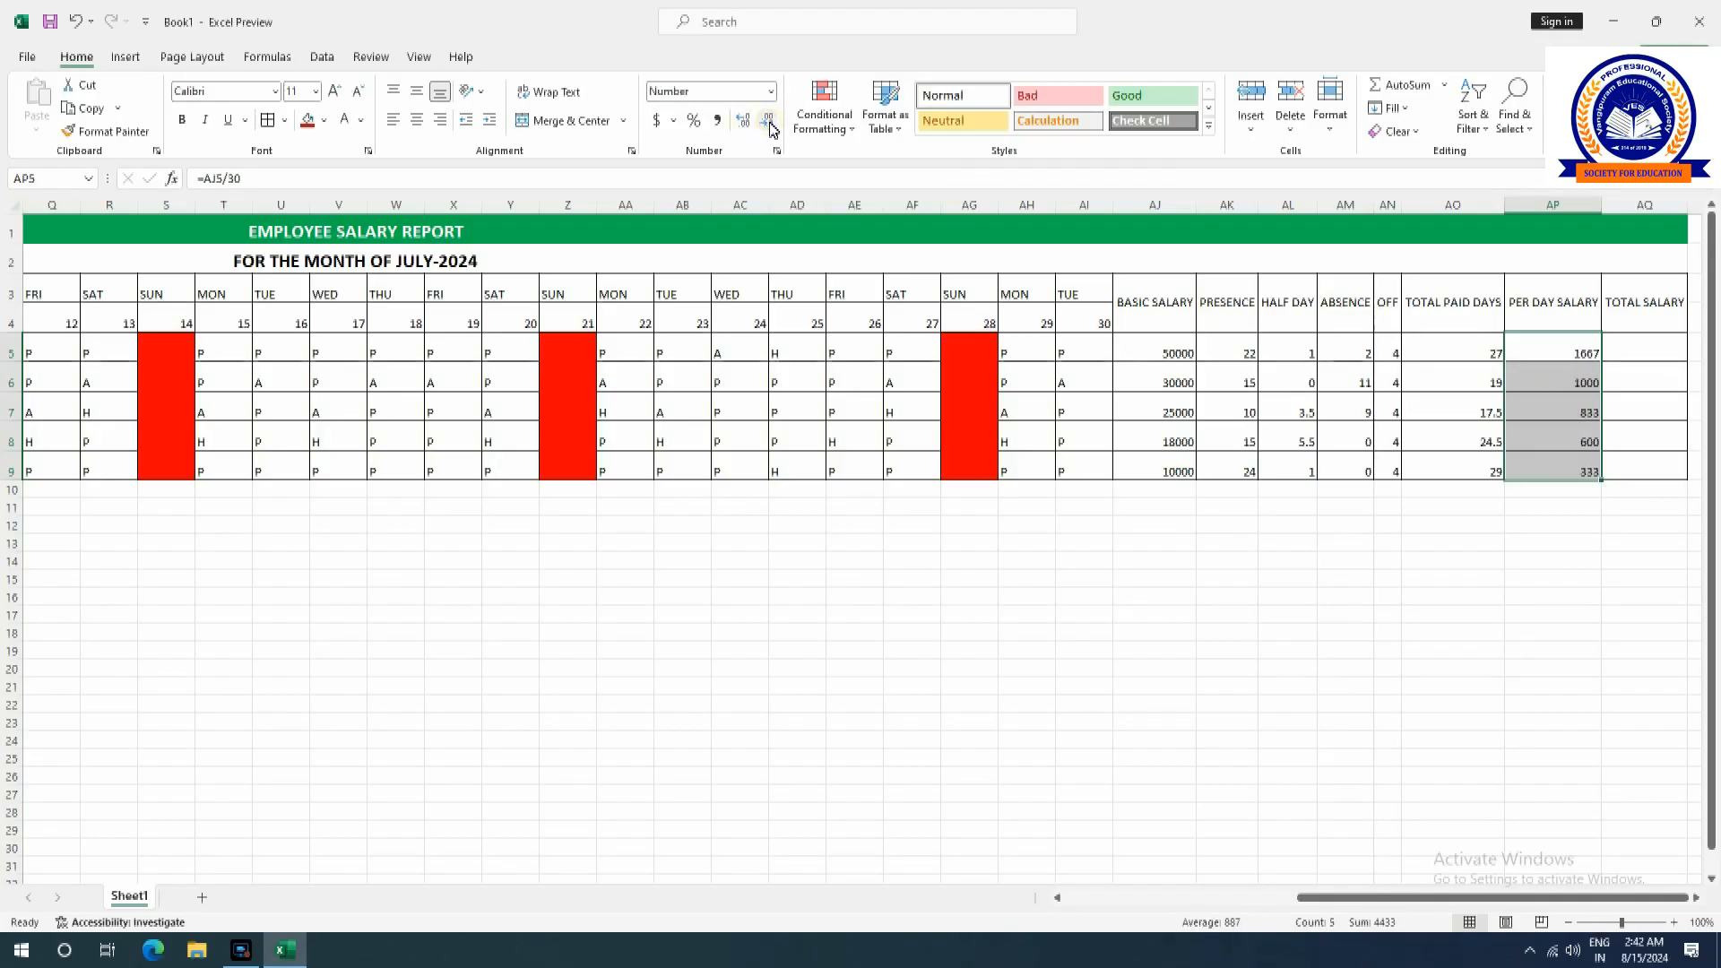
Enter =AO5*AP5 in AQ5 under TOTAL SALARY and fill the formula down to AQ9.
click(1640, 352)
text(=)
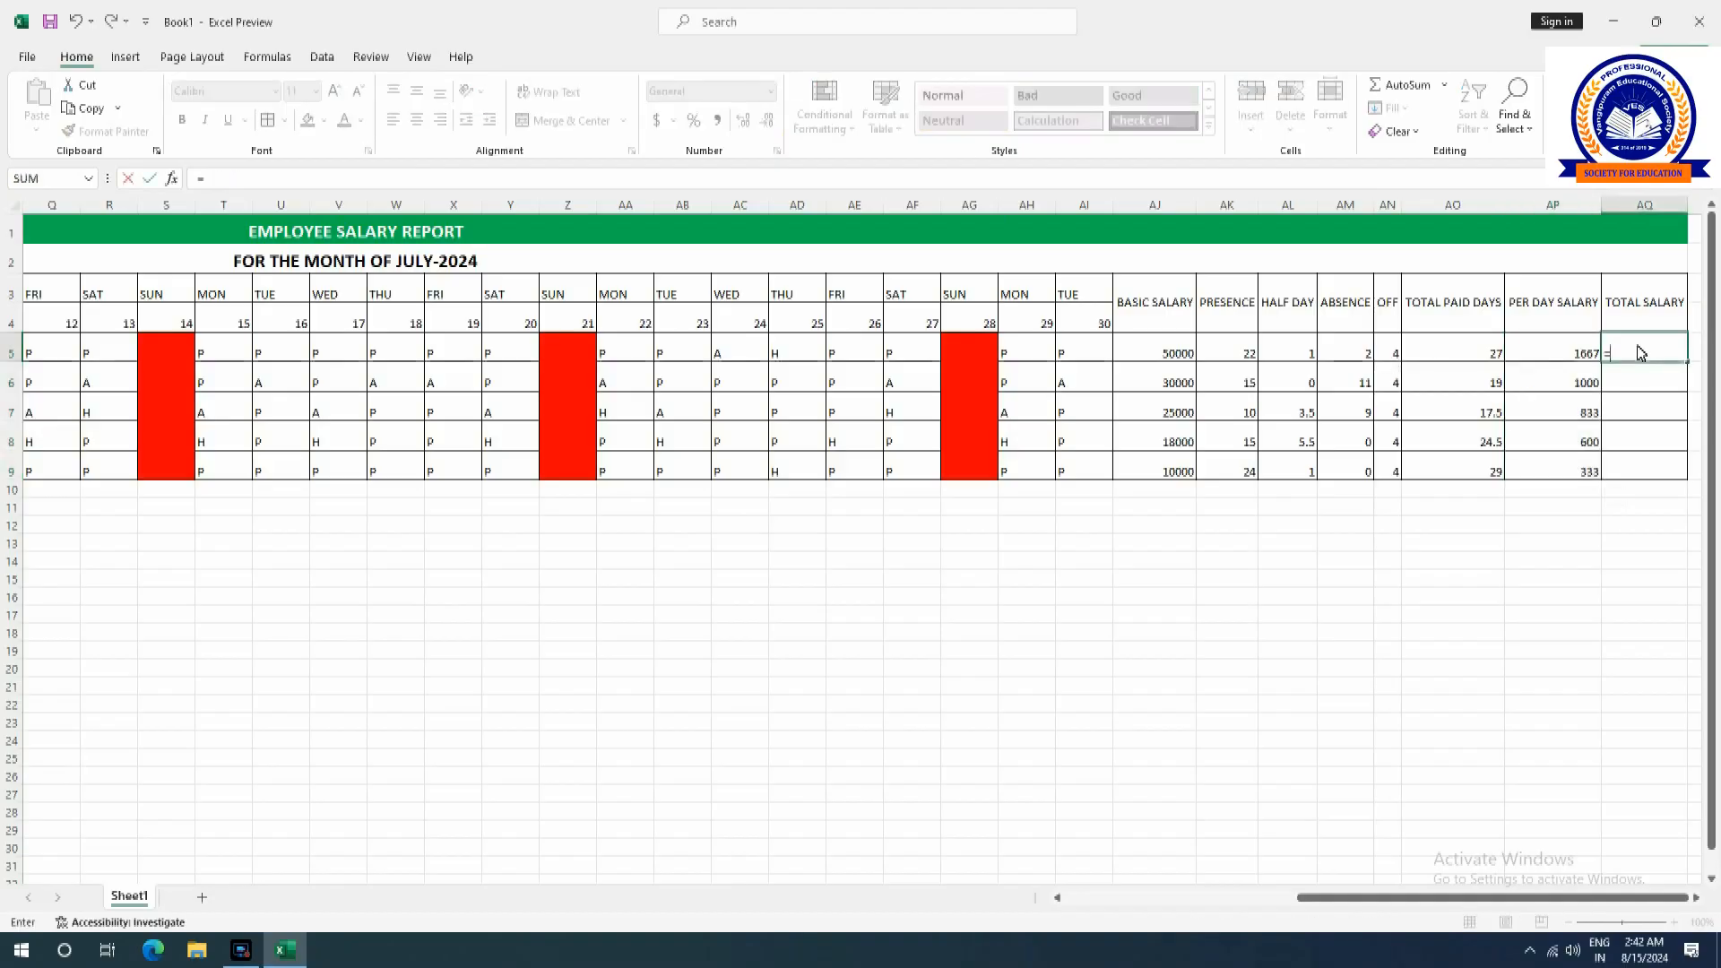
text(AO5)
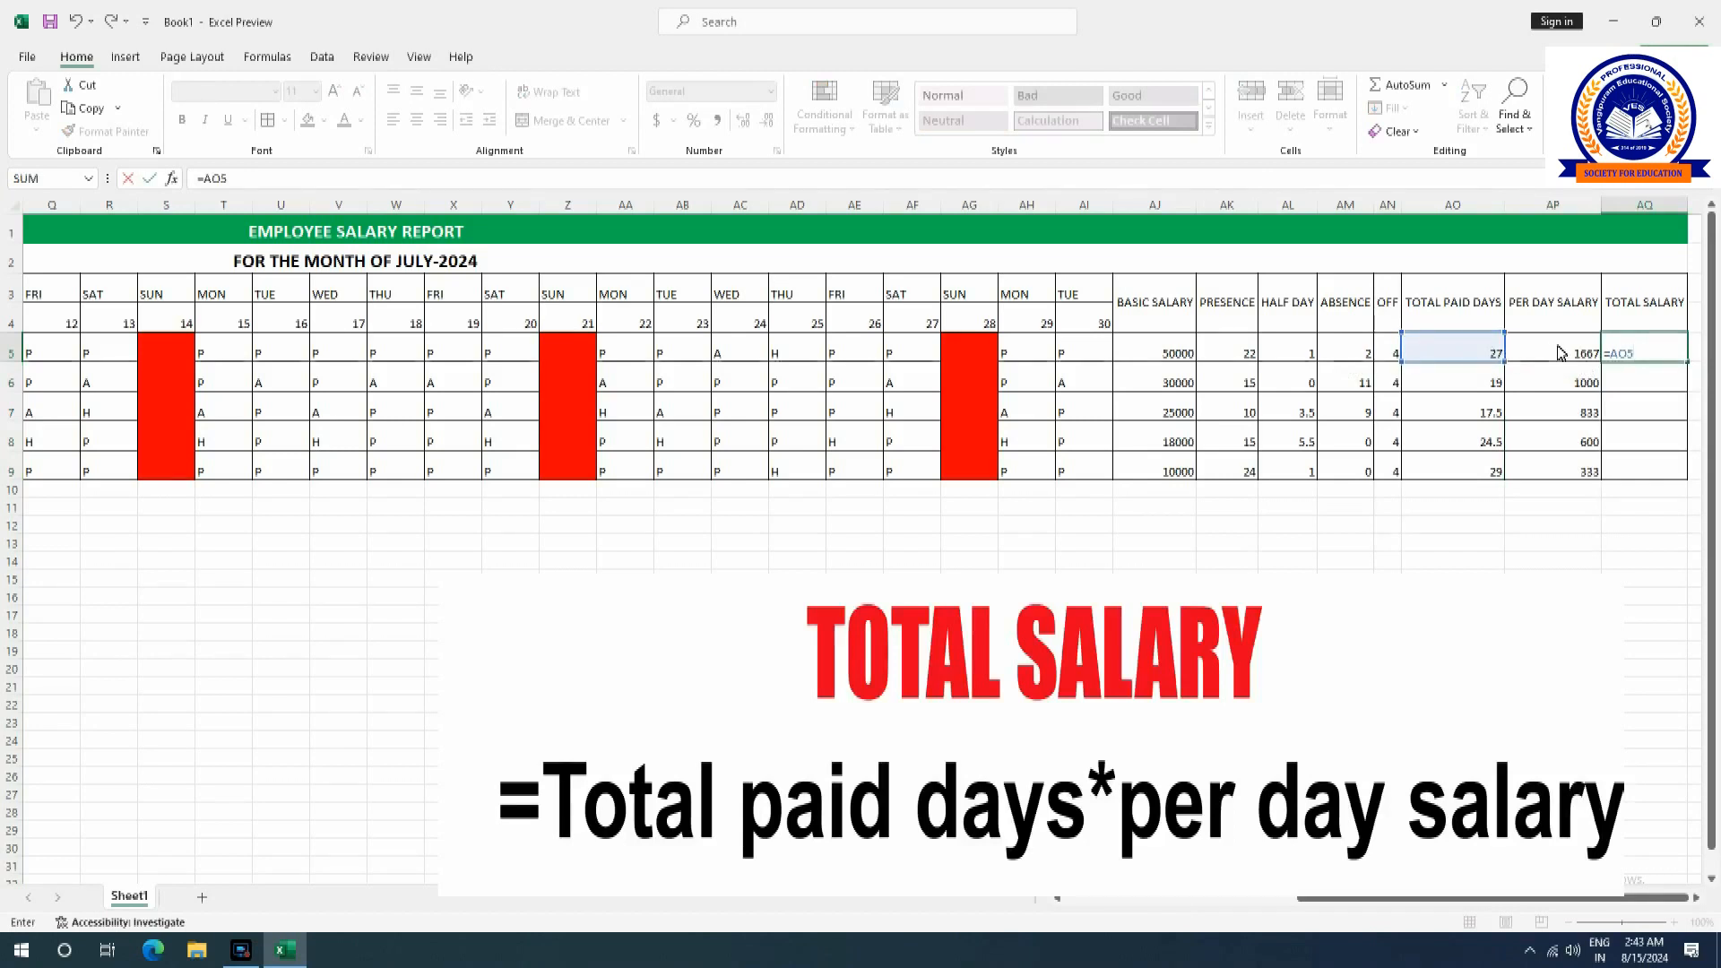
text(*AP5)
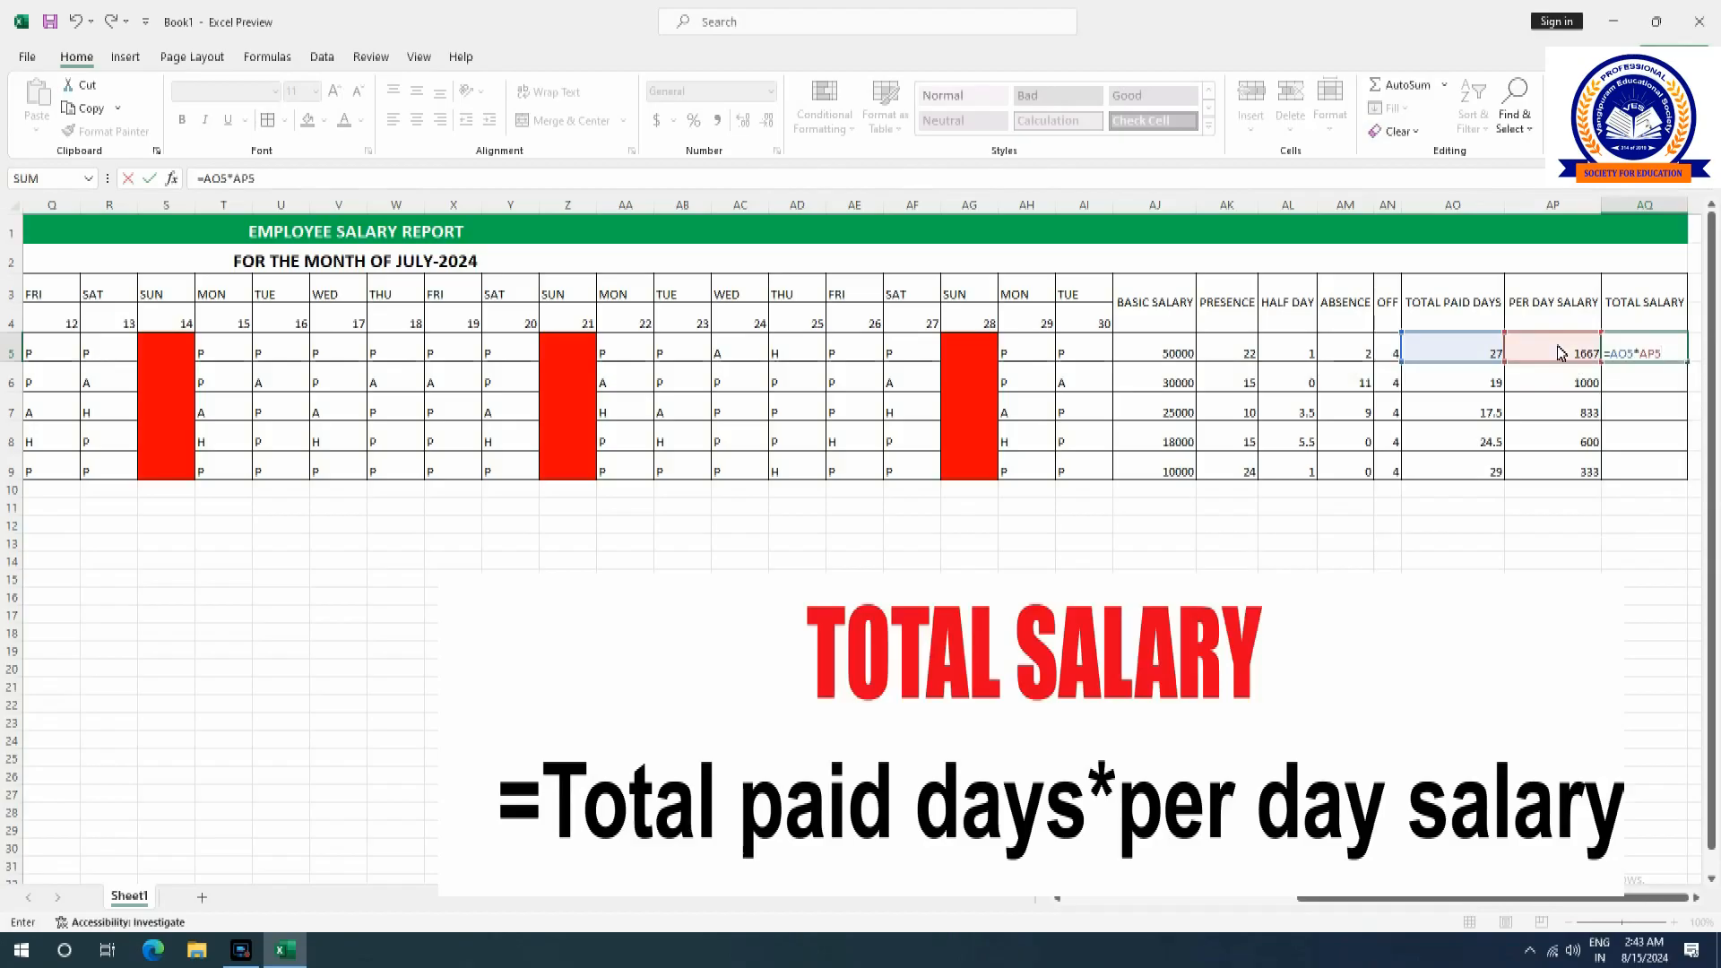
key(Return)
click(1660, 351)
drag(1688, 363, 1685, 478)
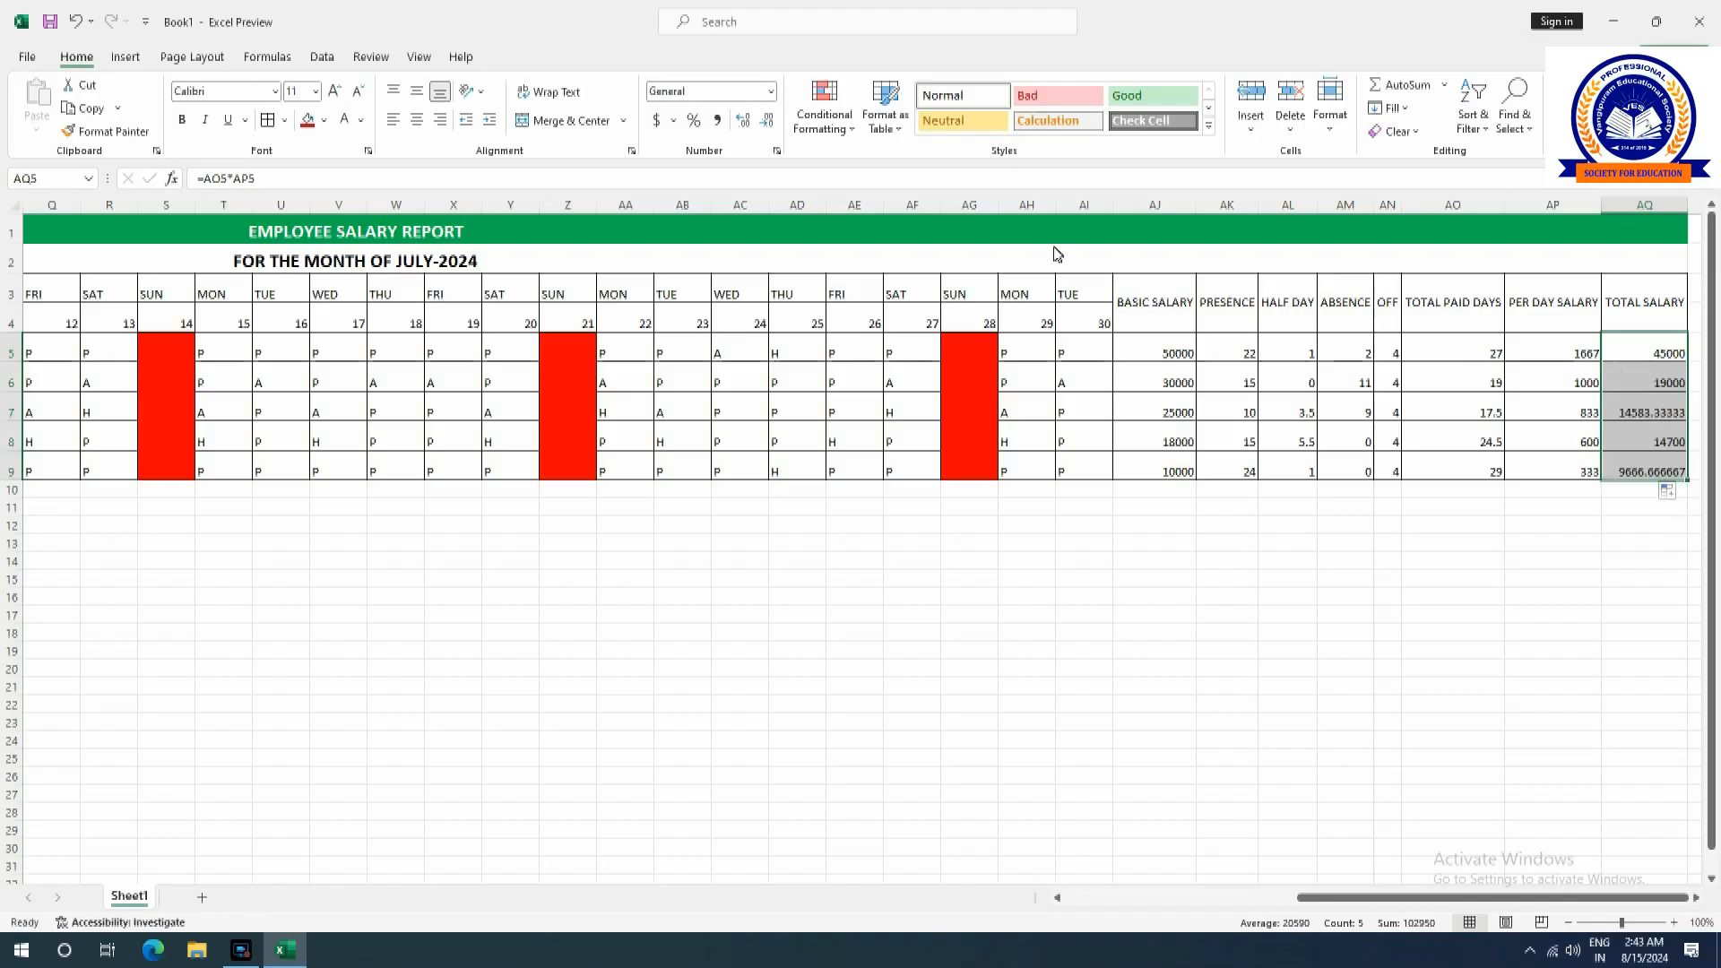
Reduce the TOTAL SALARY values in AQ5:AQ9 to zero decimal places.
click(769, 121)
click(769, 122)
click(769, 122)
click(769, 122)
click(769, 122)
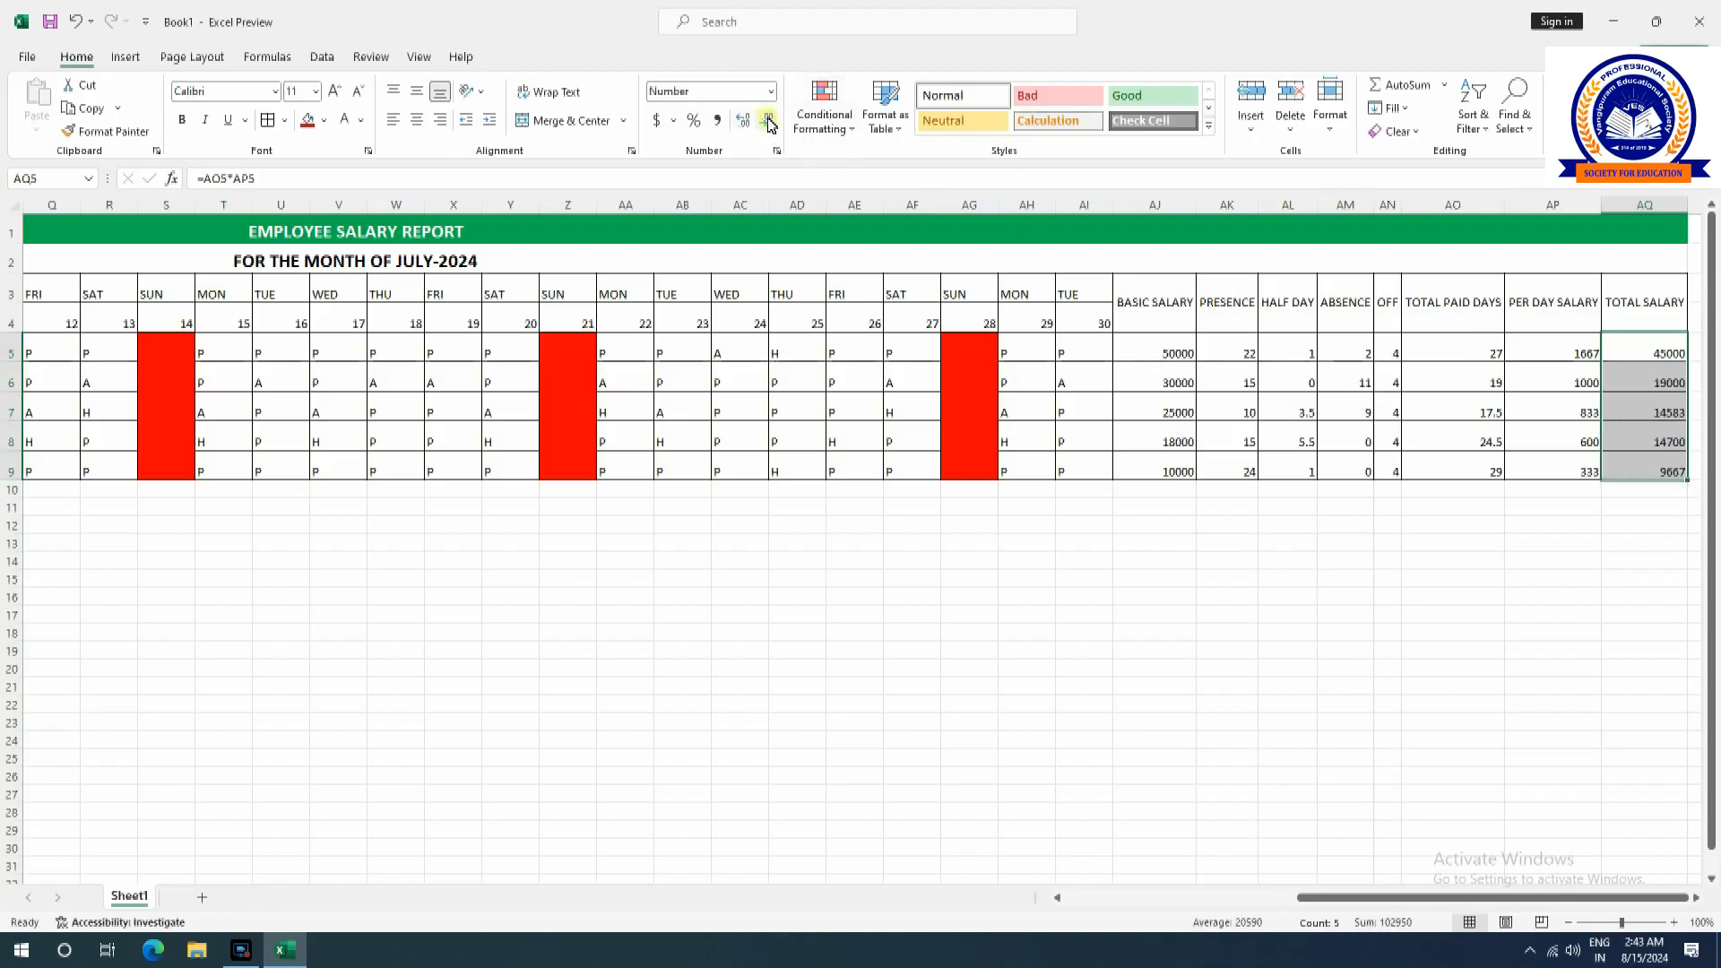
click(1665, 491)
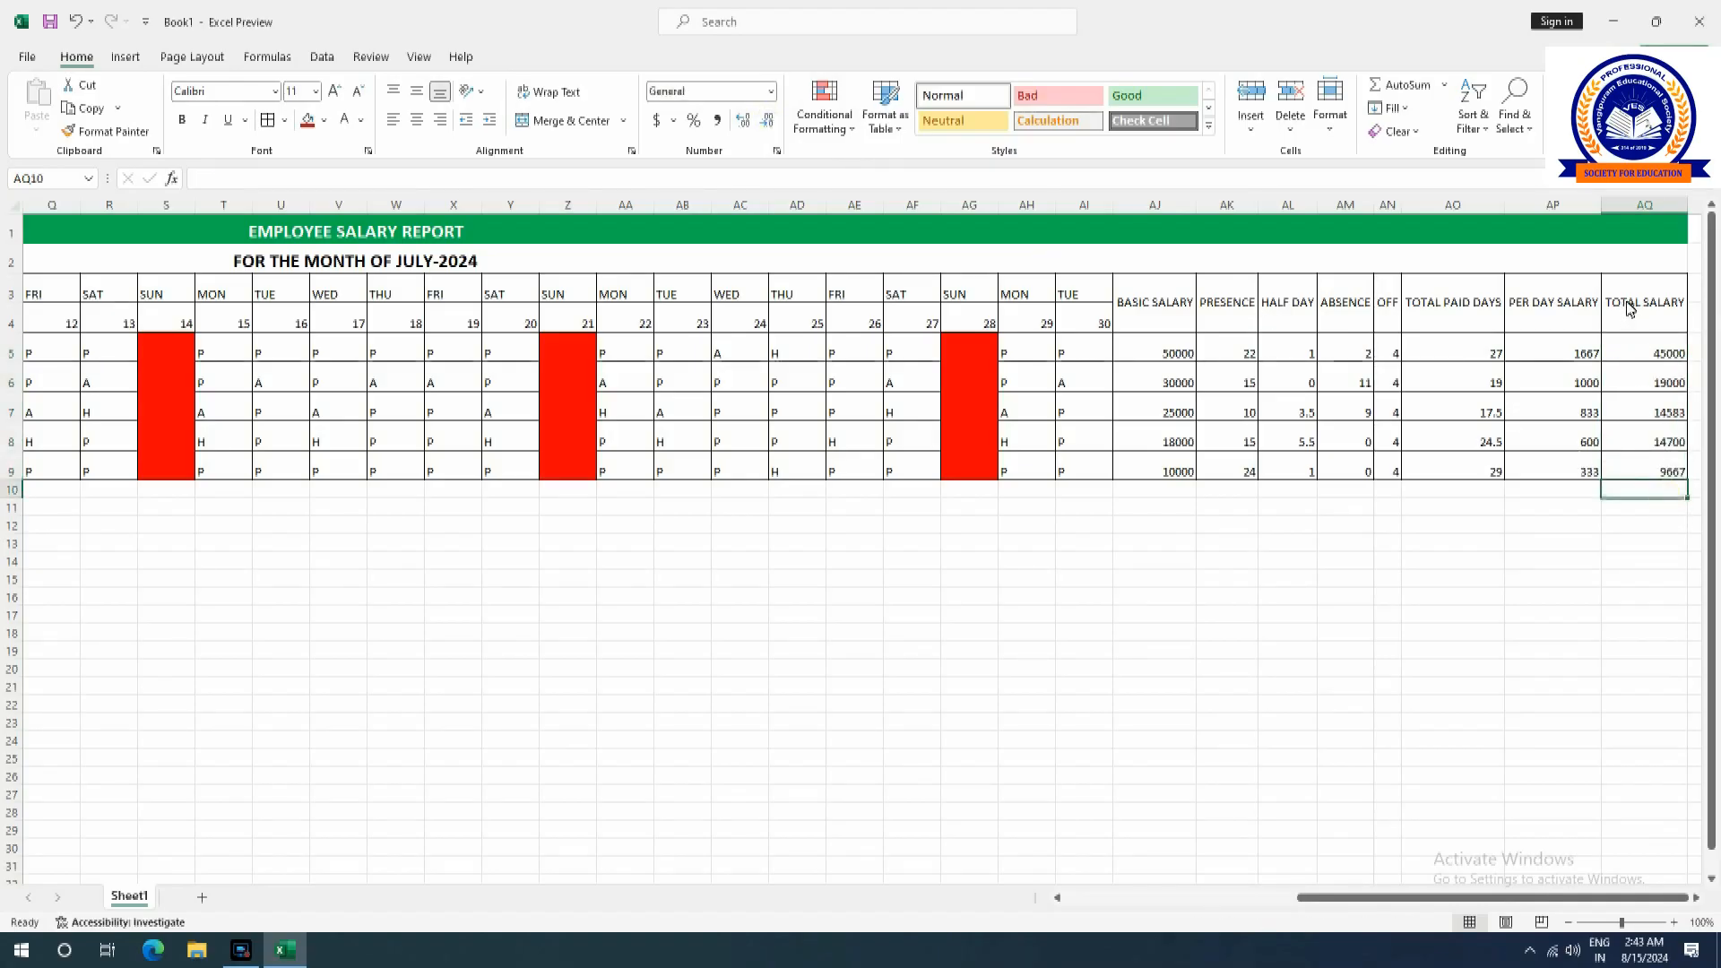
Make the header rows 3 and 4 bold from S.NO through TOTAL SALARY.
drag(1641, 309, 2, 321)
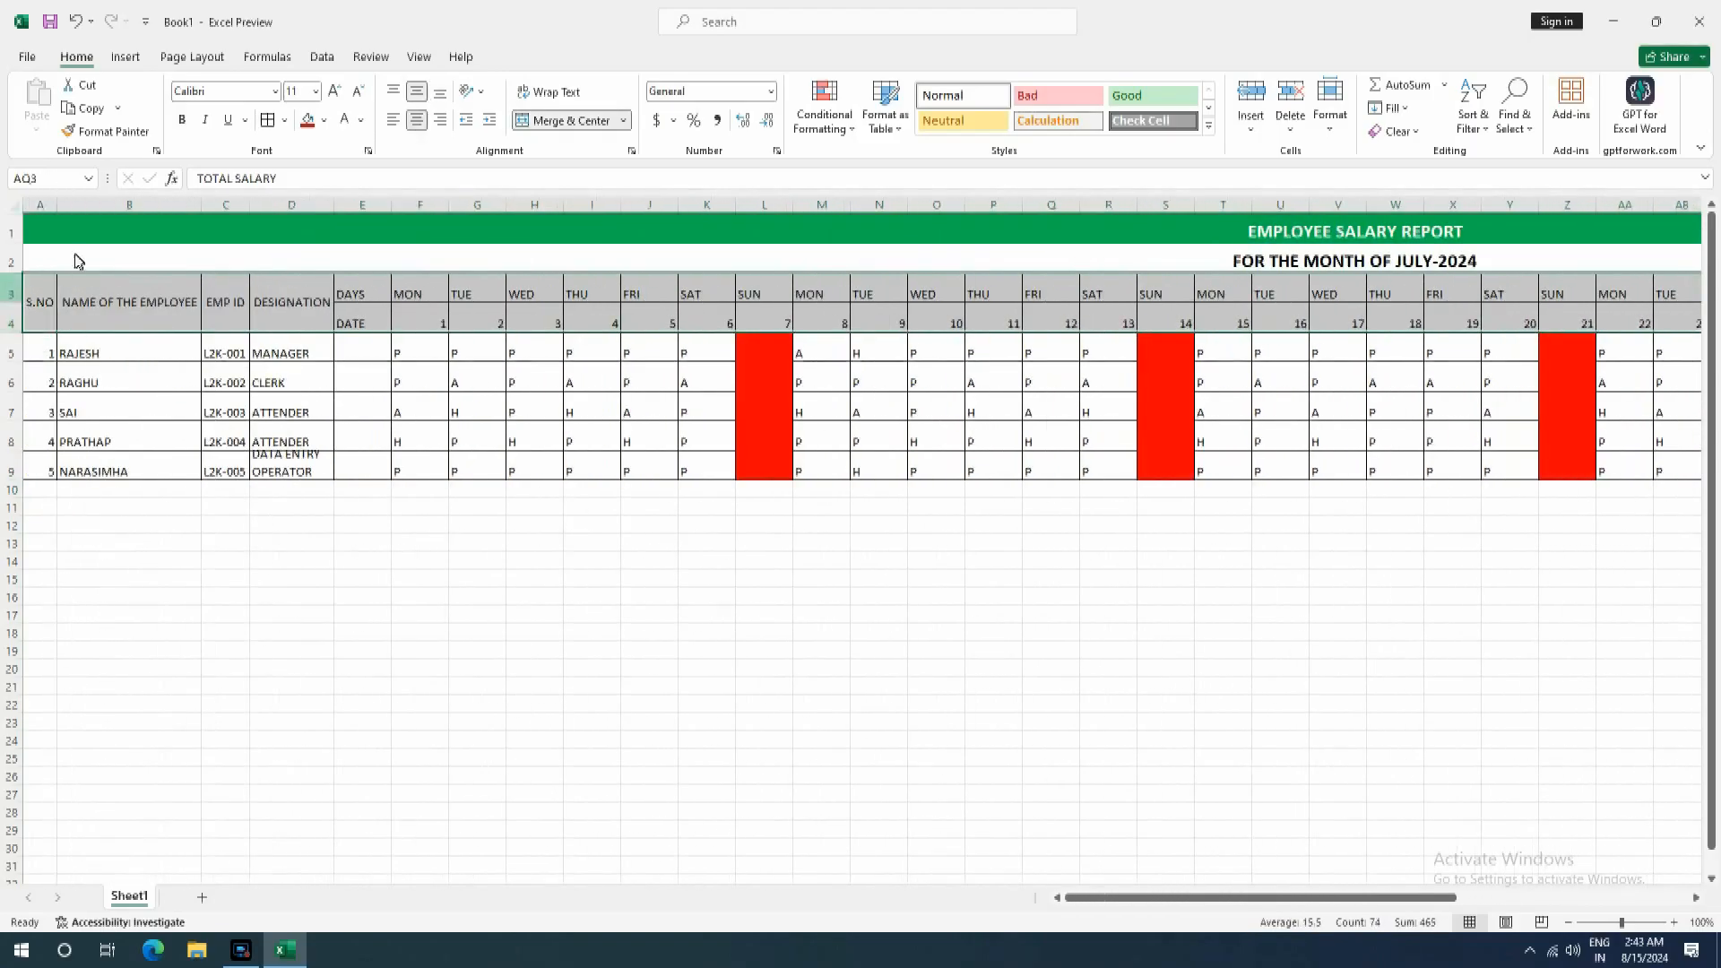
click(184, 123)
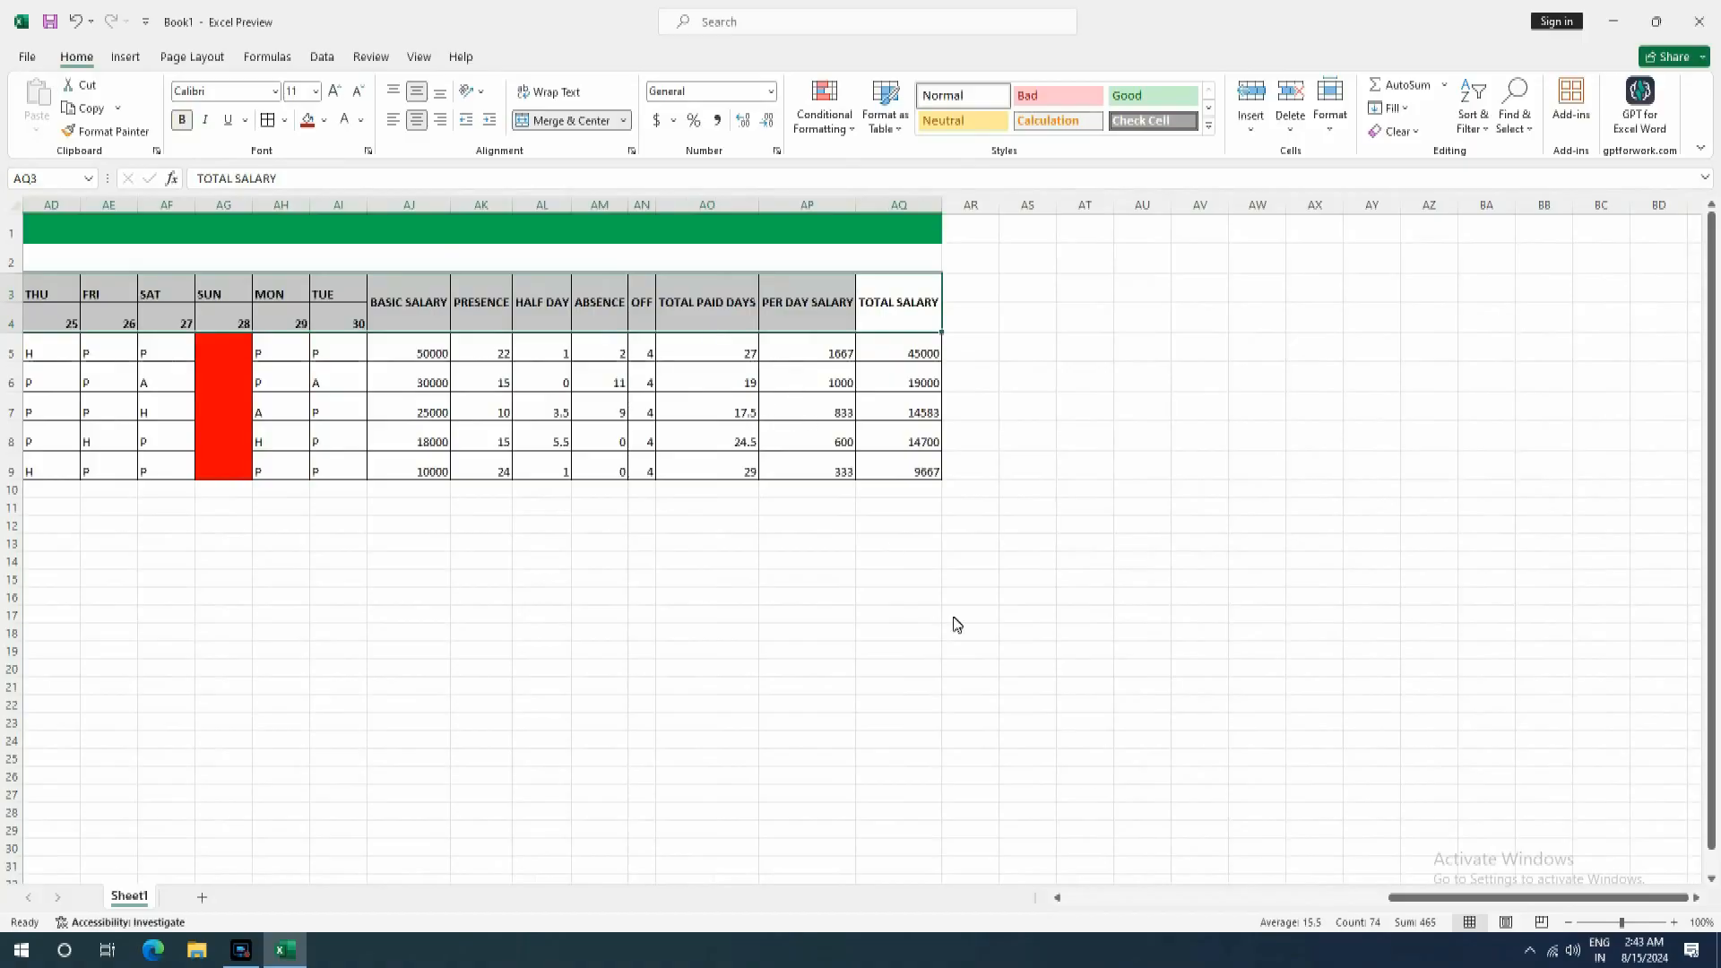
drag(1421, 897, 1031, 878)
click(918, 617)
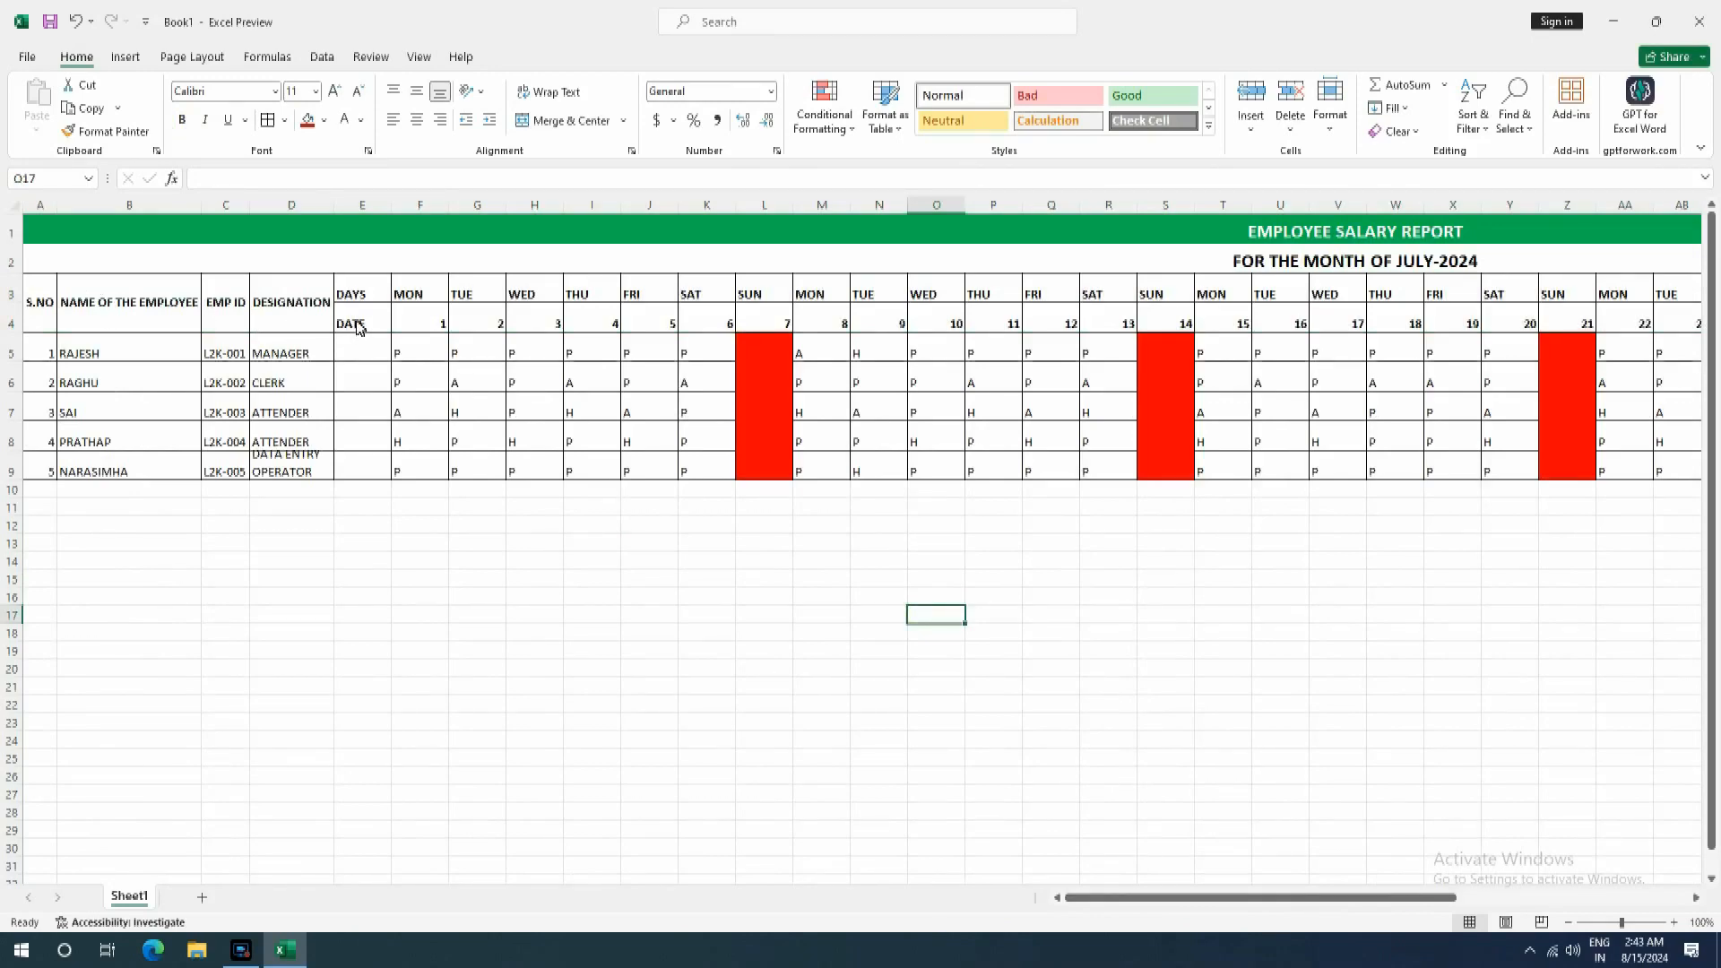
drag(359, 297, 1654, 389)
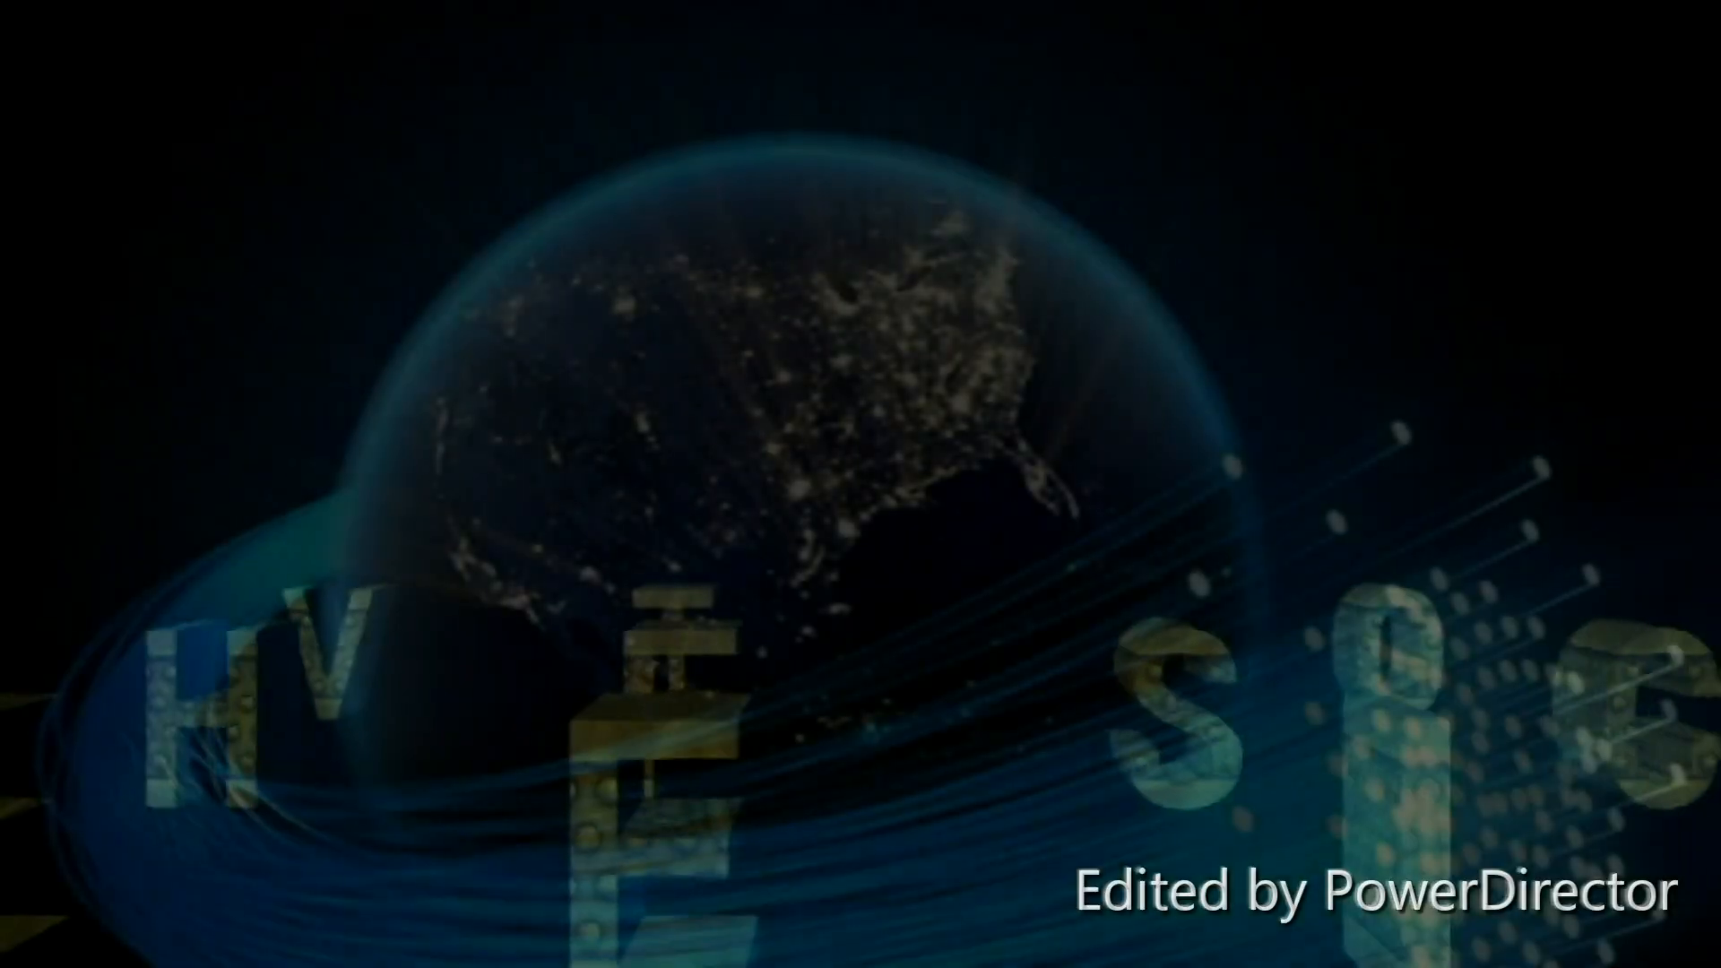